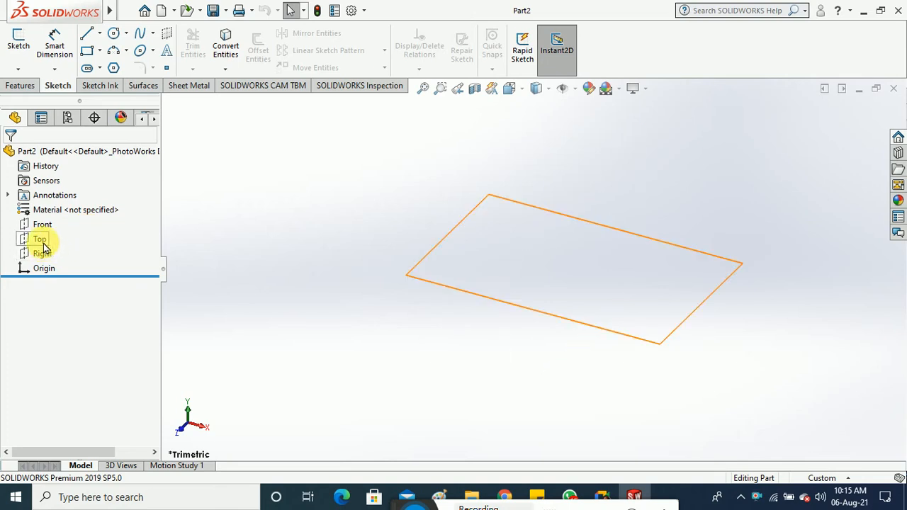
Step: Show the Front, Top and Right reference planes in the graphics area and clear the selection
{"action": "left_click", "coordinate": [39, 241]}
{"action": "left_click", "coordinate": [41, 253], "text": "ctrl"}
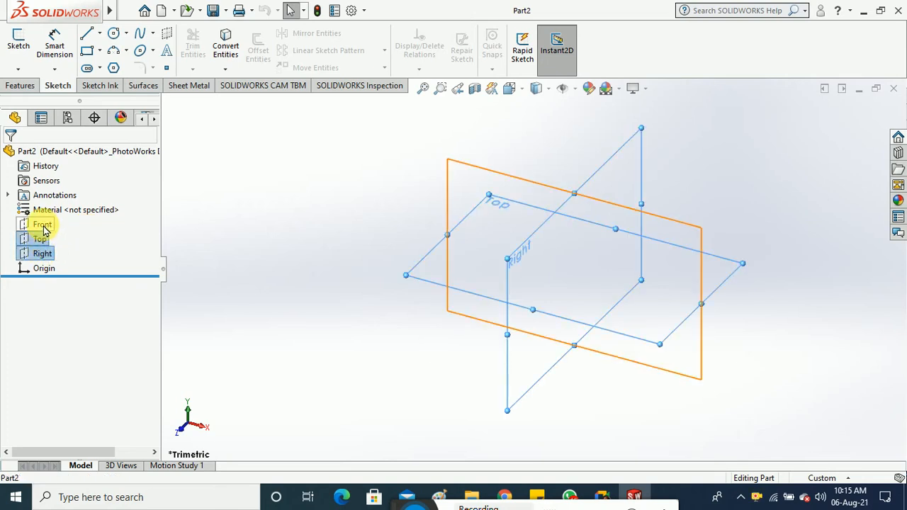
{"action": "left_click", "coordinate": [43, 225], "text": "ctrl"}
{"action": "right_click", "coordinate": [42, 227]}
{"action": "left_click", "coordinate": [61, 201]}
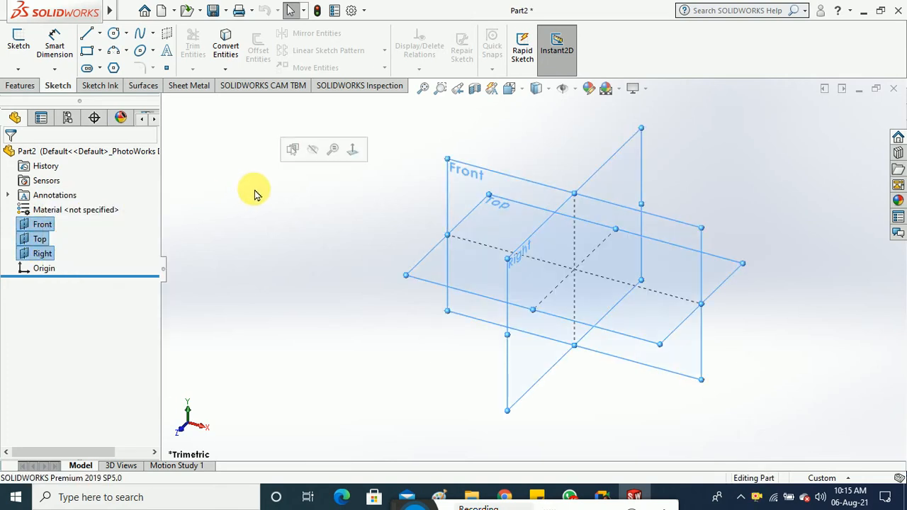
{"action": "left_click", "coordinate": [21, 85]}
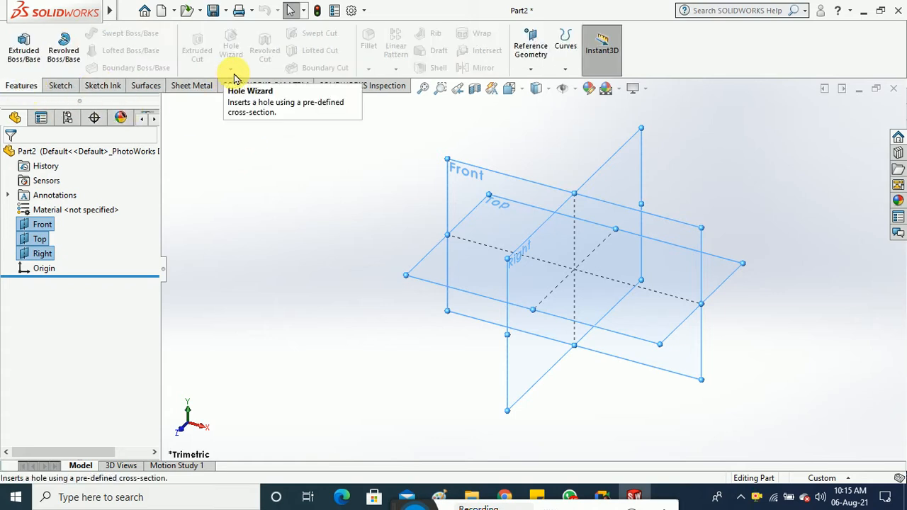
{"action": "left_click", "coordinate": [309, 176]}
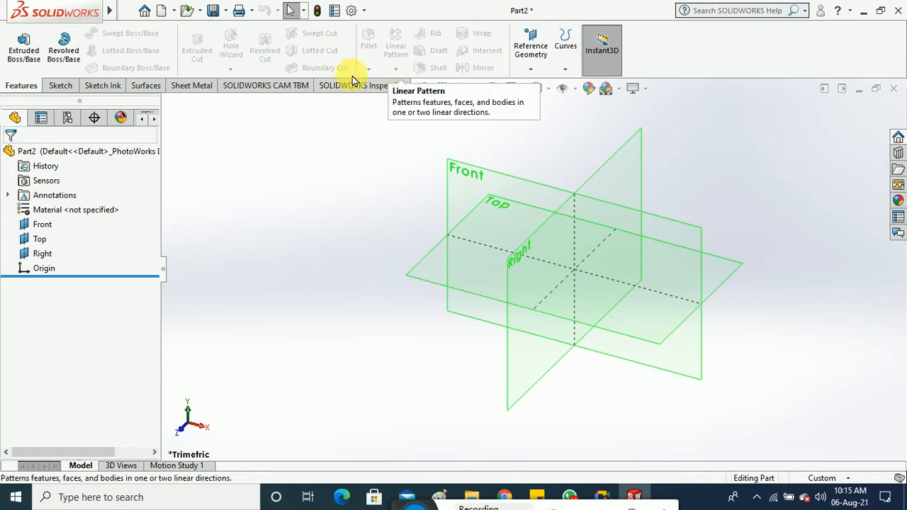
Step: Start a new sketch on the Top plane
{"action": "left_click", "coordinate": [61, 85]}
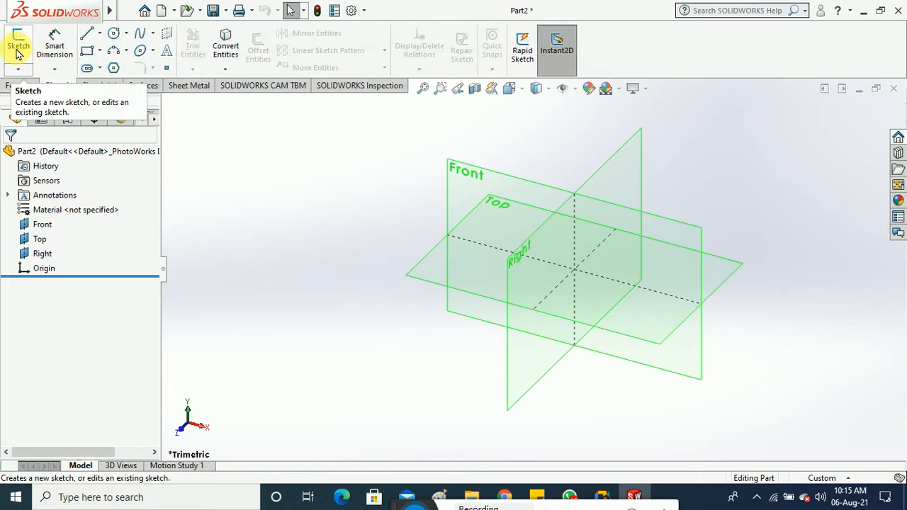
{"action": "left_click", "coordinate": [409, 283]}
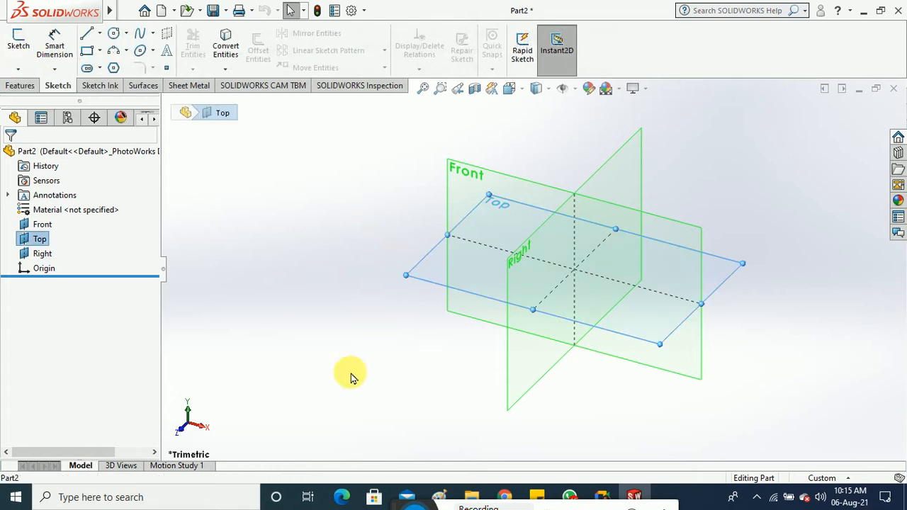
{"action": "left_click", "coordinate": [18, 43]}
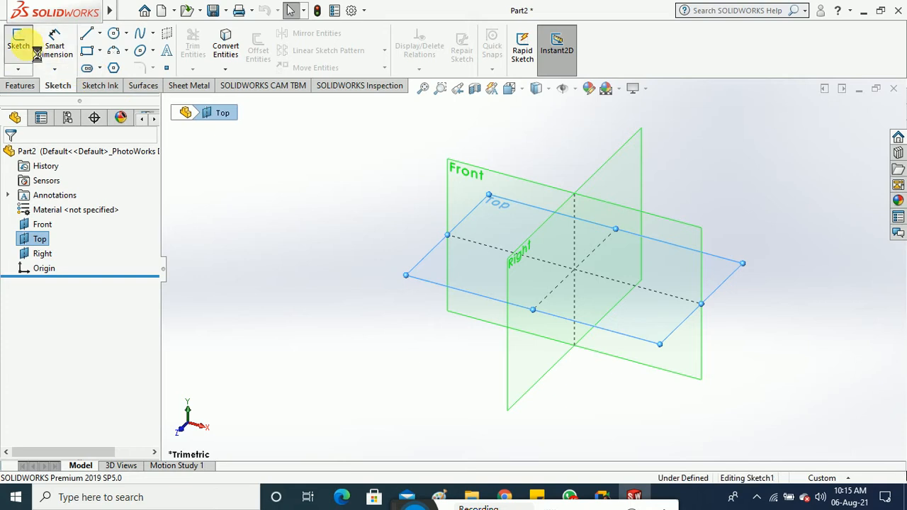
{"action": "left_click", "coordinate": [328, 238]}
{"action": "scroll", "coordinate": [442, 320], "scroll_direction": "down", "scroll_amount": 3}
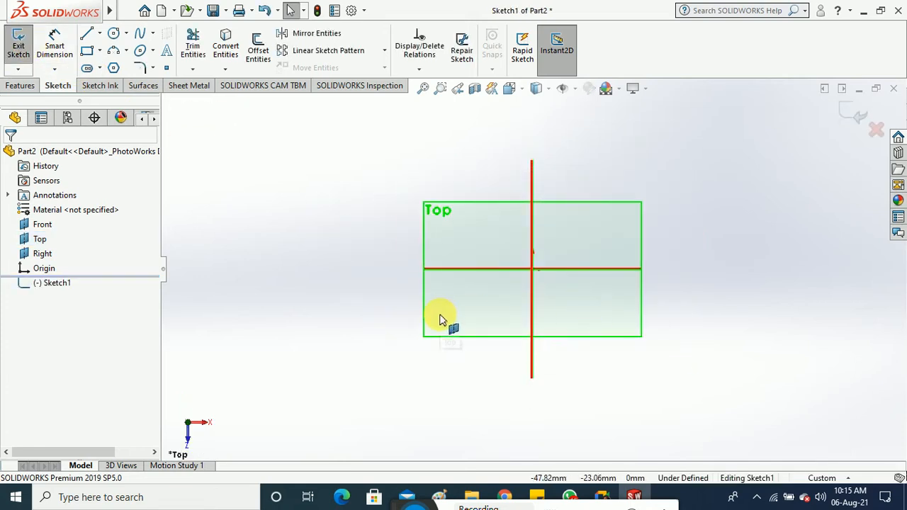
{"action": "scroll", "coordinate": [498, 333], "scroll_direction": "down", "scroll_amount": 2}
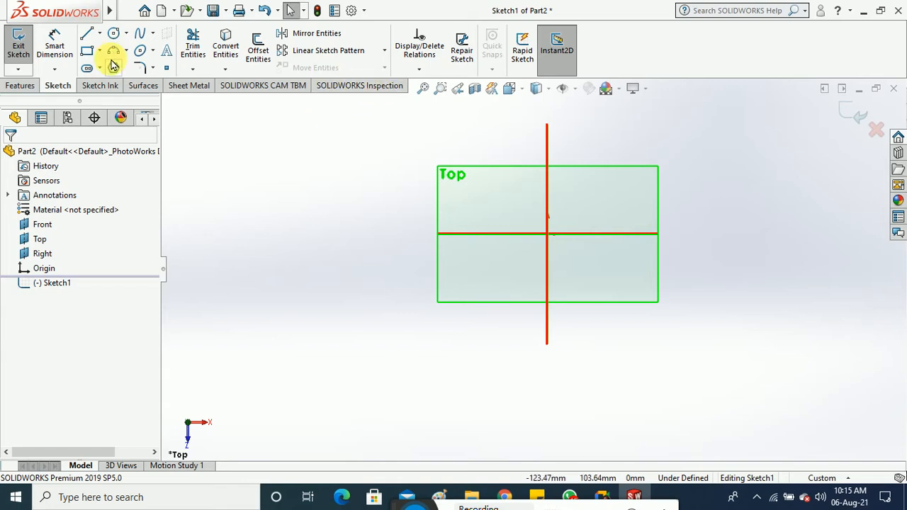
{"action": "left_click", "coordinate": [384, 56]}
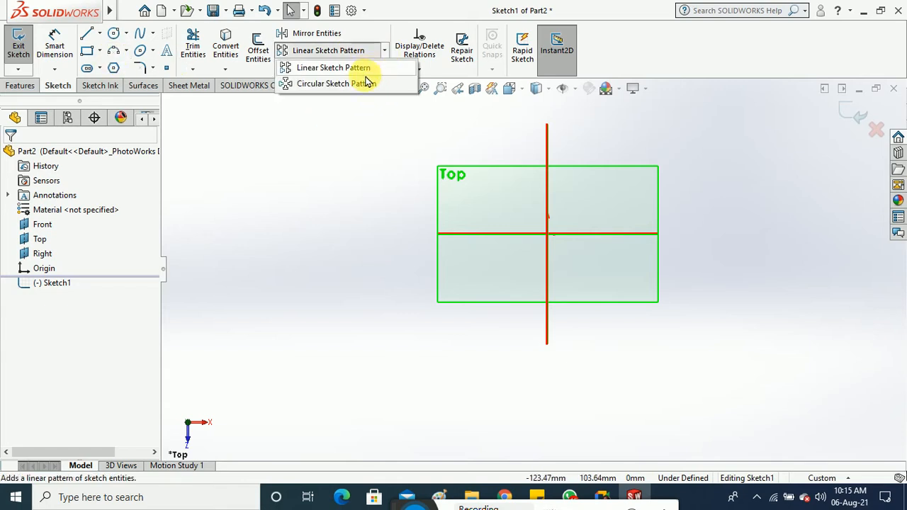
{"action": "left_click", "coordinate": [359, 125]}
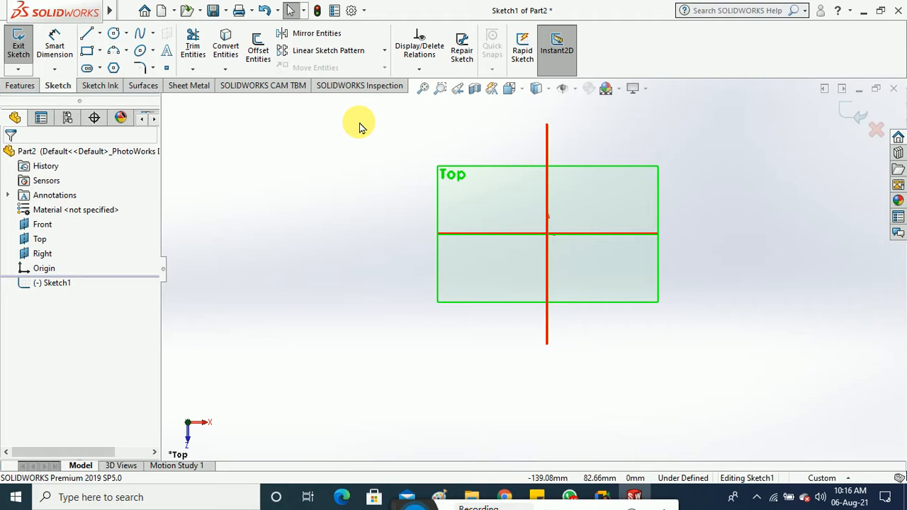
Step: Sketch a center rectangle about 345 mm by 192 mm with its center on the origin
{"action": "left_click", "coordinate": [99, 51]}
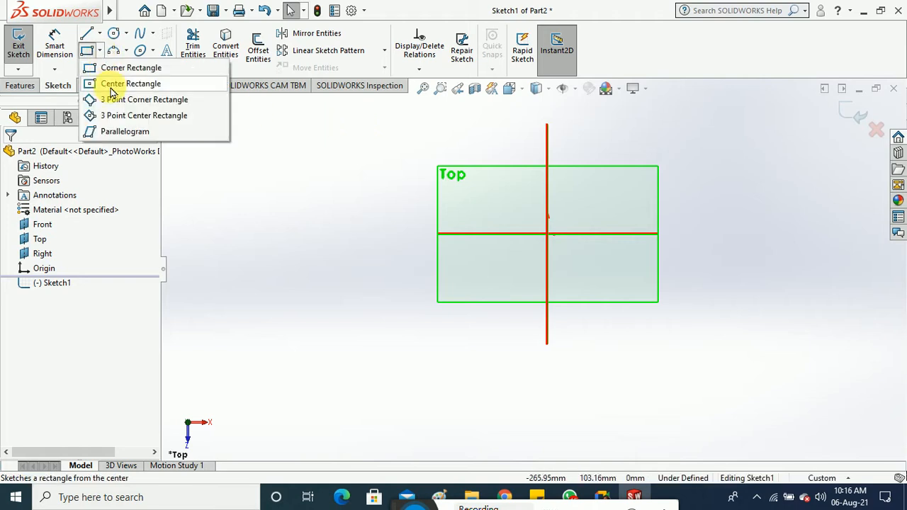
{"action": "left_click", "coordinate": [117, 83]}
{"action": "left_click", "coordinate": [549, 235]}
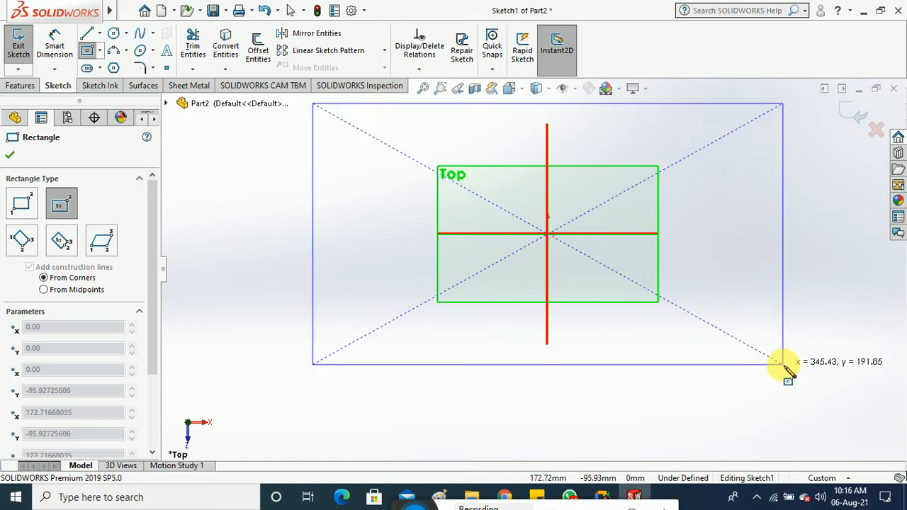
{"action": "left_click", "coordinate": [783, 364]}
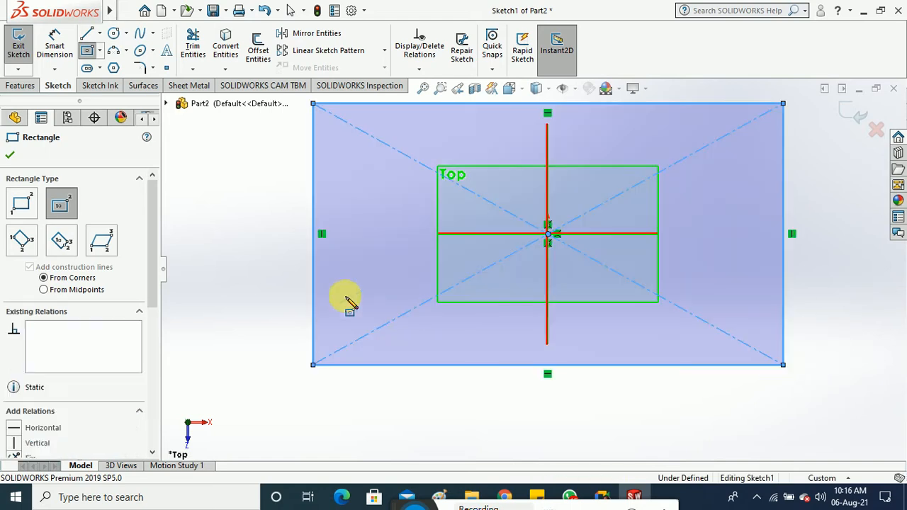
{"action": "left_click", "coordinate": [10, 154]}
{"action": "key", "text": "Escape"}
{"action": "key", "text": "z"}
{"action": "key", "text": "z"}
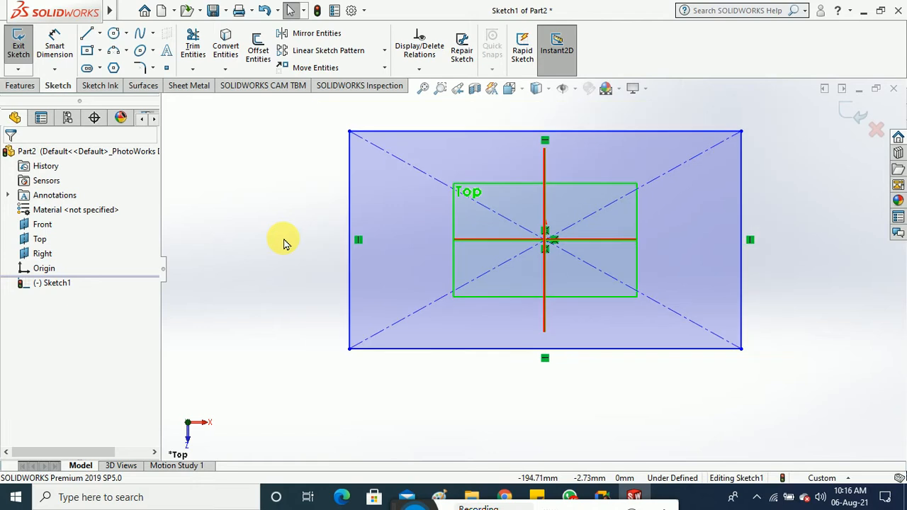
Step: Dimension the rectangle's left vertical side and set it to 120 mm
{"action": "left_click", "coordinate": [57, 46]}
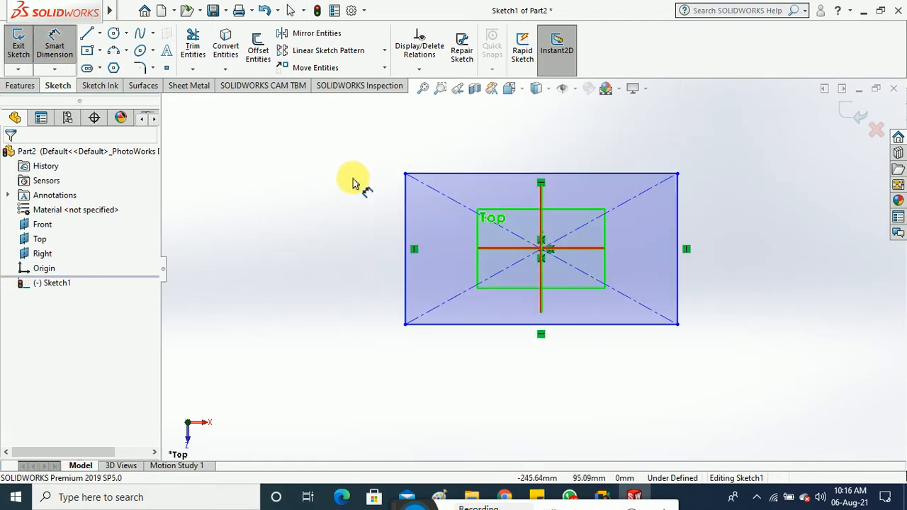
{"action": "left_click", "coordinate": [404, 209]}
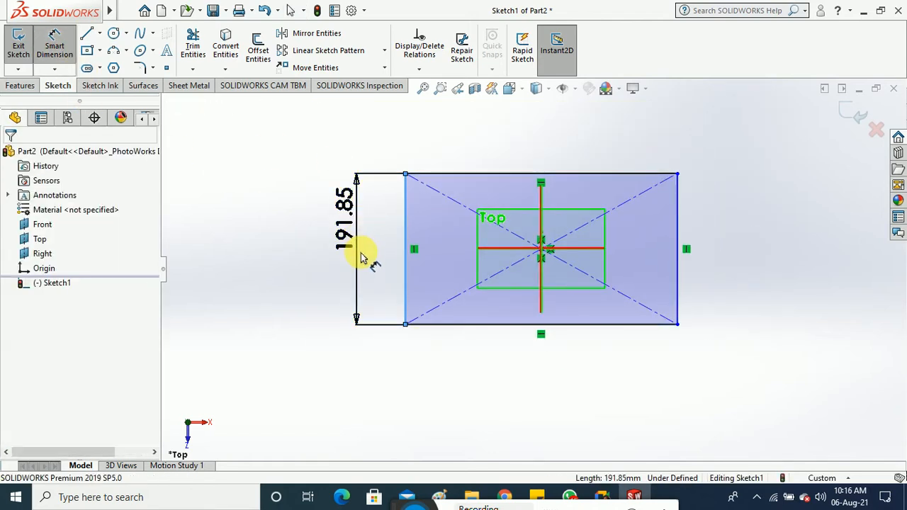
{"action": "left_click", "coordinate": [360, 256]}
{"action": "type", "text": "12"}
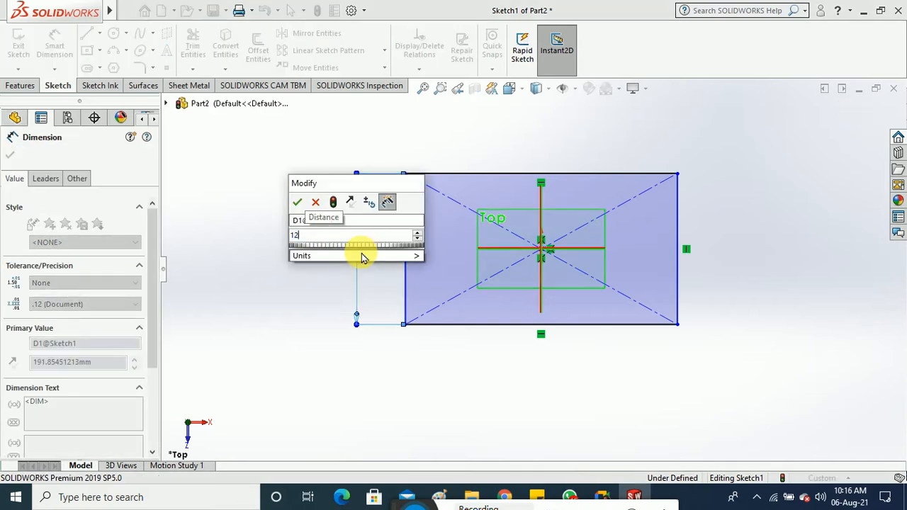
{"action": "type", "text": "0"}
{"action": "key", "text": "Return"}
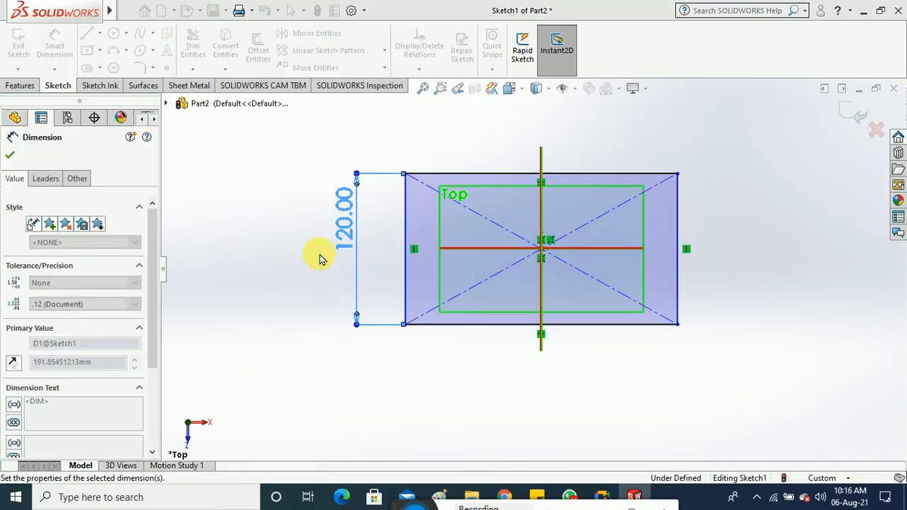
Step: Dimension the rectangle's upper horizontal side and set it to 200 mm
{"action": "left_click", "coordinate": [453, 174]}
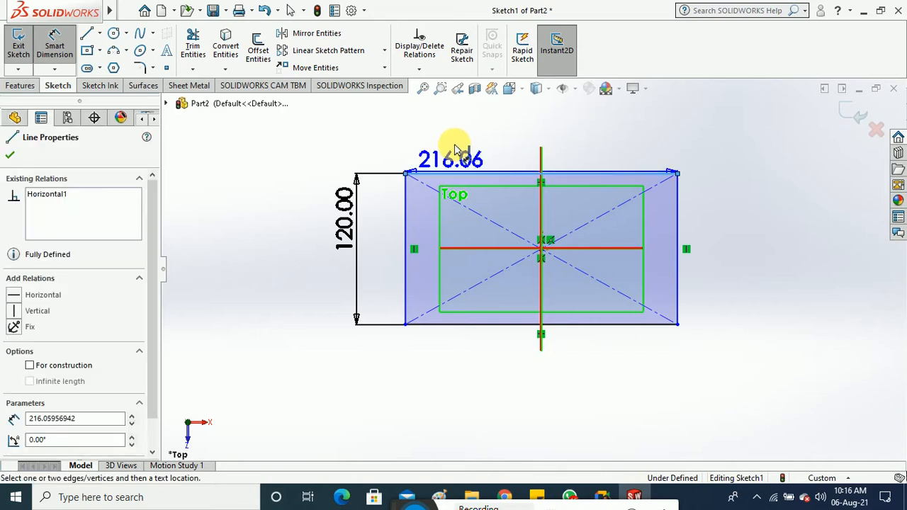
{"action": "left_click", "coordinate": [457, 146]}
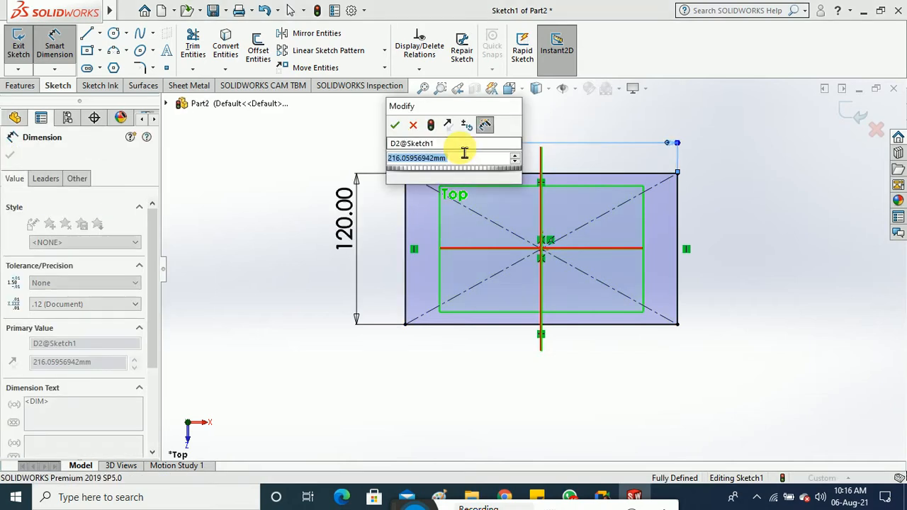
{"action": "type", "text": "200"}
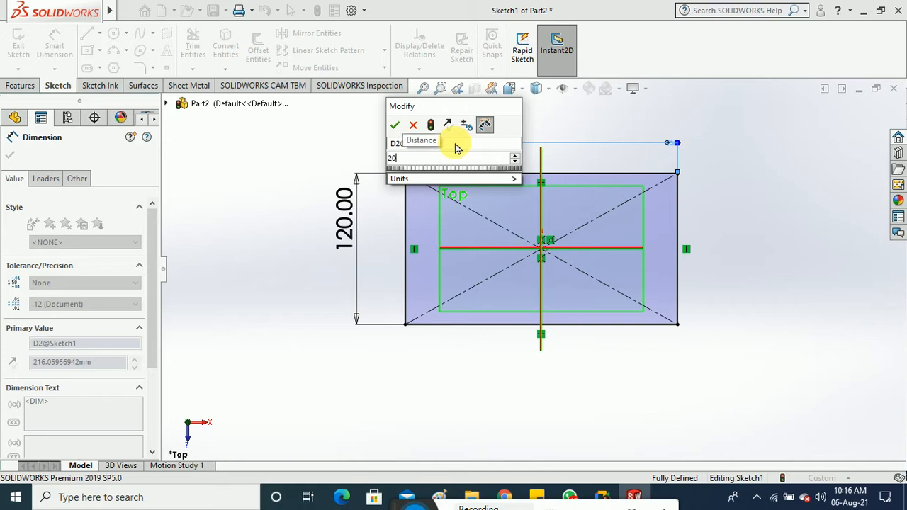
{"action": "left_click", "coordinate": [393, 125]}
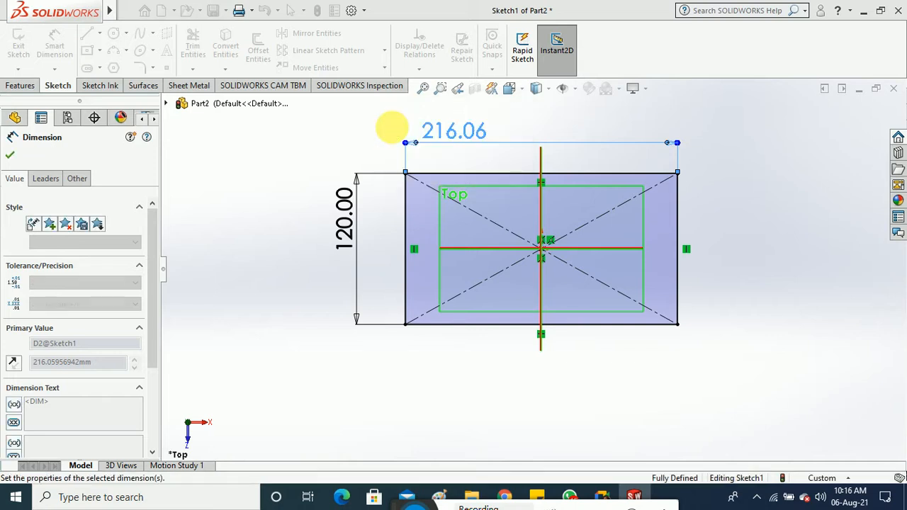
{"action": "left_click", "coordinate": [351, 128]}
{"action": "scroll", "coordinate": [578, 248], "scroll_direction": "down", "scroll_amount": 1}
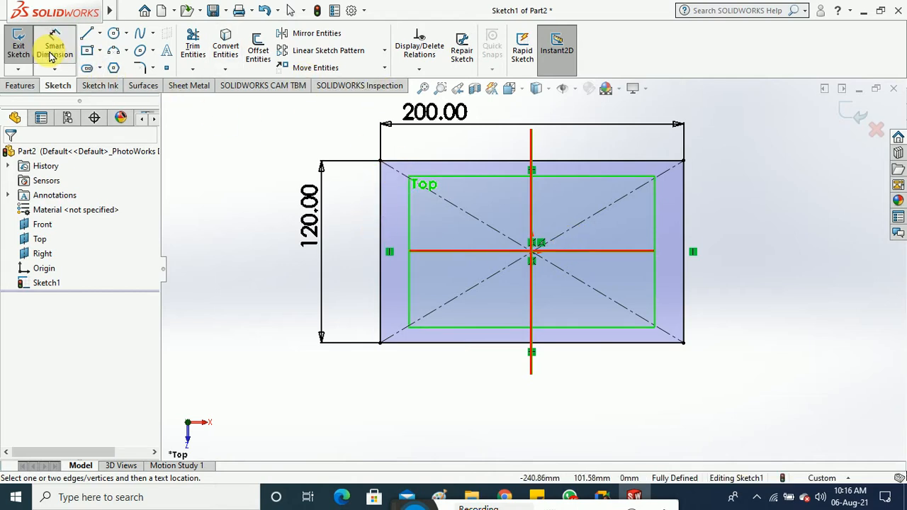
Step: Change the rectangle's horizontal dimension to 220 mm
{"action": "left_click", "coordinate": [430, 113]}
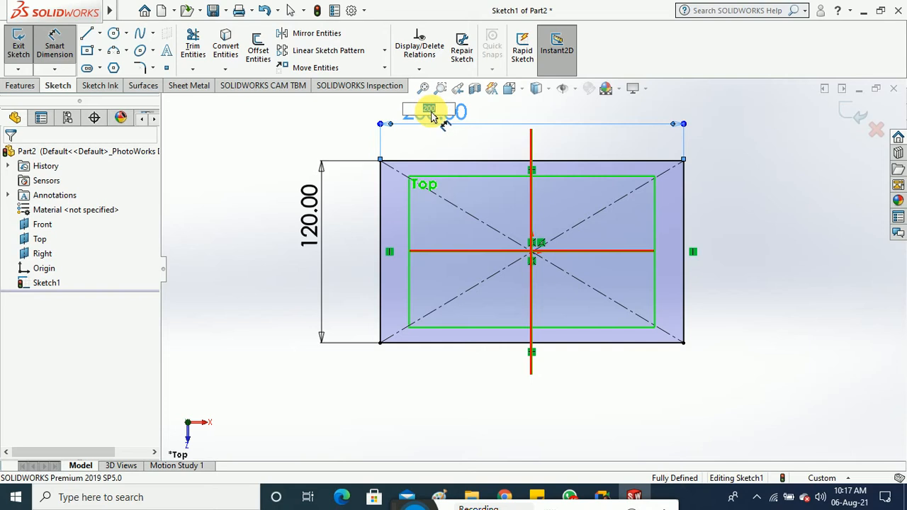
{"action": "type", "text": "2"}
{"action": "key", "text": "Return"}
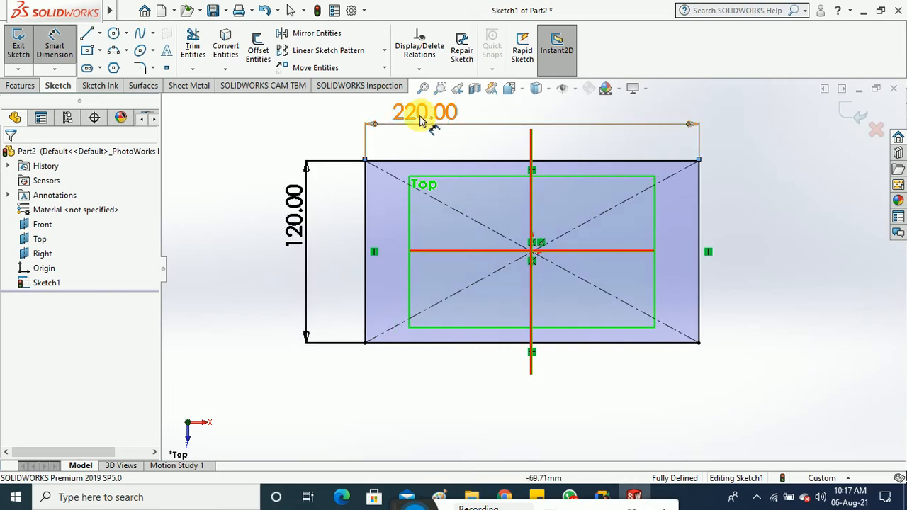
Step: Exit the sketch and extrude the rectangle as a blind boss 10 mm thick
{"action": "left_click", "coordinate": [18, 41]}
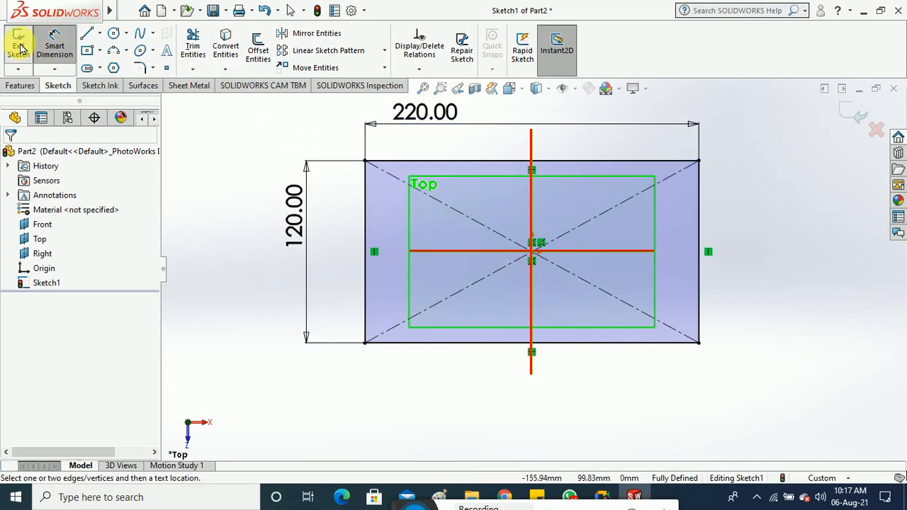
{"action": "left_click", "coordinate": [20, 85]}
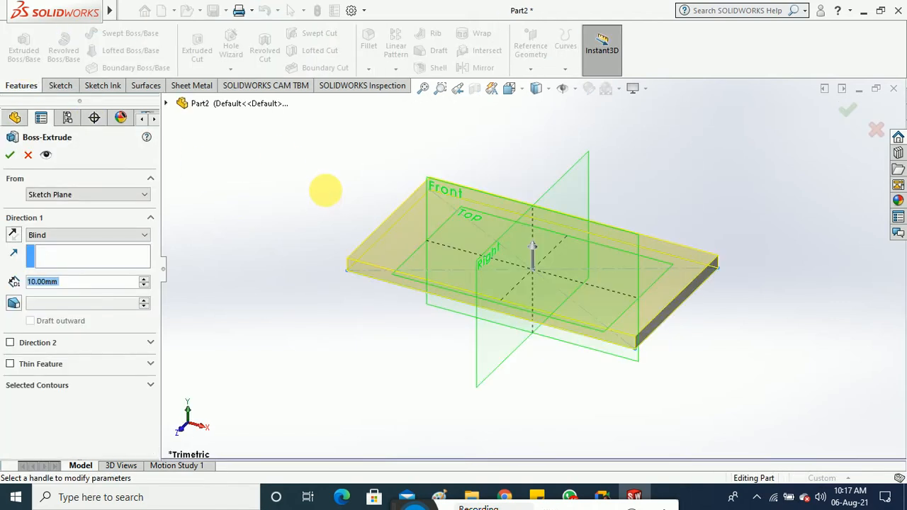
{"action": "left_click", "coordinate": [9, 156]}
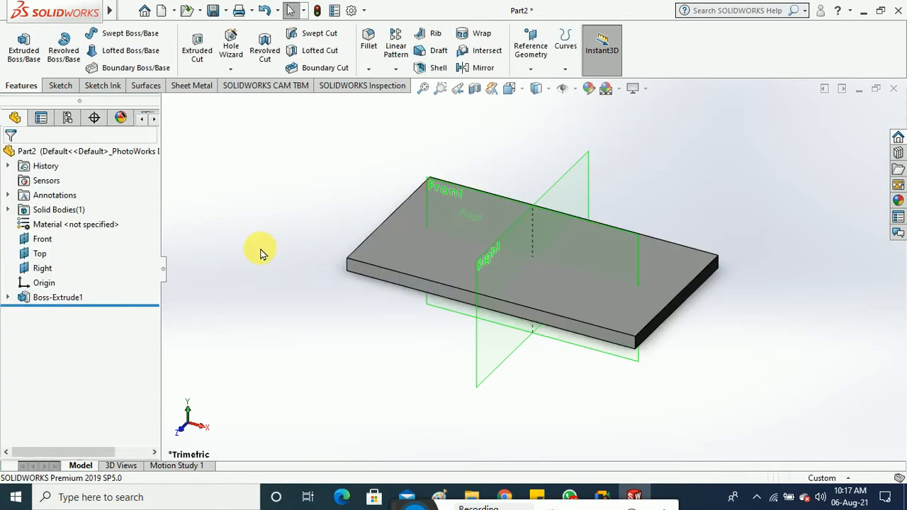
{"action": "right_click", "coordinate": [70, 298]}
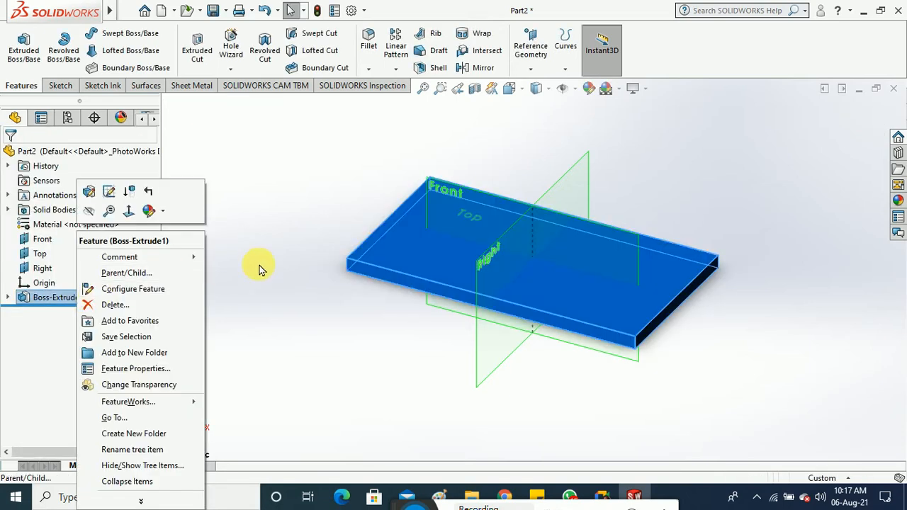
{"action": "left_click", "coordinate": [199, 182]}
Step: Start a new sketch on the plate's large top face
{"action": "left_click", "coordinate": [61, 85]}
{"action": "left_click", "coordinate": [18, 44]}
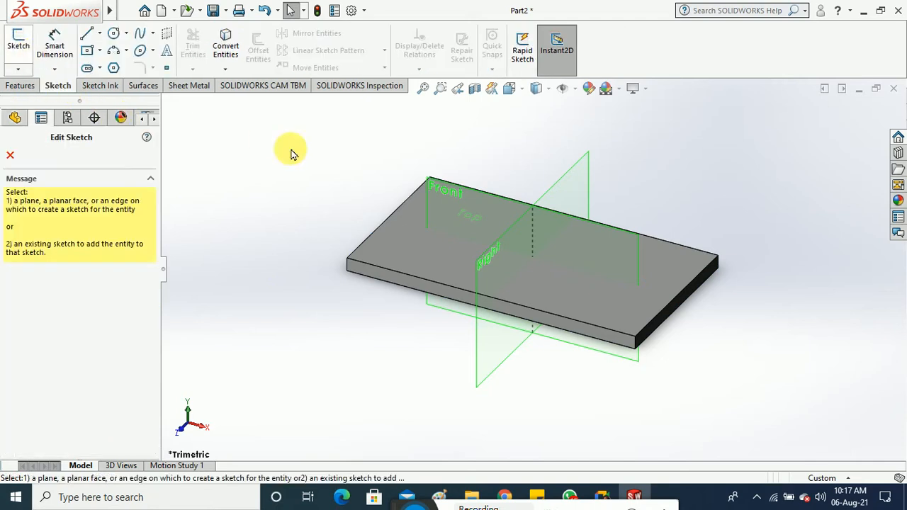
{"action": "left_click", "coordinate": [400, 243]}
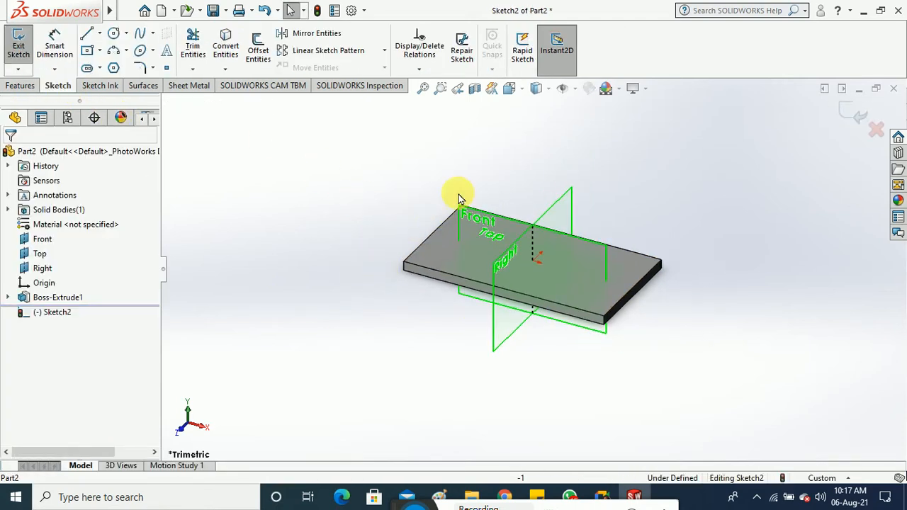
{"action": "left_click", "coordinate": [512, 89]}
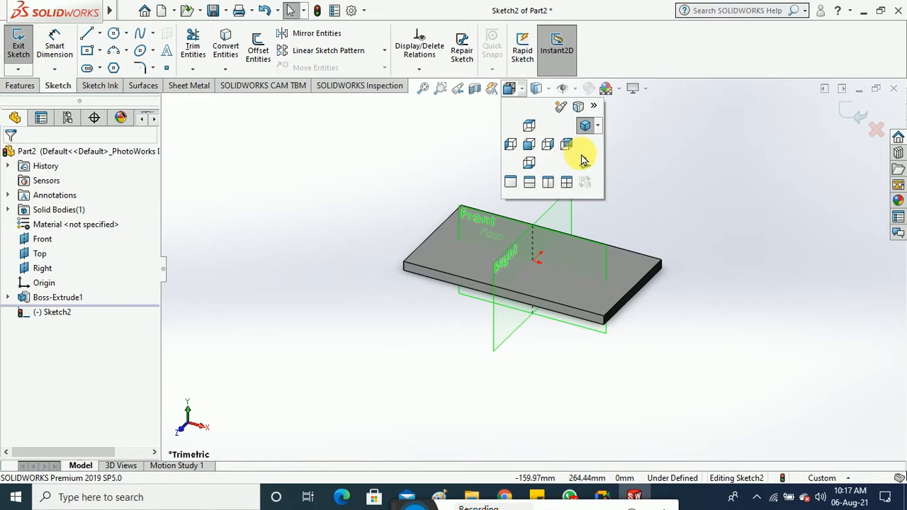
{"action": "left_click", "coordinate": [576, 180]}
{"action": "scroll", "coordinate": [453, 225], "scroll_direction": "down", "scroll_amount": 5}
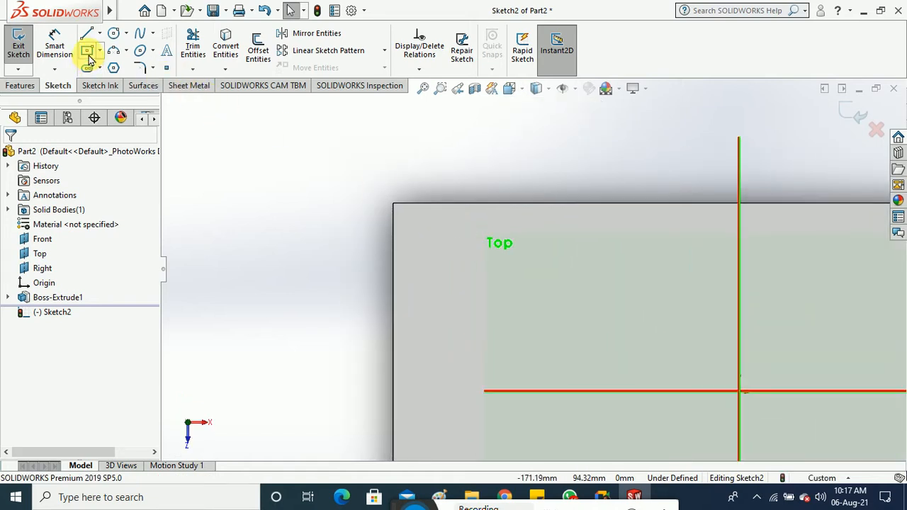
Step: Sketch a circle about 7.9 mm in diameter on the plate's top face near its upper-left corner
{"action": "left_click", "coordinate": [111, 36]}
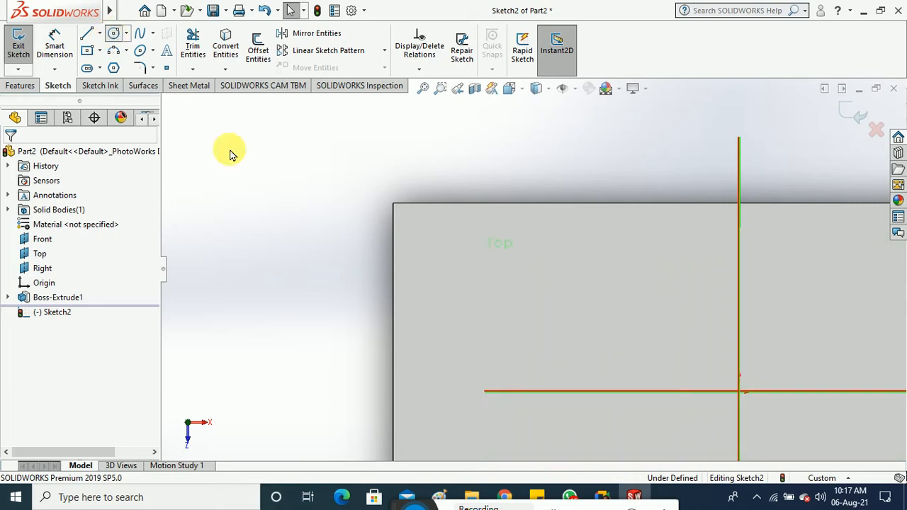
{"action": "left_click", "coordinate": [424, 231]}
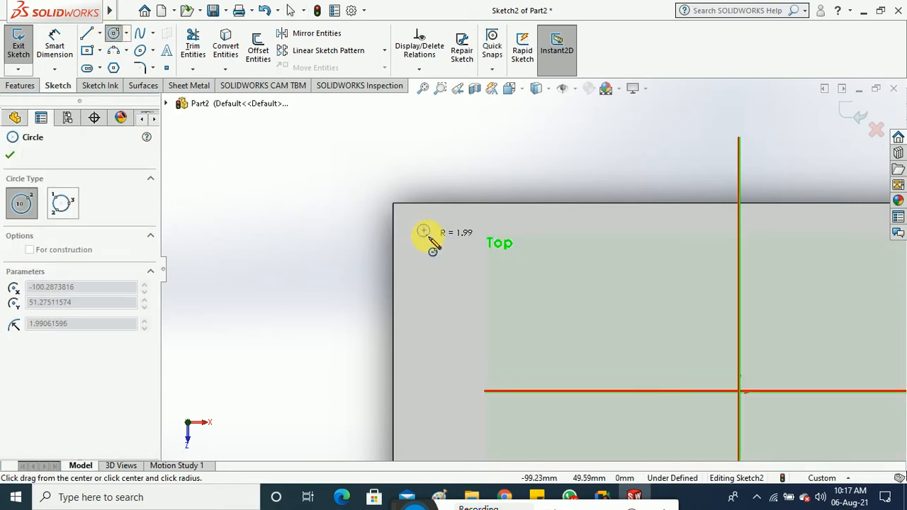
{"action": "left_click", "coordinate": [437, 247]}
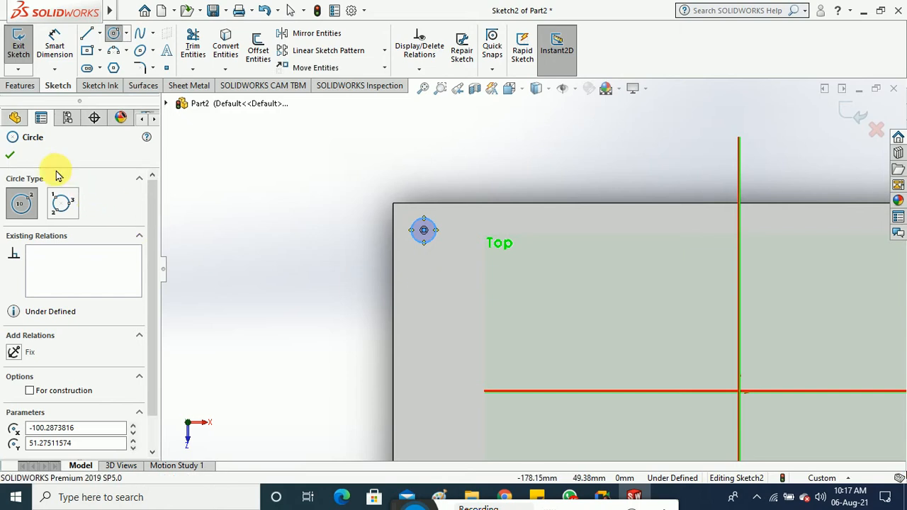
{"action": "left_click", "coordinate": [12, 154]}
Step: Dimension the circle's center from the plate's upper horizontal edge and set the distance to 10 mm
{"action": "left_click", "coordinate": [55, 43]}
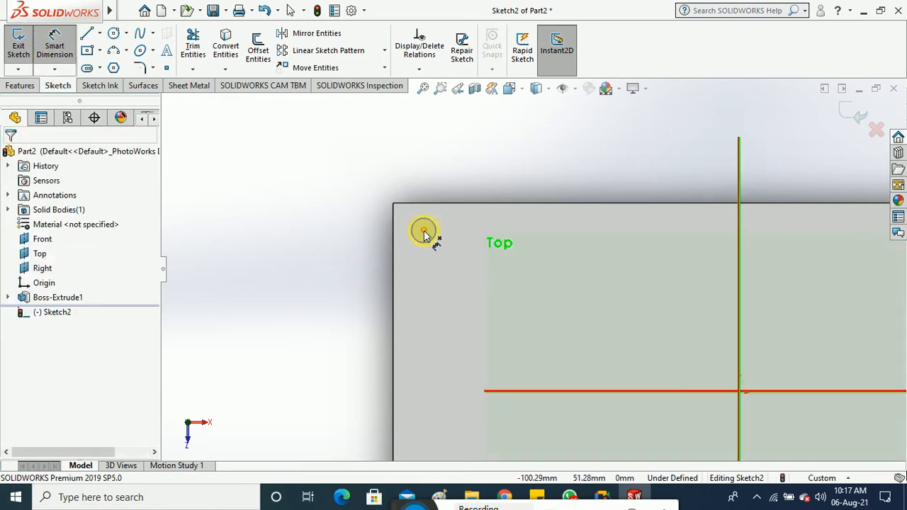
{"action": "left_click", "coordinate": [424, 230]}
{"action": "left_click", "coordinate": [427, 205]}
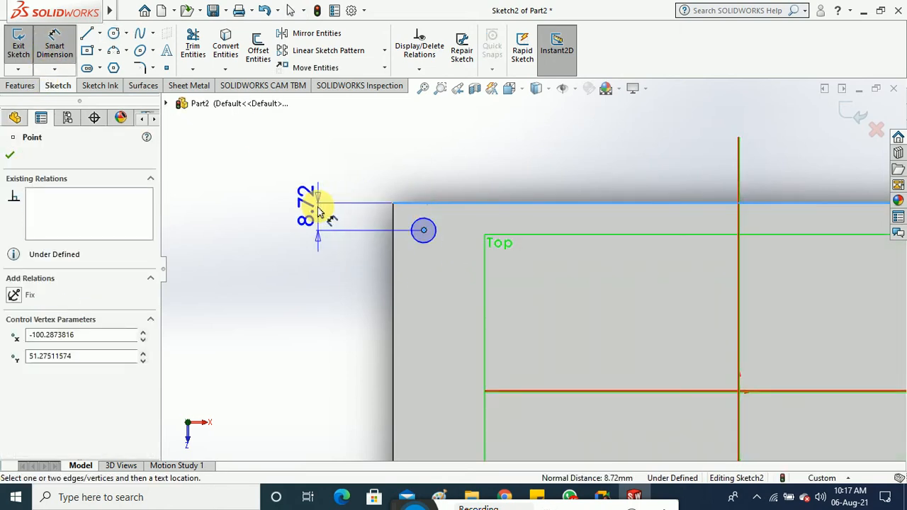
{"action": "left_click", "coordinate": [318, 271]}
{"action": "type", "text": "1"}
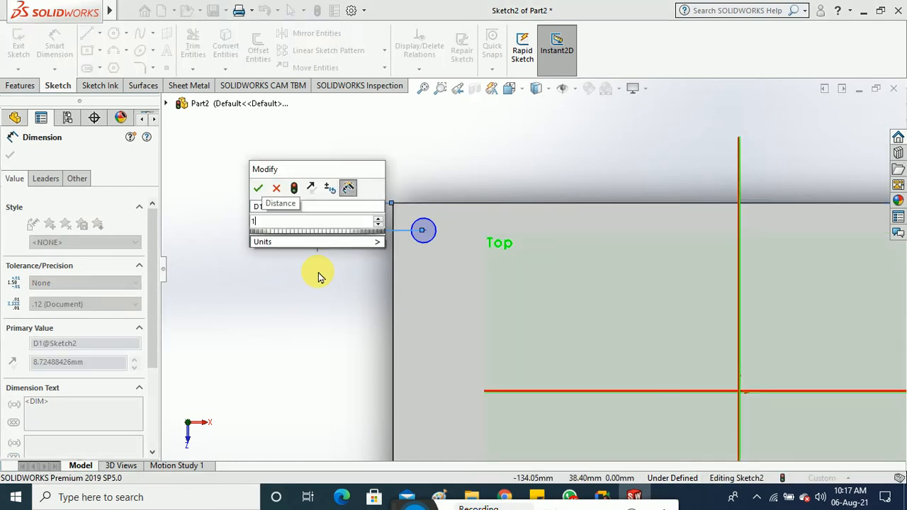
{"action": "type", "text": "0"}
{"action": "key", "text": "Return"}
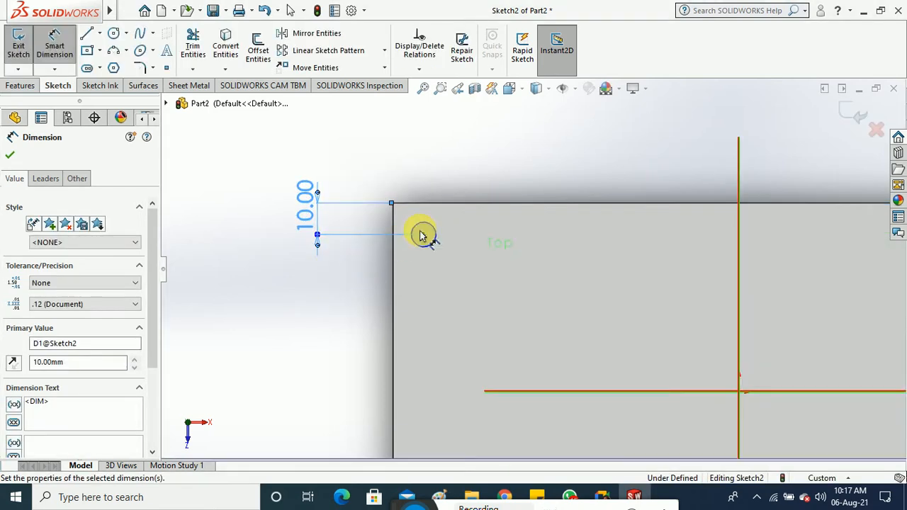
Step: Dimension the circle's center from the plate's left vertical edge and set the distance to 10 mm
{"action": "left_click", "coordinate": [347, 313]}
{"action": "left_click", "coordinate": [423, 235]}
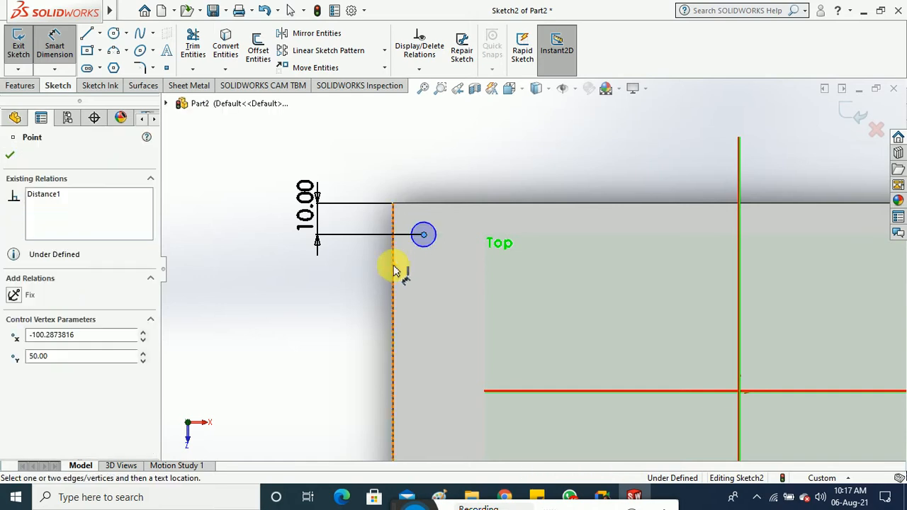
{"action": "left_click", "coordinate": [391, 263]}
{"action": "left_click", "coordinate": [413, 178]}
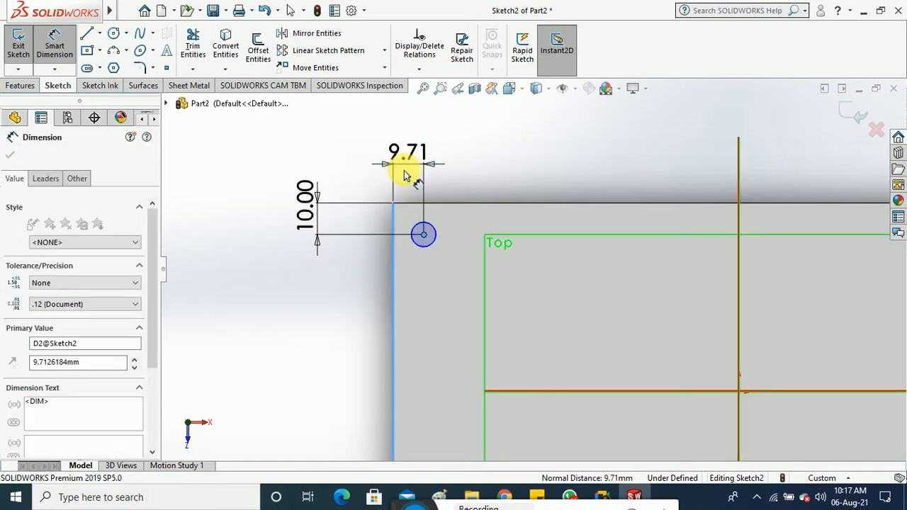
{"action": "type", "text": "10"}
{"action": "key", "text": "Return"}
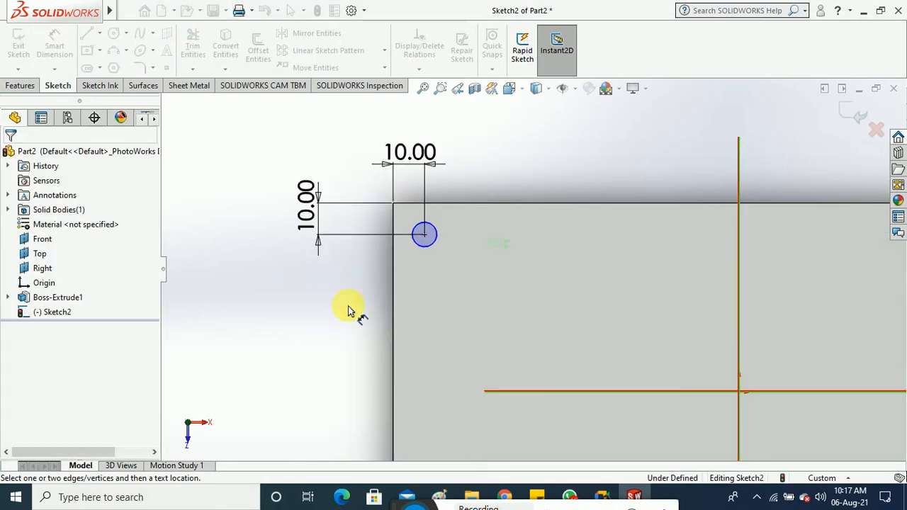
Step: Dimension the circle's diameter and set it to 8 mm
{"action": "left_click", "coordinate": [417, 244]}
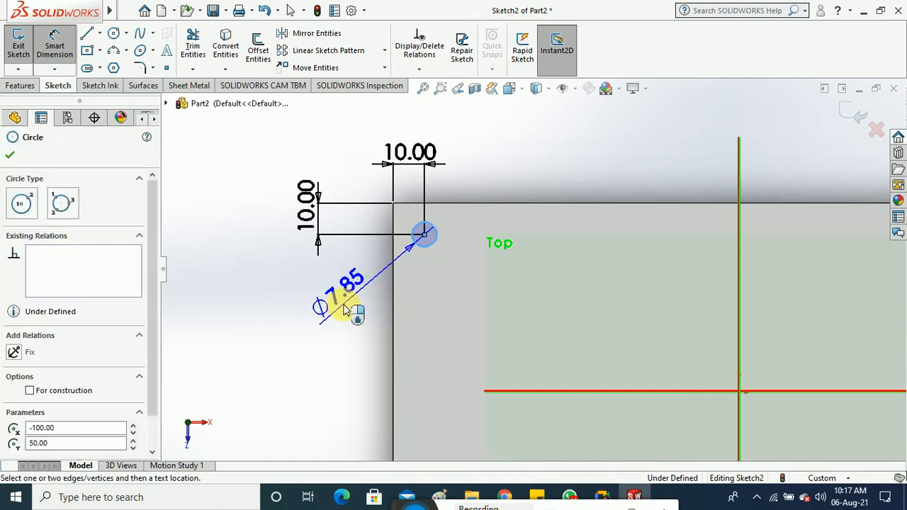
{"action": "left_click", "coordinate": [343, 302]}
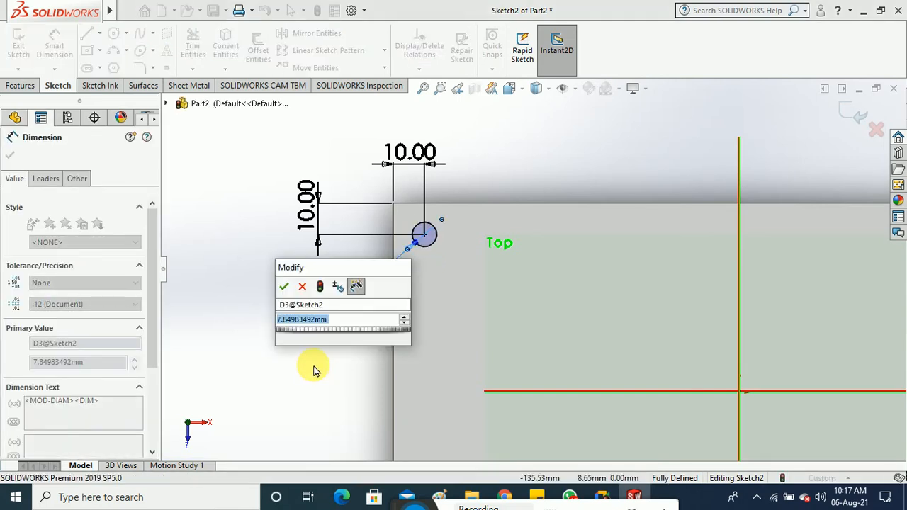
{"action": "type", "text": "8"}
{"action": "key", "text": "Return"}
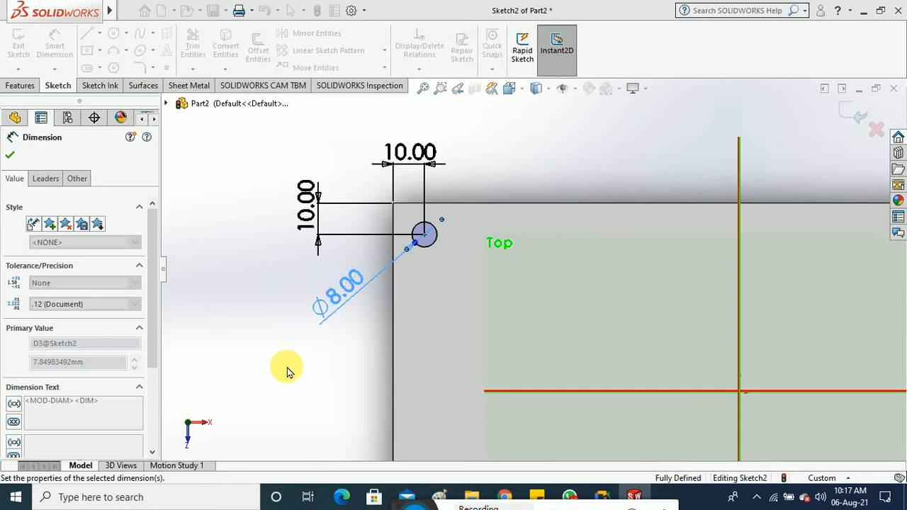
{"action": "left_click", "coordinate": [54, 46]}
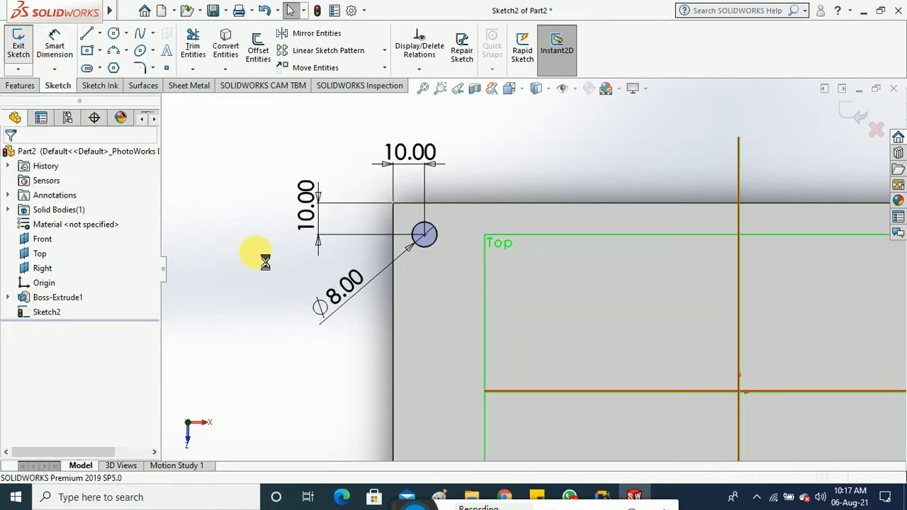
Step: Extrude the circle upward from the plate's top face as a blind boss 30 mm high
{"action": "left_click", "coordinate": [19, 85]}
{"action": "left_click", "coordinate": [26, 62]}
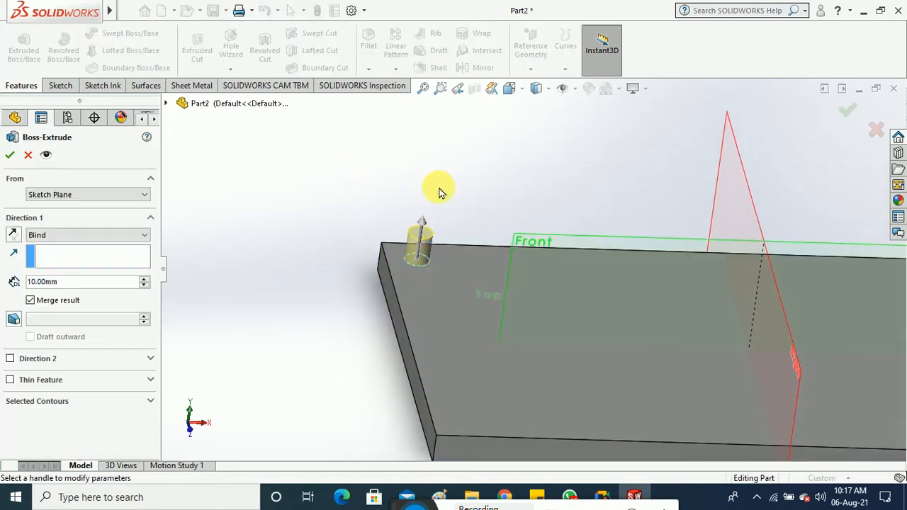
{"action": "left_click_drag", "start_coordinate": [425, 220], "coordinate": [428, 169]}
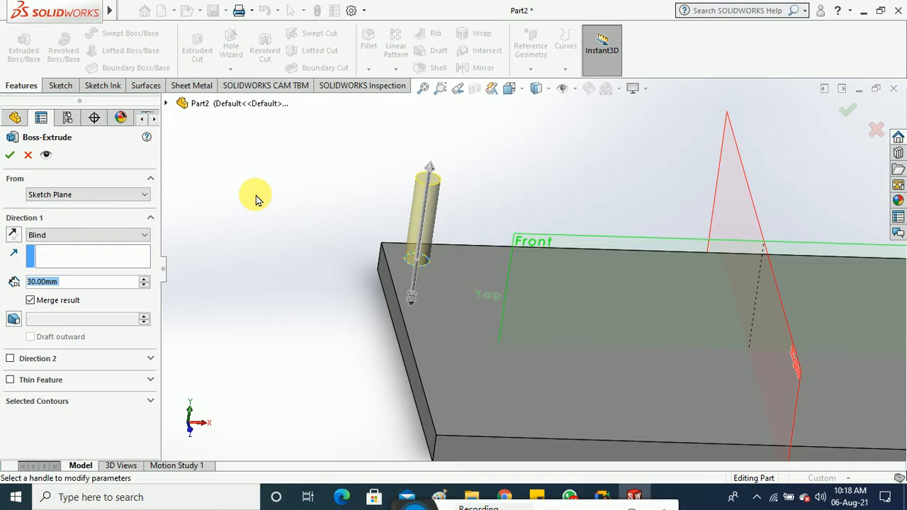
{"action": "left_click", "coordinate": [10, 154]}
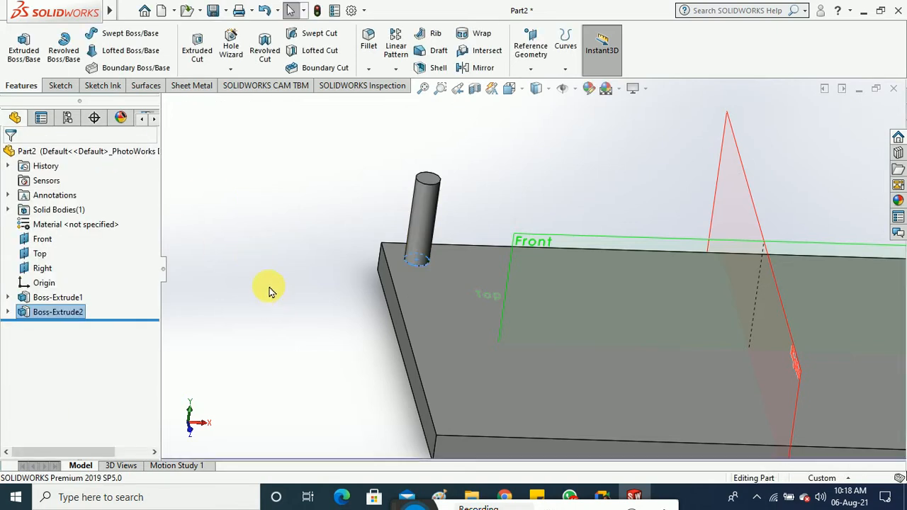
{"action": "middle_click_drag", "start_coordinate": [263, 290], "coordinate": [264, 287]}
{"action": "scroll", "coordinate": [275, 310], "scroll_direction": "up", "scroll_amount": 3}
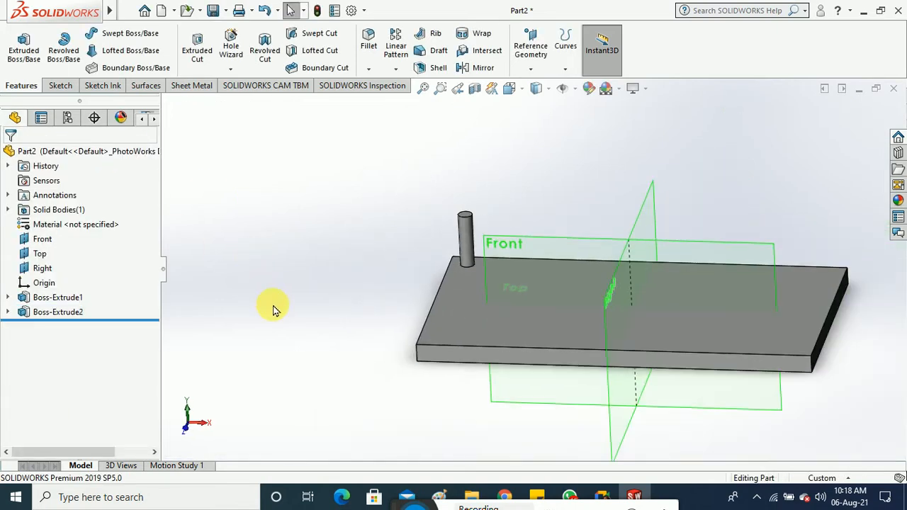
{"action": "scroll", "coordinate": [419, 282], "scroll_direction": "down", "scroll_amount": 3}
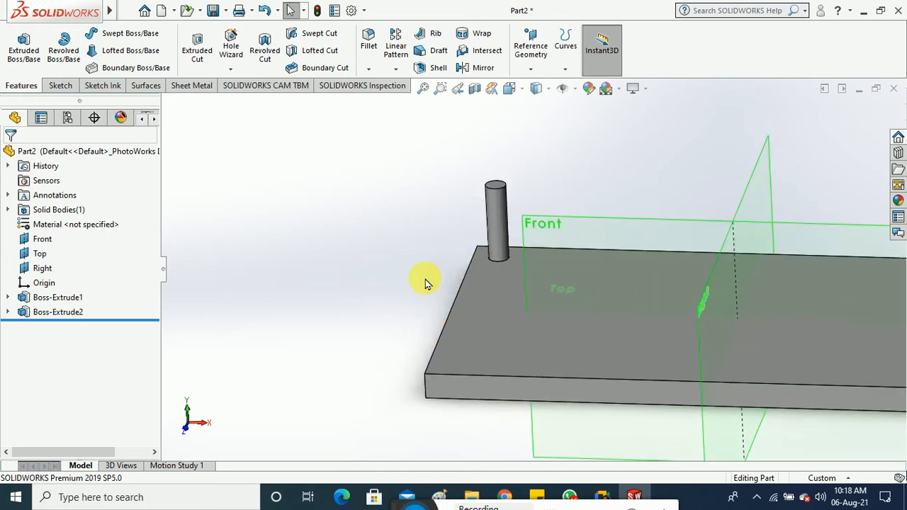
{"action": "scroll", "coordinate": [294, 283], "scroll_direction": "up", "scroll_amount": 2}
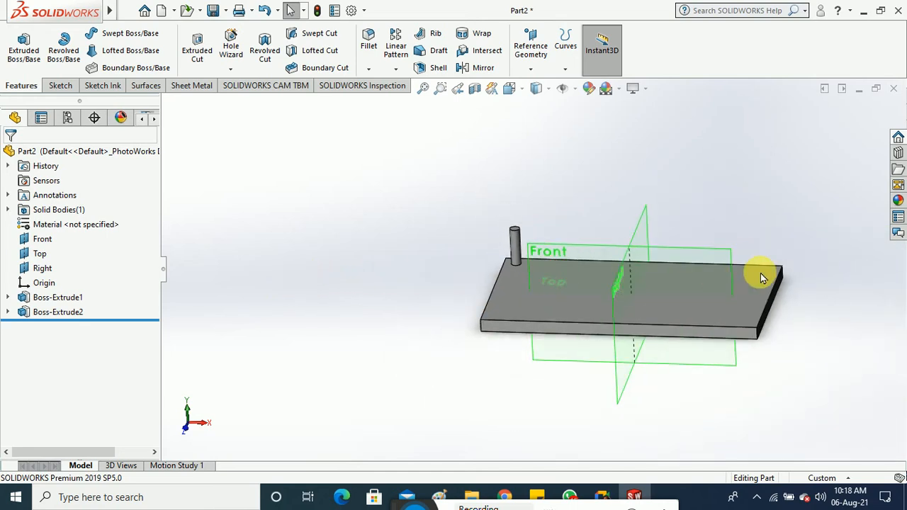
{"action": "scroll", "coordinate": [759, 274], "scroll_direction": "down", "scroll_amount": 1}
{"action": "right_click", "coordinate": [69, 312]}
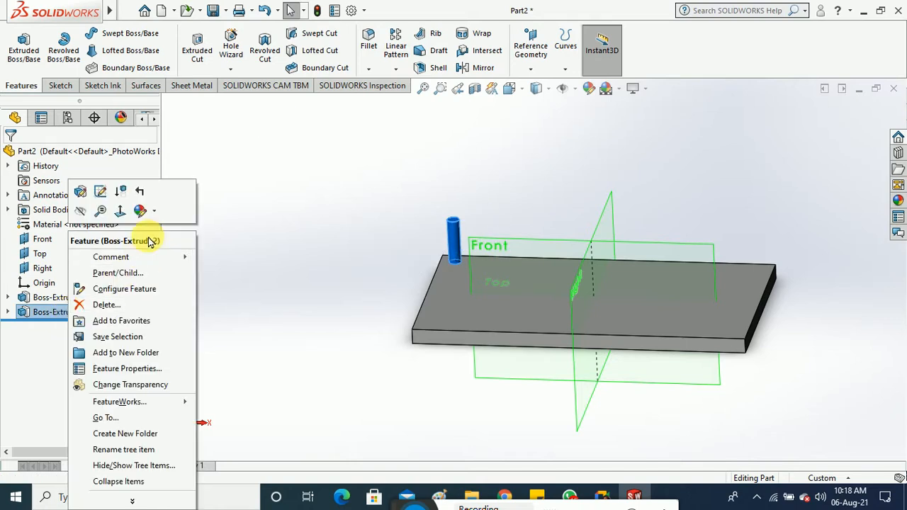
{"action": "left_click", "coordinate": [155, 211]}
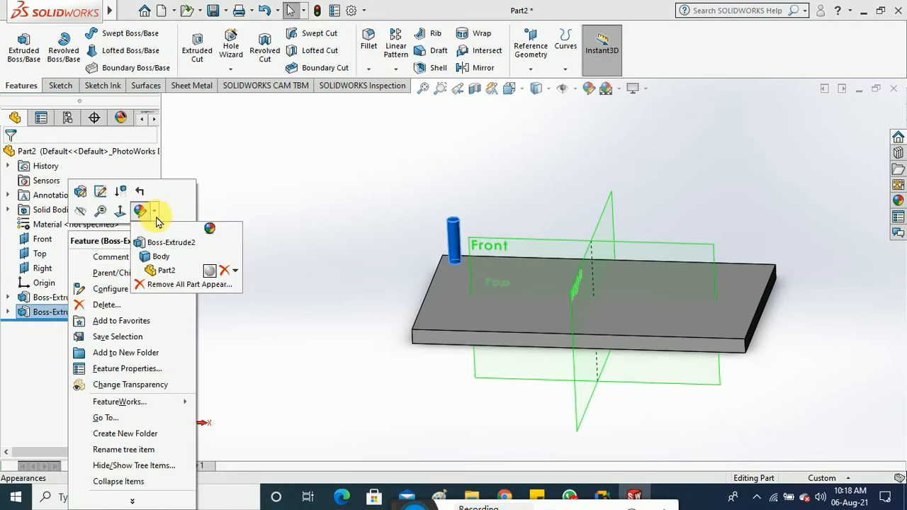
{"action": "left_click", "coordinate": [211, 271]}
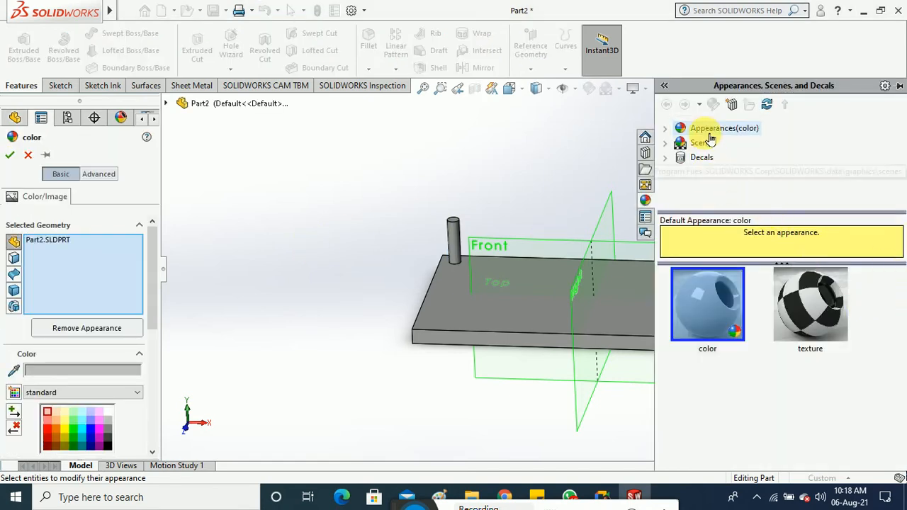
{"action": "left_click", "coordinate": [666, 129]}
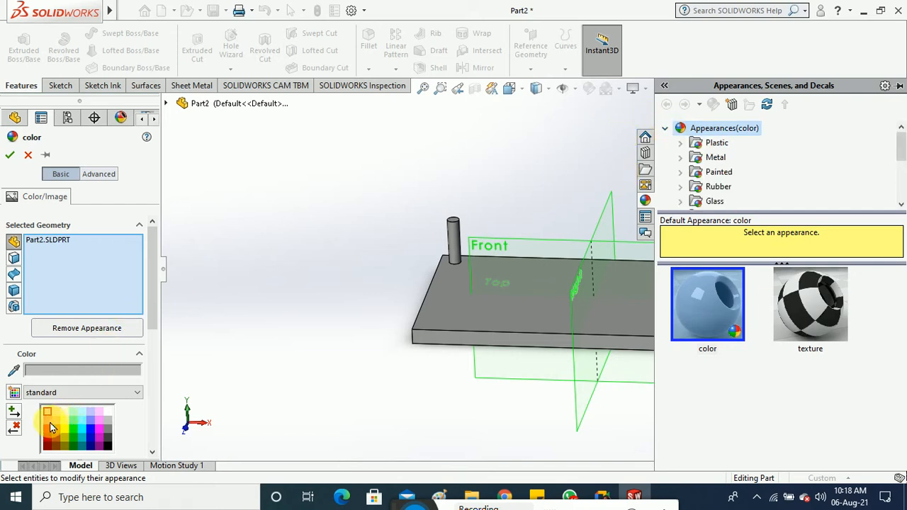
{"action": "left_click", "coordinate": [50, 431]}
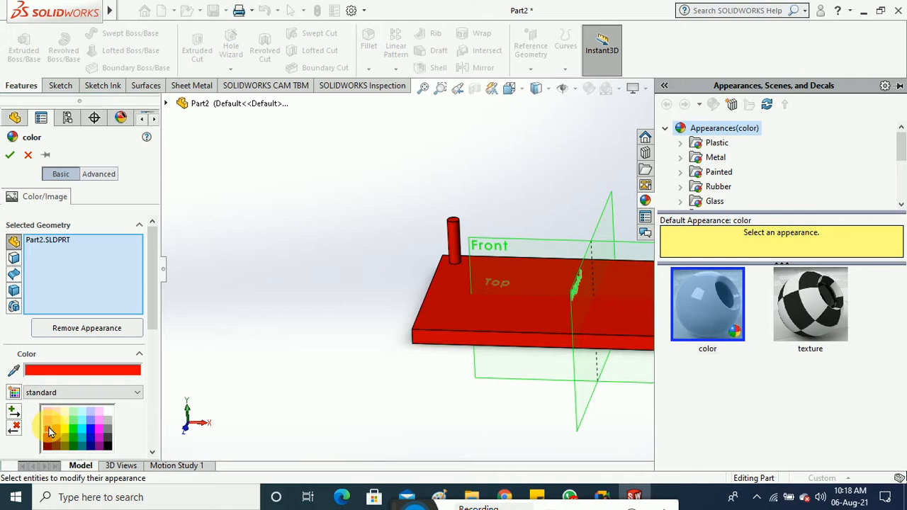
{"action": "left_click", "coordinate": [28, 154]}
Step: Apply a red color from the standard swatches to the cylindrical boss feature only
{"action": "left_click", "coordinate": [77, 315]}
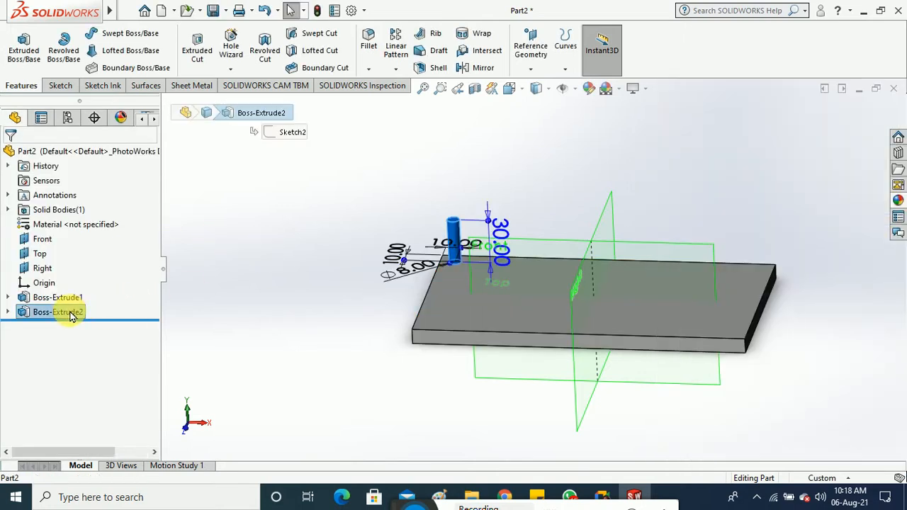
{"action": "right_click", "coordinate": [67, 311]}
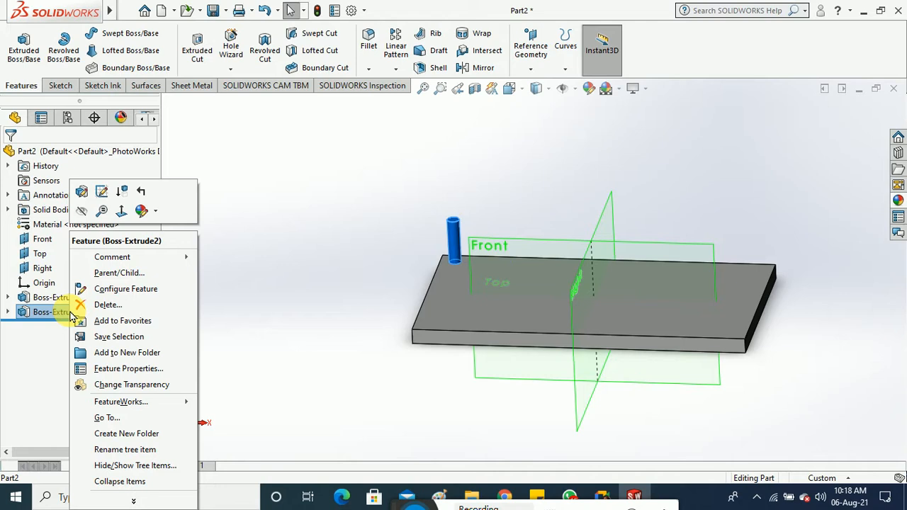
{"action": "left_click", "coordinate": [156, 212]}
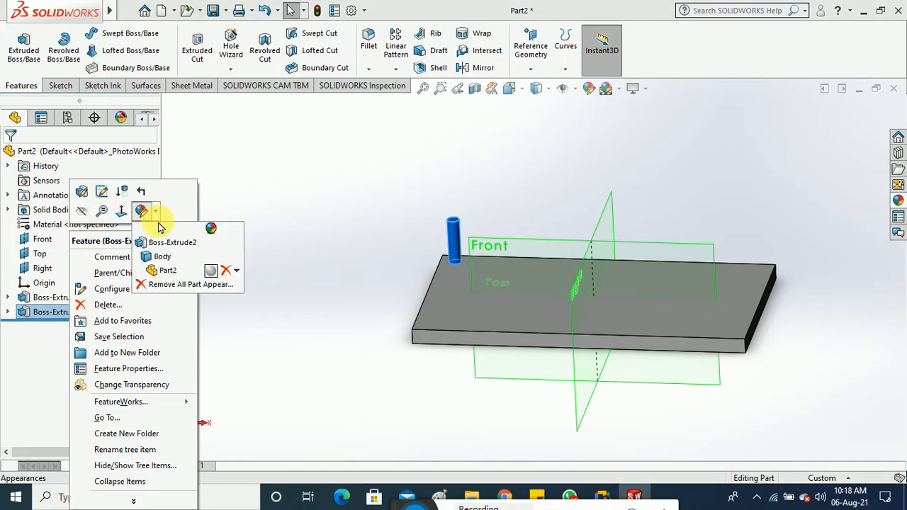
{"action": "left_click", "coordinate": [172, 243]}
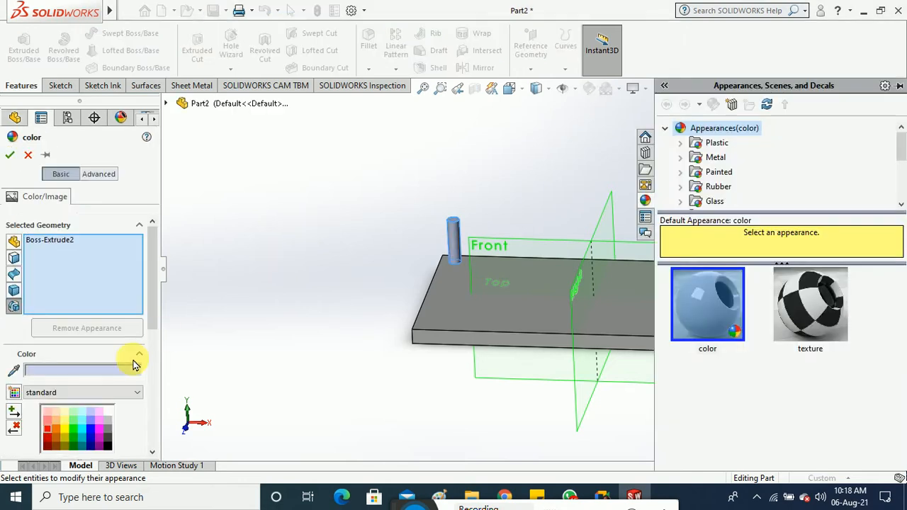
{"action": "left_click", "coordinate": [48, 433]}
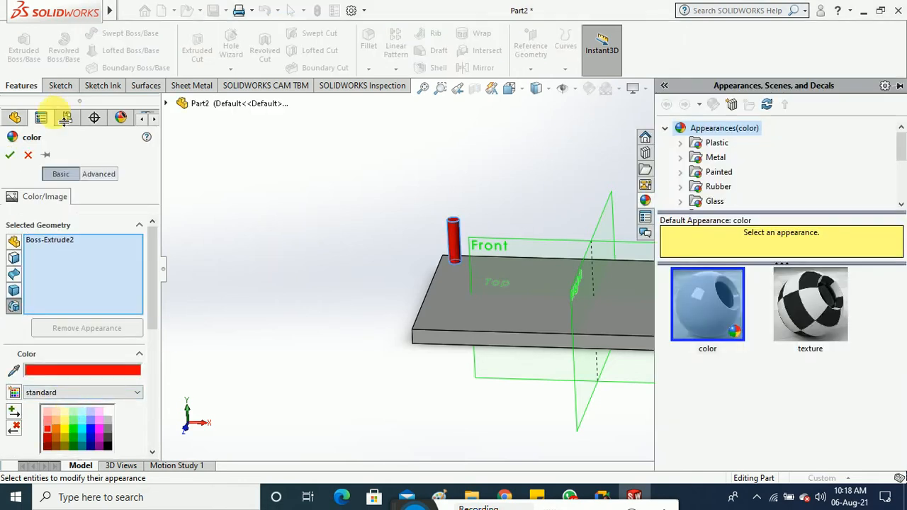
{"action": "left_click", "coordinate": [10, 154]}
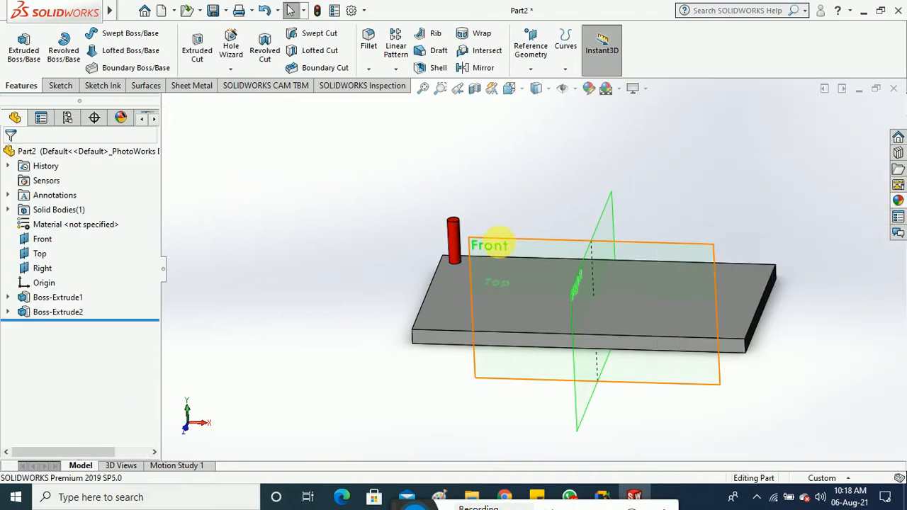
Step: Hide the reference planes in the graphics view
{"action": "scroll", "coordinate": [496, 243], "scroll_direction": "down", "scroll_amount": 5}
{"action": "scroll", "coordinate": [383, 236], "scroll_direction": "up", "scroll_amount": 4}
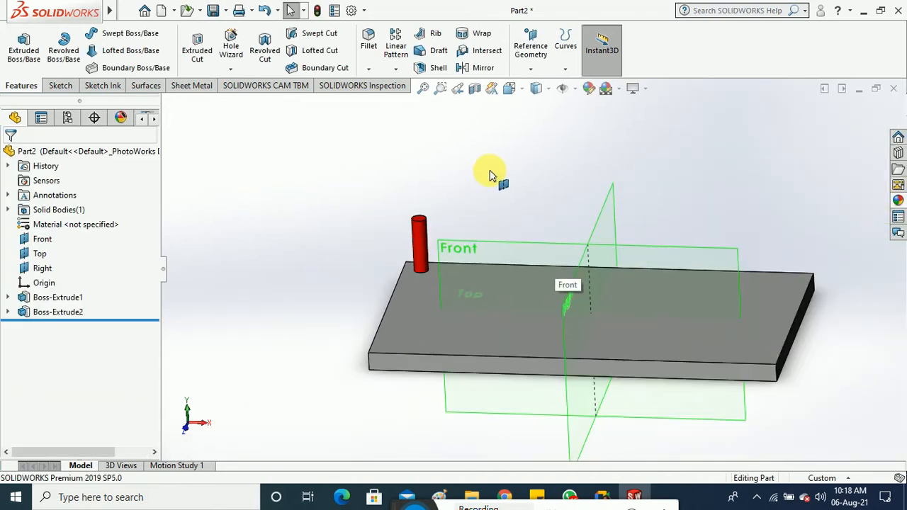
{"action": "left_click", "coordinate": [574, 90]}
{"action": "left_click", "coordinate": [574, 112]}
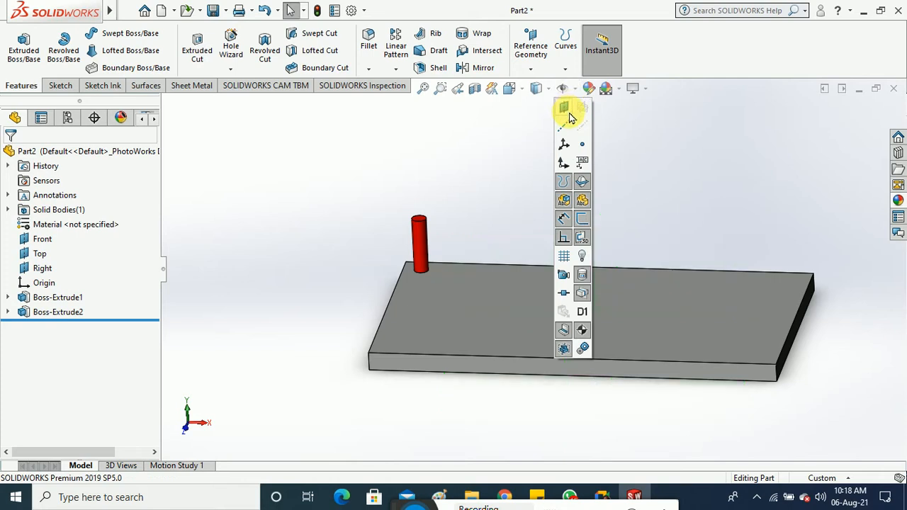
{"action": "scroll", "coordinate": [482, 223], "scroll_direction": "down", "scroll_amount": 3}
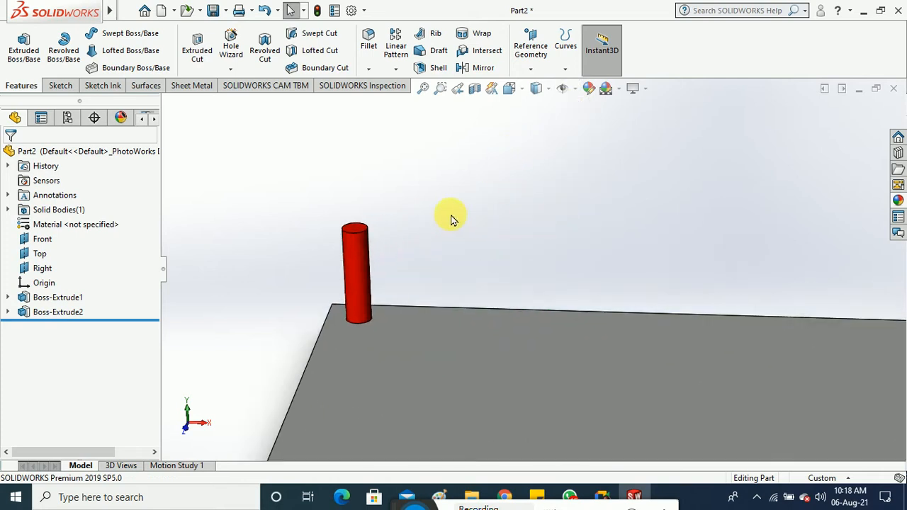
{"action": "scroll", "coordinate": [453, 220], "scroll_direction": "up", "scroll_amount": 4}
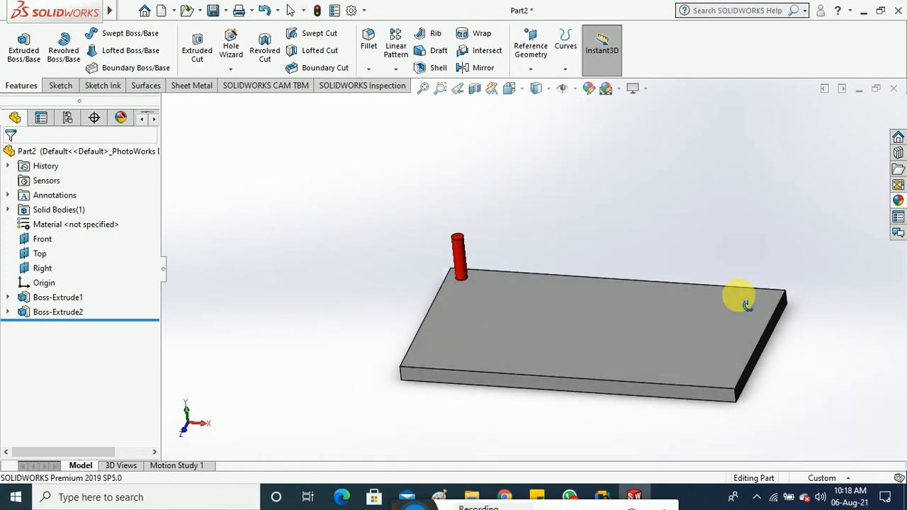
Step: Start a Linear Pattern feature in the plate part
{"action": "scroll", "coordinate": [680, 223], "scroll_direction": "up", "scroll_amount": 1}
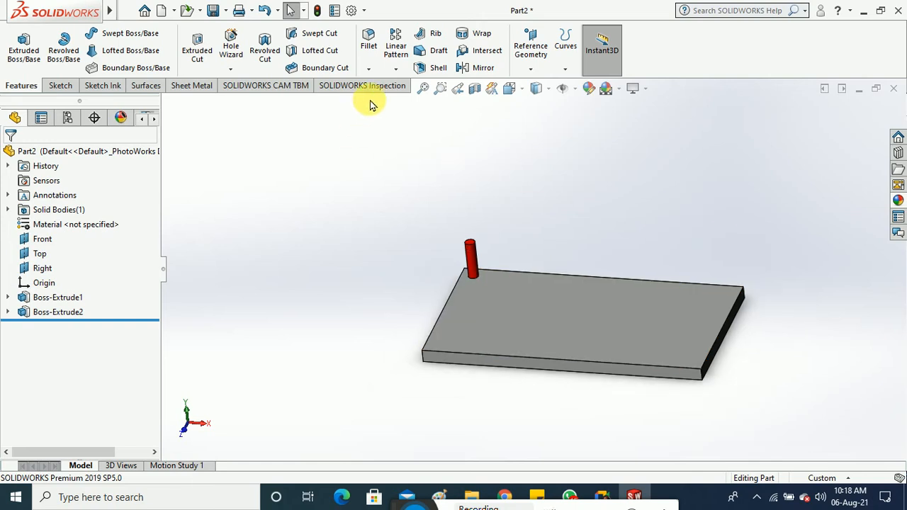
{"action": "left_click", "coordinate": [396, 73]}
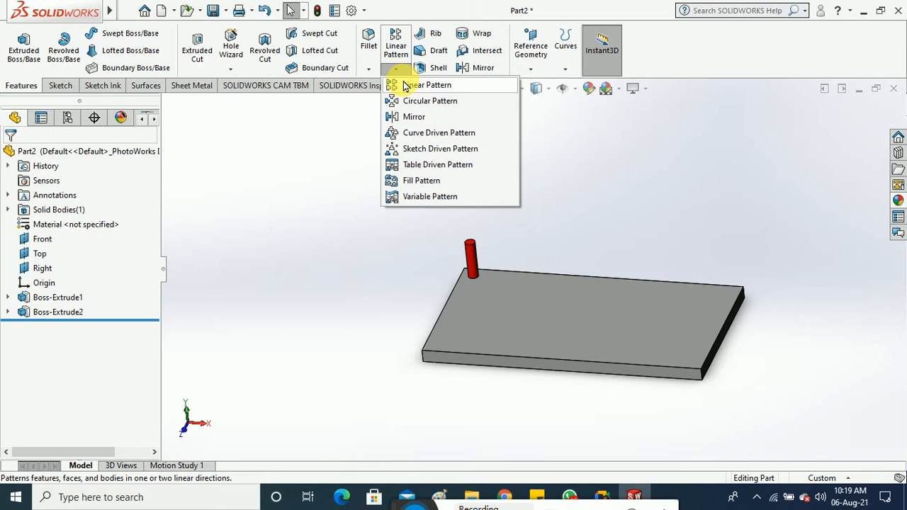
{"action": "left_click", "coordinate": [406, 85]}
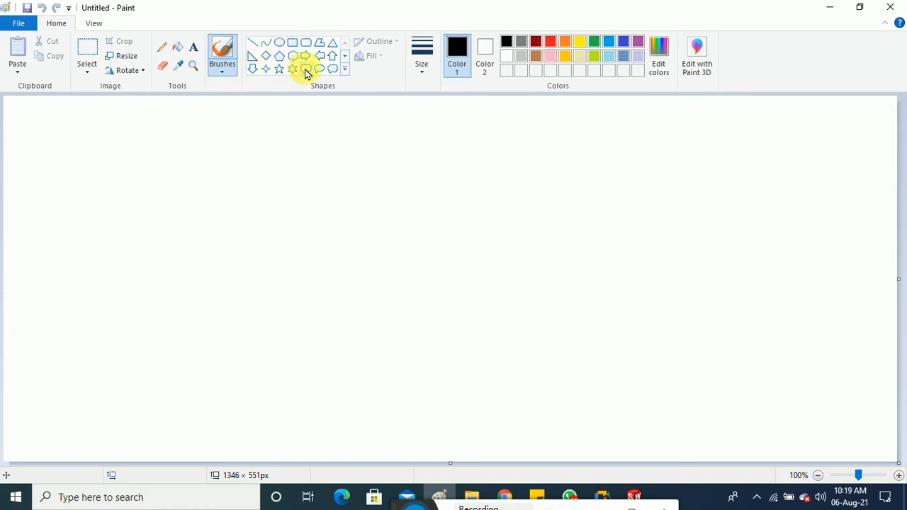
Step: Switch to Paint and draw three horizontal rows of small outlined circles across the upper left of the canvas
{"action": "left_click", "coordinate": [279, 42]}
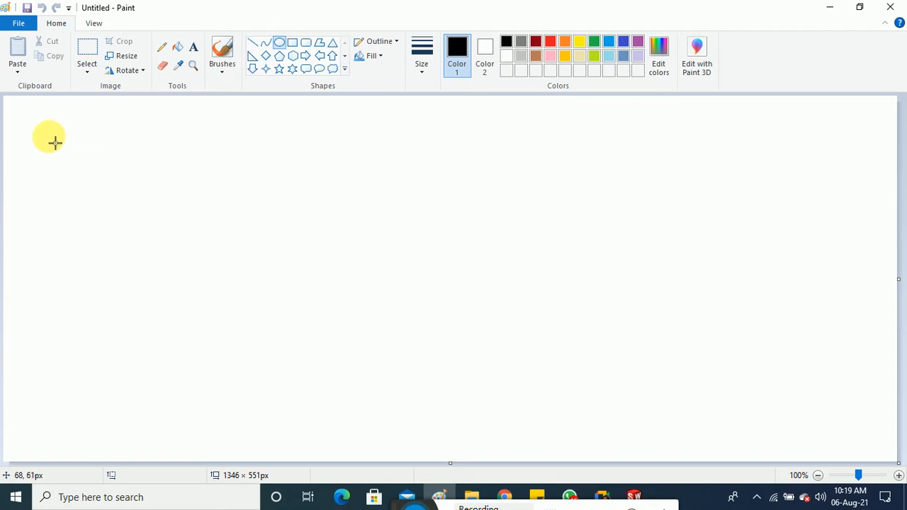
{"action": "left_click_drag", "start_coordinate": [53, 140], "coordinate": [59, 147]}
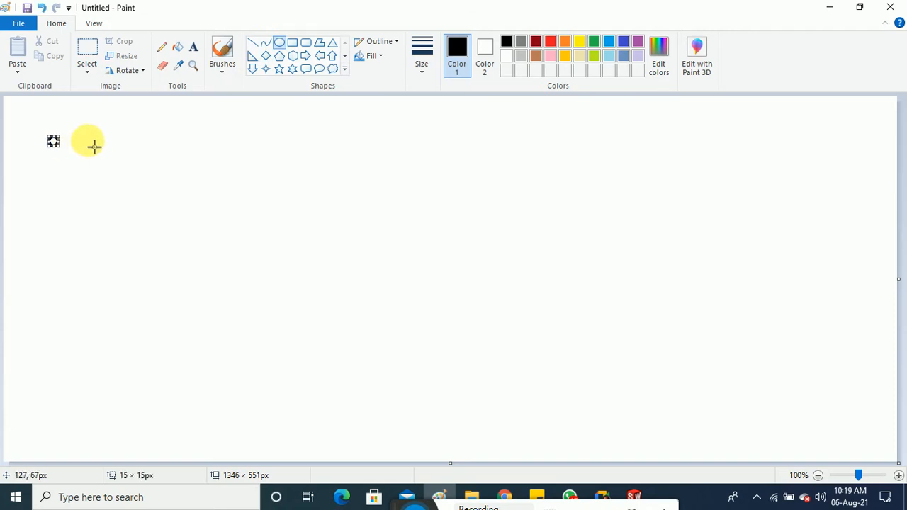
{"action": "mouse_move", "coordinate": [99, 135]}
{"action": "left_mouse_down"}
{"action": "mouse_move", "coordinate": [109, 144]}
{"action": "mouse_move", "coordinate": [157, 135]}
{"action": "mouse_move", "coordinate": [168, 146]}
{"action": "mouse_move", "coordinate": [194, 138]}
{"action": "mouse_move", "coordinate": [202, 147]}
{"action": "mouse_move", "coordinate": [419, 152]}
{"action": "left_mouse_up"}
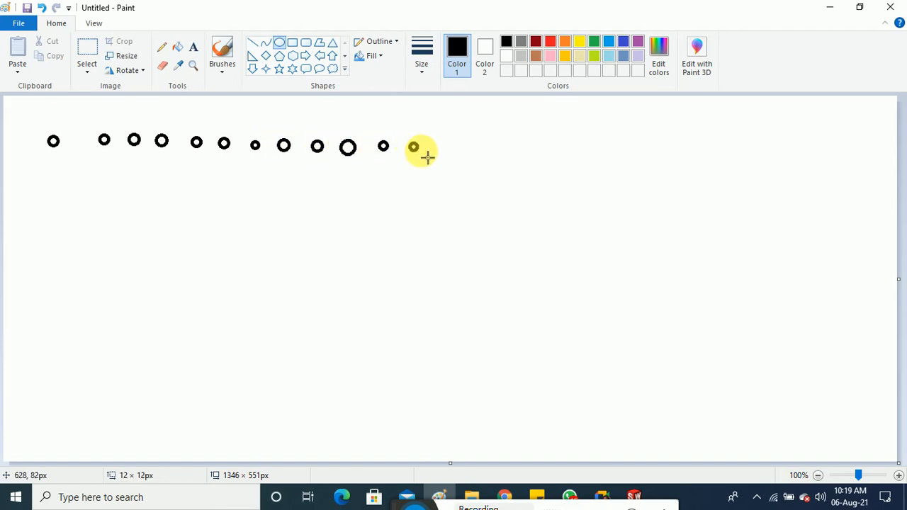
{"action": "mouse_move", "coordinate": [51, 167]}
{"action": "left_mouse_down"}
{"action": "mouse_move", "coordinate": [61, 177]}
{"action": "mouse_move", "coordinate": [353, 185]}
{"action": "mouse_move", "coordinate": [384, 173]}
{"action": "mouse_move", "coordinate": [400, 189]}
{"action": "left_mouse_up"}
{"action": "left_click_drag", "start_coordinate": [417, 173], "coordinate": [438, 193]}
{"action": "mouse_move", "coordinate": [50, 203]}
{"action": "left_mouse_down"}
{"action": "mouse_move", "coordinate": [70, 223]}
{"action": "mouse_move", "coordinate": [305, 229]}
{"action": "mouse_move", "coordinate": [323, 215]}
{"action": "mouse_move", "coordinate": [339, 233]}
{"action": "mouse_move", "coordinate": [402, 237]}
{"action": "left_mouse_up"}
{"action": "left_click_drag", "start_coordinate": [420, 225], "coordinate": [439, 244]}
{"action": "left_click", "coordinate": [349, 307]}
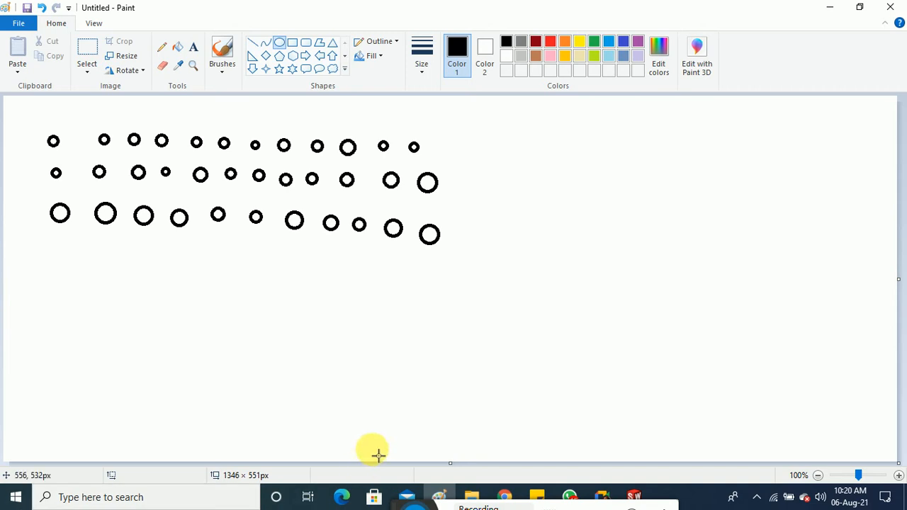
Step: Handwrite the numbers 1 to 8 above the first row of circles, followed by a long arrow and "No"
{"action": "left_click", "coordinate": [220, 53]}
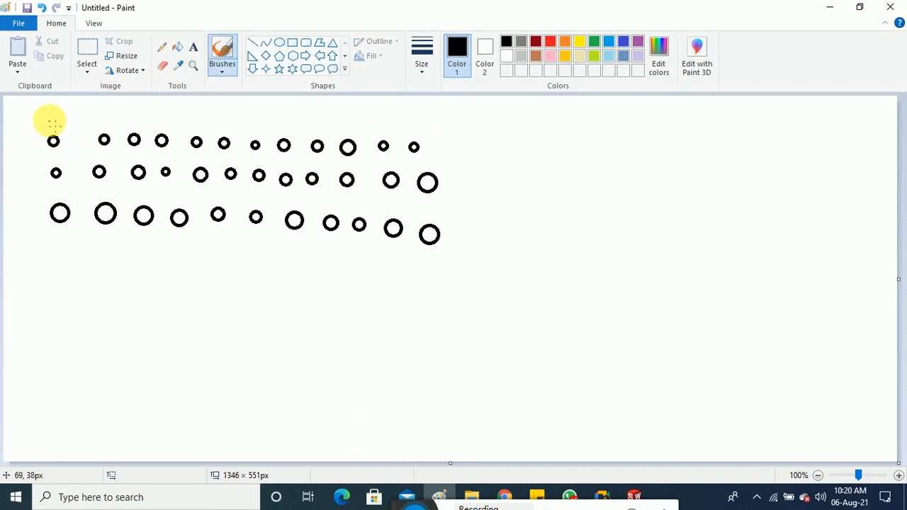
{"action": "mouse_move", "coordinate": [82, 114]}
{"action": "left_mouse_down"}
{"action": "mouse_move", "coordinate": [162, 121]}
{"action": "mouse_move", "coordinate": [195, 106]}
{"action": "mouse_move", "coordinate": [190, 120]}
{"action": "left_mouse_up"}
{"action": "mouse_move", "coordinate": [233, 101]}
{"action": "left_mouse_down"}
{"action": "mouse_move", "coordinate": [237, 126]}
{"action": "mouse_move", "coordinate": [225, 117]}
{"action": "left_mouse_up"}
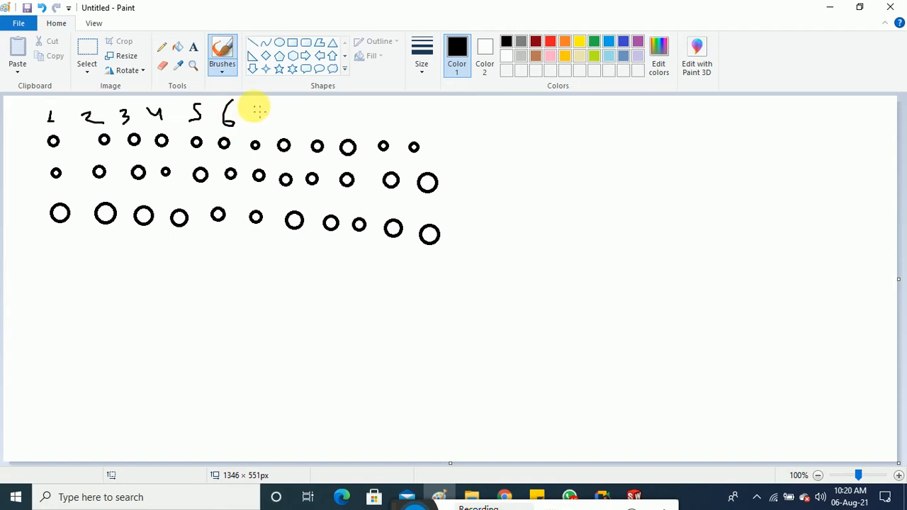
{"action": "mouse_move", "coordinate": [285, 103]}
{"action": "left_mouse_down"}
{"action": "mouse_move", "coordinate": [291, 112]}
{"action": "mouse_move", "coordinate": [482, 115]}
{"action": "mouse_move", "coordinate": [485, 135]}
{"action": "mouse_move", "coordinate": [524, 114]}
{"action": "mouse_move", "coordinate": [516, 132]}
{"action": "mouse_move", "coordinate": [582, 129]}
{"action": "mouse_move", "coordinate": [593, 148]}
{"action": "mouse_move", "coordinate": [615, 120]}
{"action": "left_mouse_up"}
Step: Handwrite "or no of copy" with the brush beside the arrow note
{"action": "left_click_drag", "start_coordinate": [613, 122], "coordinate": [614, 177]}
{"action": "mouse_move", "coordinate": [614, 159]}
{"action": "left_mouse_down"}
{"action": "mouse_move", "coordinate": [639, 148]}
{"action": "mouse_move", "coordinate": [683, 163]}
{"action": "mouse_move", "coordinate": [681, 134]}
{"action": "left_mouse_up"}
{"action": "mouse_move", "coordinate": [714, 145]}
{"action": "left_mouse_down"}
{"action": "mouse_move", "coordinate": [722, 169]}
{"action": "mouse_move", "coordinate": [744, 126]}
{"action": "left_mouse_up"}
{"action": "mouse_move", "coordinate": [772, 161]}
{"action": "left_mouse_down"}
{"action": "mouse_move", "coordinate": [772, 121]}
{"action": "mouse_move", "coordinate": [801, 160]}
{"action": "left_mouse_up"}
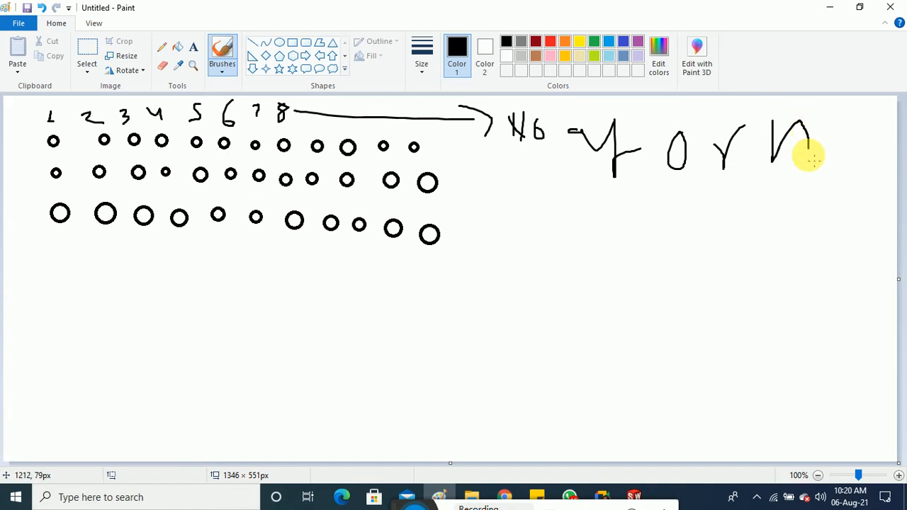
{"action": "mouse_move", "coordinate": [835, 134]}
{"action": "left_mouse_down"}
{"action": "mouse_move", "coordinate": [843, 165]}
{"action": "mouse_move", "coordinate": [838, 129]}
{"action": "left_mouse_up"}
{"action": "mouse_move", "coordinate": [670, 197]}
{"action": "left_mouse_down"}
{"action": "mouse_move", "coordinate": [678, 217]}
{"action": "mouse_move", "coordinate": [691, 197]}
{"action": "mouse_move", "coordinate": [729, 199]}
{"action": "left_mouse_up"}
{"action": "left_click_drag", "start_coordinate": [728, 179], "coordinate": [718, 228]}
{"action": "left_click_drag", "start_coordinate": [709, 204], "coordinate": [797, 213]}
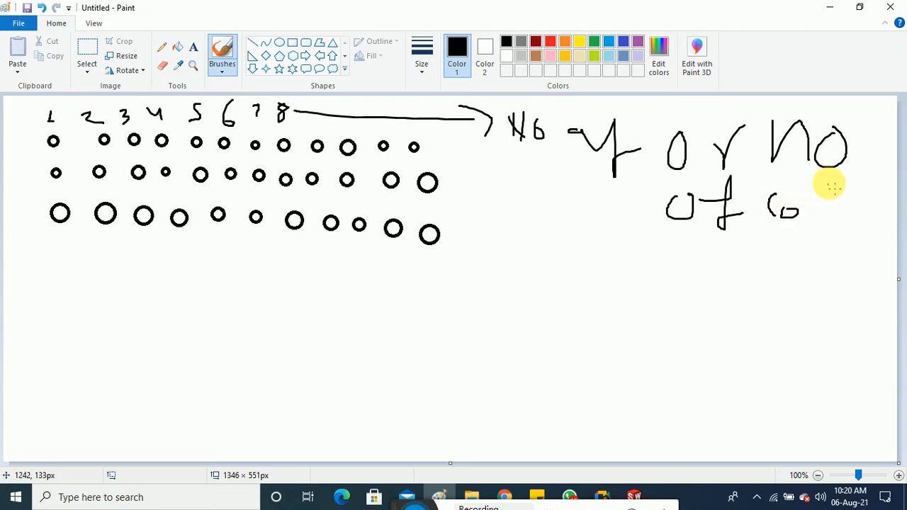
{"action": "left_click_drag", "start_coordinate": [828, 182], "coordinate": [833, 242]}
{"action": "mouse_move", "coordinate": [833, 216]}
{"action": "left_mouse_down"}
{"action": "mouse_move", "coordinate": [848, 211]}
{"action": "mouse_move", "coordinate": [835, 228]}
{"action": "left_mouse_up"}
{"action": "mouse_move", "coordinate": [855, 205]}
{"action": "left_mouse_down"}
{"action": "mouse_move", "coordinate": [874, 215]}
{"action": "mouse_move", "coordinate": [862, 241]}
{"action": "left_mouse_up"}
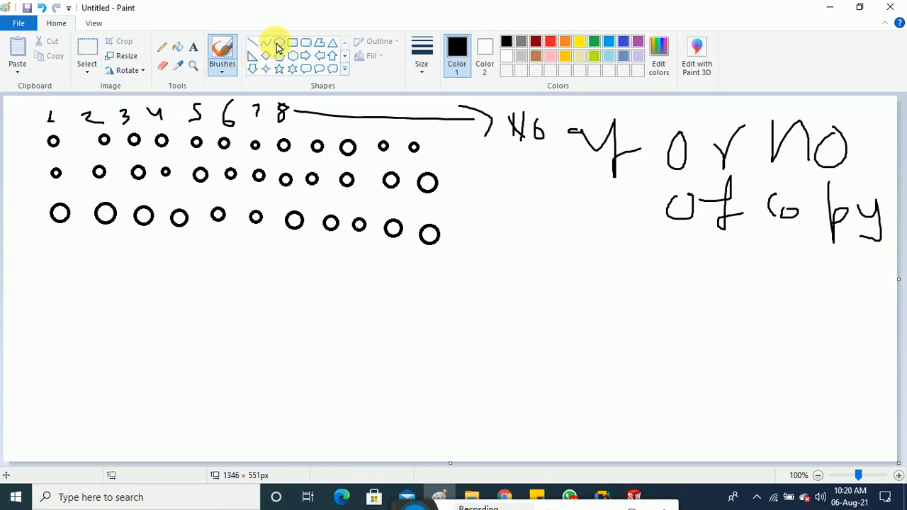
Step: Brush three large circles below the rows and draw downward lines from marked centres of the first two
{"action": "mouse_move", "coordinate": [87, 283]}
{"action": "left_mouse_down"}
{"action": "mouse_move", "coordinate": [67, 275]}
{"action": "mouse_move", "coordinate": [31, 298]}
{"action": "mouse_move", "coordinate": [30, 349]}
{"action": "mouse_move", "coordinate": [67, 359]}
{"action": "mouse_move", "coordinate": [109, 322]}
{"action": "mouse_move", "coordinate": [85, 274]}
{"action": "left_mouse_up"}
{"action": "mouse_move", "coordinate": [266, 272]}
{"action": "left_mouse_down"}
{"action": "mouse_move", "coordinate": [224, 277]}
{"action": "mouse_move", "coordinate": [206, 328]}
{"action": "mouse_move", "coordinate": [262, 359]}
{"action": "mouse_move", "coordinate": [290, 290]}
{"action": "mouse_move", "coordinate": [264, 270]}
{"action": "left_mouse_up"}
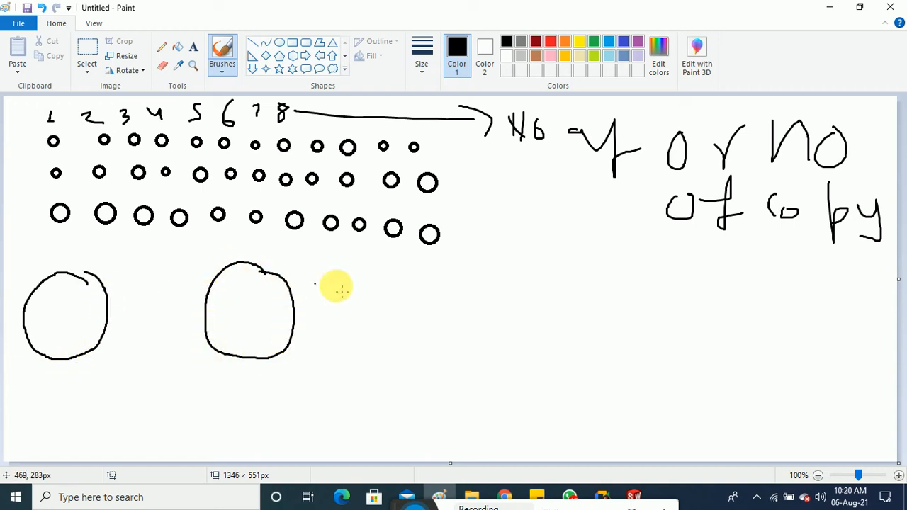
{"action": "mouse_move", "coordinate": [456, 274]}
{"action": "left_mouse_down"}
{"action": "mouse_move", "coordinate": [403, 326]}
{"action": "mouse_move", "coordinate": [470, 348]}
{"action": "mouse_move", "coordinate": [415, 268]}
{"action": "left_mouse_up"}
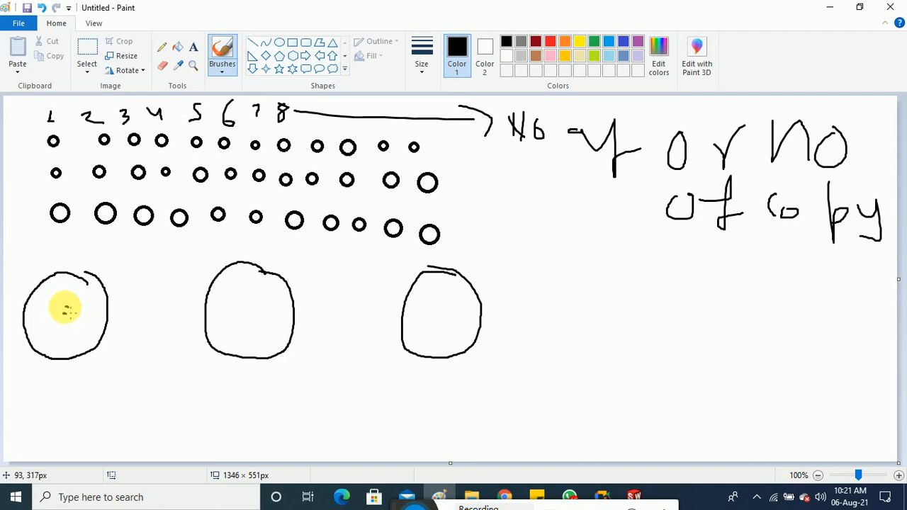
{"action": "left_click_drag", "start_coordinate": [68, 310], "coordinate": [68, 313]}
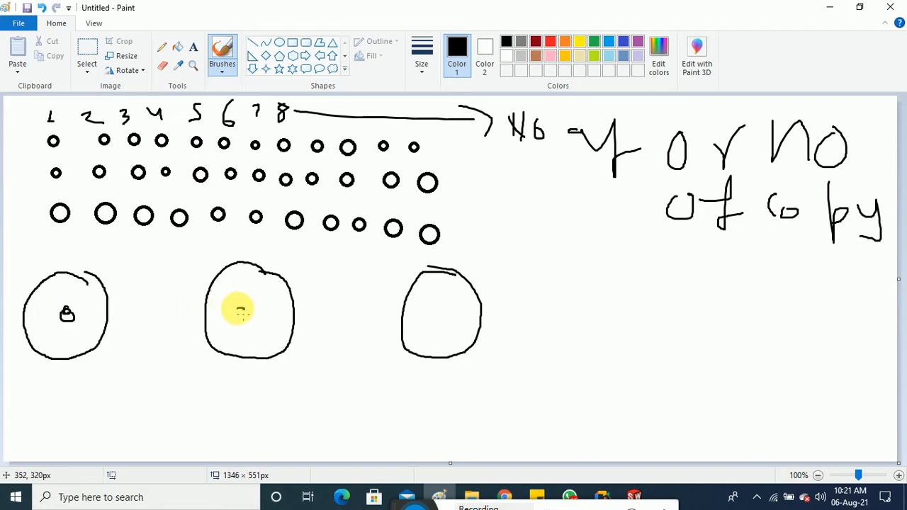
{"action": "left_click_drag", "start_coordinate": [68, 312], "coordinate": [75, 381]}
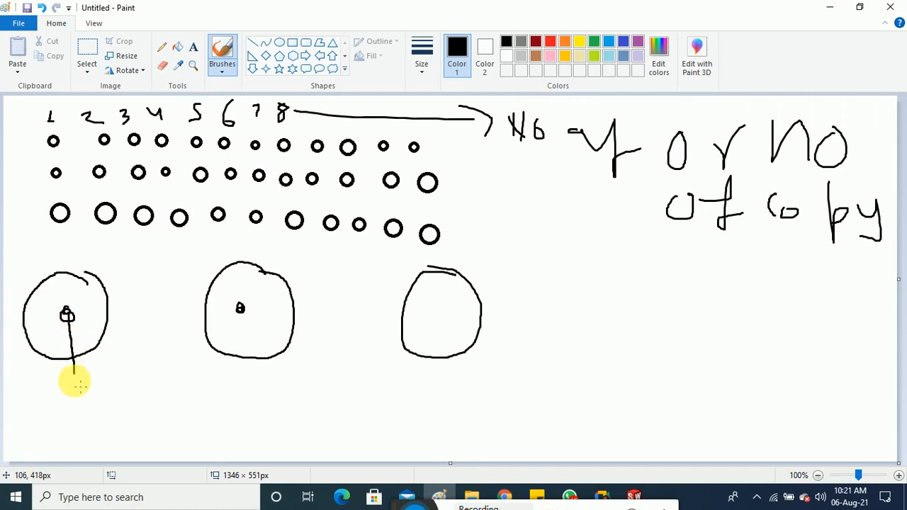
{"action": "left_click_drag", "start_coordinate": [239, 306], "coordinate": [241, 382]}
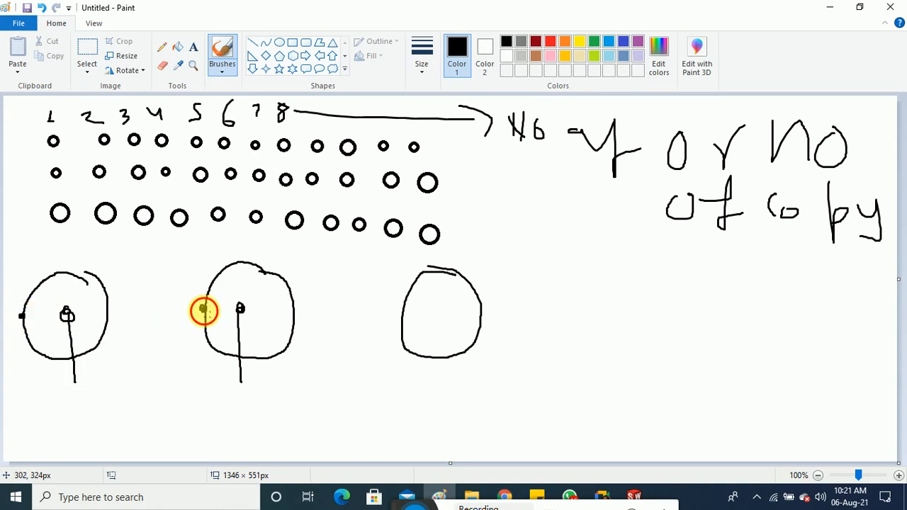
Step: Draw downward lines from edge points of the large circles, and close Paint without saving to return to SOLIDWORKS
{"action": "left_click_drag", "start_coordinate": [204, 310], "coordinate": [211, 398]}
{"action": "left_click_drag", "start_coordinate": [21, 313], "coordinate": [22, 425]}
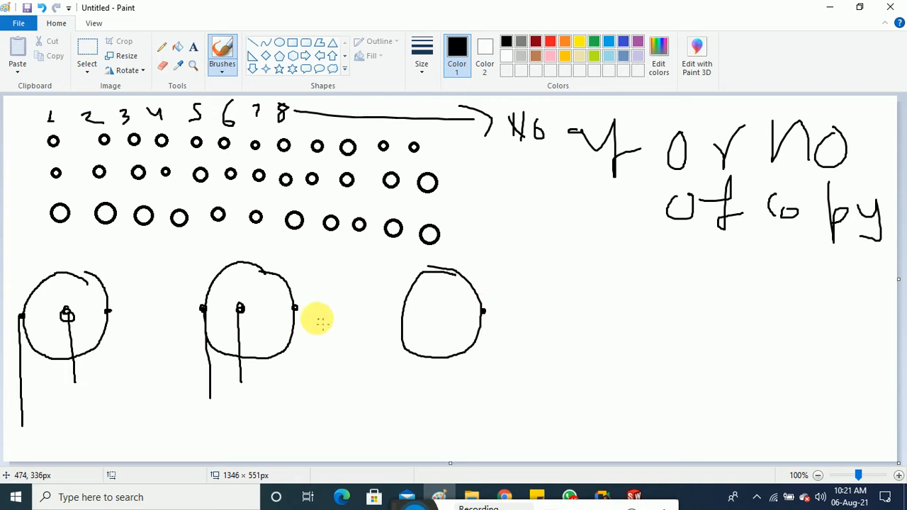
{"action": "left_click_drag", "start_coordinate": [296, 309], "coordinate": [306, 453]}
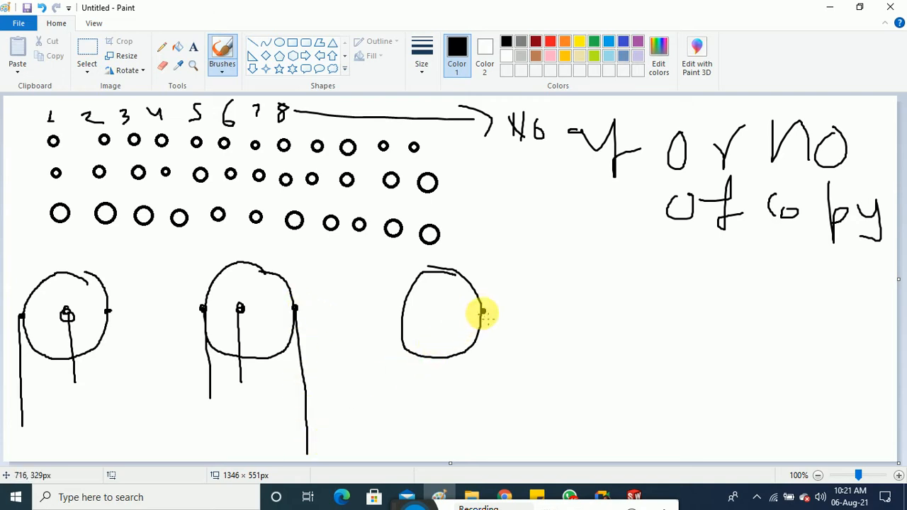
{"action": "left_click_drag", "start_coordinate": [482, 311], "coordinate": [490, 440]}
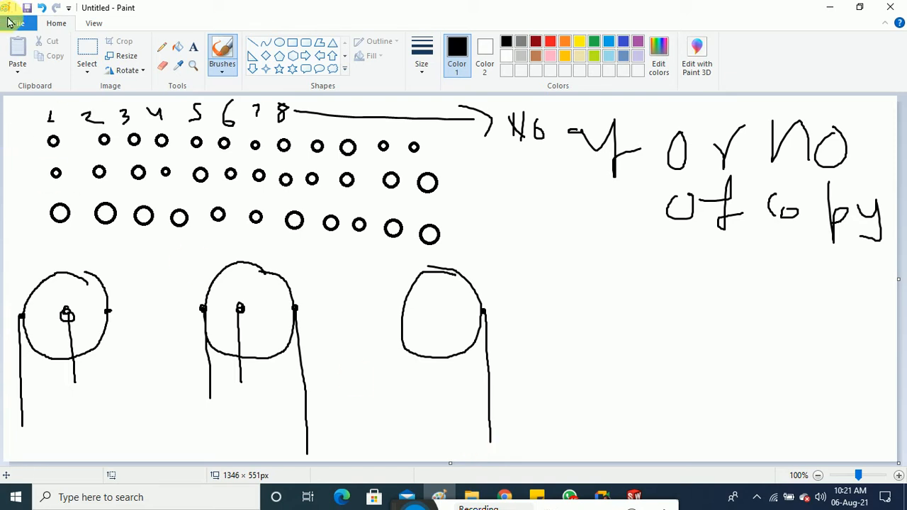
{"action": "left_click", "coordinate": [890, 7]}
{"action": "left_click", "coordinate": [483, 250]}
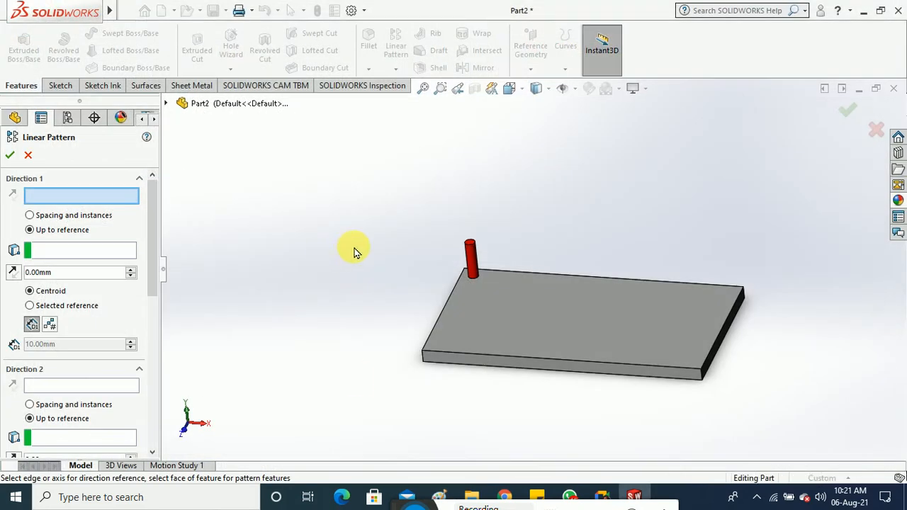
Step: Set both pattern directions to Spacing and instances, using the plate's rear long top edge as Direction 1
{"action": "left_click", "coordinate": [77, 216]}
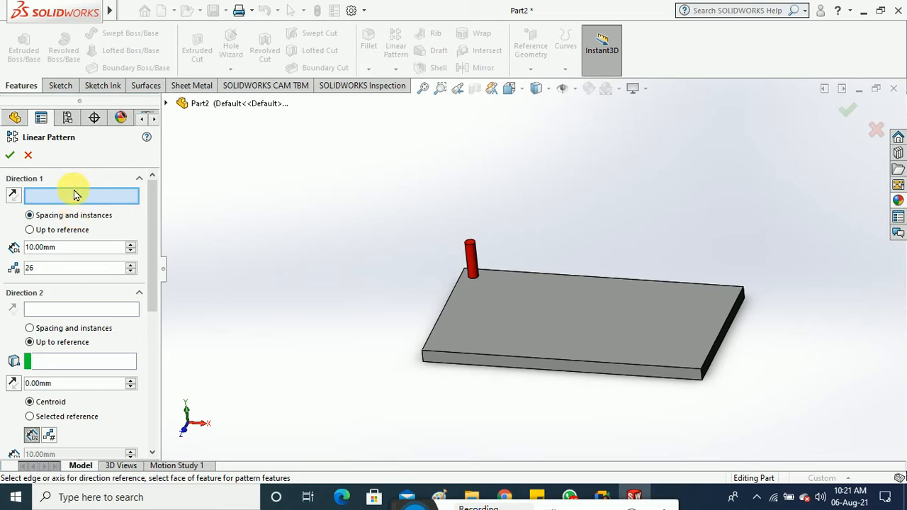
{"action": "left_click", "coordinate": [521, 275]}
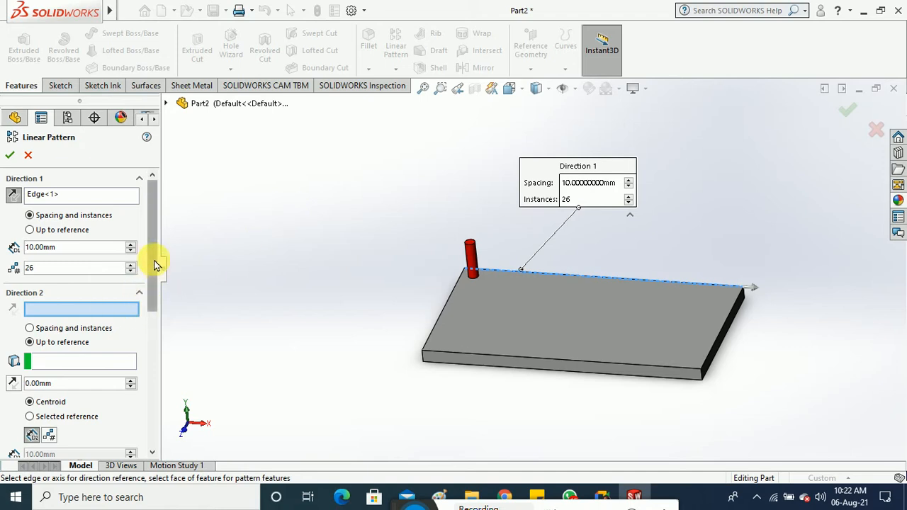
{"action": "left_click_drag", "start_coordinate": [152, 258], "coordinate": [156, 291]}
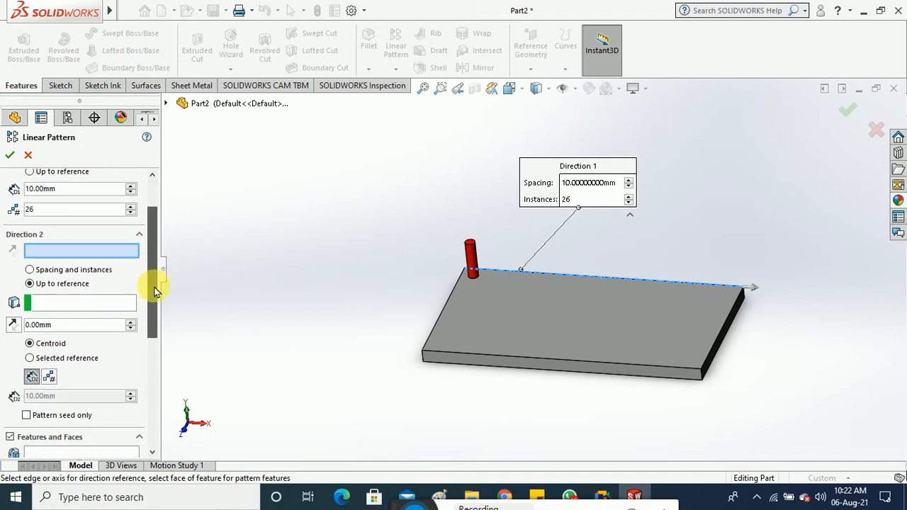
{"action": "left_click", "coordinate": [91, 272]}
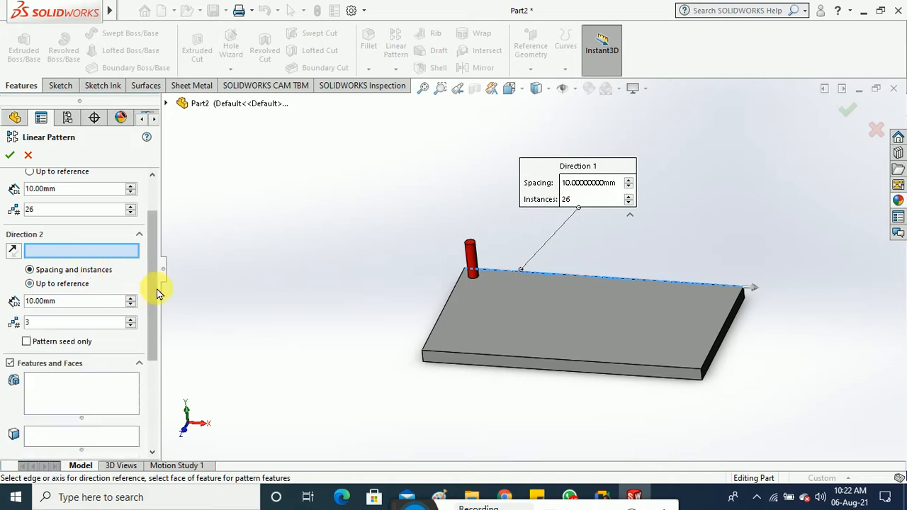
Step: Select the red cylindrical boss as the feature to pattern
{"action": "left_click_drag", "start_coordinate": [156, 267], "coordinate": [148, 317]}
{"action": "left_click", "coordinate": [84, 300]}
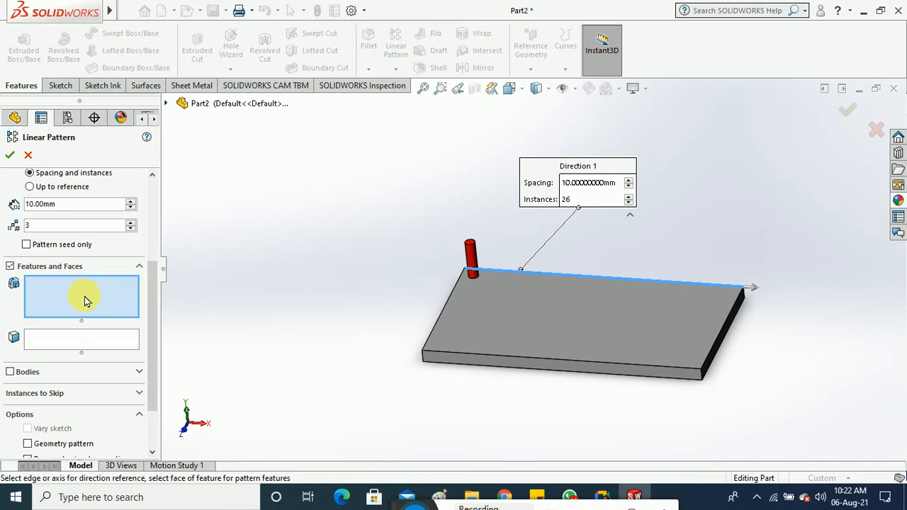
{"action": "left_click", "coordinate": [474, 260]}
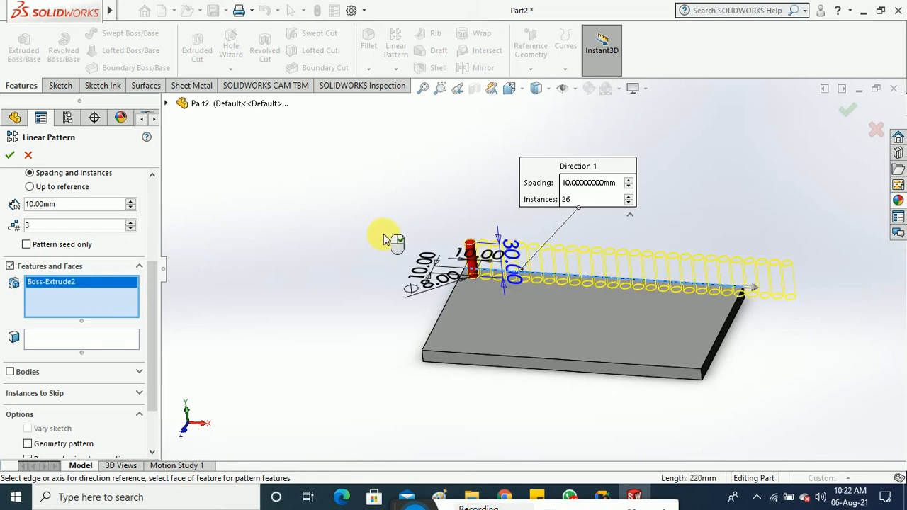
Step: Set Direction 1 to 10 instances at 20 mm spacing and apply the linear pattern
{"action": "left_click_drag", "start_coordinate": [151, 307], "coordinate": [155, 217]}
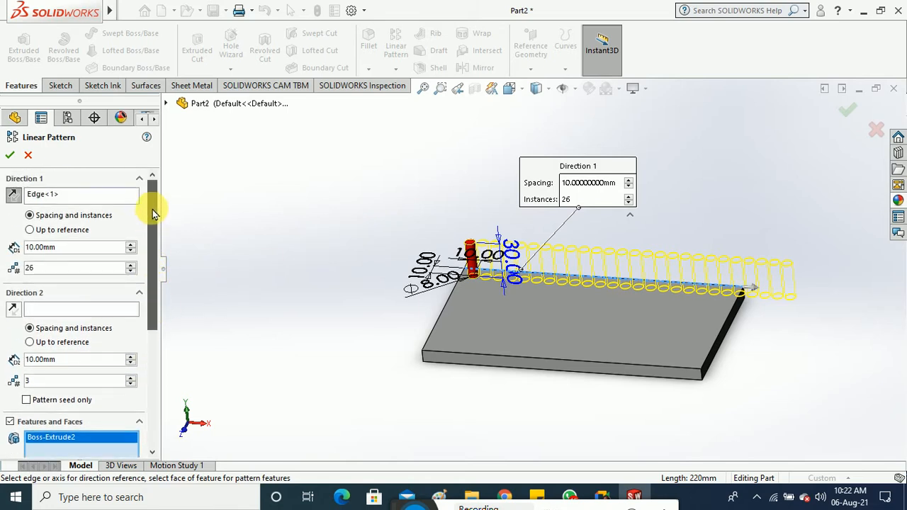
{"action": "left_click", "coordinate": [44, 273]}
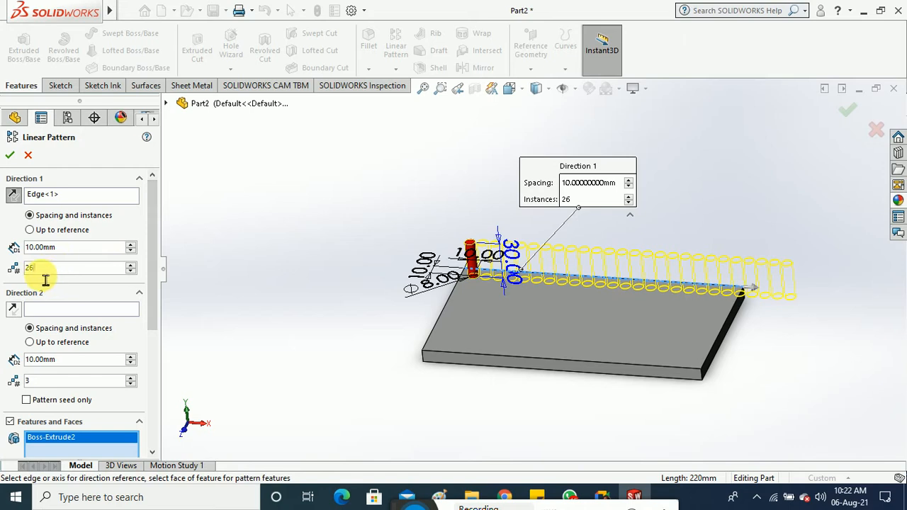
{"action": "left_click_drag", "start_coordinate": [45, 273], "coordinate": [14, 268]}
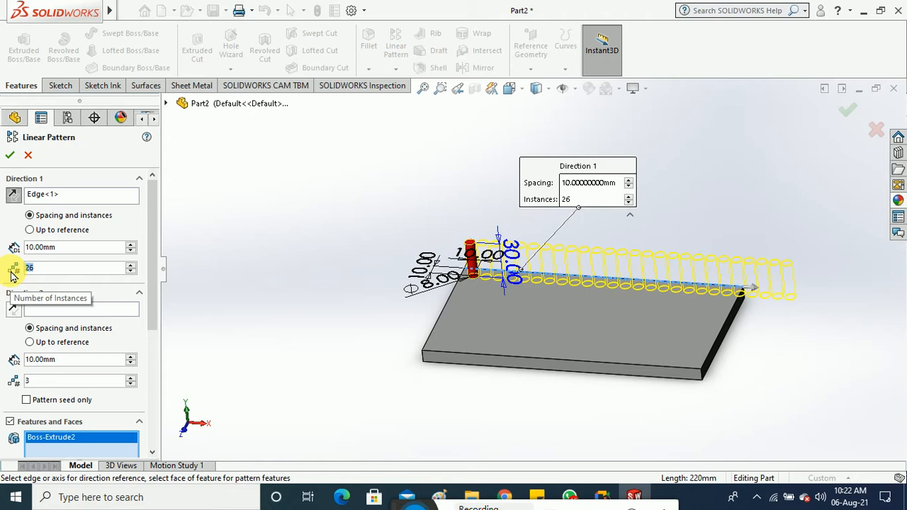
{"action": "type", "text": "10"}
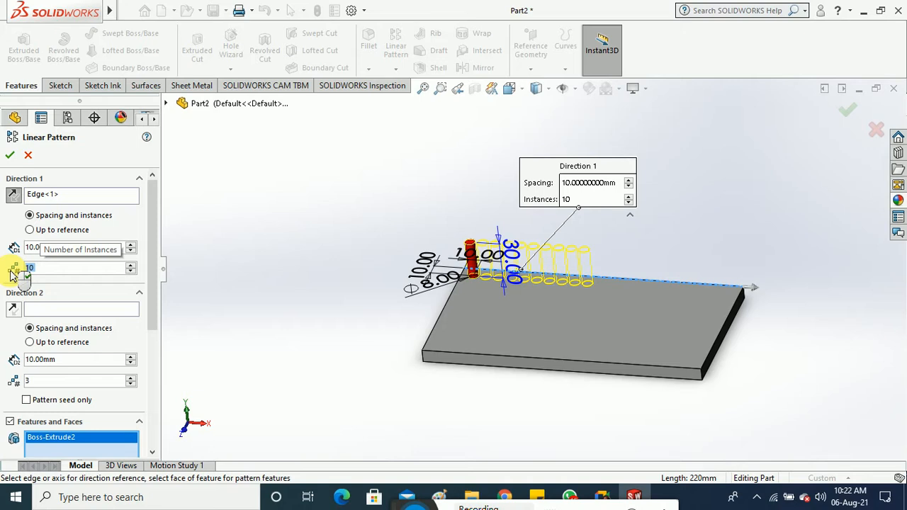
{"action": "left_click", "coordinate": [91, 253]}
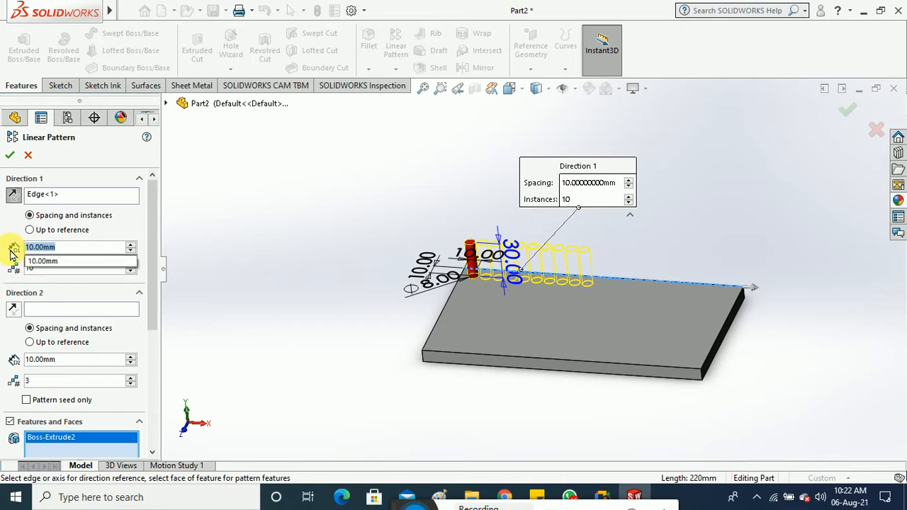
{"action": "type", "text": "20"}
{"action": "key", "text": "Return"}
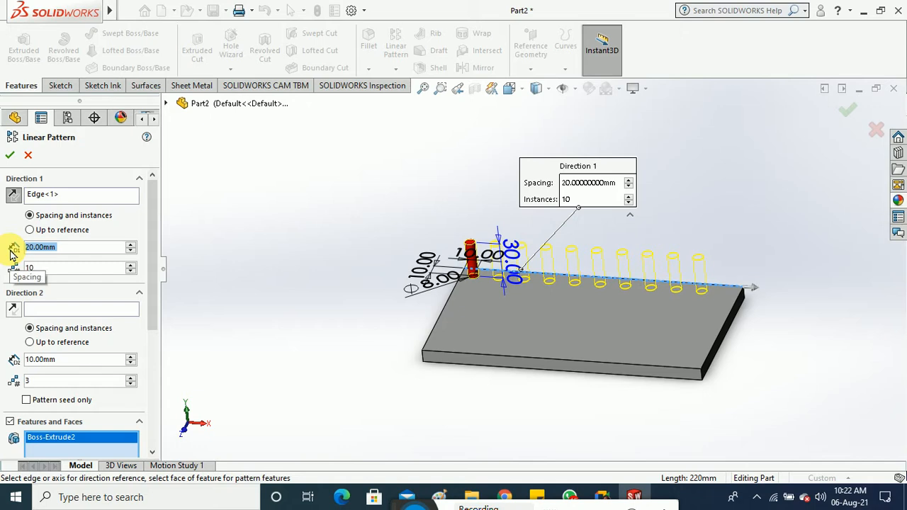
{"action": "scroll", "coordinate": [598, 285], "scroll_direction": "down", "scroll_amount": 2}
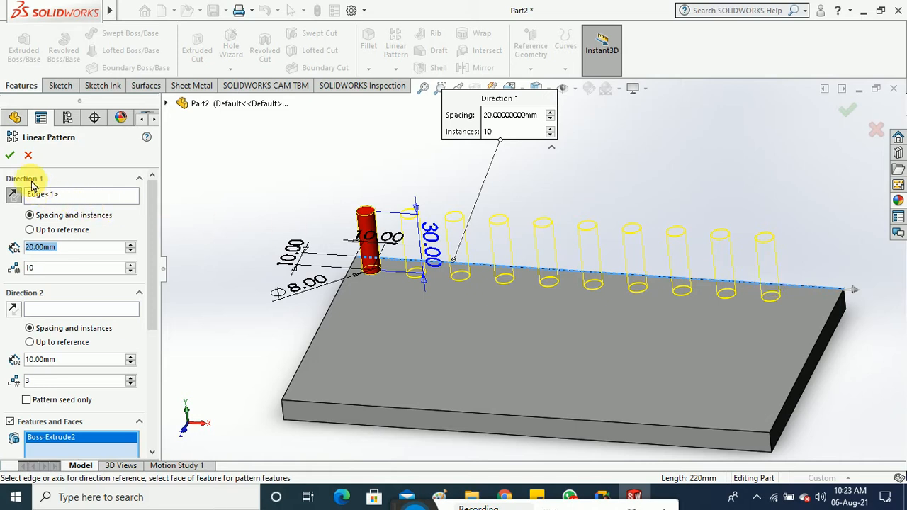
{"action": "left_click", "coordinate": [10, 155]}
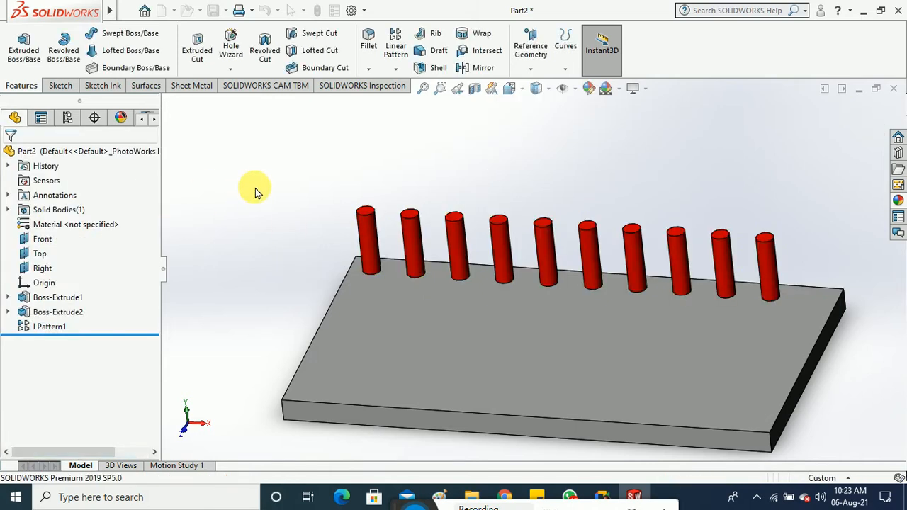
Step: Undo the linear pattern and start a new one with the plate's rear long top edge as Direction 1
{"action": "middle_click_drag", "start_coordinate": [283, 187], "coordinate": [274, 219]}
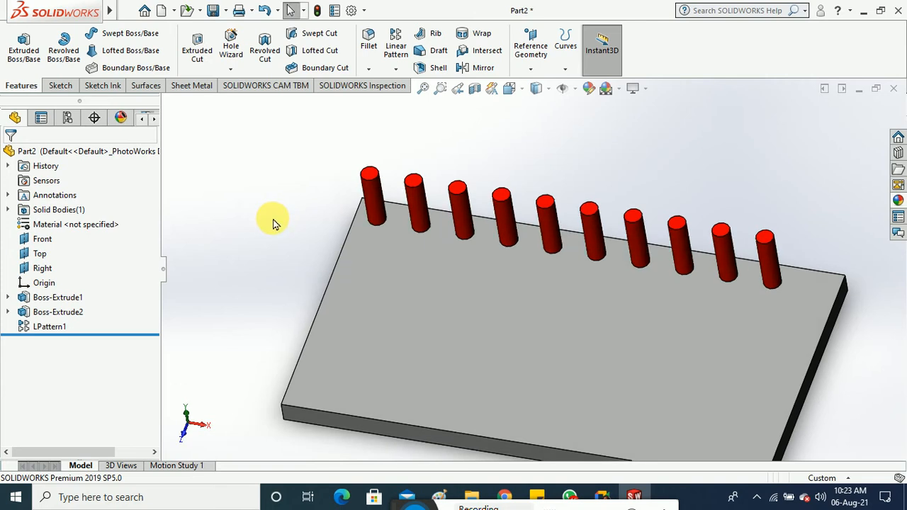
{"action": "key", "text": "ctrl+z"}
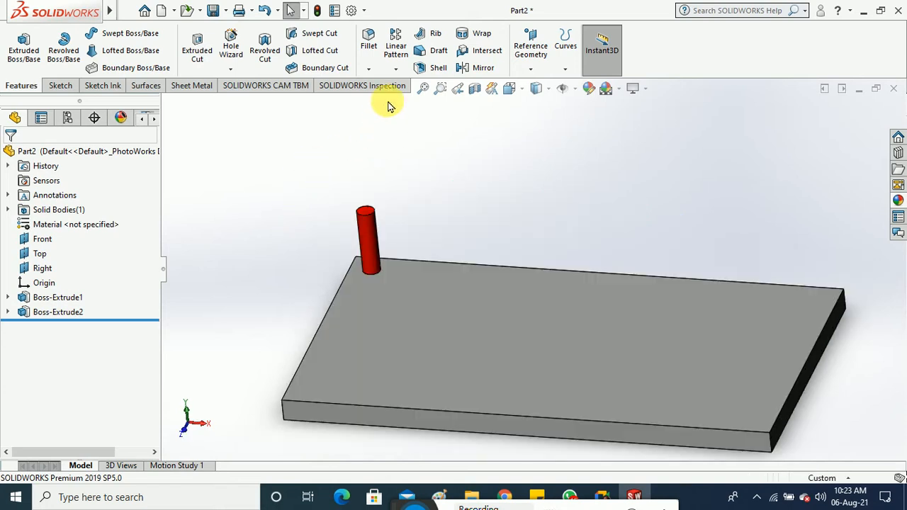
{"action": "left_click", "coordinate": [395, 68]}
{"action": "left_click", "coordinate": [425, 85]}
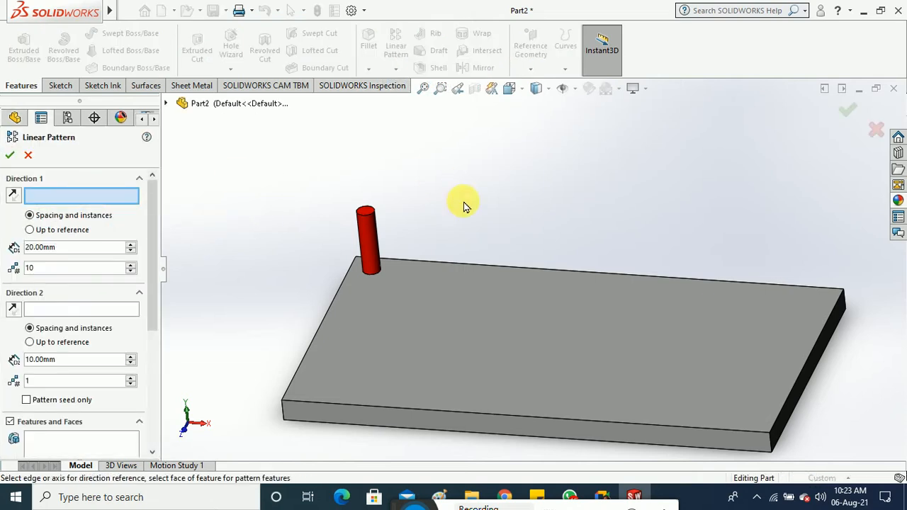
{"action": "left_click", "coordinate": [463, 263]}
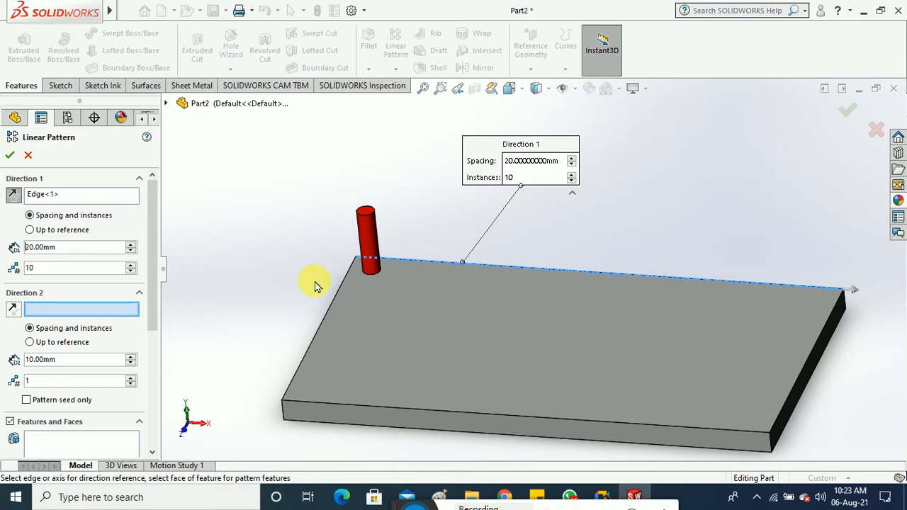
Step: Select the red cylindrical boss as the feature to pattern and the plate's adjacent short top edge as Direction 2
{"action": "left_click_drag", "start_coordinate": [157, 250], "coordinate": [151, 305]}
{"action": "left_click", "coordinate": [102, 339]}
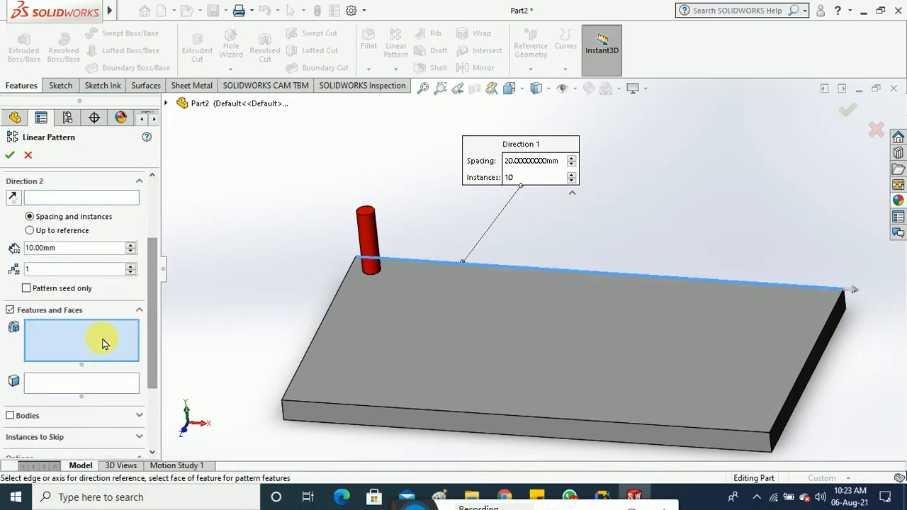
{"action": "left_click", "coordinate": [366, 238]}
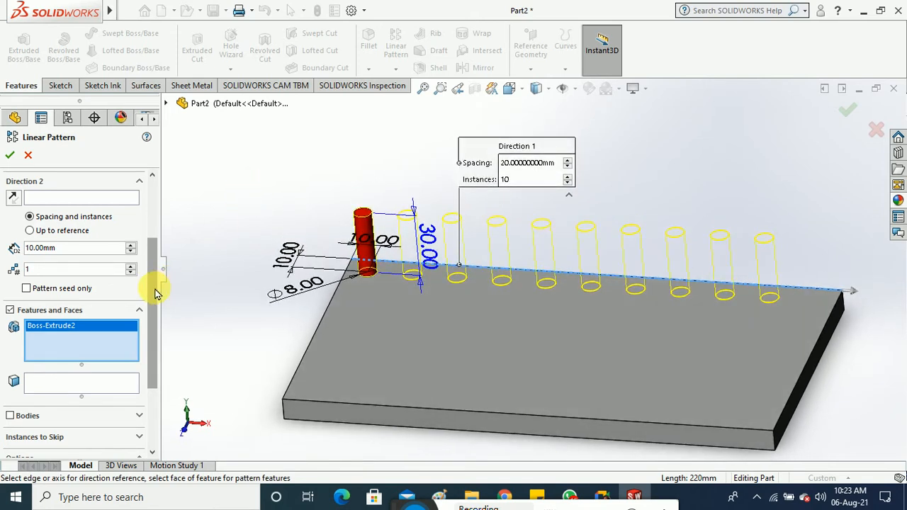
{"action": "left_click_drag", "start_coordinate": [151, 288], "coordinate": [150, 268]}
{"action": "left_click", "coordinate": [109, 247]}
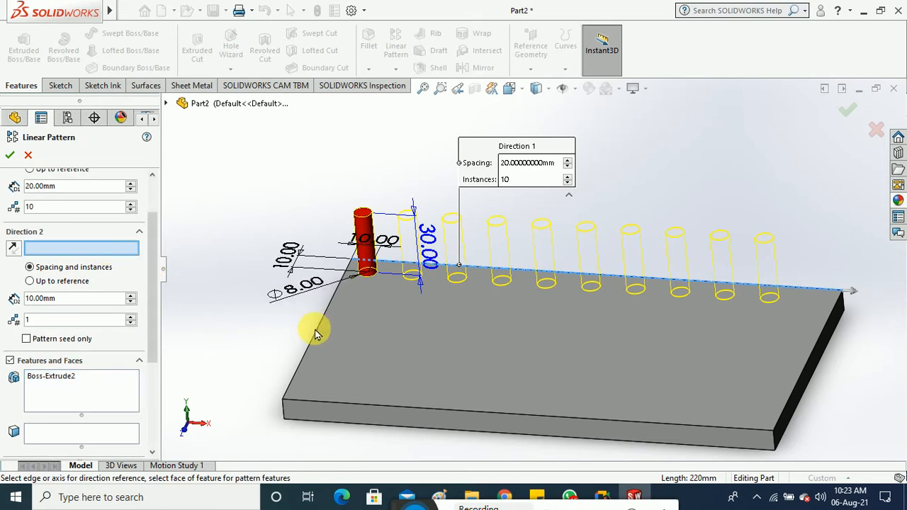
{"action": "left_click", "coordinate": [314, 331]}
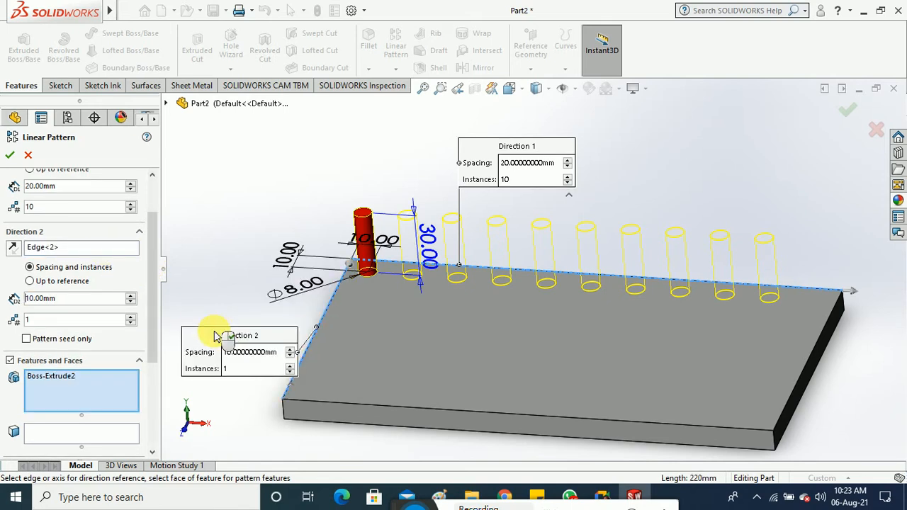
Step: Set the Direction 2 spacing of the linear pattern to 20 mm
{"action": "middle_click_drag", "start_coordinate": [213, 275], "coordinate": [257, 342]}
{"action": "scroll", "coordinate": [314, 369], "scroll_direction": "down", "scroll_amount": 6}
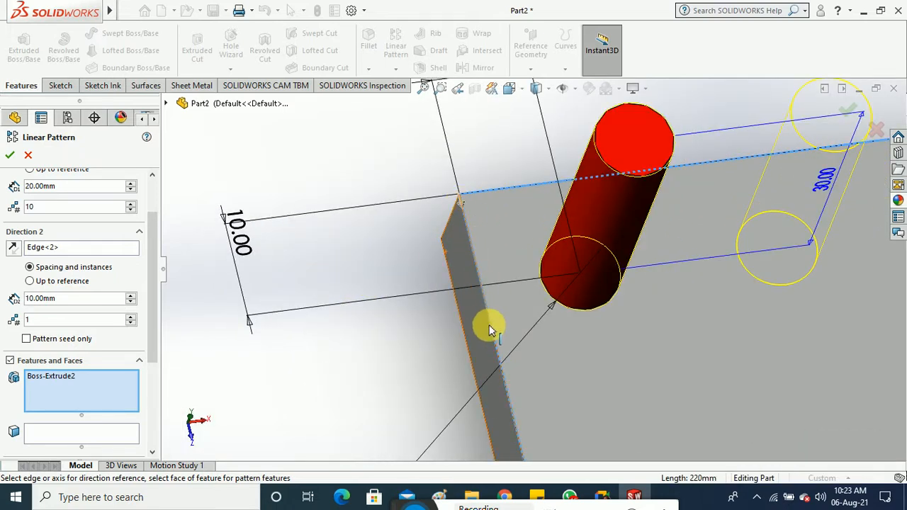
{"action": "scroll", "coordinate": [400, 263], "scroll_direction": "up", "scroll_amount": 4}
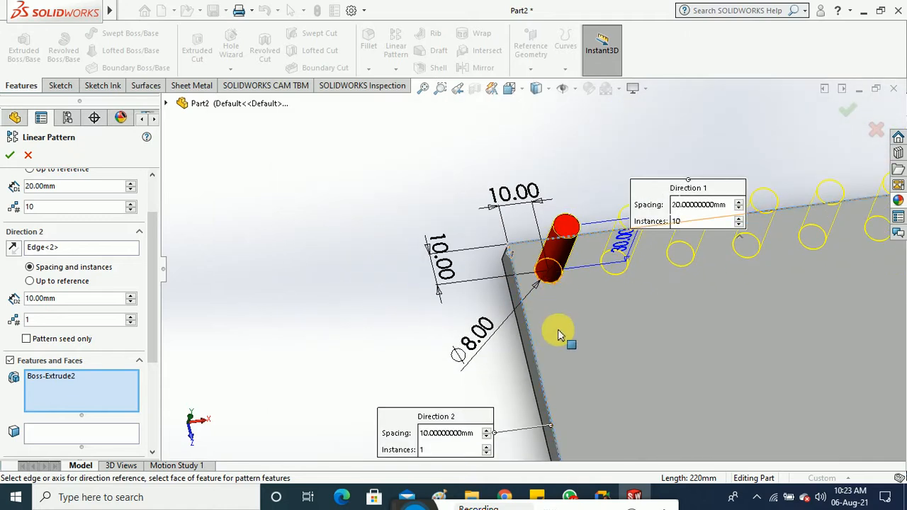
{"action": "scroll", "coordinate": [587, 328], "scroll_direction": "up", "scroll_amount": 3}
{"action": "scroll", "coordinate": [648, 361], "scroll_direction": "down", "scroll_amount": 2}
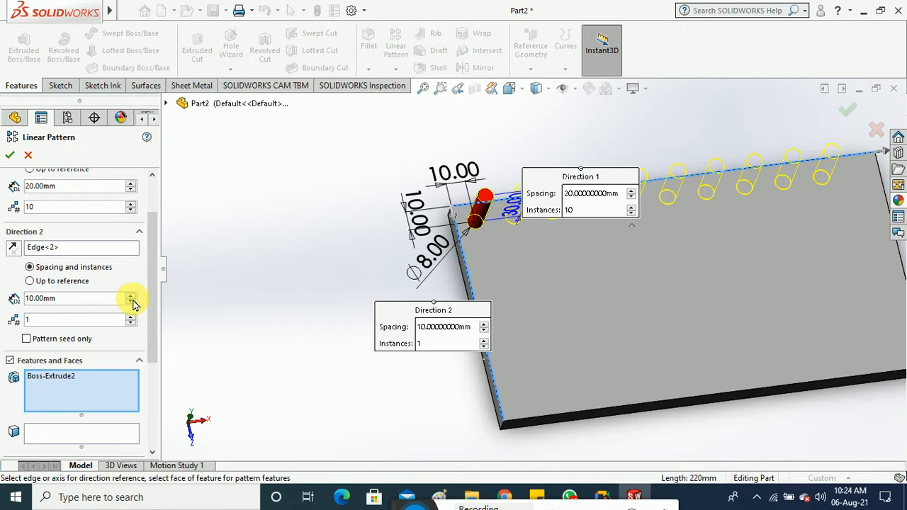
{"action": "left_click", "coordinate": [84, 300]}
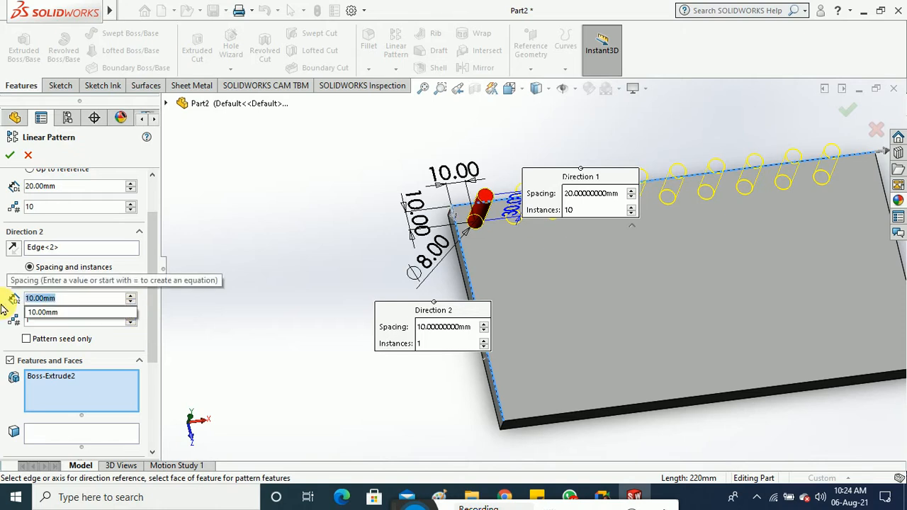
{"action": "type", "text": "20"}
{"action": "key", "text": "Return"}
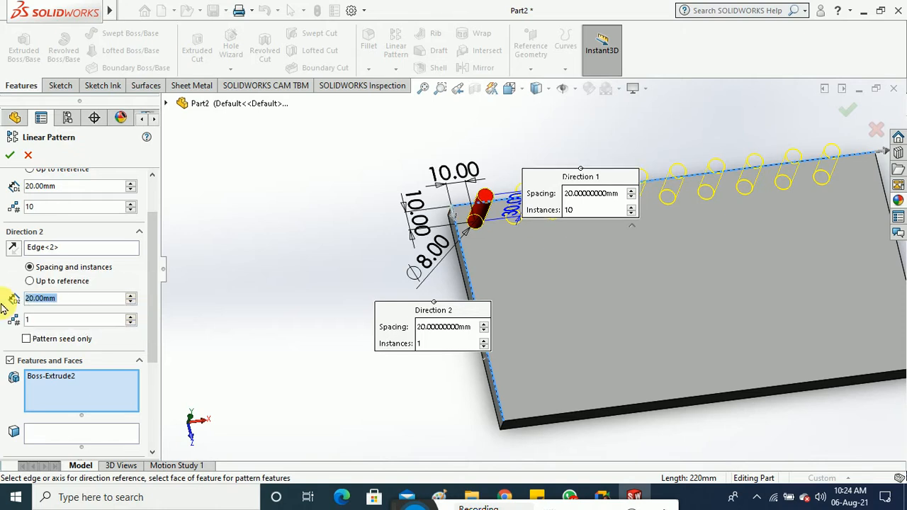
Step: Set Direction 2 to 6 instances and apply the linear pattern
{"action": "left_click", "coordinate": [130, 317]}
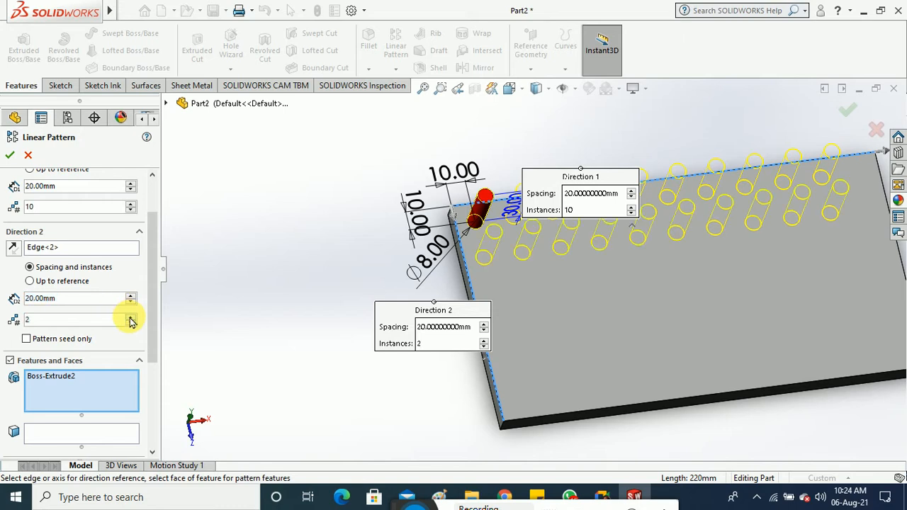
{"action": "left_click", "coordinate": [130, 318]}
{"action": "left_click", "coordinate": [130, 317]}
{"action": "left_click", "coordinate": [130, 317]}
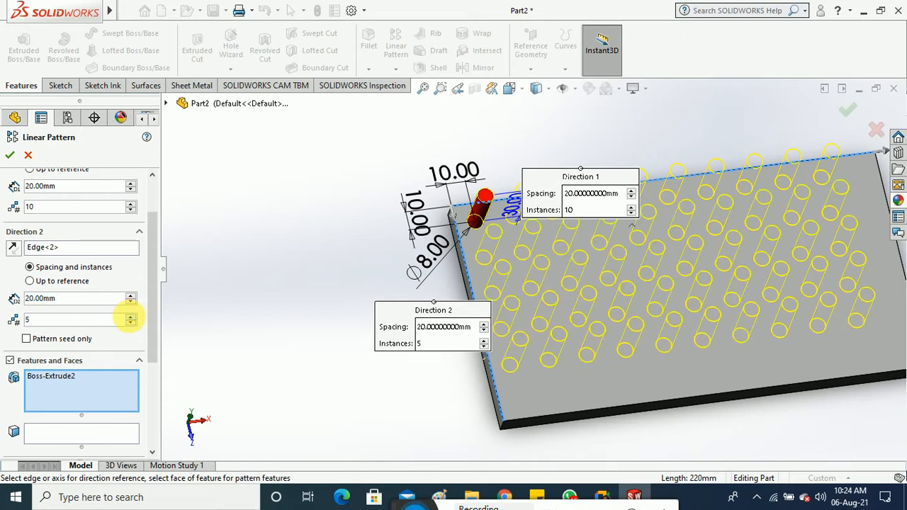
{"action": "left_click", "coordinate": [130, 317]}
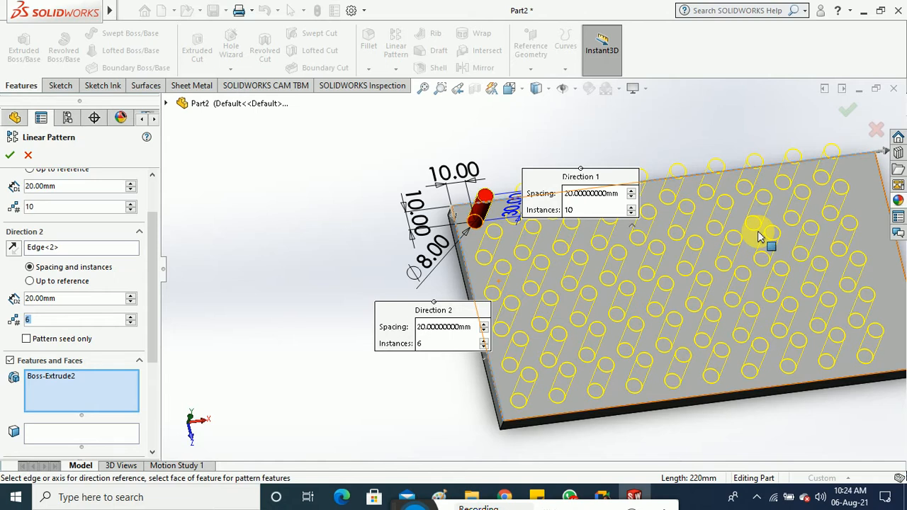
{"action": "left_click_drag", "start_coordinate": [154, 239], "coordinate": [149, 198]}
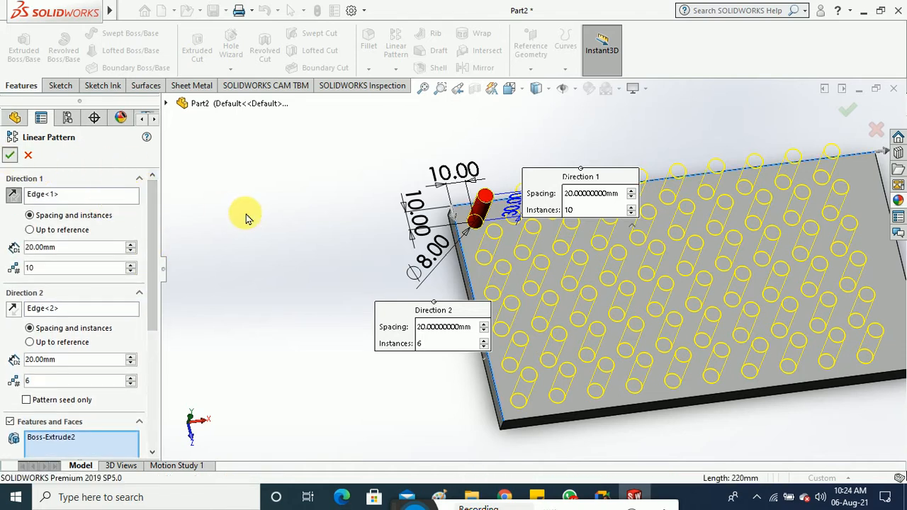
{"action": "middle_click_drag", "start_coordinate": [346, 303], "coordinate": [356, 236]}
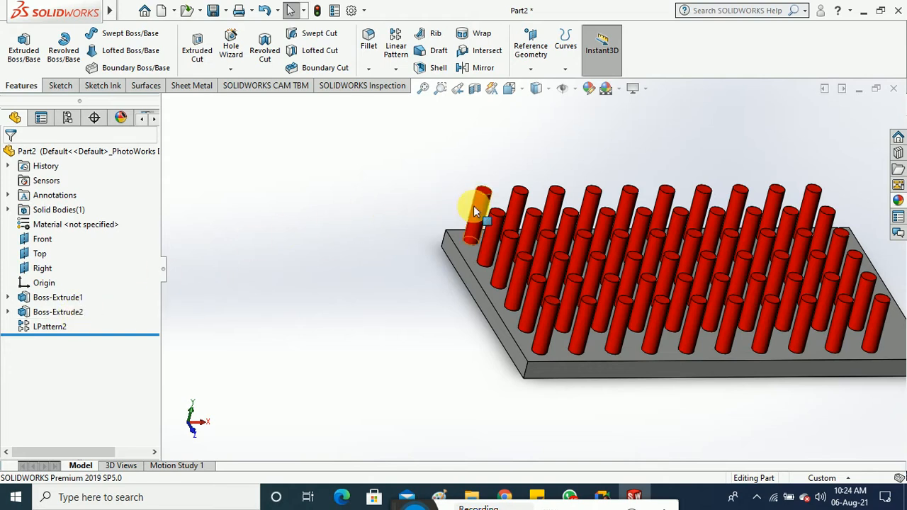
Step: Edit the cylindrical boss feature and extend its blind extrusion depth to 70 mm
{"action": "right_click", "coordinate": [62, 313]}
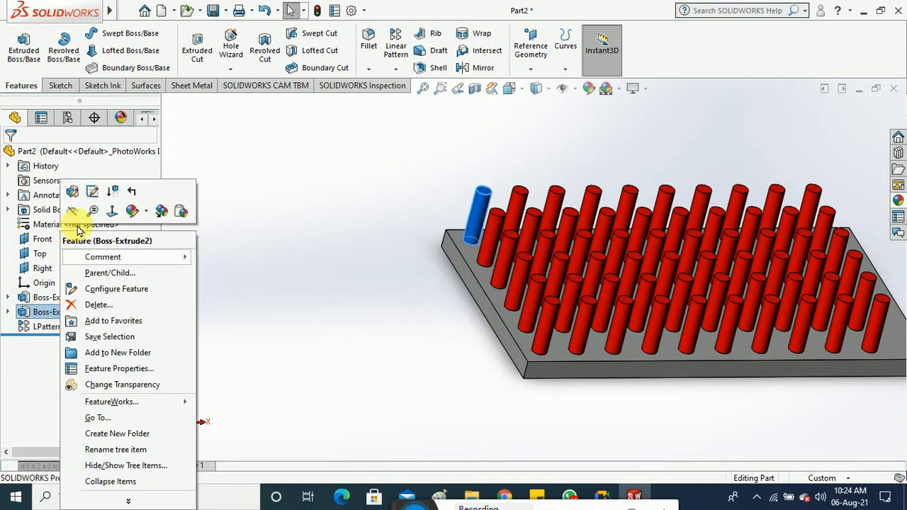
{"action": "left_click", "coordinate": [73, 191]}
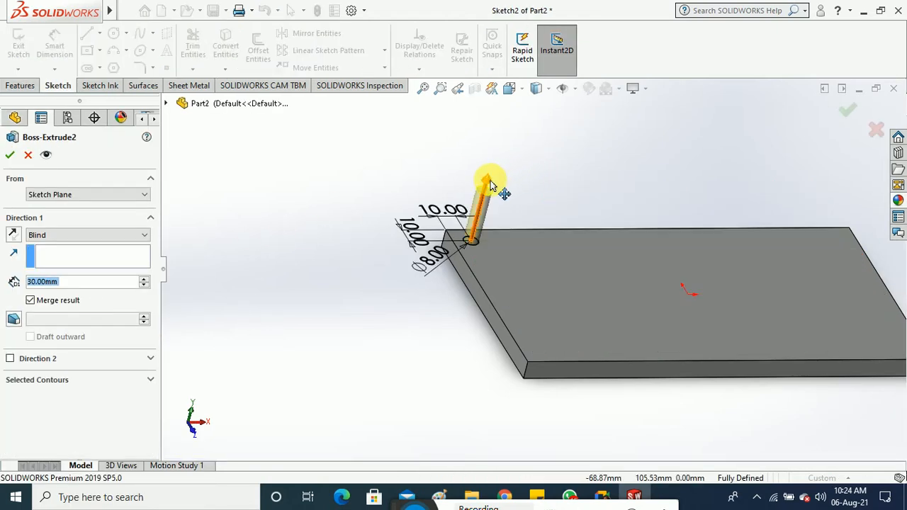
{"action": "left_click_drag", "start_coordinate": [496, 186], "coordinate": [505, 110]}
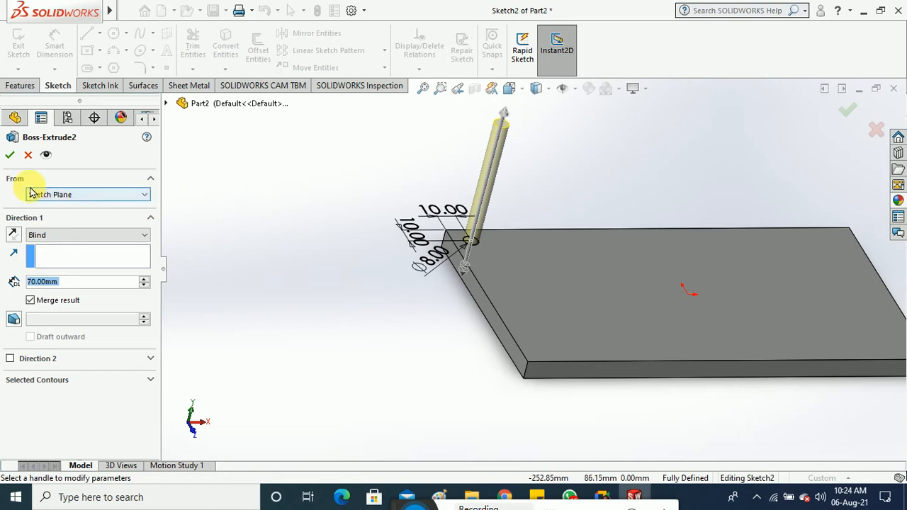
{"action": "left_click", "coordinate": [10, 154]}
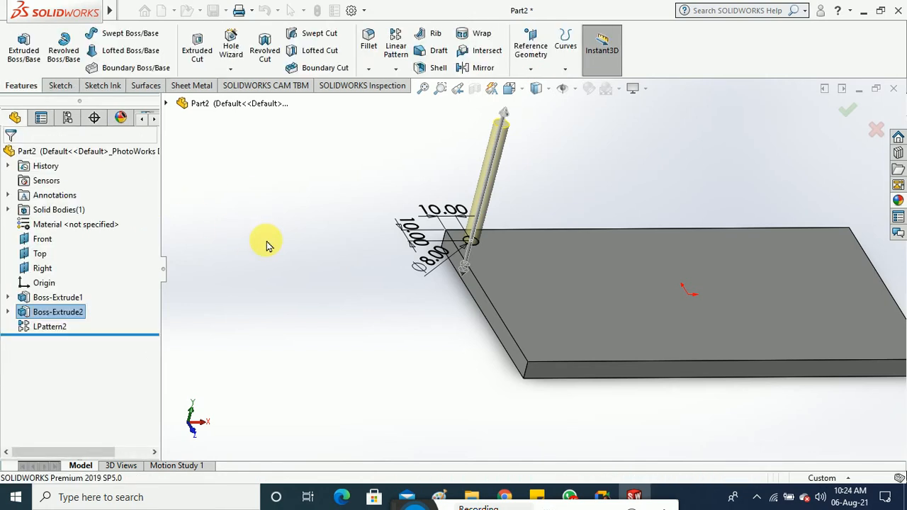
{"action": "middle_click_drag", "start_coordinate": [357, 312], "coordinate": [345, 291]}
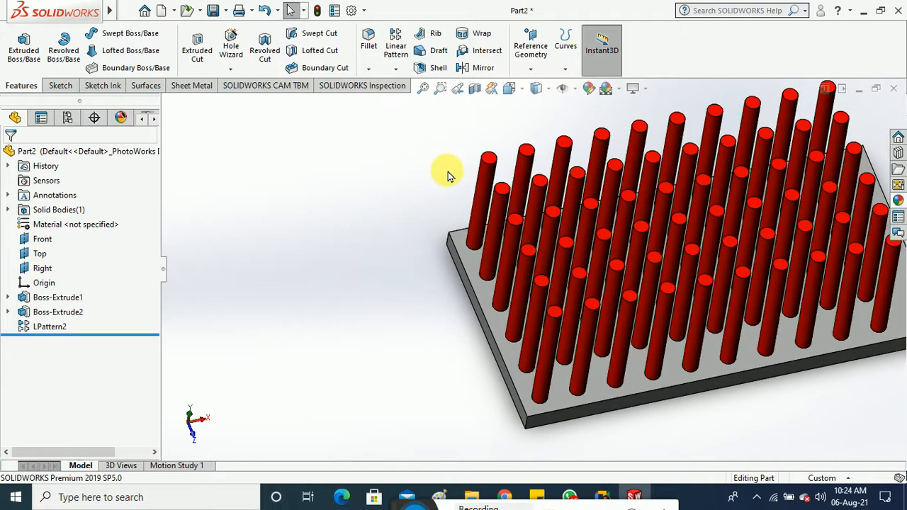
Step: Edit the seed cylinder's extrusion and shorten its blind depth to 15 mm
{"action": "right_click", "coordinate": [485, 182]}
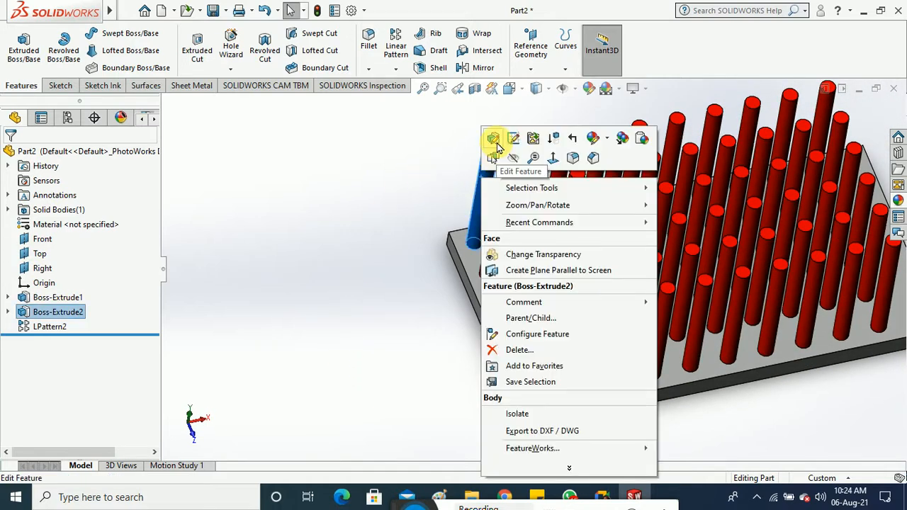
{"action": "left_click", "coordinate": [494, 157]}
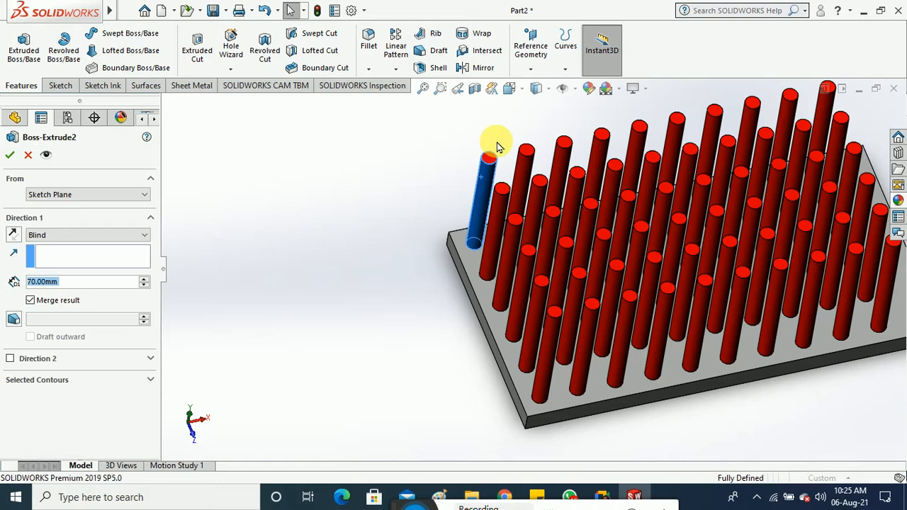
{"action": "left_click_drag", "start_coordinate": [494, 156], "coordinate": [480, 221]}
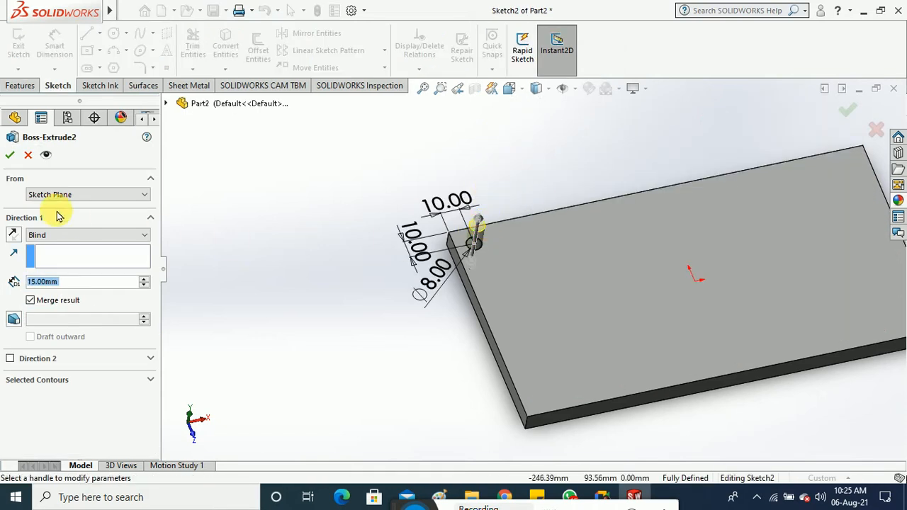
{"action": "left_click", "coordinate": [10, 154]}
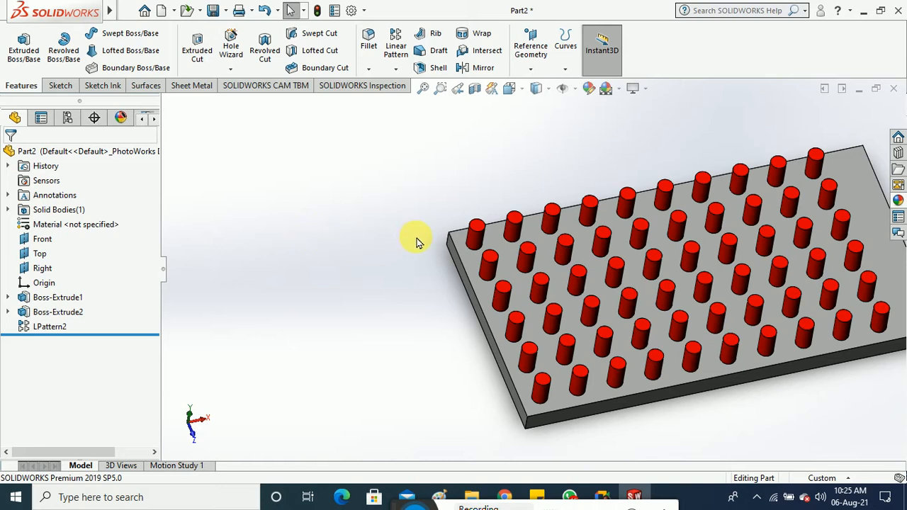
Step: Open the cylindrical boss's sketch for editing and view it normal to the sketch plane, close up on the circle
{"action": "left_click", "coordinate": [8, 312]}
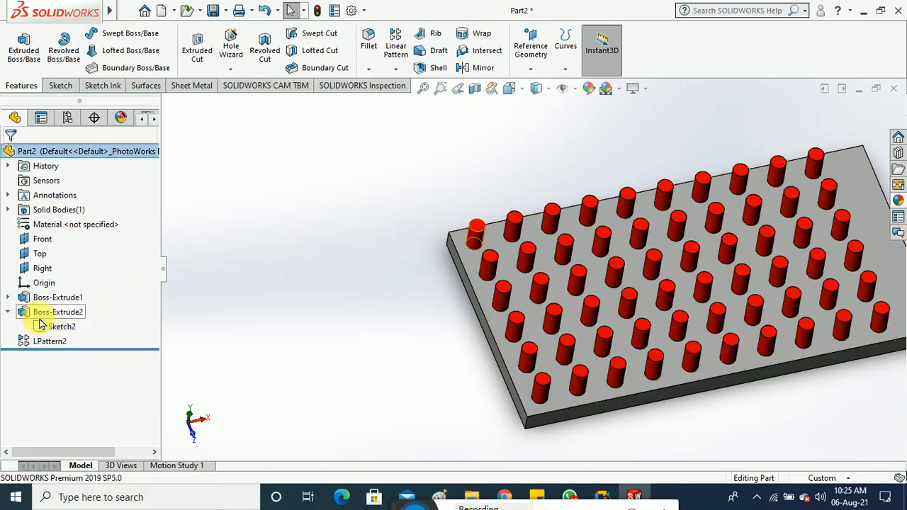
{"action": "left_click", "coordinate": [53, 326]}
{"action": "right_click", "coordinate": [52, 326]}
{"action": "left_click", "coordinate": [62, 255]}
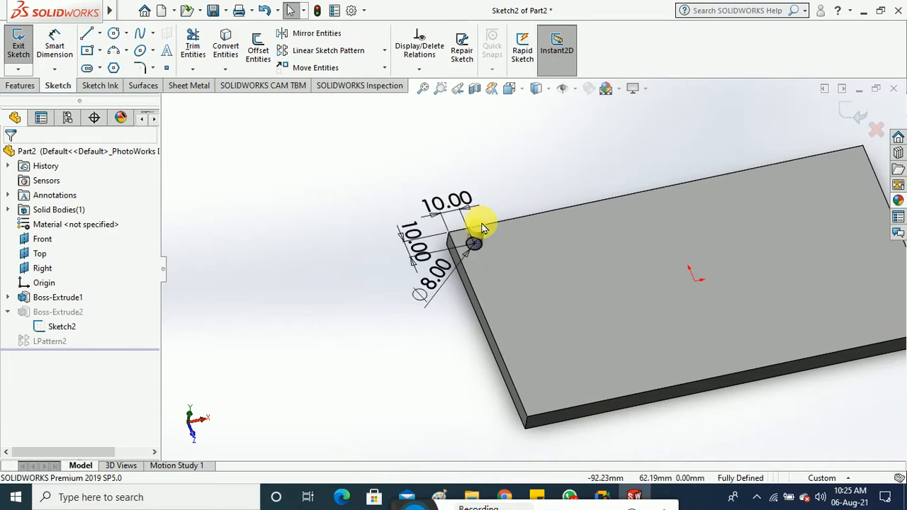
{"action": "left_click", "coordinate": [537, 88]}
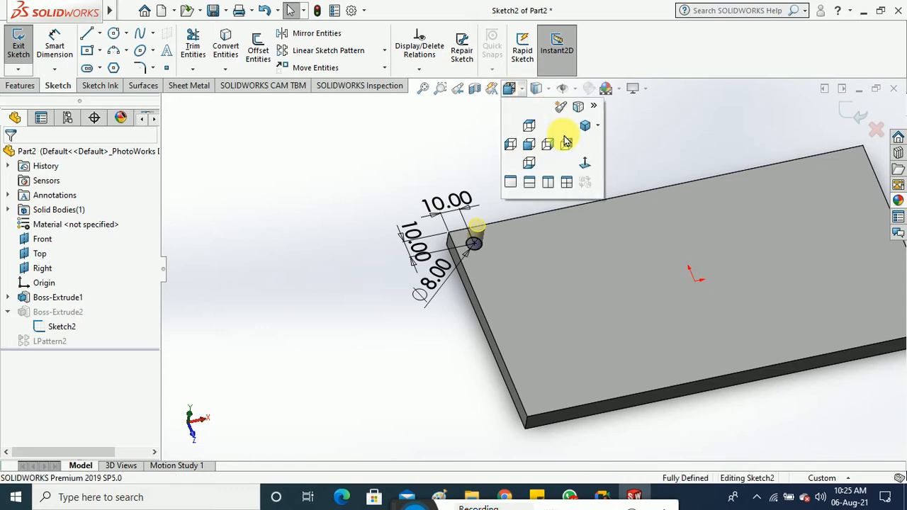
{"action": "left_click", "coordinate": [584, 158]}
{"action": "scroll", "coordinate": [535, 238], "scroll_direction": "down", "scroll_amount": 10}
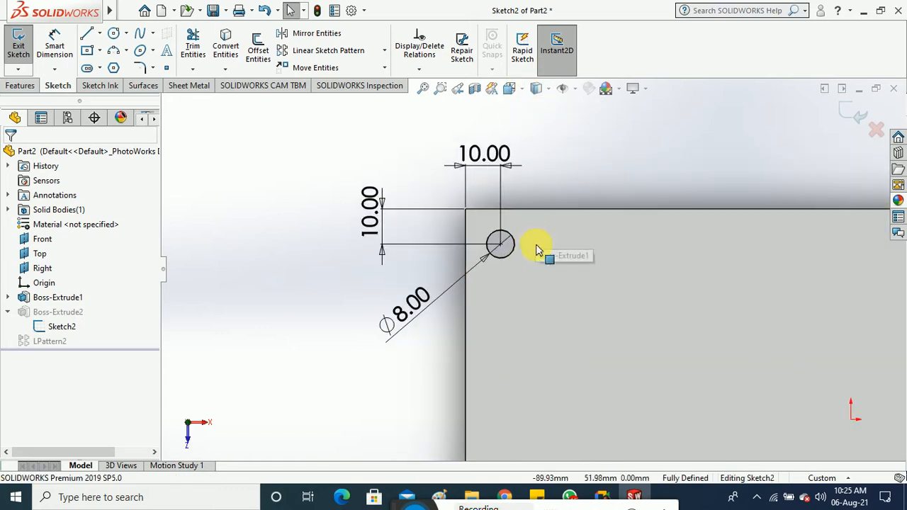
{"action": "scroll", "coordinate": [493, 257], "scroll_direction": "down", "scroll_amount": 1}
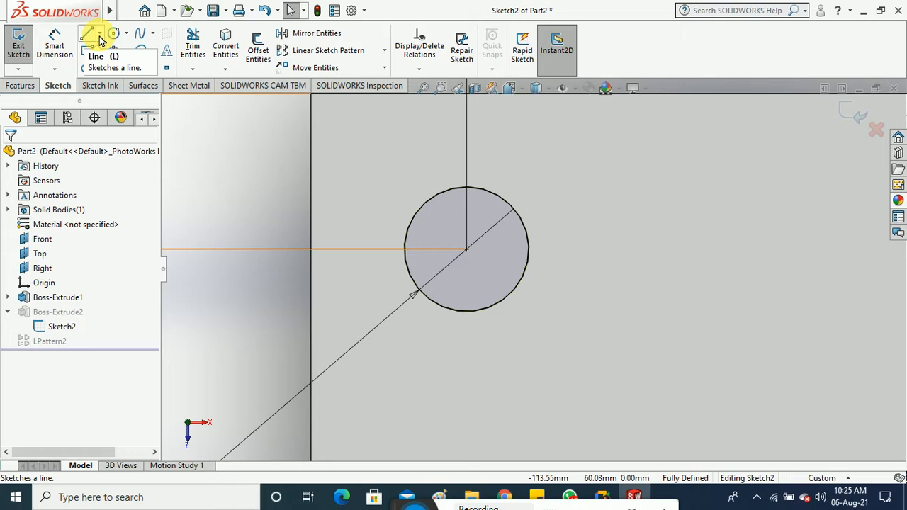
Step: Sketch a closed right triangle from the circle's center, with a horizontal base about 5.7 mm long and its vertical side outside the circle
{"action": "left_click", "coordinate": [100, 33]}
{"action": "left_click", "coordinate": [106, 53]}
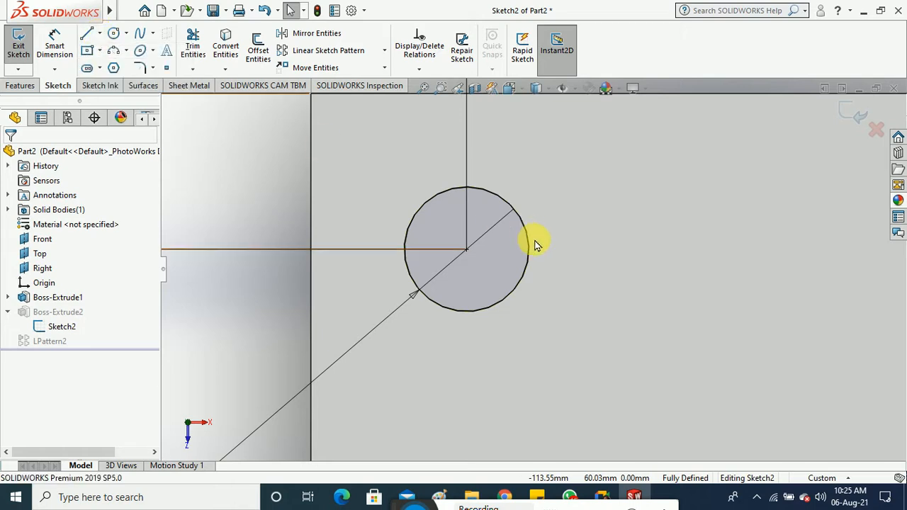
{"action": "left_click", "coordinate": [468, 249]}
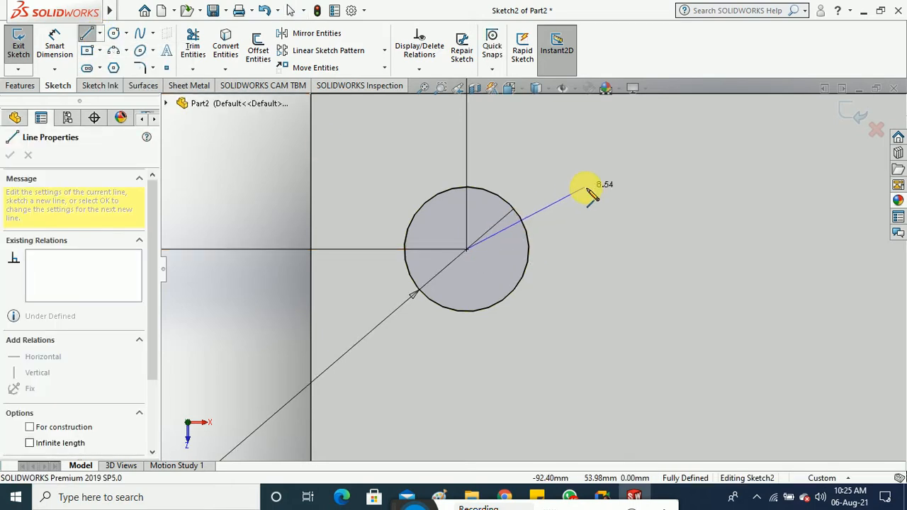
{"action": "left_click", "coordinate": [556, 222]}
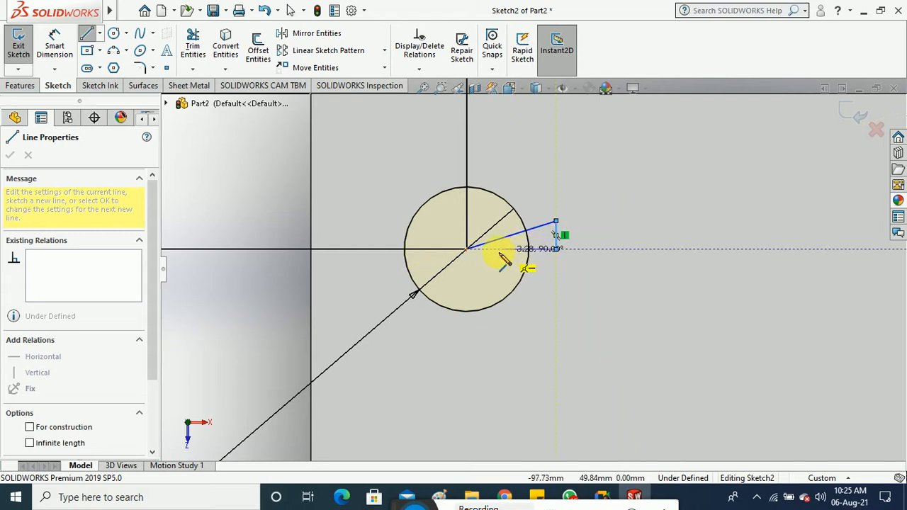
{"action": "left_click", "coordinate": [467, 250]}
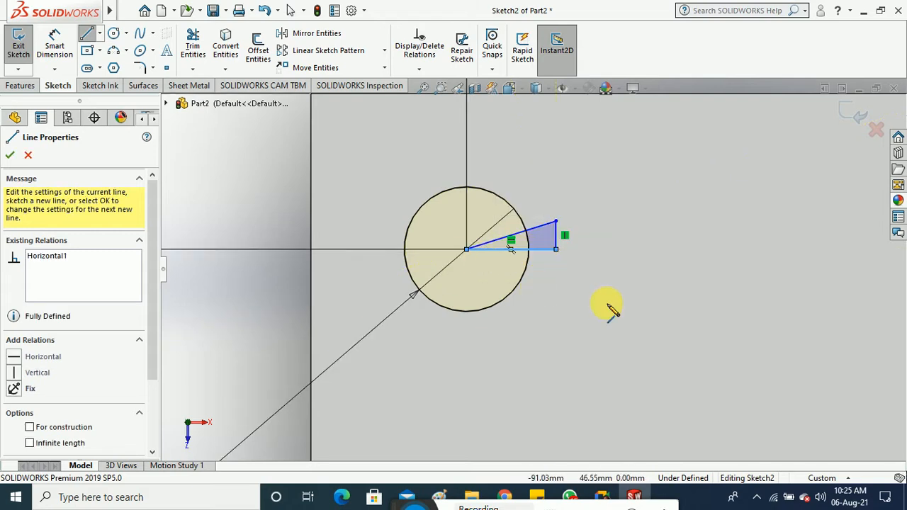
{"action": "key", "text": "Escape"}
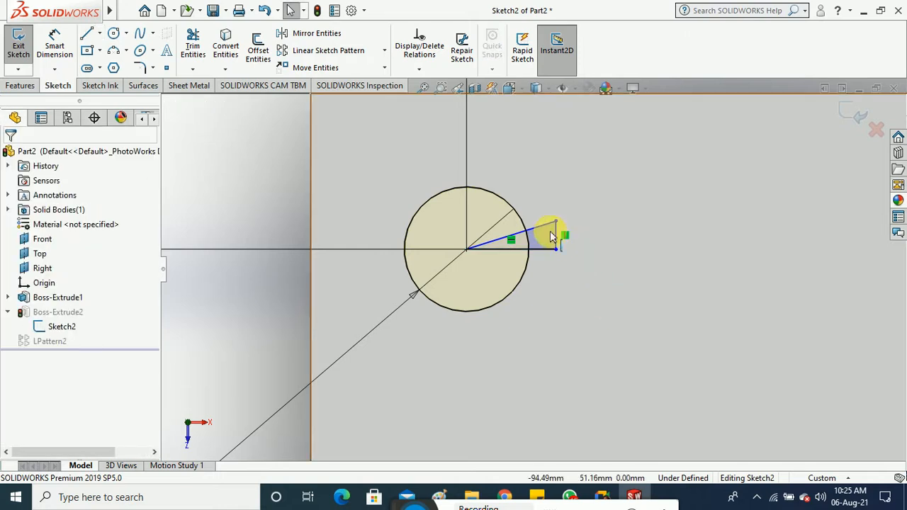
Step: Dimension the angle between the triangle's sloped line and horizontal base as 30 degrees
{"action": "scroll", "coordinate": [547, 241], "scroll_direction": "up", "scroll_amount": 5}
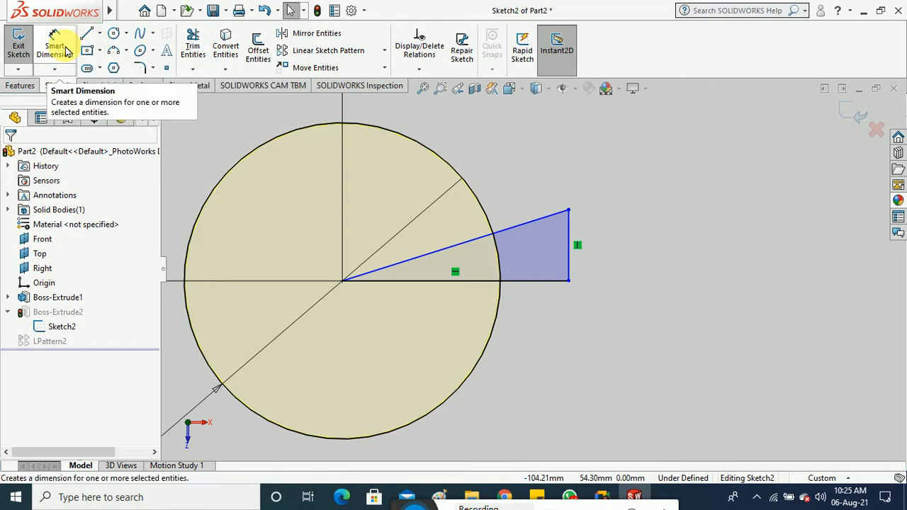
{"action": "left_click", "coordinate": [65, 51]}
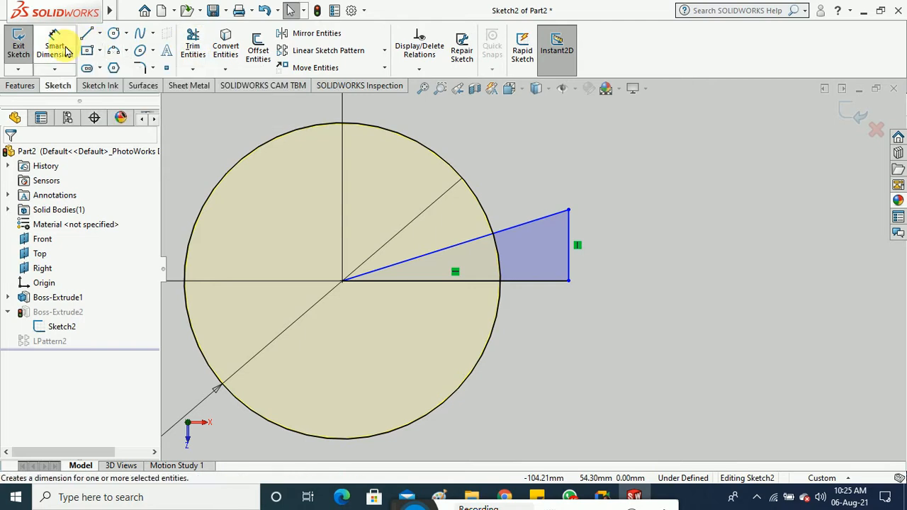
{"action": "left_click", "coordinate": [439, 268]}
{"action": "left_click", "coordinate": [449, 281]}
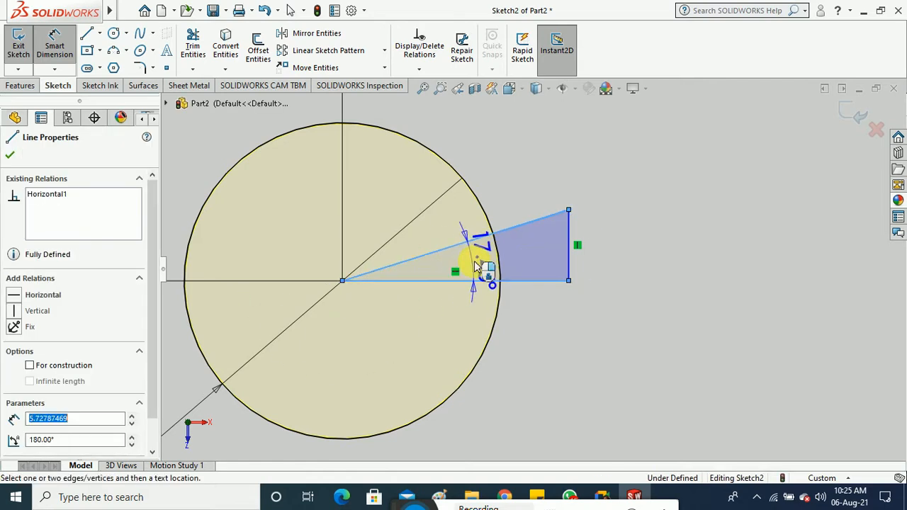
{"action": "left_click", "coordinate": [484, 259]}
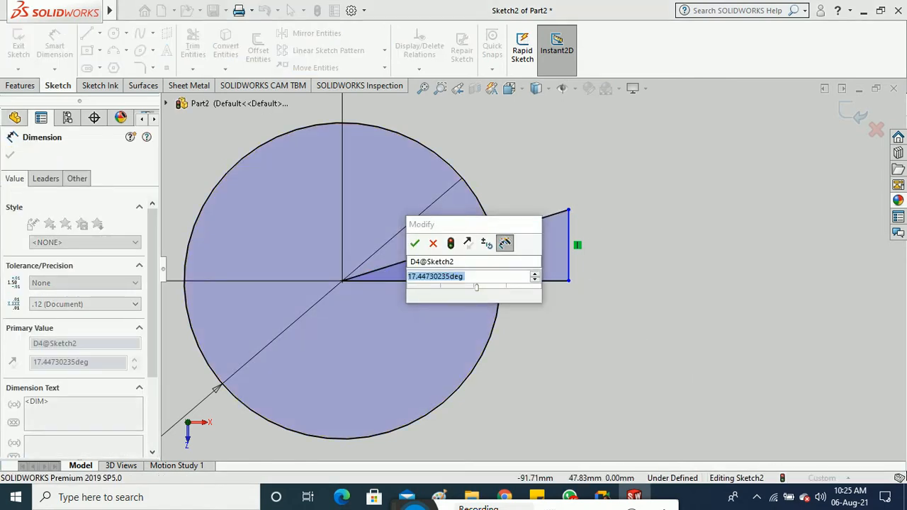
{"action": "type", "text": "30"}
{"action": "key", "text": "Return"}
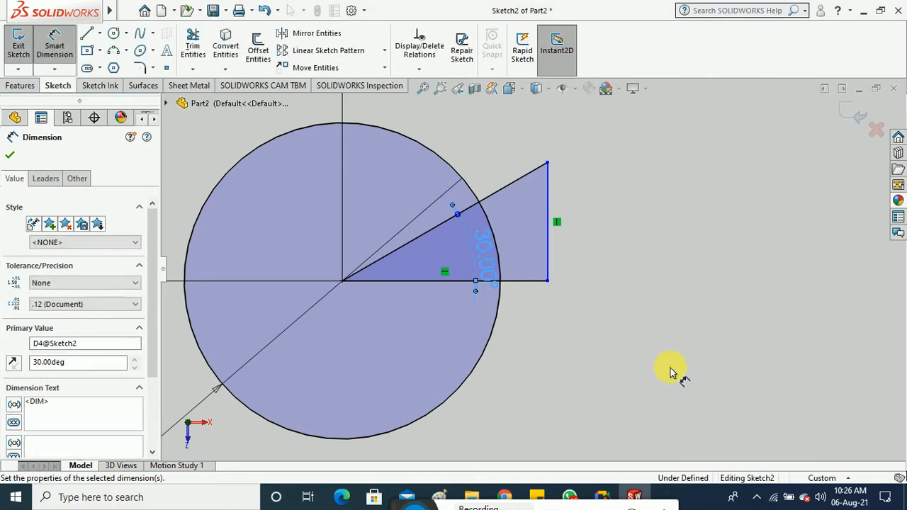
{"action": "left_click", "coordinate": [671, 371]}
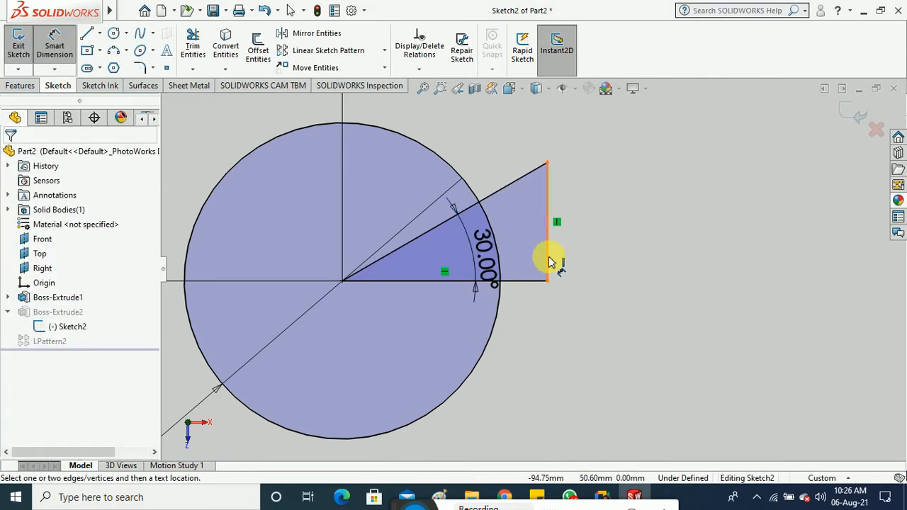
Step: Dimension the horizontal distance from the circle's center to the triangle's vertical side as 5 mm
{"action": "left_click", "coordinate": [342, 281]}
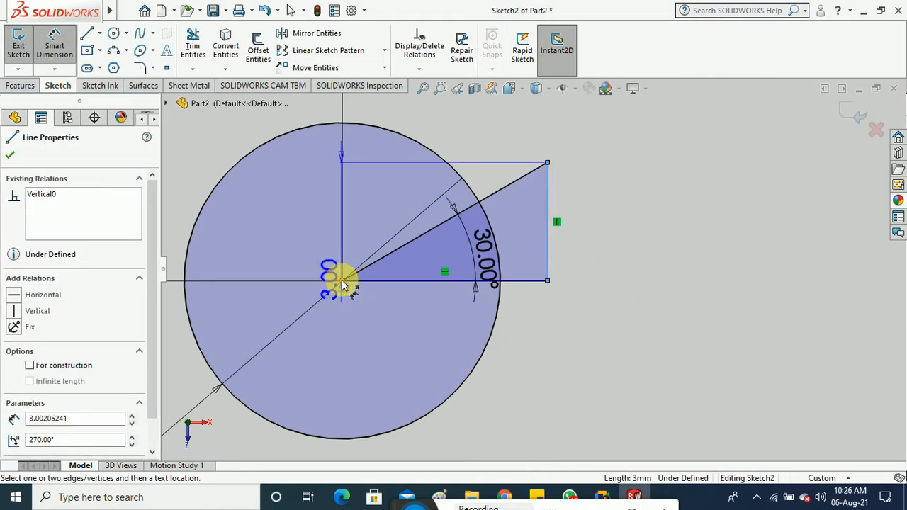
{"action": "left_click", "coordinate": [547, 163]}
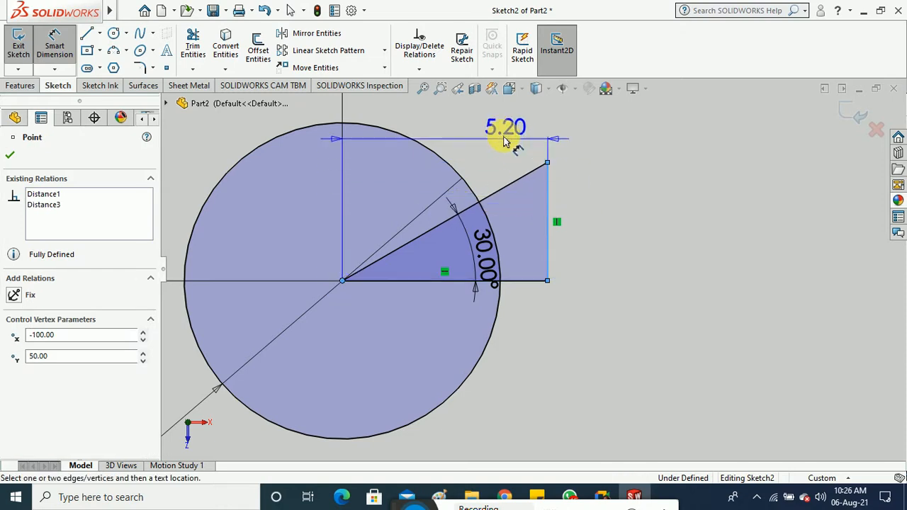
{"action": "left_click", "coordinate": [501, 136]}
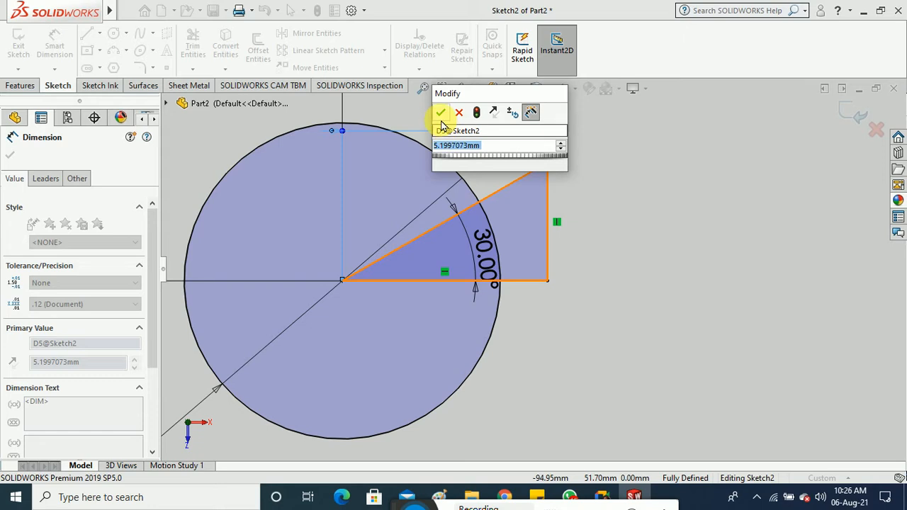
{"action": "type", "text": "5"}
{"action": "left_click", "coordinate": [440, 112]}
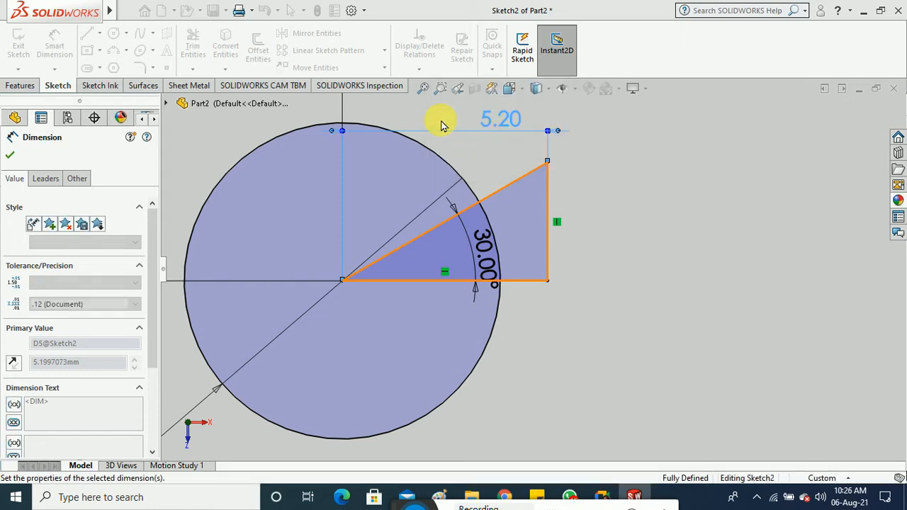
{"action": "left_click", "coordinate": [577, 263]}
Step: Trim away the arc inside the triangle and the two line segments inside the circle to leave one closed outline
{"action": "scroll", "coordinate": [489, 278], "scroll_direction": "down", "scroll_amount": 1}
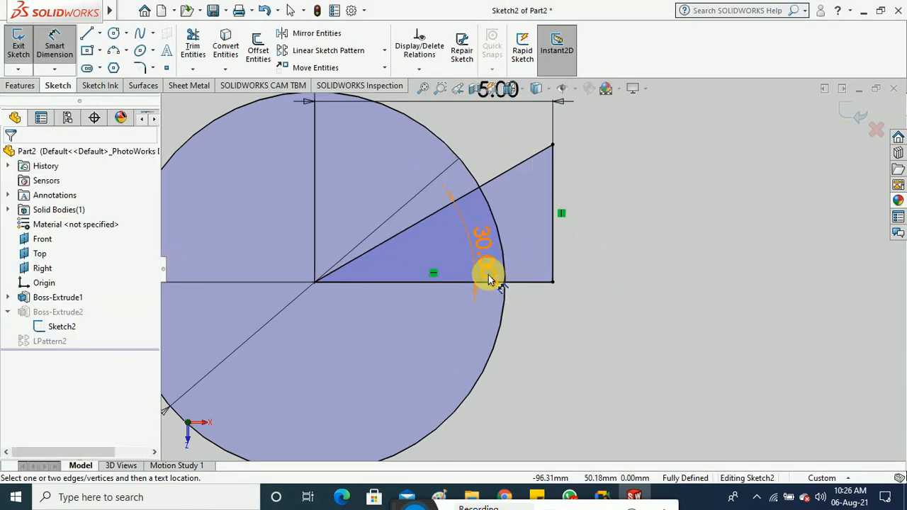
{"action": "left_click", "coordinate": [193, 44]}
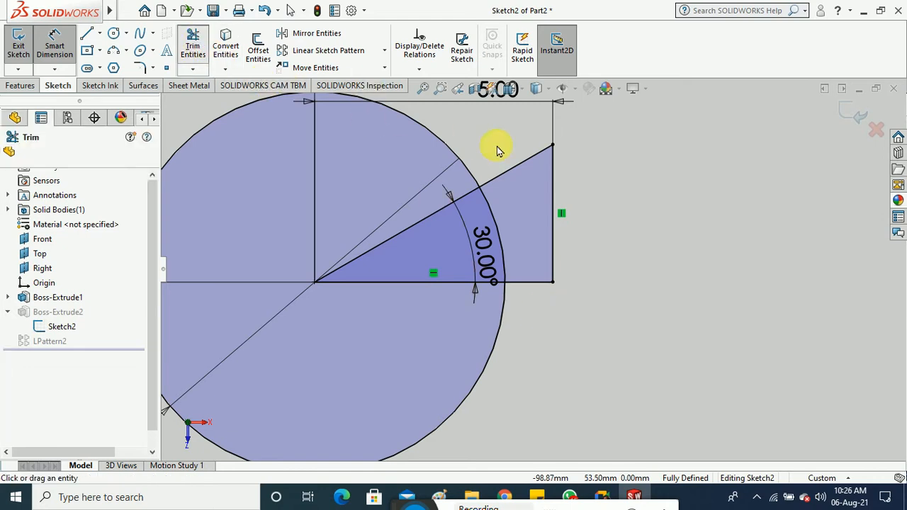
{"action": "left_click", "coordinate": [487, 207]}
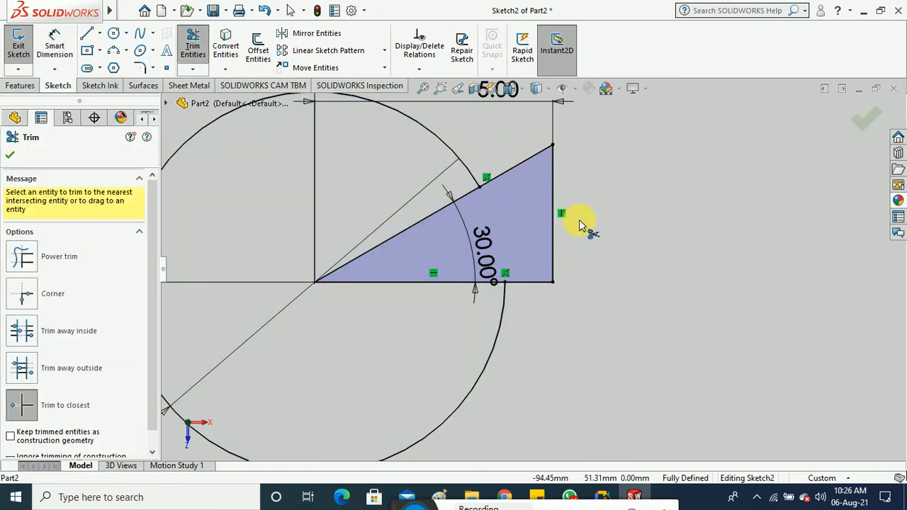
{"action": "left_click", "coordinate": [438, 282]}
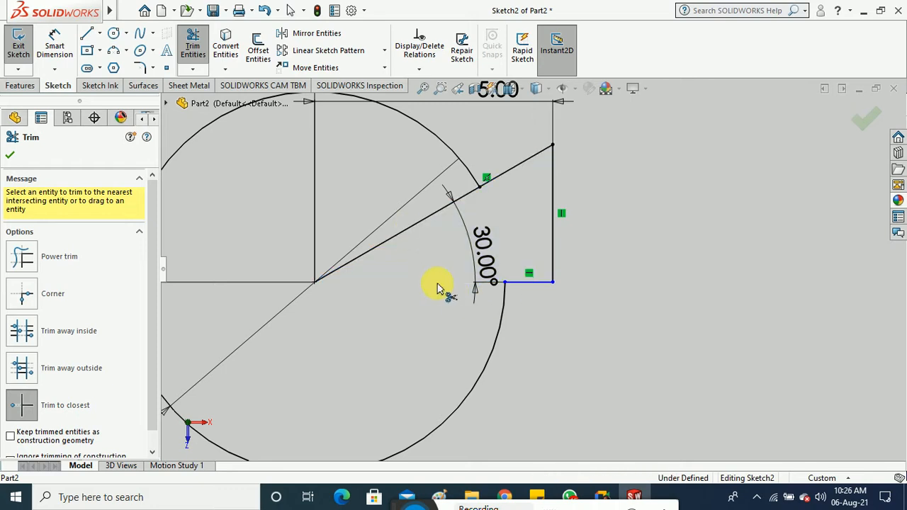
{"action": "left_click", "coordinate": [411, 226]}
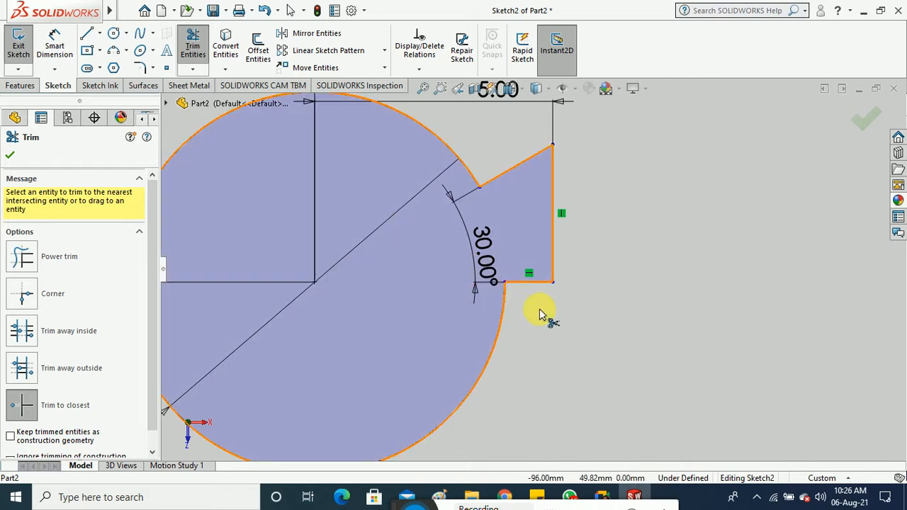
{"action": "left_click", "coordinate": [10, 155]}
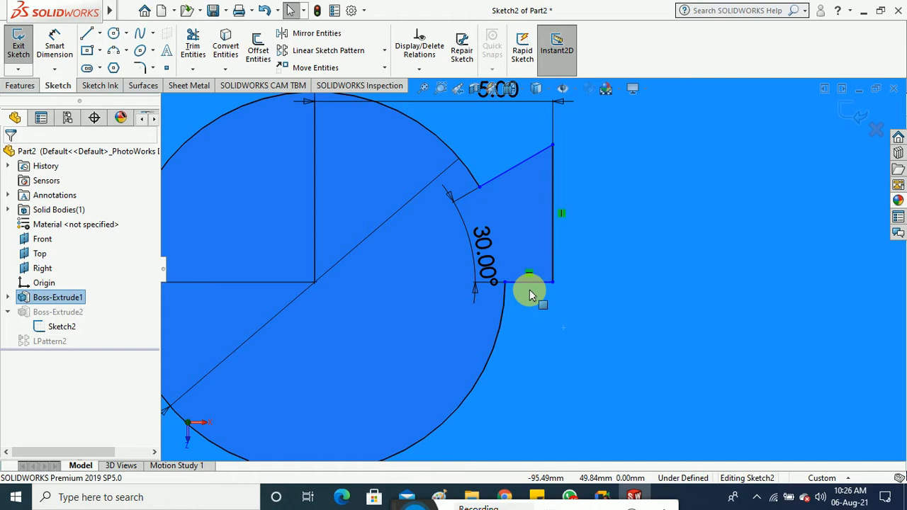
{"action": "key", "text": "Escape"}
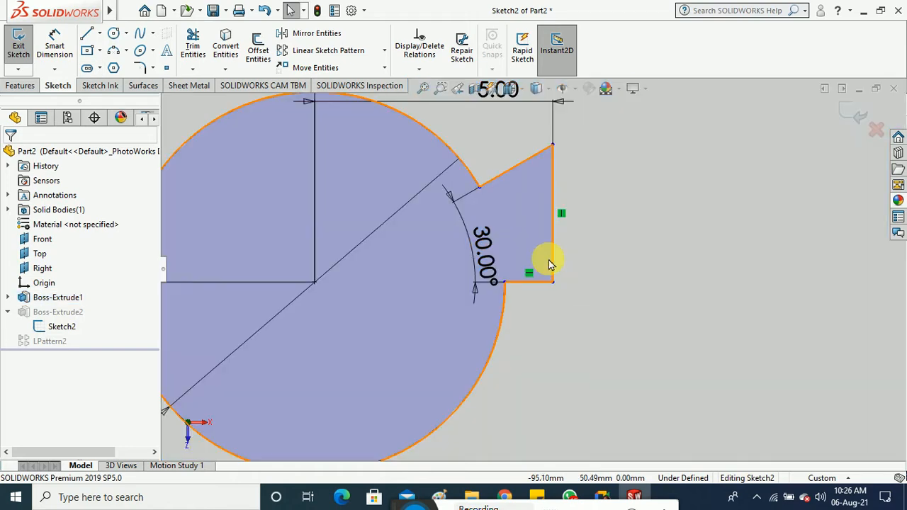
Step: Dimension the vertical outer edge of the projection as 3 mm long
{"action": "scroll", "coordinate": [546, 260], "scroll_direction": "down", "scroll_amount": 1}
{"action": "scroll", "coordinate": [568, 303], "scroll_direction": "up", "scroll_amount": 1}
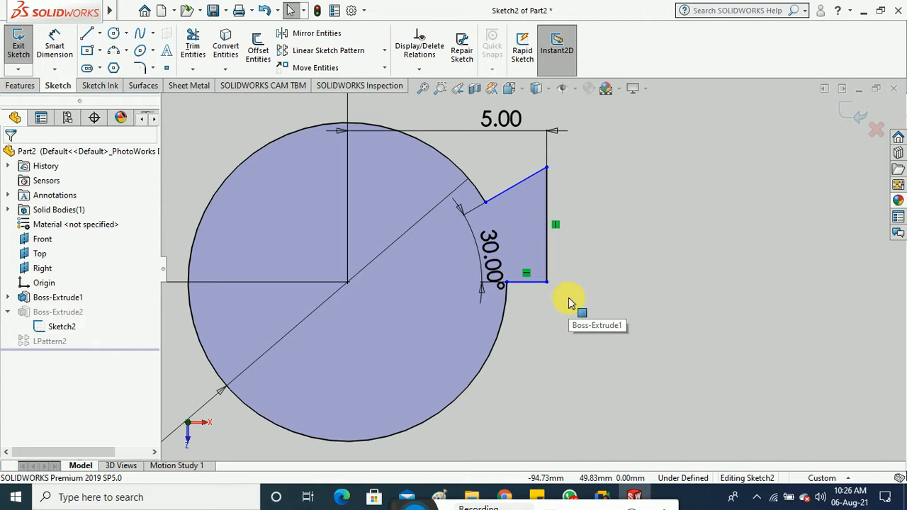
{"action": "mouse_move", "coordinate": [546, 283]}
{"action": "left_mouse_down"}
{"action": "mouse_move", "coordinate": [547, 259]}
{"action": "mouse_move", "coordinate": [547, 287]}
{"action": "left_mouse_up"}
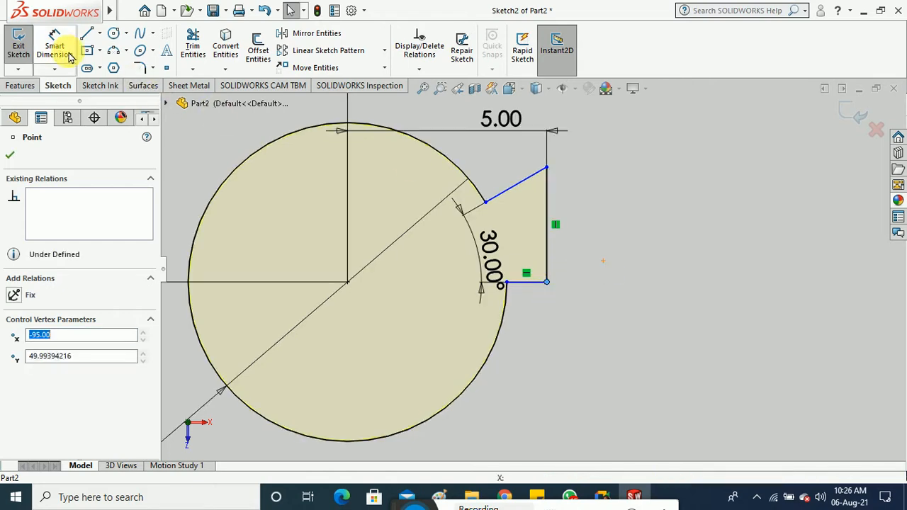
{"action": "left_click", "coordinate": [574, 255]}
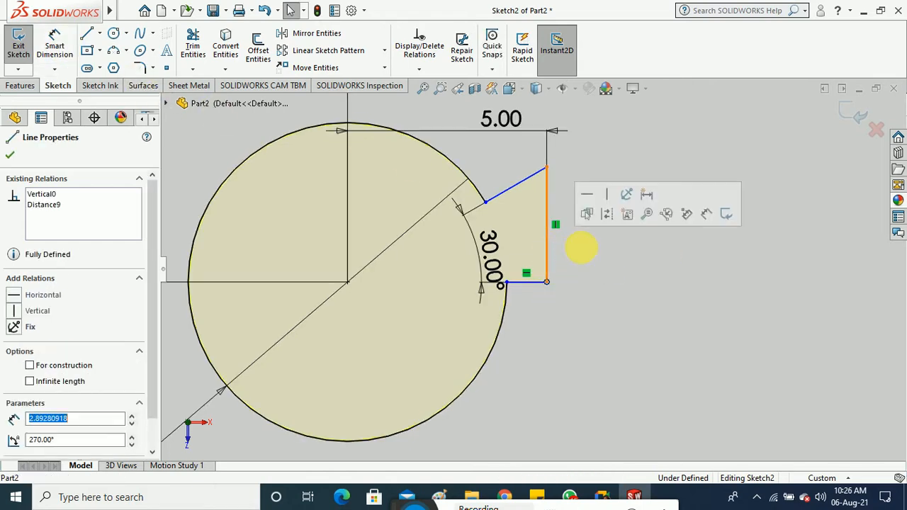
{"action": "left_click", "coordinate": [54, 46]}
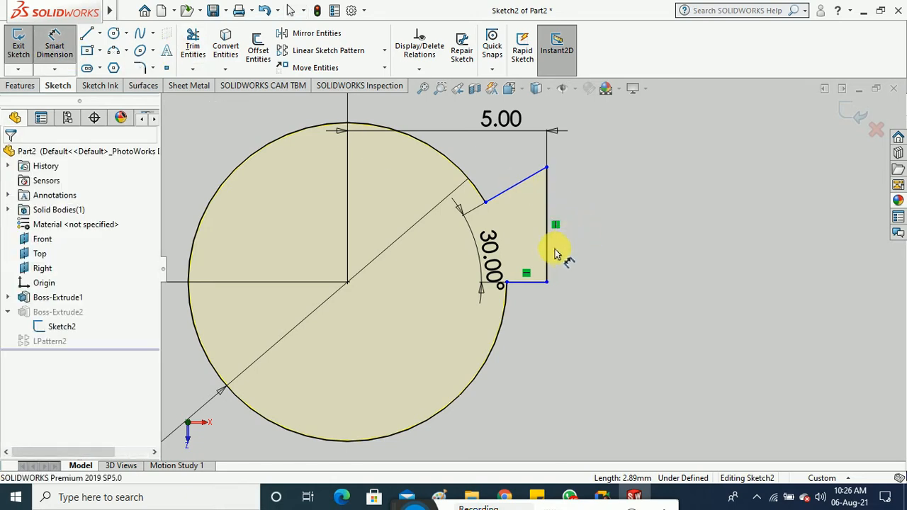
{"action": "left_click", "coordinate": [551, 256]}
{"action": "left_click", "coordinate": [581, 244]}
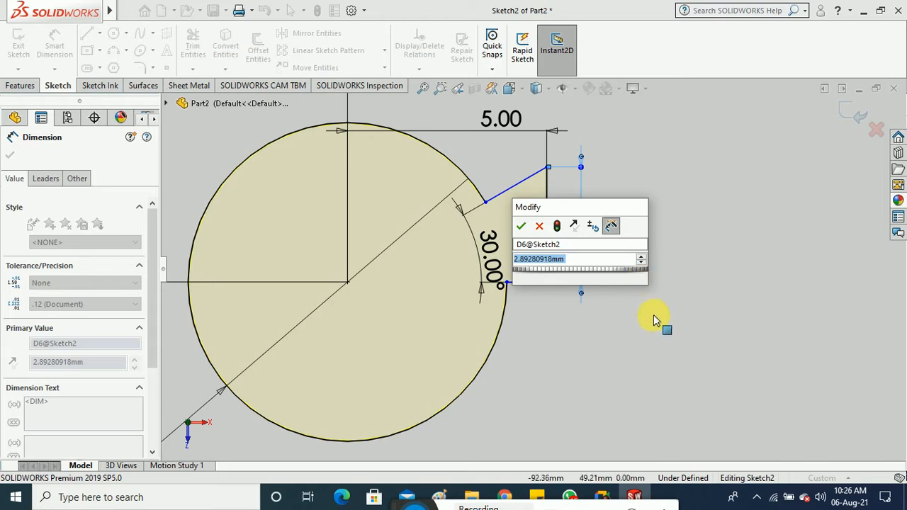
{"action": "type", "text": "3"}
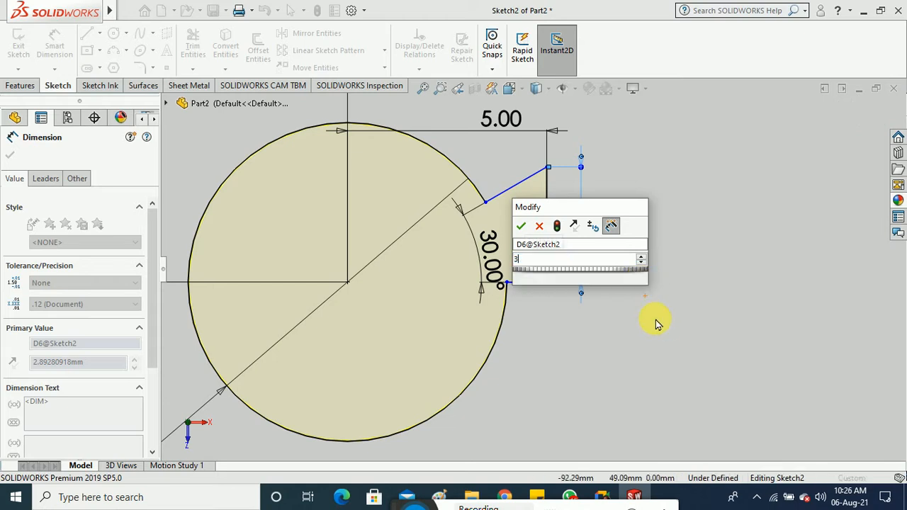
{"action": "key", "text": "Return"}
{"action": "left_click", "coordinate": [651, 311]}
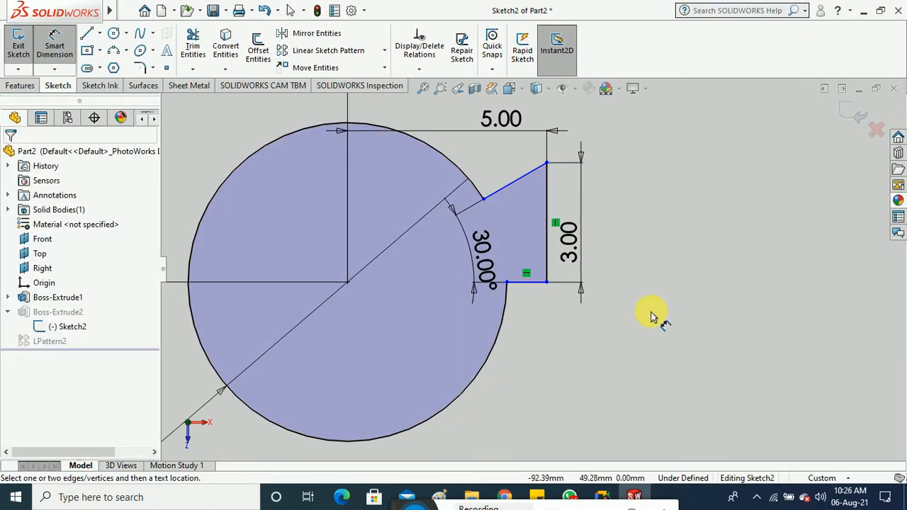
{"action": "key", "text": "Escape"}
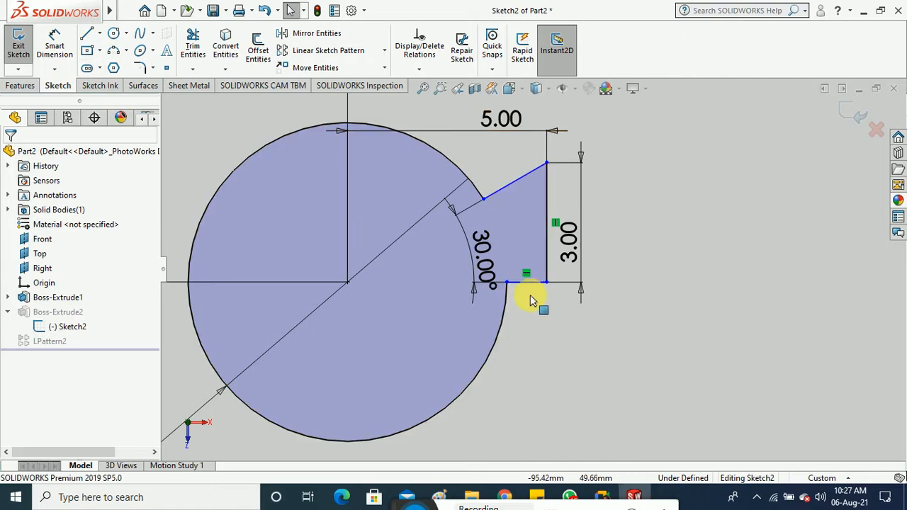
Step: Add a horizontal relation between the projection's lower outer corner and the circle's center, and exit the sketch to rebuild the pattern
{"action": "left_click", "coordinate": [546, 283]}
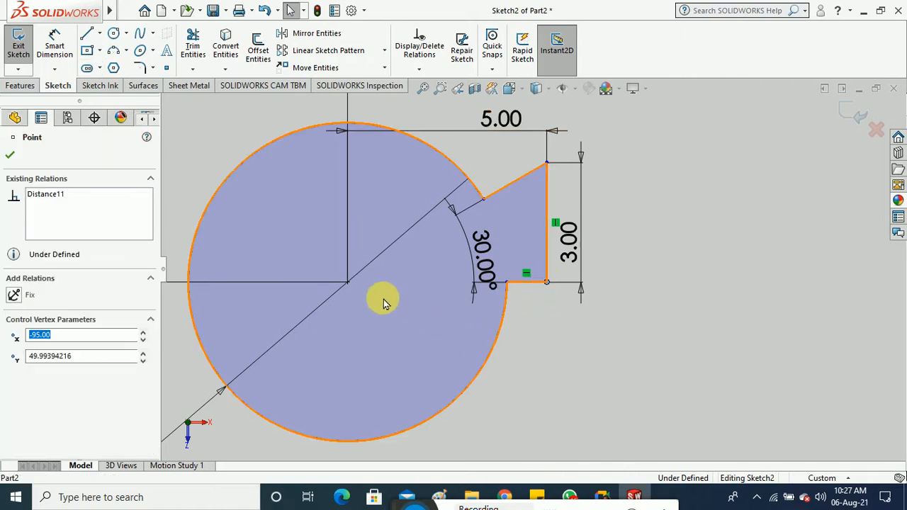
{"action": "left_click", "coordinate": [347, 283], "text": "ctrl"}
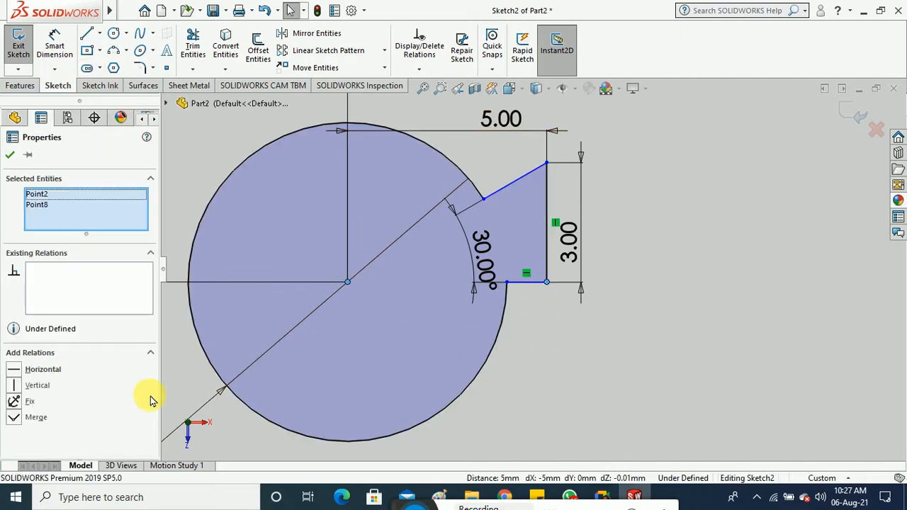
{"action": "left_click", "coordinate": [15, 372]}
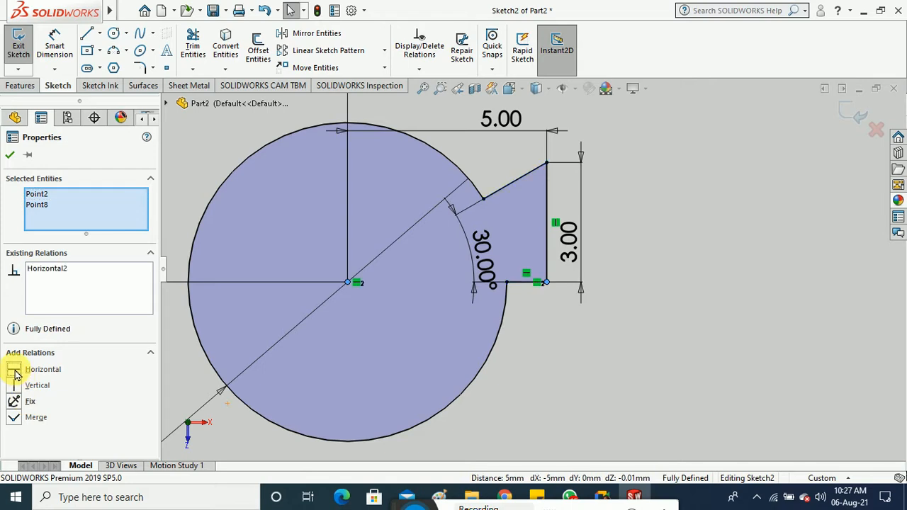
{"action": "left_click", "coordinate": [9, 159]}
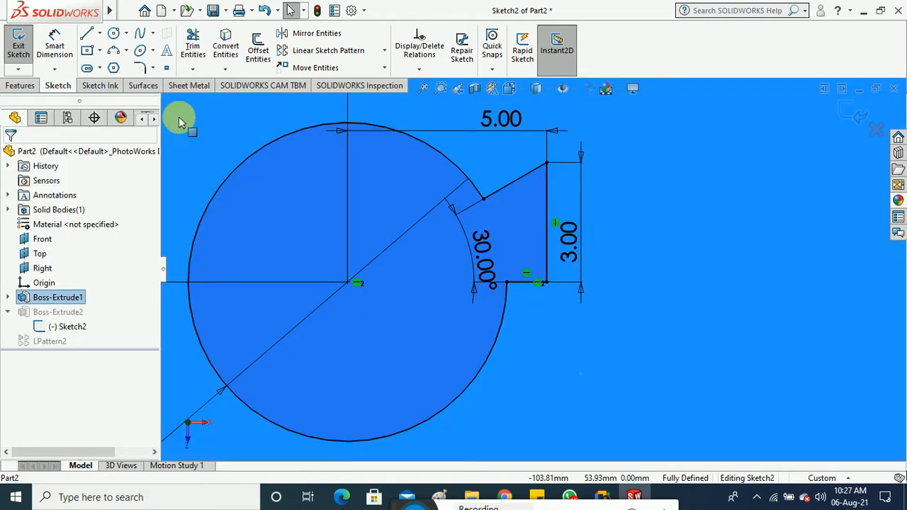
{"action": "left_click", "coordinate": [33, 55]}
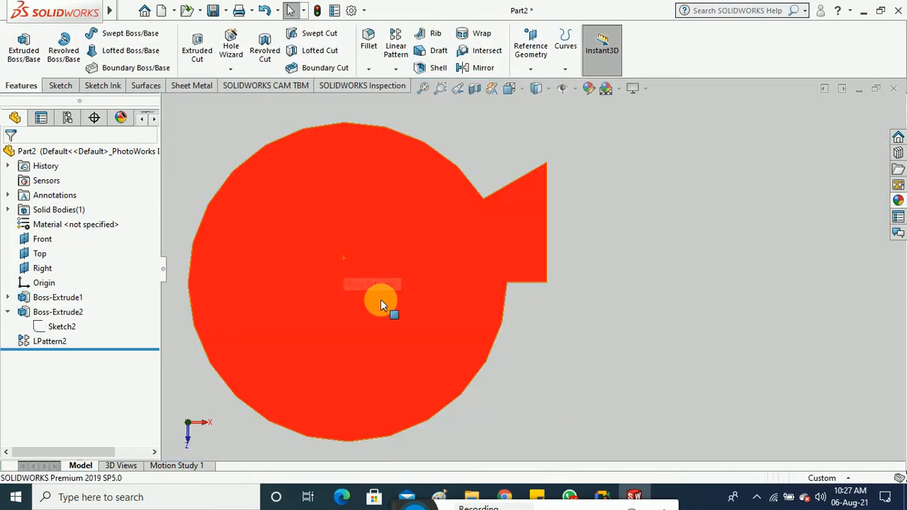
Step: Examine the tapered projections on the patterned pins from an angled view, up close and across the whole plate
{"action": "scroll", "coordinate": [381, 299], "scroll_direction": "up", "scroll_amount": 5}
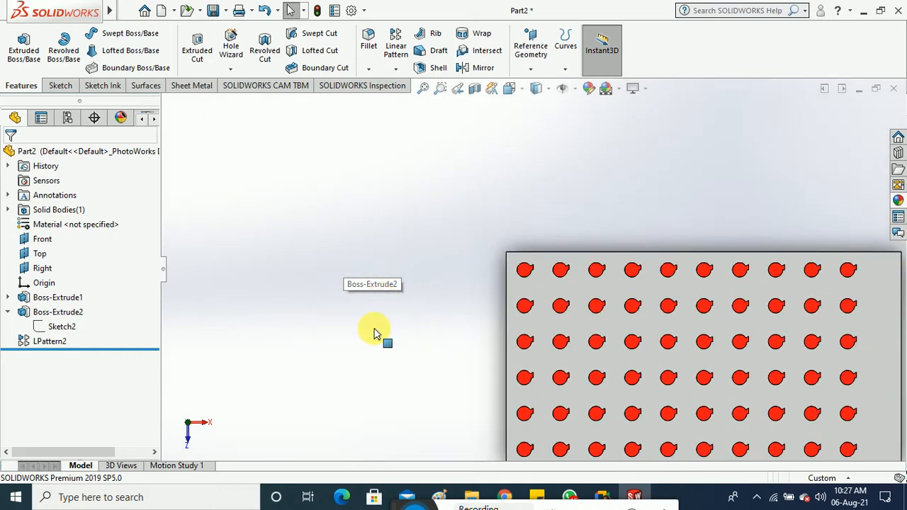
{"action": "middle_click_drag", "start_coordinate": [359, 346], "coordinate": [352, 243]}
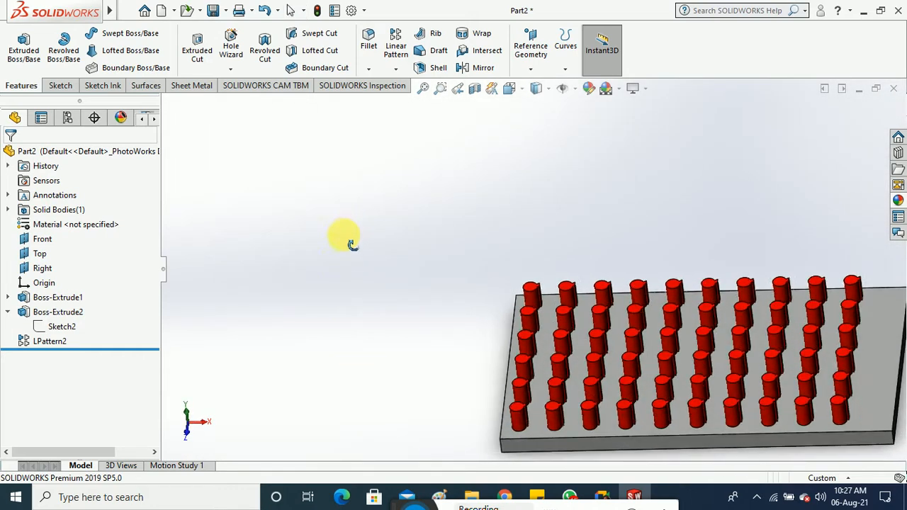
{"action": "scroll", "coordinate": [546, 300], "scroll_direction": "down", "scroll_amount": 5}
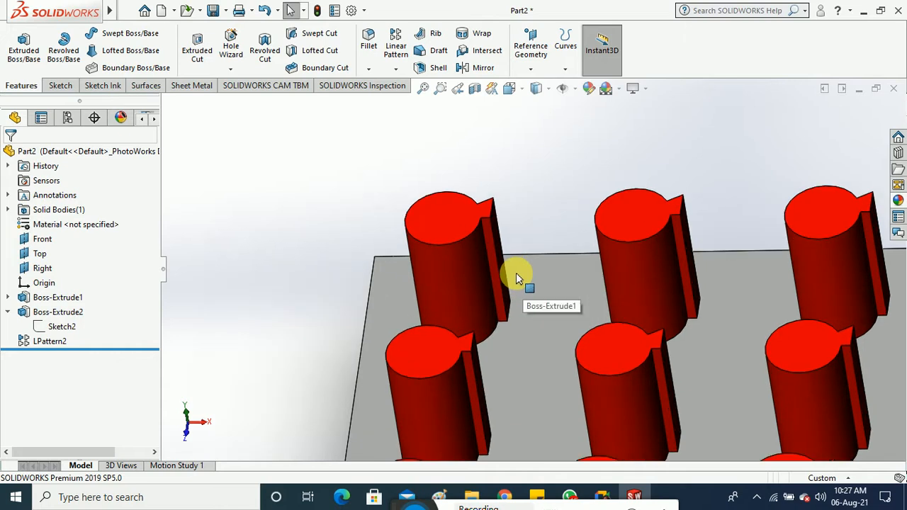
{"action": "scroll", "coordinate": [517, 278], "scroll_direction": "down", "scroll_amount": 2}
{"action": "scroll", "coordinate": [510, 268], "scroll_direction": "up", "scroll_amount": 6}
{"action": "scroll", "coordinate": [510, 267], "scroll_direction": "up", "scroll_amount": 1}
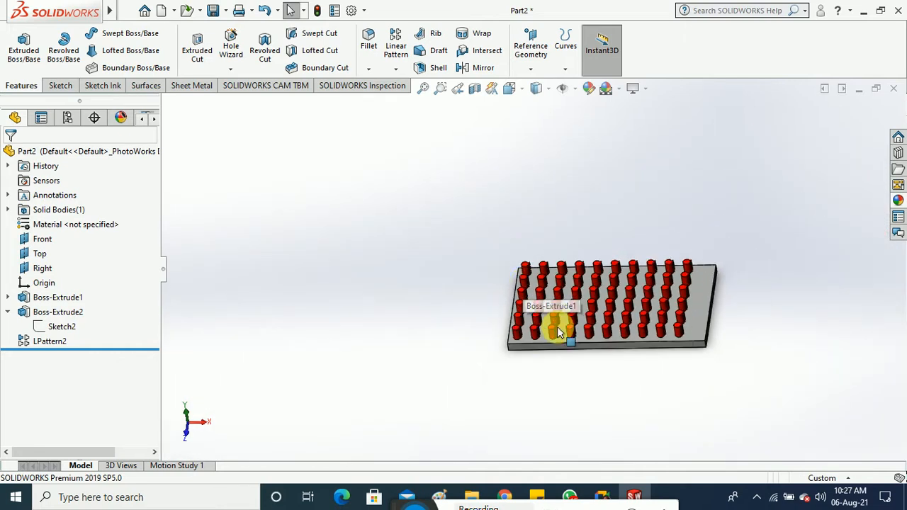
{"action": "scroll", "coordinate": [558, 332], "scroll_direction": "down", "scroll_amount": 2}
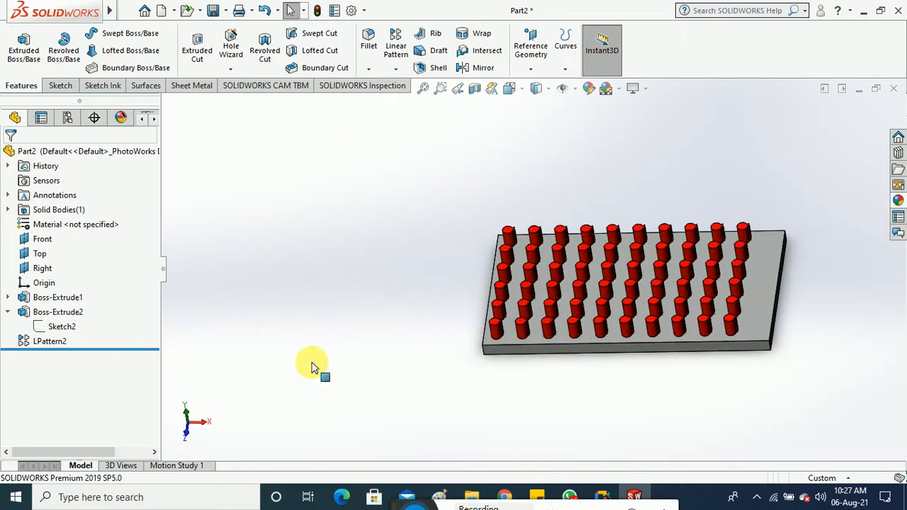
Step: Review the seed pin's extrusion settings and accept them as they are
{"action": "right_click", "coordinate": [65, 321]}
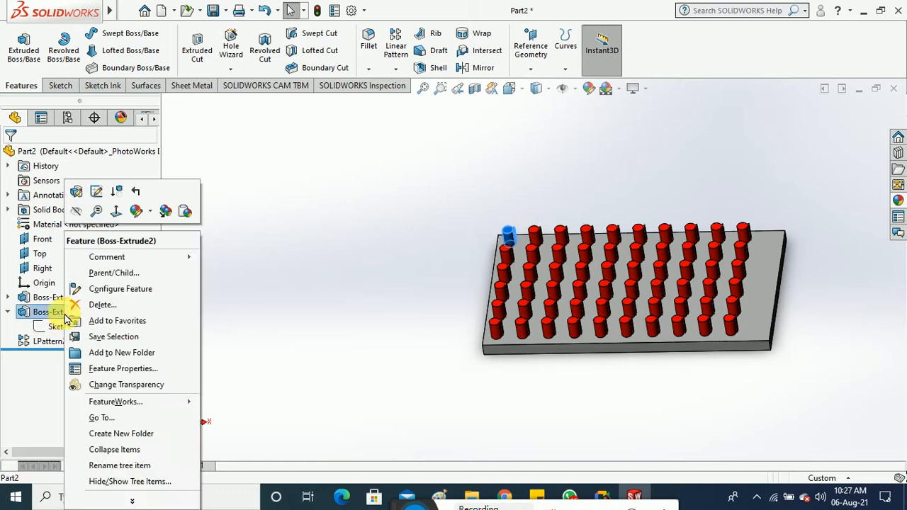
{"action": "left_click", "coordinate": [94, 187]}
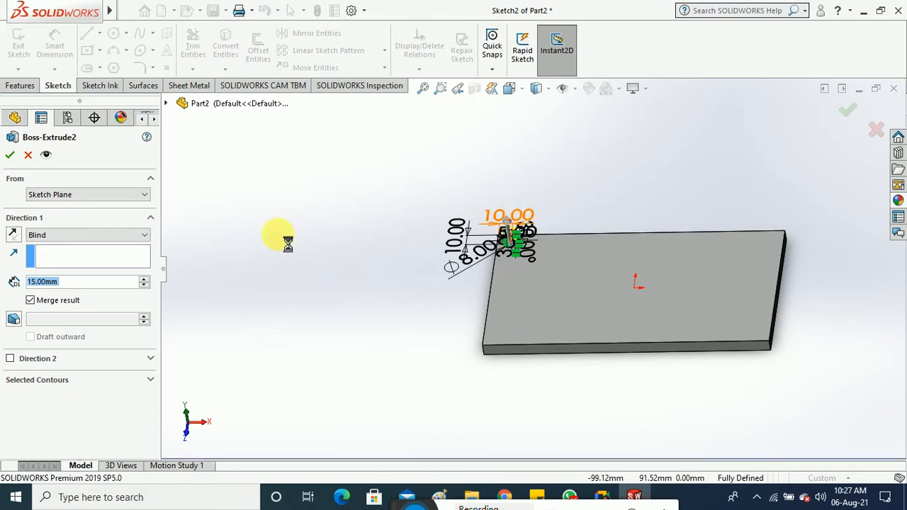
{"action": "left_click", "coordinate": [9, 156]}
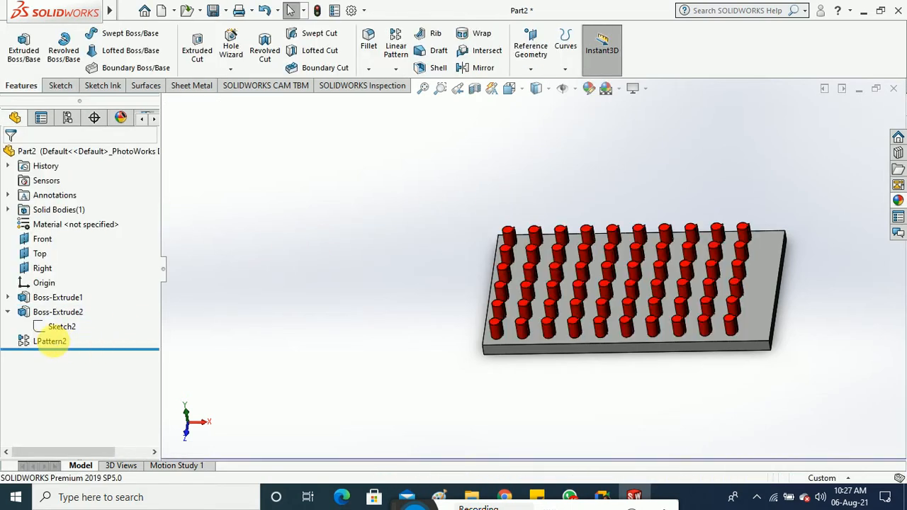
Step: Edit the linear pattern of pins and set the number of instances in Direction 1 to 11
{"action": "right_click", "coordinate": [50, 342]}
{"action": "left_click", "coordinate": [65, 184]}
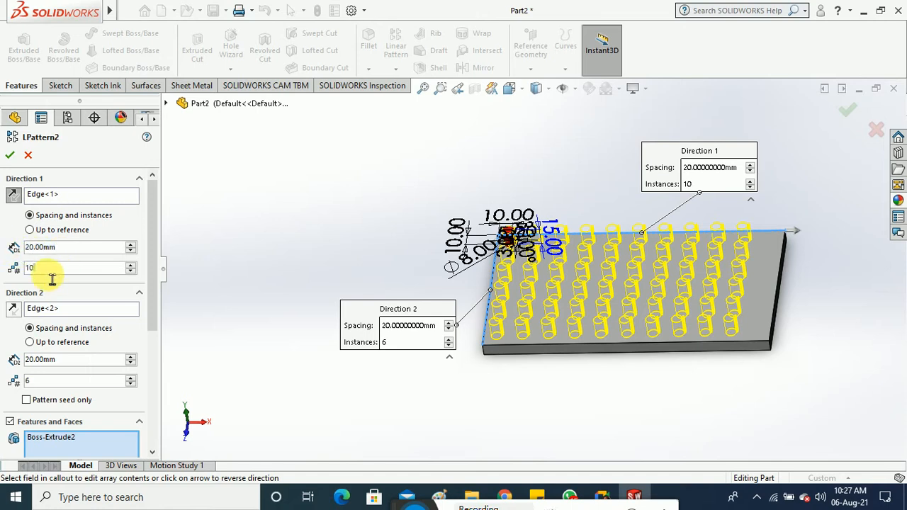
{"action": "left_click", "coordinate": [98, 274]}
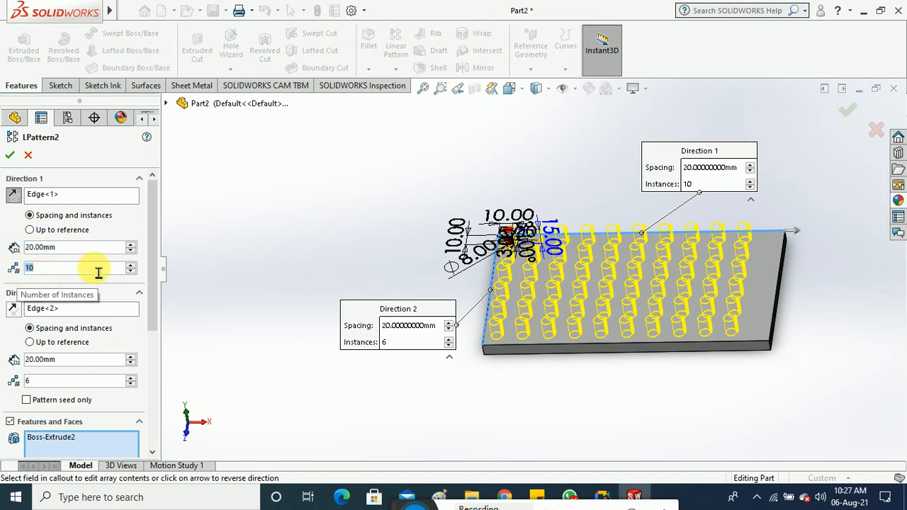
{"action": "left_click", "coordinate": [131, 263]}
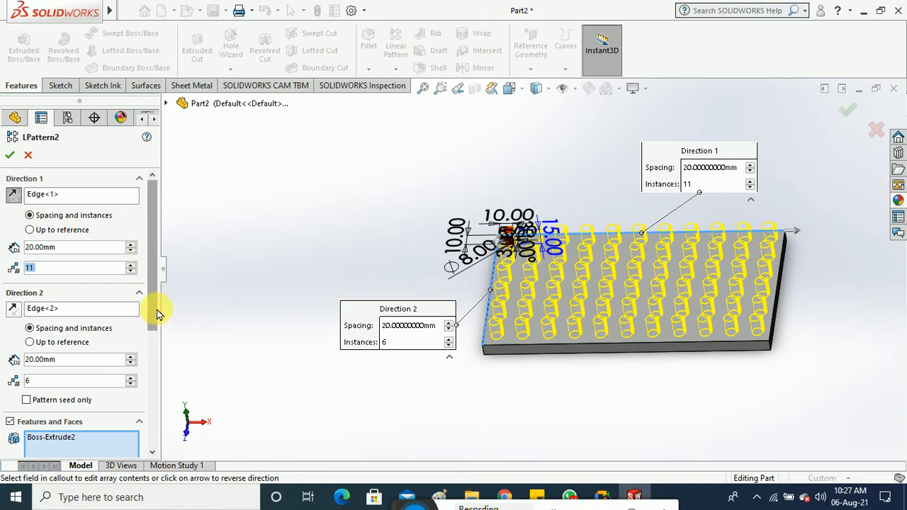
Step: Try reversing Direction 2 and Direction 1 of the pattern, and restore both so the pins lie on the plate
{"action": "left_click_drag", "start_coordinate": [153, 303], "coordinate": [154, 326]}
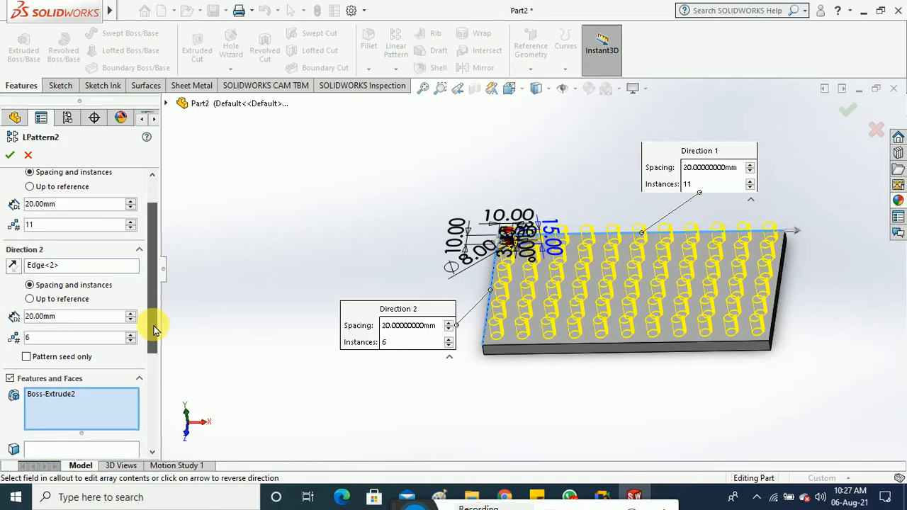
{"action": "left_click", "coordinate": [12, 267]}
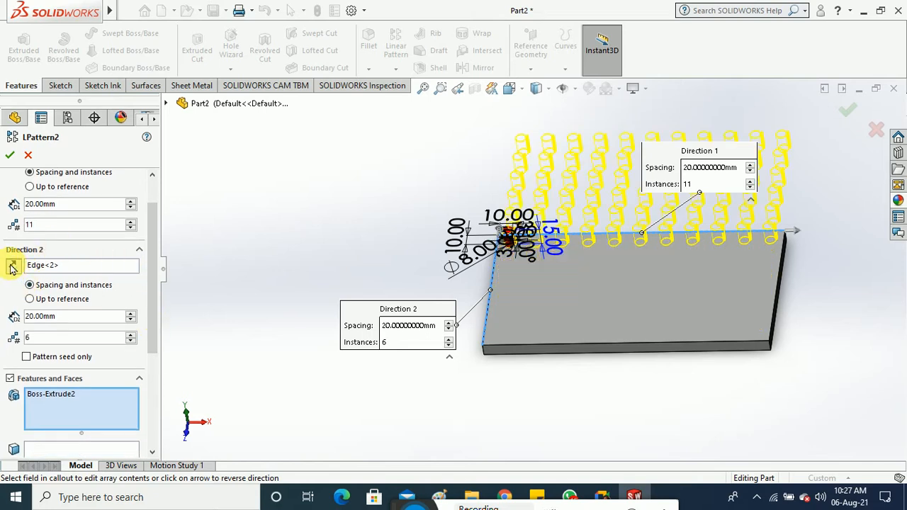
{"action": "left_click_drag", "start_coordinate": [150, 297], "coordinate": [152, 182]}
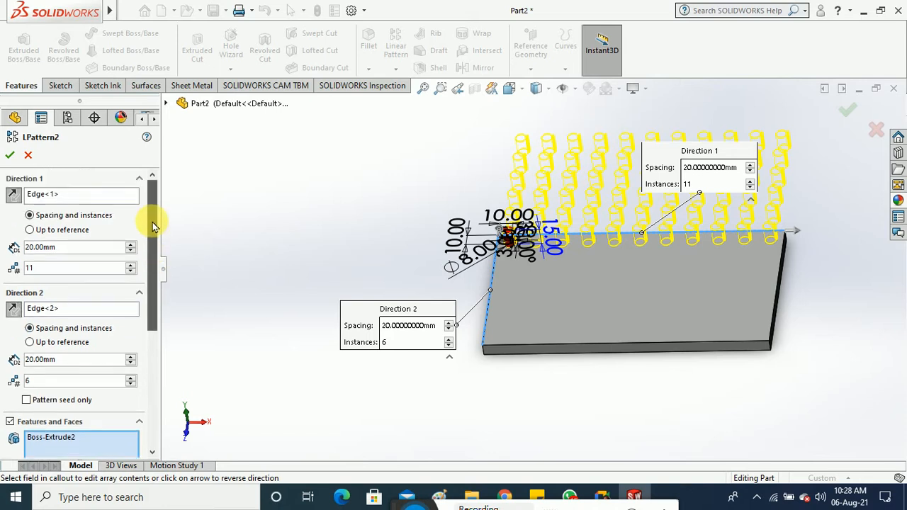
{"action": "left_click", "coordinate": [13, 195]}
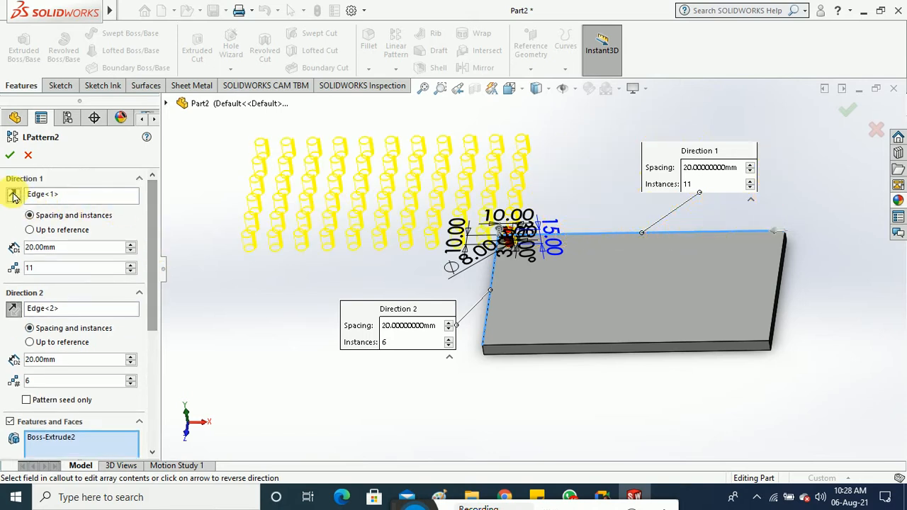
{"action": "left_click", "coordinate": [14, 195]}
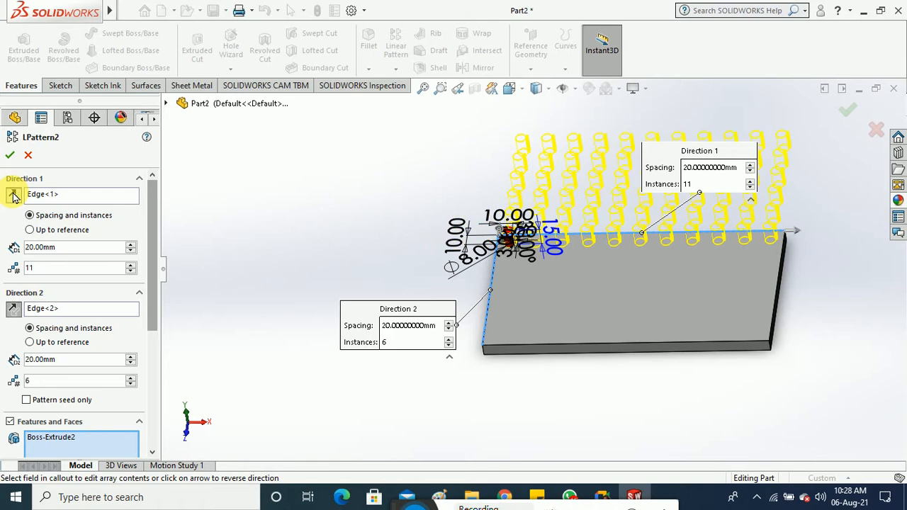
{"action": "left_click", "coordinate": [13, 196]}
{"action": "left_click", "coordinate": [13, 196]}
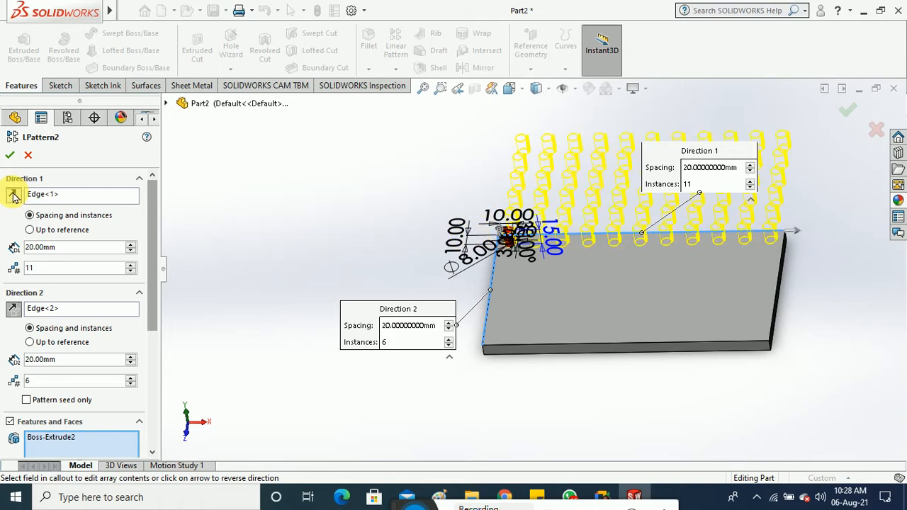
{"action": "left_click", "coordinate": [13, 311]}
Step: Enable Pattern seed only for Direction 2 and accept the linear pattern
{"action": "scroll", "coordinate": [151, 295], "scroll_direction": "down", "scroll_amount": 1}
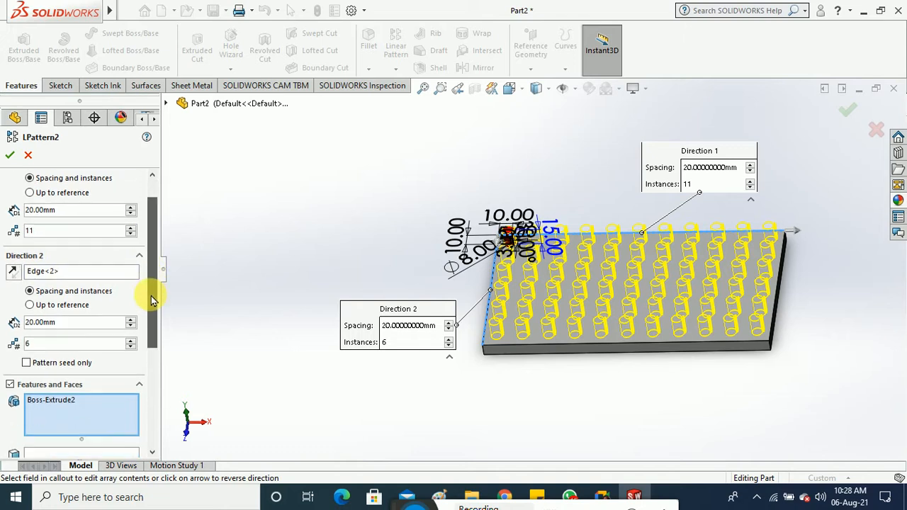
{"action": "left_click_drag", "start_coordinate": [150, 295], "coordinate": [142, 356]}
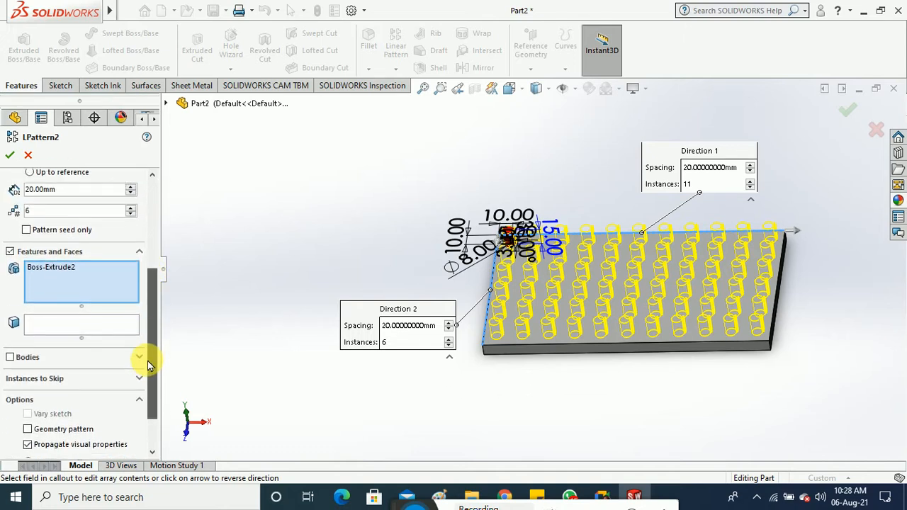
{"action": "left_click", "coordinate": [84, 237]}
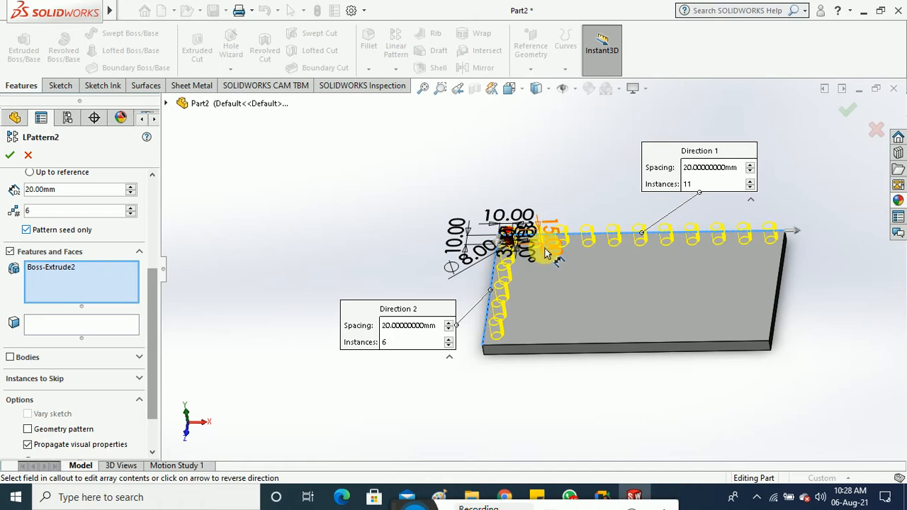
{"action": "scroll", "coordinate": [508, 255], "scroll_direction": "down", "scroll_amount": 5}
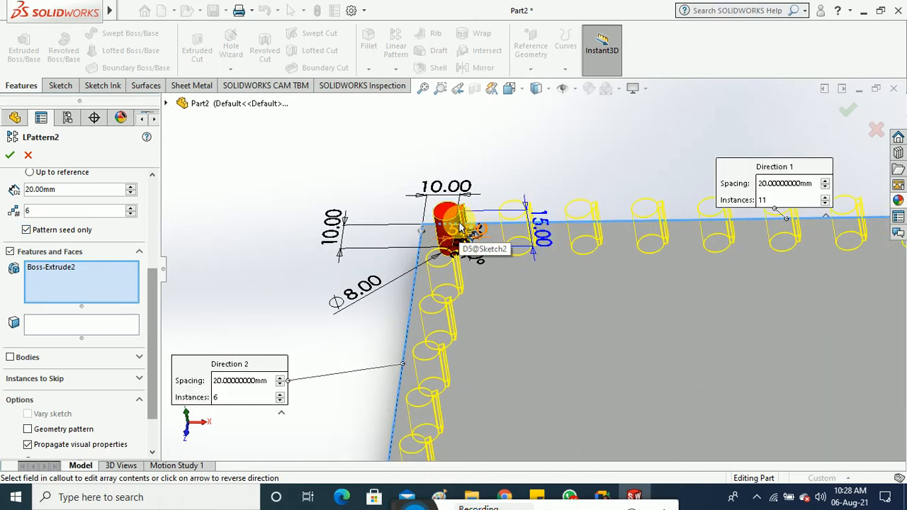
{"action": "left_click", "coordinate": [10, 154]}
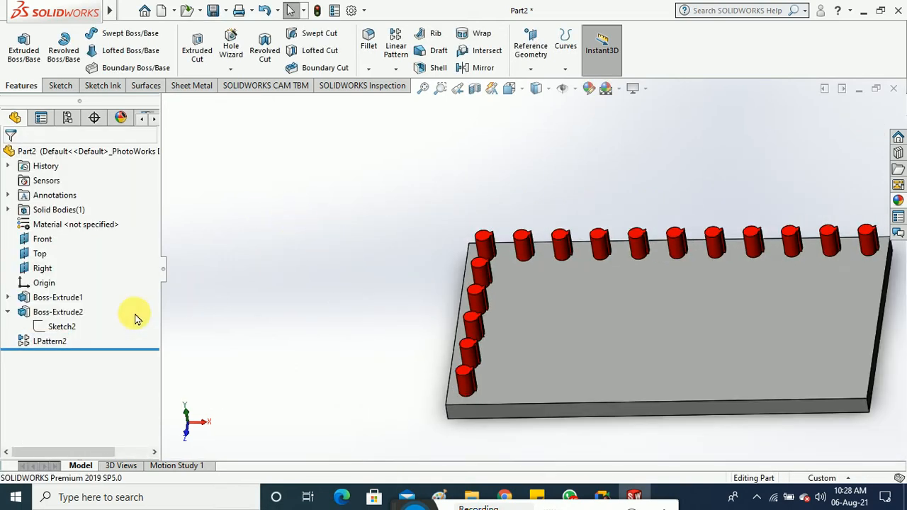
Step: Reopen the linear pattern for editing and disable Pattern seed only to restore the full grid of pins
{"action": "left_click", "coordinate": [51, 341]}
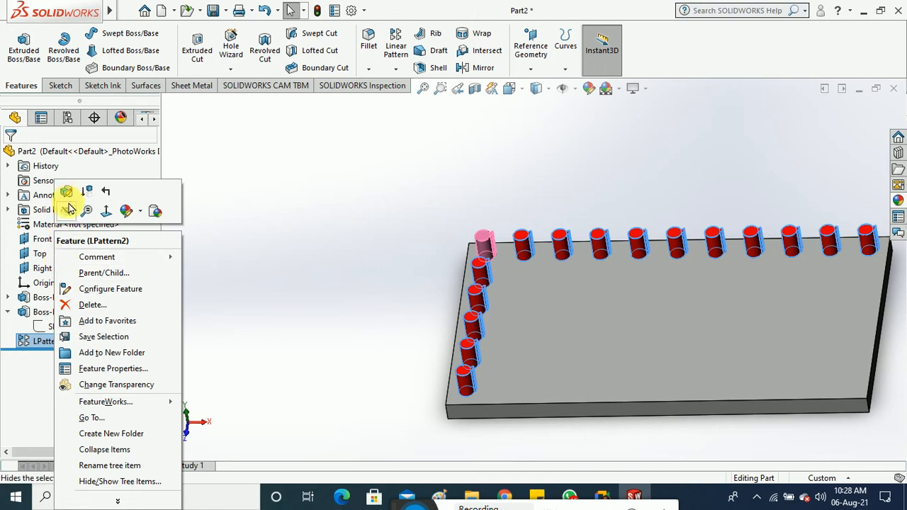
{"action": "left_click", "coordinate": [258, 246]}
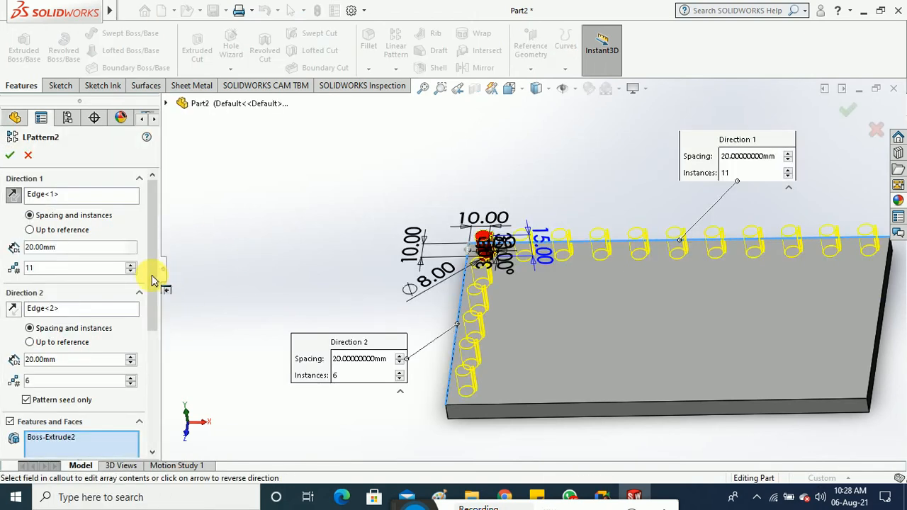
{"action": "scroll", "coordinate": [154, 282], "scroll_direction": "down", "scroll_amount": 1}
{"action": "left_click_drag", "start_coordinate": [155, 282], "coordinate": [156, 331]}
{"action": "left_click", "coordinate": [79, 253]}
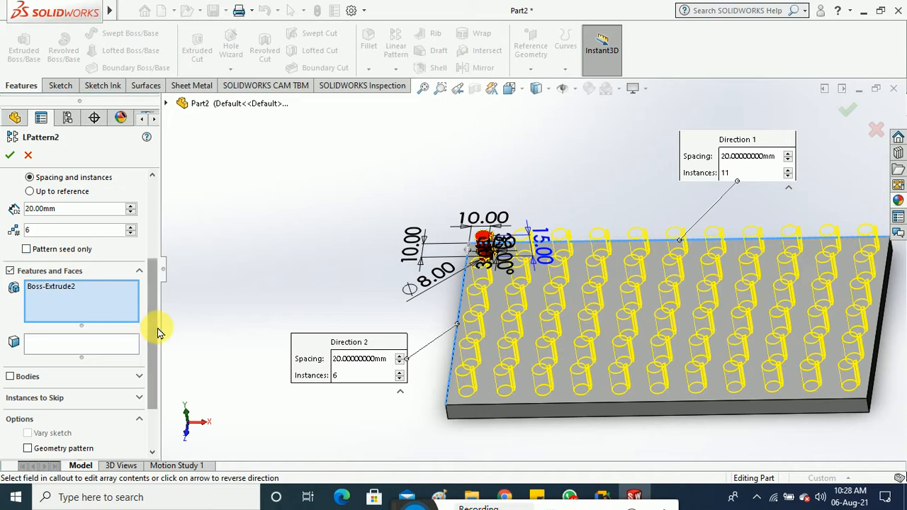
Step: Skip the pattern instances at columns 2, 4, 6, 8 and 10 in the fourth row of pins
{"action": "left_click_drag", "start_coordinate": [158, 319], "coordinate": [156, 362]}
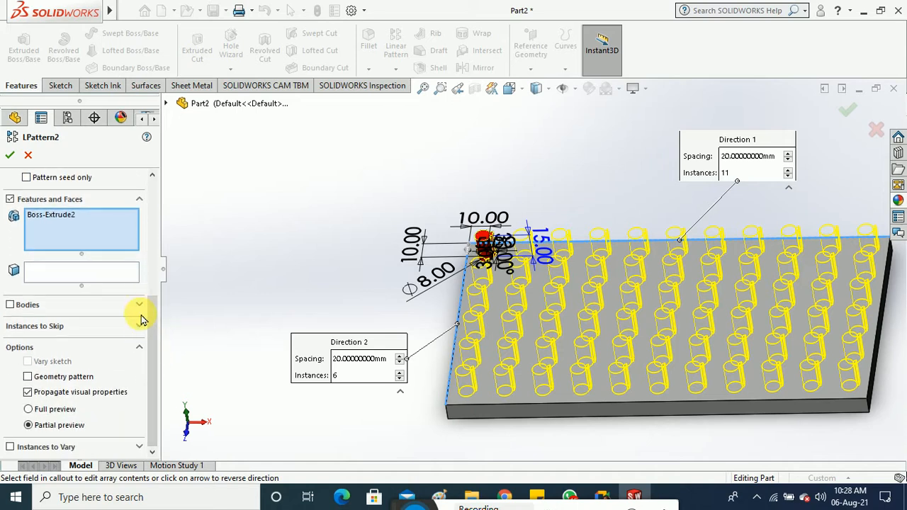
{"action": "left_click", "coordinate": [139, 326]}
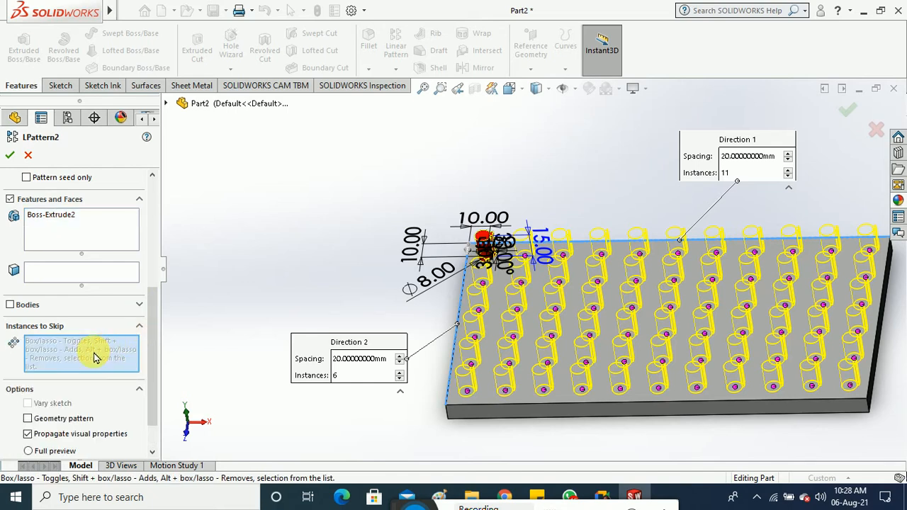
{"action": "scroll", "coordinate": [340, 352], "scroll_direction": "down", "scroll_amount": 2}
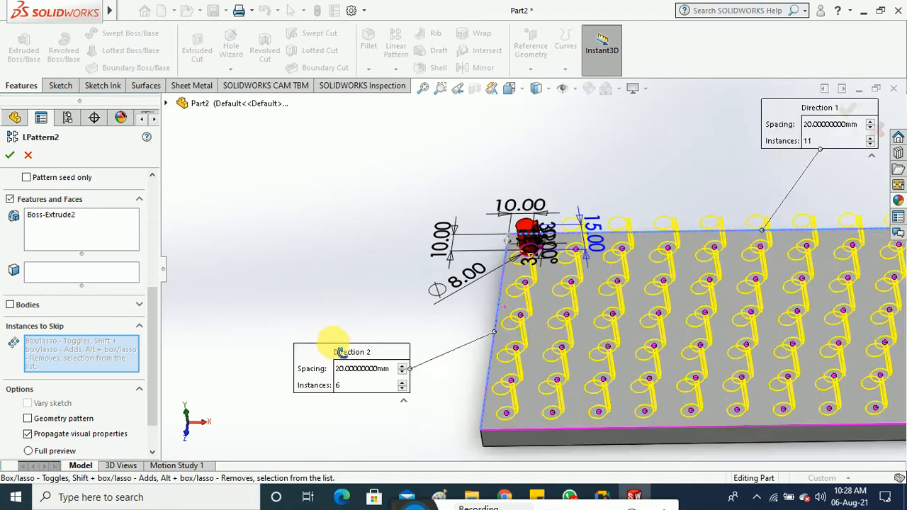
{"action": "middle_click_drag", "start_coordinate": [341, 352], "coordinate": [342, 355]}
{"action": "left_click", "coordinate": [568, 363]}
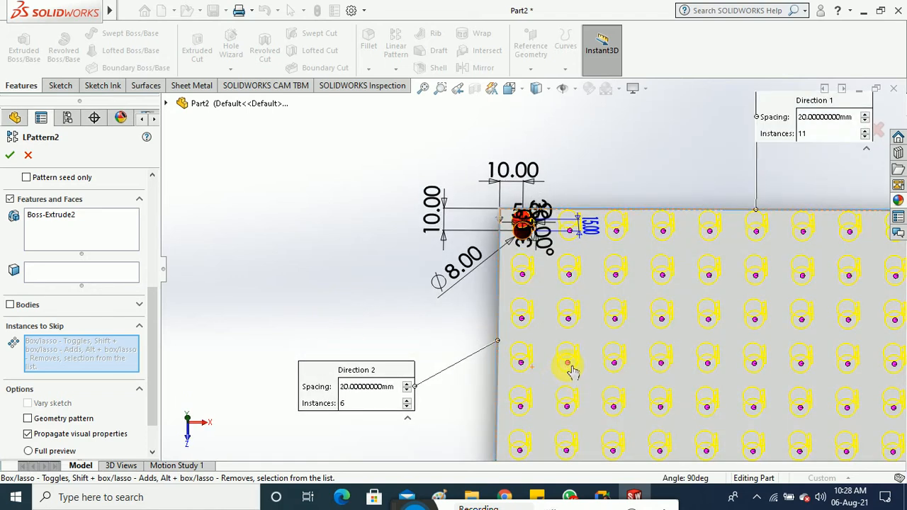
{"action": "left_click", "coordinate": [661, 363]}
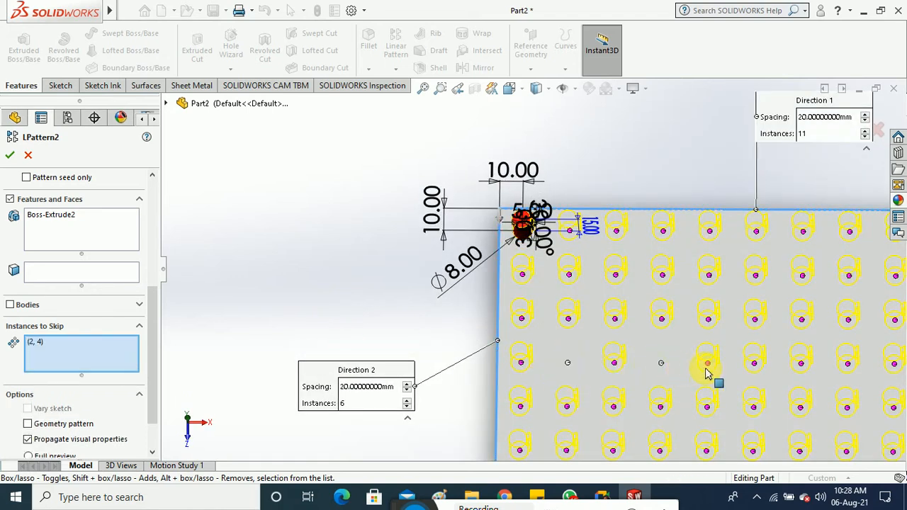
{"action": "scroll", "coordinate": [542, 342], "scroll_direction": "up", "scroll_amount": 4}
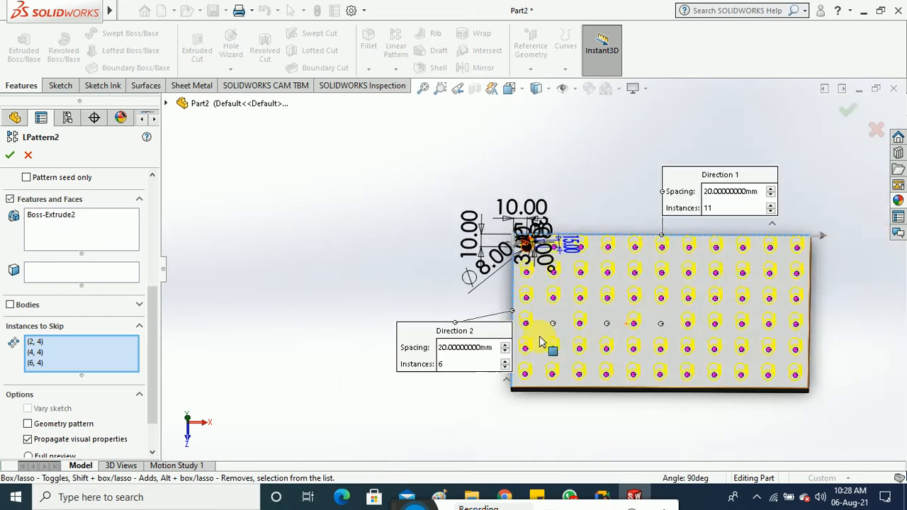
{"action": "left_click", "coordinate": [684, 316]}
{"action": "scroll", "coordinate": [684, 320], "scroll_direction": "down", "scroll_amount": 3}
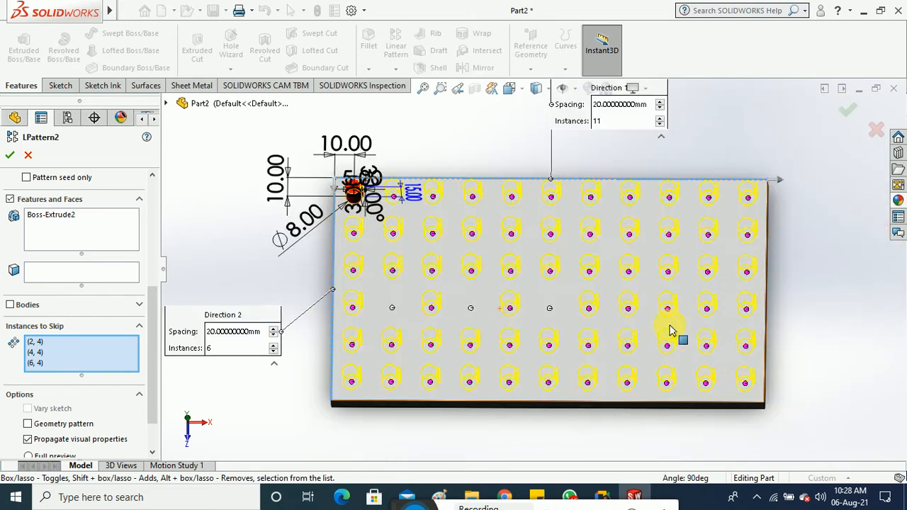
{"action": "left_click", "coordinate": [628, 308]}
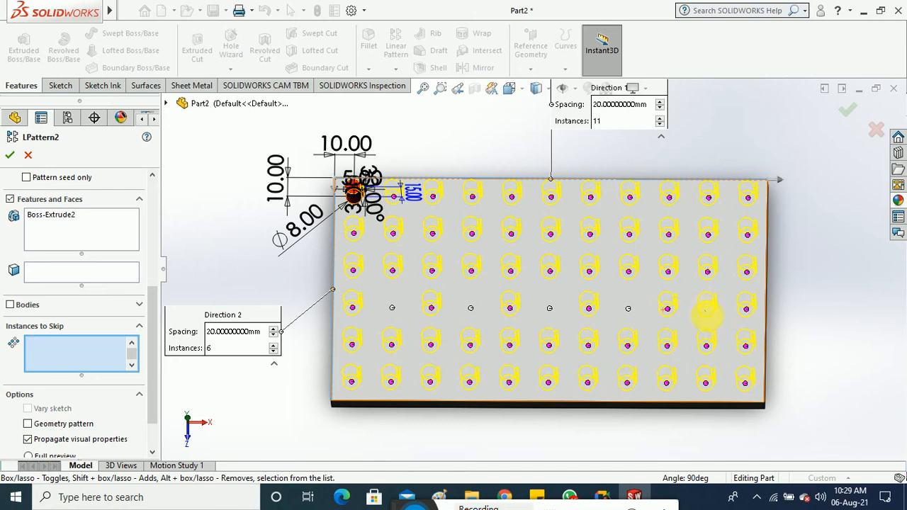
{"action": "left_click", "coordinate": [706, 315]}
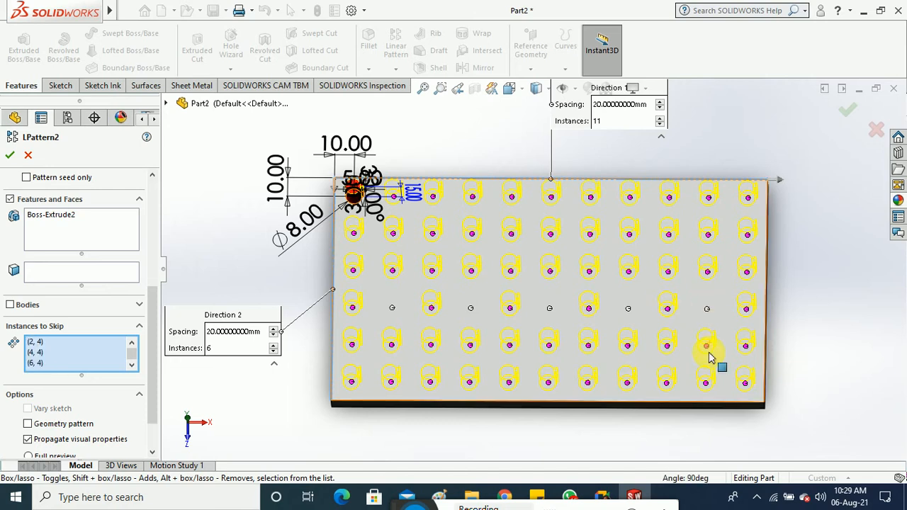
Step: Skip the pattern instances at columns 10, 8, 6, 4 and 2 in the second row of pins
{"action": "left_click", "coordinate": [713, 241]}
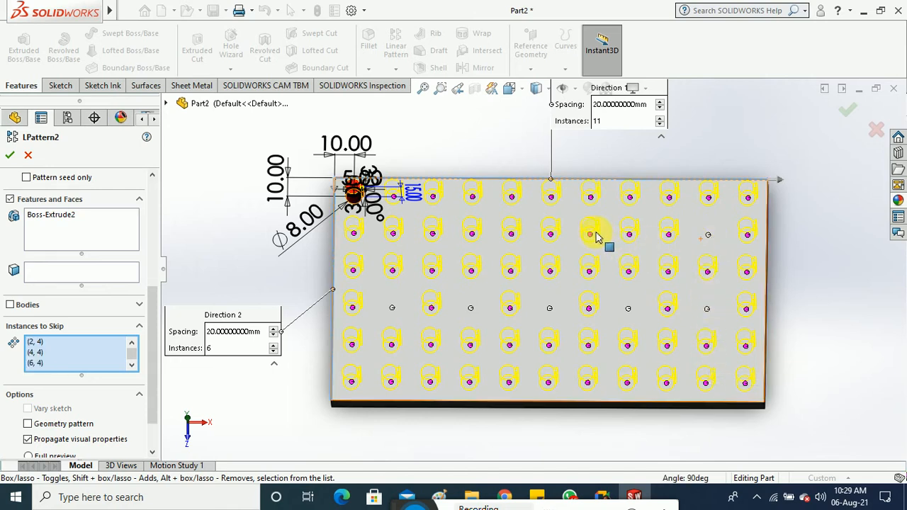
{"action": "left_click", "coordinate": [633, 241]}
{"action": "left_click", "coordinate": [555, 239]}
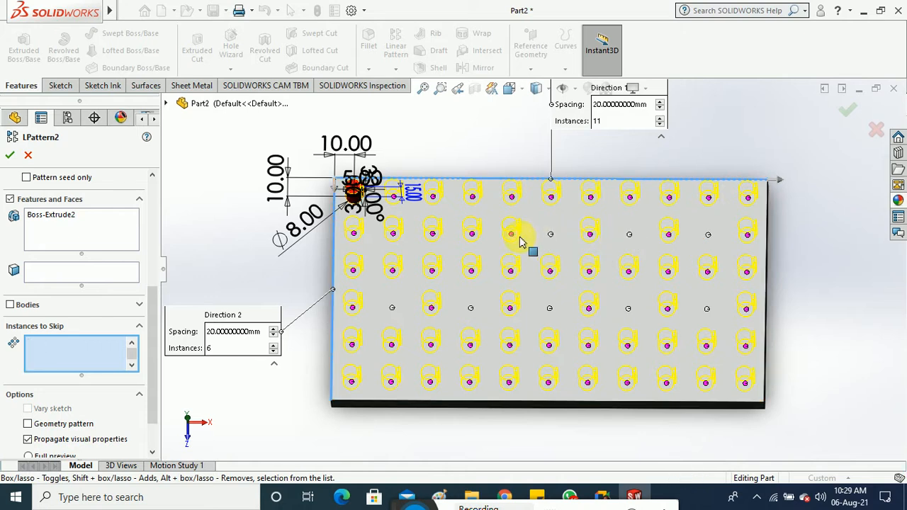
{"action": "left_click", "coordinate": [474, 239]}
{"action": "left_click", "coordinate": [397, 238]}
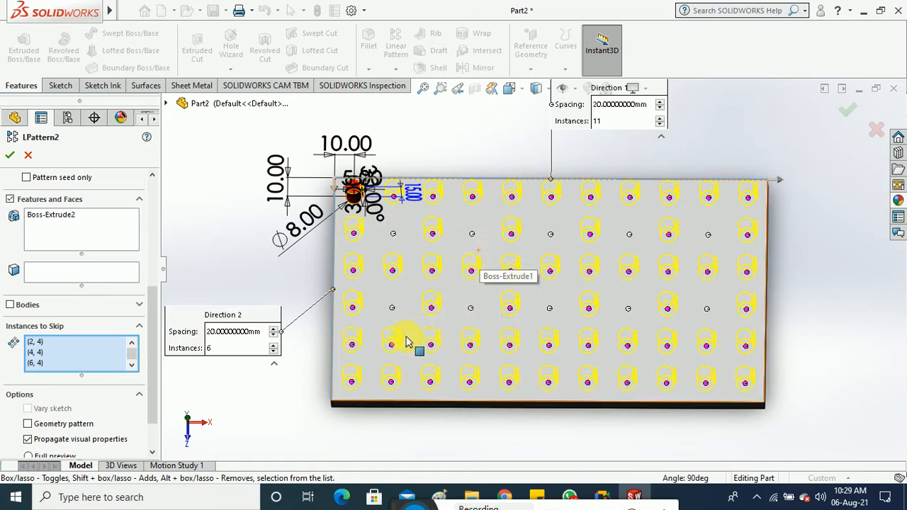
Step: Skip the instances at columns 2, 4, 6, 8 and 10 in the sixth row and accept the linear pattern
{"action": "left_click", "coordinate": [392, 388]}
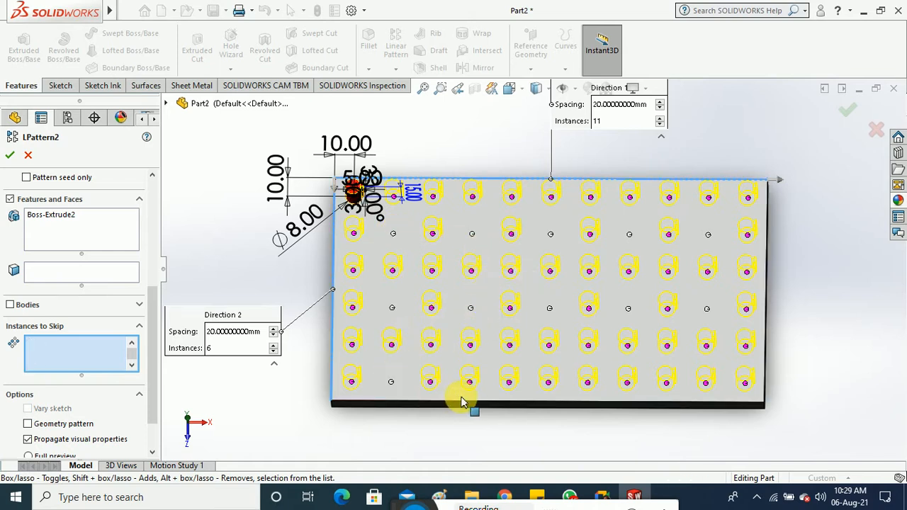
{"action": "left_click", "coordinate": [474, 388]}
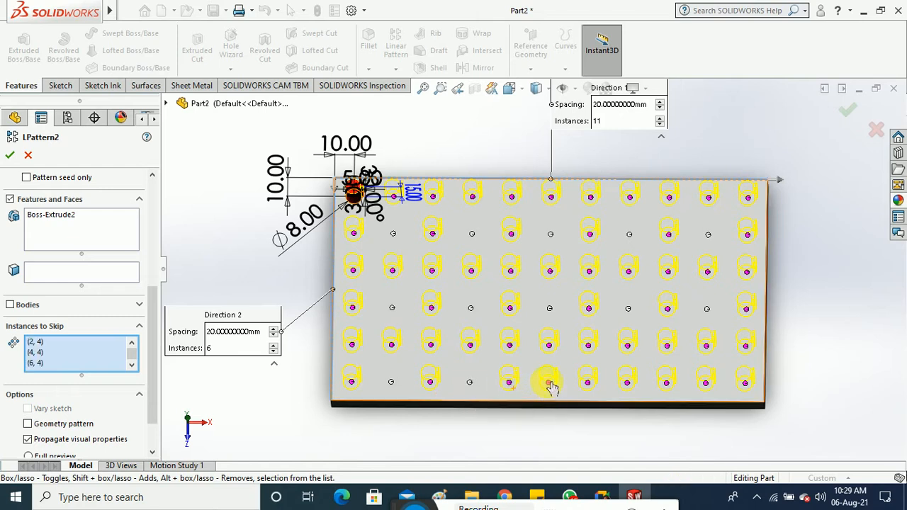
{"action": "left_click", "coordinate": [550, 389]}
{"action": "left_click", "coordinate": [629, 388]}
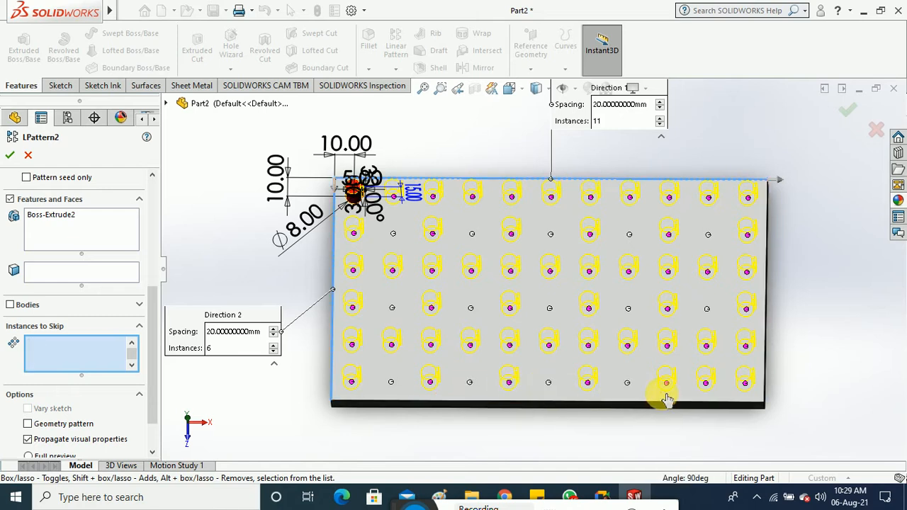
{"action": "left_click", "coordinate": [705, 388]}
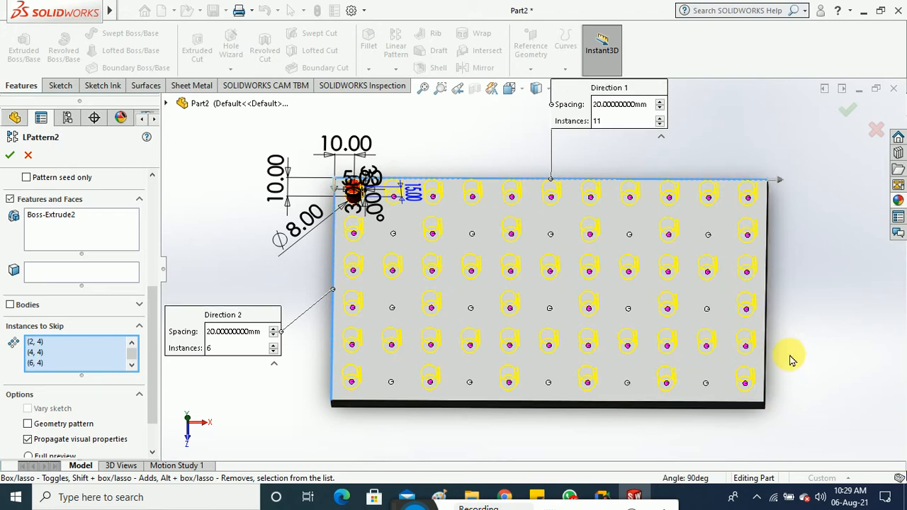
{"action": "left_click", "coordinate": [10, 155]}
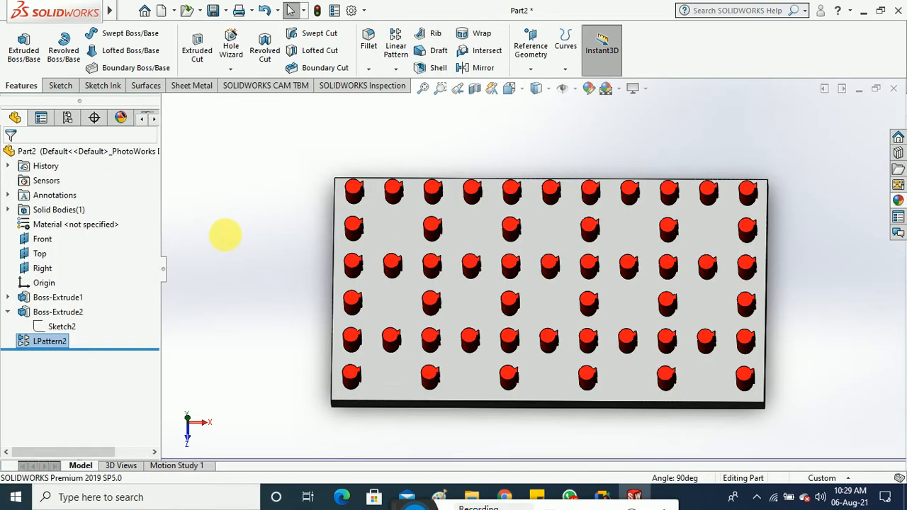
{"action": "left_click", "coordinate": [225, 236]}
{"action": "mouse_move", "coordinate": [235, 224]}
{"action": "middle_mouse_down"}
{"action": "mouse_move", "coordinate": [240, 275]}
{"action": "mouse_move", "coordinate": [241, 172]}
{"action": "mouse_move", "coordinate": [246, 270]}
{"action": "mouse_move", "coordinate": [239, 203]}
{"action": "mouse_move", "coordinate": [243, 222]}
{"action": "middle_mouse_up"}
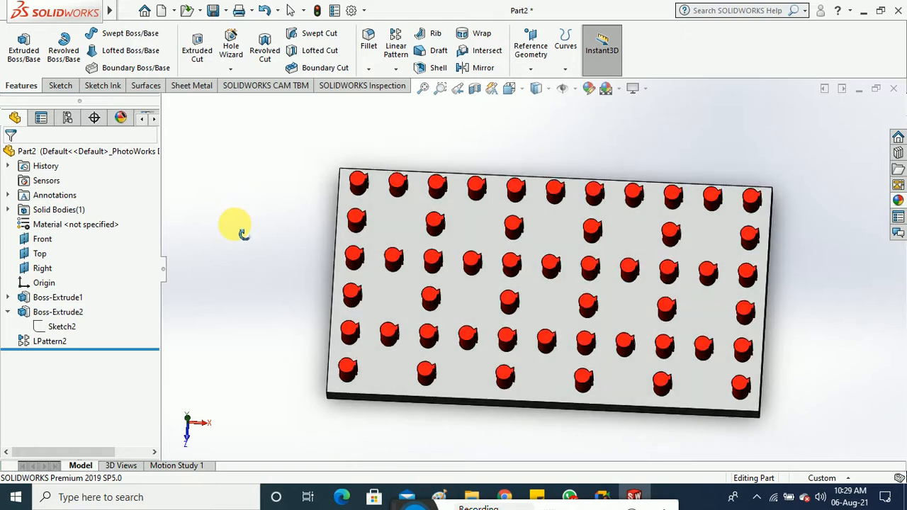
Step: Reopen the linear pattern, try 8 instances in Direction 1, restore 11 and close the edit
{"action": "right_click", "coordinate": [41, 343]}
{"action": "left_click", "coordinate": [51, 192]}
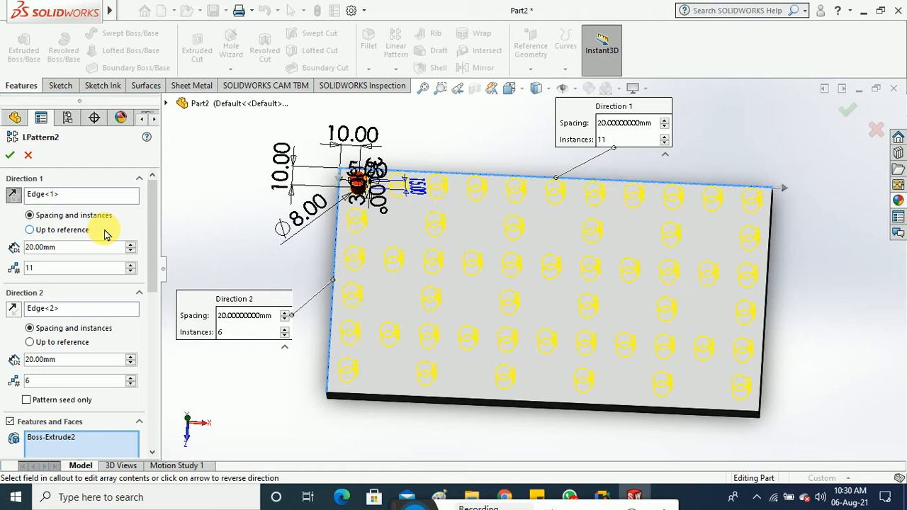
{"action": "left_click_drag", "start_coordinate": [54, 269], "coordinate": [12, 274]}
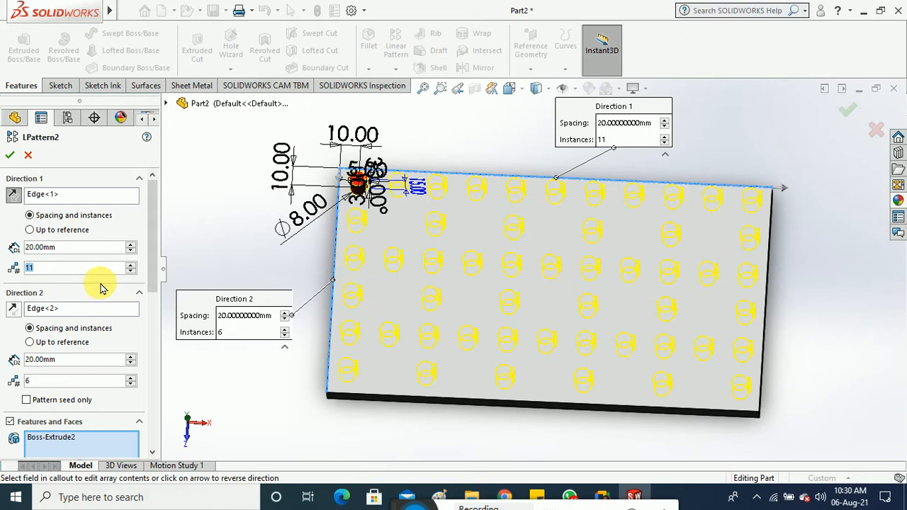
{"action": "left_click", "coordinate": [131, 272]}
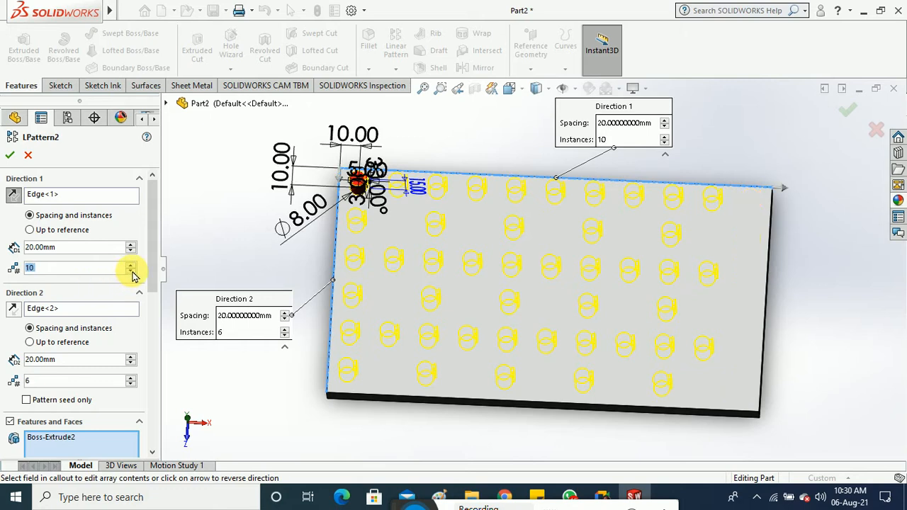
{"action": "left_click", "coordinate": [133, 272]}
{"action": "left_click", "coordinate": [133, 272]}
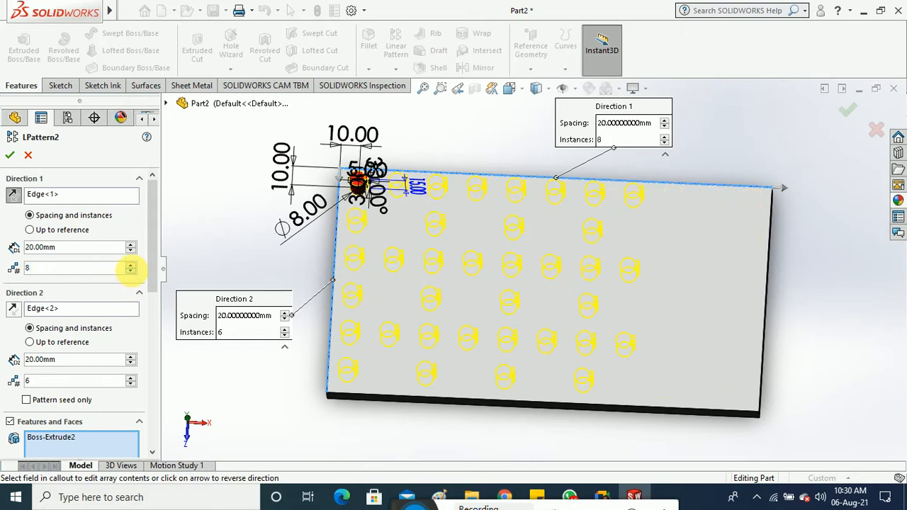
{"action": "left_click", "coordinate": [132, 265]}
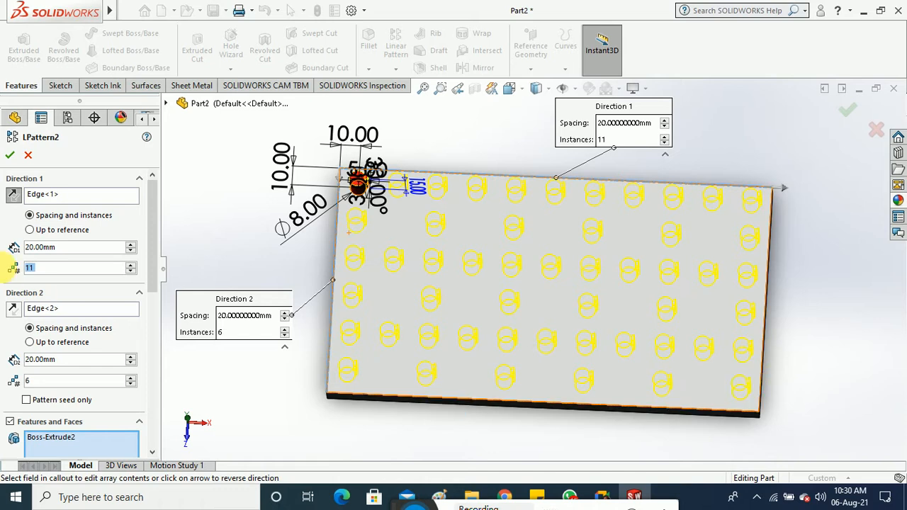
{"action": "mouse_move", "coordinate": [152, 233]}
{"action": "left_mouse_down"}
{"action": "mouse_move", "coordinate": [158, 366]}
{"action": "mouse_move", "coordinate": [163, 228]}
{"action": "left_mouse_up"}
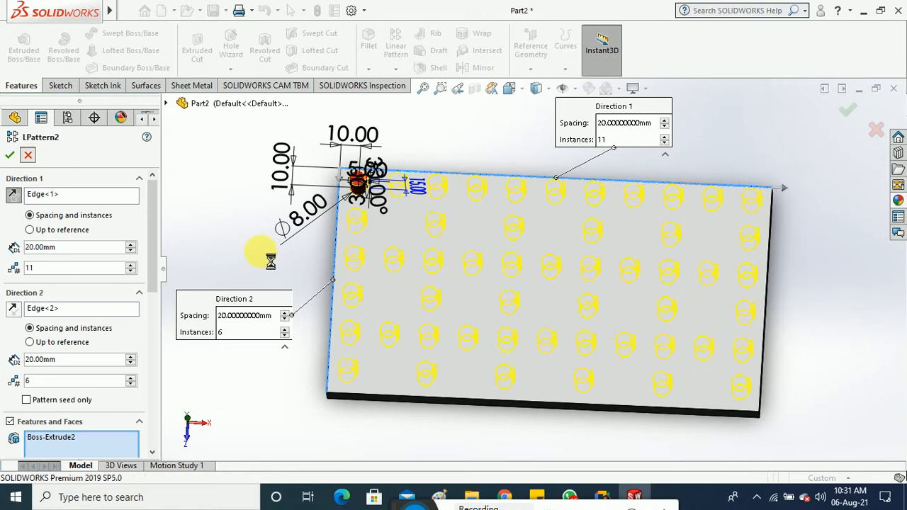
{"action": "key", "text": "Return"}
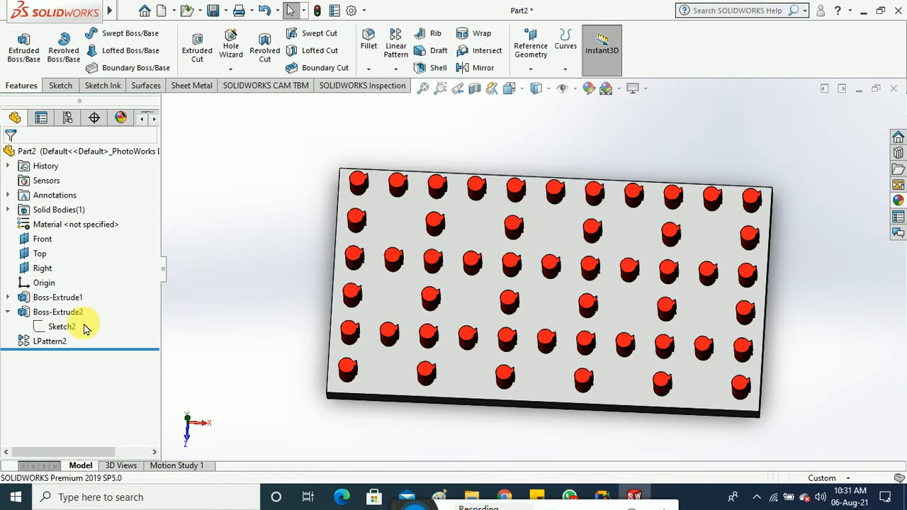
Step: Delete the linear pattern of pins, leaving only the original pin on the plate
{"action": "right_click", "coordinate": [51, 346]}
{"action": "left_click", "coordinate": [85, 305]}
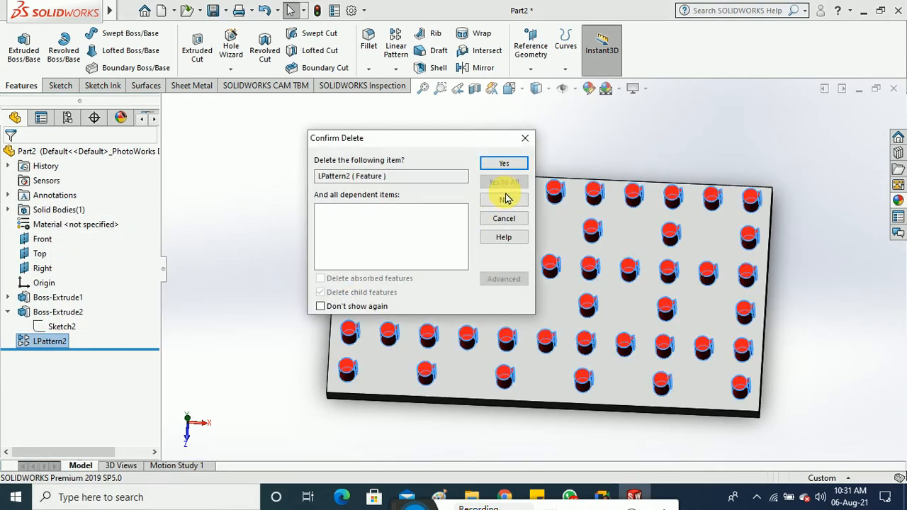
{"action": "left_click", "coordinate": [501, 164]}
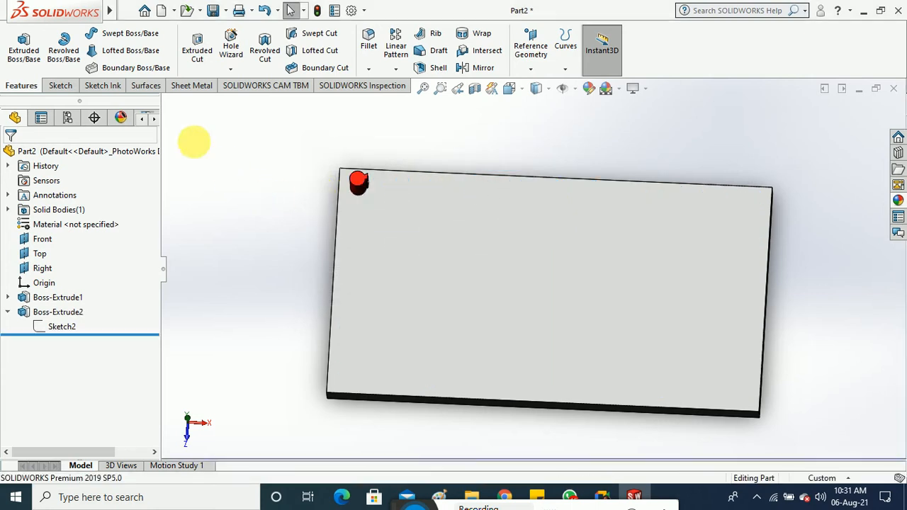
Step: Sketch a diagonal line on the plate's top face from the pin's centre to the opposite corner and exit the sketch
{"action": "left_click", "coordinate": [63, 86]}
{"action": "left_click", "coordinate": [17, 46]}
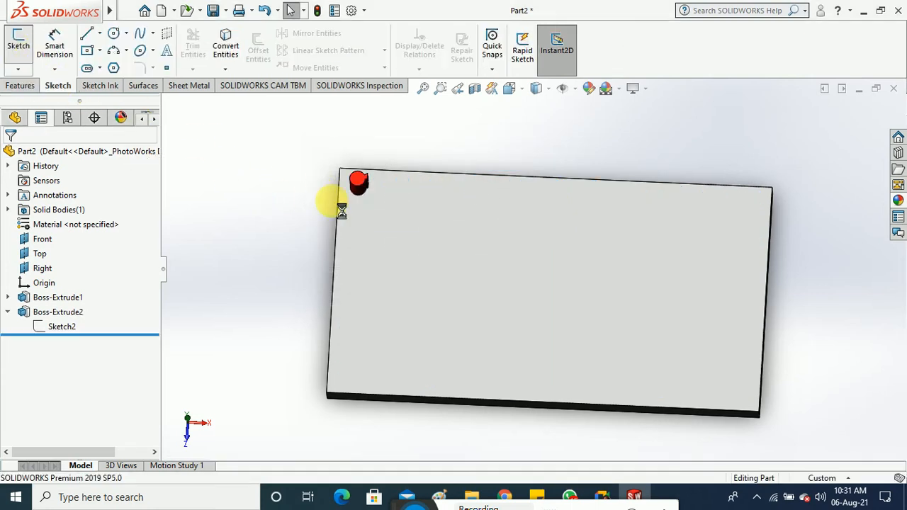
{"action": "left_click", "coordinate": [453, 282]}
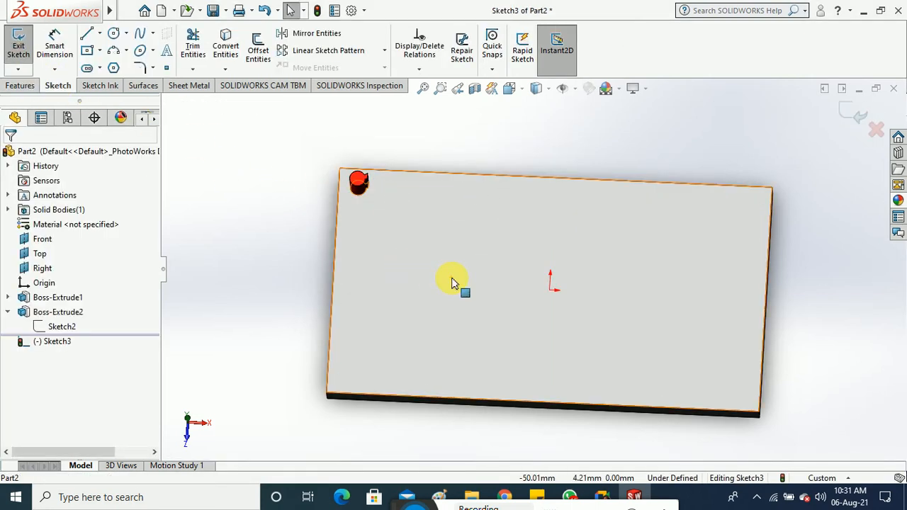
{"action": "left_click", "coordinate": [521, 90]}
{"action": "left_click", "coordinate": [585, 163]}
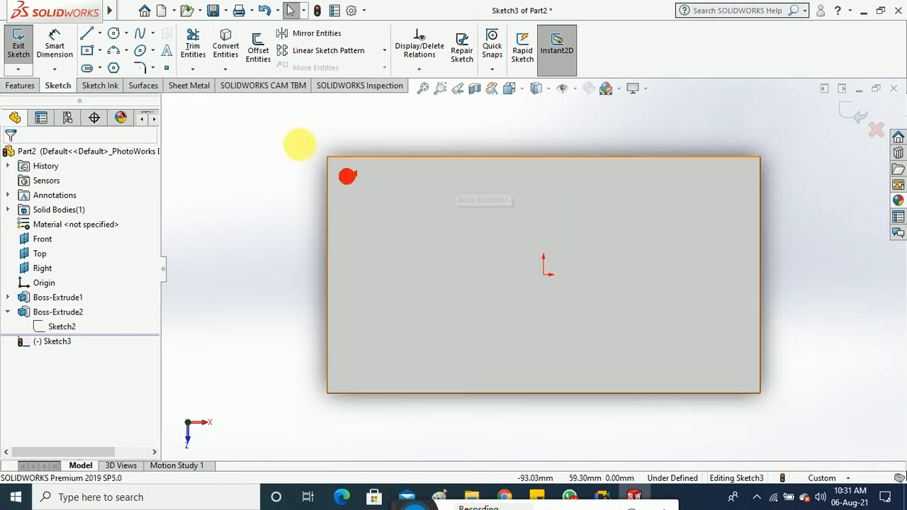
{"action": "left_click", "coordinate": [88, 34]}
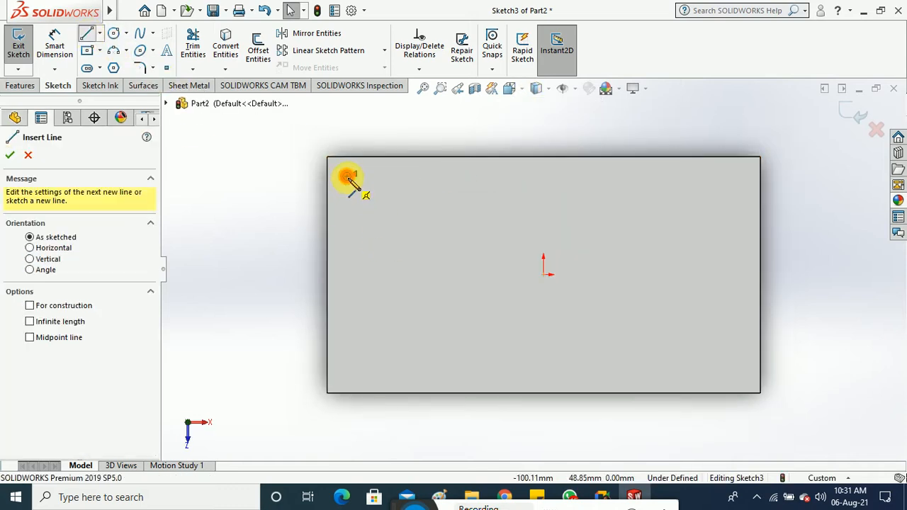
{"action": "left_click", "coordinate": [347, 176]}
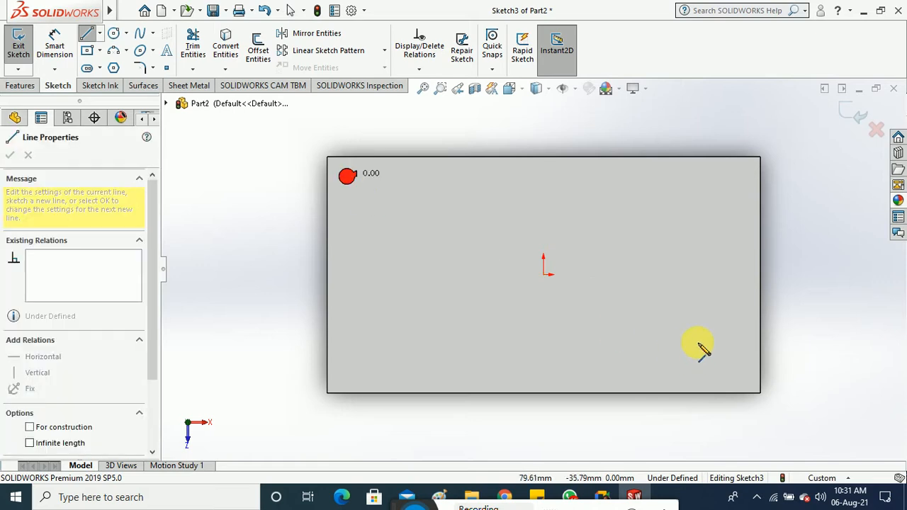
{"action": "left_click", "coordinate": [760, 392]}
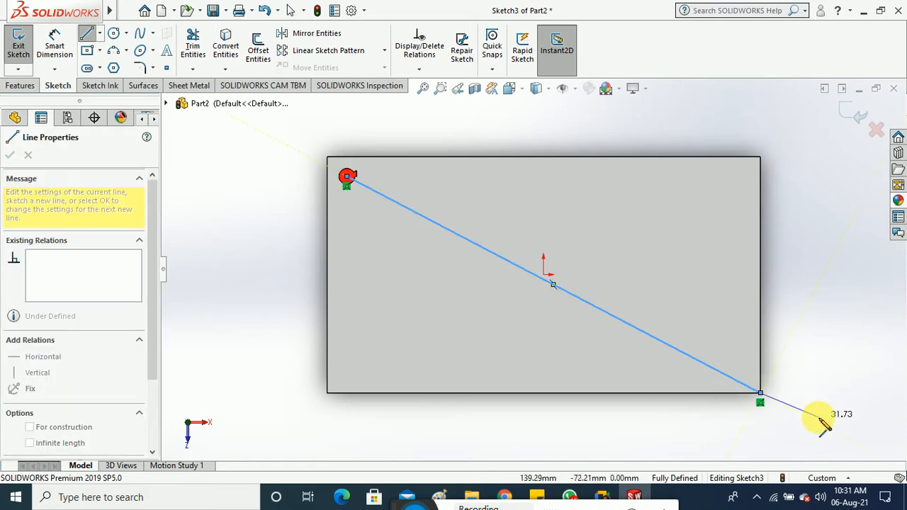
{"action": "key", "text": "Escape"}
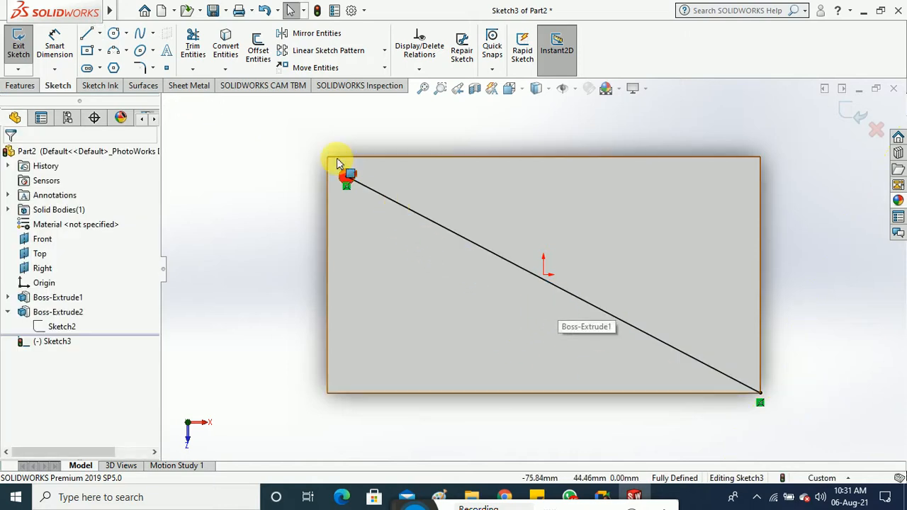
{"action": "left_click", "coordinate": [18, 44]}
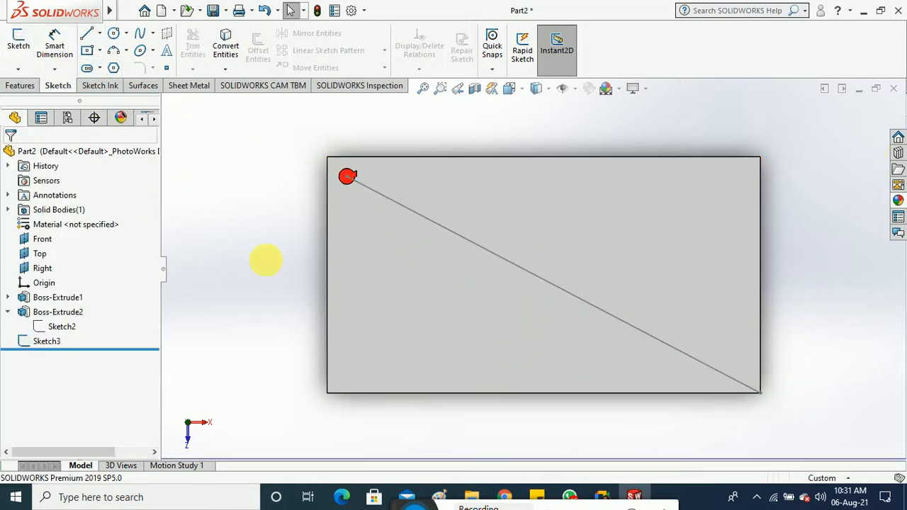
Step: Start a linear pattern and set the sketched diagonal line as the Direction 1 reference
{"action": "left_click", "coordinate": [20, 85]}
{"action": "left_click", "coordinate": [395, 68]}
{"action": "left_click", "coordinate": [425, 85]}
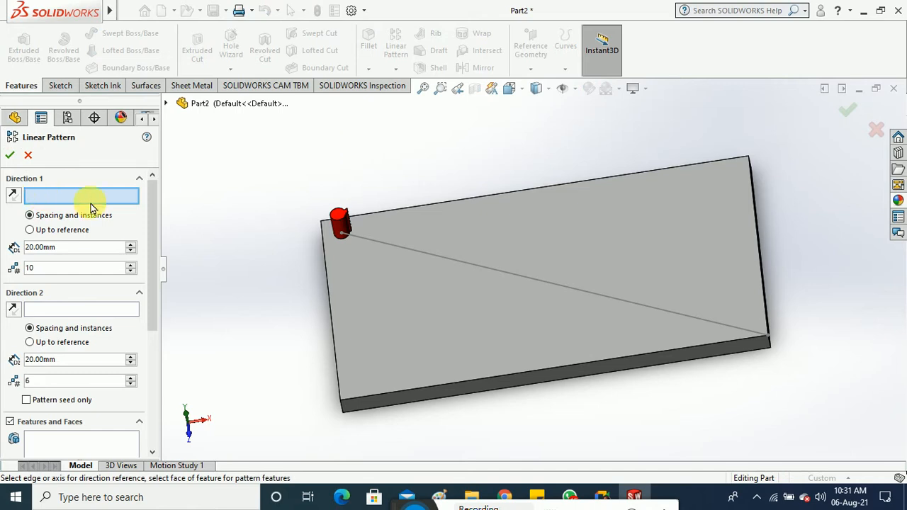
{"action": "left_click", "coordinate": [338, 227]}
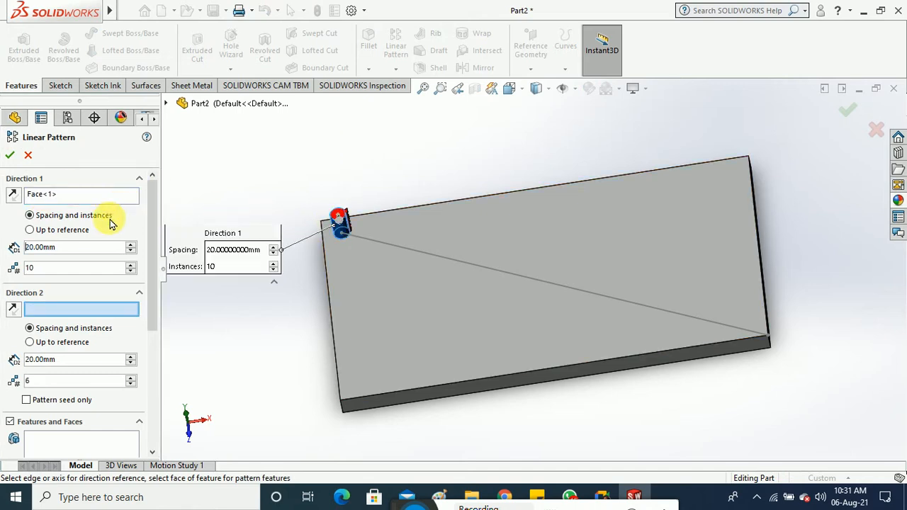
{"action": "right_click", "coordinate": [62, 193]}
{"action": "left_click", "coordinate": [72, 201]}
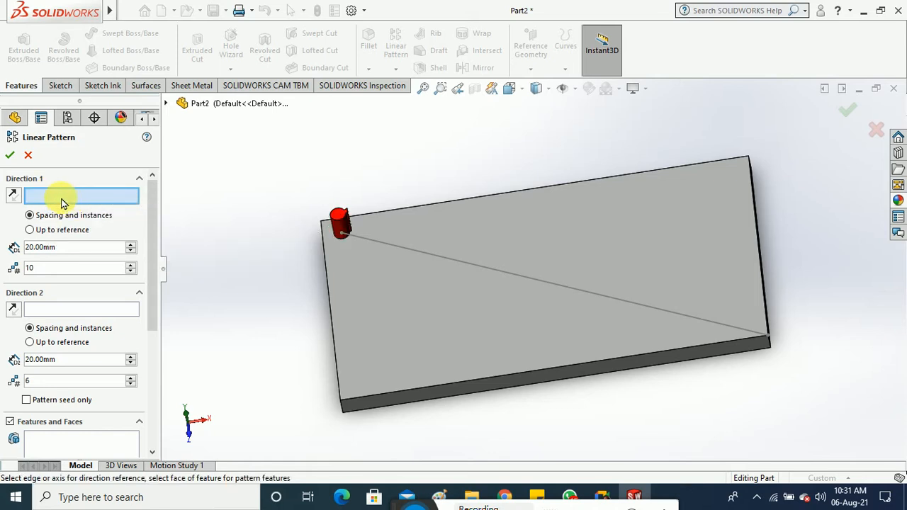
{"action": "left_click", "coordinate": [434, 254]}
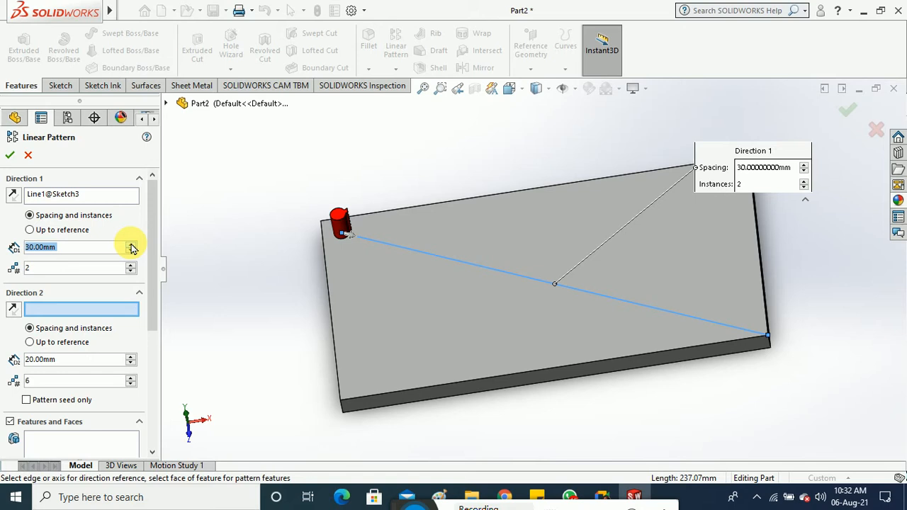
Step: Pattern the red pin as 2 instances with 220 mm spacing along the diagonal and accept the pattern
{"action": "left_click", "coordinate": [131, 244]}
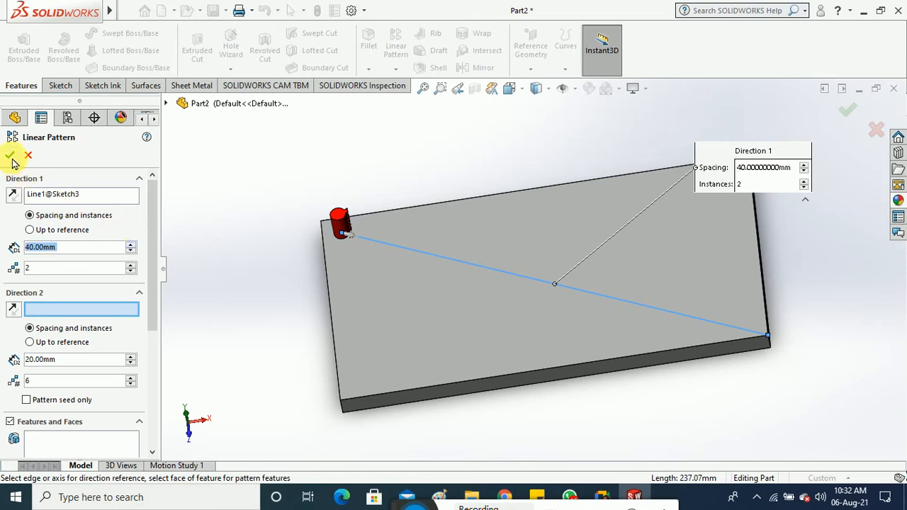
{"action": "left_click", "coordinate": [91, 440]}
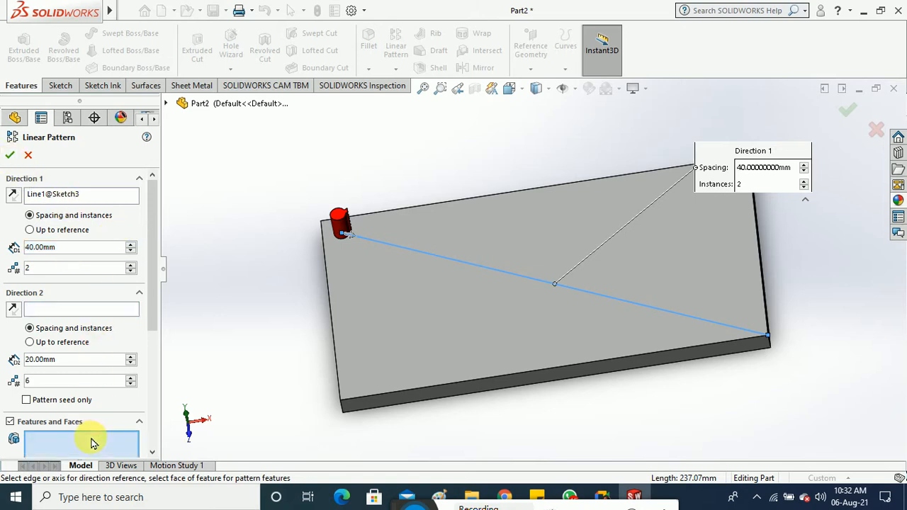
{"action": "left_click", "coordinate": [343, 221]}
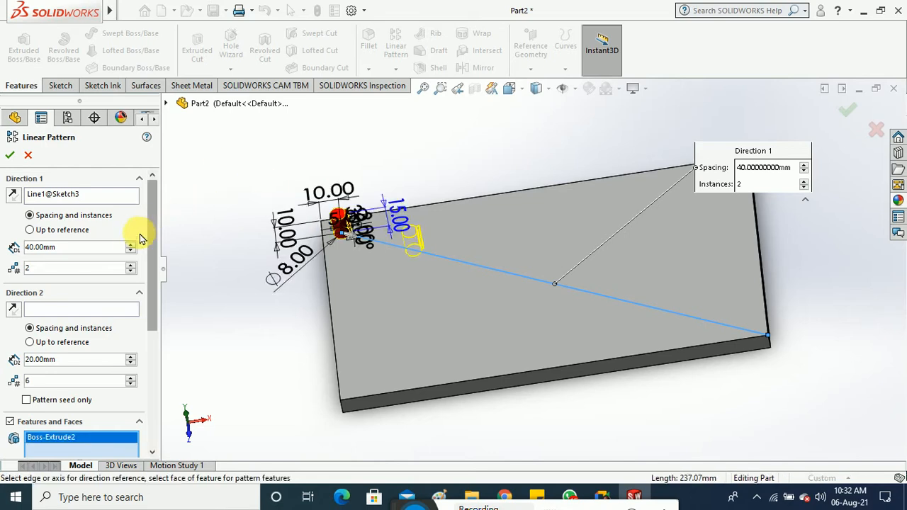
{"action": "left_click_drag", "start_coordinate": [131, 244], "coordinate": [131, 246]}
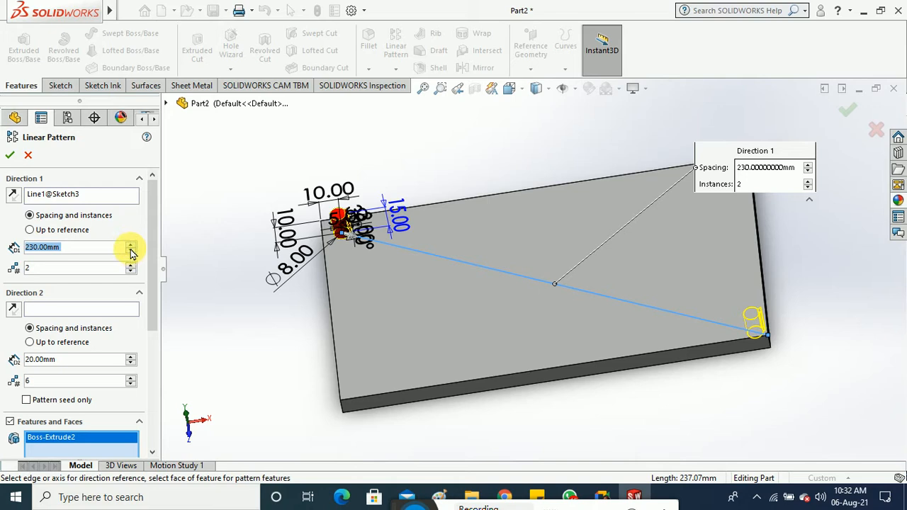
{"action": "left_click", "coordinate": [131, 251]}
{"action": "left_click", "coordinate": [9, 155]}
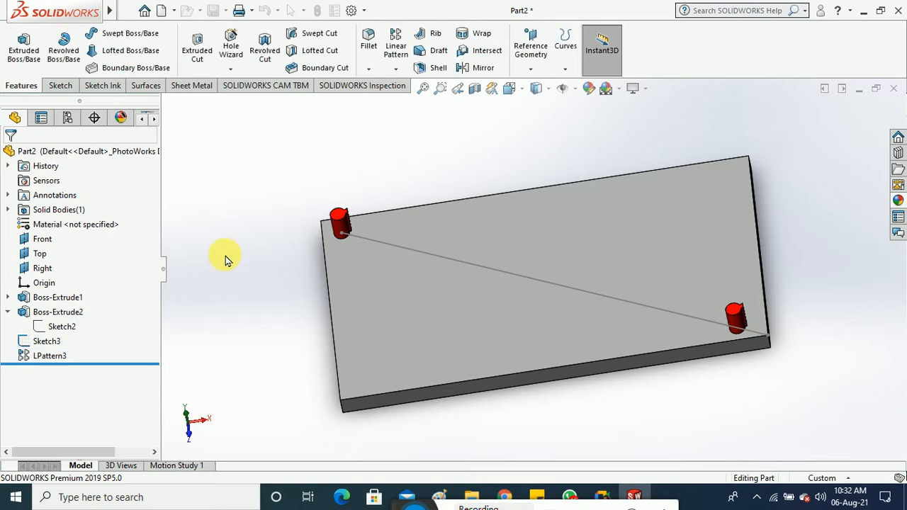
Step: Delete the diagonal line sketch together with the linear pattern that depends on it
{"action": "mouse_move", "coordinate": [263, 245]}
{"action": "middle_mouse_down"}
{"action": "mouse_move", "coordinate": [260, 318]}
{"action": "mouse_move", "coordinate": [268, 328]}
{"action": "mouse_move", "coordinate": [260, 257]}
{"action": "mouse_move", "coordinate": [233, 283]}
{"action": "middle_mouse_up"}
{"action": "left_click", "coordinate": [57, 341]}
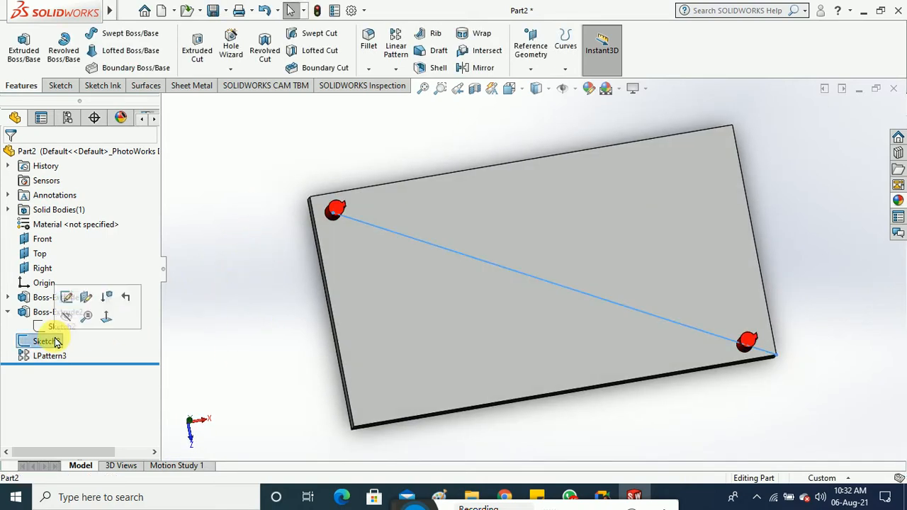
{"action": "right_click", "coordinate": [57, 341]}
{"action": "left_click", "coordinate": [67, 319]}
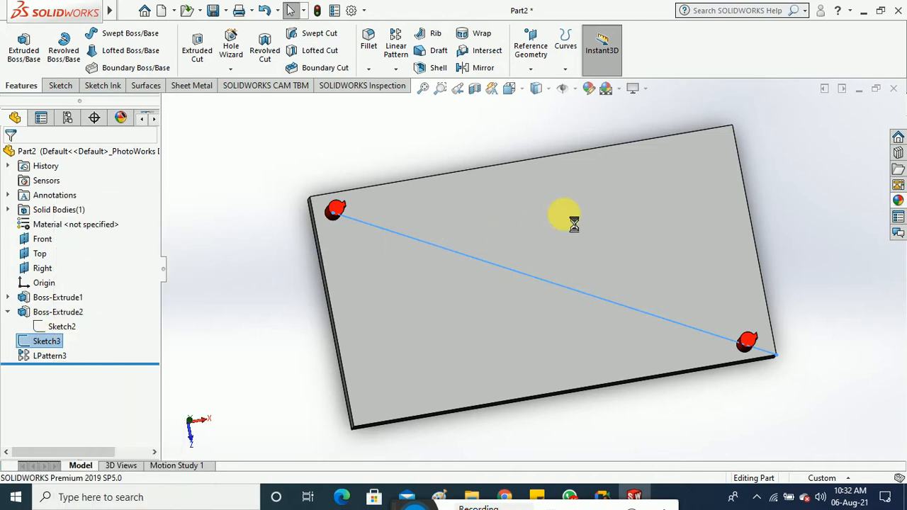
{"action": "left_click", "coordinate": [505, 166]}
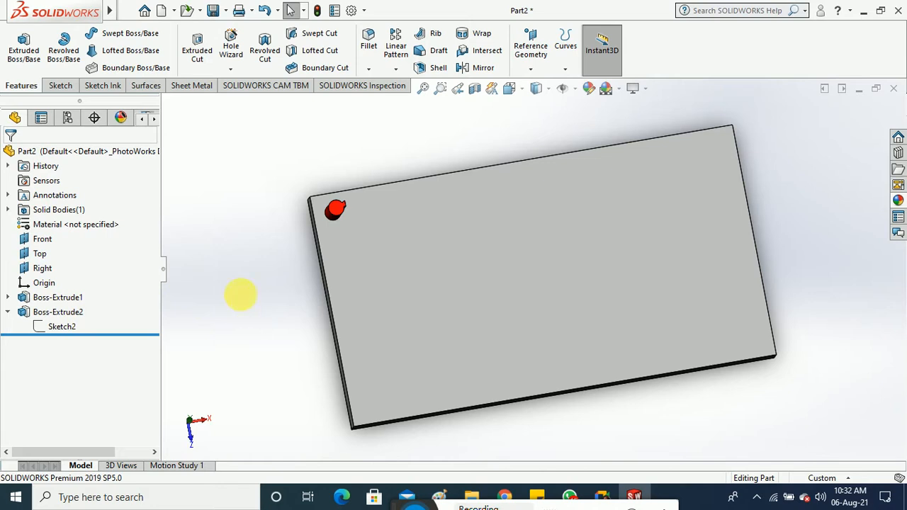
Step: Start a linear pattern of the pin along the plate's long edge beside it, with 10 instances in Direction 1
{"action": "middle_click_drag", "start_coordinate": [241, 295], "coordinate": [229, 227]}
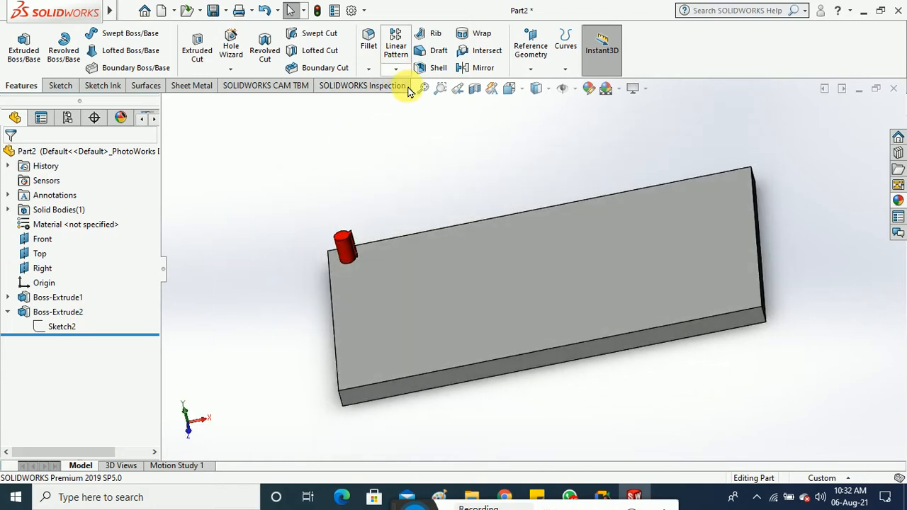
{"action": "left_click", "coordinate": [395, 68]}
{"action": "left_click", "coordinate": [407, 85]}
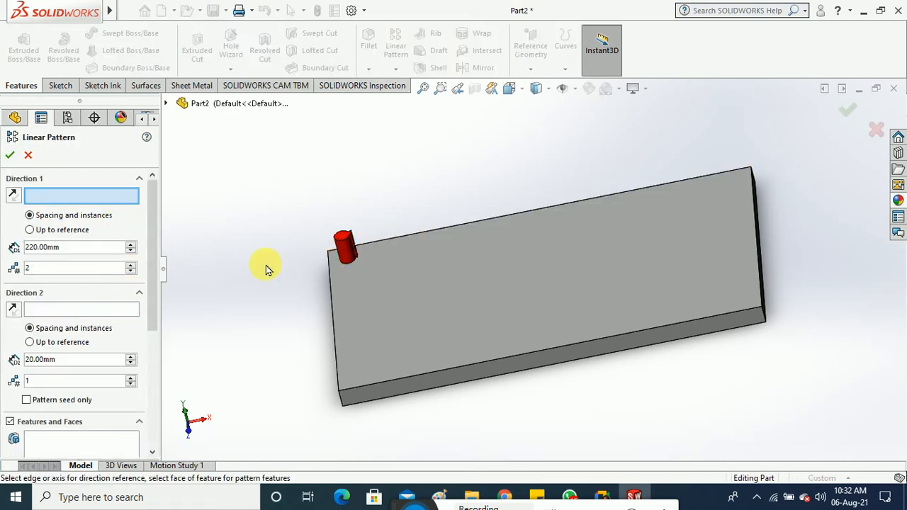
{"action": "left_click", "coordinate": [409, 239]}
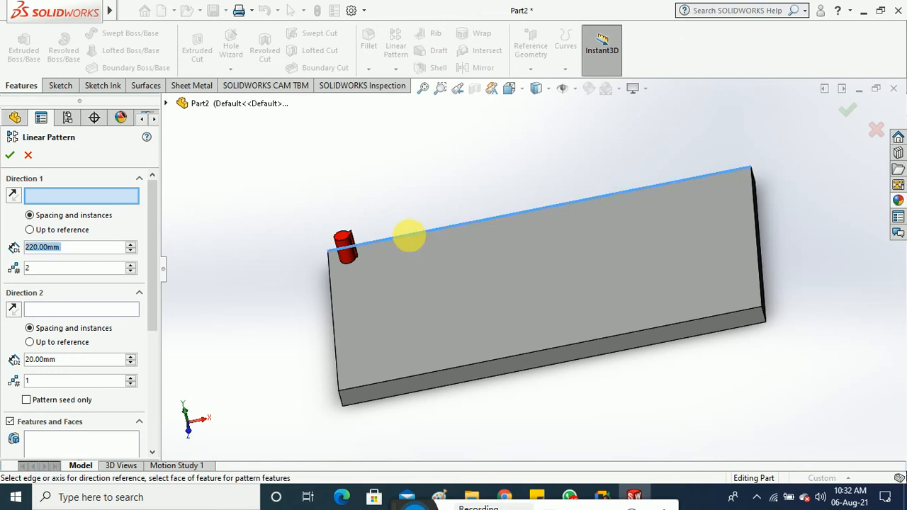
{"action": "left_click_drag", "start_coordinate": [152, 263], "coordinate": [132, 257]}
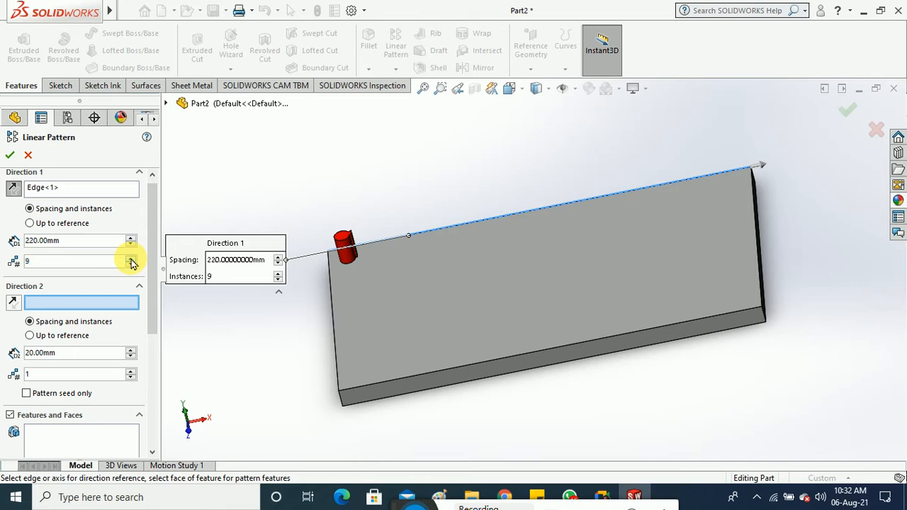
{"action": "left_click", "coordinate": [130, 259]}
{"action": "left_click_drag", "start_coordinate": [151, 273], "coordinate": [148, 331]}
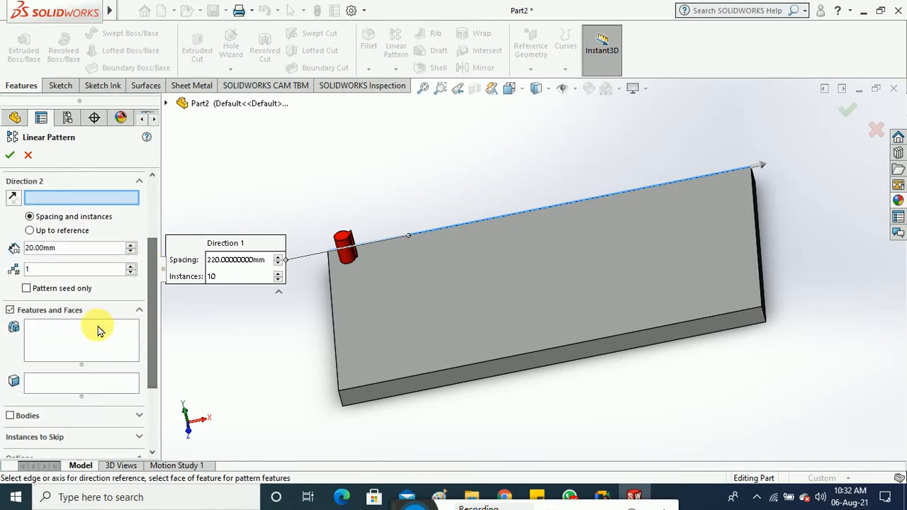
{"action": "left_click", "coordinate": [106, 333]}
{"action": "left_click", "coordinate": [347, 258]}
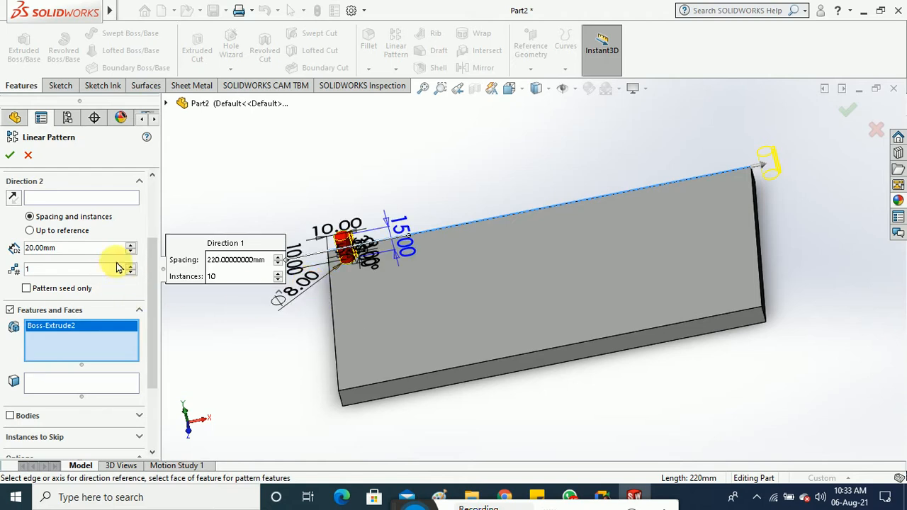
Step: Reduce the Direction 1 spacing of the pin pattern to 20 mm
{"action": "scroll", "coordinate": [150, 257], "scroll_direction": "up", "scroll_amount": 3}
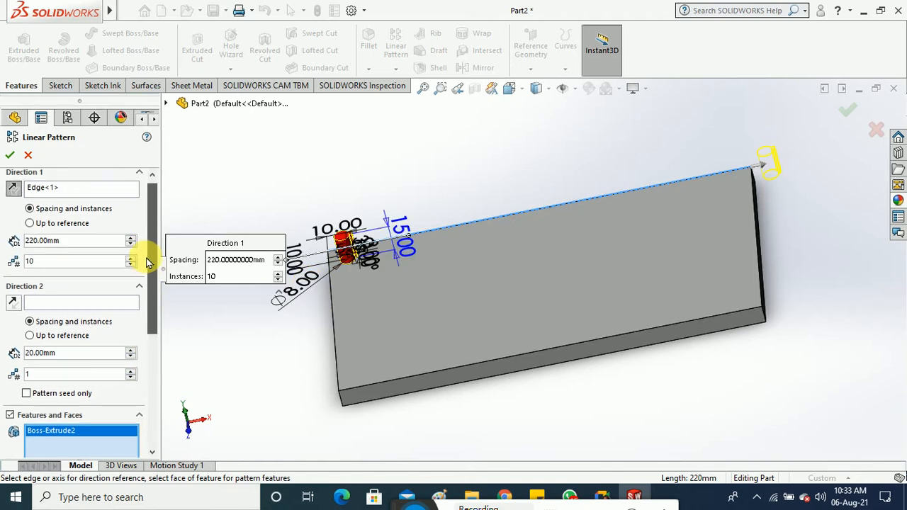
{"action": "left_click", "coordinate": [131, 253]}
{"action": "left_click", "coordinate": [131, 252]}
{"action": "left_click", "coordinate": [131, 252]}
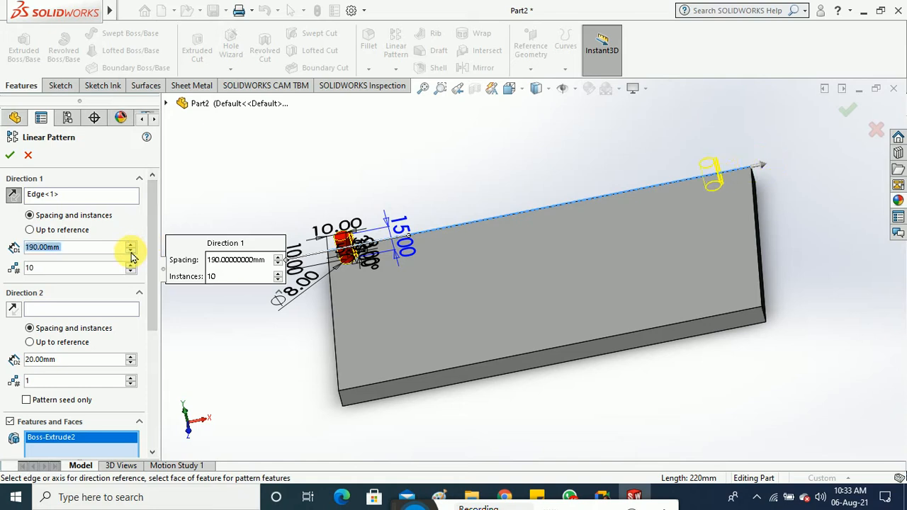
{"action": "left_click", "coordinate": [131, 252]}
{"action": "left_click", "coordinate": [131, 252]}
{"action": "left_click", "coordinate": [131, 252]}
{"action": "left_click", "coordinate": [131, 252]}
{"action": "left_click", "coordinate": [131, 253]}
{"action": "left_click", "coordinate": [132, 252]}
{"action": "left_click", "coordinate": [131, 252]}
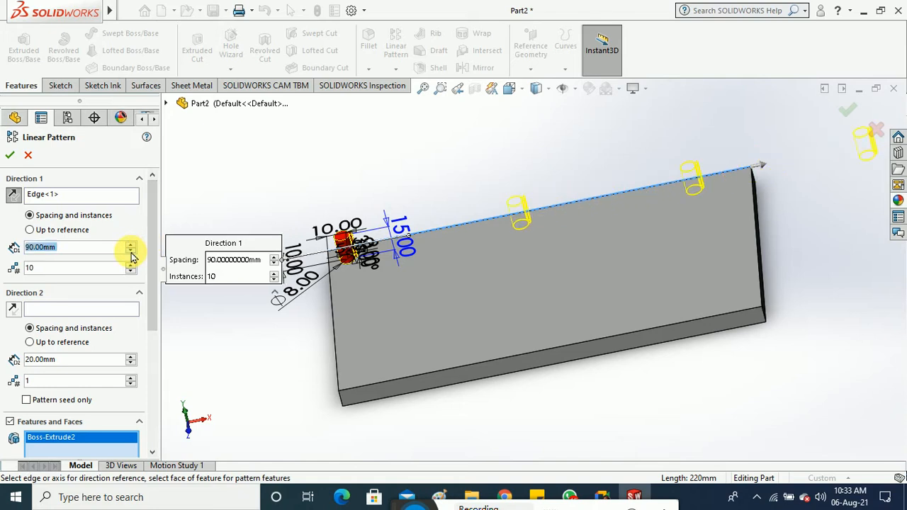
{"action": "left_click", "coordinate": [131, 253]}
{"action": "left_click", "coordinate": [131, 253]}
{"action": "left_click", "coordinate": [131, 252]}
{"action": "left_click", "coordinate": [131, 252]}
{"action": "left_click", "coordinate": [131, 252]}
{"action": "left_click", "coordinate": [131, 252]}
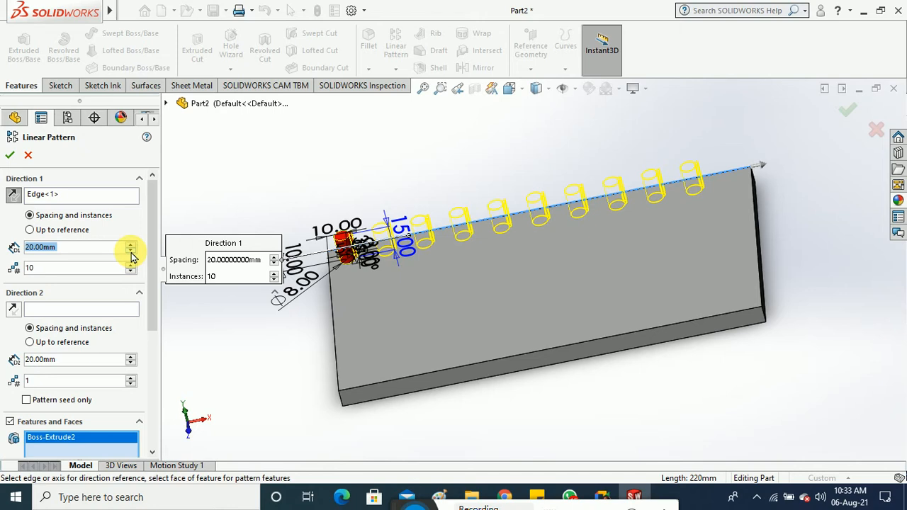
Step: Set Direction 2 along the plate's short edge beside the pin, reversed to run across the plate, with 6 instances
{"action": "left_click", "coordinate": [99, 309]}
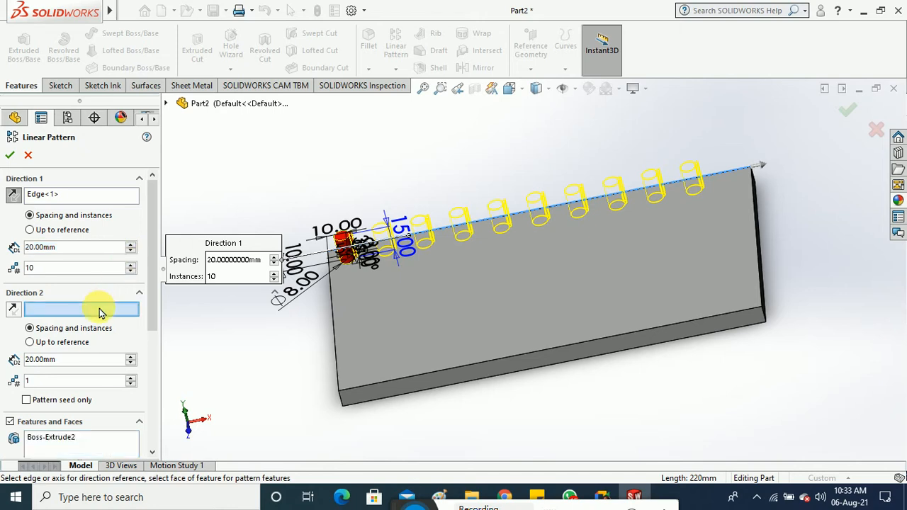
{"action": "left_click", "coordinate": [335, 336]}
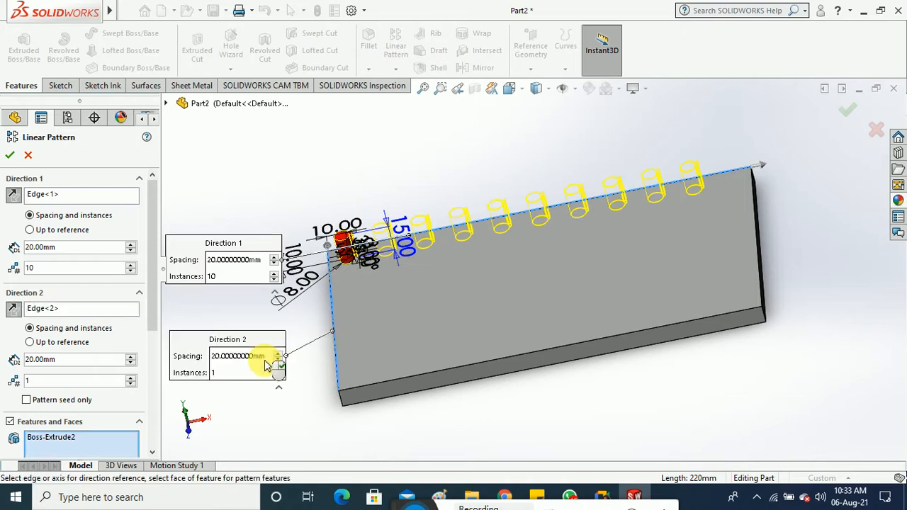
{"action": "middle_click_drag", "start_coordinate": [311, 179], "coordinate": [319, 230]}
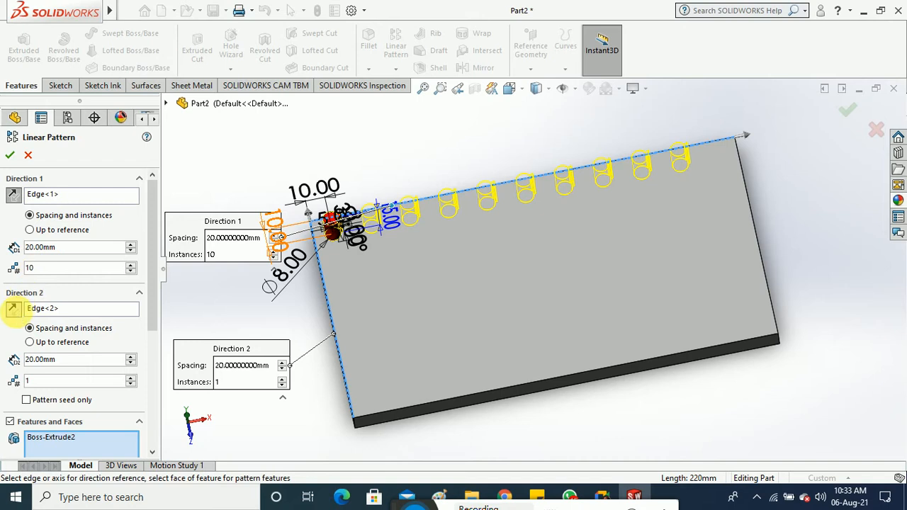
{"action": "left_click", "coordinate": [132, 379]}
{"action": "left_click", "coordinate": [132, 379]}
{"action": "left_click", "coordinate": [133, 378]}
{"action": "left_click", "coordinate": [133, 378]}
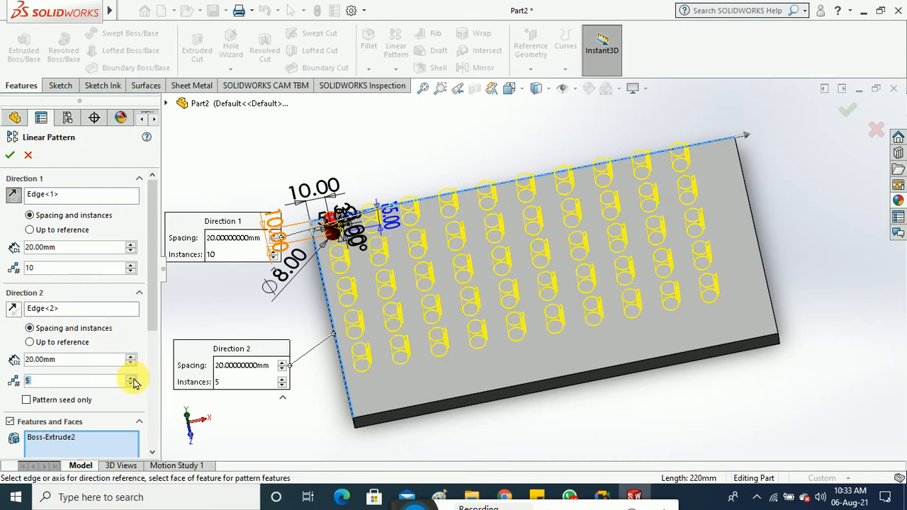
{"action": "left_click", "coordinate": [133, 378]}
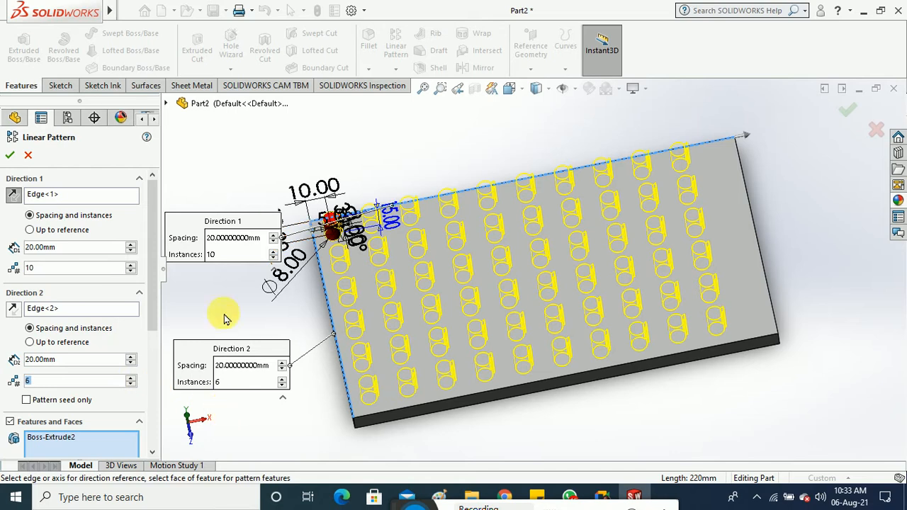
Step: Look through the remaining linear pattern options and cancel the pattern
{"action": "left_click_drag", "start_coordinate": [152, 283], "coordinate": [154, 371]}
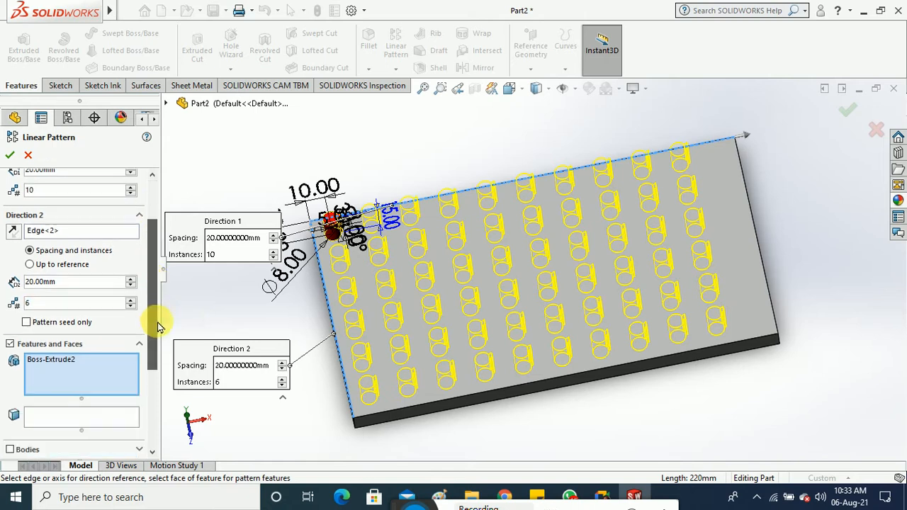
{"action": "left_click_drag", "start_coordinate": [152, 314], "coordinate": [152, 389]}
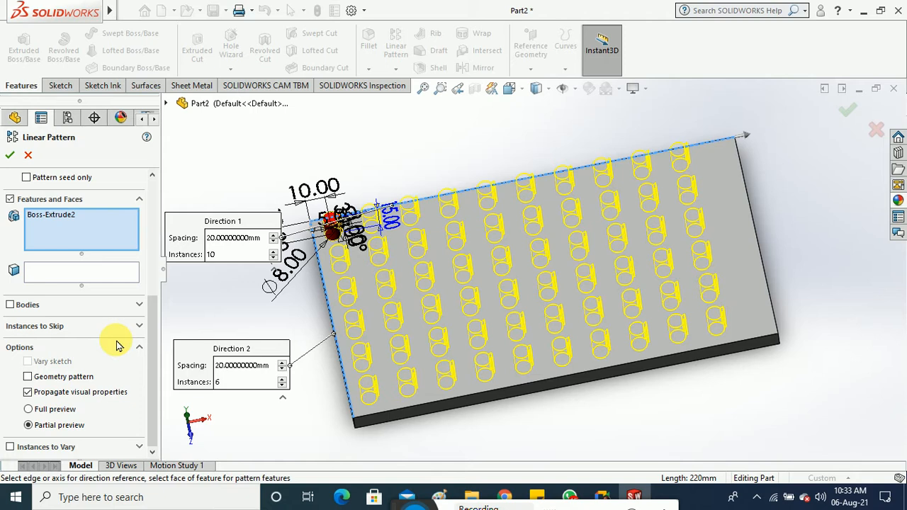
{"action": "left_click_drag", "start_coordinate": [149, 360], "coordinate": [150, 230]}
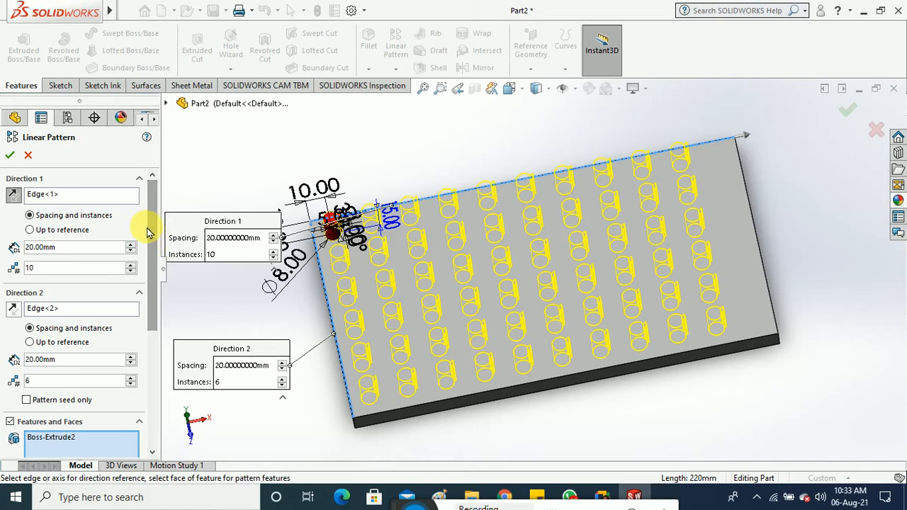
{"action": "left_click", "coordinate": [28, 154]}
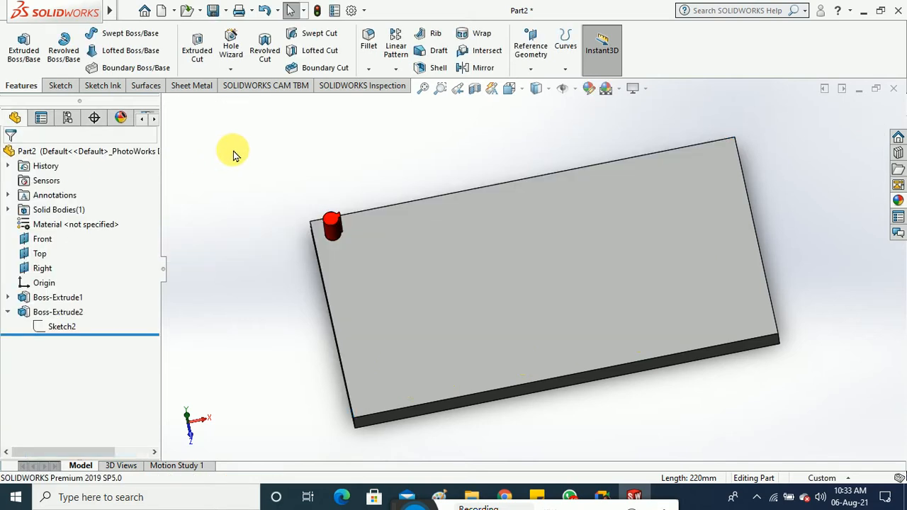
Step: Start a new linear pattern with the red pin as the feature and switch Direction 1 to Up to reference
{"action": "left_click", "coordinate": [395, 69]}
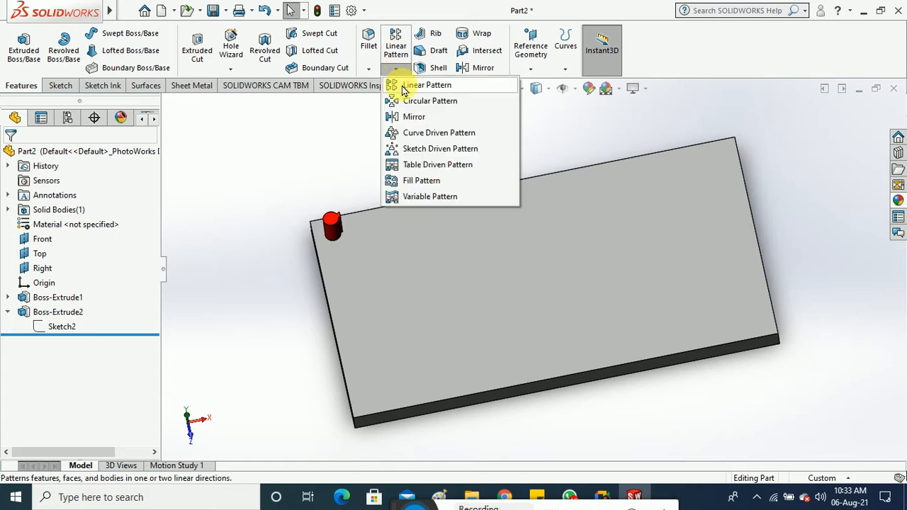
{"action": "left_click", "coordinate": [418, 85]}
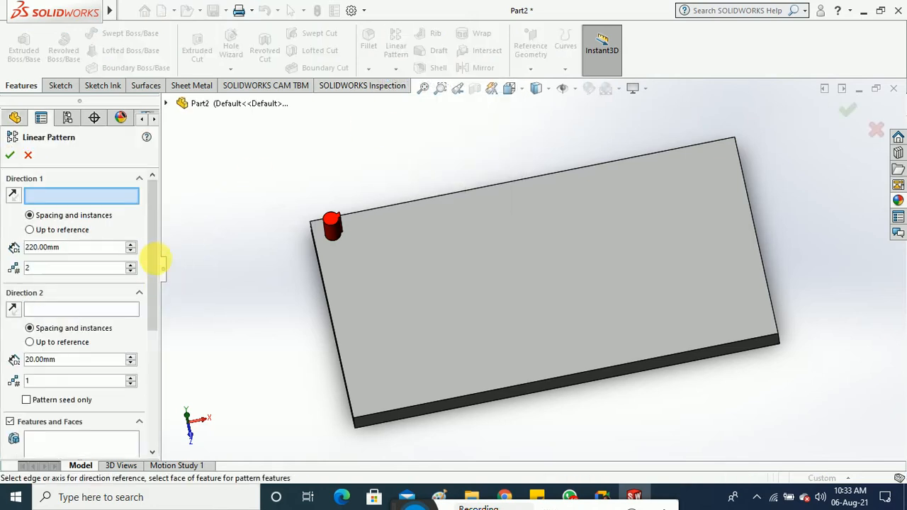
{"action": "left_click_drag", "start_coordinate": [155, 261], "coordinate": [154, 215]}
{"action": "left_click", "coordinate": [70, 316]}
{"action": "left_click", "coordinate": [335, 243]}
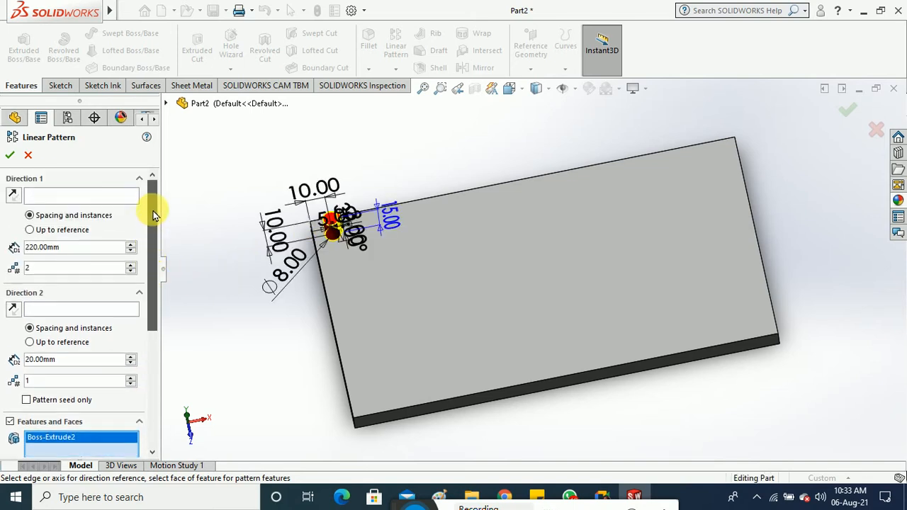
{"action": "left_click", "coordinate": [78, 232]}
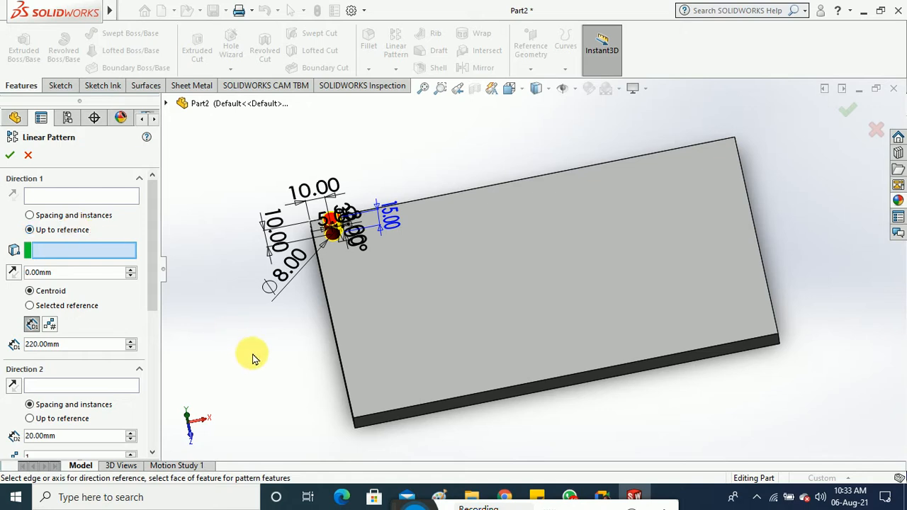
Step: Set the plate's far short end face as the Direction 1 reference with a 20 mm offset
{"action": "middle_click_drag", "start_coordinate": [253, 359], "coordinate": [211, 323]}
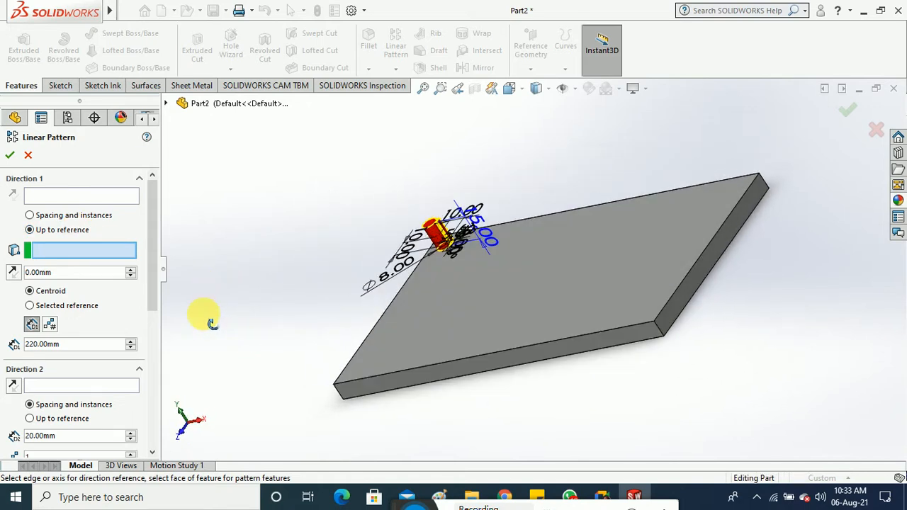
{"action": "left_click", "coordinate": [689, 286]}
{"action": "middle_click_drag", "start_coordinate": [652, 361], "coordinate": [691, 364]}
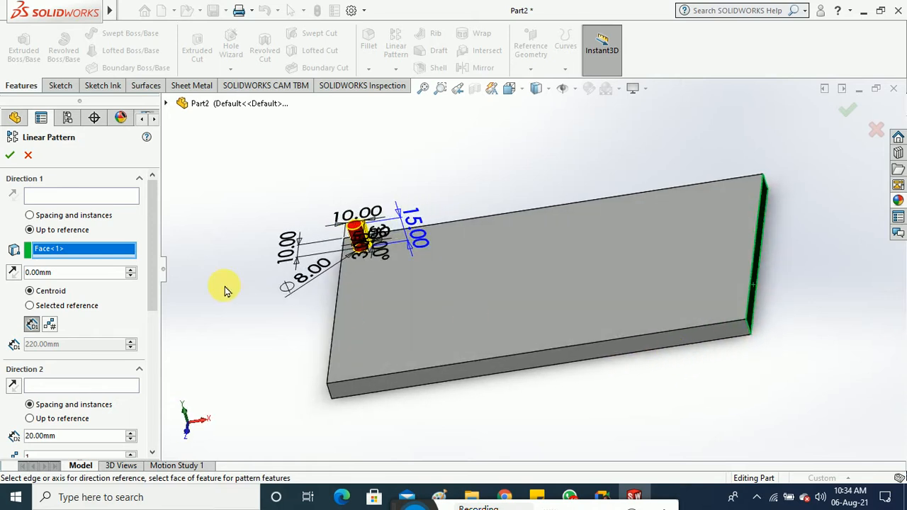
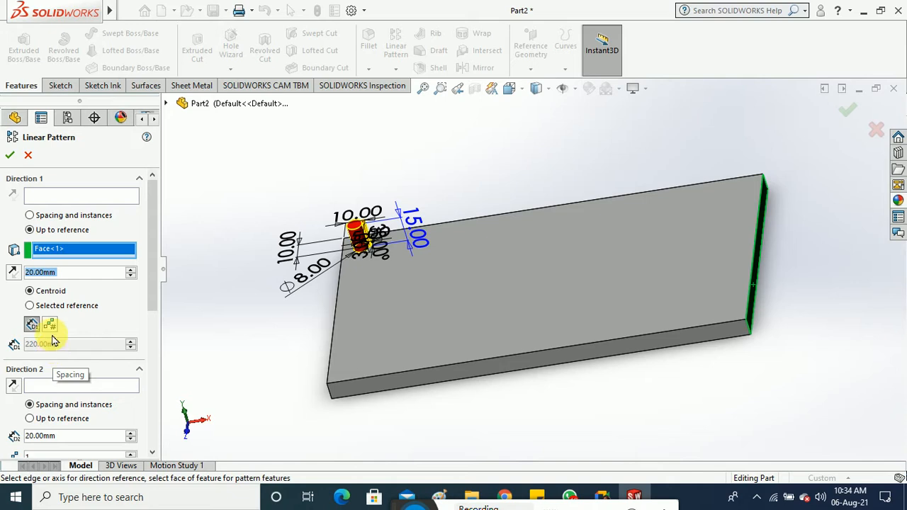
Step: Set Direction 1 along the plate's long edge beside the pin and try to accept the pattern
{"action": "left_click", "coordinate": [49, 198]}
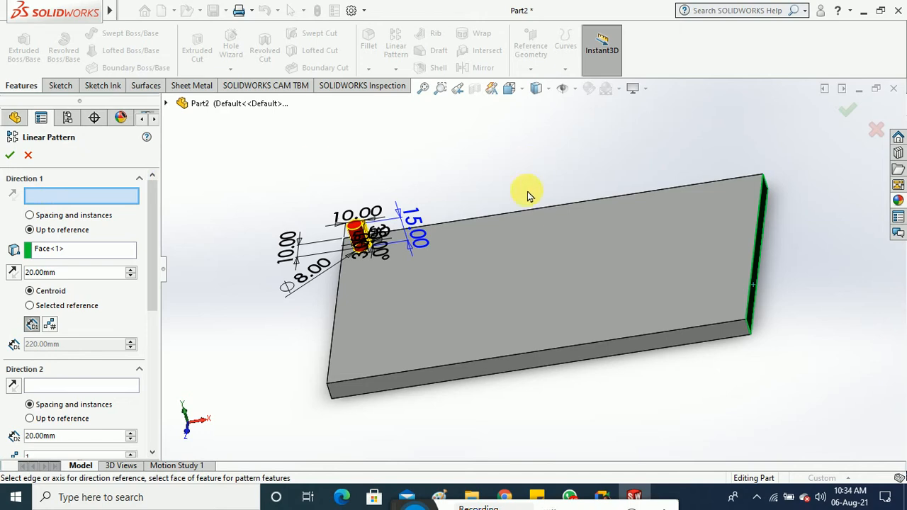
{"action": "left_click", "coordinate": [521, 216]}
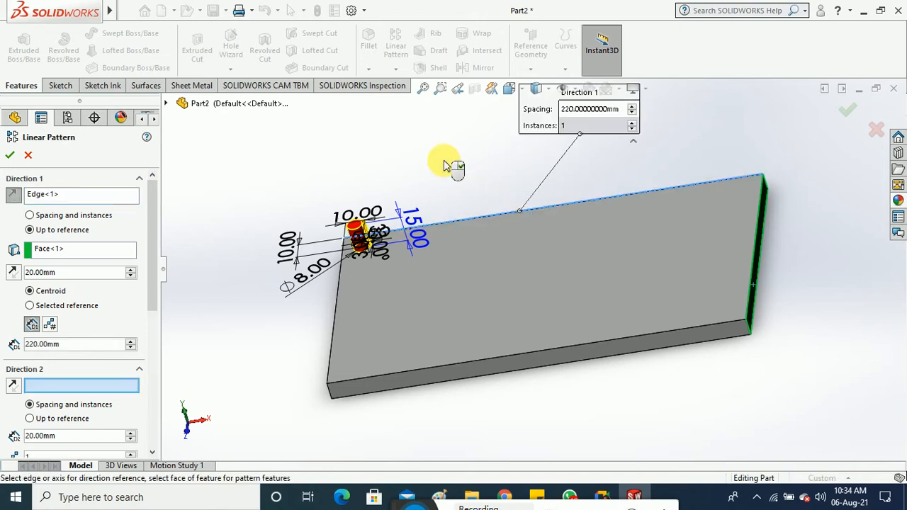
{"action": "middle_click_drag", "start_coordinate": [431, 159], "coordinate": [435, 208]}
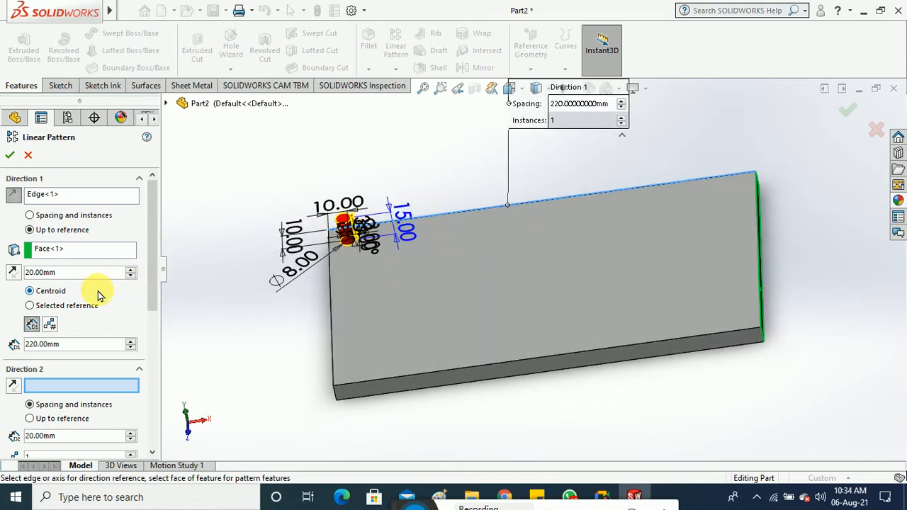
{"action": "left_click", "coordinate": [10, 156]}
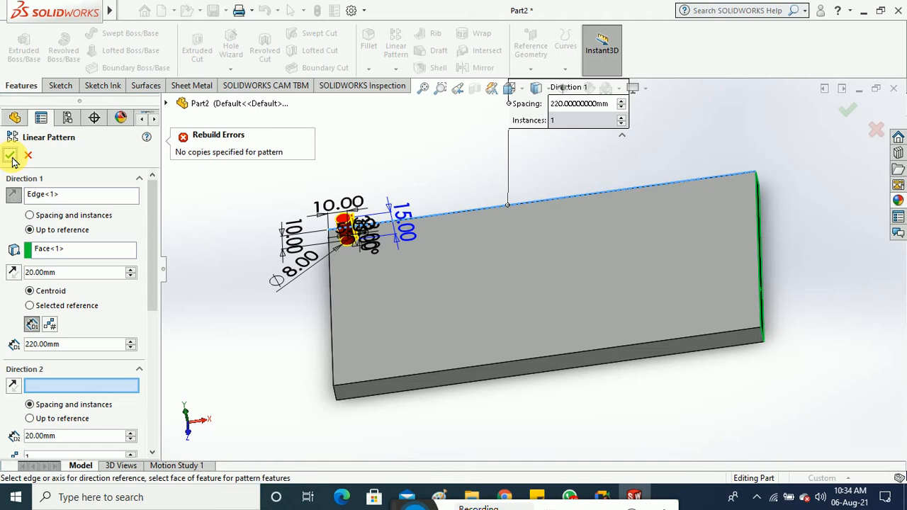
Step: Define Direction 1 by number of instances and raise the count to 18
{"action": "left_click_drag", "start_coordinate": [148, 287], "coordinate": [153, 306]}
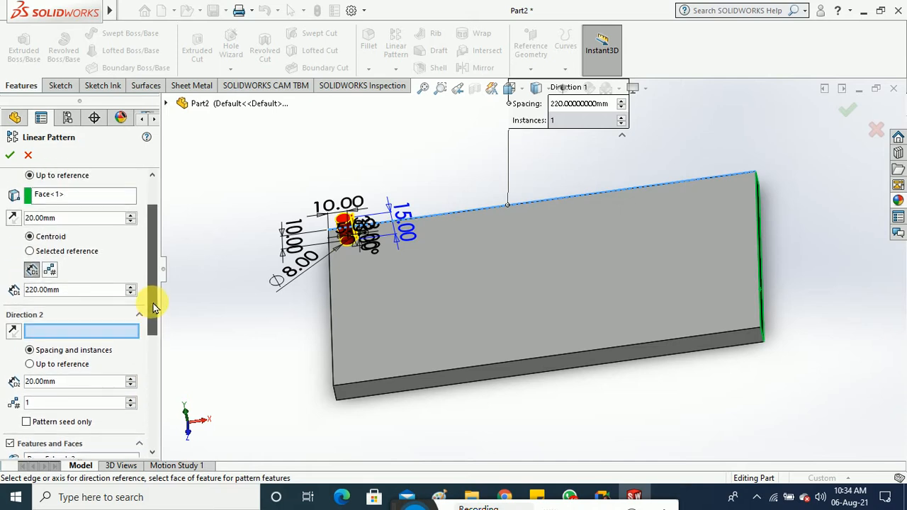
{"action": "left_click", "coordinate": [50, 272]}
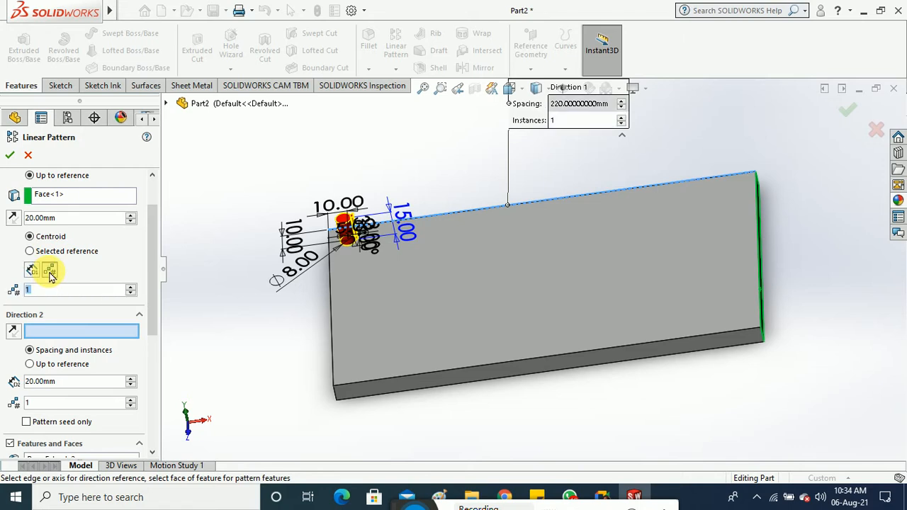
{"action": "left_click", "coordinate": [131, 287]}
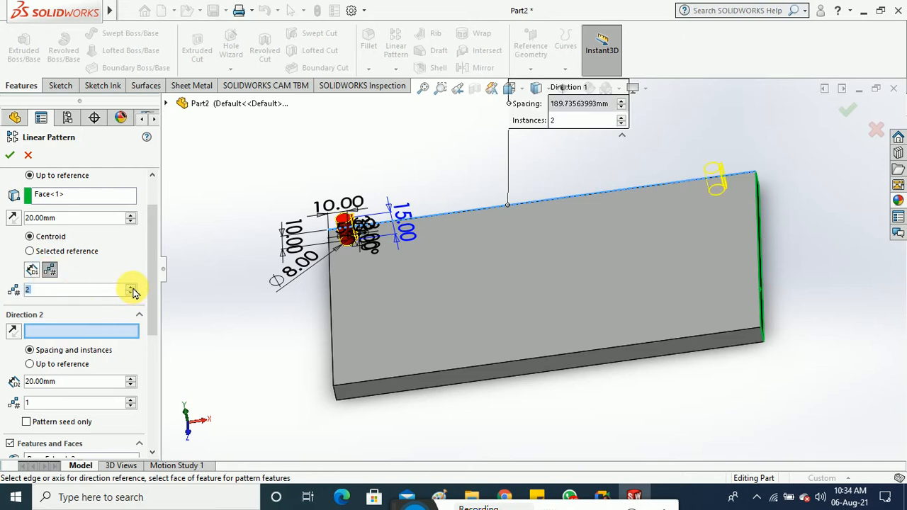
{"action": "left_click", "coordinate": [132, 288]}
{"action": "left_click", "coordinate": [132, 287]}
{"action": "left_click", "coordinate": [132, 287]}
{"action": "left_click", "coordinate": [132, 287]}
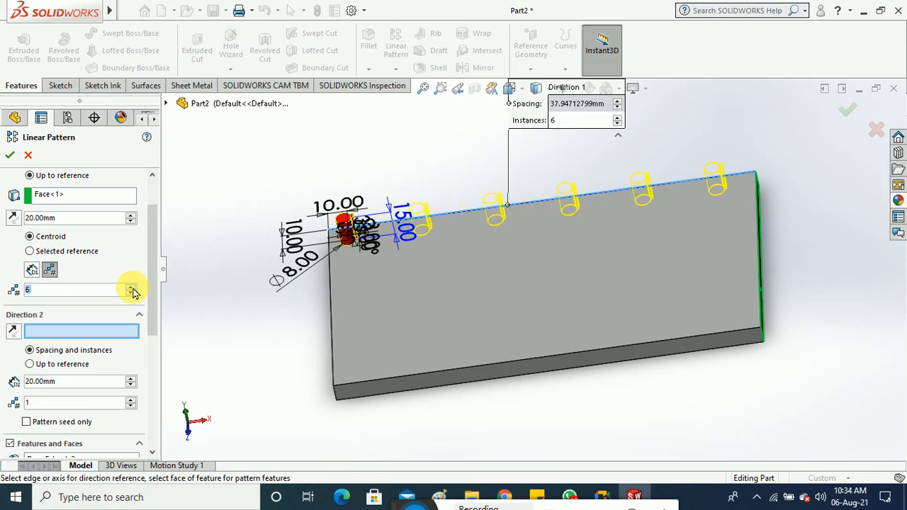
{"action": "left_click", "coordinate": [132, 288]}
{"action": "left_click", "coordinate": [132, 288]}
{"action": "left_click", "coordinate": [131, 287]}
{"action": "left_click", "coordinate": [132, 287]}
{"action": "left_click", "coordinate": [131, 288]}
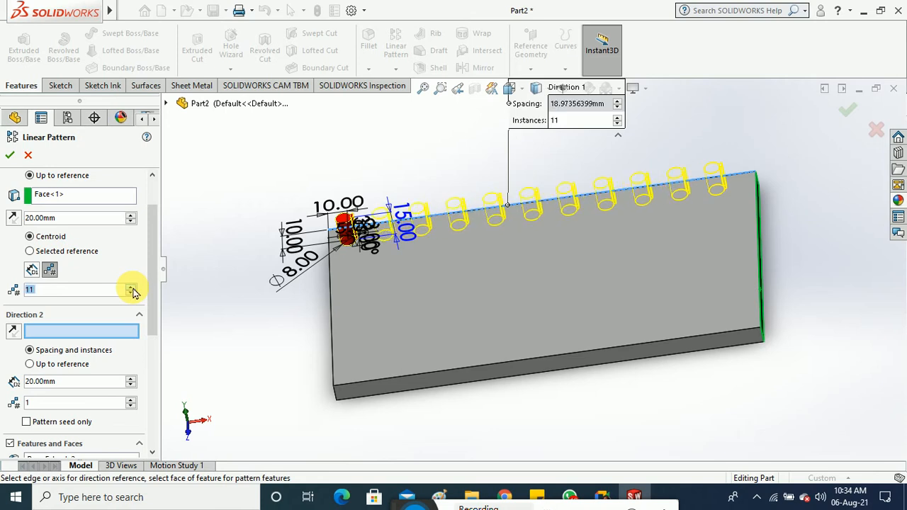
{"action": "left_click", "coordinate": [132, 288]}
{"action": "left_click", "coordinate": [132, 288]}
{"action": "left_click", "coordinate": [132, 288]}
{"action": "left_click", "coordinate": [132, 288]}
{"action": "left_click", "coordinate": [132, 288]}
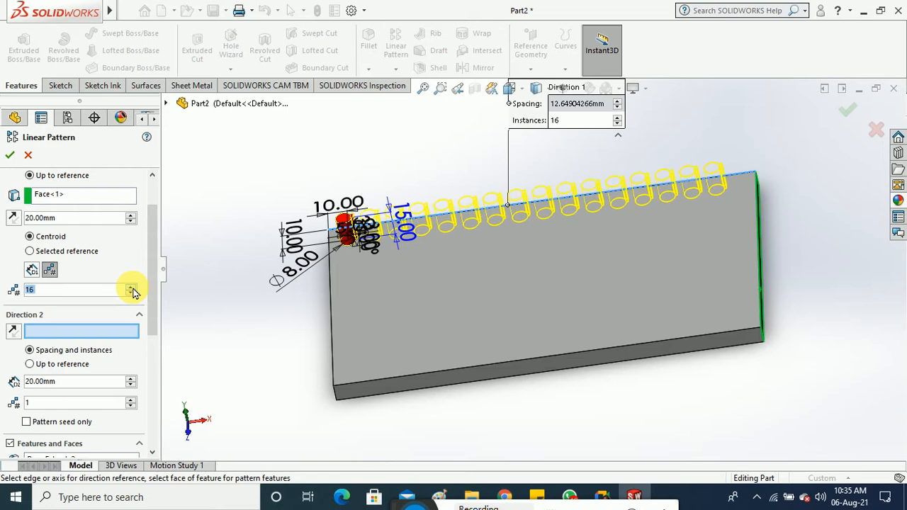
{"action": "left_click", "coordinate": [132, 288]}
{"action": "left_click", "coordinate": [132, 287]}
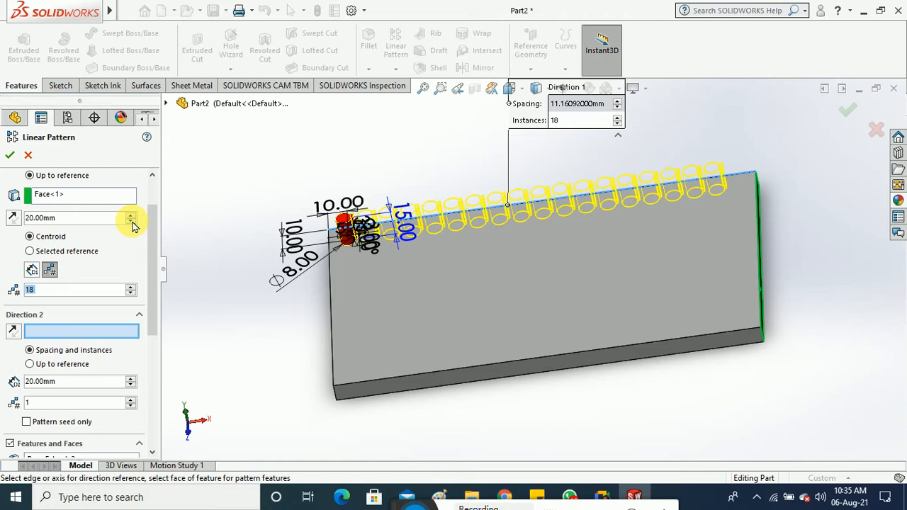
Step: Switch Direction 1 back to spacing and examine the pattern preview from the pin to the end face
{"action": "left_click", "coordinate": [32, 271]}
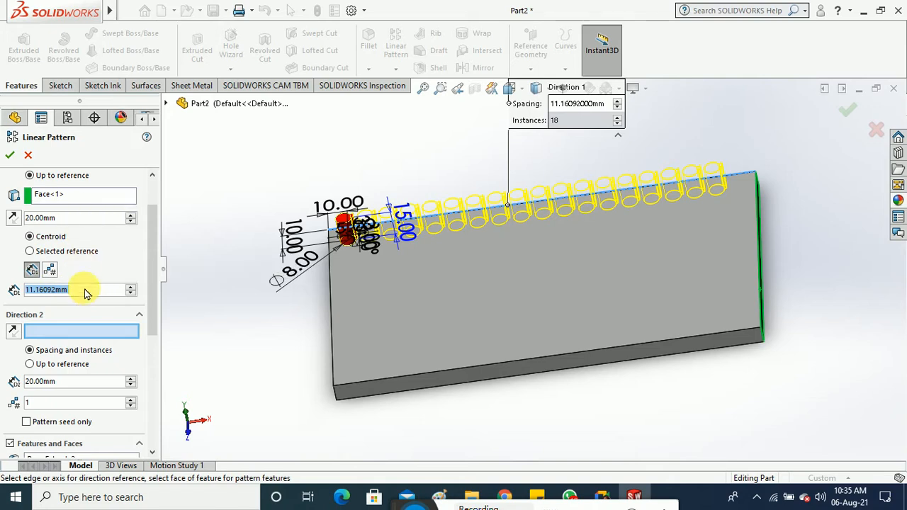
{"action": "left_click", "coordinate": [40, 221]}
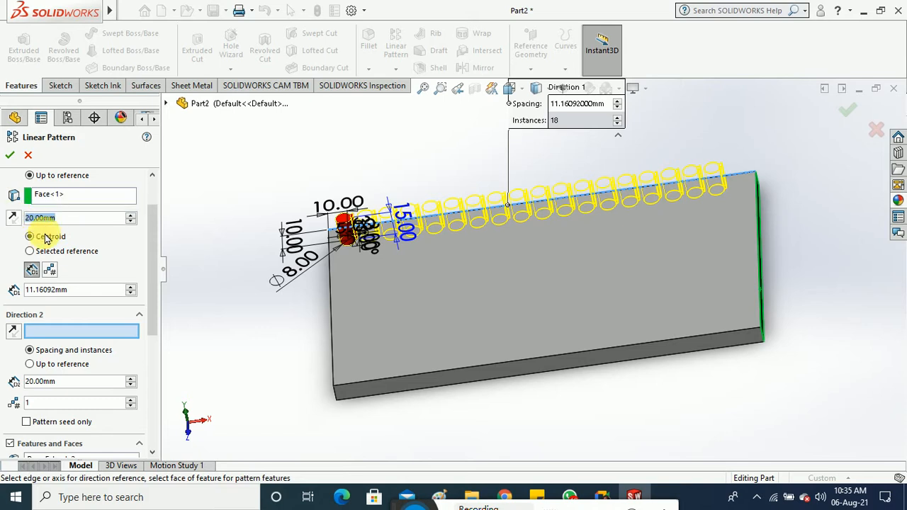
{"action": "left_click", "coordinate": [53, 290]}
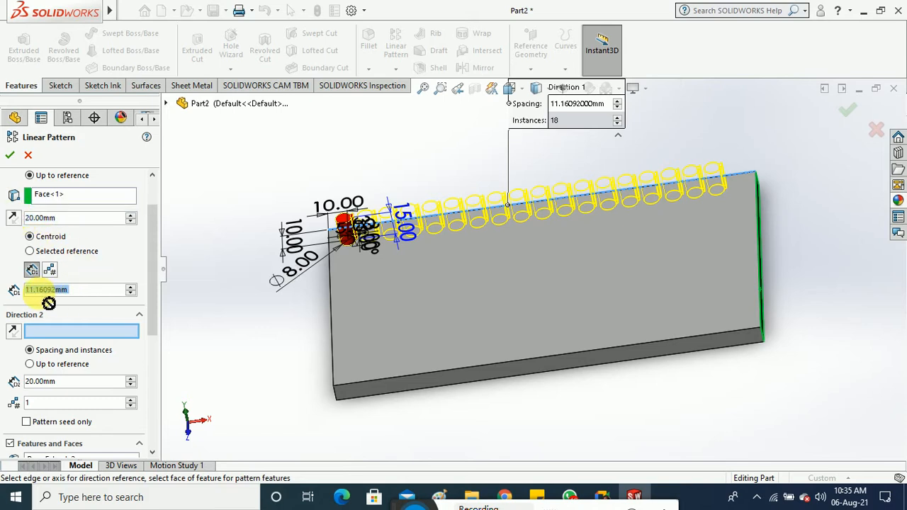
{"action": "scroll", "coordinate": [415, 253], "scroll_direction": "down", "scroll_amount": 6}
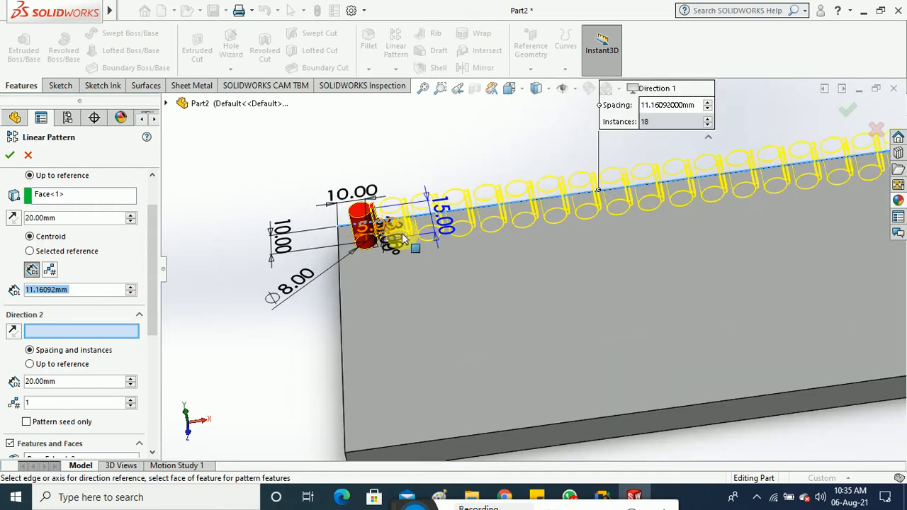
{"action": "scroll", "coordinate": [500, 240], "scroll_direction": "down", "scroll_amount": 4}
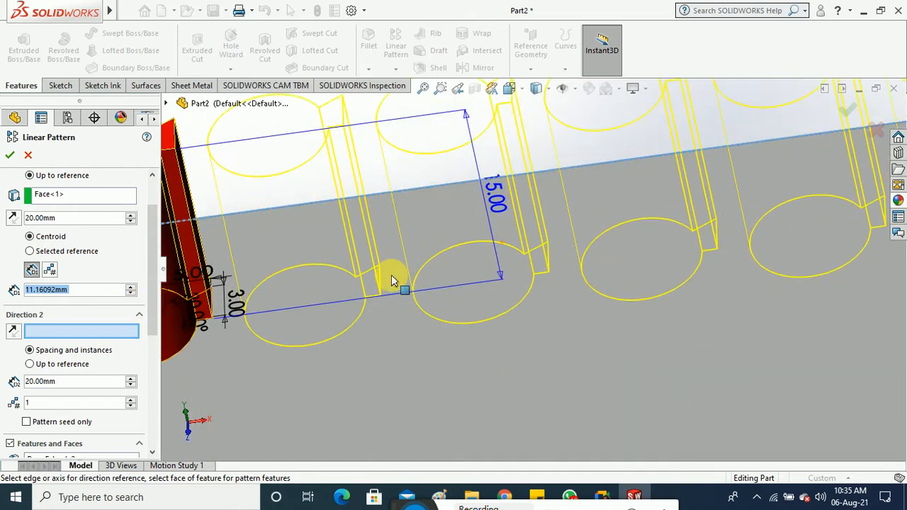
{"action": "scroll", "coordinate": [394, 281], "scroll_direction": "up", "scroll_amount": 7}
{"action": "scroll", "coordinate": [394, 281], "scroll_direction": "up", "scroll_amount": 5}
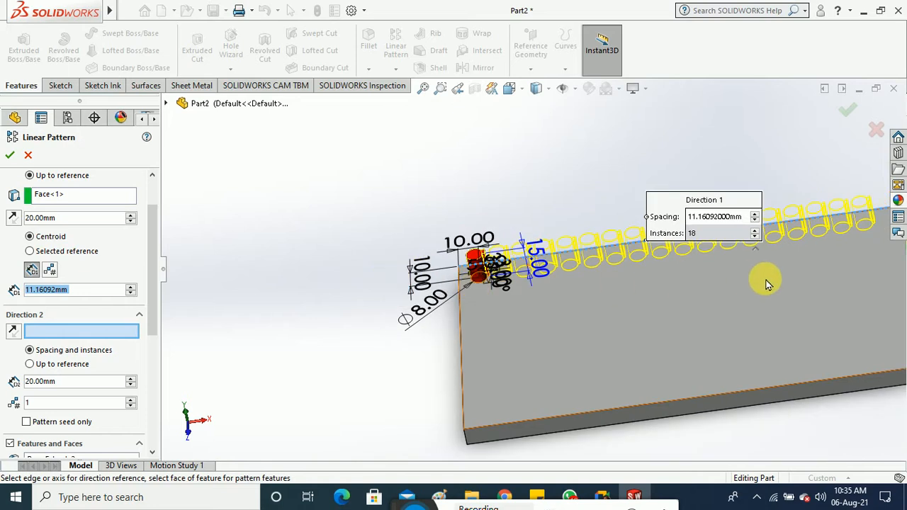
{"action": "scroll", "coordinate": [716, 284], "scroll_direction": "up", "scroll_amount": 4}
{"action": "scroll", "coordinate": [705, 278], "scroll_direction": "down", "scroll_amount": 5}
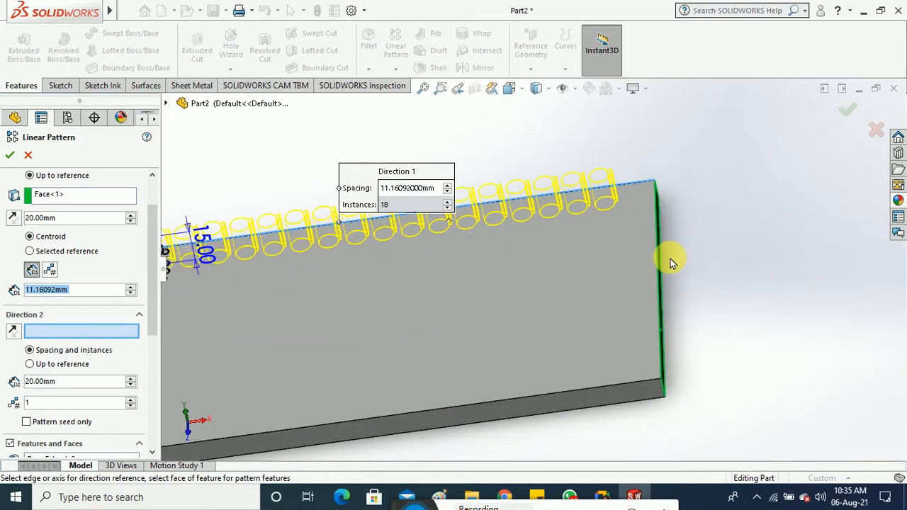
Step: Raise the pattern's offset from the end face to 210 mm
{"action": "left_click", "coordinate": [13, 219]}
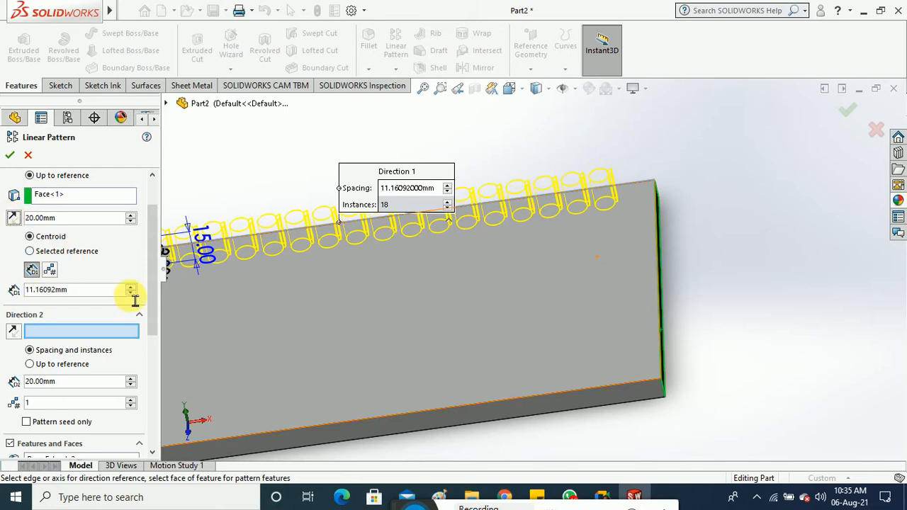
{"action": "left_click", "coordinate": [131, 215]}
{"action": "left_click", "coordinate": [130, 215]}
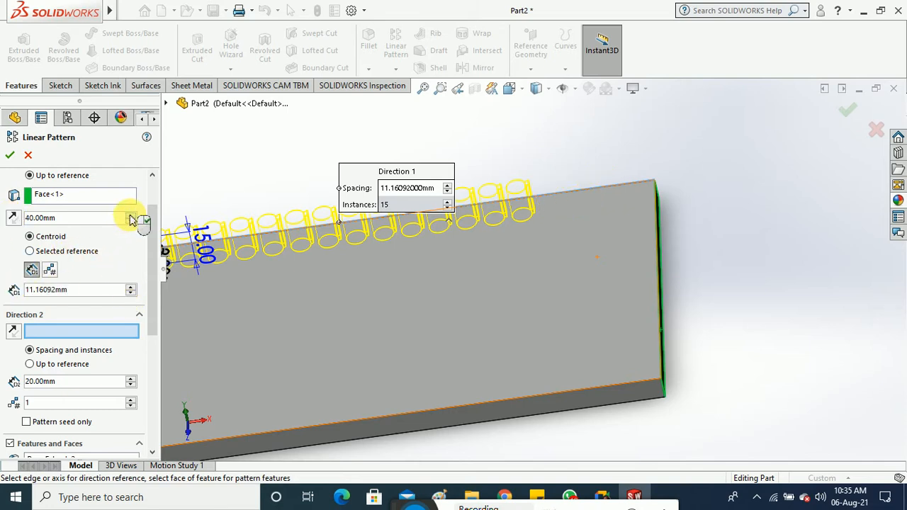
{"action": "left_click", "coordinate": [131, 215]}
{"action": "left_click", "coordinate": [130, 215]}
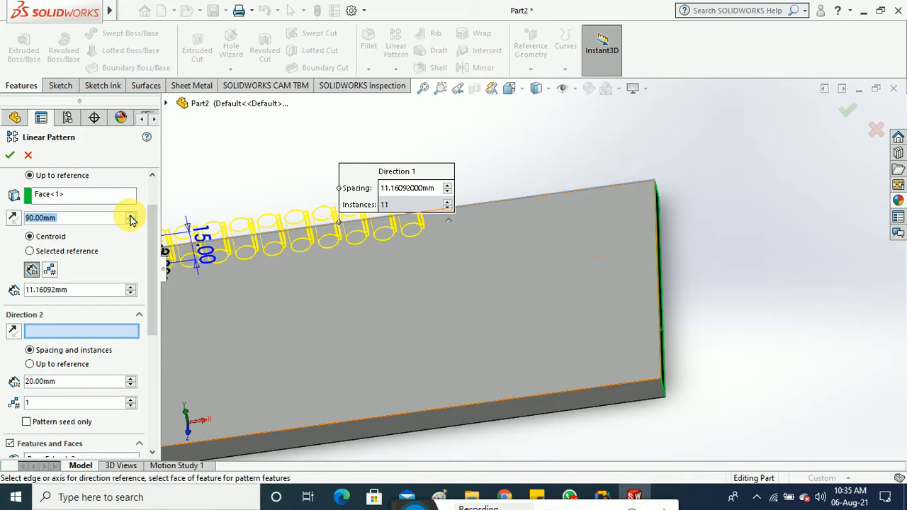
{"action": "left_click", "coordinate": [130, 214]}
{"action": "left_click", "coordinate": [130, 214]}
{"action": "left_click", "coordinate": [130, 215]}
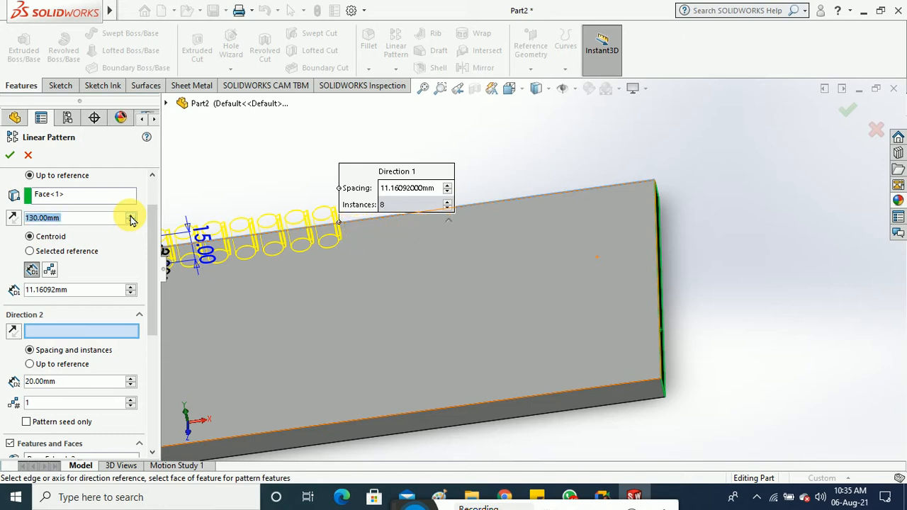
{"action": "left_click", "coordinate": [131, 216]}
{"action": "left_click", "coordinate": [130, 215]}
{"action": "left_click", "coordinate": [130, 216]}
{"action": "left_click", "coordinate": [131, 215]}
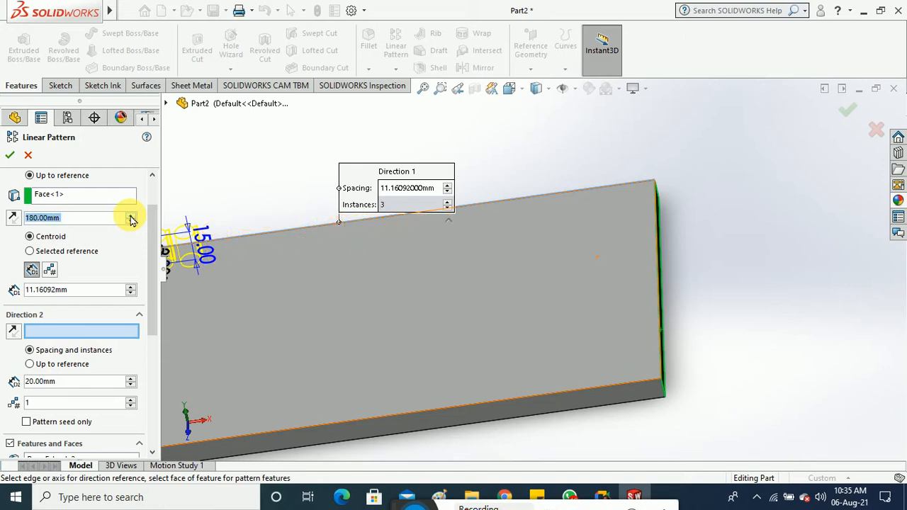
{"action": "left_click", "coordinate": [131, 215]}
Step: Reduce the pattern's offset from the end face to 10 mm
{"action": "scroll", "coordinate": [297, 274], "scroll_direction": "up", "scroll_amount": 5}
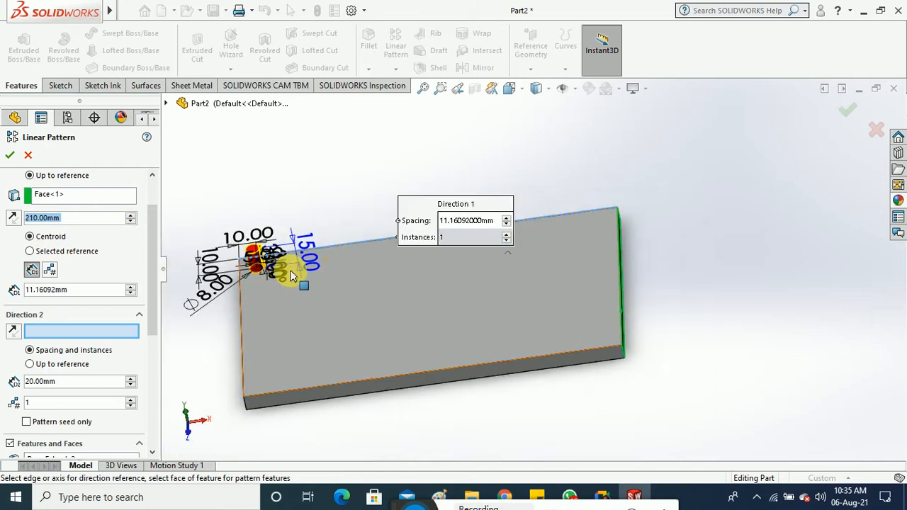
{"action": "scroll", "coordinate": [400, 274], "scroll_direction": "down", "scroll_amount": 5}
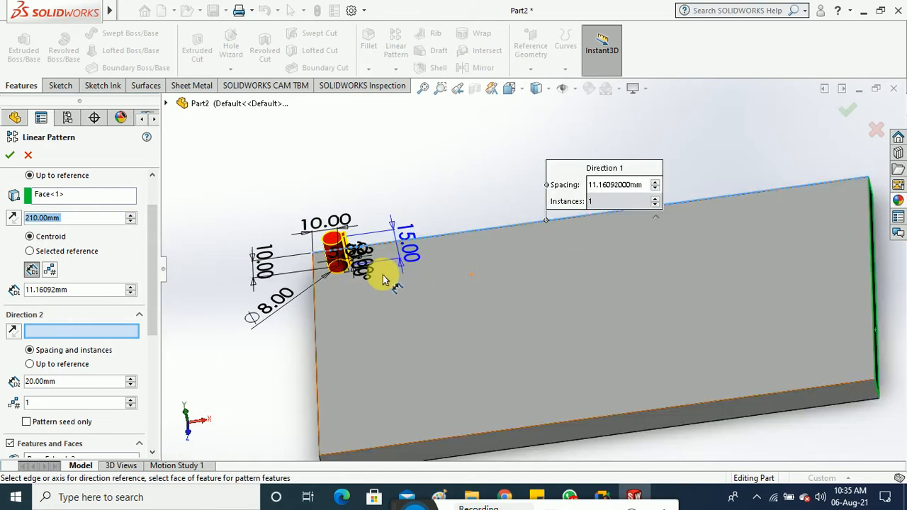
{"action": "left_click", "coordinate": [129, 222]}
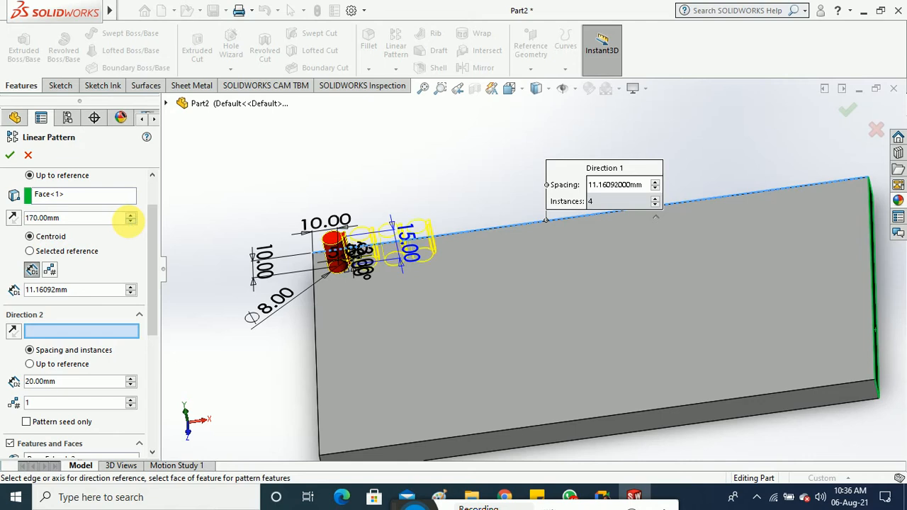
{"action": "left_click", "coordinate": [131, 223]}
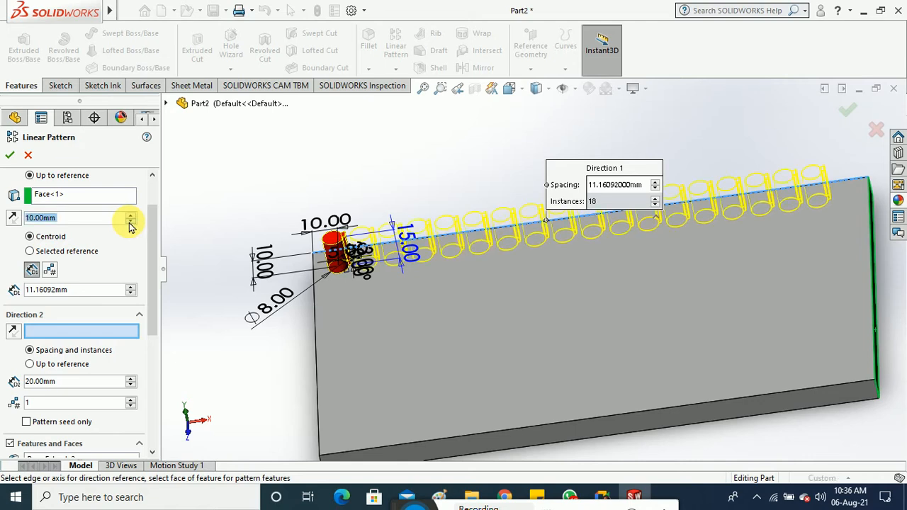
Step: Define Direction 1 by number of instances again and increase the count to 37
{"action": "left_click", "coordinate": [50, 269]}
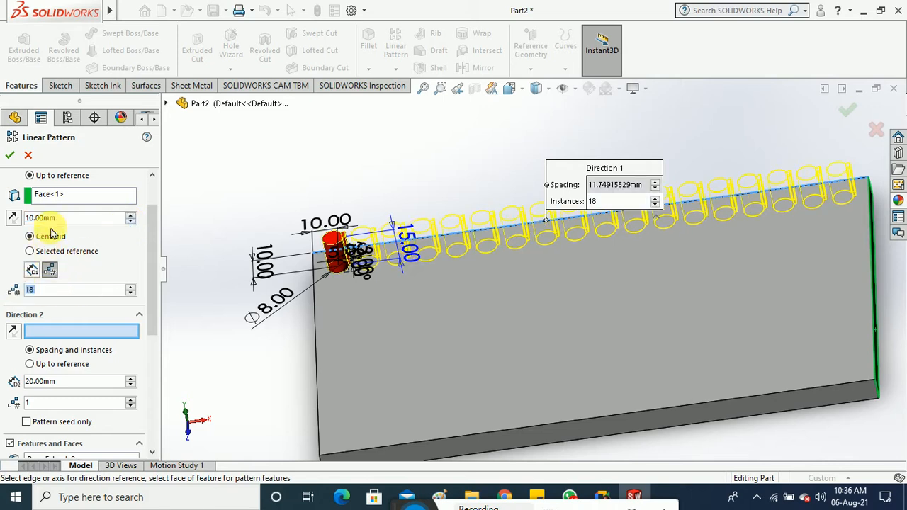
{"action": "left_click", "coordinate": [130, 287]}
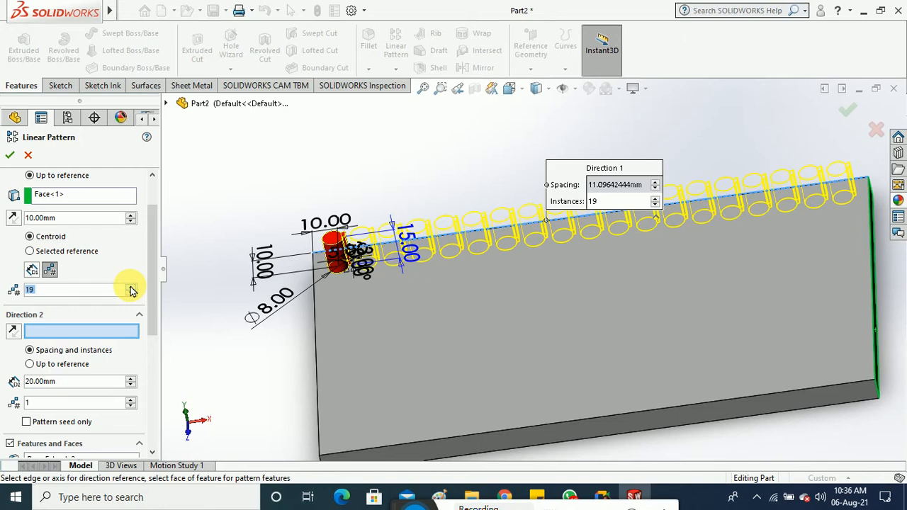
{"action": "left_click", "coordinate": [130, 286]}
{"action": "left_click", "coordinate": [130, 286]}
{"action": "left_click", "coordinate": [131, 286]}
{"action": "left_click", "coordinate": [131, 286]}
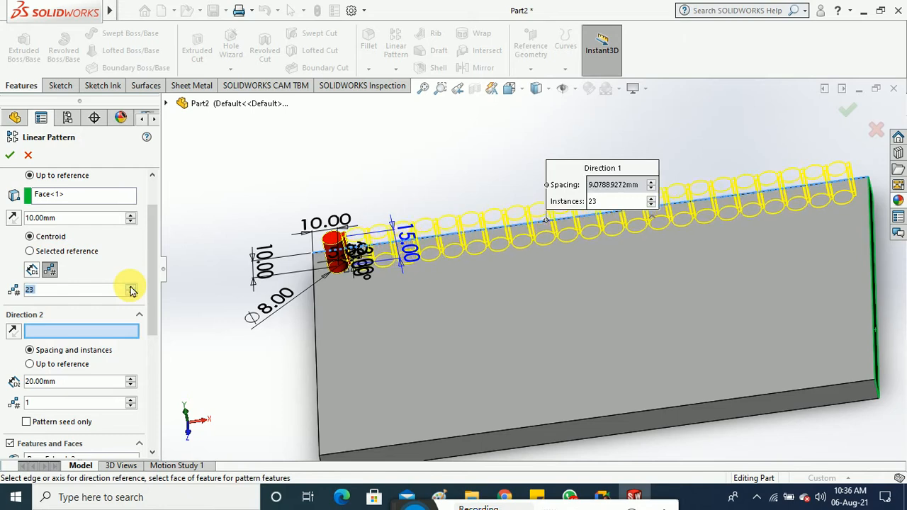
{"action": "triple_click", "coordinate": [131, 287]}
{"action": "triple_click", "coordinate": [131, 287]}
{"action": "double_click", "coordinate": [131, 286]}
{"action": "left_click", "coordinate": [131, 286]}
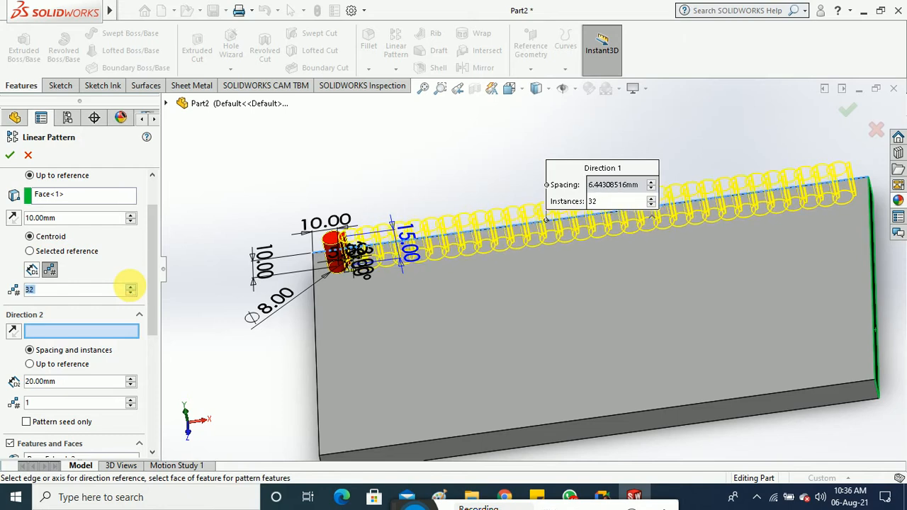
{"action": "left_click", "coordinate": [131, 286]}
{"action": "left_click", "coordinate": [130, 287]}
{"action": "triple_click", "coordinate": [130, 286]}
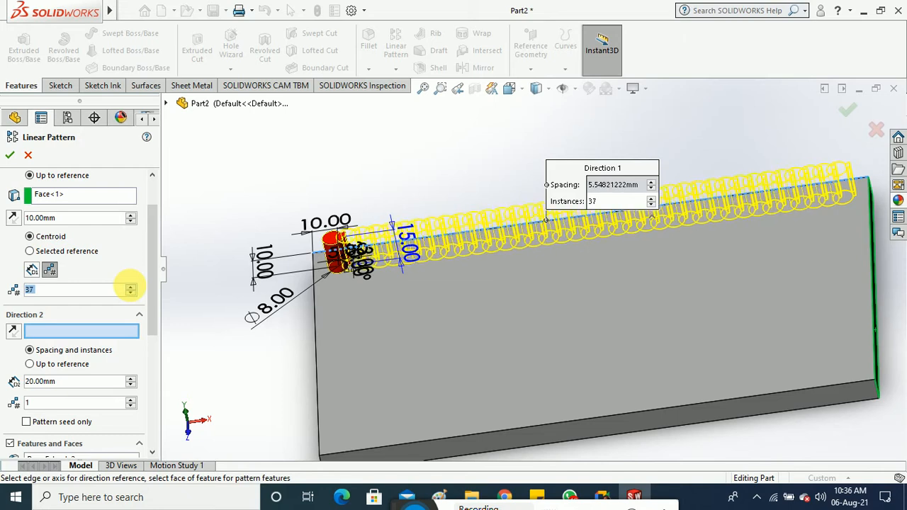
Step: Raise the Direction 1 instance count to 41 and bring it back down to 11
{"action": "triple_click", "coordinate": [130, 286]}
{"action": "left_click", "coordinate": [130, 286]}
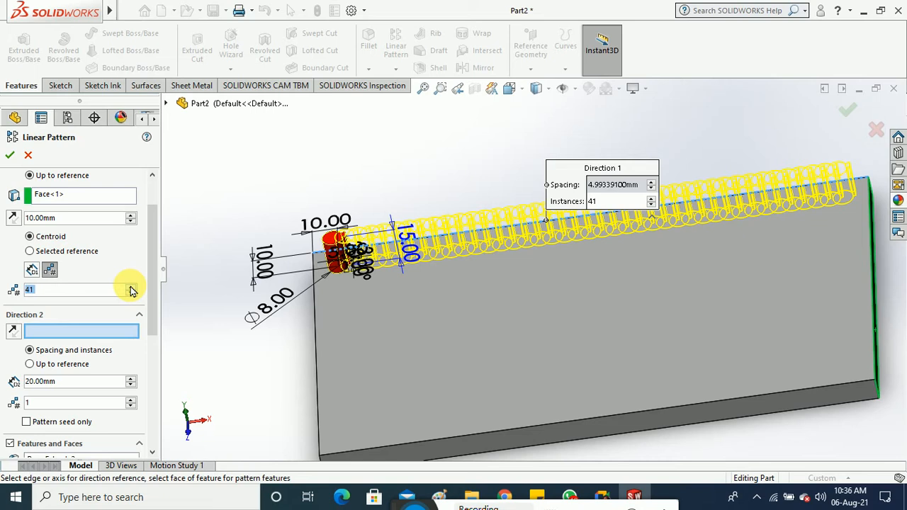
{"action": "left_click", "coordinate": [130, 293]}
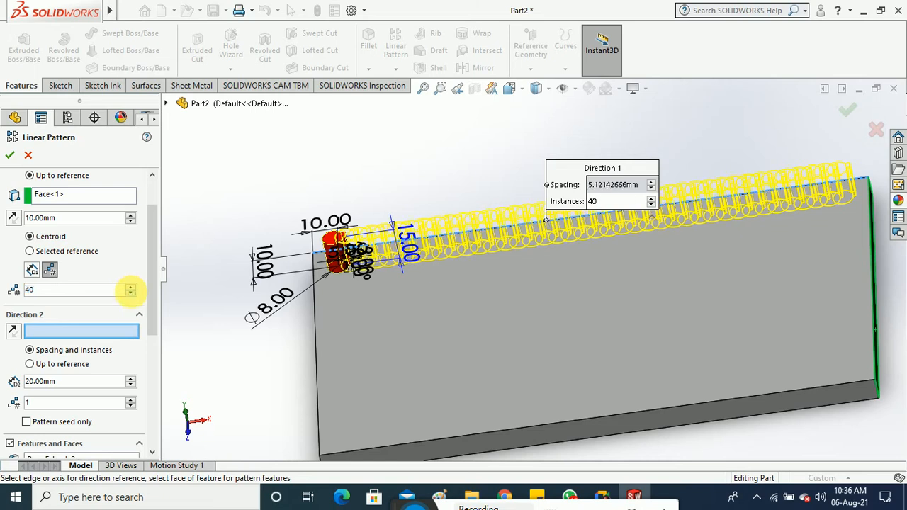
{"action": "double_click", "coordinate": [130, 294]}
{"action": "double_click", "coordinate": [131, 294]}
{"action": "triple_click", "coordinate": [130, 293]}
{"action": "triple_click", "coordinate": [130, 294]}
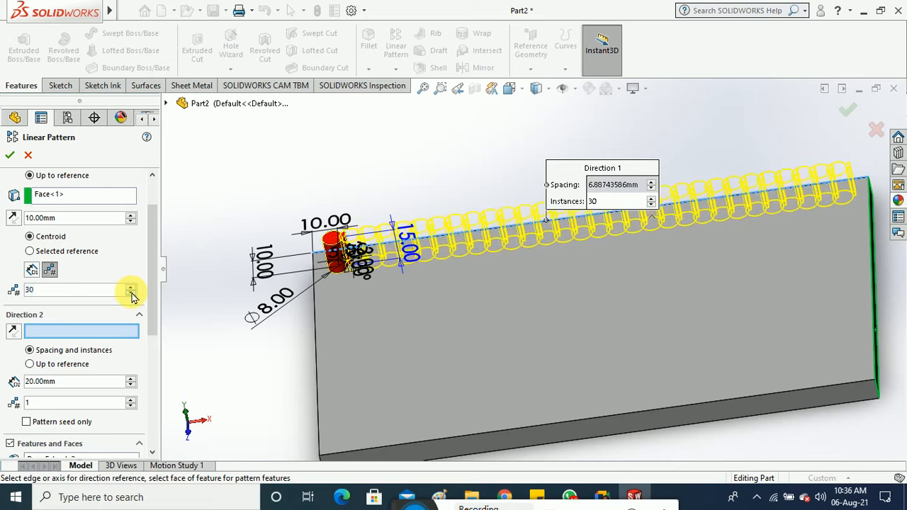
{"action": "left_click", "coordinate": [131, 293]}
{"action": "left_click", "coordinate": [130, 293]}
{"action": "triple_click", "coordinate": [131, 293]}
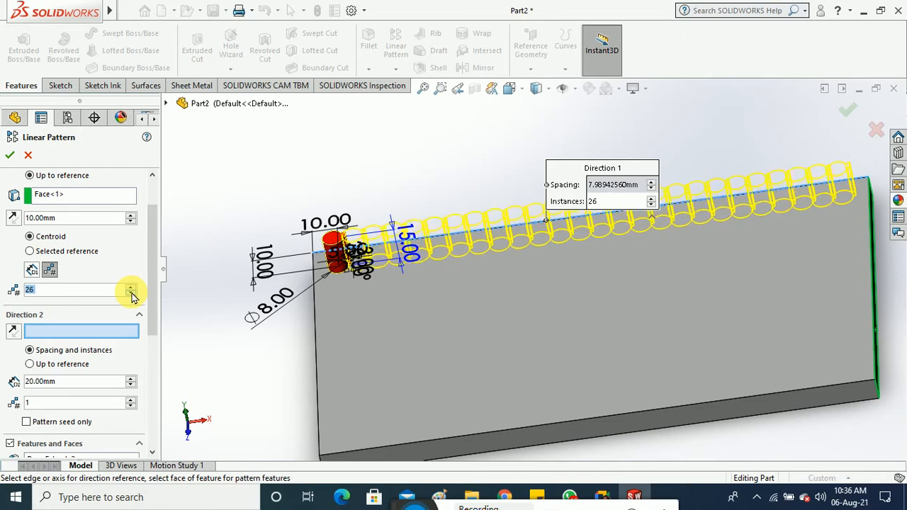
{"action": "double_click", "coordinate": [131, 293]}
{"action": "triple_click", "coordinate": [130, 293]}
{"action": "double_click", "coordinate": [130, 293]}
{"action": "triple_click", "coordinate": [130, 293]}
{"action": "double_click", "coordinate": [131, 293]}
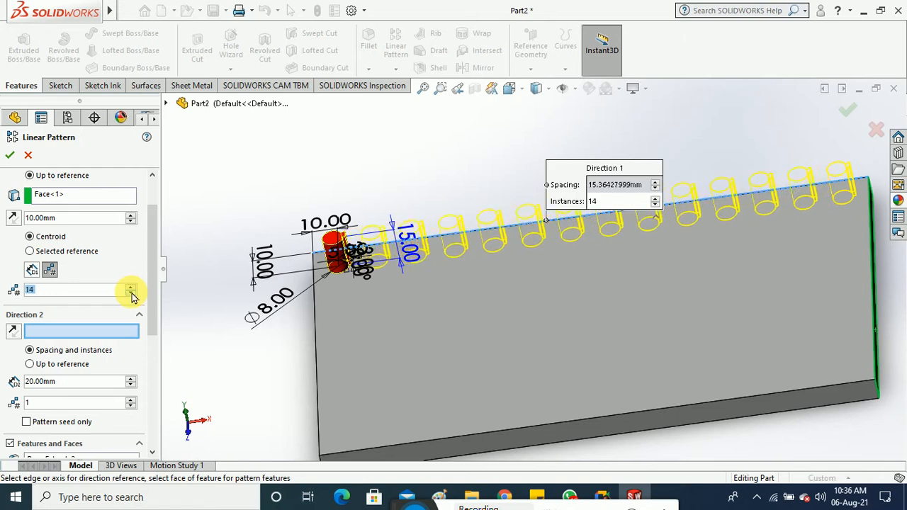
{"action": "triple_click", "coordinate": [131, 293]}
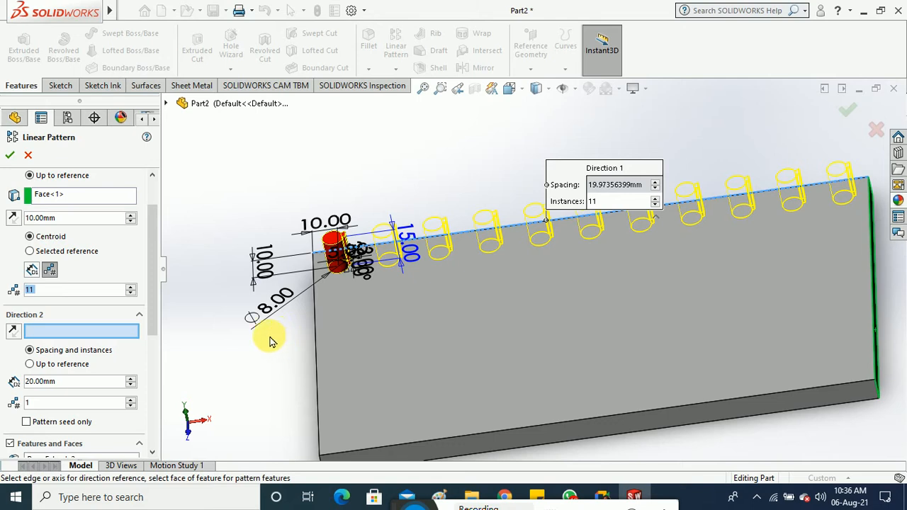
Step: Examine the pattern preview from the seed pin to the end face, including the offset distance value
{"action": "middle_click_drag", "start_coordinate": [269, 342], "coordinate": [271, 339]}
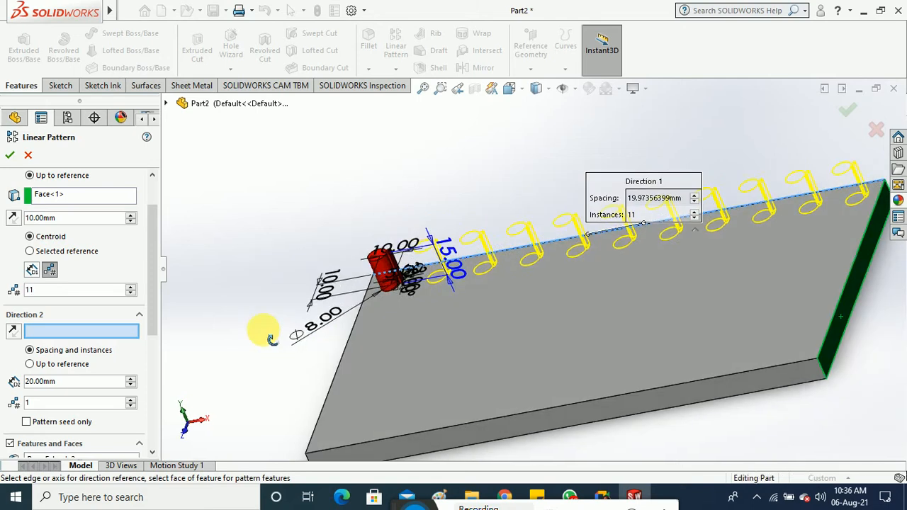
{"action": "mouse_move", "coordinate": [272, 338]}
{"action": "middle_mouse_down"}
{"action": "mouse_move", "coordinate": [263, 329]}
{"action": "mouse_move", "coordinate": [284, 333]}
{"action": "mouse_move", "coordinate": [286, 345]}
{"action": "middle_mouse_up"}
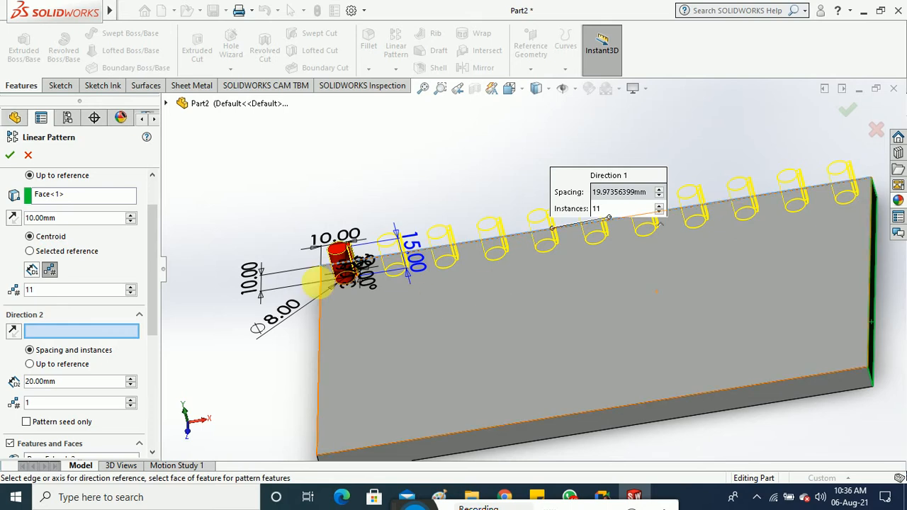
{"action": "mouse_move", "coordinate": [332, 320]}
{"action": "middle_mouse_down"}
{"action": "mouse_move", "coordinate": [345, 323]}
{"action": "mouse_move", "coordinate": [344, 314]}
{"action": "middle_mouse_up"}
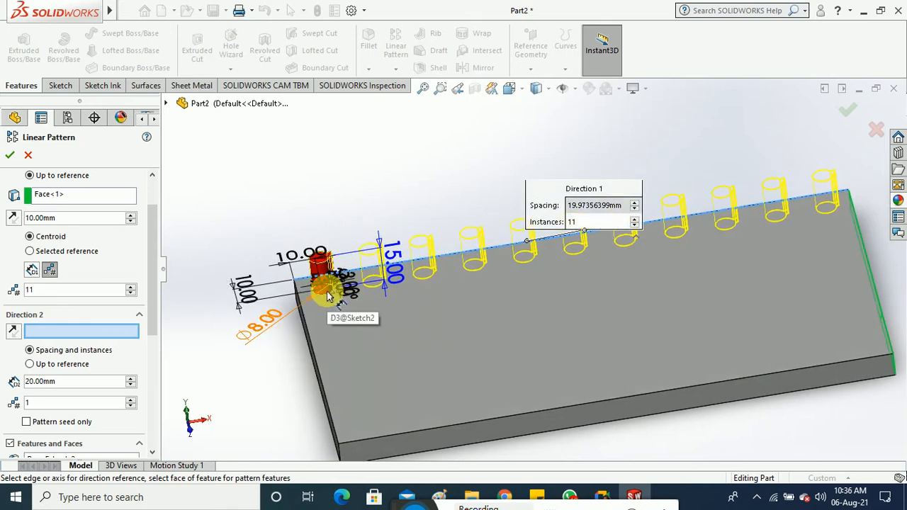
{"action": "middle_click_drag", "start_coordinate": [718, 234], "coordinate": [854, 255]}
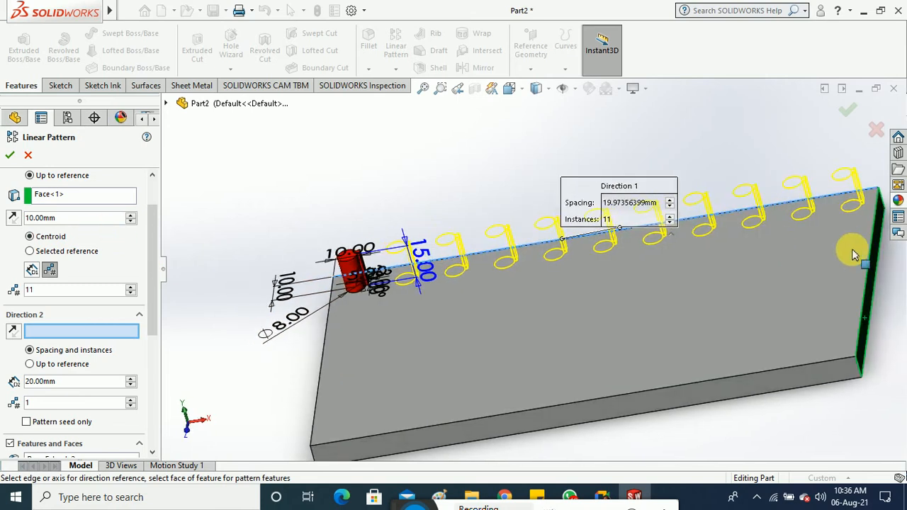
{"action": "left_click", "coordinate": [69, 220]}
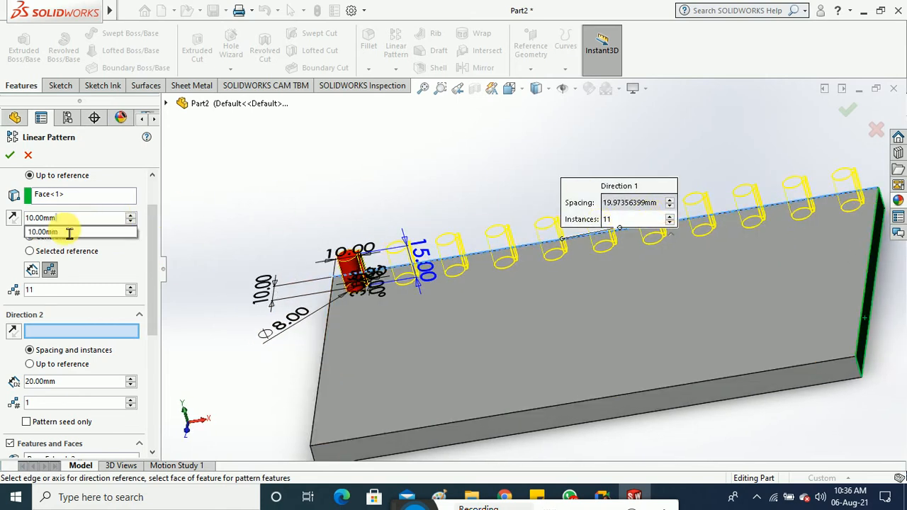
{"action": "left_click_drag", "start_coordinate": [69, 233], "coordinate": [11, 224]}
{"action": "left_click", "coordinate": [96, 219]}
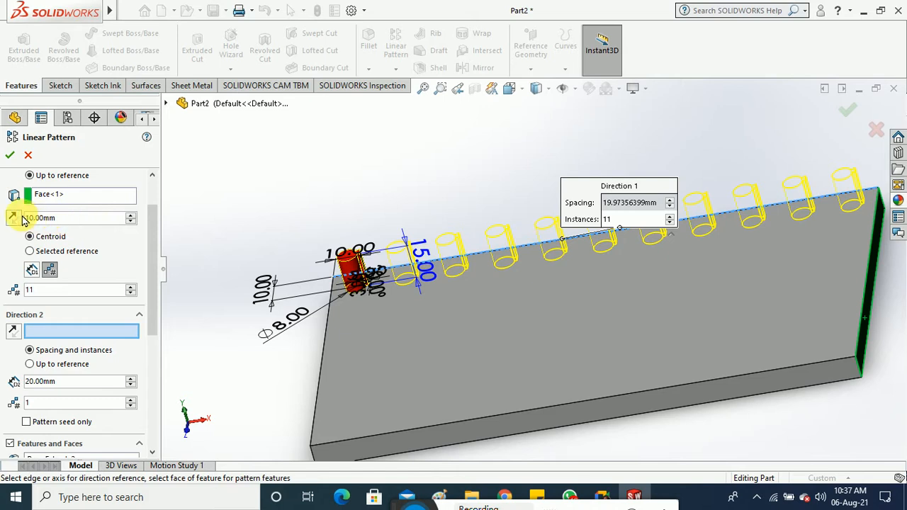
{"action": "double_click", "coordinate": [69, 220]}
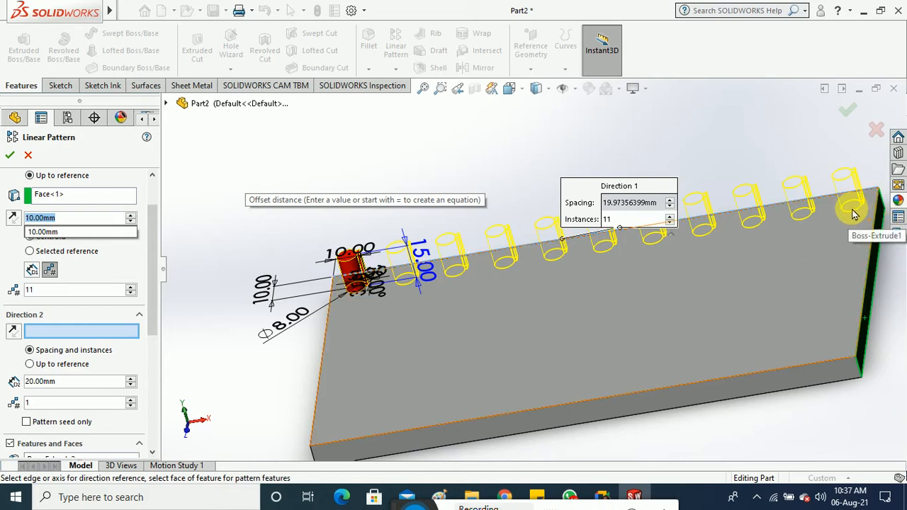
{"action": "left_click", "coordinate": [467, 162]}
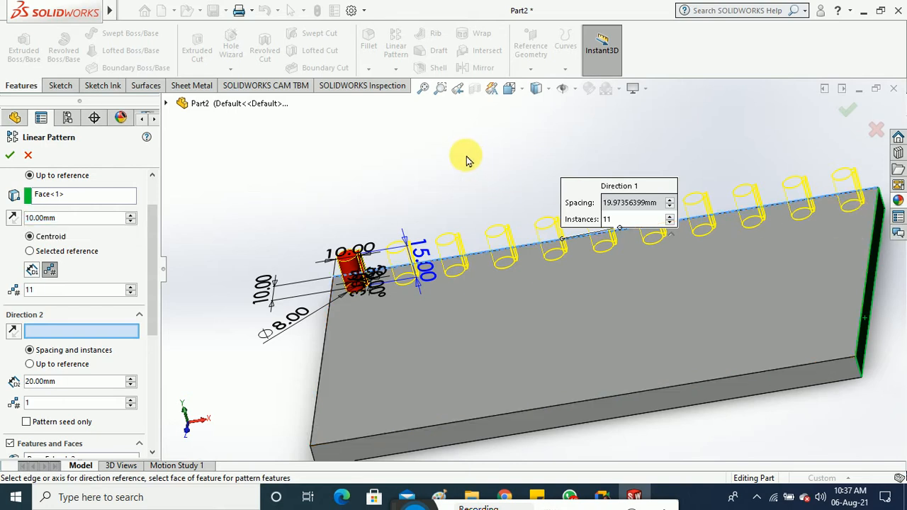
Step: Increase the Direction 1 instance count to 19 and step it back to 18
{"action": "left_click", "coordinate": [132, 288]}
{"action": "left_click", "coordinate": [132, 287]}
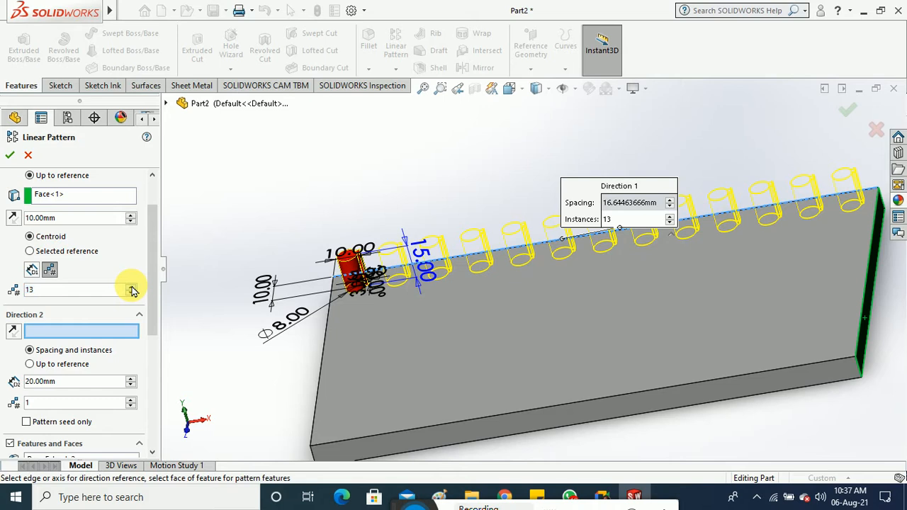
{"action": "left_click", "coordinate": [132, 287]}
{"action": "left_click", "coordinate": [132, 287]}
{"action": "left_click", "coordinate": [131, 287]}
{"action": "left_click", "coordinate": [132, 287]}
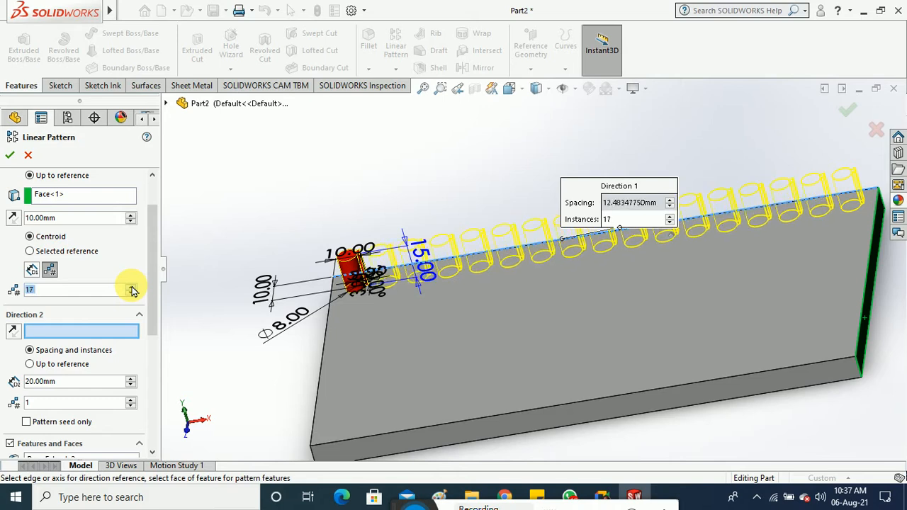
{"action": "left_click", "coordinate": [132, 287]}
{"action": "left_click", "coordinate": [131, 287]}
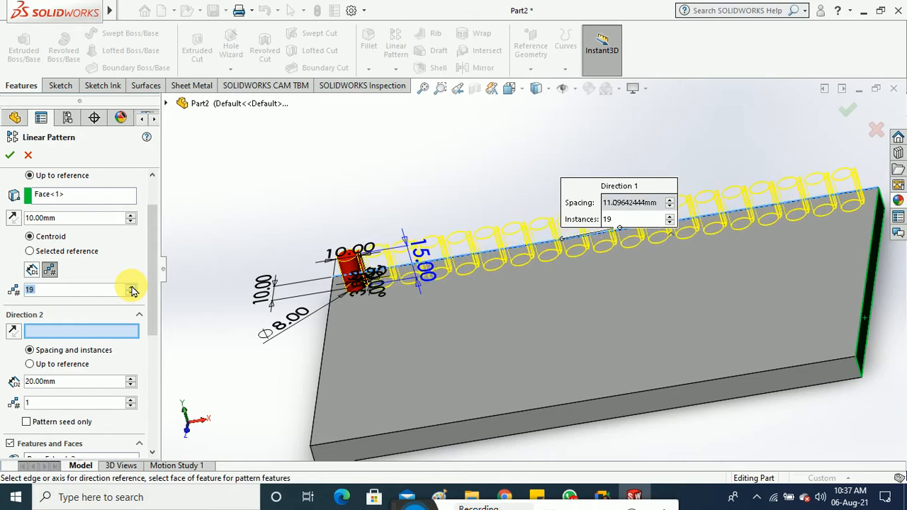
{"action": "left_click", "coordinate": [132, 295]}
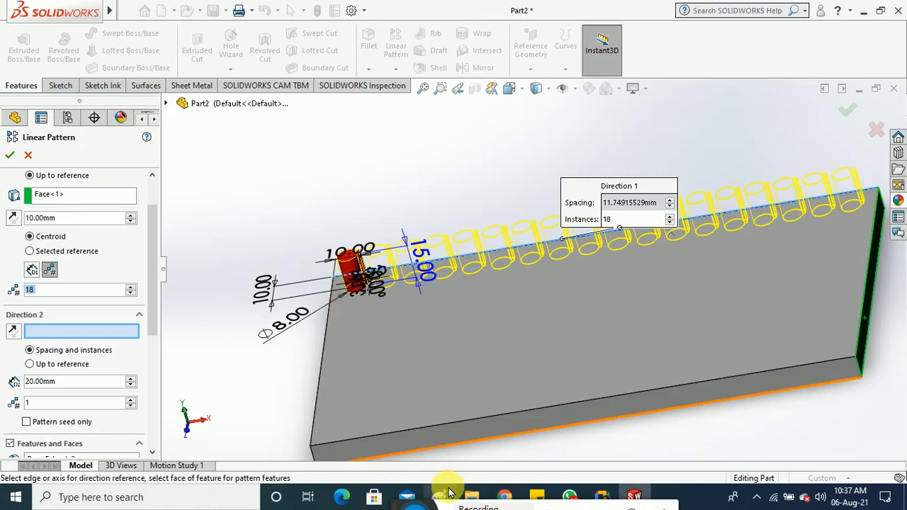
Step: Switch to Paint and draw a rectangle about 890 × 430 px to represent the plate
{"action": "left_click", "coordinate": [448, 492]}
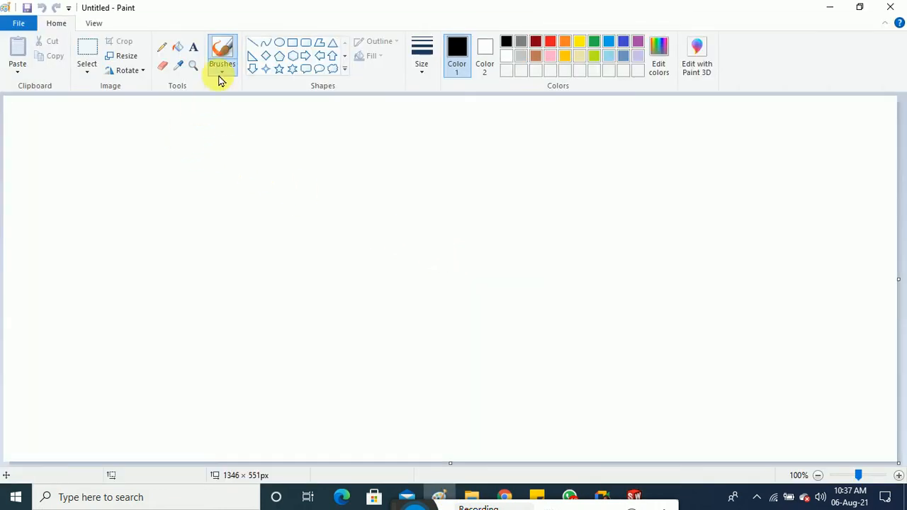
{"action": "left_click", "coordinate": [292, 41]}
{"action": "left_click_drag", "start_coordinate": [143, 141], "coordinate": [736, 426]}
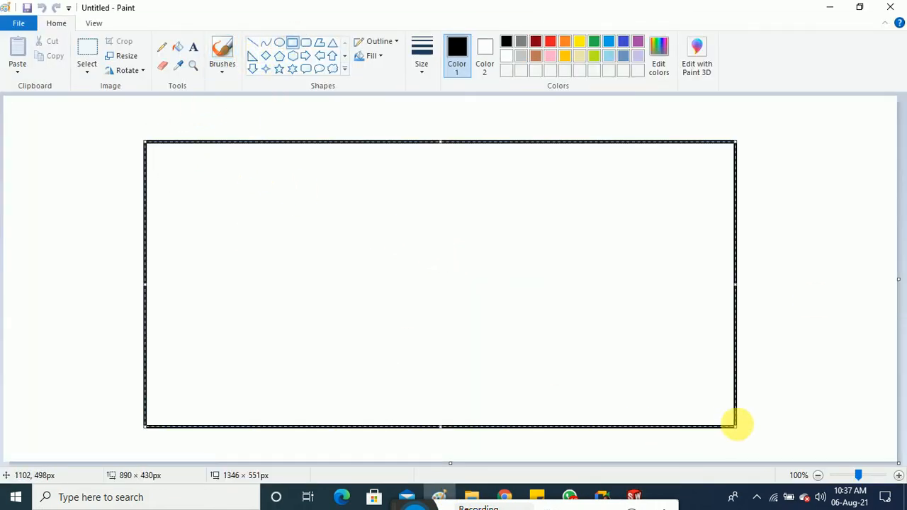
{"action": "left_click", "coordinate": [815, 298]}
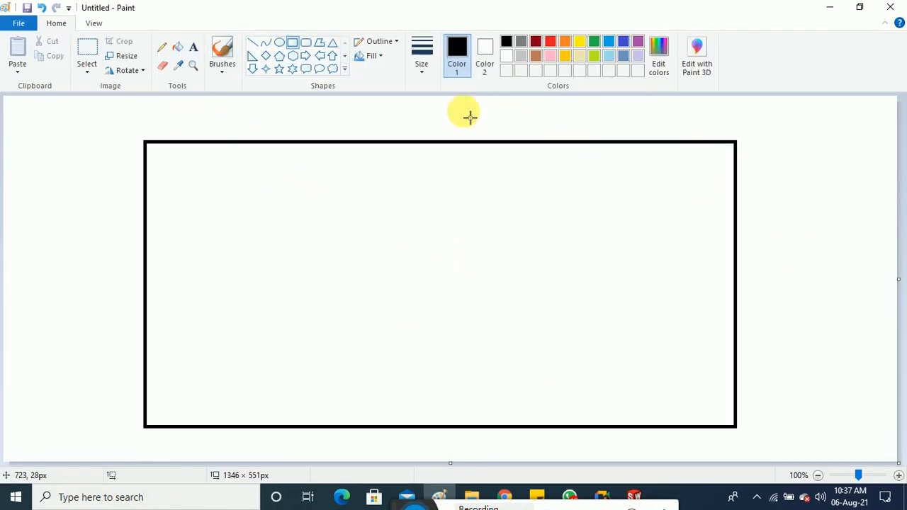
Step: Draw a small oval in the rectangle's upper-left corner and brush in 10 distance marks from its edges and at the right edge
{"action": "left_click", "coordinate": [279, 42]}
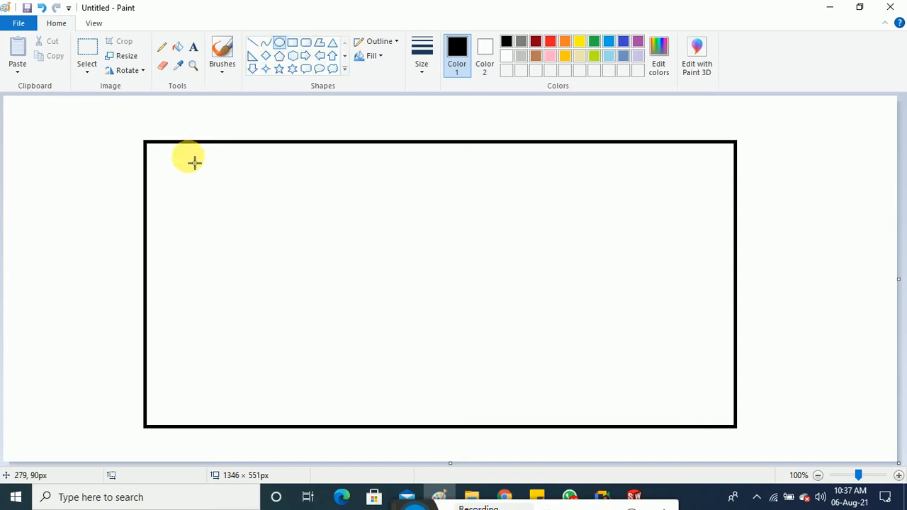
{"action": "left_click_drag", "start_coordinate": [169, 162], "coordinate": [182, 179]}
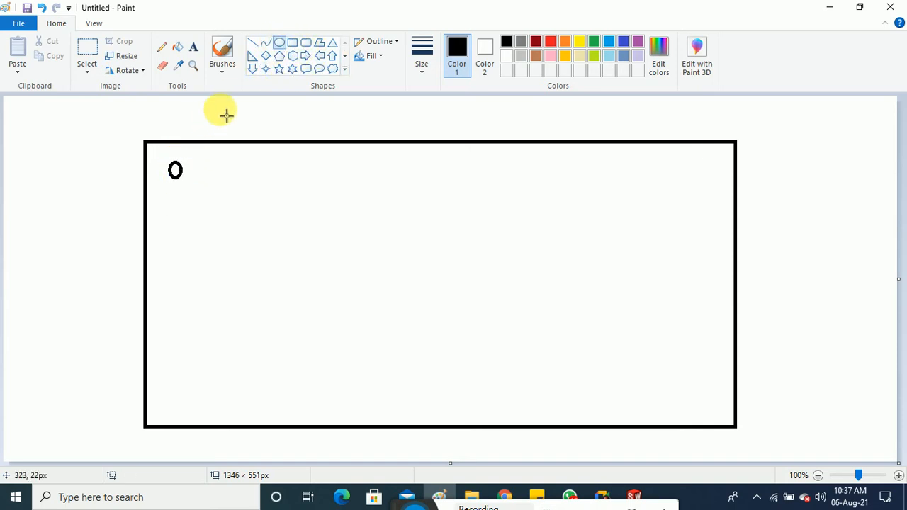
{"action": "left_click", "coordinate": [220, 68]}
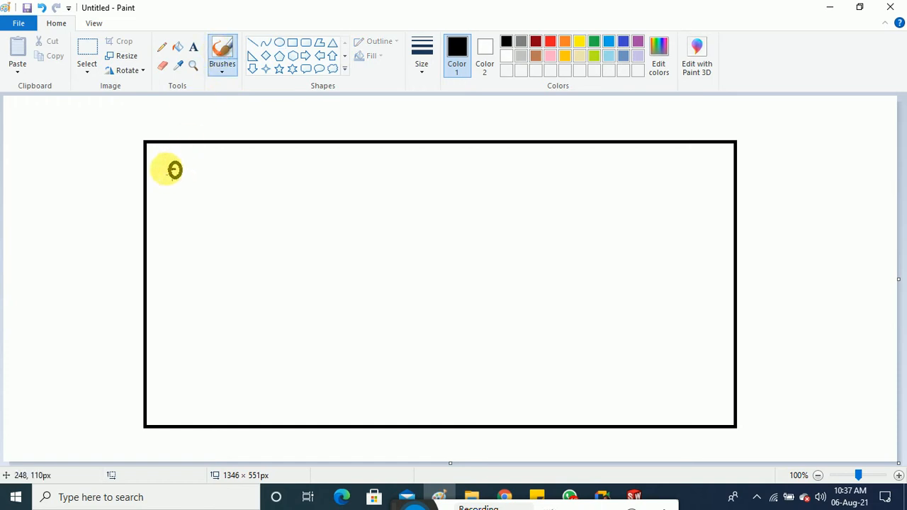
{"action": "mouse_move", "coordinate": [169, 170]}
{"action": "left_mouse_down"}
{"action": "mouse_move", "coordinate": [126, 174]}
{"action": "mouse_move", "coordinate": [194, 131]}
{"action": "left_mouse_up"}
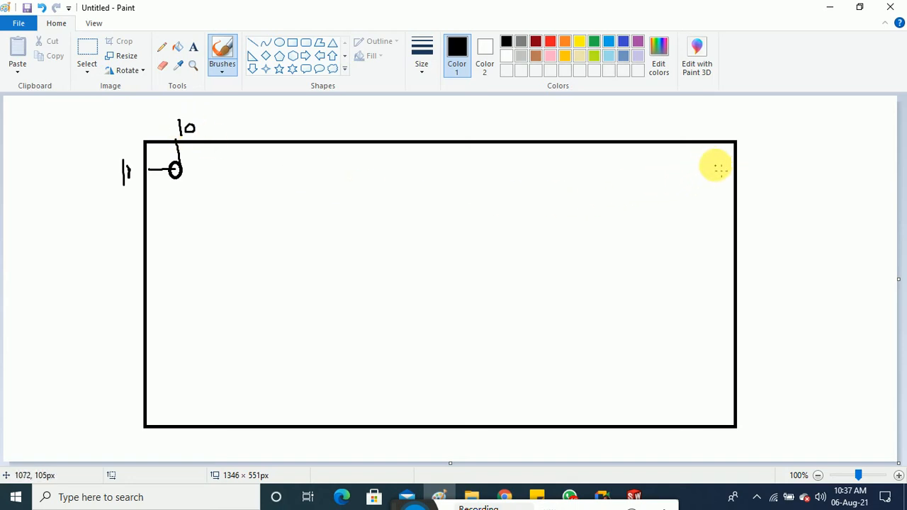
{"action": "mouse_move", "coordinate": [715, 164]}
{"action": "left_mouse_down"}
{"action": "mouse_move", "coordinate": [734, 164]}
{"action": "mouse_move", "coordinate": [744, 189]}
{"action": "mouse_move", "coordinate": [749, 177]}
{"action": "left_mouse_up"}
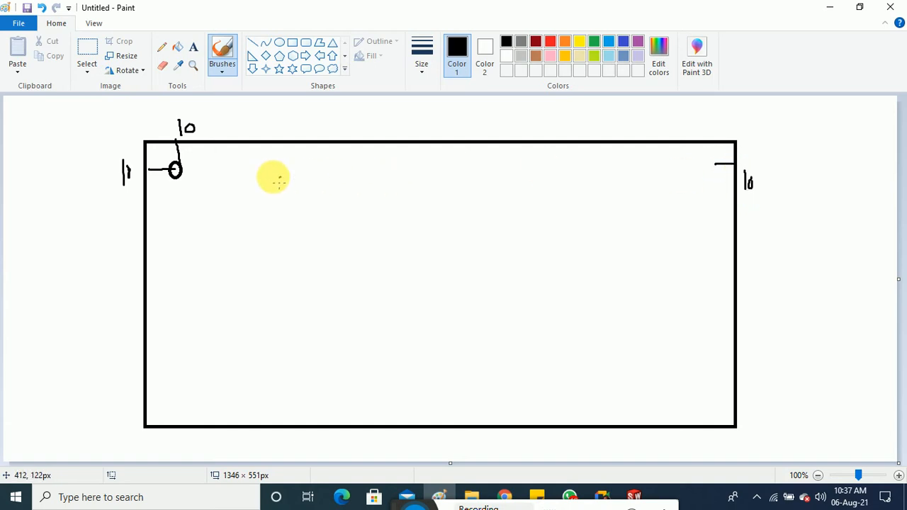
Step: Brush a row of rounded pin shapes from the first oval toward the rectangle's right edge
{"action": "mouse_move", "coordinate": [210, 162]}
{"action": "left_mouse_down"}
{"action": "mouse_move", "coordinate": [203, 170]}
{"action": "mouse_move", "coordinate": [256, 178]}
{"action": "mouse_move", "coordinate": [250, 165]}
{"action": "left_mouse_up"}
{"action": "mouse_move", "coordinate": [326, 162]}
{"action": "left_mouse_down"}
{"action": "mouse_move", "coordinate": [304, 184]}
{"action": "mouse_move", "coordinate": [306, 164]}
{"action": "left_mouse_up"}
{"action": "left_click_drag", "start_coordinate": [406, 158], "coordinate": [392, 160]}
{"action": "left_click_drag", "start_coordinate": [483, 163], "coordinate": [475, 160]}
{"action": "mouse_move", "coordinate": [592, 158]}
{"action": "left_mouse_down"}
{"action": "mouse_move", "coordinate": [654, 172]}
{"action": "mouse_move", "coordinate": [635, 155]}
{"action": "left_mouse_up"}
{"action": "mouse_move", "coordinate": [661, 160]}
{"action": "left_mouse_down"}
{"action": "mouse_move", "coordinate": [667, 173]}
{"action": "mouse_move", "coordinate": [677, 160]}
{"action": "left_mouse_up"}
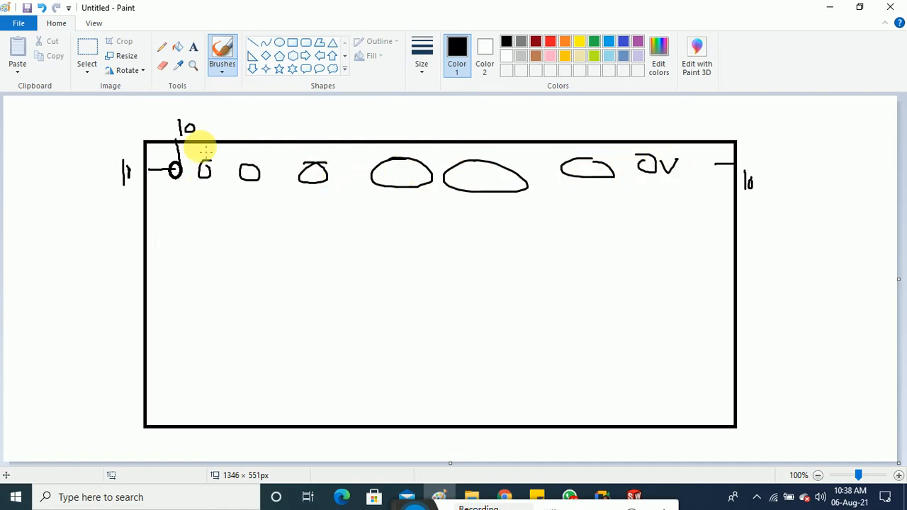
Step: Brush a horizontal dimension line above the rectangle and label it 220, scribbling over the extra zero
{"action": "left_click_drag", "start_coordinate": [142, 111], "coordinate": [682, 107]}
{"action": "left_click_drag", "start_coordinate": [428, 105], "coordinate": [469, 120]}
{"action": "mouse_move", "coordinate": [474, 110]}
{"action": "left_mouse_down"}
{"action": "mouse_move", "coordinate": [476, 121]}
{"action": "mouse_move", "coordinate": [476, 111]}
{"action": "mouse_move", "coordinate": [518, 110]}
{"action": "left_mouse_up"}
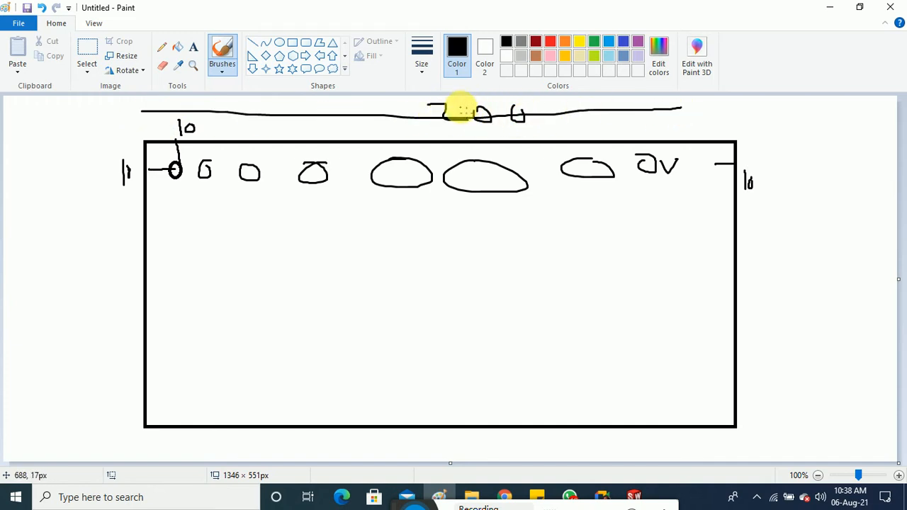
{"action": "left_click_drag", "start_coordinate": [410, 105], "coordinate": [444, 127]}
{"action": "left_click_drag", "start_coordinate": [517, 110], "coordinate": [529, 123]}
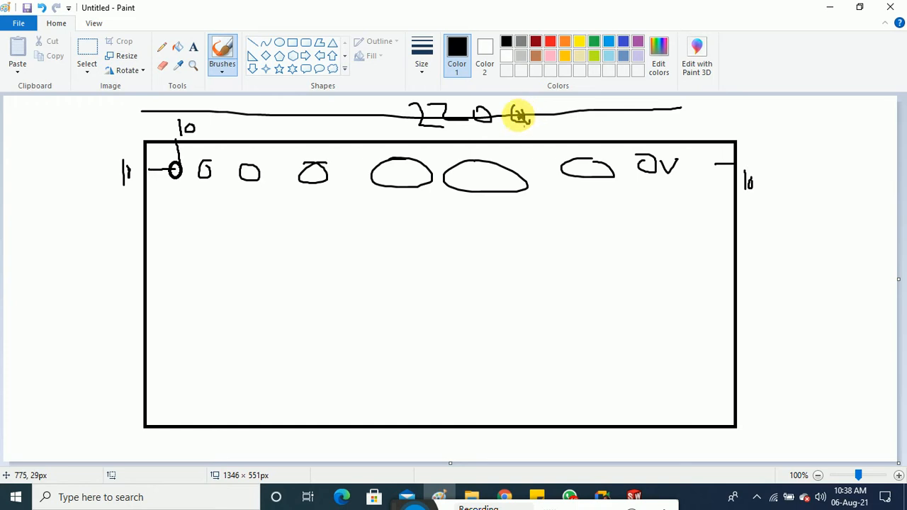
Step: Brush extension lines down from the first and last pins and handwrite the distance between them inside the rectangle
{"action": "left_click_drag", "start_coordinate": [177, 174], "coordinate": [178, 216]}
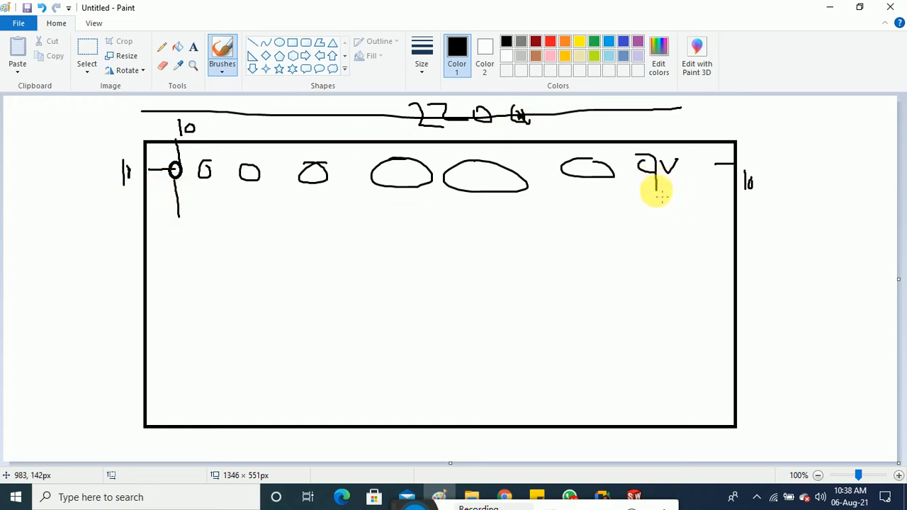
{"action": "left_click_drag", "start_coordinate": [656, 193], "coordinate": [664, 267]}
{"action": "left_click_drag", "start_coordinate": [434, 254], "coordinate": [472, 272]}
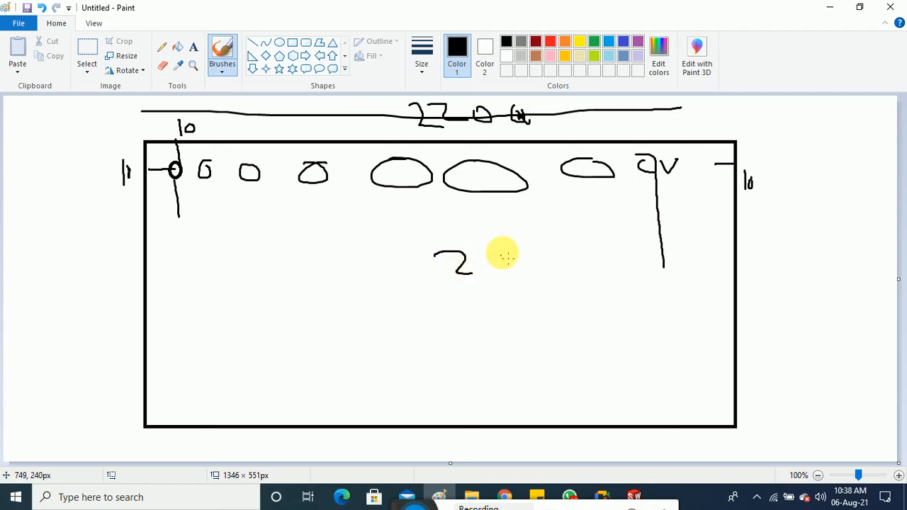
{"action": "mouse_move", "coordinate": [504, 246]}
{"action": "left_mouse_down"}
{"action": "mouse_move", "coordinate": [514, 253]}
{"action": "mouse_move", "coordinate": [504, 246]}
{"action": "left_mouse_up"}
{"action": "mouse_move", "coordinate": [530, 241]}
{"action": "left_mouse_down"}
{"action": "mouse_move", "coordinate": [535, 255]}
{"action": "mouse_move", "coordinate": [547, 239]}
{"action": "left_mouse_up"}
{"action": "mouse_move", "coordinate": [651, 225]}
{"action": "left_mouse_down"}
{"action": "mouse_move", "coordinate": [755, 225]}
{"action": "mouse_move", "coordinate": [699, 236]}
{"action": "mouse_move", "coordinate": [779, 283]}
{"action": "left_mouse_up"}
{"action": "mouse_move", "coordinate": [170, 205]}
{"action": "left_mouse_down"}
{"action": "mouse_move", "coordinate": [142, 207]}
{"action": "mouse_move", "coordinate": [200, 263]}
{"action": "left_mouse_up"}
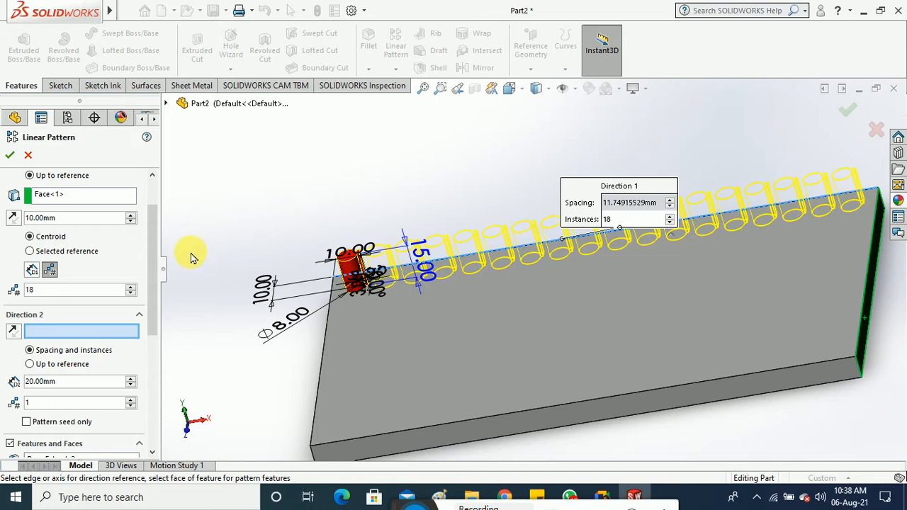
Step: Raise the Direction 1 instance count to 23 and reduce it to 19
{"action": "left_click", "coordinate": [133, 290]}
{"action": "left_click", "coordinate": [133, 290]}
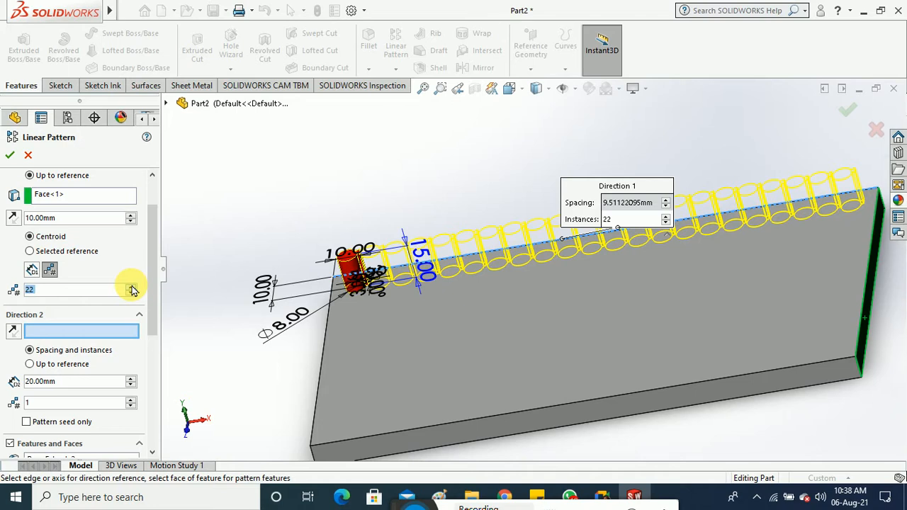
{"action": "left_click", "coordinate": [131, 287]}
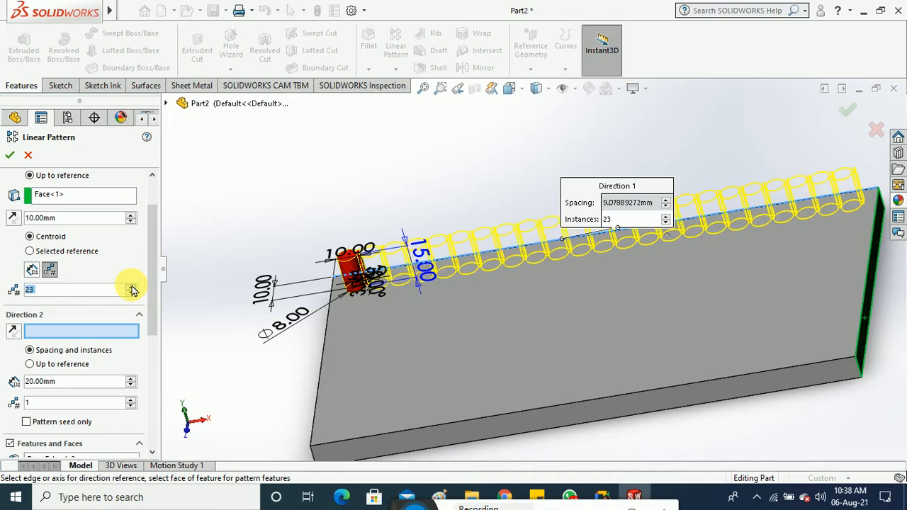
{"action": "left_click", "coordinate": [131, 292]}
{"action": "left_click", "coordinate": [131, 293]}
{"action": "left_click", "coordinate": [131, 293]}
{"action": "left_click", "coordinate": [131, 292]}
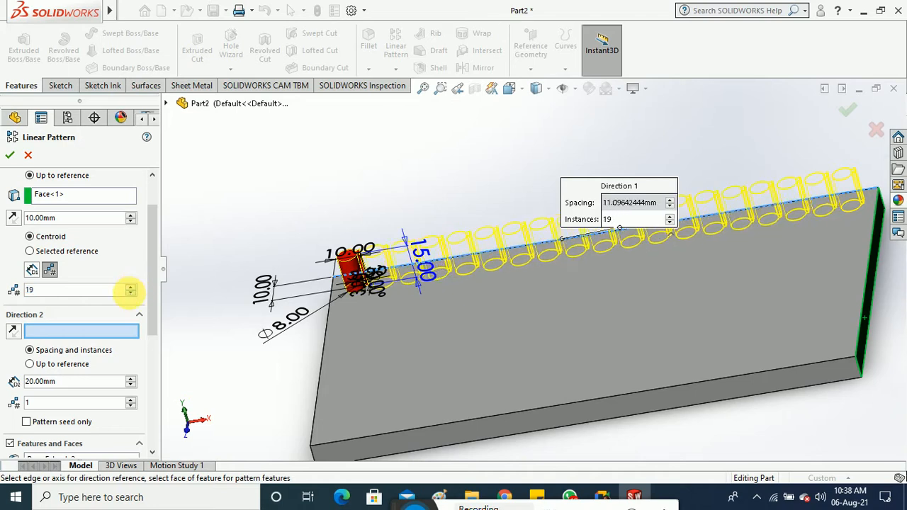
Step: Reduce the Direction 1 instance count to 11
{"action": "left_click", "coordinate": [131, 292]}
{"action": "left_click", "coordinate": [131, 292]}
{"action": "left_click", "coordinate": [131, 293]}
{"action": "left_click", "coordinate": [131, 293]}
{"action": "left_click", "coordinate": [131, 292]}
{"action": "left_click", "coordinate": [132, 293]}
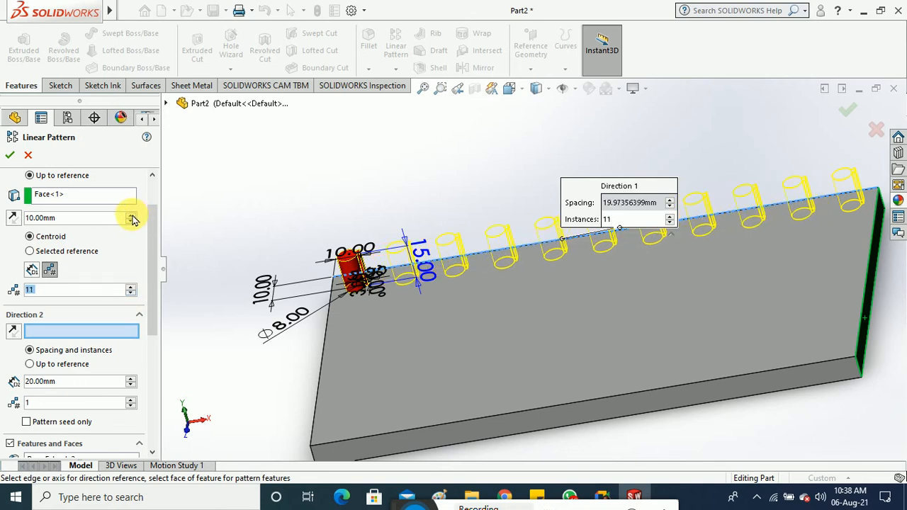
Step: Raise the Direction 1 offset from the reference face to 20 mm and on to 30 mm
{"action": "left_click", "coordinate": [132, 217]}
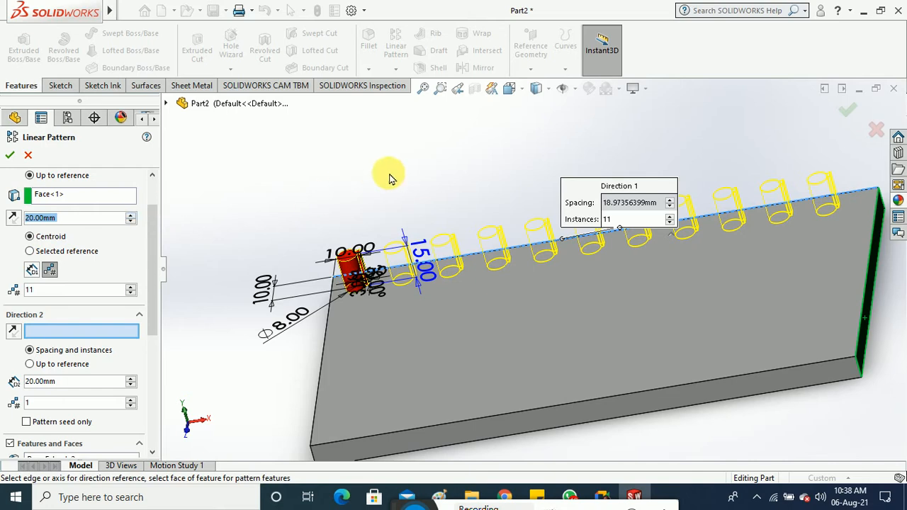
{"action": "middle_click_drag", "start_coordinate": [389, 174], "coordinate": [399, 175]}
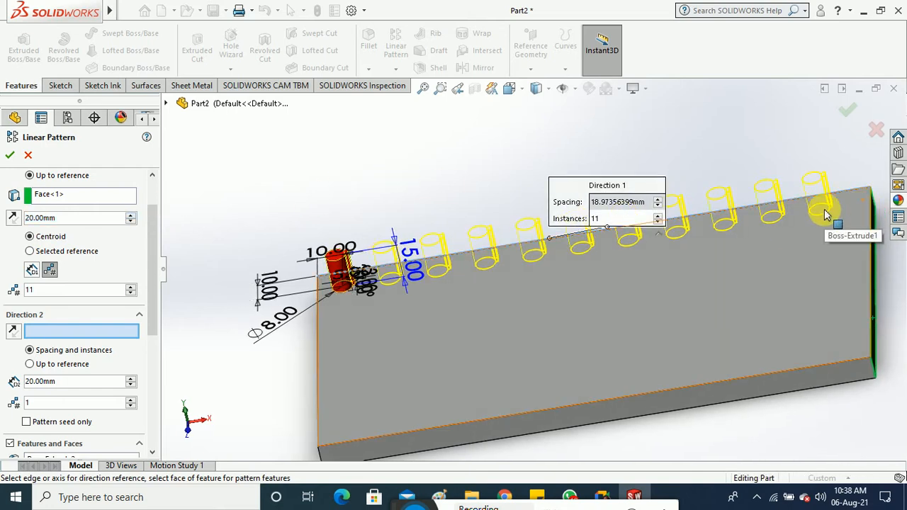
{"action": "left_click", "coordinate": [131, 217]}
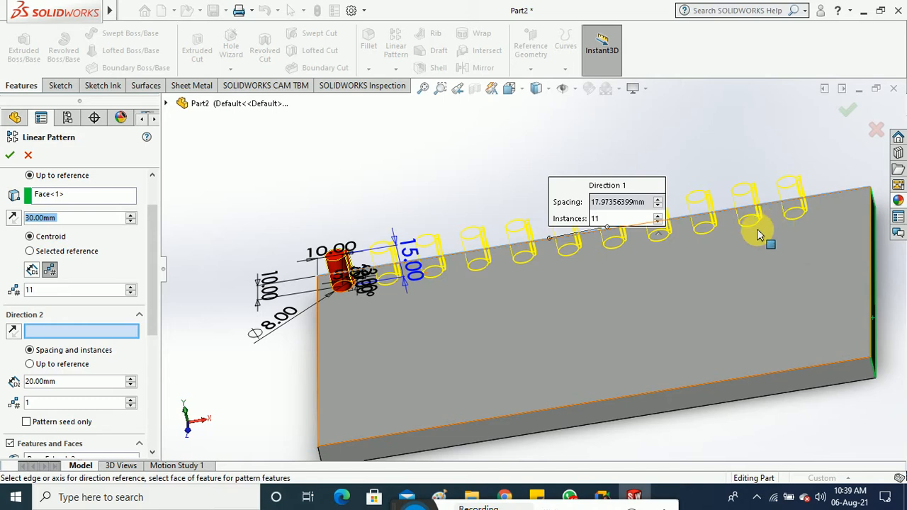
Step: Define Direction 2 along the plate's short edge near the pin, using Up to reference with the long front side face
{"action": "left_click", "coordinate": [108, 331]}
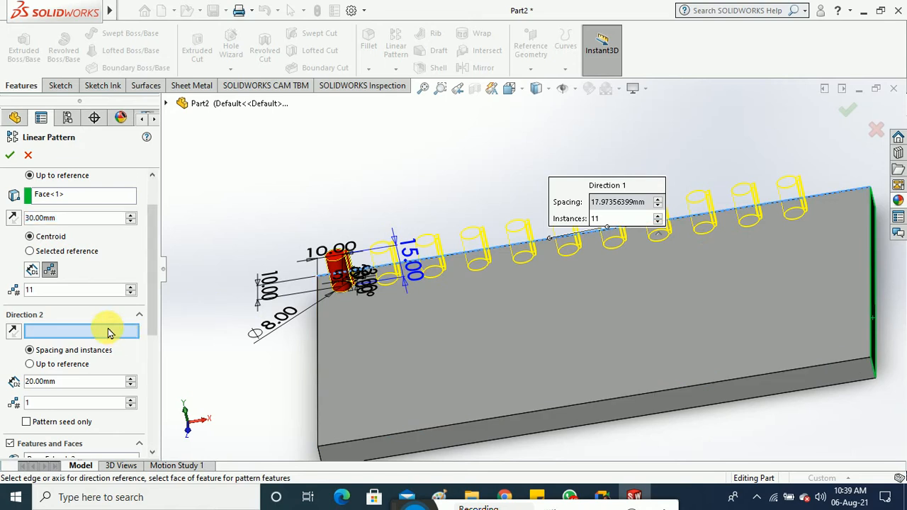
{"action": "left_click", "coordinate": [296, 372]}
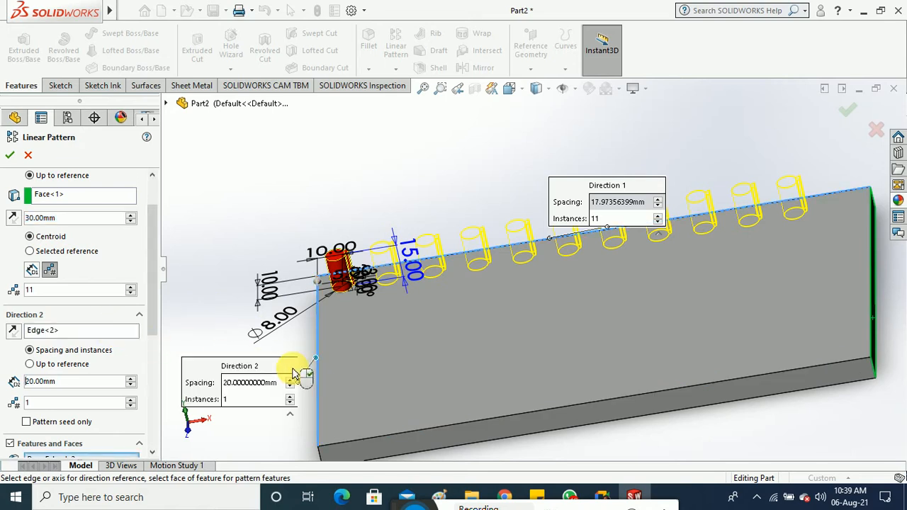
{"action": "scroll", "coordinate": [309, 299], "scroll_direction": "up", "scroll_amount": 1}
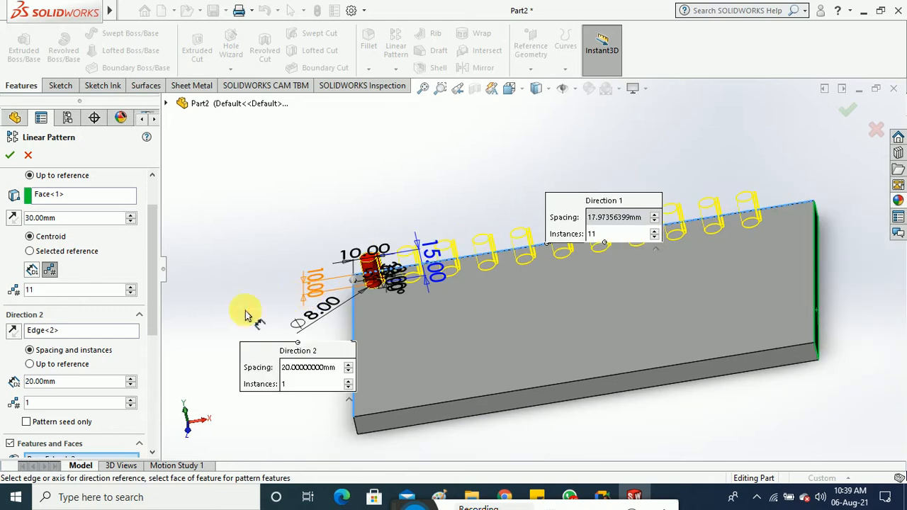
{"action": "left_click", "coordinate": [76, 365]}
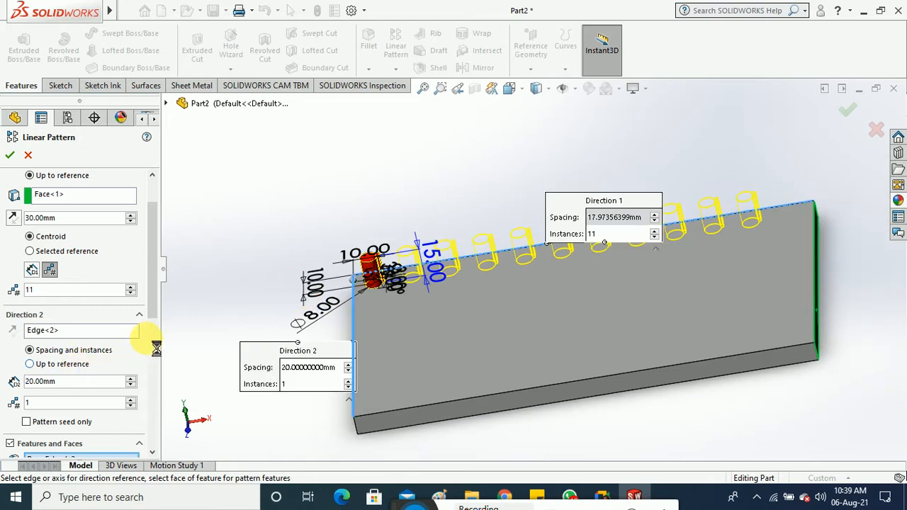
{"action": "scroll", "coordinate": [151, 318], "scroll_direction": "down", "scroll_amount": 3}
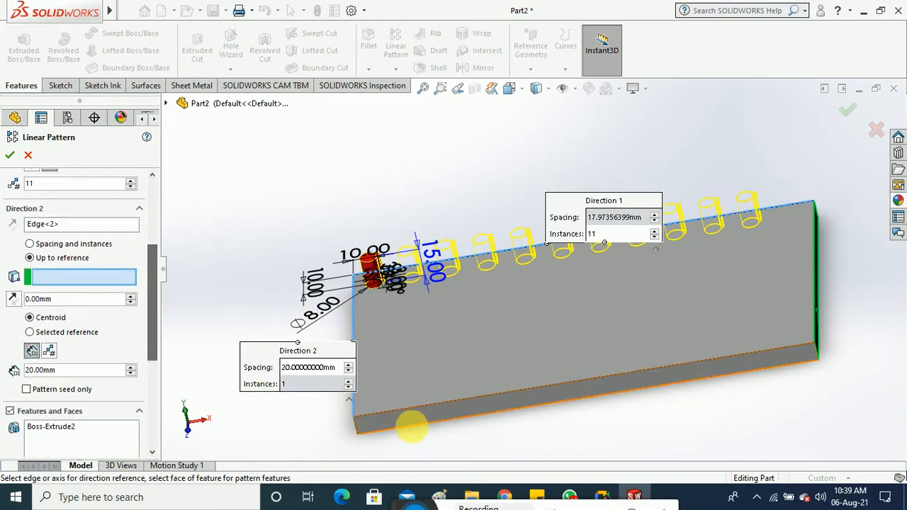
{"action": "left_click", "coordinate": [416, 422]}
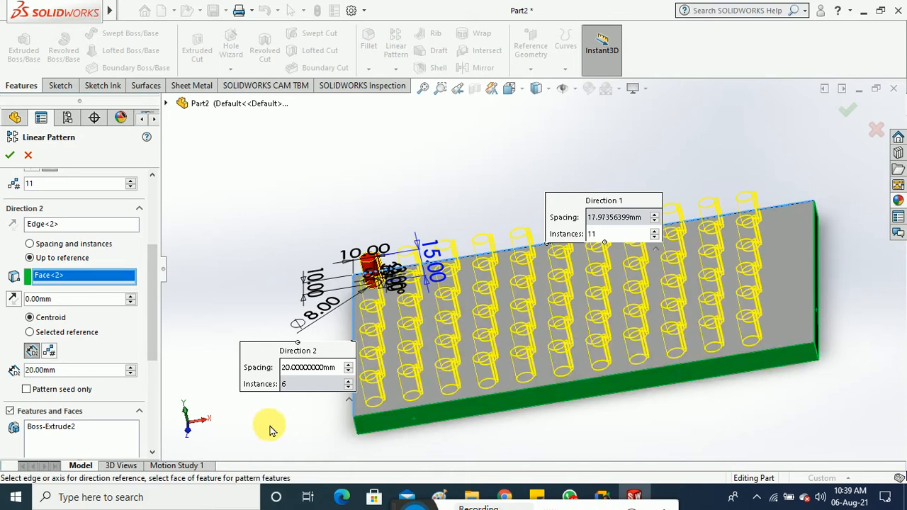
Step: Raise the Direction 2 offset from the front face in 10 mm increments up to 50 mm
{"action": "middle_click_drag", "start_coordinate": [269, 427], "coordinate": [346, 422]}
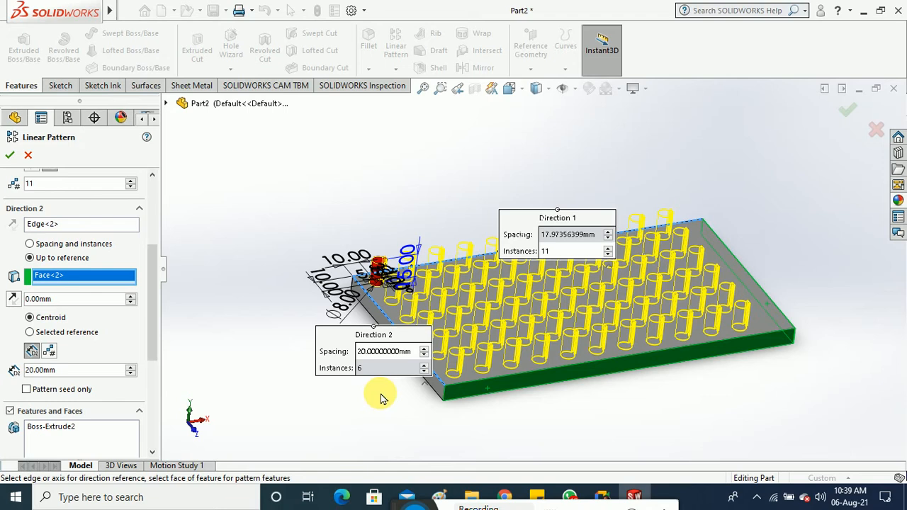
{"action": "scroll", "coordinate": [380, 398], "scroll_direction": "up", "scroll_amount": 1}
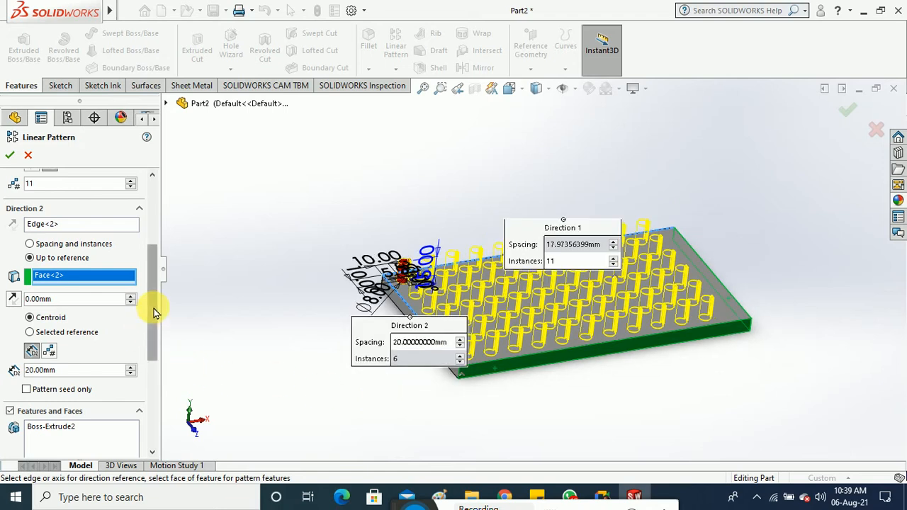
{"action": "left_click_drag", "start_coordinate": [154, 309], "coordinate": [155, 320]}
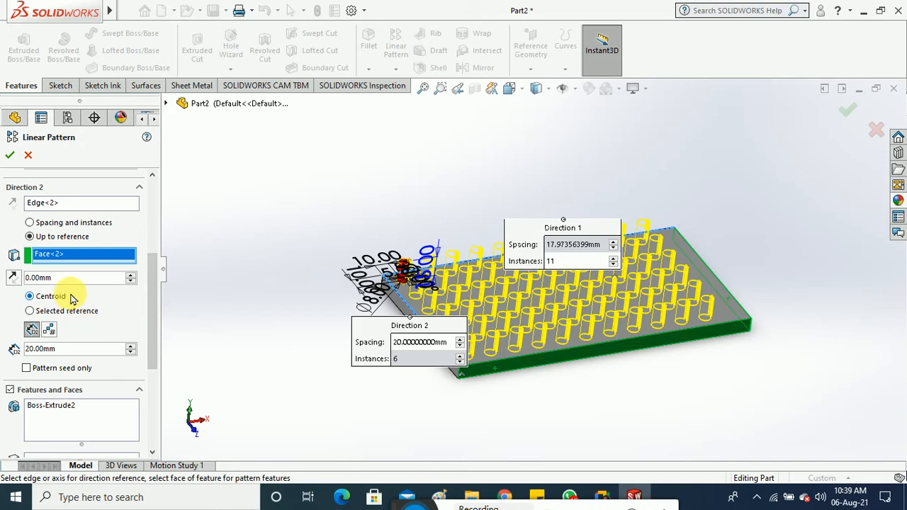
{"action": "left_click_drag", "start_coordinate": [71, 280], "coordinate": [20, 282]}
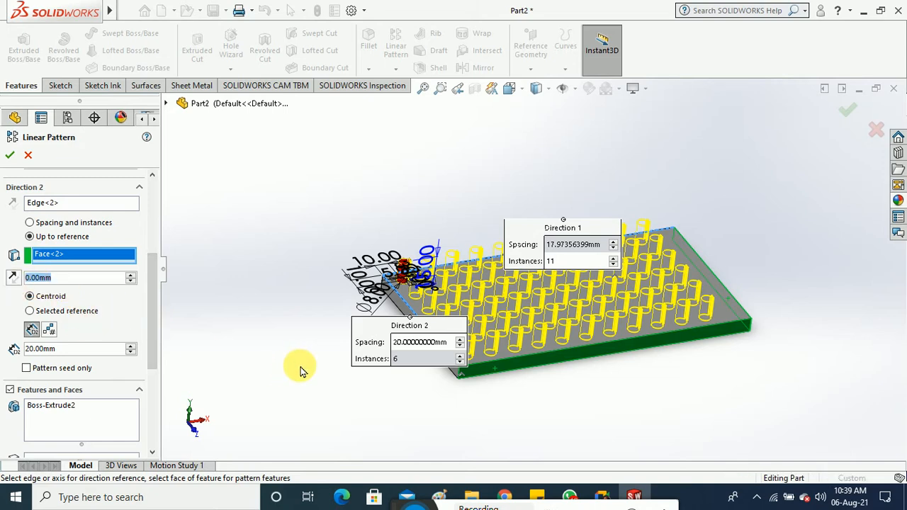
{"action": "middle_click_drag", "start_coordinate": [300, 367], "coordinate": [304, 399]}
{"action": "scroll", "coordinate": [531, 380], "scroll_direction": "down", "scroll_amount": 3}
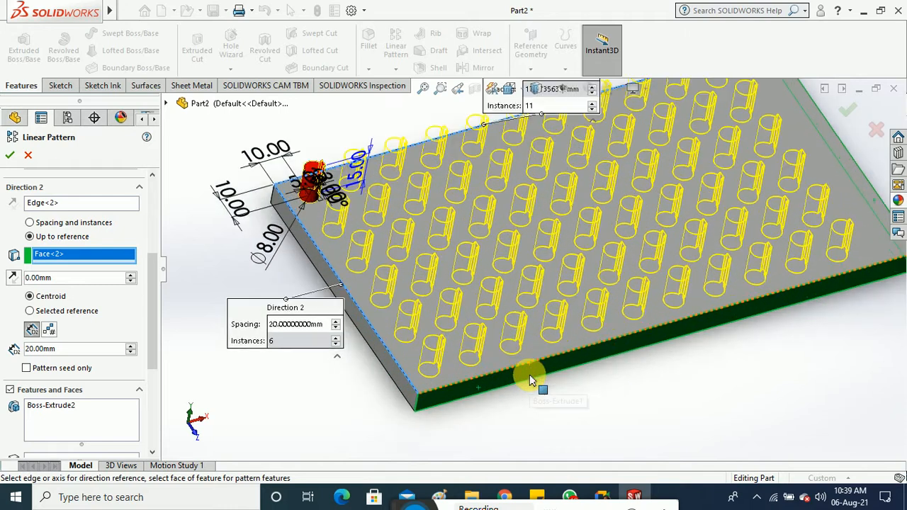
{"action": "left_click", "coordinate": [130, 275]}
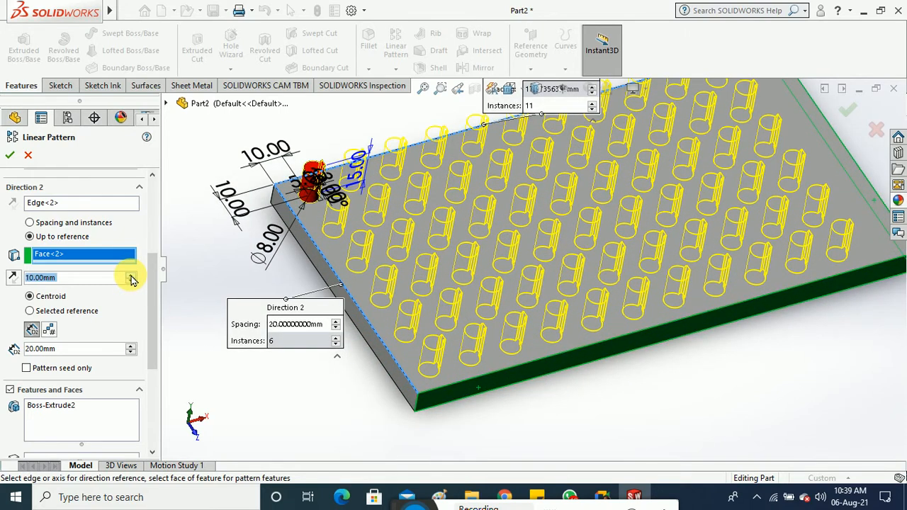
{"action": "left_click", "coordinate": [130, 276]}
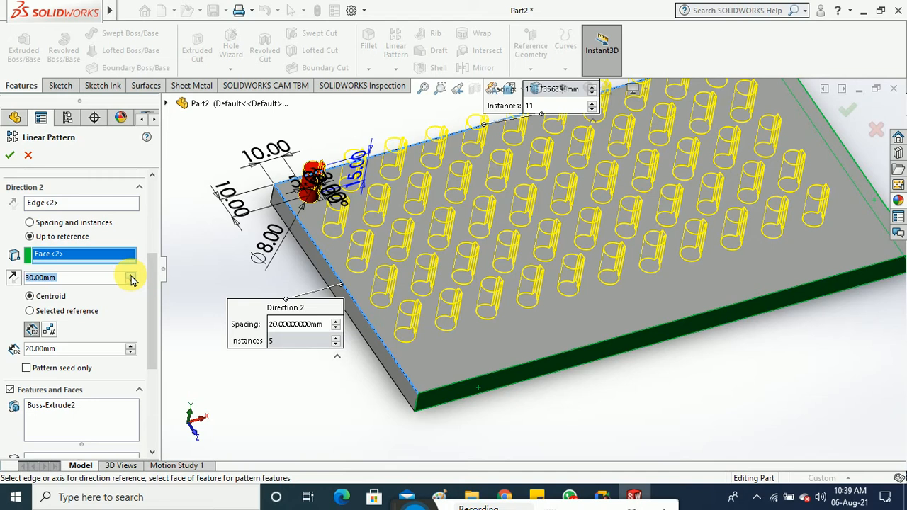
{"action": "left_click", "coordinate": [131, 275]}
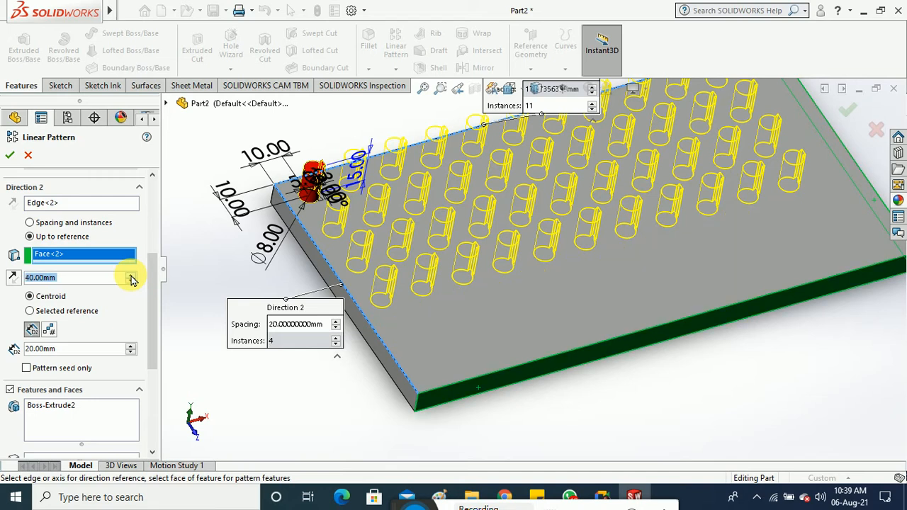
{"action": "left_click", "coordinate": [131, 276]}
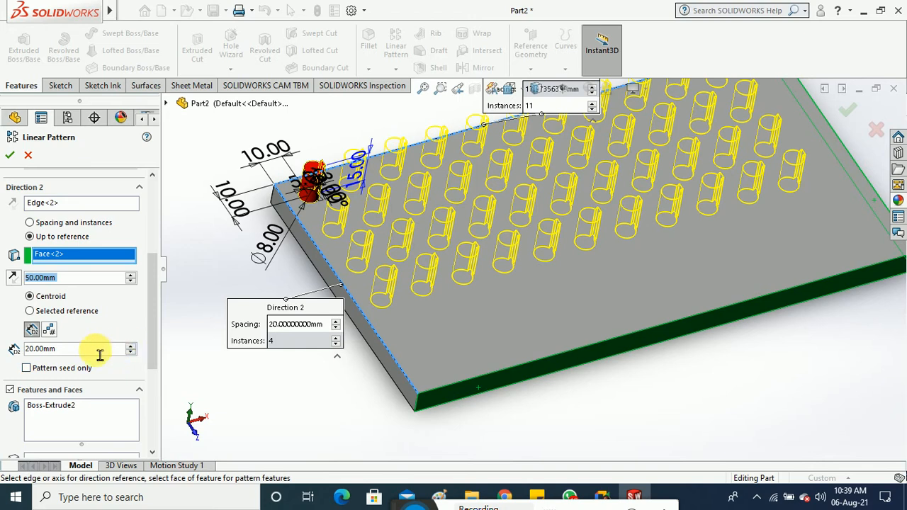
Step: Switch Direction 2 from spacing to instance count and raise the count to 7
{"action": "left_click", "coordinate": [49, 329]}
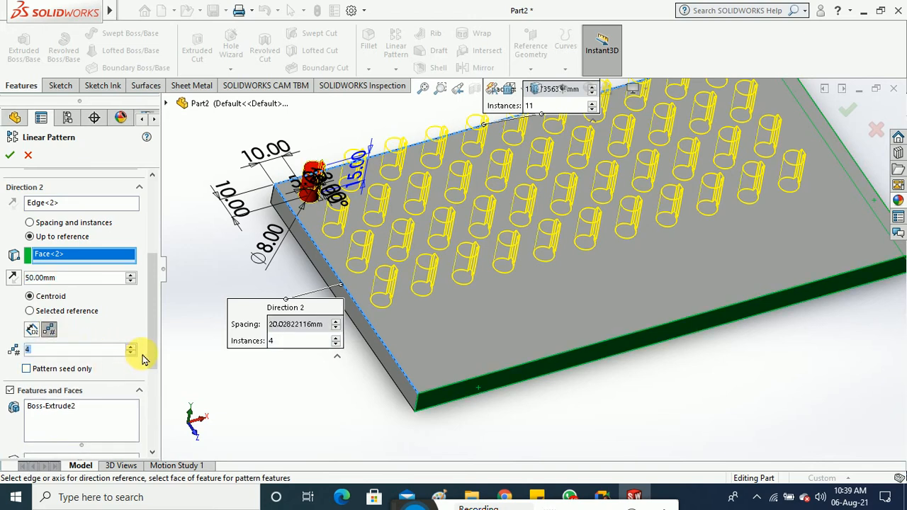
{"action": "left_click", "coordinate": [130, 348]}
{"action": "left_click", "coordinate": [131, 346]}
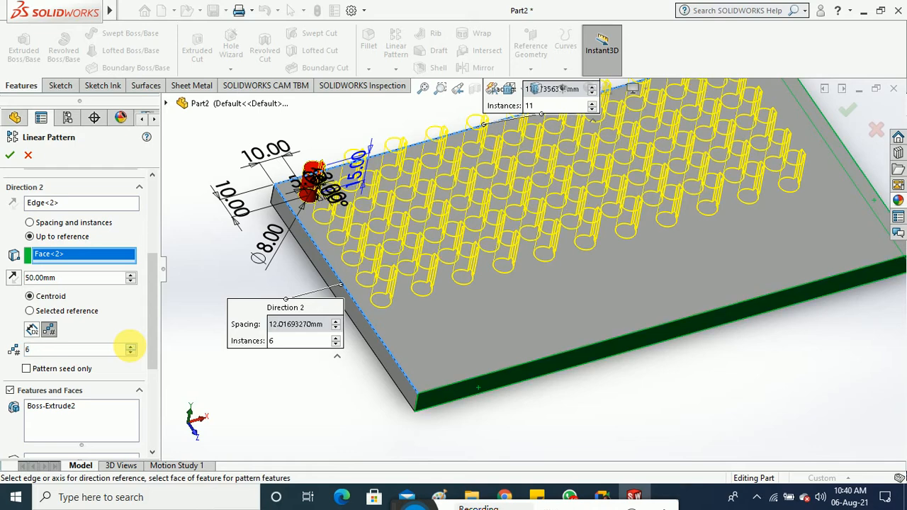
{"action": "left_click", "coordinate": [130, 347]}
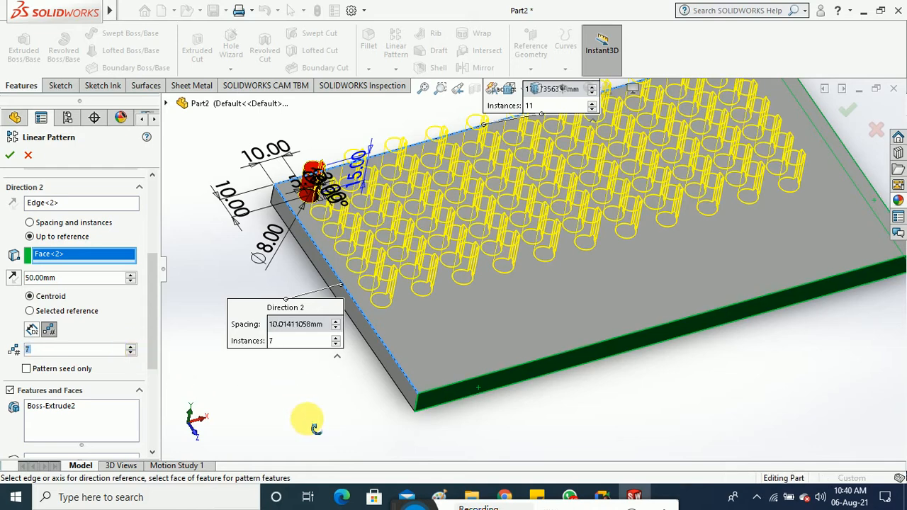
{"action": "middle_click_drag", "start_coordinate": [304, 419], "coordinate": [162, 361]}
Step: Activate the Instances to Skip selection for the pin grid, and cancel the linear pattern
{"action": "left_click_drag", "start_coordinate": [153, 344], "coordinate": [152, 415]}
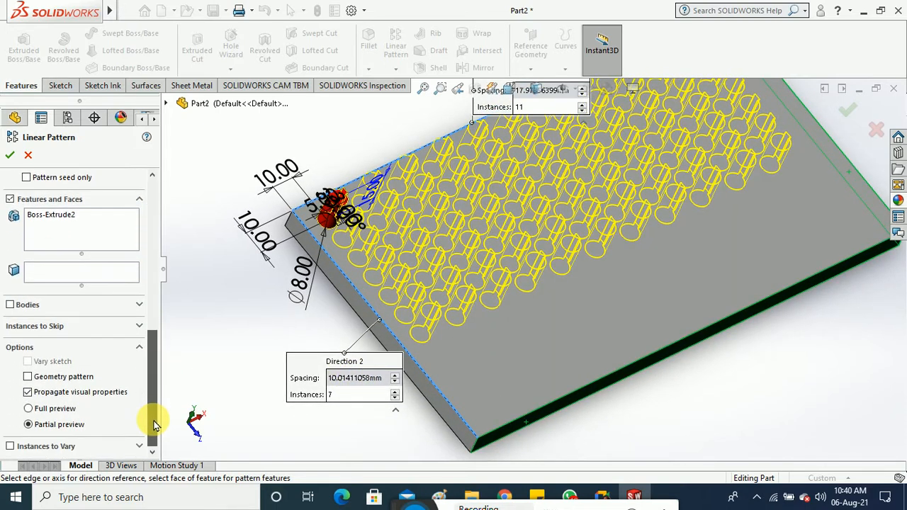
{"action": "left_click", "coordinate": [75, 329]}
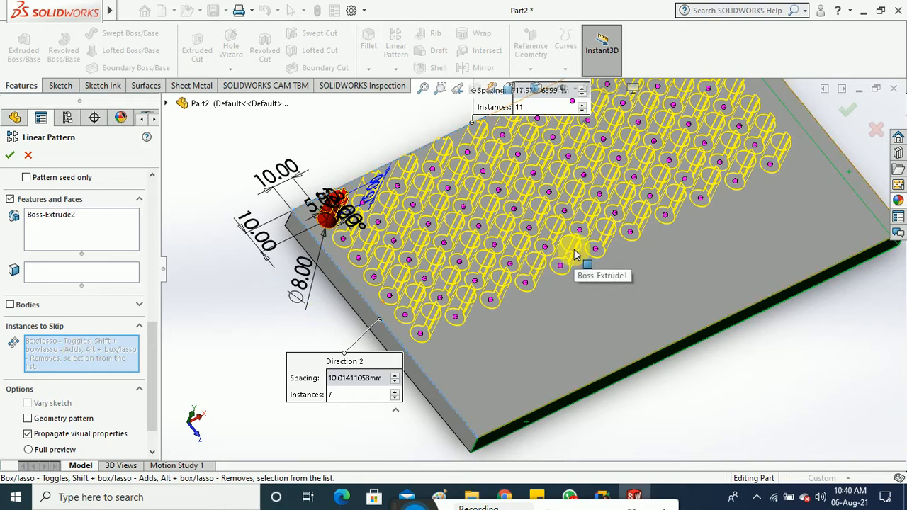
{"action": "scroll", "coordinate": [149, 319], "scroll_direction": "up", "scroll_amount": 3}
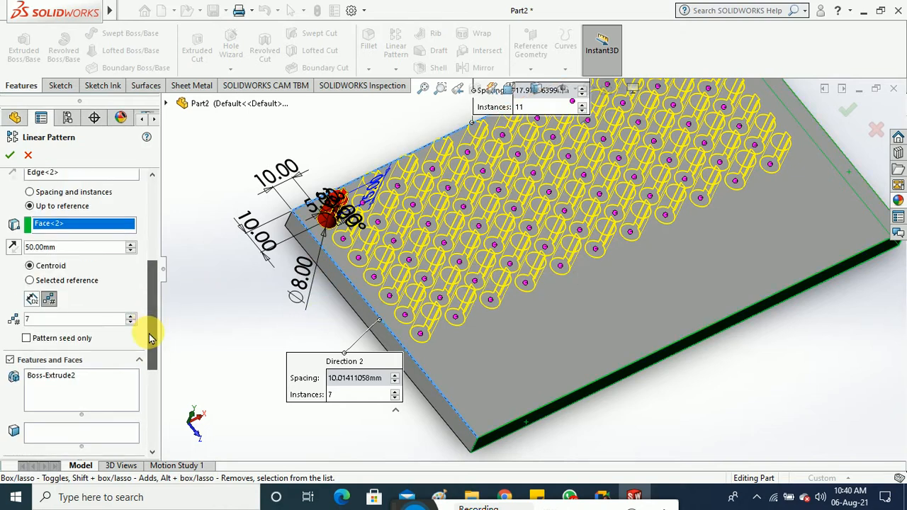
{"action": "left_click_drag", "start_coordinate": [150, 338], "coordinate": [152, 227]}
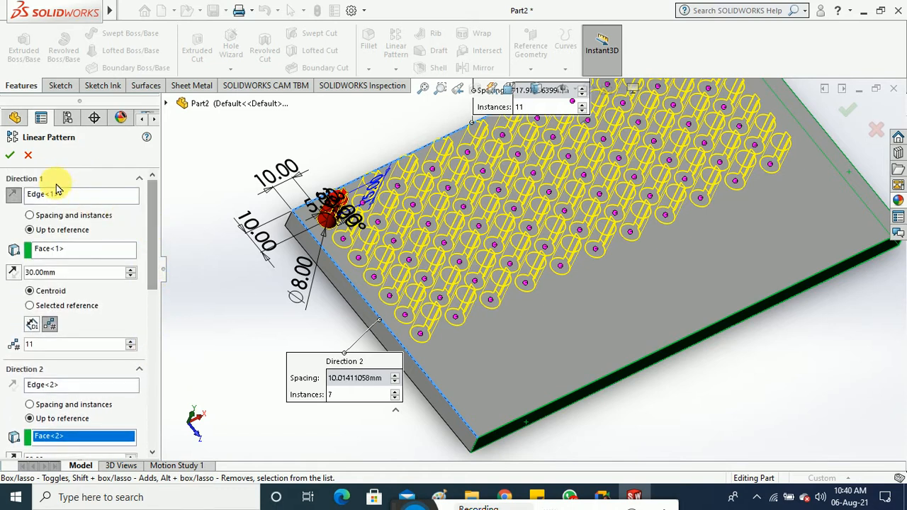
{"action": "left_click", "coordinate": [28, 155]}
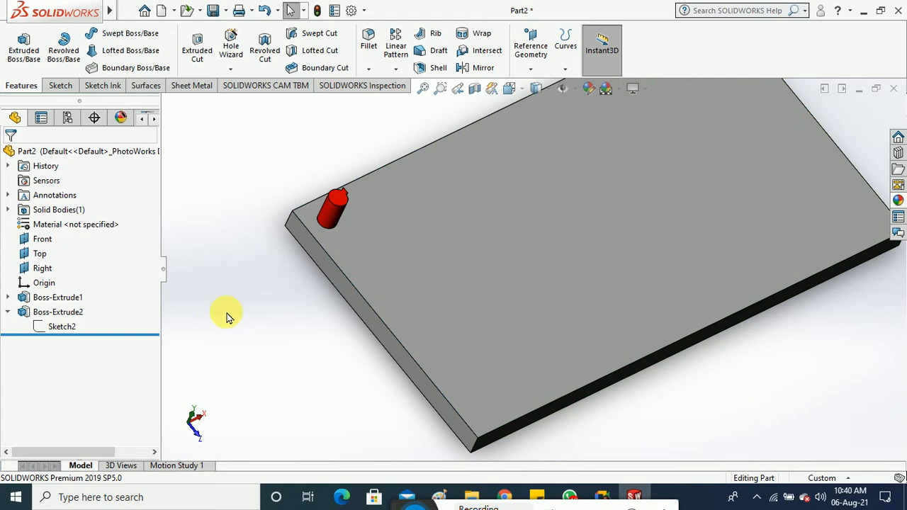
Step: Expand the Solid Bodies folder and highlight its body to examine which geometry it includes
{"action": "scroll", "coordinate": [224, 333], "scroll_direction": "up", "scroll_amount": 3}
{"action": "middle_click_drag", "start_coordinate": [626, 419], "coordinate": [587, 311]}
{"action": "scroll", "coordinate": [680, 268], "scroll_direction": "up", "scroll_amount": 1}
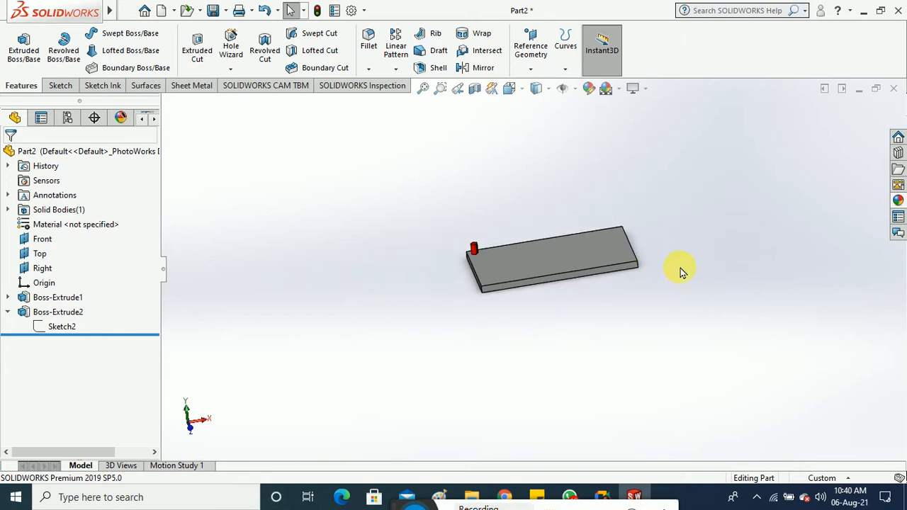
{"action": "scroll", "coordinate": [680, 267], "scroll_direction": "down", "scroll_amount": 1}
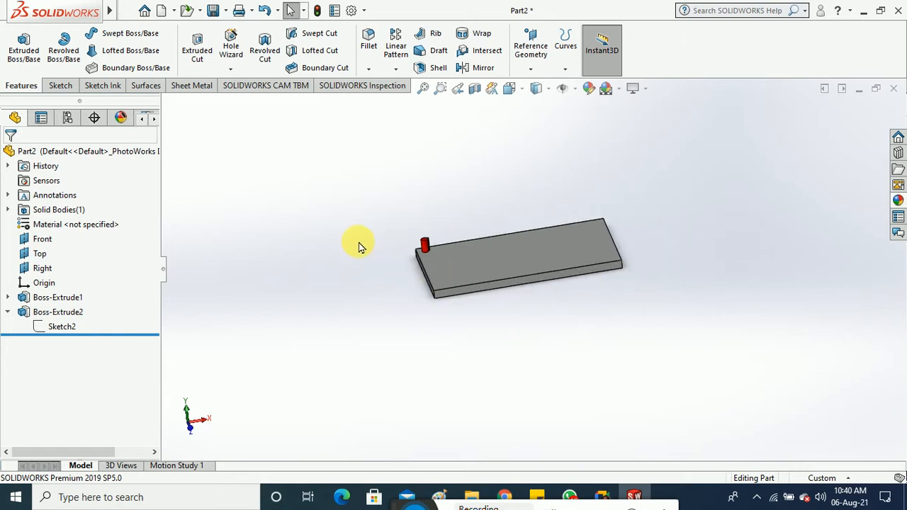
{"action": "scroll", "coordinate": [417, 209], "scroll_direction": "down", "scroll_amount": 1}
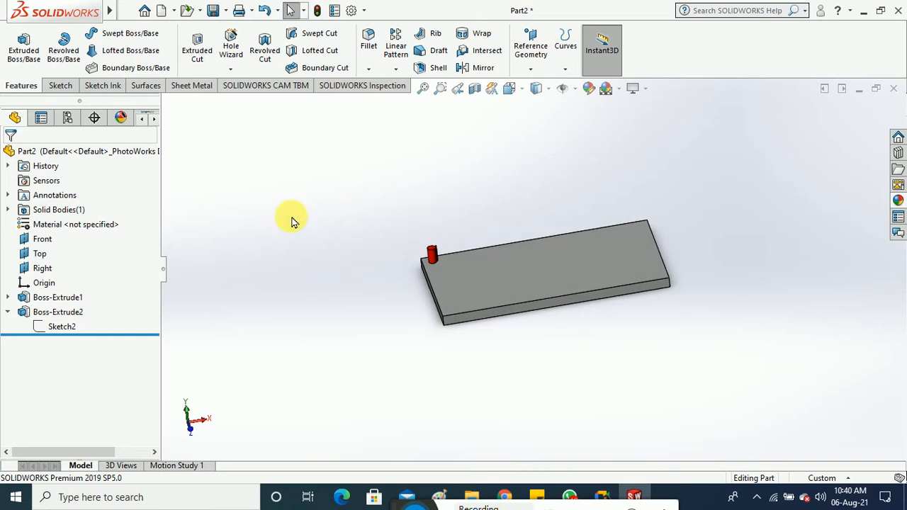
{"action": "left_click", "coordinate": [8, 210]}
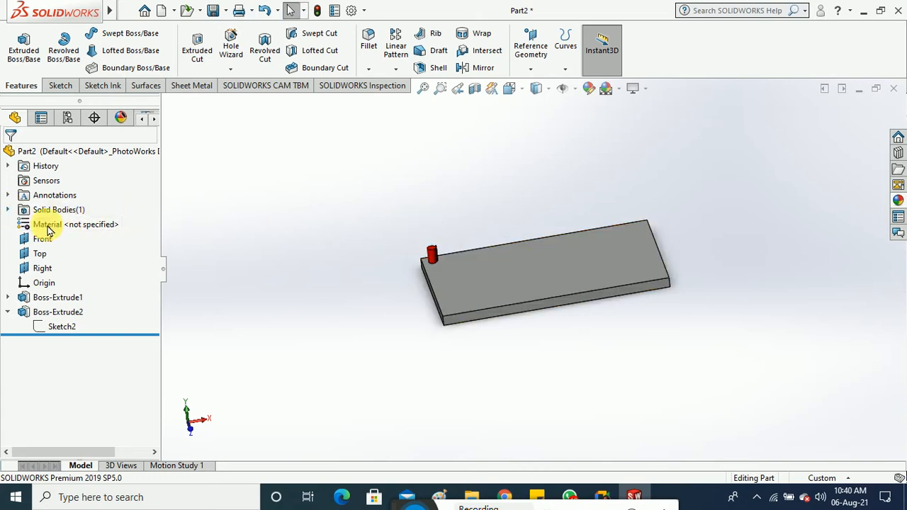
{"action": "left_click", "coordinate": [74, 224]}
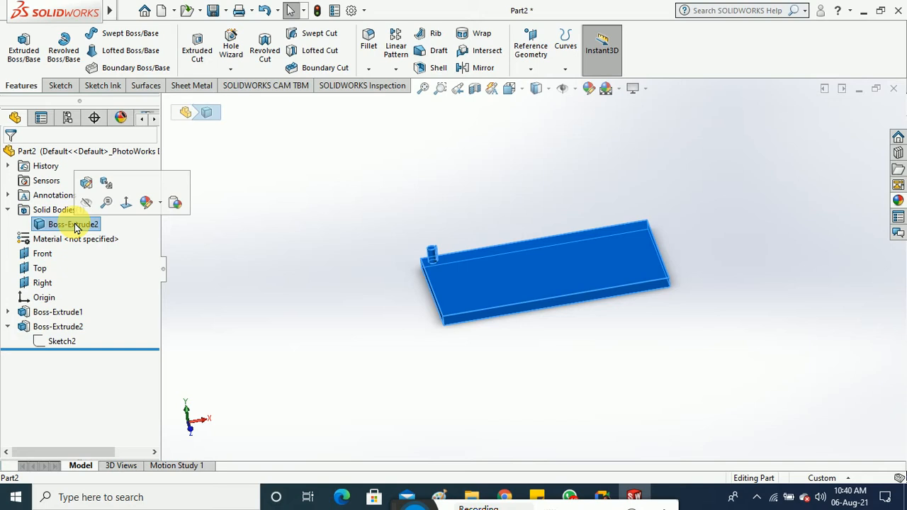
{"action": "left_click", "coordinate": [67, 212]}
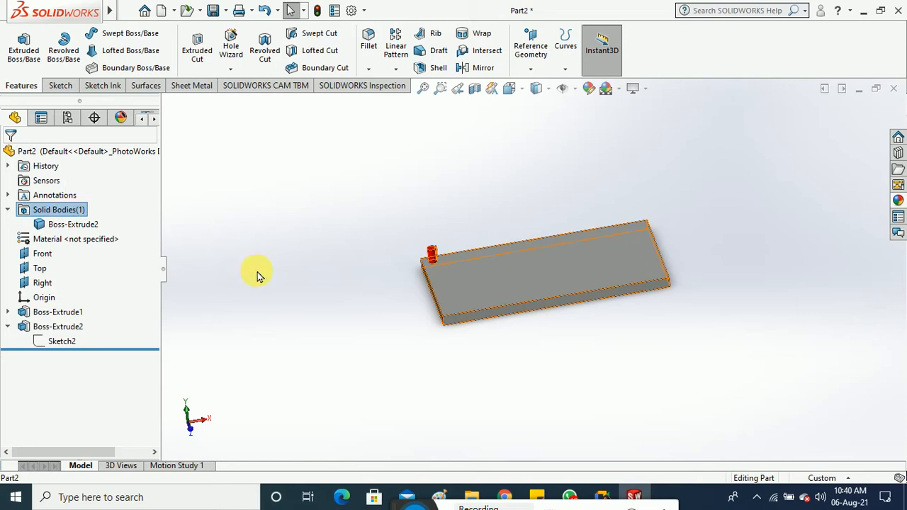
{"action": "key", "text": "Escape"}
{"action": "scroll", "coordinate": [593, 275], "scroll_direction": "up", "scroll_amount": 1}
{"action": "scroll", "coordinate": [592, 269], "scroll_direction": "down", "scroll_amount": 4}
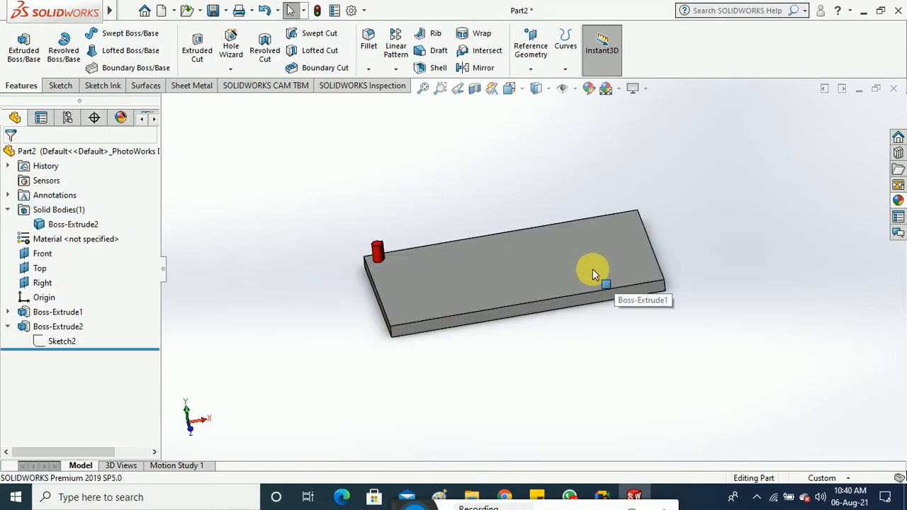
{"action": "scroll", "coordinate": [359, 195], "scroll_direction": "up", "scroll_amount": 1}
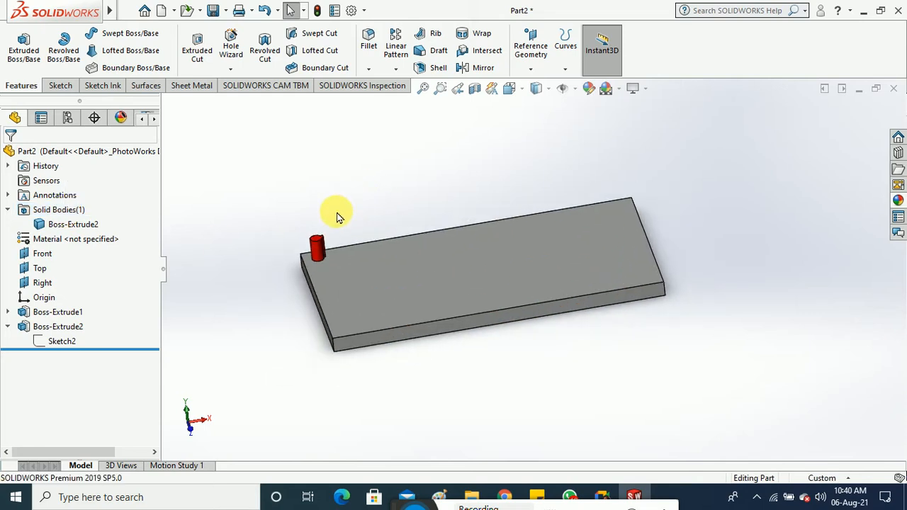
Step: Start a linear pattern that uses Bodies instead of features, and select the combined plate-and-pin body as its seed
{"action": "scroll", "coordinate": [354, 255], "scroll_direction": "down", "scroll_amount": 1}
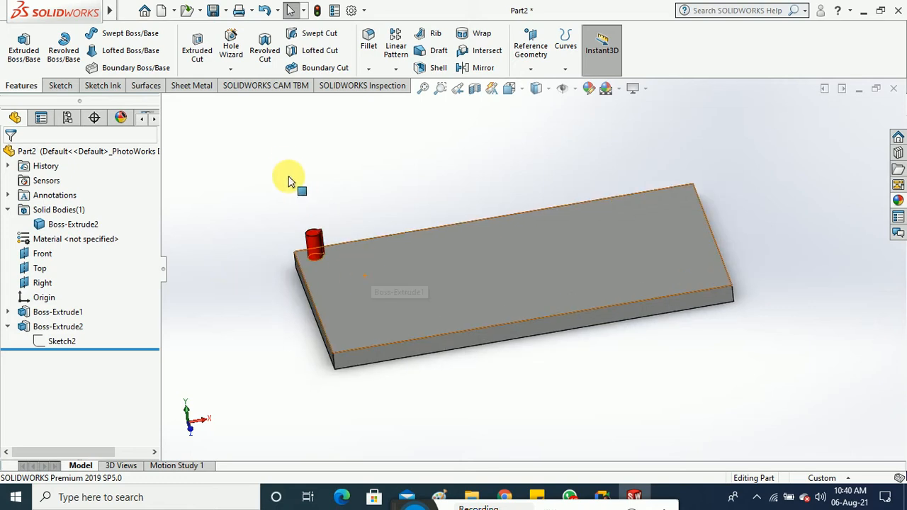
{"action": "left_click", "coordinate": [396, 71]}
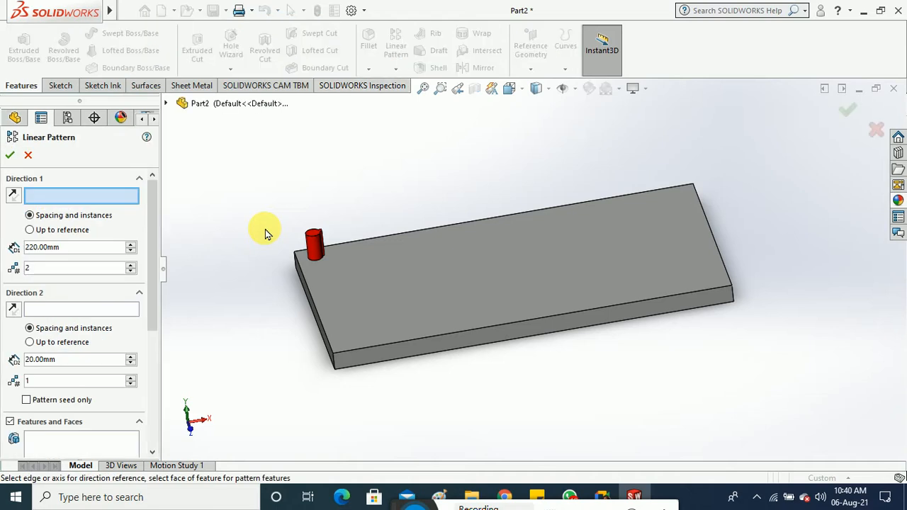
{"action": "left_click_drag", "start_coordinate": [152, 201], "coordinate": [146, 326]}
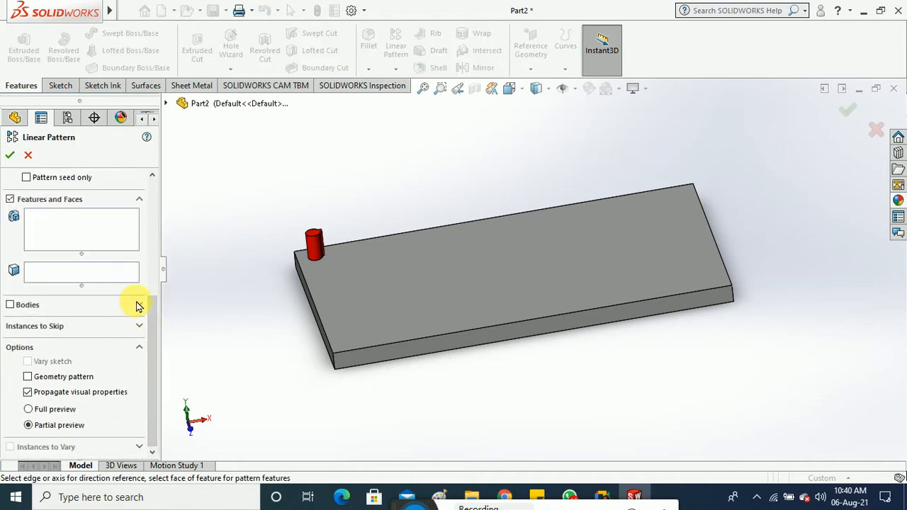
{"action": "left_click", "coordinate": [138, 304]}
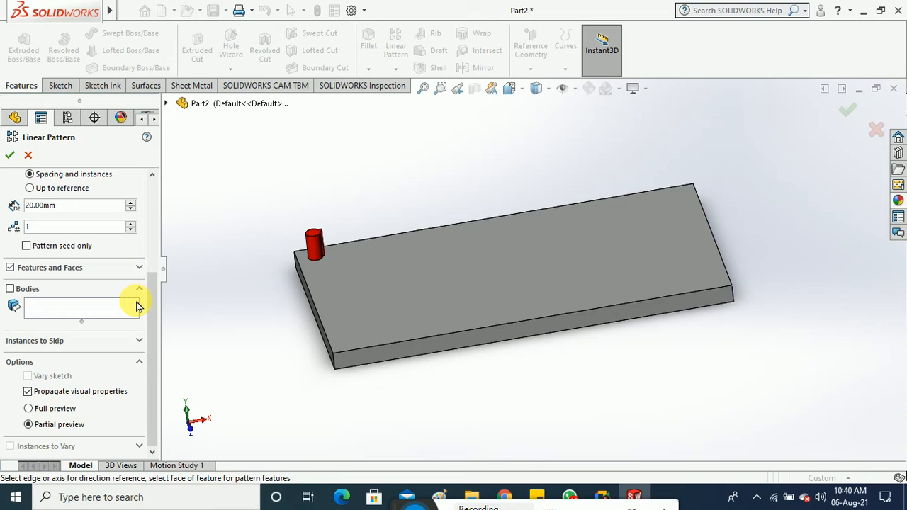
{"action": "left_click", "coordinate": [56, 307]}
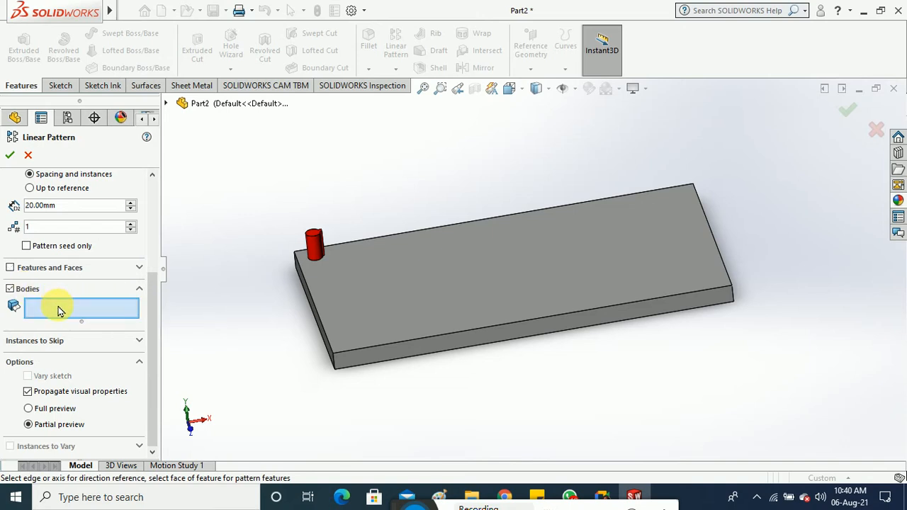
{"action": "left_click", "coordinate": [430, 303]}
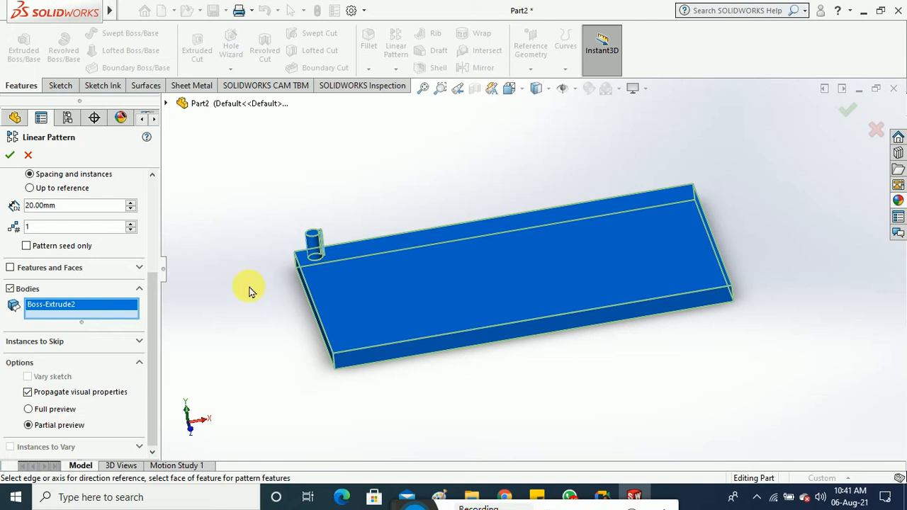
Step: Activate the Direction 1 reference selection for the body pattern
{"action": "left_click_drag", "start_coordinate": [150, 340], "coordinate": [151, 224]}
{"action": "left_click", "coordinate": [106, 197]}
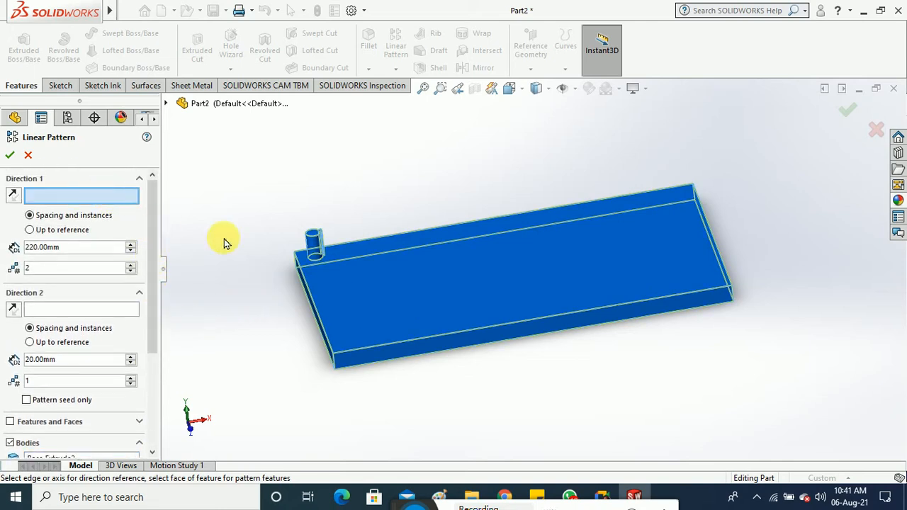
Step: Set Direction 1 of the body pattern along the plate's long front edge, reversed, with 240 mm spacing
{"action": "left_click", "coordinate": [544, 318]}
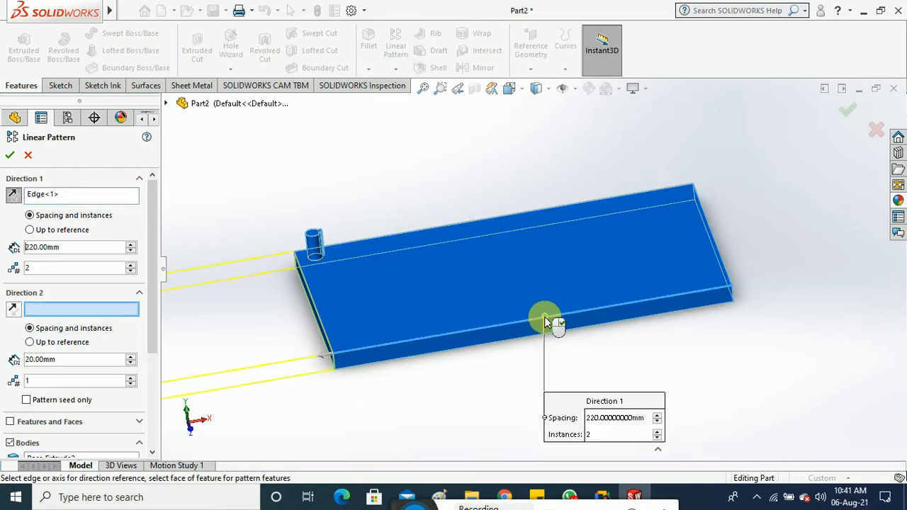
{"action": "scroll", "coordinate": [544, 320], "scroll_direction": "up", "scroll_amount": 5}
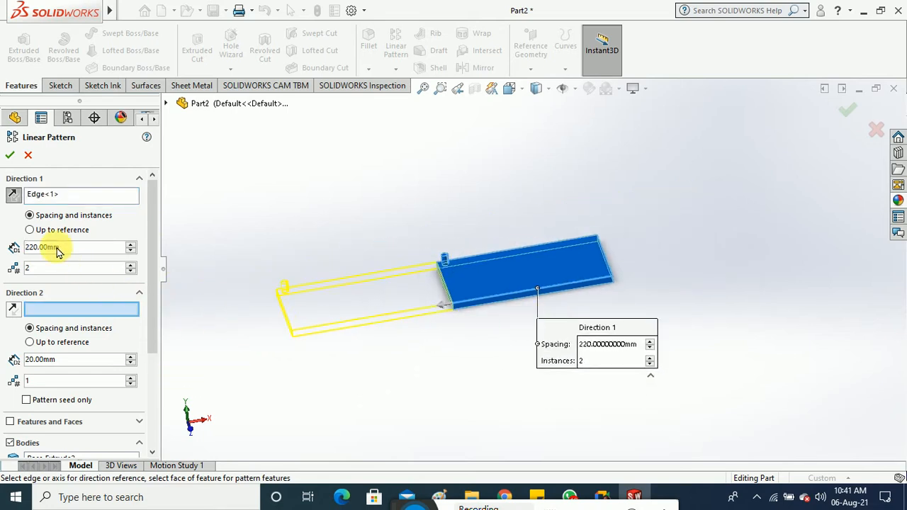
{"action": "left_click", "coordinate": [15, 197]}
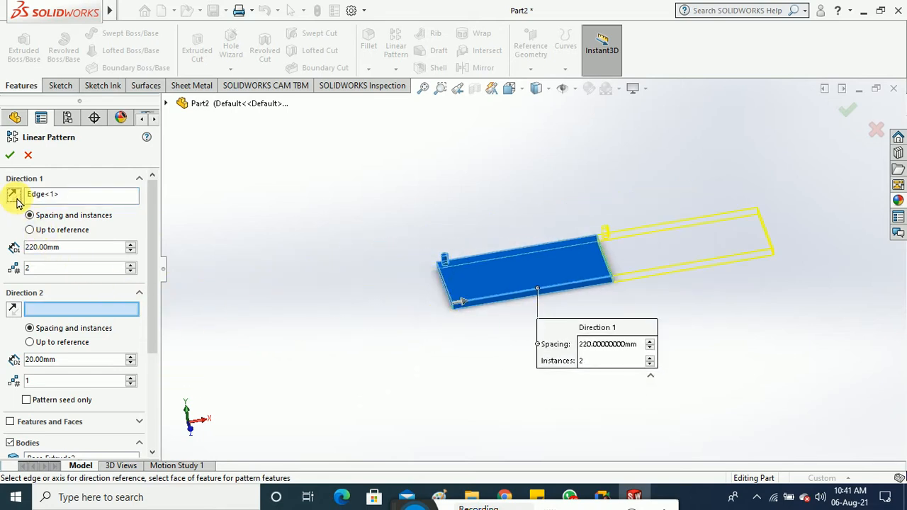
{"action": "left_click", "coordinate": [131, 244]}
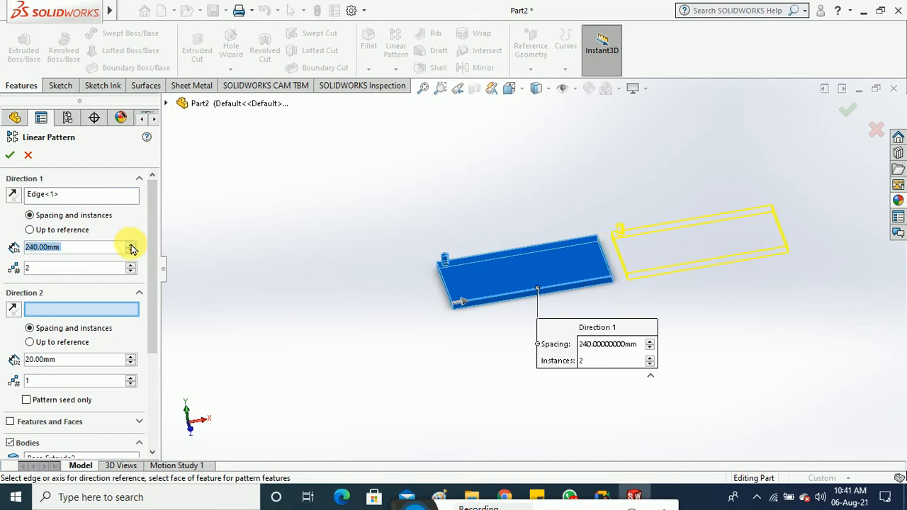
Step: Set the number of instances in Direction 1 of the linear pattern to 9
{"action": "left_click", "coordinate": [131, 264]}
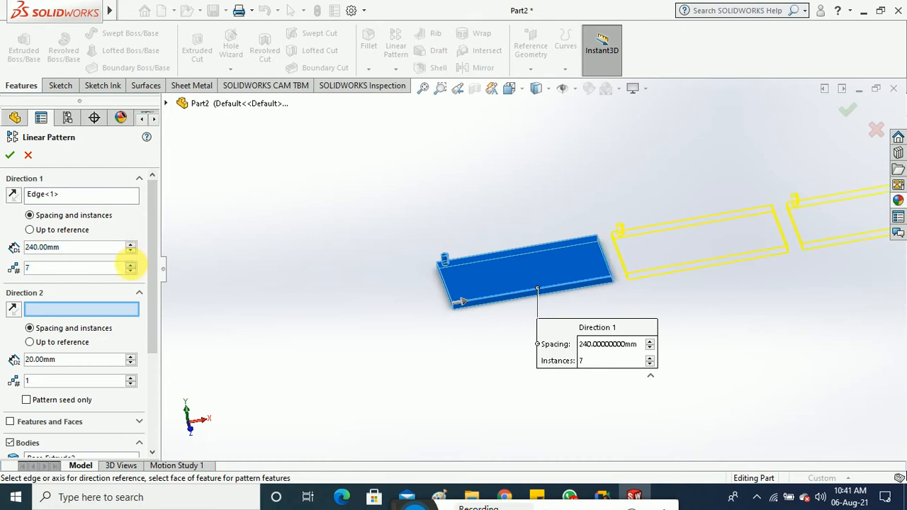
{"action": "left_click", "coordinate": [132, 264]}
{"action": "left_click", "coordinate": [131, 264]}
{"action": "scroll", "coordinate": [273, 324], "scroll_direction": "up", "scroll_amount": 6}
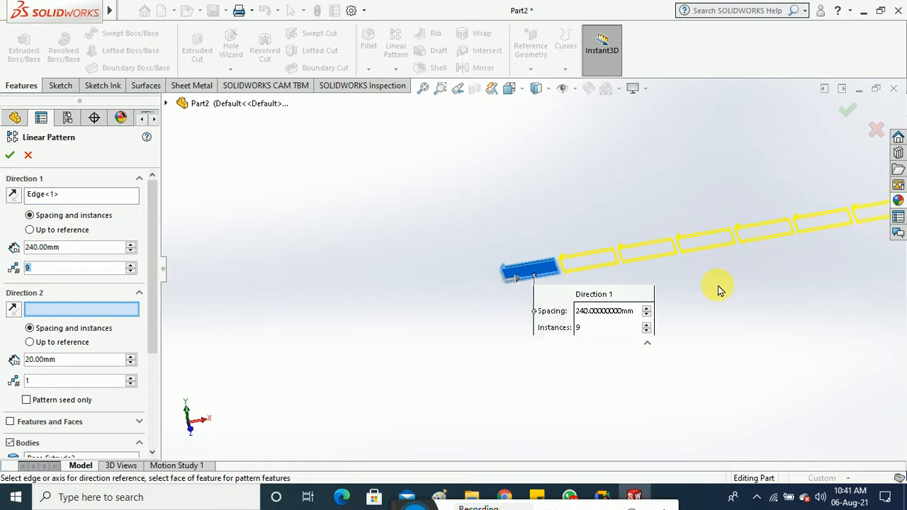
{"action": "scroll", "coordinate": [718, 289], "scroll_direction": "up", "scroll_amount": 5}
{"action": "scroll", "coordinate": [397, 290], "scroll_direction": "down", "scroll_amount": 5}
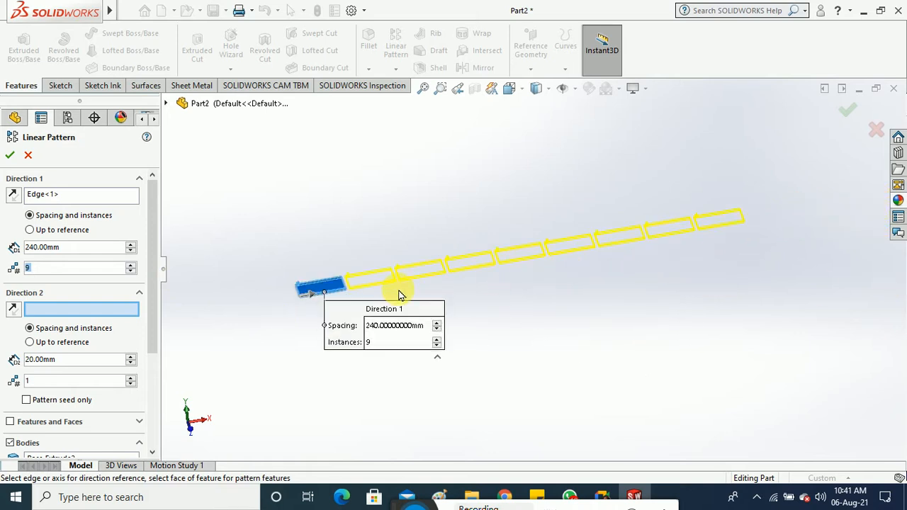
{"action": "scroll", "coordinate": [284, 296], "scroll_direction": "down", "scroll_amount": 2}
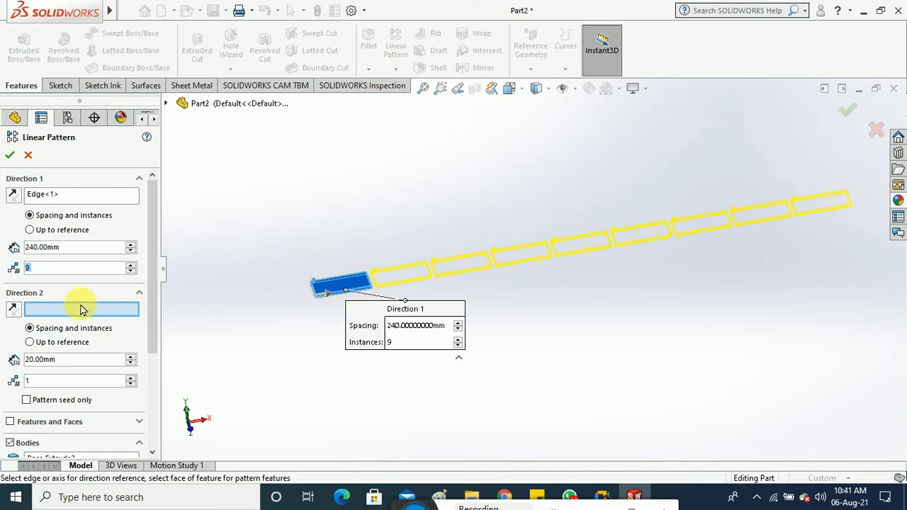
Step: Set Direction 2 of the pattern along the plate's short edge, reversed, with 140 mm spacing
{"action": "scroll", "coordinate": [340, 293], "scroll_direction": "down", "scroll_amount": 6}
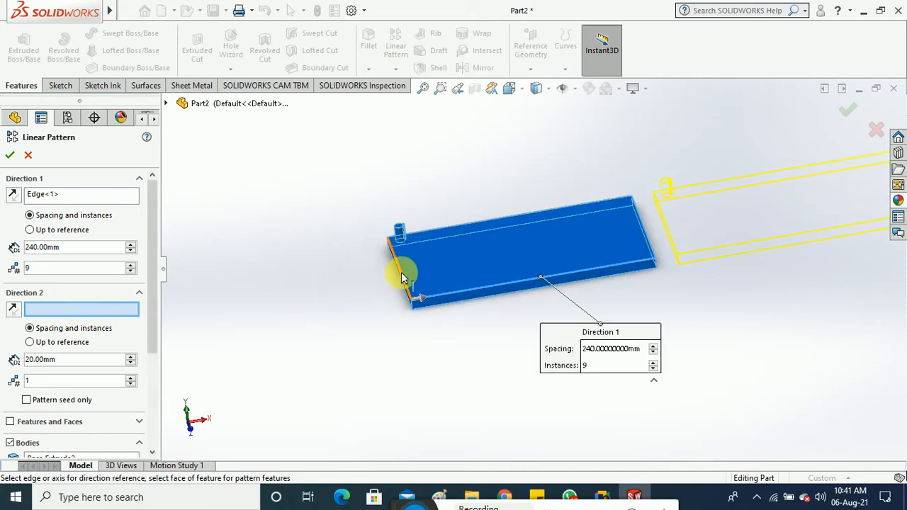
{"action": "left_click", "coordinate": [402, 277]}
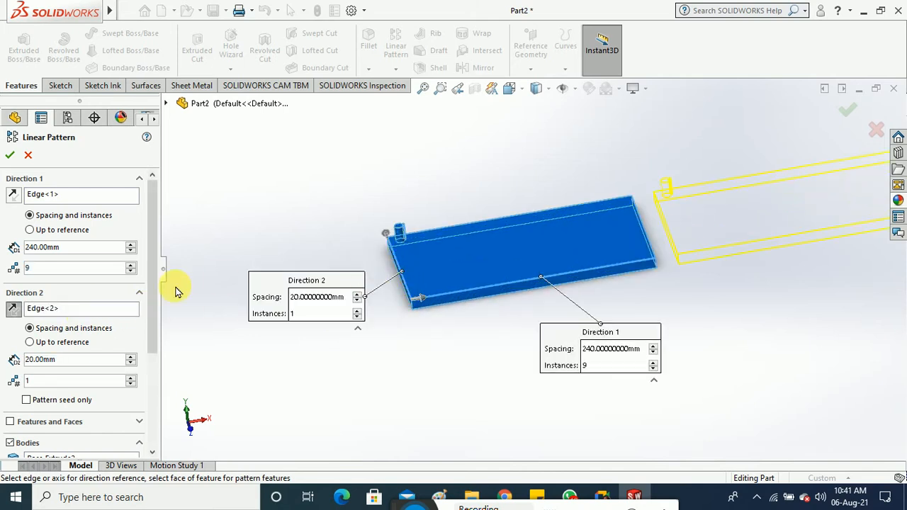
{"action": "left_click", "coordinate": [14, 309]}
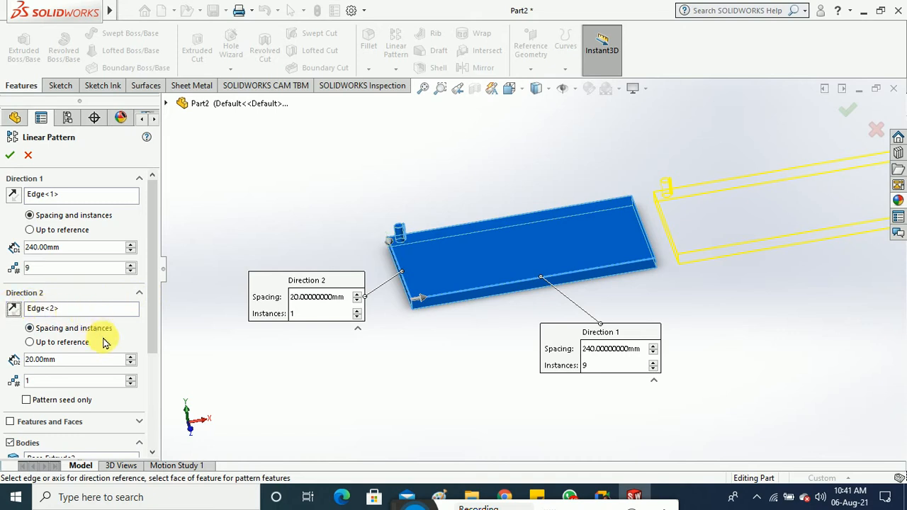
{"action": "left_click", "coordinate": [132, 357]}
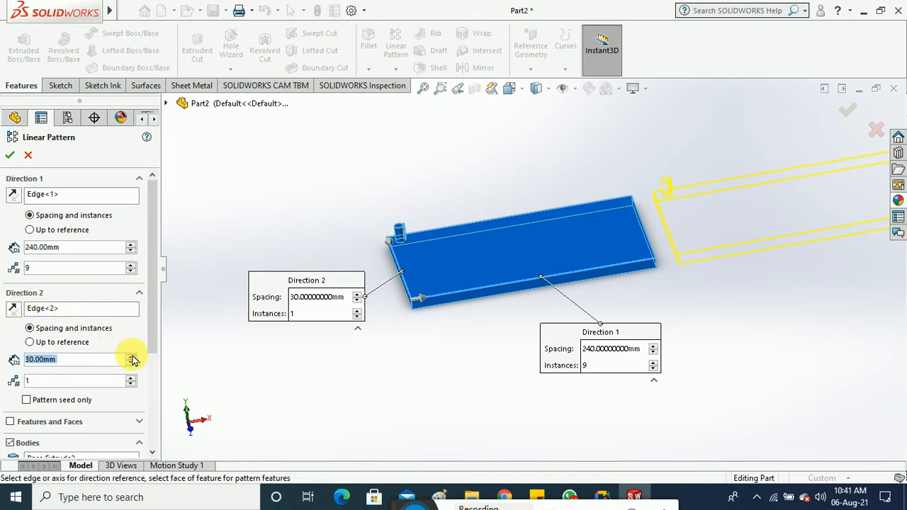
{"action": "left_click", "coordinate": [131, 357]}
{"action": "left_click", "coordinate": [132, 358]}
{"action": "left_click", "coordinate": [132, 356]}
{"action": "left_click", "coordinate": [131, 356]}
{"action": "left_click", "coordinate": [131, 357]}
{"action": "left_click", "coordinate": [132, 356]}
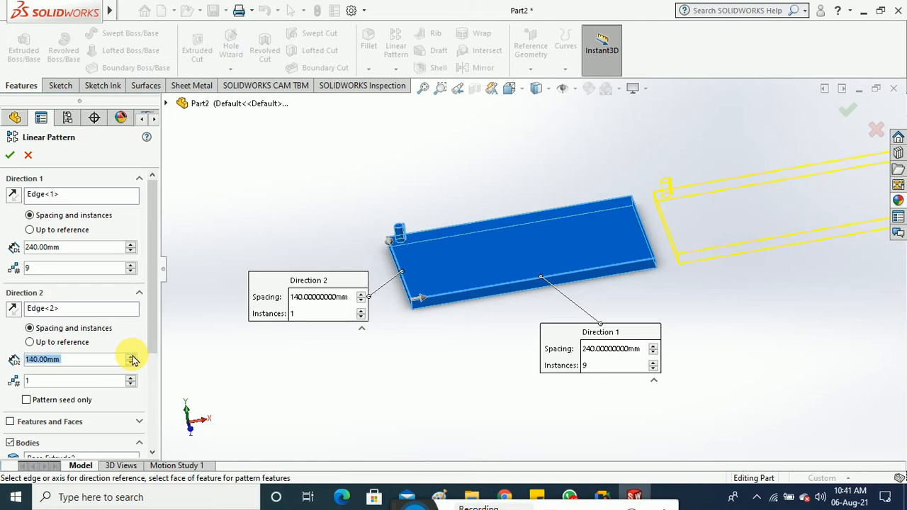
Step: Set the Direction 2 instances to 4 and create the linear pattern of the plate body
{"action": "left_click", "coordinate": [131, 379]}
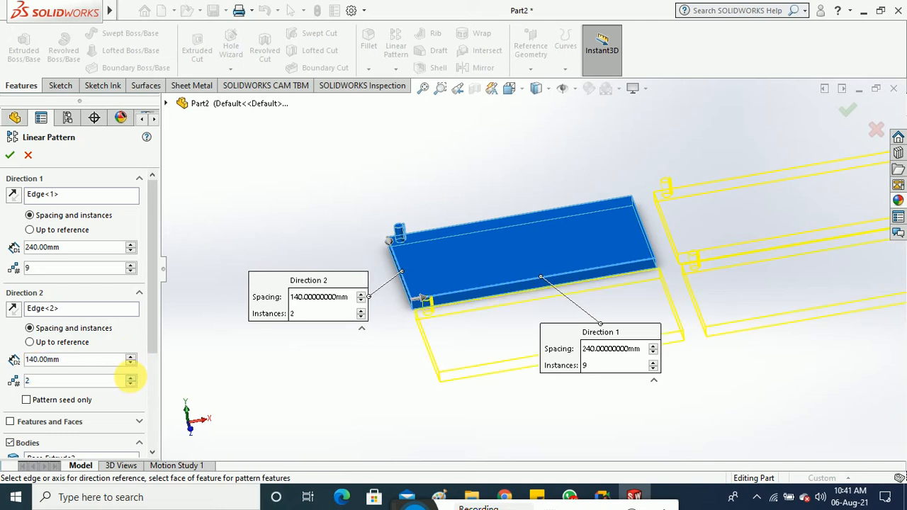
{"action": "left_click", "coordinate": [131, 379]}
{"action": "left_click", "coordinate": [131, 378]}
{"action": "scroll", "coordinate": [356, 340], "scroll_direction": "up", "scroll_amount": 3}
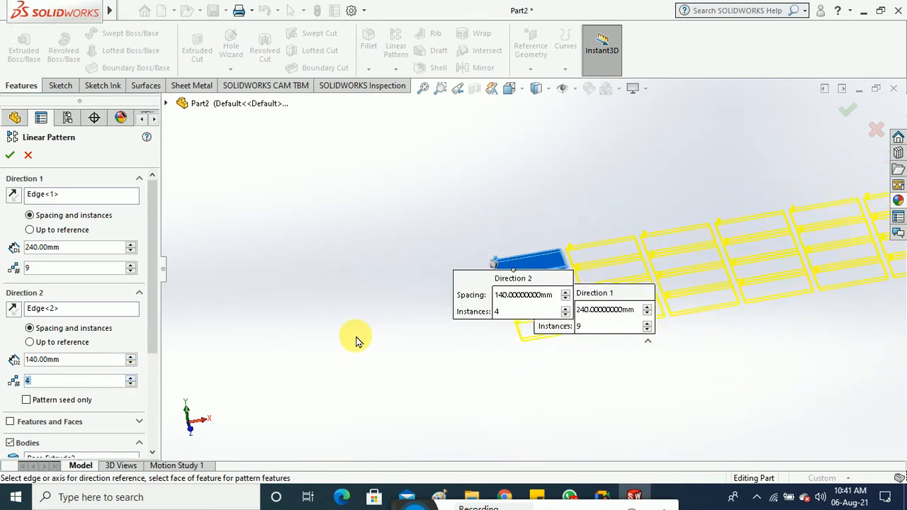
{"action": "scroll", "coordinate": [356, 338], "scroll_direction": "up", "scroll_amount": 1}
{"action": "scroll", "coordinate": [852, 323], "scroll_direction": "down", "scroll_amount": 2}
{"action": "left_click", "coordinate": [11, 155]}
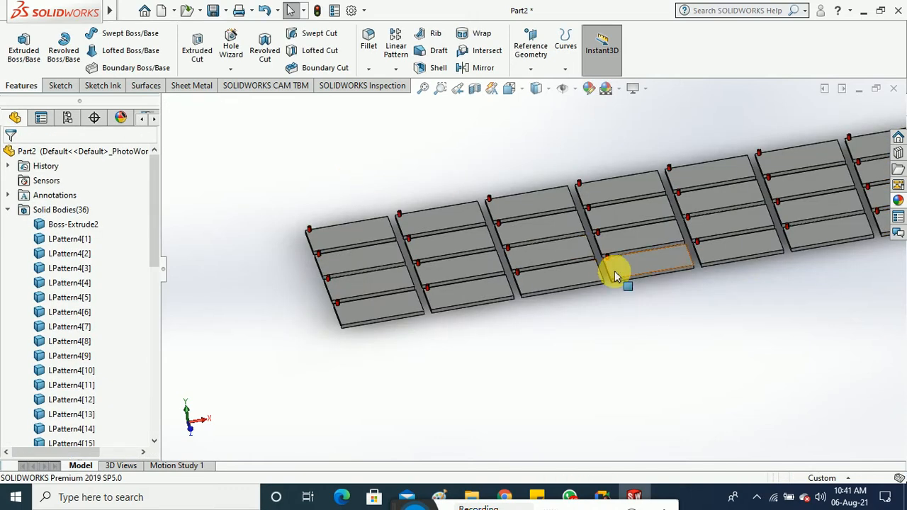
Step: Delete the LPattern4 linear pattern feature from the part
{"action": "left_click", "coordinate": [18, 212]}
{"action": "left_click", "coordinate": [8, 209]}
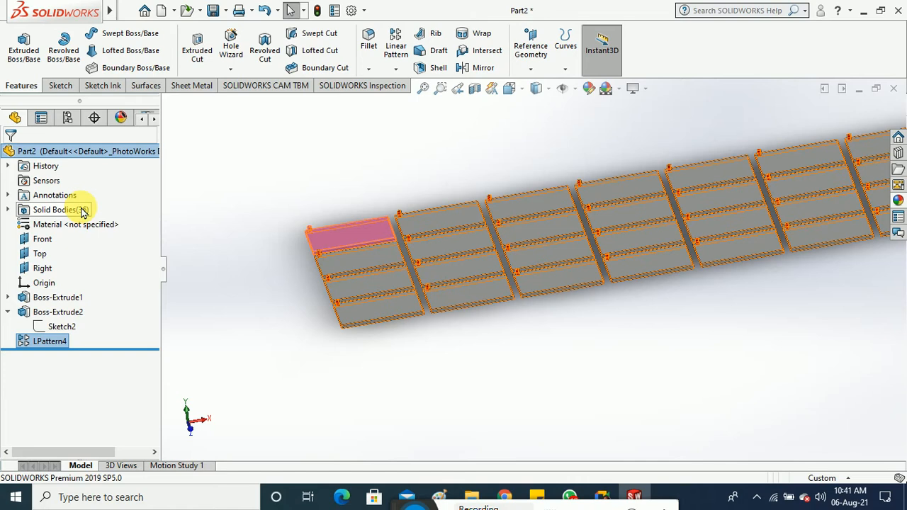
{"action": "right_click", "coordinate": [50, 344]}
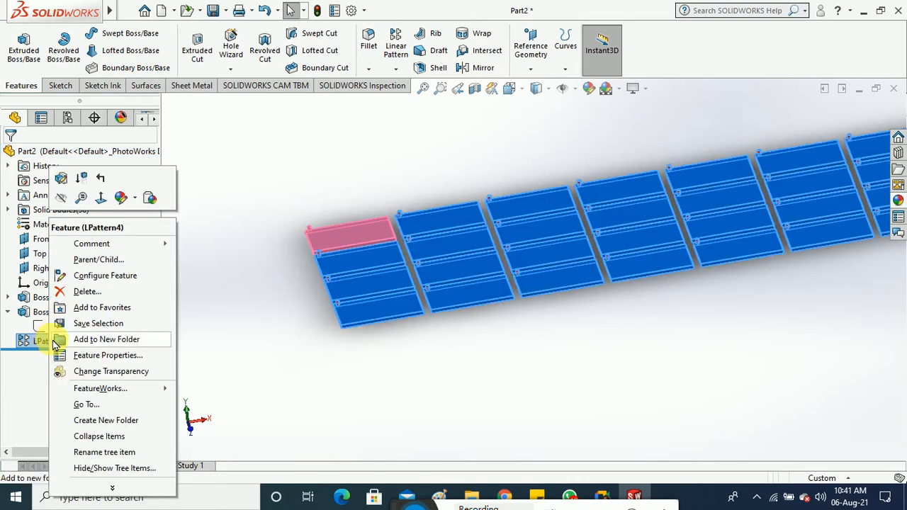
{"action": "left_click", "coordinate": [77, 291]}
{"action": "left_click", "coordinate": [503, 164]}
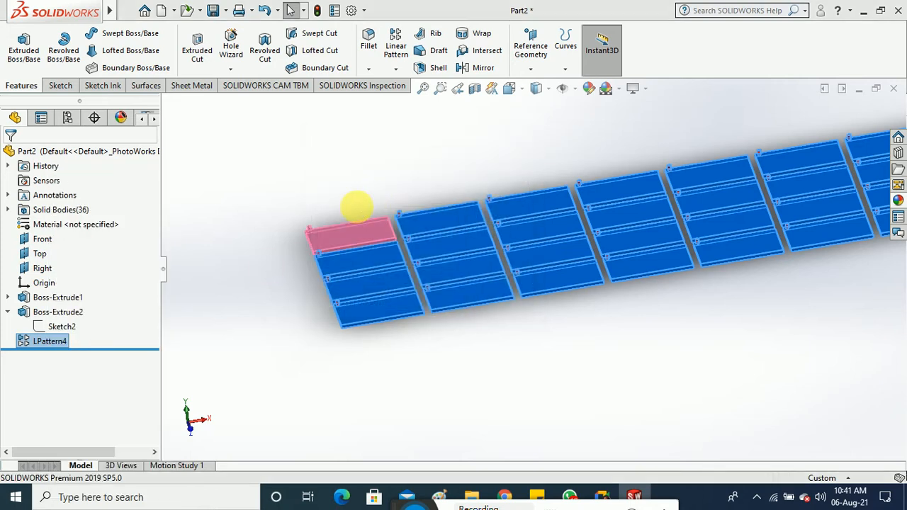
Step: Turn on the display of the reference planes around the plate
{"action": "scroll", "coordinate": [369, 235], "scroll_direction": "down", "scroll_amount": 6}
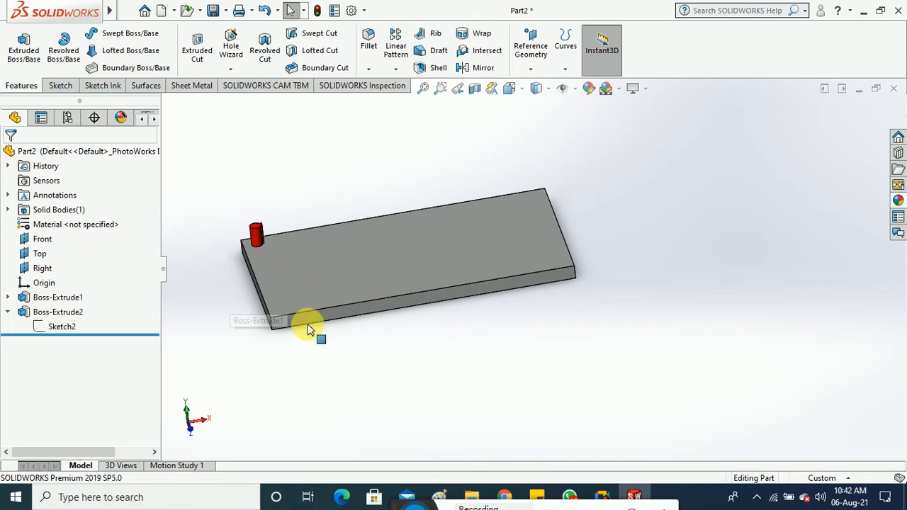
{"action": "scroll", "coordinate": [318, 311], "scroll_direction": "down", "scroll_amount": 1}
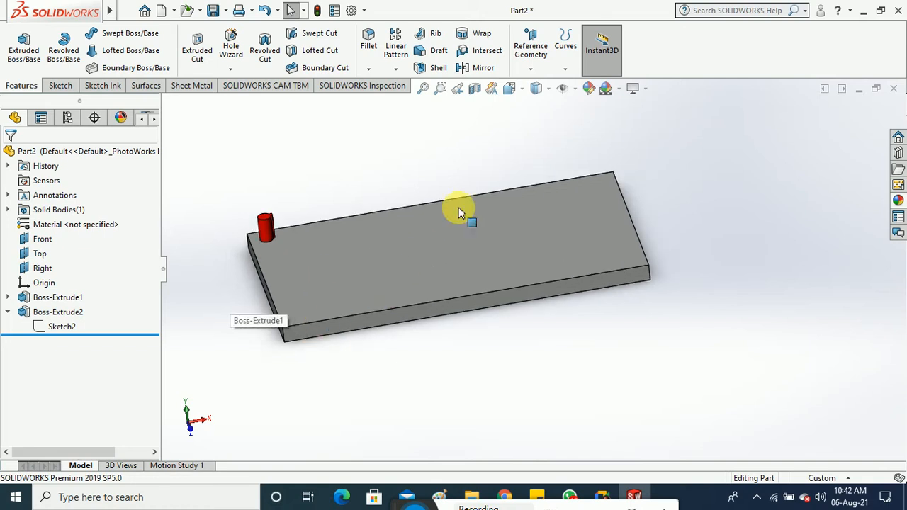
{"action": "left_click", "coordinate": [573, 91]}
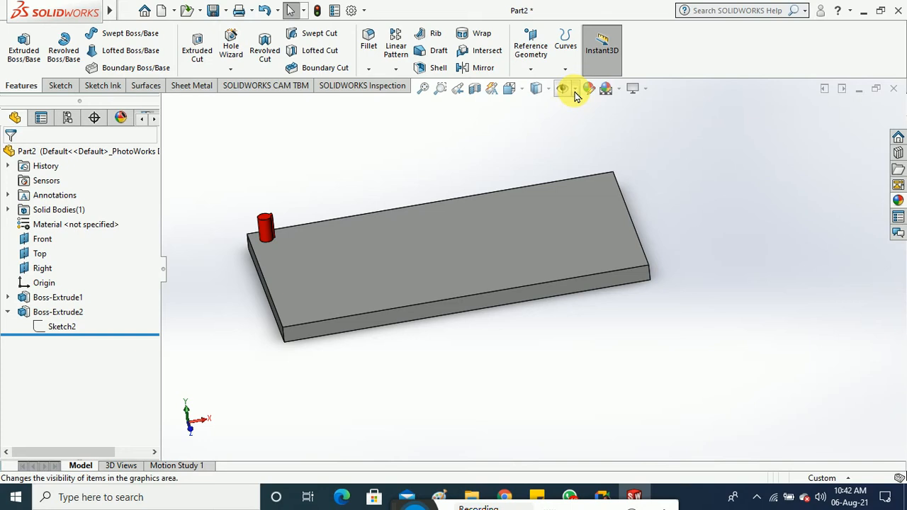
{"action": "left_click", "coordinate": [575, 96]}
{"action": "left_click", "coordinate": [570, 106]}
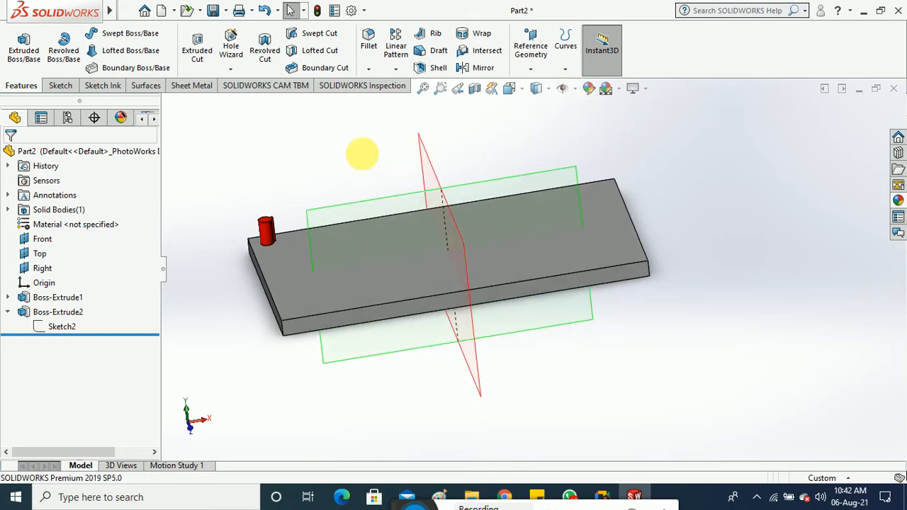
{"action": "middle_click_drag", "start_coordinate": [362, 153], "coordinate": [389, 158]}
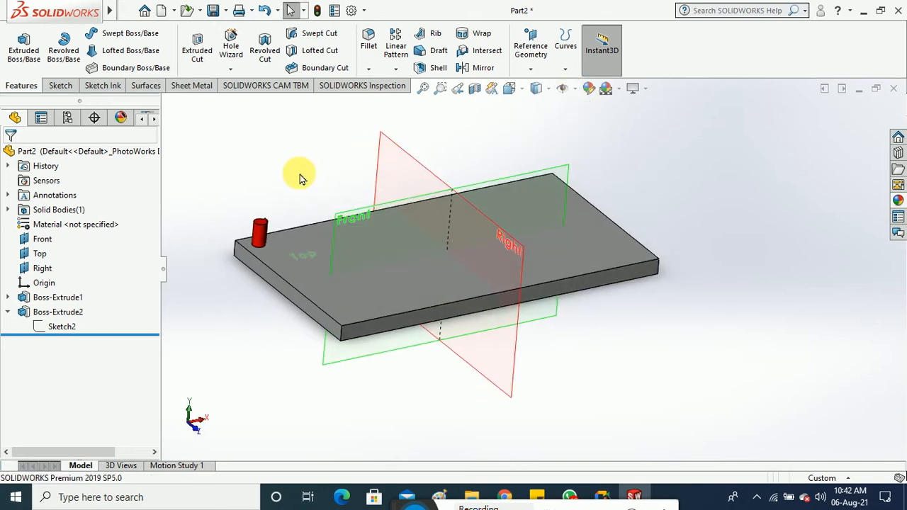
{"action": "middle_click_drag", "start_coordinate": [299, 179], "coordinate": [401, 229]}
{"action": "middle_click_drag", "start_coordinate": [323, 259], "coordinate": [375, 195]}
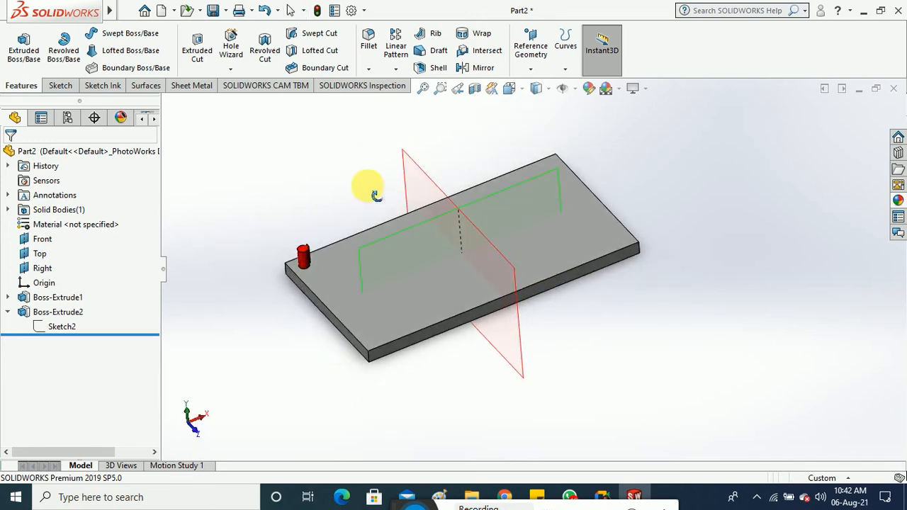
{"action": "left_click", "coordinate": [62, 312]}
{"action": "left_click", "coordinate": [74, 270]}
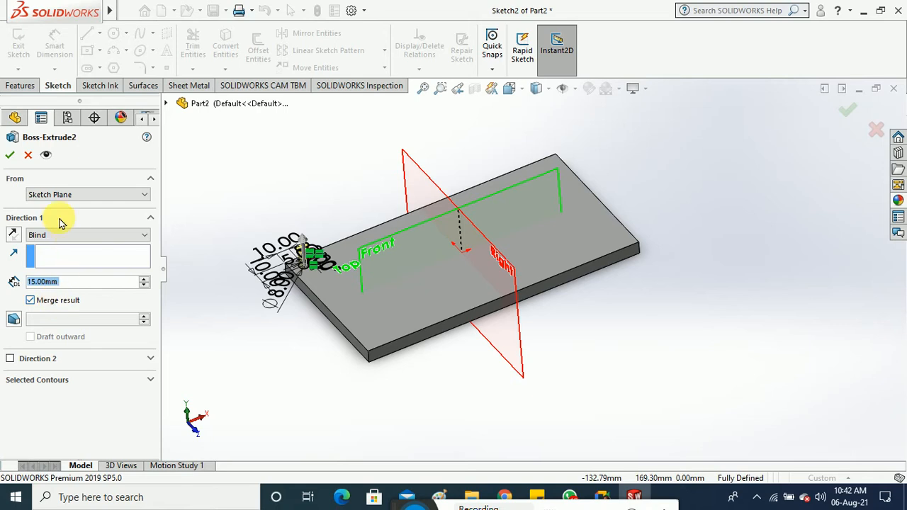
{"action": "left_click", "coordinate": [30, 159]}
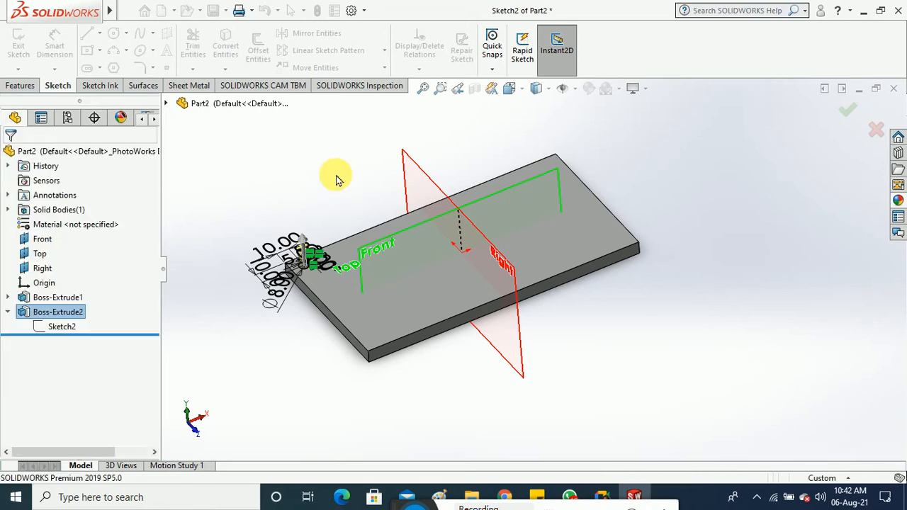
Step: Delete the Boss-Extrude2 pin feature and its leftover Sketch2 from the part
{"action": "right_click", "coordinate": [66, 312]}
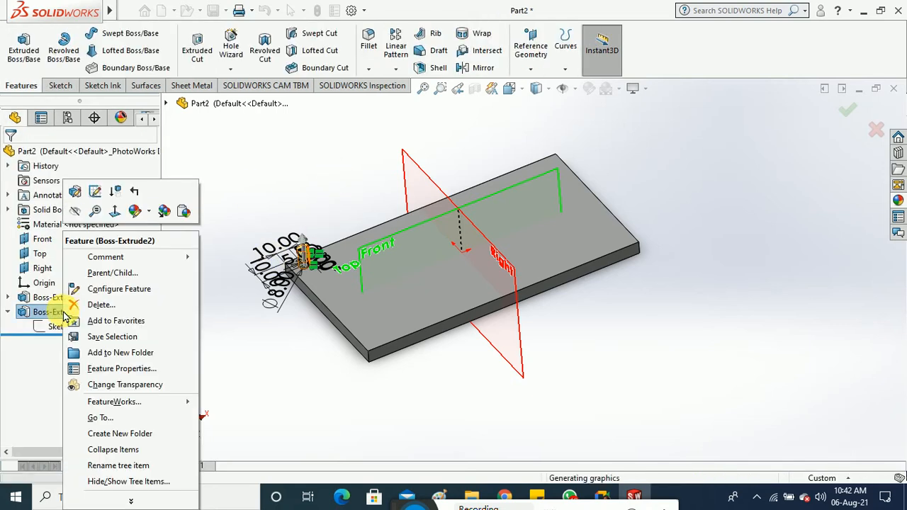
{"action": "left_click", "coordinate": [501, 162]}
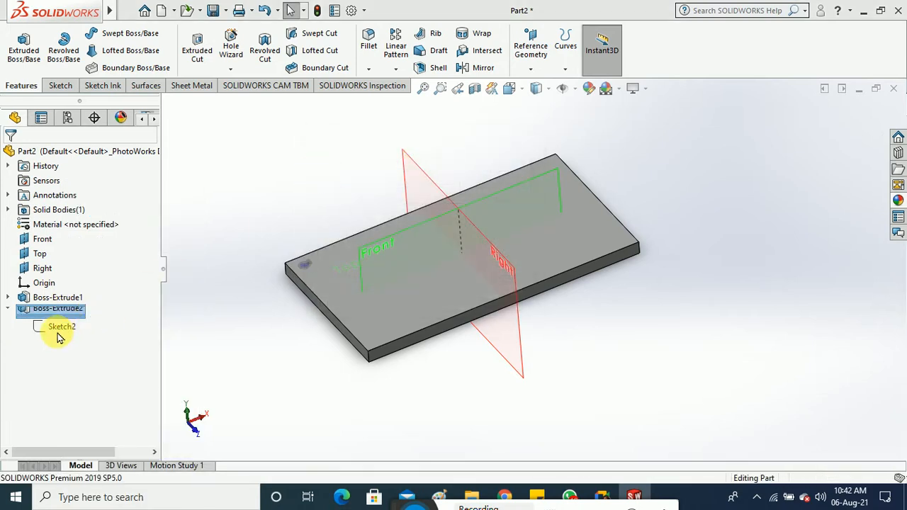
{"action": "right_click", "coordinate": [50, 313]}
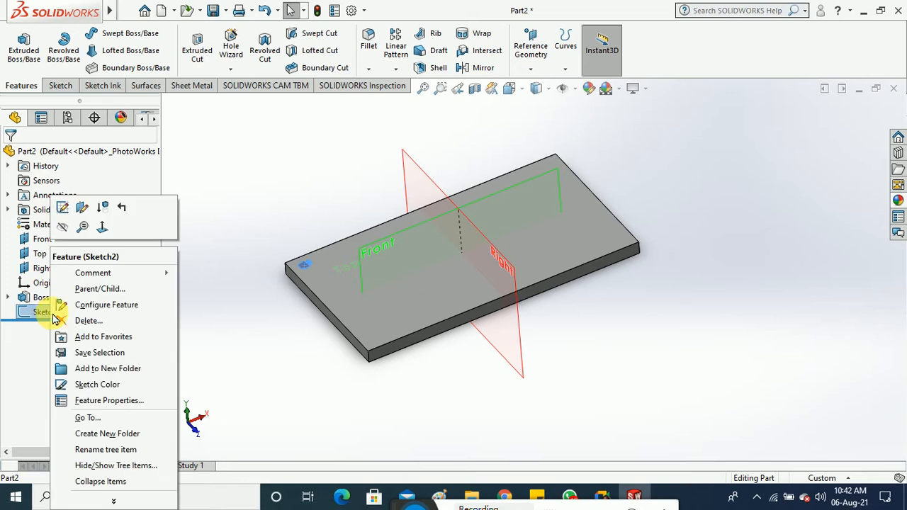
{"action": "key", "text": "Escape"}
{"action": "key", "text": "Delete"}
{"action": "key", "text": "Return"}
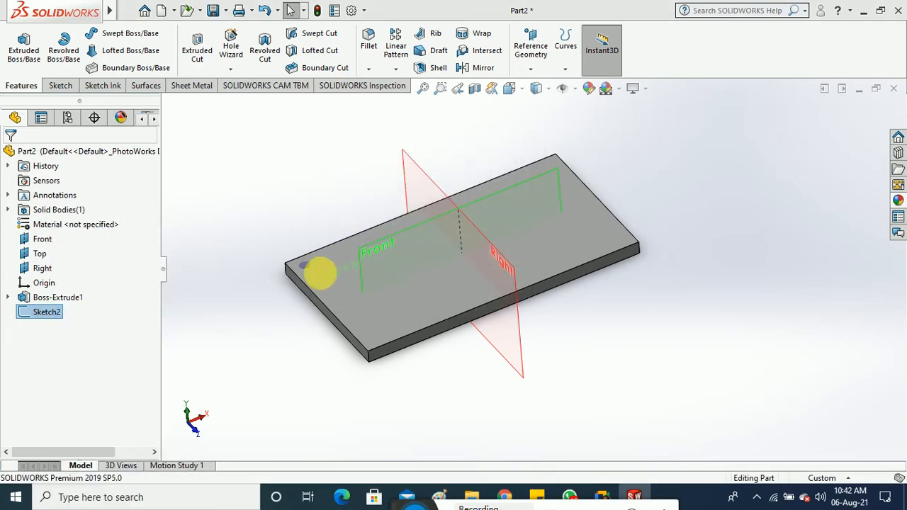
{"action": "scroll", "coordinate": [315, 283], "scroll_direction": "down", "scroll_amount": 4}
{"action": "scroll", "coordinate": [506, 259], "scroll_direction": "down", "scroll_amount": 5}
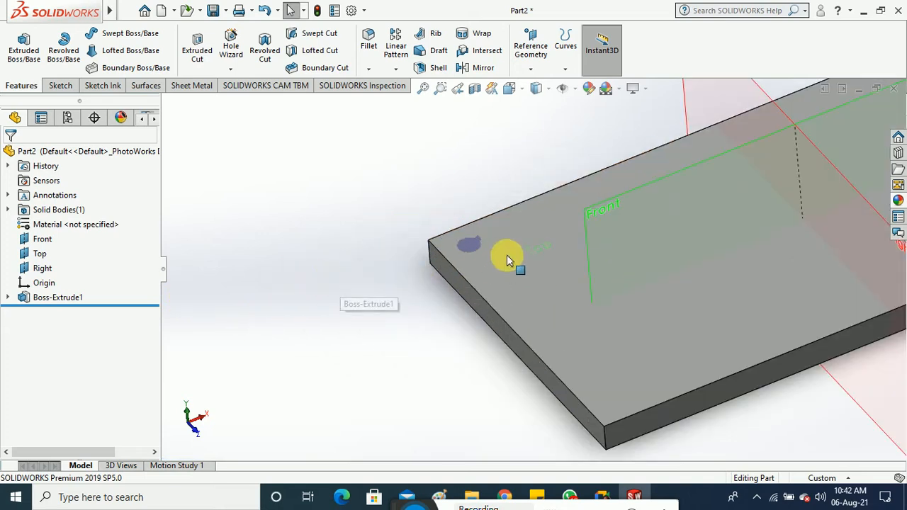
{"action": "scroll", "coordinate": [382, 220], "scroll_direction": "up", "scroll_amount": 3}
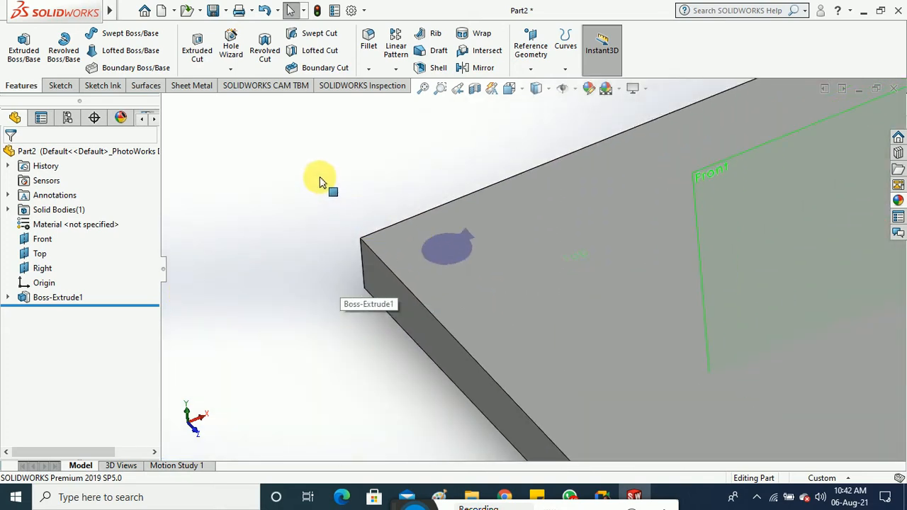
{"action": "scroll", "coordinate": [315, 197], "scroll_direction": "up", "scroll_amount": 4}
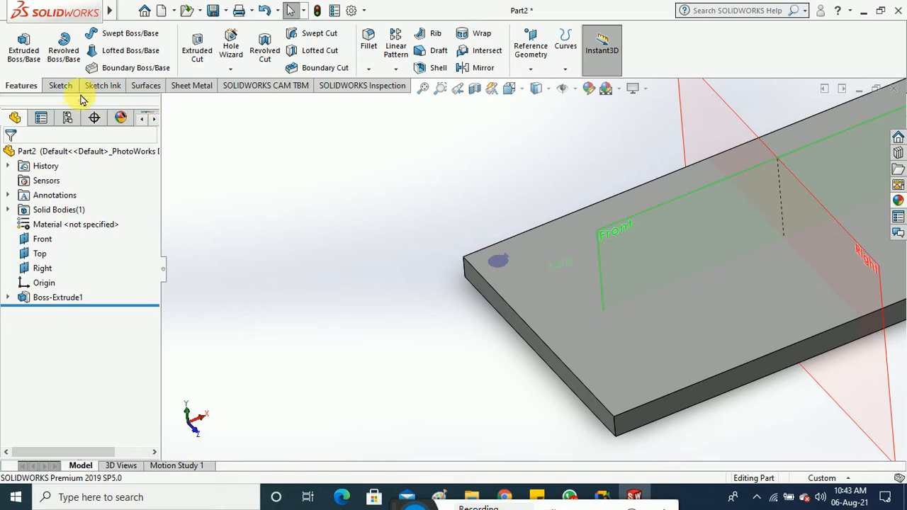
{"action": "left_click", "coordinate": [60, 85]}
{"action": "left_click", "coordinate": [19, 47]}
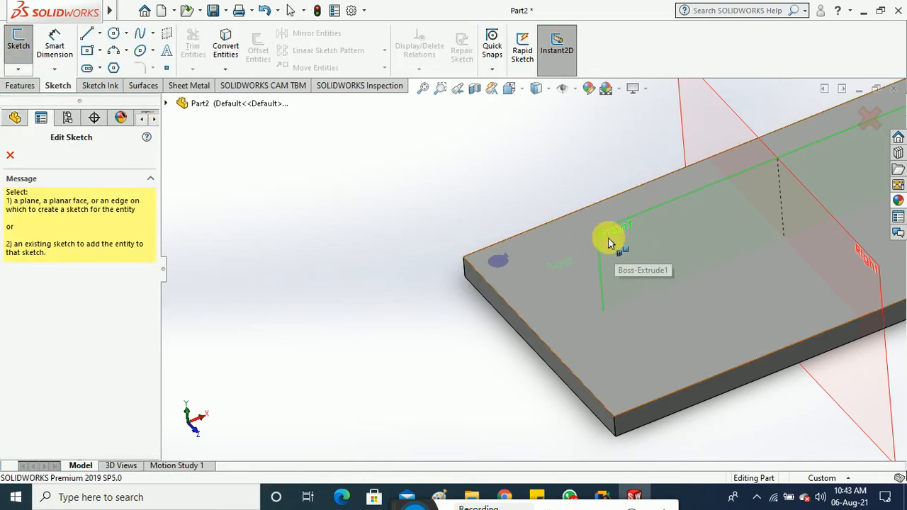
{"action": "left_click", "coordinate": [602, 259]}
{"action": "scroll", "coordinate": [578, 265], "scroll_direction": "up", "scroll_amount": 3}
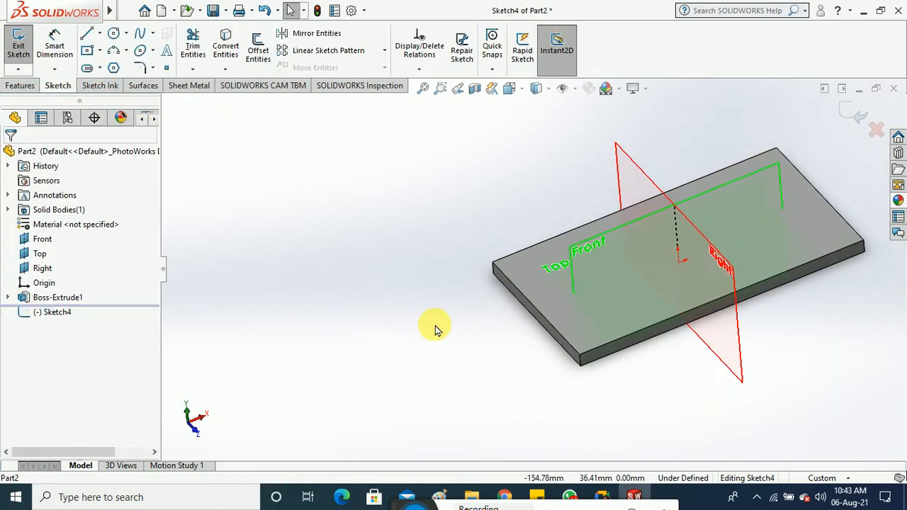
{"action": "left_click", "coordinate": [540, 90]}
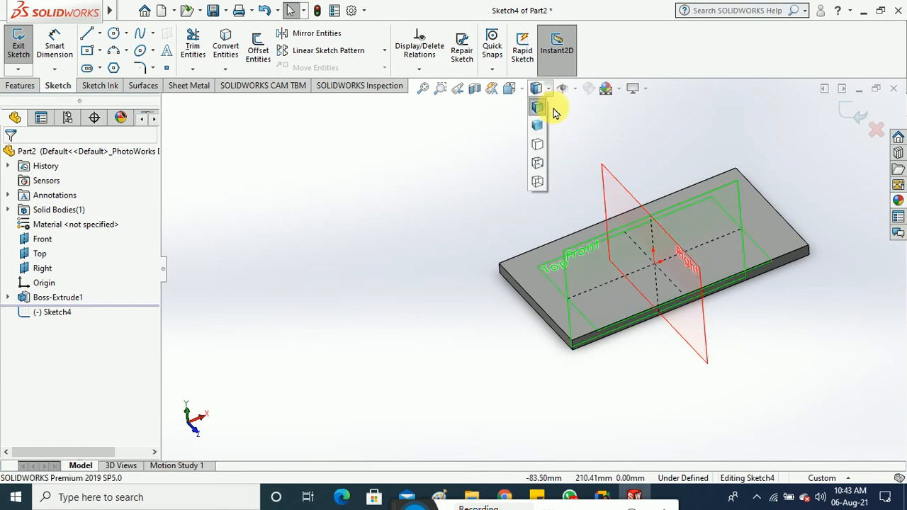
{"action": "left_click", "coordinate": [509, 87]}
{"action": "left_click", "coordinate": [583, 162]}
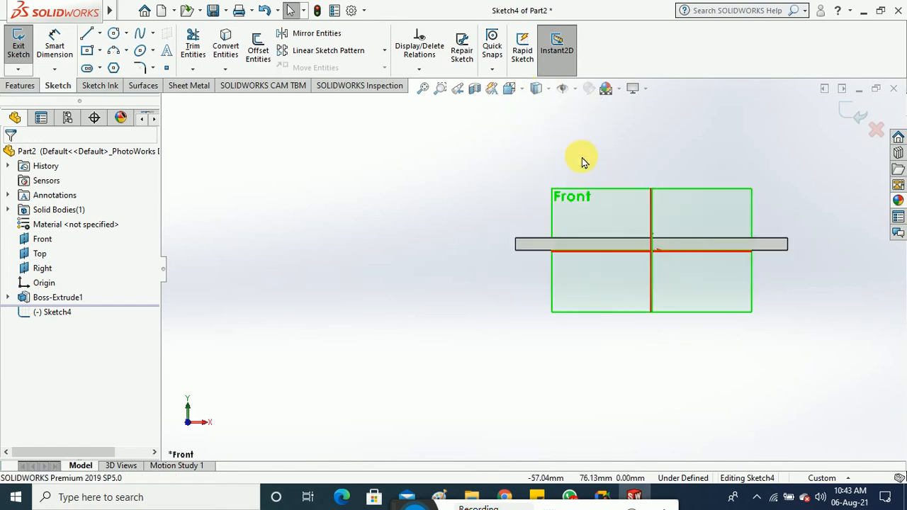
{"action": "left_click", "coordinate": [18, 44]}
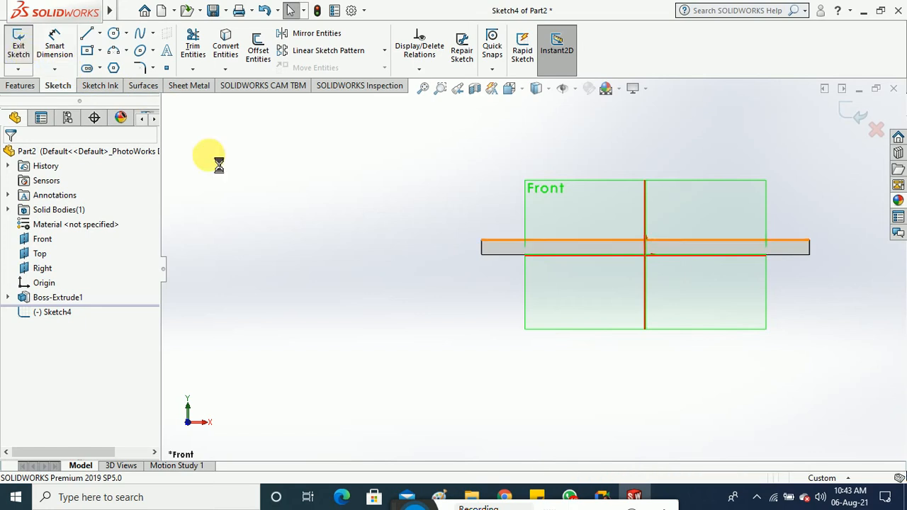
Step: Create a reference plane offset 50 mm from the Front plane towards the plate's front edge
{"action": "mouse_move", "coordinate": [425, 245]}
{"action": "middle_mouse_down"}
{"action": "mouse_move", "coordinate": [458, 290]}
{"action": "mouse_move", "coordinate": [468, 341]}
{"action": "middle_mouse_up"}
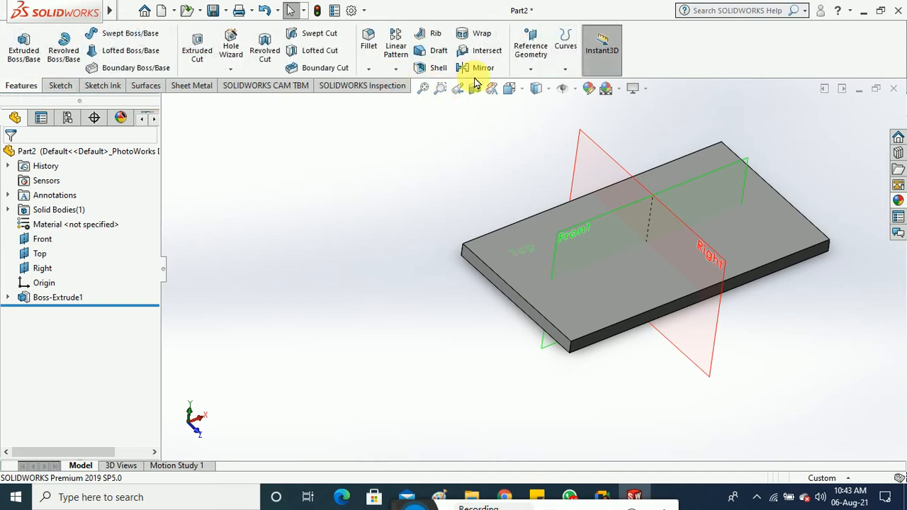
{"action": "left_click", "coordinate": [530, 70]}
{"action": "left_click", "coordinate": [533, 249]}
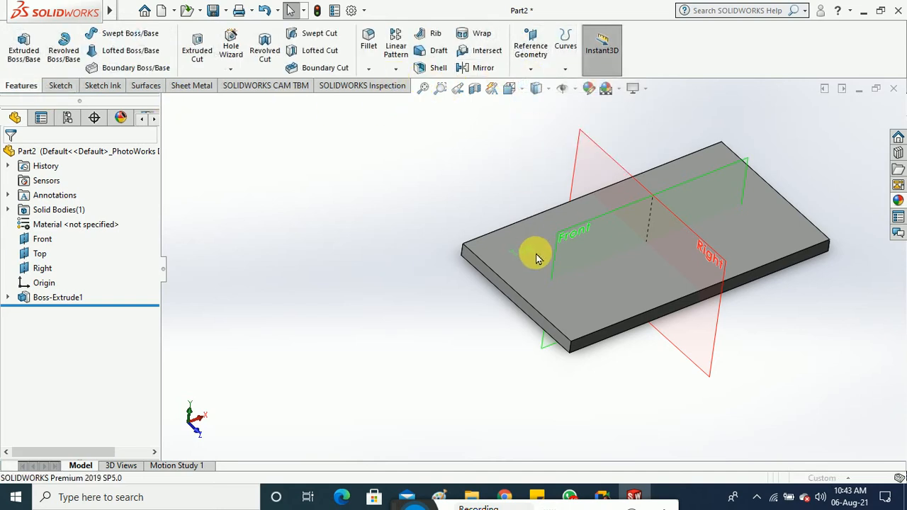
{"action": "left_click", "coordinate": [557, 251]}
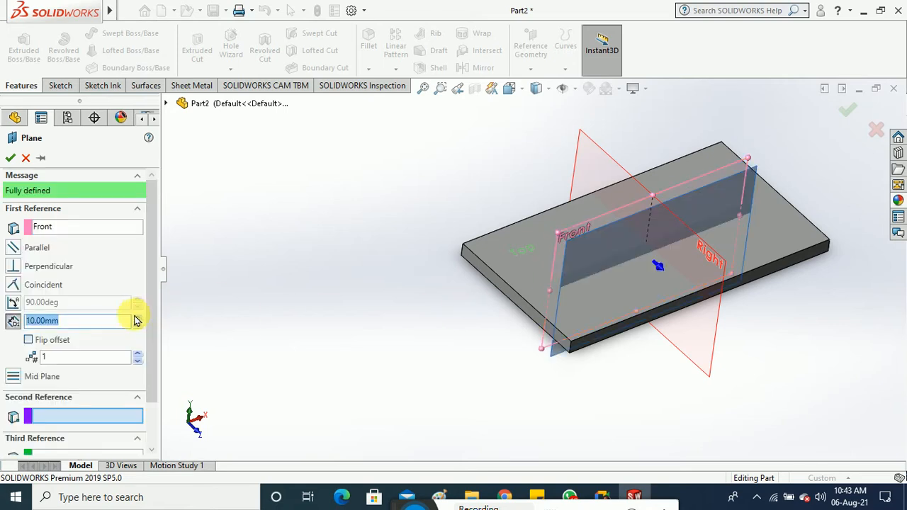
{"action": "left_click", "coordinate": [137, 317]}
{"action": "left_click", "coordinate": [137, 317]}
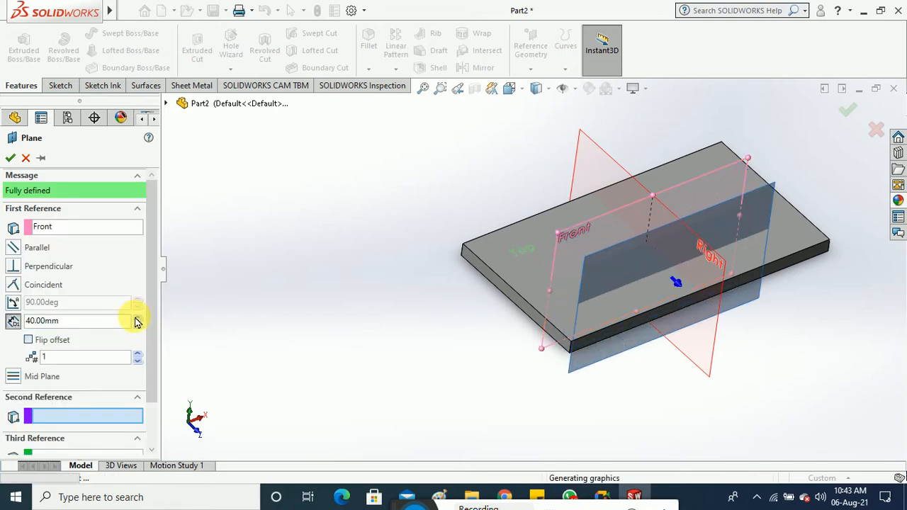
{"action": "left_click", "coordinate": [136, 317]}
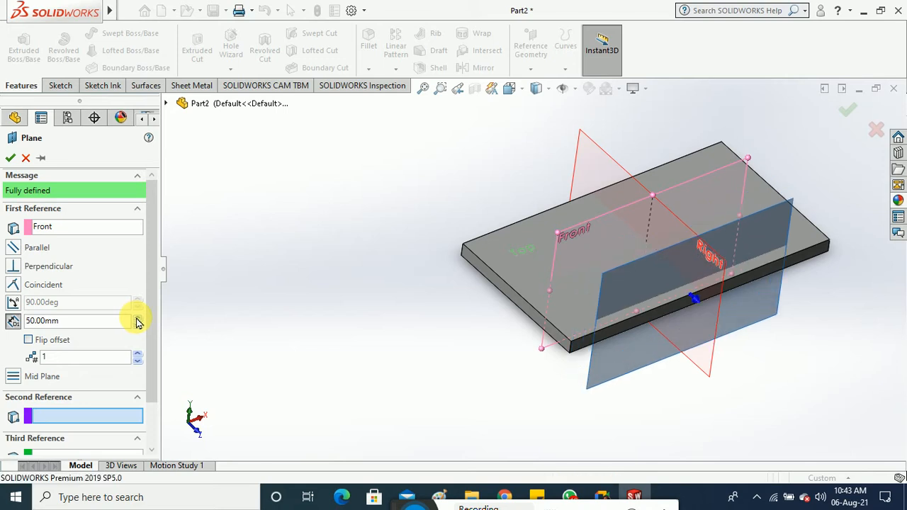
{"action": "left_click", "coordinate": [10, 157]}
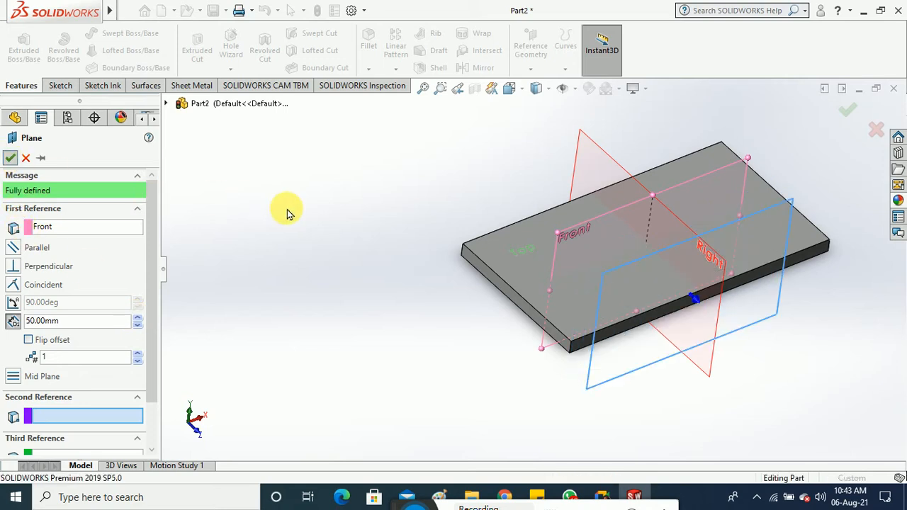
Step: Start a new sketch on Plane1 and view it from the front
{"action": "middle_click_drag", "start_coordinate": [370, 249], "coordinate": [447, 378]}
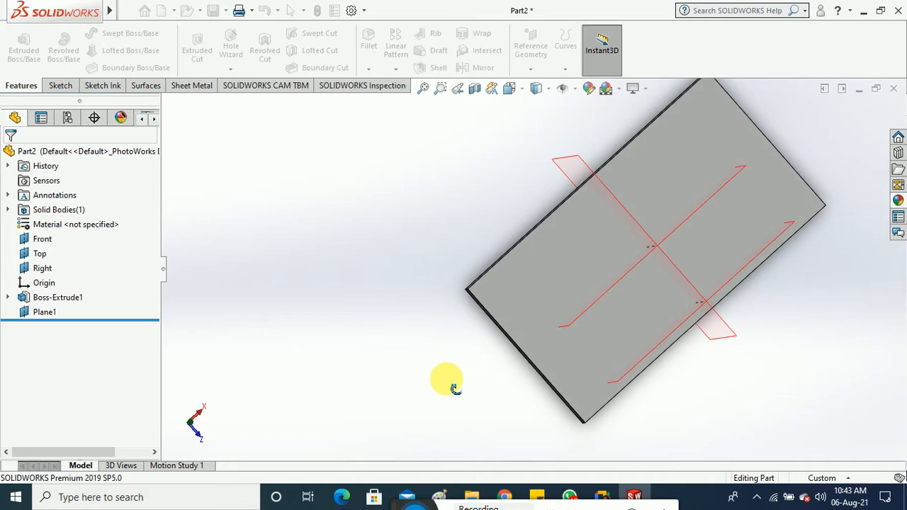
{"action": "middle_click_drag", "start_coordinate": [439, 268], "coordinate": [436, 300]}
{"action": "left_click", "coordinate": [60, 85]}
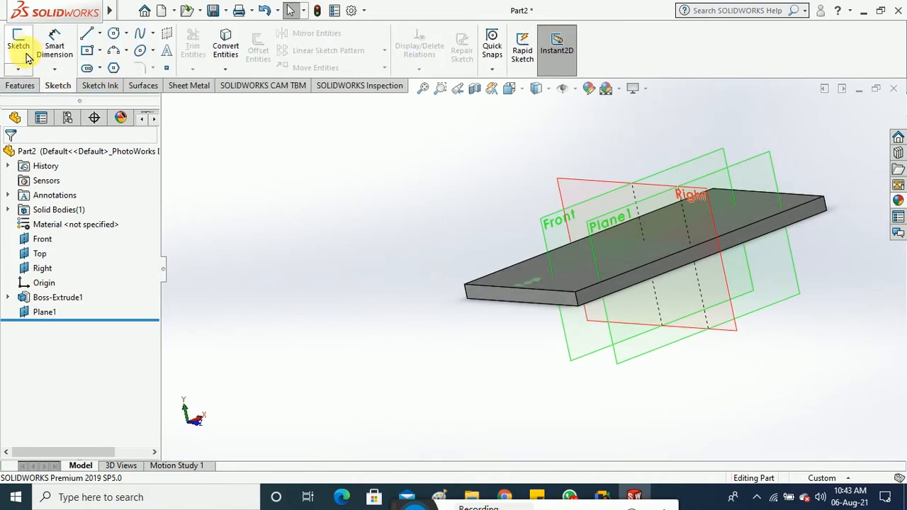
{"action": "left_click", "coordinate": [18, 42]}
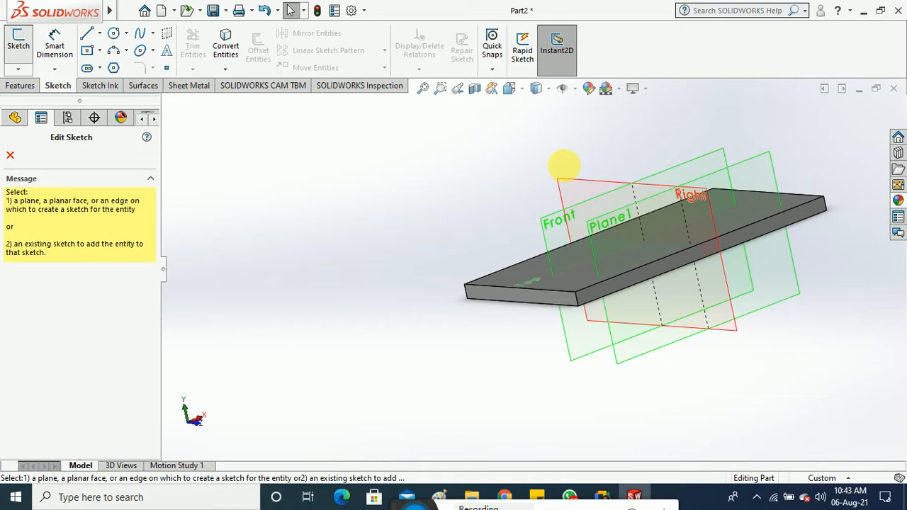
{"action": "left_click", "coordinate": [593, 246]}
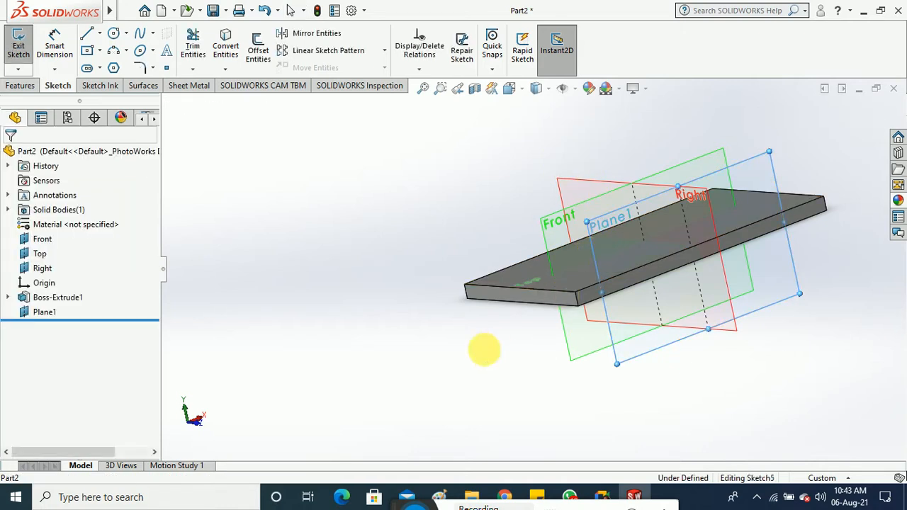
{"action": "left_click", "coordinate": [536, 89]}
{"action": "left_click", "coordinate": [572, 146]}
{"action": "scroll", "coordinate": [592, 241], "scroll_direction": "down", "scroll_amount": 8}
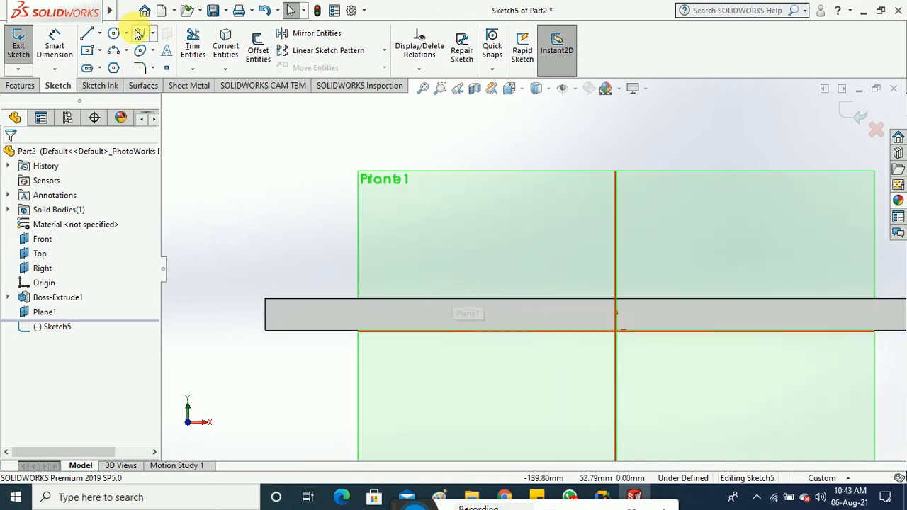
Step: Draw a vertical line up from the plate's top edge near its left end, continued by an outward-leaning line about 29 mm long
{"action": "left_click", "coordinate": [88, 34]}
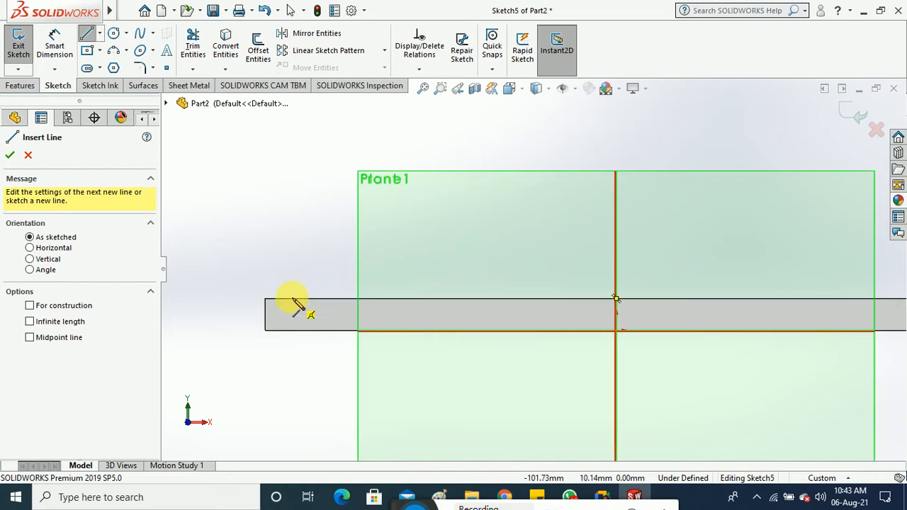
{"action": "left_click", "coordinate": [292, 299]}
{"action": "left_click", "coordinate": [291, 214]}
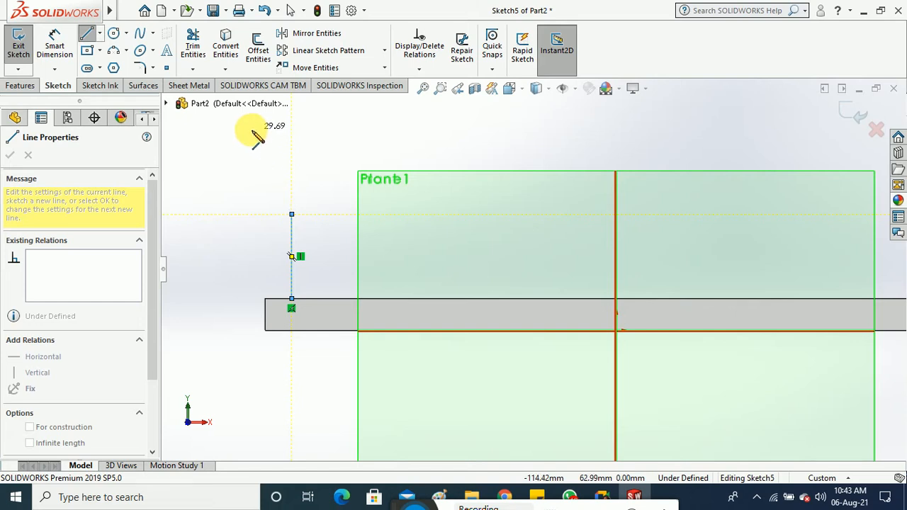
{"action": "left_click", "coordinate": [257, 137]}
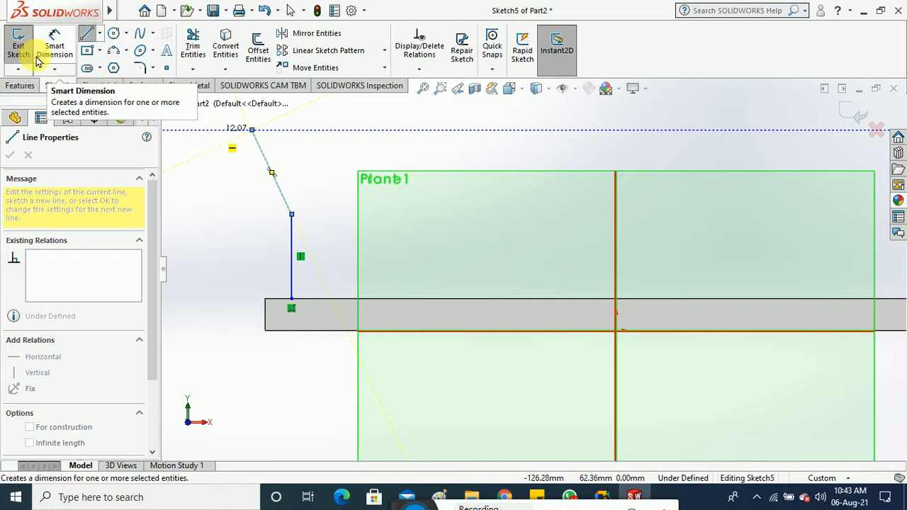
{"action": "key", "text": "Escape"}
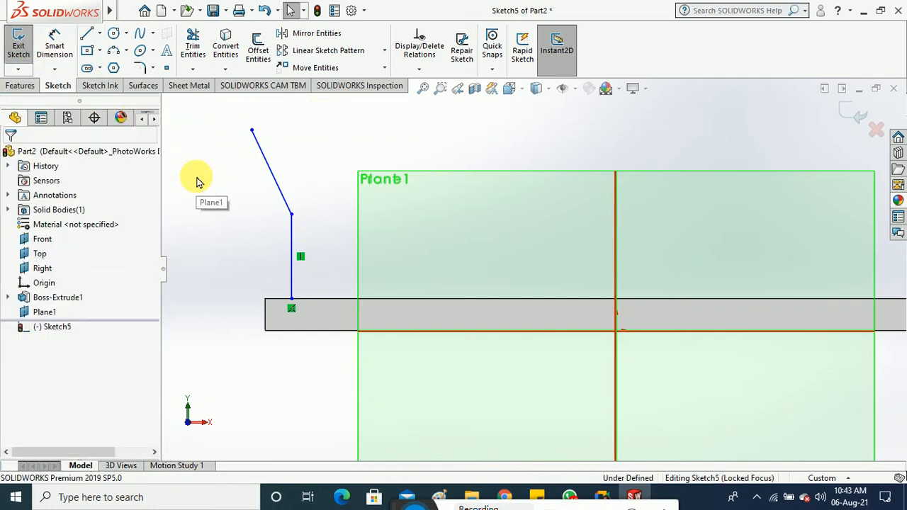
Step: Dimension the vertical line's lower endpoint 10 mm from the plate's left end edge
{"action": "left_click", "coordinate": [55, 44]}
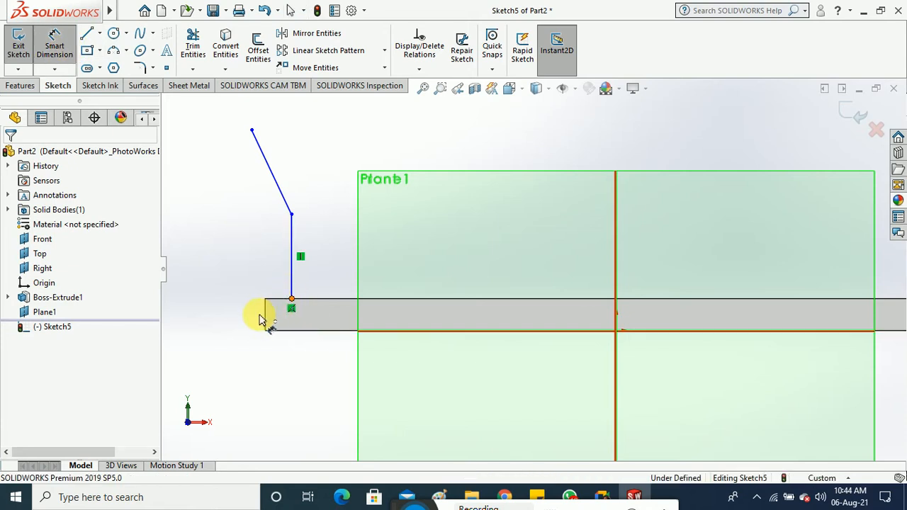
{"action": "left_click", "coordinate": [266, 314]}
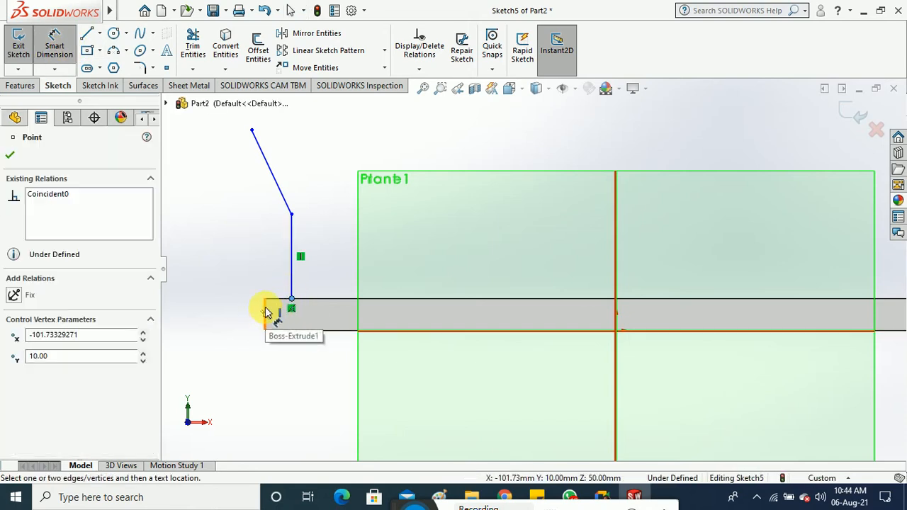
{"action": "left_click", "coordinate": [266, 314]}
{"action": "left_click", "coordinate": [277, 375]}
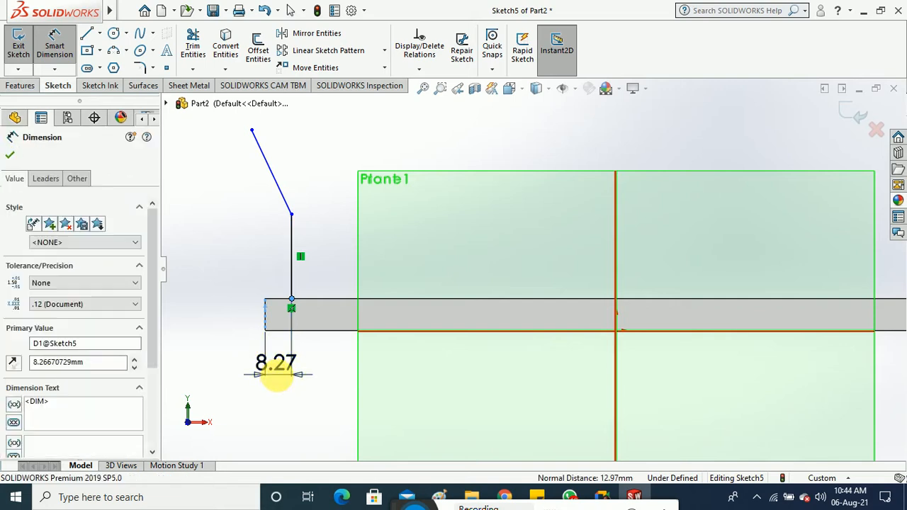
{"action": "type", "text": "10"}
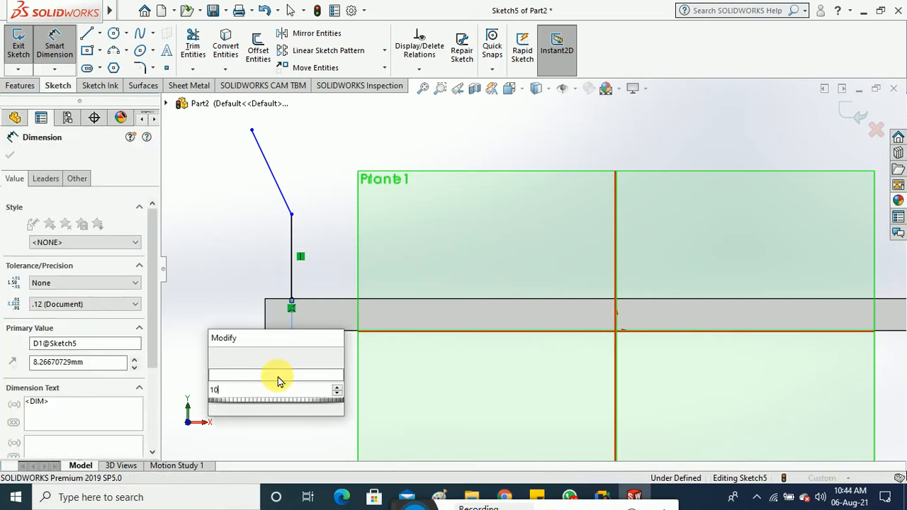
{"action": "key", "text": "Return"}
{"action": "left_click", "coordinate": [235, 263]}
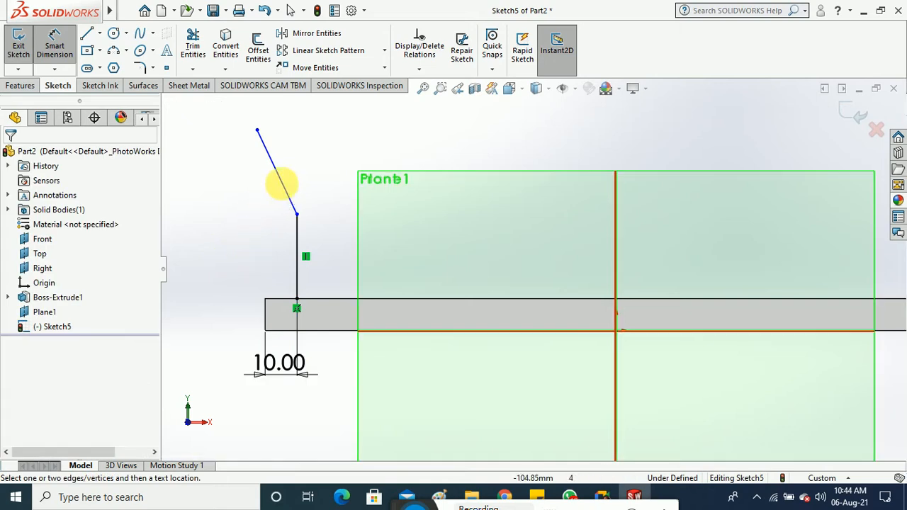
Step: Dimension the angle between the slanted line and the vertical line as 150 degrees
{"action": "left_click", "coordinate": [296, 232]}
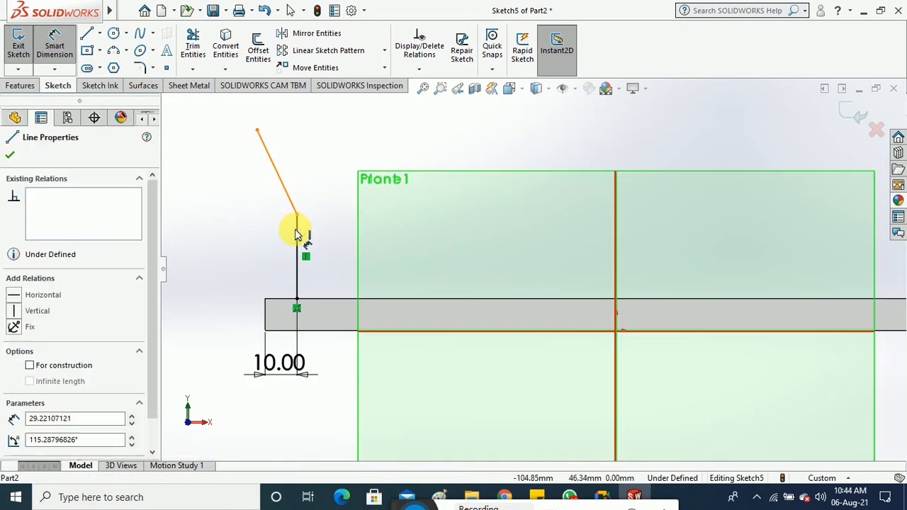
{"action": "left_click", "coordinate": [298, 237]}
{"action": "left_click", "coordinate": [276, 225]}
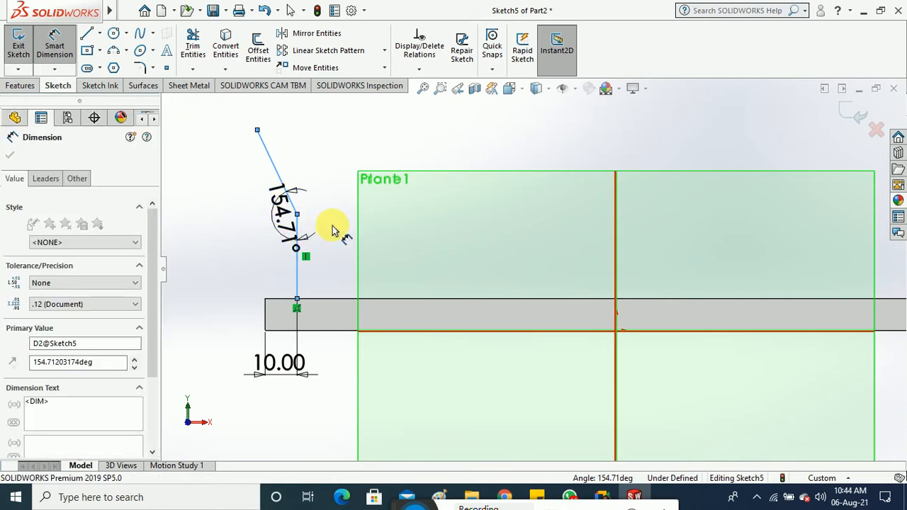
{"action": "type", "text": "150"}
{"action": "key", "text": "Return"}
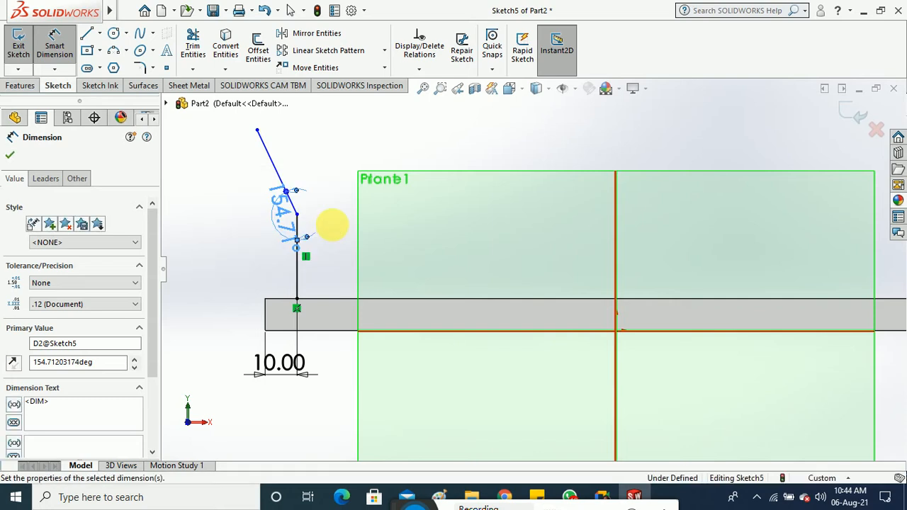
{"action": "left_click", "coordinate": [334, 231]}
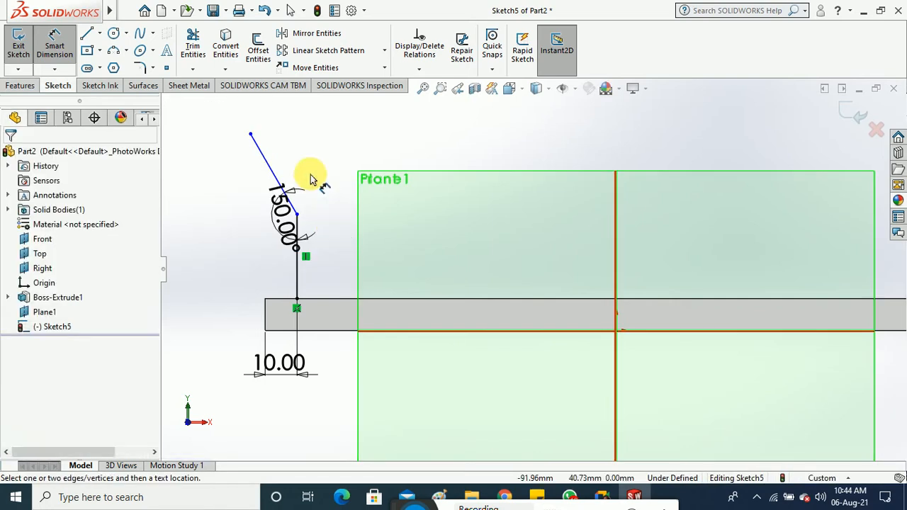
Step: Dimension the slanted line's length, accepting the length as drawn
{"action": "left_click", "coordinate": [306, 136]}
{"action": "left_click", "coordinate": [309, 134]}
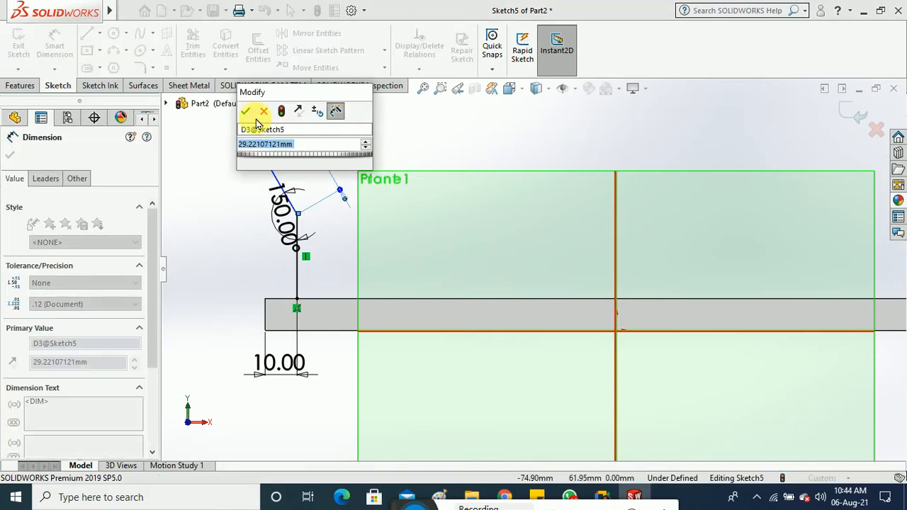
{"action": "key", "text": "Return"}
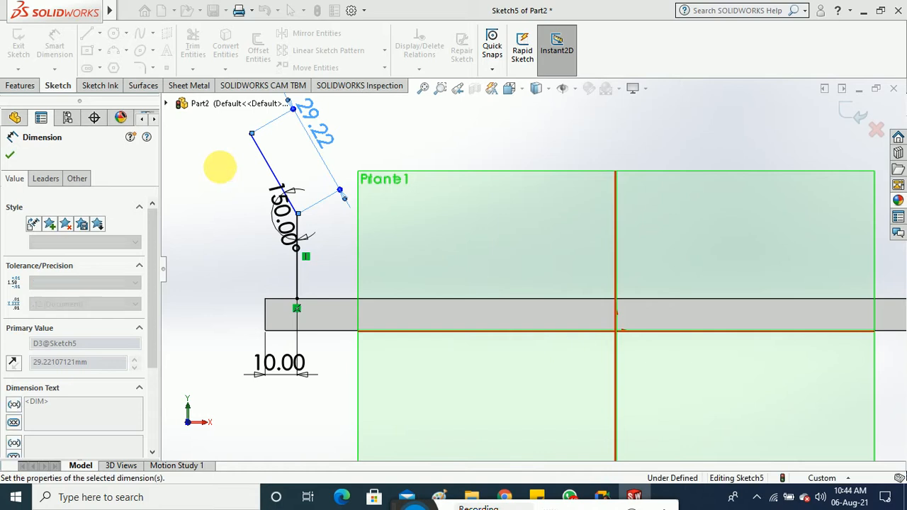
{"action": "left_click", "coordinate": [222, 172]}
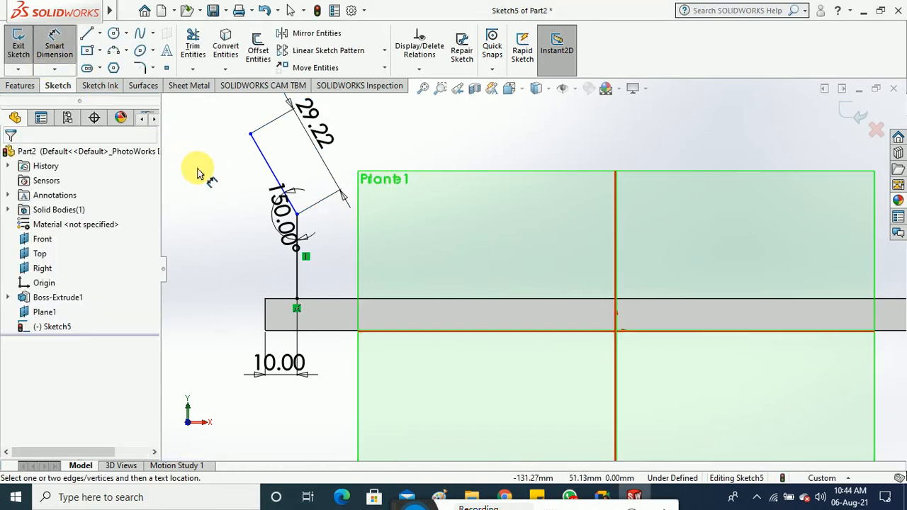
Step: Try to move the slanted line's free upper endpoint sideways
{"action": "left_click", "coordinate": [252, 135]}
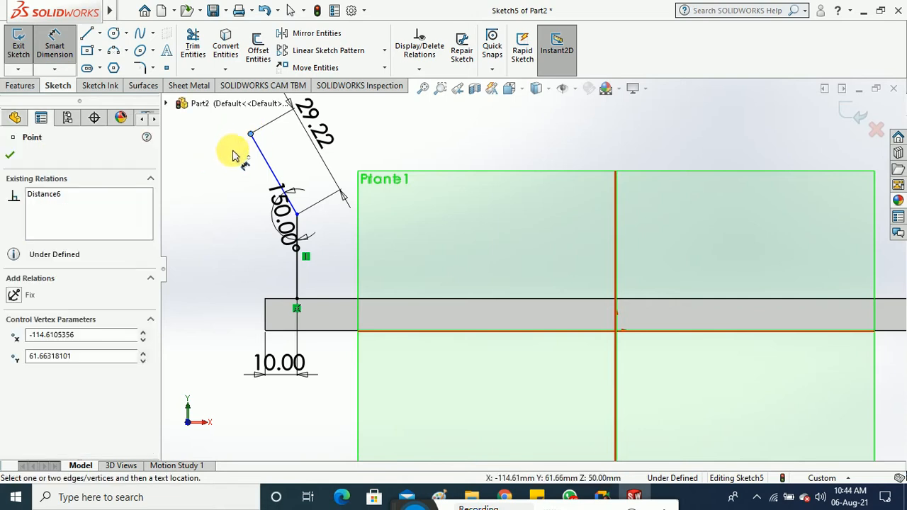
{"action": "left_click", "coordinate": [56, 43]}
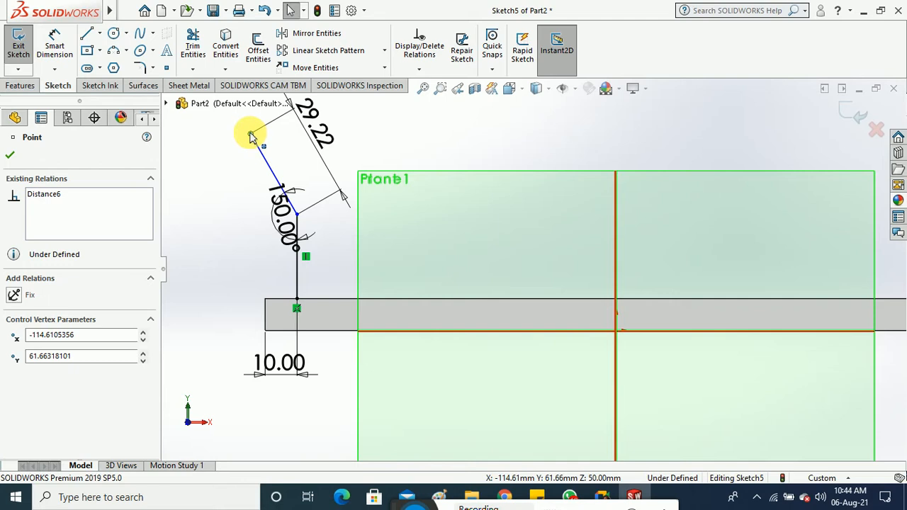
{"action": "left_click_drag", "start_coordinate": [251, 135], "coordinate": [310, 132]}
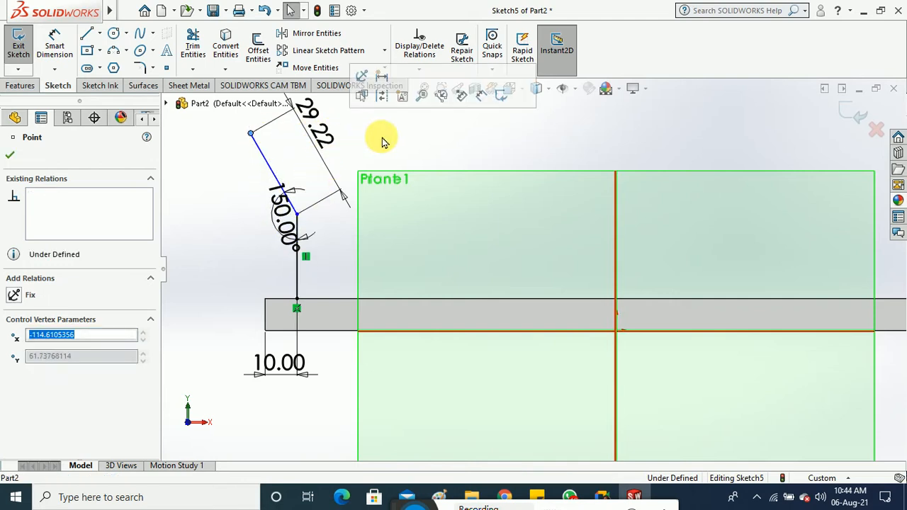
{"action": "left_click", "coordinate": [398, 141]}
Step: Dimension the vertical line's length, accepting the length as drawn, and close the sketch
{"action": "left_click", "coordinate": [78, 55]}
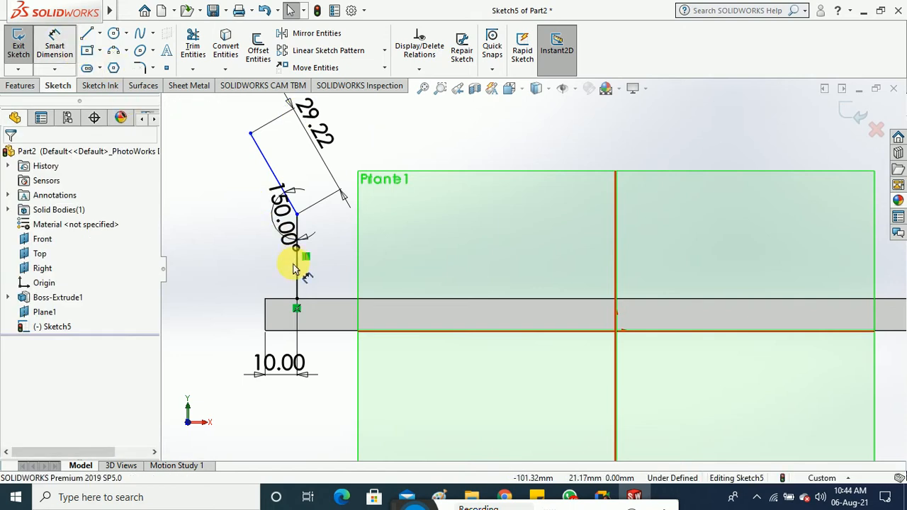
{"action": "left_click", "coordinate": [270, 275]}
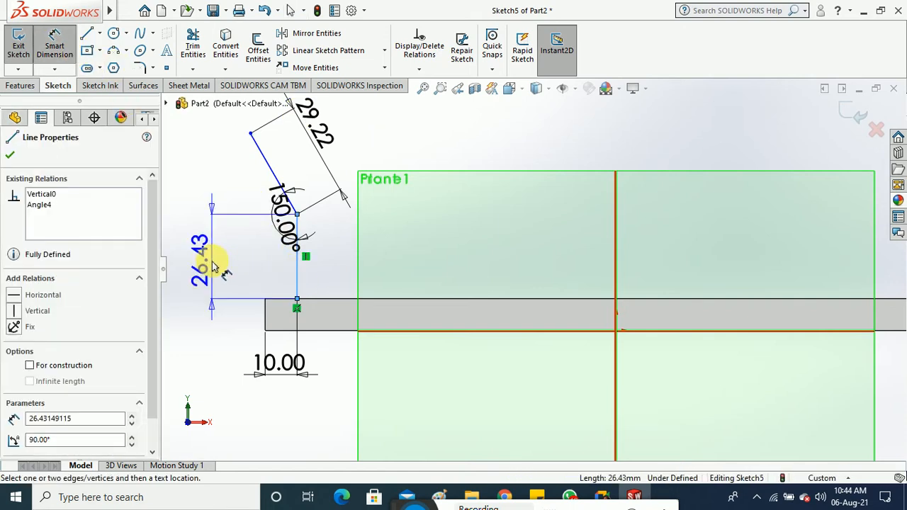
{"action": "left_click", "coordinate": [202, 248]}
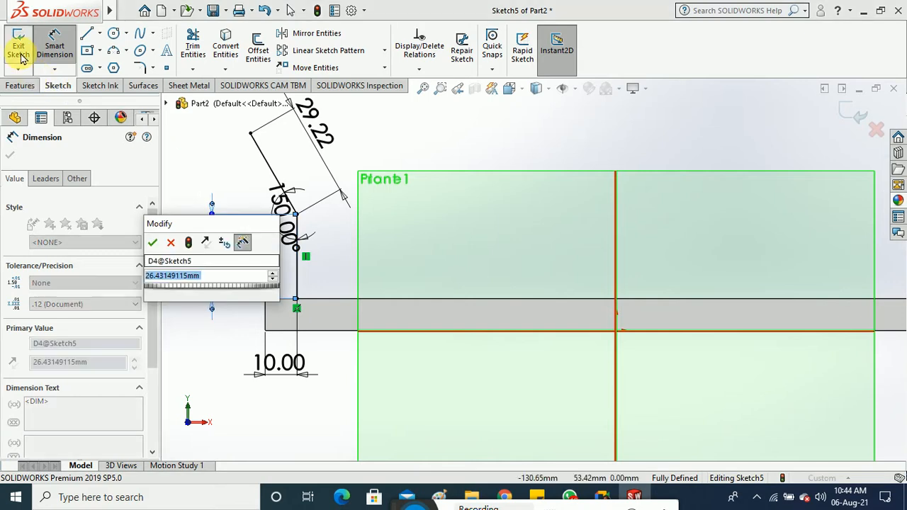
{"action": "left_click", "coordinate": [151, 246]}
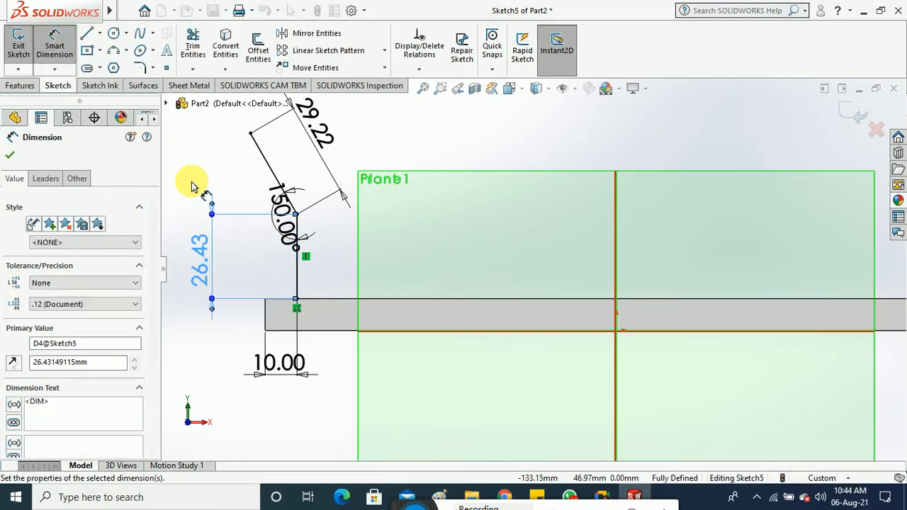
{"action": "left_click", "coordinate": [18, 46]}
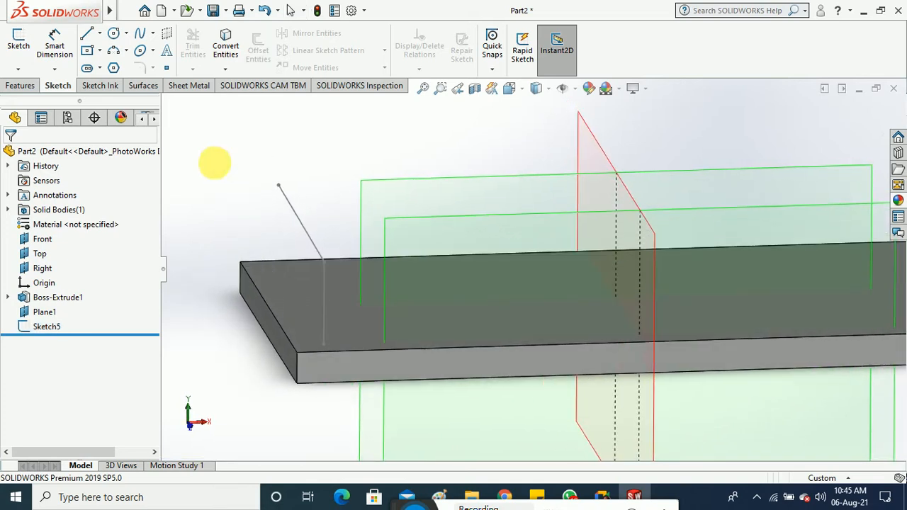
Step: Create a reference plane perpendicular to the slanted line and coincident with its upper endpoint
{"action": "left_click", "coordinate": [28, 86]}
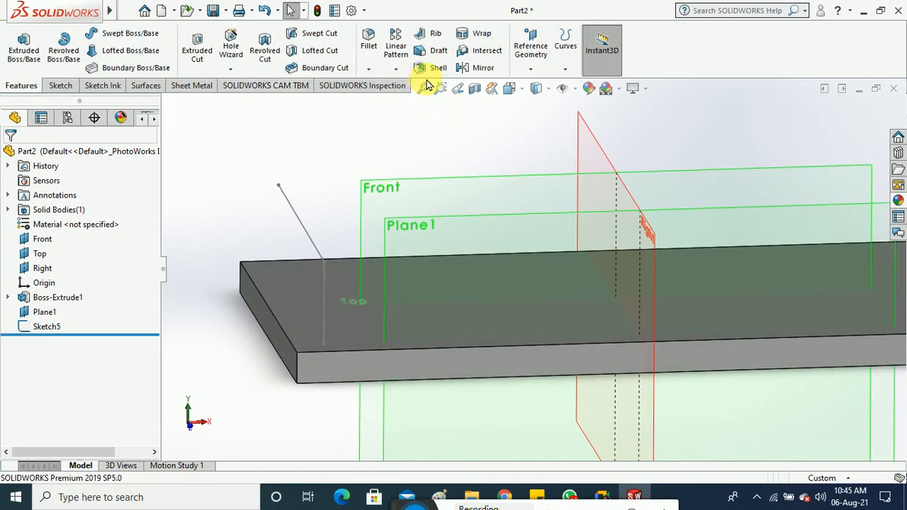
{"action": "left_click", "coordinate": [530, 68]}
{"action": "left_click", "coordinate": [536, 86]}
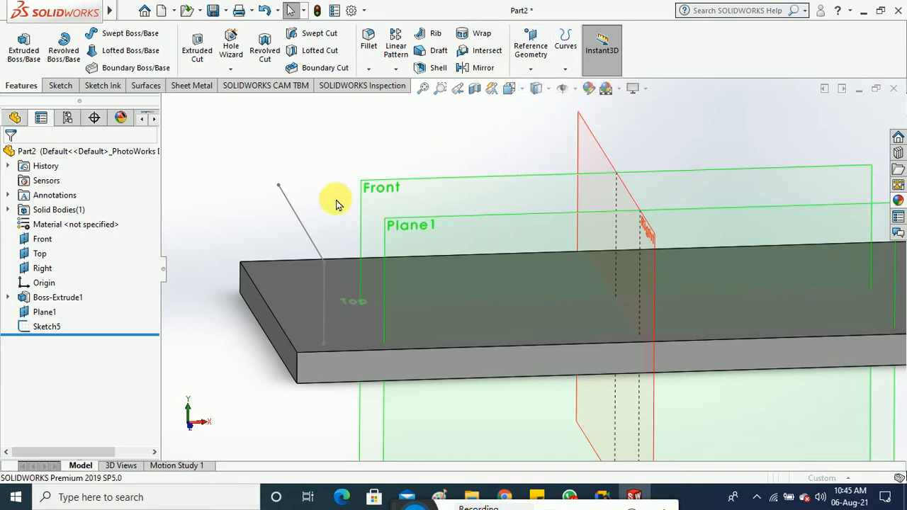
{"action": "left_click", "coordinate": [301, 226]}
{"action": "left_click", "coordinate": [280, 187]}
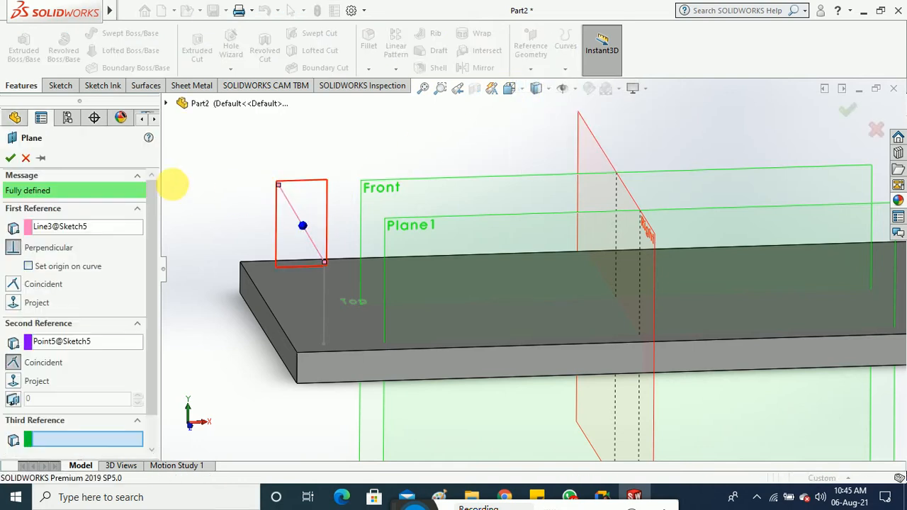
{"action": "key", "text": "Return"}
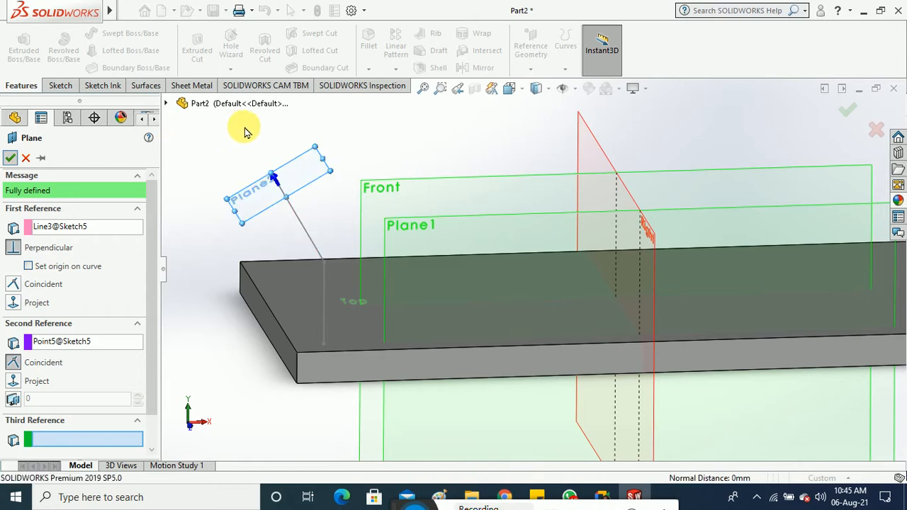
Step: Start a new sketch on the plane at the slanted line's upper end
{"action": "left_click", "coordinate": [61, 85]}
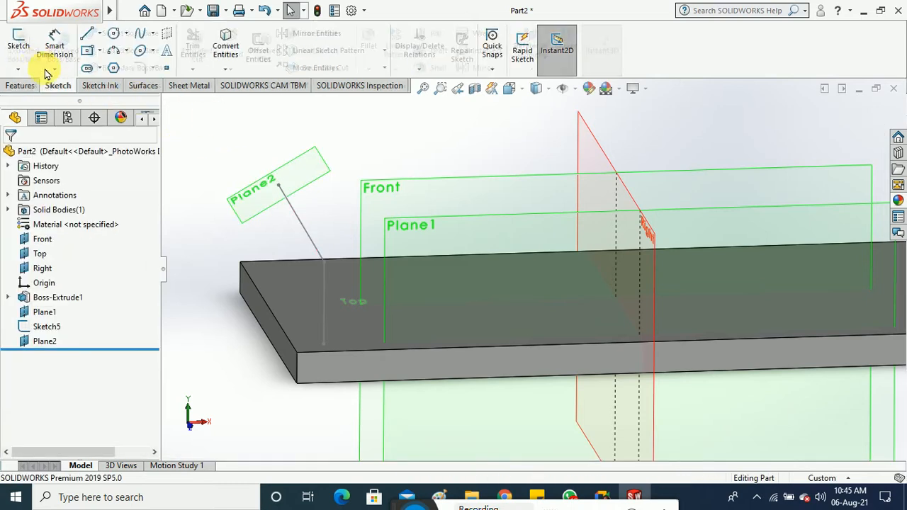
{"action": "left_click", "coordinate": [19, 42]}
{"action": "left_click", "coordinate": [298, 179]}
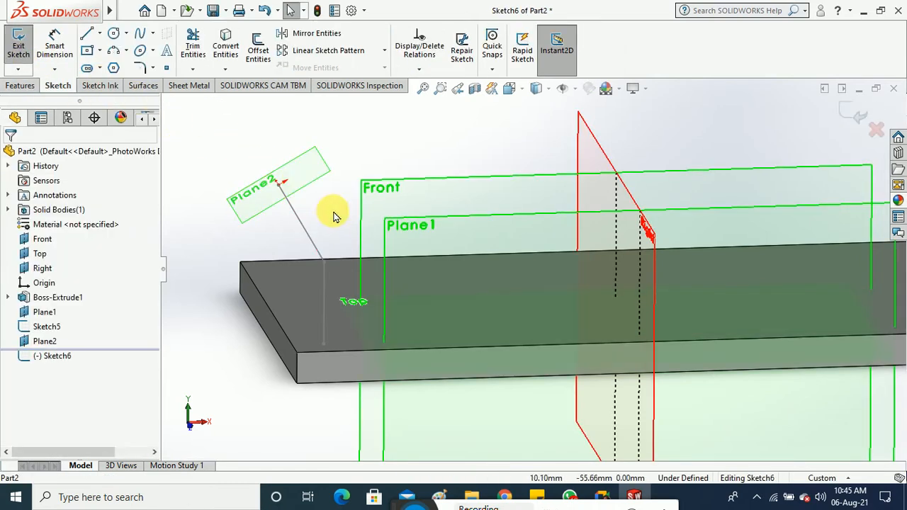
{"action": "left_click", "coordinate": [508, 88]}
{"action": "left_click", "coordinate": [585, 163]}
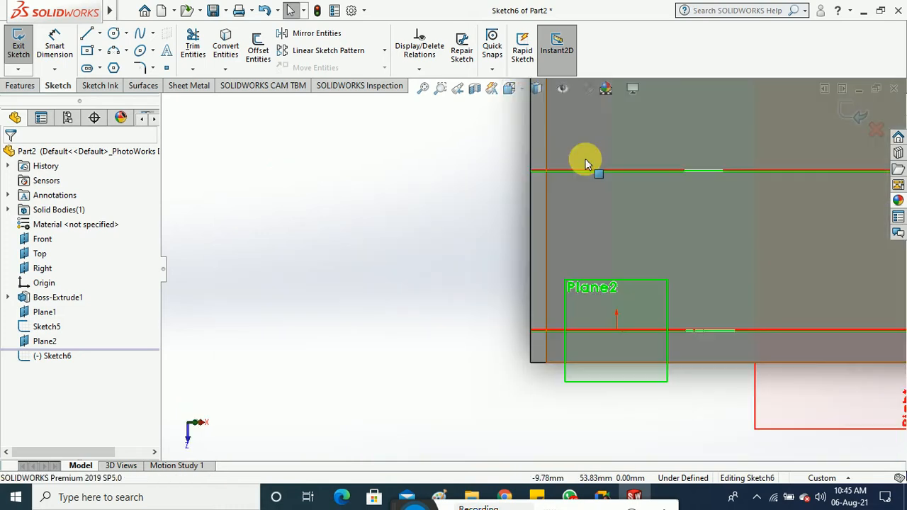
Step: Draw a horizontal centerpoint straight slot centred on the sketch origin, about 6 mm between arc centres with about 3 mm end radii
{"action": "scroll", "coordinate": [638, 333], "scroll_direction": "down", "scroll_amount": 3}
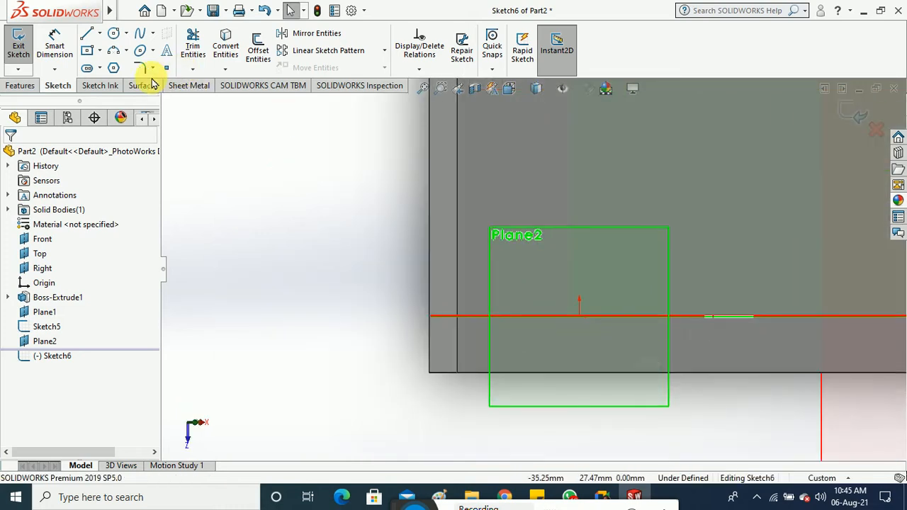
{"action": "left_click", "coordinate": [100, 68]}
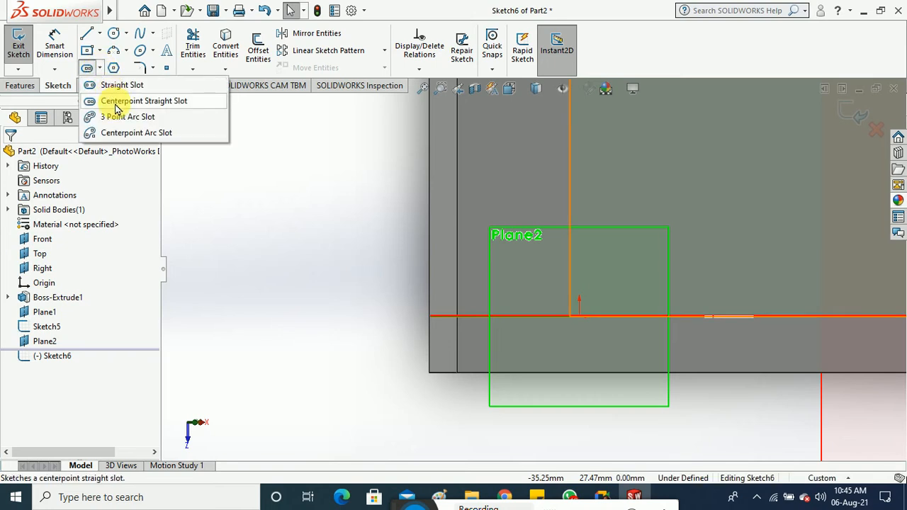
{"action": "left_click", "coordinate": [117, 104]}
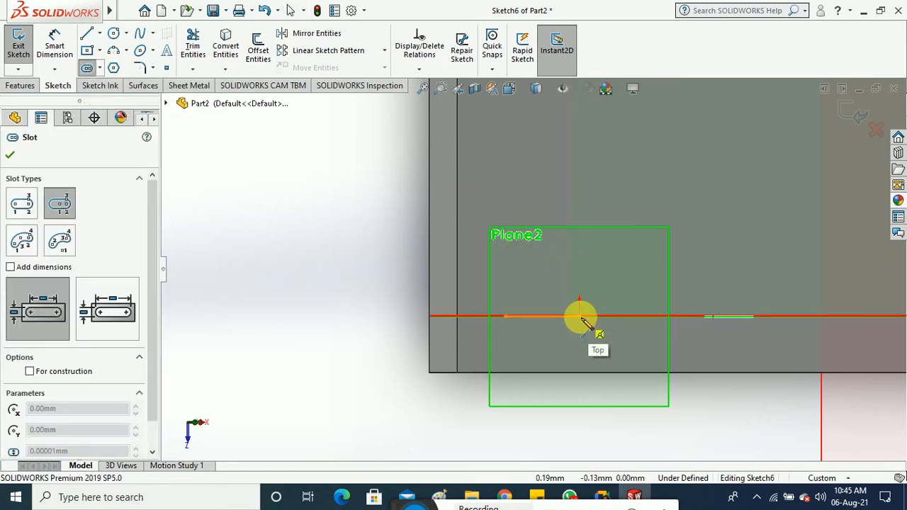
{"action": "middle_click_drag", "start_coordinate": [580, 310], "coordinate": [575, 289]}
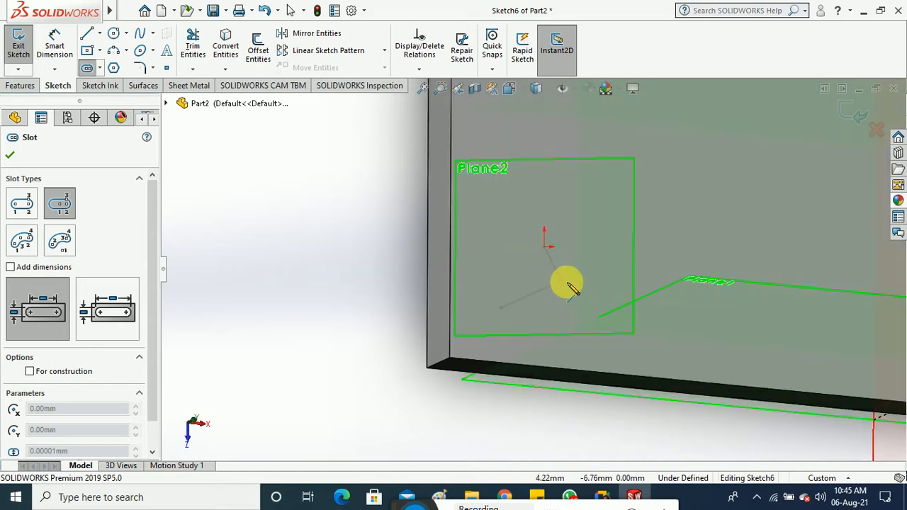
{"action": "left_click", "coordinate": [545, 248]}
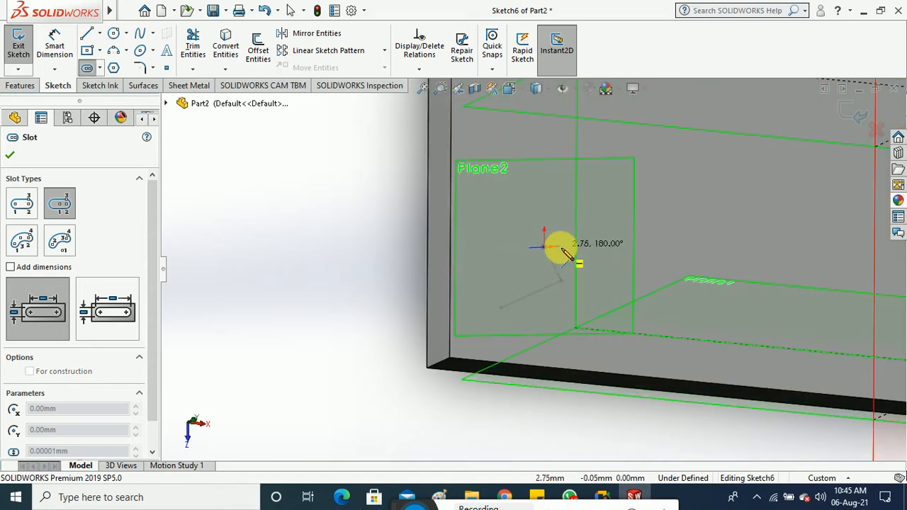
{"action": "left_click", "coordinate": [566, 251]}
{"action": "left_click", "coordinate": [567, 262]}
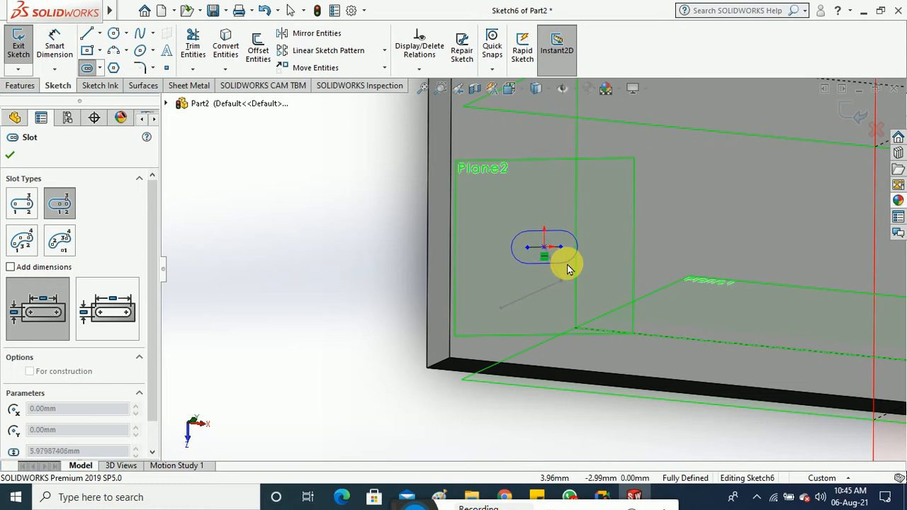
{"action": "left_click", "coordinate": [11, 158]}
Step: Dimension the slot's end arc with a radius of 3 mm
{"action": "left_click", "coordinate": [54, 44]}
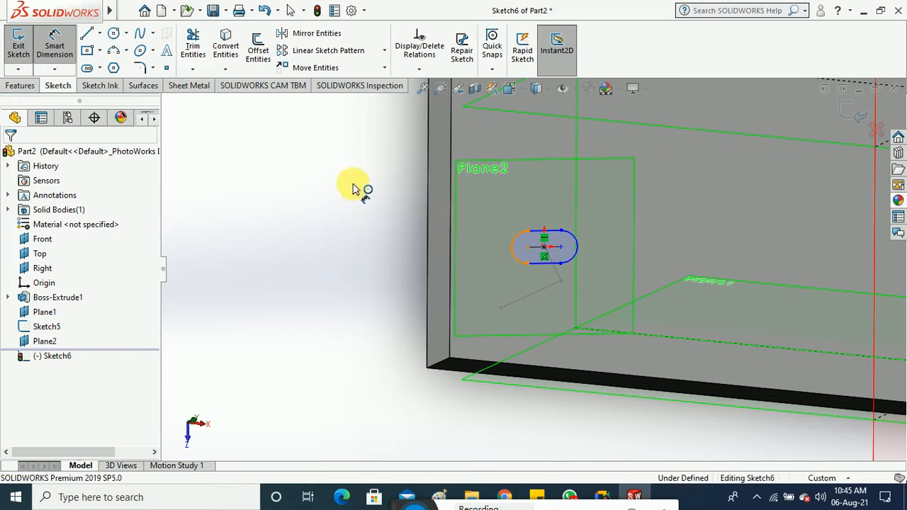
{"action": "left_click", "coordinate": [515, 247]}
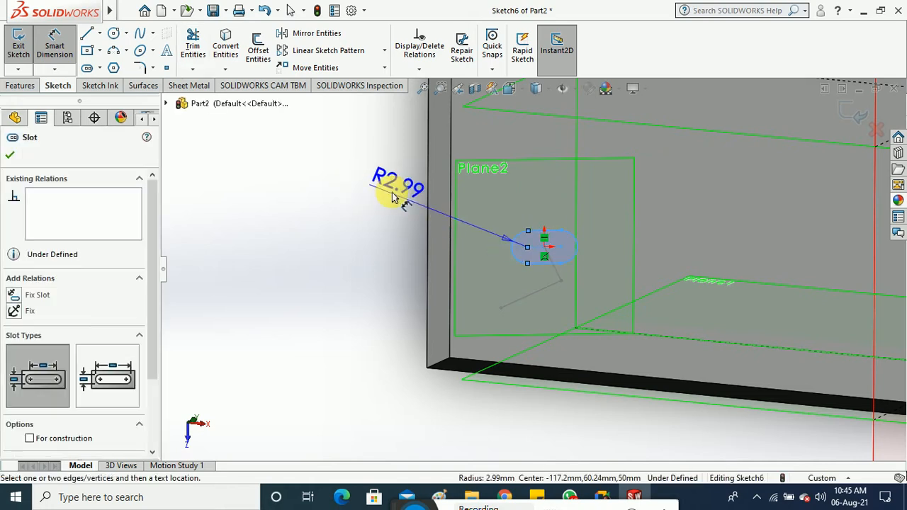
{"action": "left_click", "coordinate": [367, 233]}
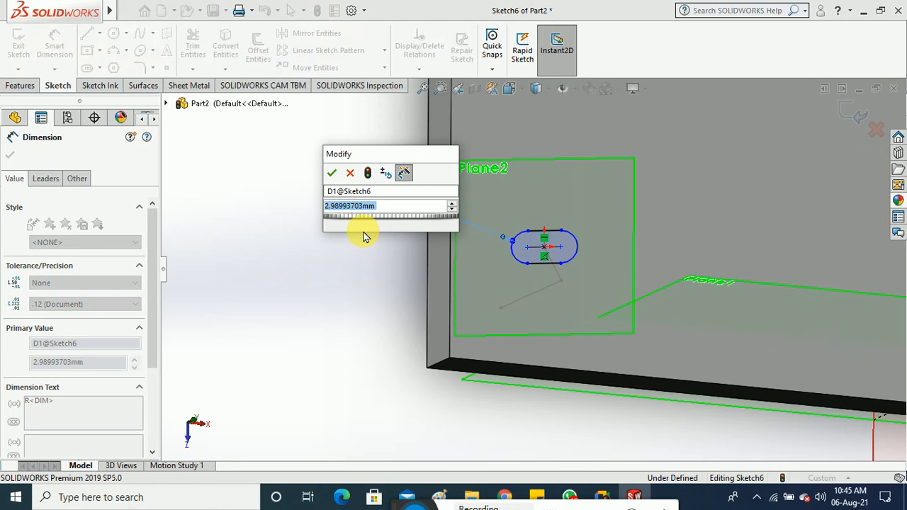
{"action": "type", "text": "3"}
{"action": "key", "text": "Return"}
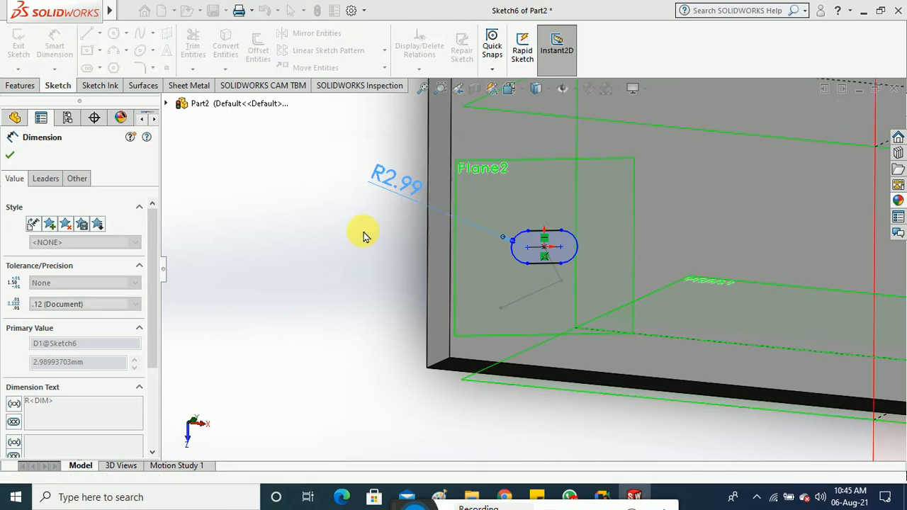
{"action": "left_click", "coordinate": [365, 264]}
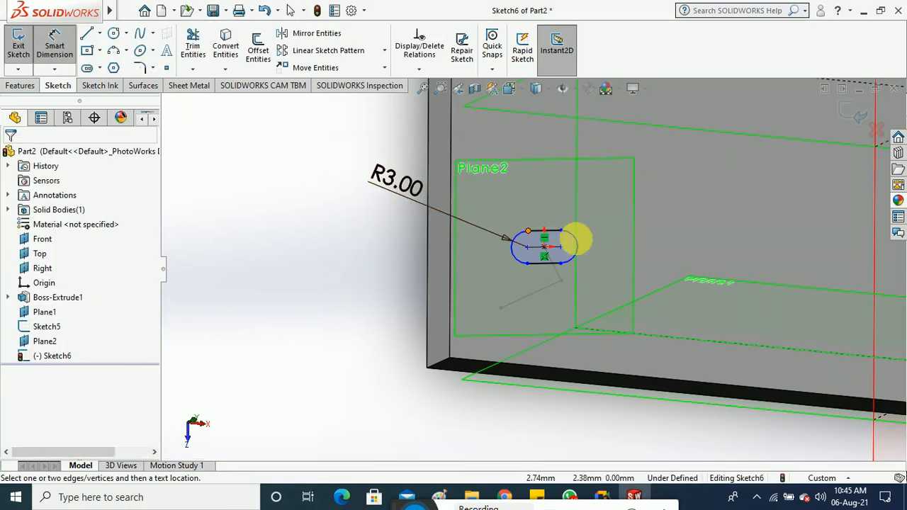
Step: Dimension the distance between the slot's arc centres as 6 mm and close the sketch
{"action": "left_click", "coordinate": [543, 248]}
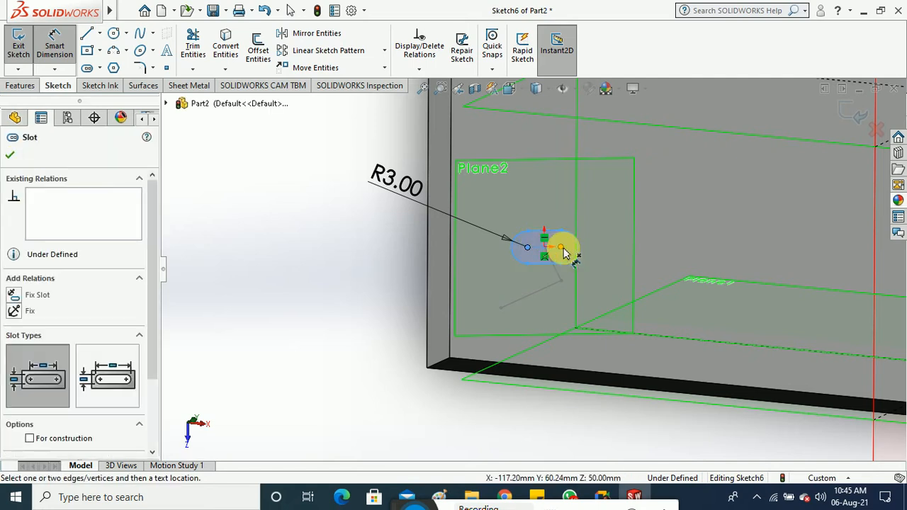
{"action": "left_click", "coordinate": [552, 308]}
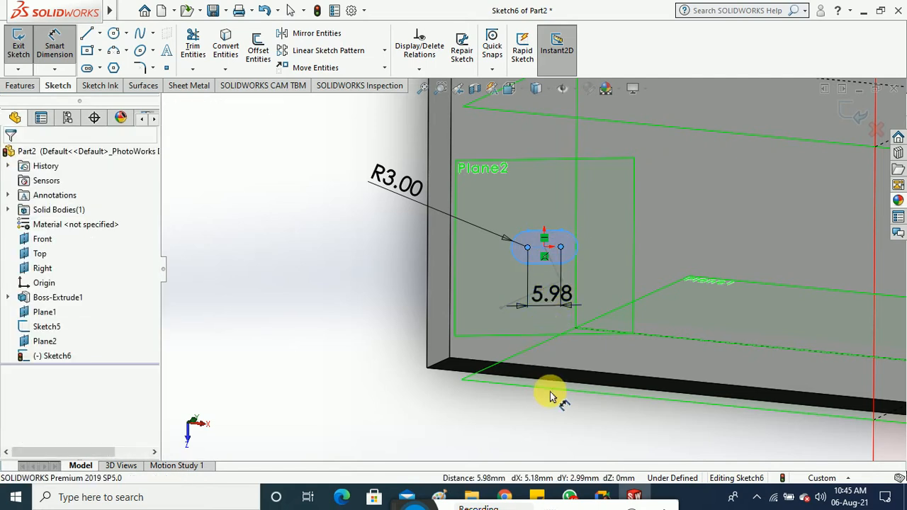
{"action": "type", "text": "6"}
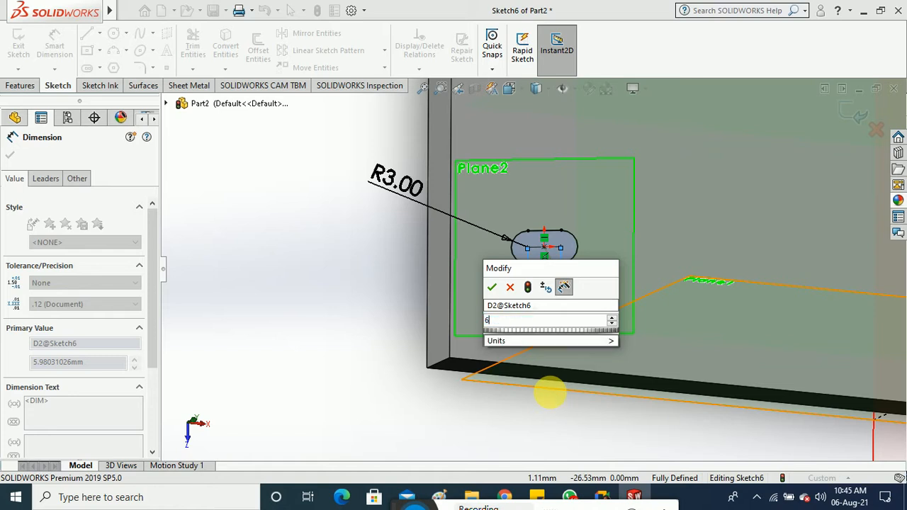
{"action": "key", "text": "Return"}
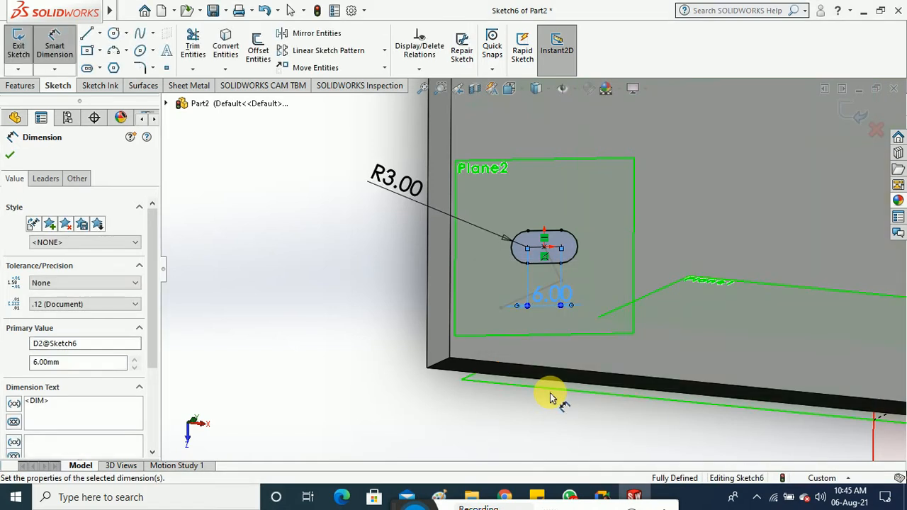
{"action": "left_click", "coordinate": [19, 44]}
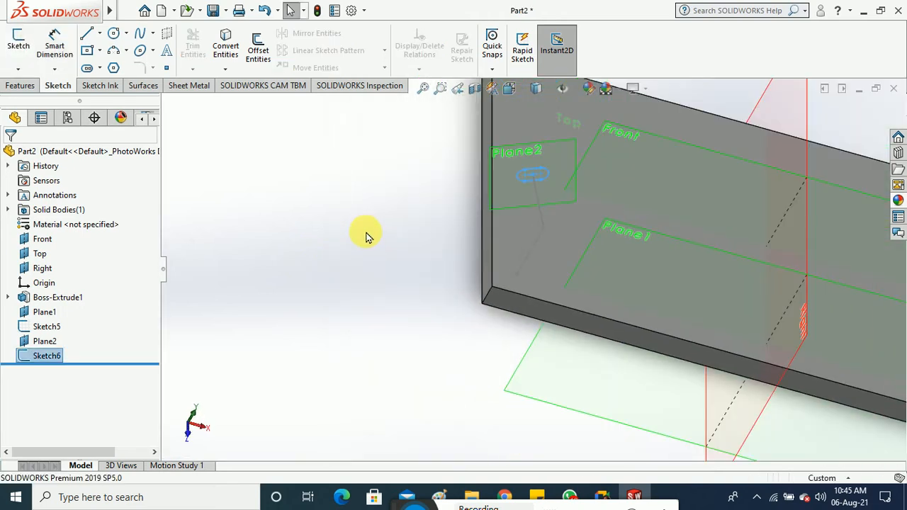
Step: Sweep the slot sketch along the bent line sketch with Merge result turned off
{"action": "left_click", "coordinate": [21, 85]}
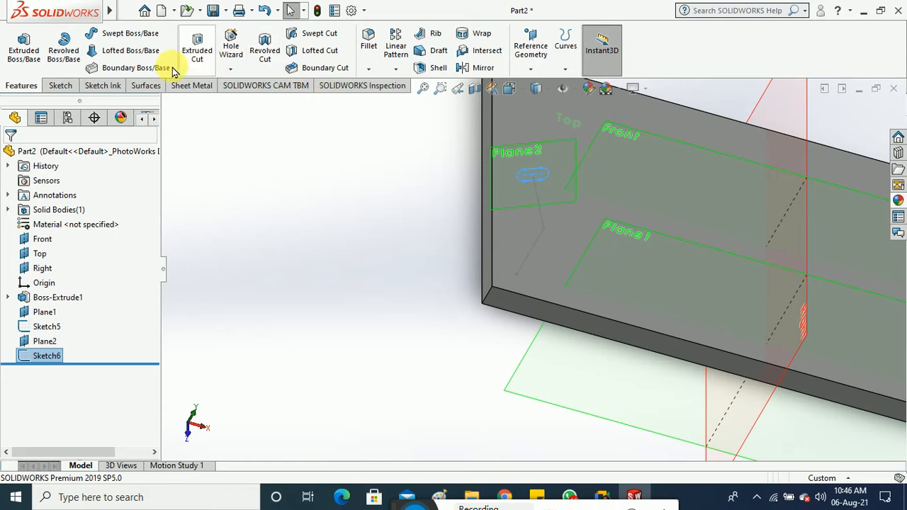
{"action": "left_click", "coordinate": [108, 34]}
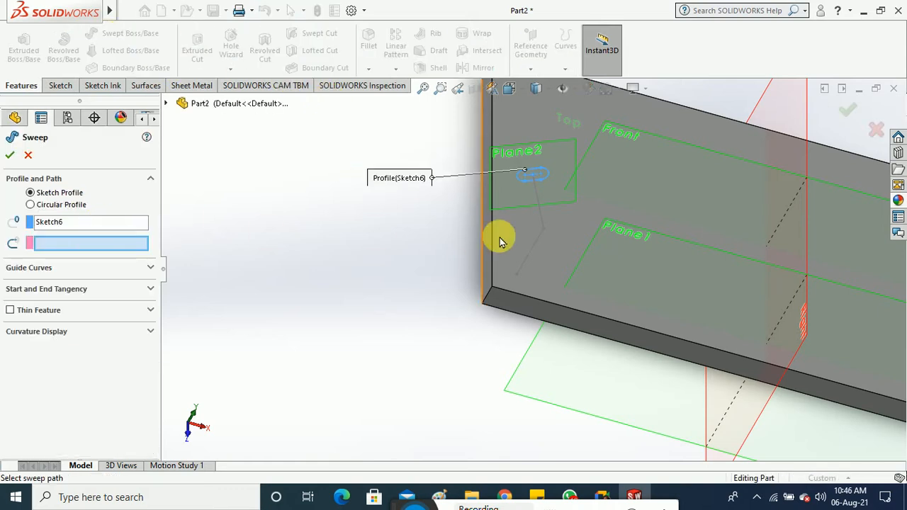
{"action": "left_click", "coordinate": [538, 219]}
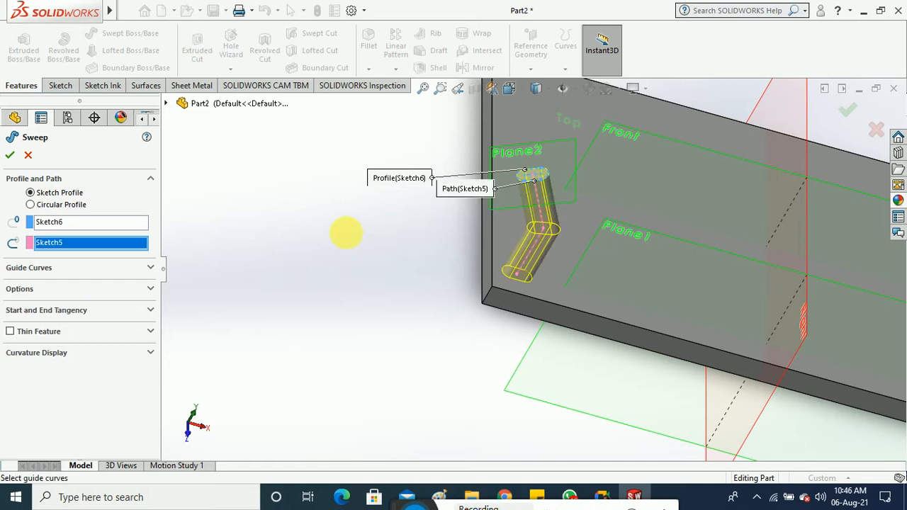
{"action": "middle_click_drag", "start_coordinate": [345, 233], "coordinate": [325, 199]}
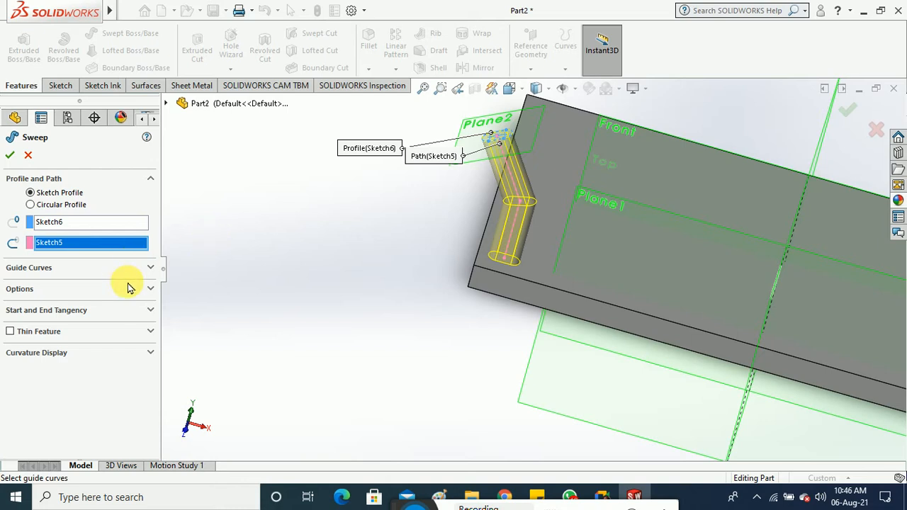
{"action": "left_click", "coordinate": [151, 289]}
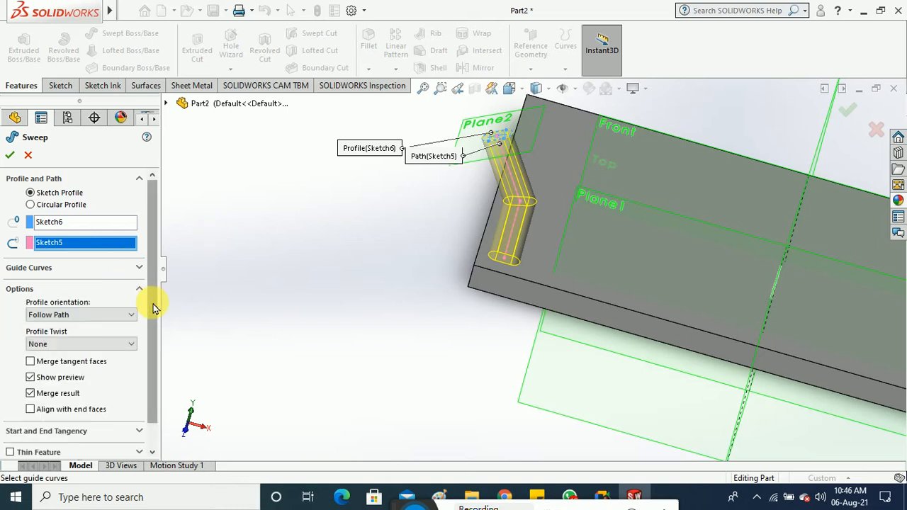
{"action": "scroll", "coordinate": [152, 306], "scroll_direction": "down", "scroll_amount": 1}
{"action": "left_click", "coordinate": [31, 366]}
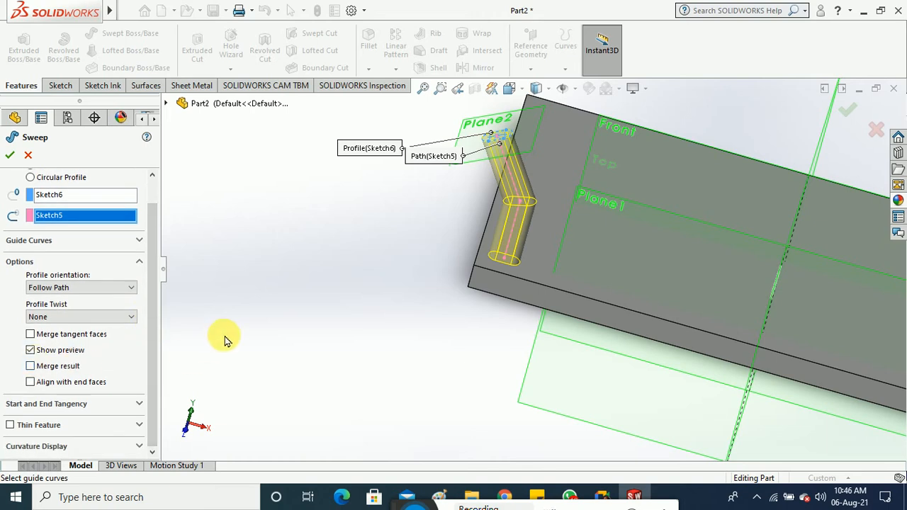
{"action": "left_click", "coordinate": [10, 154]}
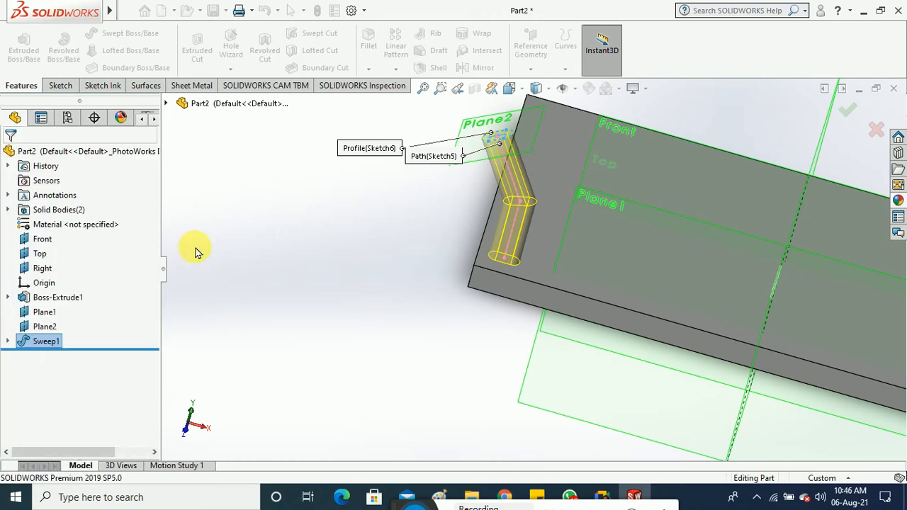
Step: Examine the part's solid bodies by highlighting the plate body and the swept post body in turn
{"action": "middle_click_drag", "start_coordinate": [303, 277], "coordinate": [297, 227]}
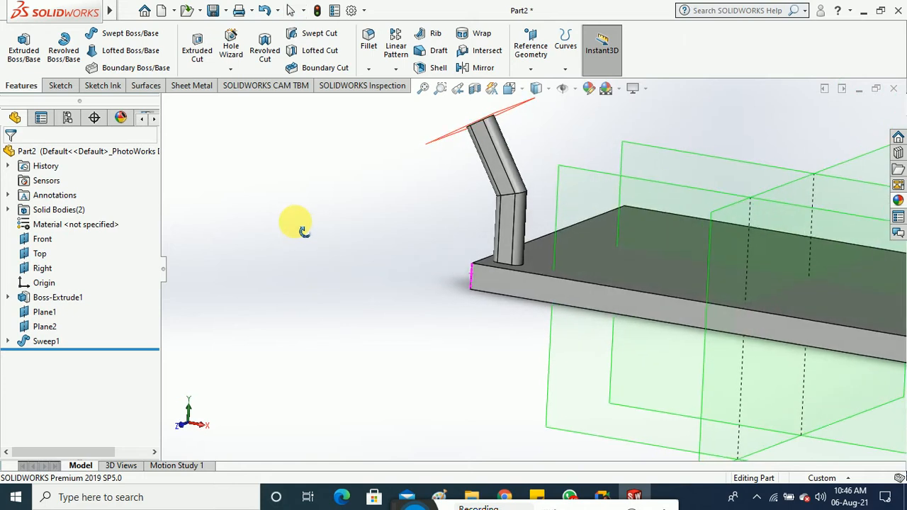
{"action": "left_click", "coordinate": [8, 210]}
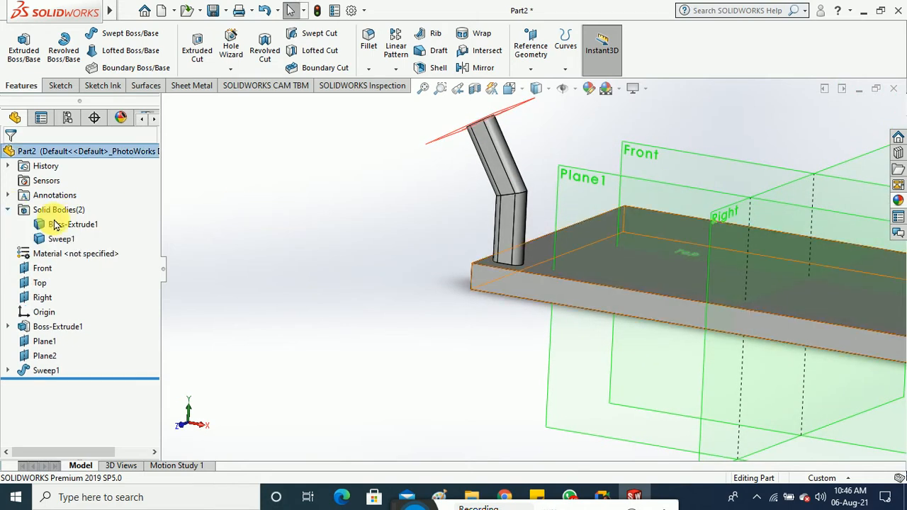
{"action": "left_click", "coordinate": [59, 225]}
{"action": "left_click", "coordinate": [61, 239]}
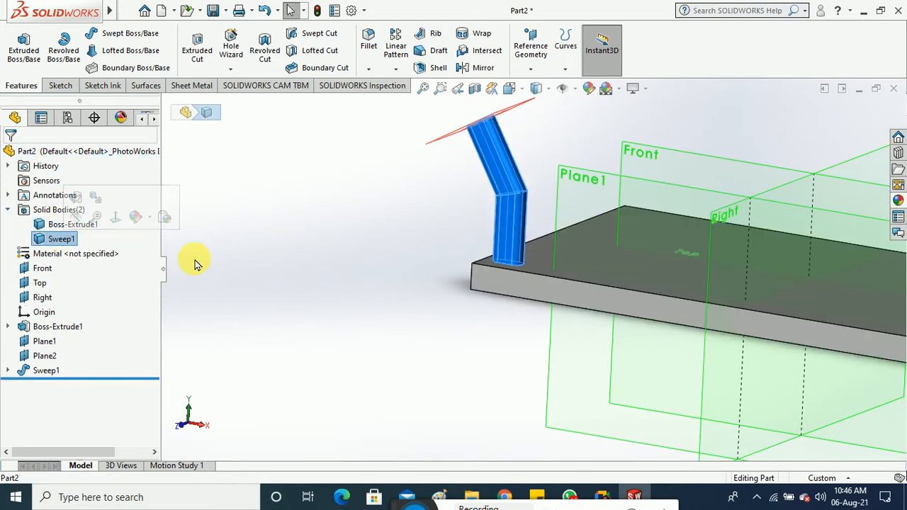
{"action": "middle_click_drag", "start_coordinate": [244, 269], "coordinate": [293, 295]}
{"action": "left_click", "coordinate": [258, 292]}
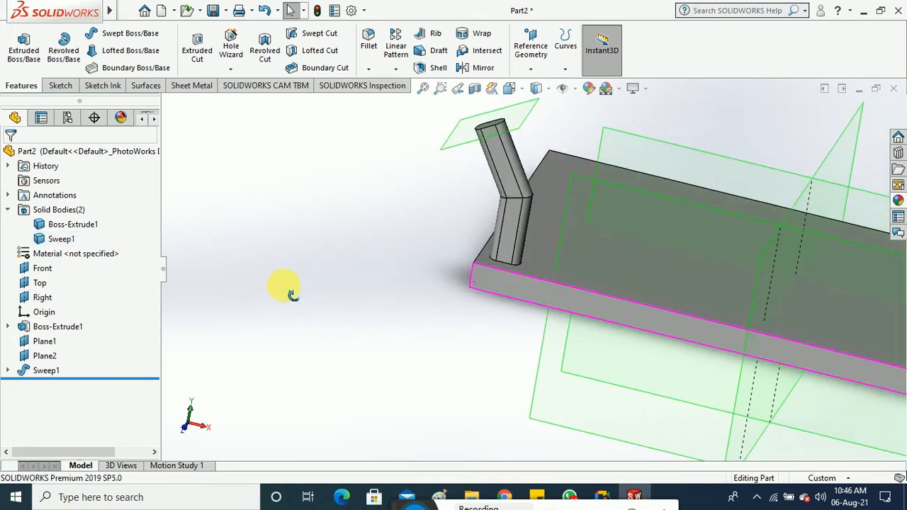
Step: Start a Linear Pattern with the plate's far long top edge as the Direction 1 reference
{"action": "left_click", "coordinate": [396, 68]}
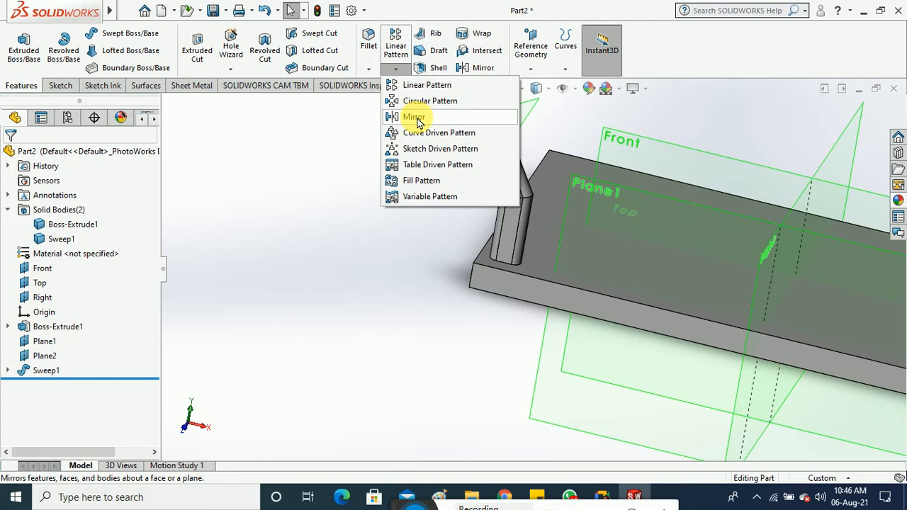
{"action": "left_click", "coordinate": [418, 89]}
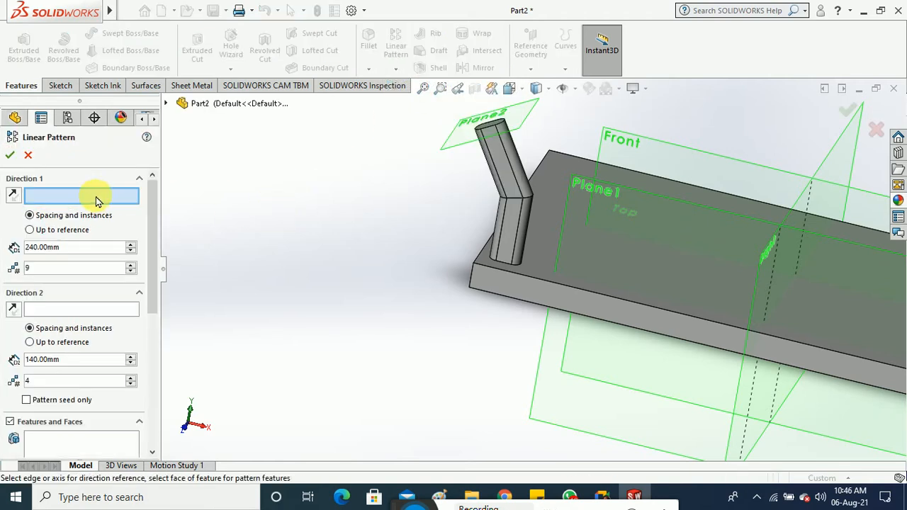
{"action": "left_click", "coordinate": [617, 171]}
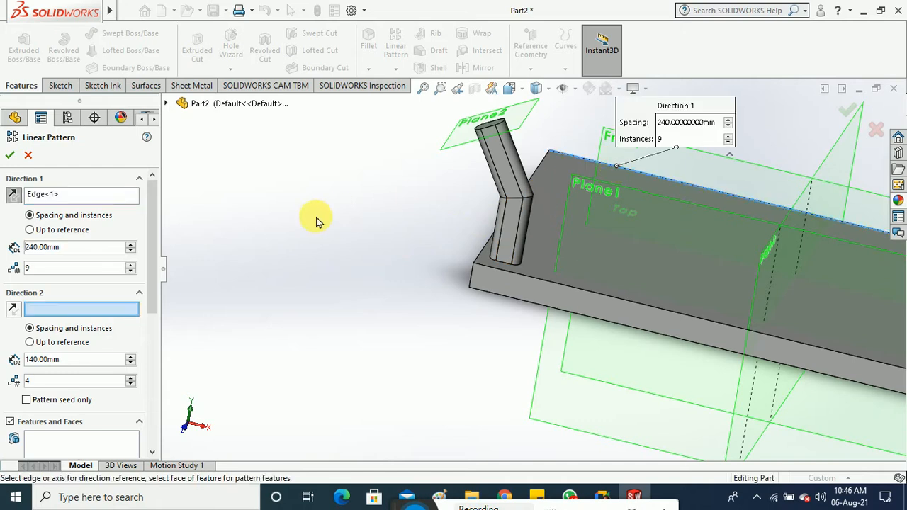
{"action": "middle_click_drag", "start_coordinate": [341, 224], "coordinate": [342, 240]}
{"action": "scroll", "coordinate": [342, 240], "scroll_direction": "up", "scroll_amount": 5}
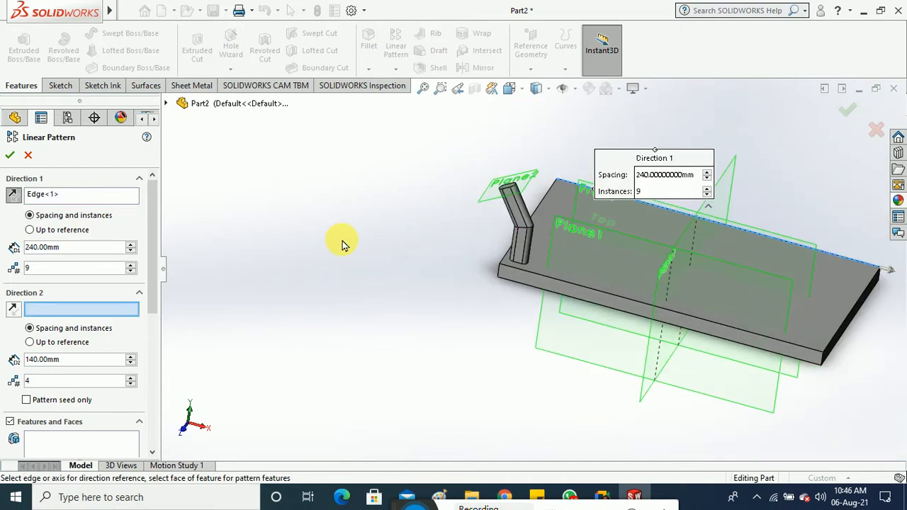
{"action": "scroll", "coordinate": [557, 247], "scroll_direction": "down", "scroll_amount": 3}
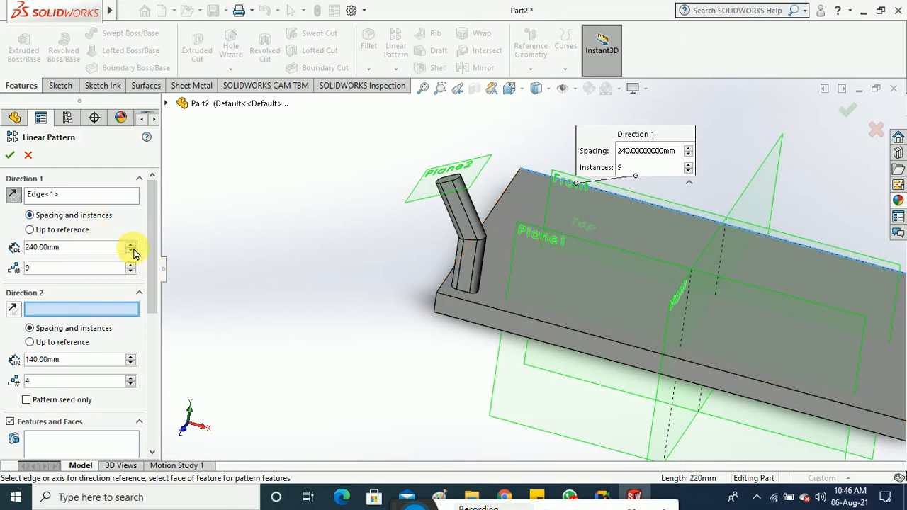
Step: Switch the linear pattern to bodies and select the swept post as the body to pattern
{"action": "left_click_drag", "start_coordinate": [146, 256], "coordinate": [150, 332]}
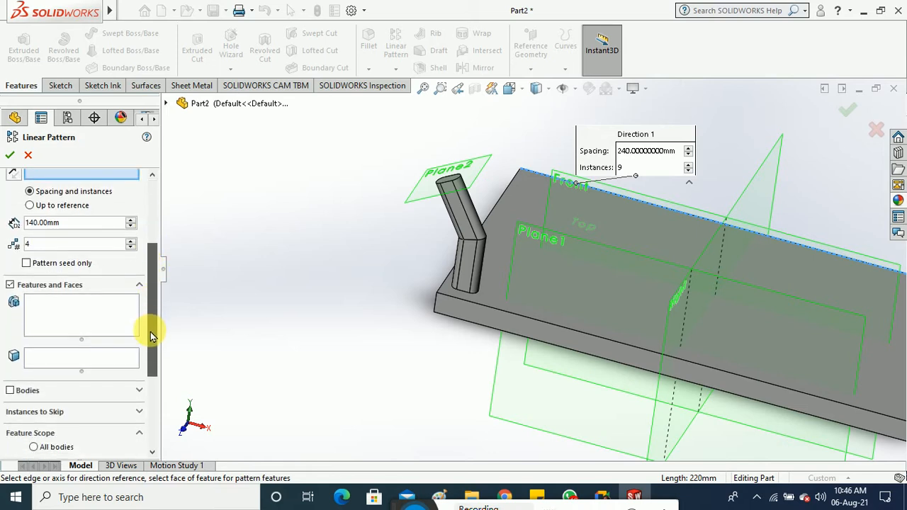
{"action": "left_click", "coordinate": [78, 389]}
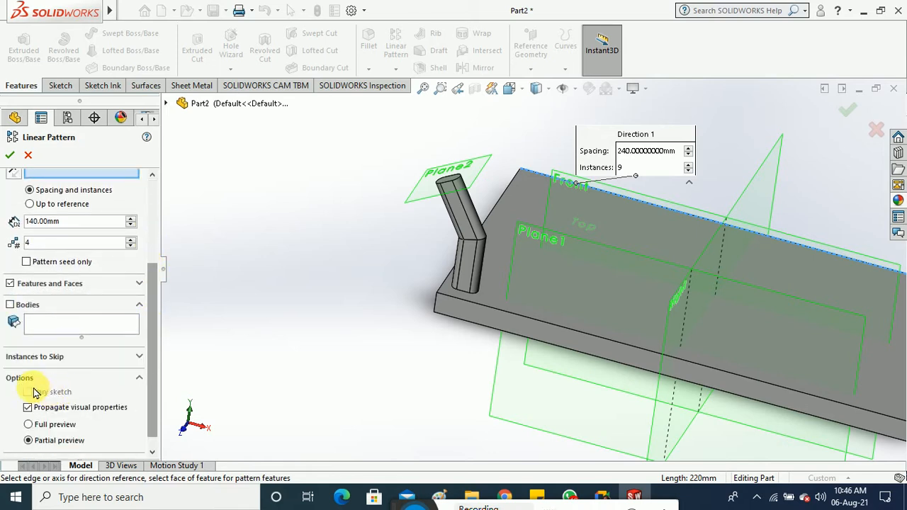
{"action": "left_click", "coordinate": [63, 331]}
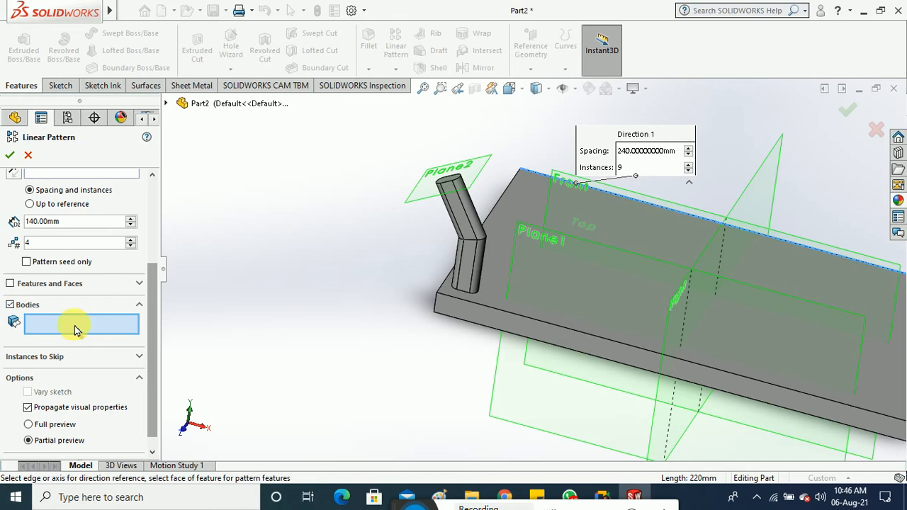
{"action": "left_click", "coordinate": [469, 259]}
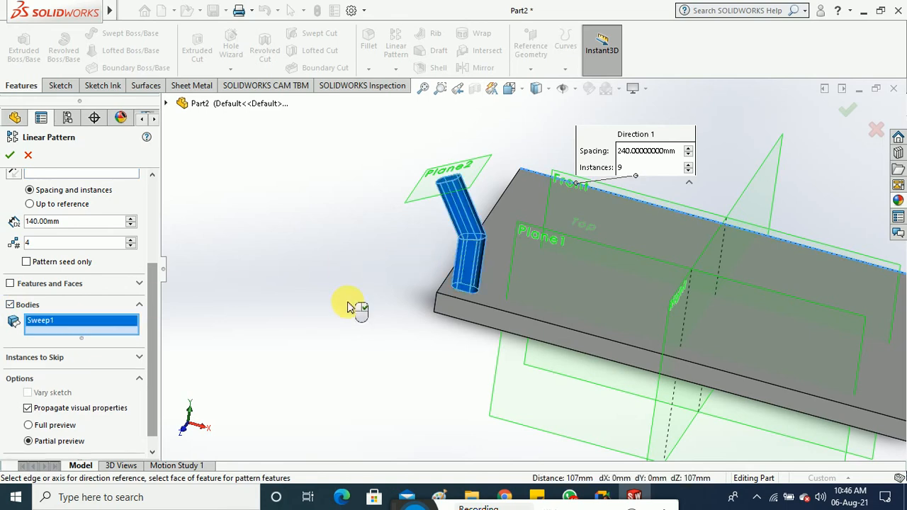
{"action": "left_click_drag", "start_coordinate": [149, 320], "coordinate": [156, 239]}
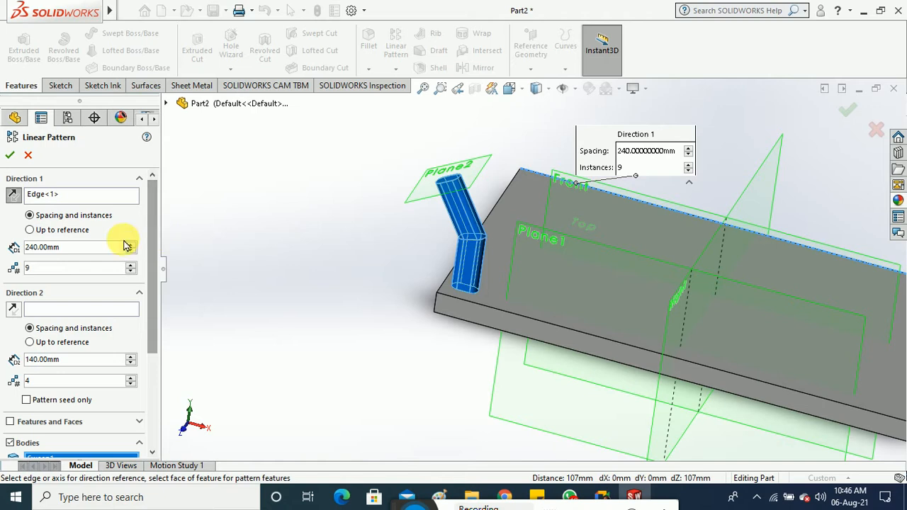
Step: Set the linear pattern's Direction 1 spacing to 20 mm
{"action": "double_click", "coordinate": [89, 253]}
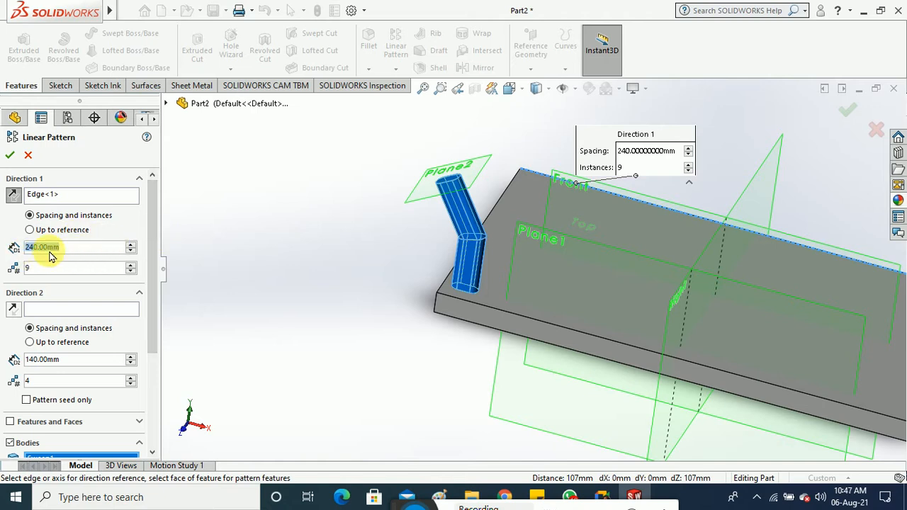
{"action": "left_click", "coordinate": [130, 252]}
{"action": "left_click", "coordinate": [131, 252]}
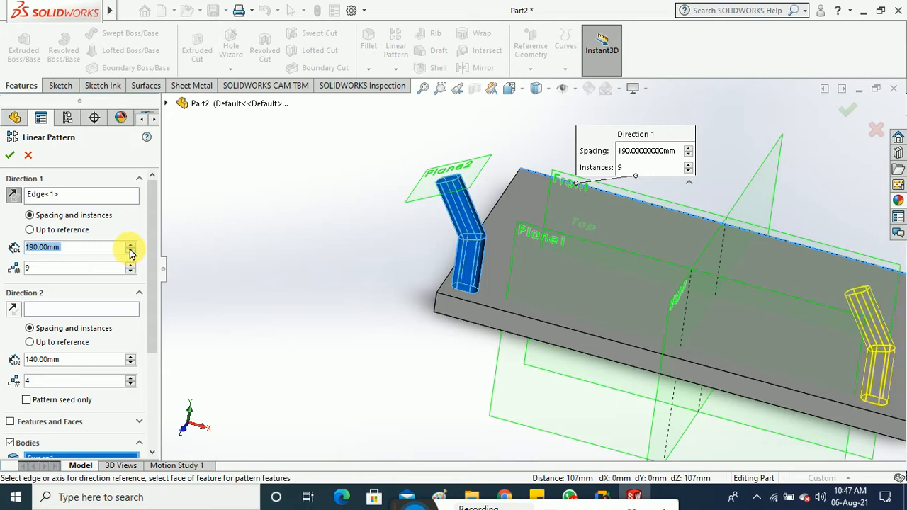
{"action": "left_click", "coordinate": [130, 252]}
{"action": "left_click", "coordinate": [130, 252]}
{"action": "left_click", "coordinate": [130, 252]}
{"action": "left_click", "coordinate": [130, 252]}
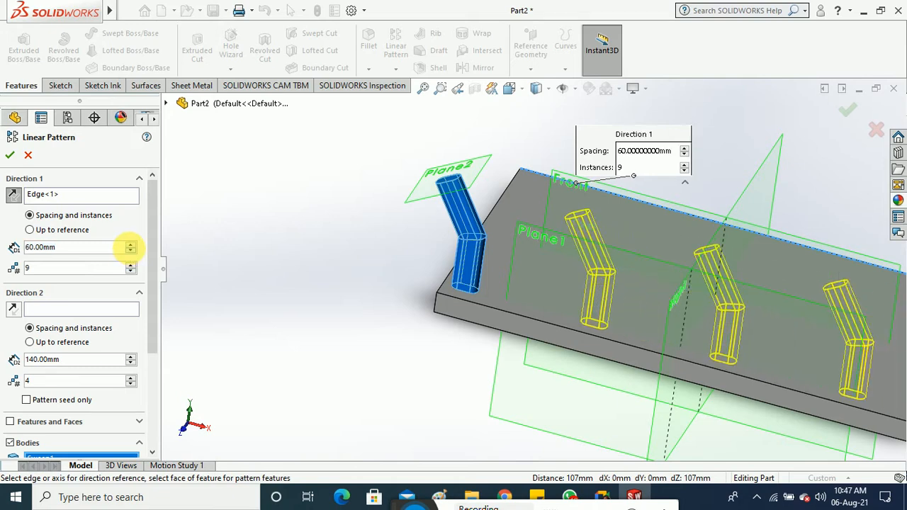
{"action": "left_click", "coordinate": [130, 252]}
{"action": "left_click", "coordinate": [131, 243]}
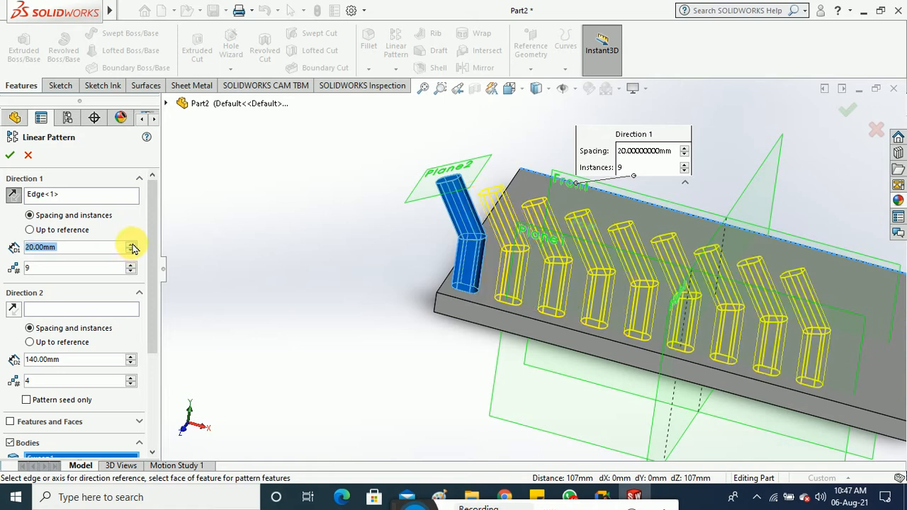
{"action": "left_click", "coordinate": [131, 244]}
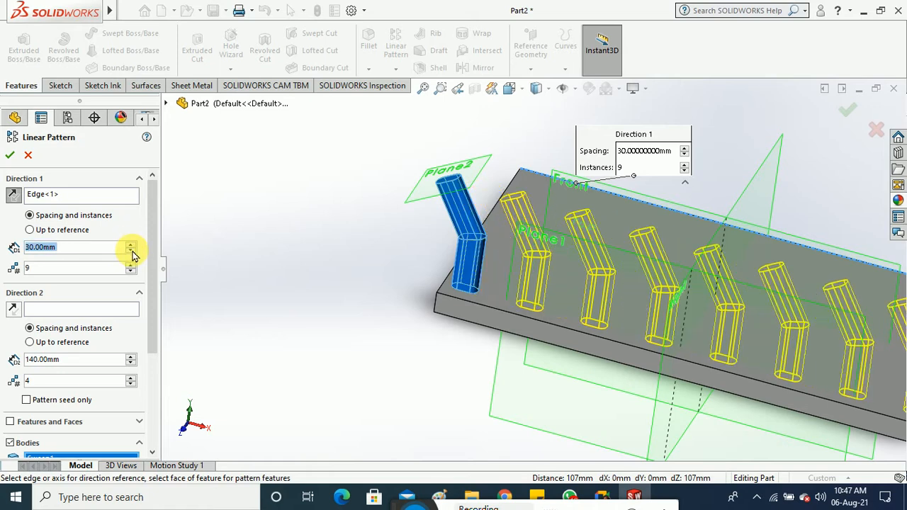
{"action": "left_click", "coordinate": [131, 251]}
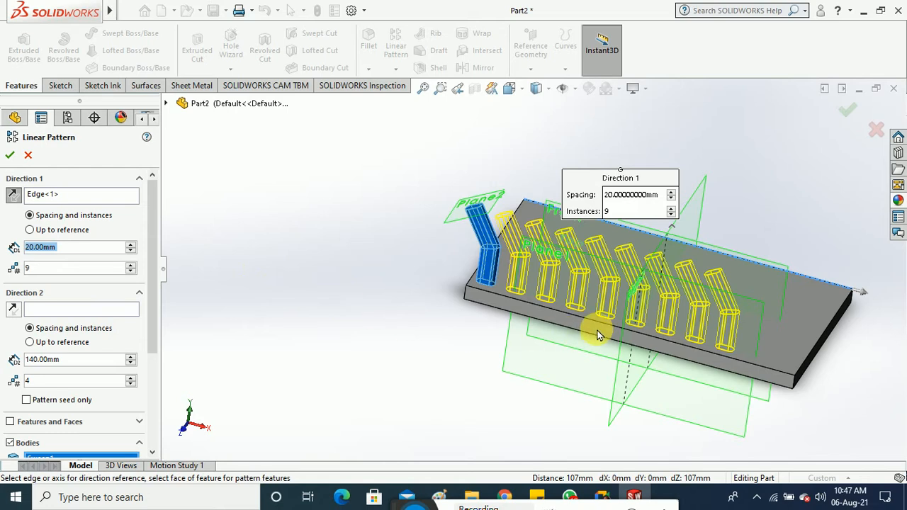
Step: Set the number of Direction 1 instances to 11
{"action": "left_click", "coordinate": [594, 330]}
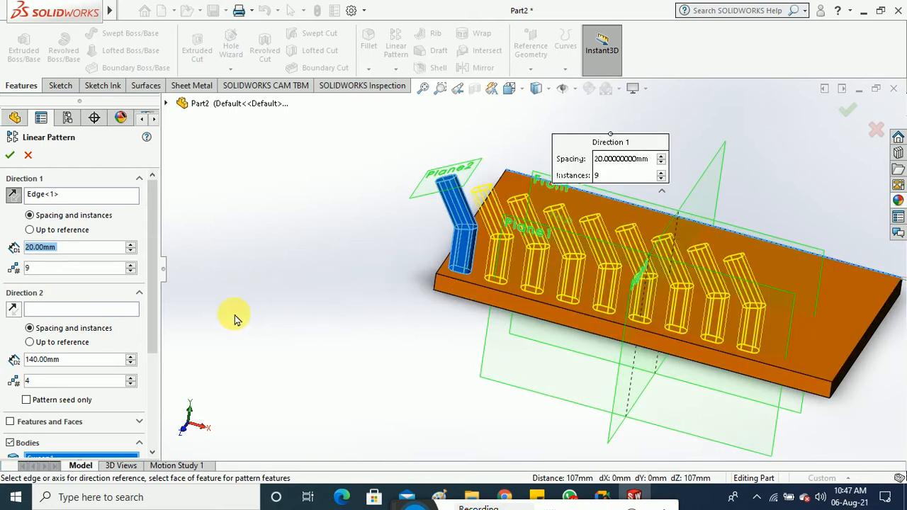
{"action": "left_click", "coordinate": [132, 264]}
{"action": "left_click", "coordinate": [131, 264]}
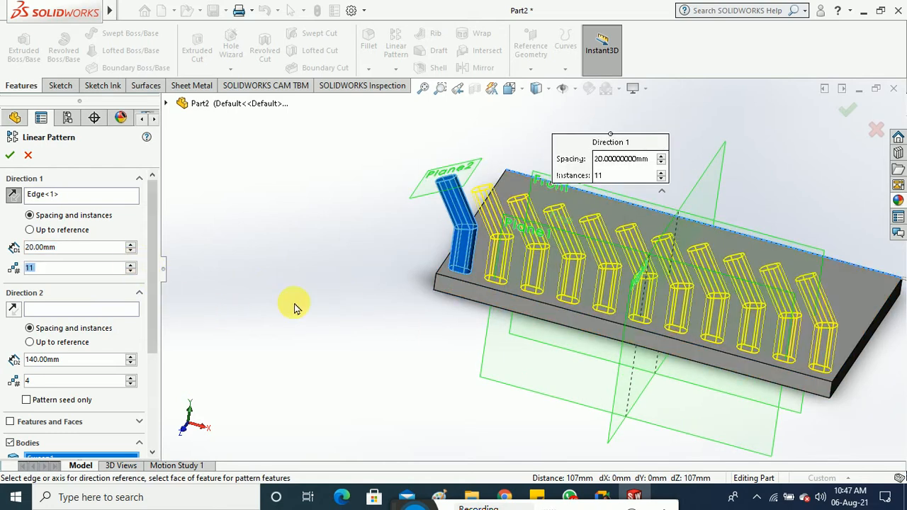
{"action": "middle_click_drag", "start_coordinate": [296, 309], "coordinate": [292, 335]}
Step: Use the plate's short top edge beside the post as Direction 2 and reverse it so the copies run across the plate
{"action": "left_click", "coordinate": [97, 309]}
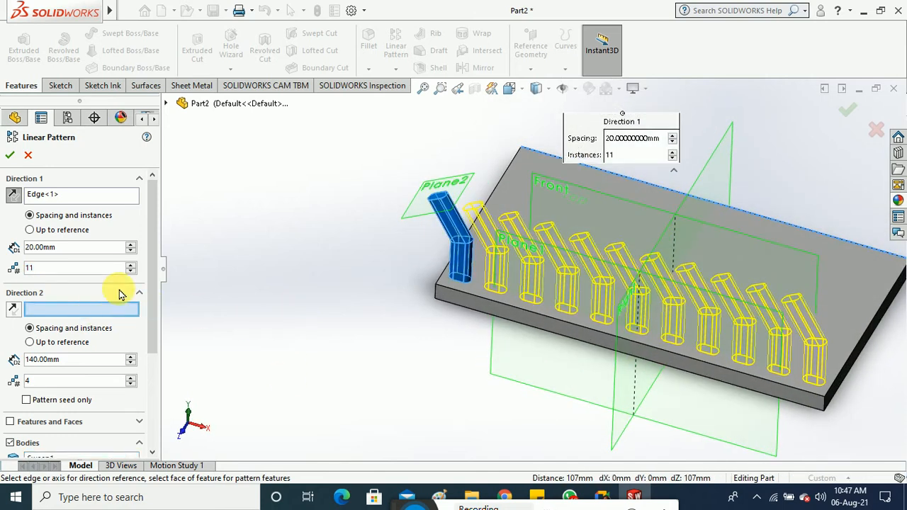
{"action": "left_click", "coordinate": [496, 194]}
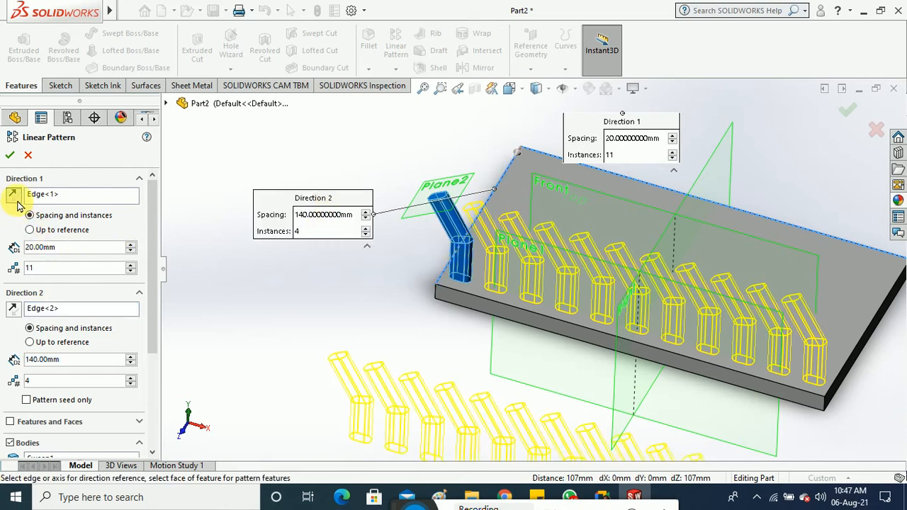
{"action": "left_click", "coordinate": [12, 310]}
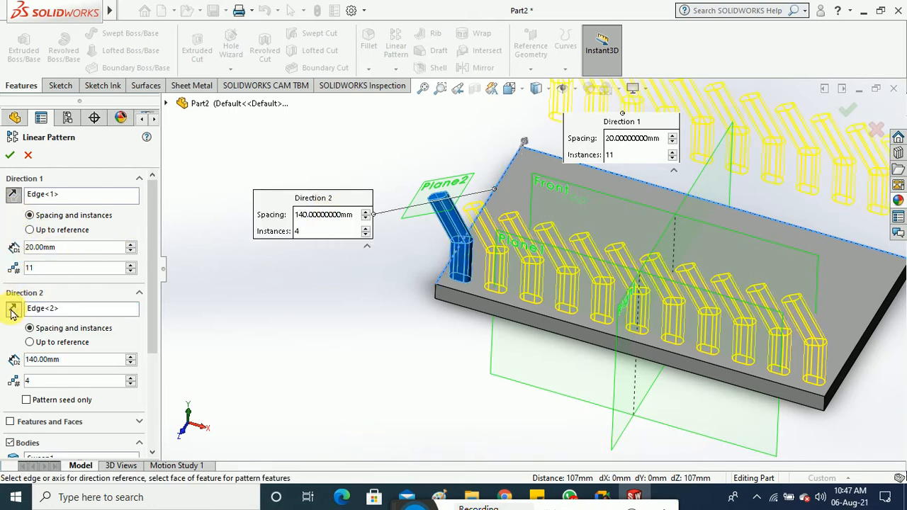
Step: Set the linear pattern's Direction 2 spacing to 20 mm
{"action": "left_click", "coordinate": [131, 364]}
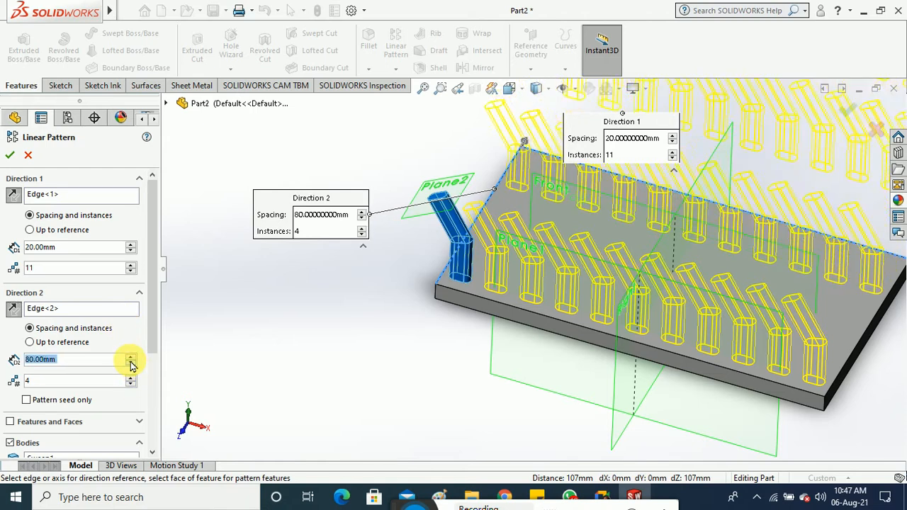
{"action": "left_click", "coordinate": [131, 365]}
{"action": "left_click", "coordinate": [131, 364]}
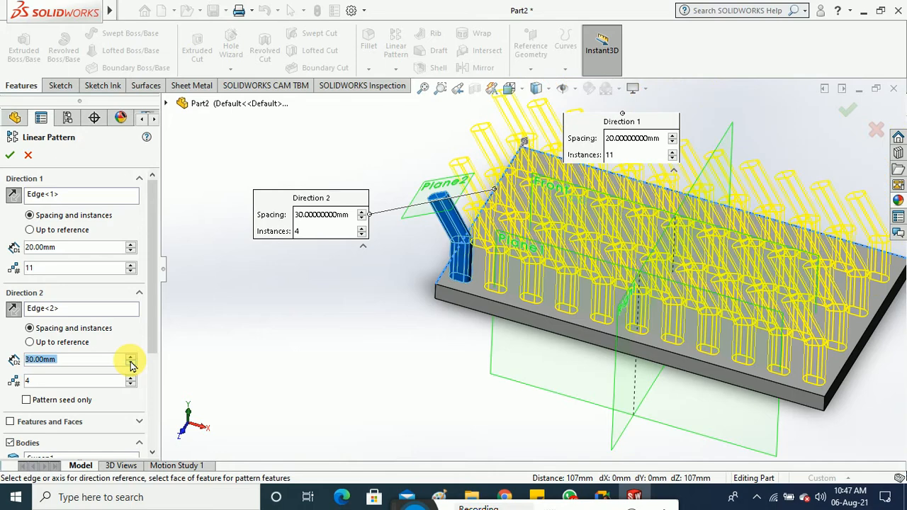
{"action": "left_click", "coordinate": [132, 364]}
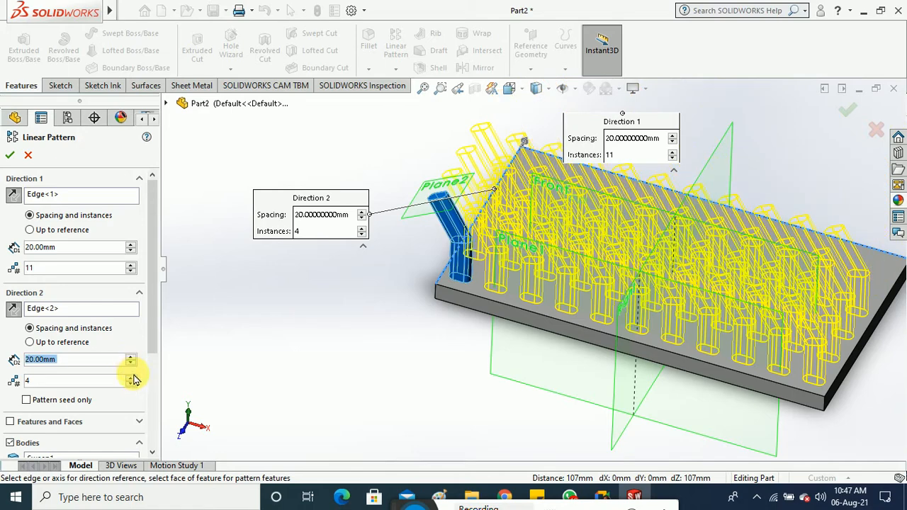
Step: Set the number of Direction 2 instances to 5 and apply the linear pattern of the swept post body
{"action": "left_click", "coordinate": [133, 378]}
{"action": "middle_click_drag", "start_coordinate": [298, 333], "coordinate": [196, 253]}
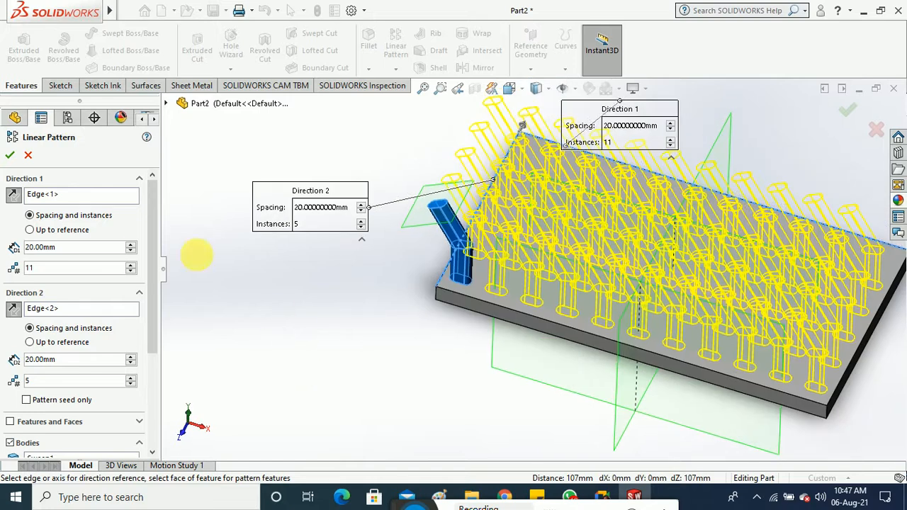
{"action": "left_click", "coordinate": [10, 157]}
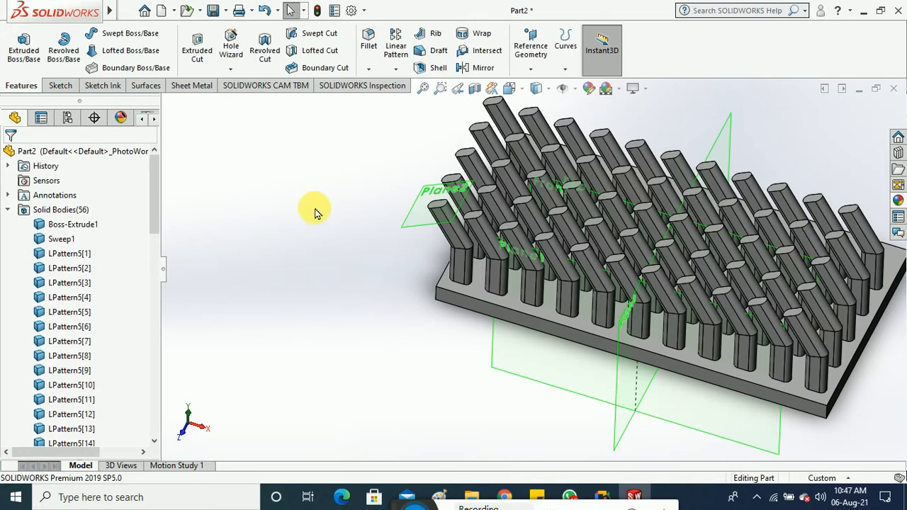
{"action": "middle_click_drag", "start_coordinate": [323, 217], "coordinate": [281, 231]}
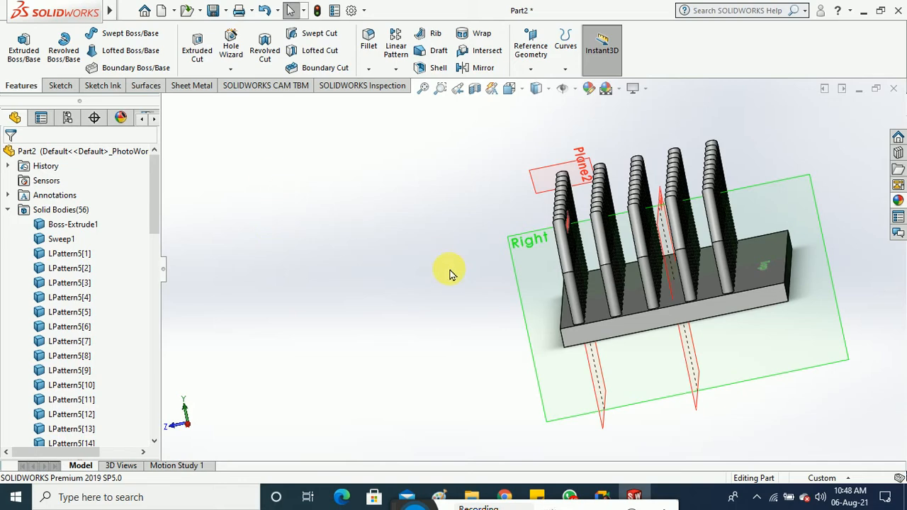
{"action": "middle_click_drag", "start_coordinate": [526, 320], "coordinate": [574, 324]}
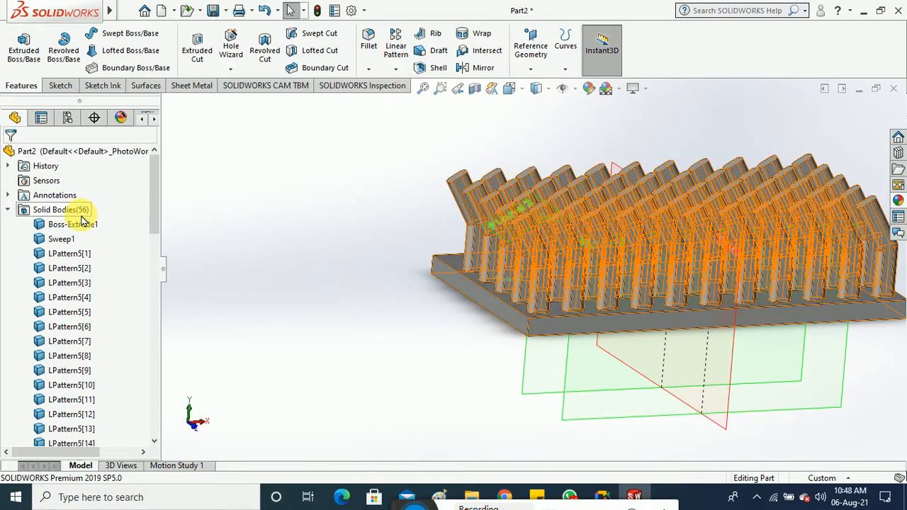
Step: Close the patterned plate part and create a new part document
{"action": "left_click", "coordinate": [894, 90]}
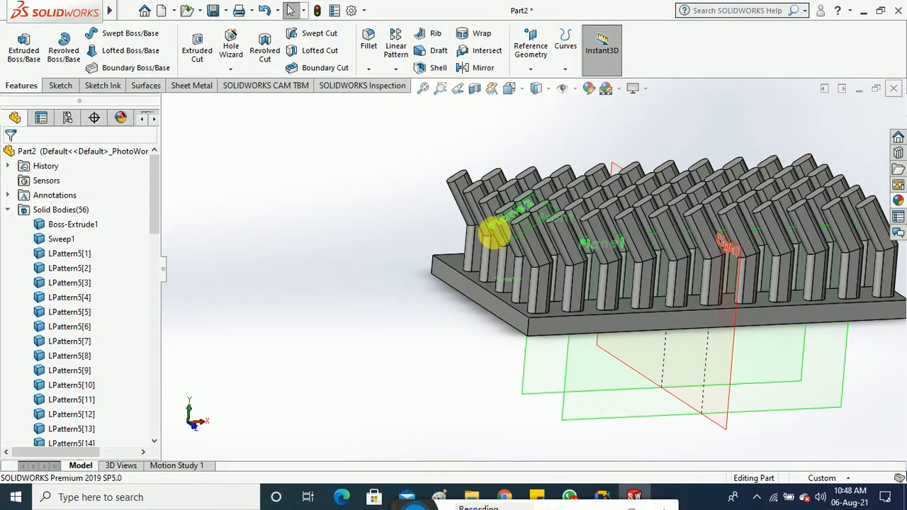
{"action": "left_click", "coordinate": [486, 264]}
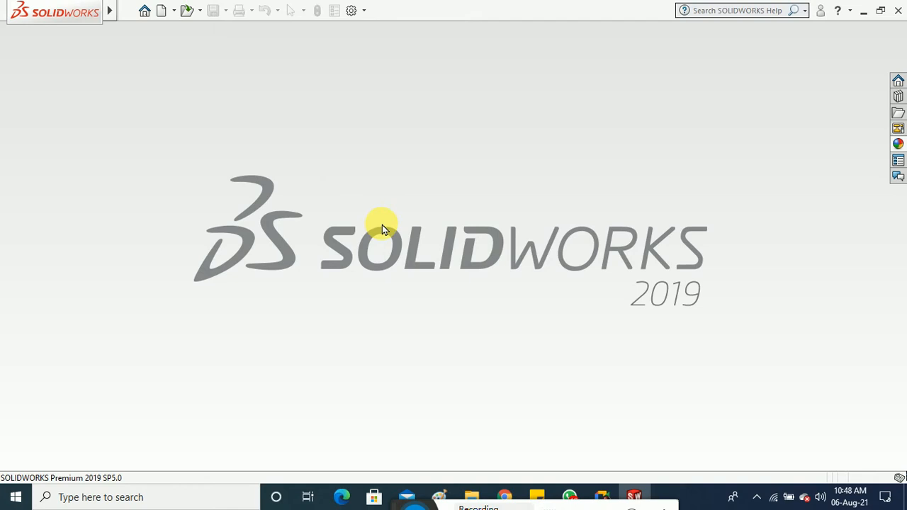
{"action": "left_click", "coordinate": [162, 13]}
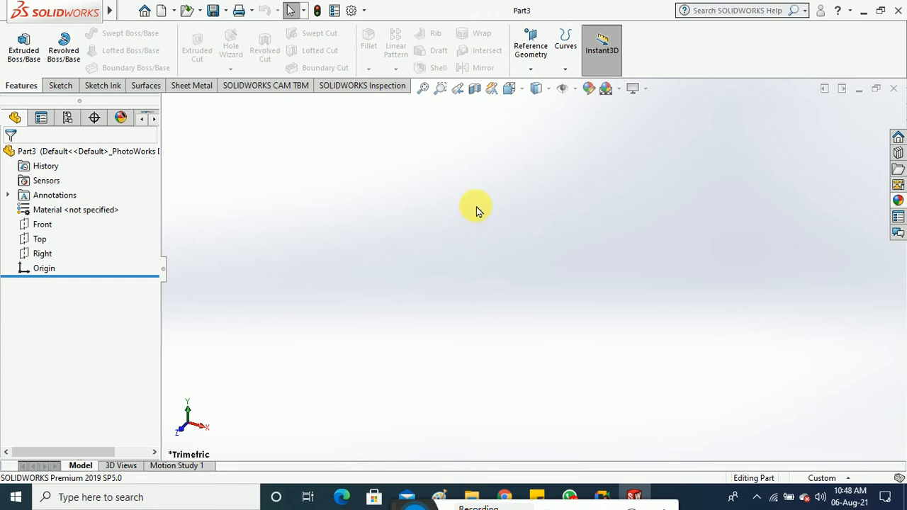
Step: Switch to the Google Meet call, mute and unmute the microphone, and return to SOLIDWORKS
{"action": "left_click", "coordinate": [598, 496]}
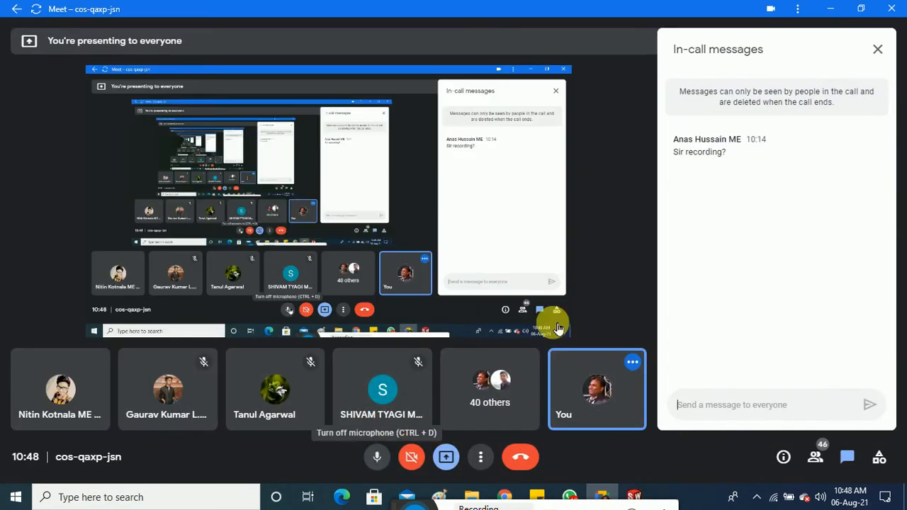
{"action": "key", "text": "ctrl+d"}
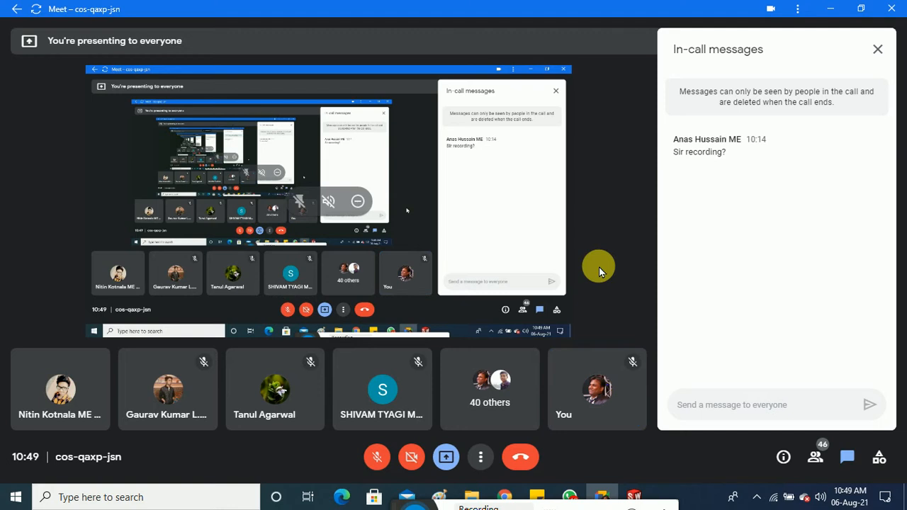
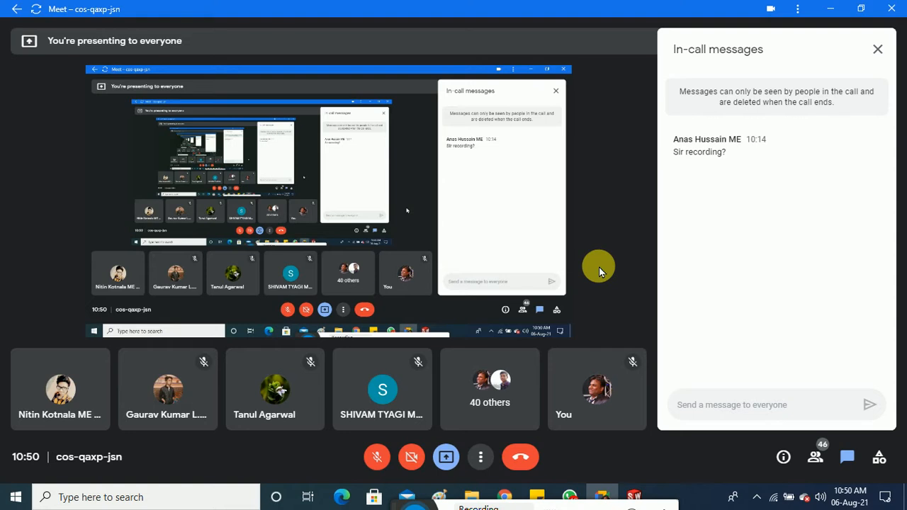
{"action": "left_click", "coordinate": [376, 457]}
{"action": "left_click", "coordinate": [831, 8]}
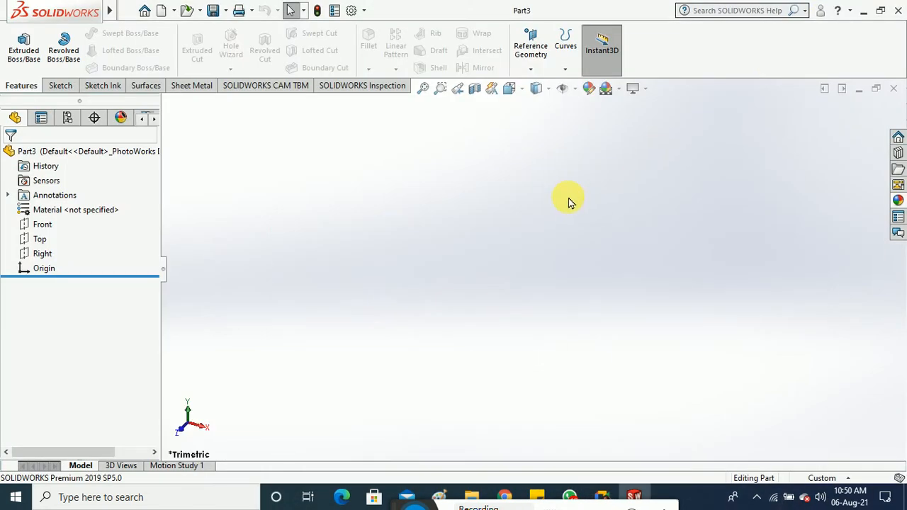
Step: Sketch a circle about 103 mm in diameter on the Front plane, centred on the origin
{"action": "left_click", "coordinate": [40, 241]}
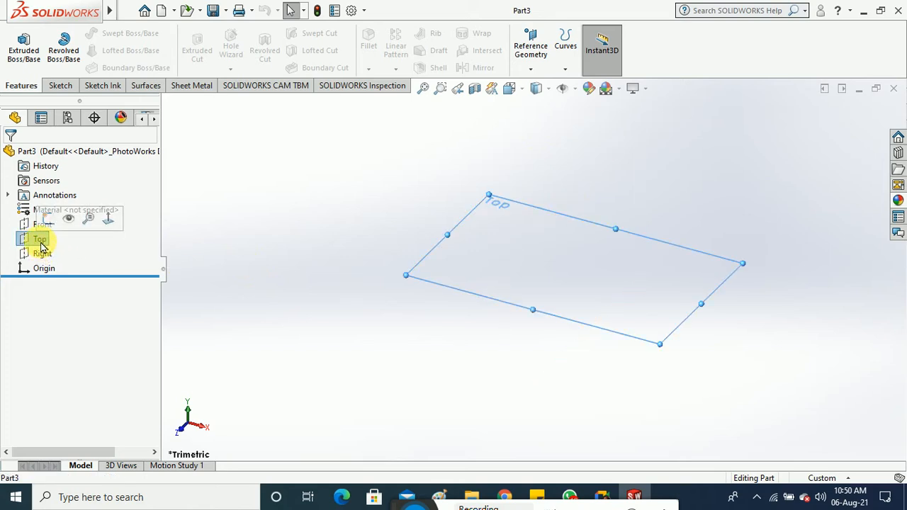
{"action": "left_click", "coordinate": [35, 225]}
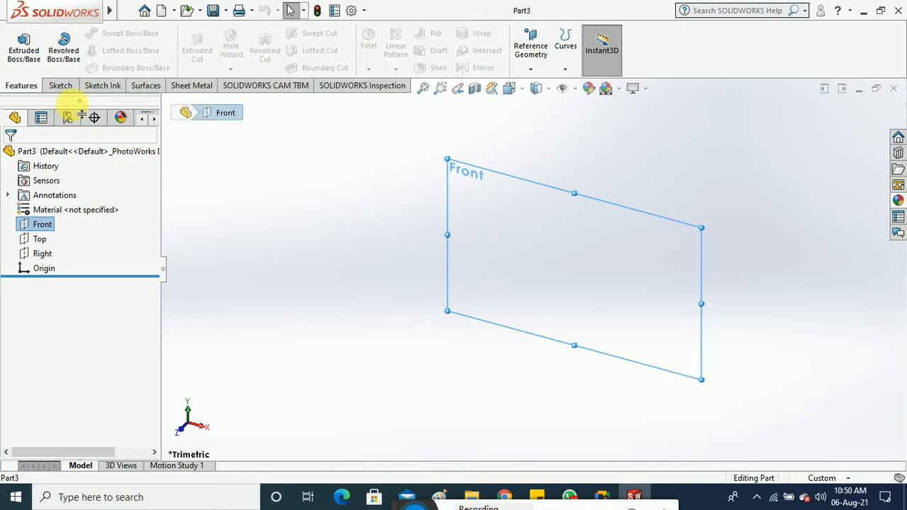
{"action": "left_click", "coordinate": [60, 85]}
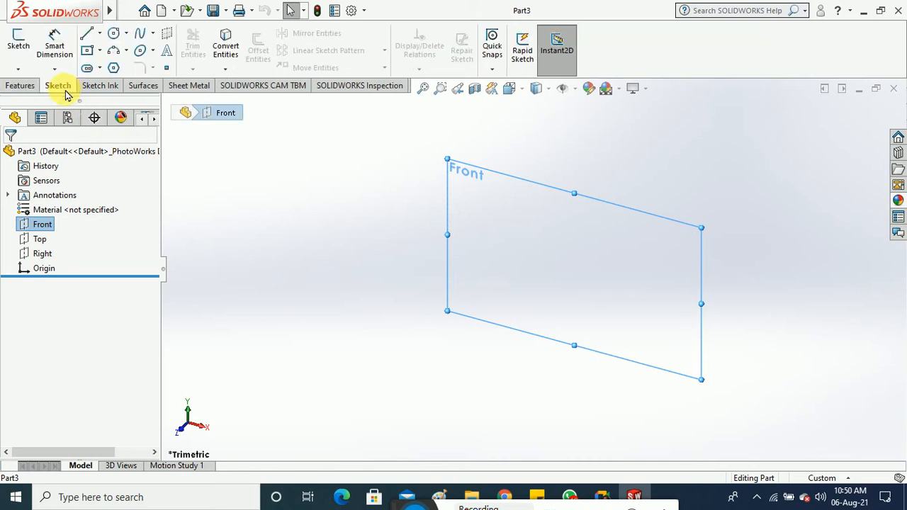
{"action": "left_click", "coordinate": [18, 44]}
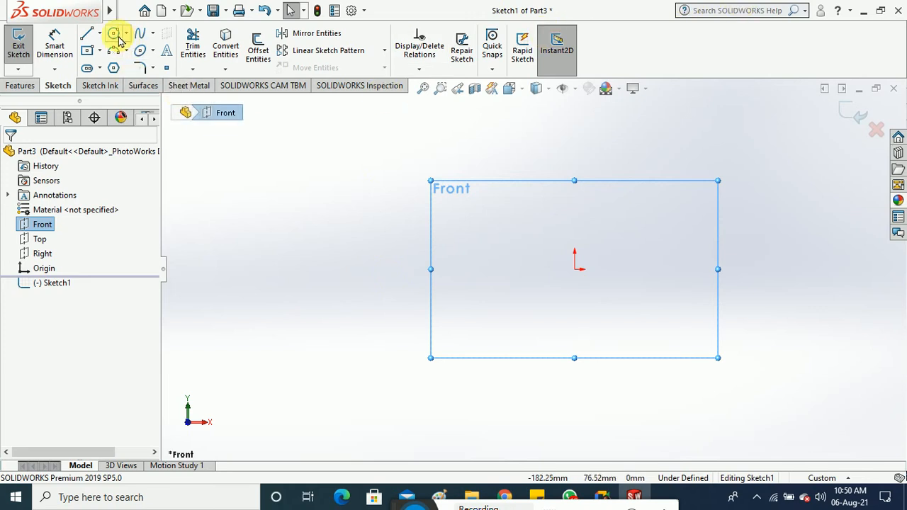
{"action": "left_click", "coordinate": [113, 33]}
{"action": "left_click", "coordinate": [574, 269]}
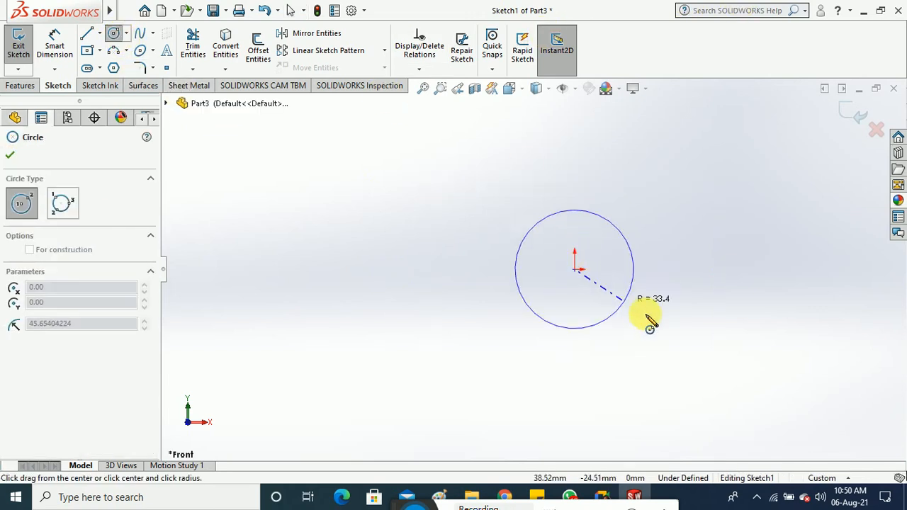
{"action": "left_click", "coordinate": [658, 324]}
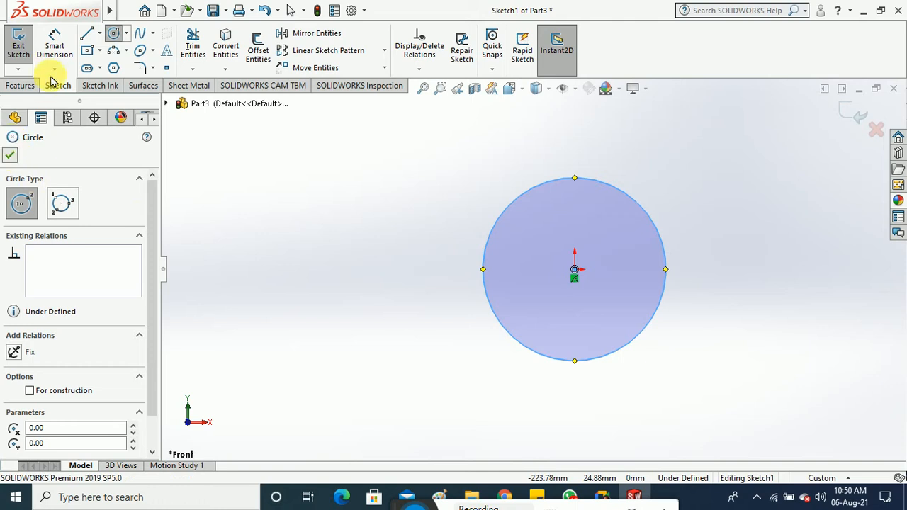
Step: Dimension the circle's diameter to 60 mm and exit the sketch
{"action": "left_click", "coordinate": [55, 44]}
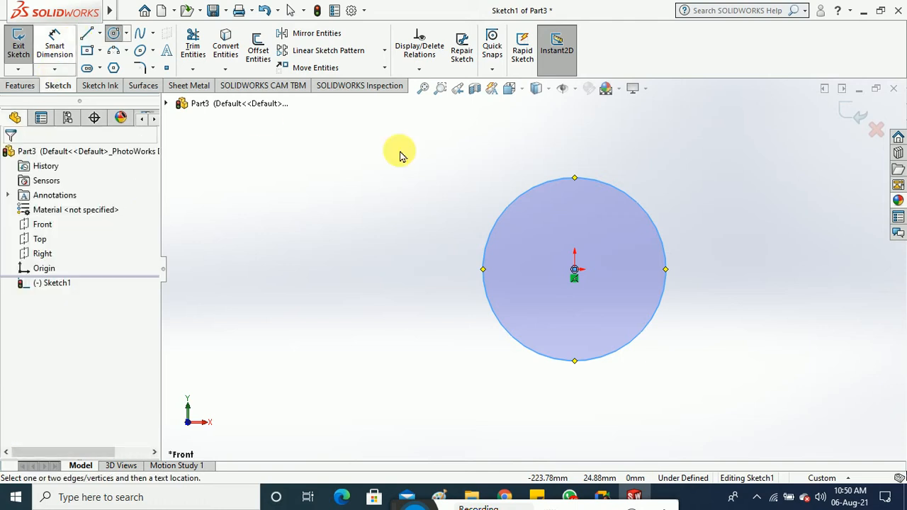
{"action": "left_click", "coordinate": [666, 142]}
{"action": "left_click", "coordinate": [684, 141]}
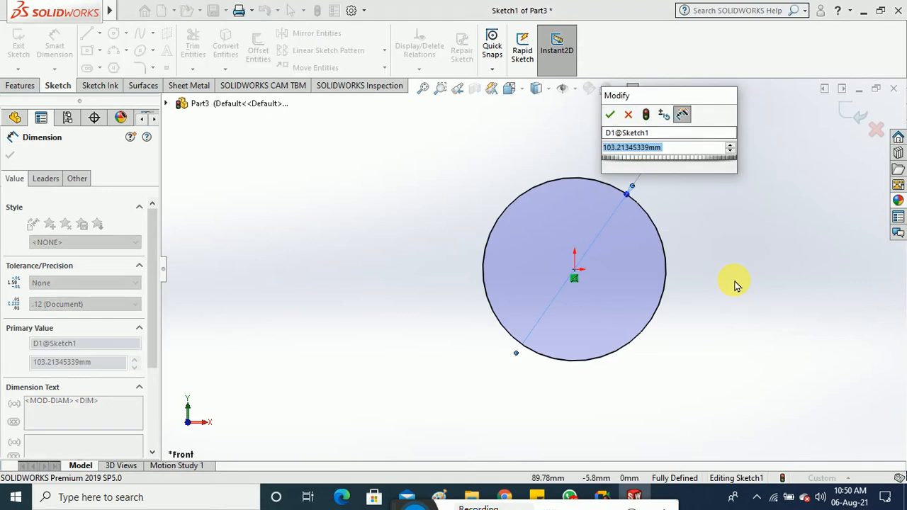
{"action": "type", "text": "60"}
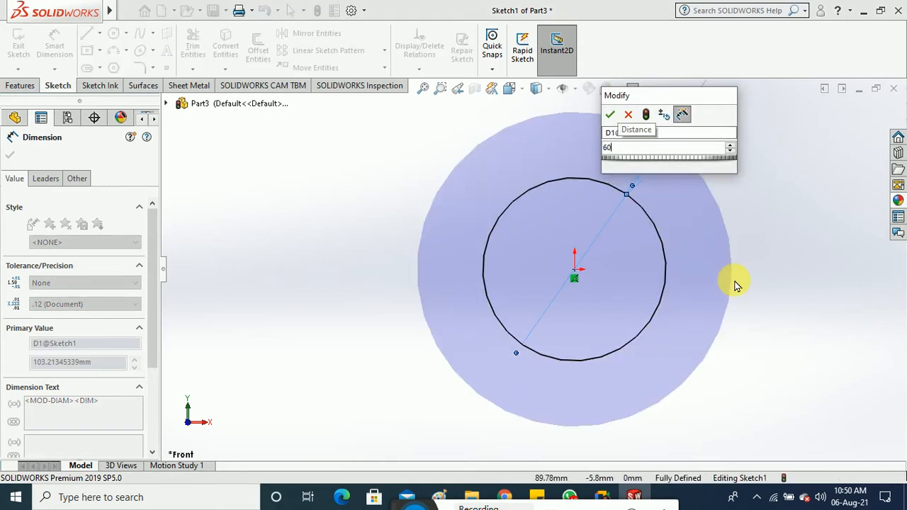
{"action": "key", "text": "Return"}
{"action": "left_click", "coordinate": [438, 210]}
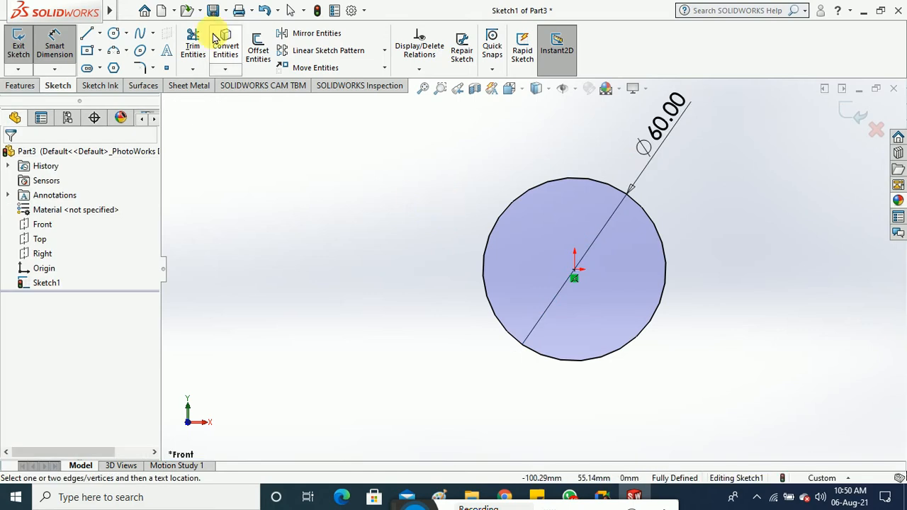
{"action": "left_click", "coordinate": [26, 52]}
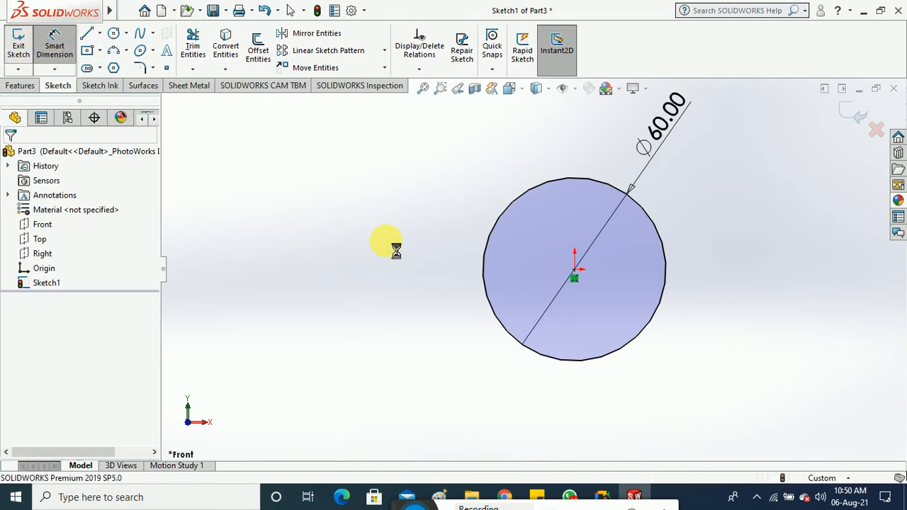
Step: Extrude the circle as a boss with a blind depth of 10 mm
{"action": "left_click", "coordinate": [22, 85]}
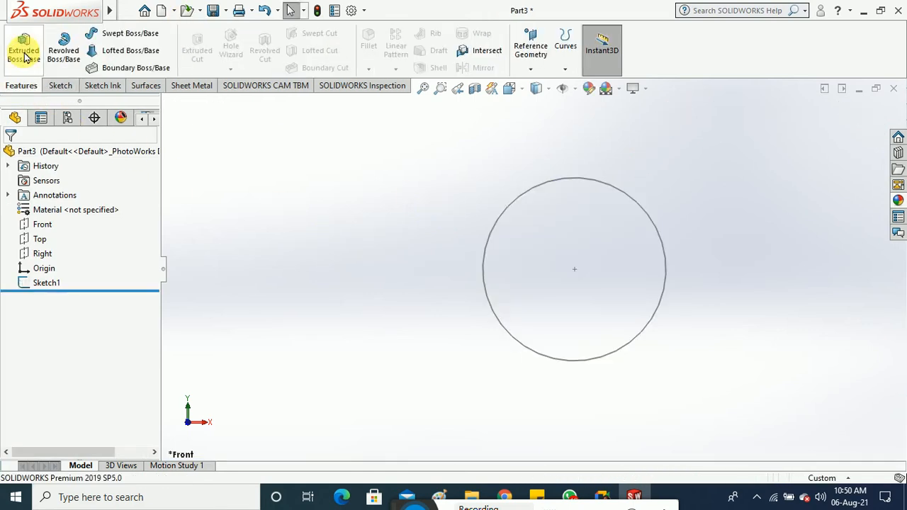
{"action": "left_click", "coordinate": [23, 50]}
{"action": "left_click", "coordinate": [512, 206]}
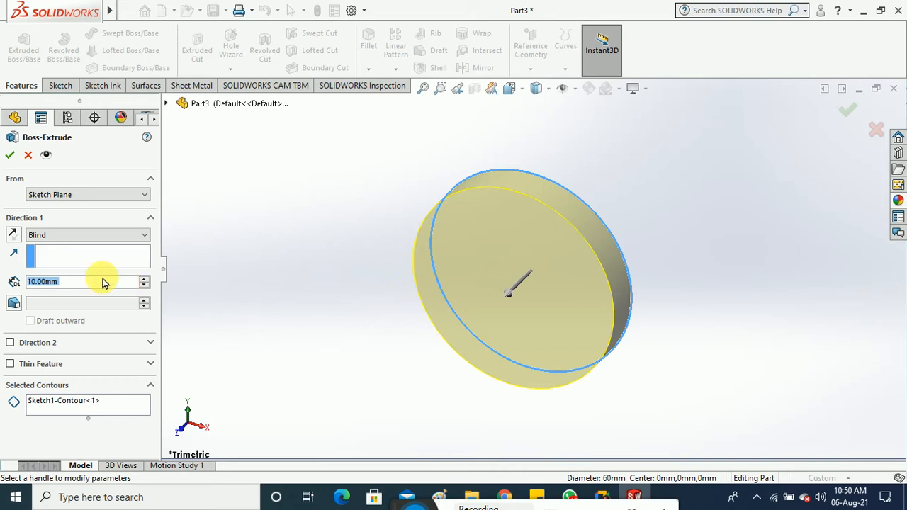
{"action": "left_click", "coordinate": [10, 156]}
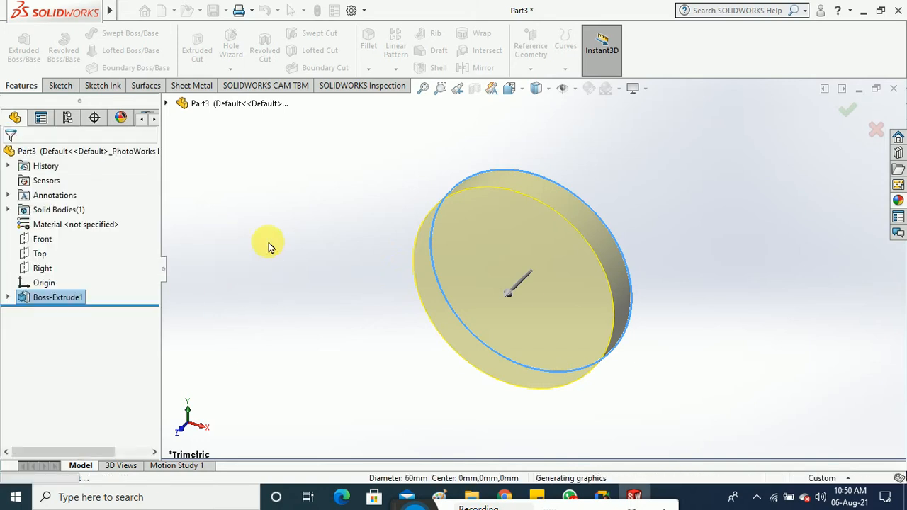
Step: Edit the disc's extrusion and change its end condition to Mid Plane
{"action": "right_click", "coordinate": [73, 300]}
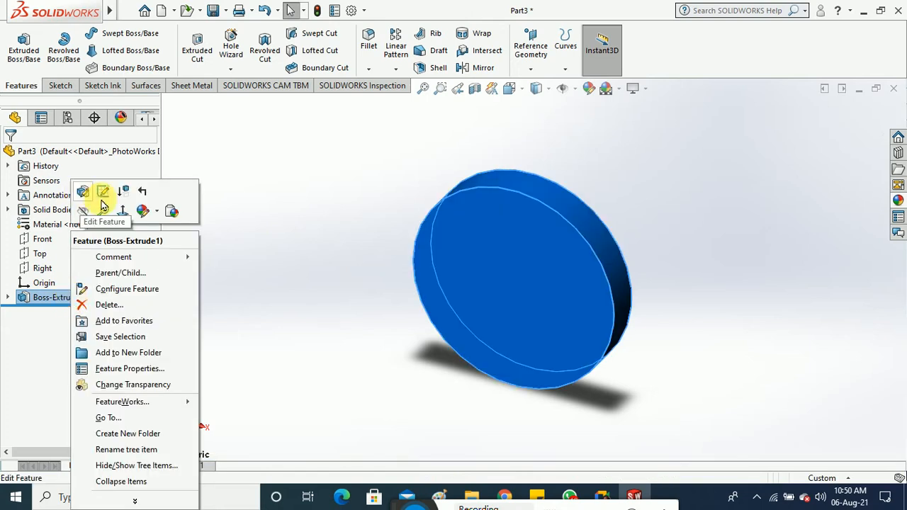
{"action": "left_click", "coordinate": [103, 192]}
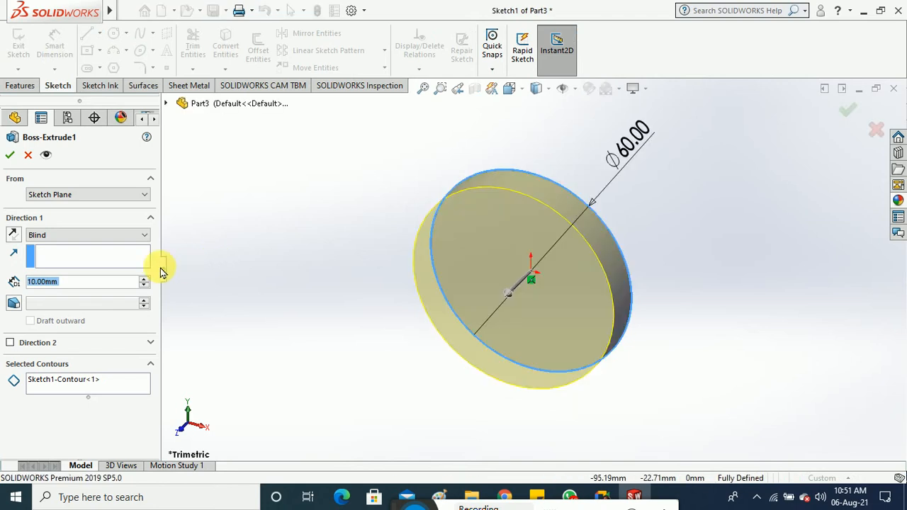
{"action": "left_click", "coordinate": [81, 235]}
{"action": "left_click", "coordinate": [77, 293]}
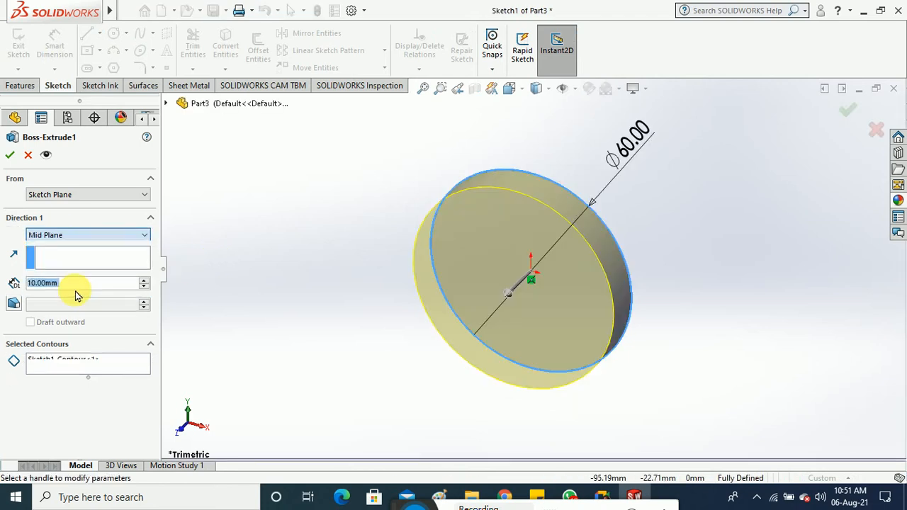
{"action": "left_click", "coordinate": [9, 155]}
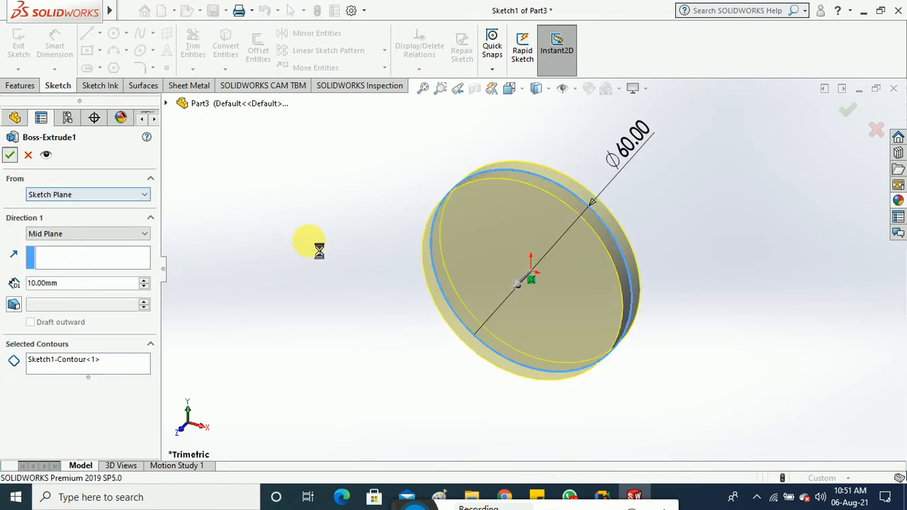
Step: Start a new sketch on the Front plane and orient the view normal to it
{"action": "left_click", "coordinate": [62, 86]}
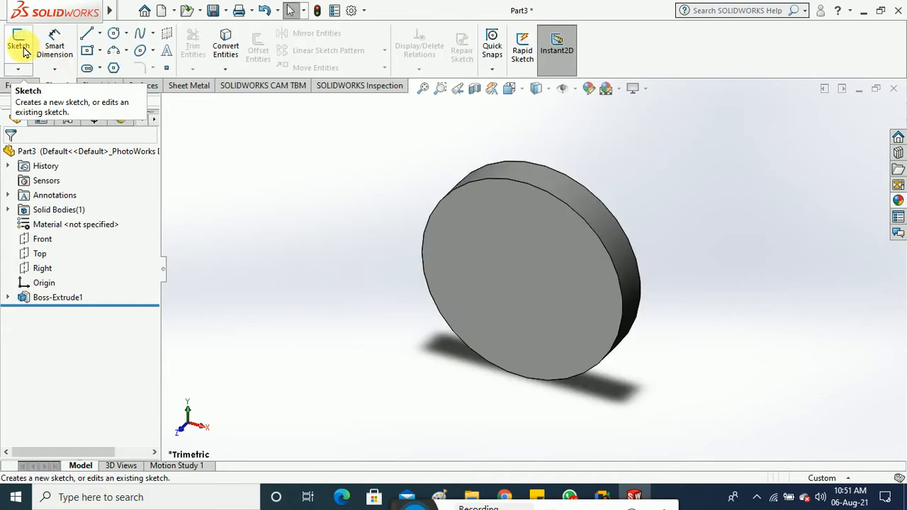
{"action": "left_click", "coordinate": [41, 238]}
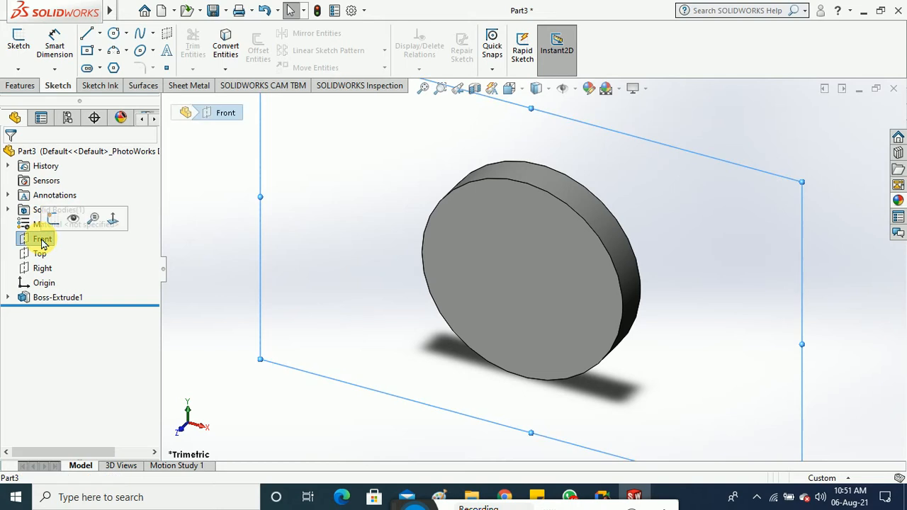
{"action": "left_click", "coordinate": [19, 46]}
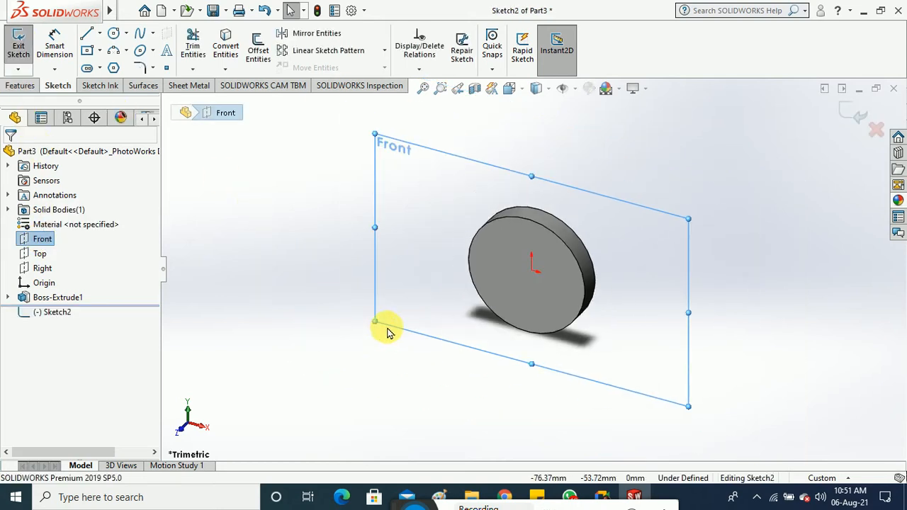
{"action": "left_click", "coordinate": [521, 93]}
{"action": "left_click", "coordinate": [583, 168]}
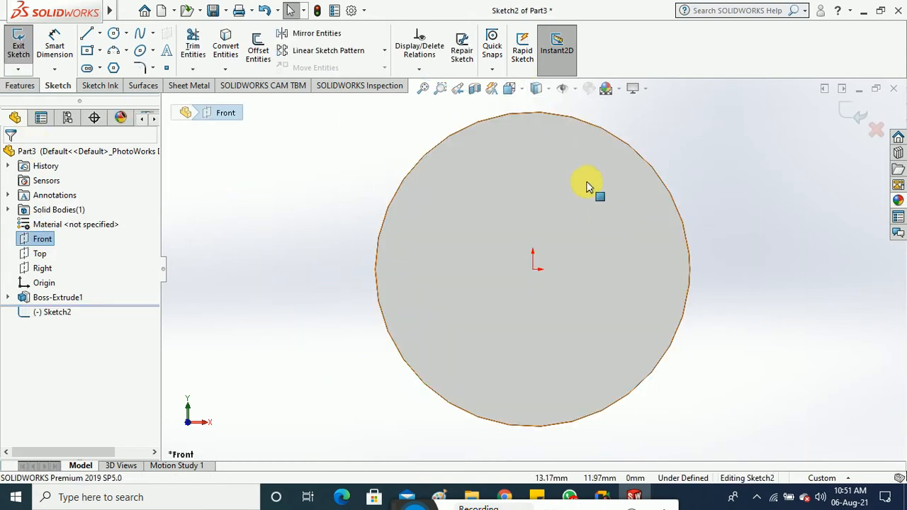
Step: Sketch two connected lines as an inverted V, with the apex about 46 mm above the origin and both lower ends inside the disc
{"action": "scroll", "coordinate": [542, 248], "scroll_direction": "up", "scroll_amount": 2}
{"action": "scroll", "coordinate": [535, 160], "scroll_direction": "down", "scroll_amount": 4}
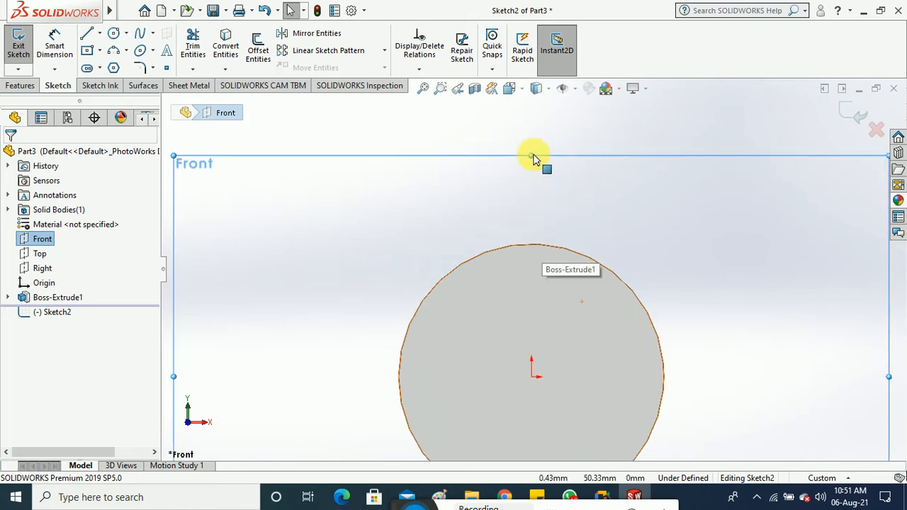
{"action": "left_click", "coordinate": [488, 150]}
{"action": "scroll", "coordinate": [476, 232], "scroll_direction": "up", "scroll_amount": 2}
{"action": "scroll", "coordinate": [476, 232], "scroll_direction": "down", "scroll_amount": 2}
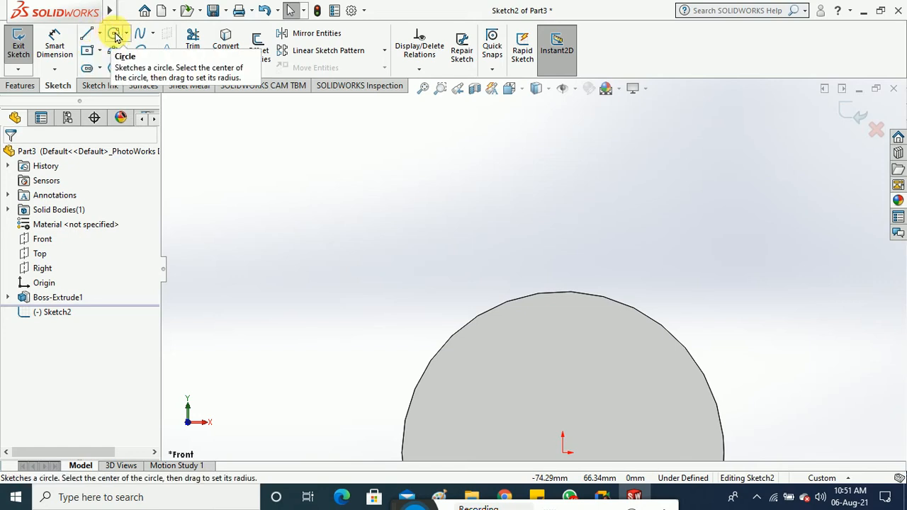
{"action": "left_click", "coordinate": [88, 34]}
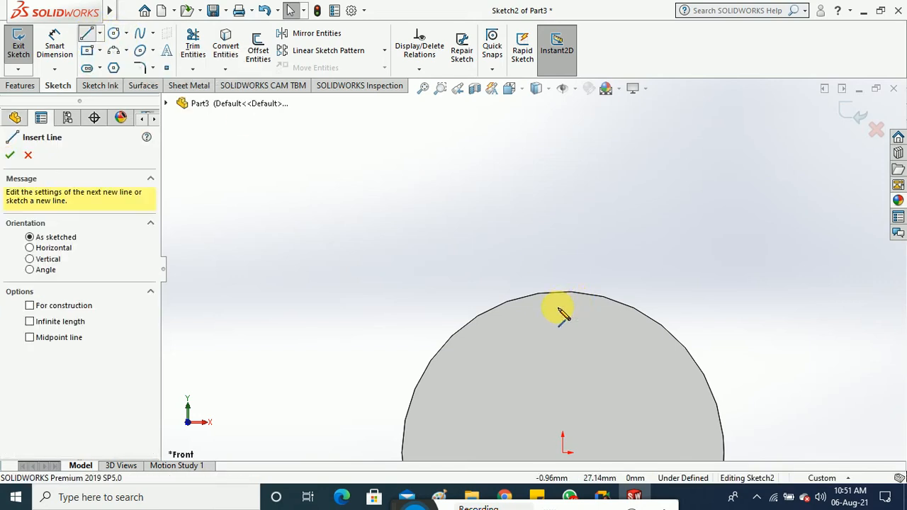
{"action": "left_click", "coordinate": [532, 327]}
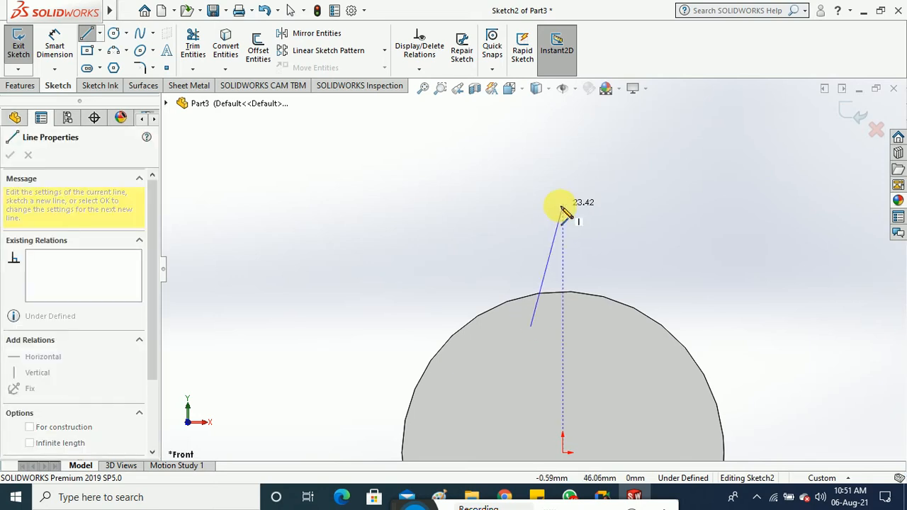
{"action": "left_click", "coordinate": [563, 210]}
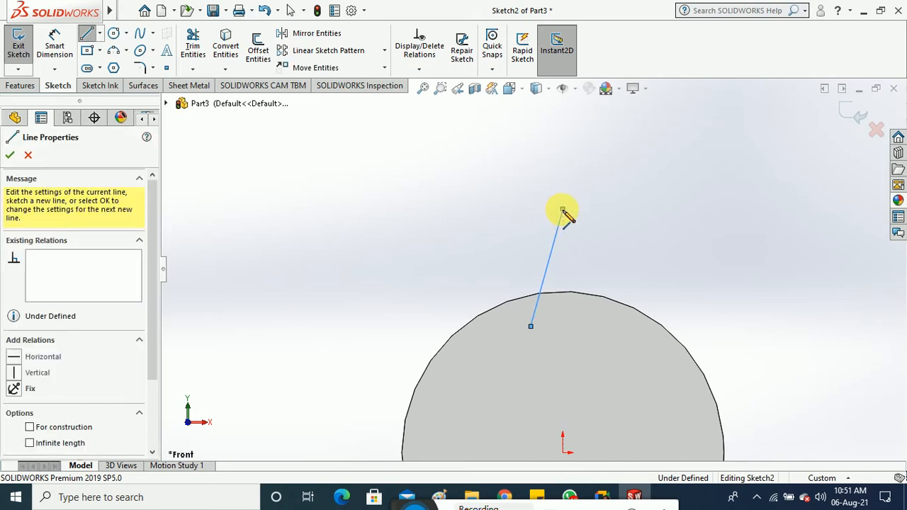
{"action": "left_click", "coordinate": [603, 326]}
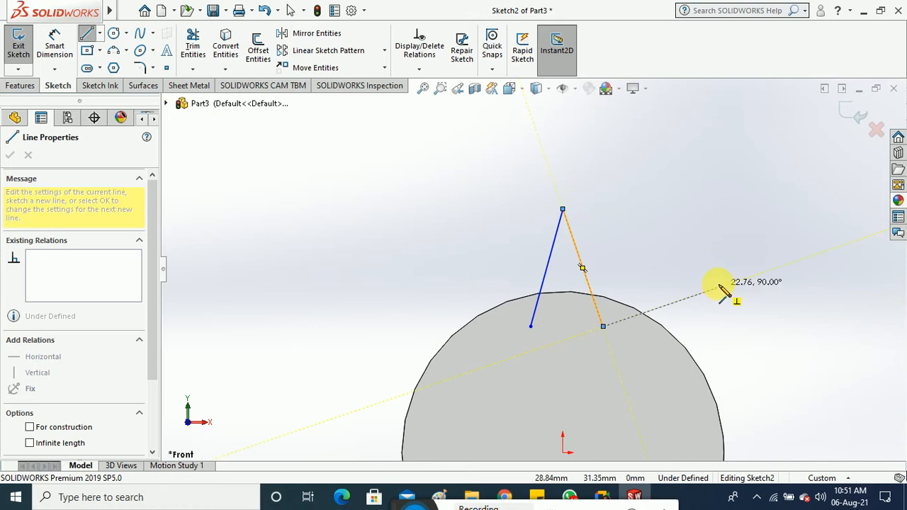
{"action": "key", "text": "Escape"}
{"action": "key", "text": "Escape"}
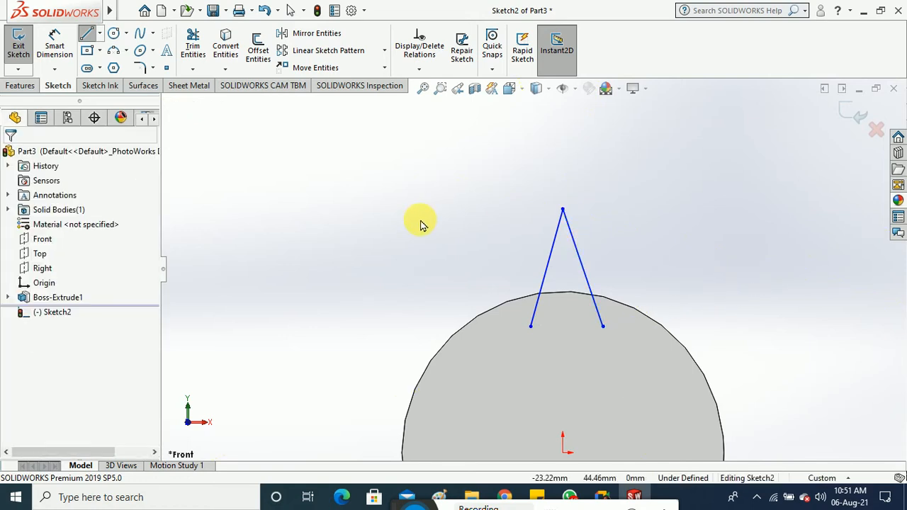
Step: Round the apex of the inverted V with a 2 mm sketch fillet
{"action": "left_click", "coordinate": [152, 68]}
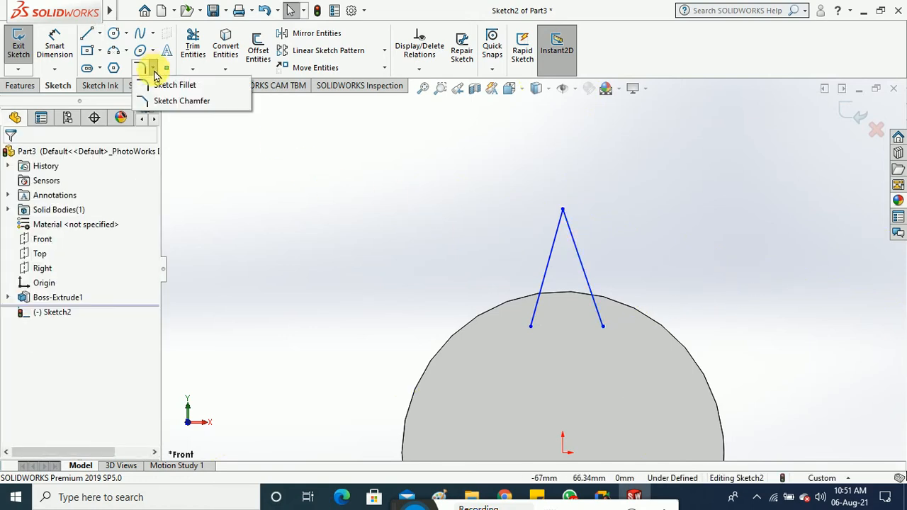
{"action": "left_click", "coordinate": [170, 85]}
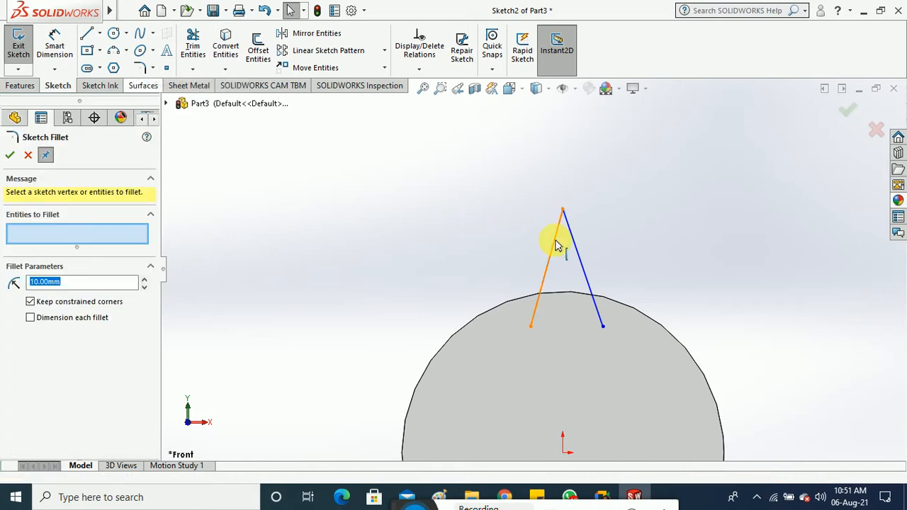
{"action": "left_click", "coordinate": [555, 240]}
{"action": "left_click", "coordinate": [575, 248]}
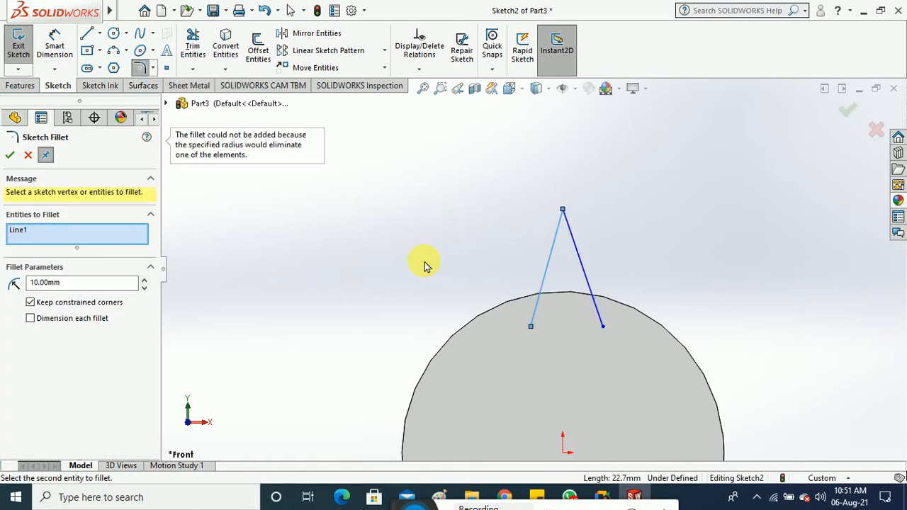
{"action": "double_click", "coordinate": [120, 283]}
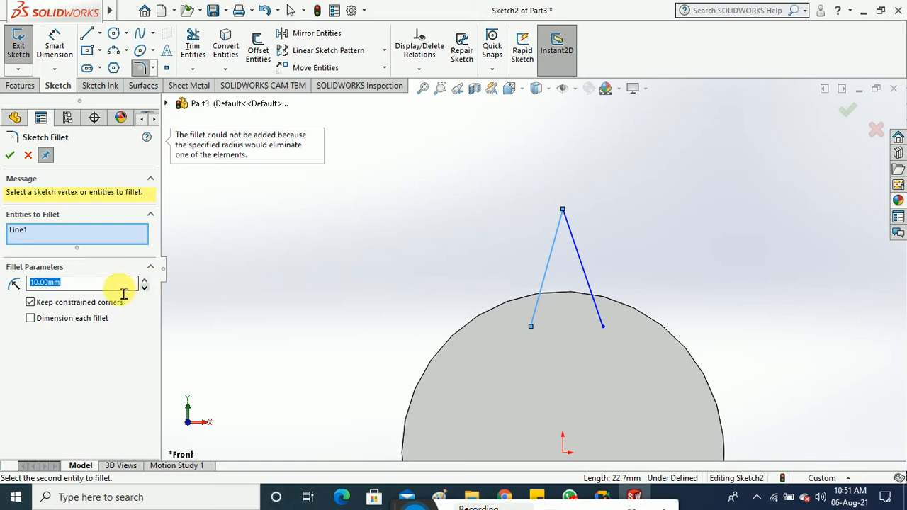
{"action": "type", "text": "2"}
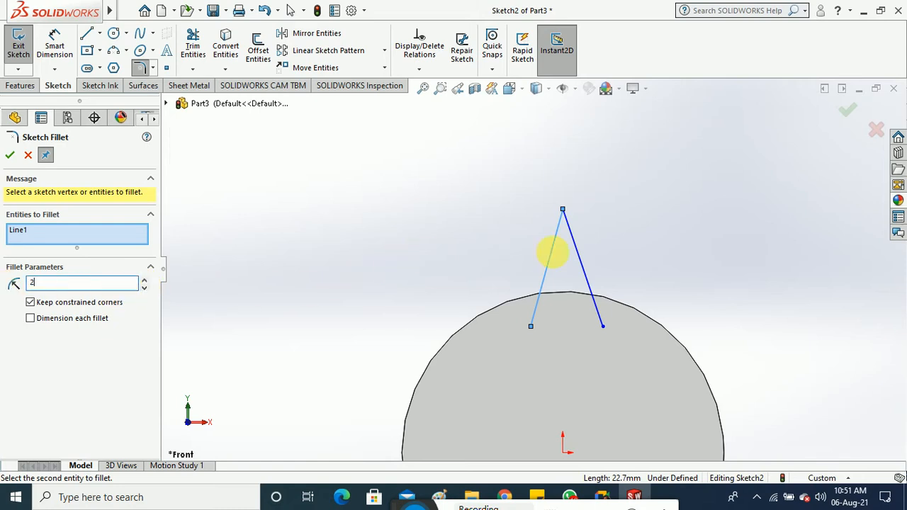
{"action": "left_click", "coordinate": [579, 255]}
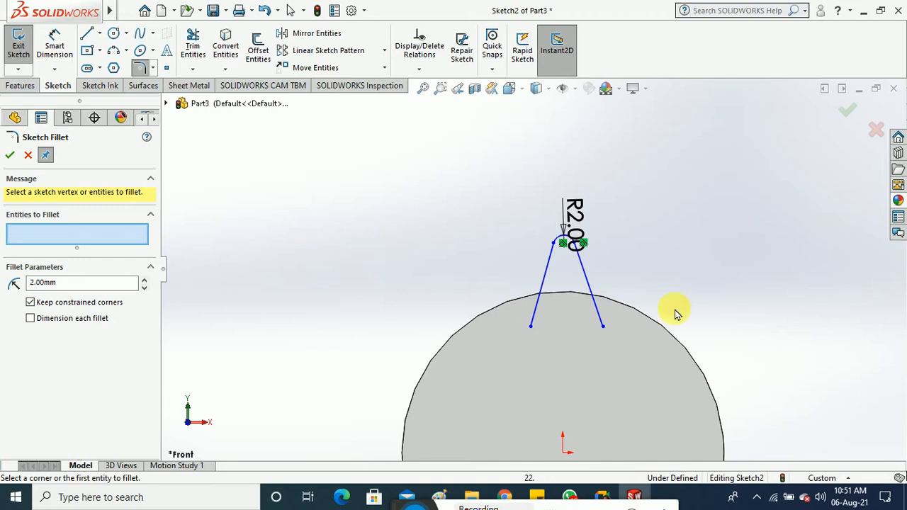
{"action": "scroll", "coordinate": [633, 344], "scroll_direction": "down", "scroll_amount": 2}
{"action": "scroll", "coordinate": [445, 208], "scroll_direction": "up", "scroll_amount": 3}
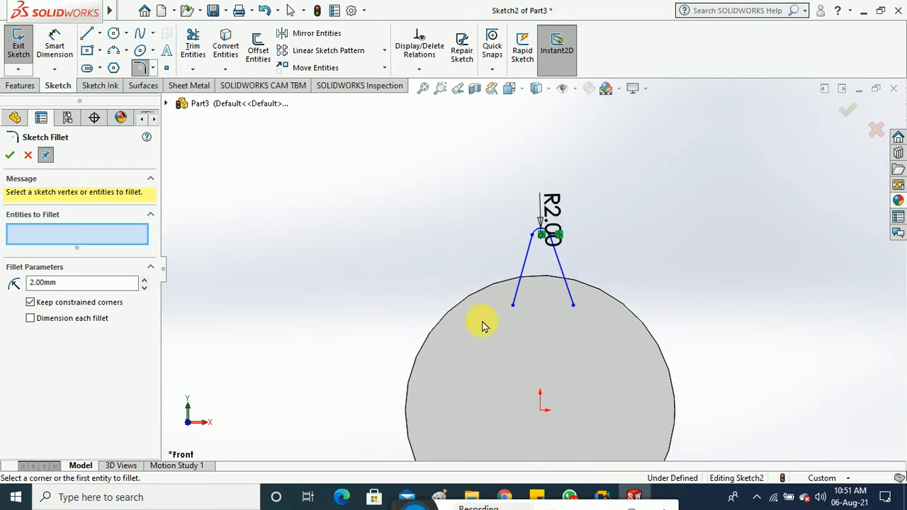
{"action": "scroll", "coordinate": [578, 278], "scroll_direction": "down", "scroll_amount": 1}
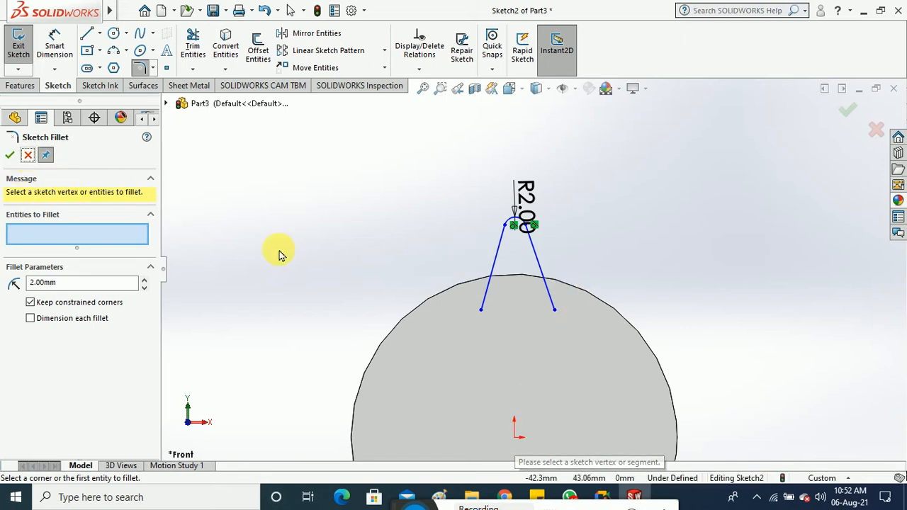
Step: Dimension the vertical distance from the origin to the fillet arc's centre as 40 mm
{"action": "left_click", "coordinate": [59, 54]}
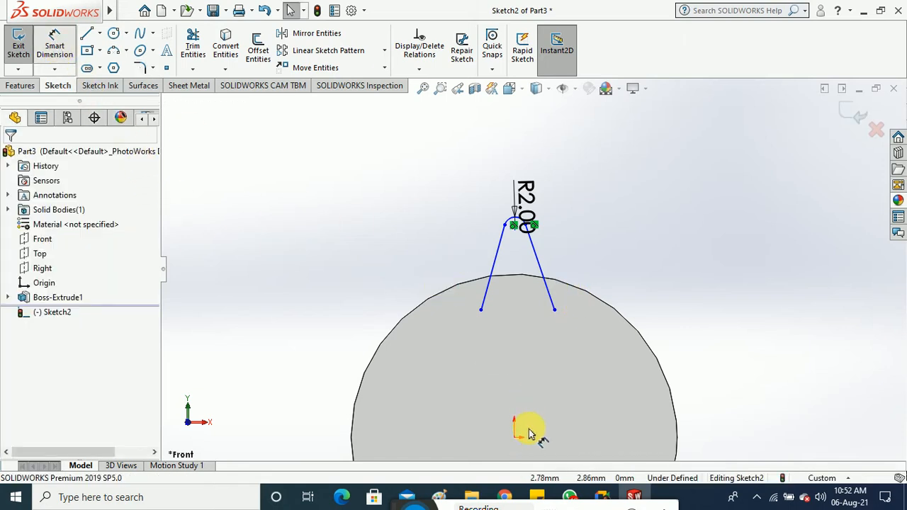
{"action": "left_click", "coordinate": [517, 435]}
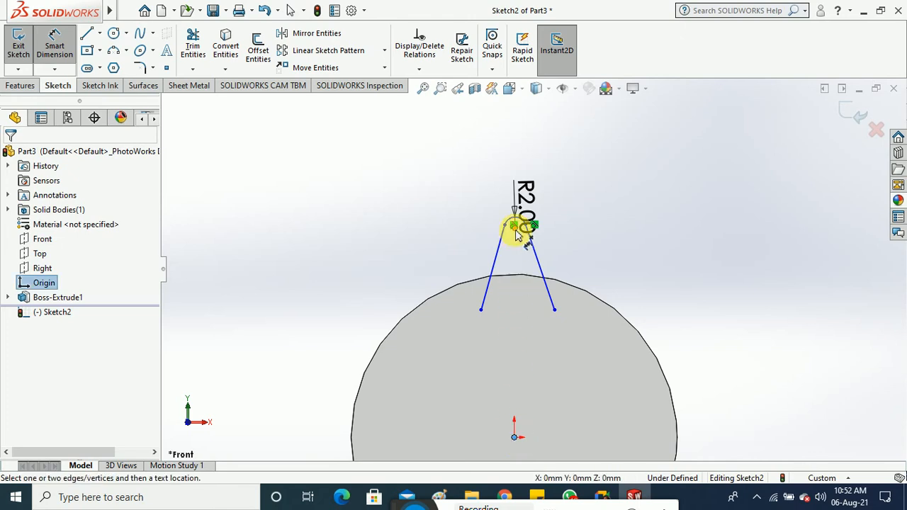
{"action": "left_click", "coordinate": [517, 235]}
{"action": "left_click", "coordinate": [717, 277]}
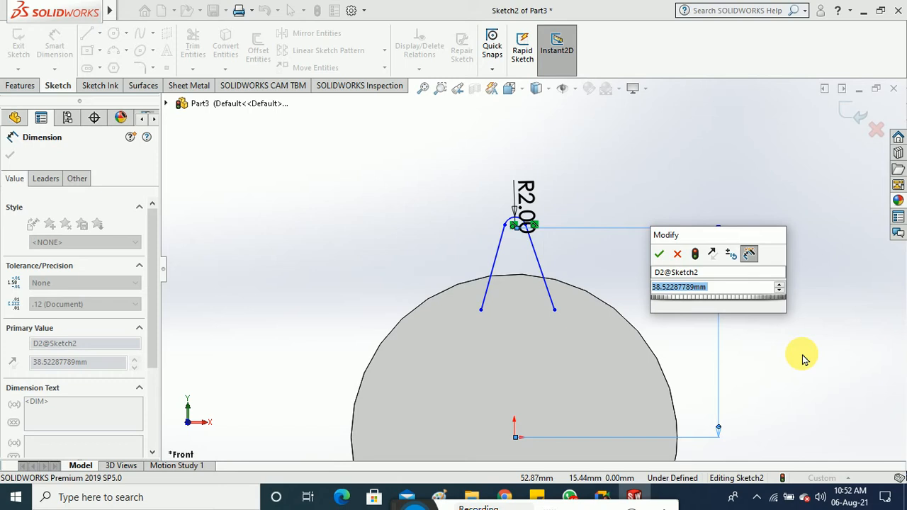
{"action": "type", "text": "40"}
{"action": "key", "text": "Return"}
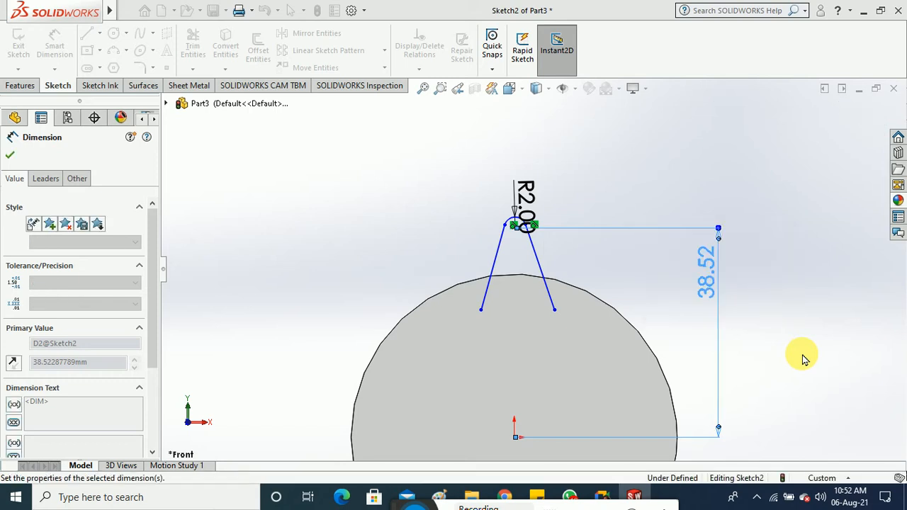
{"action": "left_click", "coordinate": [592, 269]}
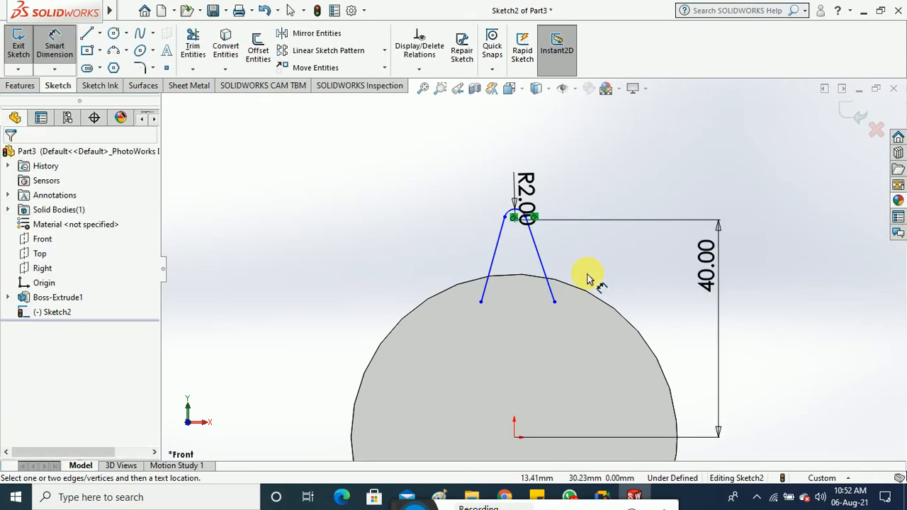
{"action": "scroll", "coordinate": [588, 275], "scroll_direction": "up", "scroll_amount": 2}
{"action": "key", "text": "Escape"}
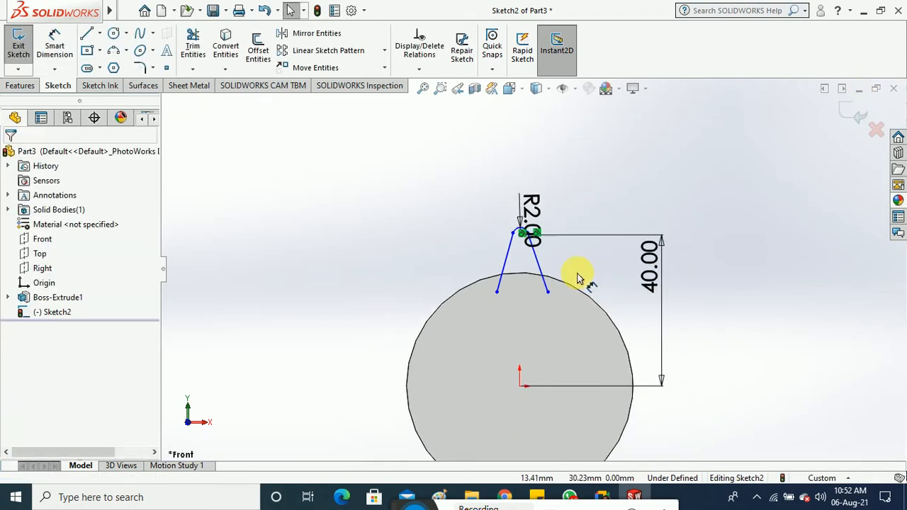
Step: Draw infinite-length vertical and horizontal construction lines through the origin
{"action": "left_click", "coordinate": [99, 34]}
{"action": "left_click", "coordinate": [115, 64]}
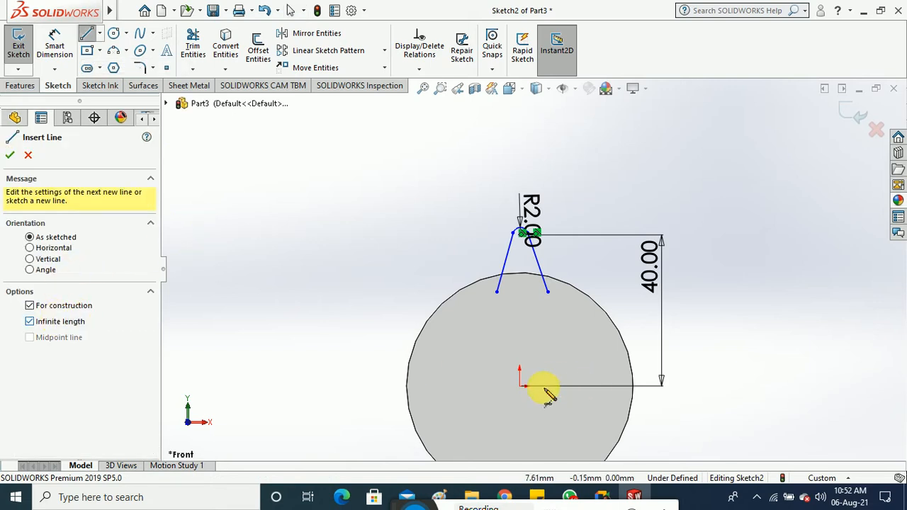
{"action": "left_click", "coordinate": [521, 387]}
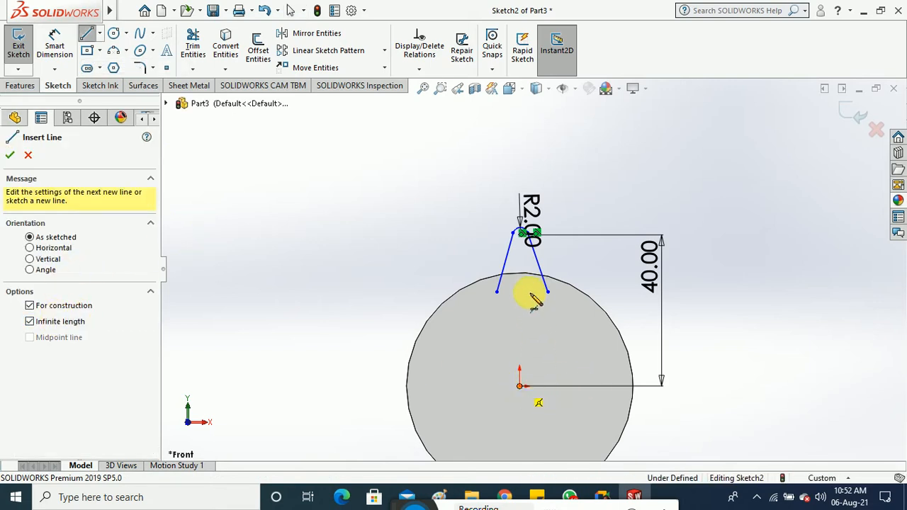
{"action": "left_click", "coordinate": [521, 279]}
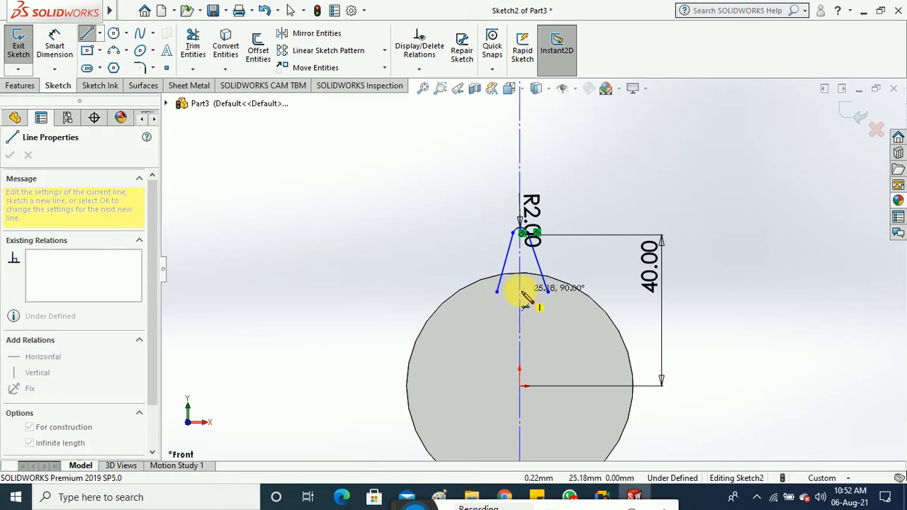
{"action": "left_click", "coordinate": [522, 292]}
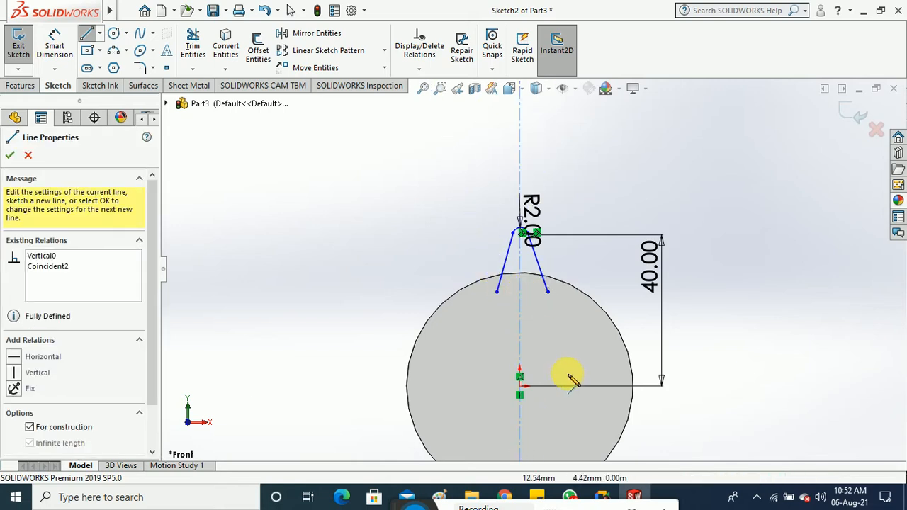
{"action": "left_click", "coordinate": [521, 387]}
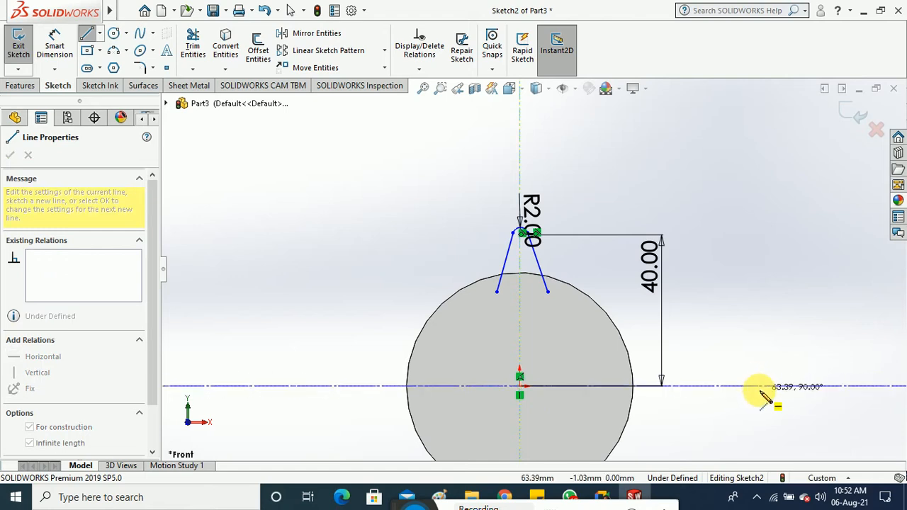
{"action": "left_click", "coordinate": [760, 391]}
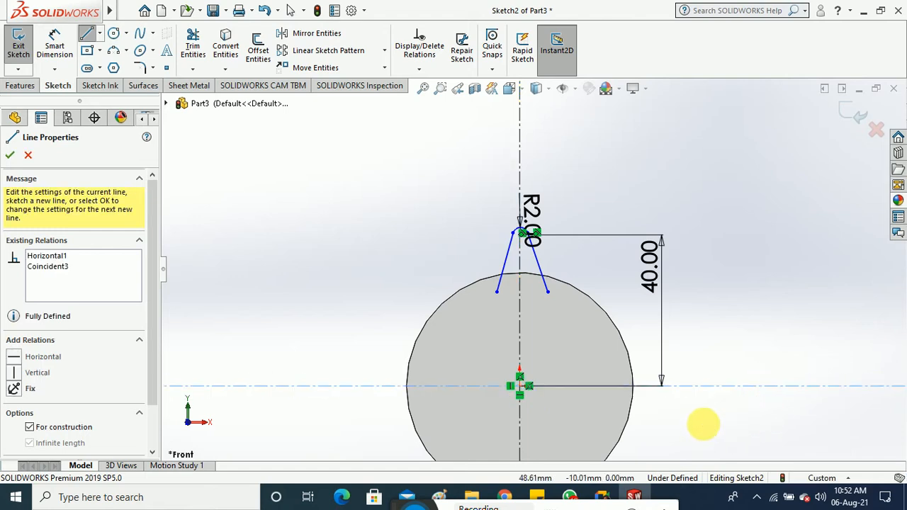
{"action": "key", "text": "Escape"}
Step: Make the two slanted lines symmetric about the vertical centerline
{"action": "scroll", "coordinate": [536, 238], "scroll_direction": "down", "scroll_amount": 2}
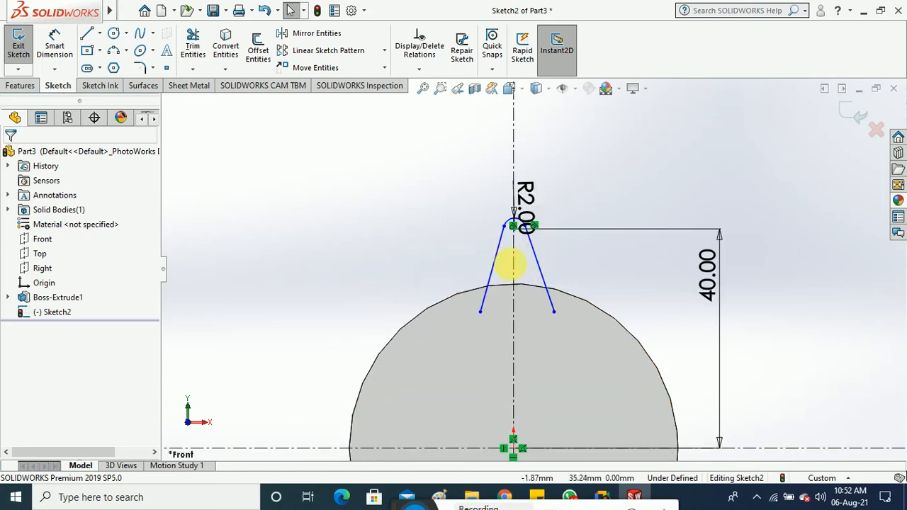
{"action": "left_click", "coordinate": [539, 268], "text": "ctrl"}
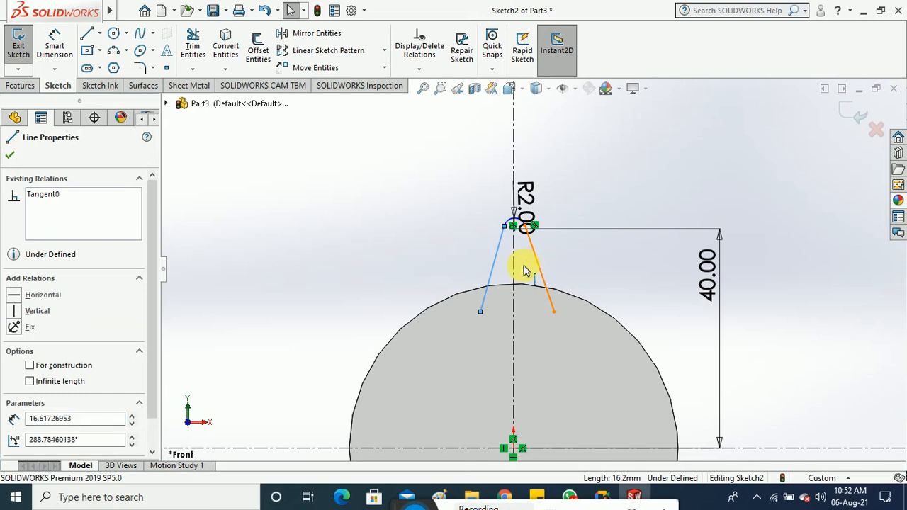
{"action": "left_click", "coordinate": [514, 255], "text": "ctrl"}
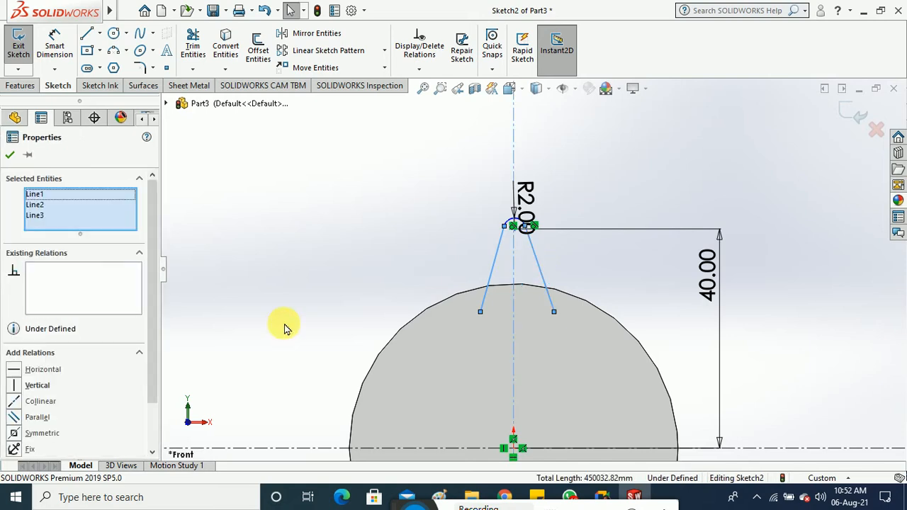
{"action": "left_click", "coordinate": [17, 433]}
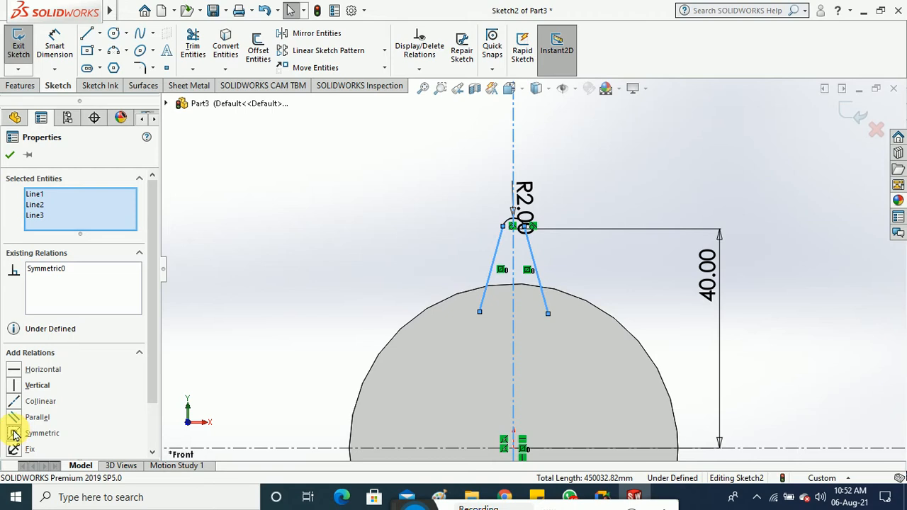
Step: Convert the disc's circular outer edge into a sketch entity in the tooth sketch
{"action": "left_click", "coordinate": [10, 156]}
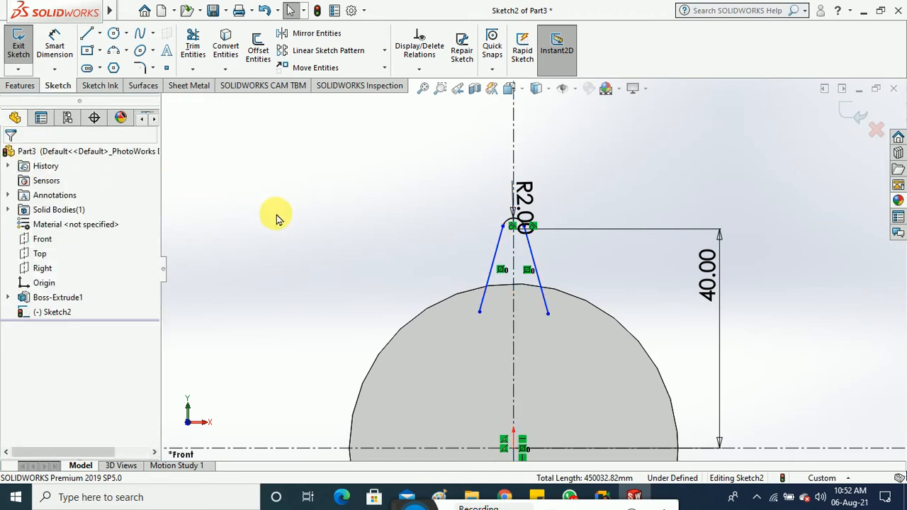
{"action": "scroll", "coordinate": [531, 263], "scroll_direction": "down", "scroll_amount": 1}
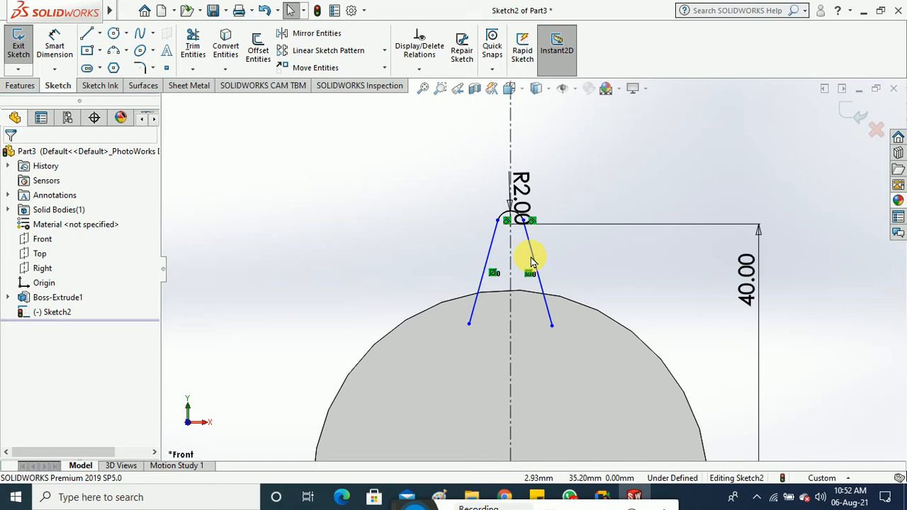
{"action": "left_click", "coordinate": [71, 46]}
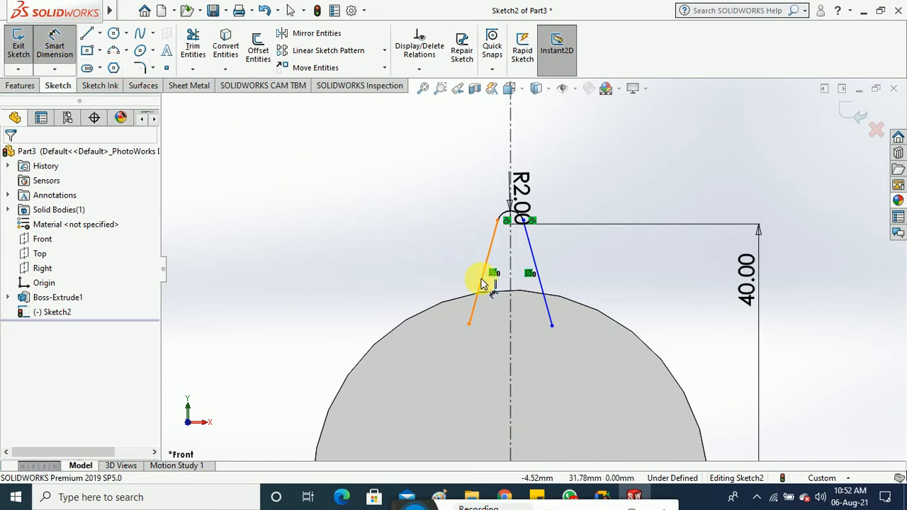
{"action": "key", "text": "Escape"}
{"action": "left_click", "coordinate": [227, 57]}
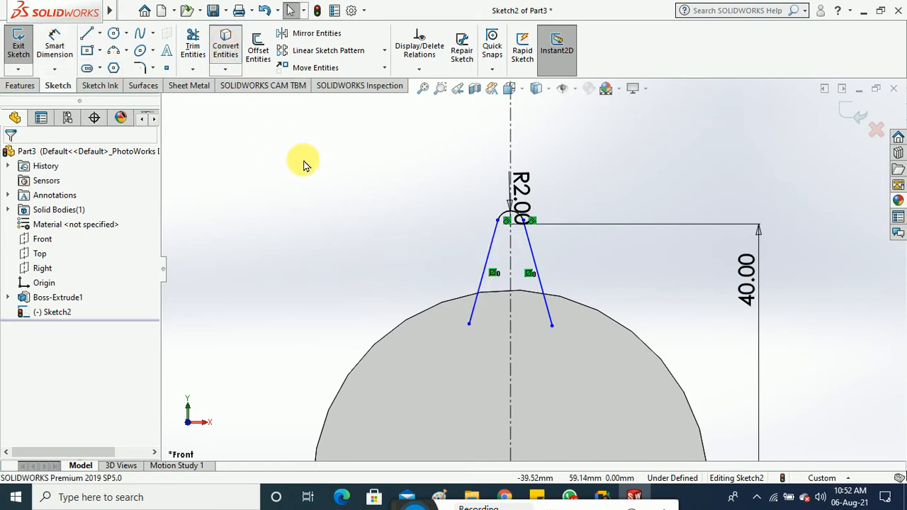
{"action": "left_click", "coordinate": [432, 306]}
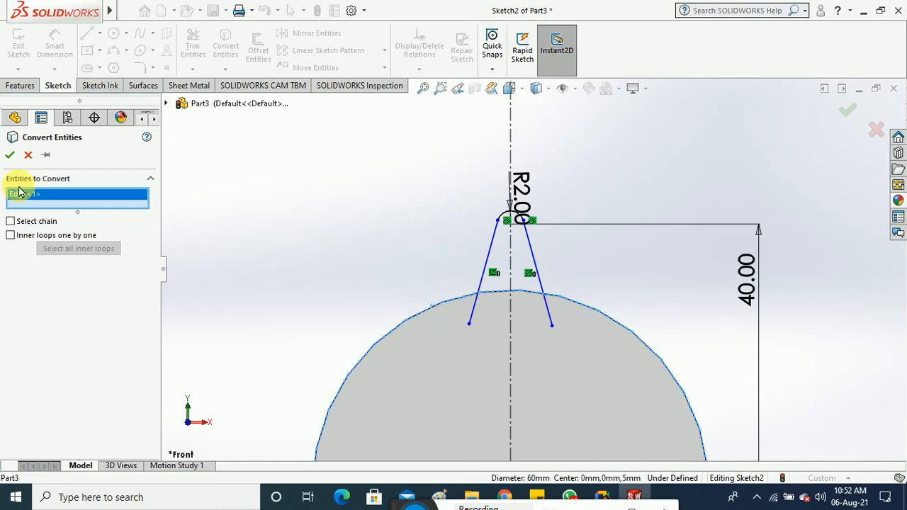
{"action": "key", "text": "Return"}
{"action": "scroll", "coordinate": [368, 219], "scroll_direction": "up", "scroll_amount": 3}
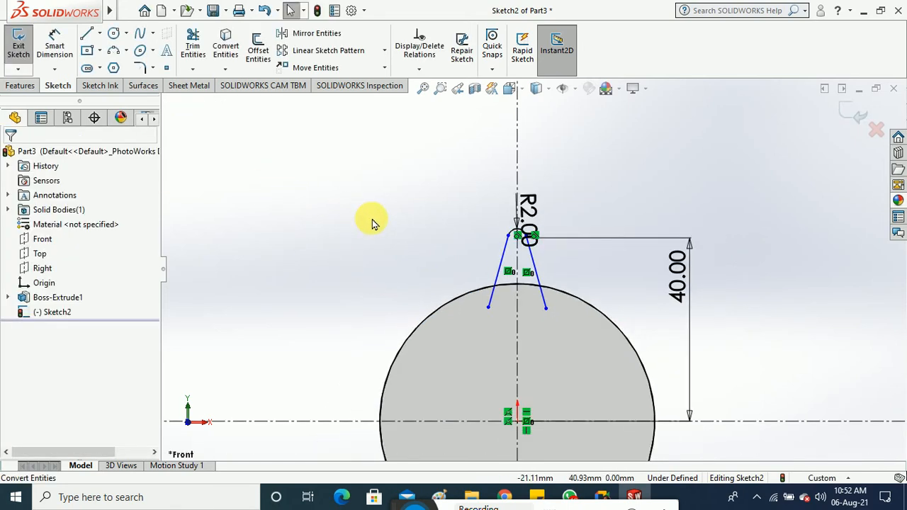
Step: Trim away the ends of both slanted lines that extend inside the converted circle
{"action": "scroll", "coordinate": [535, 323], "scroll_direction": "down", "scroll_amount": 2}
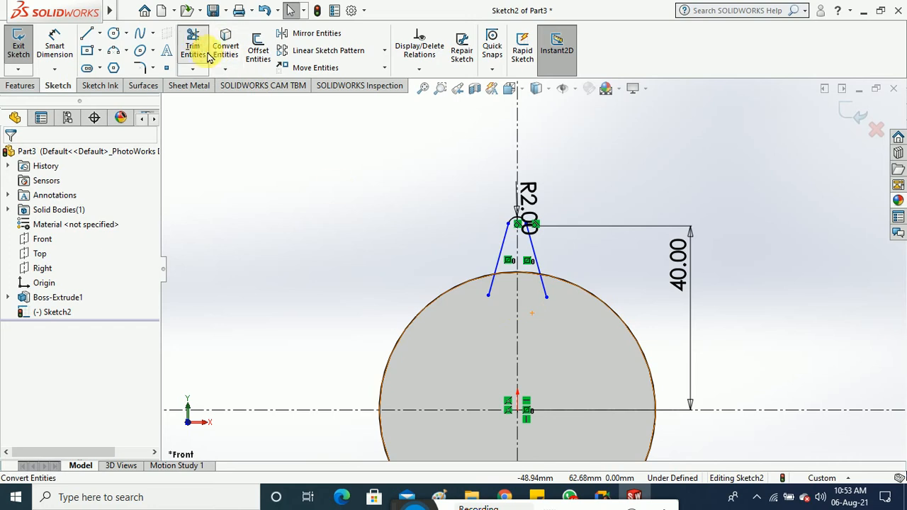
{"action": "left_click", "coordinate": [492, 287]}
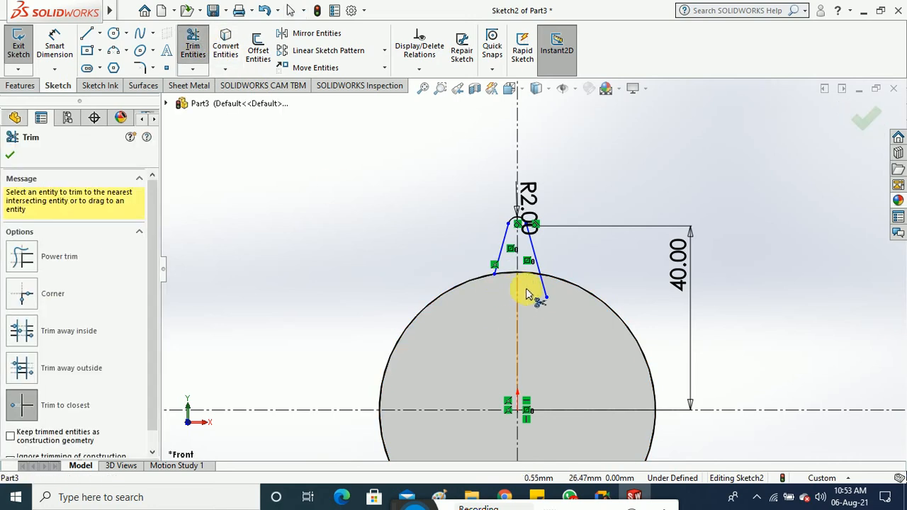
{"action": "left_click", "coordinate": [544, 287]}
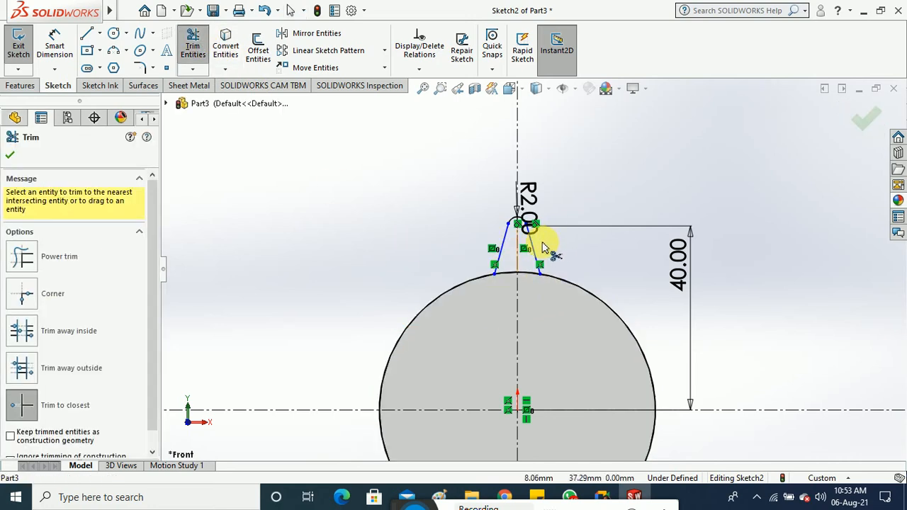
{"action": "scroll", "coordinate": [546, 251], "scroll_direction": "down", "scroll_amount": 1}
{"action": "key", "text": "Escape"}
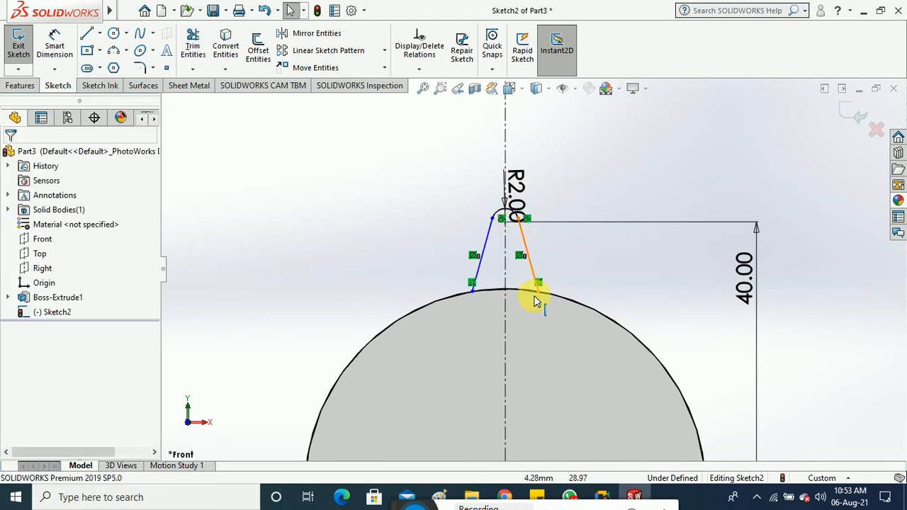
Step: Dimension the angle between the two slanted tooth lines as 30°
{"action": "left_click", "coordinate": [55, 46]}
{"action": "left_click", "coordinate": [531, 259]}
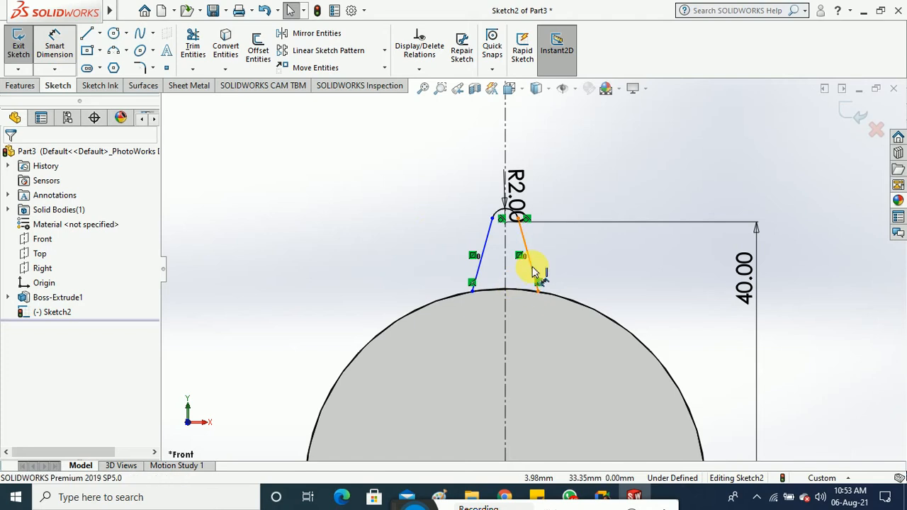
{"action": "left_click", "coordinate": [485, 251]}
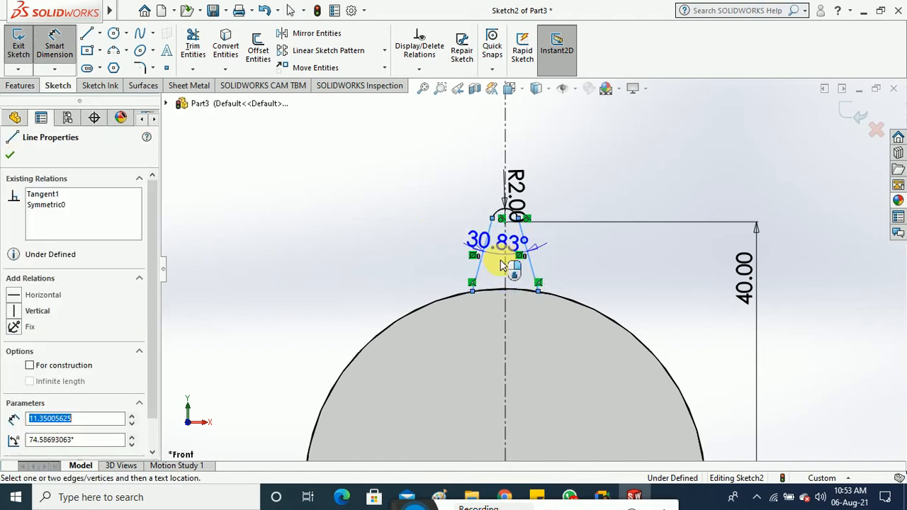
{"action": "left_click", "coordinate": [503, 265]}
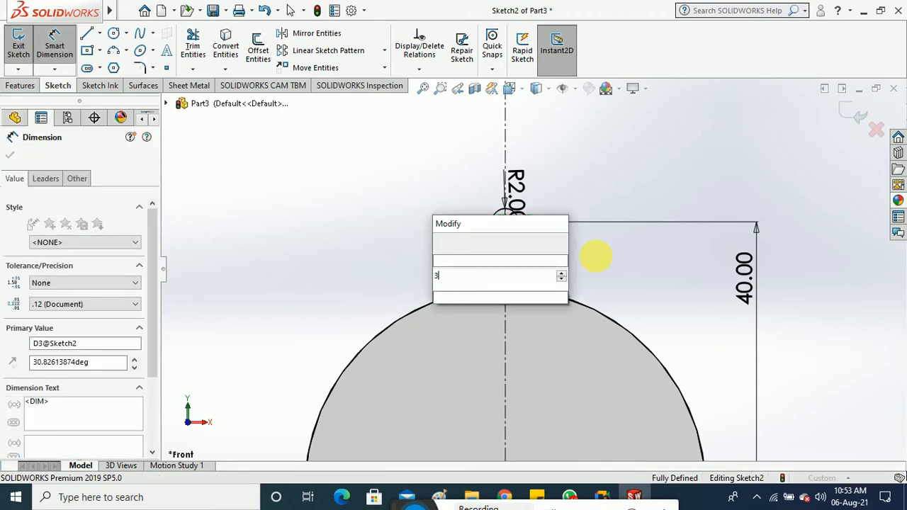
{"action": "key", "text": "Return"}
{"action": "left_click", "coordinate": [598, 262]}
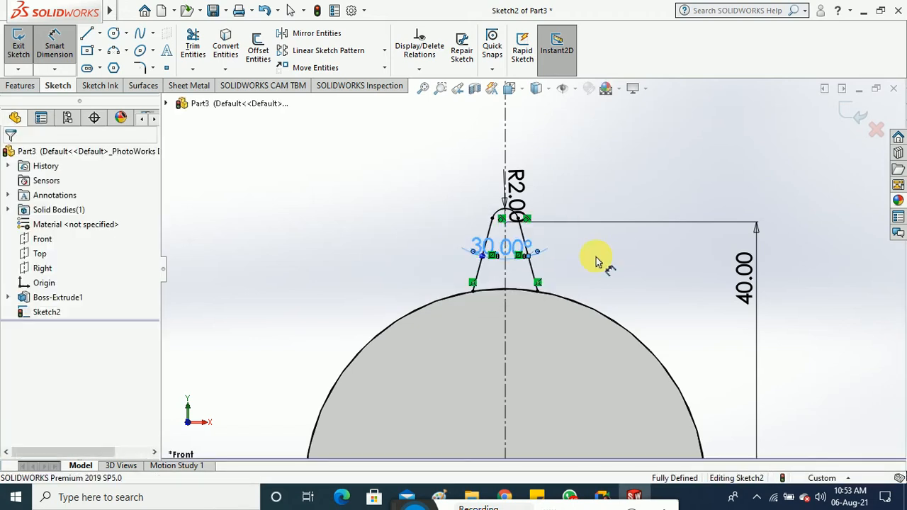
{"action": "scroll", "coordinate": [545, 267], "scroll_direction": "down", "scroll_amount": 1}
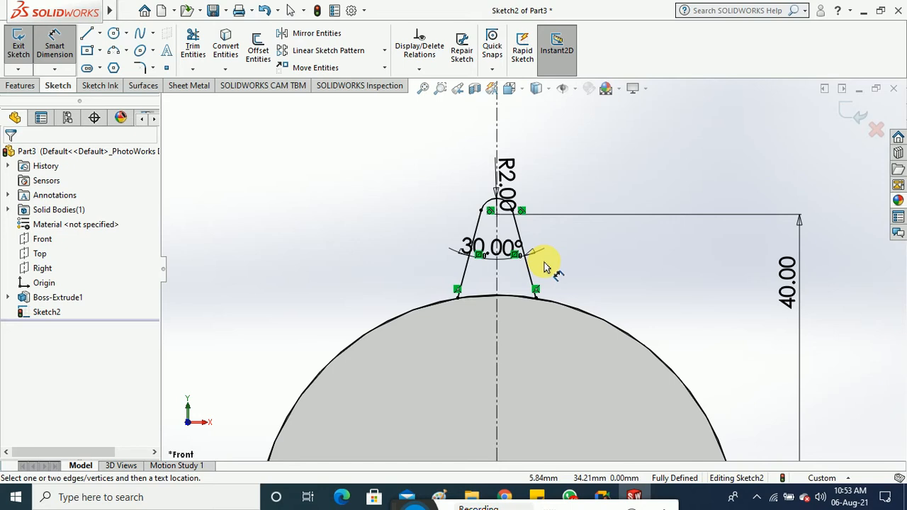
{"action": "left_click", "coordinate": [54, 44]}
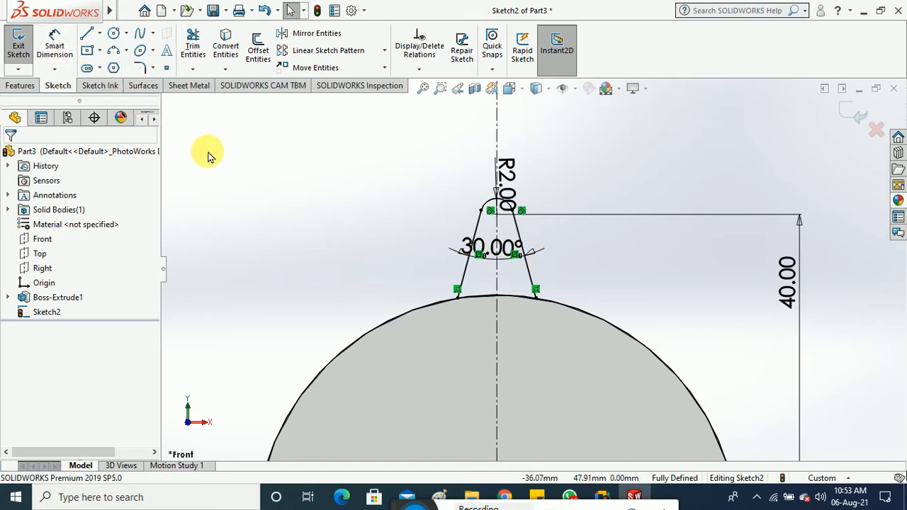
Step: Trim the converted circle so only the short arc between the bases of the slanted lines is left
{"action": "left_click", "coordinate": [190, 56]}
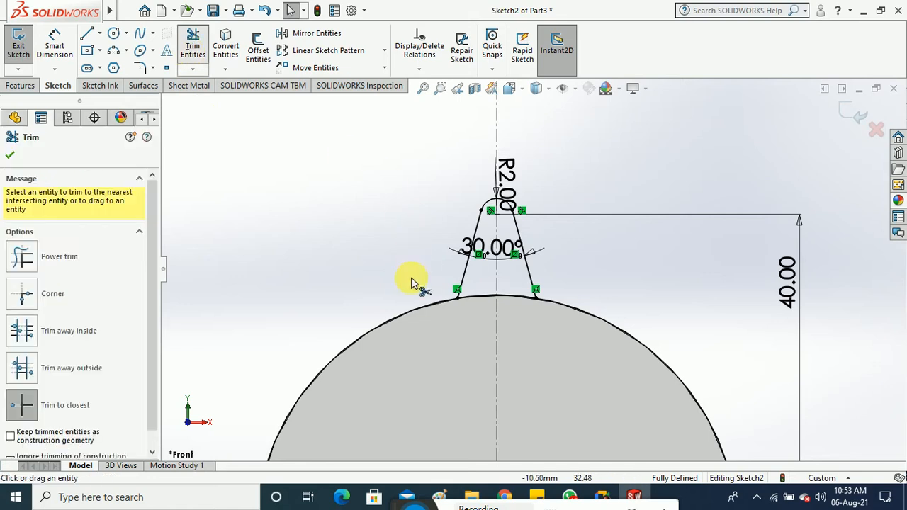
{"action": "left_click", "coordinate": [404, 317]}
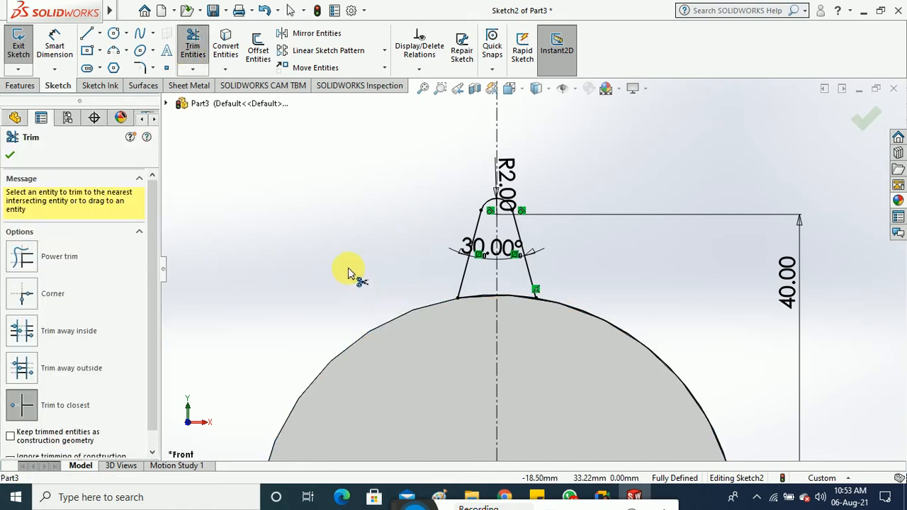
{"action": "scroll", "coordinate": [532, 284], "scroll_direction": "up", "scroll_amount": 3}
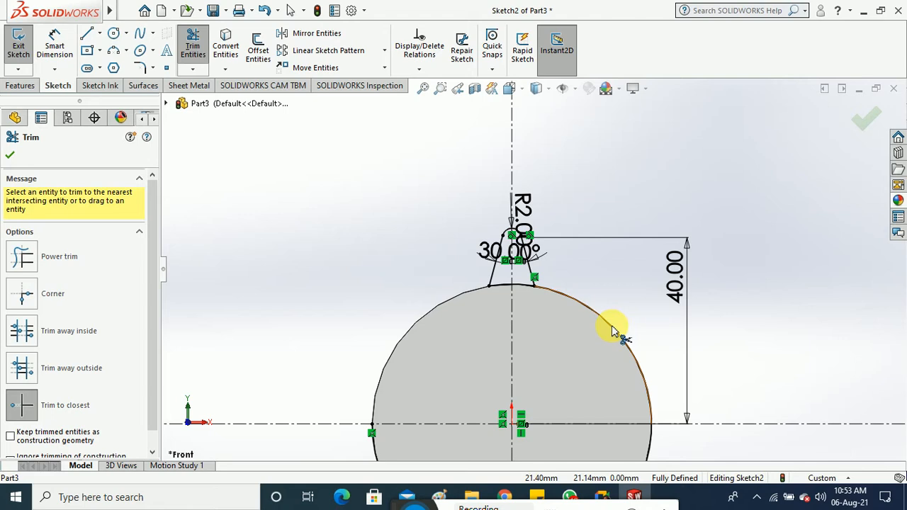
{"action": "scroll", "coordinate": [594, 289], "scroll_direction": "up", "scroll_amount": 3}
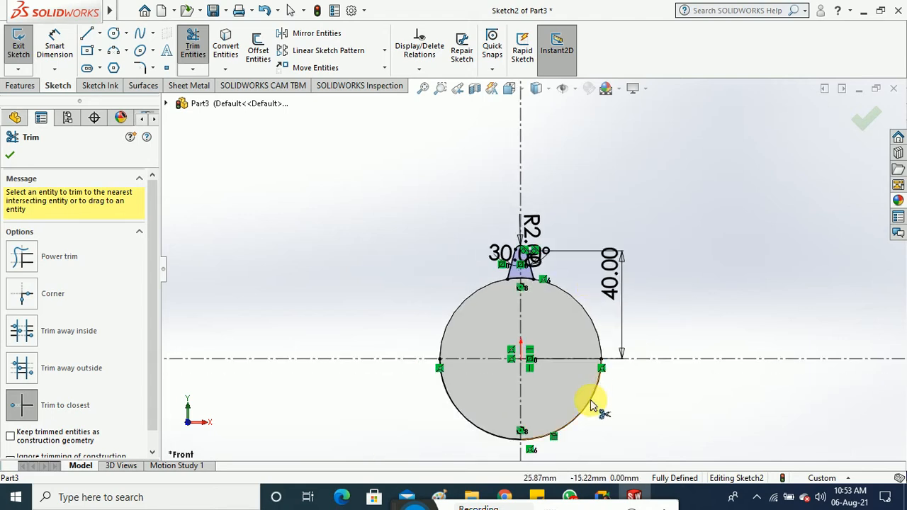
{"action": "left_click", "coordinate": [500, 441]}
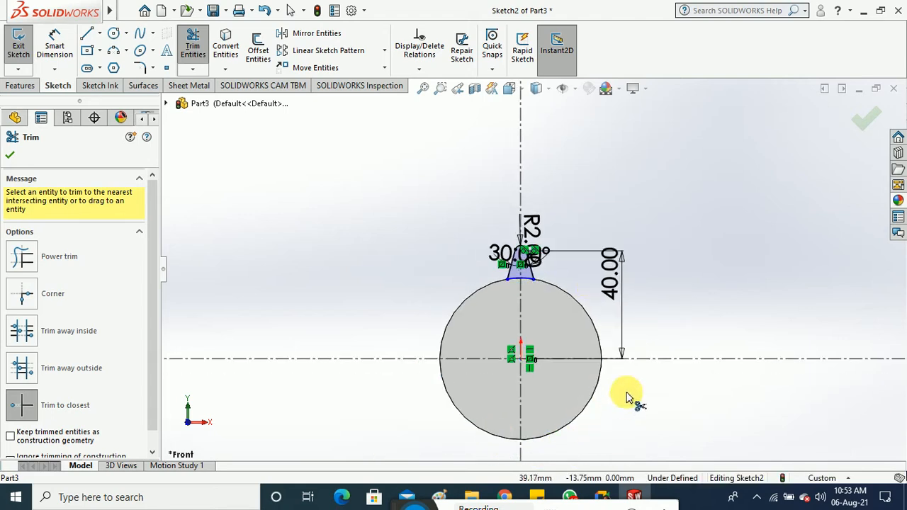
{"action": "scroll", "coordinate": [528, 275], "scroll_direction": "down", "scroll_amount": 3}
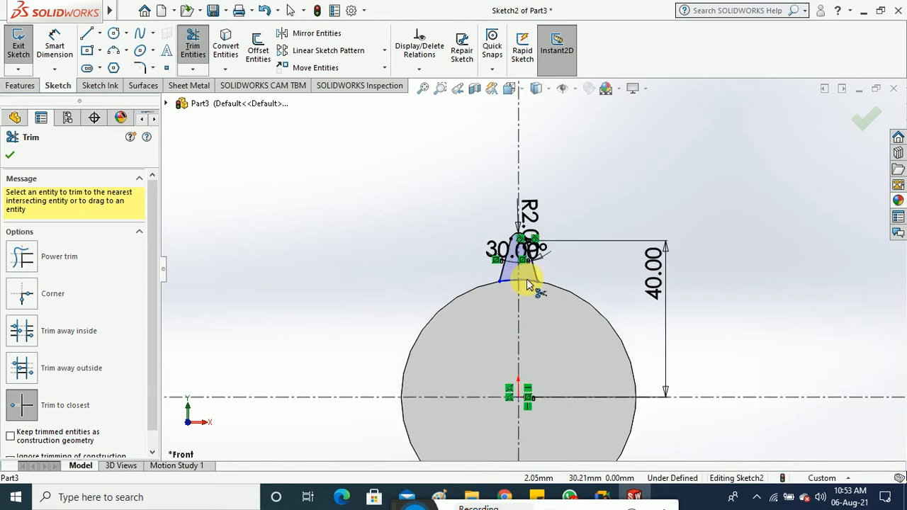
{"action": "key", "text": "Escape"}
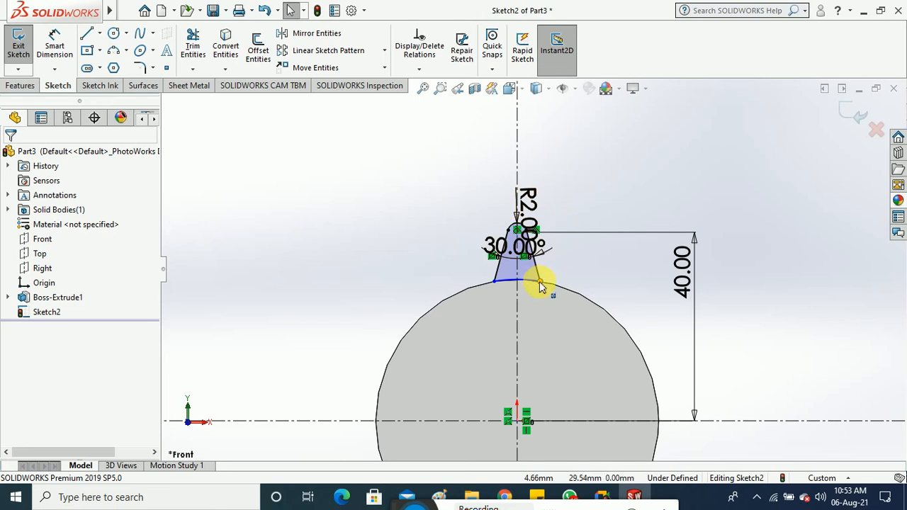
Step: Test the base arc's freedom by shifting its endpoint, and make the arc's centre point coincident with the origin
{"action": "left_click_drag", "start_coordinate": [540, 281], "coordinate": [544, 264]}
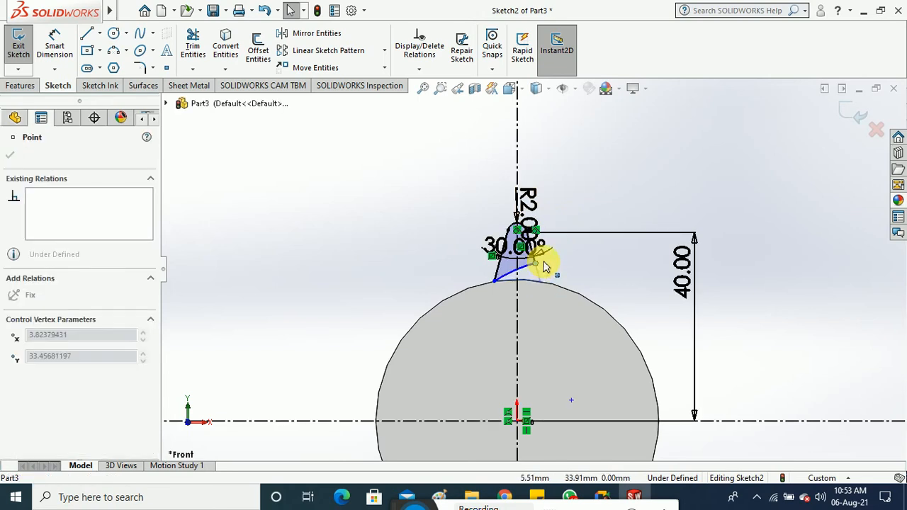
{"action": "left_click", "coordinate": [545, 271]}
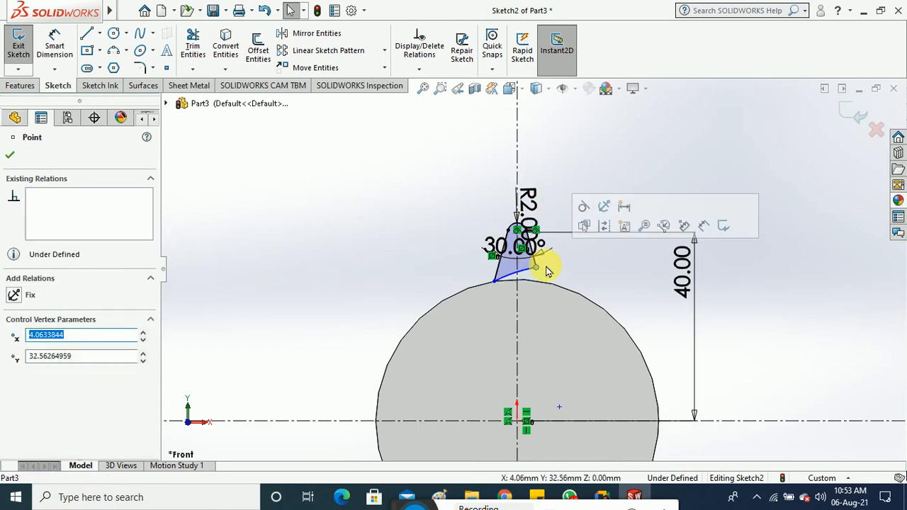
{"action": "left_click", "coordinate": [624, 296]}
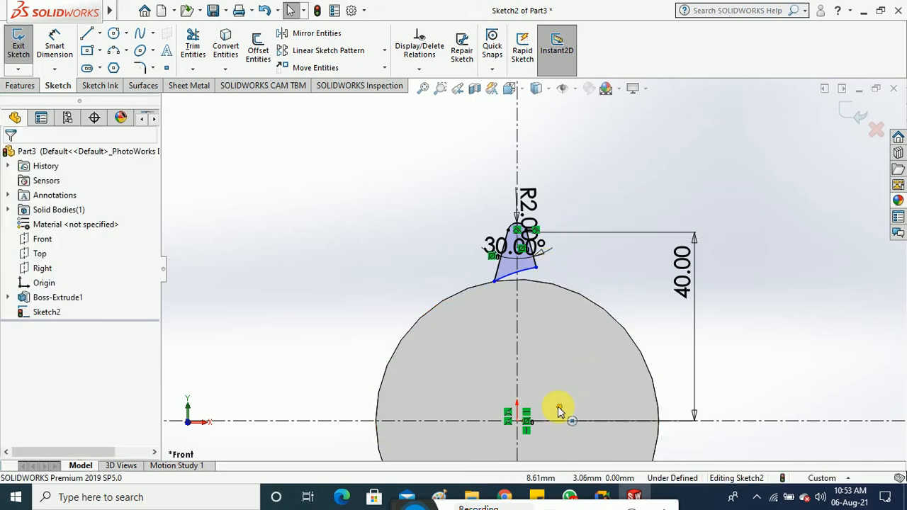
{"action": "left_click", "coordinate": [517, 422]}
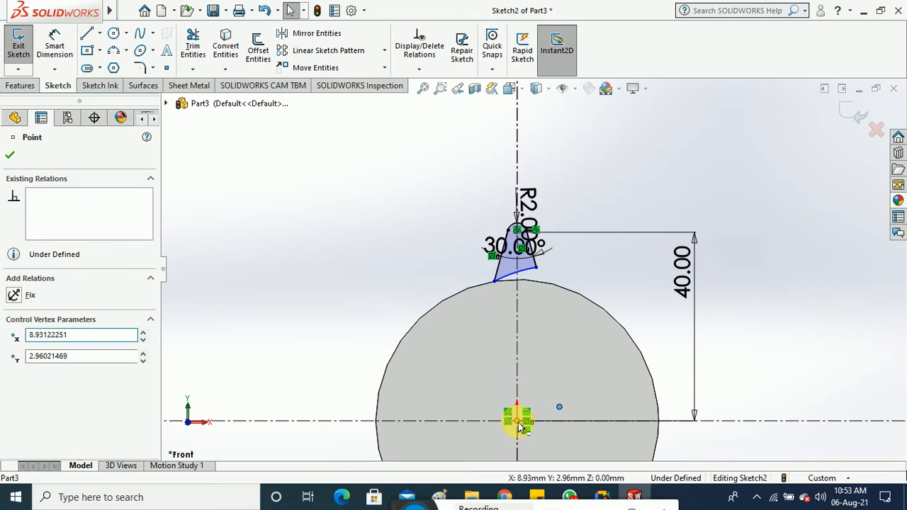
{"action": "left_click", "coordinate": [656, 319]}
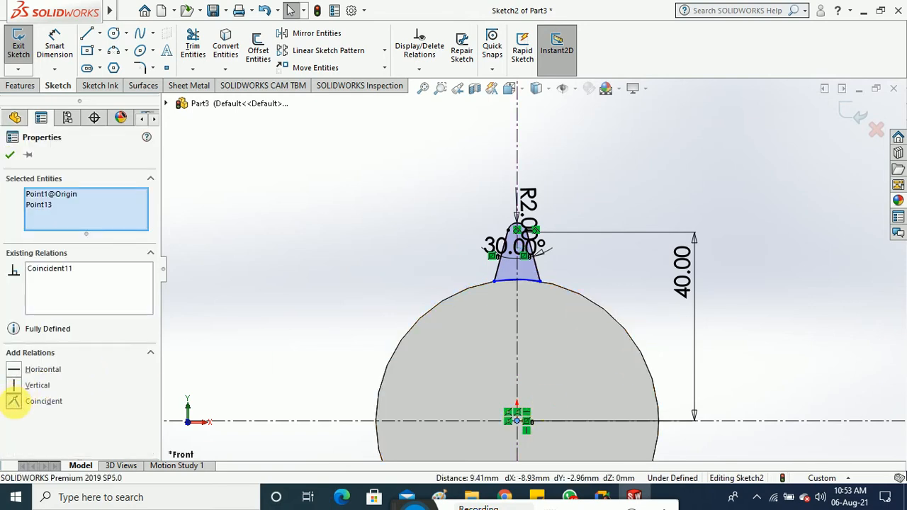
{"action": "left_click", "coordinate": [9, 158]}
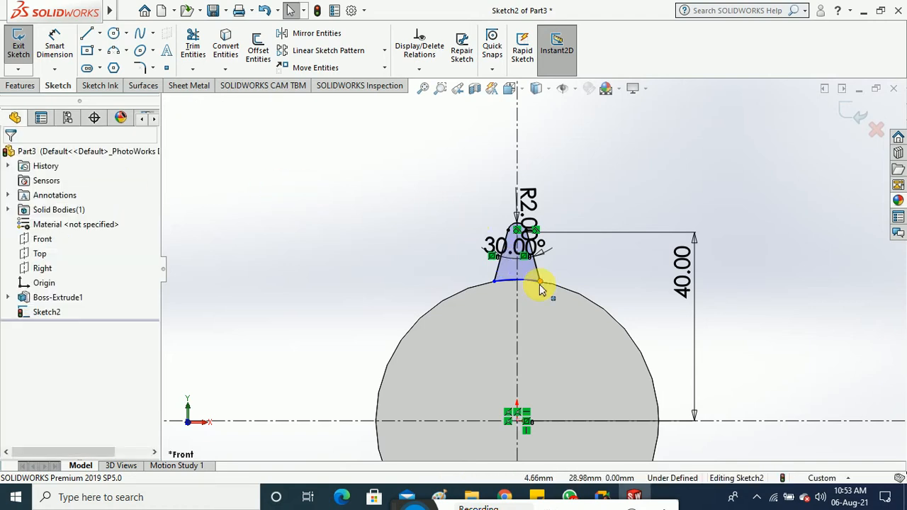
Step: Dimension the tooth's base arc with a 30 mm radius and exit the sketch
{"action": "scroll", "coordinate": [540, 284], "scroll_direction": "down", "scroll_amount": 2}
{"action": "left_click", "coordinate": [58, 46]}
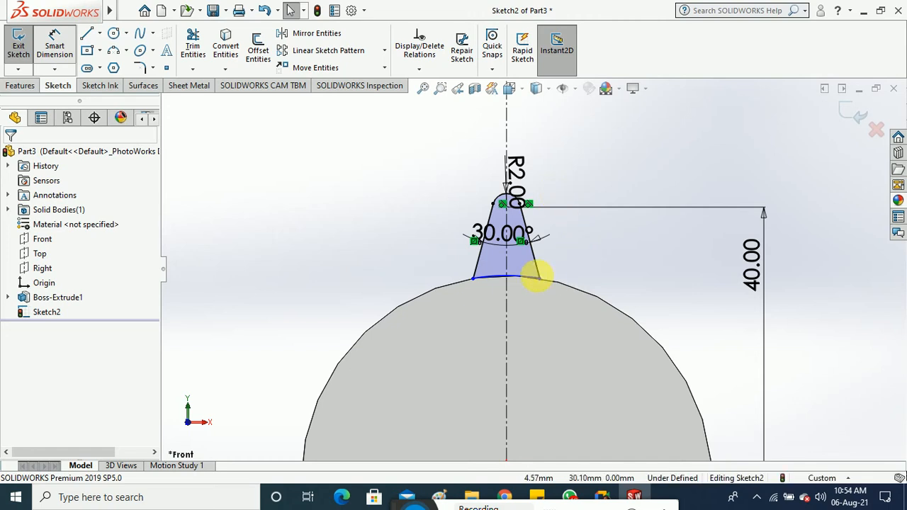
{"action": "left_click", "coordinate": [533, 276]}
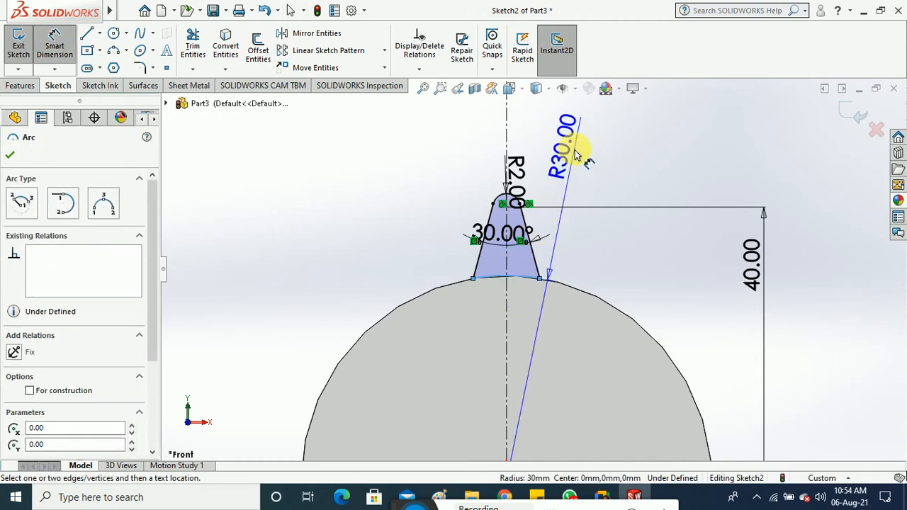
{"action": "left_click", "coordinate": [575, 155]}
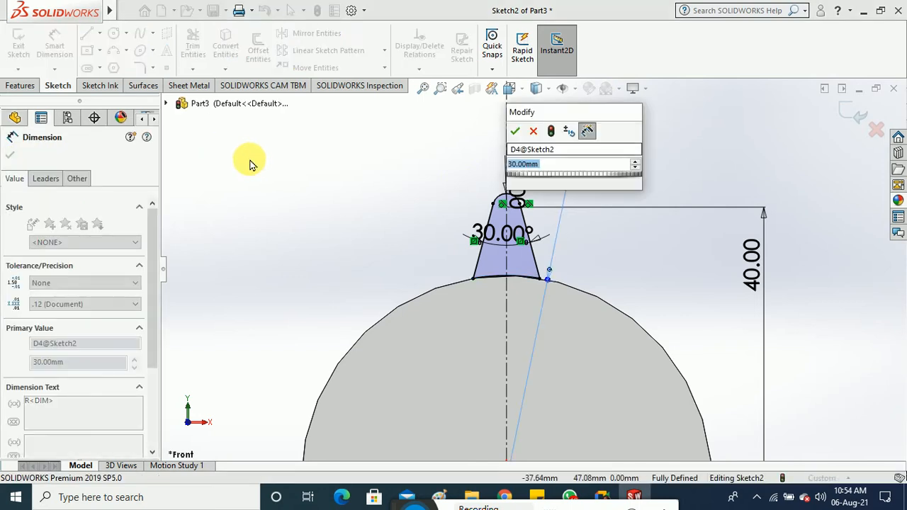
{"action": "left_click", "coordinate": [516, 129]}
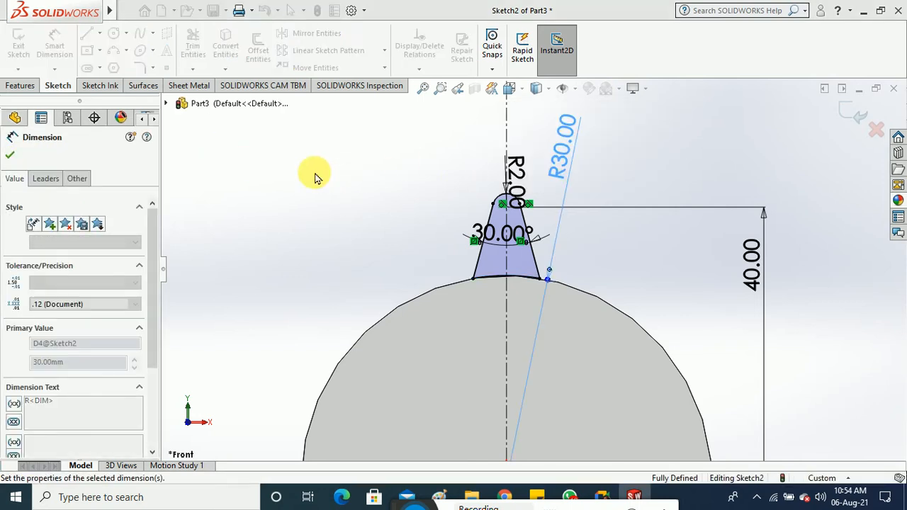
{"action": "left_click", "coordinate": [10, 156]}
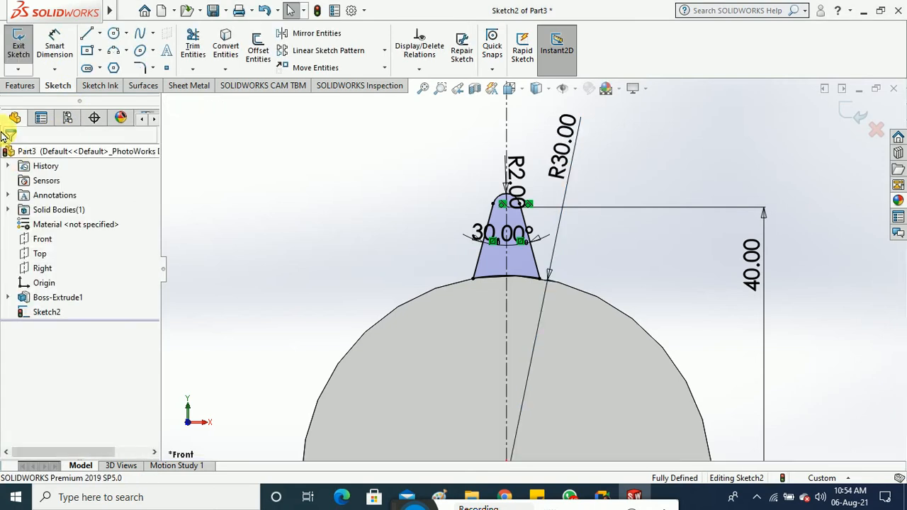
{"action": "left_click", "coordinate": [17, 46]}
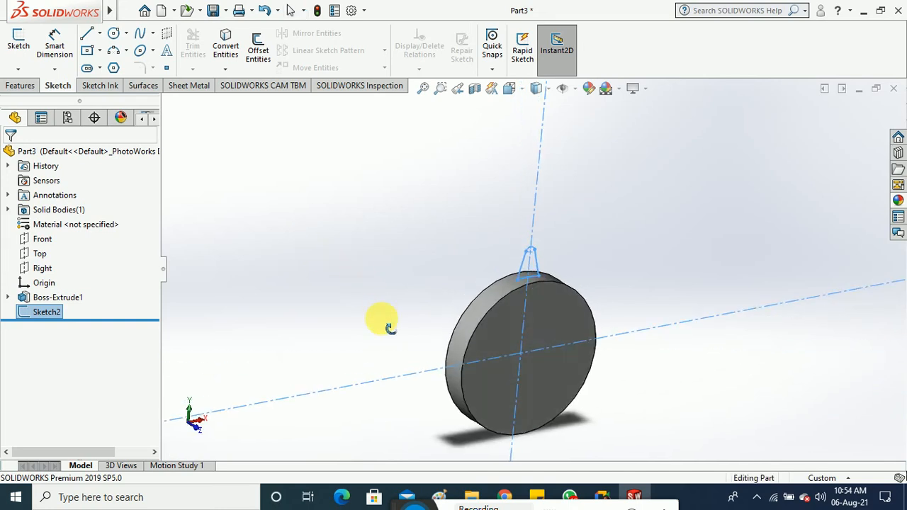
Step: Extrude the tooth sketch 10 mm with the Mid Plane end condition, merged with the disc
{"action": "left_click", "coordinate": [20, 86]}
{"action": "left_click", "coordinate": [24, 46]}
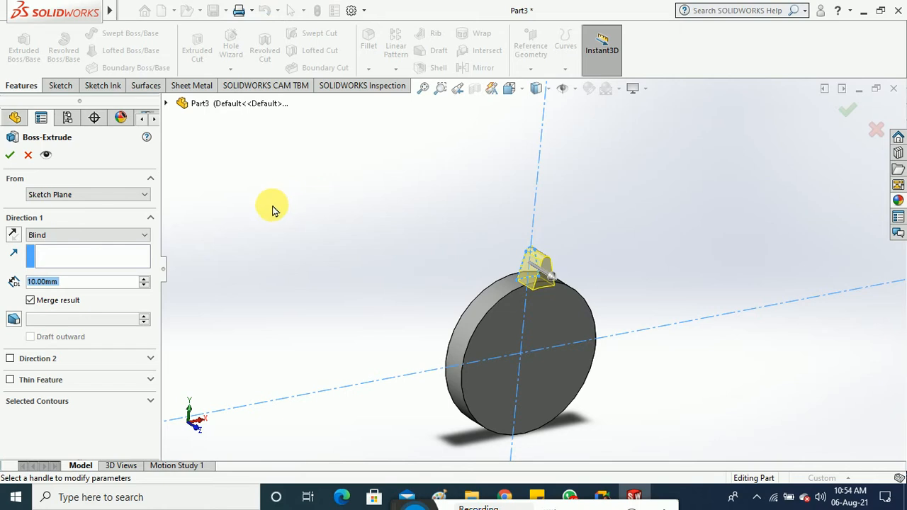
{"action": "left_click", "coordinate": [98, 236]}
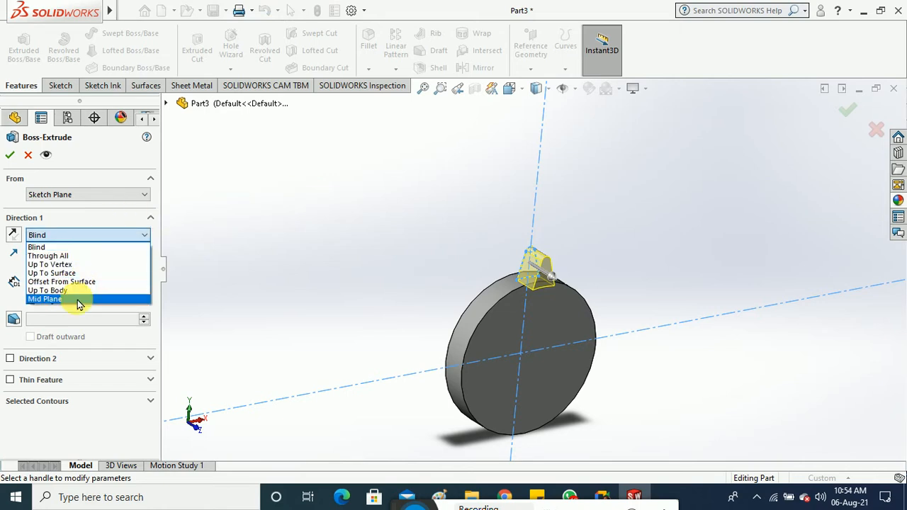
{"action": "left_click", "coordinate": [127, 299]}
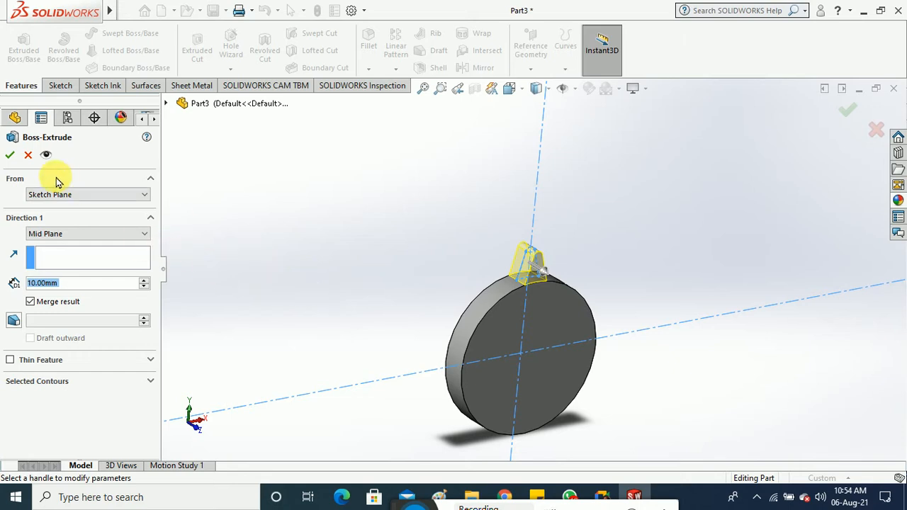
{"action": "left_click", "coordinate": [10, 154]}
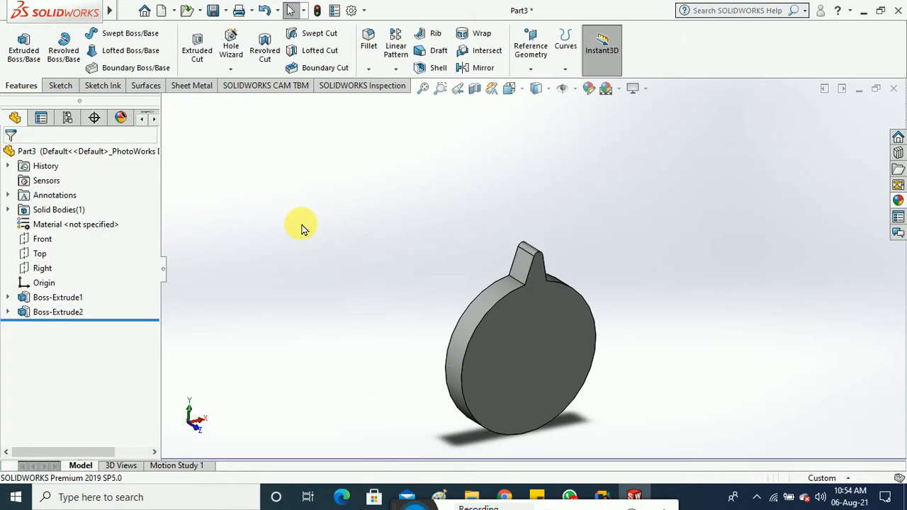
Step: Fillet the two edges where the tooth's flanks meet the disc rim with a 5 mm radius
{"action": "mouse_move", "coordinate": [340, 257]}
{"action": "middle_mouse_down"}
{"action": "mouse_move", "coordinate": [310, 215]}
{"action": "mouse_move", "coordinate": [336, 262]}
{"action": "middle_mouse_up"}
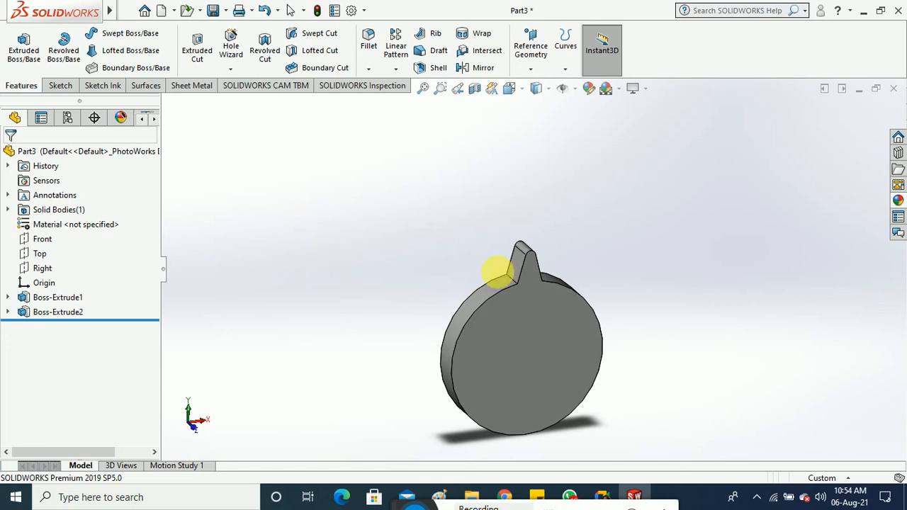
{"action": "scroll", "coordinate": [524, 271], "scroll_direction": "down", "scroll_amount": 5}
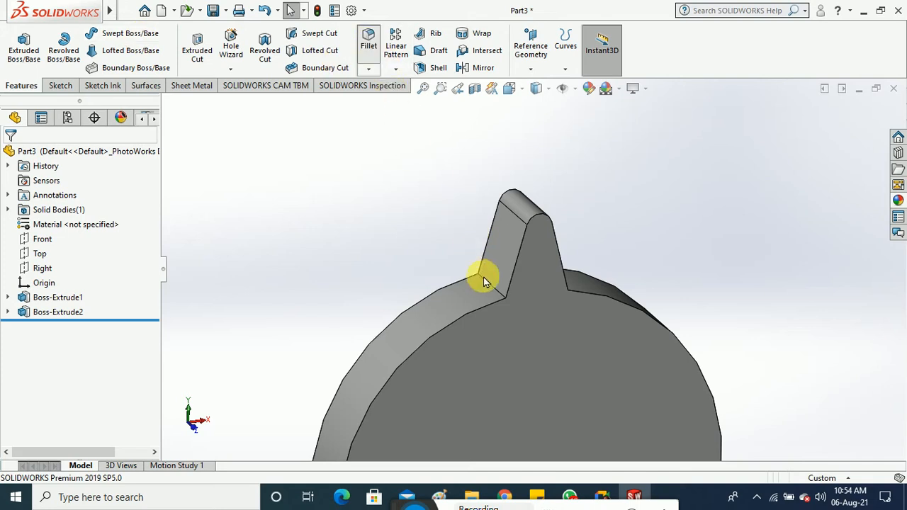
{"action": "left_click", "coordinate": [496, 294]}
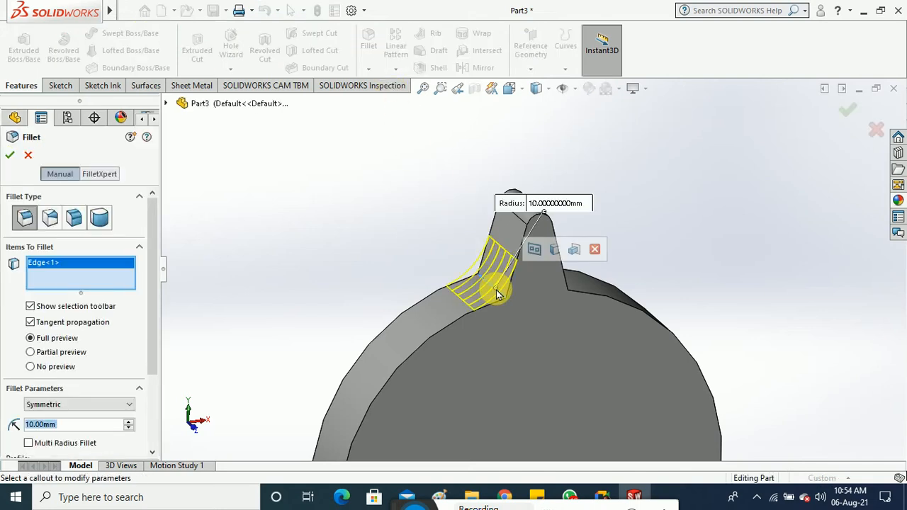
{"action": "middle_click_drag", "start_coordinate": [634, 233], "coordinate": [630, 257]}
{"action": "left_click", "coordinate": [551, 283]}
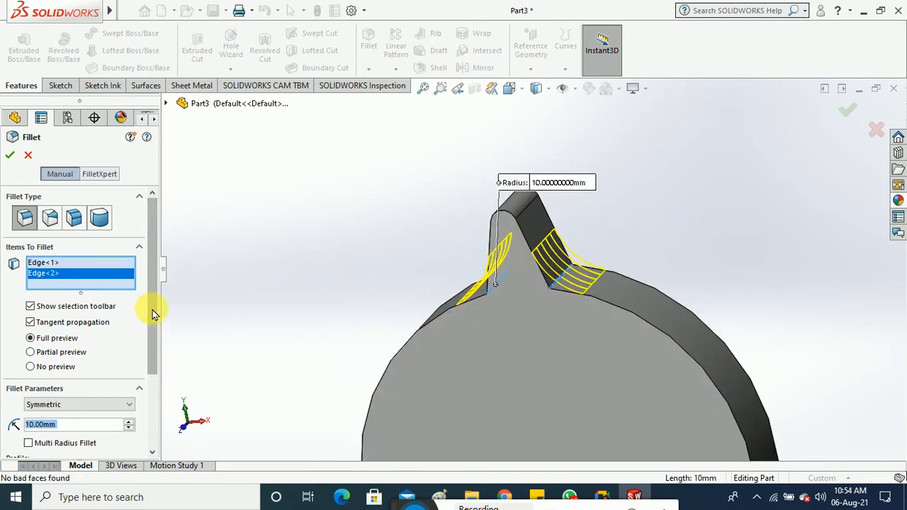
{"action": "left_click_drag", "start_coordinate": [151, 309], "coordinate": [154, 347]}
{"action": "double_click", "coordinate": [103, 363]}
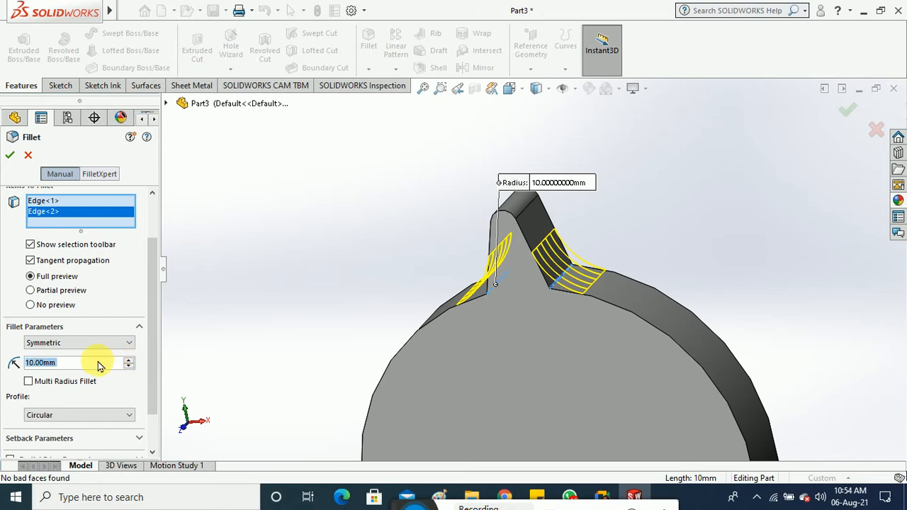
{"action": "type", "text": "5"}
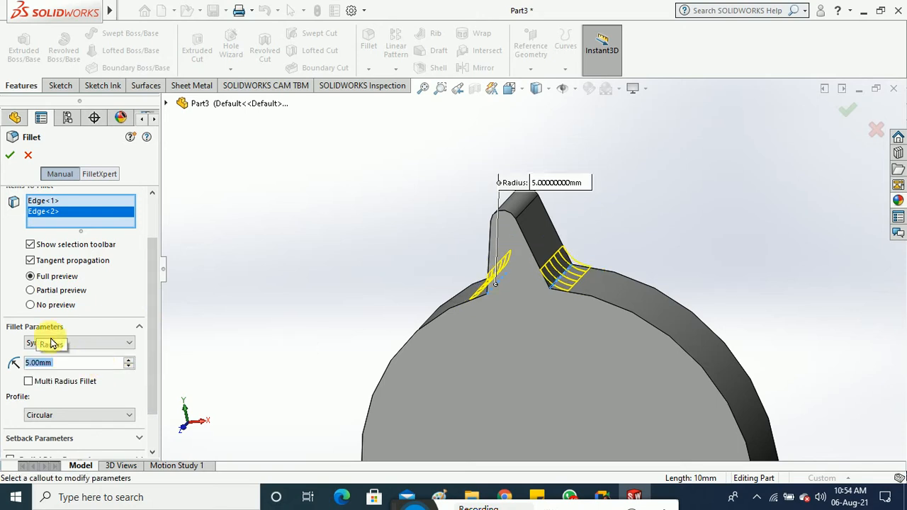
{"action": "left_click", "coordinate": [9, 155]}
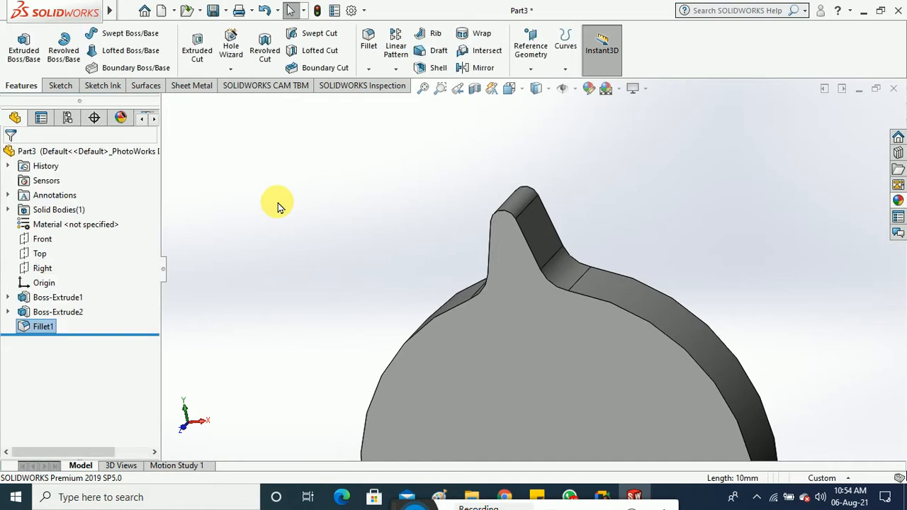
Step: Select the root fillet and the tooth extrusion, and start a circular pattern with them
{"action": "middle_click_drag", "start_coordinate": [306, 239], "coordinate": [337, 243]}
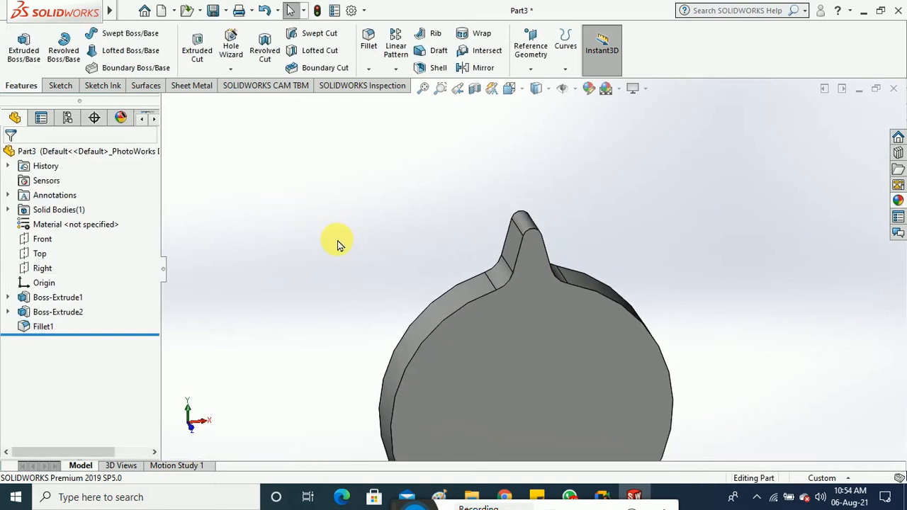
{"action": "left_click", "coordinate": [32, 328]}
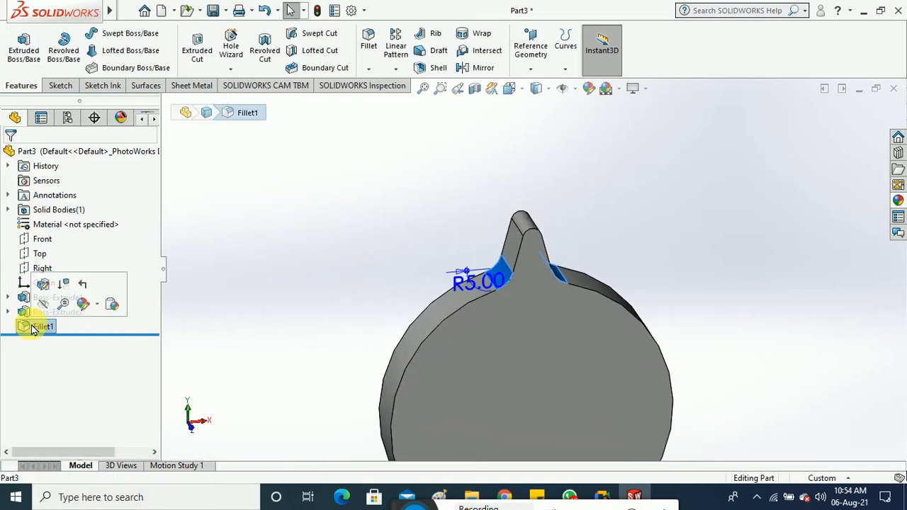
{"action": "left_click", "coordinate": [44, 312]}
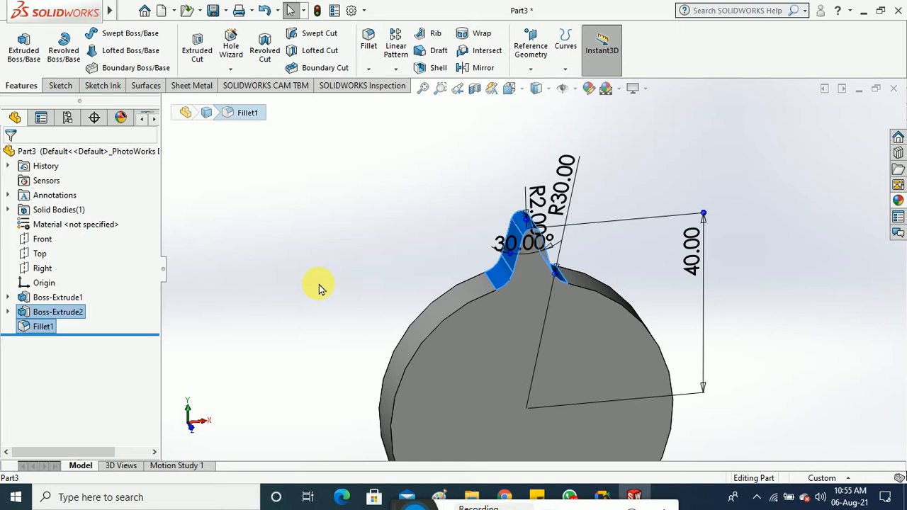
{"action": "middle_click_drag", "start_coordinate": [319, 284], "coordinate": [352, 239]}
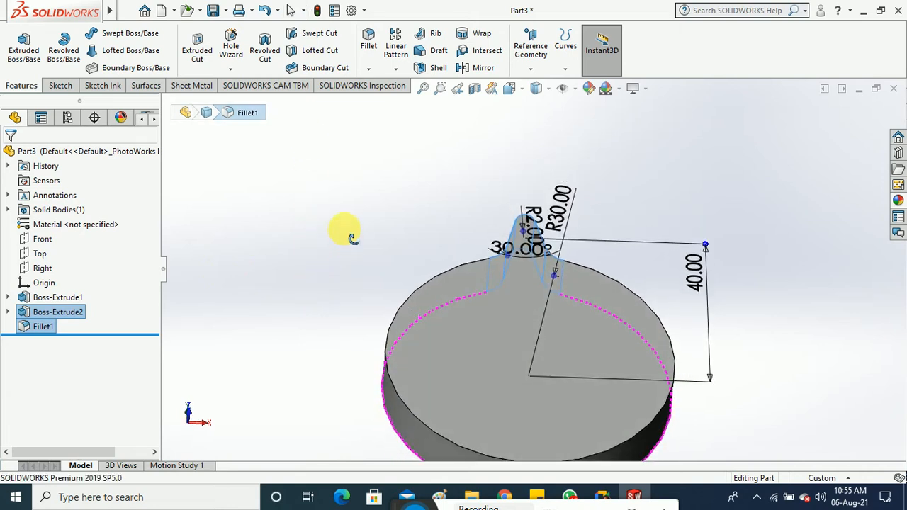
{"action": "left_click", "coordinate": [394, 68]}
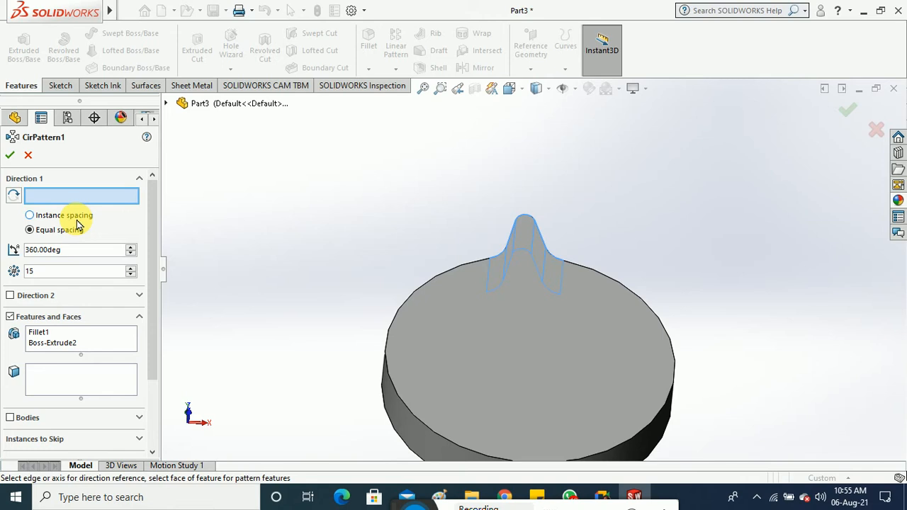
Step: Switch to Paint and start a blank picture, discarding the old drawing
{"action": "left_click", "coordinate": [438, 497]}
{"action": "left_click", "coordinate": [21, 24]}
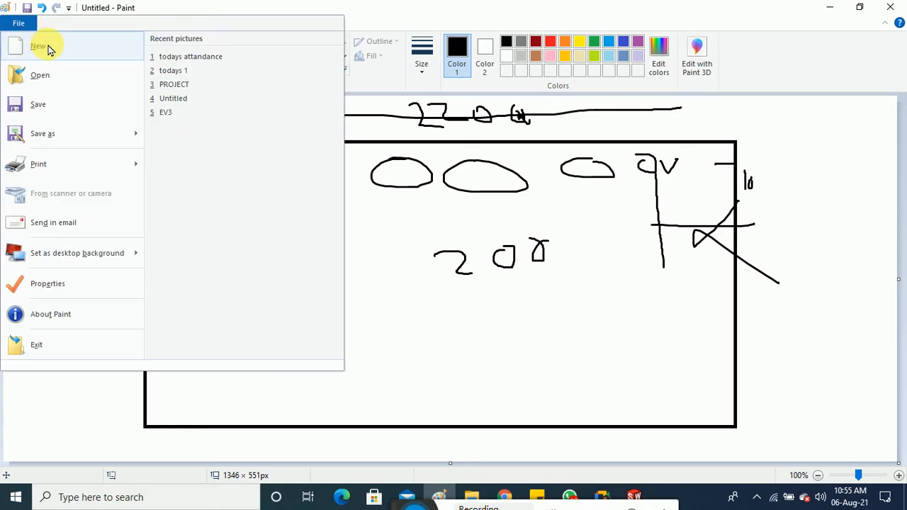
{"action": "left_click", "coordinate": [42, 46]}
{"action": "left_click", "coordinate": [473, 246]}
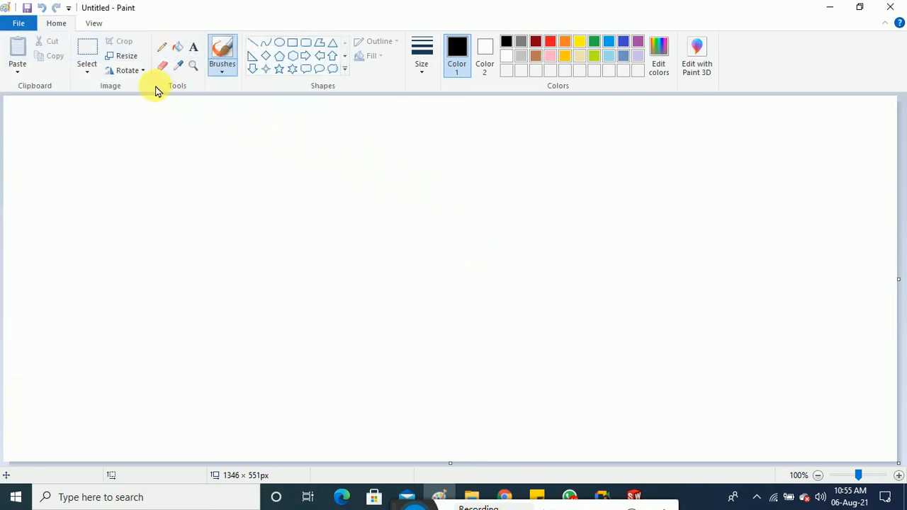
Step: Draw a large circle and brush five pointed teeth around its rim to illustrate a circular pattern
{"action": "left_click", "coordinate": [279, 43]}
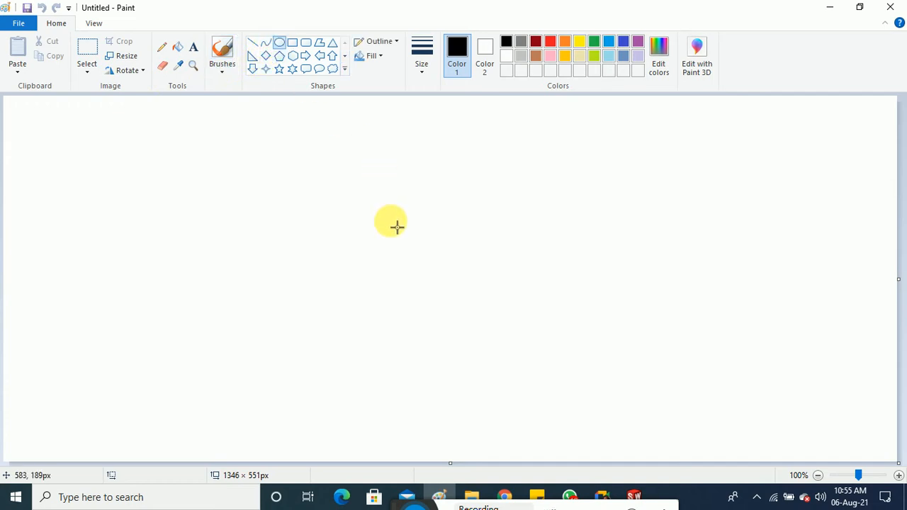
{"action": "left_click_drag", "start_coordinate": [347, 218], "coordinate": [545, 408]}
{"action": "left_click", "coordinate": [223, 53]}
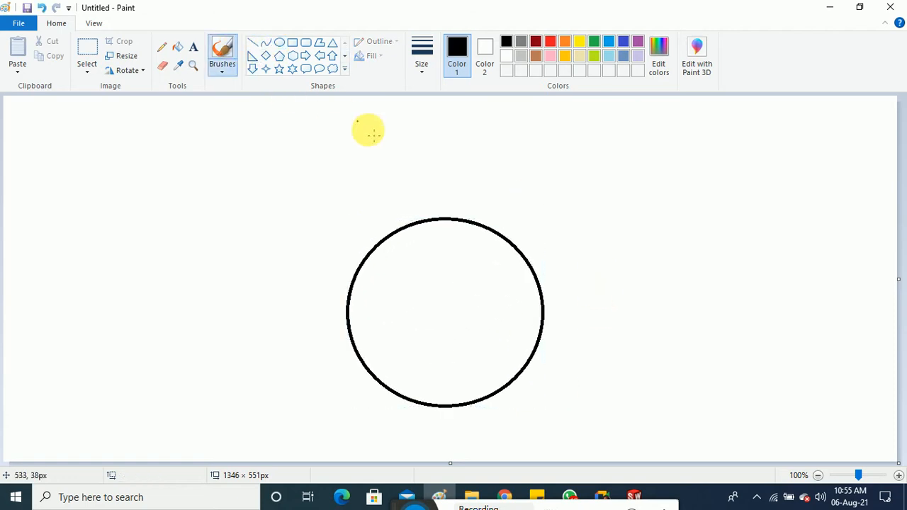
{"action": "mouse_move", "coordinate": [428, 219]}
{"action": "left_mouse_down"}
{"action": "mouse_move", "coordinate": [441, 194]}
{"action": "mouse_move", "coordinate": [469, 217]}
{"action": "mouse_move", "coordinate": [504, 222]}
{"action": "mouse_move", "coordinate": [522, 212]}
{"action": "mouse_move", "coordinate": [540, 287]}
{"action": "mouse_move", "coordinate": [581, 278]}
{"action": "mouse_move", "coordinate": [572, 314]}
{"action": "mouse_move", "coordinate": [554, 327]}
{"action": "left_mouse_up"}
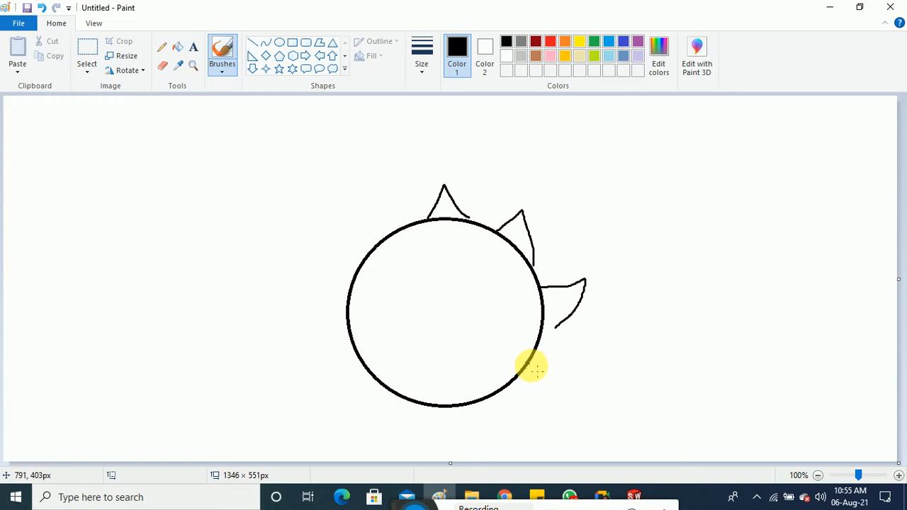
{"action": "mouse_move", "coordinate": [533, 368]}
{"action": "left_mouse_down"}
{"action": "mouse_move", "coordinate": [549, 385]}
{"action": "mouse_move", "coordinate": [516, 394]}
{"action": "mouse_move", "coordinate": [470, 446]}
{"action": "mouse_move", "coordinate": [423, 400]}
{"action": "left_mouse_up"}
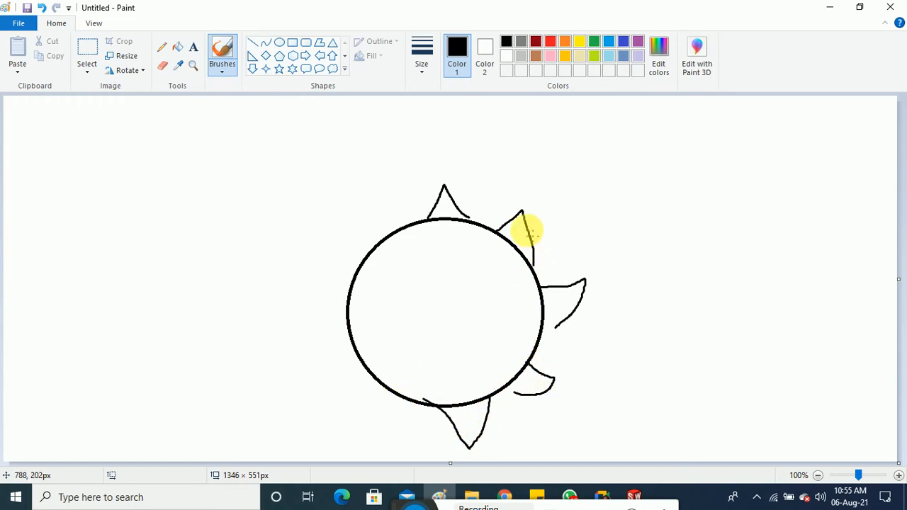
Step: Brush leader lines out from three of the drawn teeth and write "no" beside them
{"action": "left_click_drag", "start_coordinate": [523, 208], "coordinate": [547, 185]}
{"action": "left_click_drag", "start_coordinate": [557, 277], "coordinate": [612, 210]}
{"action": "left_click_drag", "start_coordinate": [567, 370], "coordinate": [668, 245]}
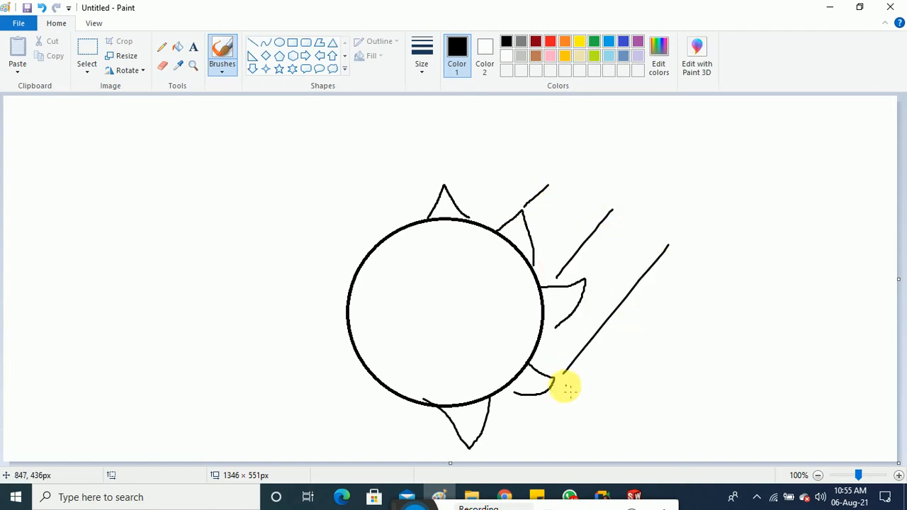
{"action": "mouse_move", "coordinate": [756, 194]}
{"action": "left_mouse_down"}
{"action": "mouse_move", "coordinate": [755, 235]}
{"action": "mouse_move", "coordinate": [802, 240]}
{"action": "left_mouse_up"}
{"action": "left_click_drag", "start_coordinate": [829, 207], "coordinate": [833, 217]}
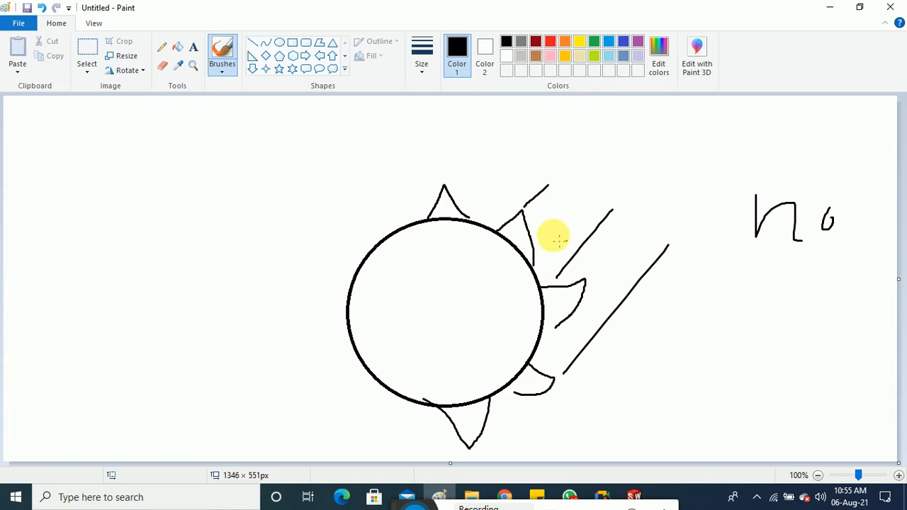
Step: Brush centre lines through two neighbouring teeth, mark the angle between them with an arc, and label it as the spacing
{"action": "mouse_move", "coordinate": [442, 139]}
{"action": "left_mouse_down"}
{"action": "mouse_move", "coordinate": [441, 292]}
{"action": "mouse_move", "coordinate": [489, 256]}
{"action": "mouse_move", "coordinate": [577, 156]}
{"action": "left_mouse_up"}
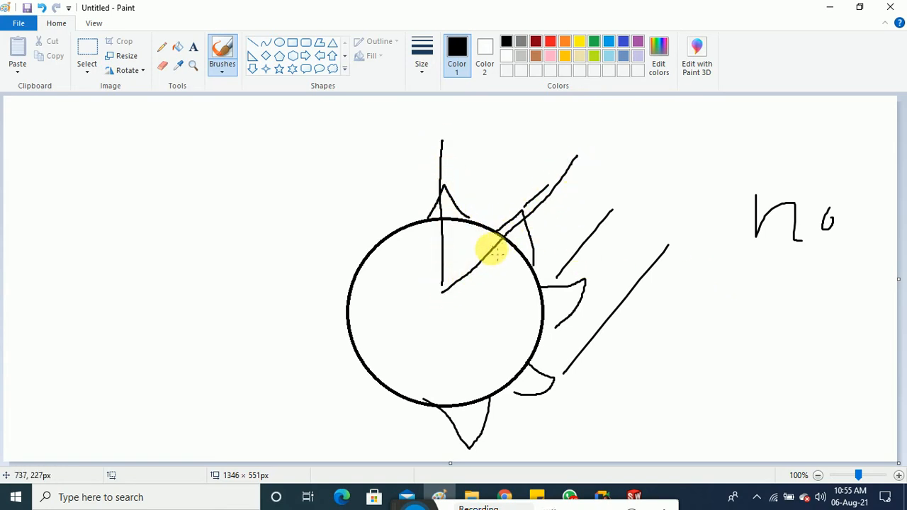
{"action": "mouse_move", "coordinate": [446, 250]}
{"action": "left_mouse_down"}
{"action": "mouse_move", "coordinate": [489, 256]}
{"action": "mouse_move", "coordinate": [506, 134]}
{"action": "mouse_move", "coordinate": [531, 134]}
{"action": "mouse_move", "coordinate": [547, 113]}
{"action": "mouse_move", "coordinate": [544, 130]}
{"action": "mouse_move", "coordinate": [588, 110]}
{"action": "mouse_move", "coordinate": [572, 122]}
{"action": "mouse_move", "coordinate": [616, 140]}
{"action": "left_mouse_up"}
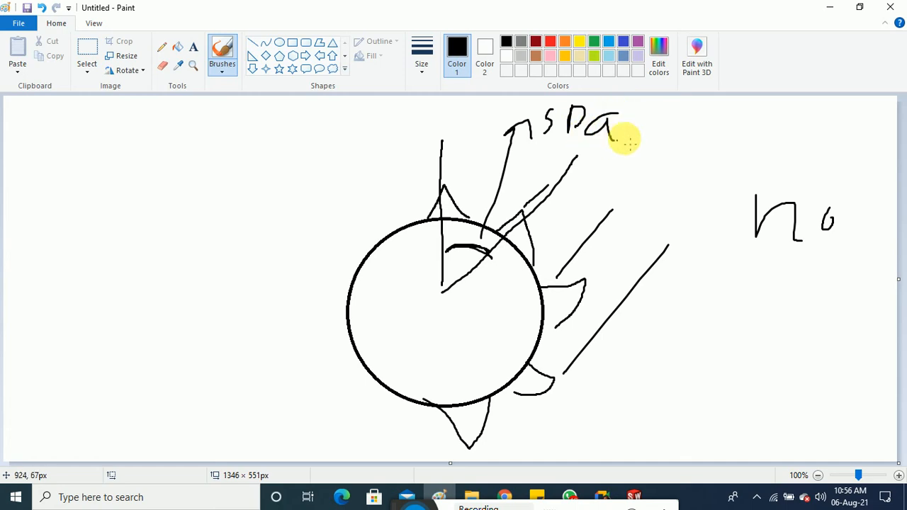
{"action": "mouse_move", "coordinate": [649, 107]}
{"action": "left_mouse_down"}
{"action": "mouse_move", "coordinate": [655, 129]}
{"action": "mouse_move", "coordinate": [647, 138]}
{"action": "left_mouse_up"}
{"action": "mouse_move", "coordinate": [666, 125]}
{"action": "left_mouse_down"}
{"action": "mouse_move", "coordinate": [712, 138]}
{"action": "mouse_move", "coordinate": [753, 125]}
{"action": "left_mouse_up"}
{"action": "left_click_drag", "start_coordinate": [751, 157], "coordinate": [736, 127]}
{"action": "mouse_move", "coordinate": [567, 146]}
{"action": "left_mouse_down"}
{"action": "mouse_move", "coordinate": [553, 150]}
{"action": "mouse_move", "coordinate": [811, 158]}
{"action": "left_mouse_up"}
Step: Switch back to SOLIDWORKS and set the circular pattern to 12 instances around the disc's circular edge
{"action": "left_click", "coordinate": [830, 7]}
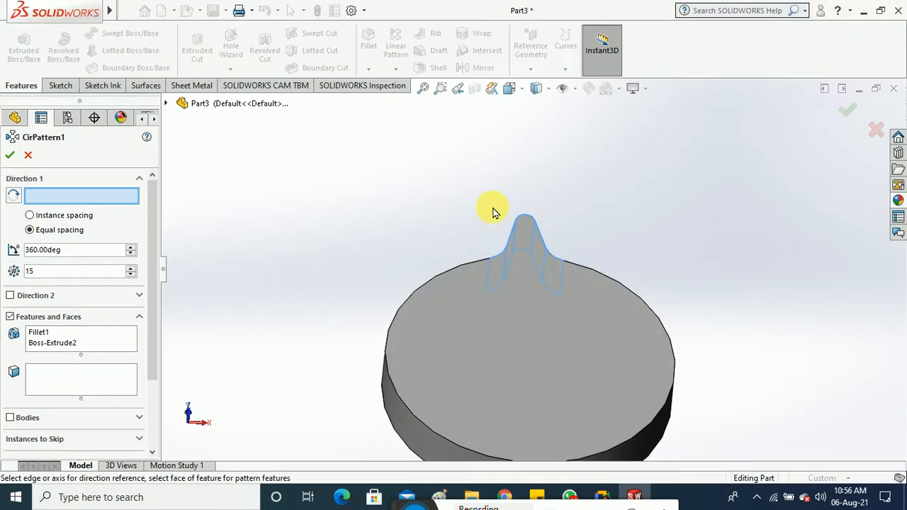
{"action": "middle_click_drag", "start_coordinate": [504, 189], "coordinate": [468, 334]}
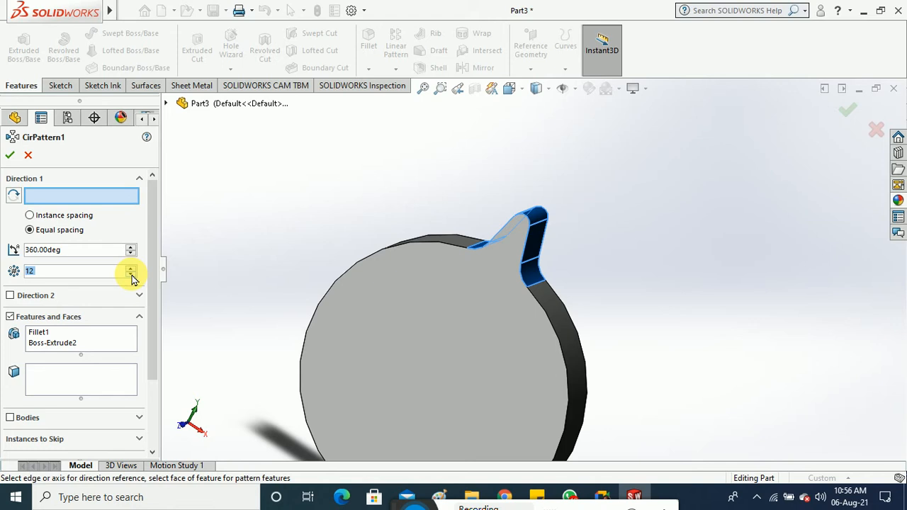
{"action": "left_click", "coordinate": [96, 197]}
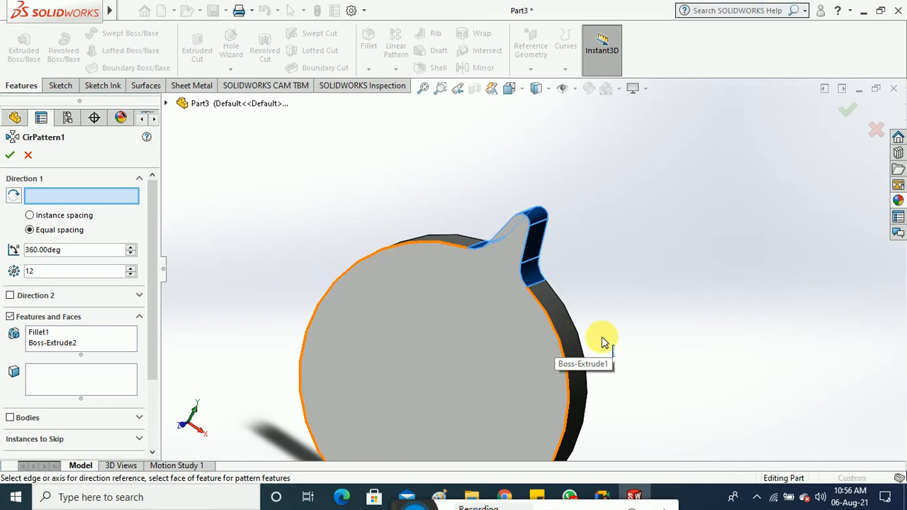
{"action": "left_click", "coordinate": [628, 338]}
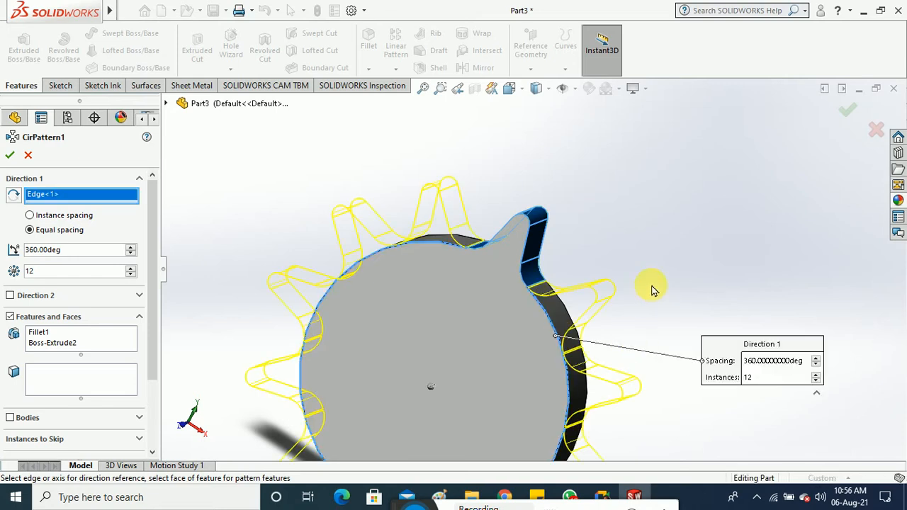
Step: Set the total angle of the equally spaced circular pattern to 270°
{"action": "scroll", "coordinate": [659, 260], "scroll_direction": "down", "scroll_amount": 2}
{"action": "scroll", "coordinate": [659, 263], "scroll_direction": "down", "scroll_amount": 1}
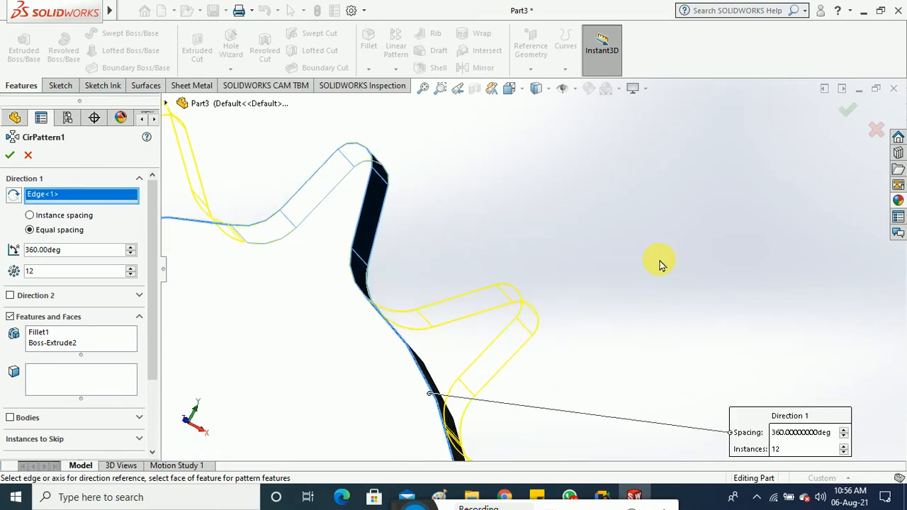
{"action": "scroll", "coordinate": [659, 262], "scroll_direction": "up", "scroll_amount": 2}
{"action": "scroll", "coordinate": [660, 261], "scroll_direction": "up", "scroll_amount": 2}
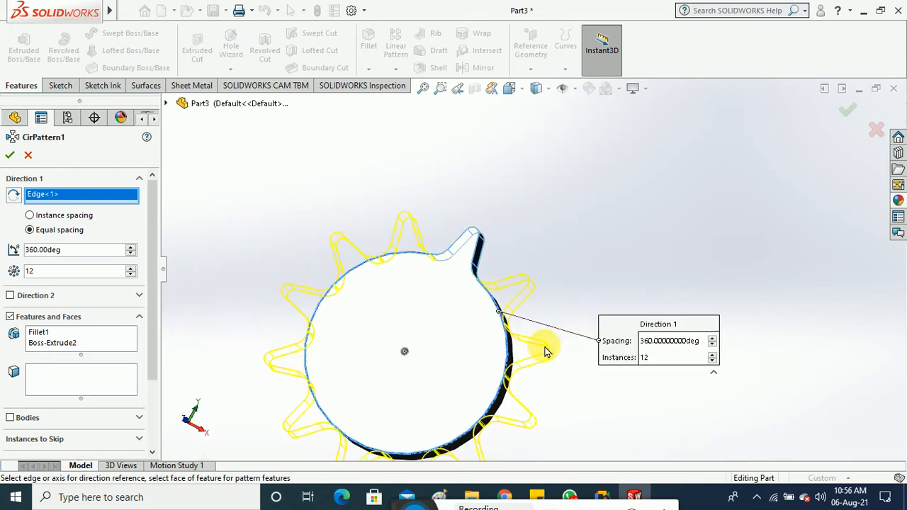
{"action": "scroll", "coordinate": [543, 348], "scroll_direction": "up", "scroll_amount": 1}
{"action": "scroll", "coordinate": [446, 374], "scroll_direction": "down", "scroll_amount": 1}
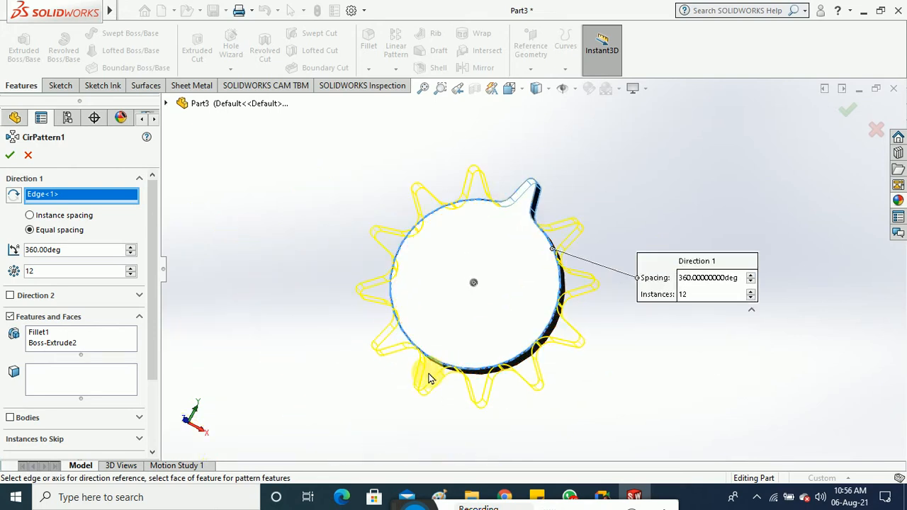
{"action": "left_click_drag", "start_coordinate": [86, 259], "coordinate": [31, 259]}
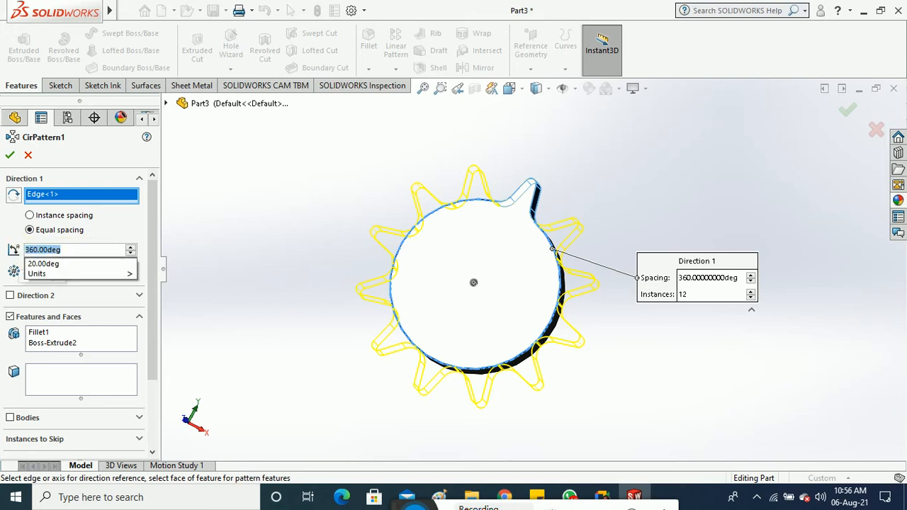
{"action": "type", "text": "270"}
{"action": "key", "text": "Return"}
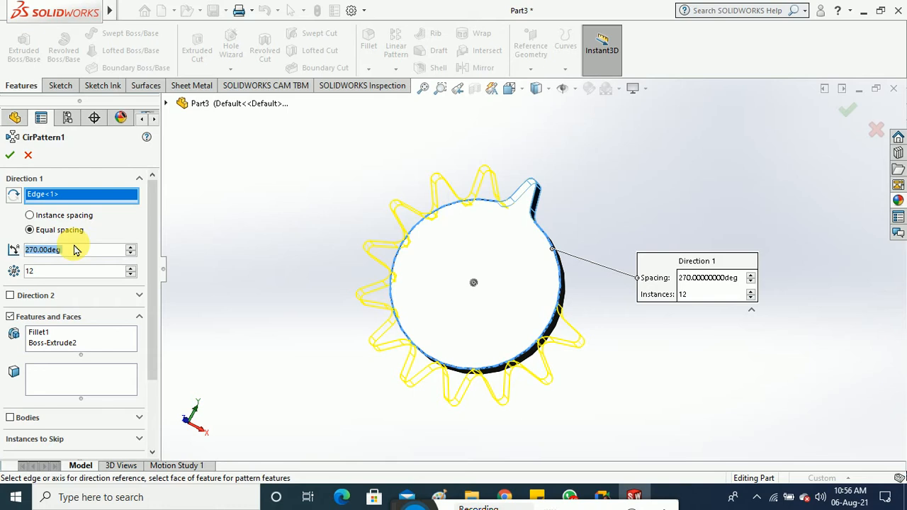
Step: Set the total angle of the equally spaced circular pattern to 180°
{"action": "type", "text": "18"}
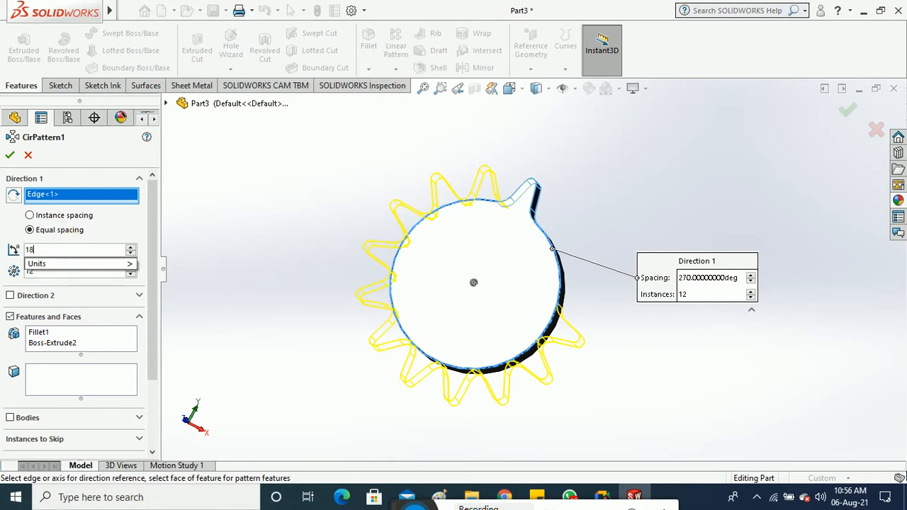
{"action": "type", "text": "0"}
{"action": "key", "text": "Return"}
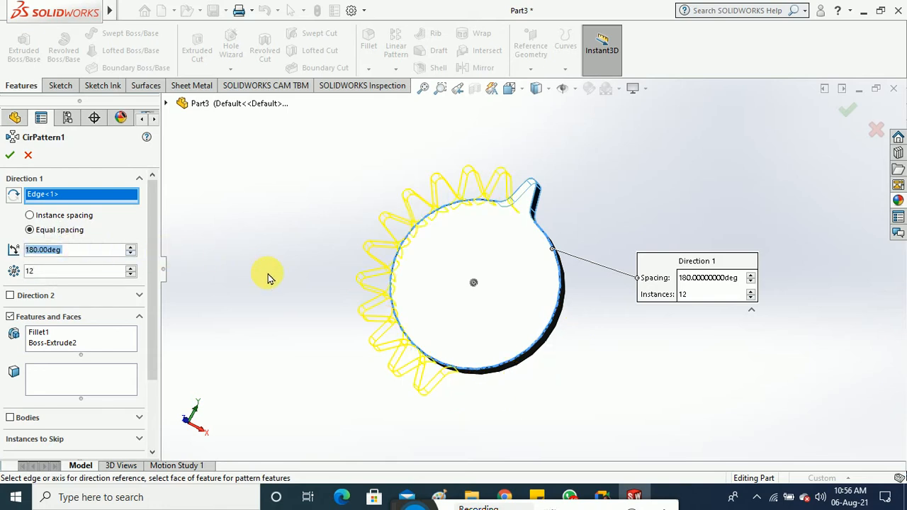
{"action": "middle_click_drag", "start_coordinate": [285, 262], "coordinate": [298, 309]}
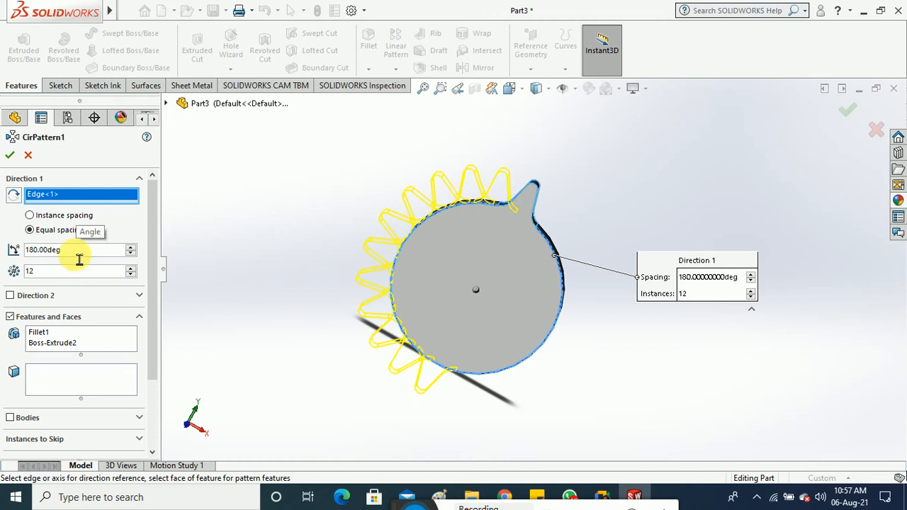
Step: Set the circular pattern to 5 instances over a total angle of 90° and try to accept it
{"action": "left_click", "coordinate": [130, 275]}
{"action": "left_click", "coordinate": [130, 275]}
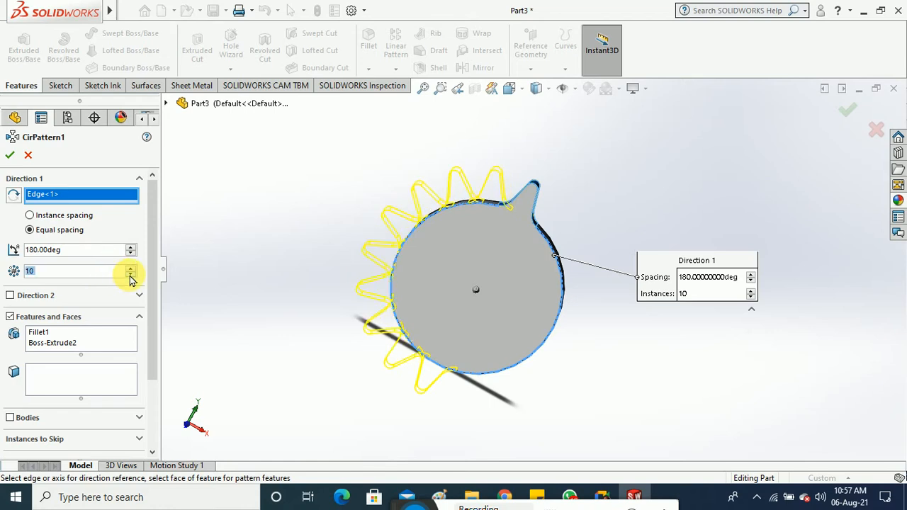
{"action": "left_click", "coordinate": [130, 275]}
{"action": "left_click", "coordinate": [130, 275]}
{"action": "left_click", "coordinate": [130, 275]}
{"action": "left_click", "coordinate": [130, 275]}
{"action": "left_click", "coordinate": [130, 275]}
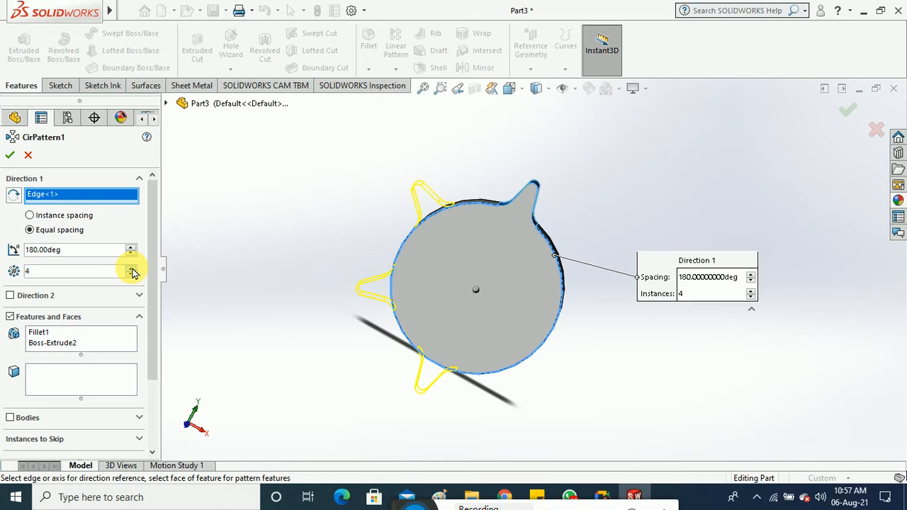
{"action": "left_click_drag", "start_coordinate": [83, 254], "coordinate": [2, 252]}
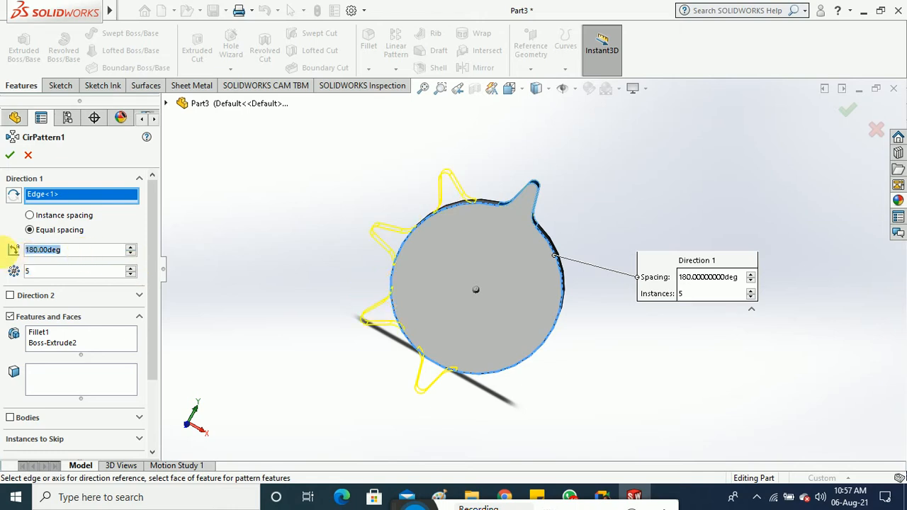
{"action": "type", "text": "90"}
{"action": "key", "text": "Return"}
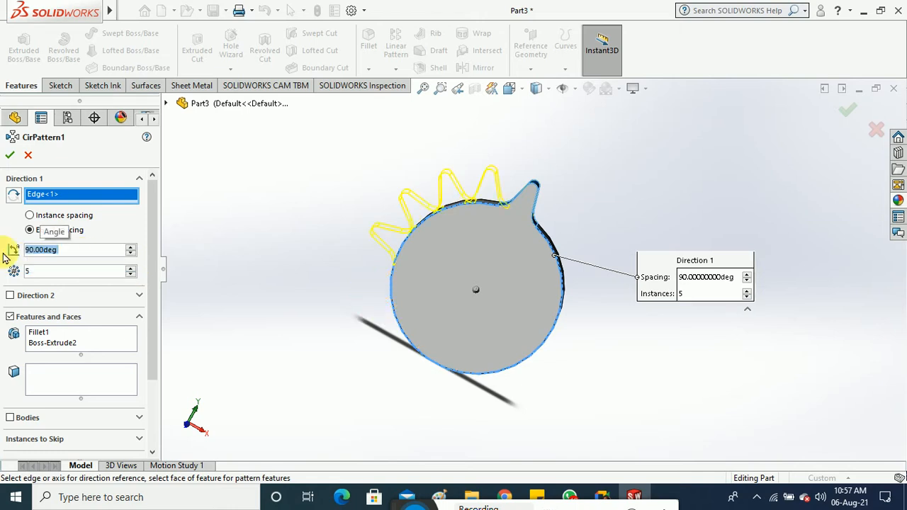
{"action": "left_click", "coordinate": [9, 155]}
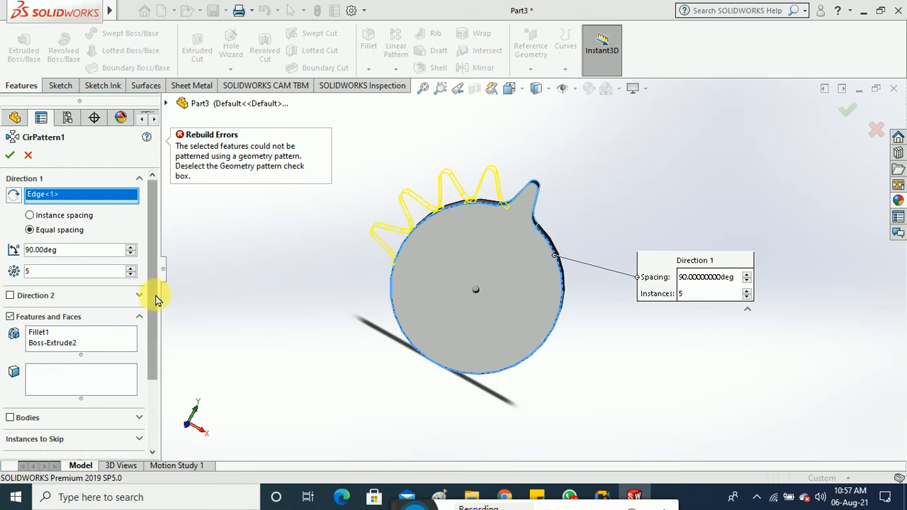
Step: Remove the fillet from the features to pattern, turn off Geometry pattern, and accept the circular pattern
{"action": "left_click_drag", "start_coordinate": [155, 301], "coordinate": [148, 293]}
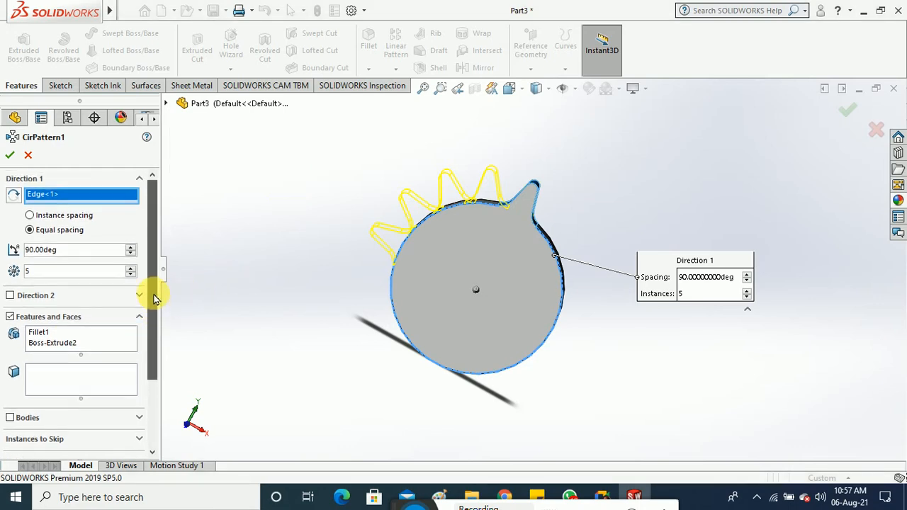
{"action": "left_click", "coordinate": [50, 335]}
{"action": "right_click", "coordinate": [49, 335]}
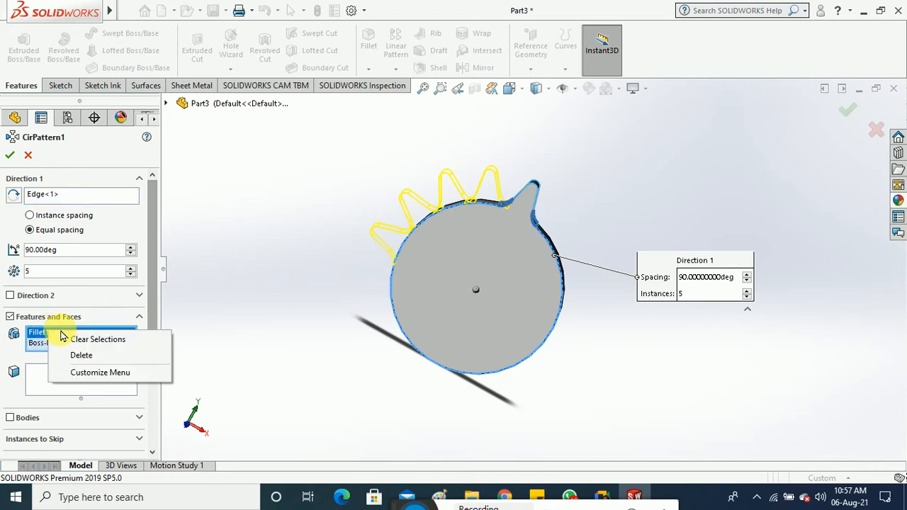
{"action": "left_click", "coordinate": [81, 354]}
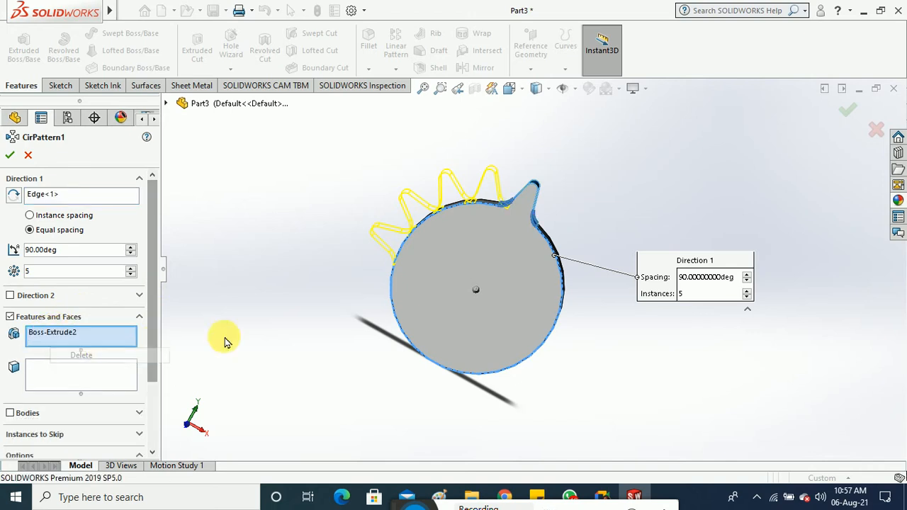
{"action": "left_click", "coordinate": [10, 157]}
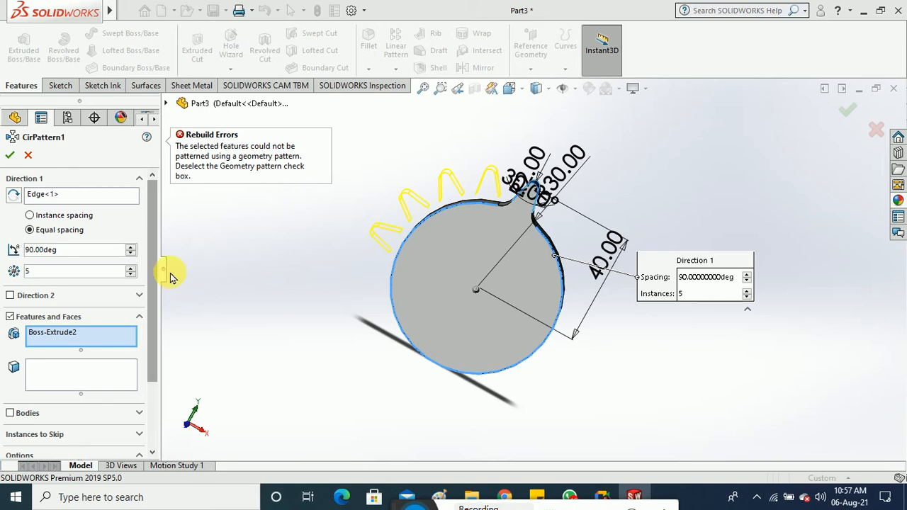
{"action": "left_click_drag", "start_coordinate": [155, 264], "coordinate": [153, 321]}
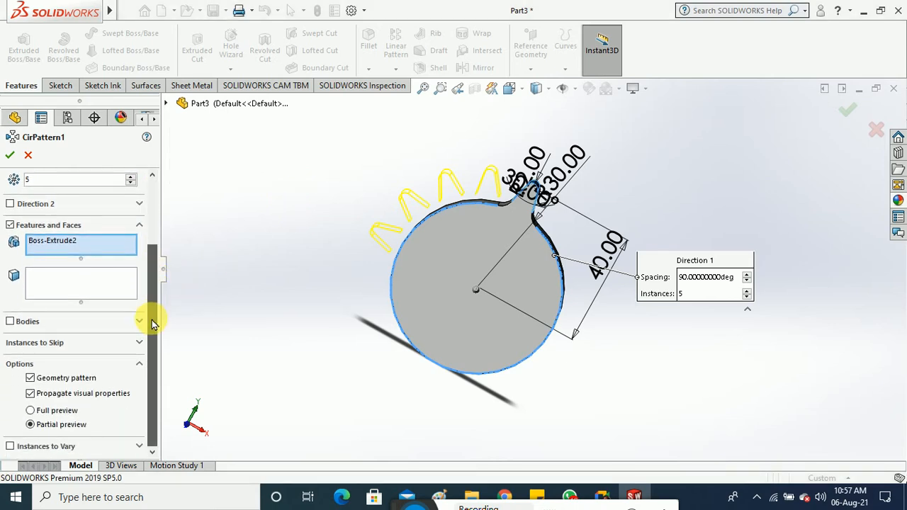
{"action": "left_click", "coordinate": [30, 377]}
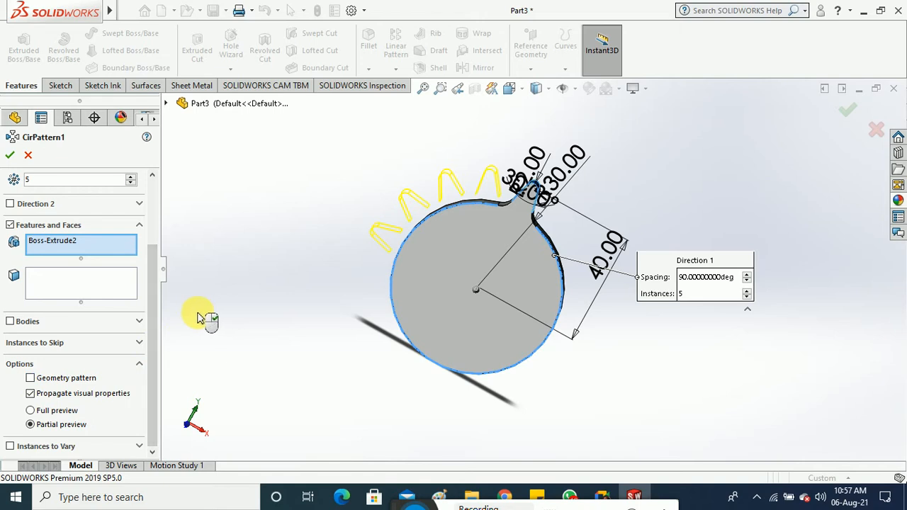
{"action": "left_click", "coordinate": [10, 156]}
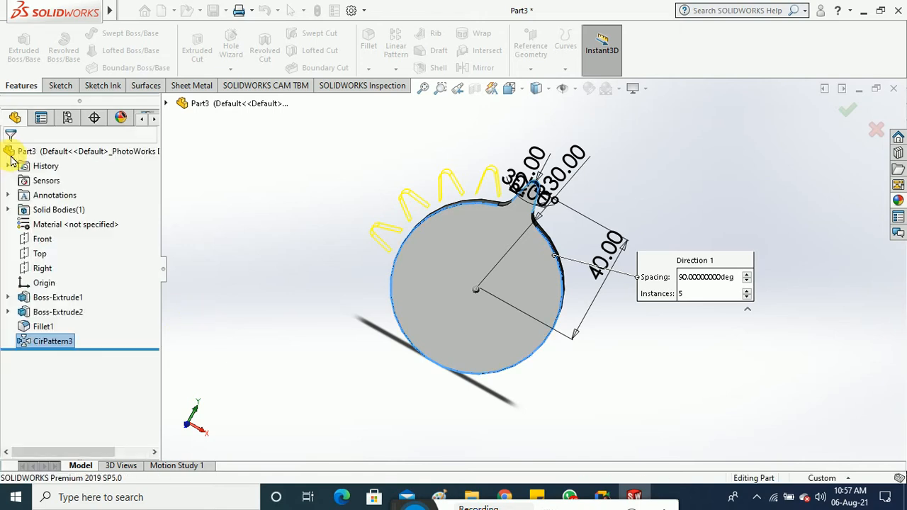
Step: Undo the circular pattern that repeats the tooth without its fillet
{"action": "left_click", "coordinate": [267, 198]}
{"action": "mouse_move", "coordinate": [279, 184]}
{"action": "middle_mouse_down"}
{"action": "mouse_move", "coordinate": [279, 323]}
{"action": "mouse_move", "coordinate": [278, 199]}
{"action": "middle_mouse_up"}
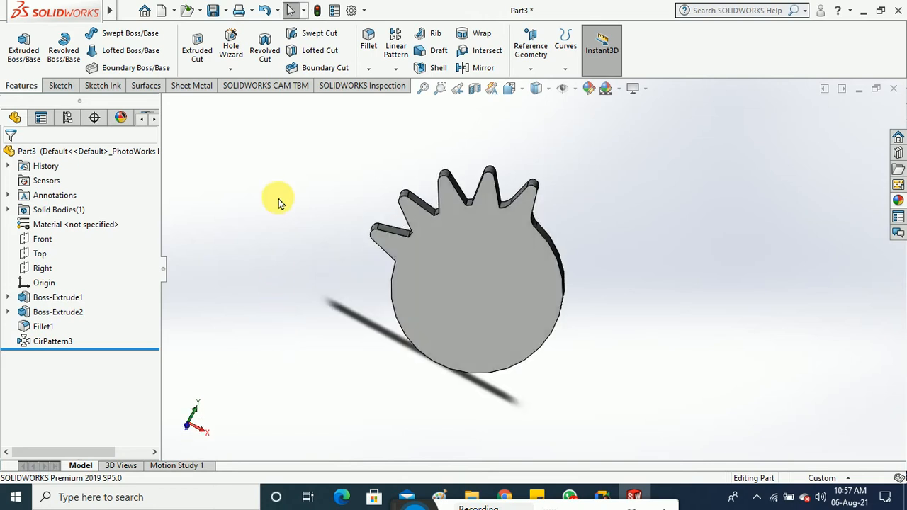
{"action": "key", "text": "ctrl+z"}
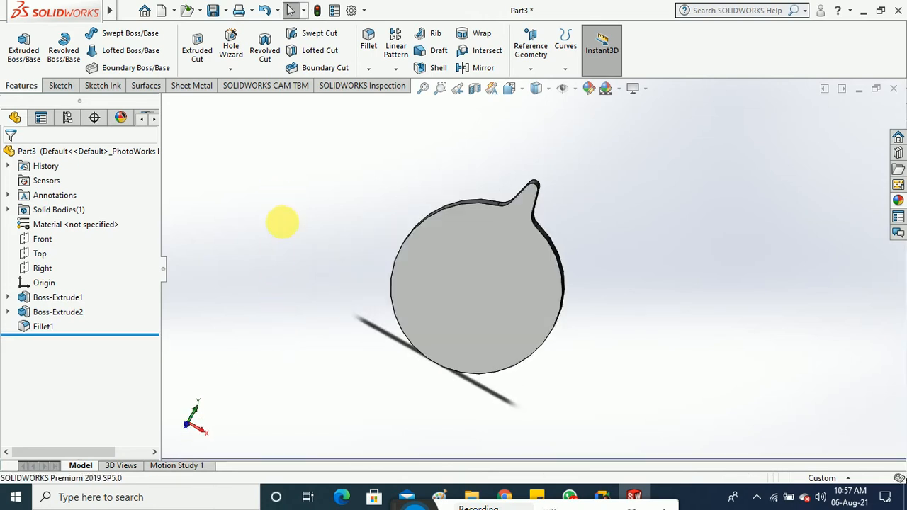
Step: Create a circular pattern of the tooth and its fillet around the disc's circular edge, with 5 equally spaced instances over 90°
{"action": "left_click", "coordinate": [42, 329]}
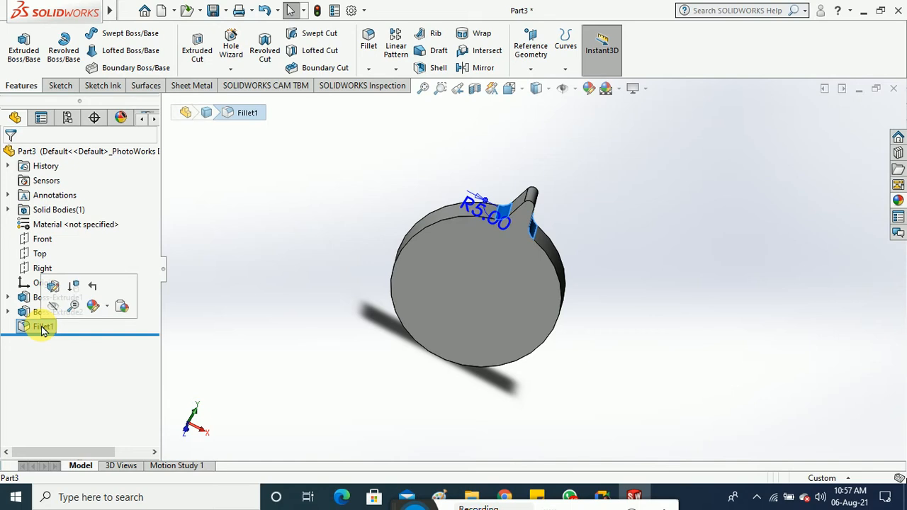
{"action": "left_click", "coordinate": [39, 312], "text": "ctrl"}
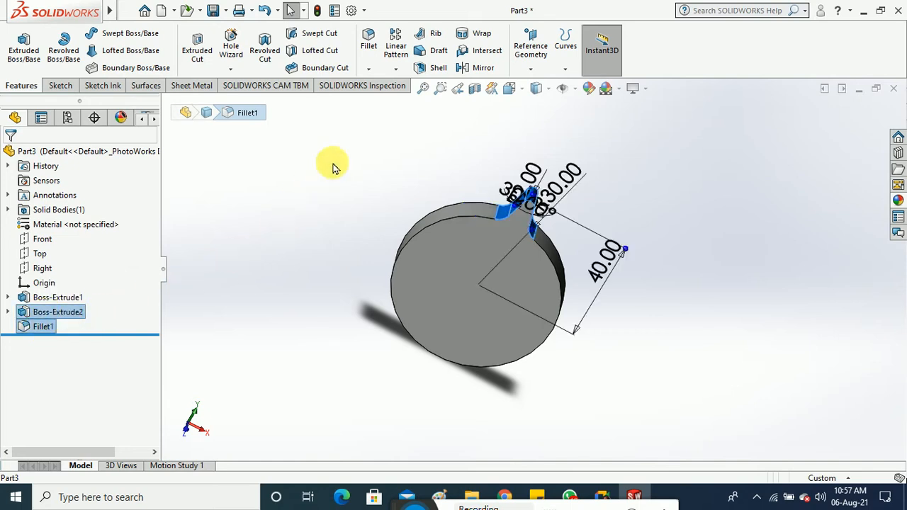
{"action": "left_click", "coordinate": [395, 68]}
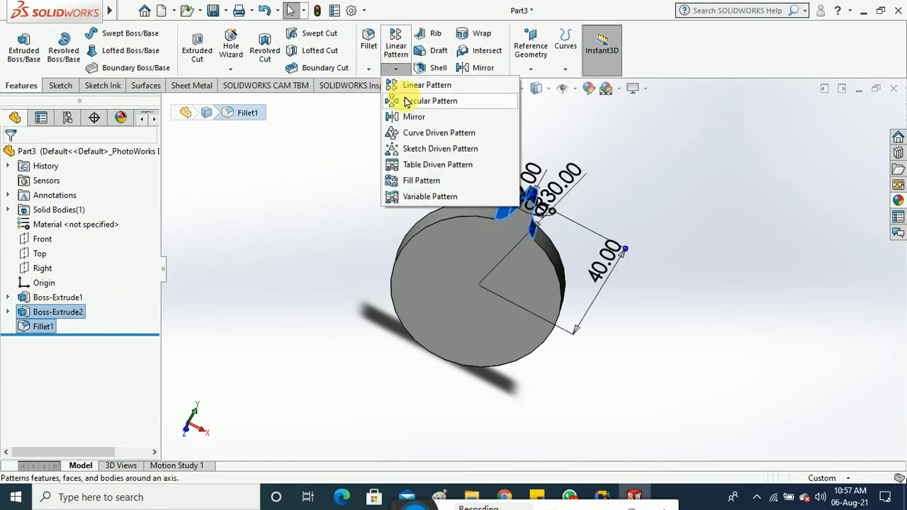
{"action": "left_click", "coordinate": [407, 101]}
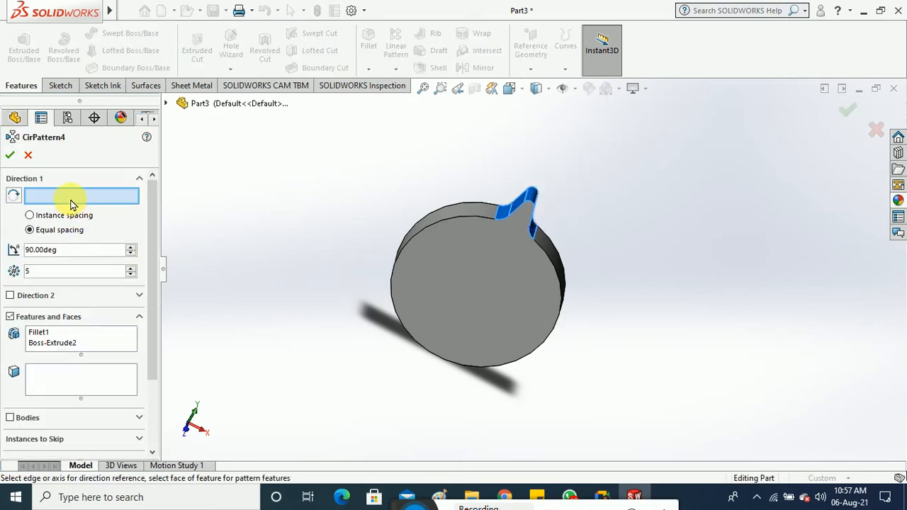
{"action": "left_click", "coordinate": [346, 270]}
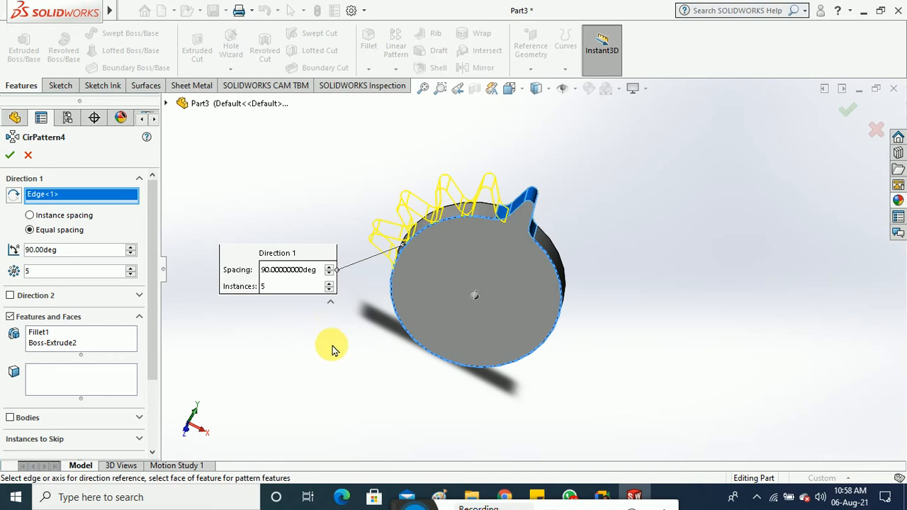
{"action": "middle_click_drag", "start_coordinate": [332, 346], "coordinate": [345, 284]}
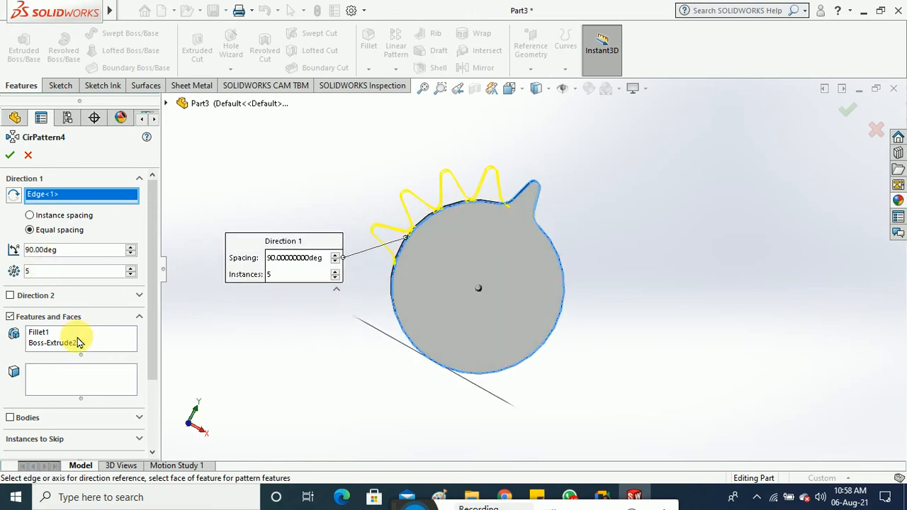
{"action": "left_click_drag", "start_coordinate": [151, 299], "coordinate": [60, 201]}
{"action": "left_click", "coordinate": [12, 159]}
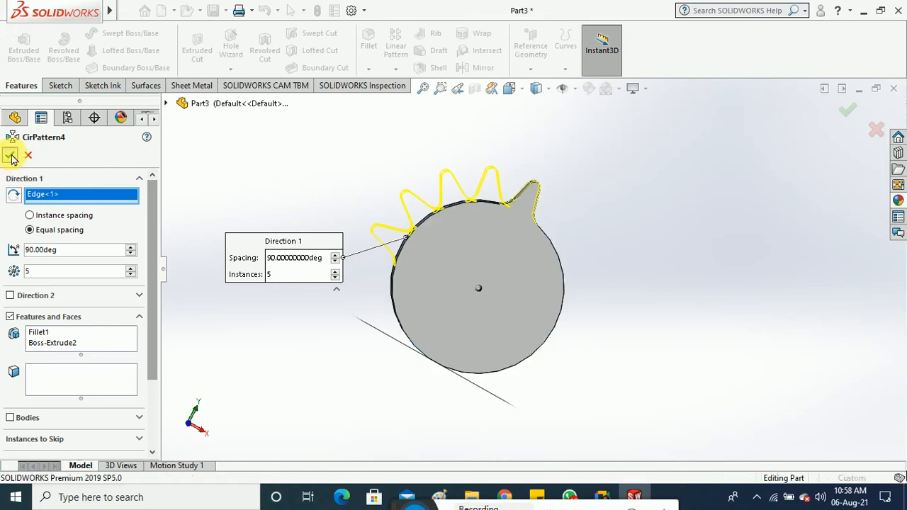
{"action": "middle_click_drag", "start_coordinate": [288, 188], "coordinate": [304, 209]}
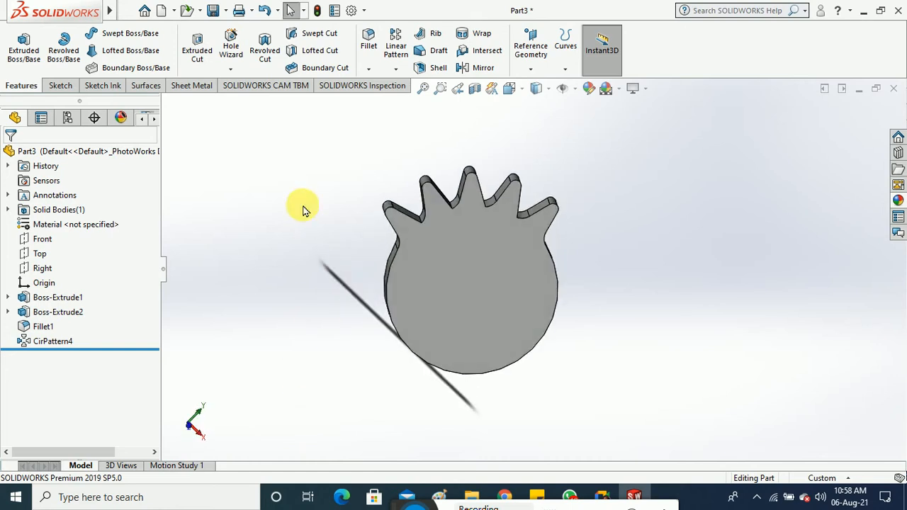
Step: Reopen the circular pattern for editing and set its number of instances to 9
{"action": "right_click", "coordinate": [57, 341]}
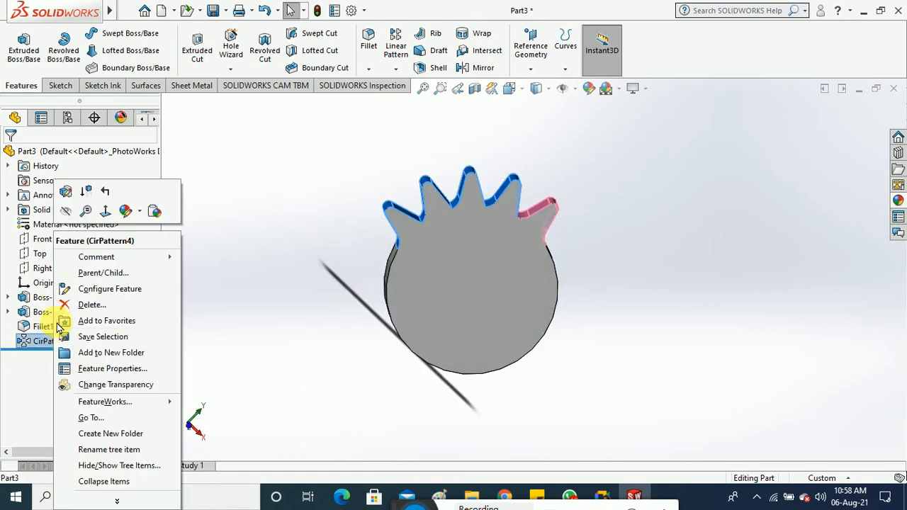
{"action": "left_click", "coordinate": [63, 197]}
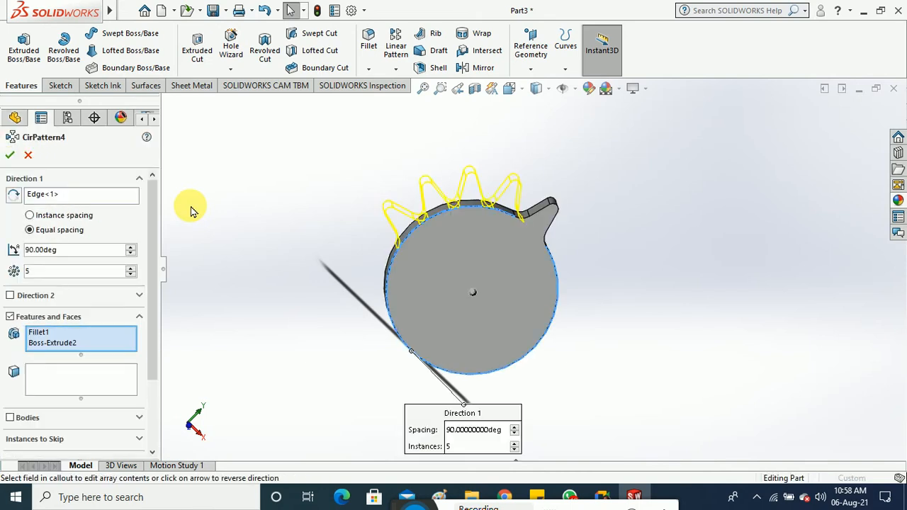
{"action": "left_click", "coordinate": [131, 268]}
{"action": "left_click", "coordinate": [131, 269]}
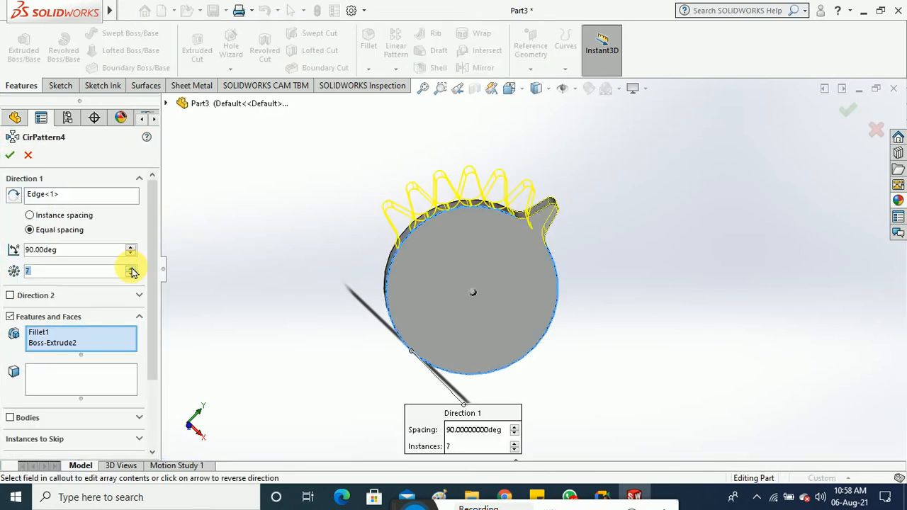
{"action": "left_click", "coordinate": [131, 269]}
{"action": "left_click", "coordinate": [131, 269]}
{"action": "left_click", "coordinate": [131, 269]}
{"action": "left_click", "coordinate": [131, 269]}
{"action": "left_click", "coordinate": [131, 268]}
{"action": "left_click", "coordinate": [131, 269]}
{"action": "left_click", "coordinate": [131, 269]}
{"action": "left_click", "coordinate": [131, 269]}
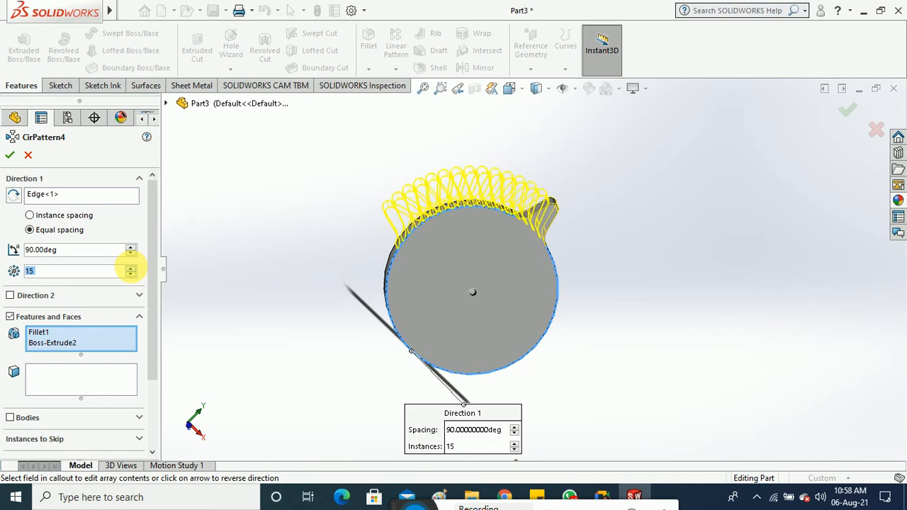
{"action": "left_click", "coordinate": [131, 268]}
{"action": "left_click", "coordinate": [132, 276]}
{"action": "left_click", "coordinate": [131, 275]}
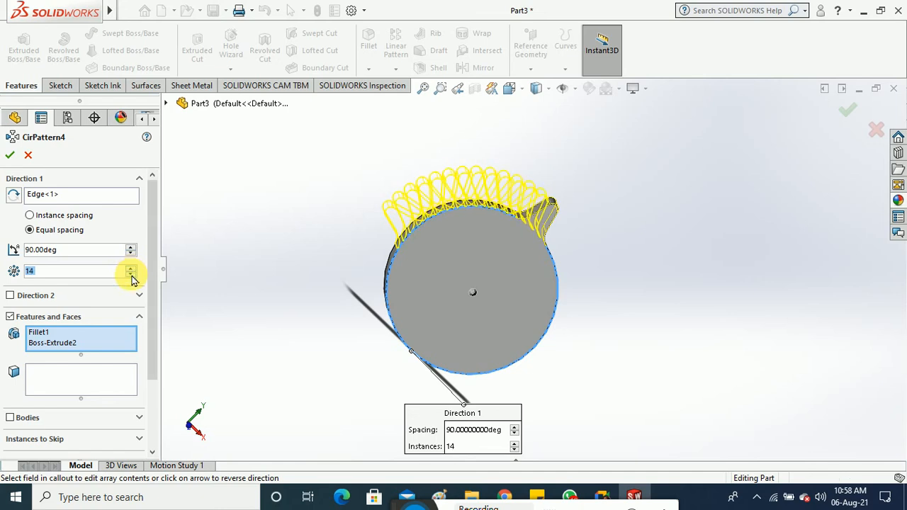
{"action": "left_click", "coordinate": [131, 275]}
{"action": "left_click", "coordinate": [131, 276]}
{"action": "left_click", "coordinate": [131, 276]}
{"action": "left_click", "coordinate": [131, 275]}
{"action": "left_click", "coordinate": [131, 275]}
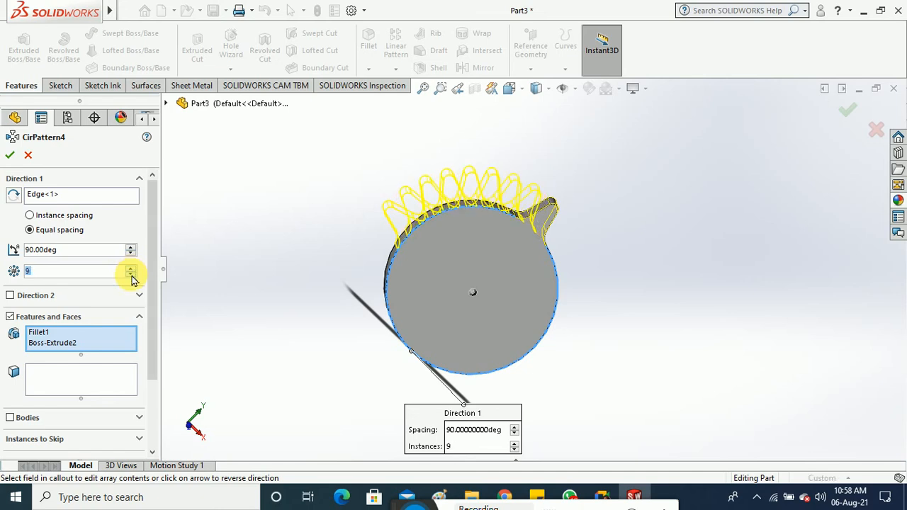
Step: Set the circular pattern's total angle to 360° and accept the edited pattern
{"action": "left_click", "coordinate": [33, 253]}
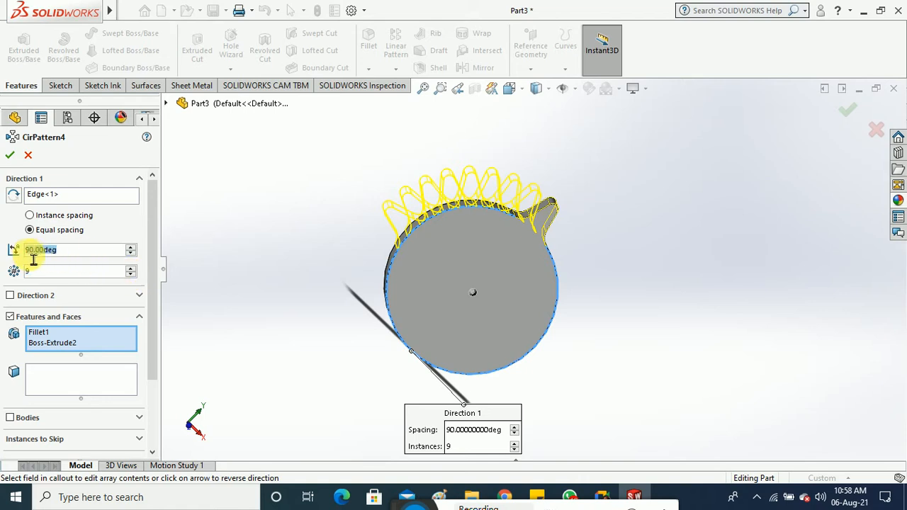
{"action": "type", "text": "360"}
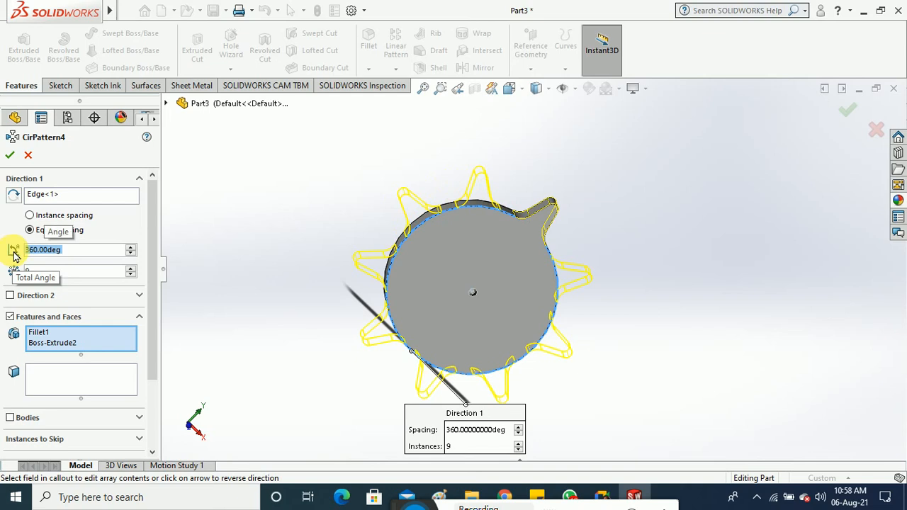
{"action": "left_click", "coordinate": [10, 155]}
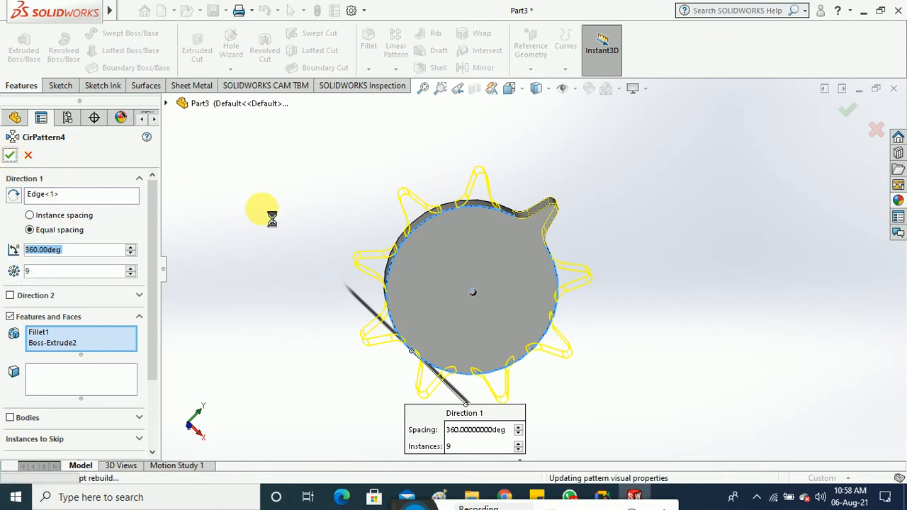
{"action": "middle_click_drag", "start_coordinate": [304, 192], "coordinate": [284, 189]}
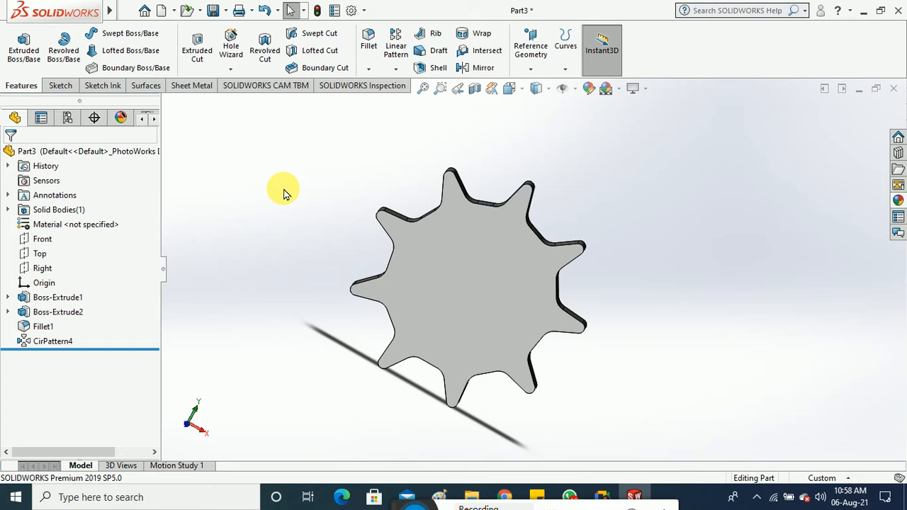
Step: Reopen the circular pattern for editing and switch it to instance spacing with 30° between instances
{"action": "left_click", "coordinate": [43, 340]}
{"action": "right_click", "coordinate": [43, 341]}
{"action": "left_click", "coordinate": [56, 191]}
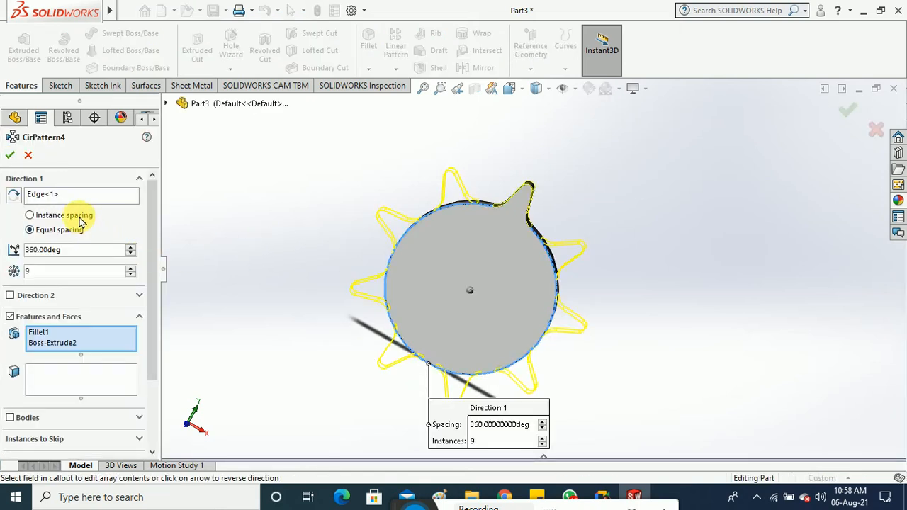
{"action": "left_click", "coordinate": [30, 215]}
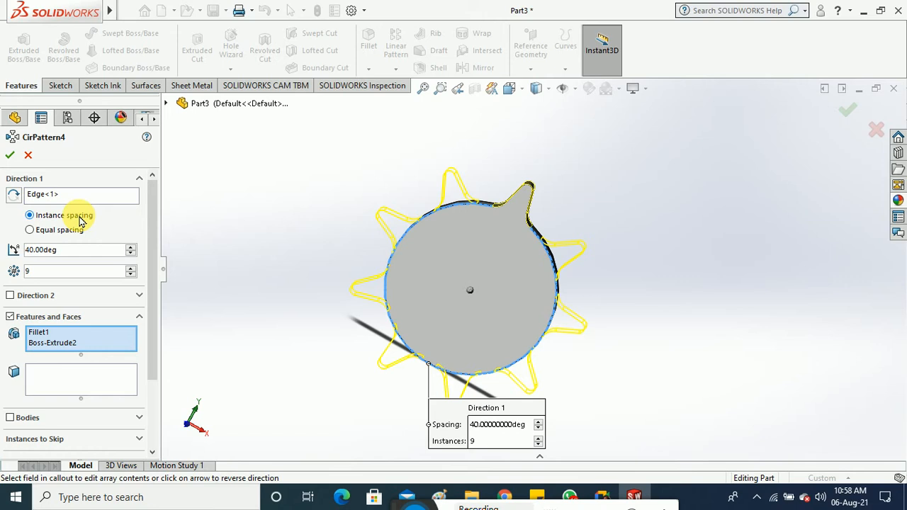
{"action": "left_click_drag", "start_coordinate": [91, 252], "coordinate": [18, 263]}
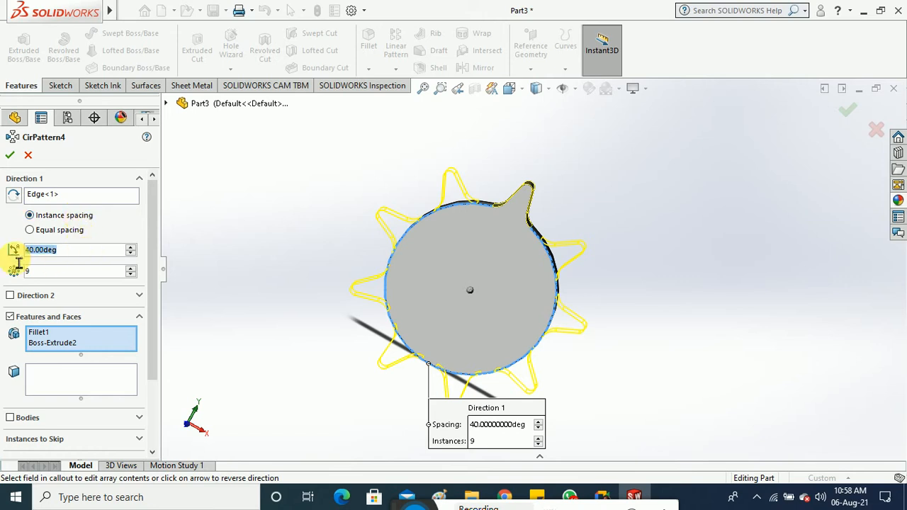
{"action": "key", "text": "BackSpace"}
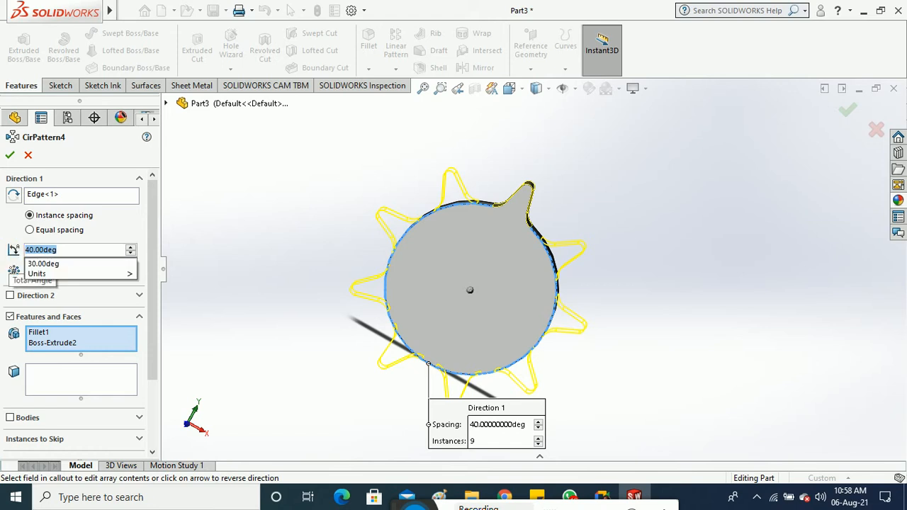
{"action": "key", "text": "Return"}
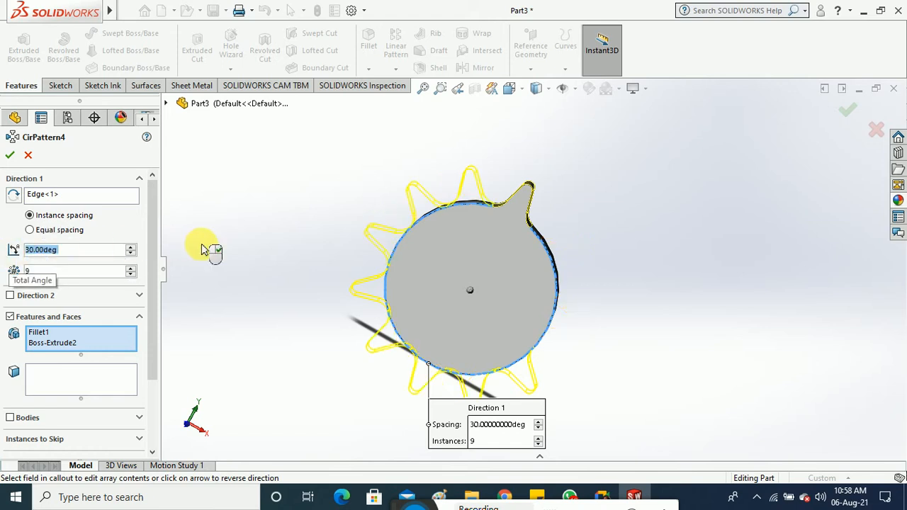
{"action": "left_click", "coordinate": [238, 242]}
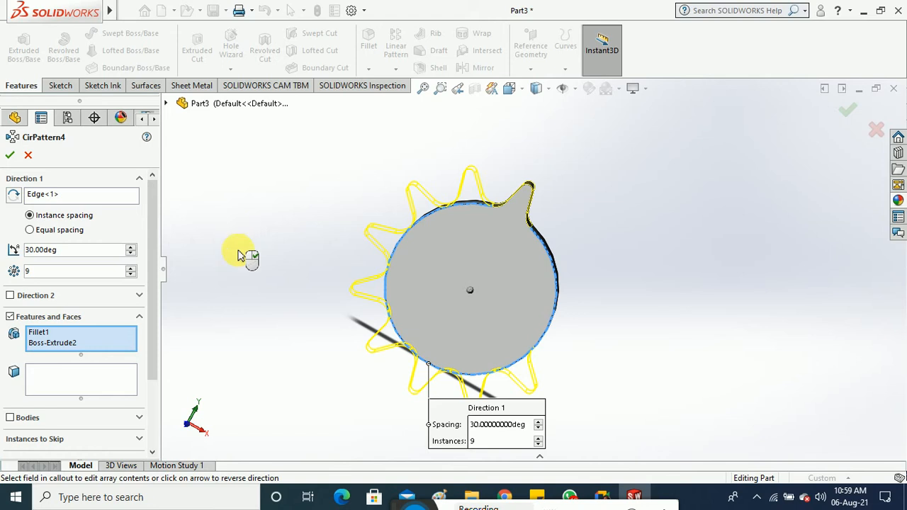
Step: Set the circular pattern's number of instances to 6 and accept the edited pattern
{"action": "middle_click_drag", "start_coordinate": [238, 255], "coordinate": [246, 226]}
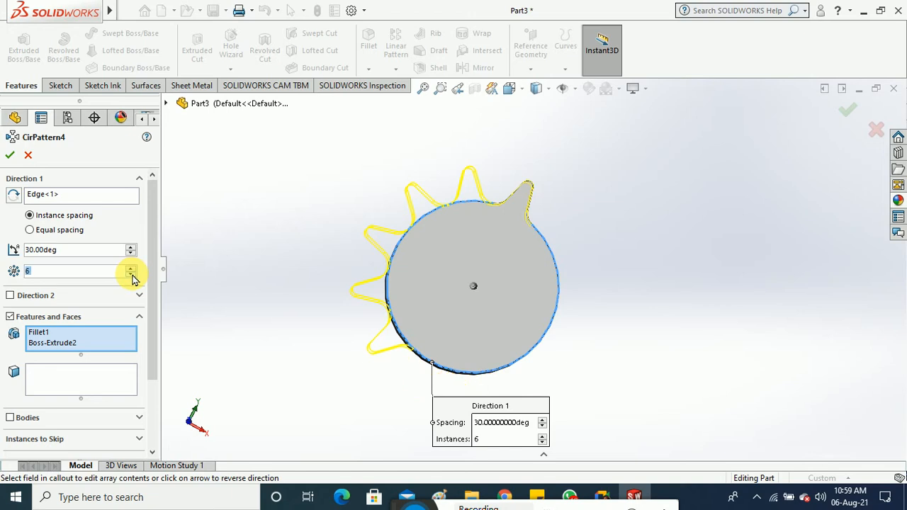
{"action": "left_click", "coordinate": [9, 154]}
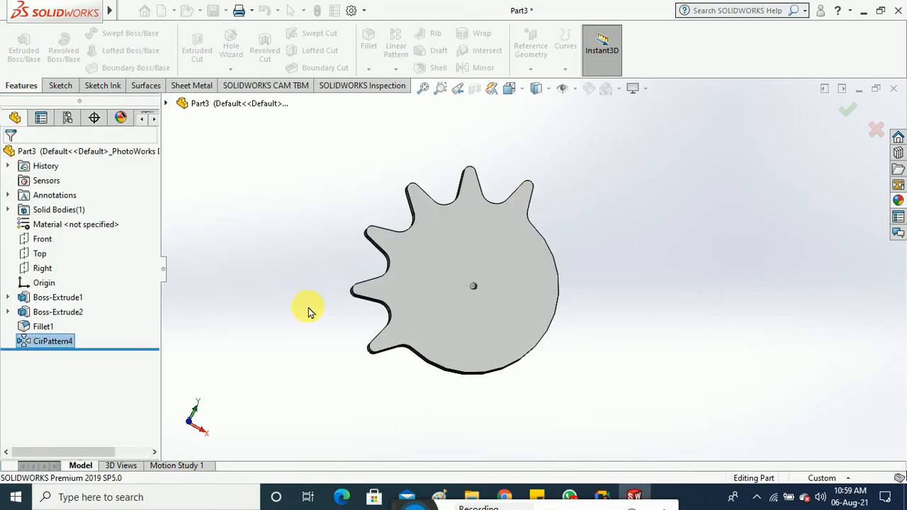
{"action": "middle_click_drag", "start_coordinate": [309, 312], "coordinate": [324, 354]}
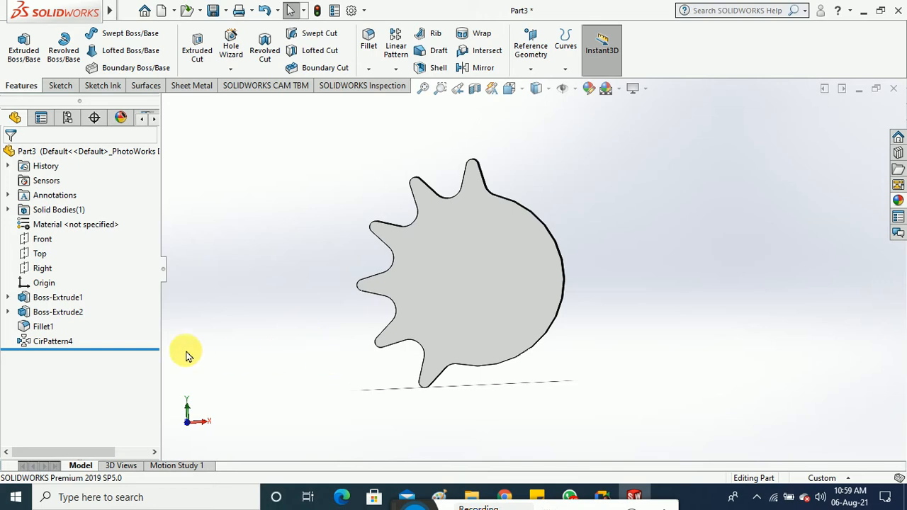
Step: Edit the circular pattern again to use equal spacing over 360° with 11 instances, and accept it
{"action": "left_click", "coordinate": [56, 341]}
{"action": "right_click", "coordinate": [55, 341]}
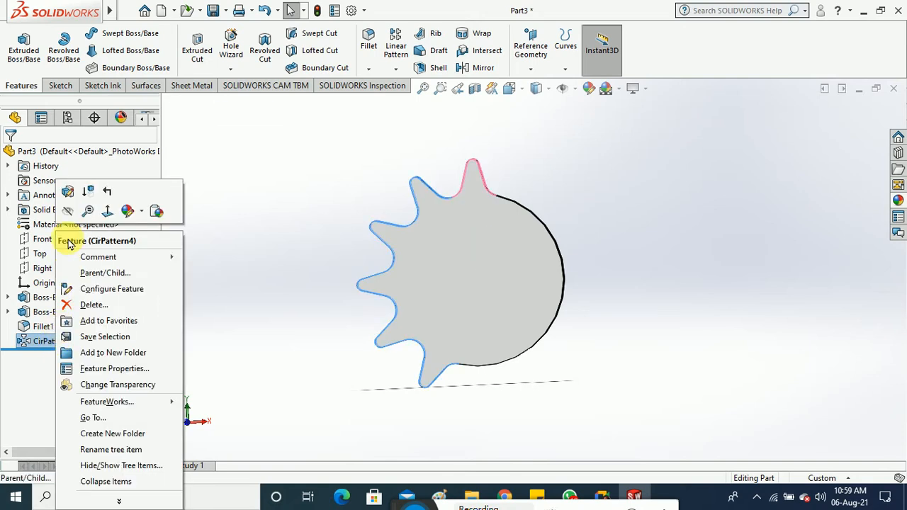
{"action": "left_click", "coordinate": [67, 191]}
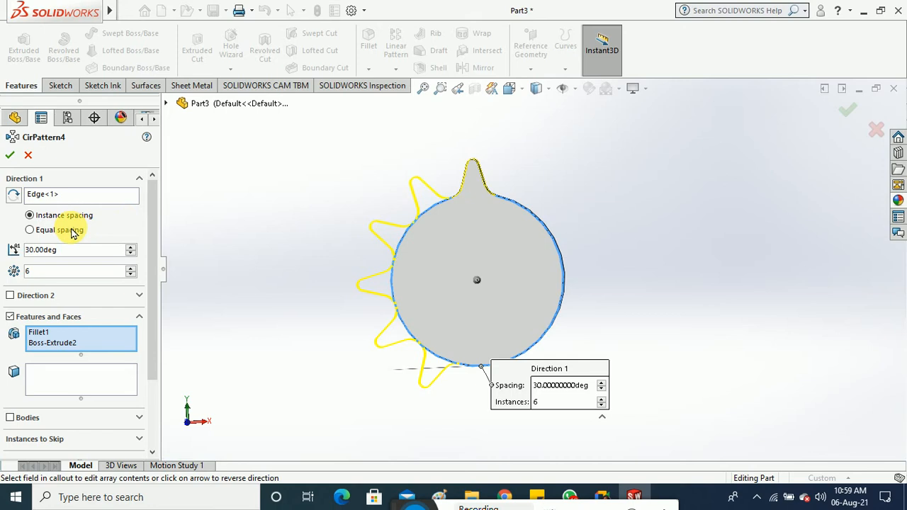
{"action": "left_click", "coordinate": [30, 231]}
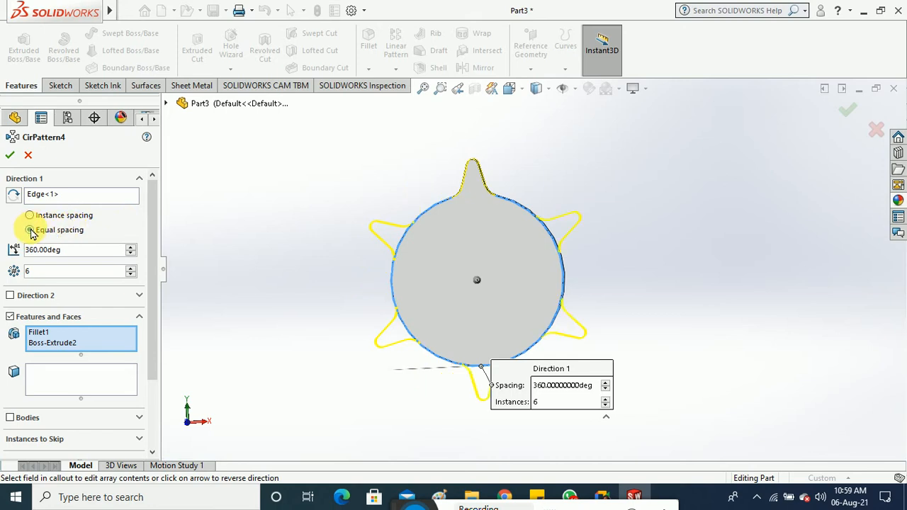
{"action": "left_click", "coordinate": [130, 269]}
{"action": "left_click", "coordinate": [131, 268]}
{"action": "left_click", "coordinate": [130, 268]}
{"action": "left_click", "coordinate": [130, 268]}
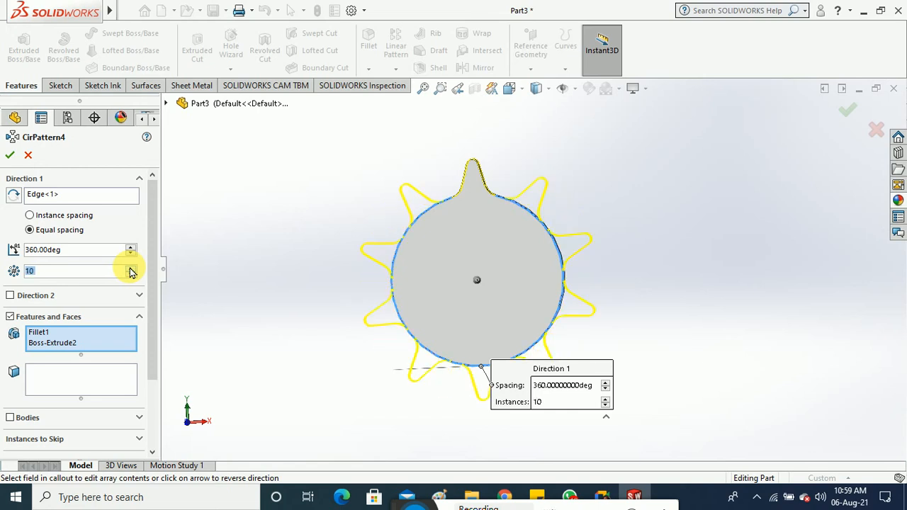
{"action": "left_click", "coordinate": [131, 268]}
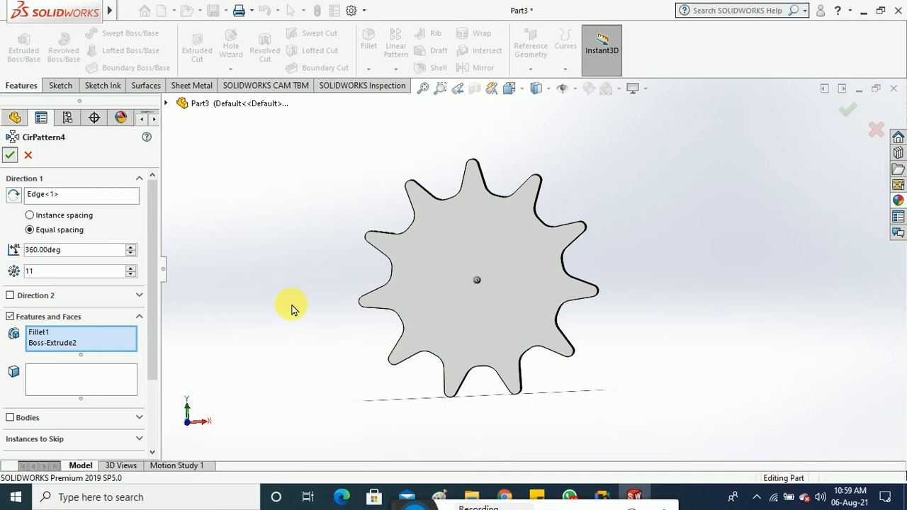
{"action": "mouse_move", "coordinate": [324, 189]}
{"action": "middle_mouse_down"}
{"action": "mouse_move", "coordinate": [347, 219]}
{"action": "mouse_move", "coordinate": [361, 340]}
{"action": "middle_mouse_up"}
{"action": "left_click", "coordinate": [60, 85]}
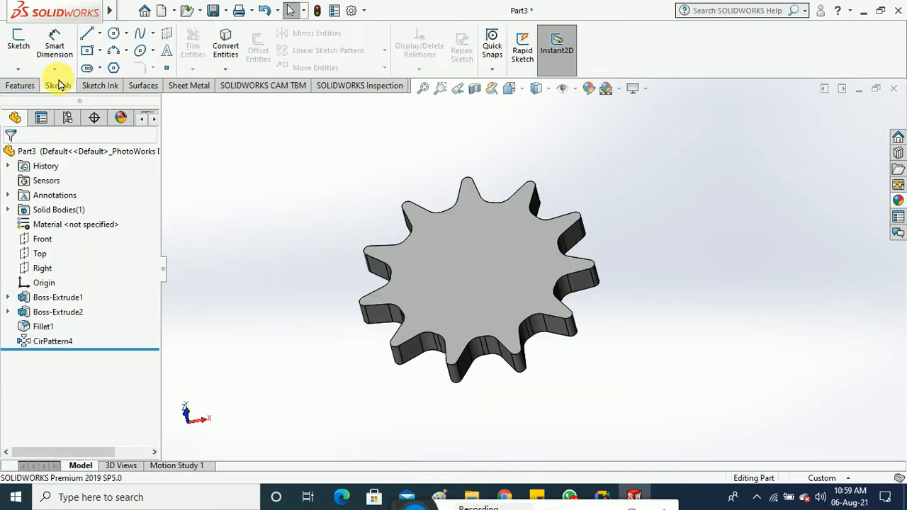
{"action": "left_click", "coordinate": [19, 42]}
{"action": "left_click", "coordinate": [446, 275]}
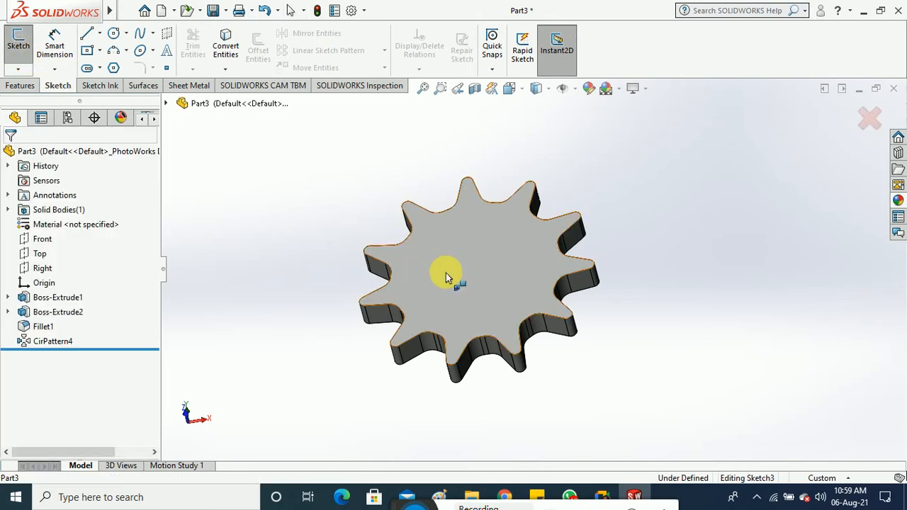
{"action": "left_click", "coordinate": [31, 51]}
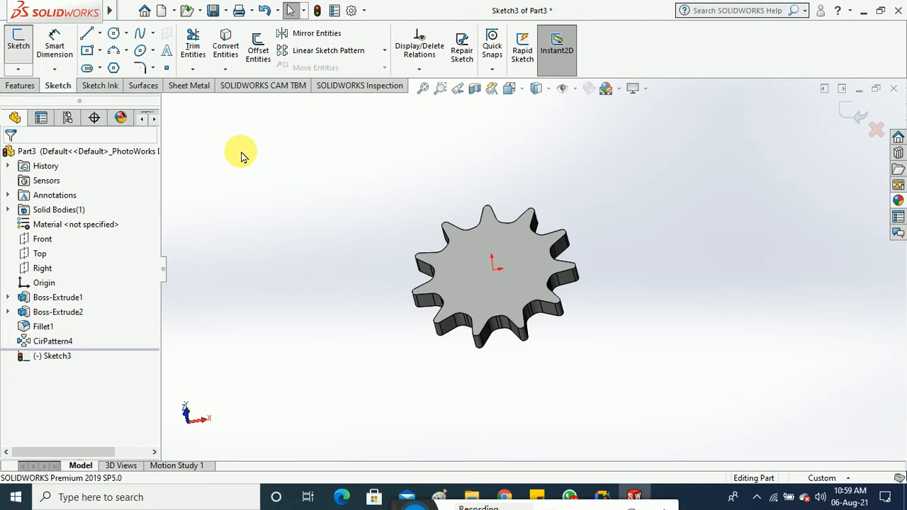
Step: Start the Hole Wizard and try to place an ISO dowel hole at the centre of the gear's flat face
{"action": "left_click", "coordinate": [21, 85]}
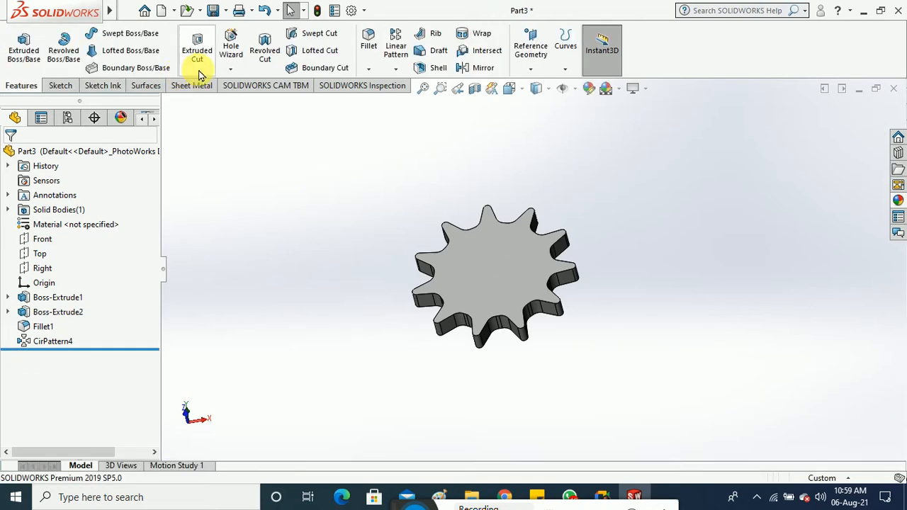
{"action": "left_click", "coordinate": [230, 69]}
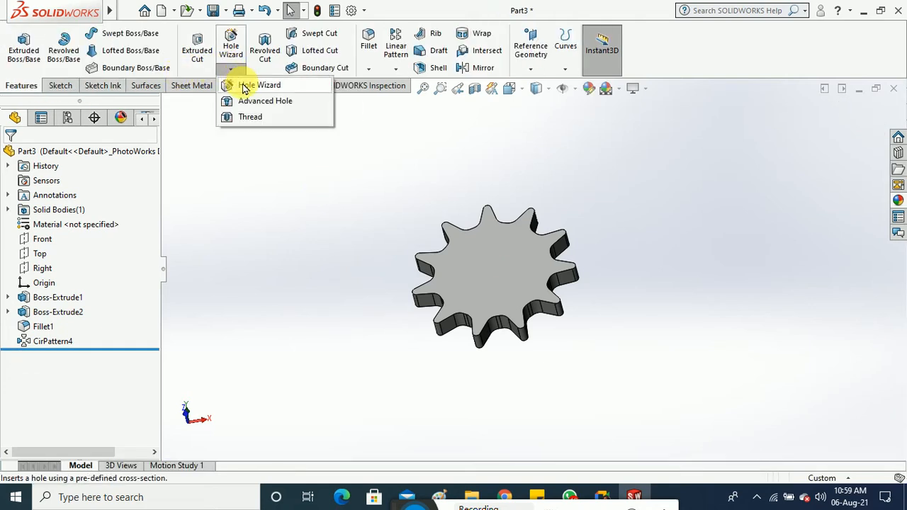
{"action": "left_click", "coordinate": [259, 85]}
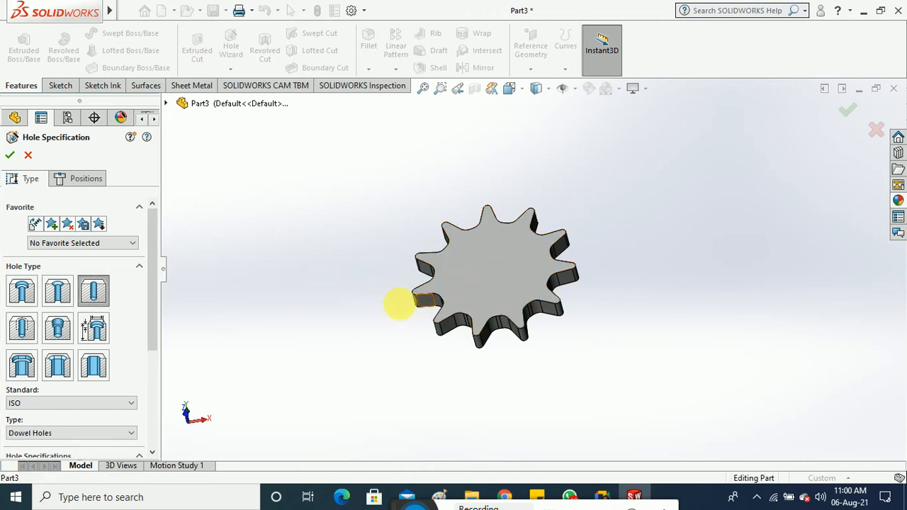
{"action": "left_click", "coordinate": [98, 180]}
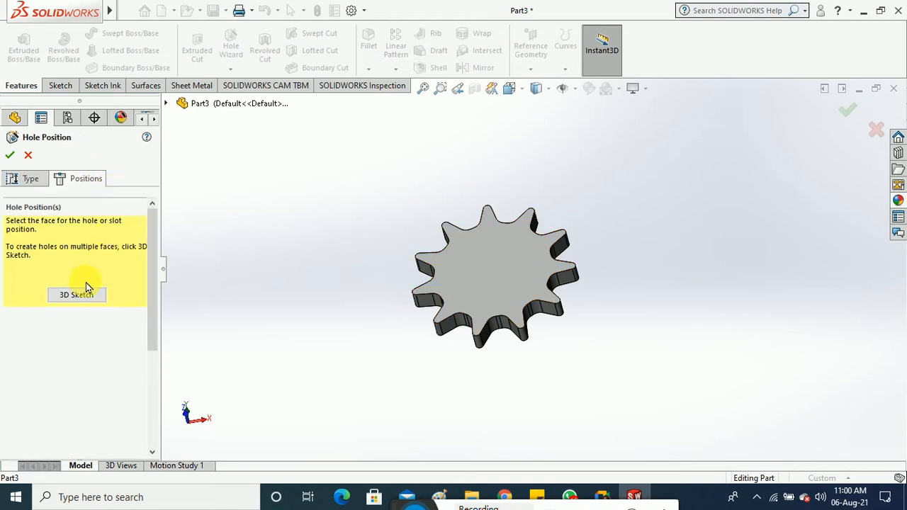
{"action": "left_click", "coordinate": [416, 296]}
{"action": "left_click", "coordinate": [496, 276]}
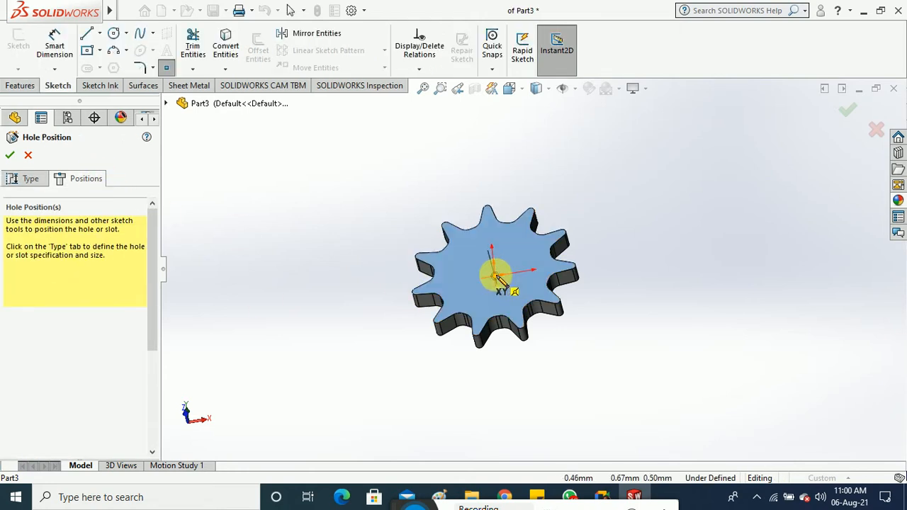
{"action": "left_click", "coordinate": [12, 156]}
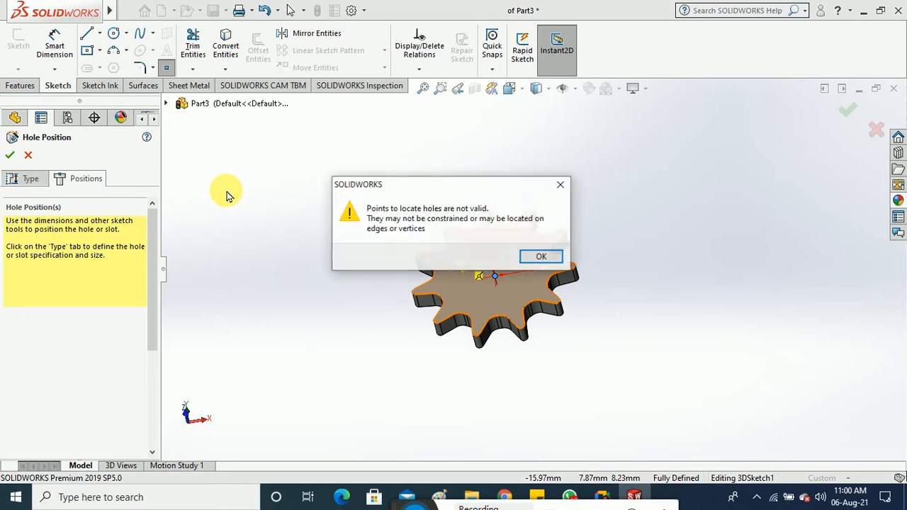
{"action": "left_click", "coordinate": [542, 256]}
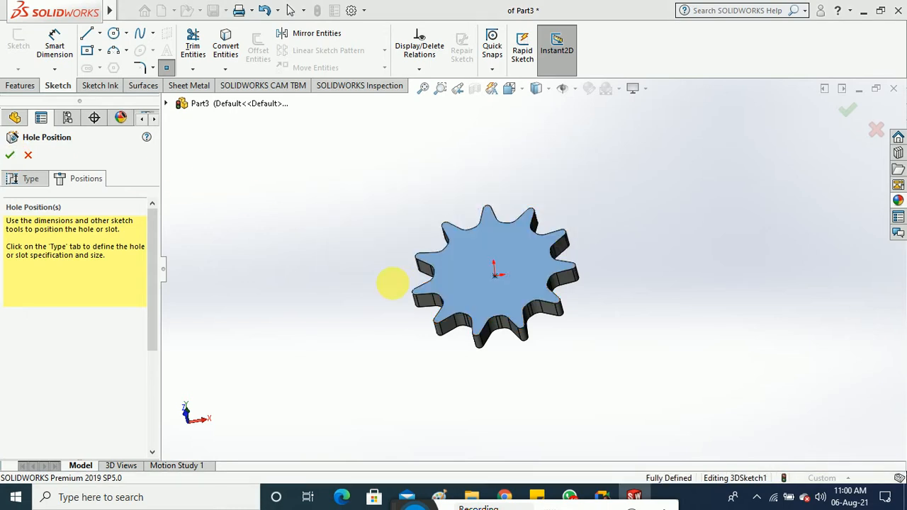
Step: Return to the hole specification and set the dowel hole's size to Ø2.0
{"action": "middle_click_drag", "start_coordinate": [391, 273], "coordinate": [362, 312]}
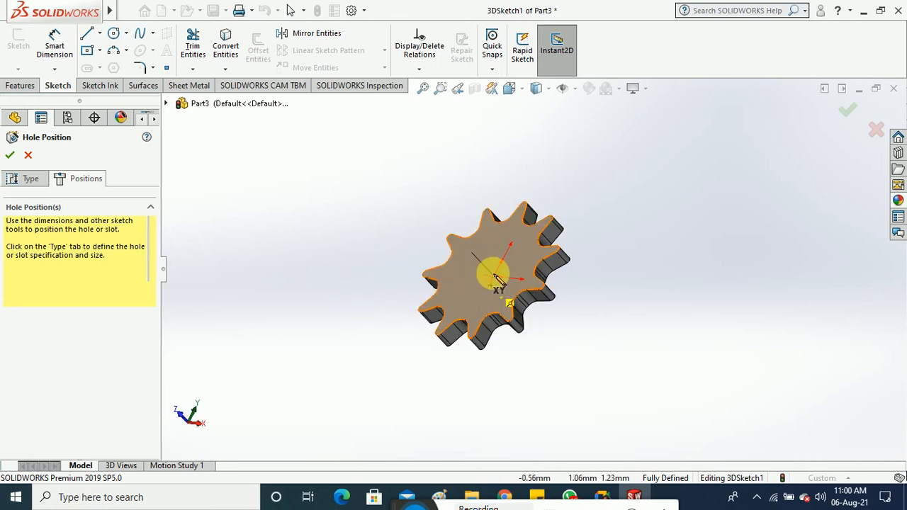
{"action": "scroll", "coordinate": [492, 279], "scroll_direction": "down", "scroll_amount": 2}
{"action": "scroll", "coordinate": [504, 284], "scroll_direction": "down", "scroll_amount": 4}
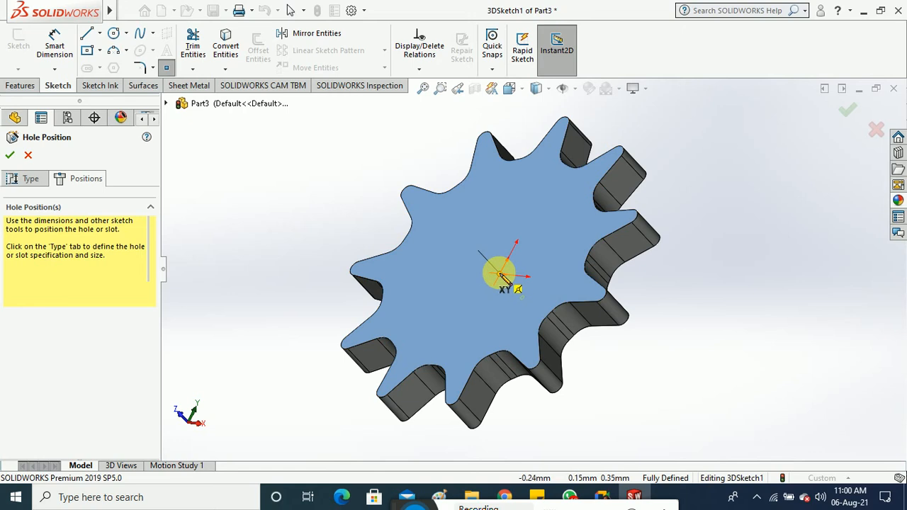
{"action": "left_click", "coordinate": [21, 178]}
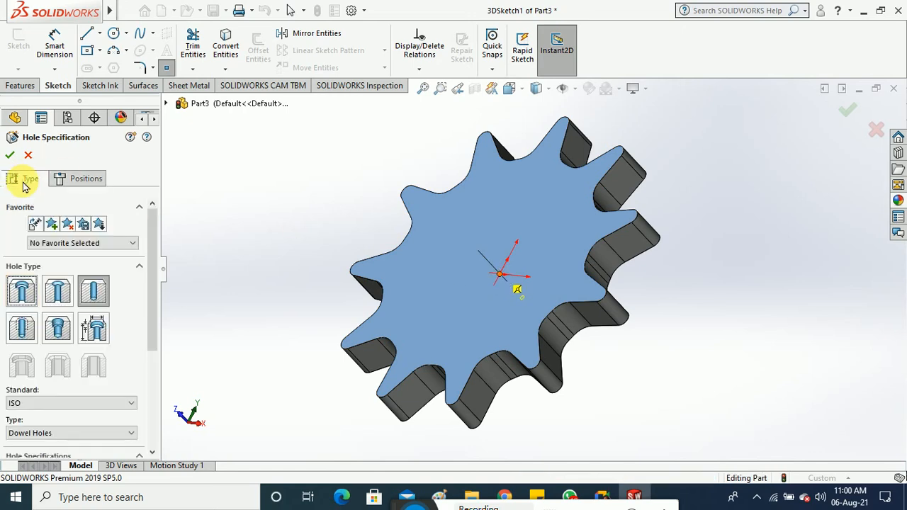
{"action": "left_click_drag", "start_coordinate": [146, 281], "coordinate": [149, 381]}
{"action": "left_click", "coordinate": [97, 312]}
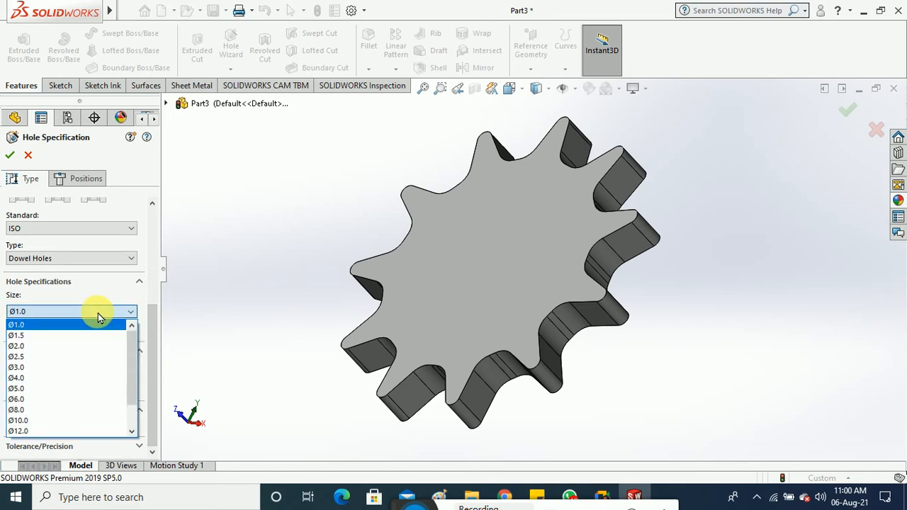
{"action": "left_click", "coordinate": [90, 347]}
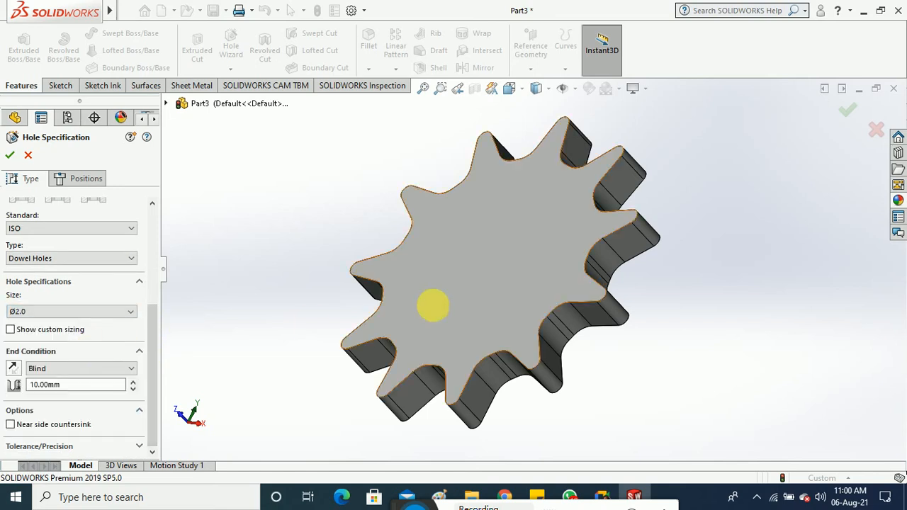
Step: Try to position the Ø2.0 dowel hole at the origin on the gear's flat face
{"action": "left_click", "coordinate": [87, 179]}
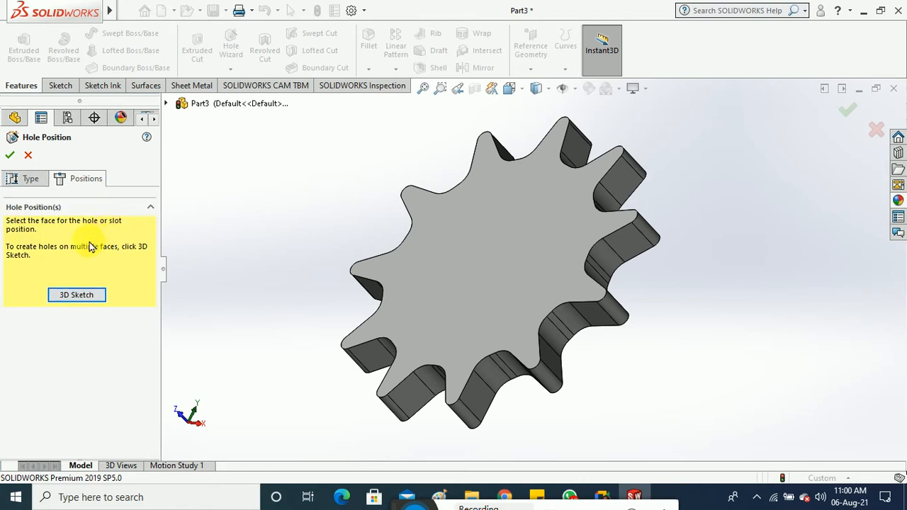
{"action": "left_click", "coordinate": [475, 273]}
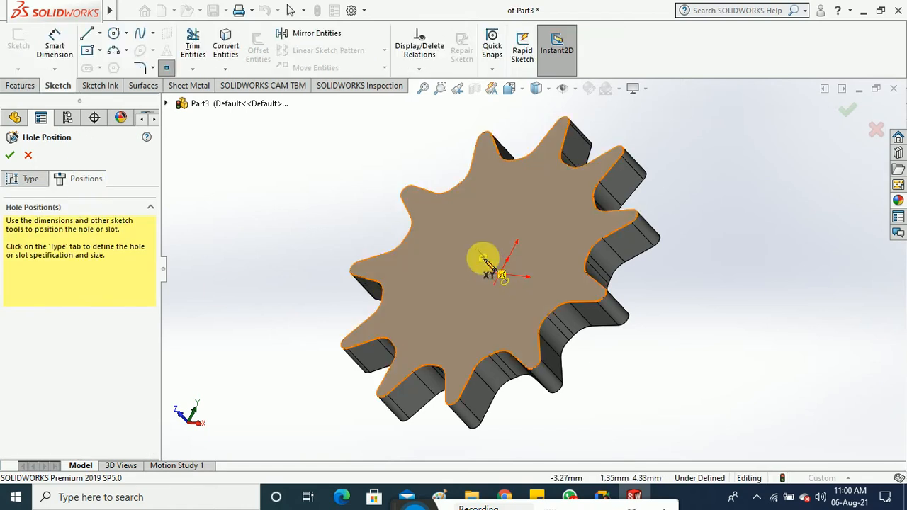
{"action": "middle_click_drag", "start_coordinate": [492, 245], "coordinate": [502, 265]}
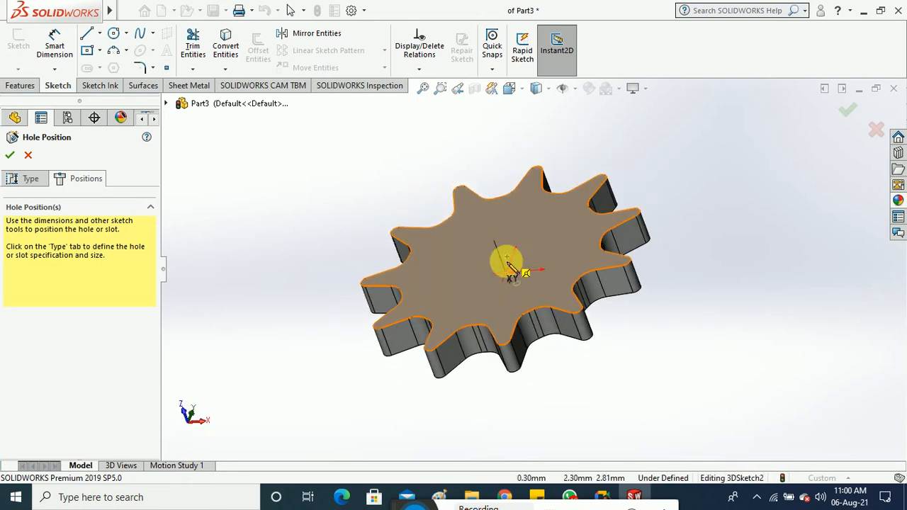
{"action": "left_click", "coordinate": [506, 272]}
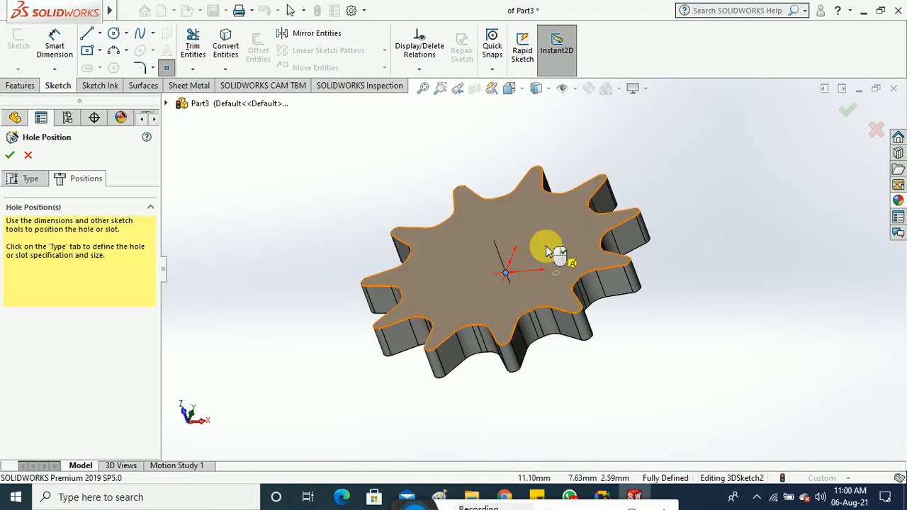
{"action": "left_click", "coordinate": [10, 156]}
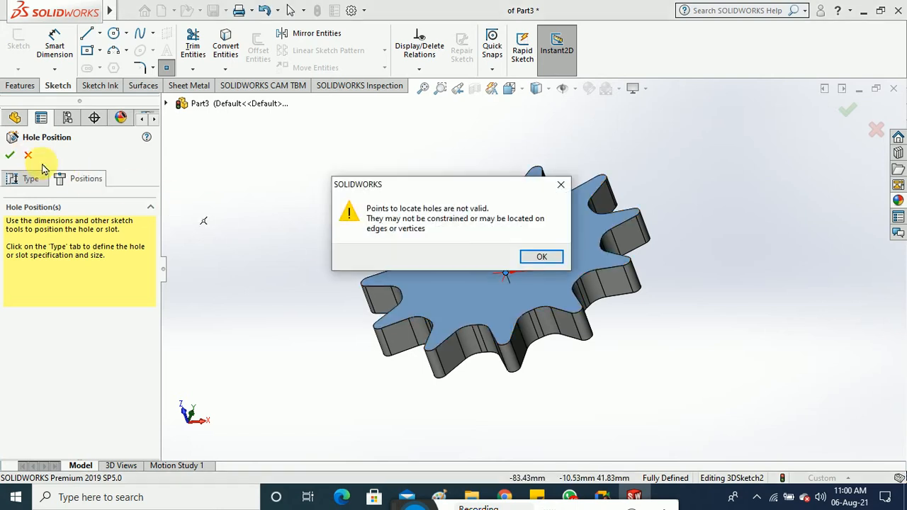
{"action": "left_click", "coordinate": [539, 257]}
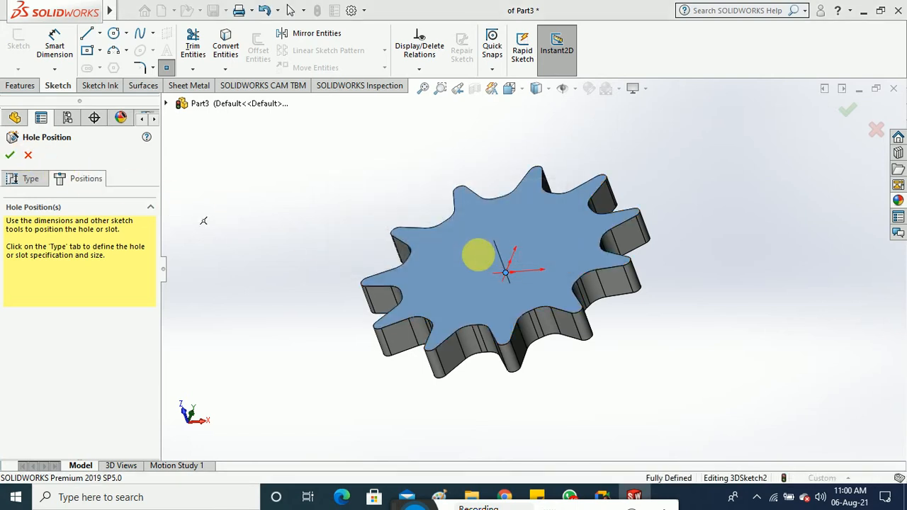
Step: Cancel the unfinished dowel hole placement on the gear
{"action": "key", "text": "f"}
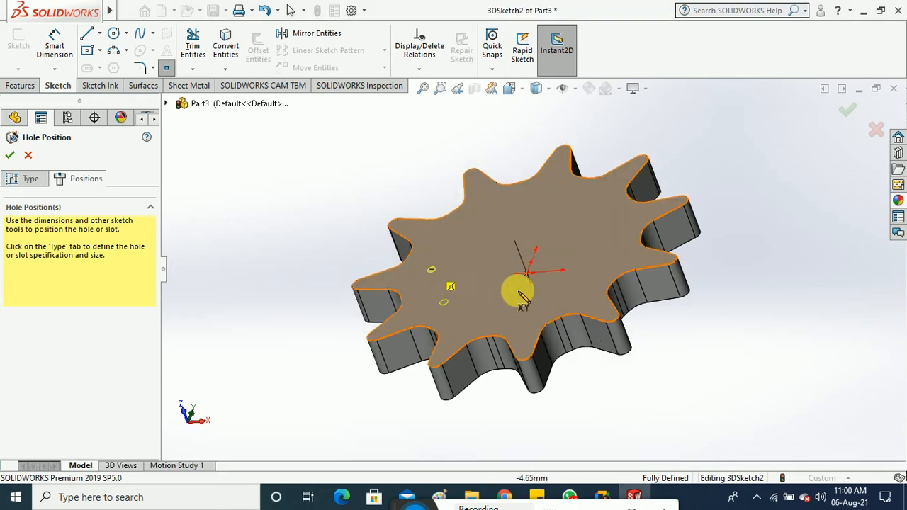
{"action": "middle_click_drag", "start_coordinate": [586, 337], "coordinate": [659, 371]}
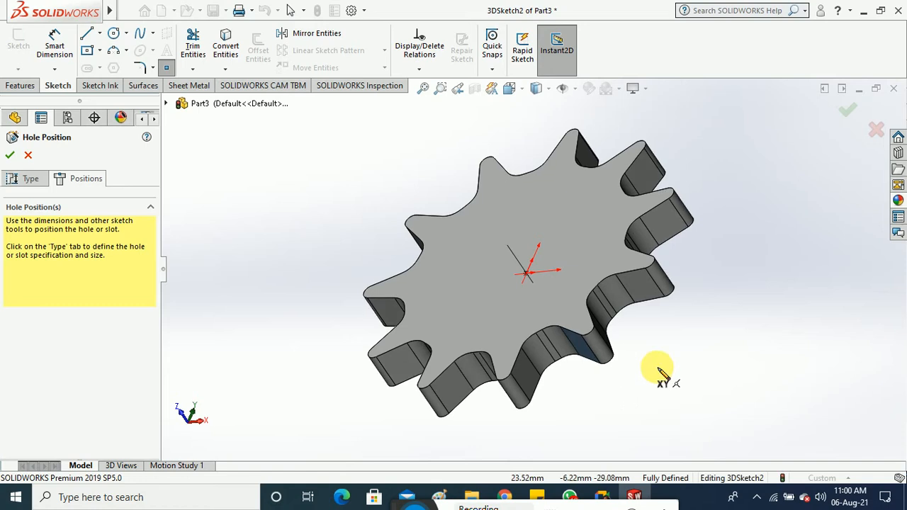
{"action": "left_click", "coordinate": [28, 154]}
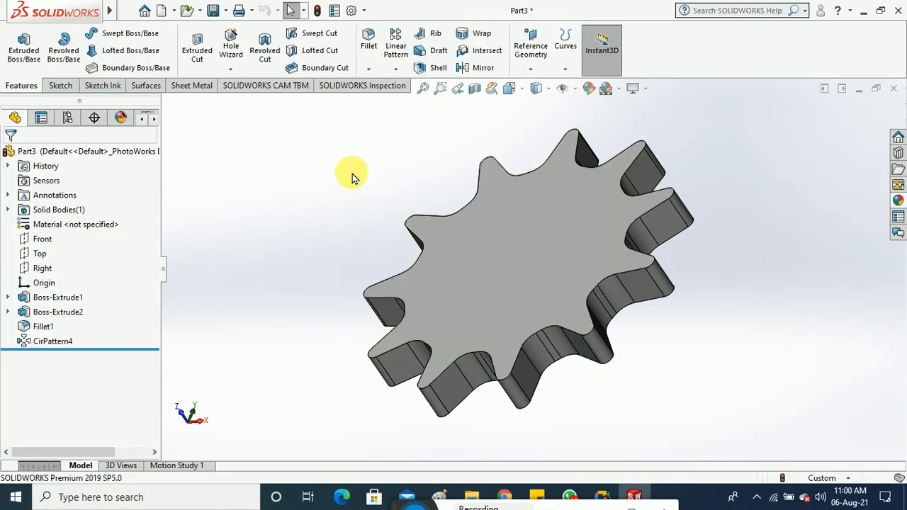
Step: Restart the Hole Wizard and place an ISO dowel hole off-centre on the gear's flat face using a 3D sketch
{"action": "left_click", "coordinate": [230, 69]}
{"action": "left_click", "coordinate": [245, 83]}
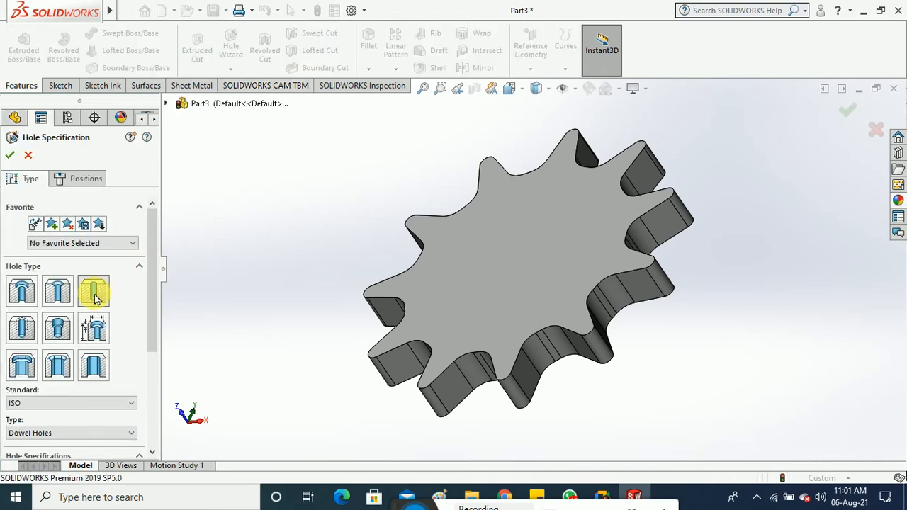
{"action": "left_click", "coordinate": [78, 179]}
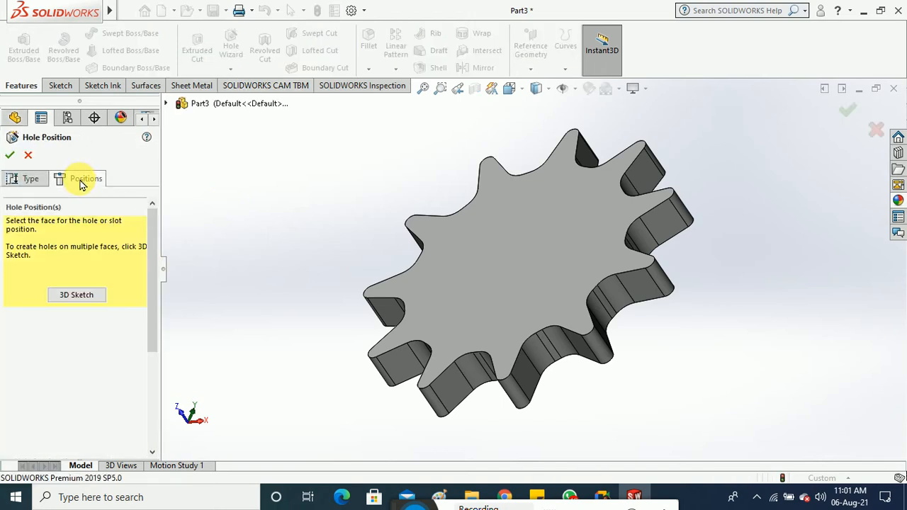
{"action": "left_click", "coordinate": [79, 297]}
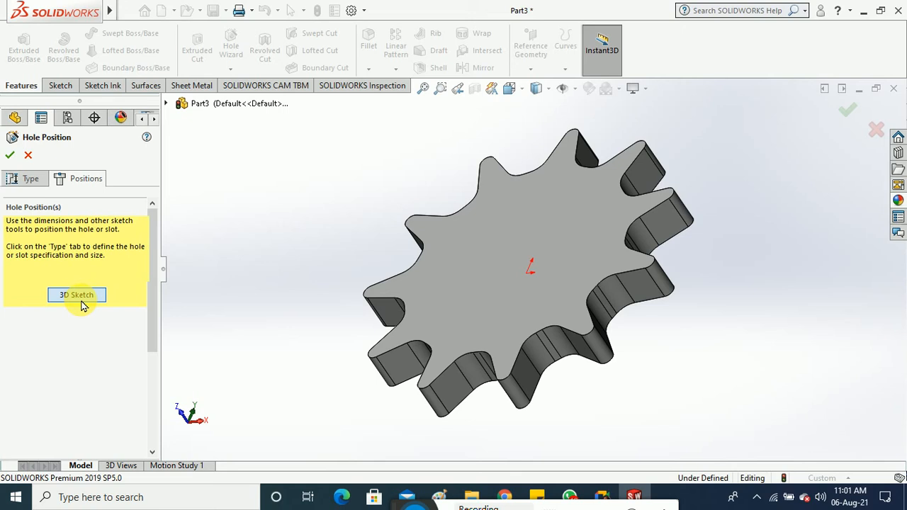
{"action": "left_click", "coordinate": [477, 283]}
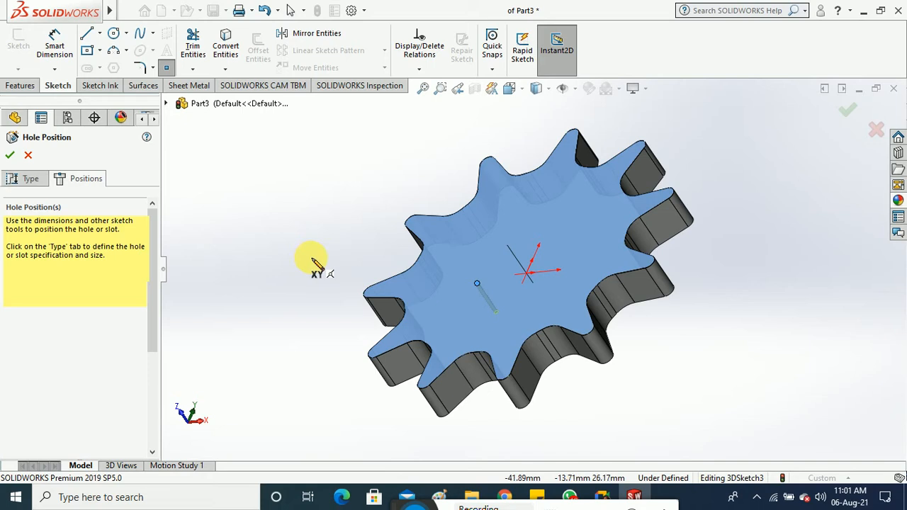
{"action": "key", "text": "Escape"}
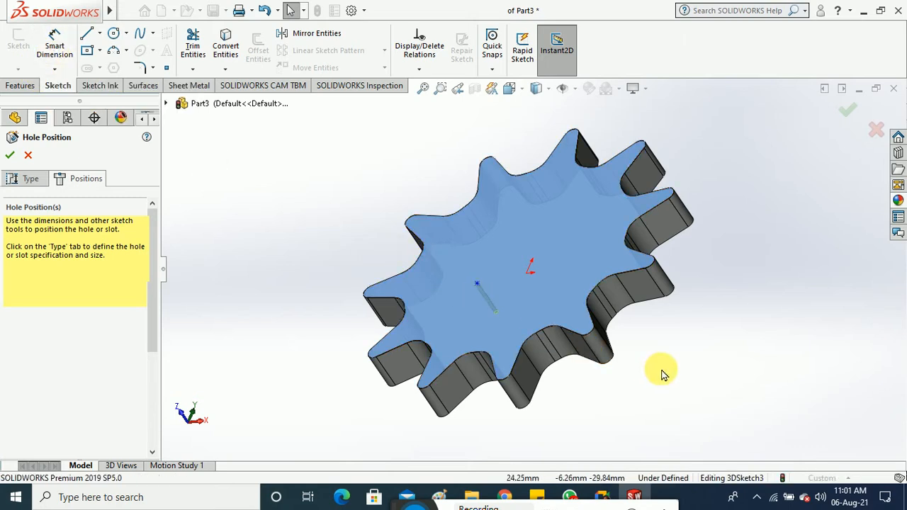
Step: Try to make the hole point coincident with the origin, deleting the relation once and adding it again
{"action": "scroll", "coordinate": [629, 376], "scroll_direction": "down", "scroll_amount": 3}
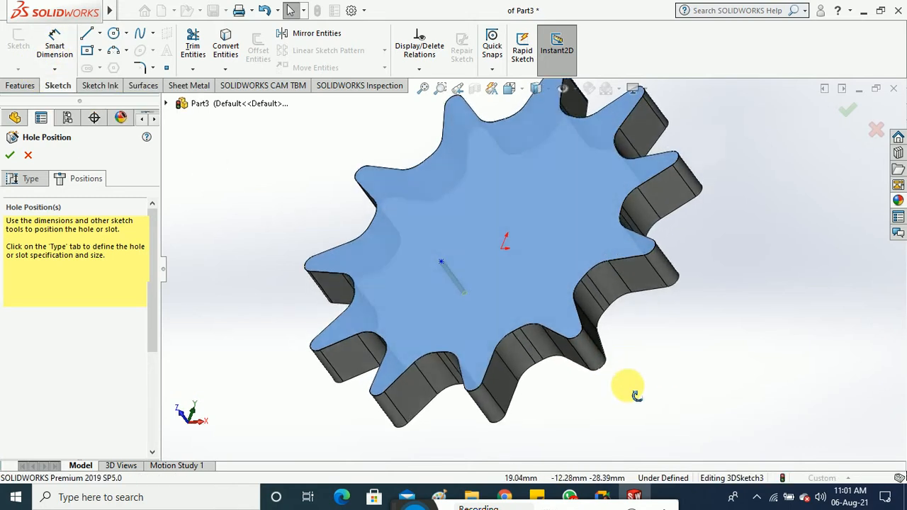
{"action": "left_click", "coordinate": [441, 263]}
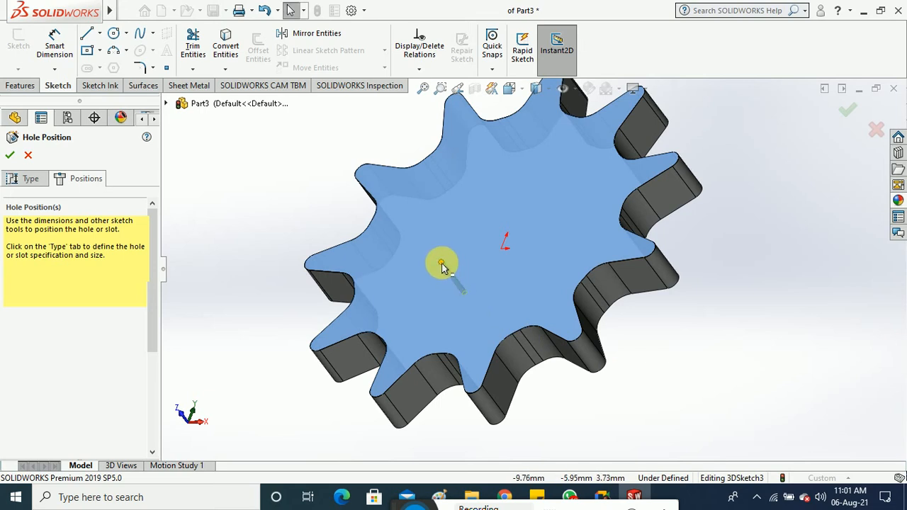
{"action": "left_click", "coordinate": [501, 251], "text": "ctrl"}
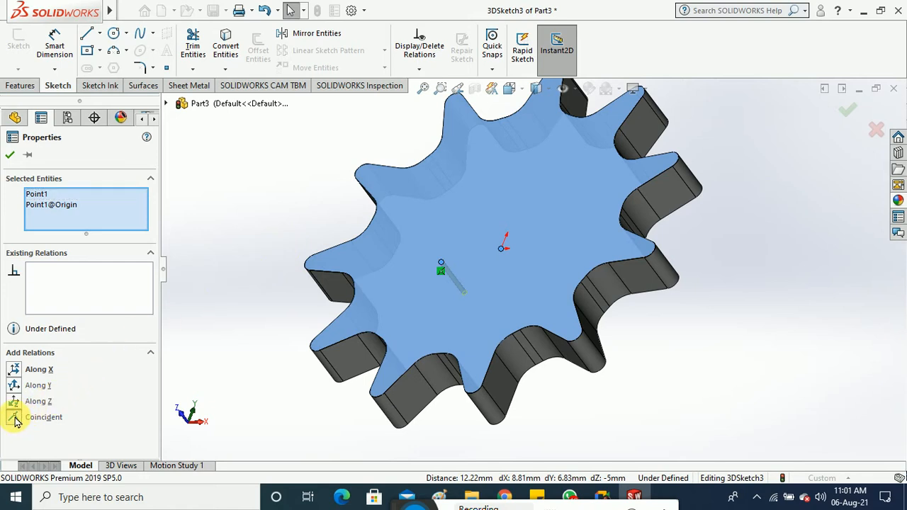
{"action": "left_click", "coordinate": [16, 418]}
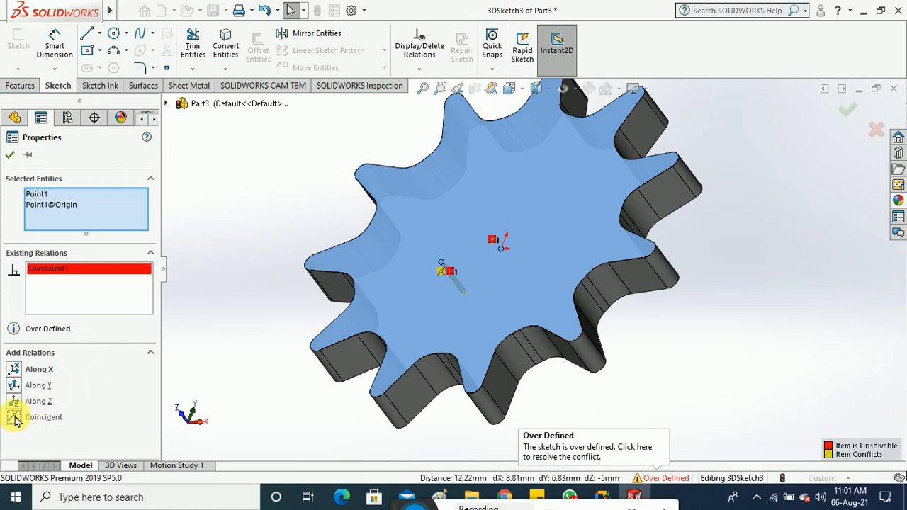
{"action": "right_click", "coordinate": [57, 268]}
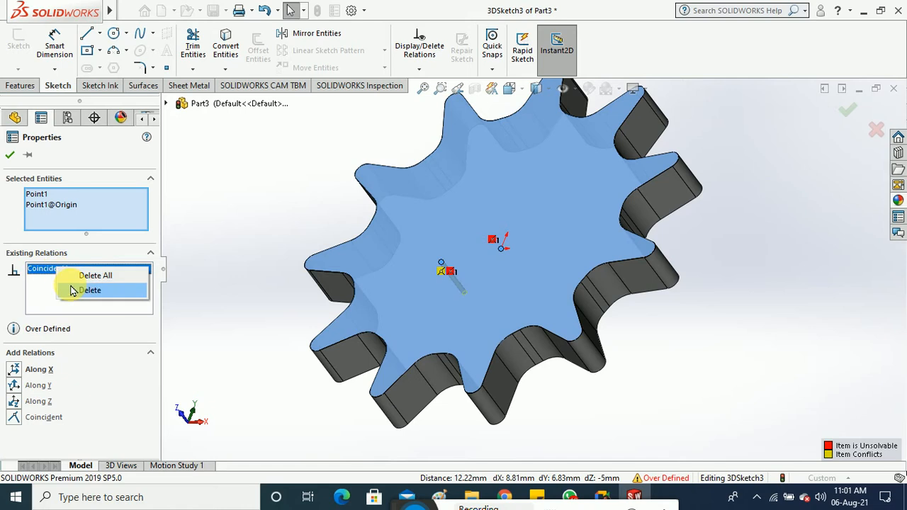
{"action": "left_click", "coordinate": [73, 290]}
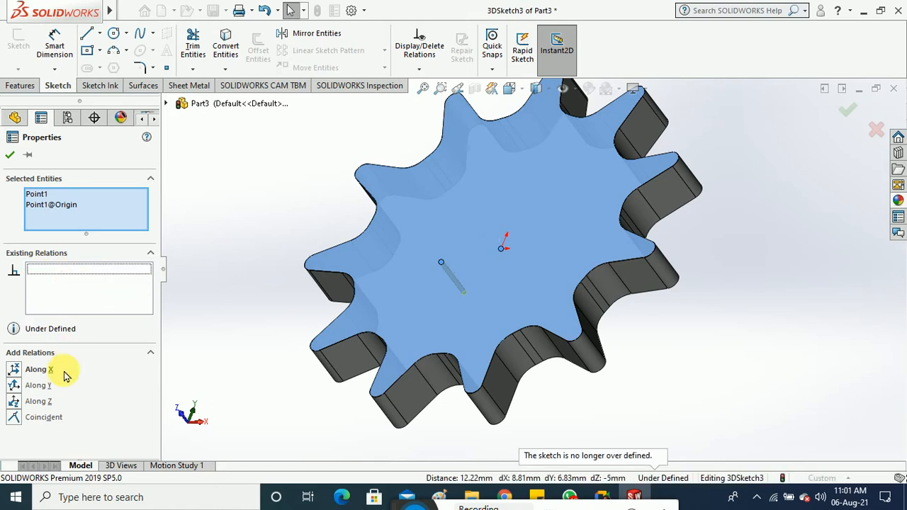
{"action": "left_click", "coordinate": [15, 418]}
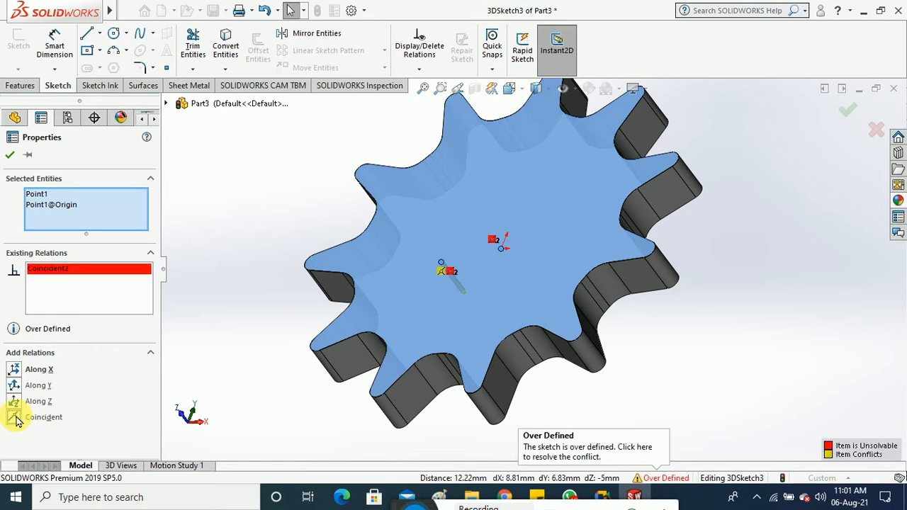
Step: Delete the hole's position point and its relation, and cancel the dowel hole
{"action": "left_click", "coordinate": [10, 154]}
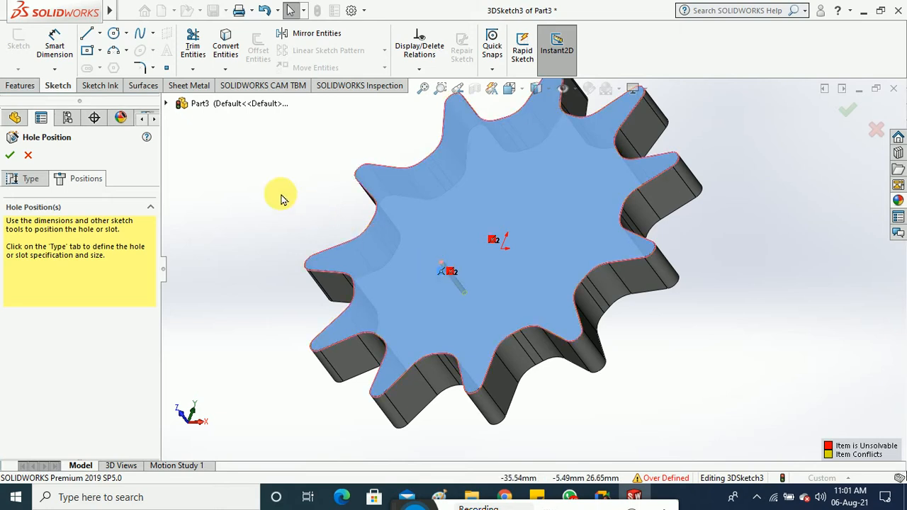
{"action": "key", "text": "Delete"}
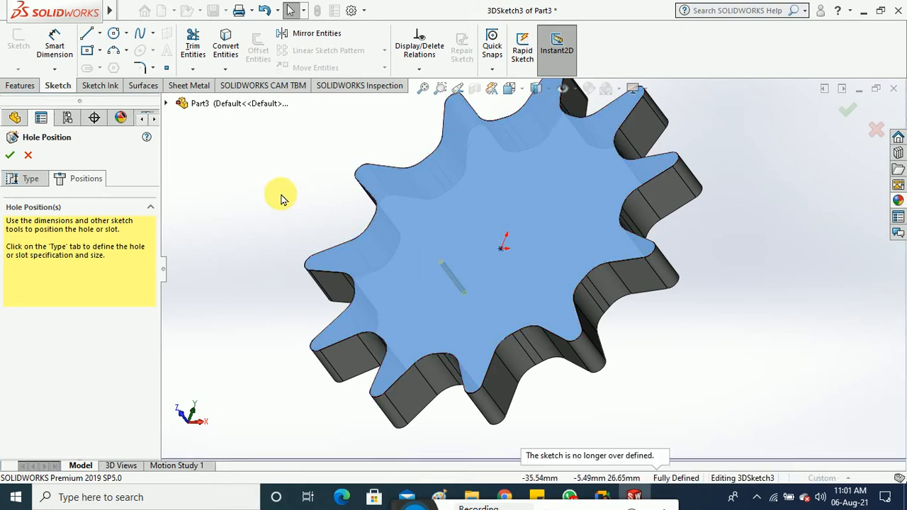
{"action": "left_click", "coordinate": [10, 157]}
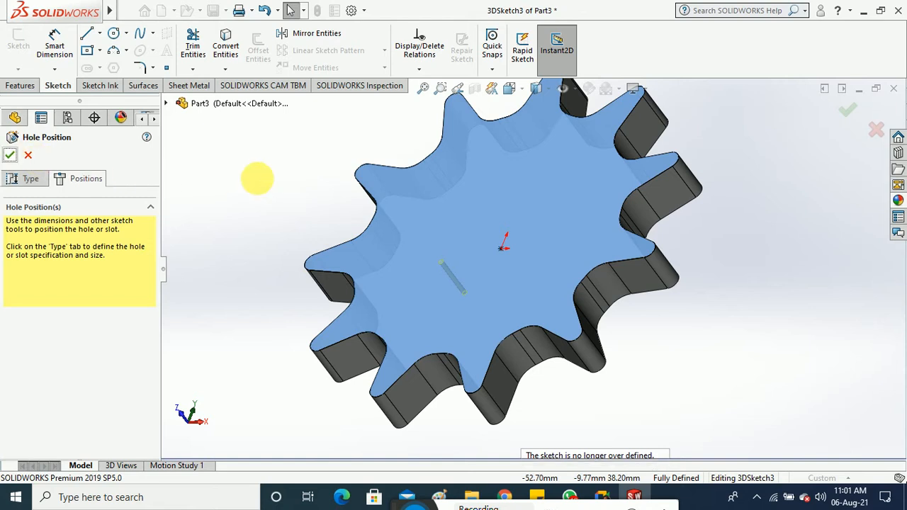
{"action": "left_click", "coordinate": [541, 258]}
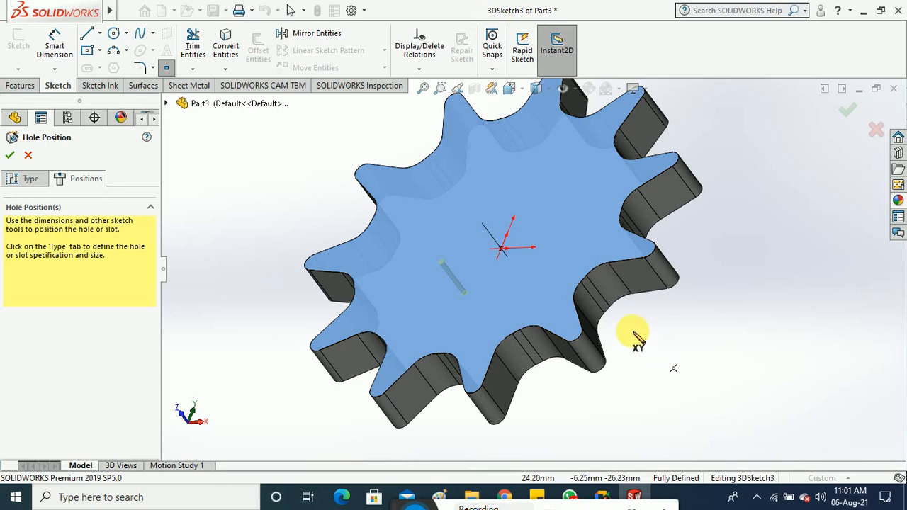
{"action": "middle_click_drag", "start_coordinate": [593, 281], "coordinate": [576, 243]}
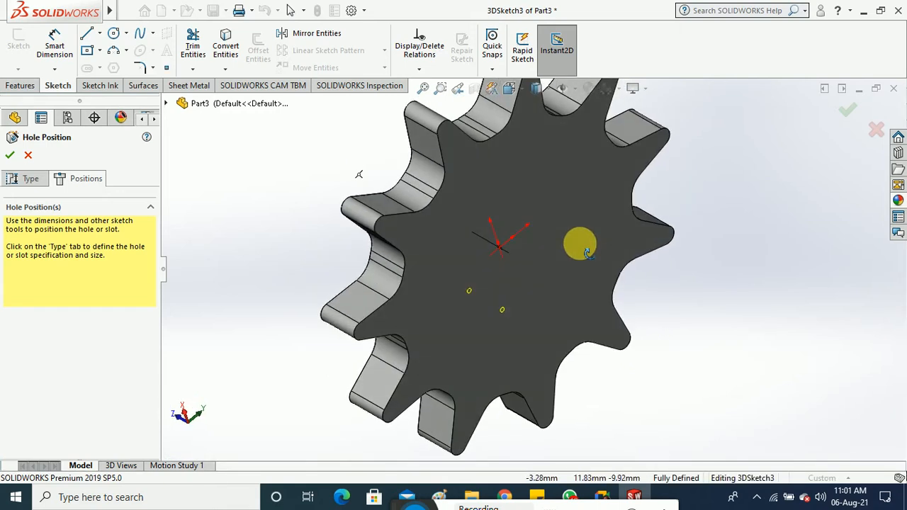
{"action": "left_click", "coordinate": [32, 179]}
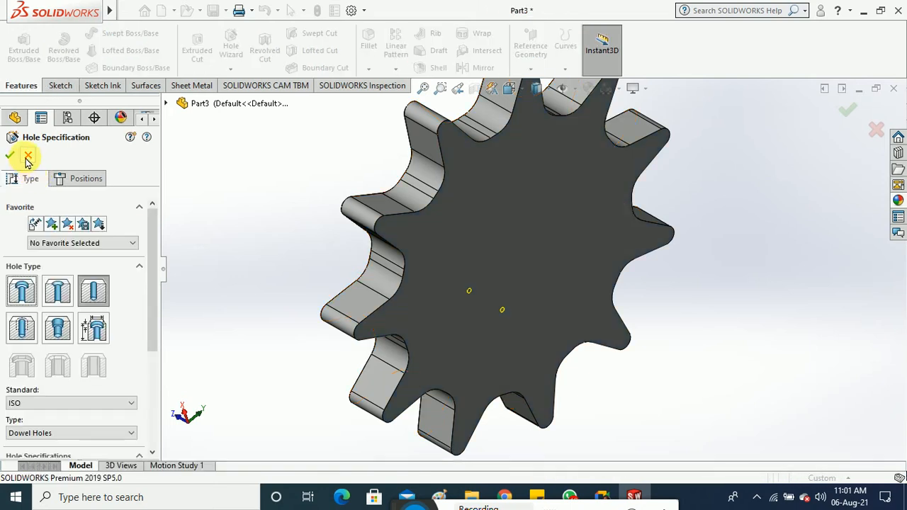
{"action": "key", "text": "Escape"}
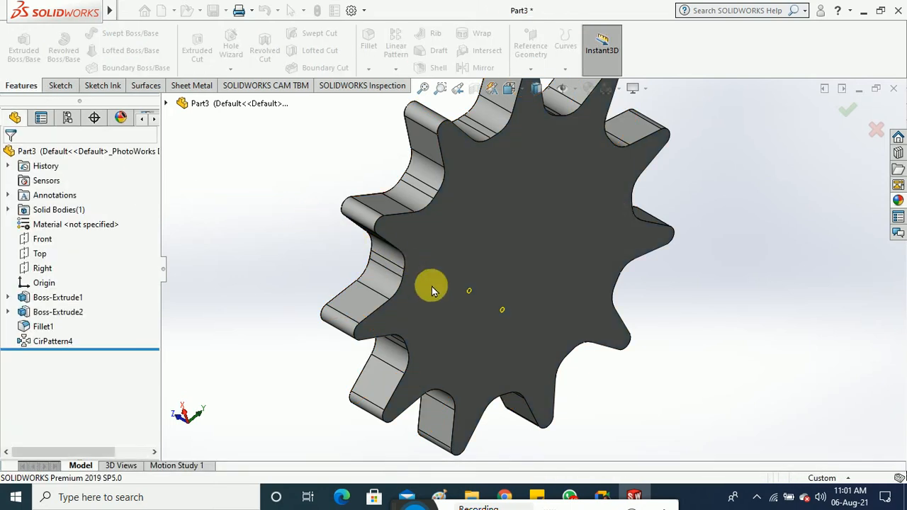
Step: Sketch a point at the origin on the gear's opposite flat face and exit the sketch
{"action": "middle_click_drag", "start_coordinate": [533, 344], "coordinate": [642, 312]}
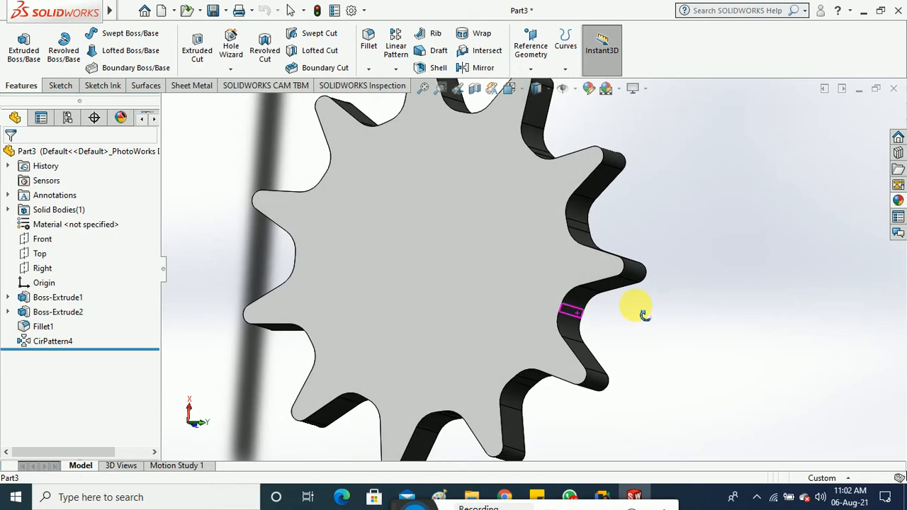
{"action": "left_click", "coordinate": [60, 85]}
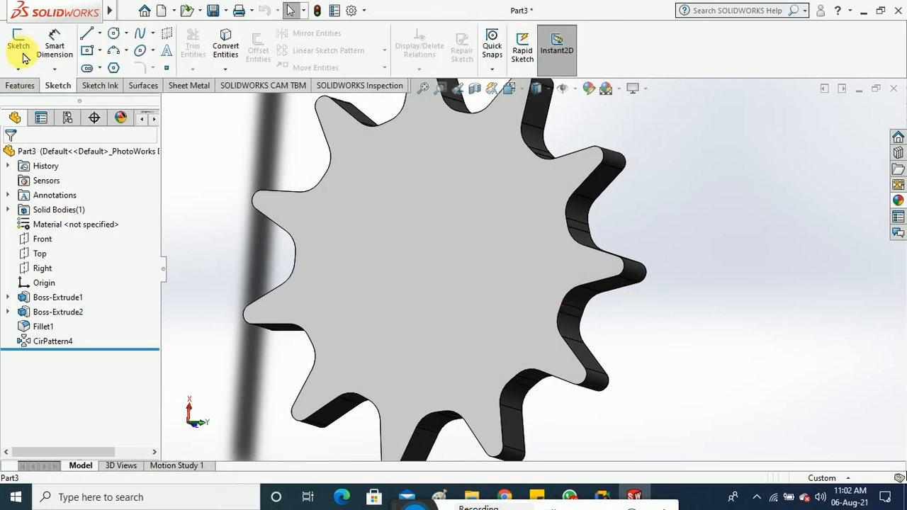
{"action": "left_click", "coordinate": [19, 44]}
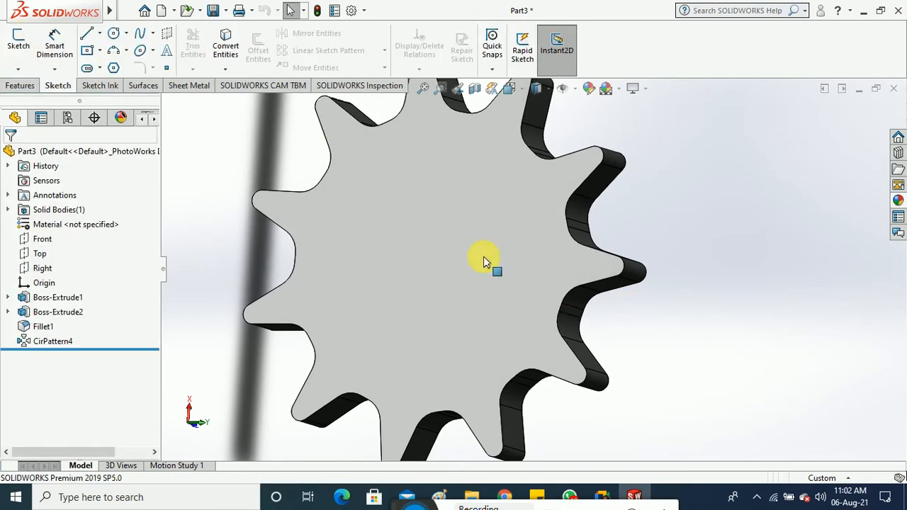
{"action": "left_click", "coordinate": [497, 319]}
{"action": "scroll", "coordinate": [500, 321], "scroll_direction": "up", "scroll_amount": 3}
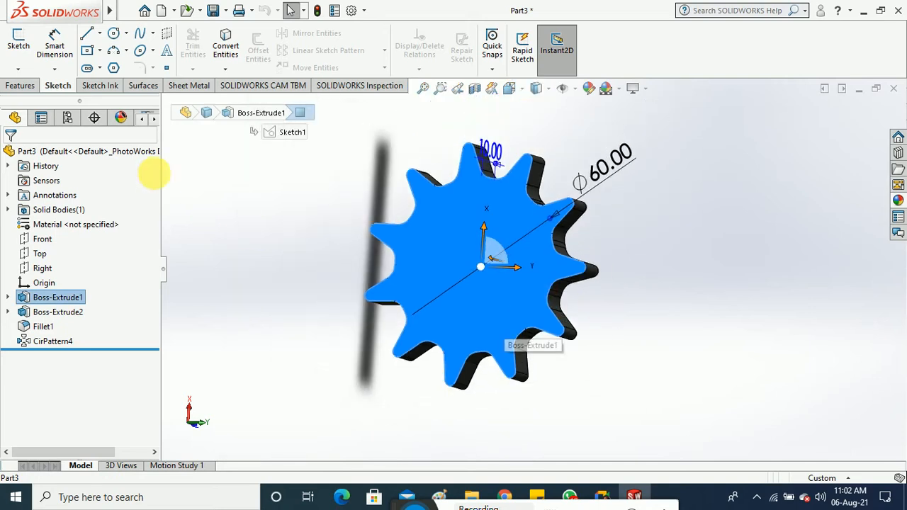
{"action": "left_click", "coordinate": [20, 47]}
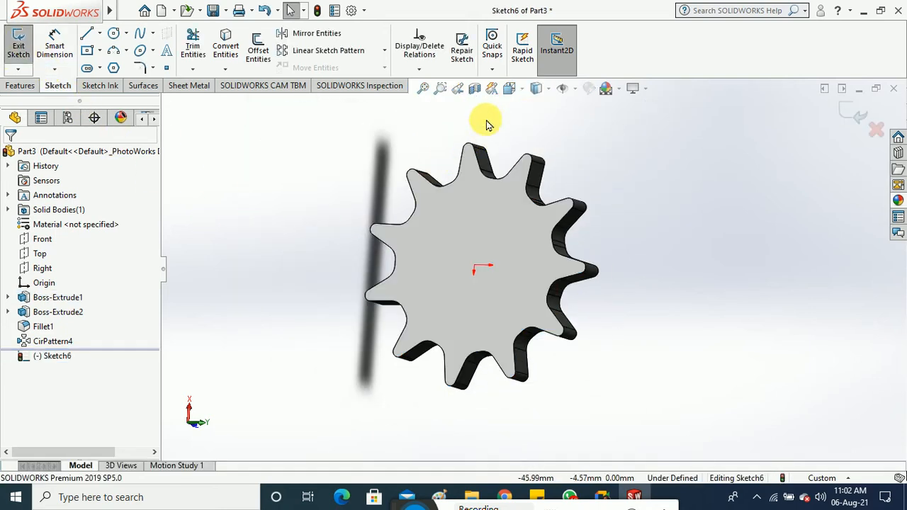
{"action": "left_click", "coordinate": [510, 89]}
{"action": "left_click", "coordinate": [585, 151]}
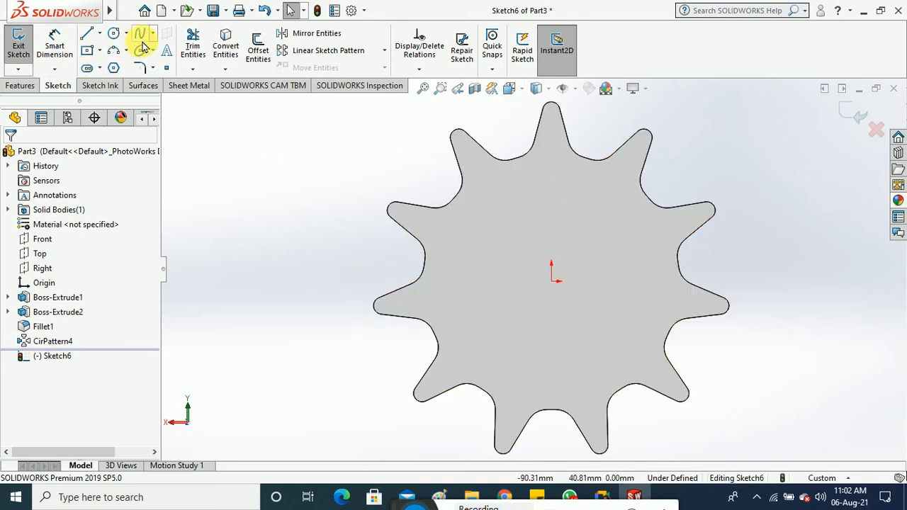
{"action": "left_click", "coordinate": [166, 70]}
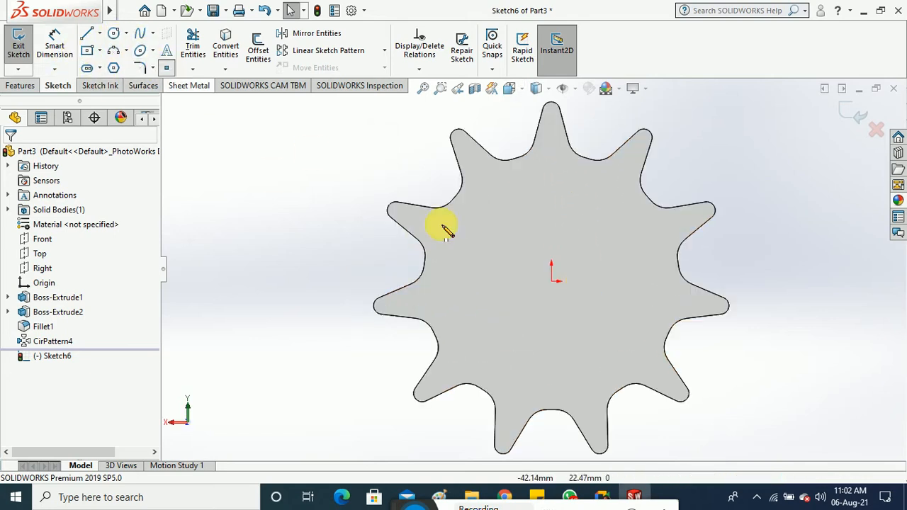
{"action": "left_click", "coordinate": [552, 282]}
{"action": "left_click", "coordinate": [18, 46]}
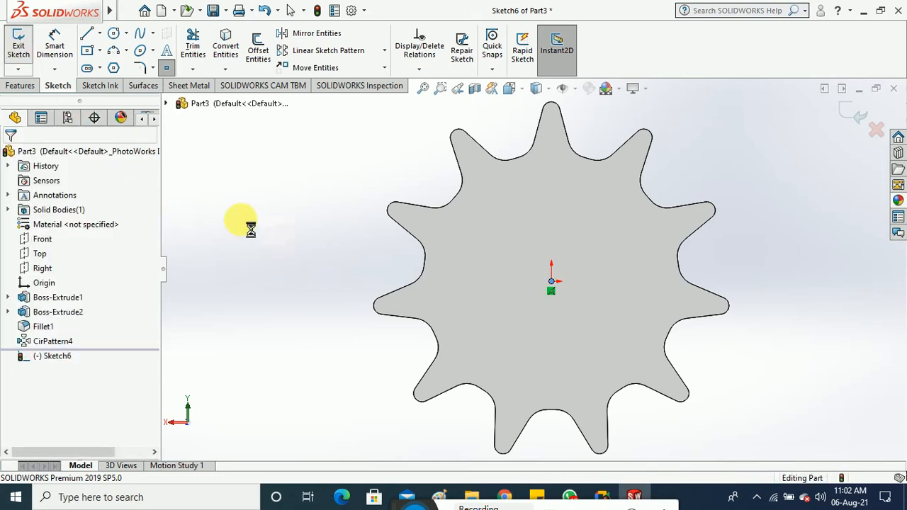
Step: Create an ISO dowel hole of 1.0 mm diameter with the Hole Wizard, positioned on the sketched centre point of the gear's flat face
{"action": "middle_click_drag", "start_coordinate": [304, 304], "coordinate": [306, 202]}
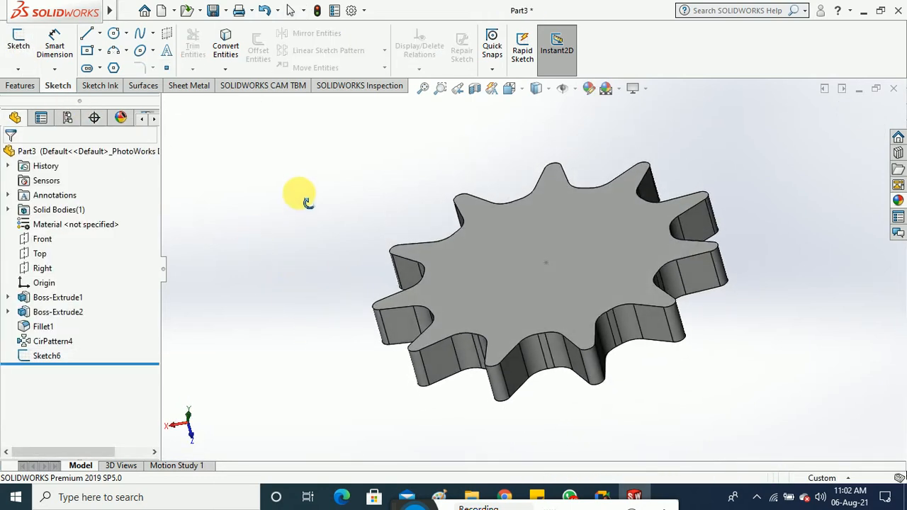
{"action": "left_click", "coordinate": [25, 86]}
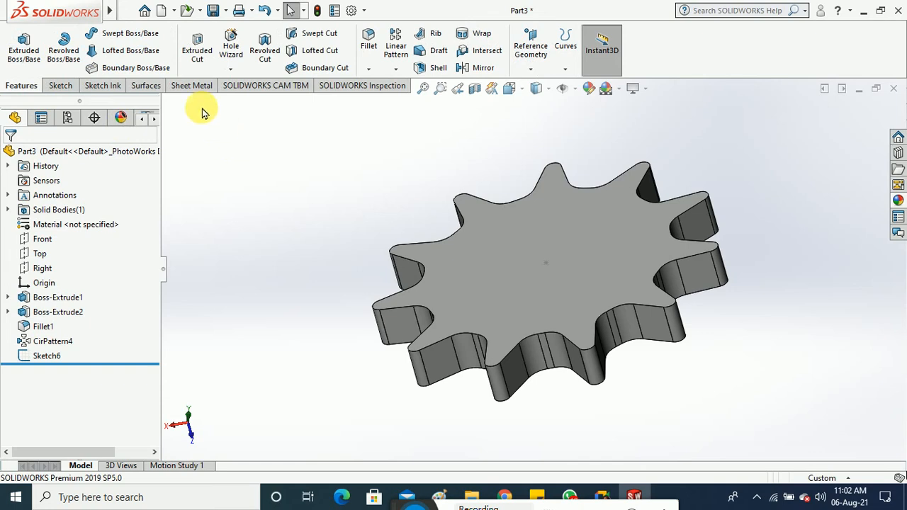
{"action": "left_click", "coordinate": [235, 69]}
{"action": "left_click", "coordinate": [248, 85]}
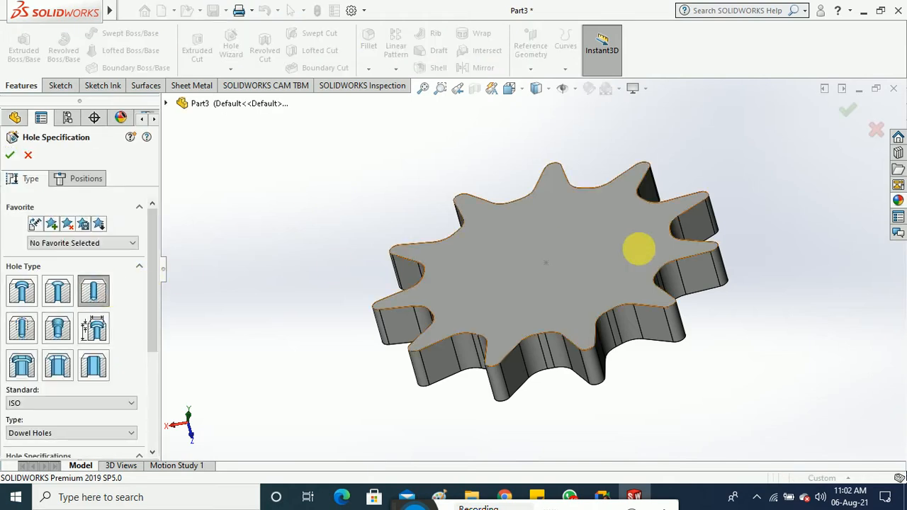
{"action": "left_click", "coordinate": [548, 262]}
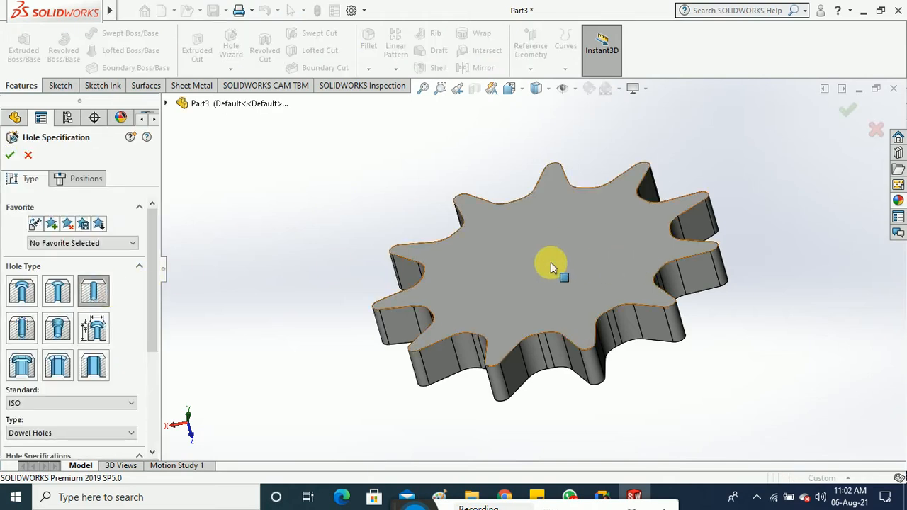
{"action": "left_click", "coordinate": [85, 179]}
{"action": "left_click", "coordinate": [460, 291]}
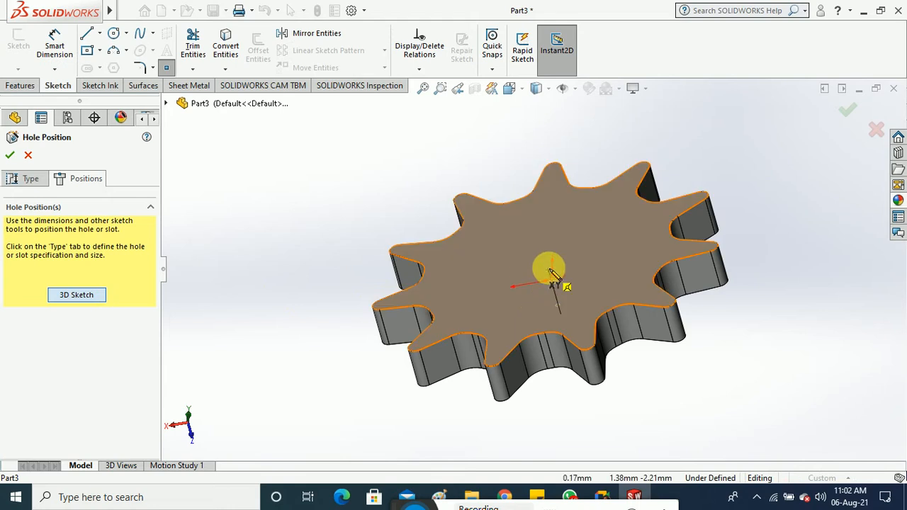
{"action": "left_click", "coordinate": [547, 262]}
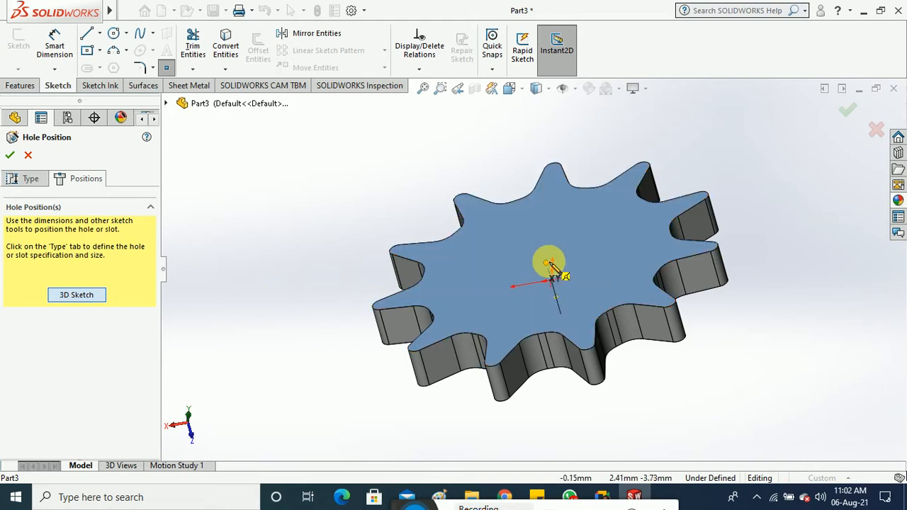
{"action": "left_click", "coordinate": [637, 277]}
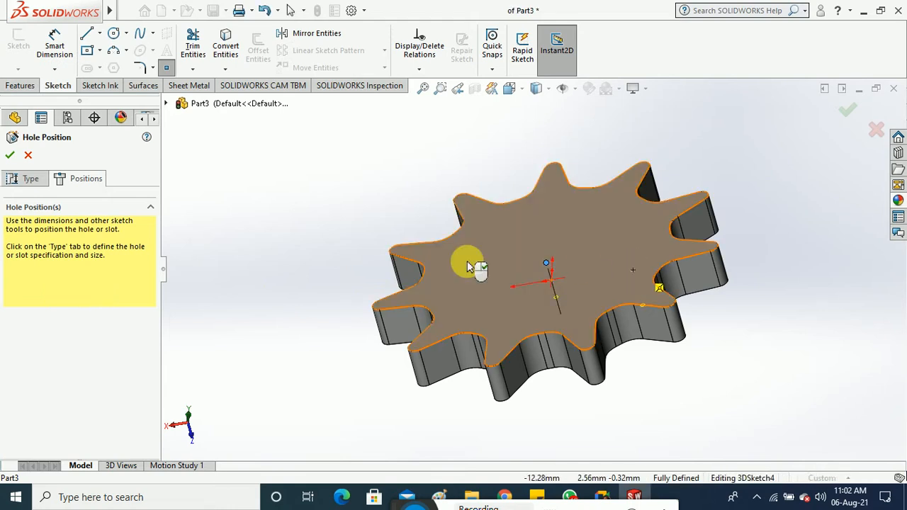
{"action": "left_click", "coordinate": [11, 156]}
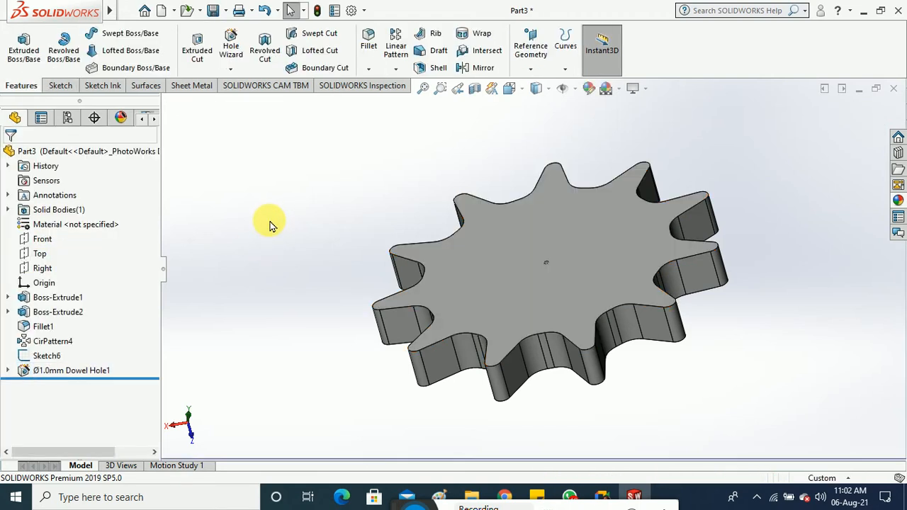
Step: Edit the central dowel hole feature and open the available hole sizes in its specification
{"action": "middle_click_drag", "start_coordinate": [272, 232], "coordinate": [288, 338]}
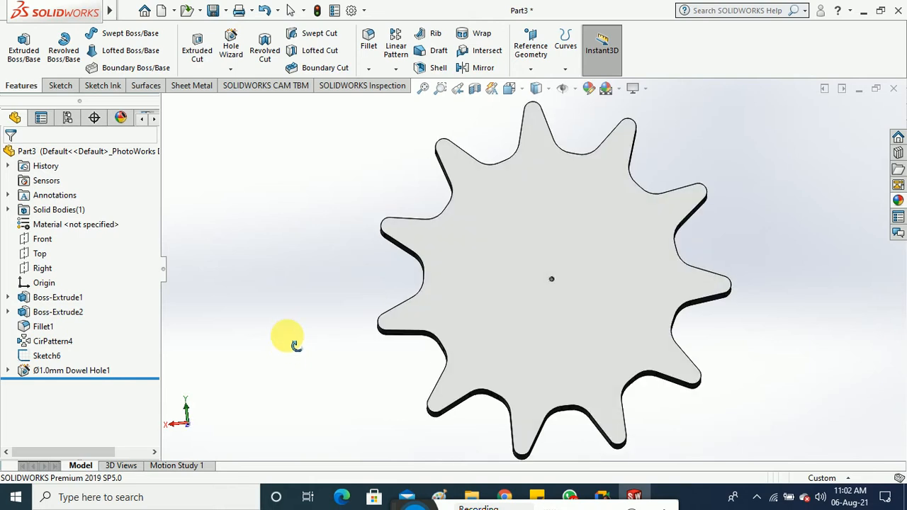
{"action": "right_click", "coordinate": [100, 374]}
{"action": "left_click", "coordinate": [112, 193]}
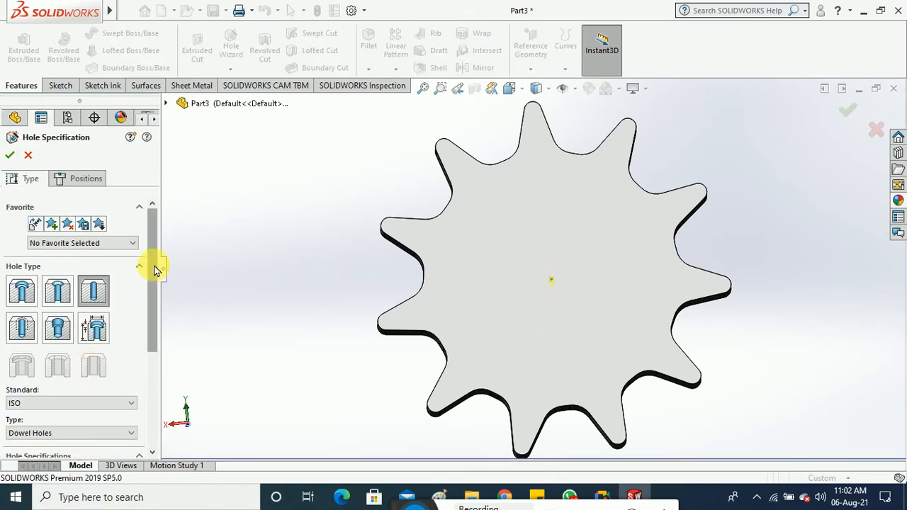
{"action": "left_click_drag", "start_coordinate": [154, 263], "coordinate": [154, 350]}
{"action": "left_click", "coordinate": [95, 329]}
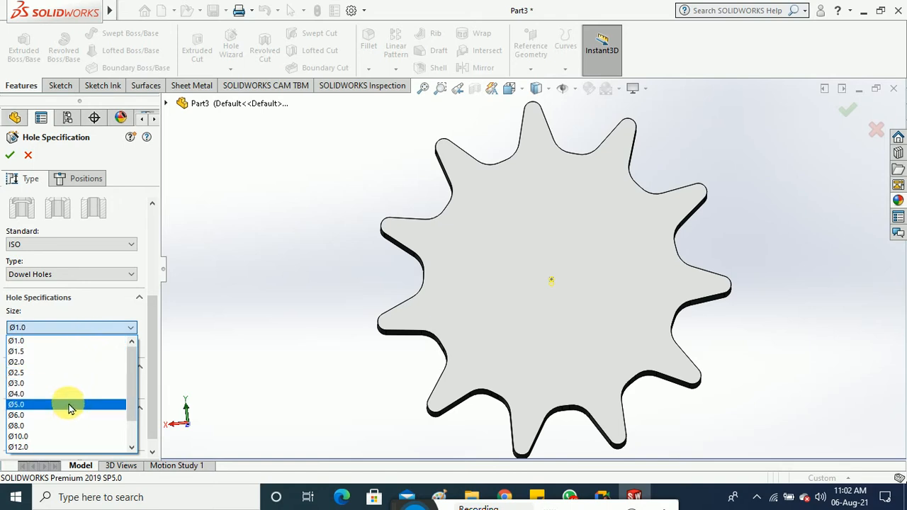
Step: Set the dowel hole size to Ø8.0 with a Through All end condition and create the central hole
{"action": "left_click", "coordinate": [67, 426]}
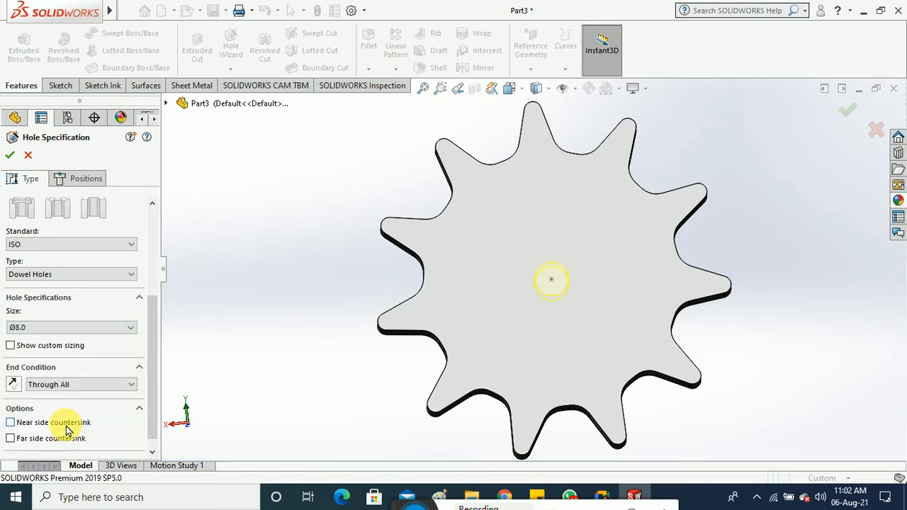
{"action": "left_click", "coordinate": [10, 155]}
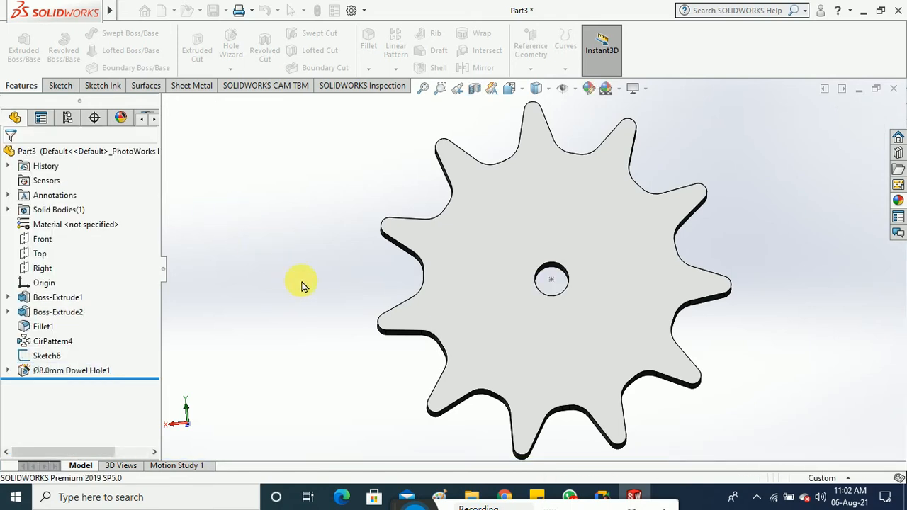
Step: Start a new sketch on the flat face of the toothed wheel
{"action": "middle_click_drag", "start_coordinate": [304, 284], "coordinate": [298, 221]}
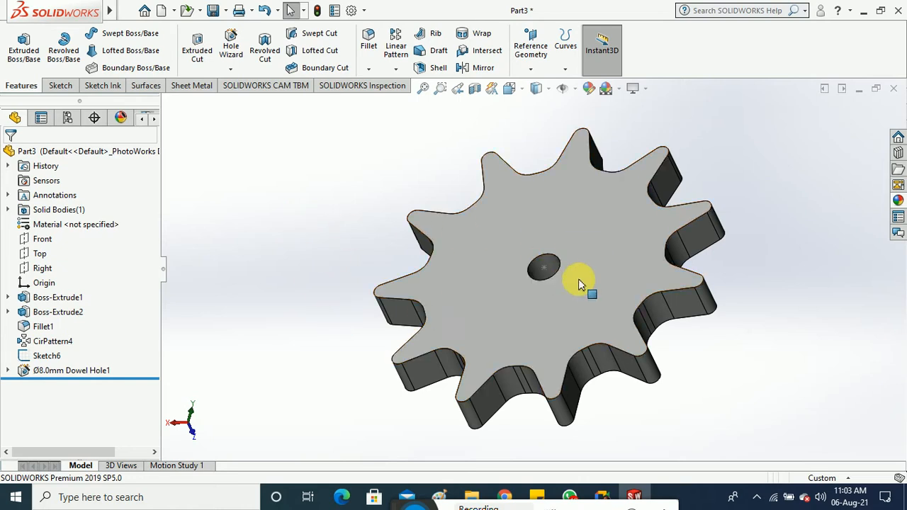
{"action": "mouse_move", "coordinate": [318, 289]}
{"action": "middle_mouse_down"}
{"action": "mouse_move", "coordinate": [323, 269]}
{"action": "mouse_move", "coordinate": [333, 284]}
{"action": "middle_mouse_up"}
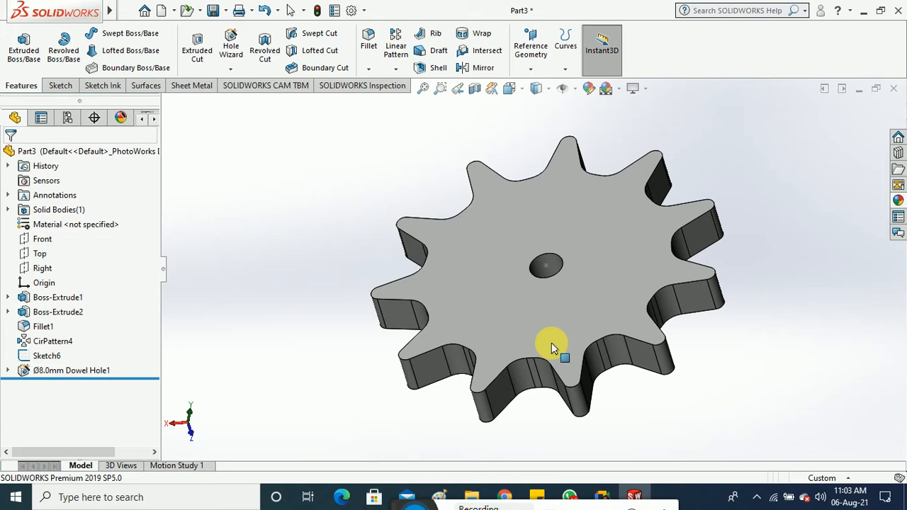
{"action": "left_click", "coordinate": [57, 85]}
{"action": "left_click", "coordinate": [19, 44]}
{"action": "left_click", "coordinate": [498, 322]}
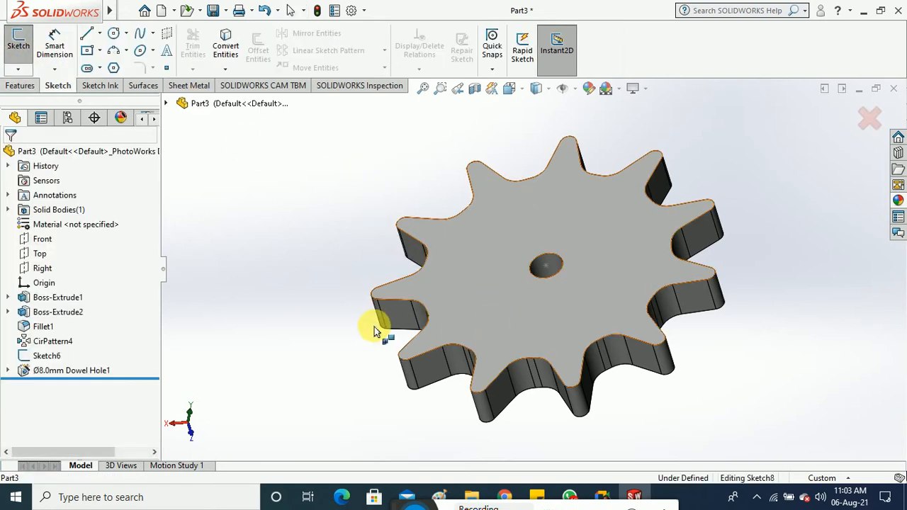
Step: Sketch a circle about 1.9 mm in diameter near the tip of the topmost tooth, vertically aligned with the origin
{"action": "left_click", "coordinate": [512, 88]}
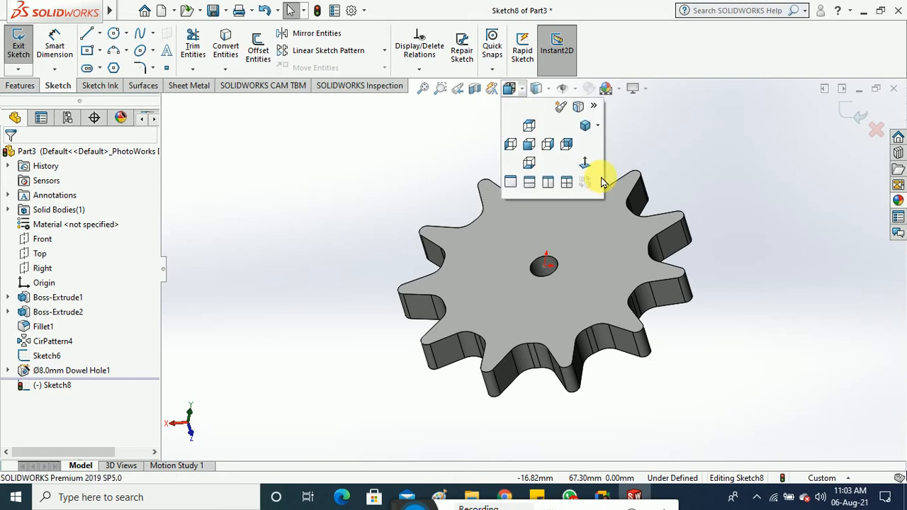
{"action": "left_click", "coordinate": [599, 178]}
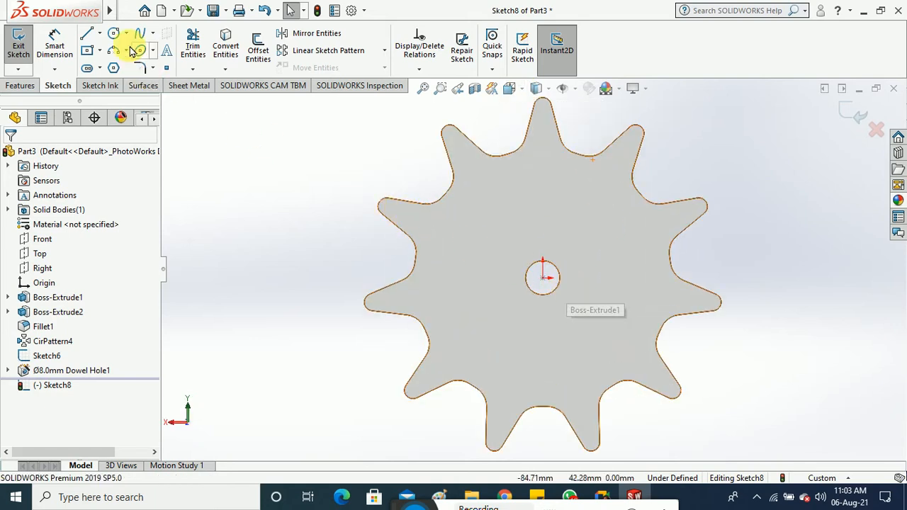
{"action": "left_click", "coordinate": [113, 34]}
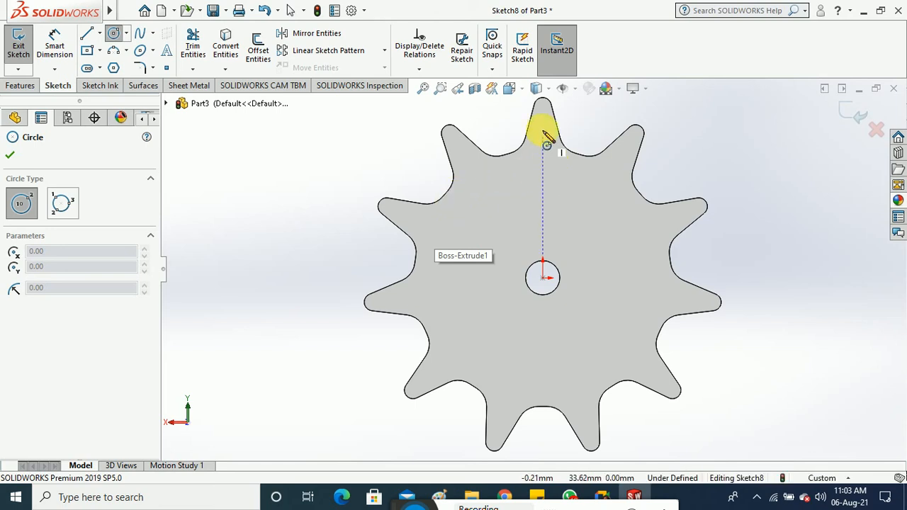
{"action": "scroll", "coordinate": [546, 115], "scroll_direction": "down", "scroll_amount": 2}
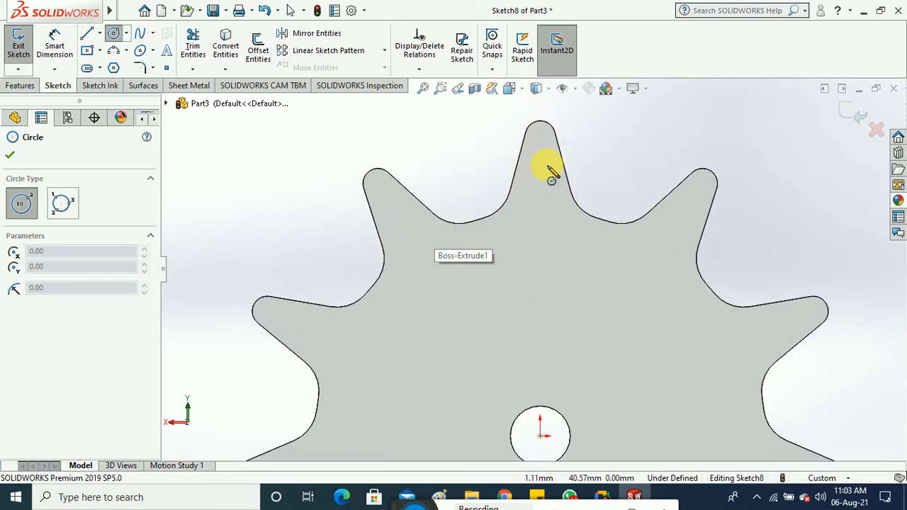
{"action": "scroll", "coordinate": [549, 173], "scroll_direction": "down", "scroll_amount": 2}
{"action": "left_click", "coordinate": [524, 186]}
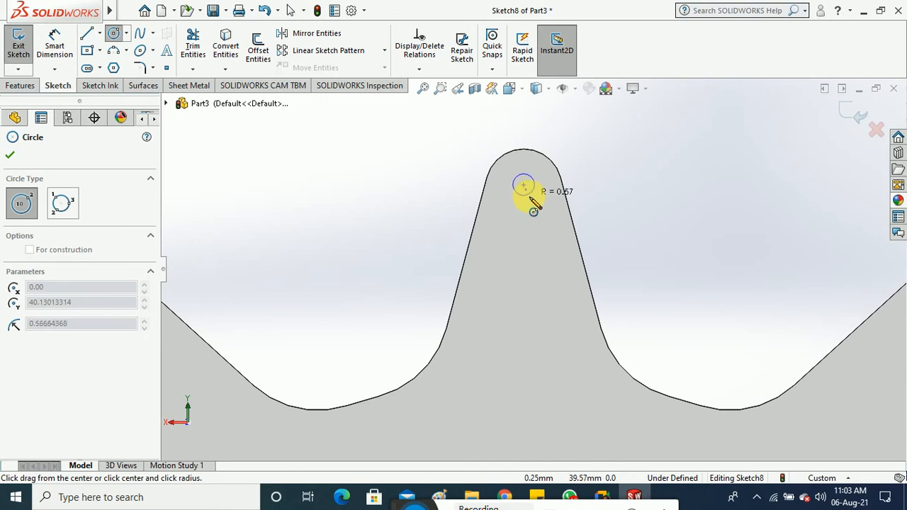
{"action": "left_click", "coordinate": [532, 201]}
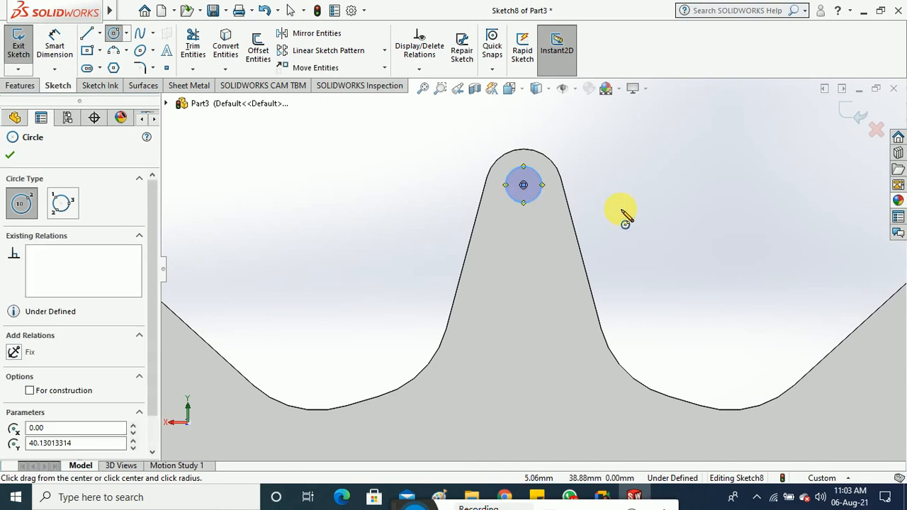
{"action": "key", "text": "Escape"}
Step: Dimension the circle's diameter as 2 mm
{"action": "left_click", "coordinate": [54, 47]}
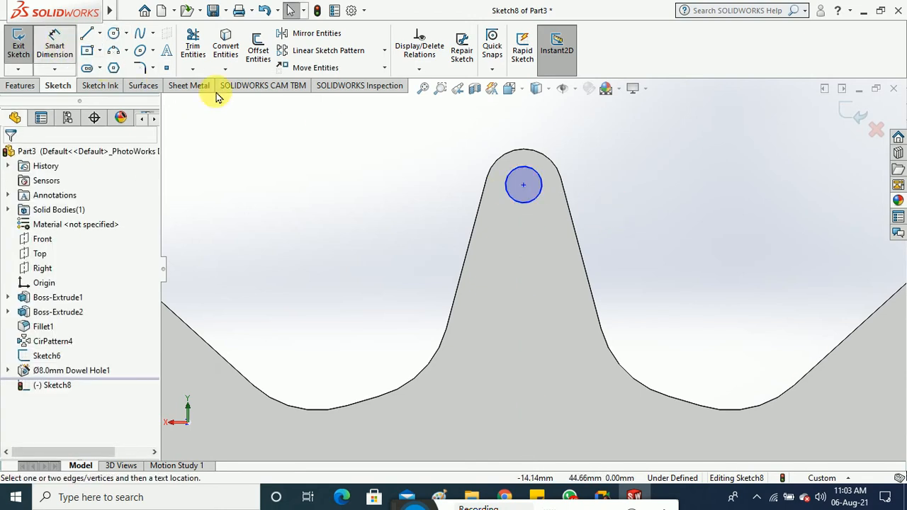
{"action": "left_click", "coordinate": [522, 170]}
{"action": "left_click", "coordinate": [630, 148]}
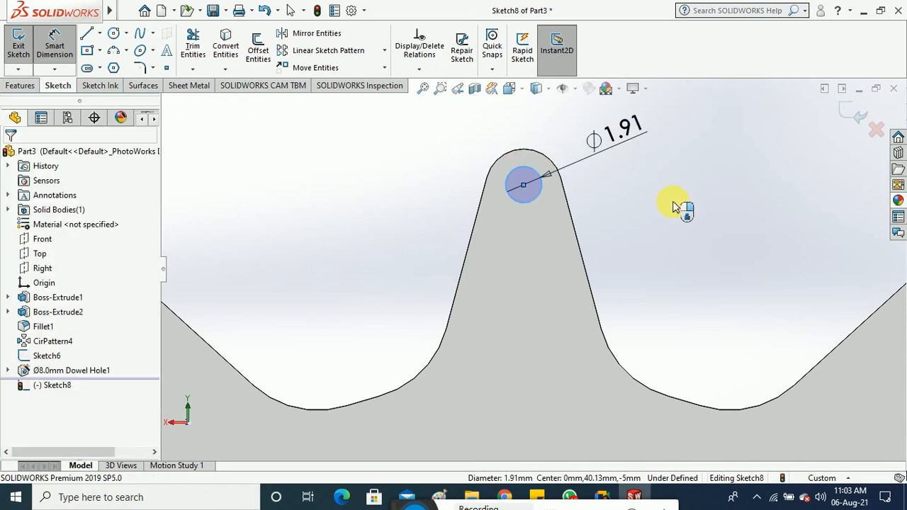
{"action": "type", "text": "2"}
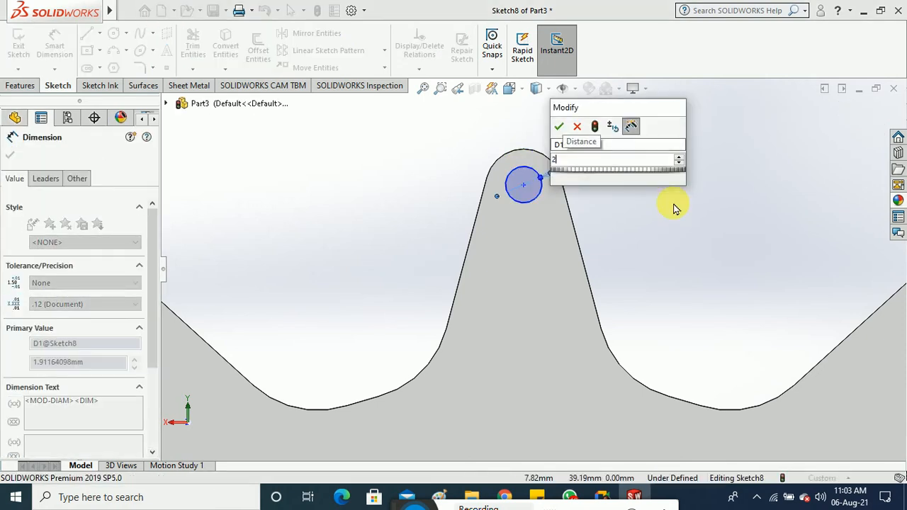
{"action": "key", "text": "Escape"}
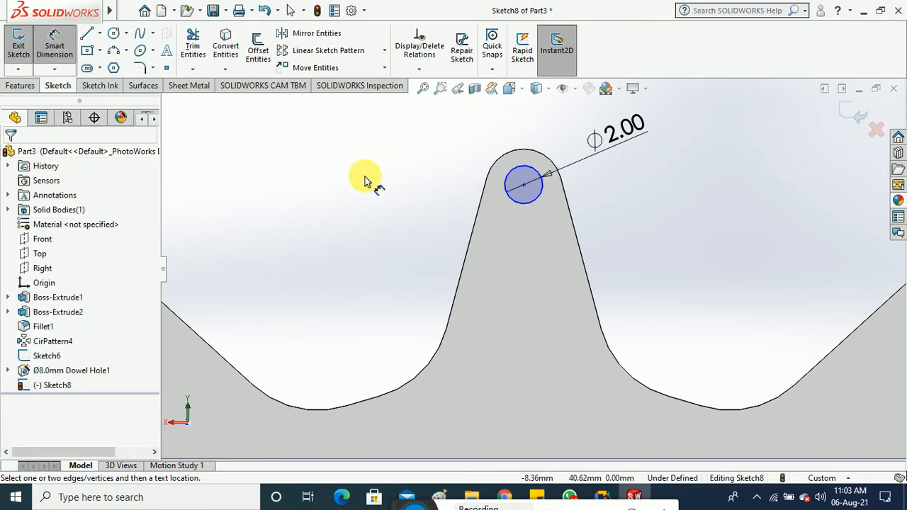
{"action": "left_click", "coordinate": [70, 49]}
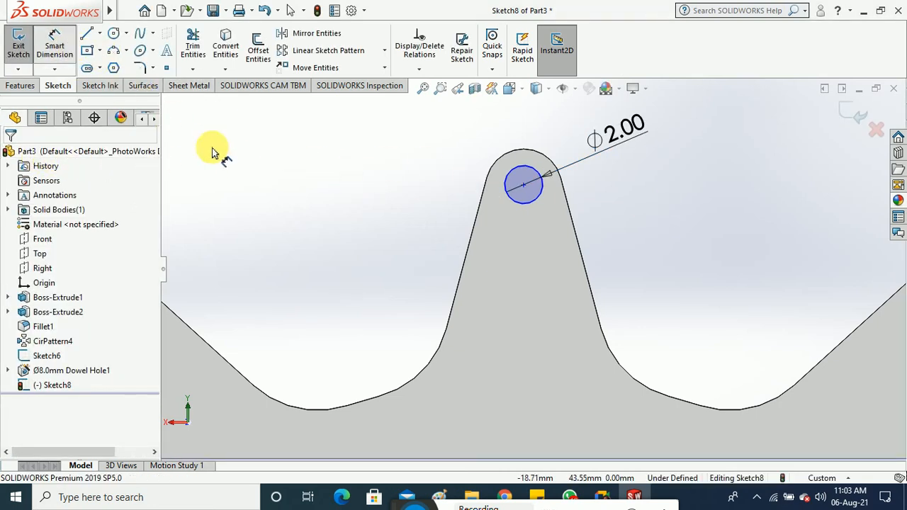
{"action": "left_click", "coordinate": [63, 66]}
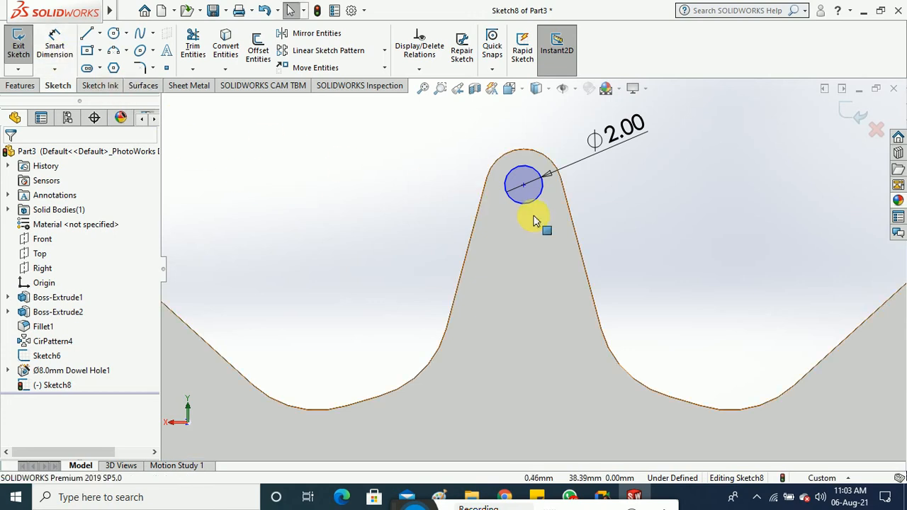
Step: Make the circle concentric with the rounded tip edge of the tooth
{"action": "left_click", "coordinate": [531, 164]}
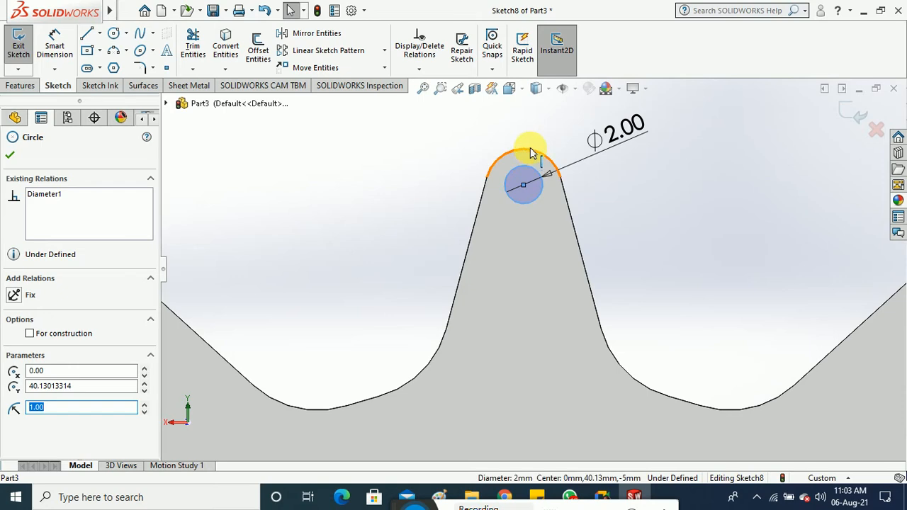
{"action": "left_click", "coordinate": [530, 151], "text": "ctrl"}
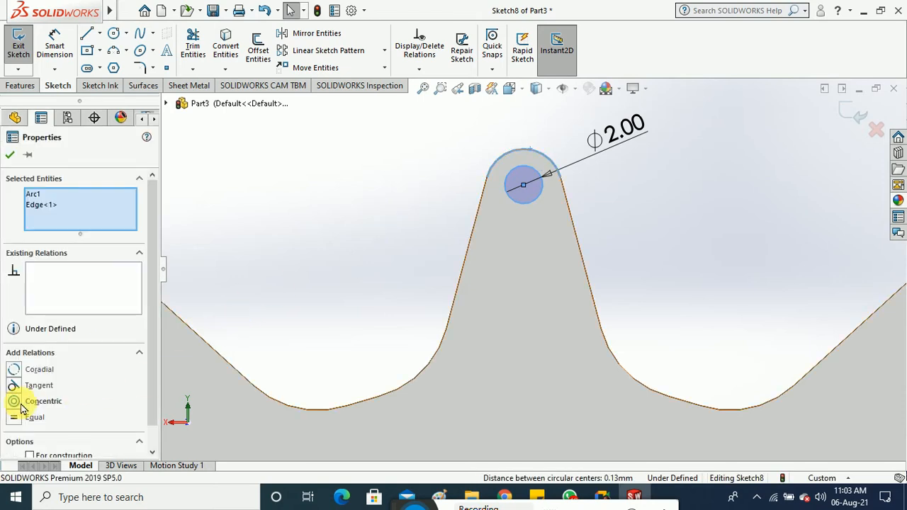
{"action": "left_click", "coordinate": [14, 402]}
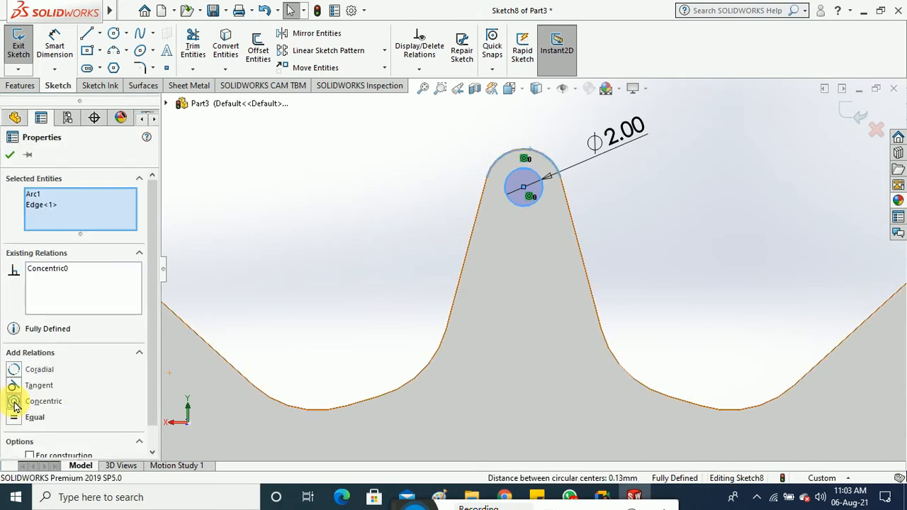
{"action": "left_click", "coordinate": [12, 154]}
Step: Finish the sketch and extrude the circle as a 19 mm blind boss to form a pin on the tooth
{"action": "scroll", "coordinate": [345, 231], "scroll_direction": "up", "scroll_amount": 3}
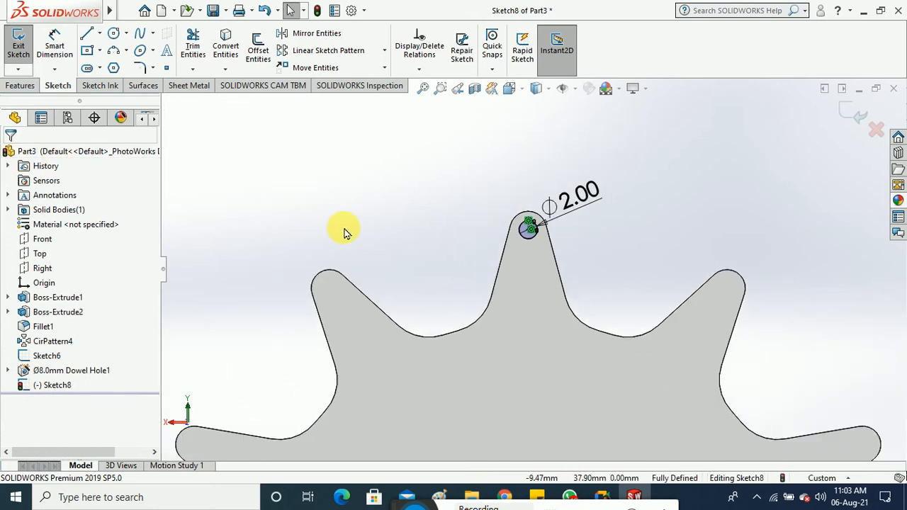
{"action": "scroll", "coordinate": [344, 232], "scroll_direction": "up", "scroll_amount": 1}
{"action": "left_click", "coordinate": [18, 44]}
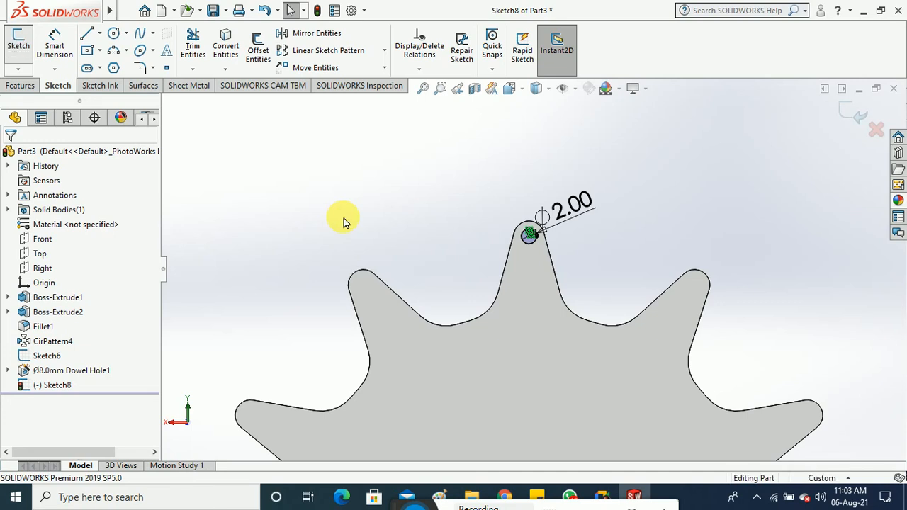
{"action": "left_click", "coordinate": [21, 85]}
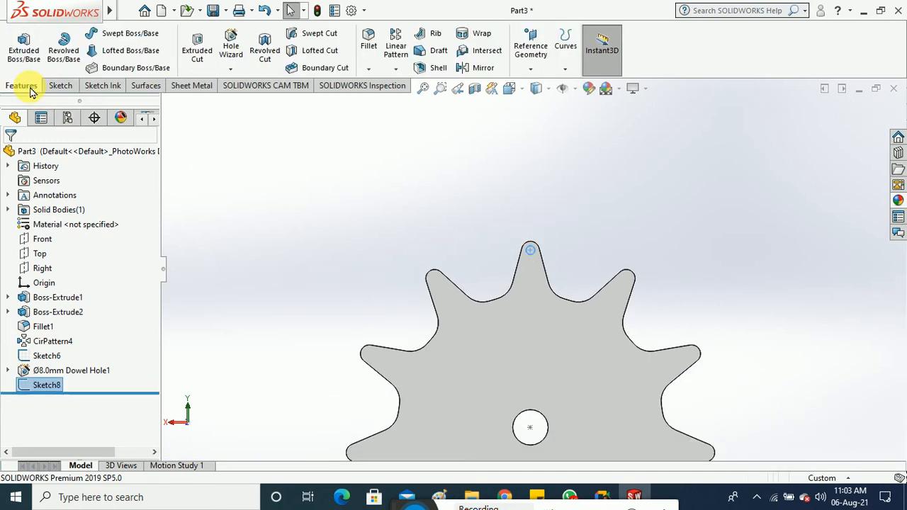
{"action": "left_click", "coordinate": [24, 46]}
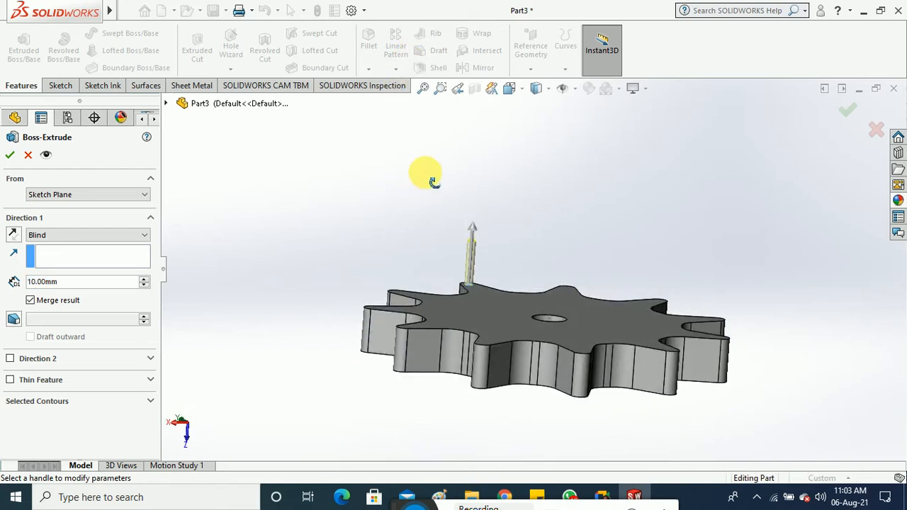
{"action": "left_click_drag", "start_coordinate": [461, 218], "coordinate": [462, 185]}
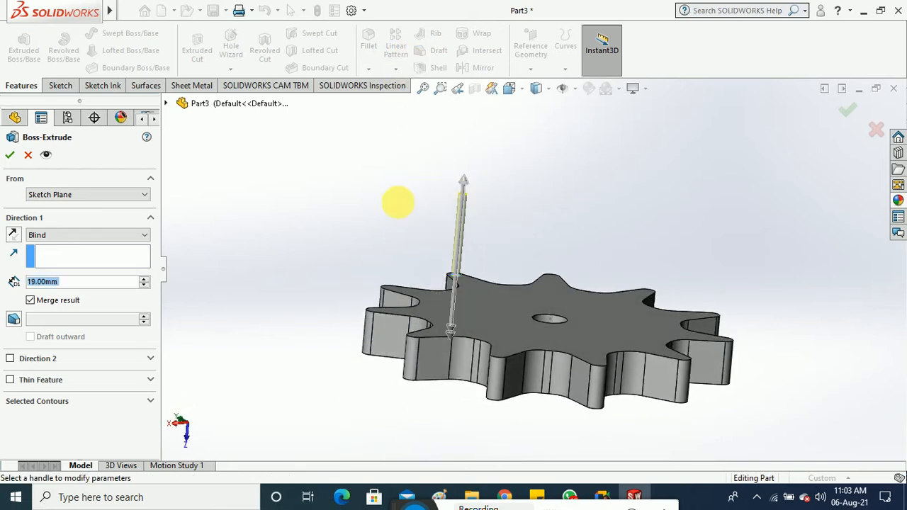
{"action": "left_click", "coordinate": [10, 157]}
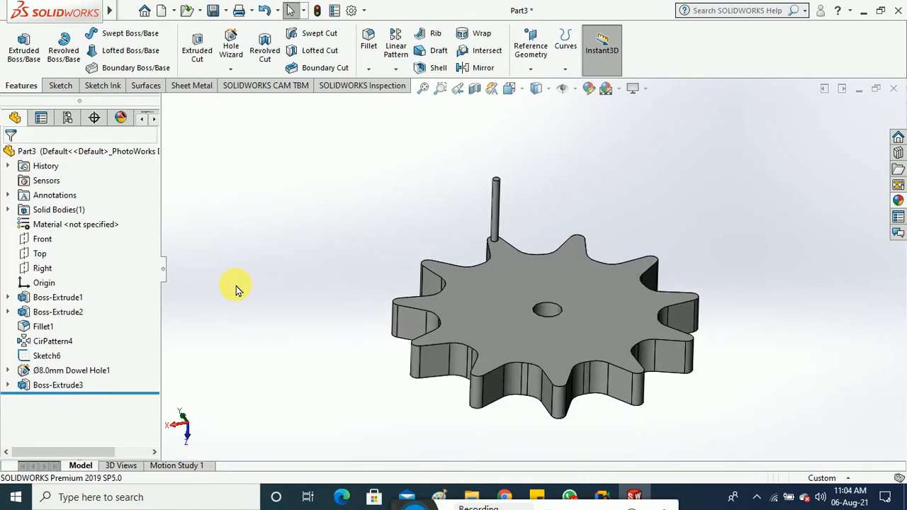
{"action": "left_click", "coordinate": [71, 387]}
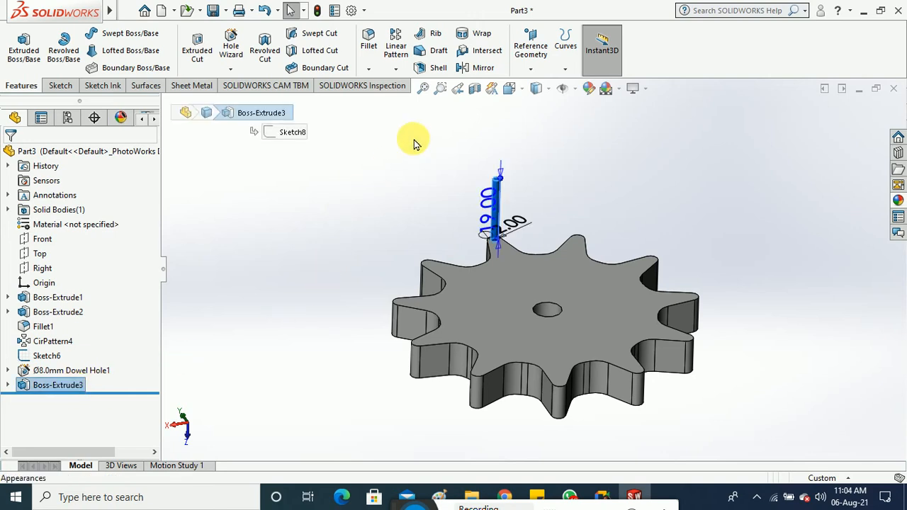
{"action": "left_click", "coordinate": [395, 69]}
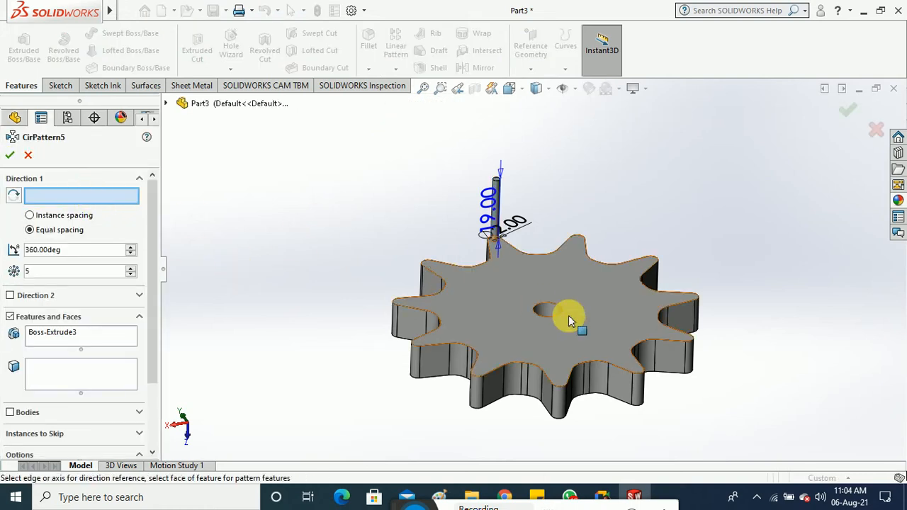
{"action": "left_click", "coordinate": [533, 305]}
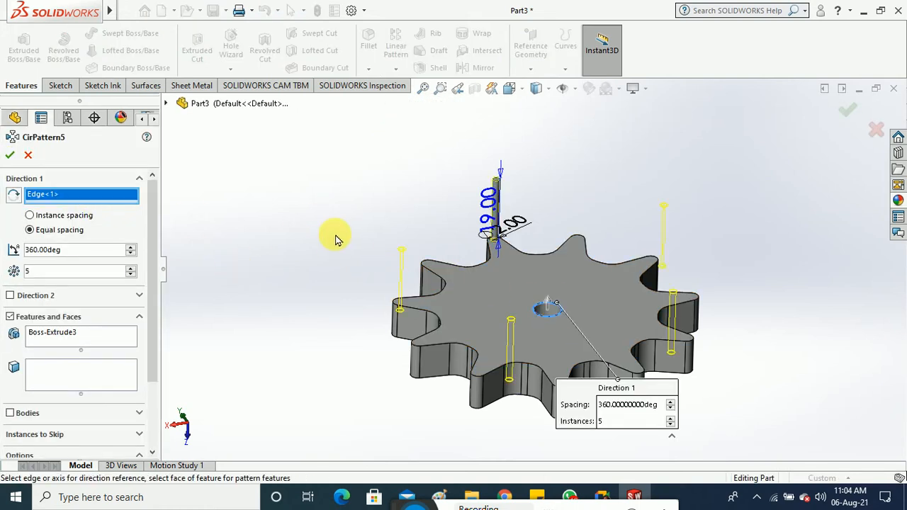
{"action": "middle_click_drag", "start_coordinate": [336, 239], "coordinate": [344, 263]}
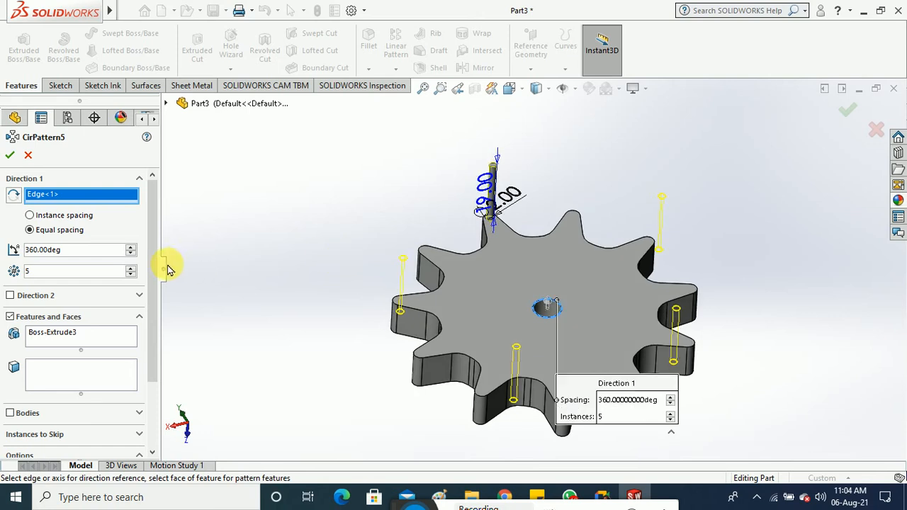
{"action": "left_click", "coordinate": [131, 269]}
{"action": "left_click", "coordinate": [131, 269]}
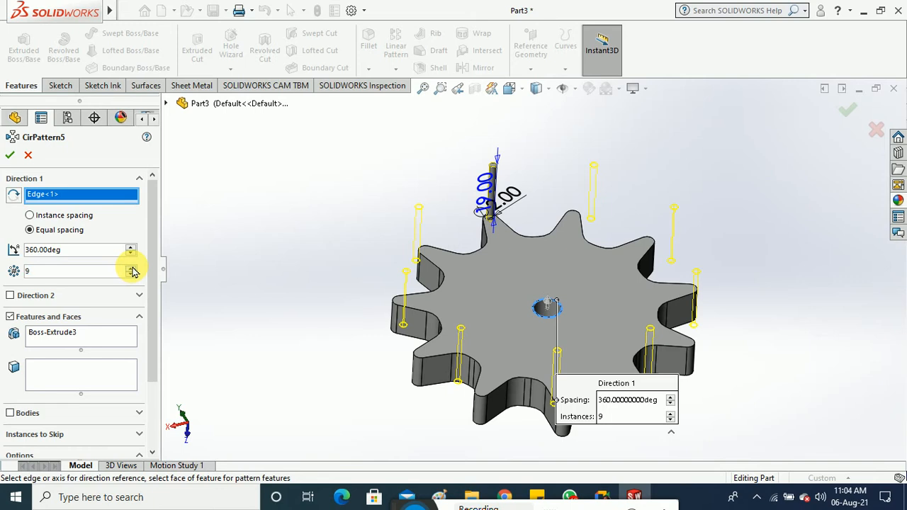
{"action": "left_click", "coordinate": [131, 269]}
{"action": "left_click", "coordinate": [131, 269]}
{"action": "left_click", "coordinate": [132, 270]}
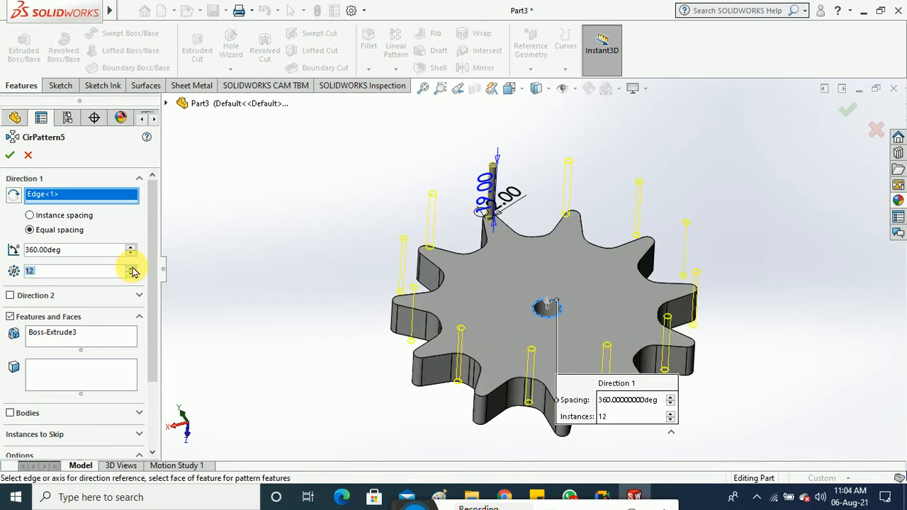
{"action": "middle_click_drag", "start_coordinate": [299, 345], "coordinate": [316, 425]}
{"action": "left_click", "coordinate": [28, 155]}
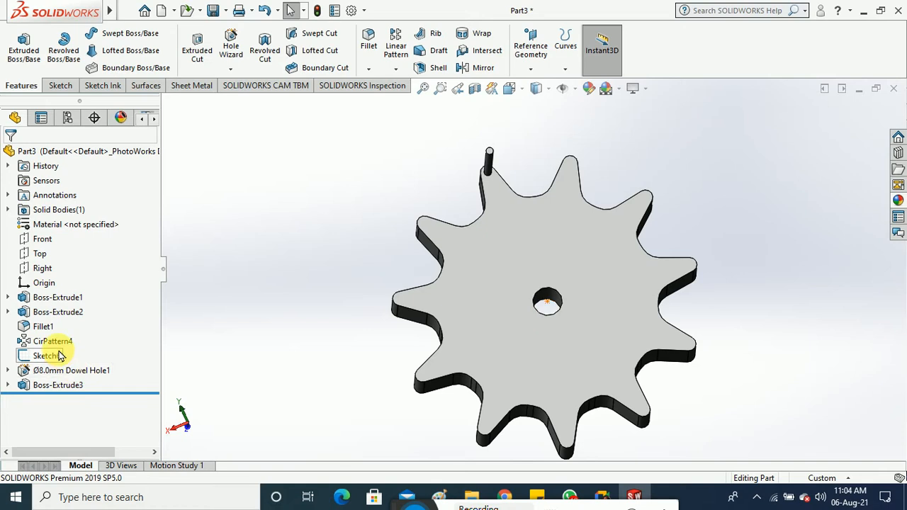
Step: Review the settings of the existing circular pattern of the teeth and close it unchanged
{"action": "right_click", "coordinate": [56, 342]}
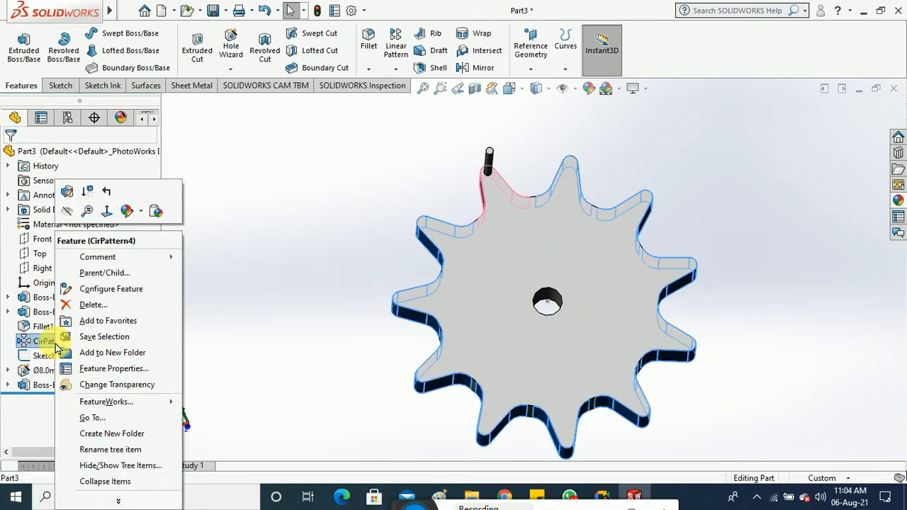
{"action": "left_click", "coordinate": [68, 189]}
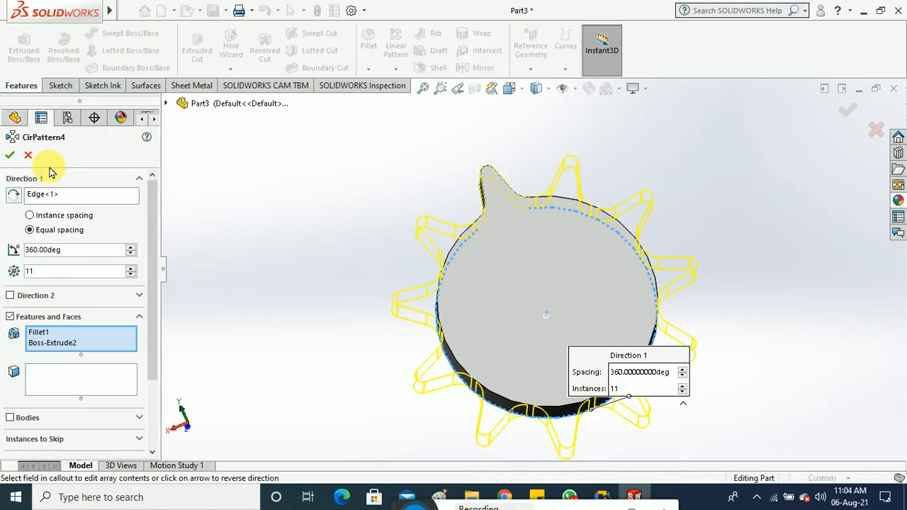
{"action": "key", "text": "Return"}
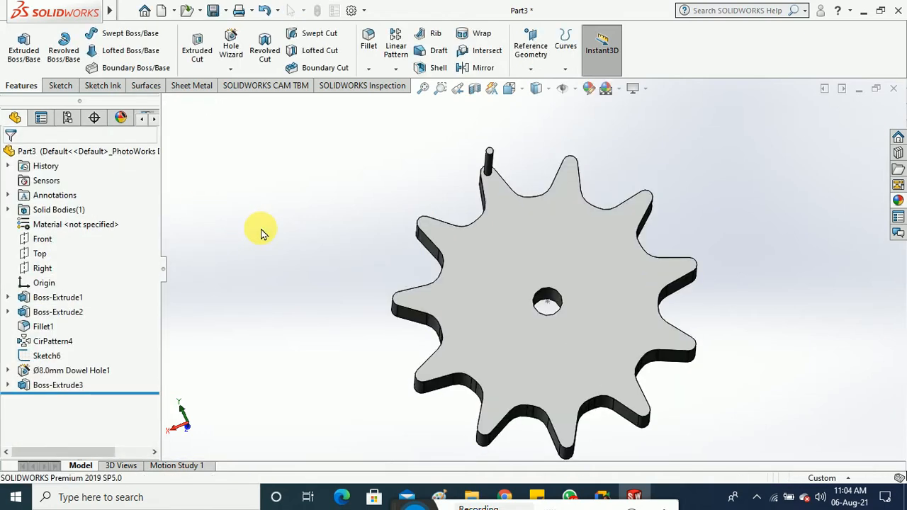
Step: Circular-pattern the extruded pin about the centre hole's edge with 11 equally spaced instances over 360°
{"action": "left_click", "coordinate": [71, 389]}
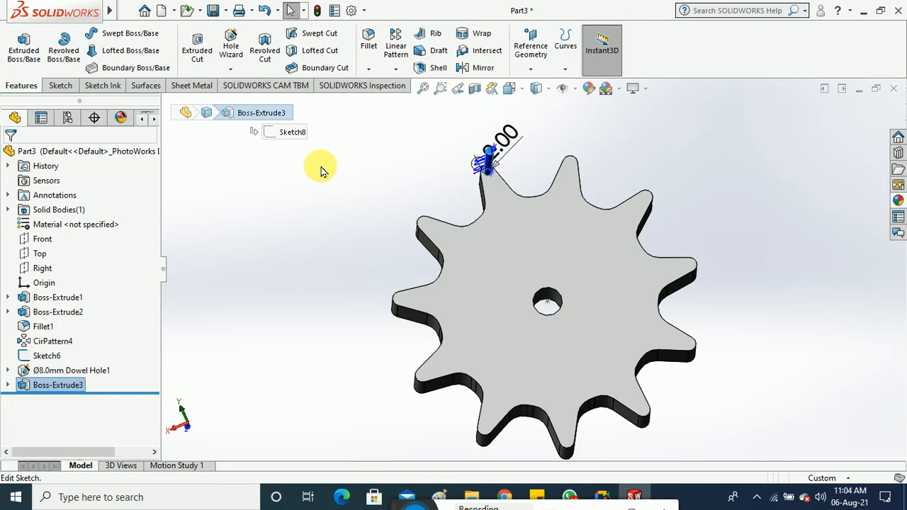
{"action": "left_click", "coordinate": [396, 68]}
{"action": "left_click", "coordinate": [418, 102]}
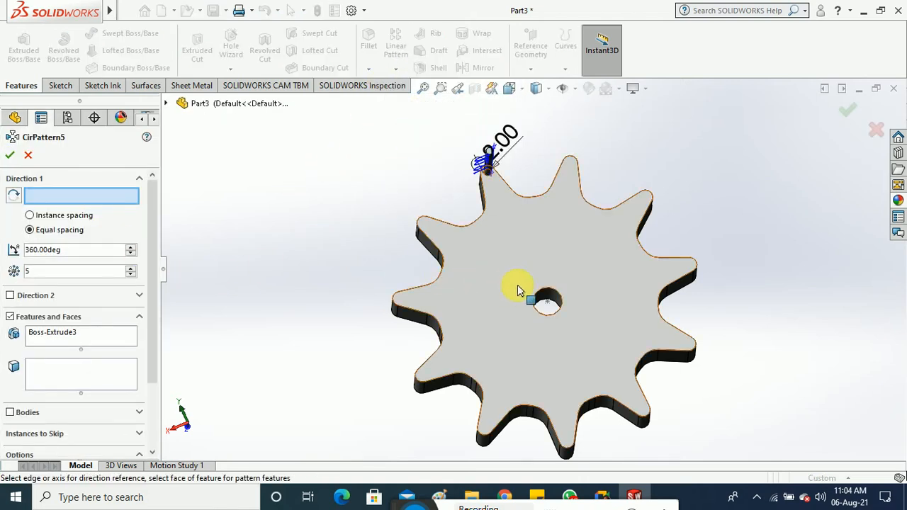
{"action": "left_click", "coordinate": [546, 294]}
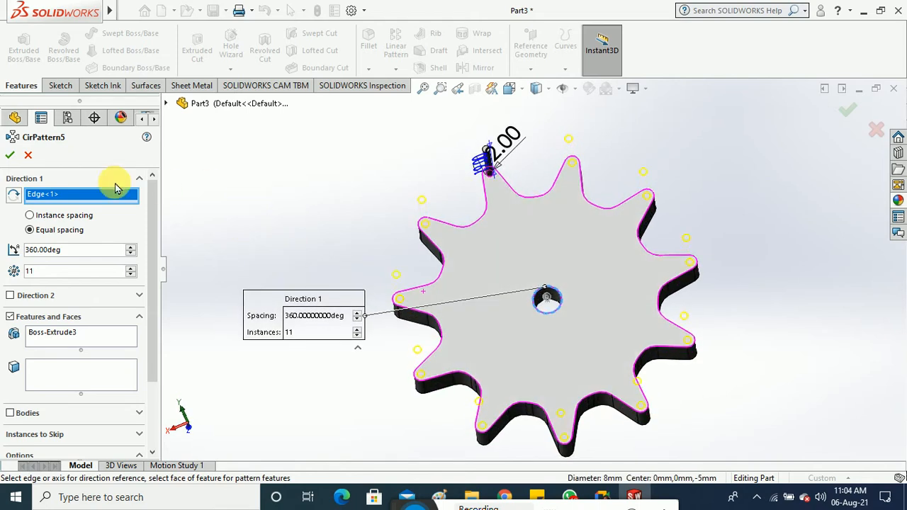
{"action": "left_click", "coordinate": [10, 155]}
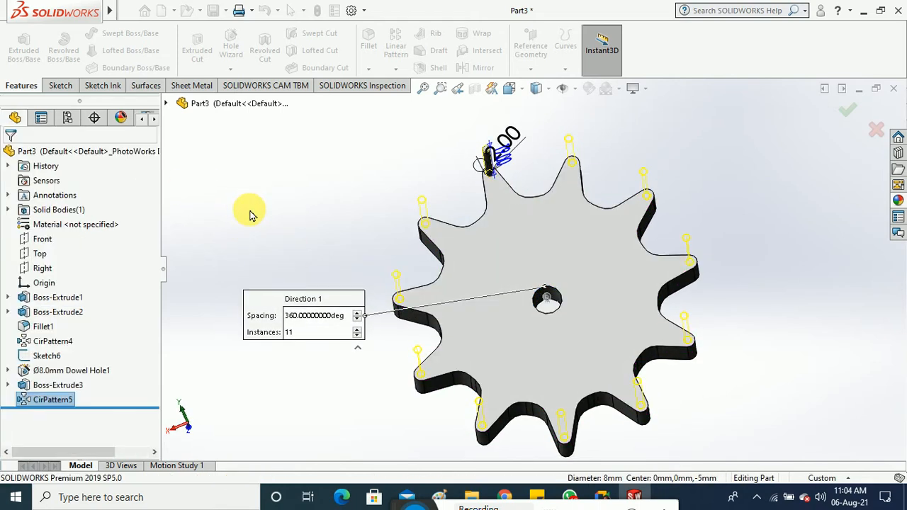
{"action": "mouse_move", "coordinate": [279, 219]}
{"action": "middle_mouse_down"}
{"action": "mouse_move", "coordinate": [304, 297]}
{"action": "mouse_move", "coordinate": [309, 217]}
{"action": "mouse_move", "coordinate": [359, 211]}
{"action": "mouse_move", "coordinate": [458, 236]}
{"action": "mouse_move", "coordinate": [826, 295]}
{"action": "mouse_move", "coordinate": [573, 305]}
{"action": "mouse_move", "coordinate": [519, 414]}
{"action": "mouse_move", "coordinate": [575, 328]}
{"action": "mouse_move", "coordinate": [589, 437]}
{"action": "middle_mouse_up"}
{"action": "middle_click_drag", "start_coordinate": [571, 279], "coordinate": [674, 304]}
{"action": "key", "text": "Escape"}
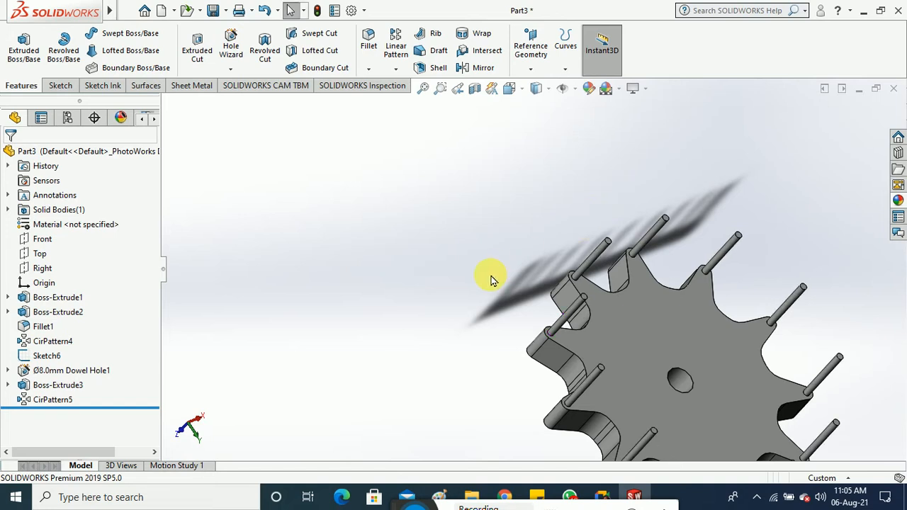
Step: Close the toothed wheel part without saving its changes
{"action": "scroll", "coordinate": [490, 277], "scroll_direction": "up", "scroll_amount": 3}
{"action": "left_click", "coordinate": [892, 91]}
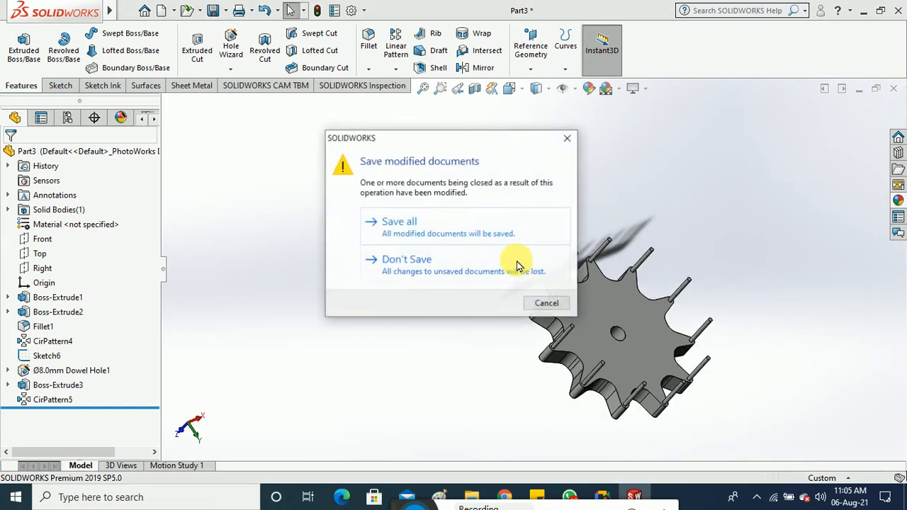
{"action": "left_click", "coordinate": [516, 260]}
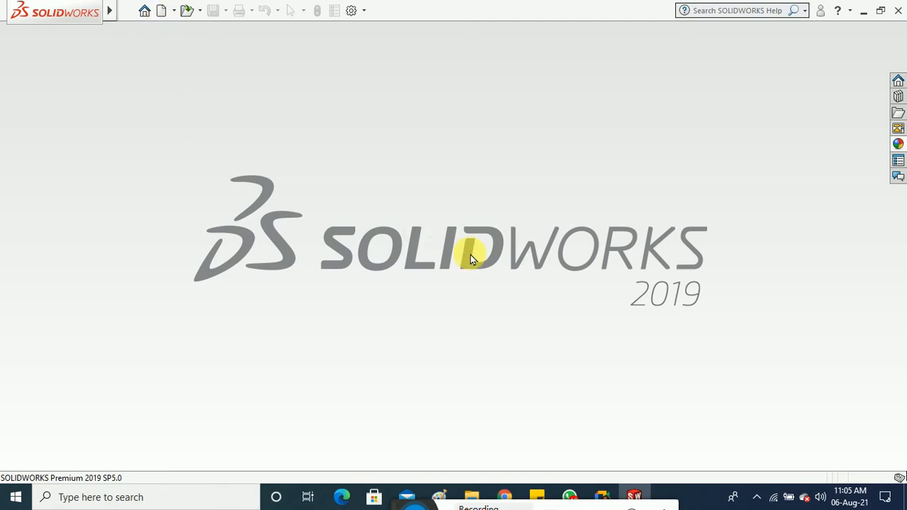
Step: Create a new part document and start a sketch on the Front plane
{"action": "left_click", "coordinate": [162, 12]}
{"action": "left_click", "coordinate": [350, 364]}
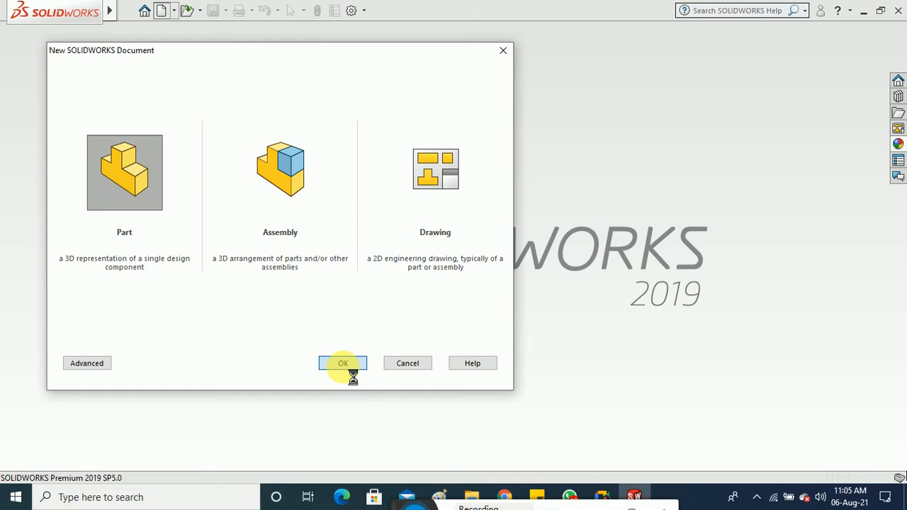
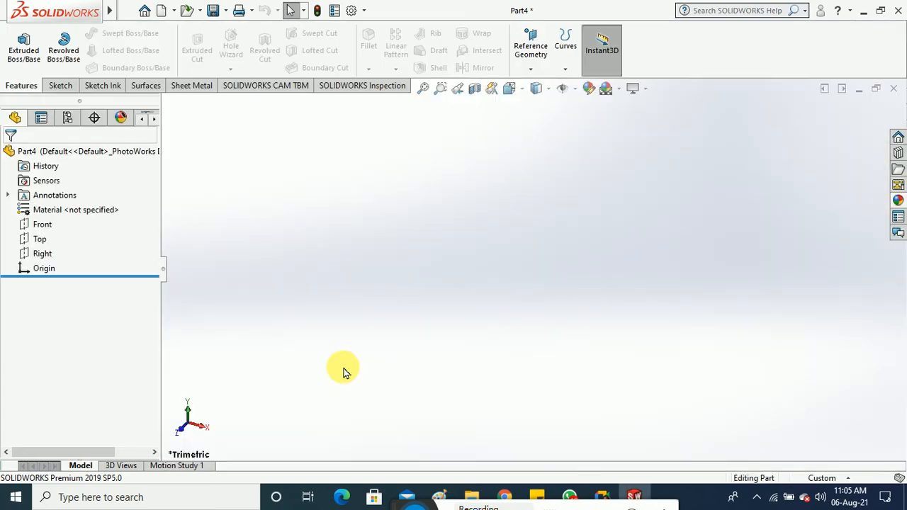
{"action": "left_click", "coordinate": [43, 225]}
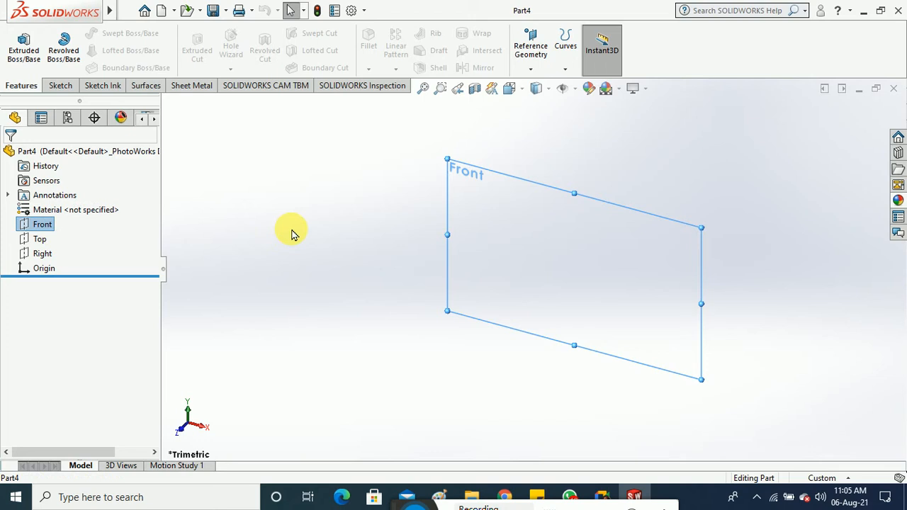
{"action": "left_click", "coordinate": [58, 85]}
{"action": "left_click", "coordinate": [18, 46]}
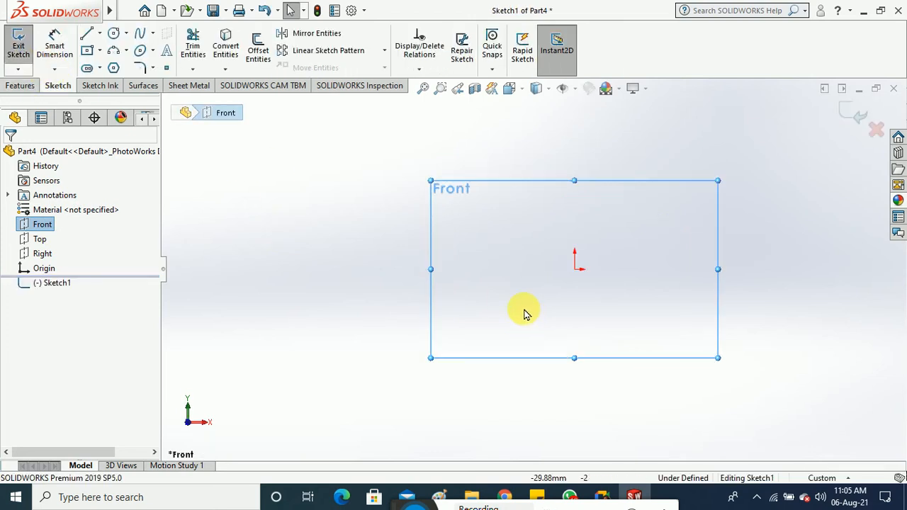
{"action": "scroll", "coordinate": [577, 280], "scroll_direction": "down", "scroll_amount": 1}
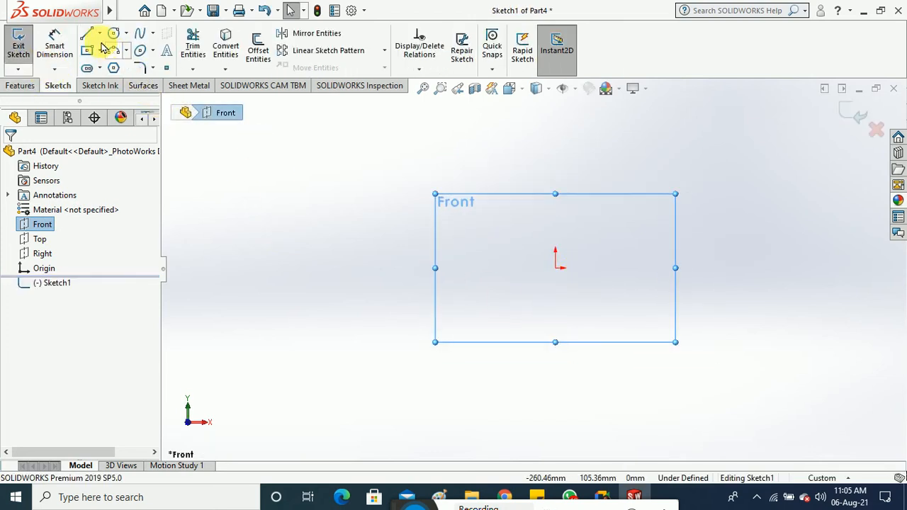
{"action": "left_click", "coordinate": [100, 34]}
{"action": "left_click", "coordinate": [87, 37]}
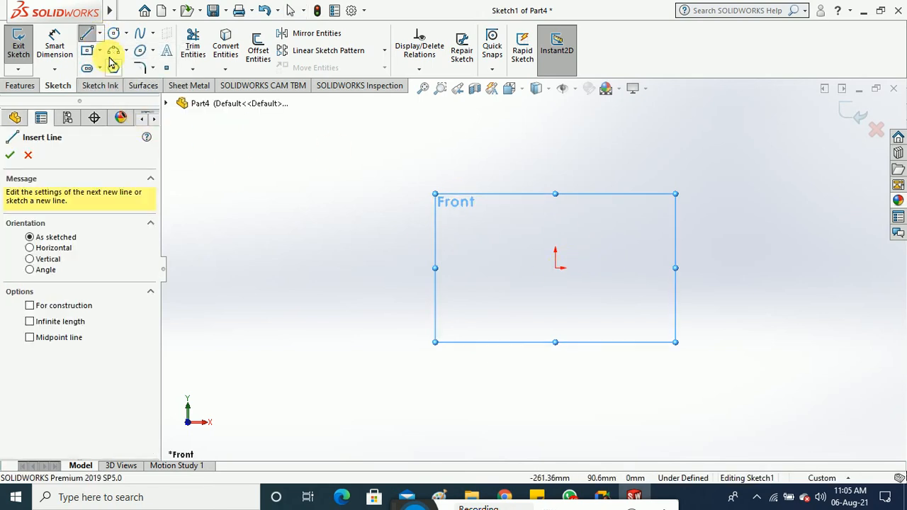
{"action": "left_click", "coordinate": [100, 35]}
{"action": "left_click", "coordinate": [117, 66]}
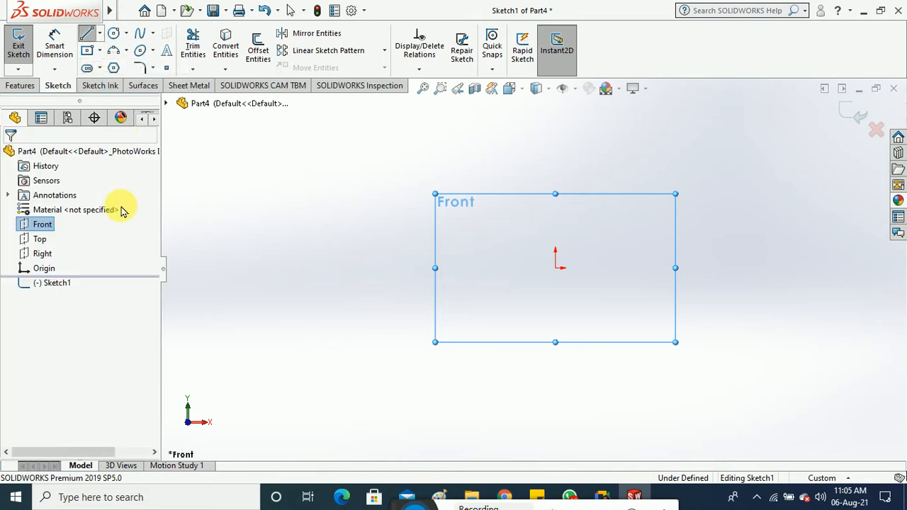
{"action": "left_click", "coordinate": [555, 268]}
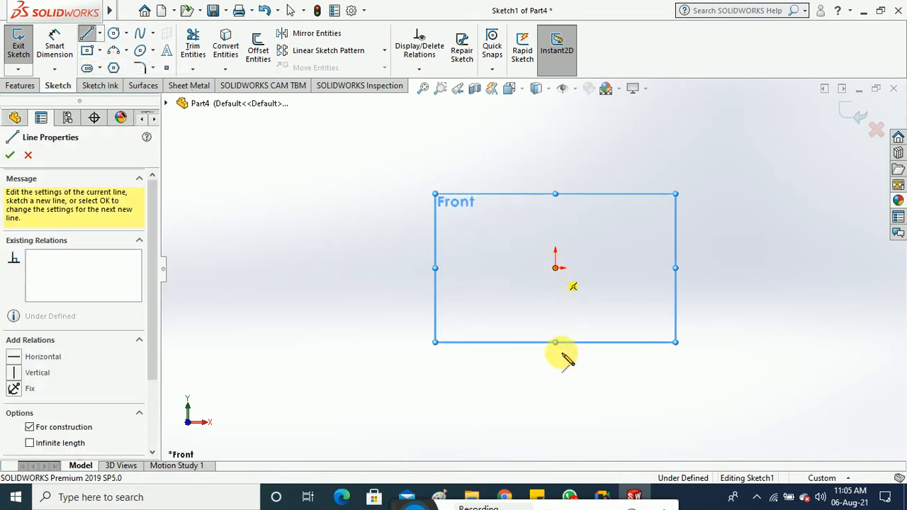
{"action": "key", "text": "Escape"}
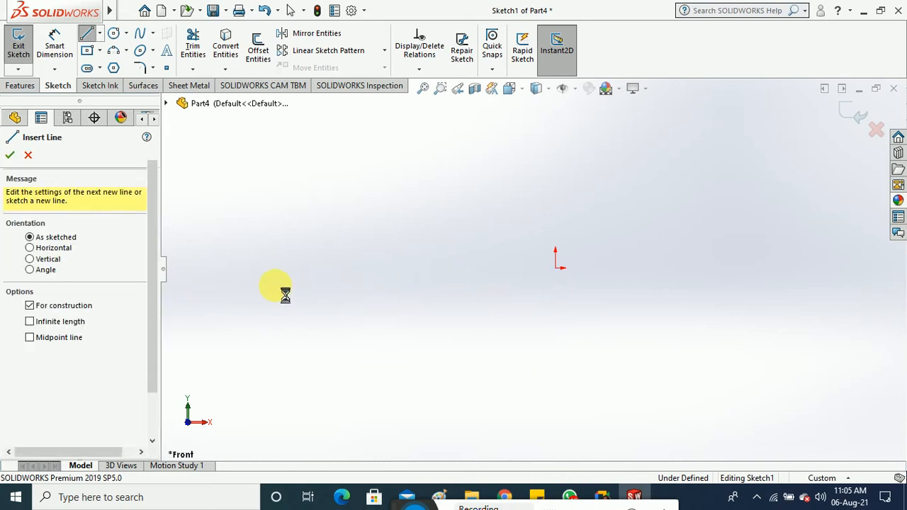
{"action": "key", "text": "Escape"}
Step: Sketch a horizontal and a vertical infinite-length construction centerline through the origin
{"action": "left_click", "coordinate": [100, 33]}
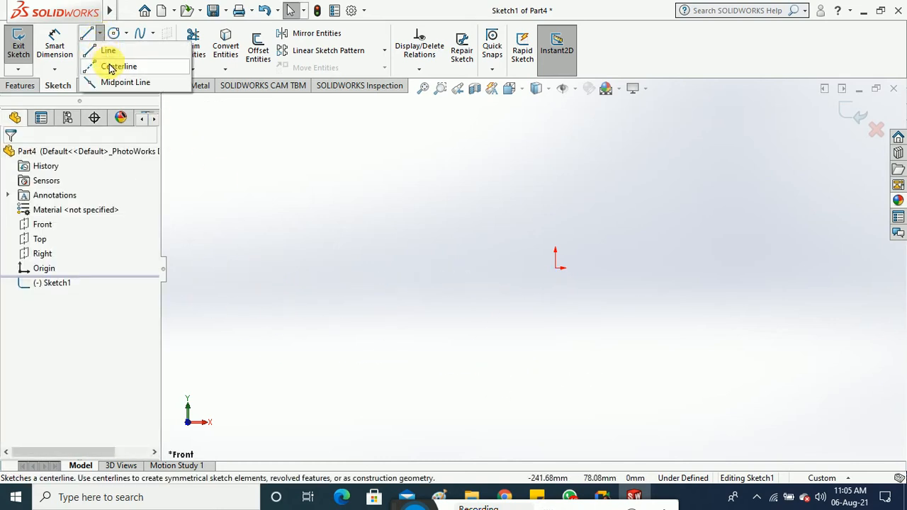
{"action": "left_click", "coordinate": [114, 62]}
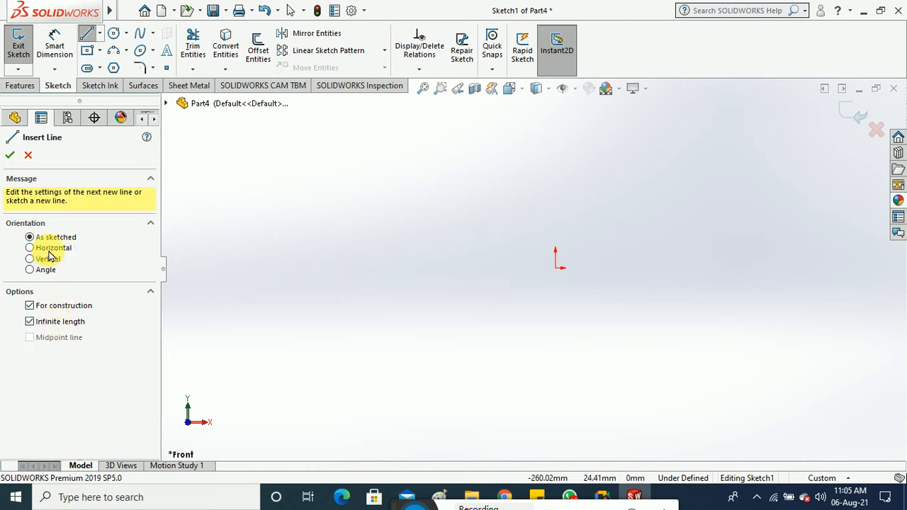
{"action": "left_click", "coordinate": [555, 267]}
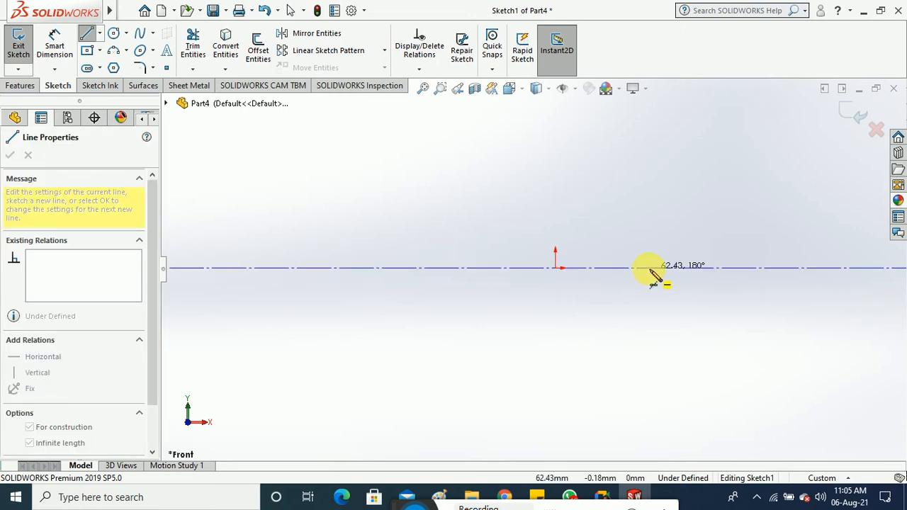
{"action": "left_click", "coordinate": [652, 269]}
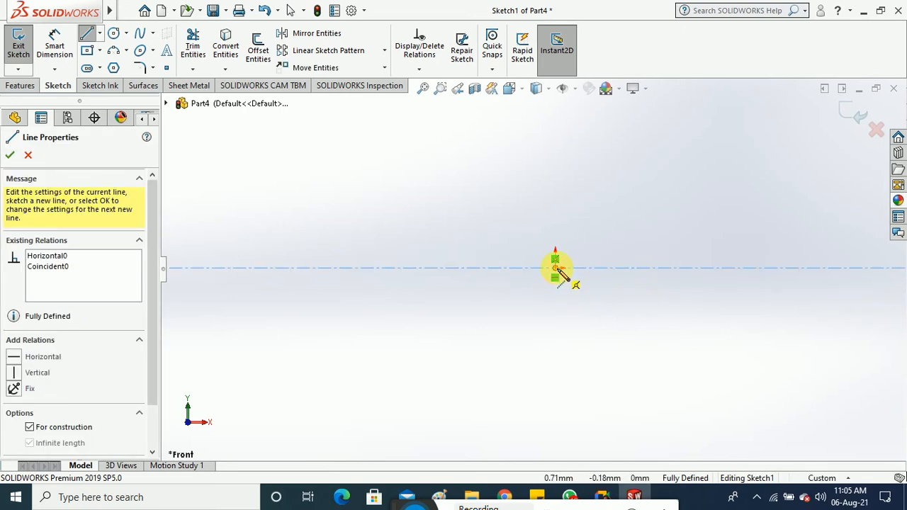
{"action": "left_click", "coordinate": [556, 270]}
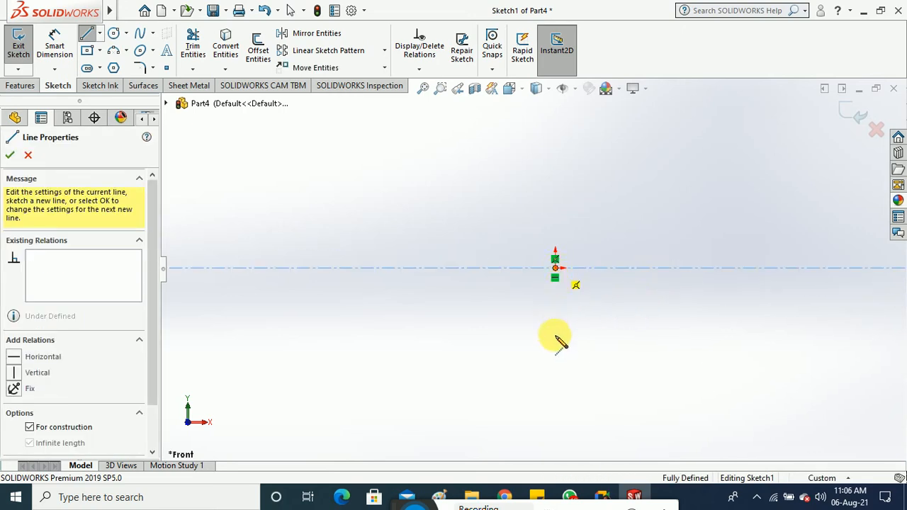
{"action": "left_click", "coordinate": [560, 398]}
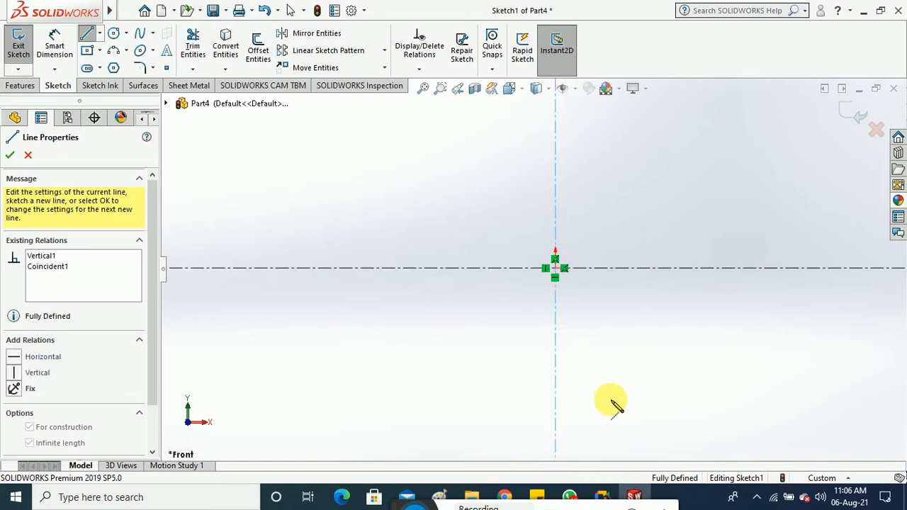
{"action": "key", "text": "Escape"}
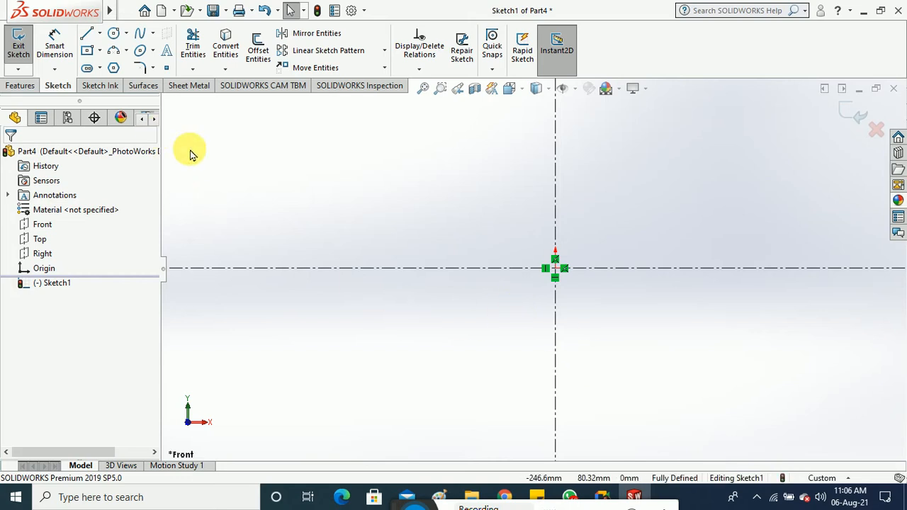
Step: Sketch a closed five-sided profile up and left from the origin: base about 118 mm, height 100 mm, top edge 41 mm, short side 17 mm, sloped edge
{"action": "left_click", "coordinate": [100, 34]}
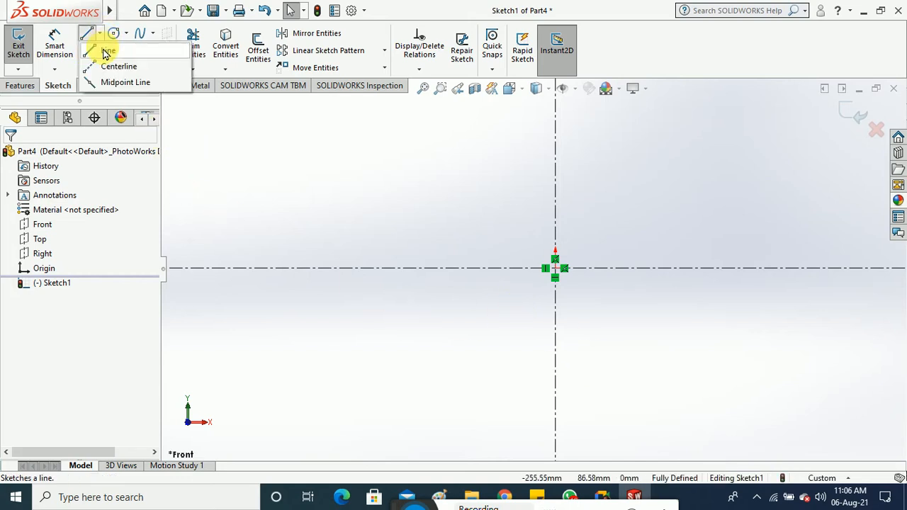
{"action": "left_click", "coordinate": [106, 54]}
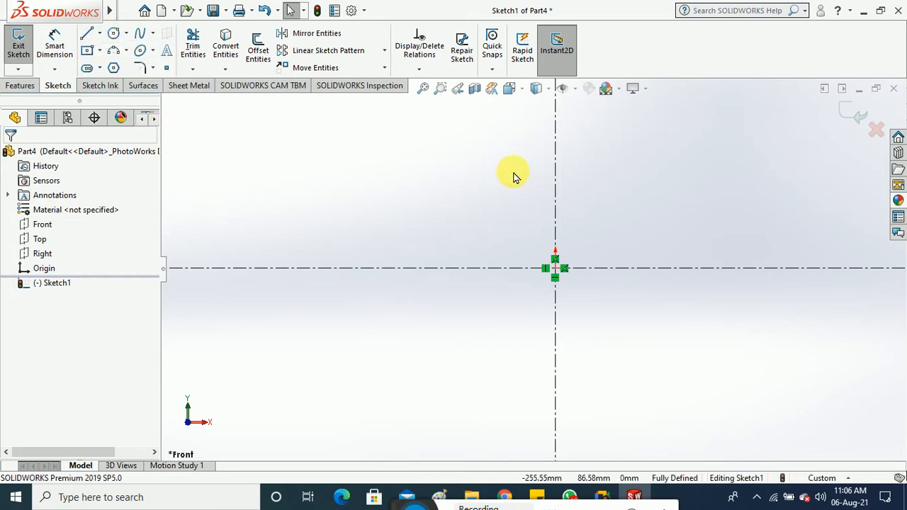
{"action": "left_click", "coordinate": [554, 122]}
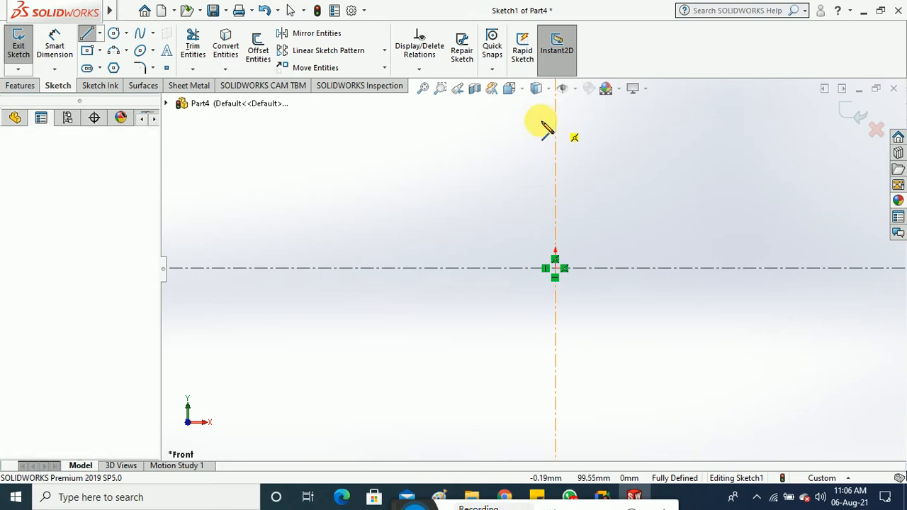
{"action": "left_click", "coordinate": [495, 122]}
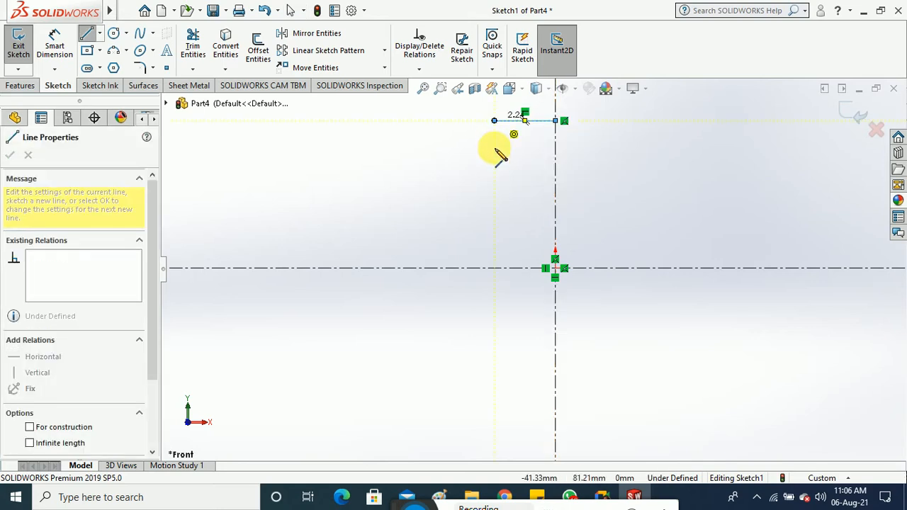
{"action": "left_click", "coordinate": [380, 244]}
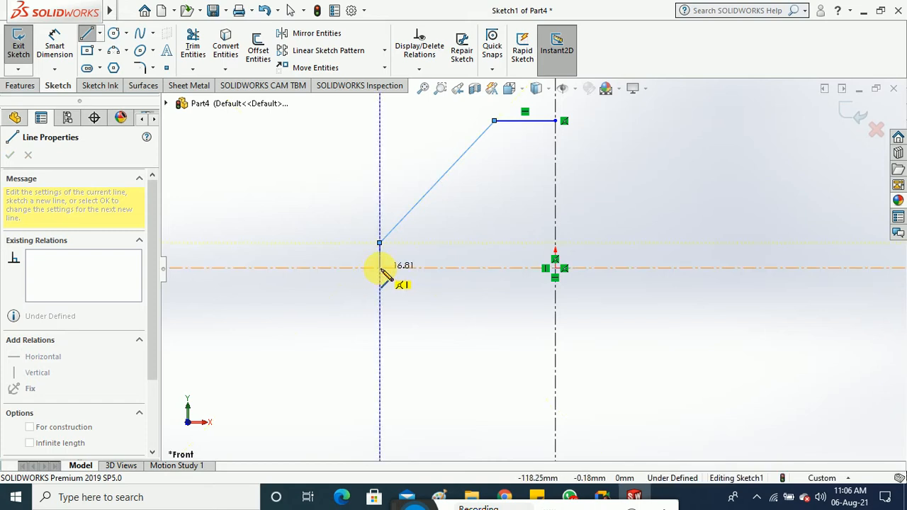
{"action": "left_click", "coordinate": [379, 268]}
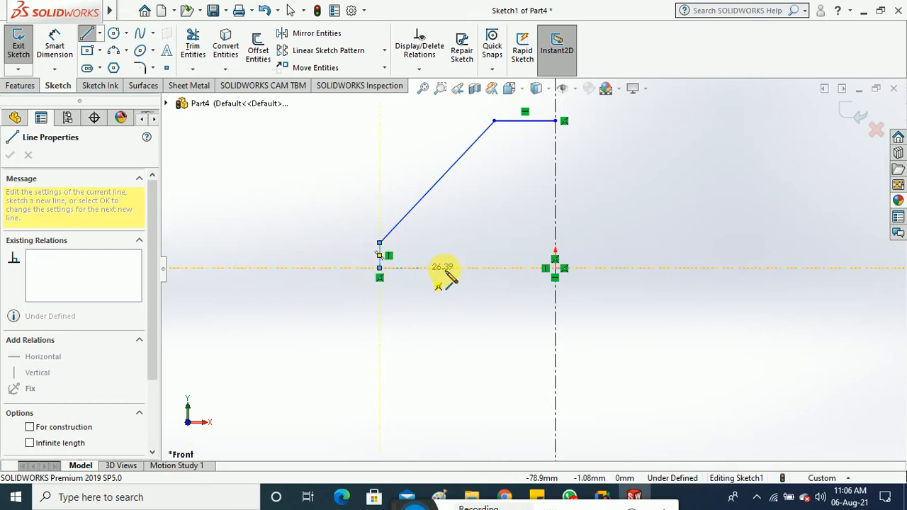
{"action": "left_click", "coordinate": [554, 268]}
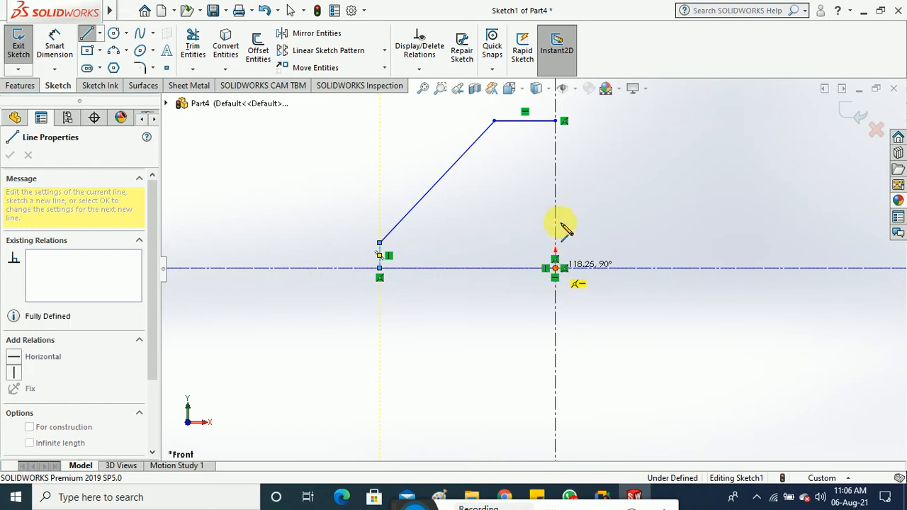
{"action": "left_click", "coordinate": [556, 120]}
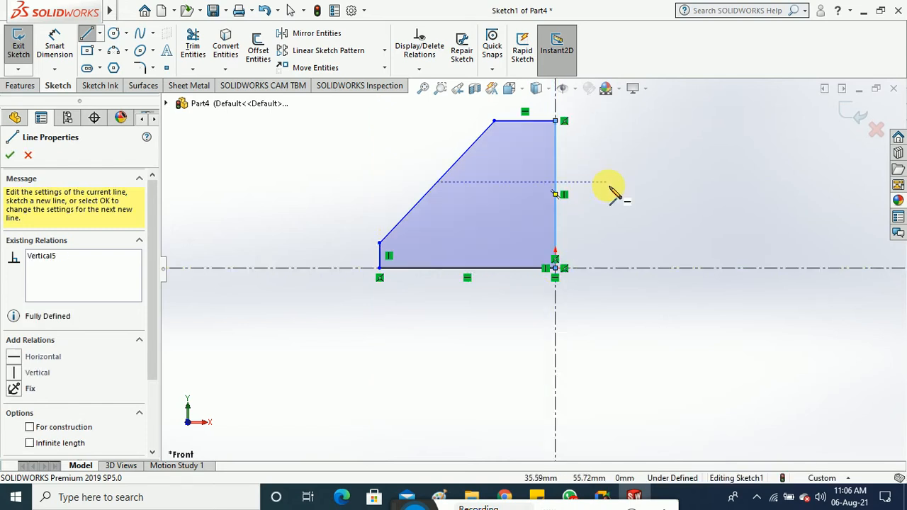
{"action": "key", "text": "Escape"}
{"action": "key", "text": "Escape"}
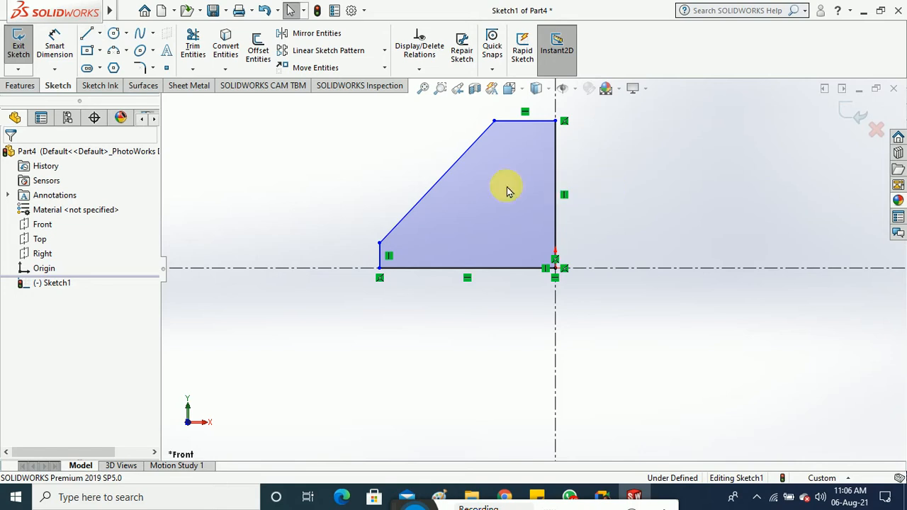
Step: Replace the profile's sloped edge with an inward-curving three-point arc between its endpoints, about 90° with a radius of about 80 mm
{"action": "scroll", "coordinate": [461, 182], "scroll_direction": "down", "scroll_amount": 2}
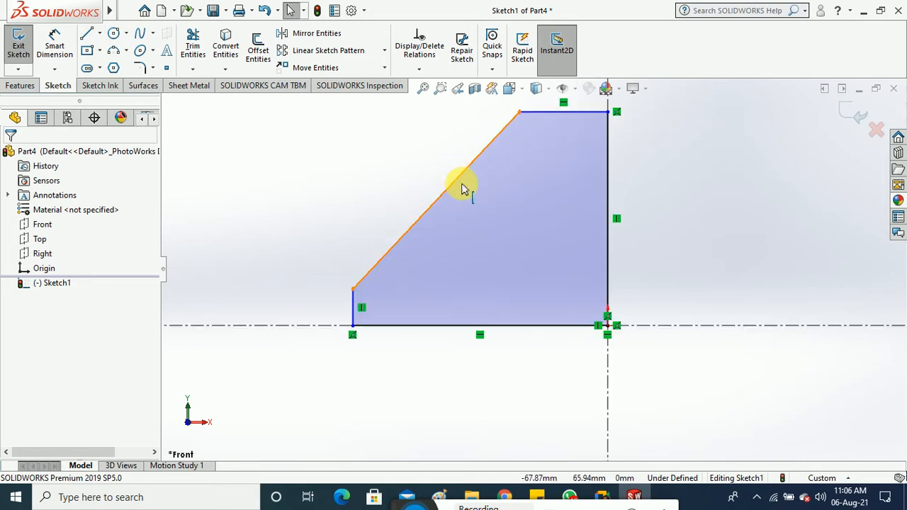
{"action": "left_click", "coordinate": [317, 189]}
{"action": "key", "text": "Delete"}
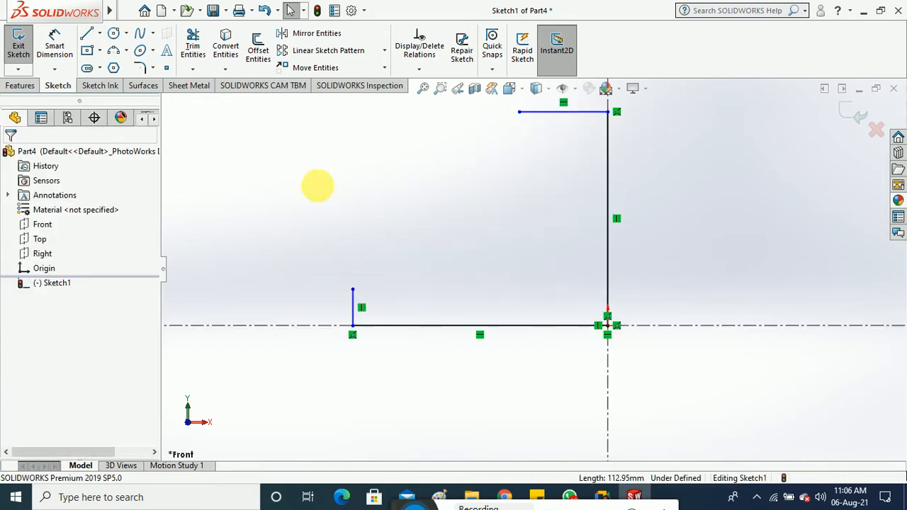
{"action": "left_click", "coordinate": [126, 50]}
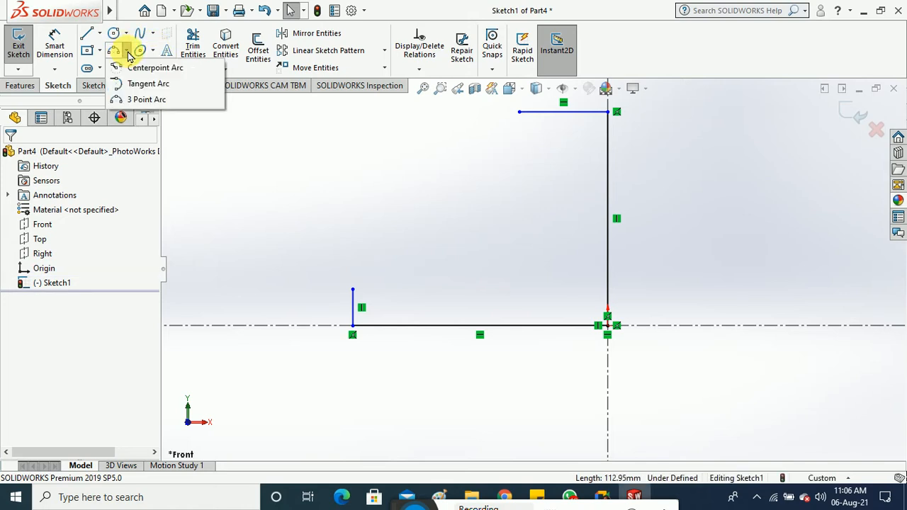
{"action": "left_click", "coordinate": [157, 99]}
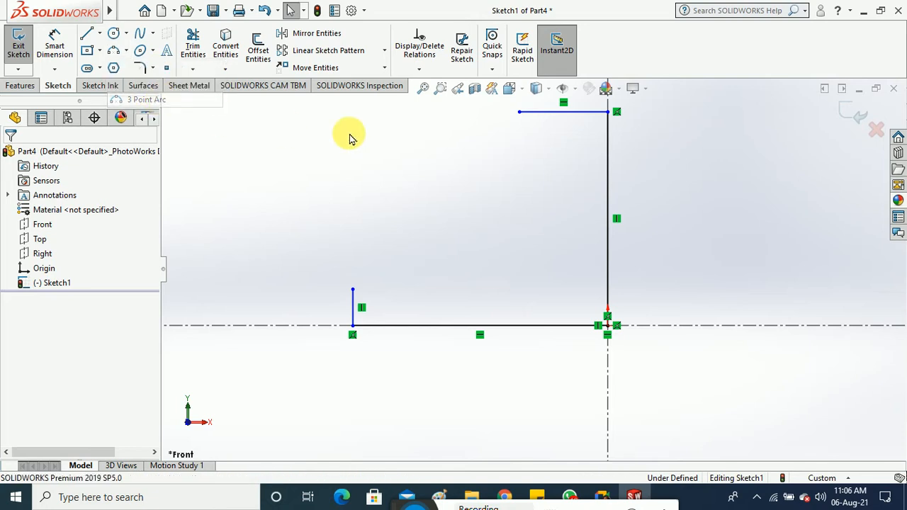
{"action": "left_click", "coordinate": [520, 112]}
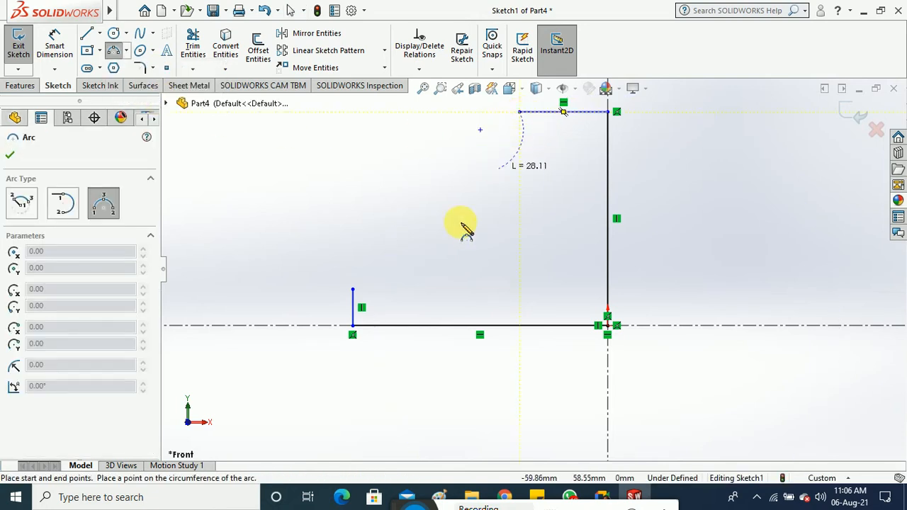
{"action": "left_click", "coordinate": [353, 289]}
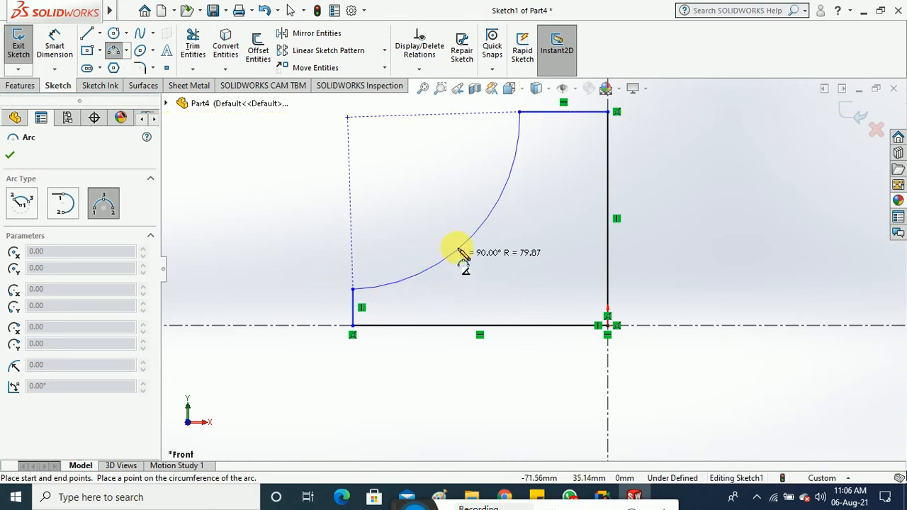
{"action": "left_click", "coordinate": [449, 287]}
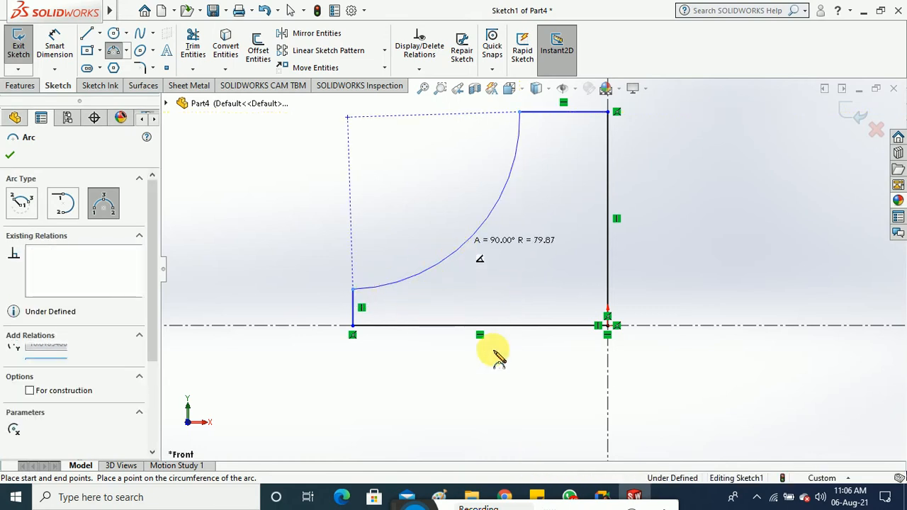
{"action": "key", "text": "Escape"}
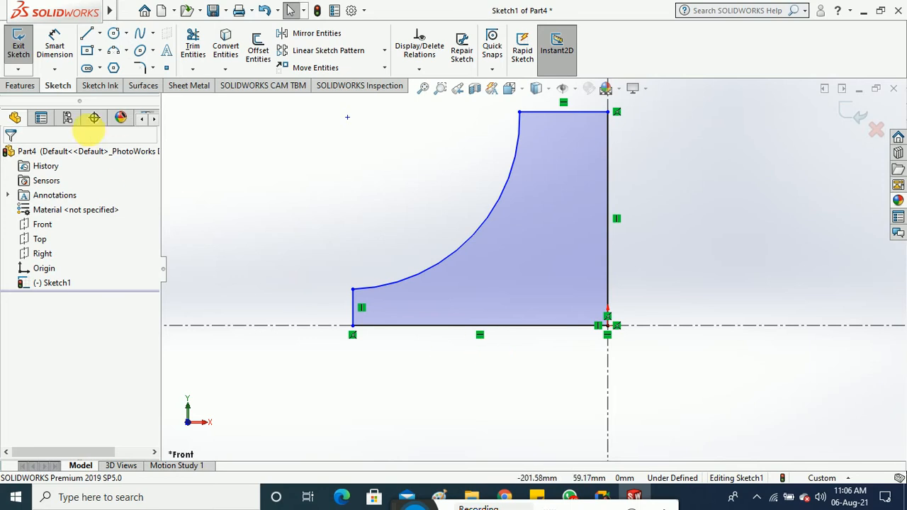
Step: Dimension the concave arc's radius as 80 mm
{"action": "left_click", "coordinate": [55, 44]}
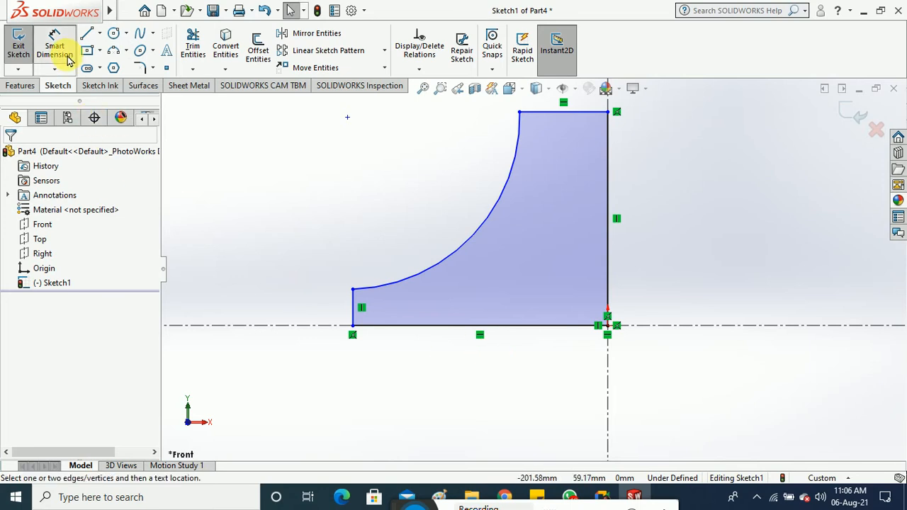
{"action": "left_click", "coordinate": [349, 168]}
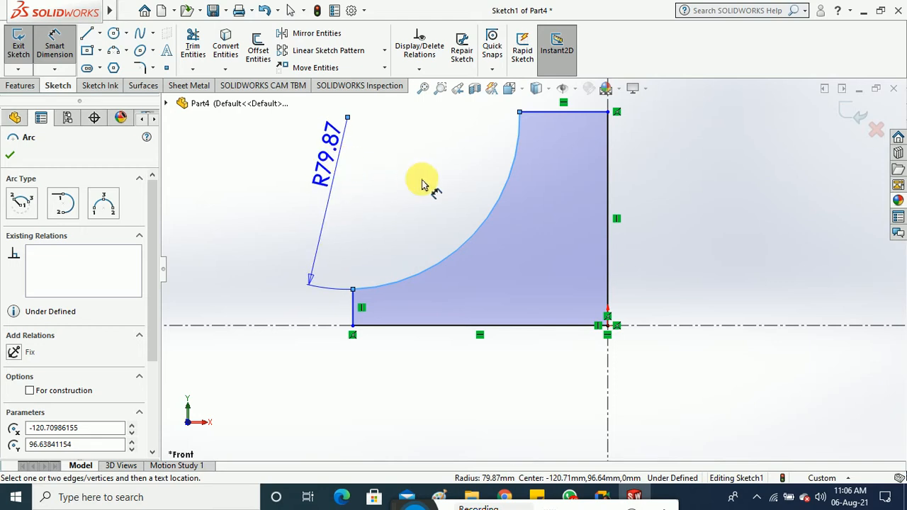
{"action": "left_click", "coordinate": [474, 171]}
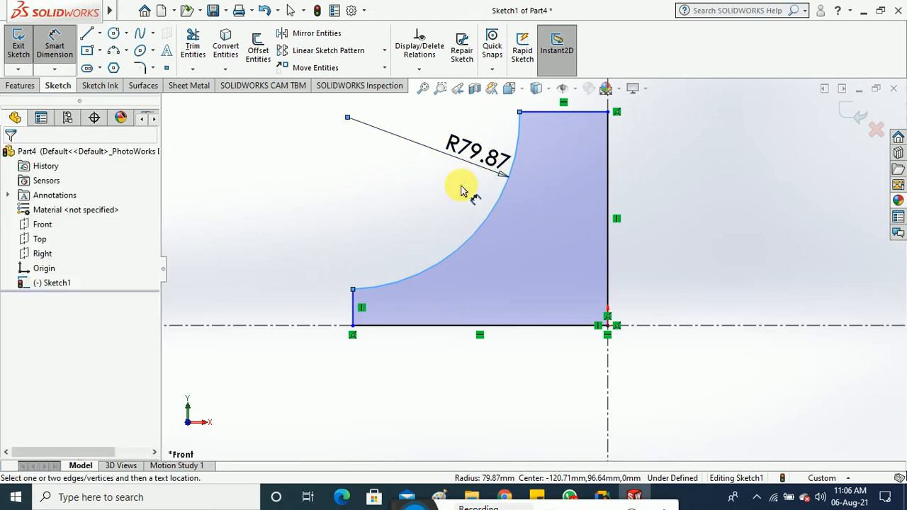
{"action": "type", "text": "80"}
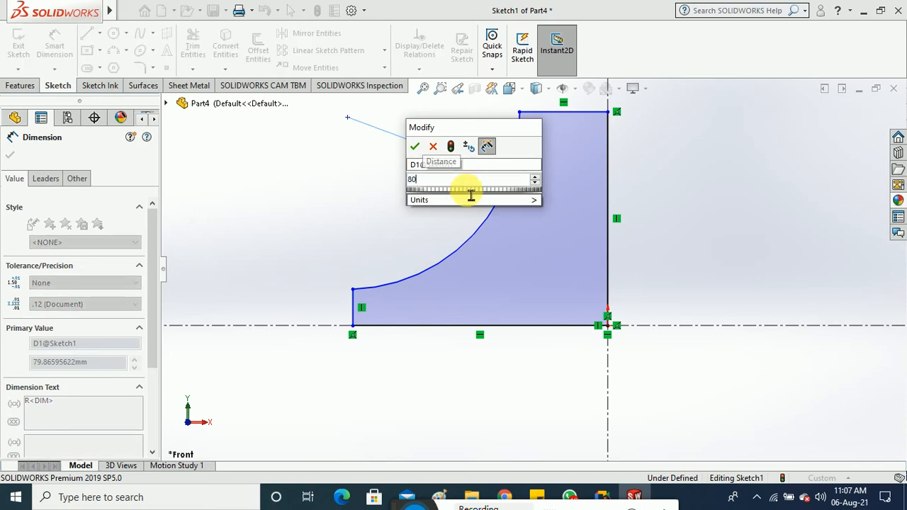
{"action": "key", "text": "Return"}
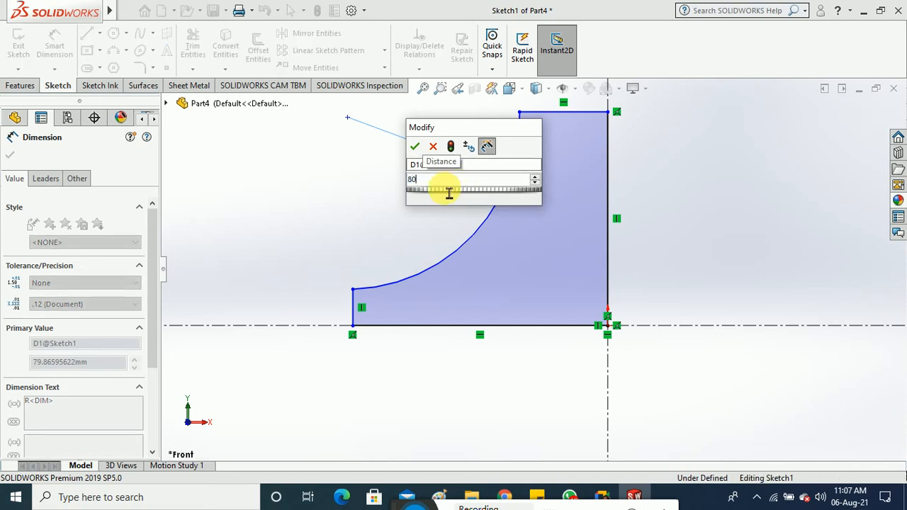
{"action": "left_click", "coordinate": [298, 238]}
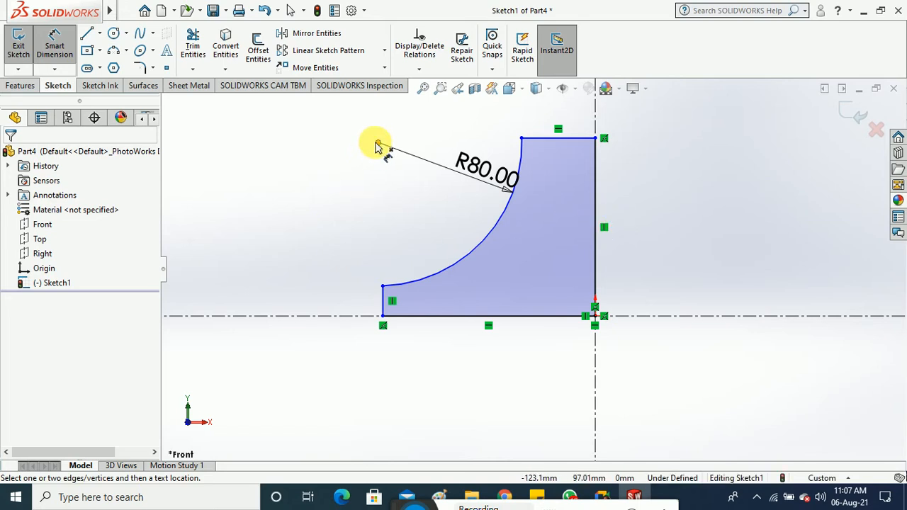
Step: Dimension the arc's center point 95 mm above the horizontal centerline
{"action": "left_click", "coordinate": [378, 142]}
{"action": "left_click", "coordinate": [364, 317]}
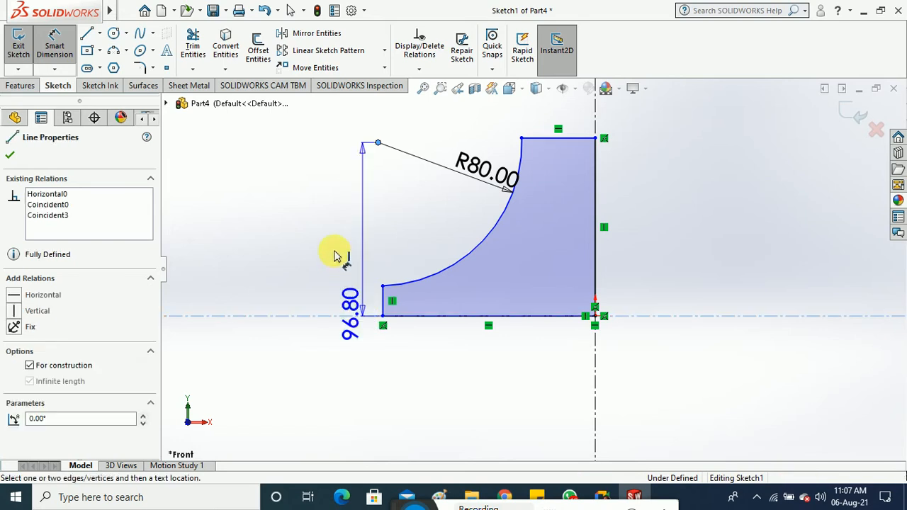
{"action": "left_click", "coordinate": [289, 249]}
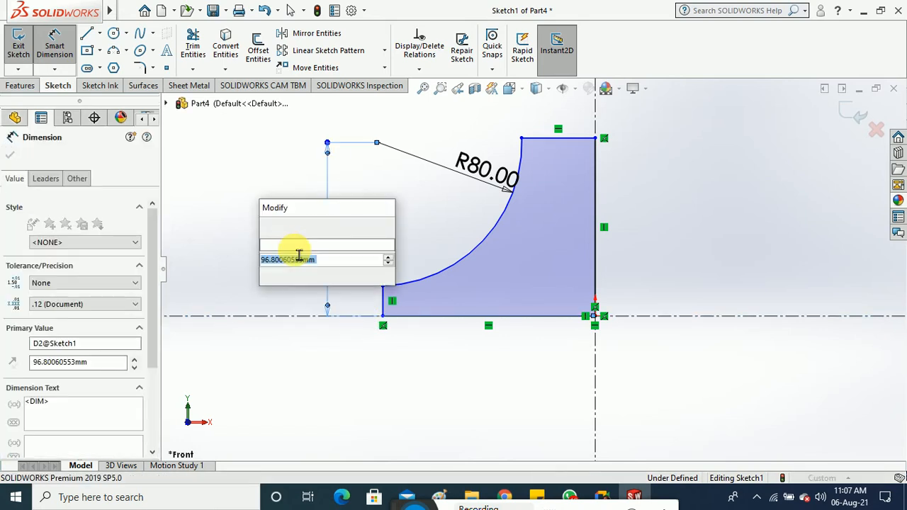
{"action": "type", "text": "96.8"}
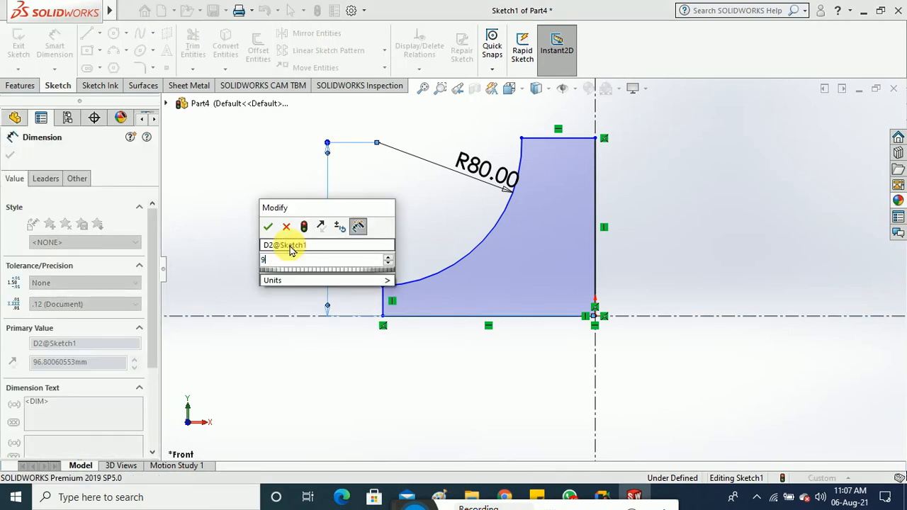
{"action": "key", "text": "Return"}
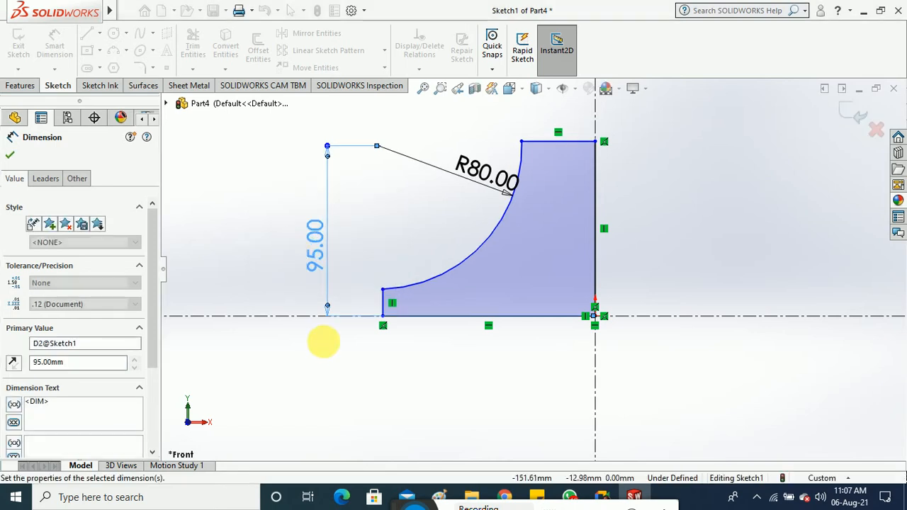
{"action": "left_click", "coordinate": [324, 346]}
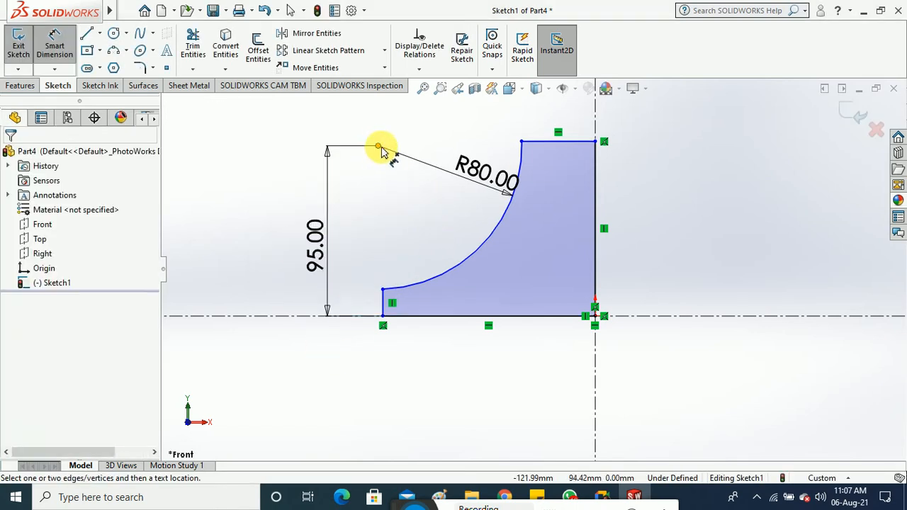
Step: Dimension the arc's center point 120 mm from the vertical centerline
{"action": "left_click", "coordinate": [378, 147]}
{"action": "left_click", "coordinate": [595, 124]}
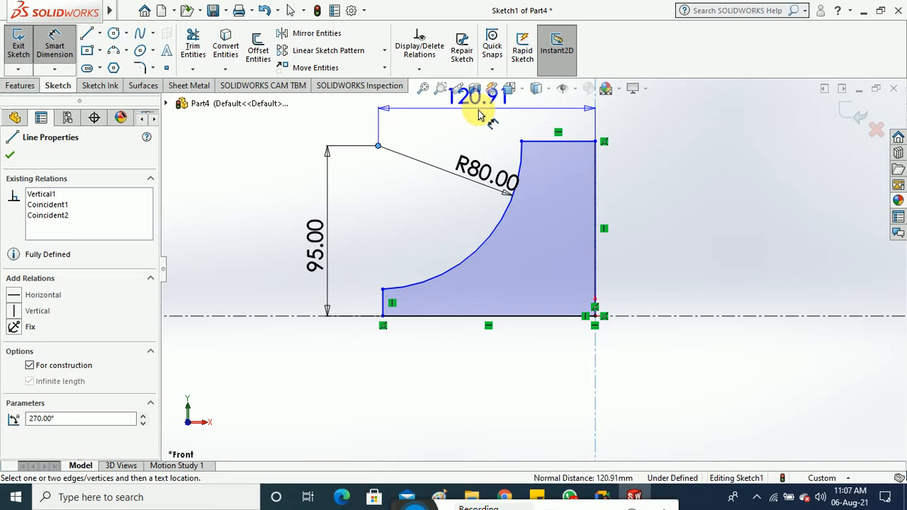
{"action": "left_click", "coordinate": [480, 117]}
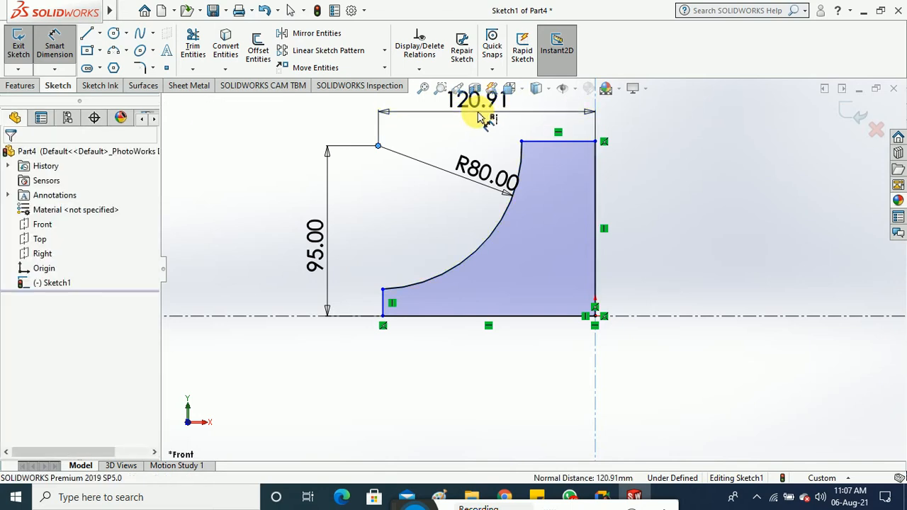
{"action": "type", "text": "95"}
{"action": "key", "text": "Return"}
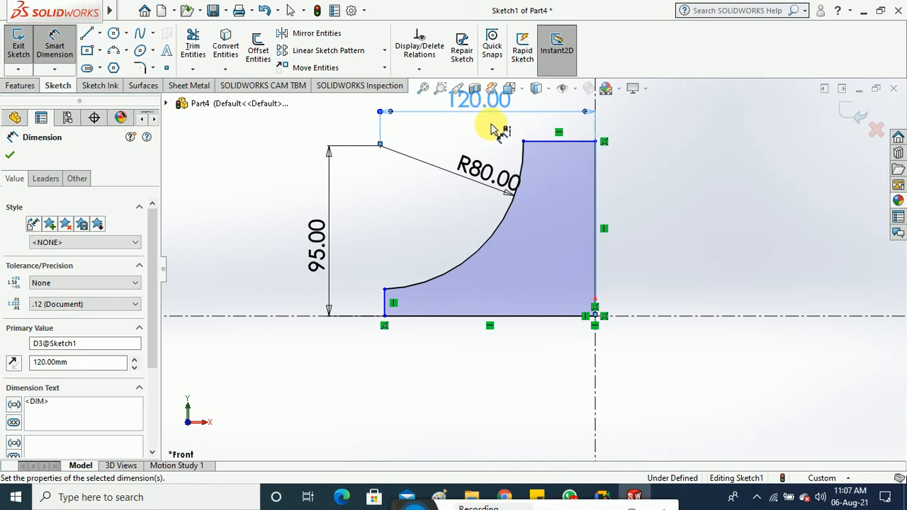
{"action": "left_click", "coordinate": [556, 352]}
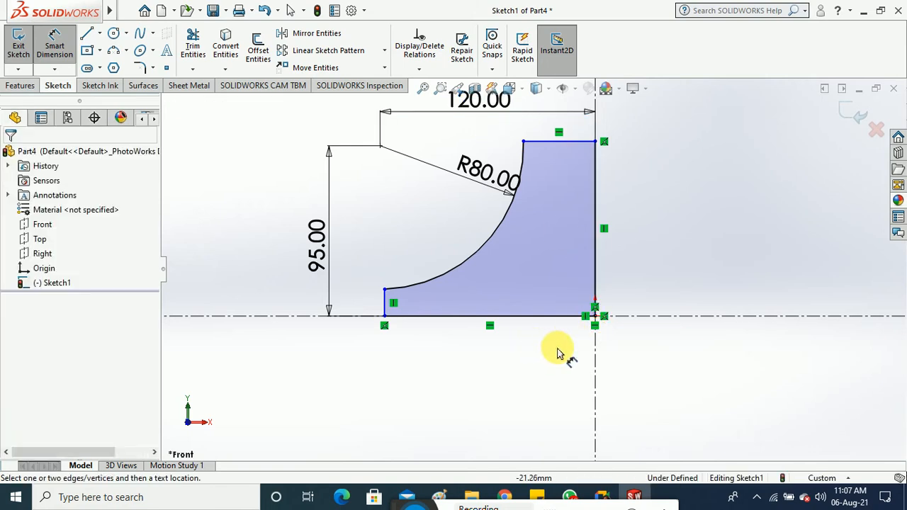
Step: Dimension the profile's top horizontal edge as 40 mm
{"action": "left_click", "coordinate": [572, 143]}
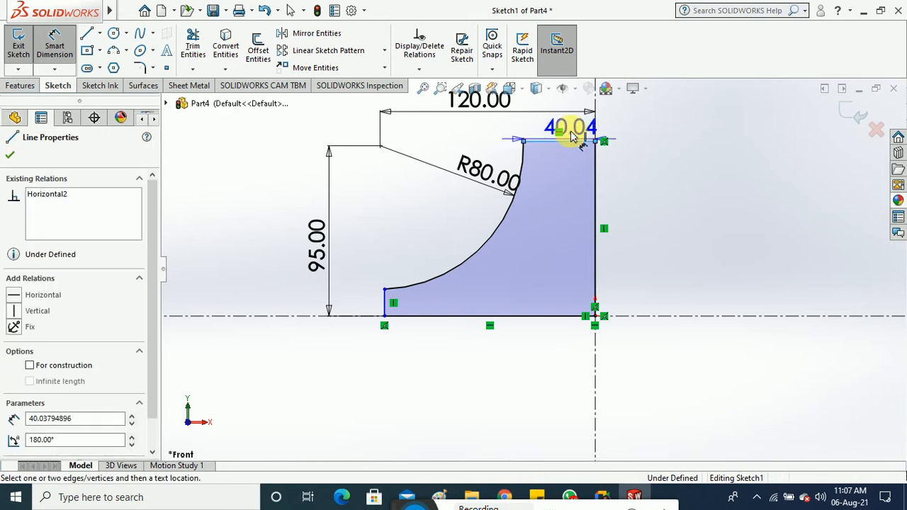
{"action": "left_click", "coordinate": [677, 170]}
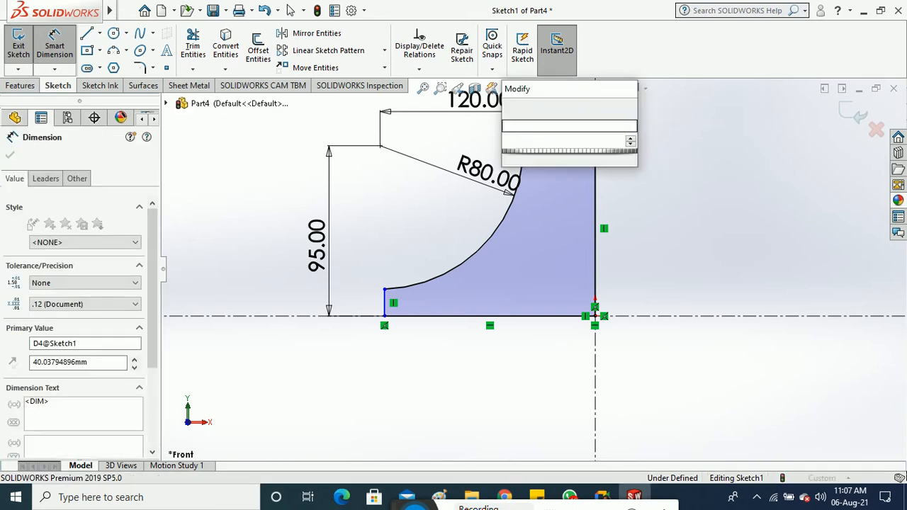
{"action": "type", "text": "40"}
{"action": "key", "text": "Return"}
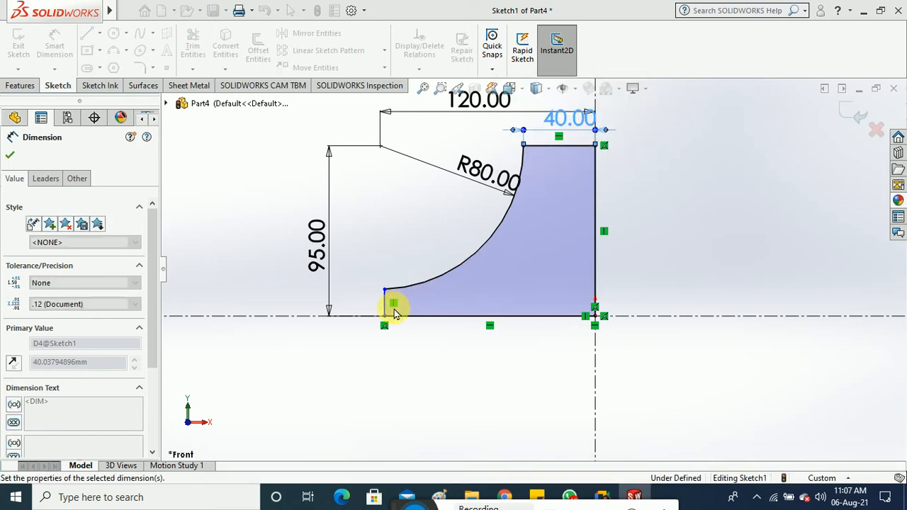
Step: Dimension the short vertical edge at the profile's outer end as 20 mm and end dimensioning
{"action": "scroll", "coordinate": [399, 308], "scroll_direction": "down", "scroll_amount": 2}
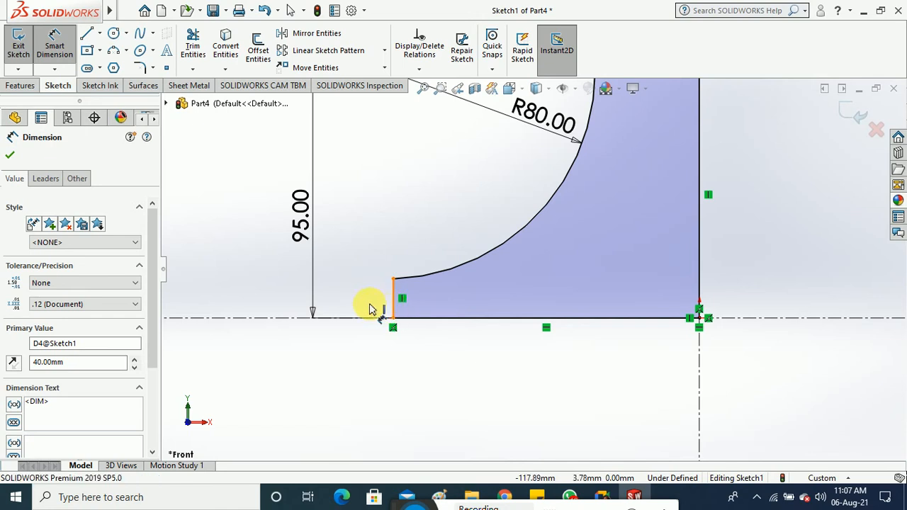
{"action": "left_click", "coordinate": [388, 306]}
{"action": "left_click", "coordinate": [361, 301]}
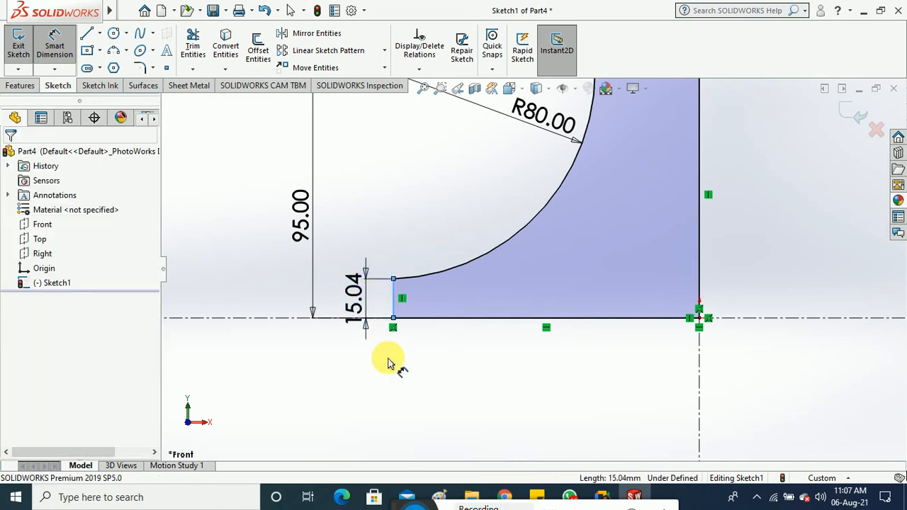
{"action": "key", "text": "Return"}
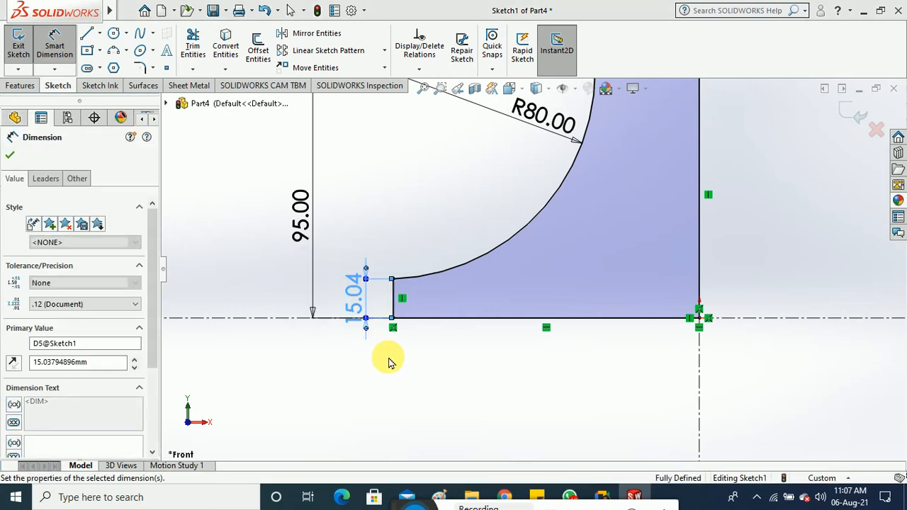
{"action": "scroll", "coordinate": [388, 363], "scroll_direction": "up", "scroll_amount": 1}
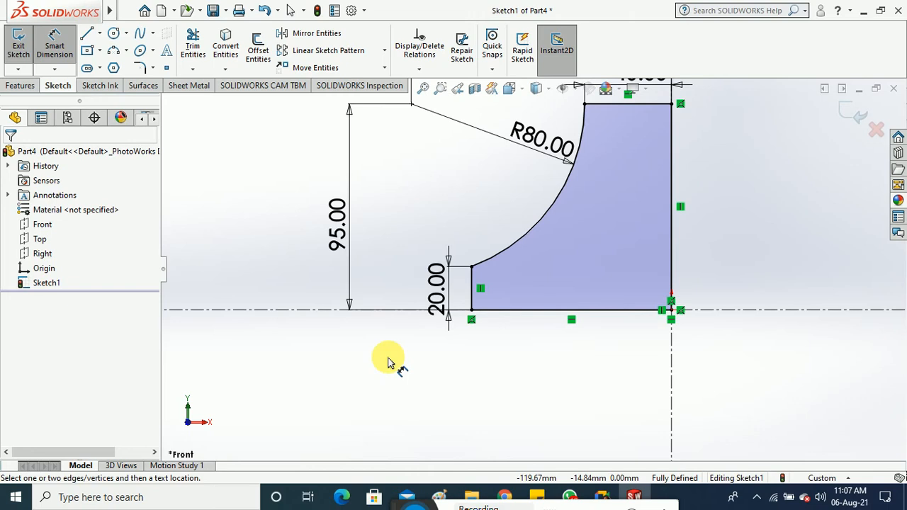
{"action": "scroll", "coordinate": [388, 363], "scroll_direction": "up", "scroll_amount": 1}
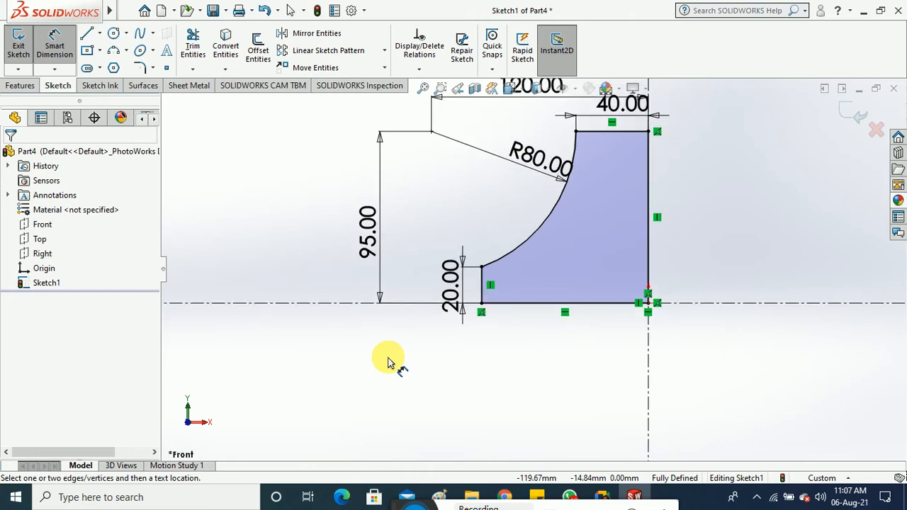
{"action": "scroll", "coordinate": [388, 362], "scroll_direction": "up", "scroll_amount": 1}
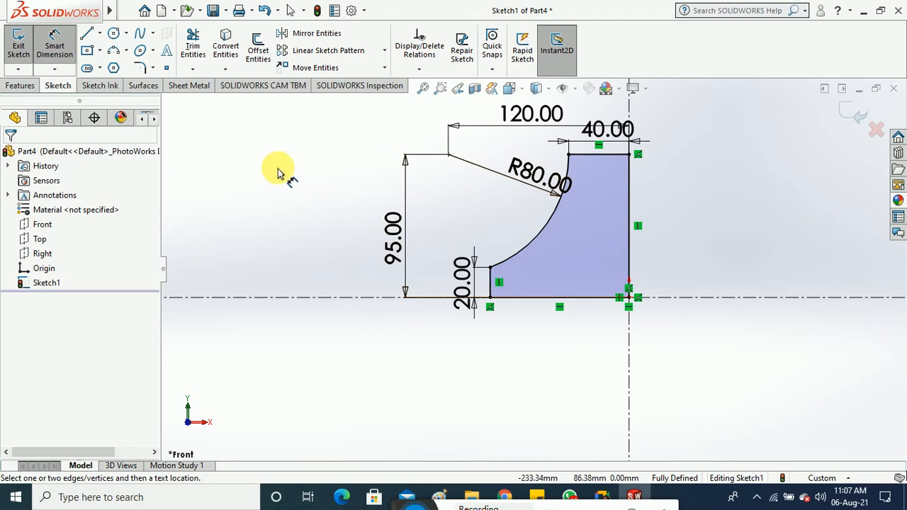
{"action": "left_click", "coordinate": [56, 44]}
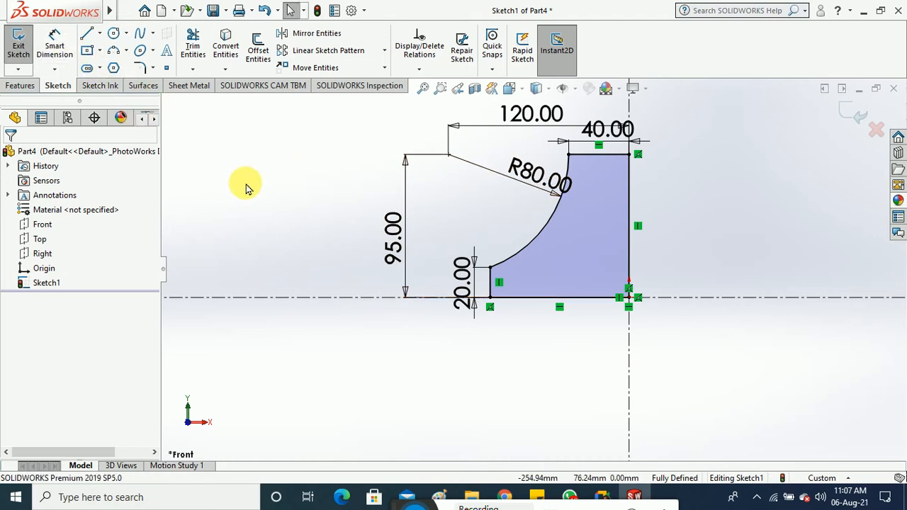
Step: Exit the finished profile sketch on the Front plane
{"action": "left_click", "coordinate": [18, 47]}
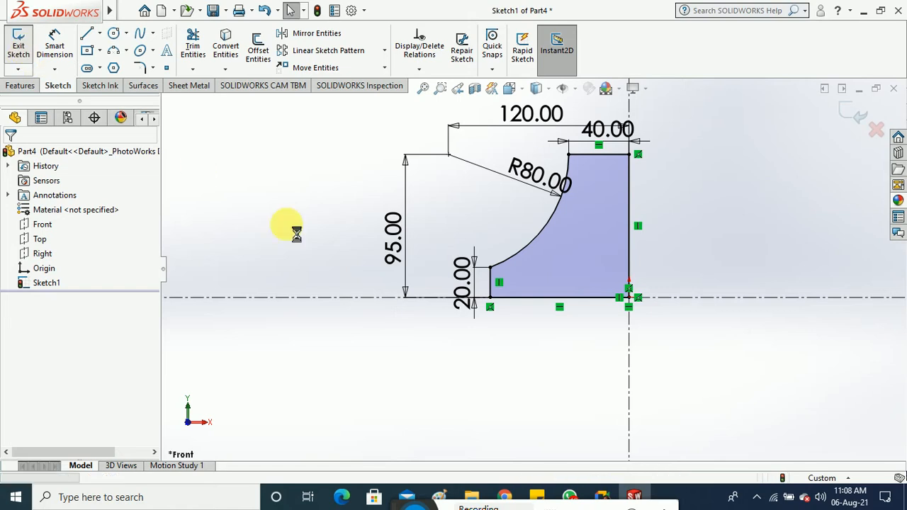
{"action": "left_click", "coordinate": [458, 330]}
{"action": "middle_click_drag", "start_coordinate": [458, 329], "coordinate": [478, 333]}
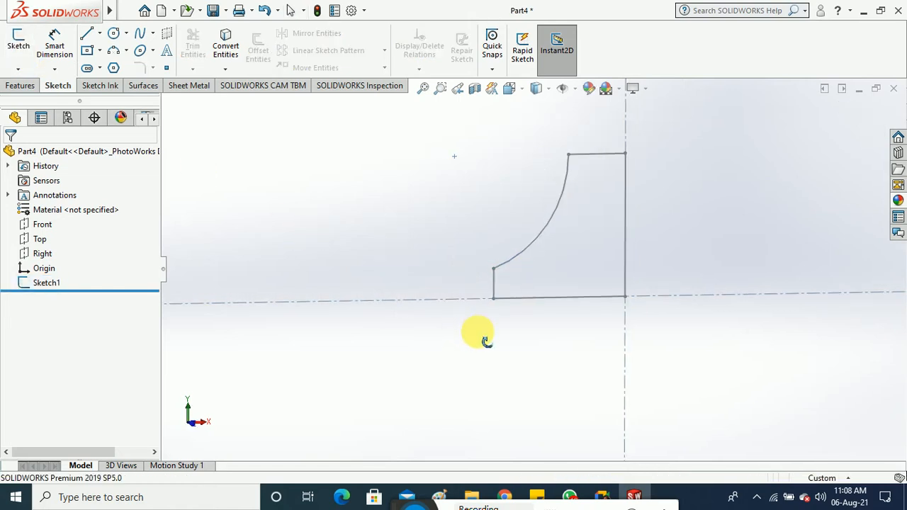
Step: Revolve the closed profile 360 degrees about its vertical inner edge to form a solid
{"action": "left_click", "coordinate": [21, 85]}
{"action": "left_click", "coordinate": [64, 48]}
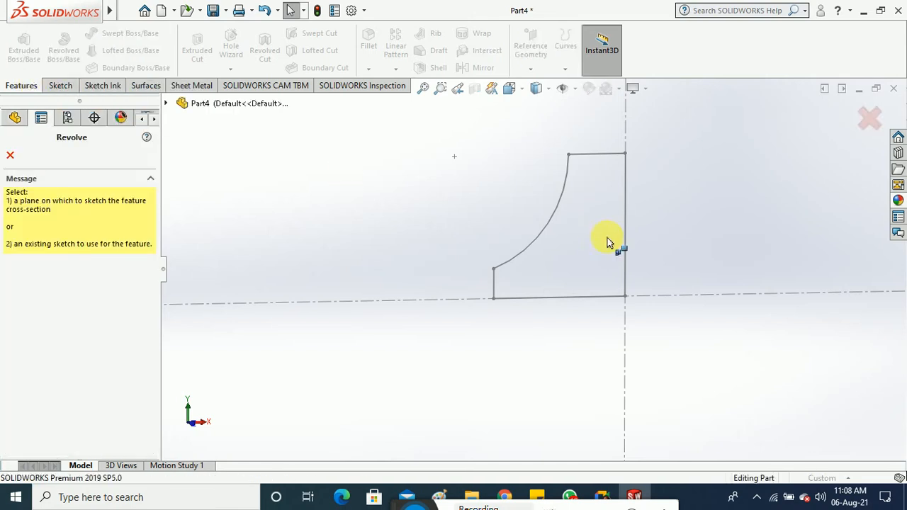
{"action": "left_click", "coordinate": [626, 221]}
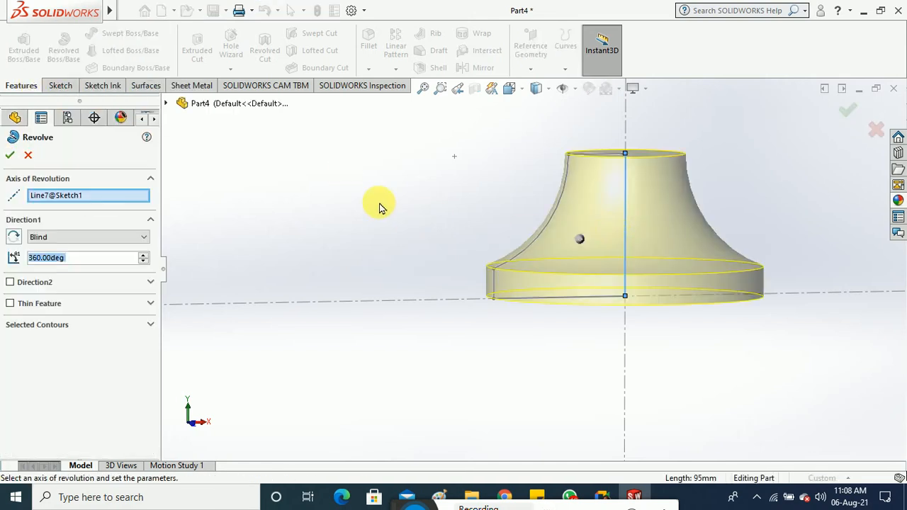
{"action": "left_click", "coordinate": [9, 155]}
{"action": "middle_click_drag", "start_coordinate": [399, 208], "coordinate": [409, 236]}
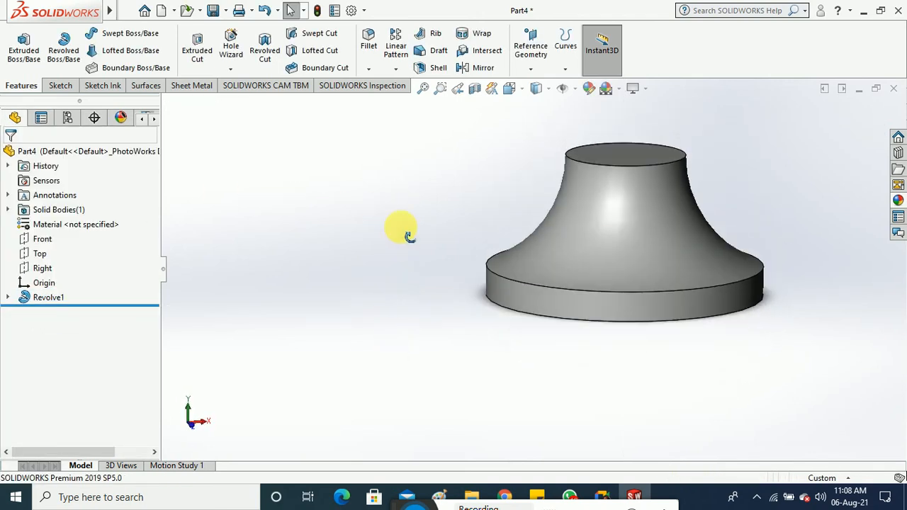
Step: Reopen the revolve's profile sketch for editing, viewed normal to its plane
{"action": "left_click", "coordinate": [7, 297]}
{"action": "left_click", "coordinate": [50, 313]}
{"action": "right_click", "coordinate": [50, 313]}
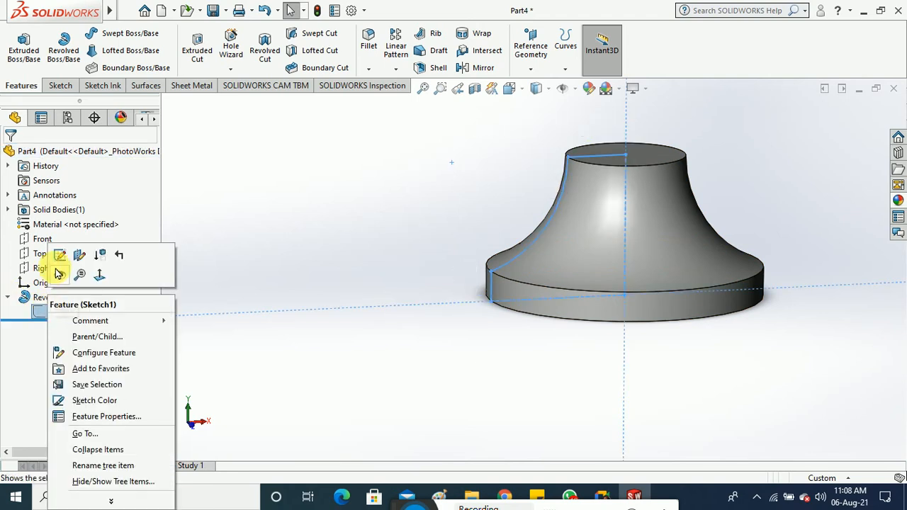
{"action": "left_click", "coordinate": [59, 271]}
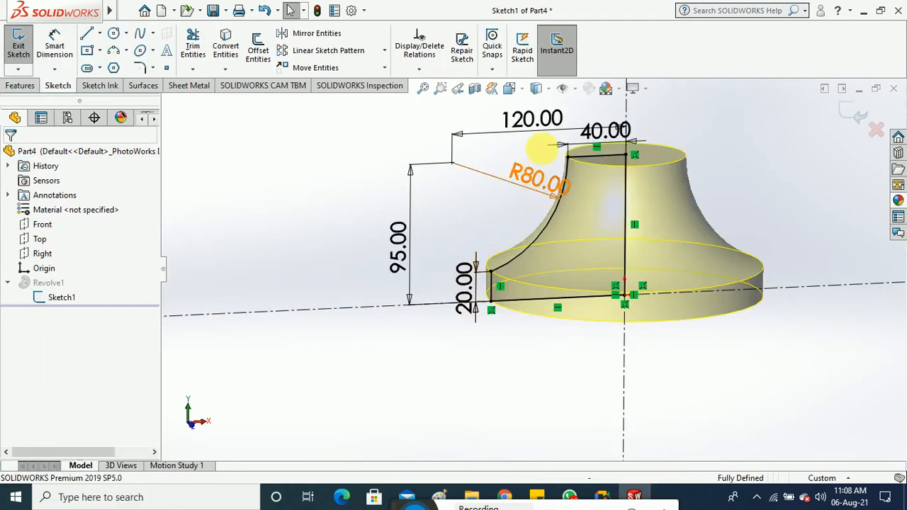
{"action": "left_click", "coordinate": [520, 90]}
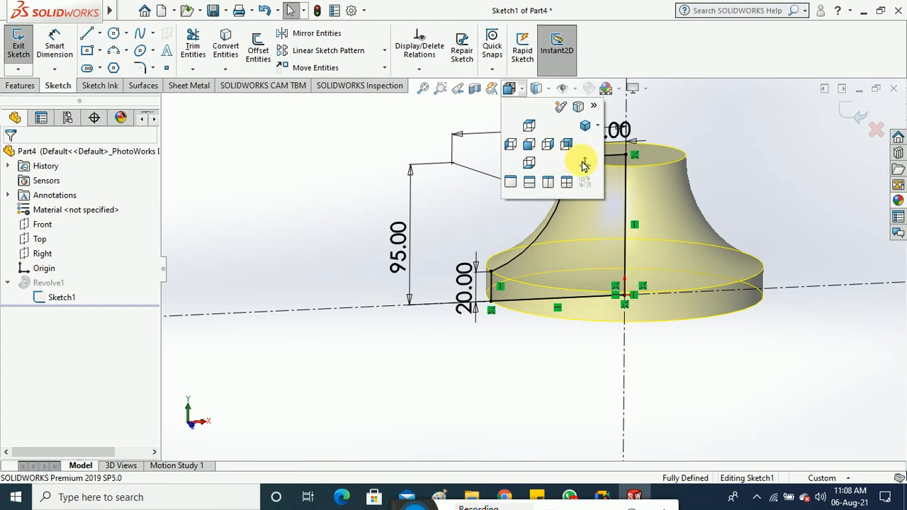
{"action": "left_click", "coordinate": [587, 166]}
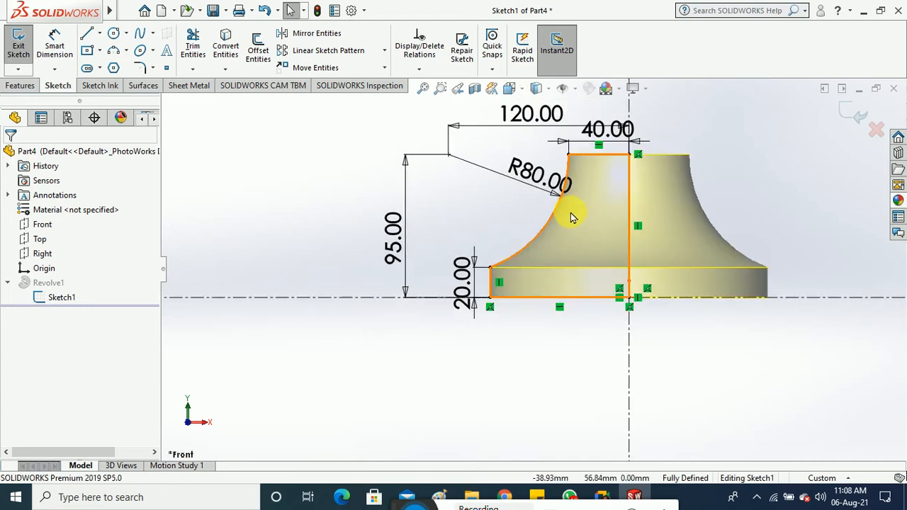
Step: Try to set the arc center's horizontal distance from the vertical centerline to 200 mm
{"action": "left_click", "coordinate": [518, 126]}
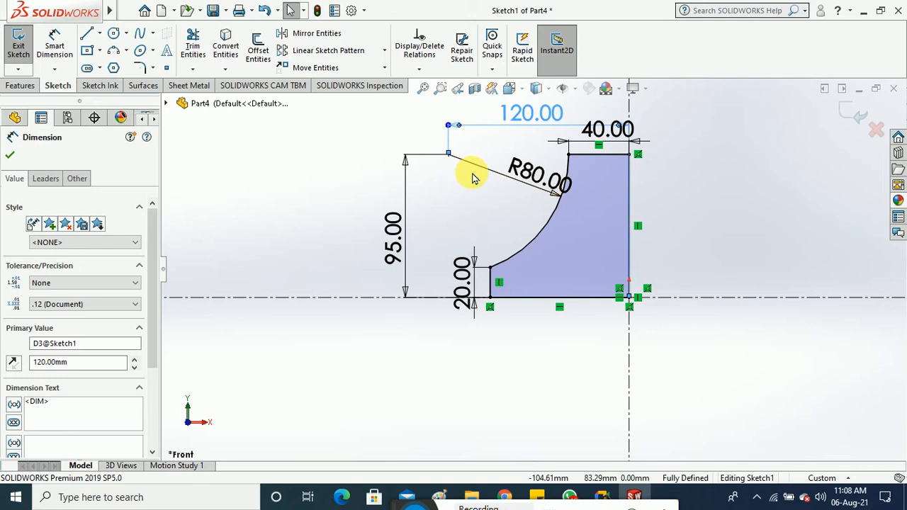
{"action": "double_click", "coordinate": [522, 115]}
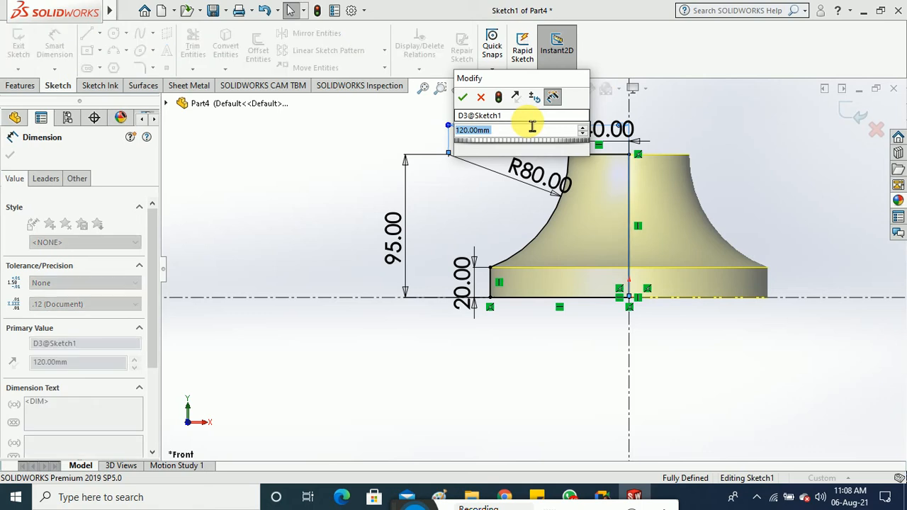
{"action": "type", "text": "200"}
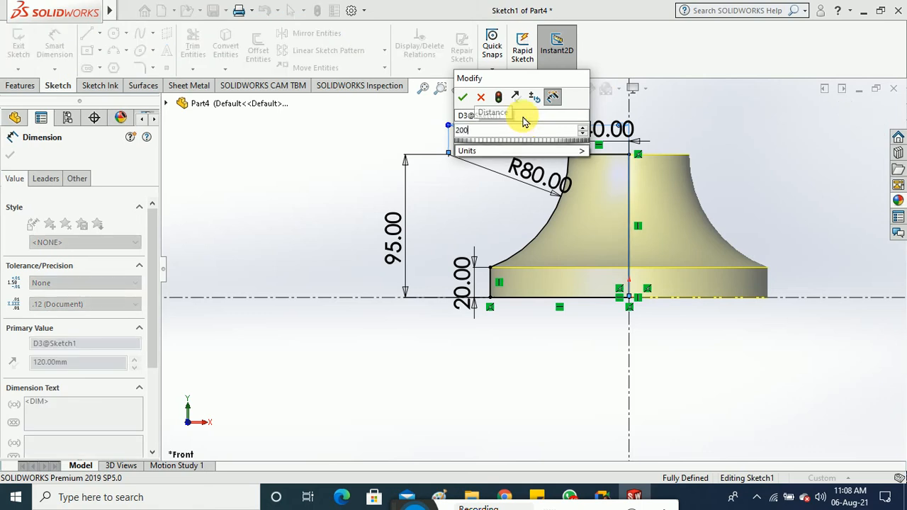
{"action": "key", "text": "Return"}
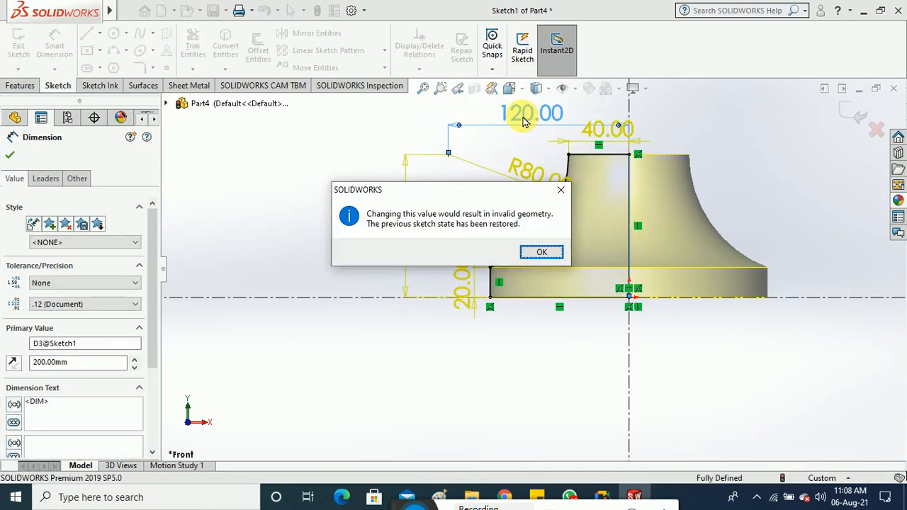
{"action": "left_click", "coordinate": [541, 253]}
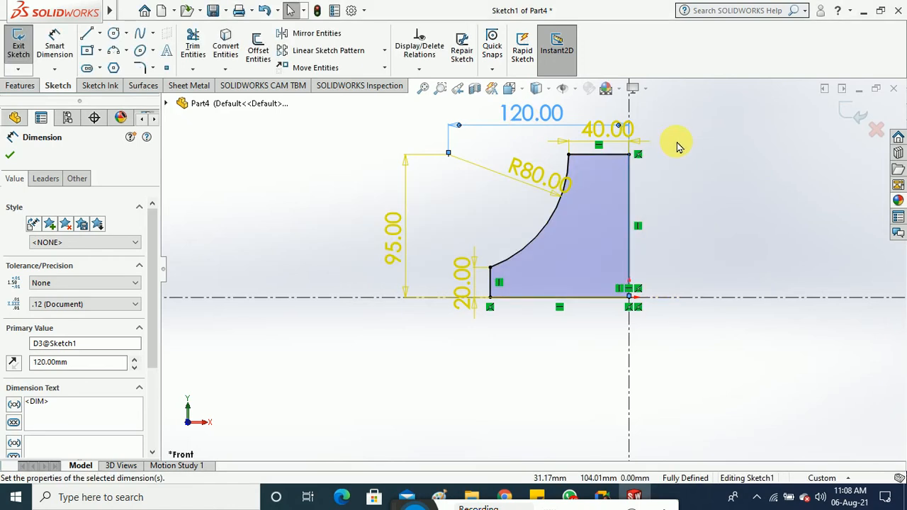
{"action": "left_click", "coordinate": [636, 146]}
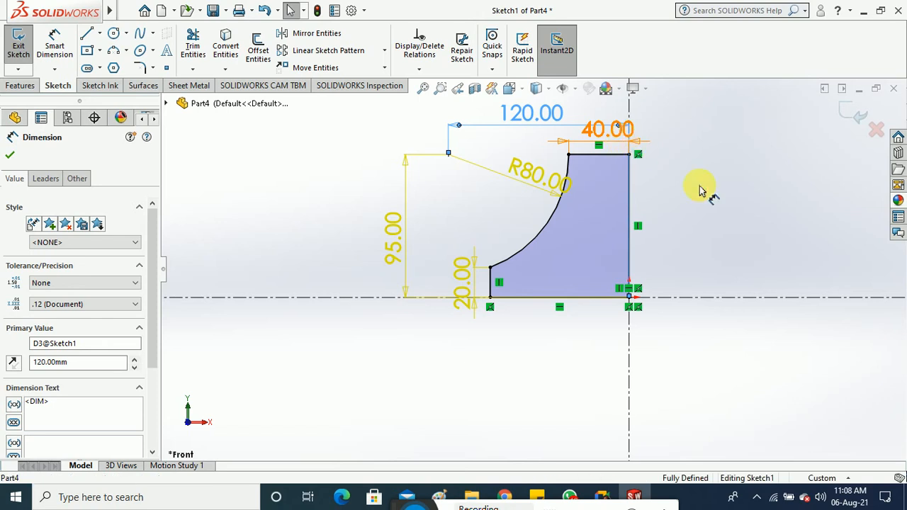
{"action": "key", "text": "Escape"}
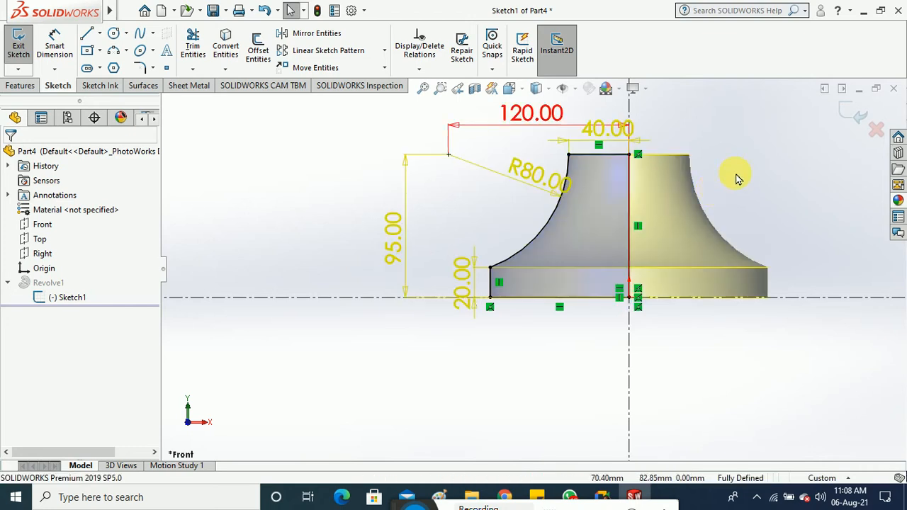
Step: Delete the 20 mm dimension of the short outer edge and move that edge outward until nearly below the arc's center
{"action": "scroll", "coordinate": [467, 230], "scroll_direction": "up", "scroll_amount": 1}
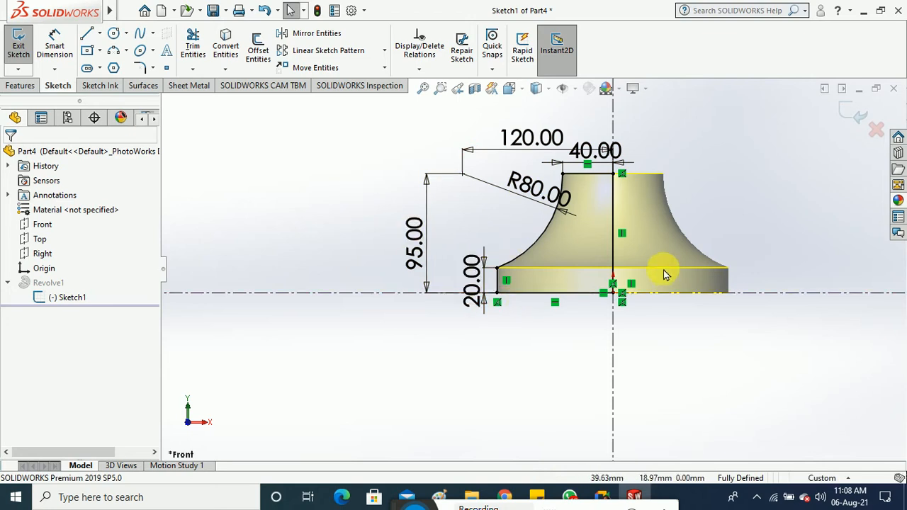
{"action": "scroll", "coordinate": [676, 252], "scroll_direction": "down", "scroll_amount": 1}
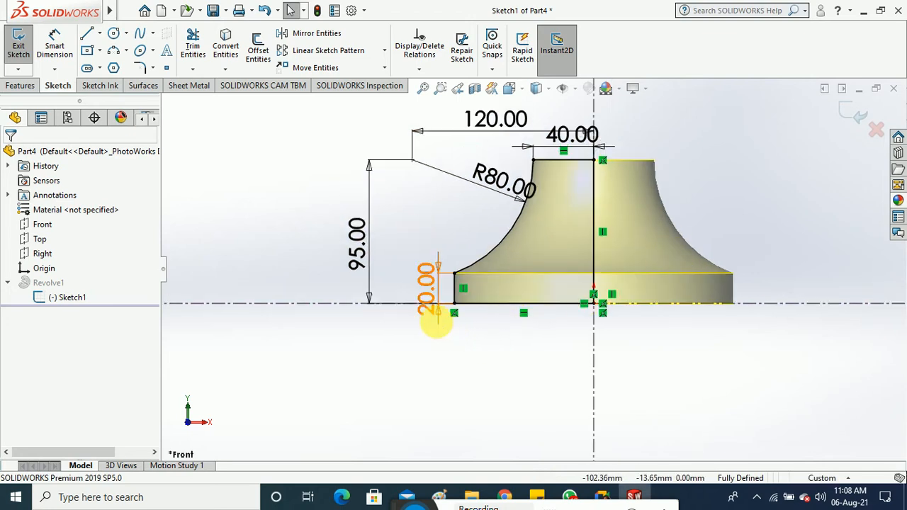
{"action": "double_click", "coordinate": [425, 285]}
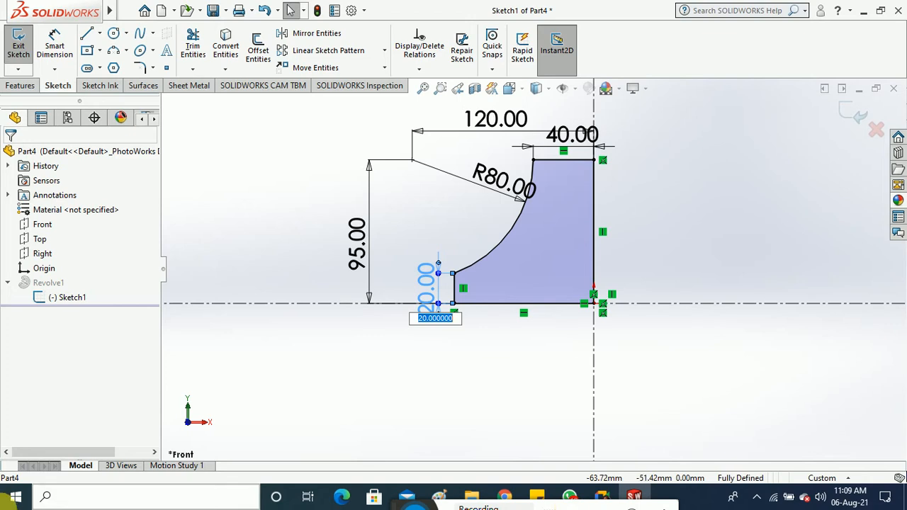
{"action": "left_click", "coordinate": [494, 378]}
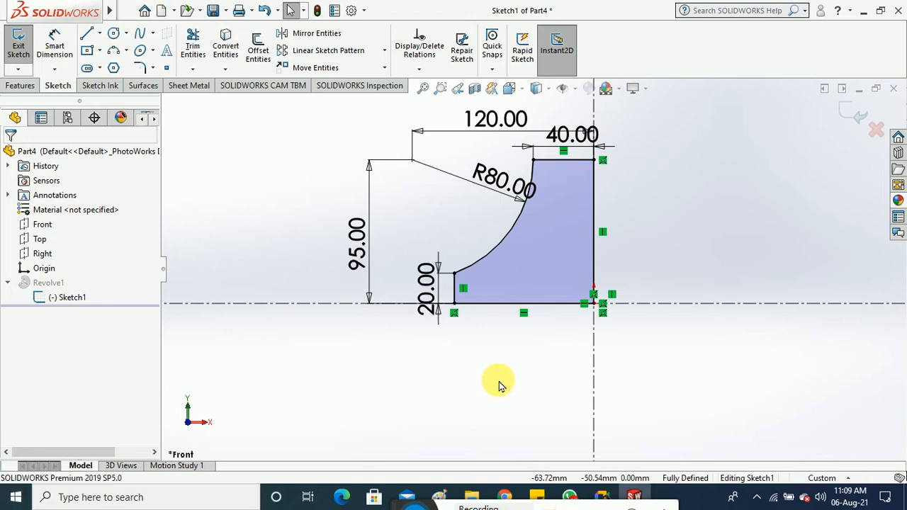
{"action": "left_click", "coordinate": [439, 324]}
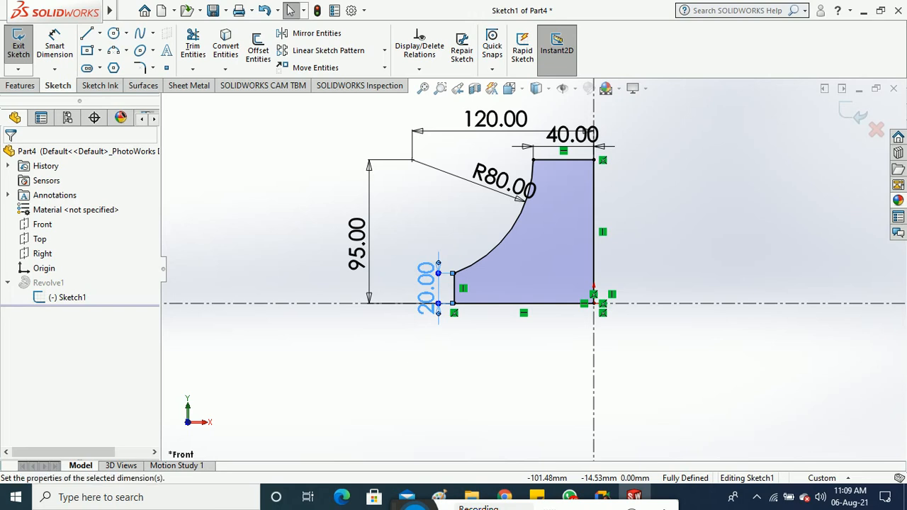
{"action": "key", "text": "Delete"}
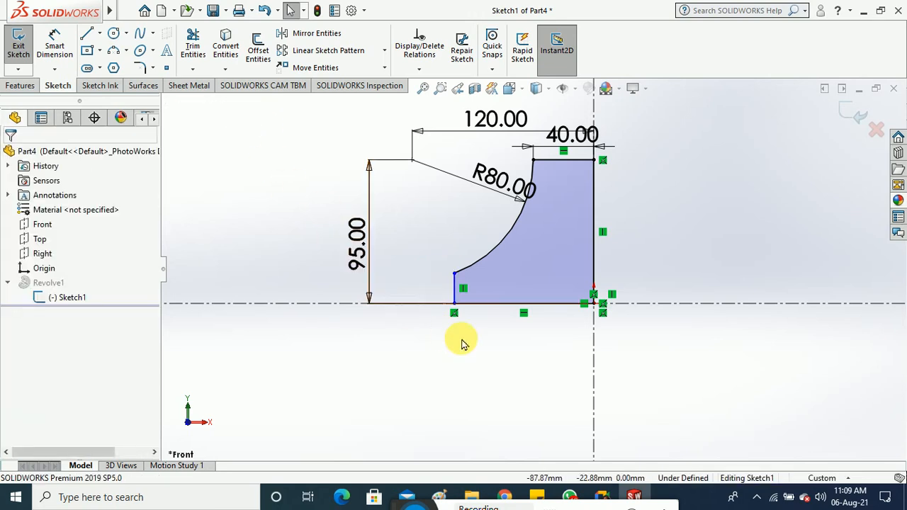
{"action": "mouse_move", "coordinate": [454, 307]}
{"action": "left_mouse_down"}
{"action": "mouse_move", "coordinate": [369, 300]}
{"action": "mouse_move", "coordinate": [420, 307]}
{"action": "left_mouse_up"}
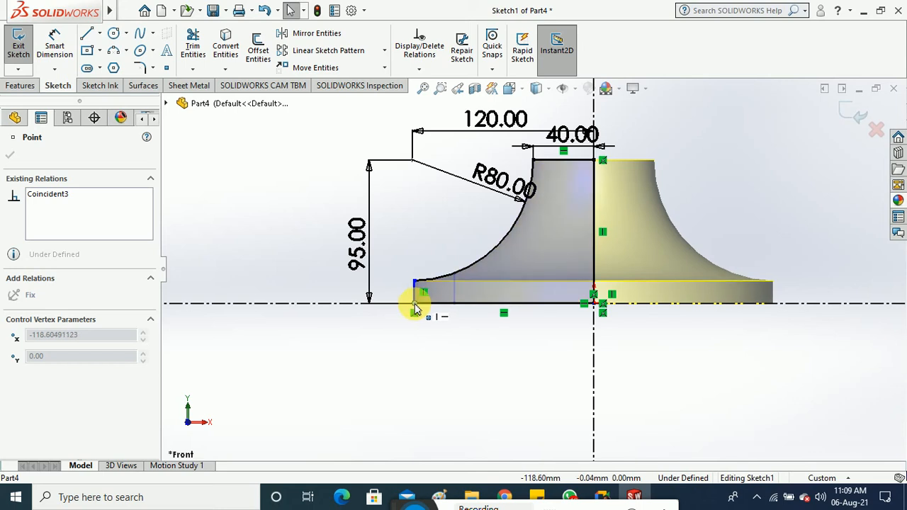
{"action": "left_click", "coordinate": [431, 362]}
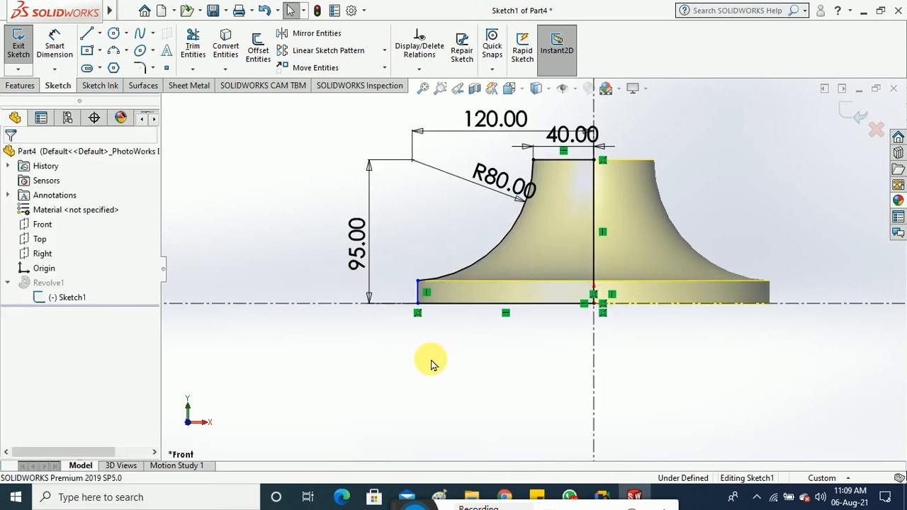
Step: Dimension the short outer vertical edge as 15 mm and exit the sketch to rebuild the revolve
{"action": "scroll", "coordinate": [420, 319], "scroll_direction": "down", "scroll_amount": 1}
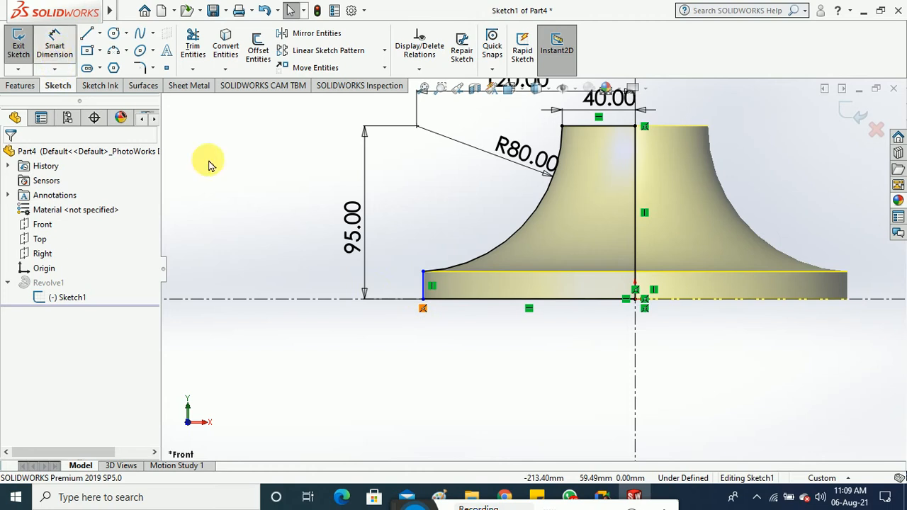
{"action": "left_click", "coordinate": [55, 69]}
{"action": "left_click", "coordinate": [139, 103]}
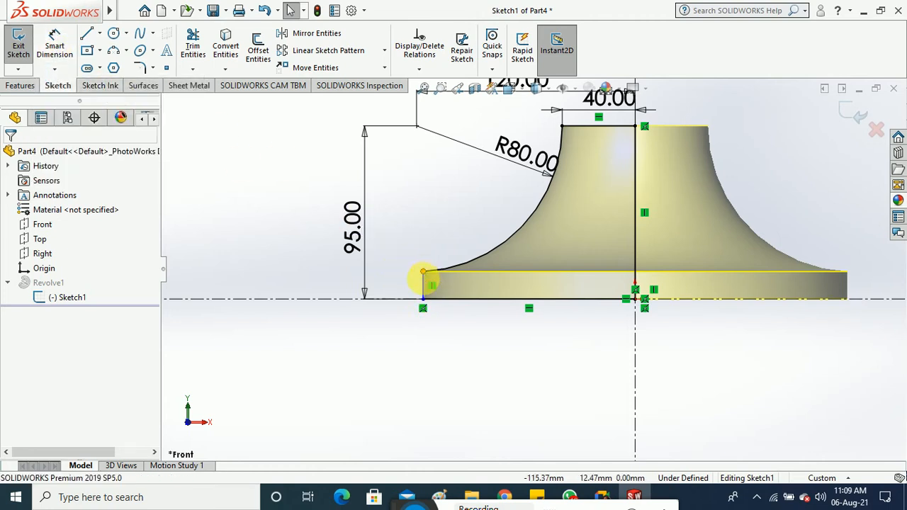
{"action": "left_click", "coordinate": [388, 287]}
{"action": "left_click", "coordinate": [388, 287]}
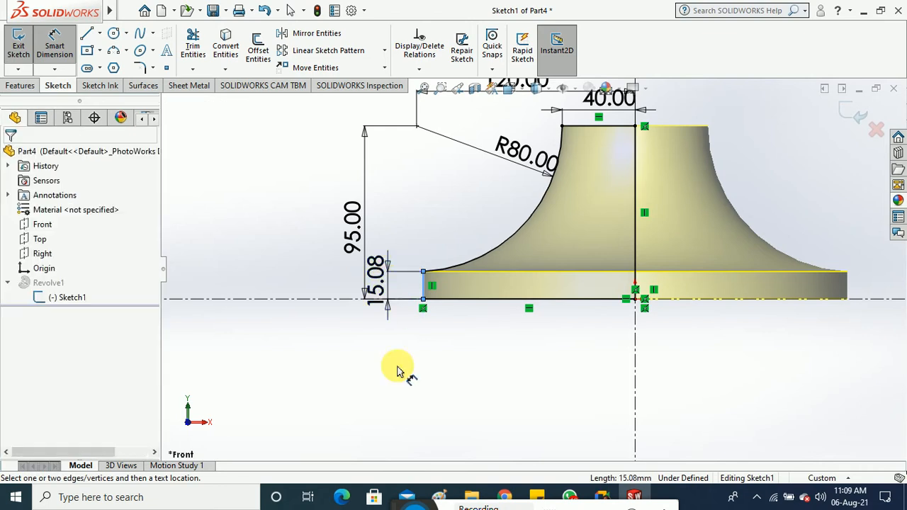
{"action": "type", "text": "15"}
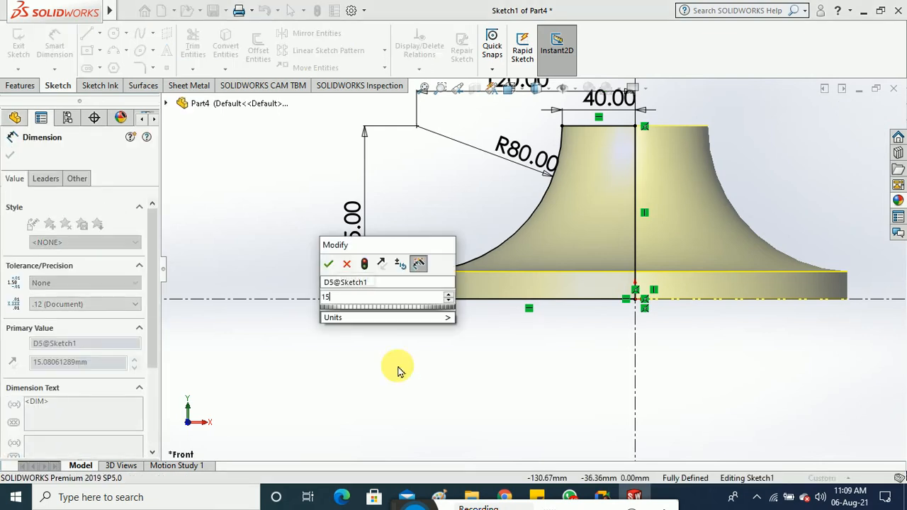
{"action": "key", "text": "Escape"}
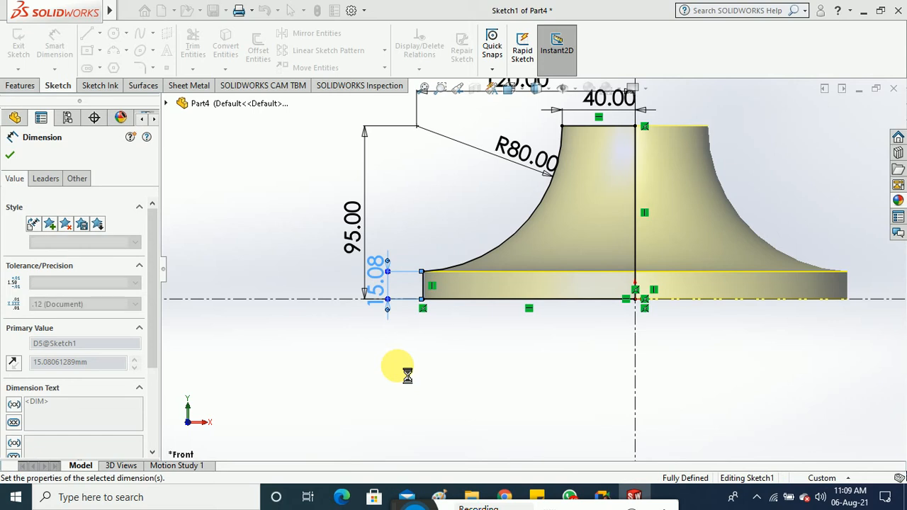
{"action": "left_click", "coordinate": [23, 45]}
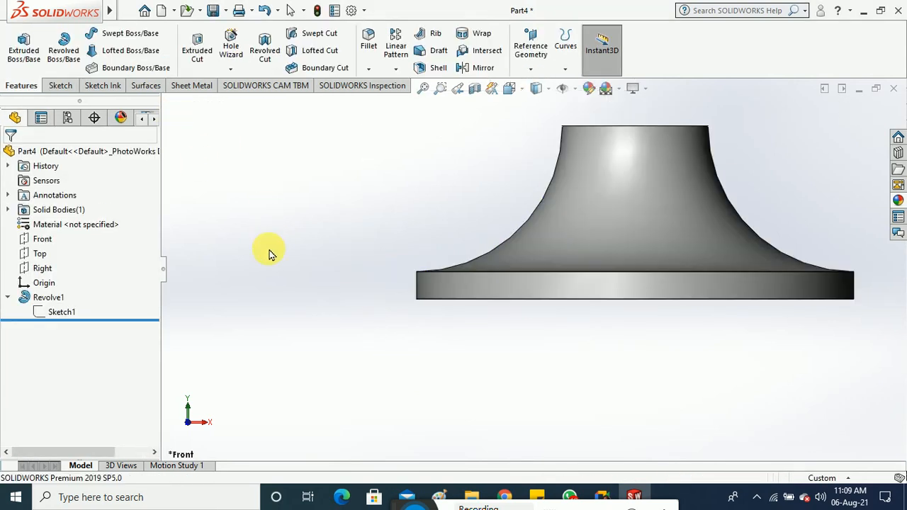
{"action": "middle_click_drag", "start_coordinate": [411, 306], "coordinate": [425, 325]}
{"action": "middle_click_drag", "start_coordinate": [407, 281], "coordinate": [409, 304]}
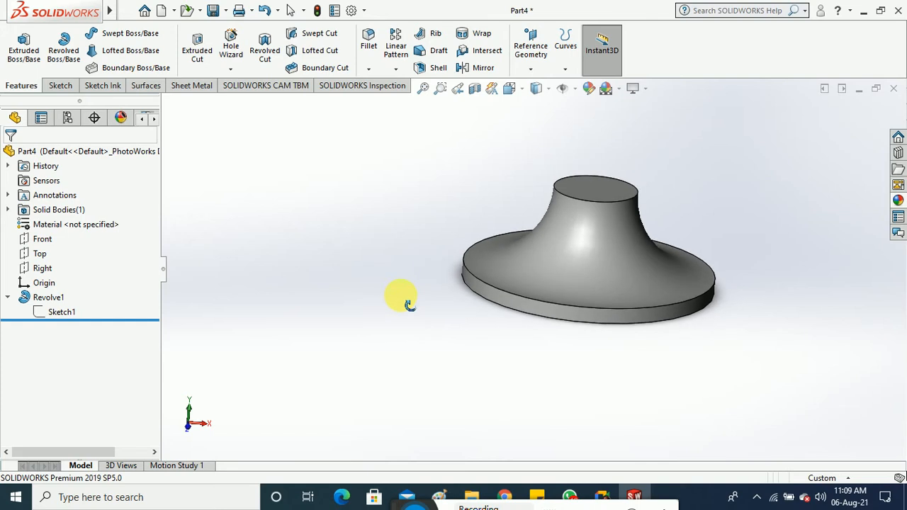
Step: Select the Front, Top and Right planes together and show them around the revolved body
{"action": "left_click", "coordinate": [60, 85]}
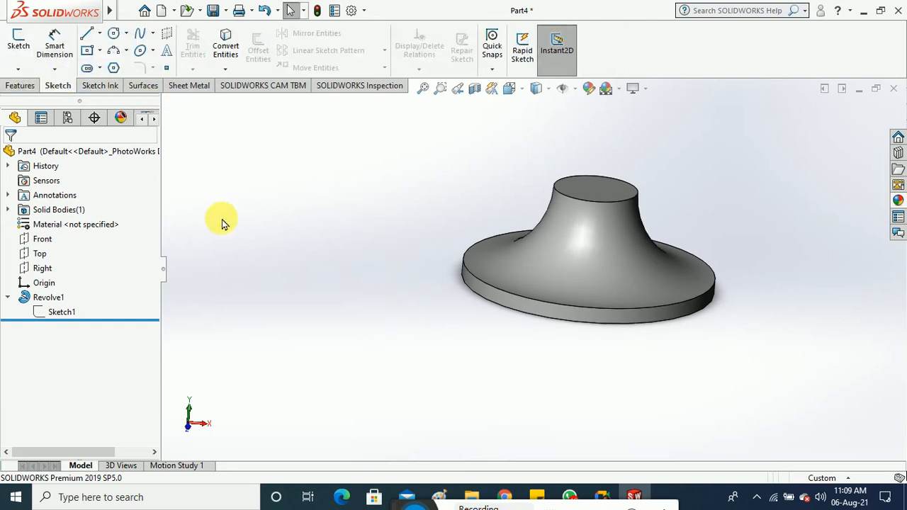
{"action": "left_click", "coordinate": [47, 272]}
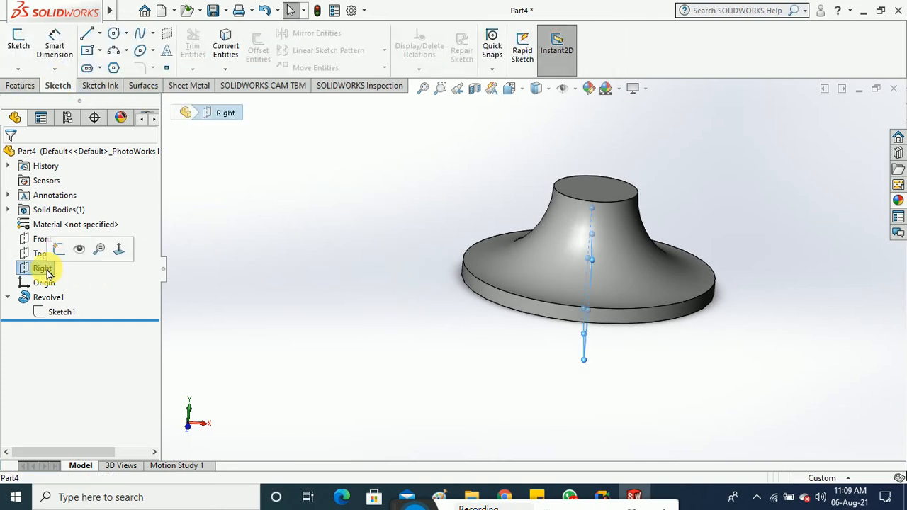
{"action": "left_click", "coordinate": [40, 241], "text": "ctrl"}
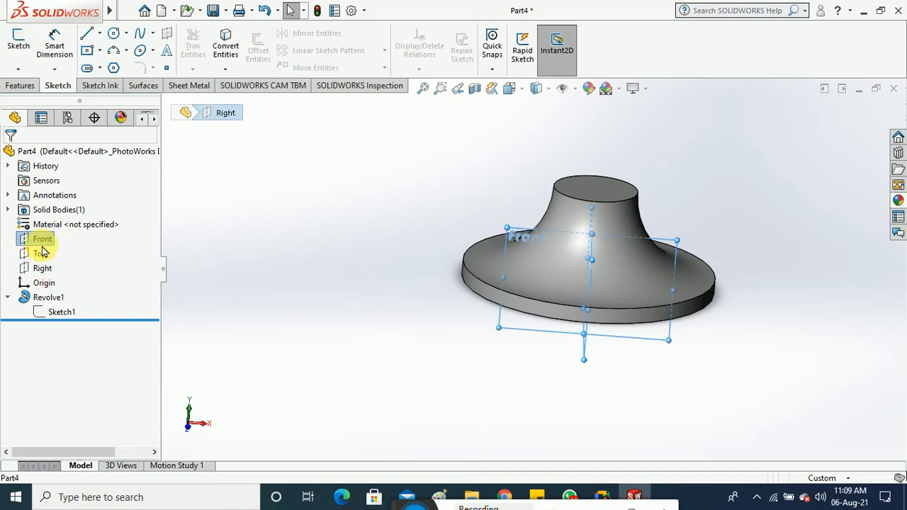
{"action": "right_click", "coordinate": [42, 253]}
{"action": "left_click", "coordinate": [54, 229]}
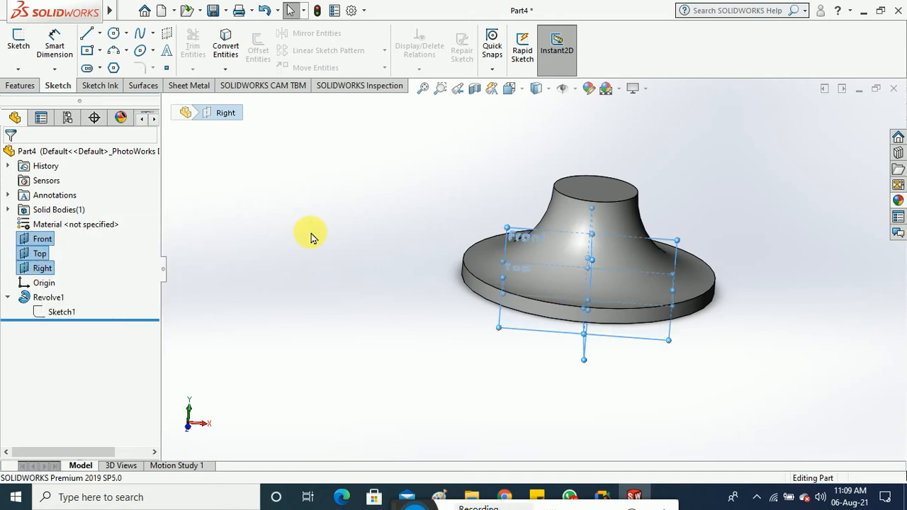
{"action": "middle_click_drag", "start_coordinate": [380, 259], "coordinate": [364, 253]}
{"action": "left_click", "coordinate": [418, 293]}
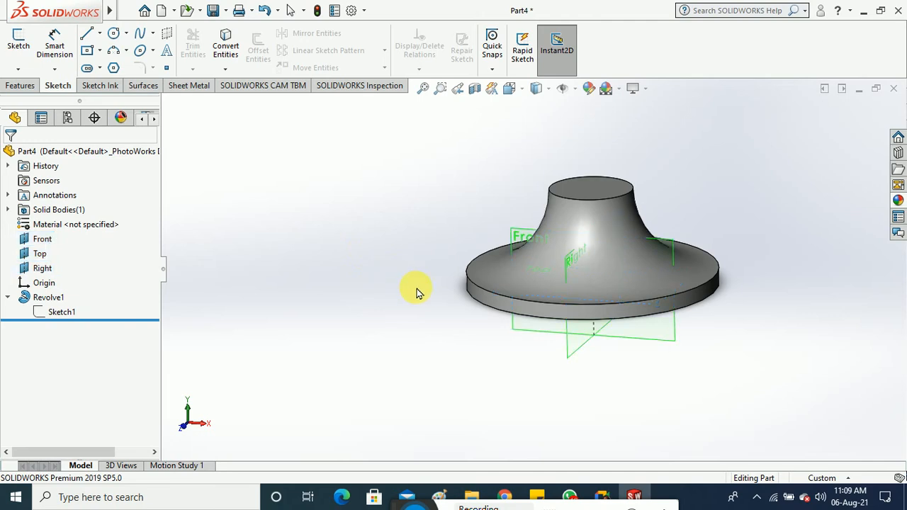
{"action": "mouse_move", "coordinate": [425, 294]}
{"action": "middle_mouse_down"}
{"action": "mouse_move", "coordinate": [413, 340]}
{"action": "mouse_move", "coordinate": [415, 308]}
{"action": "mouse_move", "coordinate": [425, 308]}
{"action": "mouse_move", "coordinate": [411, 297]}
{"action": "mouse_move", "coordinate": [418, 294]}
{"action": "middle_mouse_up"}
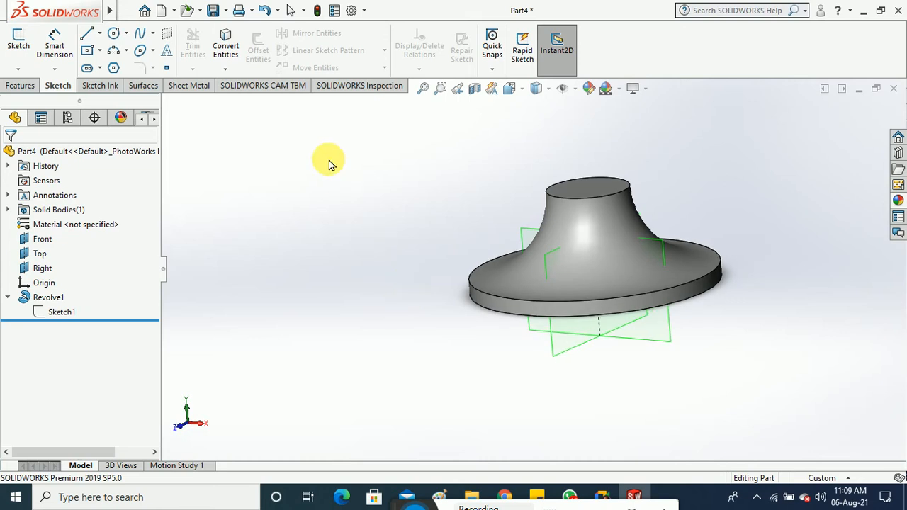
Step: Create a reference plane offset 110 mm from the Front plane, towards the outer rim of the revolved body
{"action": "left_click", "coordinate": [25, 85]}
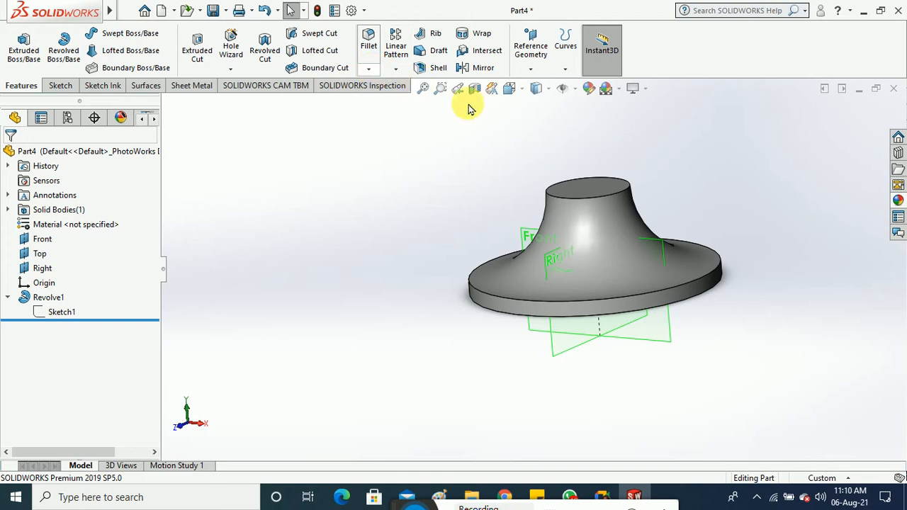
{"action": "left_click", "coordinate": [531, 69]}
{"action": "left_click", "coordinate": [537, 85]}
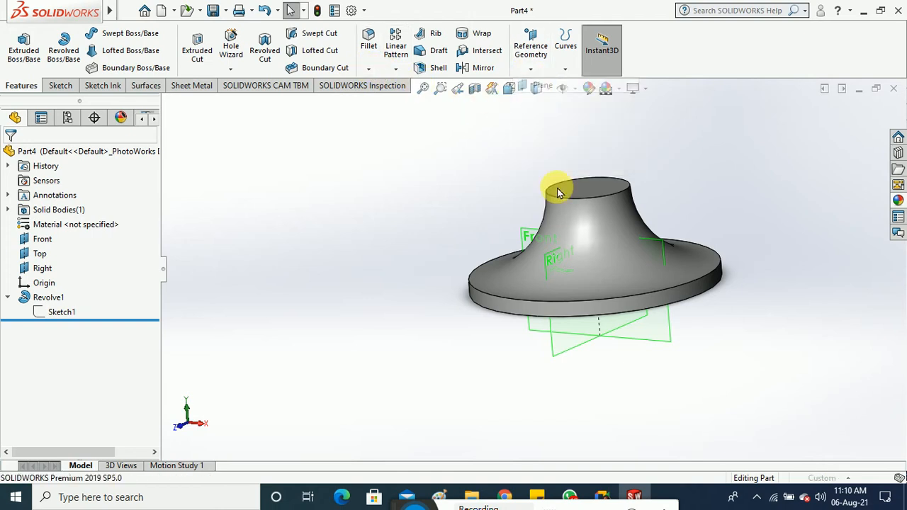
{"action": "left_click", "coordinate": [532, 235]}
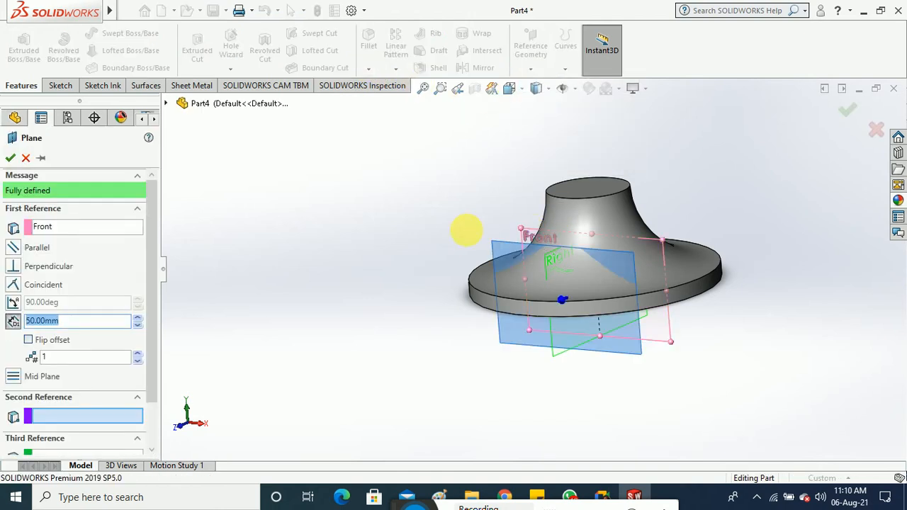
{"action": "middle_click_drag", "start_coordinate": [466, 229], "coordinate": [417, 243]}
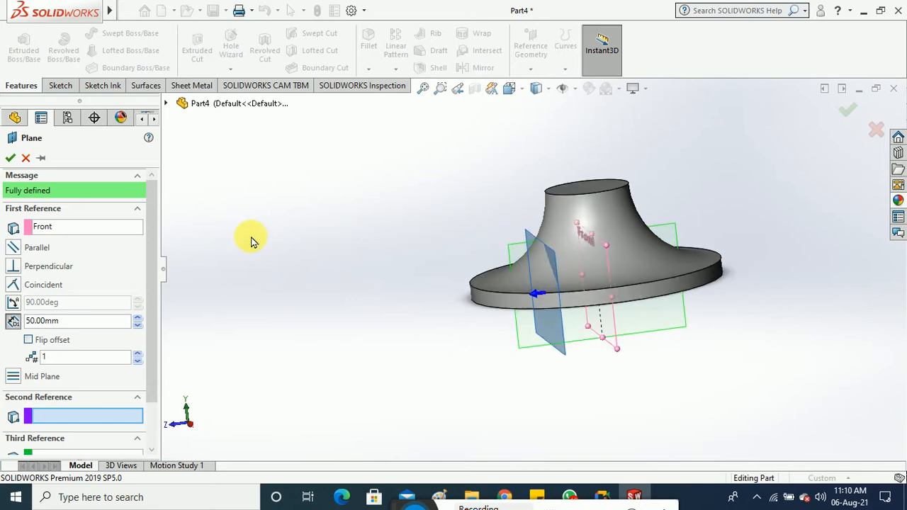
{"action": "left_click", "coordinate": [137, 317]}
{"action": "left_click", "coordinate": [137, 317]}
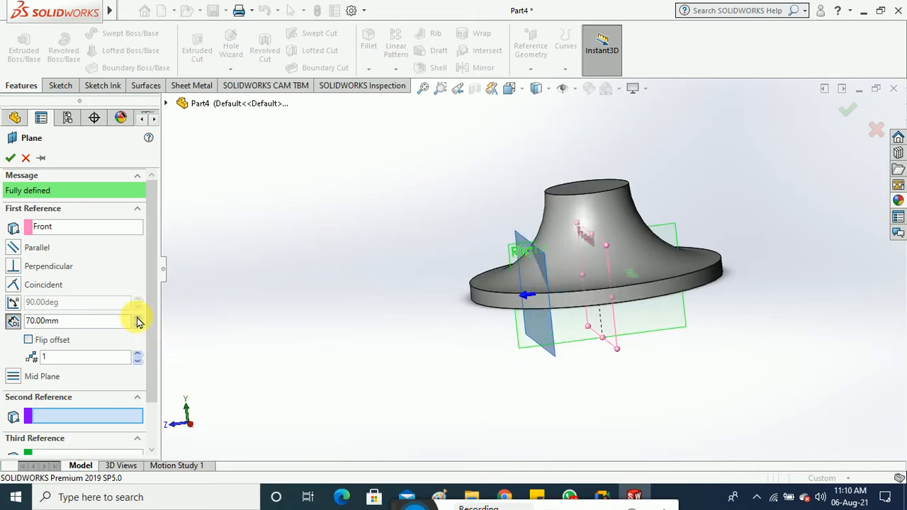
{"action": "left_click", "coordinate": [138, 317]}
{"action": "left_click", "coordinate": [138, 318]}
{"action": "left_click", "coordinate": [137, 318]}
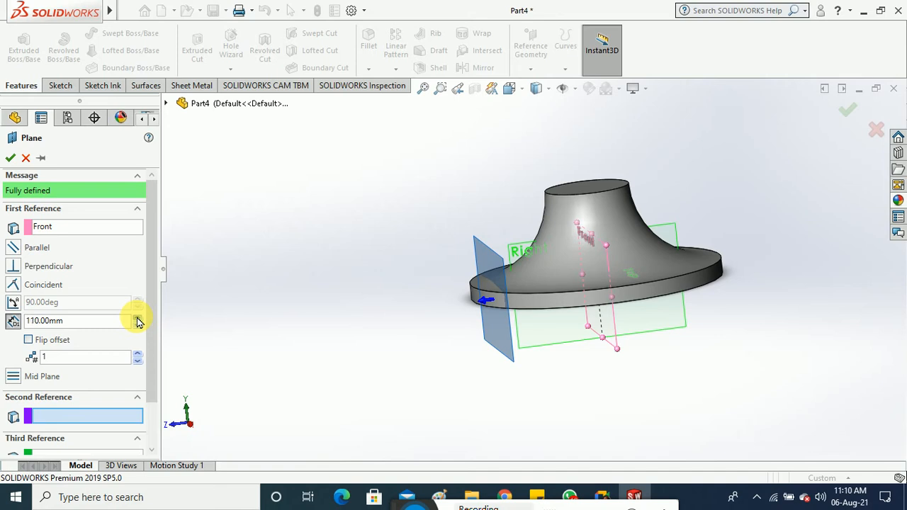
{"action": "left_click", "coordinate": [137, 317]}
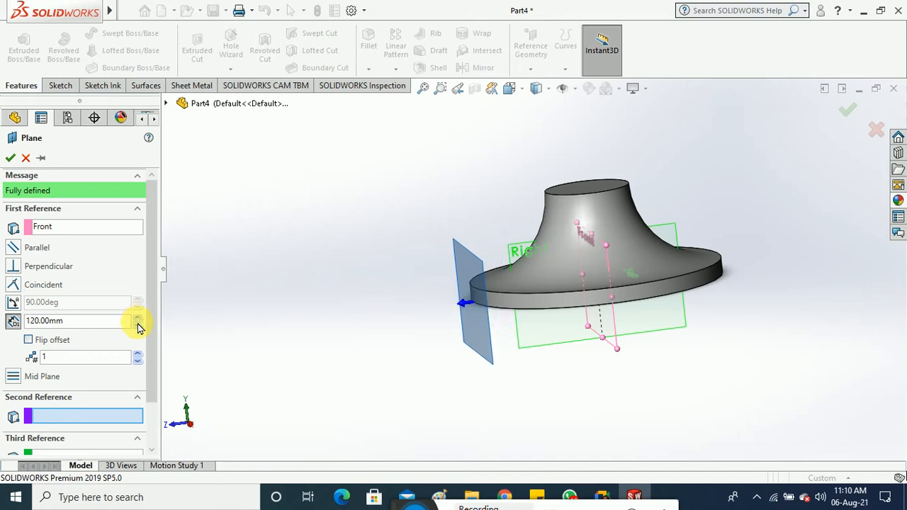
{"action": "left_click", "coordinate": [137, 325]}
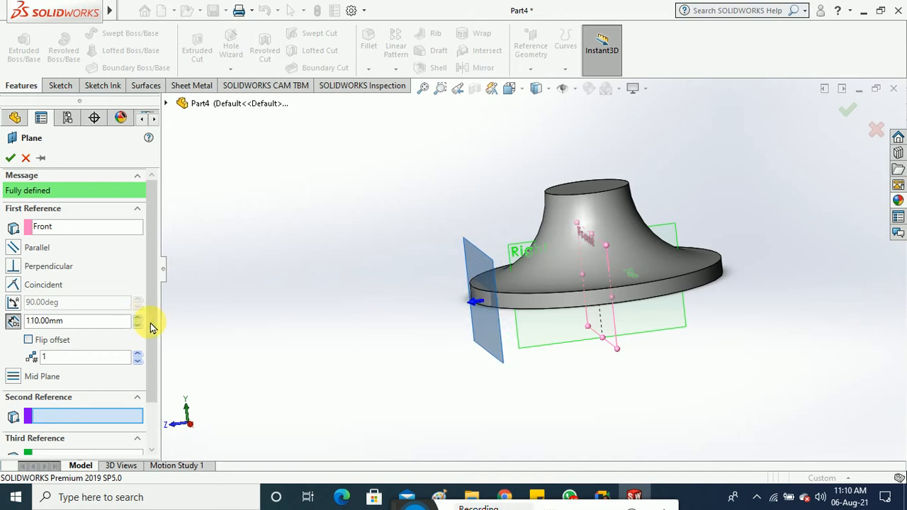
{"action": "left_click", "coordinate": [10, 157]}
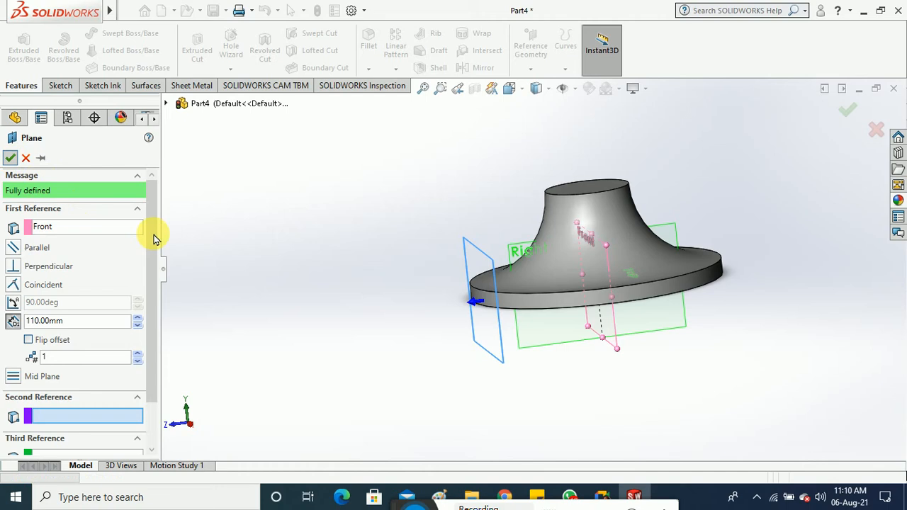
Step: Start a sketch on the new offset plane and orient the model to the Front view
{"action": "left_click", "coordinate": [61, 85]}
{"action": "left_click", "coordinate": [18, 49]}
{"action": "left_click", "coordinate": [464, 257]}
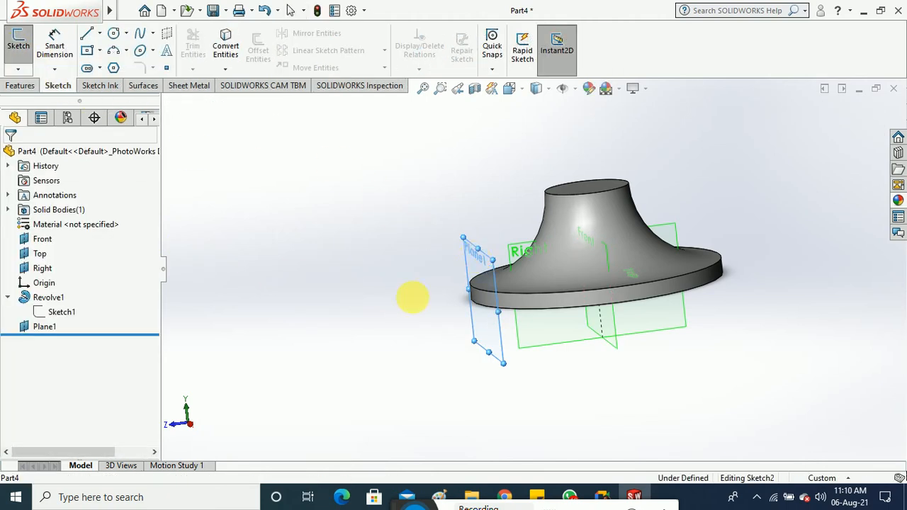
{"action": "left_click", "coordinate": [510, 91]}
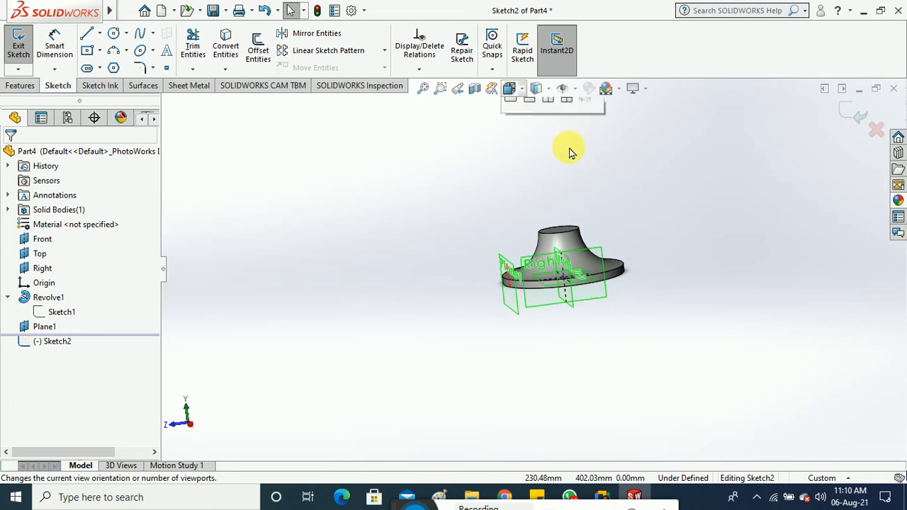
{"action": "left_click", "coordinate": [584, 172]}
{"action": "scroll", "coordinate": [567, 257], "scroll_direction": "down", "scroll_amount": 5}
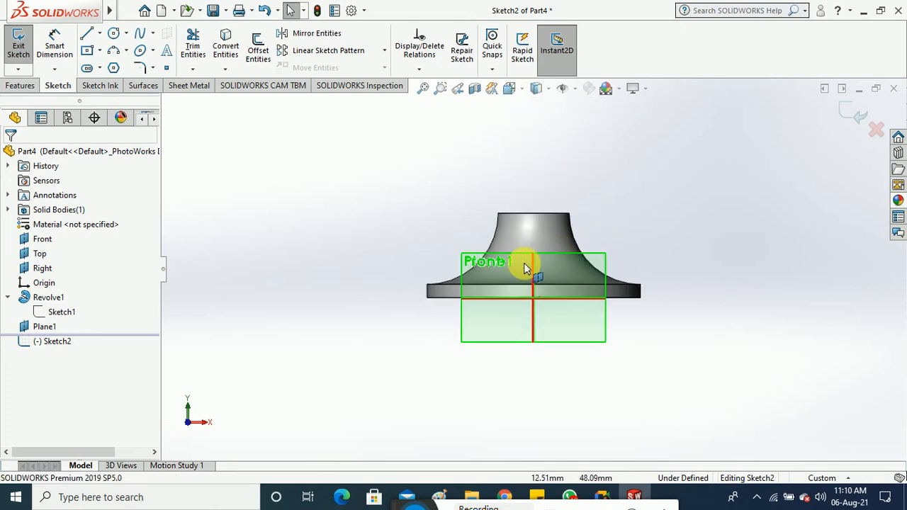
Step: Draw a wavy five-point spline from the middle of the body's top edge down to the flange's upper edge
{"action": "left_click", "coordinate": [154, 36]}
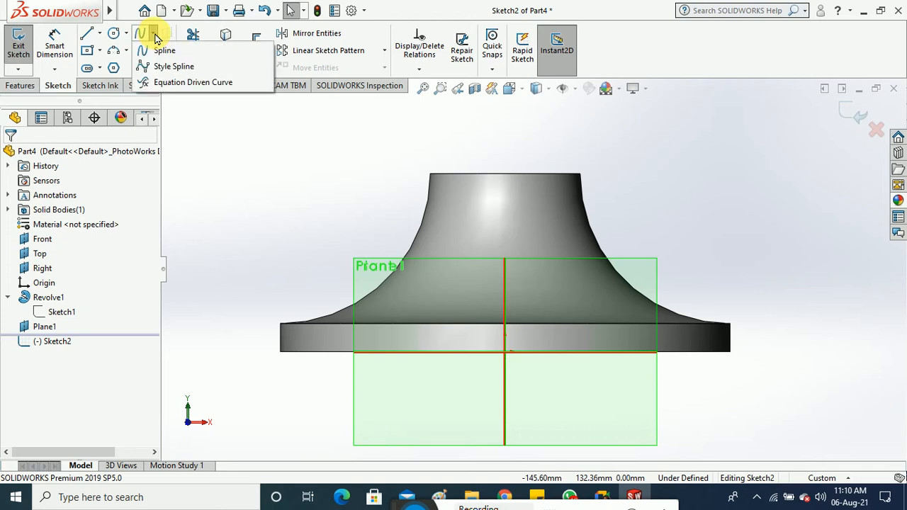
{"action": "left_click", "coordinate": [162, 50]}
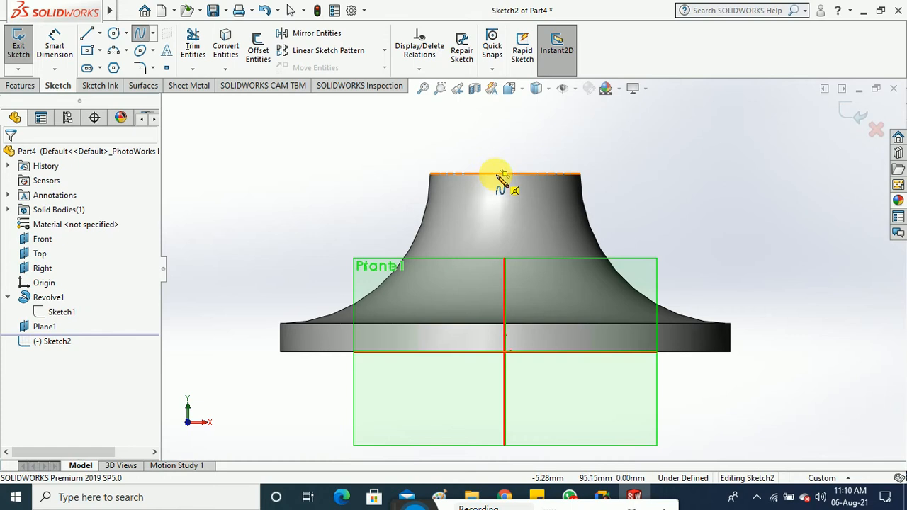
{"action": "left_click", "coordinate": [503, 174]}
{"action": "left_click", "coordinate": [495, 196]}
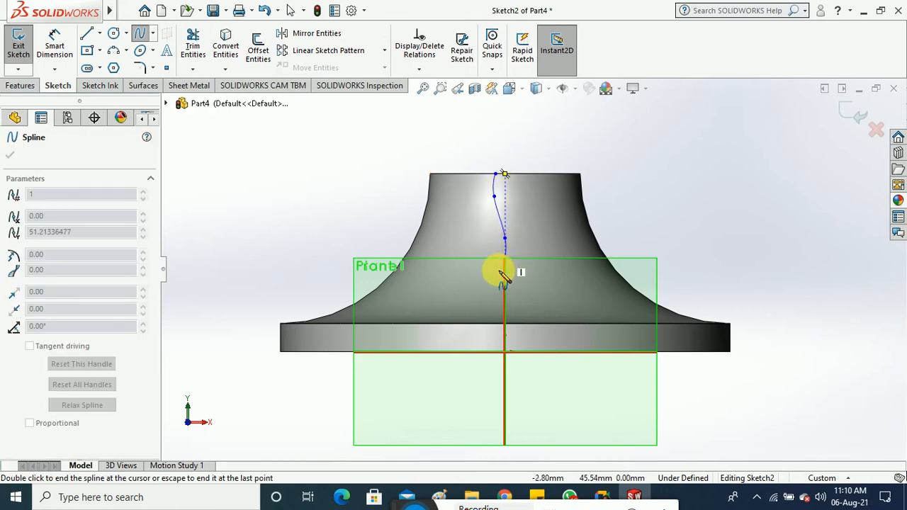
{"action": "left_click", "coordinate": [479, 292]}
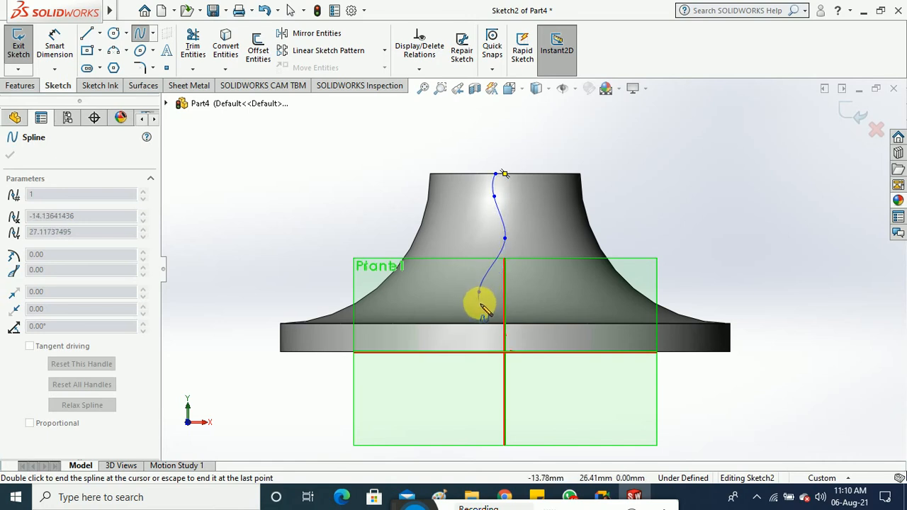
{"action": "double_click", "coordinate": [486, 331]}
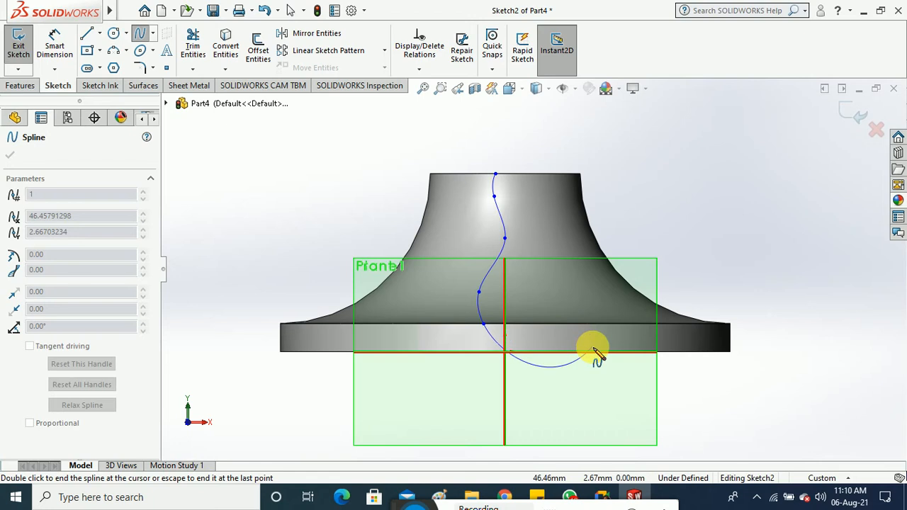
{"action": "key", "text": "Escape"}
{"action": "scroll", "coordinate": [507, 205], "scroll_direction": "down", "scroll_amount": 2}
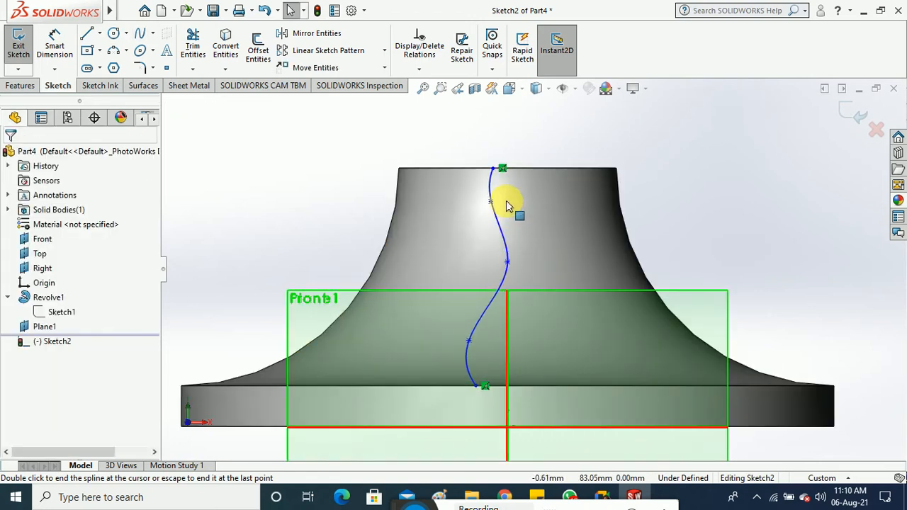
Step: Draw a second wavy spline beside the first, from the body's top edge down to the flange's upper edge
{"action": "left_click", "coordinate": [152, 34]}
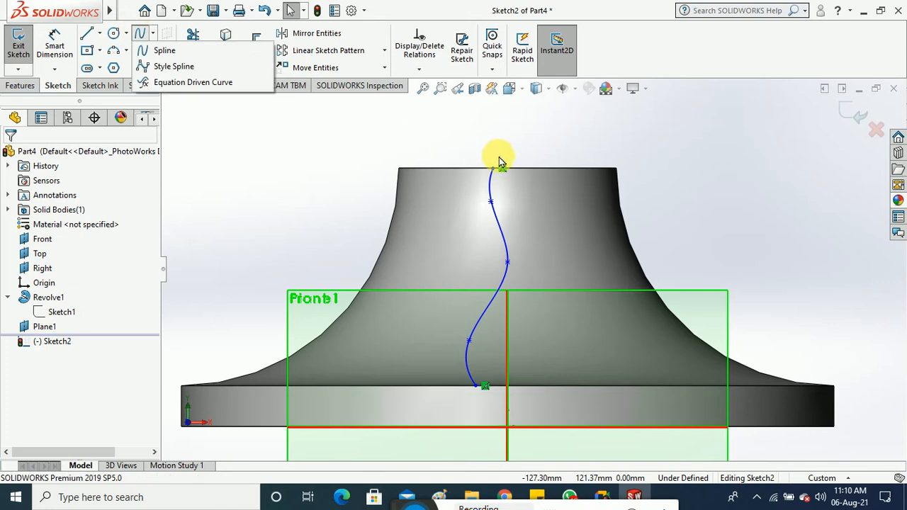
{"action": "left_click", "coordinate": [186, 66]}
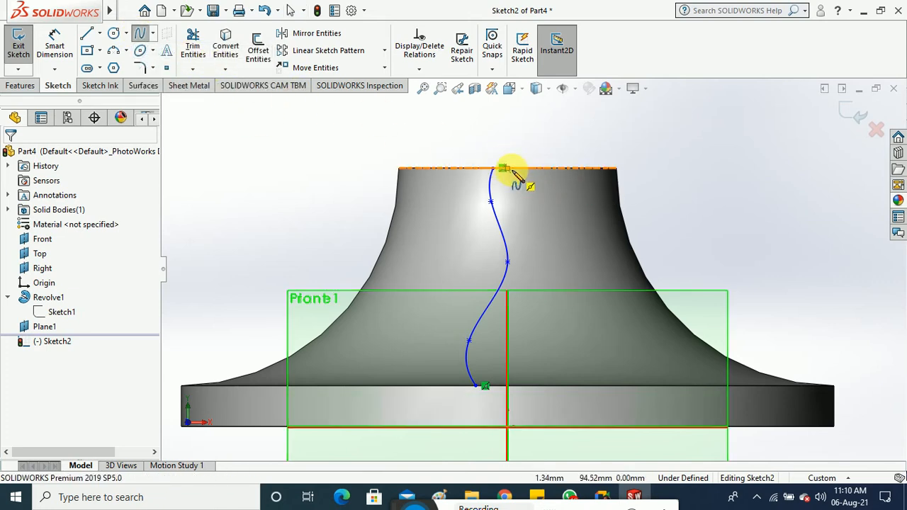
{"action": "left_click", "coordinate": [516, 183]}
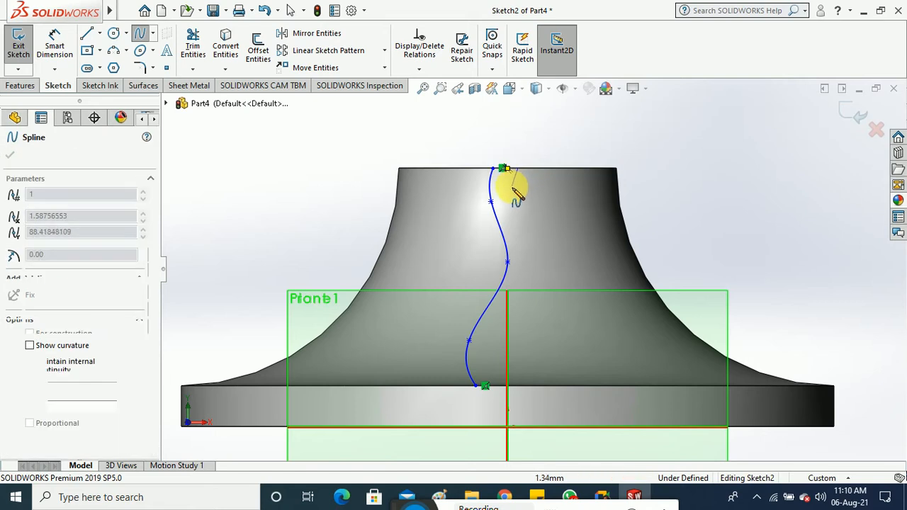
{"action": "left_click", "coordinate": [516, 247]}
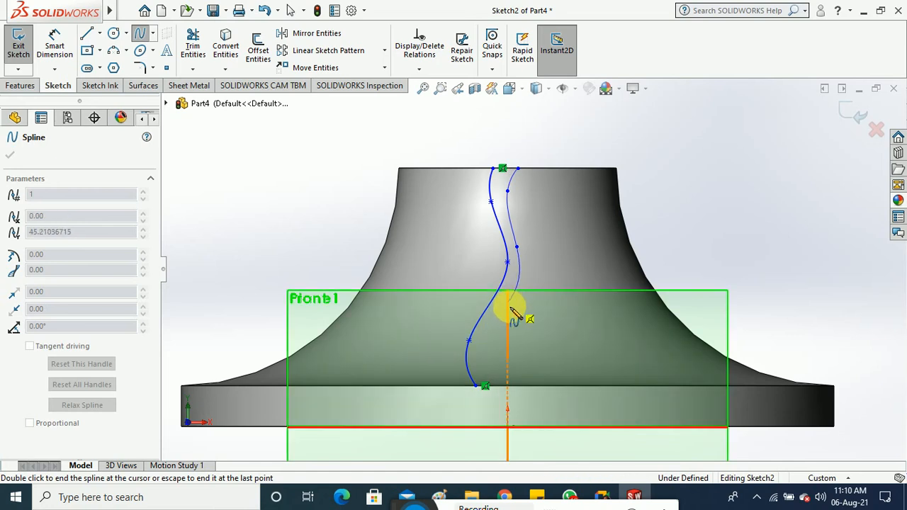
{"action": "left_click", "coordinate": [485, 346]}
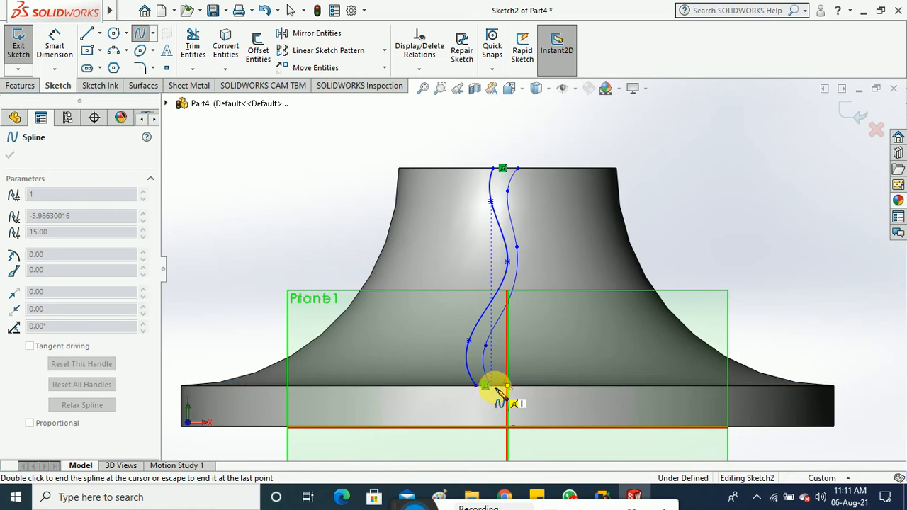
{"action": "key", "text": "Escape"}
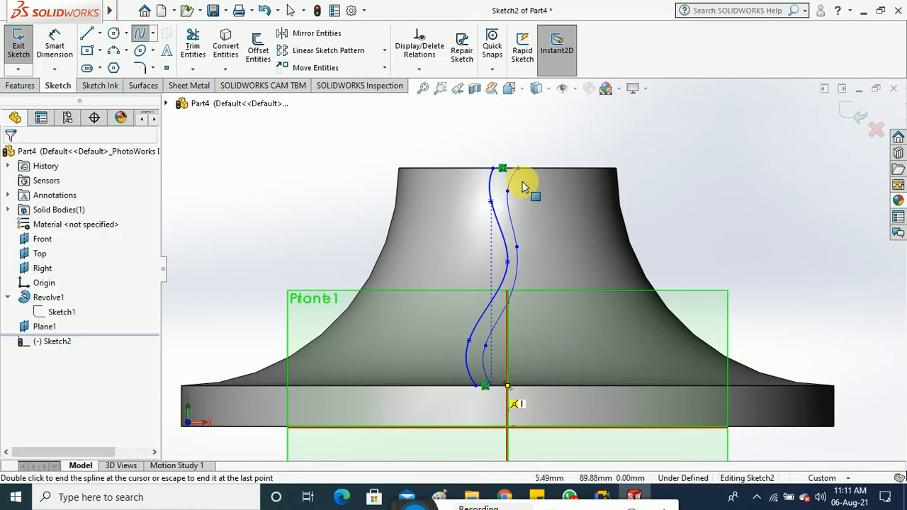
Step: Move the second spline's top endpoint closer to the first, and shift the first spline's upper control point to about X -3.9, Y 83.2
{"action": "scroll", "coordinate": [522, 186], "scroll_direction": "down", "scroll_amount": 4}
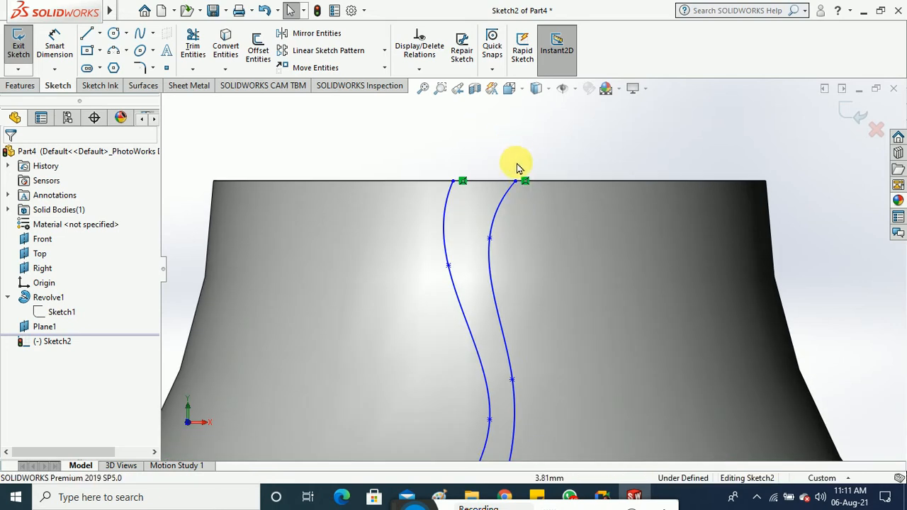
{"action": "left_click_drag", "start_coordinate": [517, 184], "coordinate": [494, 185]}
{"action": "left_click", "coordinate": [371, 148]}
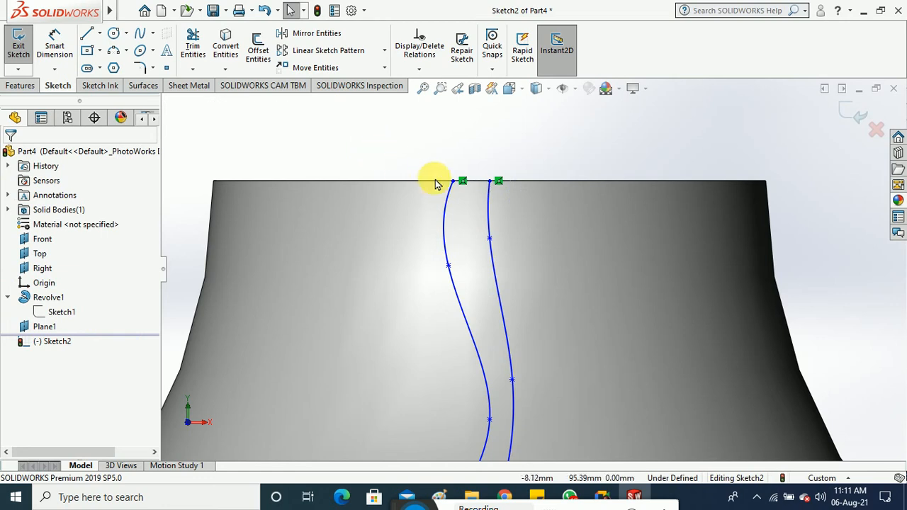
{"action": "left_click", "coordinate": [453, 267]}
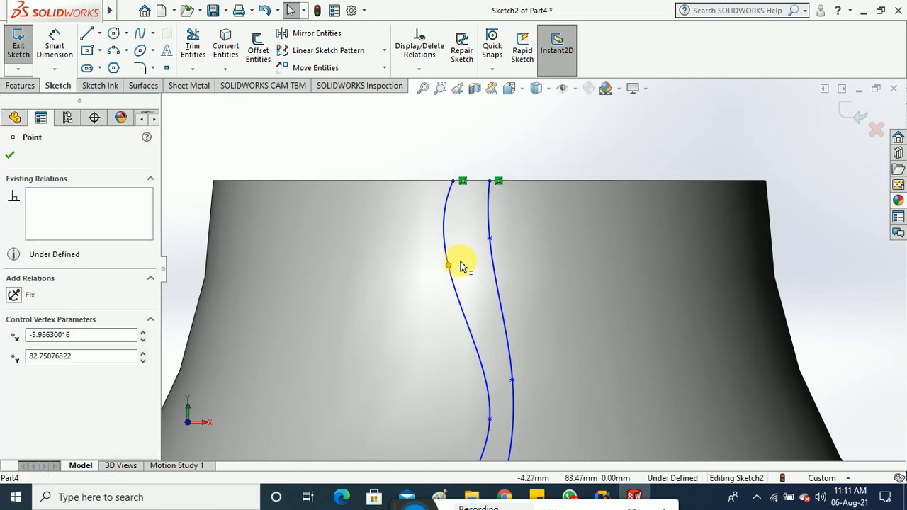
{"action": "left_click_drag", "start_coordinate": [460, 266], "coordinate": [463, 264]}
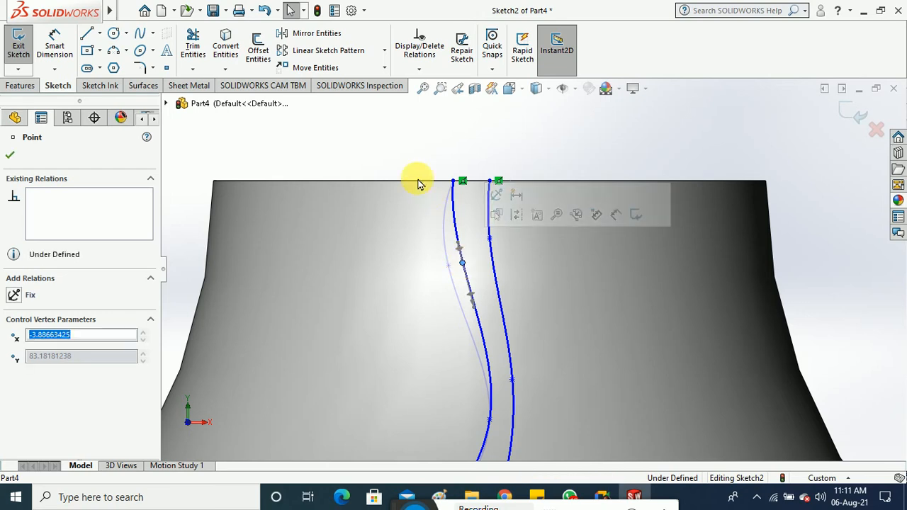
{"action": "left_click", "coordinate": [396, 138]}
{"action": "scroll", "coordinate": [396, 137], "scroll_direction": "up", "scroll_amount": 5}
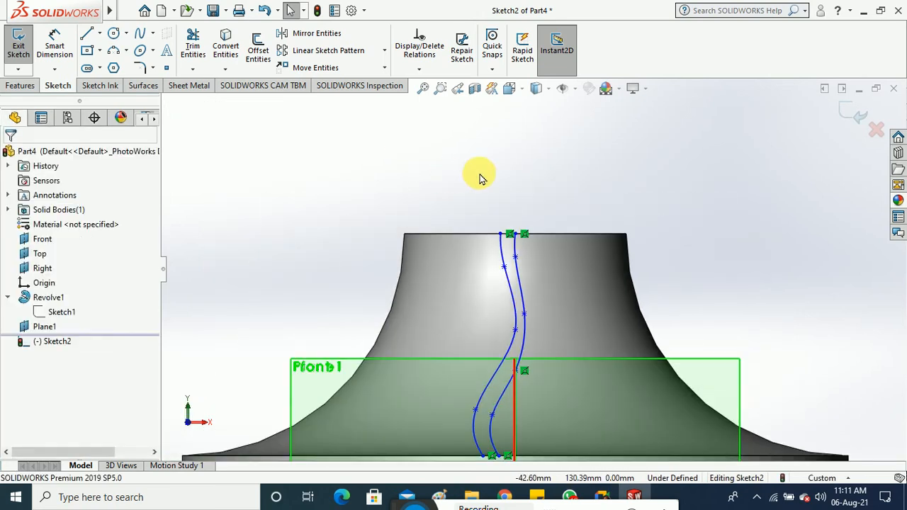
Step: Join the two splines' top endpoints with a horizontal line along the body's top edge
{"action": "left_click", "coordinate": [86, 34]}
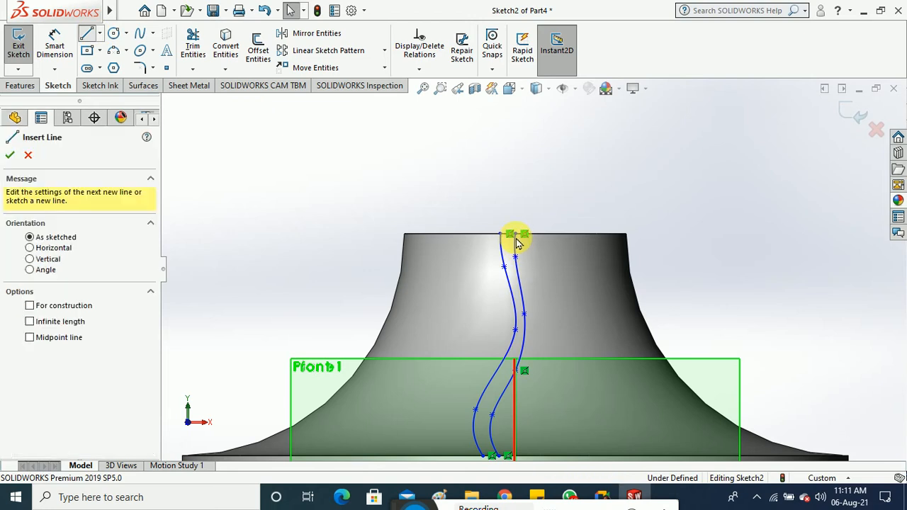
{"action": "scroll", "coordinate": [519, 241], "scroll_direction": "down", "scroll_amount": 3}
{"action": "scroll", "coordinate": [518, 244], "scroll_direction": "down", "scroll_amount": 3}
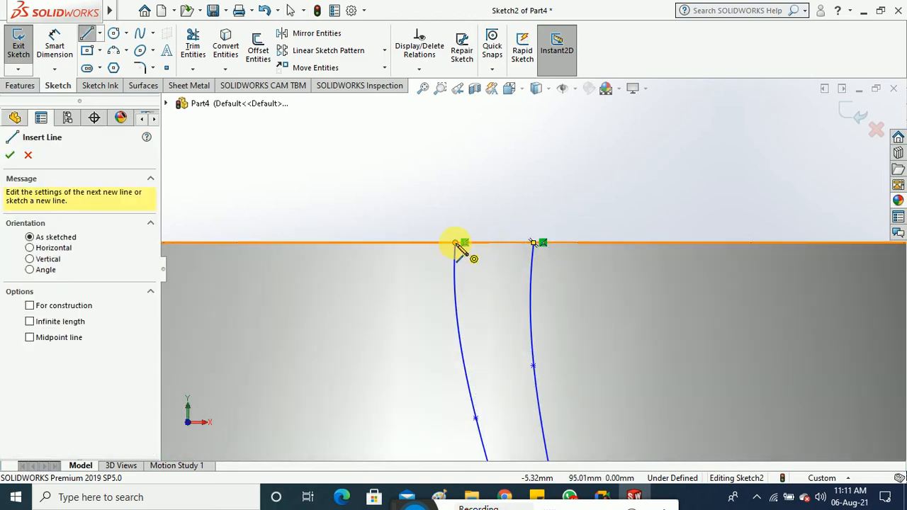
{"action": "left_click", "coordinate": [455, 244]}
{"action": "left_click", "coordinate": [533, 243]}
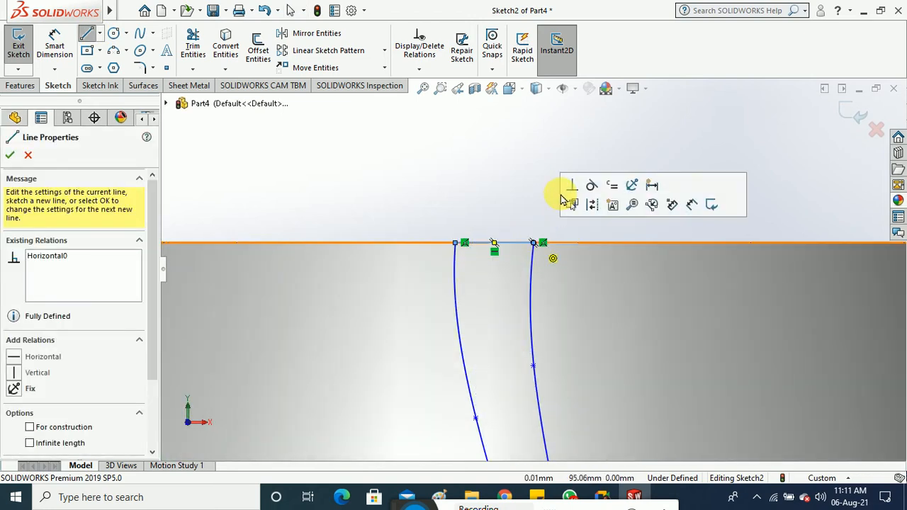
{"action": "left_click", "coordinate": [9, 156]}
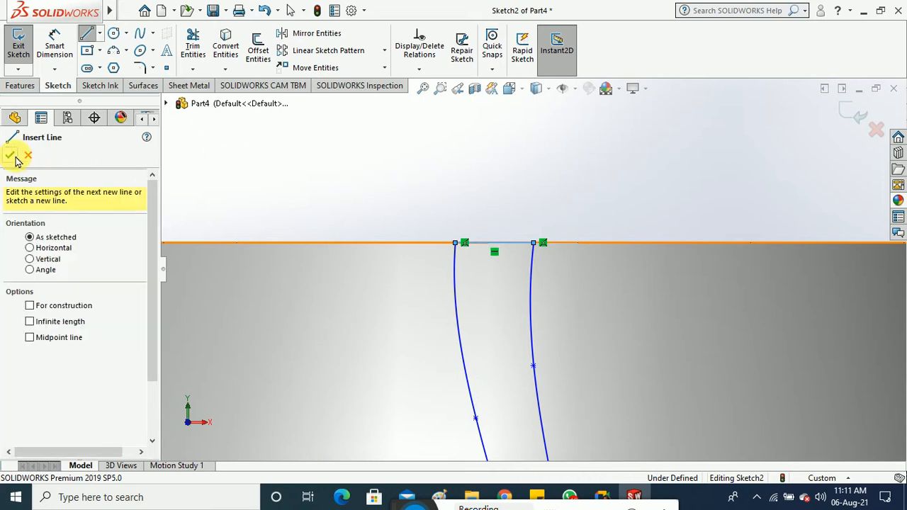
Step: Close the wavy strip profile with a horizontal line joining the two splines' lower endpoints along the flange's upper edge
{"action": "scroll", "coordinate": [355, 183], "scroll_direction": "up", "scroll_amount": 4}
{"action": "scroll", "coordinate": [362, 185], "scroll_direction": "up", "scroll_amount": 1}
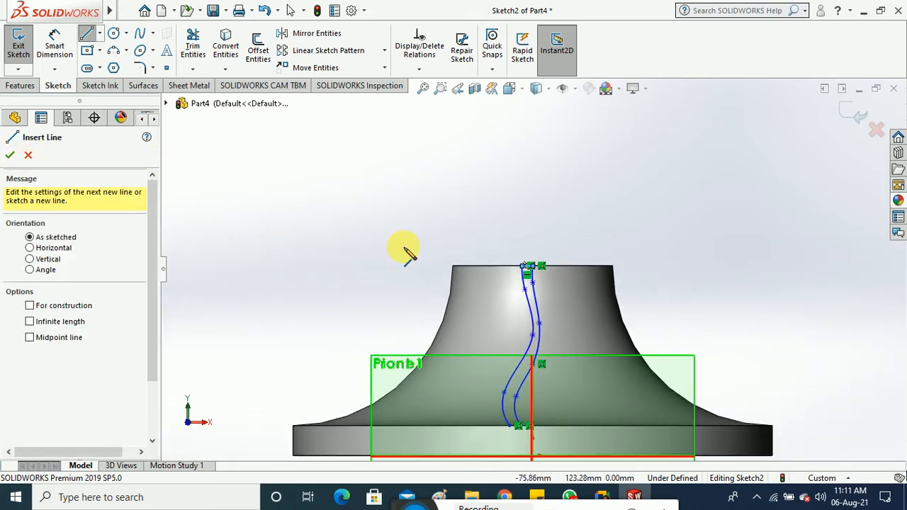
{"action": "scroll", "coordinate": [539, 418], "scroll_direction": "down", "scroll_amount": 4}
{"action": "scroll", "coordinate": [528, 403], "scroll_direction": "down", "scroll_amount": 3}
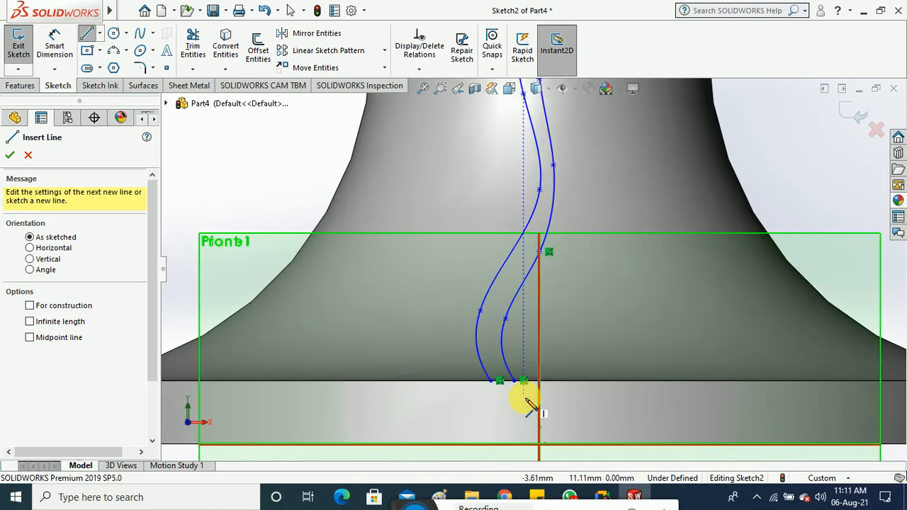
{"action": "left_click_drag", "start_coordinate": [509, 346], "coordinate": [477, 352]}
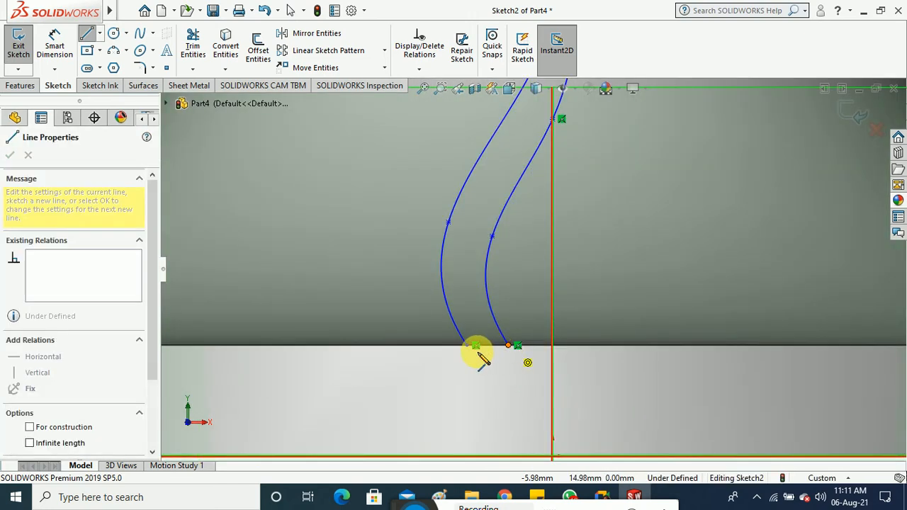
{"action": "left_click", "coordinate": [467, 345]}
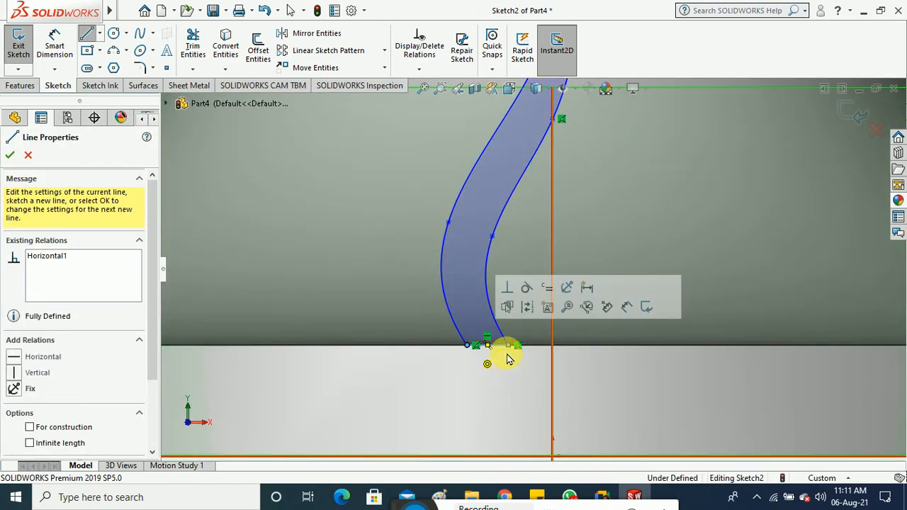
{"action": "scroll", "coordinate": [500, 361], "scroll_direction": "up", "scroll_amount": 5}
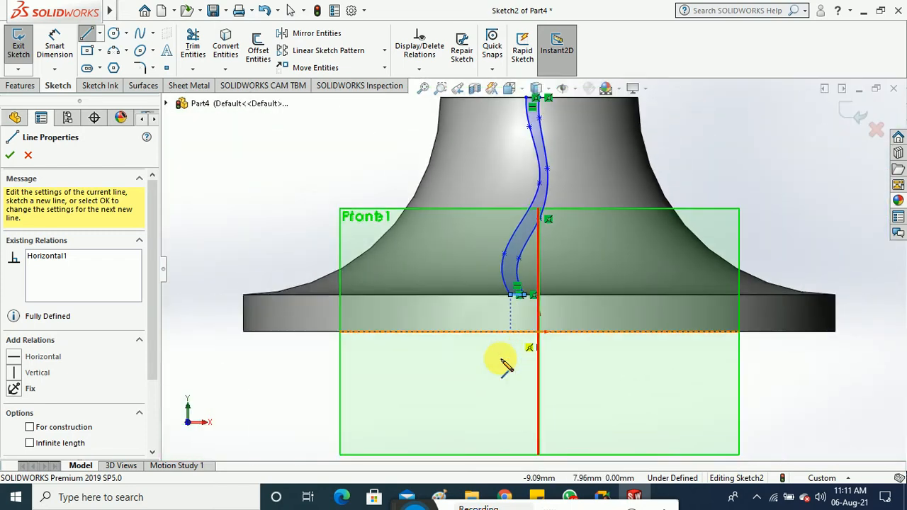
{"action": "left_click", "coordinate": [10, 154]}
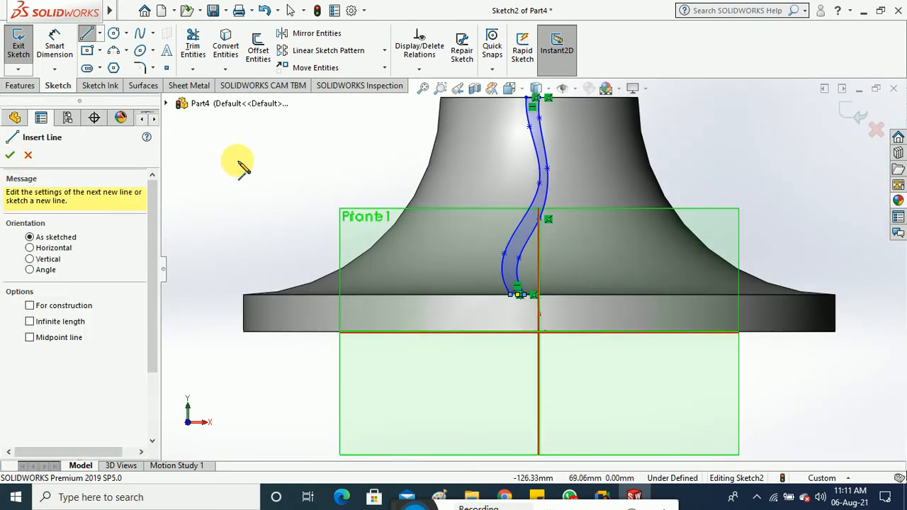
{"action": "left_click", "coordinate": [11, 156]}
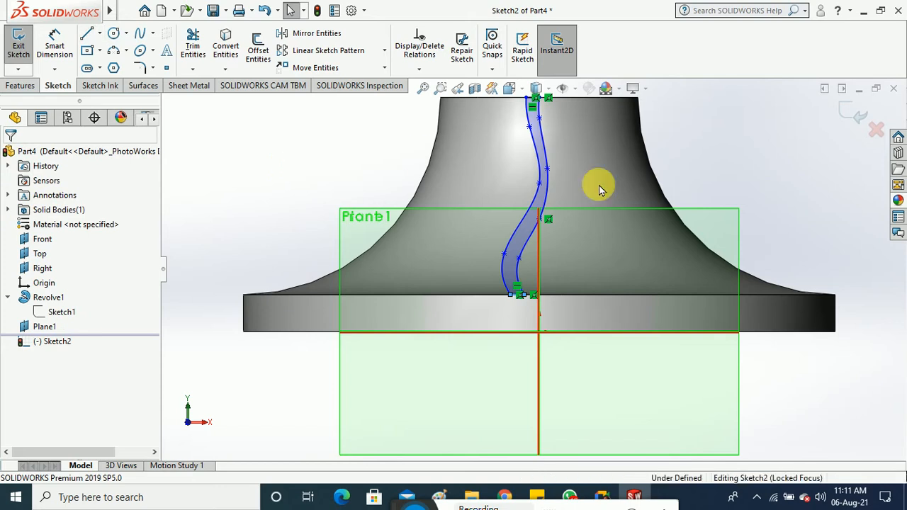
Step: Move the first spline's upper control point to about X 0, Y 61.3, and exit the sketch
{"action": "scroll", "coordinate": [538, 183], "scroll_direction": "down", "scroll_amount": 2}
{"action": "scroll", "coordinate": [537, 184], "scroll_direction": "down", "scroll_amount": 1}
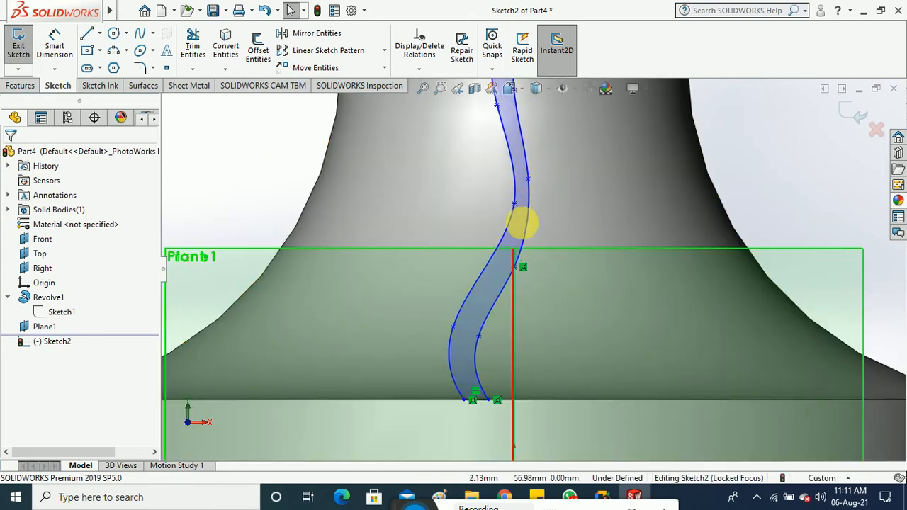
{"action": "left_click", "coordinate": [493, 112]}
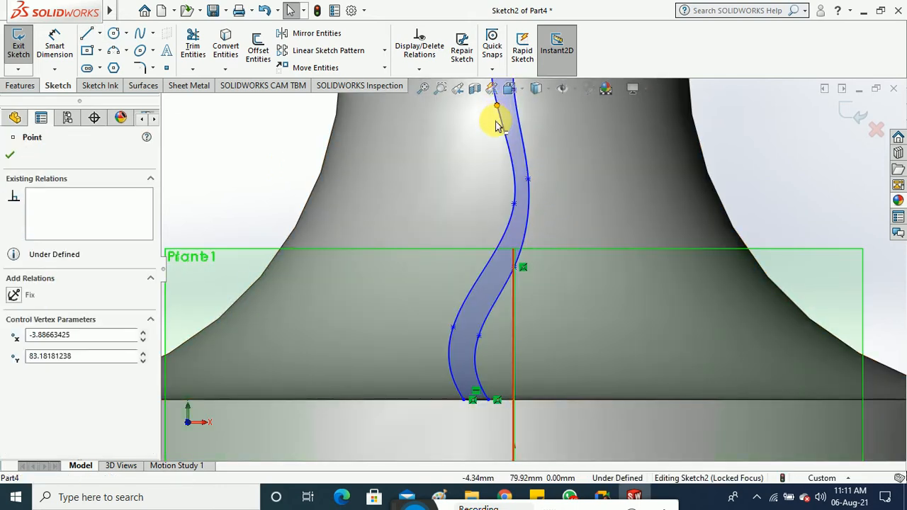
{"action": "left_click_drag", "start_coordinate": [494, 113], "coordinate": [515, 206]}
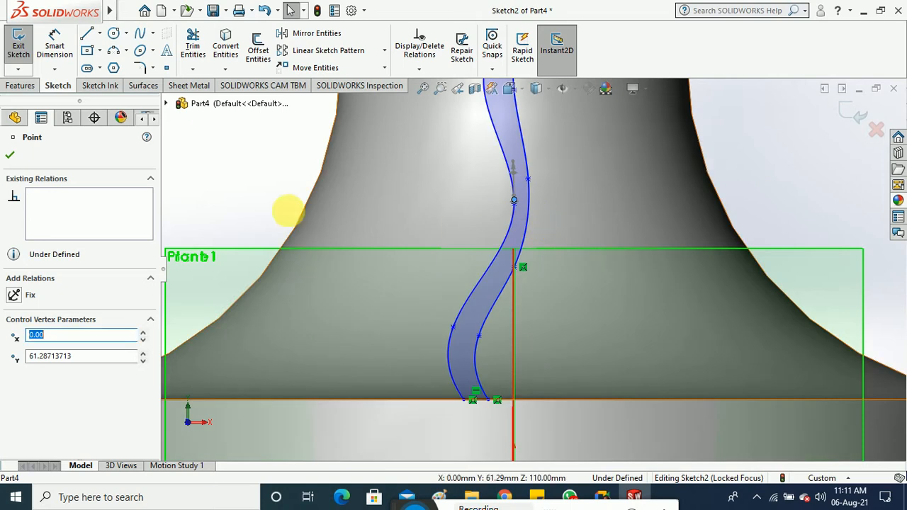
{"action": "left_click", "coordinate": [10, 155]}
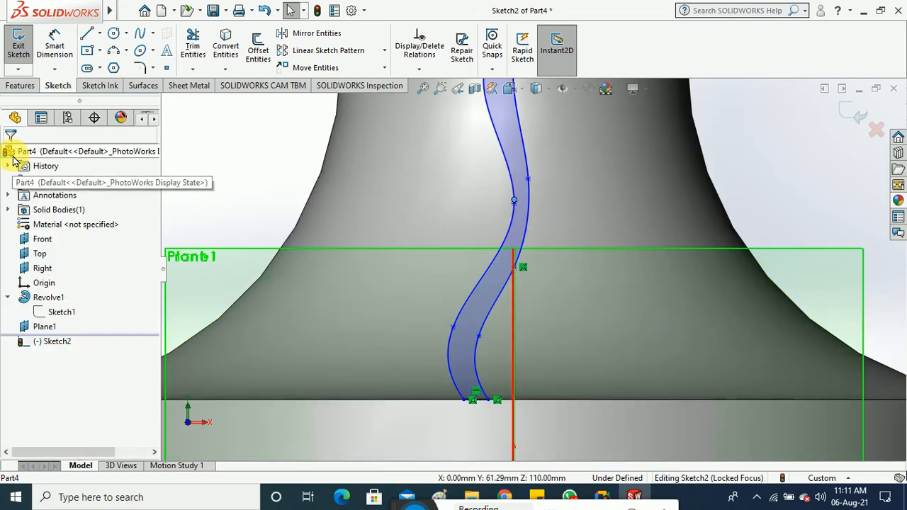
{"action": "left_click", "coordinate": [17, 51]}
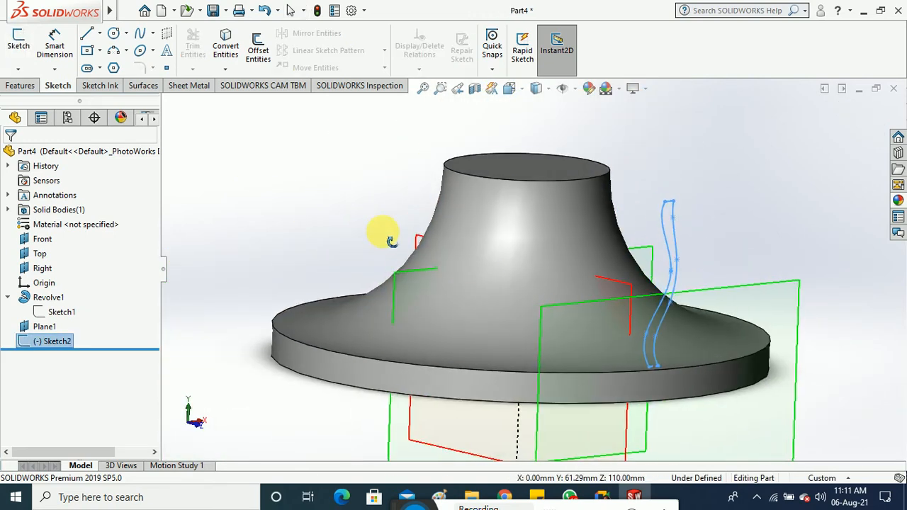
Step: Set up a boss extrusion of the wavy strip profile, reversed toward the body and ending Up To Surface at the flared face
{"action": "scroll", "coordinate": [670, 362], "scroll_direction": "down", "scroll_amount": 2}
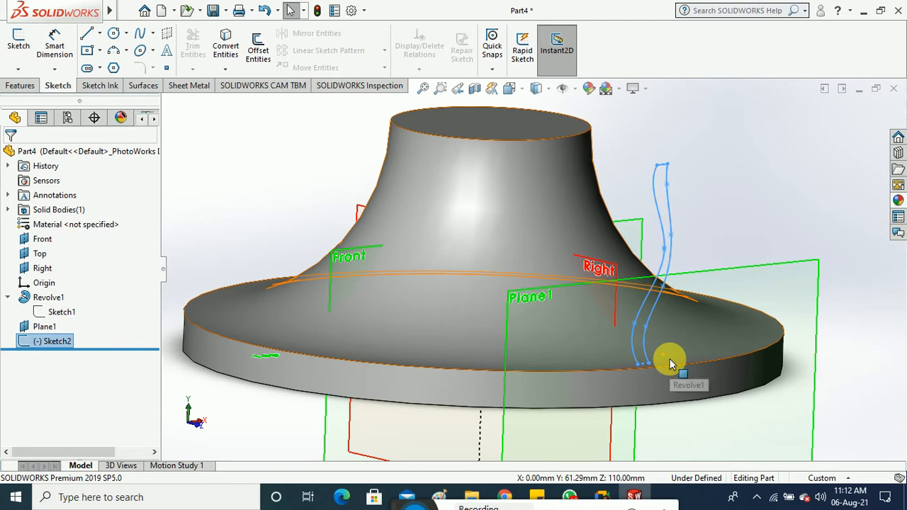
{"action": "scroll", "coordinate": [670, 362], "scroll_direction": "up", "scroll_amount": 2}
{"action": "left_click", "coordinate": [22, 85]}
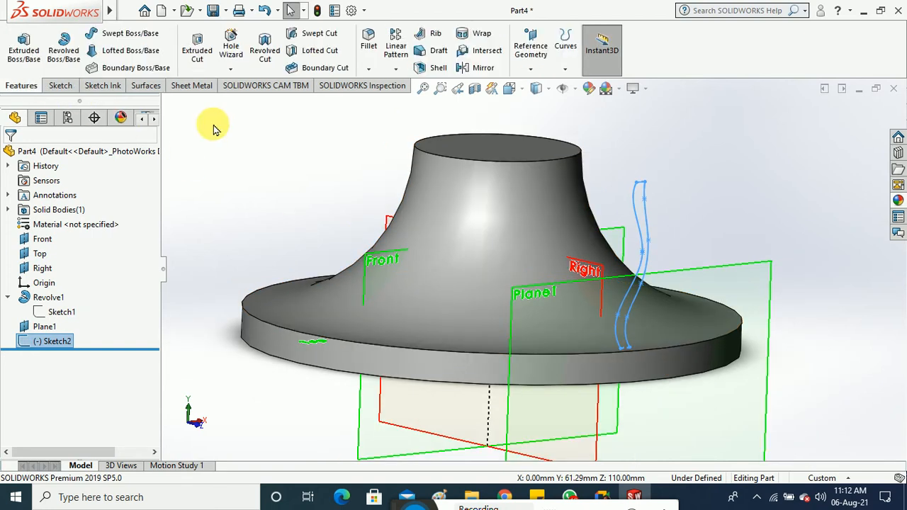
{"action": "left_click", "coordinate": [23, 49]}
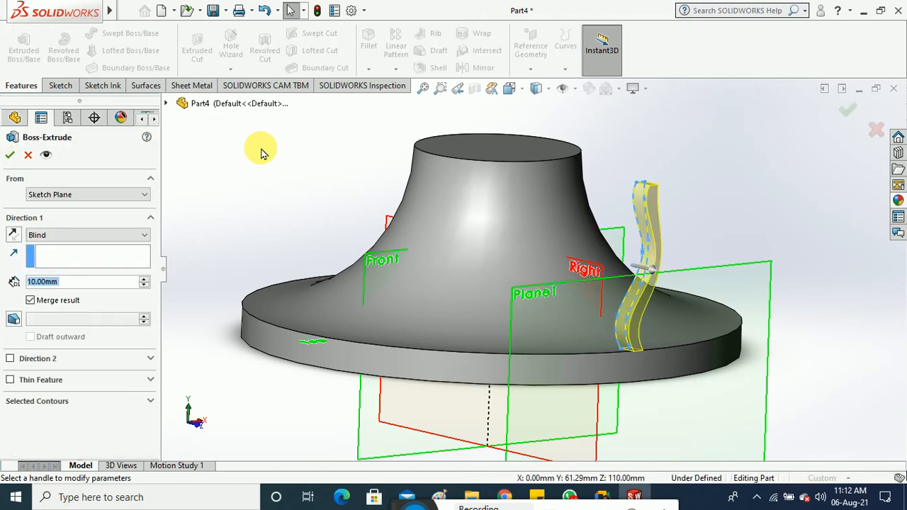
{"action": "left_click", "coordinate": [12, 235]}
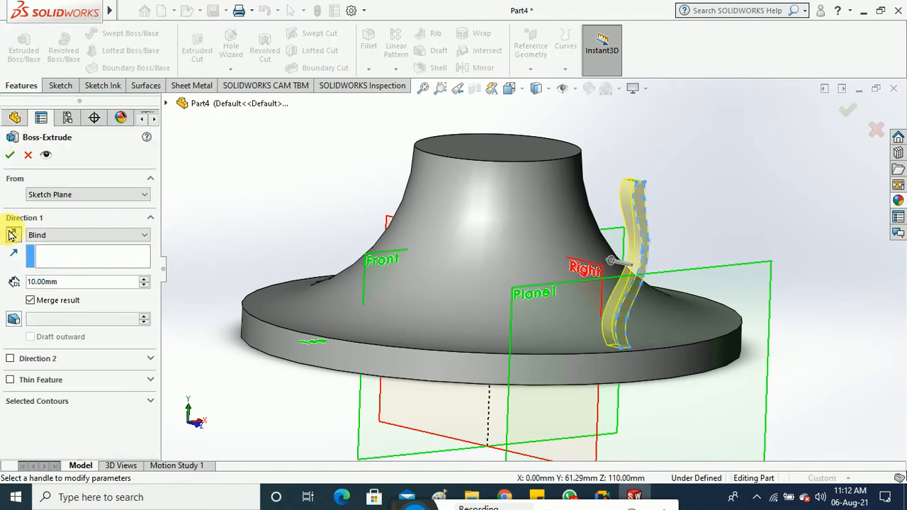
{"action": "left_click", "coordinate": [92, 236]}
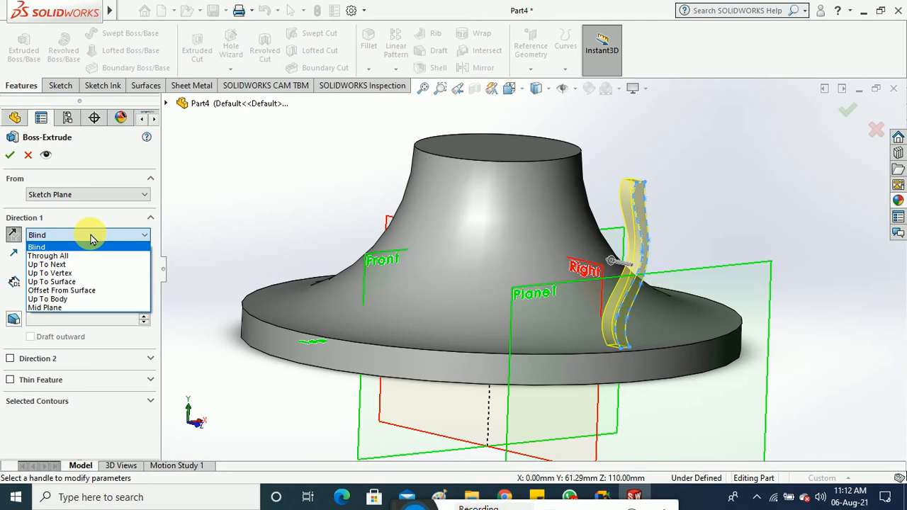
{"action": "left_click", "coordinate": [51, 281]}
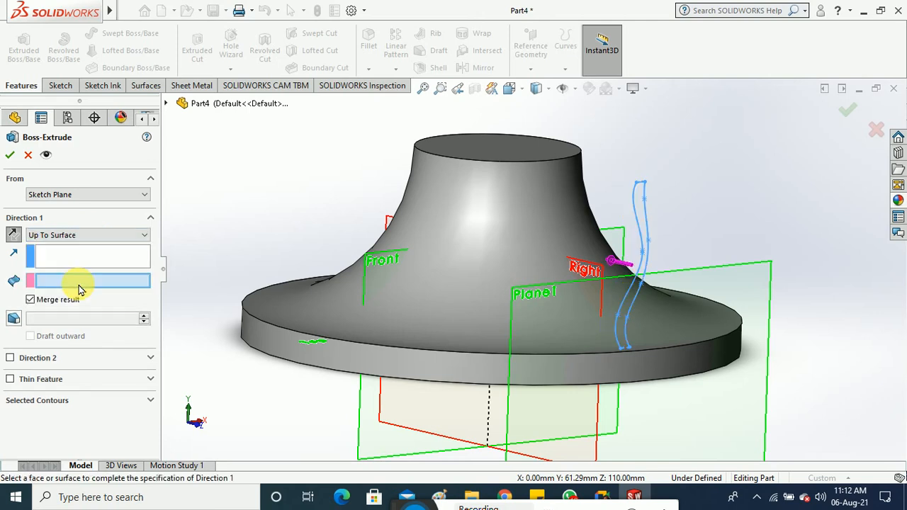
{"action": "left_click", "coordinate": [516, 266]}
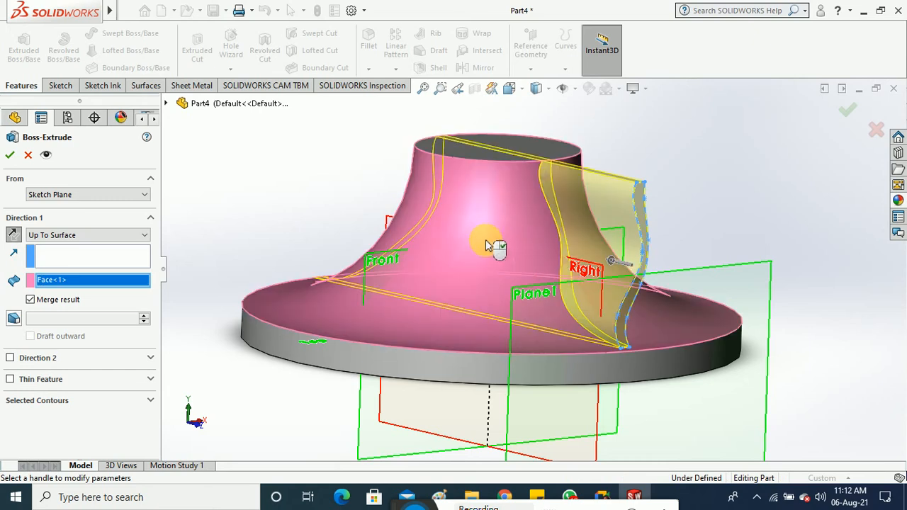
Step: Replace the extrusion's end surface with the Front plane and create the merged blade
{"action": "mouse_move", "coordinate": [495, 245]}
{"action": "middle_mouse_down"}
{"action": "mouse_move", "coordinate": [537, 366]}
{"action": "mouse_move", "coordinate": [513, 279]}
{"action": "mouse_move", "coordinate": [513, 265]}
{"action": "mouse_move", "coordinate": [530, 269]}
{"action": "mouse_move", "coordinate": [376, 243]}
{"action": "middle_mouse_up"}
{"action": "left_click", "coordinate": [115, 236]}
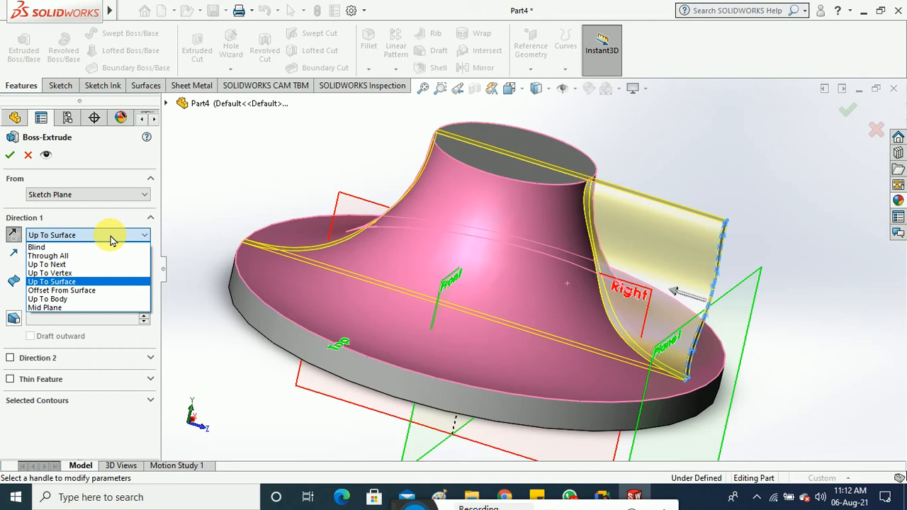
{"action": "left_click", "coordinate": [83, 282]}
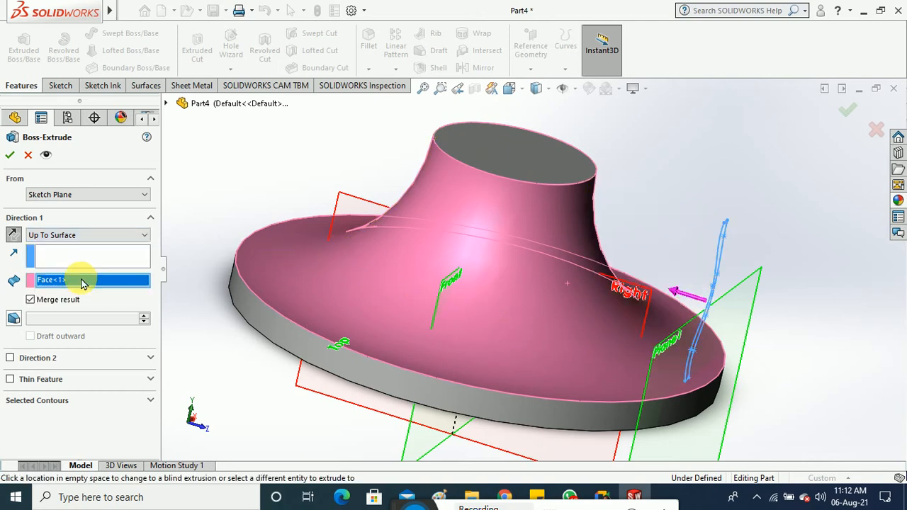
{"action": "left_click", "coordinate": [440, 296]}
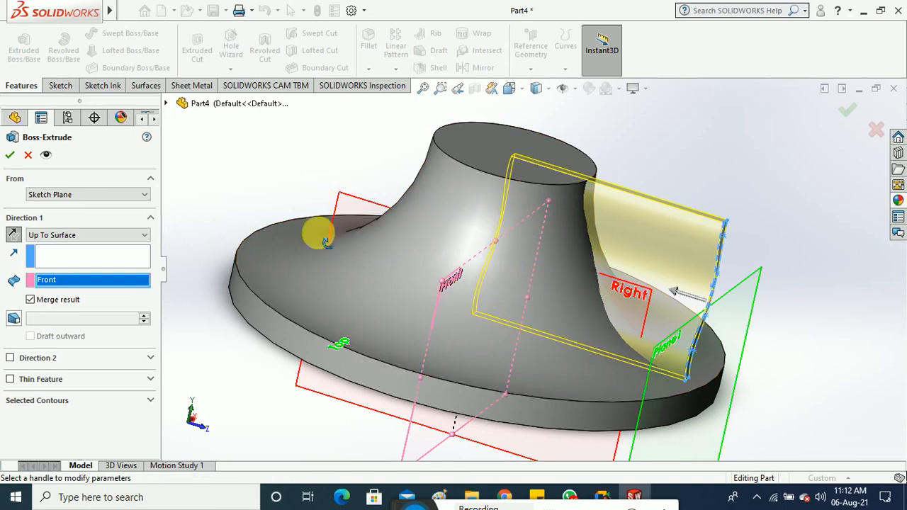
{"action": "middle_click_drag", "start_coordinate": [325, 242], "coordinate": [323, 211]}
{"action": "left_click", "coordinate": [10, 154]}
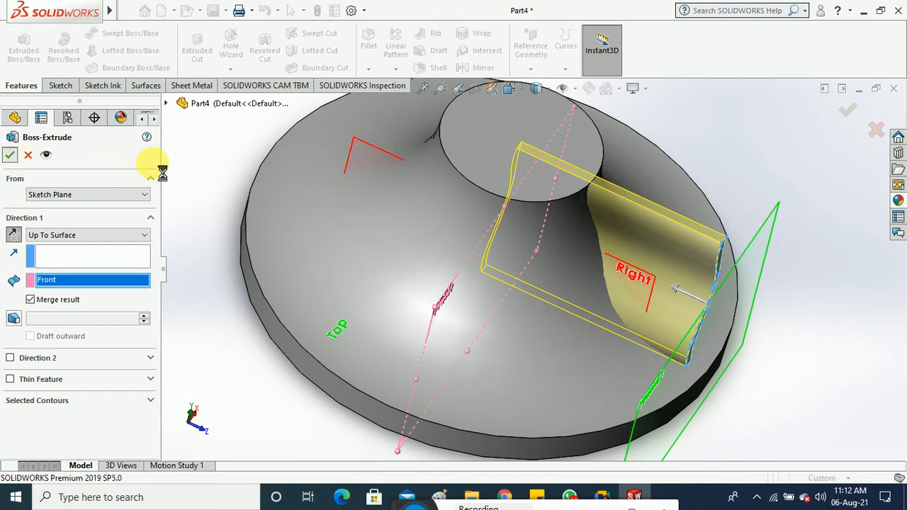
{"action": "left_click", "coordinate": [230, 146]}
{"action": "scroll", "coordinate": [729, 261], "scroll_direction": "up", "scroll_amount": 1}
{"action": "middle_click_drag", "start_coordinate": [787, 287], "coordinate": [752, 249]}
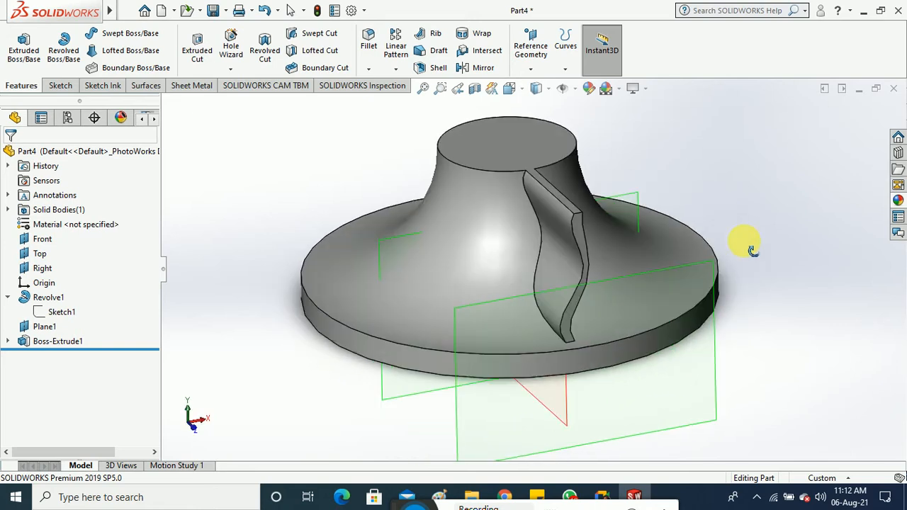
Step: Circular-pattern the extruded blade around the body's top circular edge with 13 equally spaced instances over 360 degrees
{"action": "left_click", "coordinate": [64, 342]}
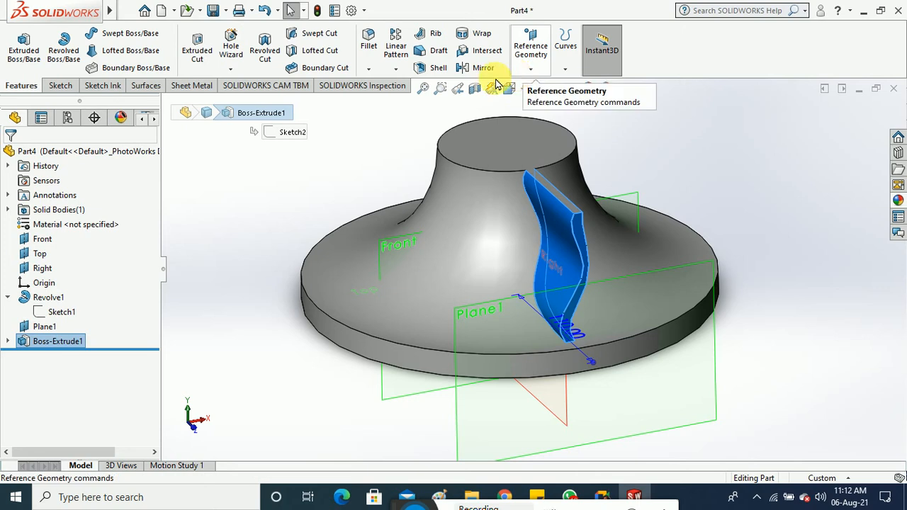
{"action": "left_click", "coordinate": [398, 69]}
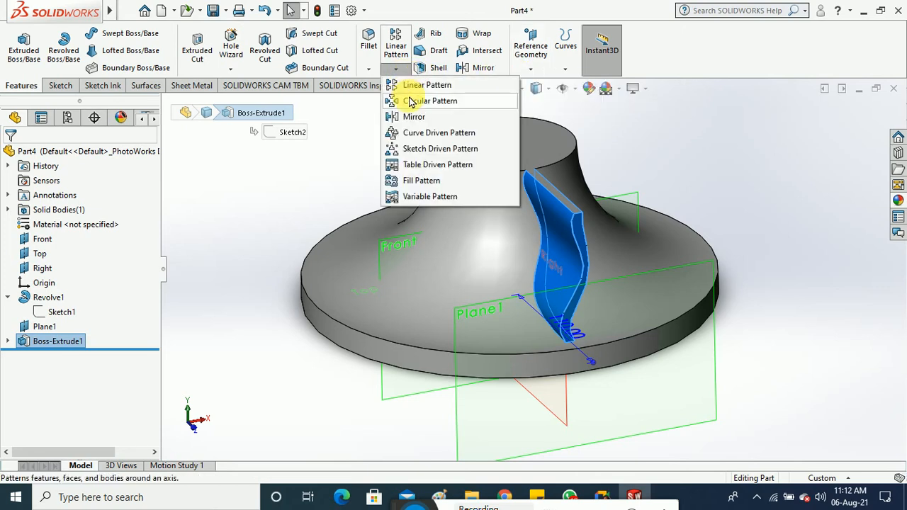
{"action": "left_click", "coordinate": [415, 102]}
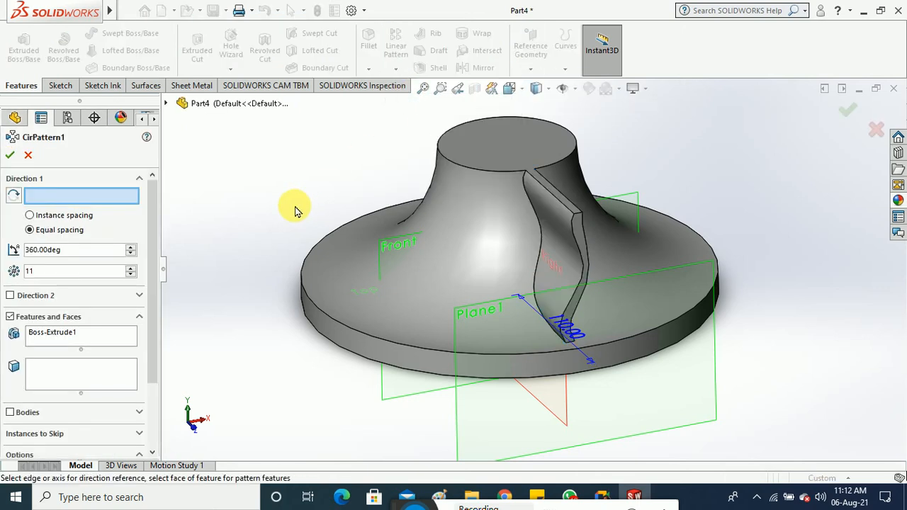
{"action": "left_click", "coordinate": [464, 168]}
{"action": "middle_click_drag", "start_coordinate": [424, 219], "coordinate": [340, 309]}
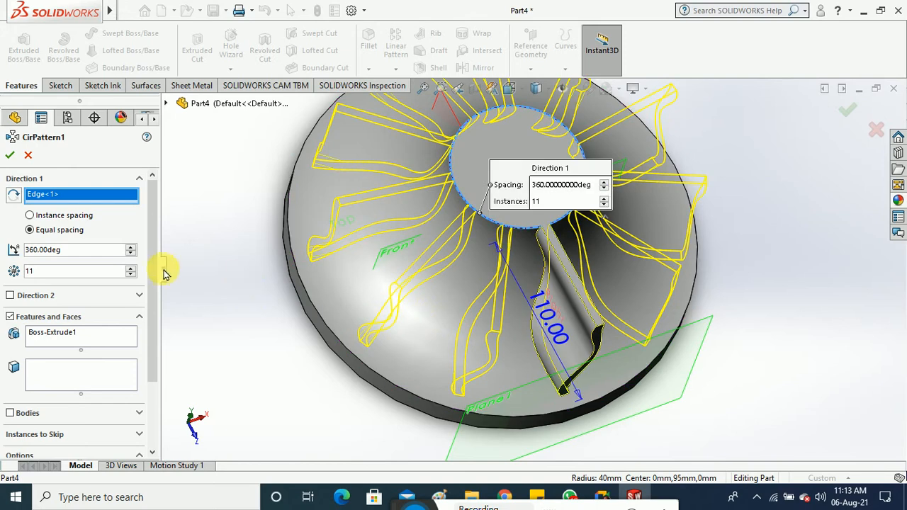
{"action": "left_click", "coordinate": [131, 267]}
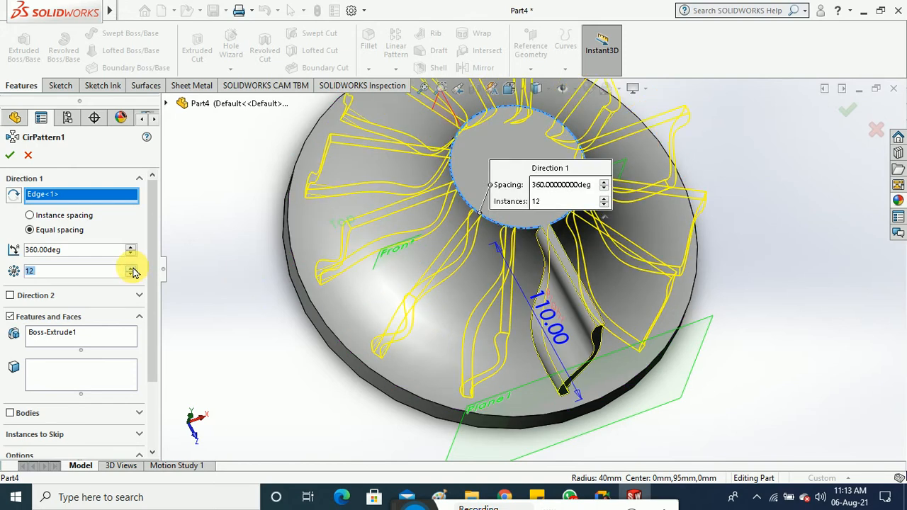
{"action": "left_click", "coordinate": [131, 267]}
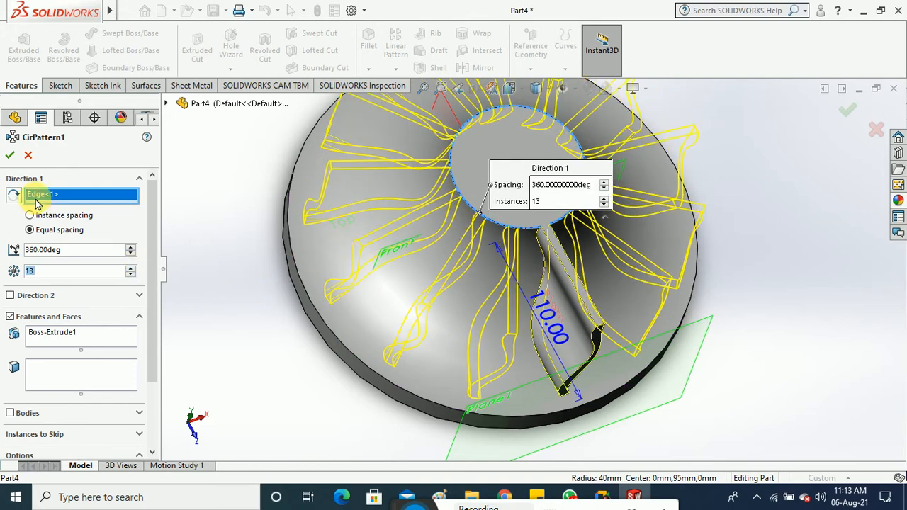
{"action": "left_click", "coordinate": [10, 155]}
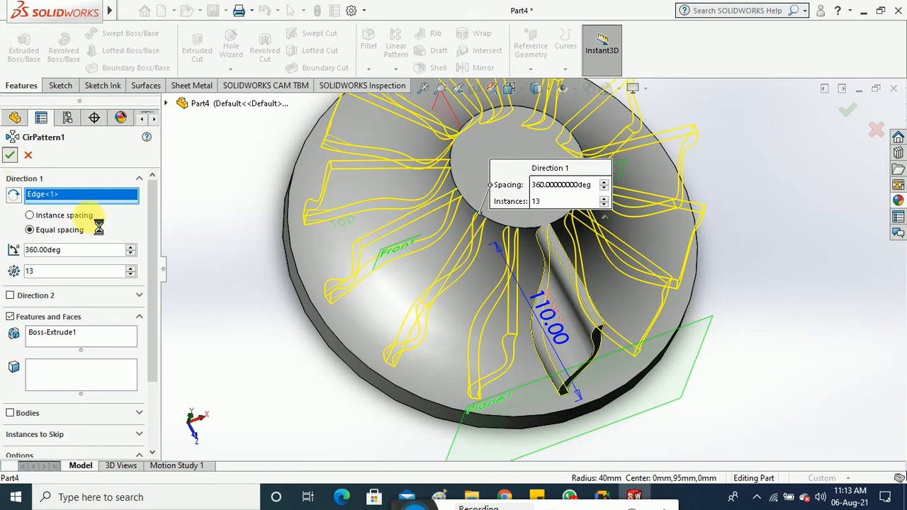
{"action": "left_click", "coordinate": [247, 323]}
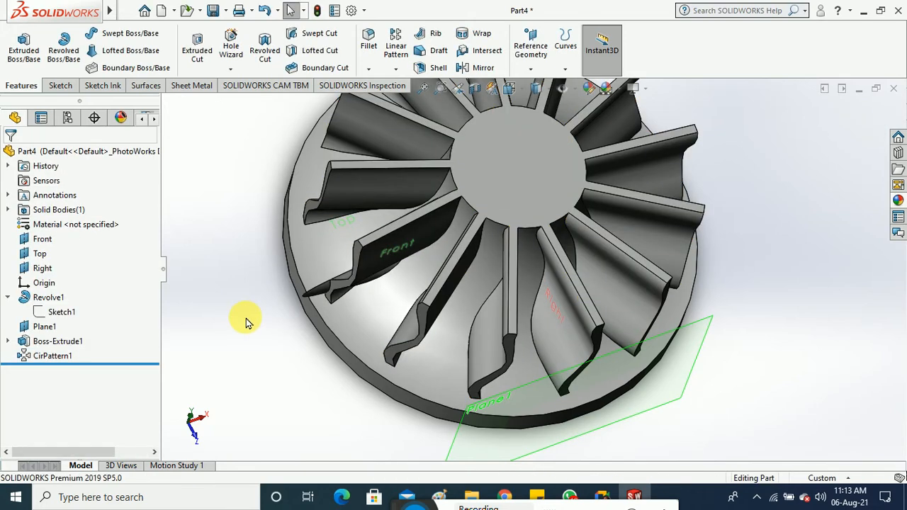
{"action": "middle_click_drag", "start_coordinate": [246, 318], "coordinate": [205, 243]}
{"action": "scroll", "coordinate": [430, 278], "scroll_direction": "up", "scroll_amount": 2}
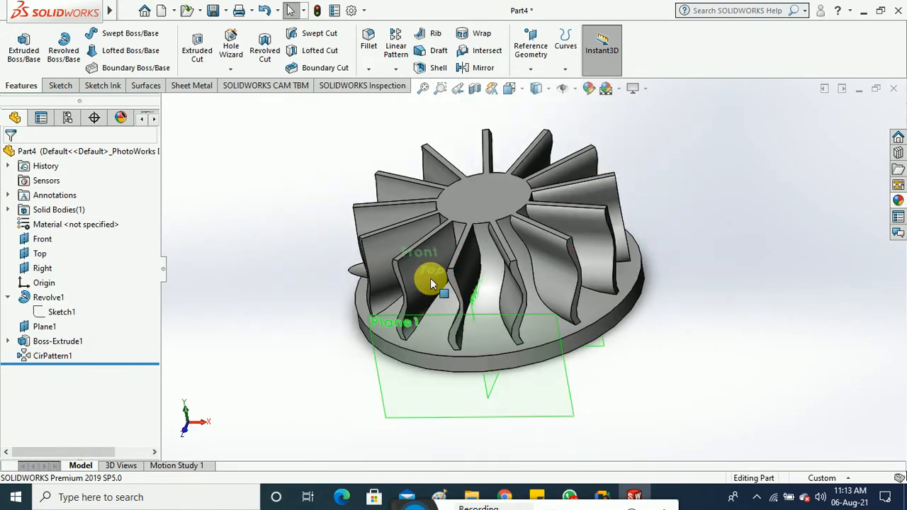
{"action": "middle_click_drag", "start_coordinate": [706, 376], "coordinate": [737, 299]}
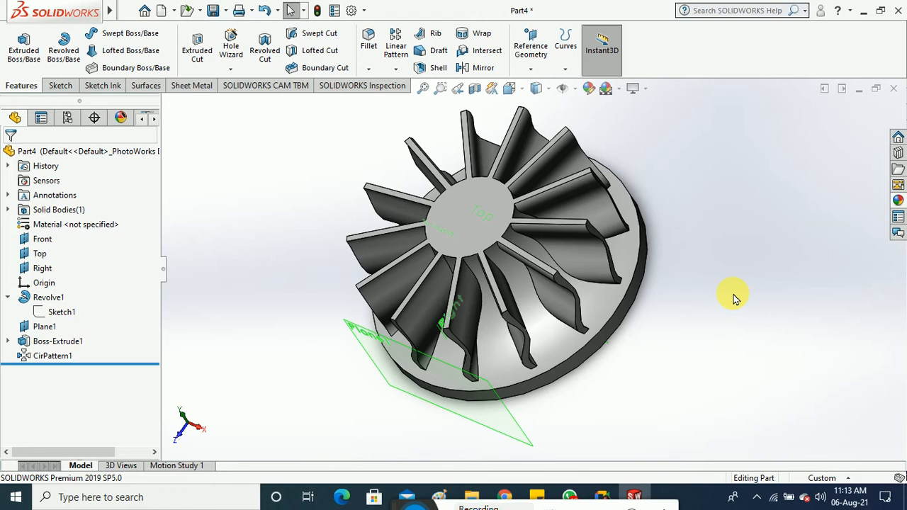
{"action": "middle_click_drag", "start_coordinate": [730, 299], "coordinate": [674, 370]}
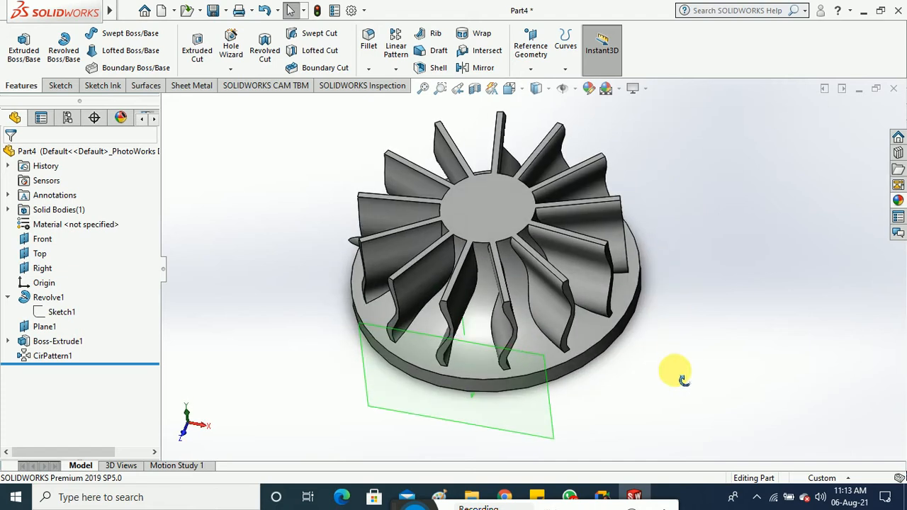
Step: Sketch a point at the origin of the hub's flat top face, discard the stray second point, and exit the sketch
{"action": "left_click", "coordinate": [59, 85]}
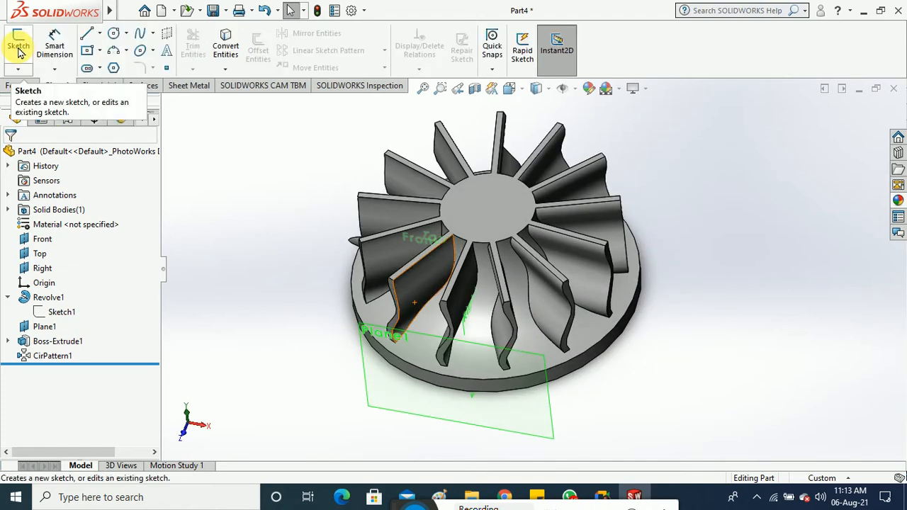
{"action": "left_click", "coordinate": [19, 50]}
{"action": "left_click", "coordinate": [500, 216]}
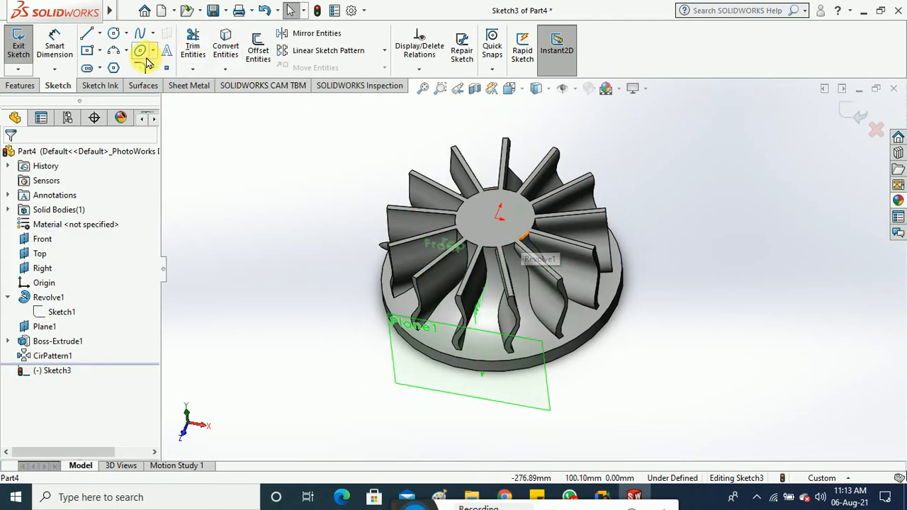
{"action": "left_click", "coordinate": [166, 69]}
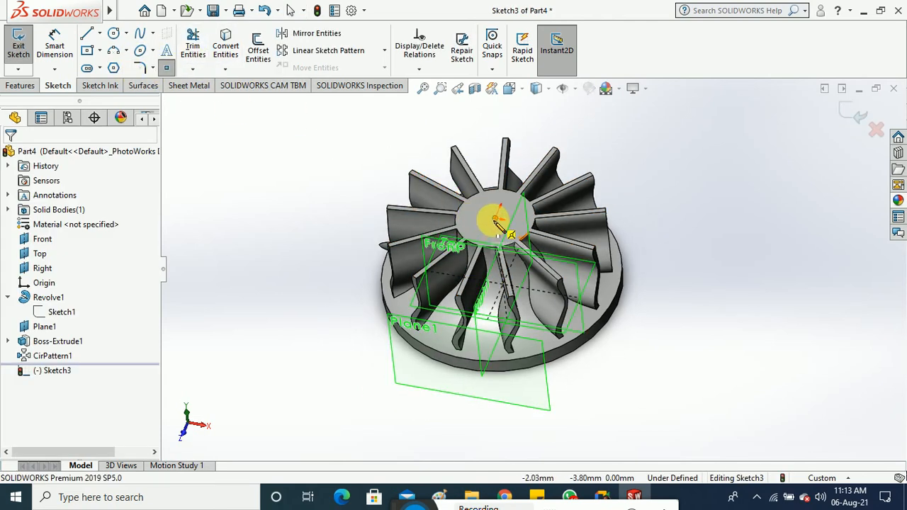
{"action": "left_click", "coordinate": [496, 221]}
{"action": "left_click", "coordinate": [10, 153]}
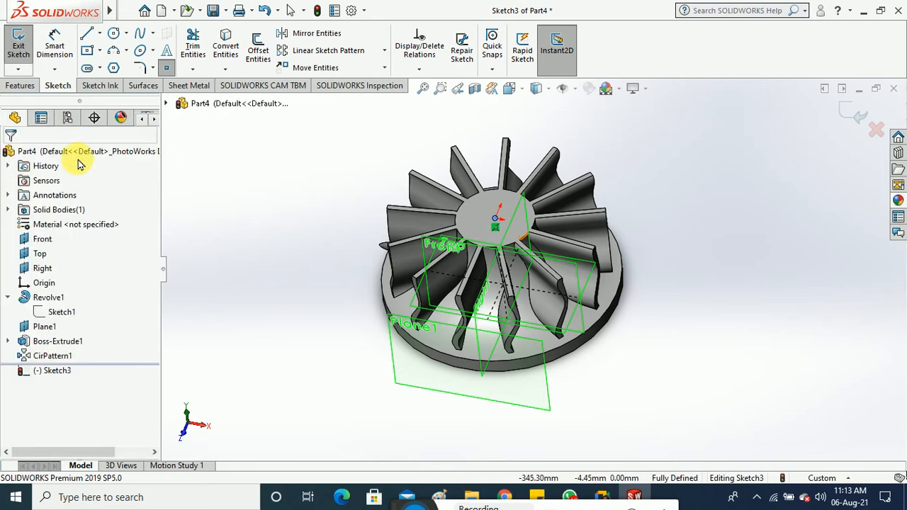
{"action": "left_click", "coordinate": [287, 175]}
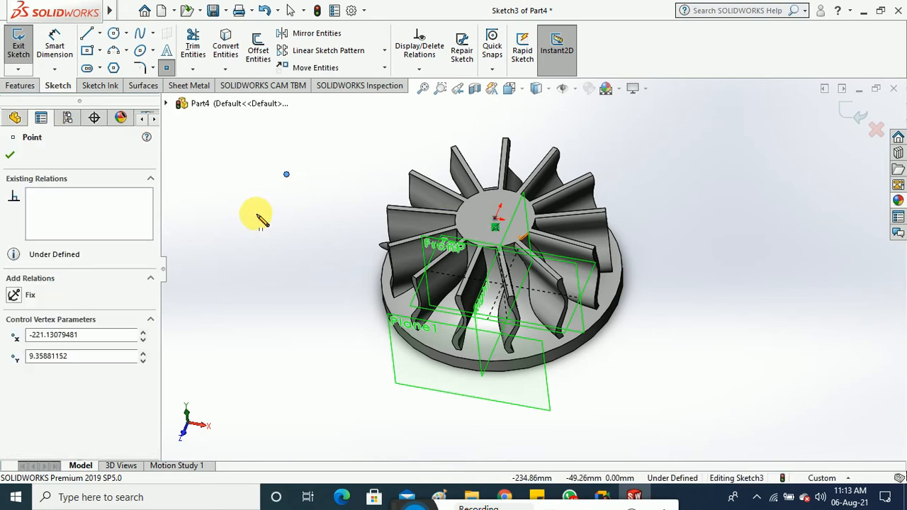
{"action": "key", "text": "ctrl+z"}
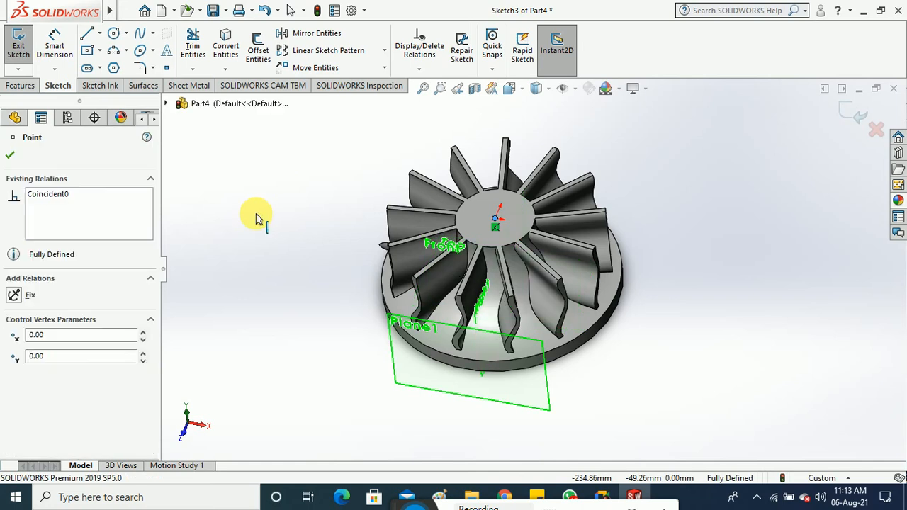
{"action": "left_click", "coordinate": [18, 44]}
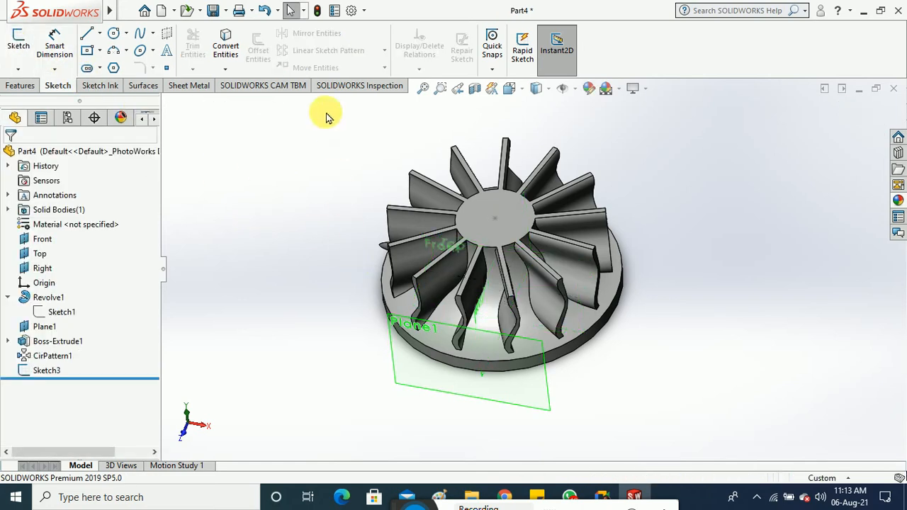
Step: Set up a Hole Wizard counterbore hole and position it with a 3D sketch on the point at the hub's top centre
{"action": "left_click", "coordinate": [18, 85]}
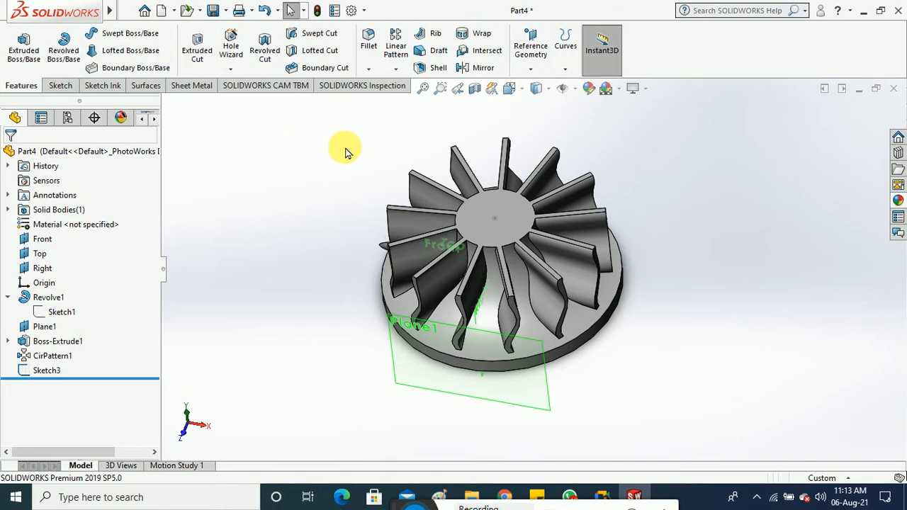
{"action": "left_click", "coordinate": [234, 70]}
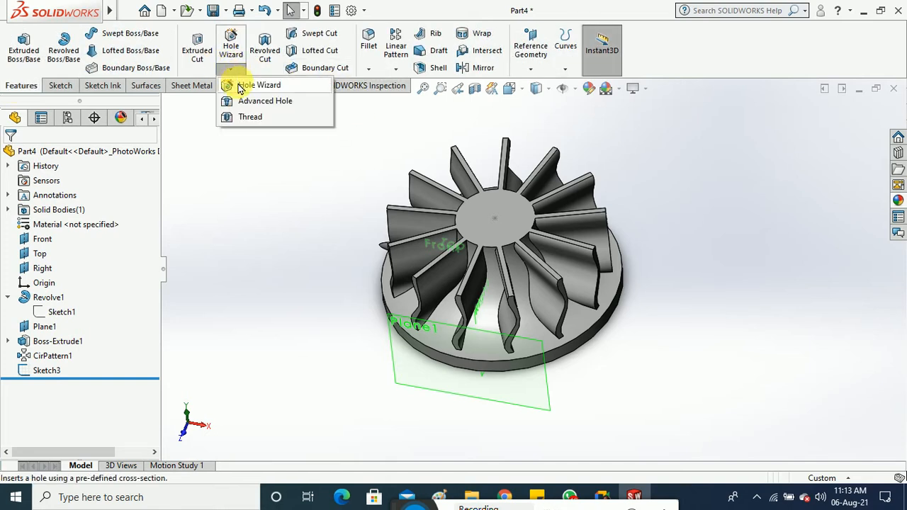
{"action": "left_click", "coordinate": [241, 85]}
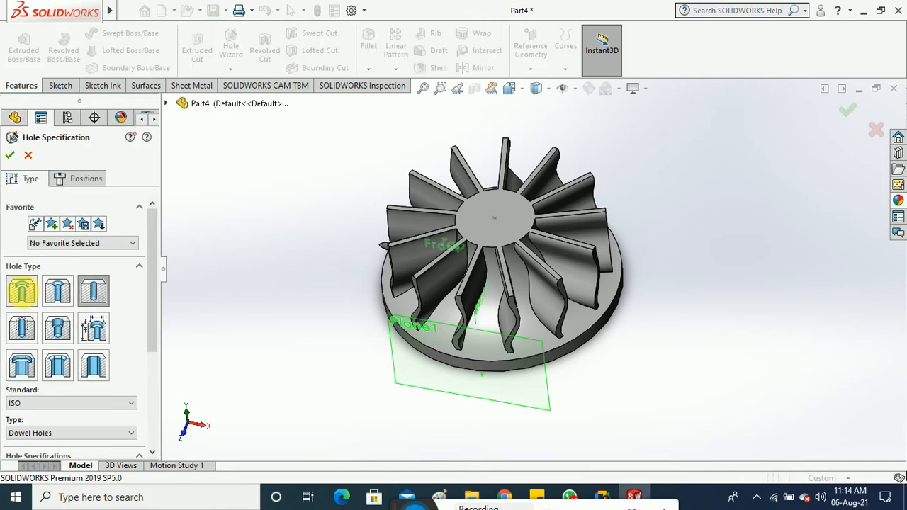
{"action": "left_click", "coordinate": [28, 296]}
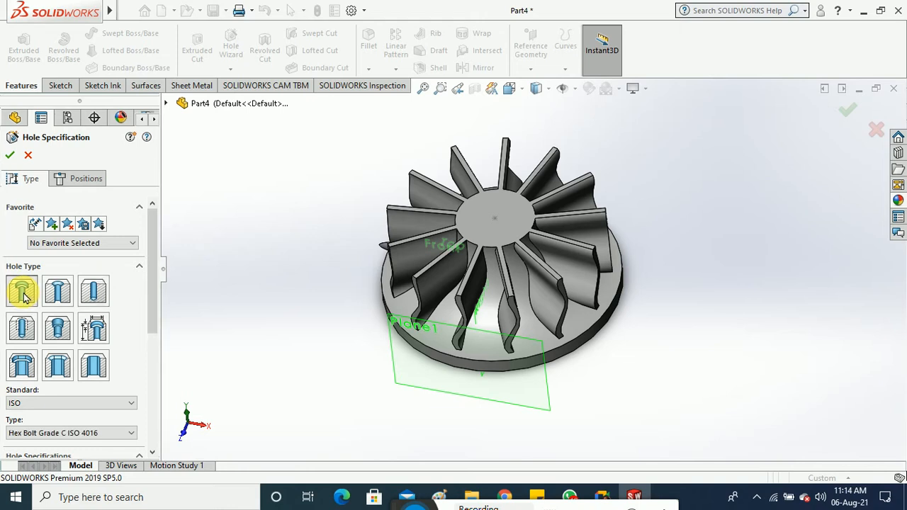
{"action": "left_click", "coordinate": [75, 179]}
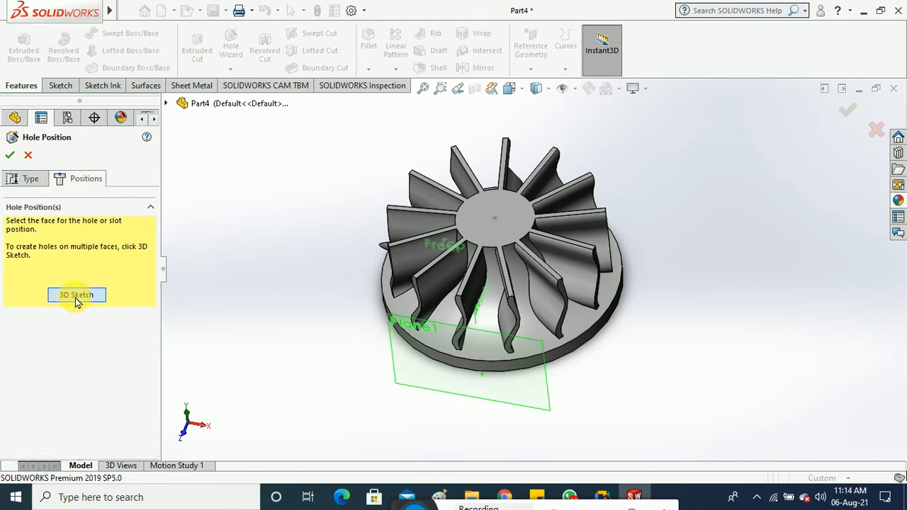
{"action": "left_click", "coordinate": [76, 295]}
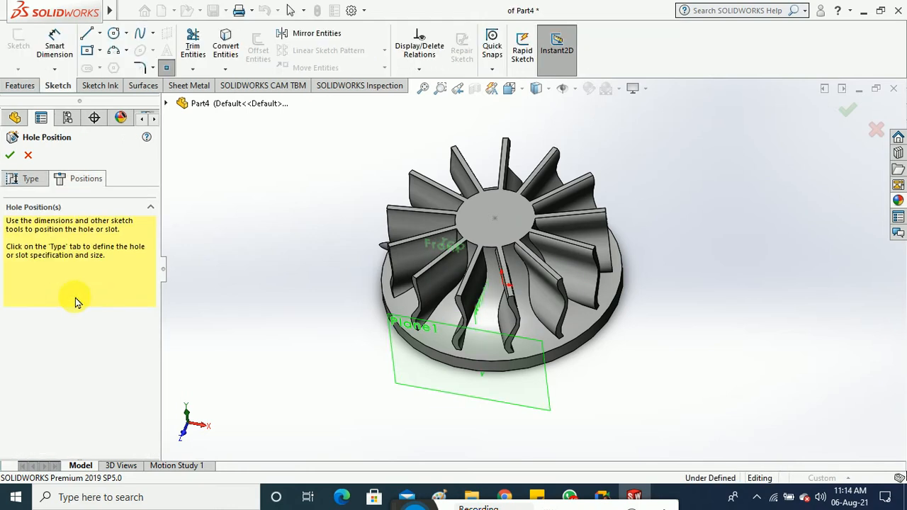
{"action": "left_click", "coordinate": [495, 219]}
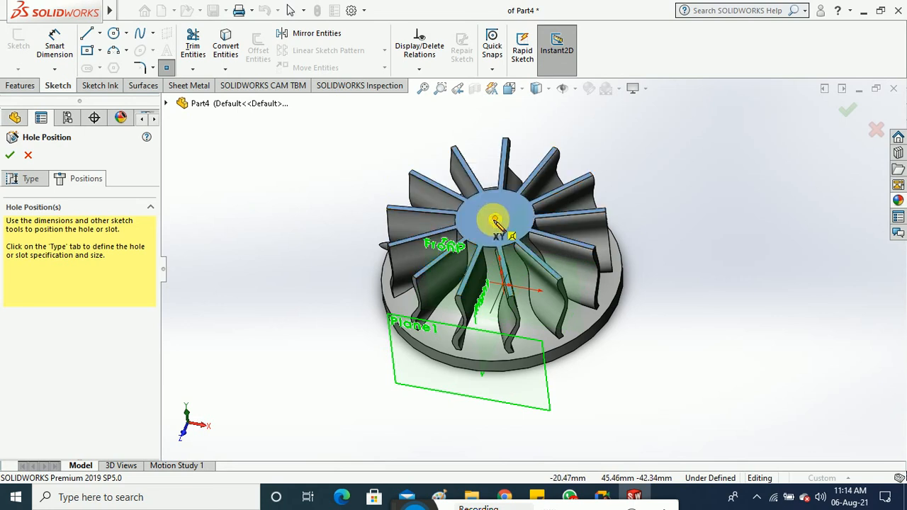
{"action": "left_click", "coordinate": [497, 221]}
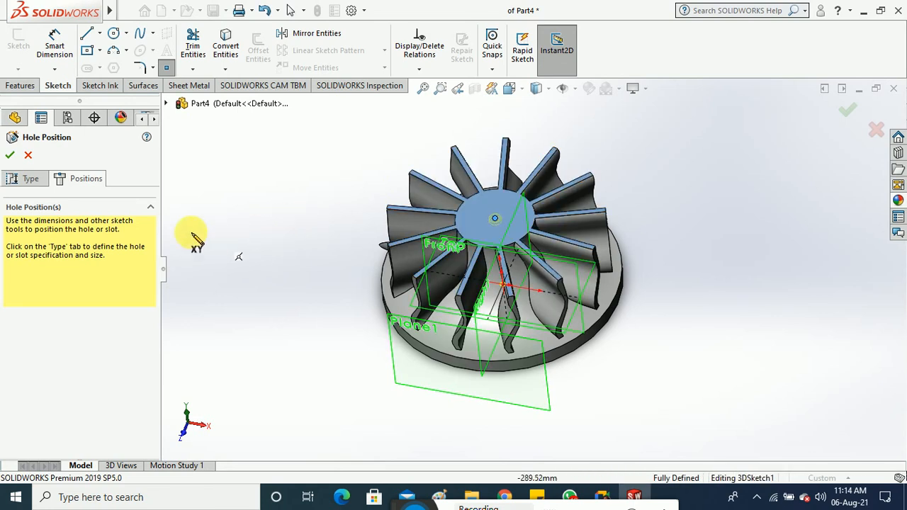
Step: Set the counterbore hole's size to M20 with Normal fit and a Through All end condition, and create the hole
{"action": "left_click", "coordinate": [32, 184]}
{"action": "left_click_drag", "start_coordinate": [154, 265], "coordinate": [148, 338]}
{"action": "left_click", "coordinate": [119, 335]}
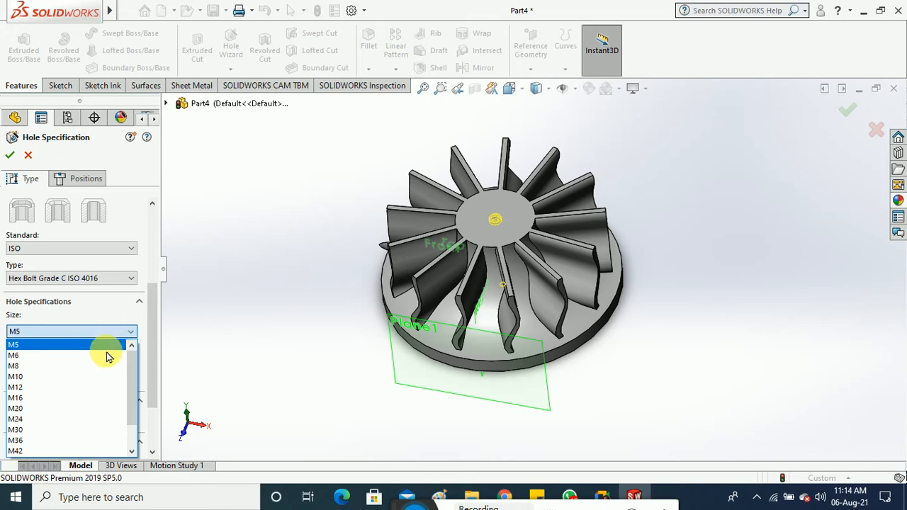
{"action": "left_click", "coordinate": [97, 388]}
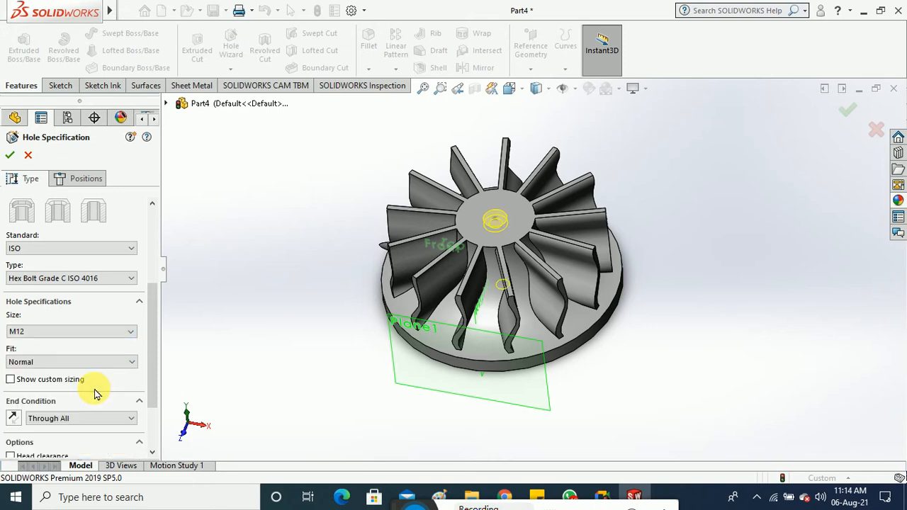
{"action": "left_click", "coordinate": [97, 330]}
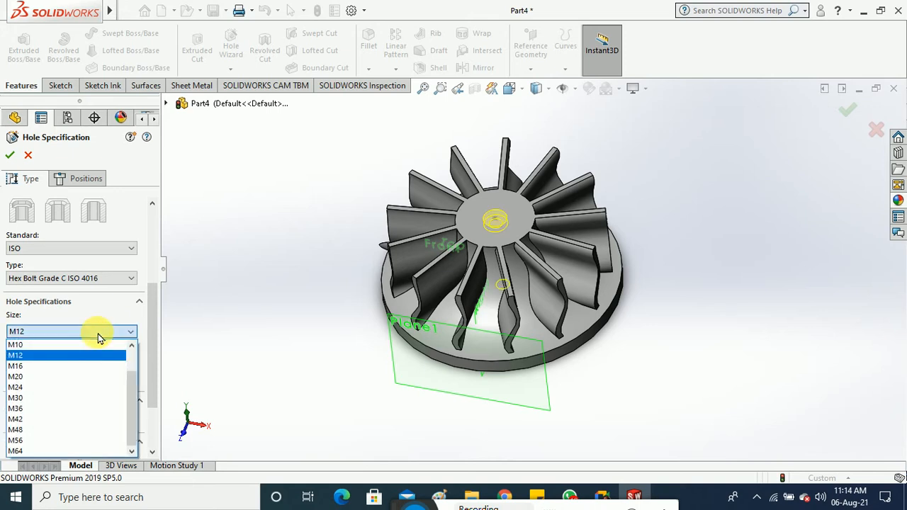
{"action": "left_click", "coordinate": [78, 398]}
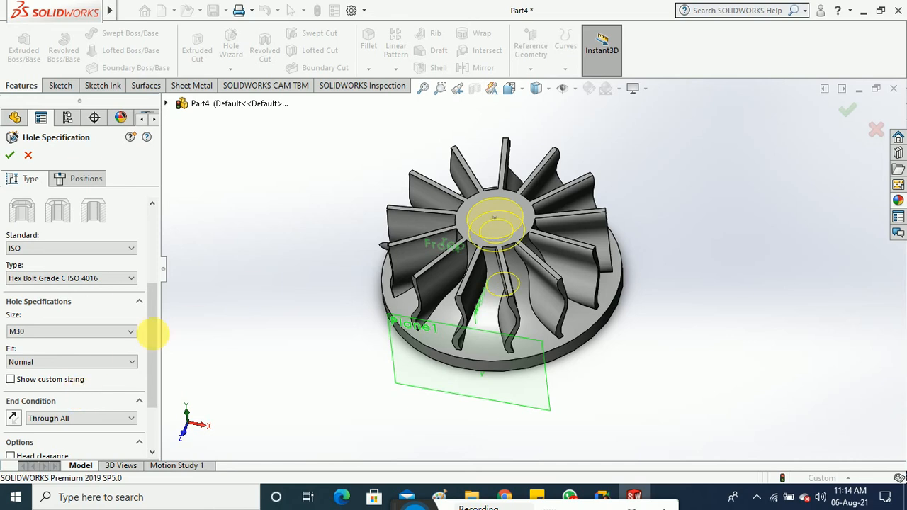
{"action": "left_click", "coordinate": [66, 331]}
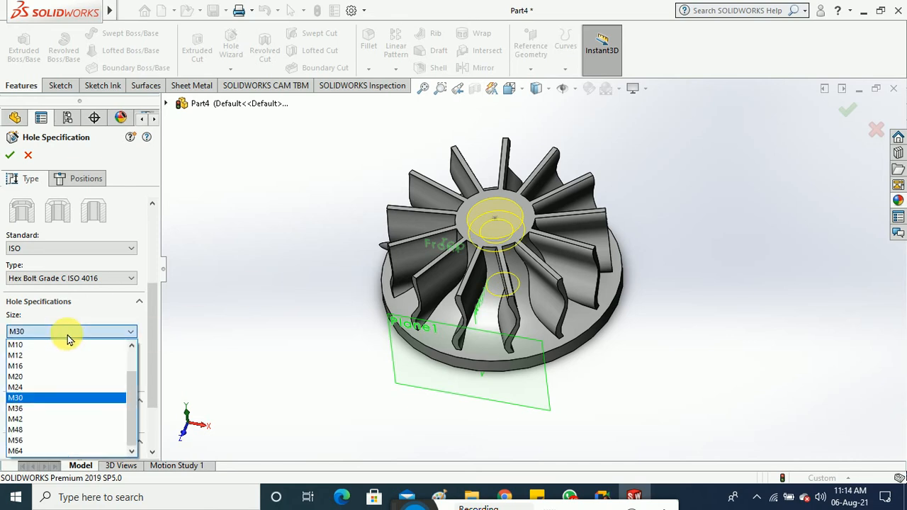
{"action": "left_click", "coordinate": [61, 377]}
Step: Inspect the counterbored hub hole in section views on the Front, Top and Right planes, and cancel the section view
{"action": "middle_click_drag", "start_coordinate": [299, 330], "coordinate": [269, 154]}
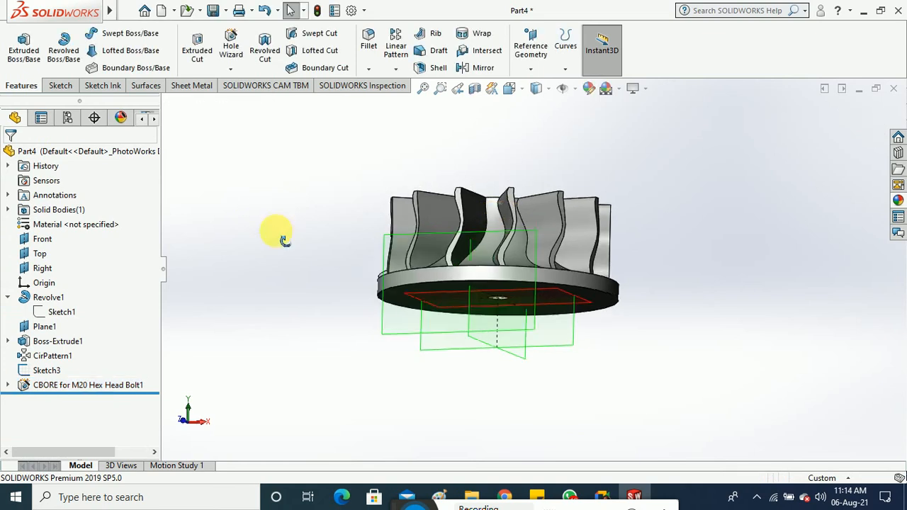
{"action": "middle_click_drag", "start_coordinate": [277, 234], "coordinate": [318, 354]}
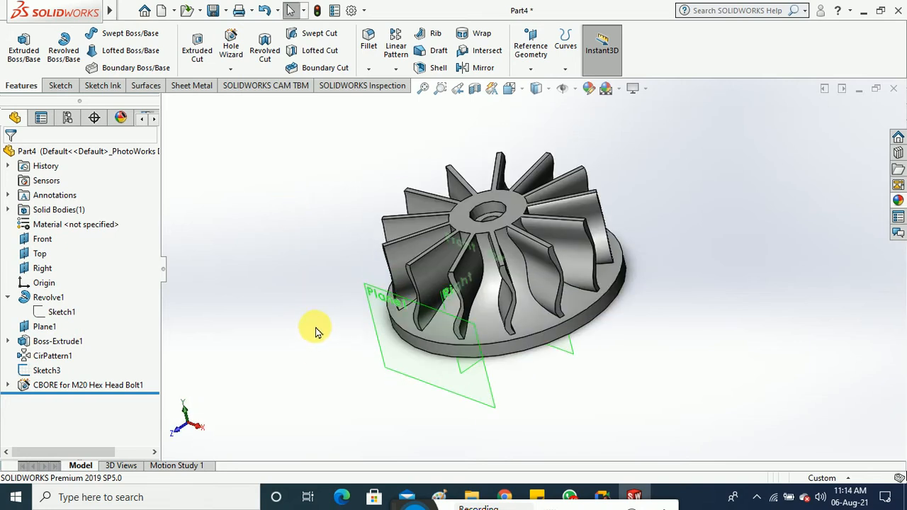
{"action": "middle_click_drag", "start_coordinate": [337, 295], "coordinate": [340, 324]}
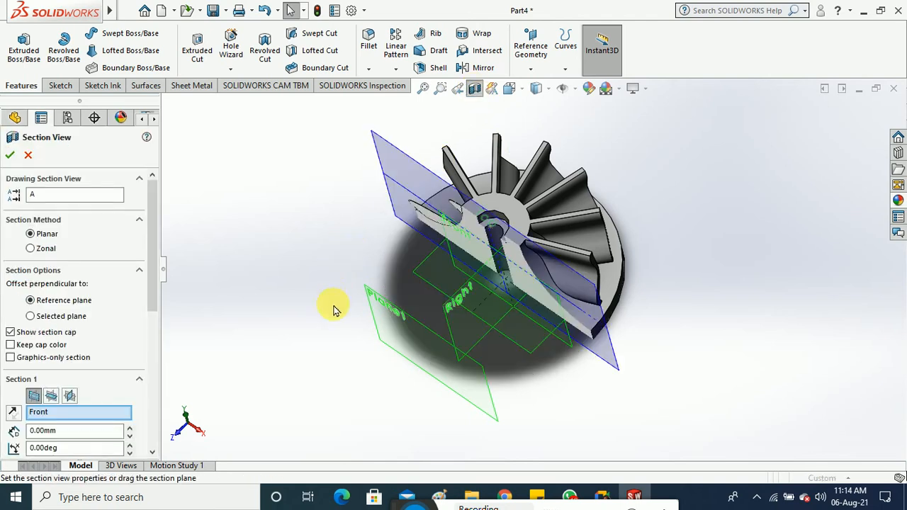
{"action": "middle_click_drag", "start_coordinate": [334, 304], "coordinate": [343, 247]}
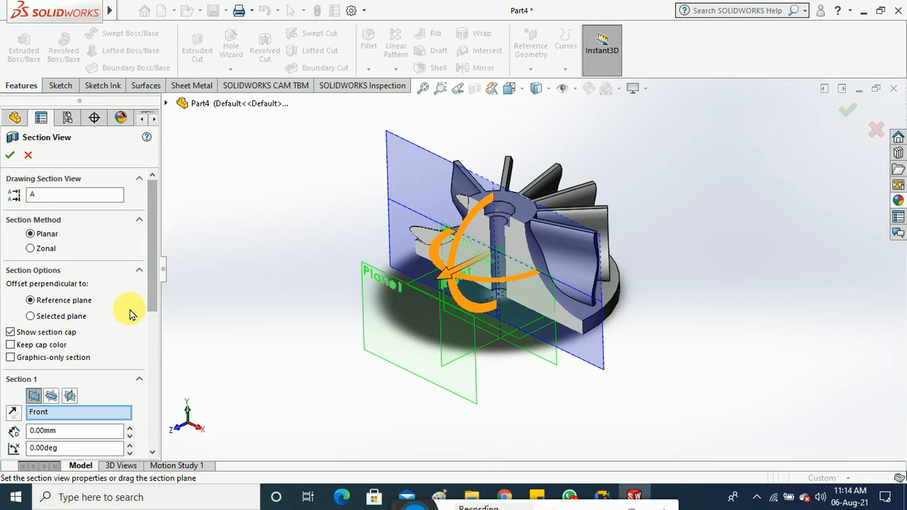
{"action": "left_click", "coordinate": [51, 396]}
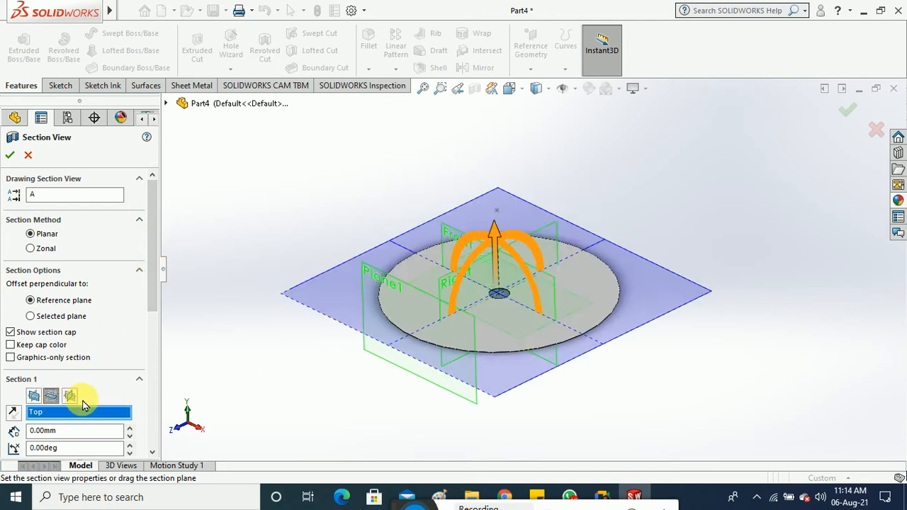
{"action": "left_click", "coordinate": [72, 397]}
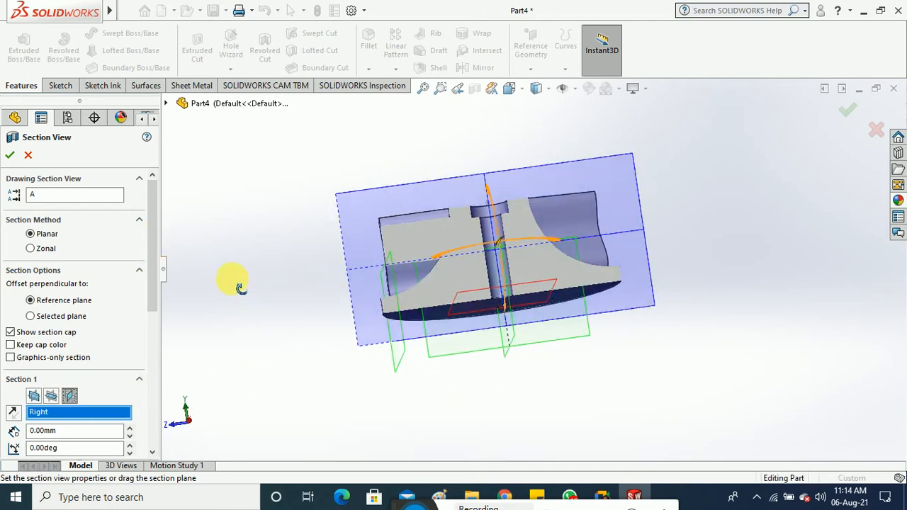
{"action": "middle_click_drag", "start_coordinate": [220, 303], "coordinate": [344, 416]}
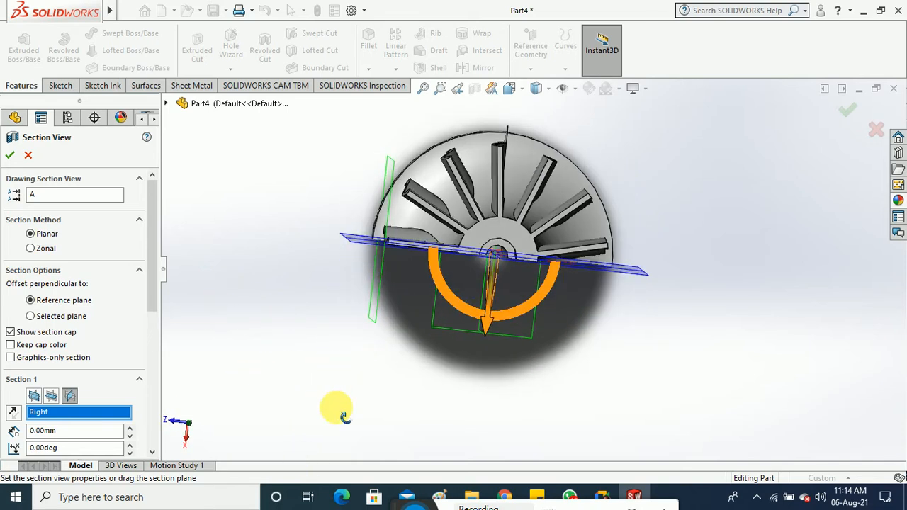
{"action": "left_click", "coordinate": [28, 154]}
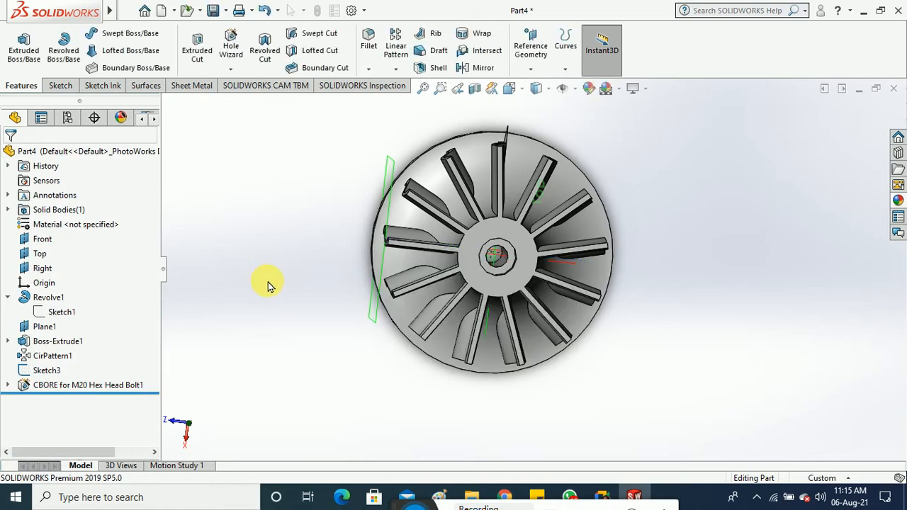
{"action": "middle_click_drag", "start_coordinate": [301, 264], "coordinate": [321, 219]}
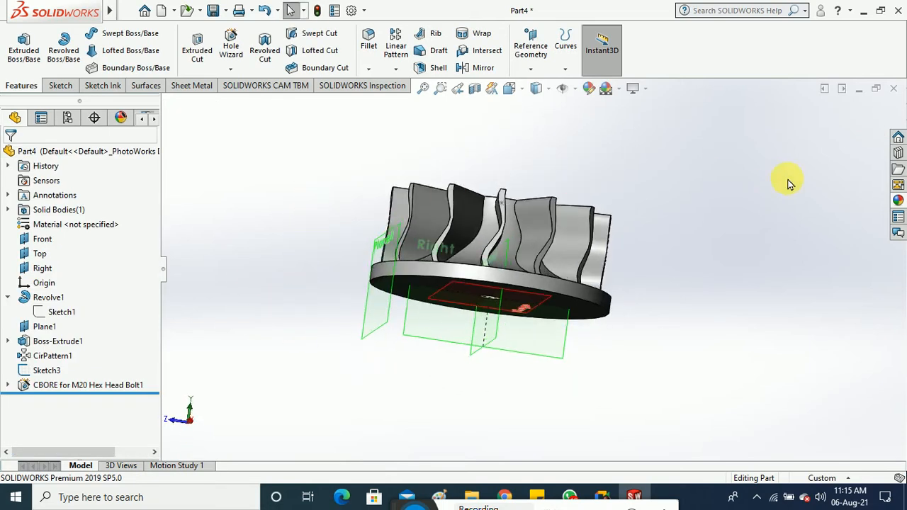
Step: Close the impeller part and create a new empty part document
{"action": "left_click", "coordinate": [893, 88]}
{"action": "left_click", "coordinate": [423, 271]}
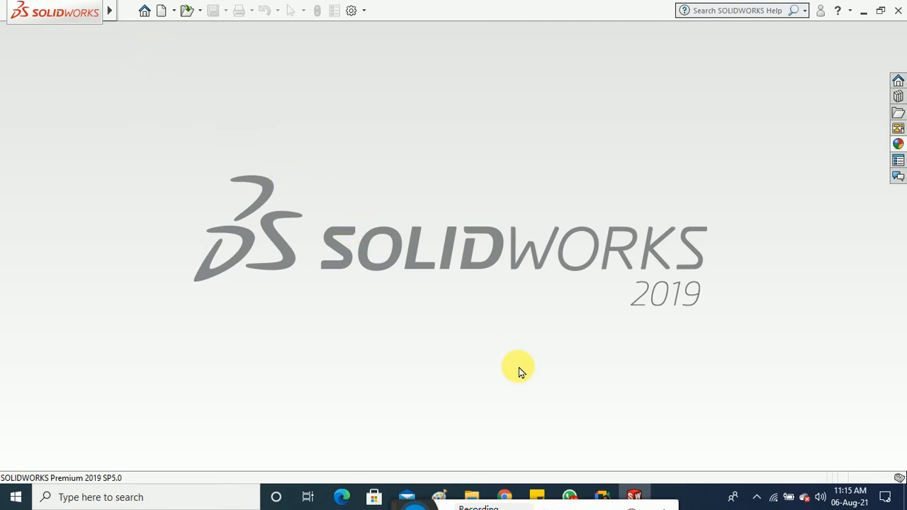
{"action": "left_click", "coordinate": [165, 14]}
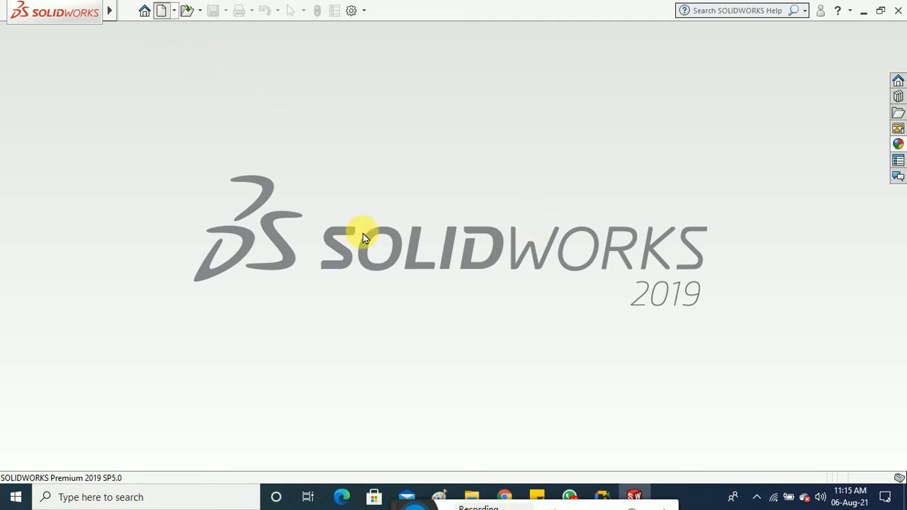
{"action": "left_click", "coordinate": [343, 362]}
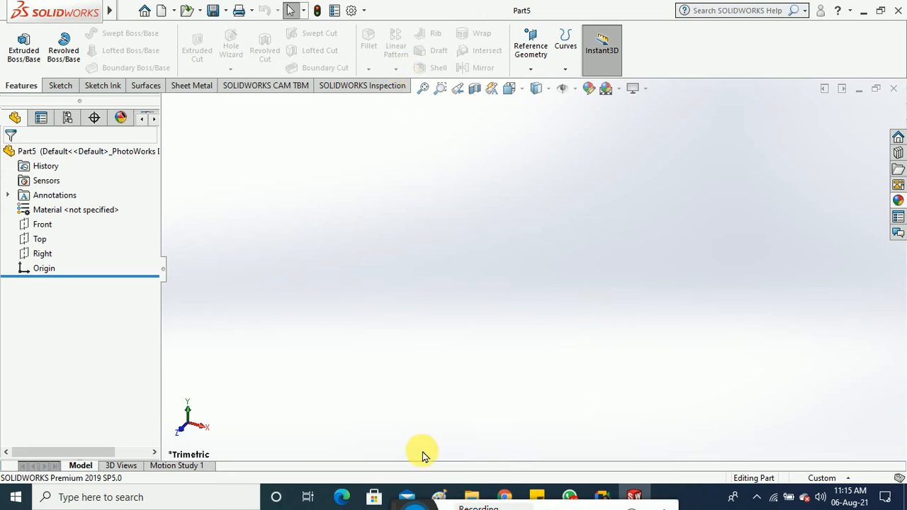
Step: Switch to a new File Explorer window to browse the computer's folders
{"action": "left_click", "coordinate": [182, 499]}
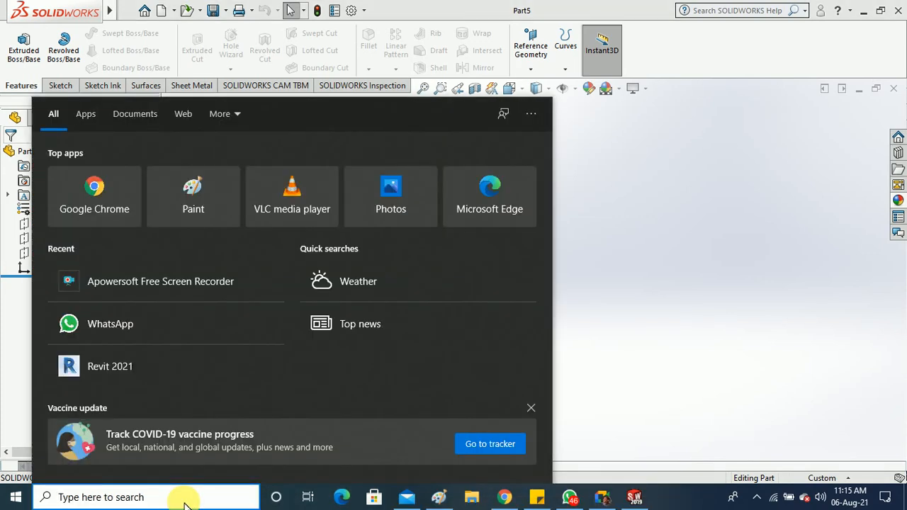
{"action": "left_click", "coordinate": [653, 281]}
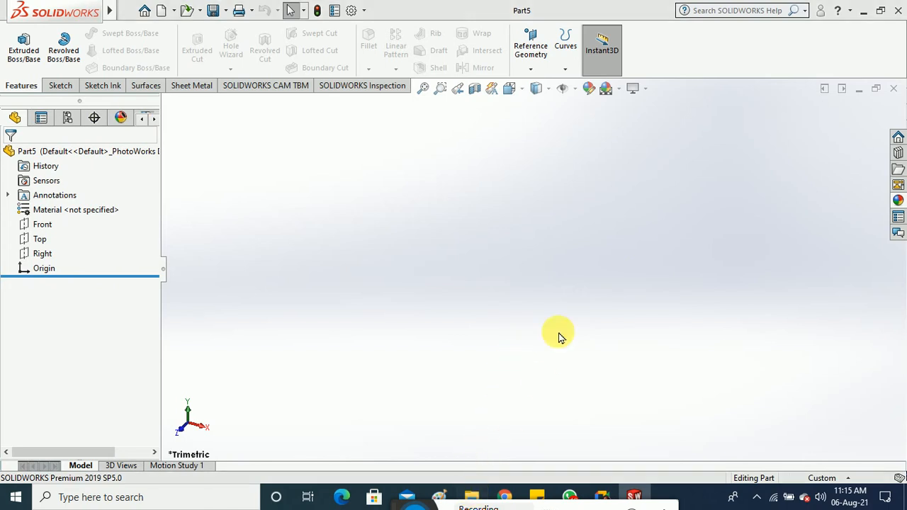
{"action": "key", "text": "super+e"}
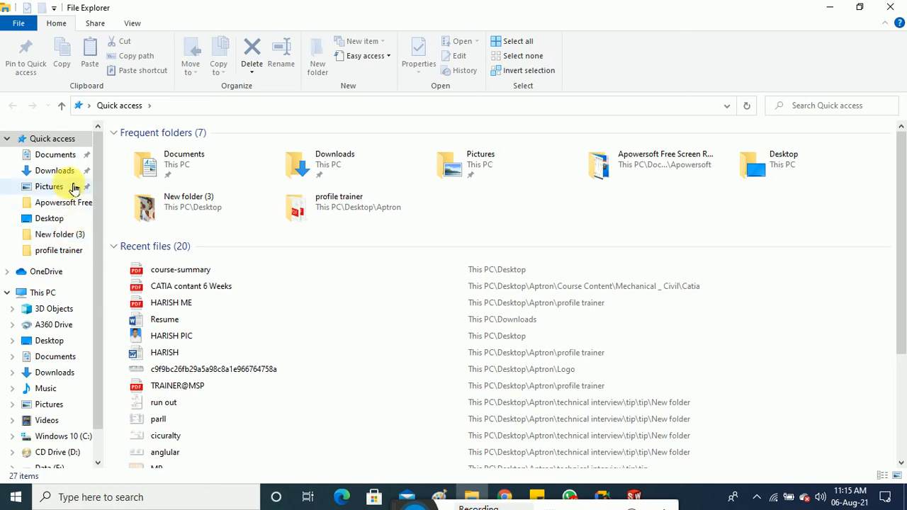
Step: Open the Mechanical Designing 3D Workbook PDF from the Mechanical Design folder inside Aptron Workbook, in the Desktop's Aptron folder
{"action": "left_click", "coordinate": [63, 220]}
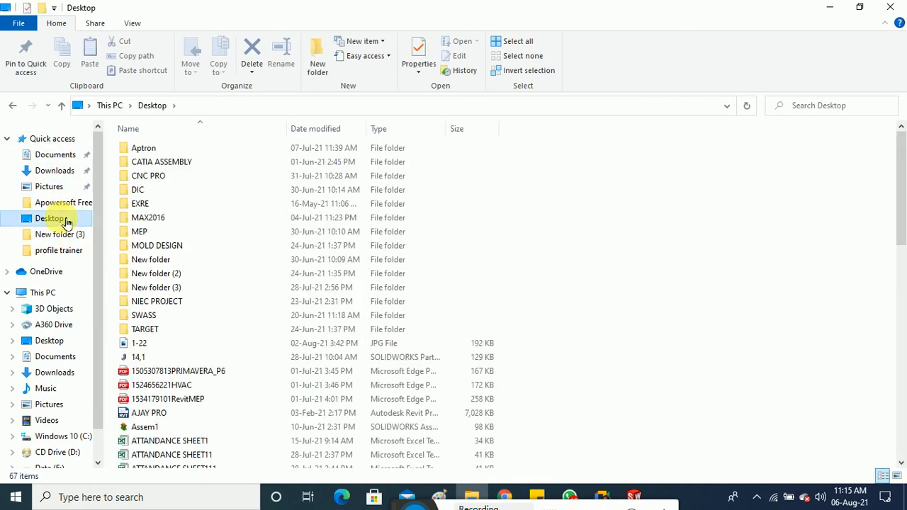
{"action": "double_click", "coordinate": [168, 157]}
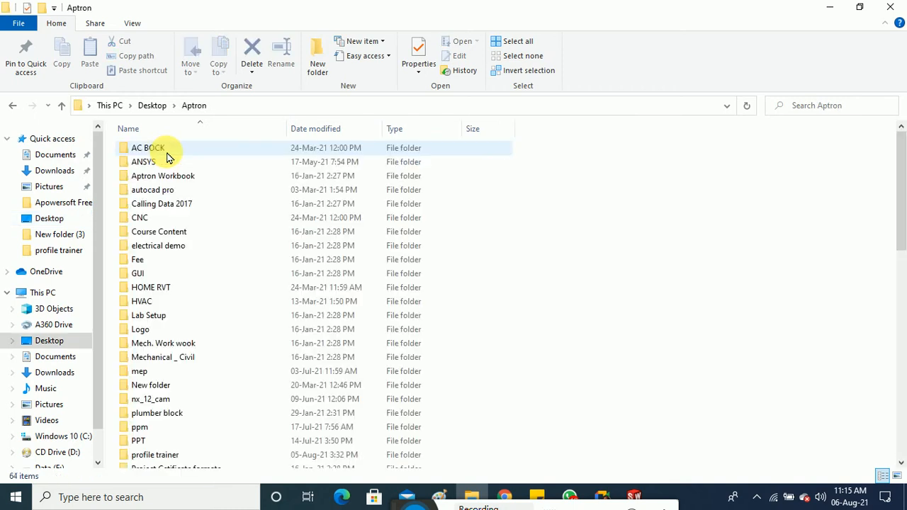
{"action": "double_click", "coordinate": [172, 175]}
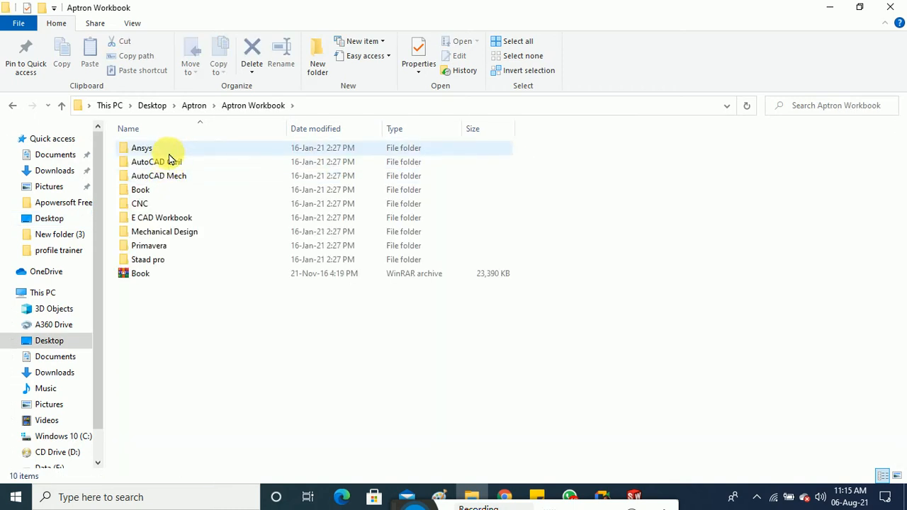
{"action": "double_click", "coordinate": [175, 192]}
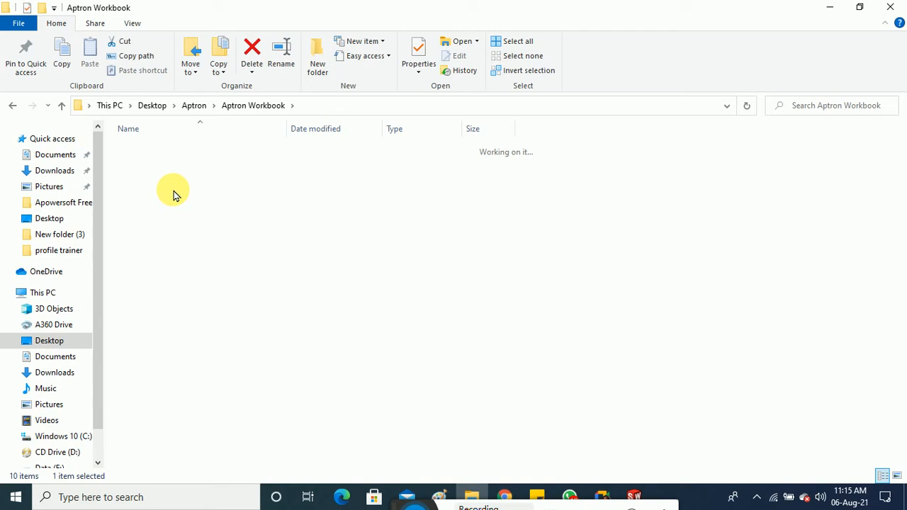
{"action": "left_click", "coordinate": [12, 105]}
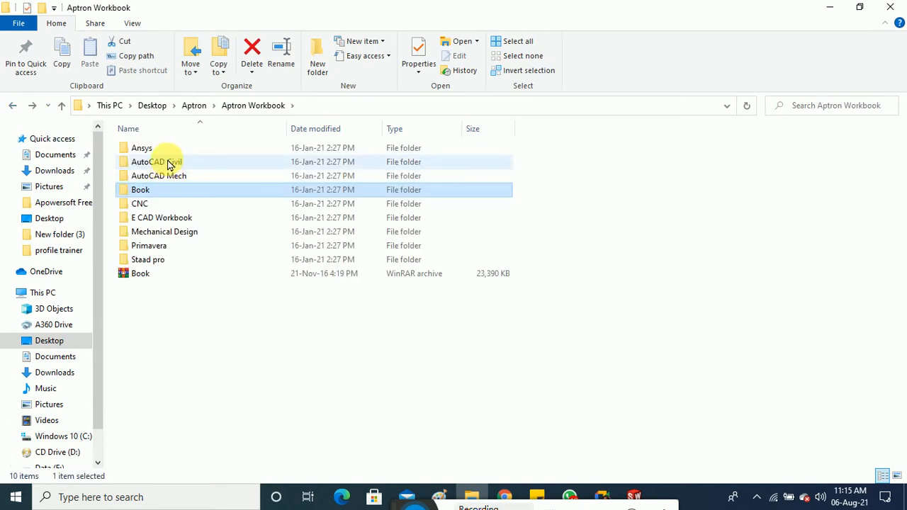
{"action": "double_click", "coordinate": [181, 232]}
{"action": "double_click", "coordinate": [163, 170]}
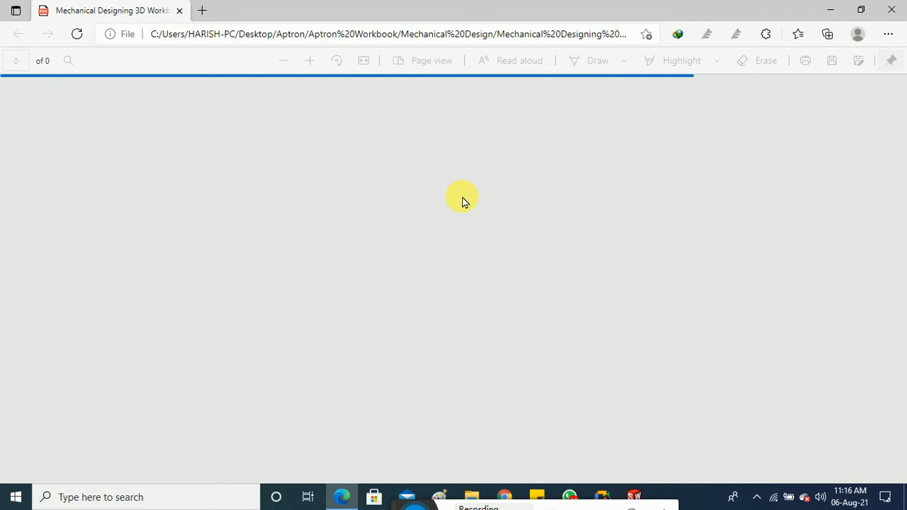
Step: Look through the workbook's 3D Modeling exercises on pages 19 to 22 for a part drawing to model
{"action": "scroll", "coordinate": [462, 201], "scroll_direction": "down", "scroll_amount": 3}
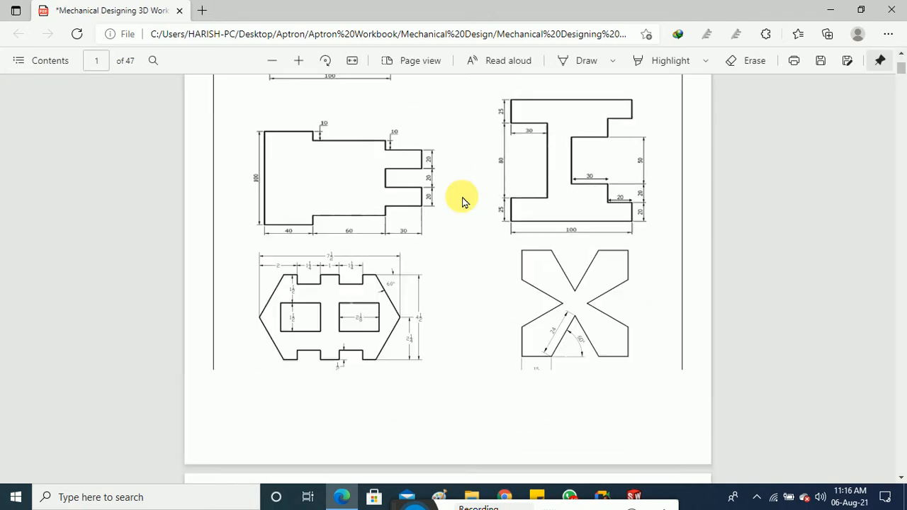
{"action": "scroll", "coordinate": [462, 201], "scroll_direction": "down", "scroll_amount": 10}
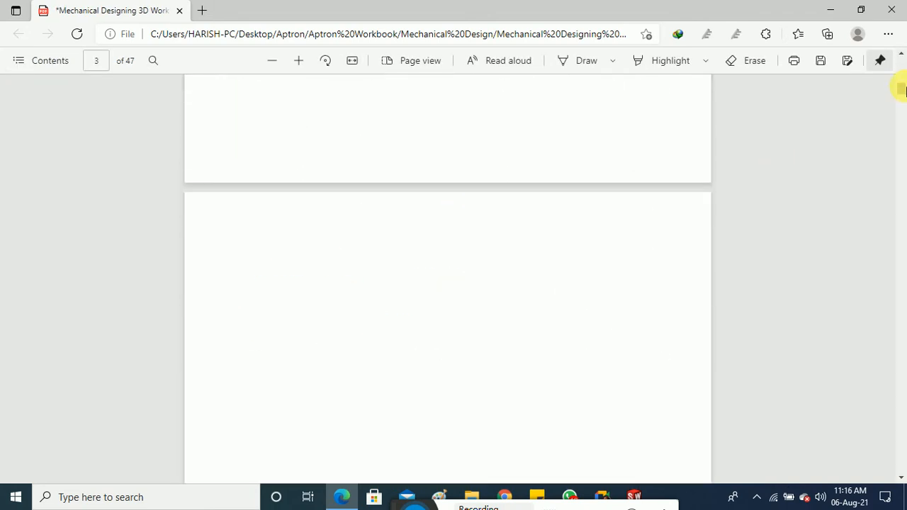
{"action": "left_click_drag", "start_coordinate": [904, 90], "coordinate": [870, 240]}
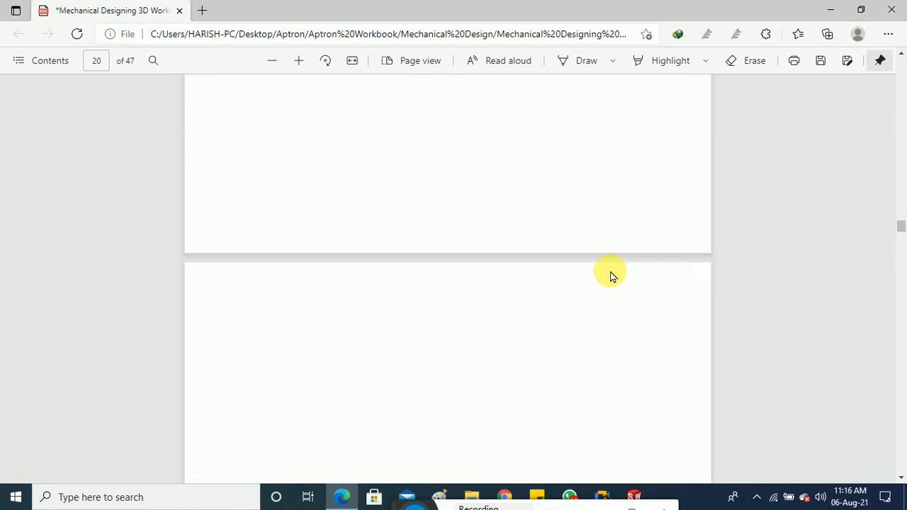
{"action": "scroll", "coordinate": [613, 276], "scroll_direction": "up", "scroll_amount": 8}
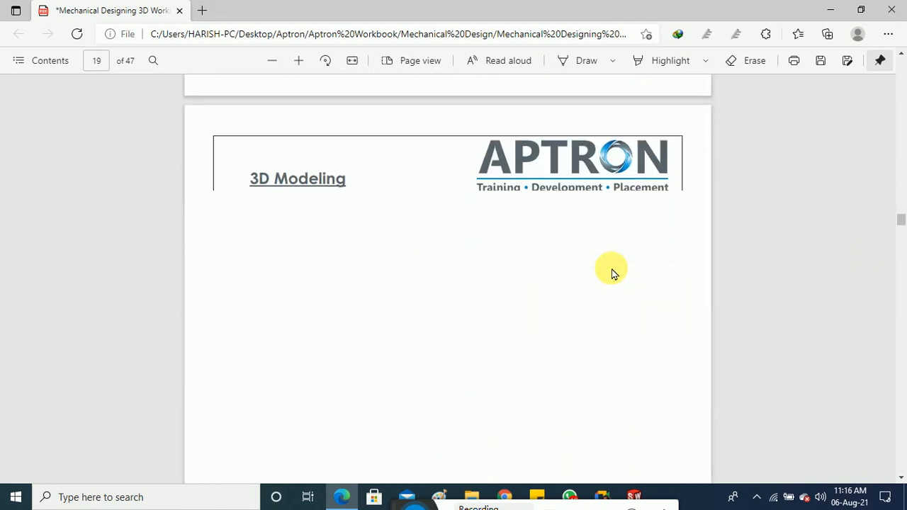
{"action": "scroll", "coordinate": [613, 272], "scroll_direction": "down", "scroll_amount": 10}
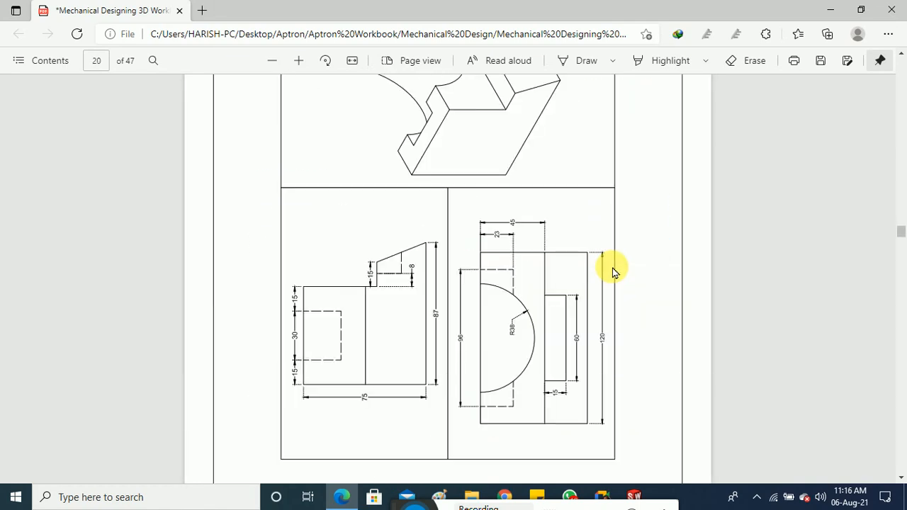
{"action": "scroll", "coordinate": [613, 270], "scroll_direction": "down", "scroll_amount": 10}
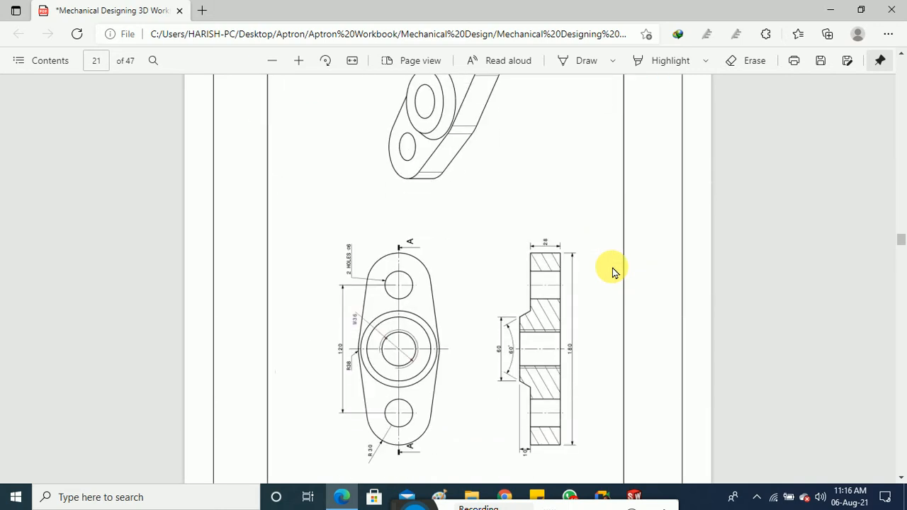
{"action": "scroll", "coordinate": [613, 272], "scroll_direction": "down", "scroll_amount": 4}
{"action": "scroll", "coordinate": [613, 272], "scroll_direction": "down", "scroll_amount": 3}
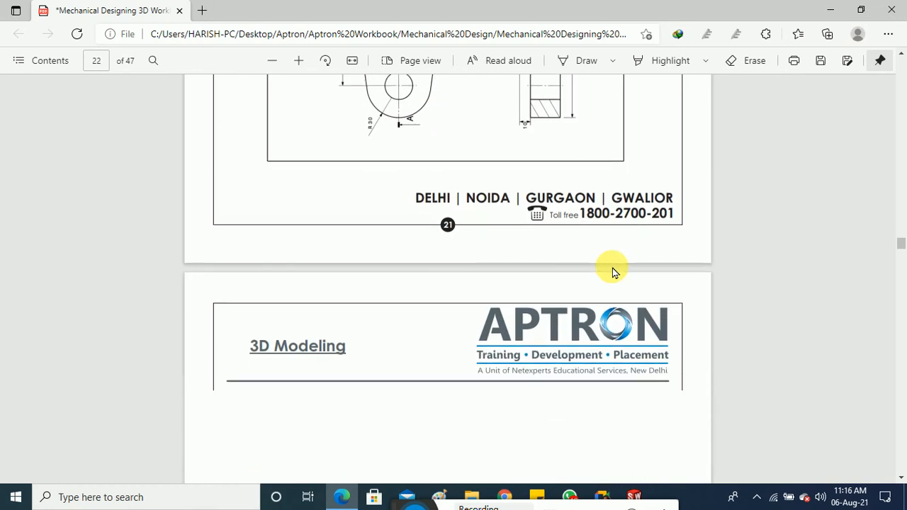
{"action": "scroll", "coordinate": [613, 272], "scroll_direction": "down", "scroll_amount": 3}
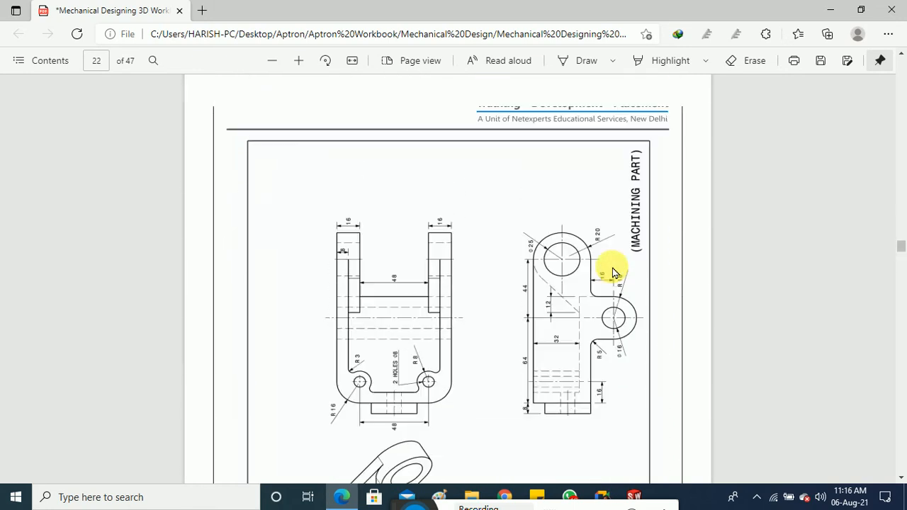
{"action": "scroll", "coordinate": [612, 268], "scroll_direction": "up", "scroll_amount": 8}
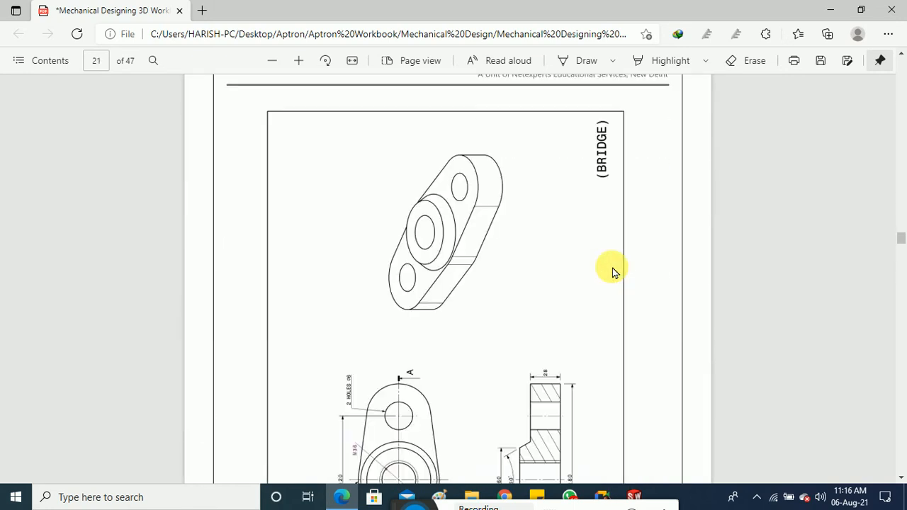
{"action": "scroll", "coordinate": [612, 268], "scroll_direction": "down", "scroll_amount": 3}
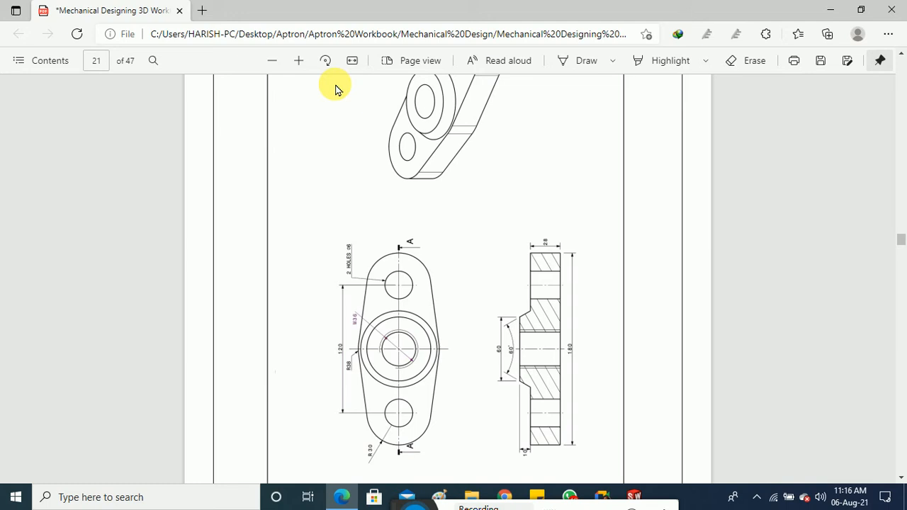
{"action": "scroll", "coordinate": [455, 279], "scroll_direction": "down", "scroll_amount": 3}
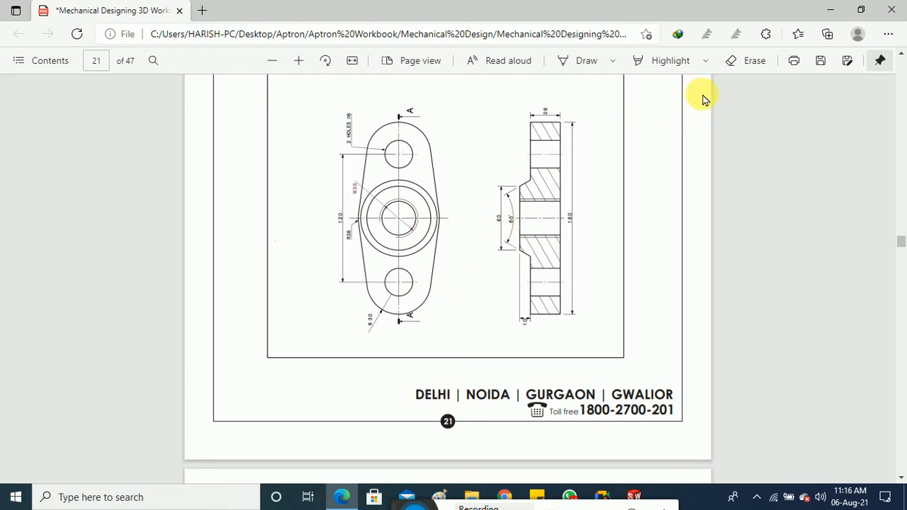
Step: Rotate the workbook pages a quarter turn so the drawings read upright, and go to the Bracket drawing on page 23
{"action": "left_click", "coordinate": [325, 61]}
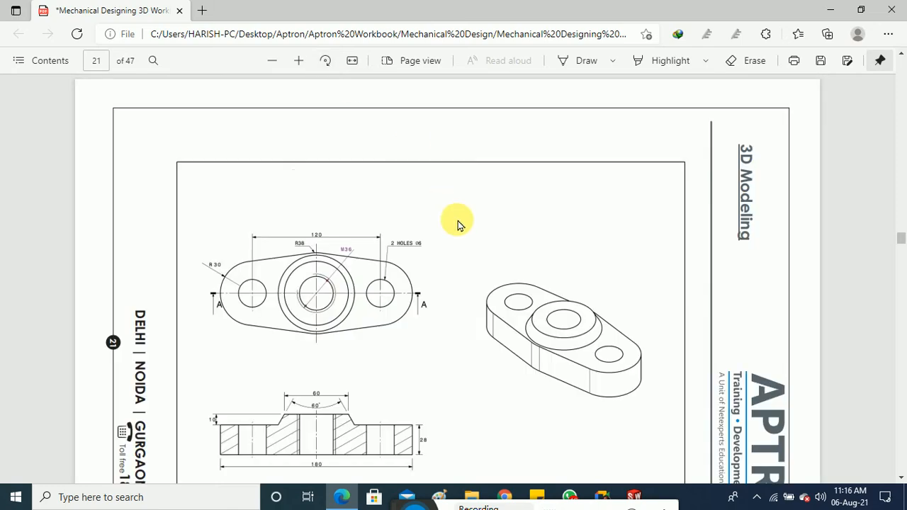
{"action": "scroll", "coordinate": [477, 264], "scroll_direction": "down", "scroll_amount": 1}
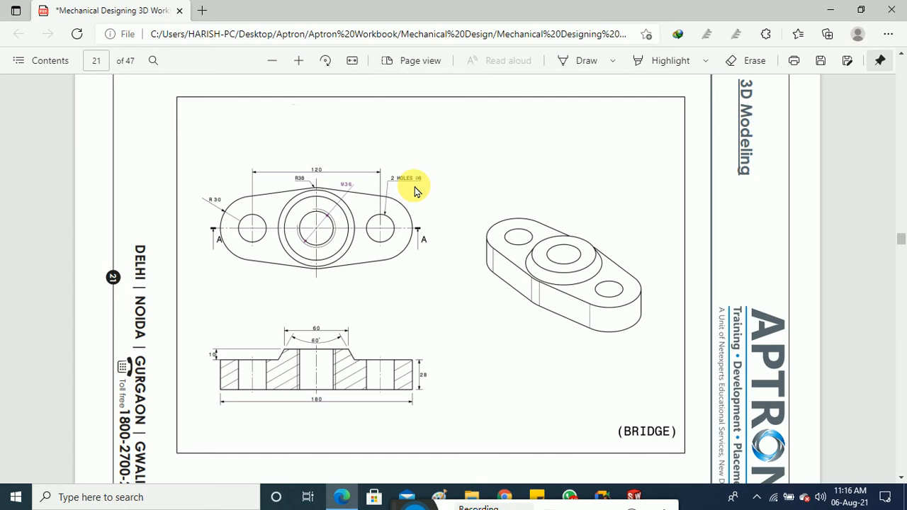
{"action": "scroll", "coordinate": [416, 190], "scroll_direction": "down", "scroll_amount": 6}
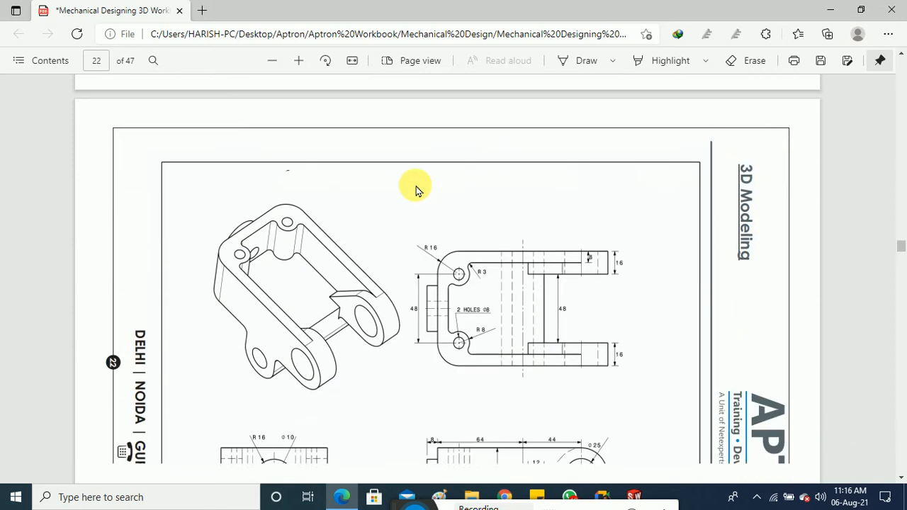
{"action": "scroll", "coordinate": [416, 190], "scroll_direction": "down", "scroll_amount": 2}
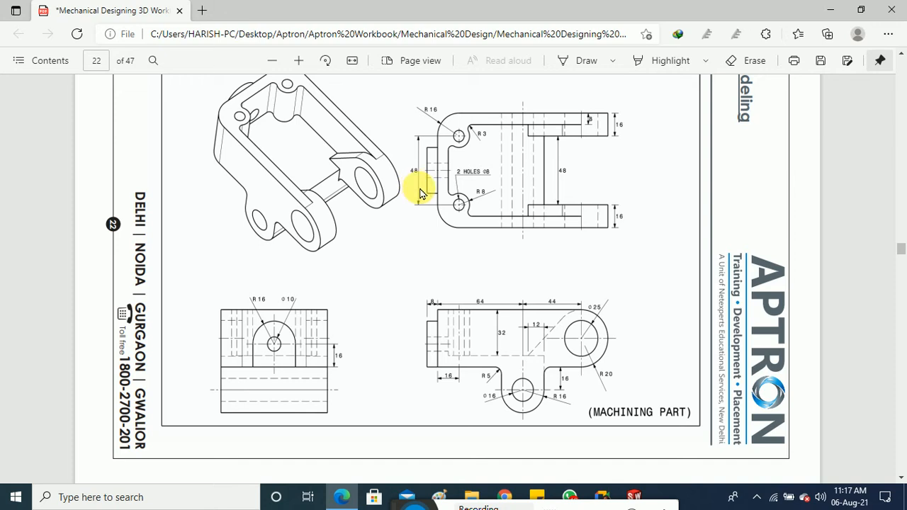
{"action": "scroll", "coordinate": [420, 193], "scroll_direction": "down", "scroll_amount": 10}
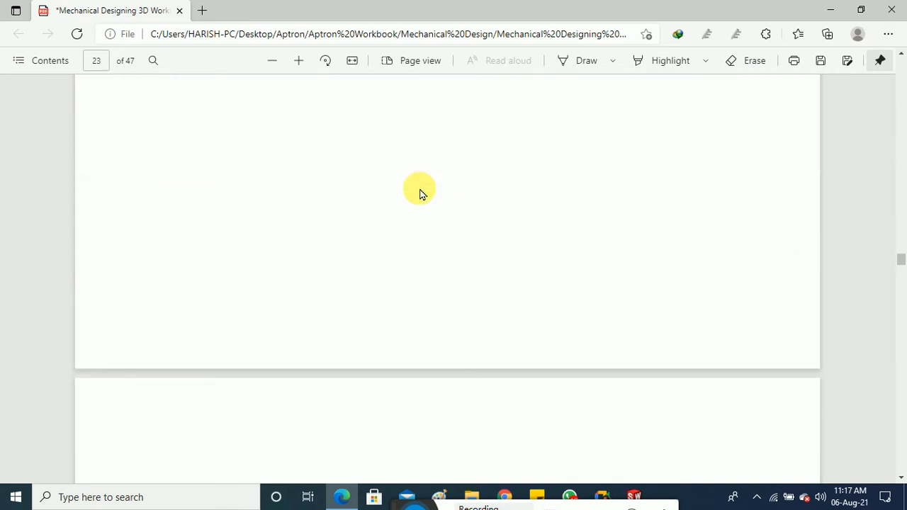
{"action": "scroll", "coordinate": [420, 192], "scroll_direction": "down", "scroll_amount": 4}
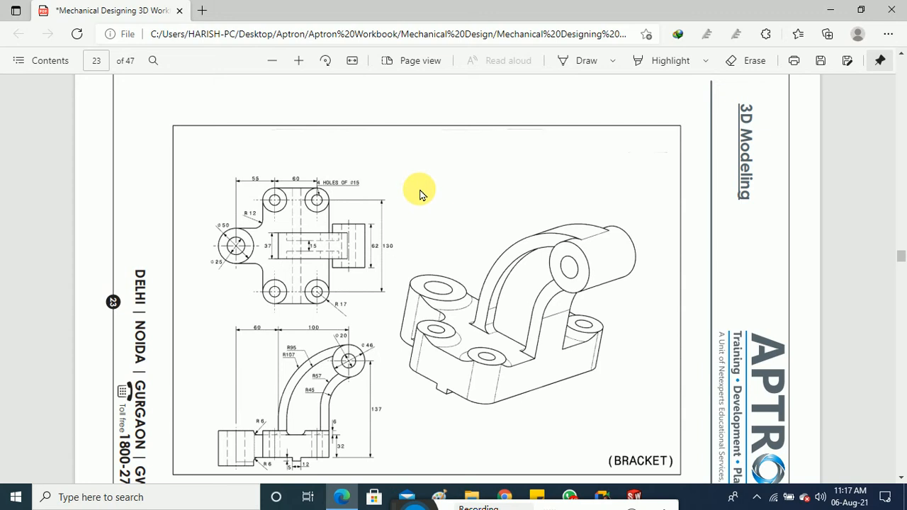
{"action": "scroll", "coordinate": [425, 203], "scroll_direction": "down", "scroll_amount": 1}
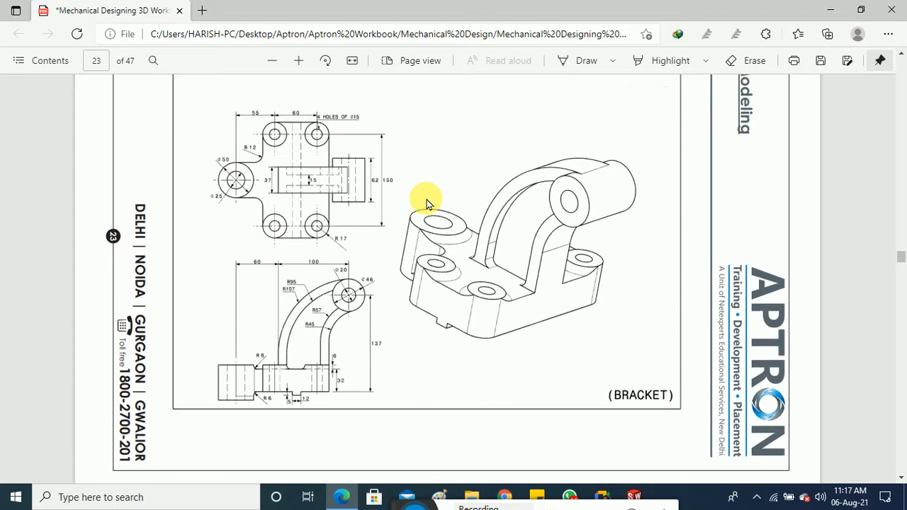
{"action": "scroll", "coordinate": [437, 269], "scroll_direction": "up", "scroll_amount": 8}
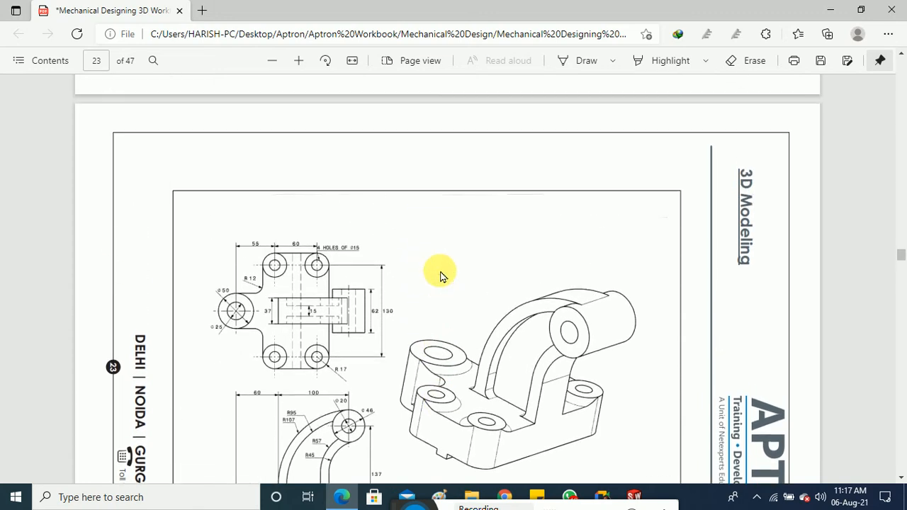
{"action": "scroll", "coordinate": [440, 275], "scroll_direction": "down", "scroll_amount": 8}
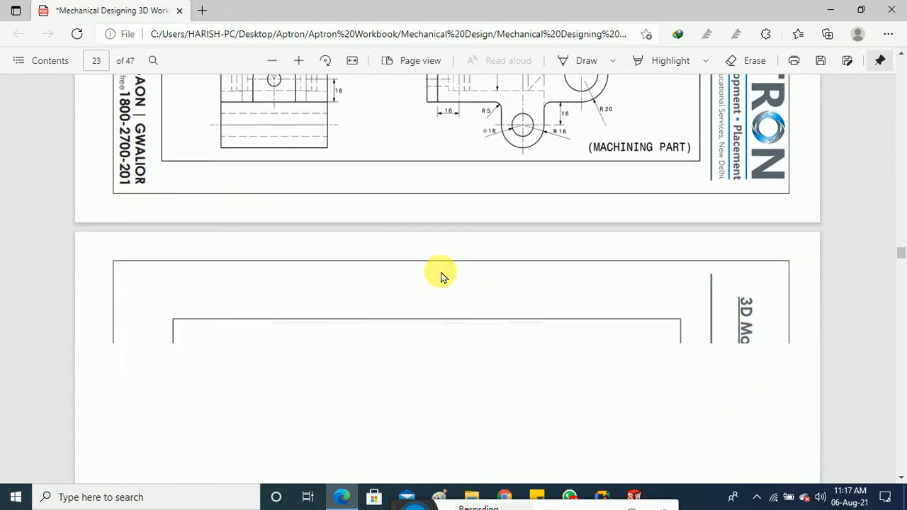
{"action": "scroll", "coordinate": [440, 275], "scroll_direction": "down", "scroll_amount": 4}
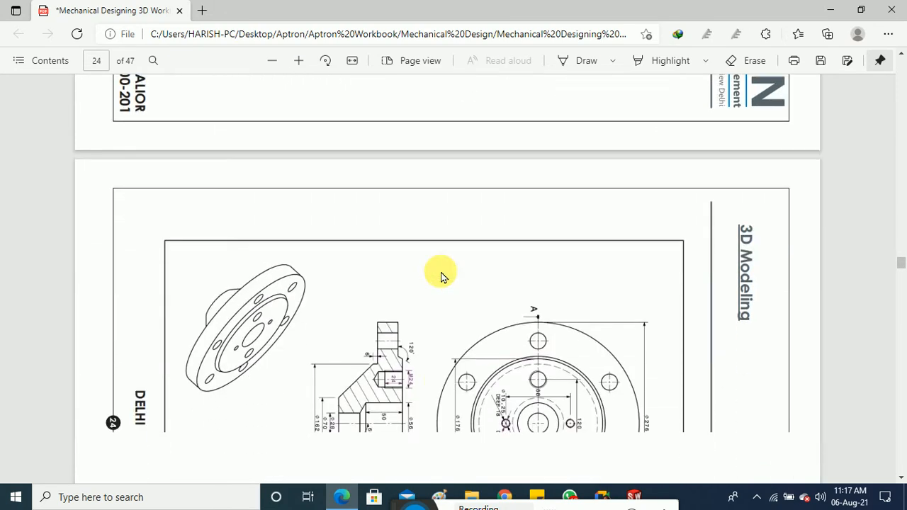
{"action": "scroll", "coordinate": [440, 276], "scroll_direction": "up", "scroll_amount": 6}
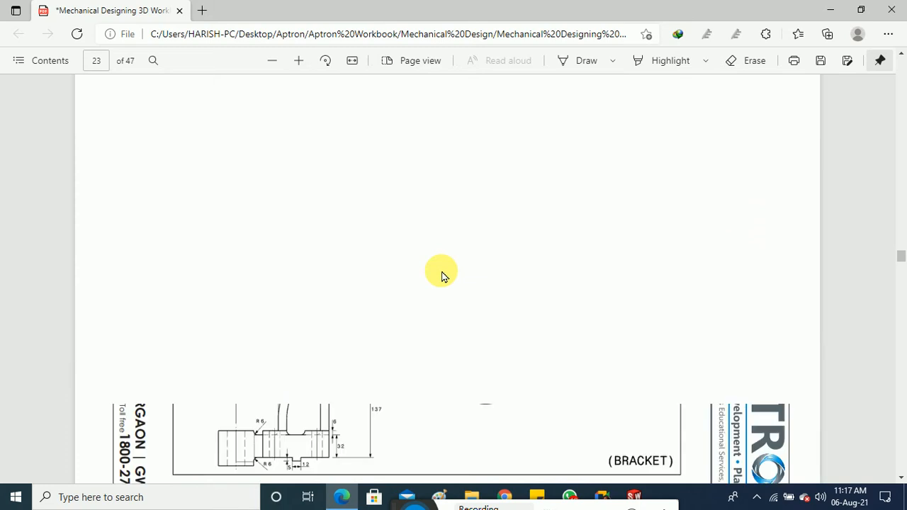
{"action": "scroll", "coordinate": [441, 275], "scroll_direction": "down", "scroll_amount": 1}
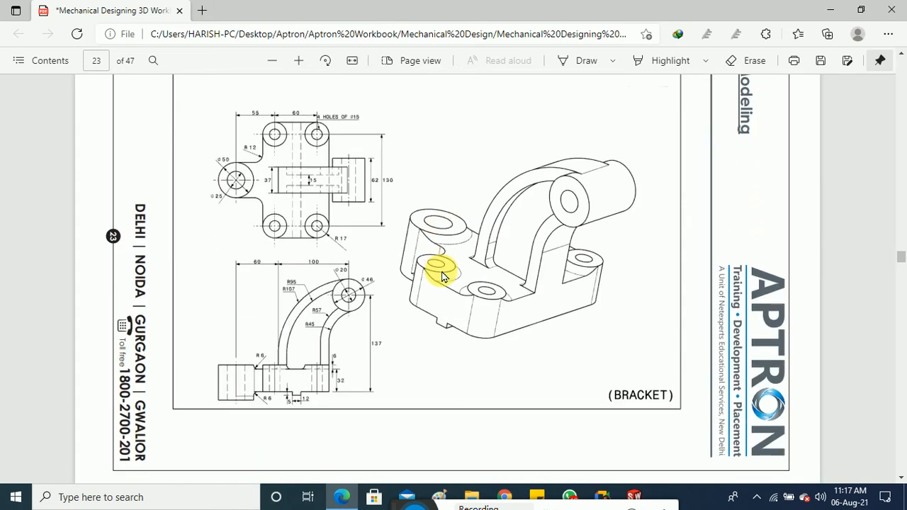
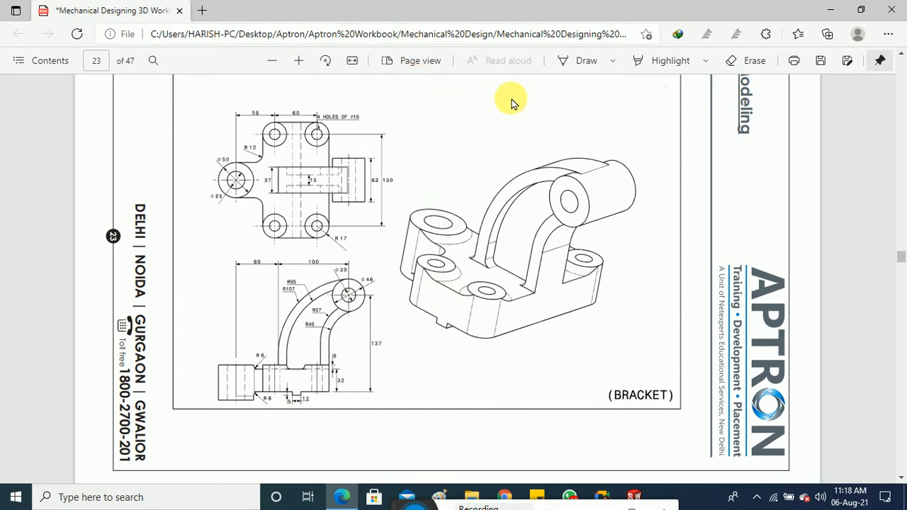
Step: Enlarge the Bracket drawing and examine the dimensions in its plan view, side view and 3D view
{"action": "left_click", "coordinate": [298, 61]}
{"action": "left_click", "coordinate": [299, 63]}
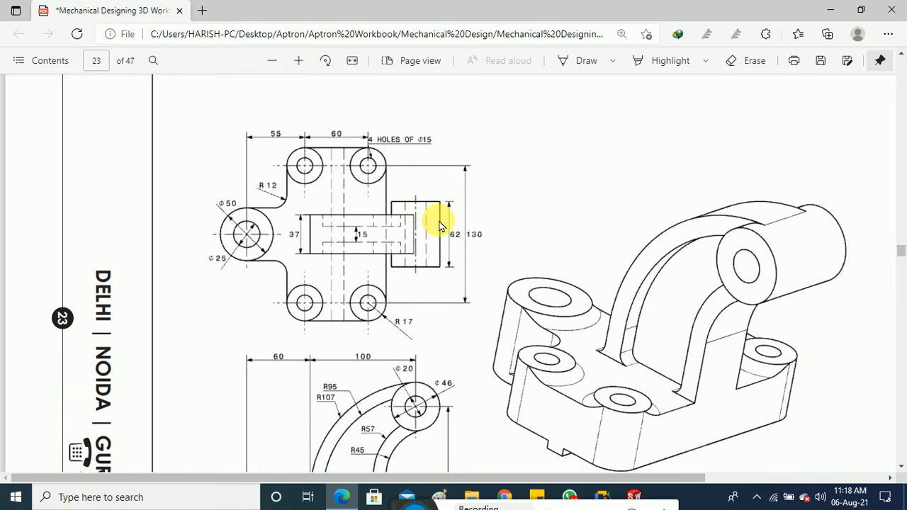
{"action": "scroll", "coordinate": [441, 220], "scroll_direction": "down", "scroll_amount": 3}
{"action": "scroll", "coordinate": [439, 225], "scroll_direction": "up", "scroll_amount": 3}
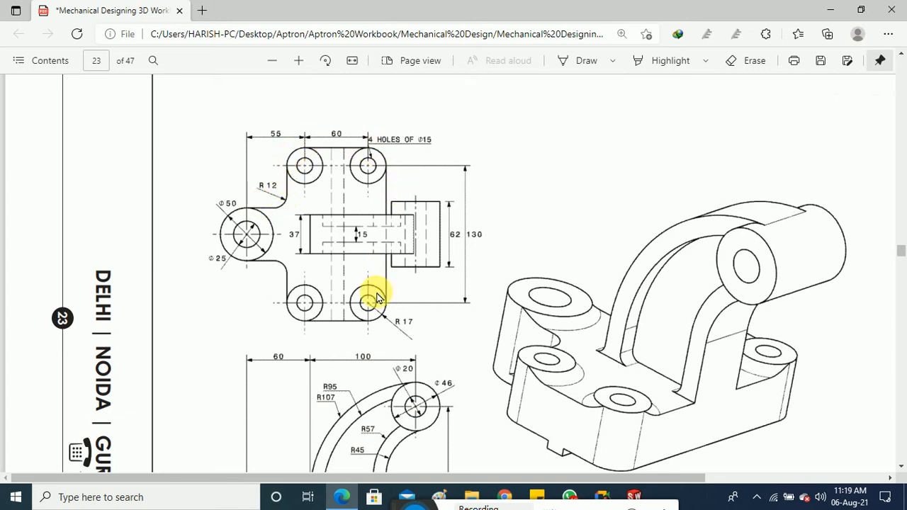
{"action": "scroll", "coordinate": [371, 300], "scroll_direction": "down", "scroll_amount": 5}
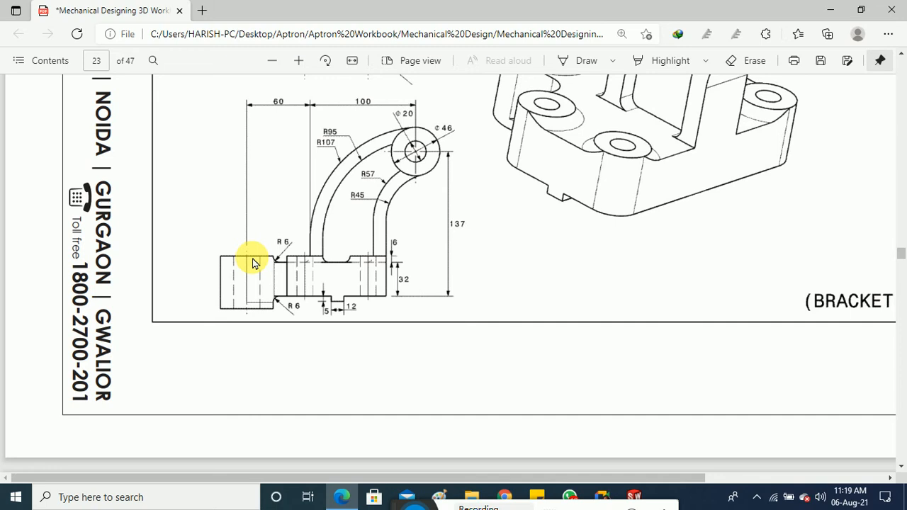
{"action": "scroll", "coordinate": [252, 263], "scroll_direction": "up", "scroll_amount": 10}
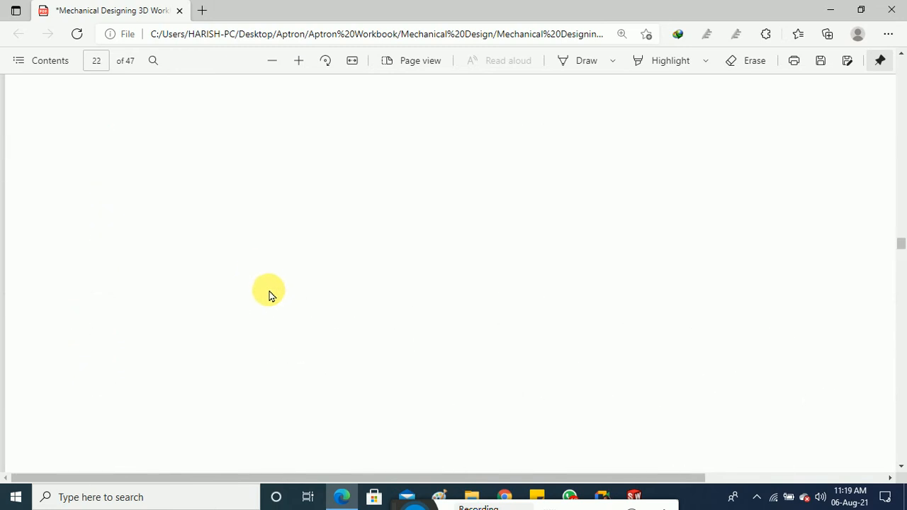
{"action": "scroll", "coordinate": [270, 296], "scroll_direction": "down", "scroll_amount": 8}
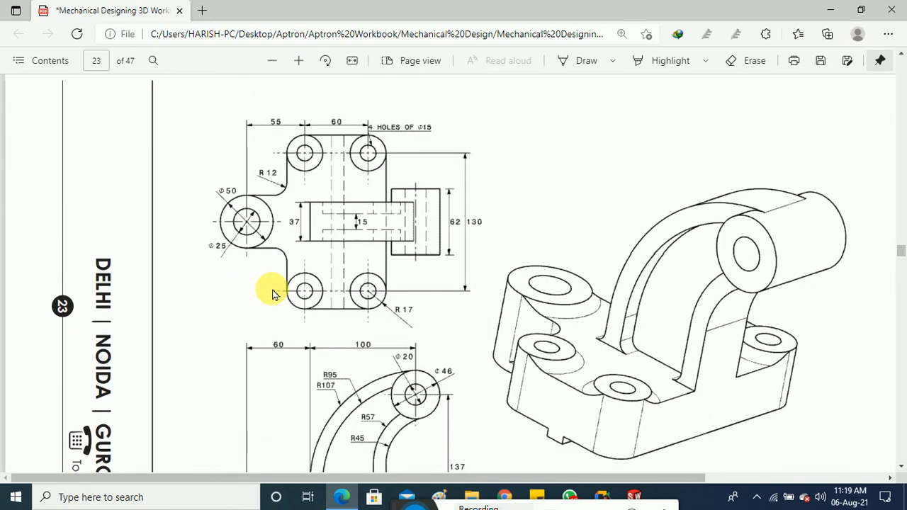
Step: Compare the Bracket's plan view with its side view, examining the base thickness, arm radii and the R6 fillets beside the round end boss
{"action": "scroll", "coordinate": [272, 294], "scroll_direction": "up", "scroll_amount": 1}
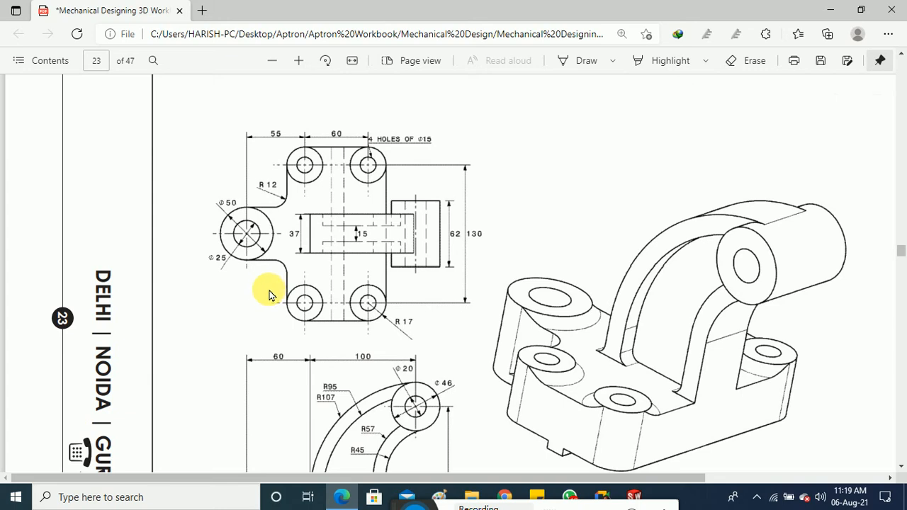
{"action": "scroll", "coordinate": [270, 294], "scroll_direction": "down", "scroll_amount": 5}
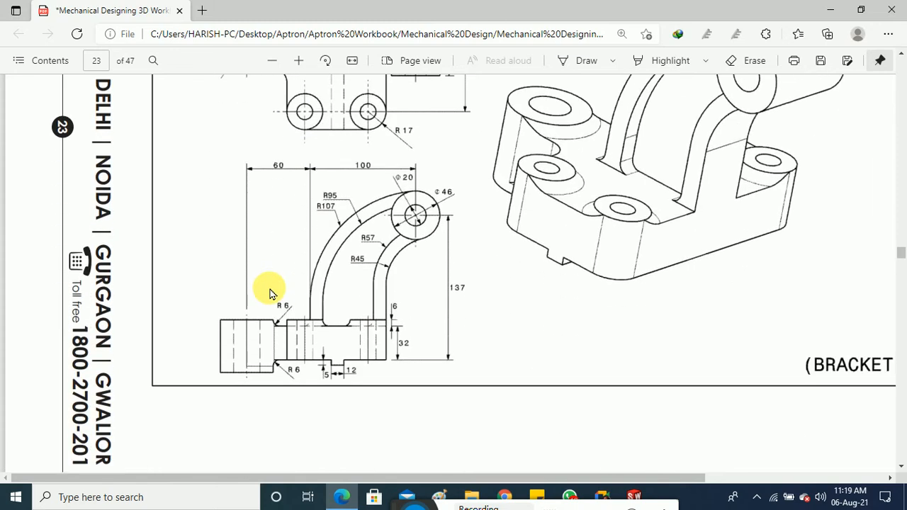
{"action": "scroll", "coordinate": [270, 294], "scroll_direction": "down", "scroll_amount": 2}
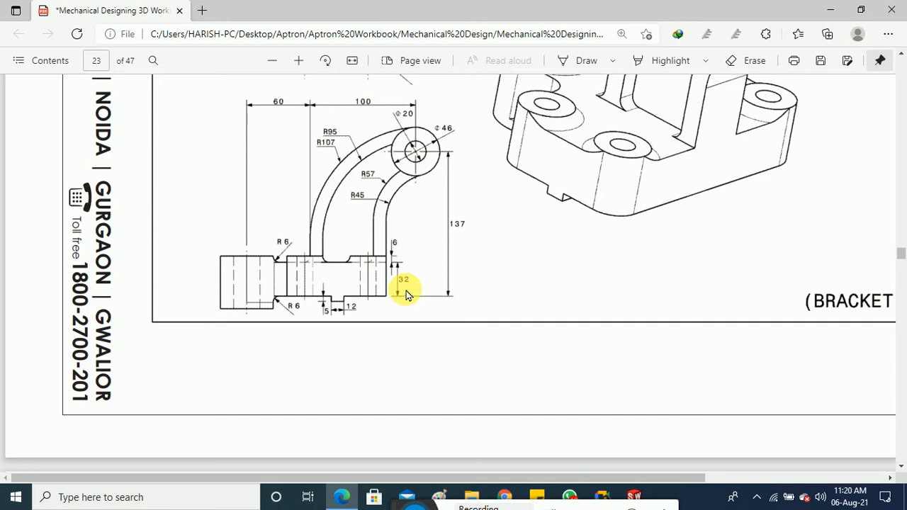
{"action": "scroll", "coordinate": [406, 294], "scroll_direction": "up", "scroll_amount": 5}
{"action": "scroll", "coordinate": [405, 294], "scroll_direction": "down", "scroll_amount": 4}
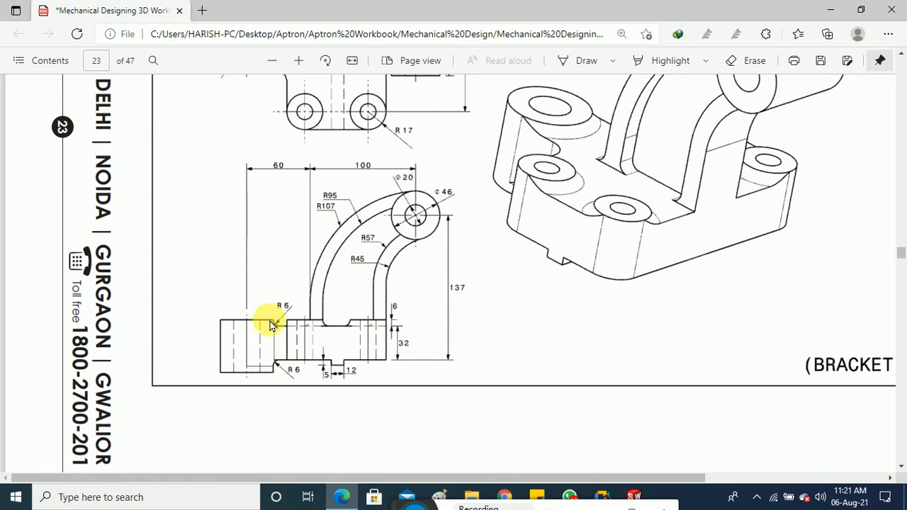
{"action": "scroll", "coordinate": [293, 324], "scroll_direction": "up", "scroll_amount": 3}
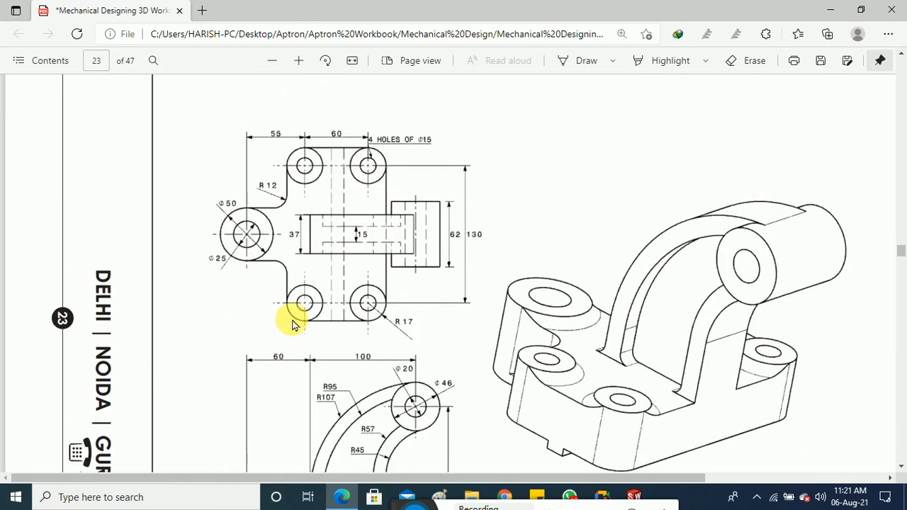
{"action": "scroll", "coordinate": [293, 324], "scroll_direction": "down", "scroll_amount": 2}
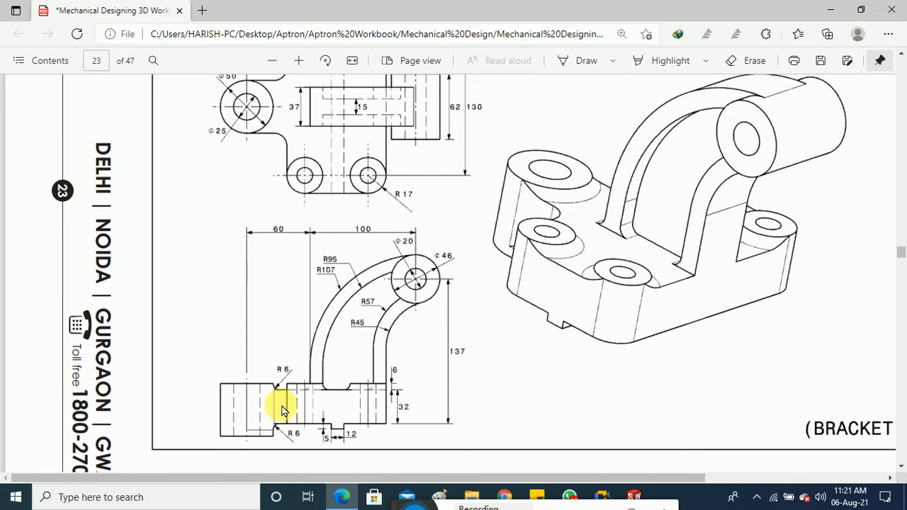
{"action": "scroll", "coordinate": [280, 409], "scroll_direction": "up", "scroll_amount": 3}
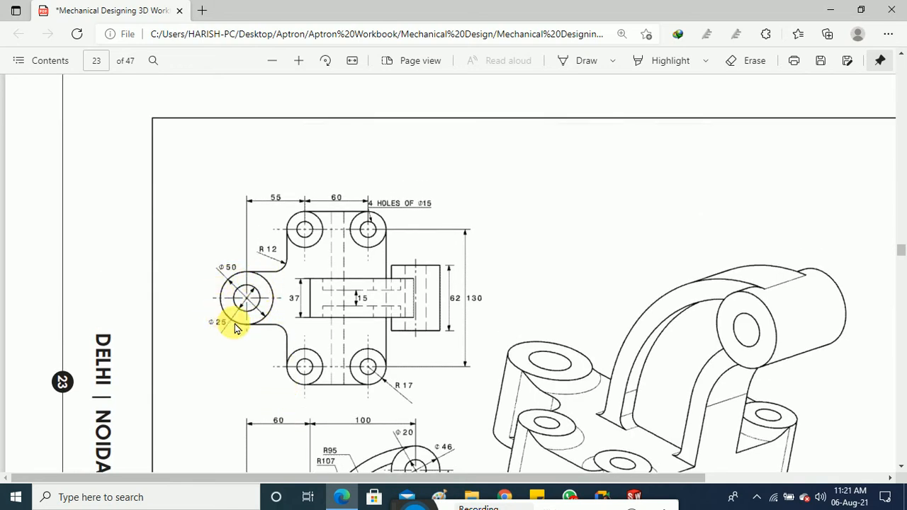
{"action": "scroll", "coordinate": [268, 298], "scroll_direction": "down", "scroll_amount": 4}
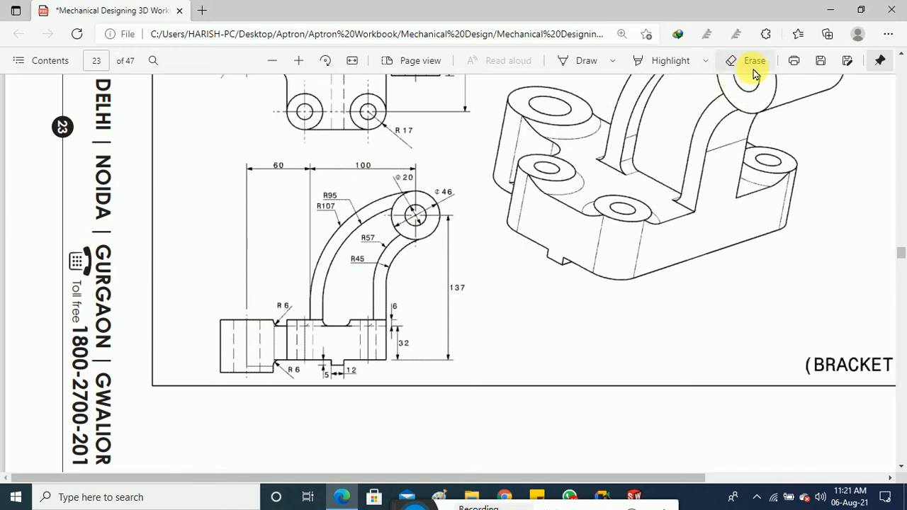
Step: With an orange drawing pen, mark the upper and lower edges of the end boss in the side view and write 44 as its height
{"action": "left_click", "coordinate": [705, 62]}
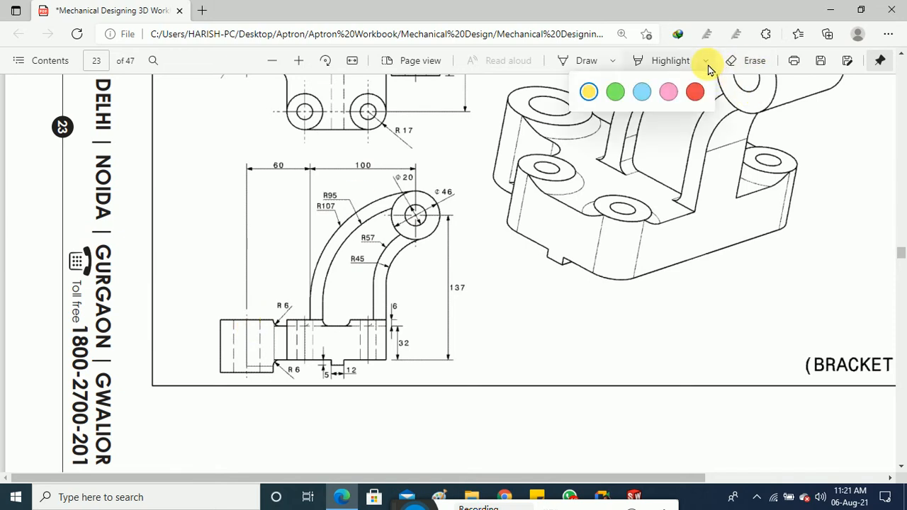
{"action": "left_click", "coordinate": [613, 66]}
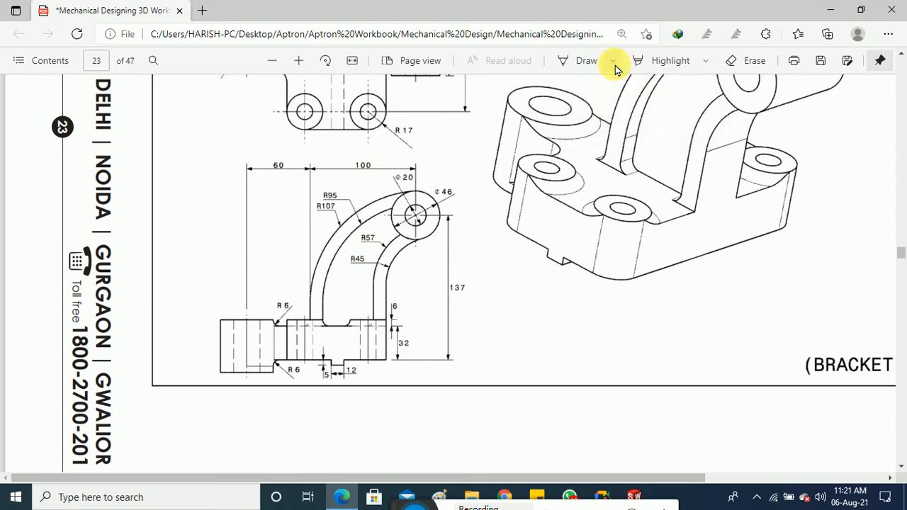
{"action": "left_click", "coordinate": [614, 67]}
{"action": "left_click", "coordinate": [548, 138]}
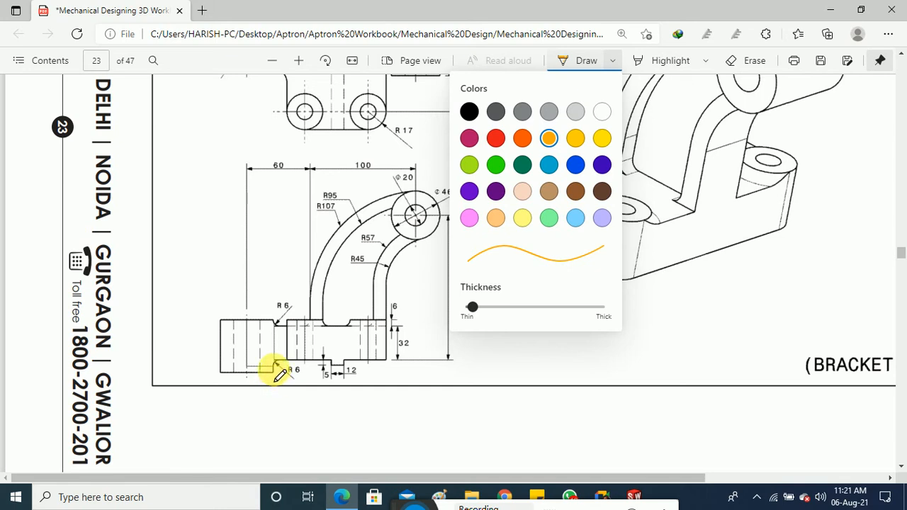
{"action": "left_click_drag", "start_coordinate": [273, 320], "coordinate": [204, 317]}
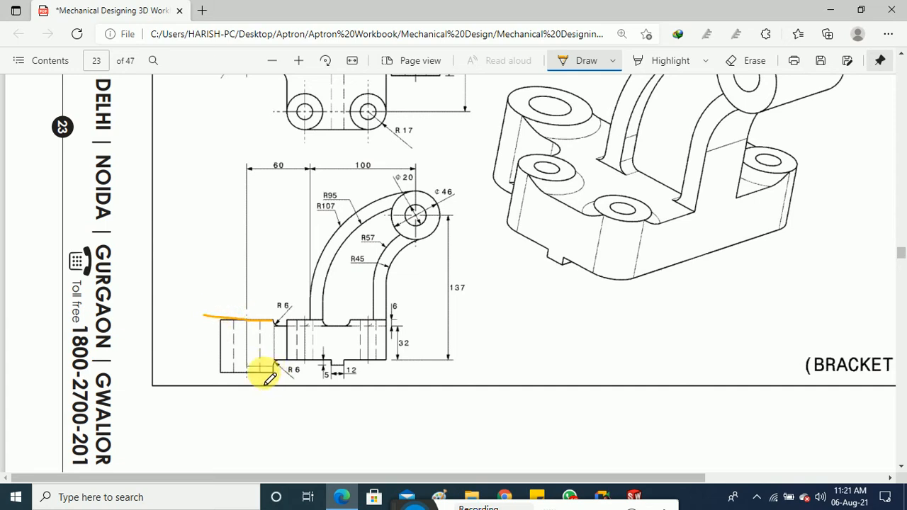
{"action": "left_click_drag", "start_coordinate": [241, 372], "coordinate": [173, 369]}
{"action": "mouse_move", "coordinate": [192, 333]}
{"action": "left_mouse_down"}
{"action": "mouse_move", "coordinate": [196, 325]}
{"action": "mouse_move", "coordinate": [204, 340]}
{"action": "left_mouse_up"}
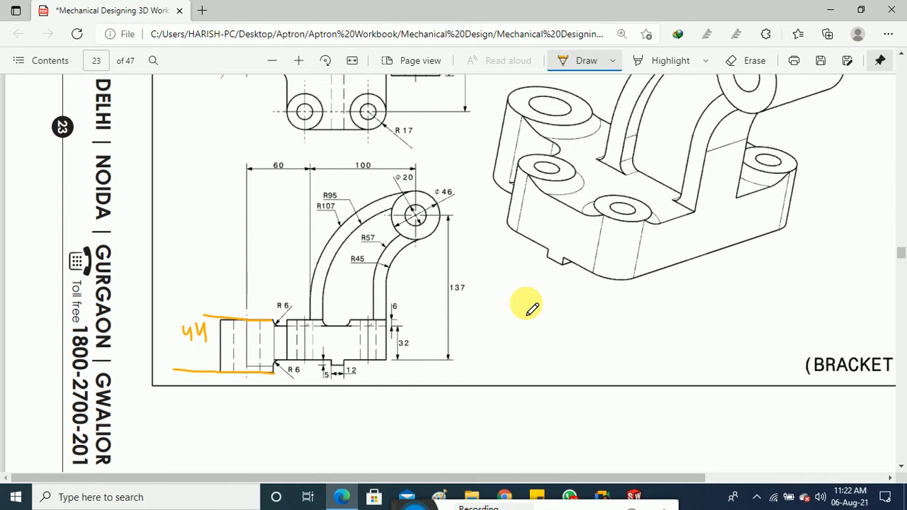
Step: Switch from the workbook to SOLIDWORKS, closing the Mechanical Design folder, and start a sketch on the Top plane of the empty part
{"action": "scroll", "coordinate": [411, 344], "scroll_direction": "up", "scroll_amount": 4}
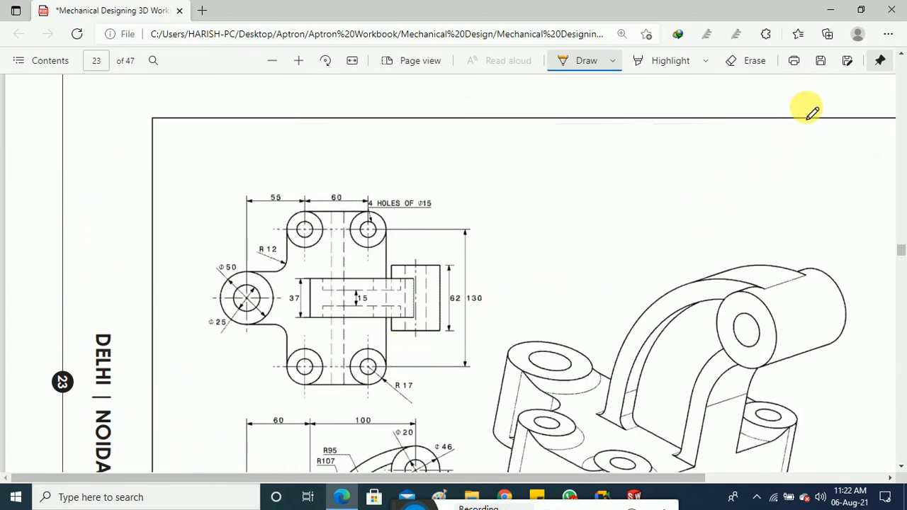
{"action": "left_click", "coordinate": [832, 10]}
{"action": "left_click", "coordinate": [347, 258]}
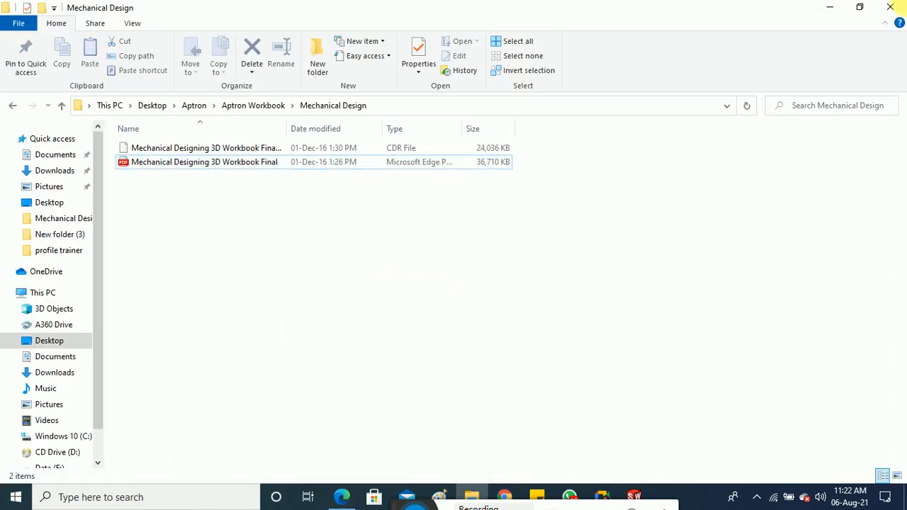
{"action": "left_click", "coordinate": [889, 7]}
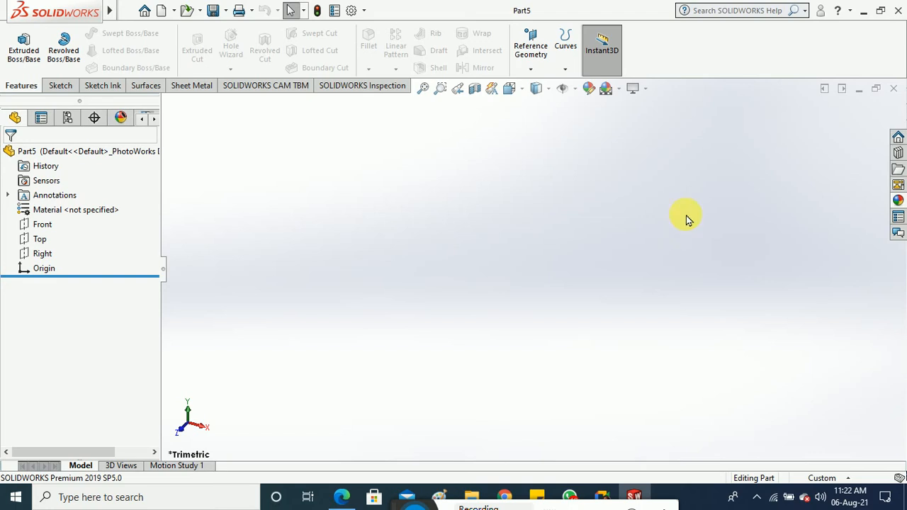
{"action": "left_click", "coordinate": [44, 241]}
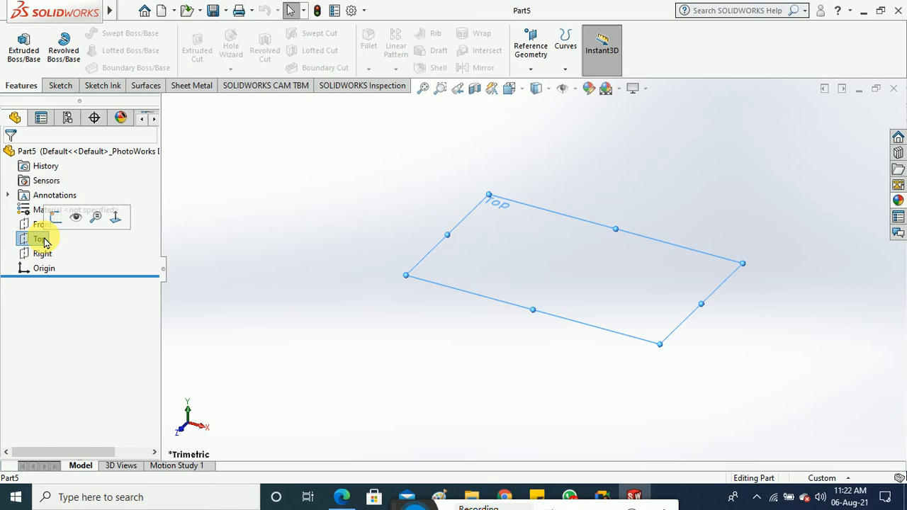
{"action": "left_click", "coordinate": [60, 85]}
{"action": "left_click", "coordinate": [19, 46]}
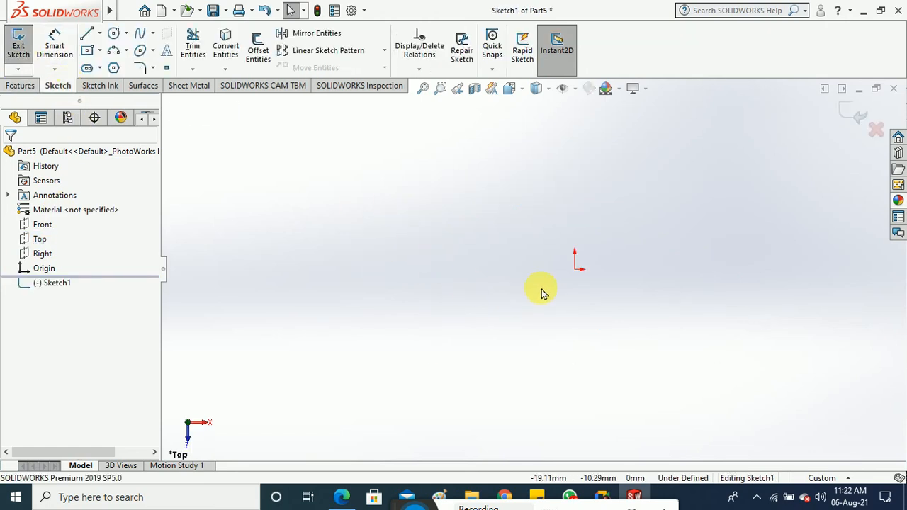
Step: Recheck the Bracket's plan view in the workbook and set up a centerline with infinite length in the Top plane sketch
{"action": "left_click", "coordinate": [343, 497]}
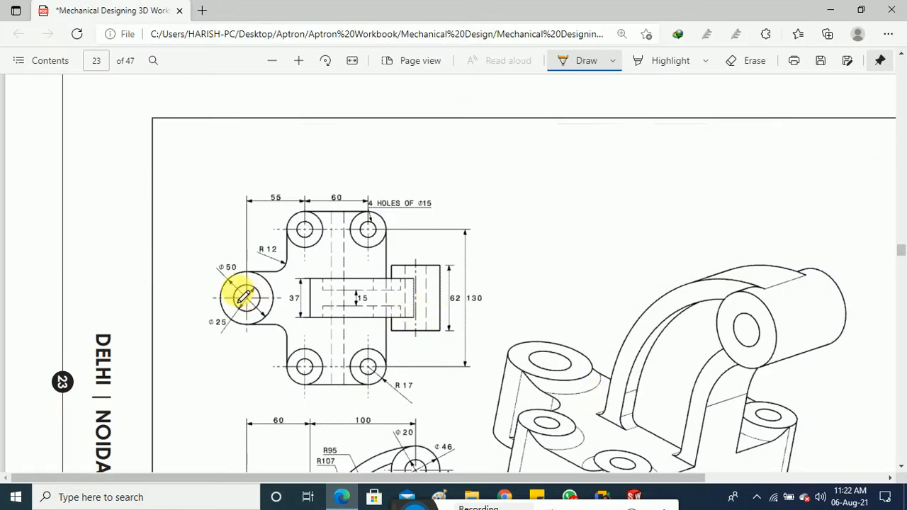
{"action": "scroll", "coordinate": [668, 367], "scroll_direction": "down", "scroll_amount": 1}
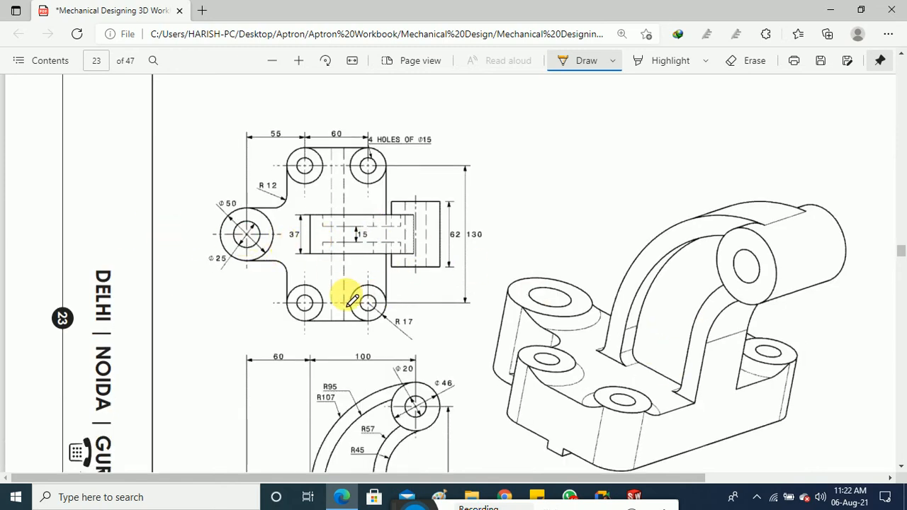
{"action": "left_click", "coordinate": [831, 10]}
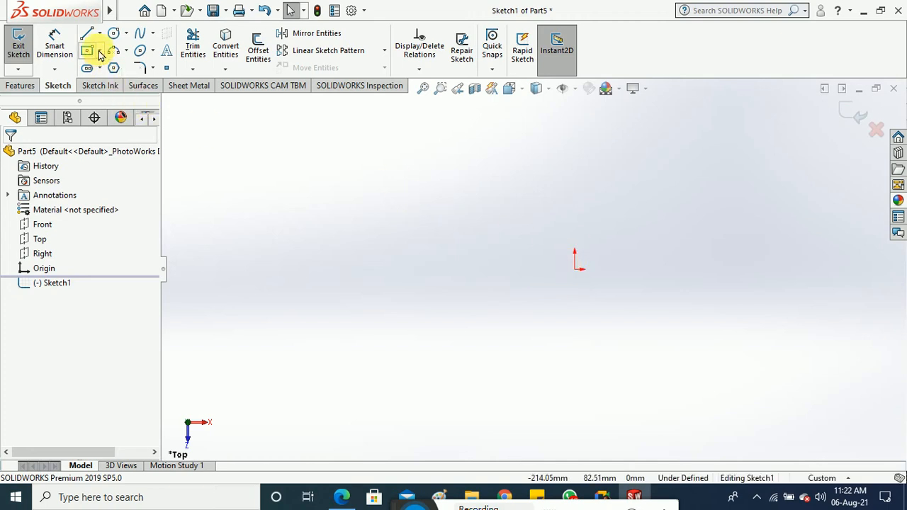
{"action": "left_click", "coordinate": [100, 48]}
{"action": "left_click", "coordinate": [99, 33]}
{"action": "left_click", "coordinate": [106, 63]}
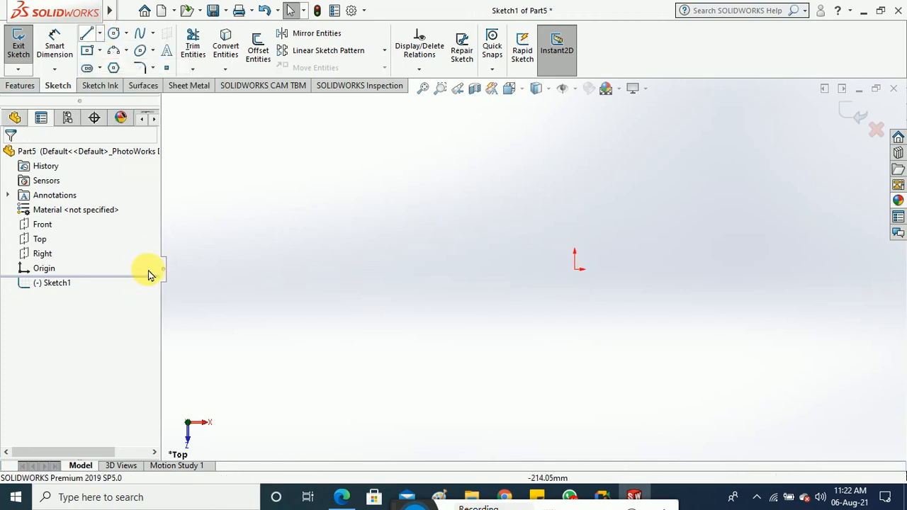
{"action": "left_click", "coordinate": [61, 320]}
{"action": "left_click", "coordinate": [54, 248]}
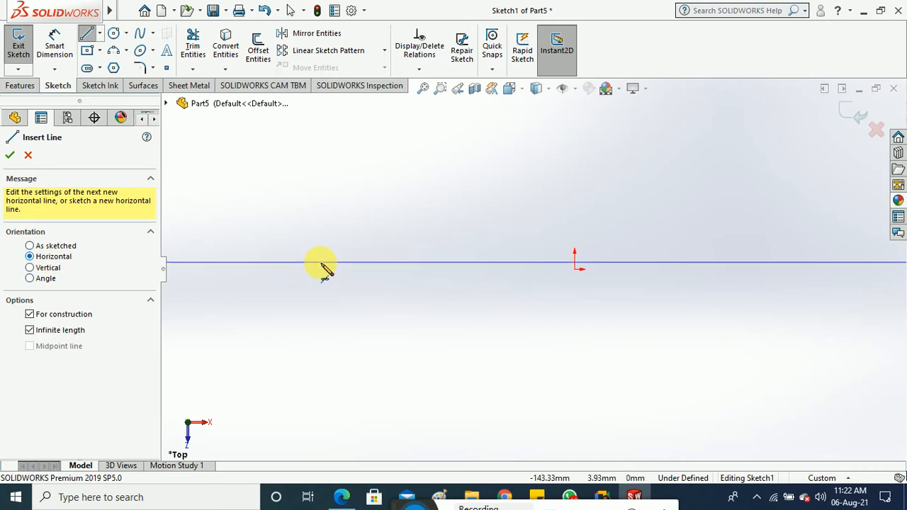
{"action": "left_click", "coordinate": [195, 276]}
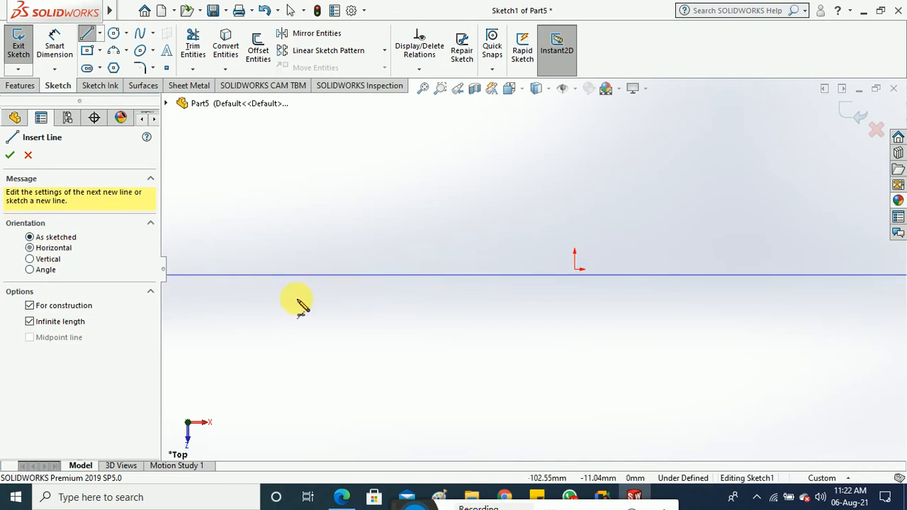
{"action": "key", "text": "ctrl+z"}
{"action": "key", "text": "Escape"}
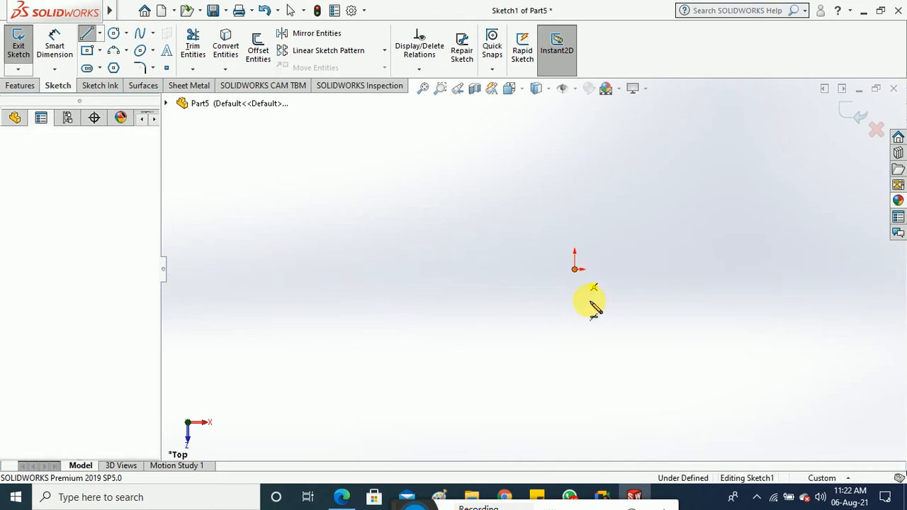
Step: Draw a horizontal and a vertical construction line of infinite length, both passing through the sketch origin
{"action": "left_click", "coordinate": [575, 269]}
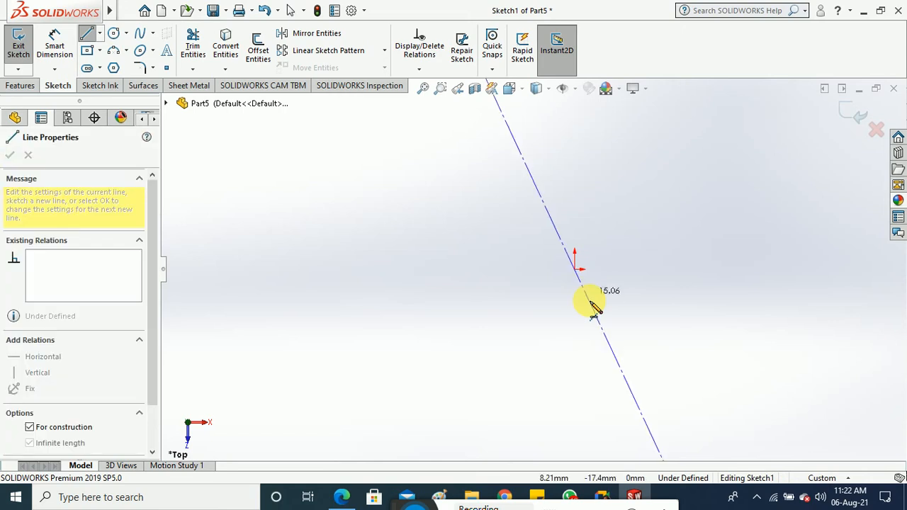
{"action": "left_click", "coordinate": [647, 278]}
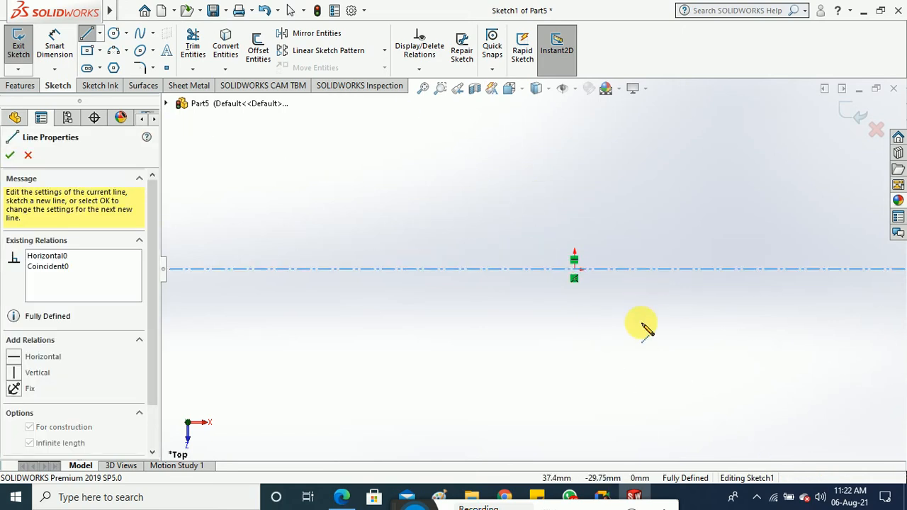
{"action": "left_click", "coordinate": [10, 155]}
{"action": "key", "text": "Escape"}
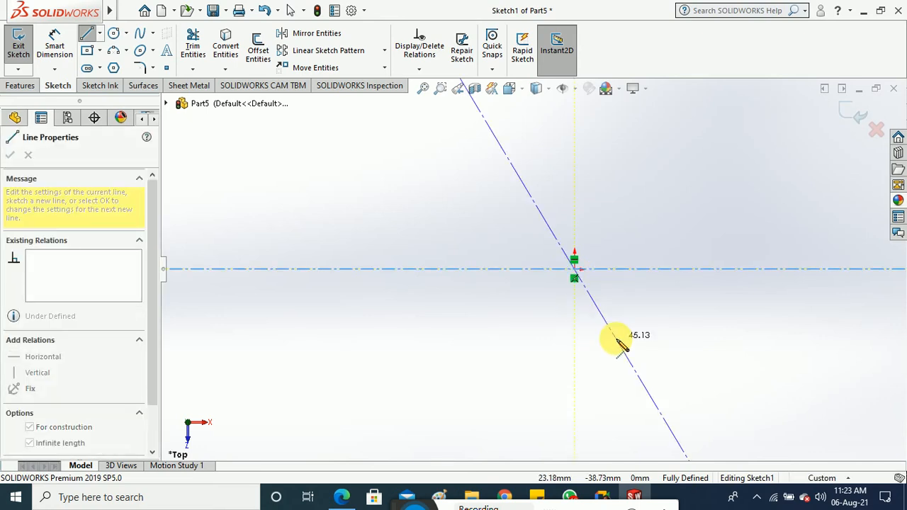
{"action": "left_click", "coordinate": [582, 363]}
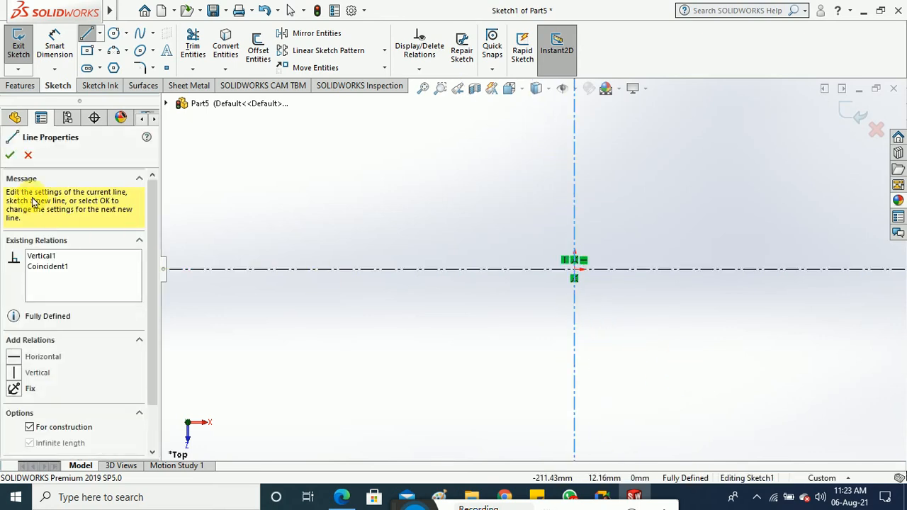
{"action": "left_click", "coordinate": [10, 155]}
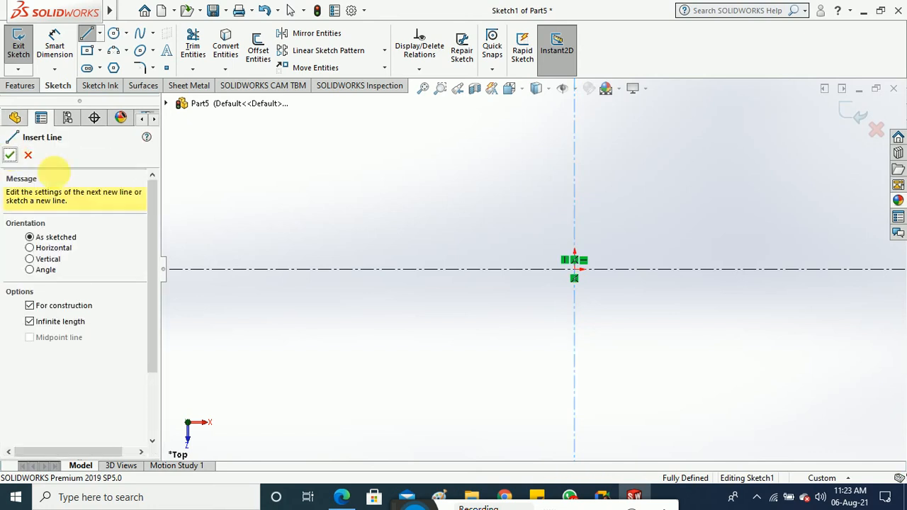
{"action": "key", "text": "Escape"}
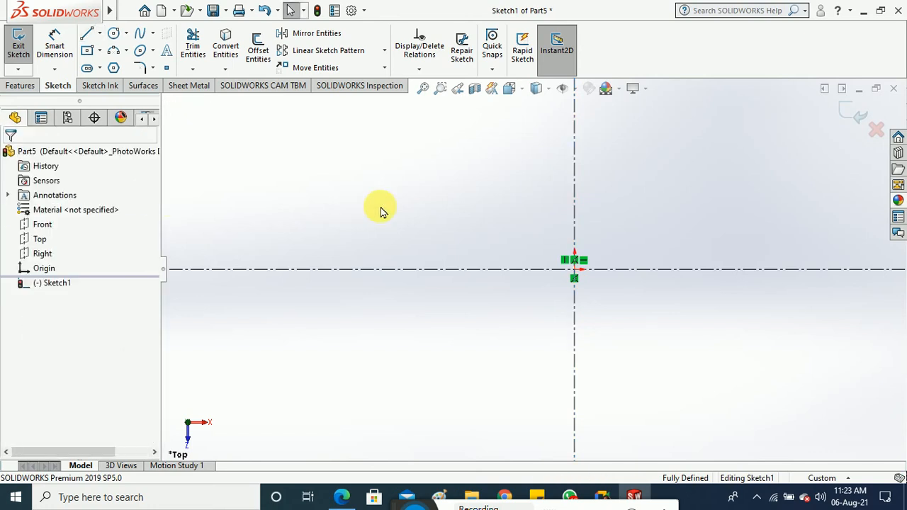
Step: Sketch a circle of about 30 mm radius on the horizontal centerline left of the origin, and one of about 27 mm radius above and right of it
{"action": "left_click", "coordinate": [113, 33]}
{"action": "left_click", "coordinate": [338, 269]}
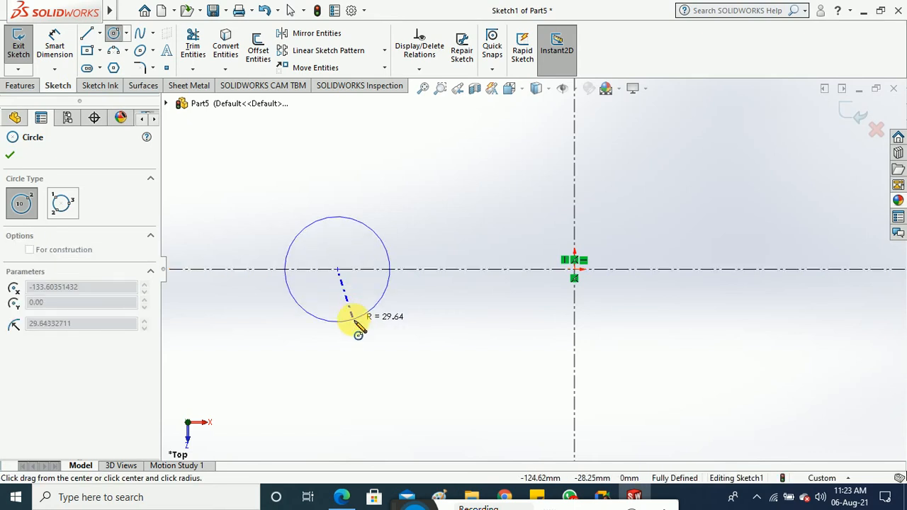
{"action": "left_click", "coordinate": [355, 322]}
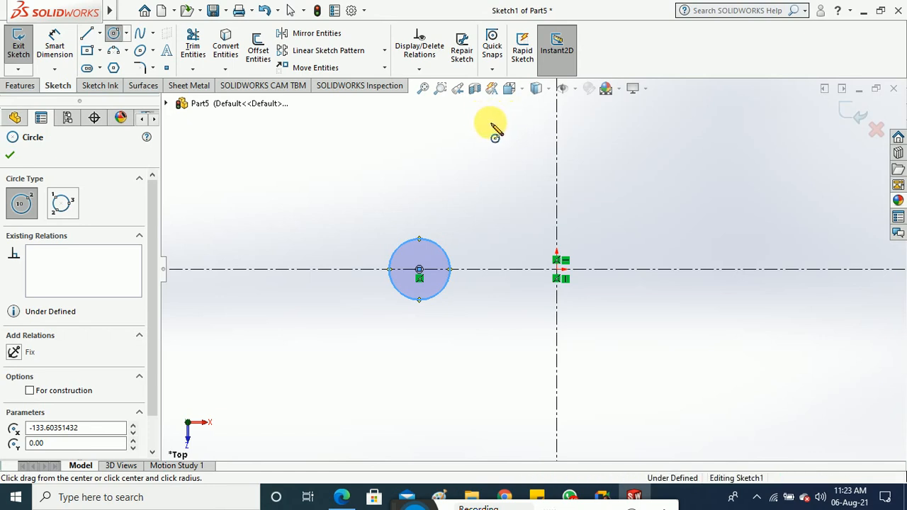
{"action": "left_click", "coordinate": [486, 116]}
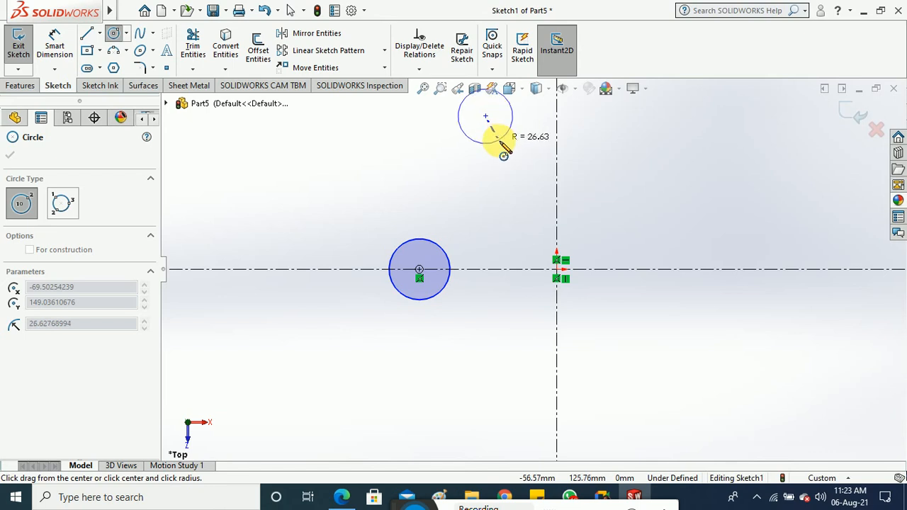
{"action": "left_click", "coordinate": [500, 143]}
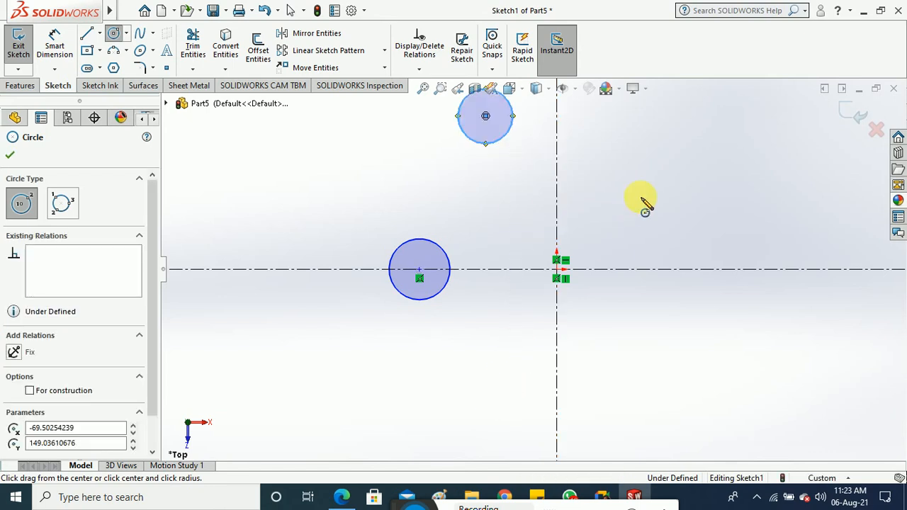
Step: Sketch a circle of about 29 mm radius right of the vertical centerline, level with the upper circle on its other side
{"action": "scroll", "coordinate": [637, 267], "scroll_direction": "up", "scroll_amount": 1}
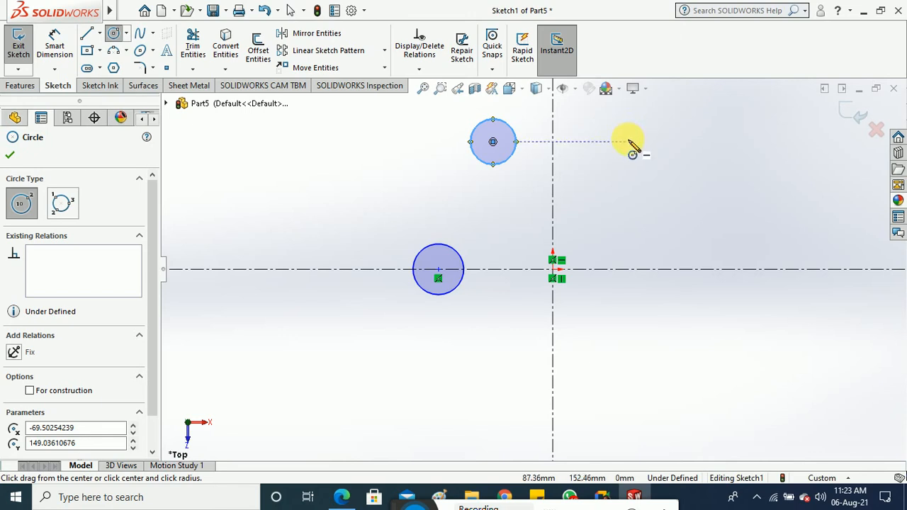
{"action": "left_click", "coordinate": [627, 141]}
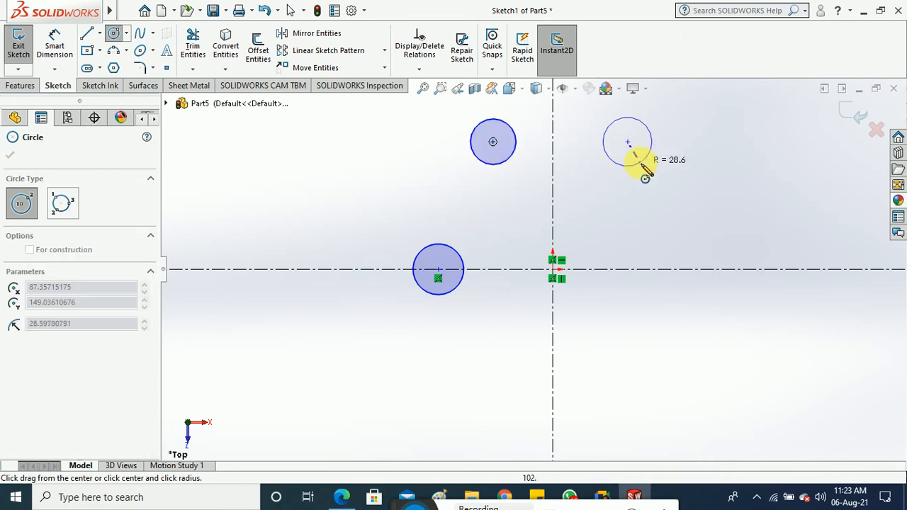
{"action": "left_click", "coordinate": [641, 163]}
{"action": "key", "text": "Escape"}
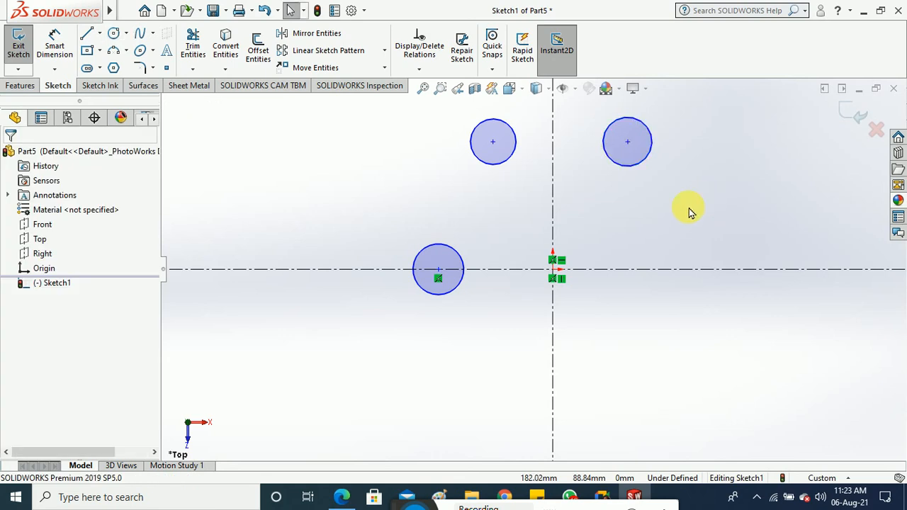
Step: Check the Bracket's plan view in the workbook and dimension the circle on the horizontal centerline to 50 mm diameter
{"action": "left_click", "coordinate": [343, 497]}
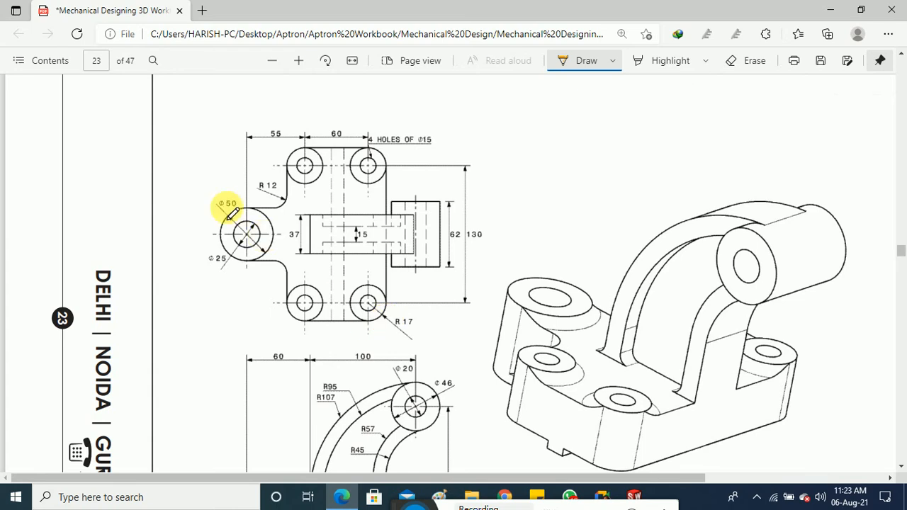
{"action": "left_click", "coordinate": [830, 10]}
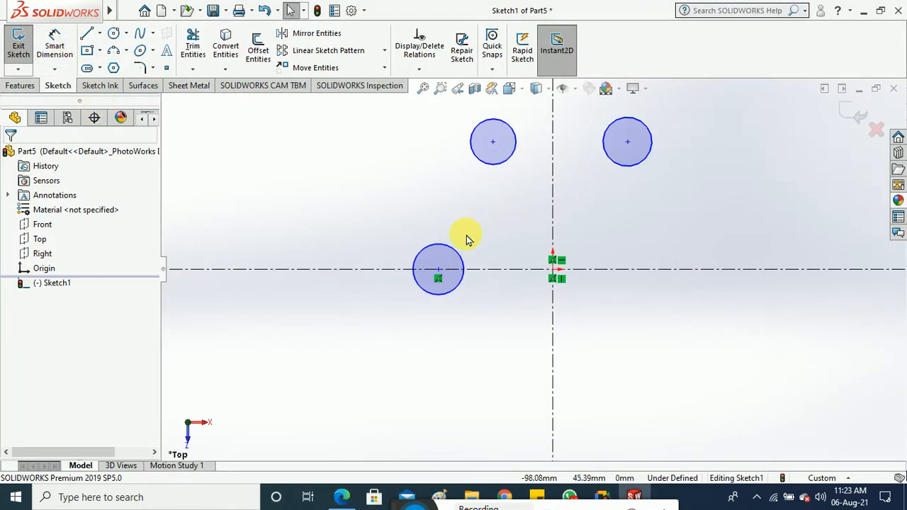
{"action": "left_click", "coordinate": [455, 253]}
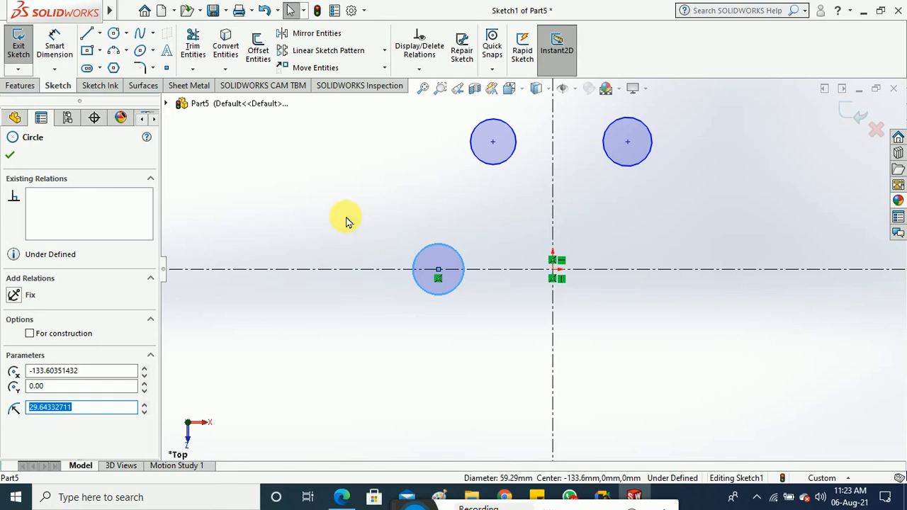
{"action": "left_click", "coordinate": [55, 42]}
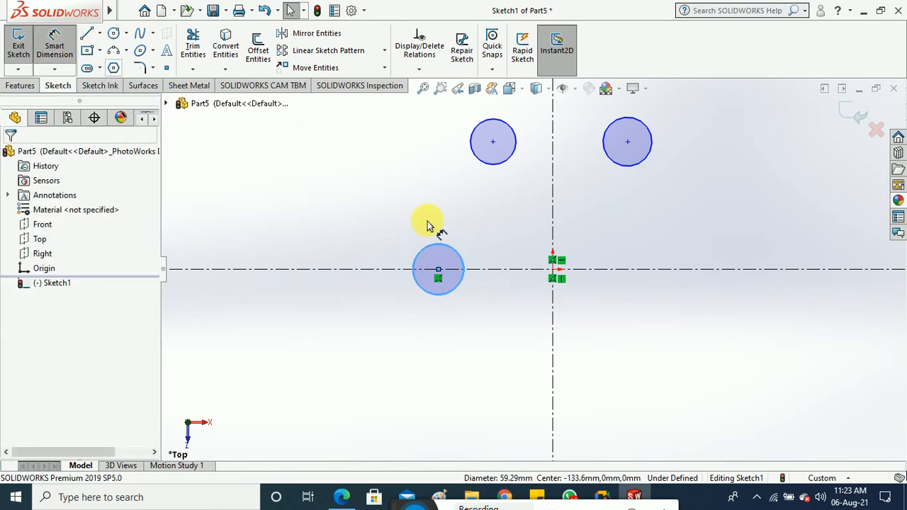
{"action": "left_click", "coordinate": [432, 247]}
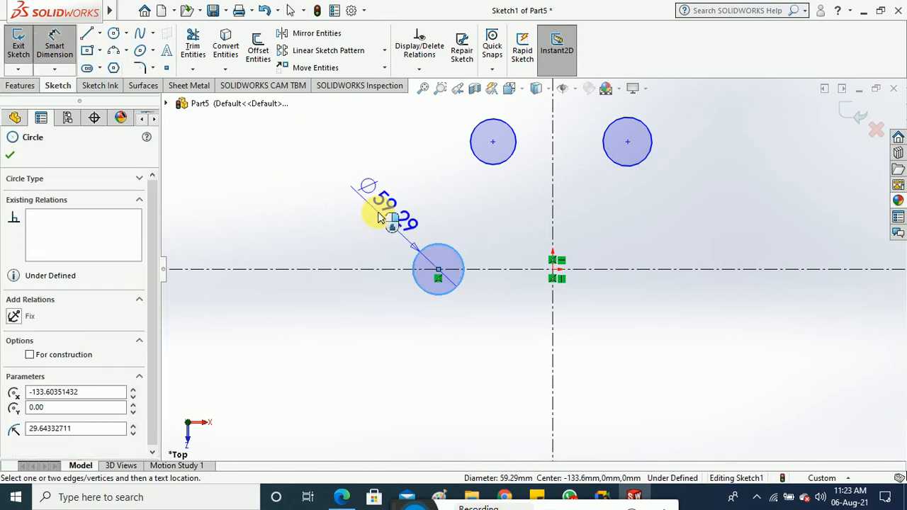
{"action": "left_click", "coordinate": [379, 217]}
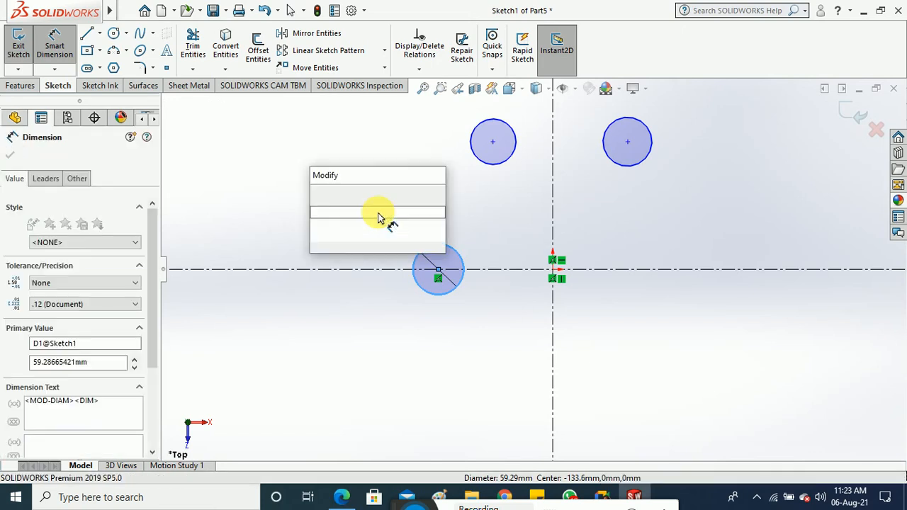
{"action": "type", "text": "50"}
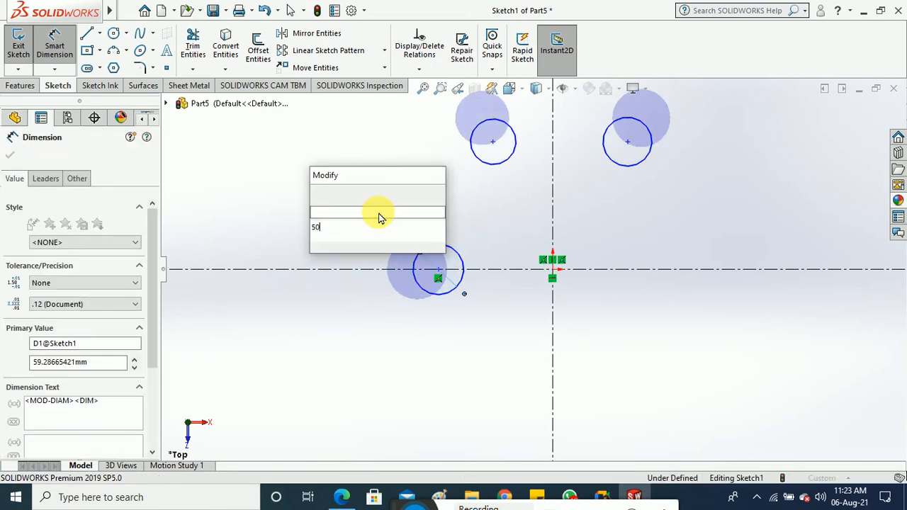
{"action": "key", "text": "Return"}
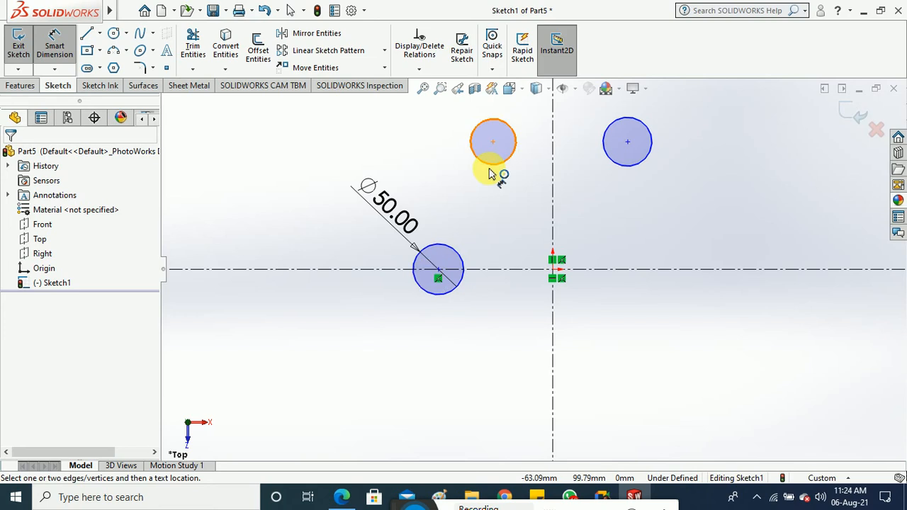
Step: Dimension the upper circle left of the vertical centerline to 34 mm diameter
{"action": "left_click", "coordinate": [418, 141]}
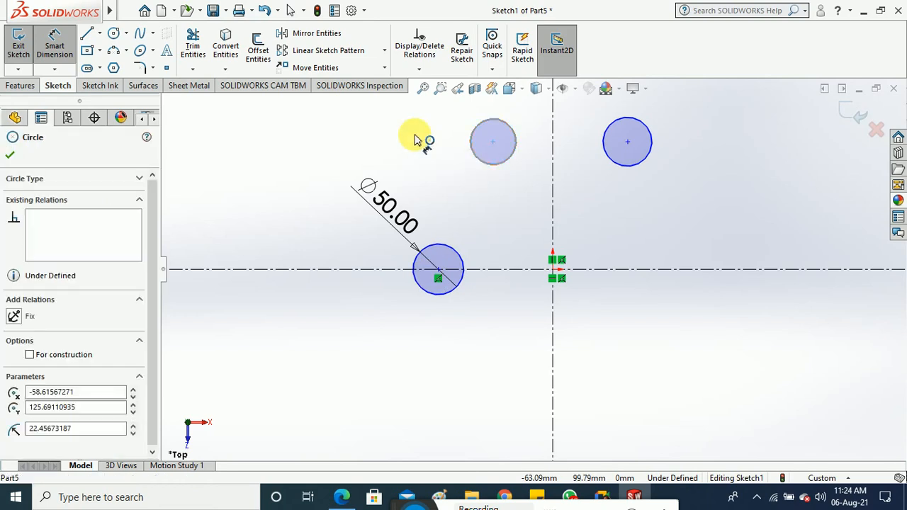
{"action": "left_click", "coordinate": [418, 140]}
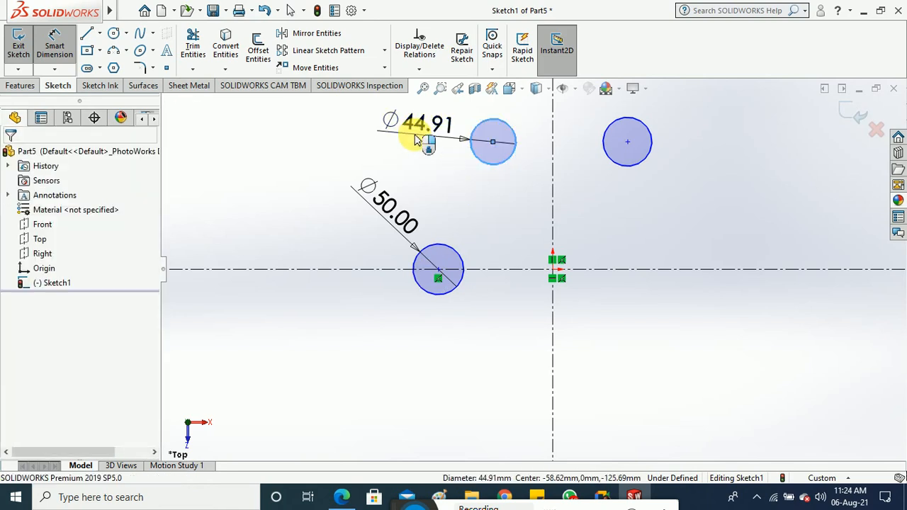
{"action": "left_click", "coordinate": [418, 141]}
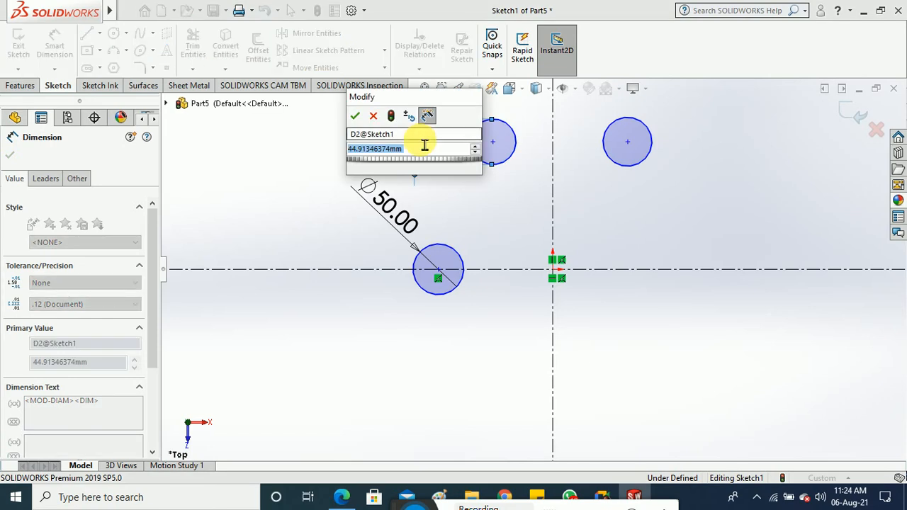
{"action": "type", "text": "34"}
{"action": "key", "text": "Return"}
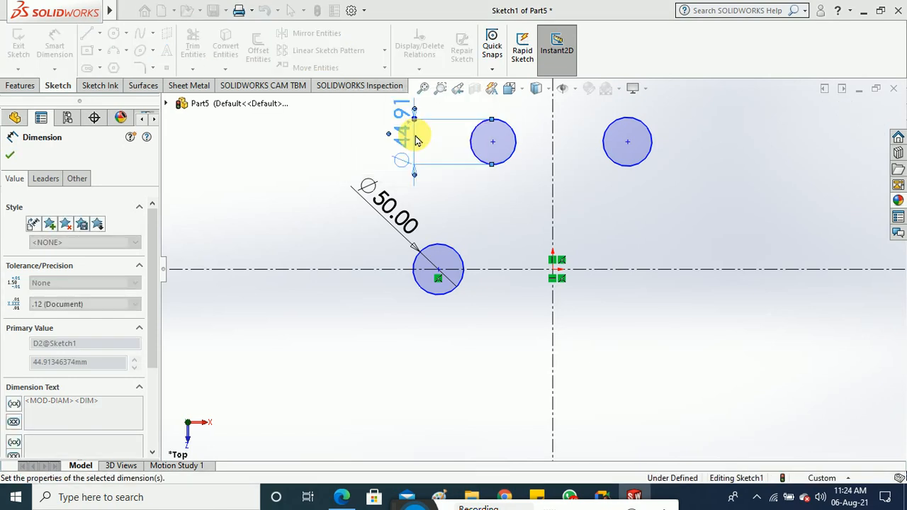
{"action": "scroll", "coordinate": [415, 140], "scroll_direction": "up", "scroll_amount": 1}
{"action": "left_click", "coordinate": [294, 149]}
Step: Add an Equal relation between the 34 mm circle and the upper circle right of the vertical centerline
{"action": "scroll", "coordinate": [589, 168], "scroll_direction": "down", "scroll_amount": 2}
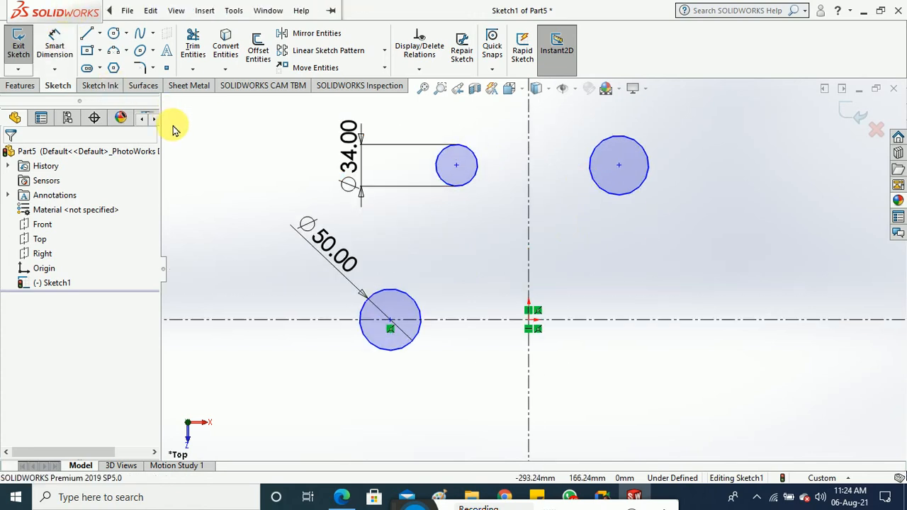
{"action": "left_click", "coordinate": [472, 187]}
{"action": "left_click", "coordinate": [602, 195]}
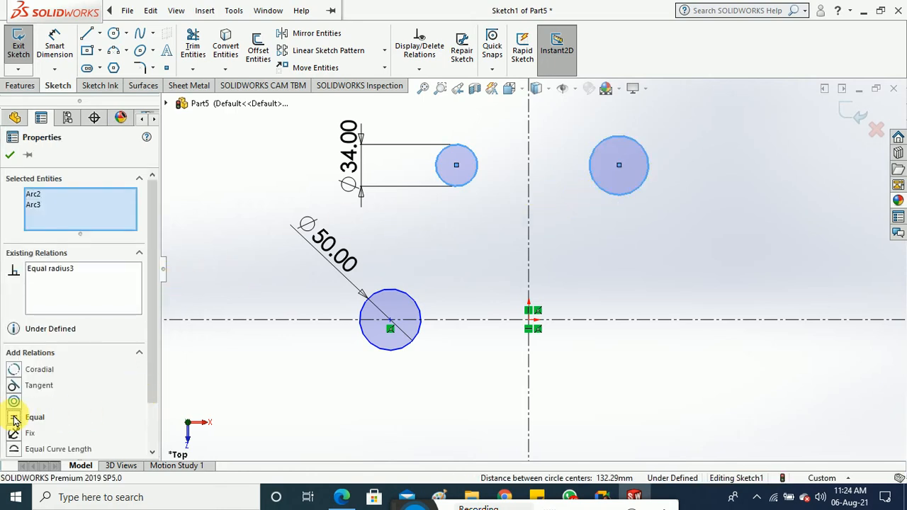
{"action": "left_click", "coordinate": [14, 418]}
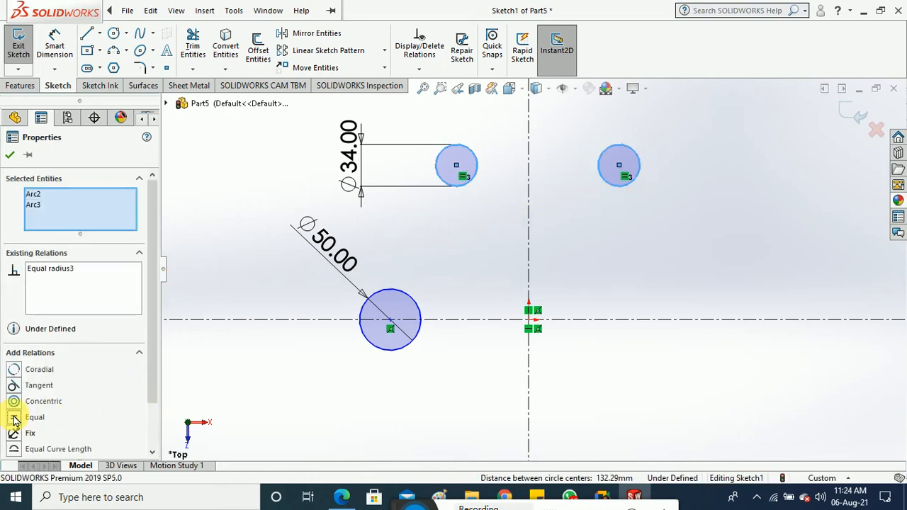
{"action": "left_click", "coordinate": [287, 184]}
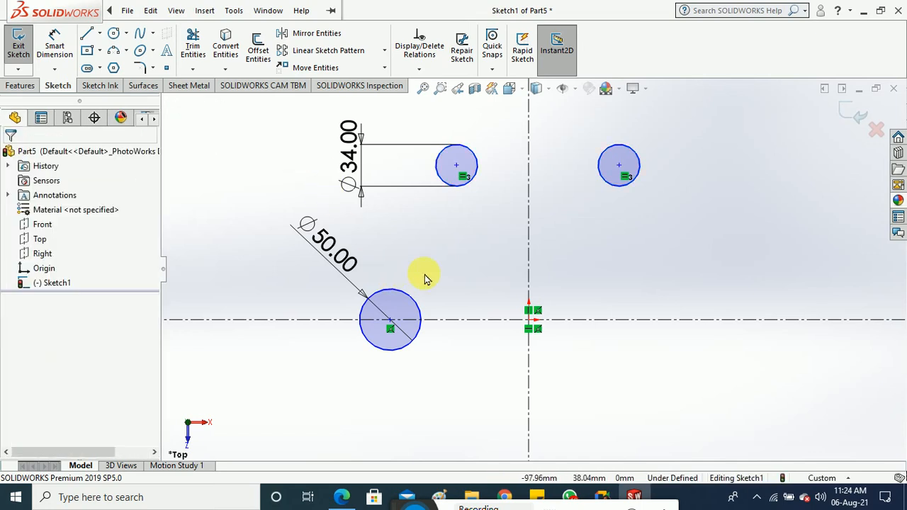
Step: Recheck the workbook's plan view and move the 50 mm circle along the horizontal centerline to about 242 mm left of the origin
{"action": "left_click", "coordinate": [345, 496]}
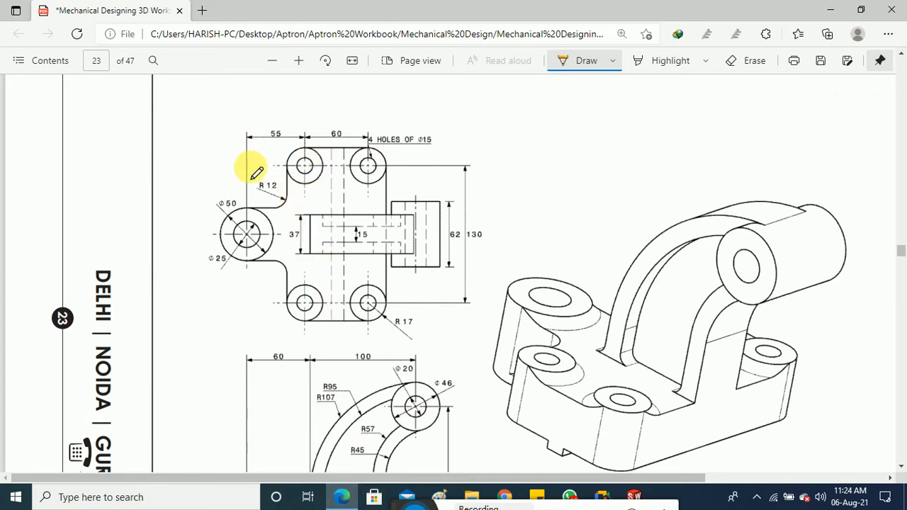
{"action": "left_click", "coordinate": [838, 12]}
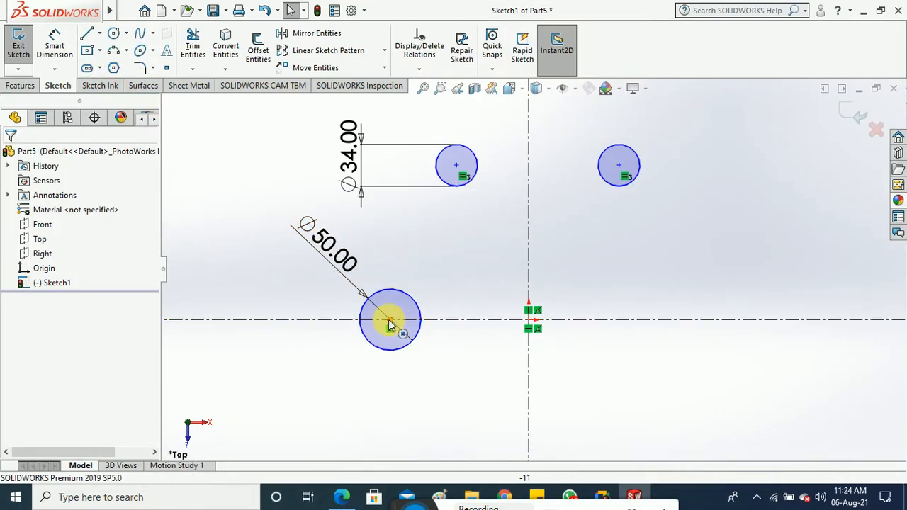
{"action": "left_click_drag", "start_coordinate": [390, 320], "coordinate": [232, 321]}
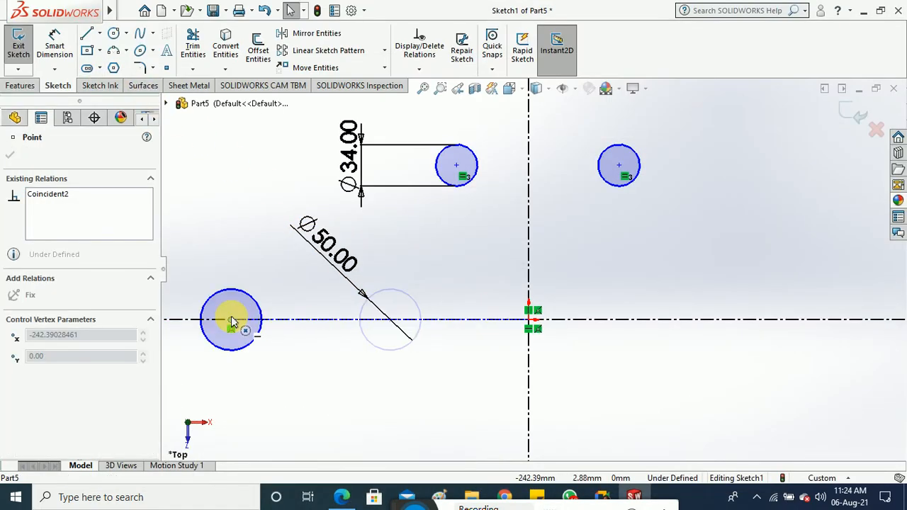
{"action": "left_click", "coordinate": [294, 356]}
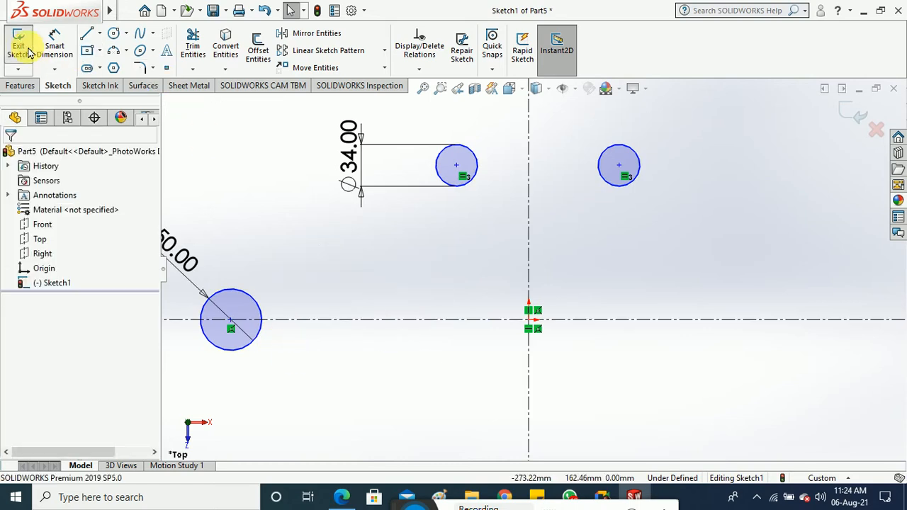
Step: Dimension the horizontal distance between the centers of the 50 mm and 34 mm circles to 55 mm
{"action": "left_click", "coordinate": [55, 46]}
{"action": "left_click", "coordinate": [456, 166]}
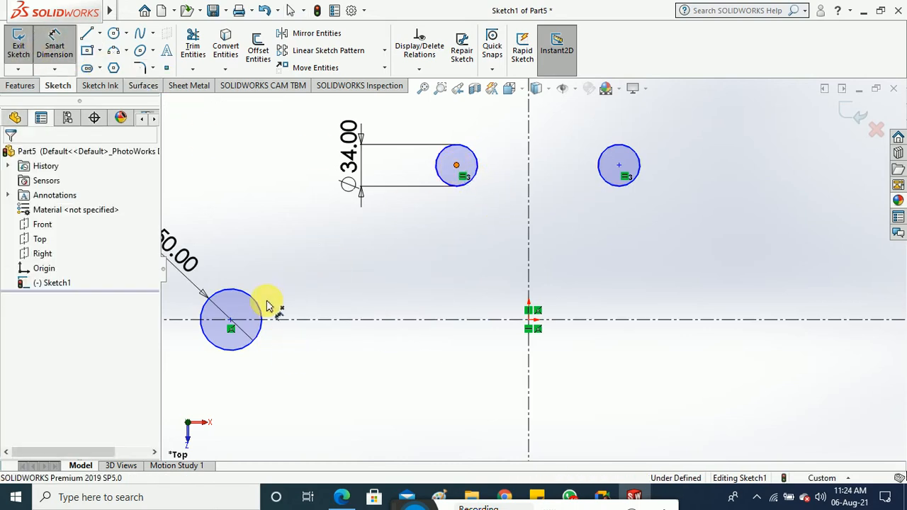
{"action": "left_click", "coordinate": [231, 319]}
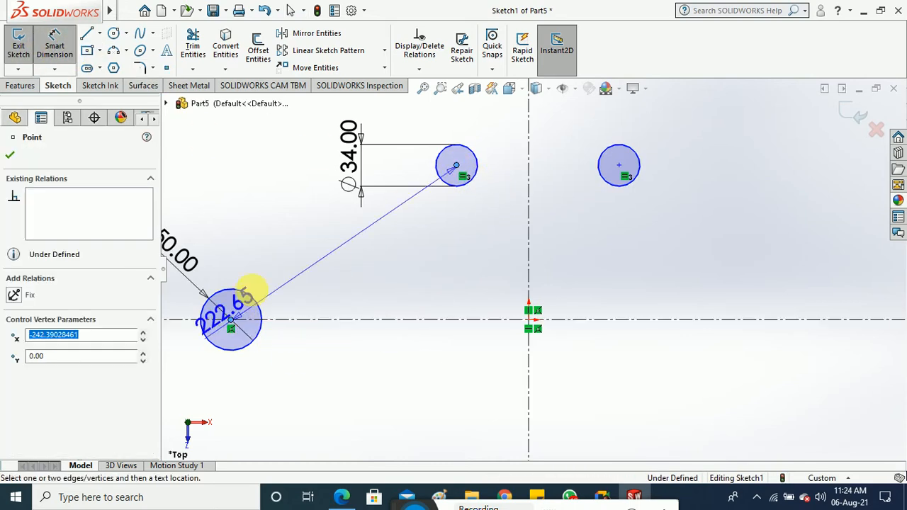
{"action": "left_click", "coordinate": [364, 371]}
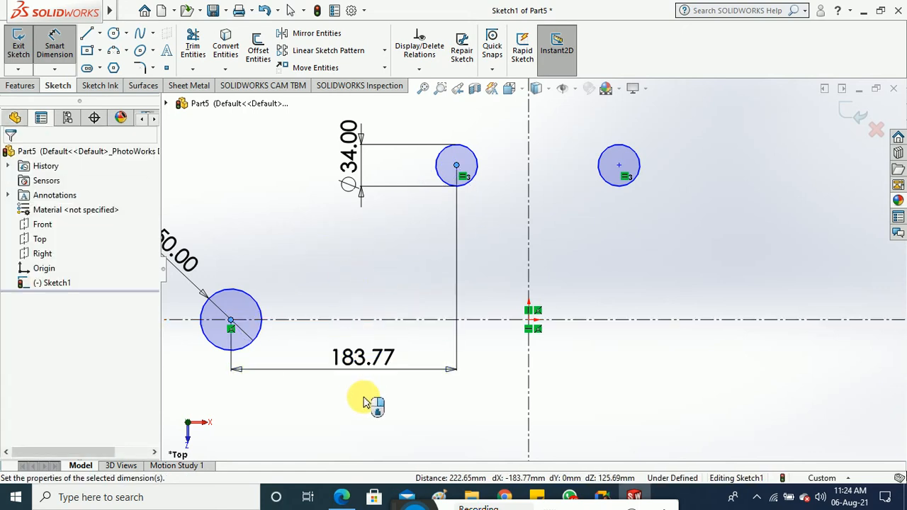
{"action": "key", "text": "Return"}
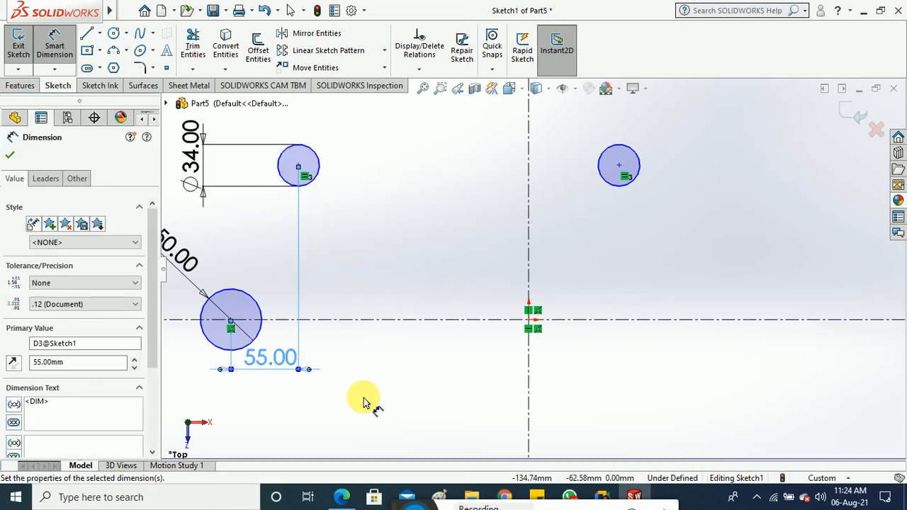
{"action": "left_click", "coordinate": [365, 399]}
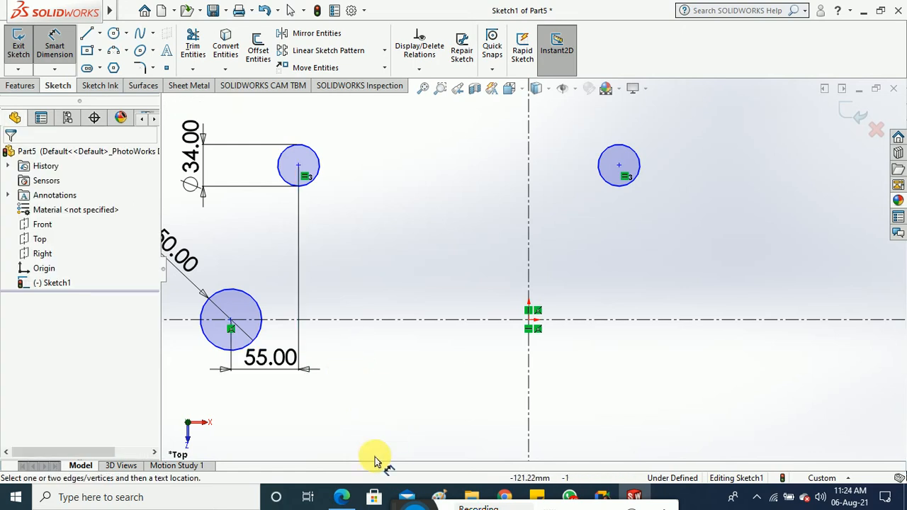
Step: Recheck the workbook's plan view and mirror the two upper 34 mm circles about the horizontal centerline
{"action": "left_click", "coordinate": [340, 495]}
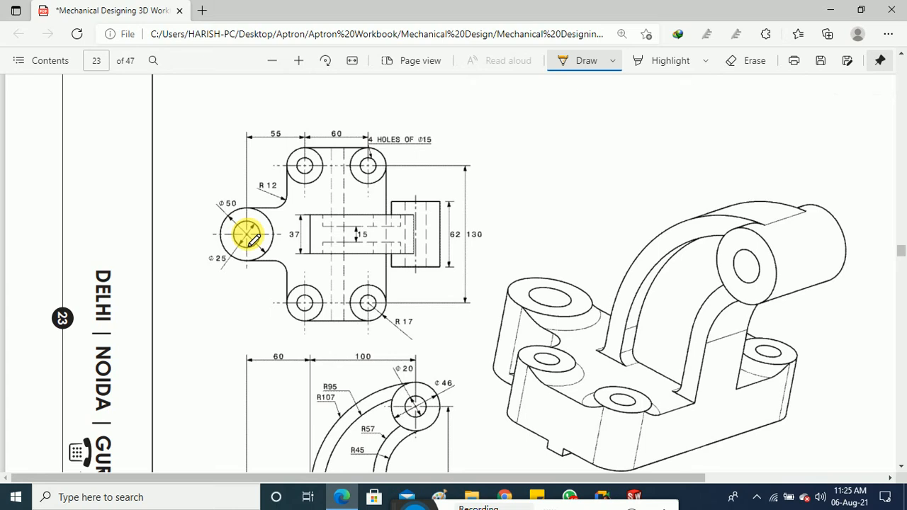
{"action": "left_click", "coordinate": [832, 12]}
{"action": "scroll", "coordinate": [379, 273], "scroll_direction": "up", "scroll_amount": 1}
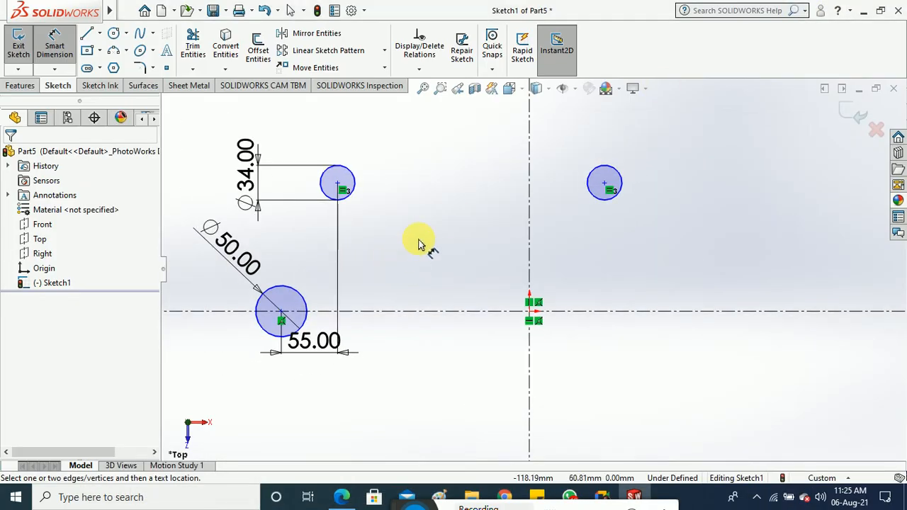
{"action": "left_click", "coordinate": [56, 44]}
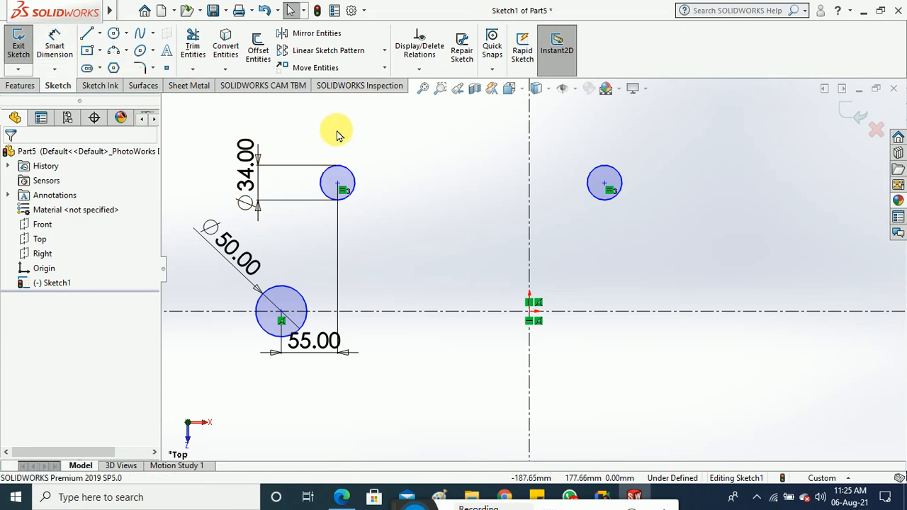
{"action": "left_click_drag", "start_coordinate": [298, 134], "coordinate": [644, 214]}
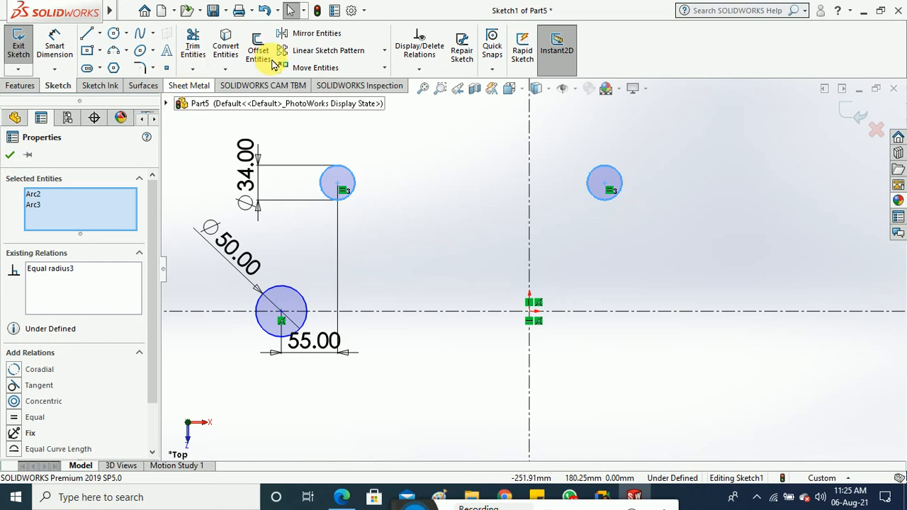
{"action": "left_click", "coordinate": [297, 32]}
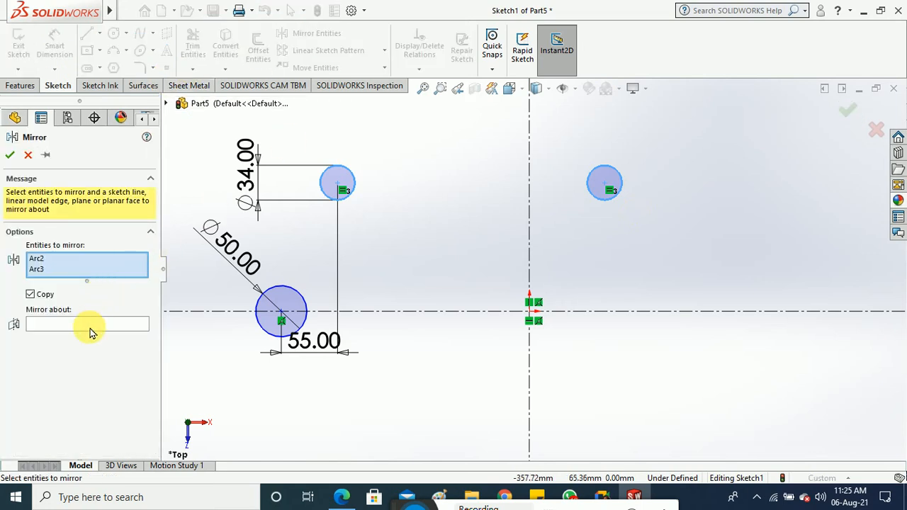
{"action": "left_click", "coordinate": [89, 326]}
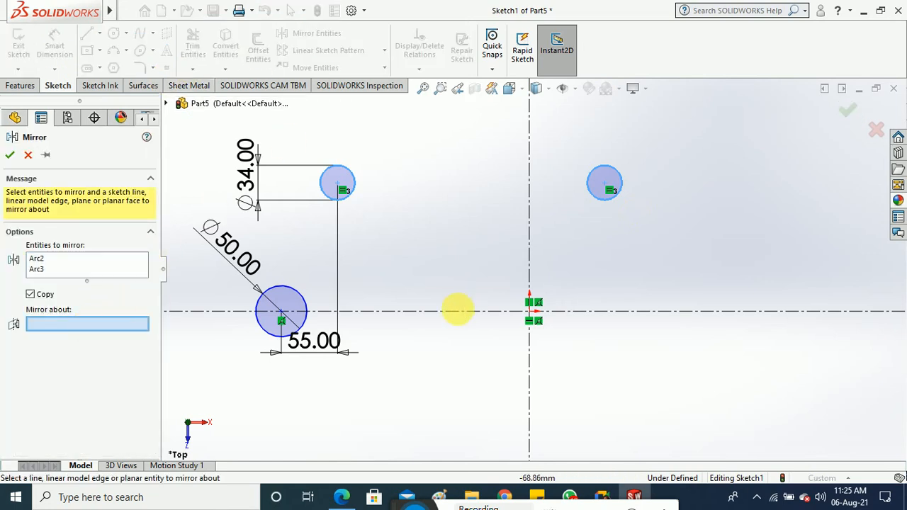
{"action": "left_click", "coordinate": [450, 315]}
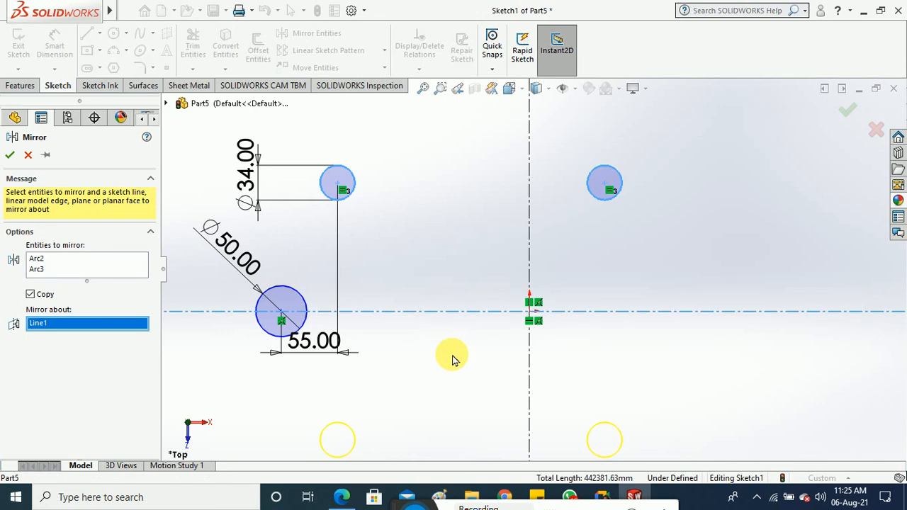
{"action": "left_click", "coordinate": [10, 154]}
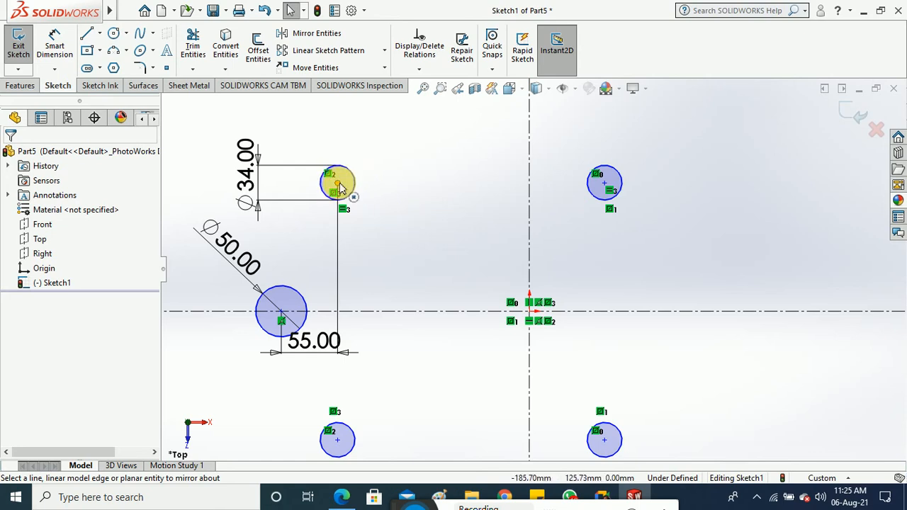
Step: Dimension the vertical distance between the centers of the two circles right of the vertical centerline to 130 mm
{"action": "left_click", "coordinate": [54, 46]}
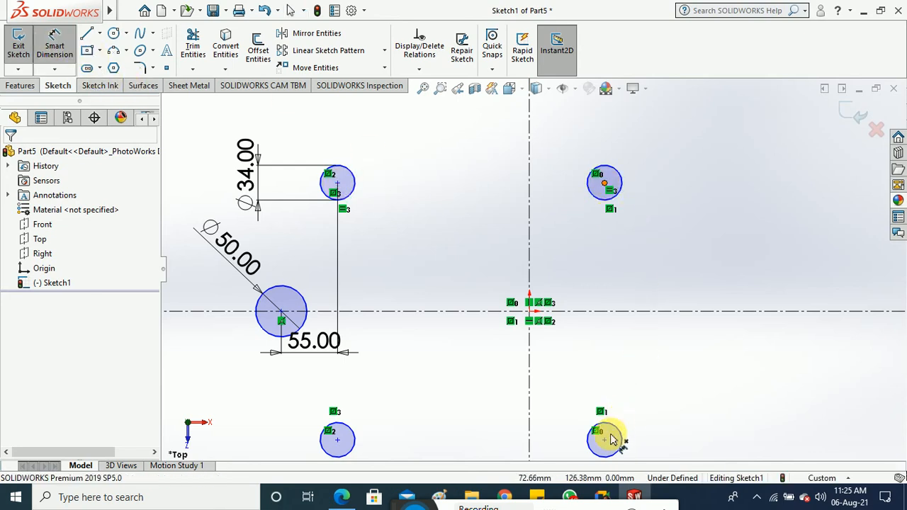
{"action": "left_click", "coordinate": [604, 440]}
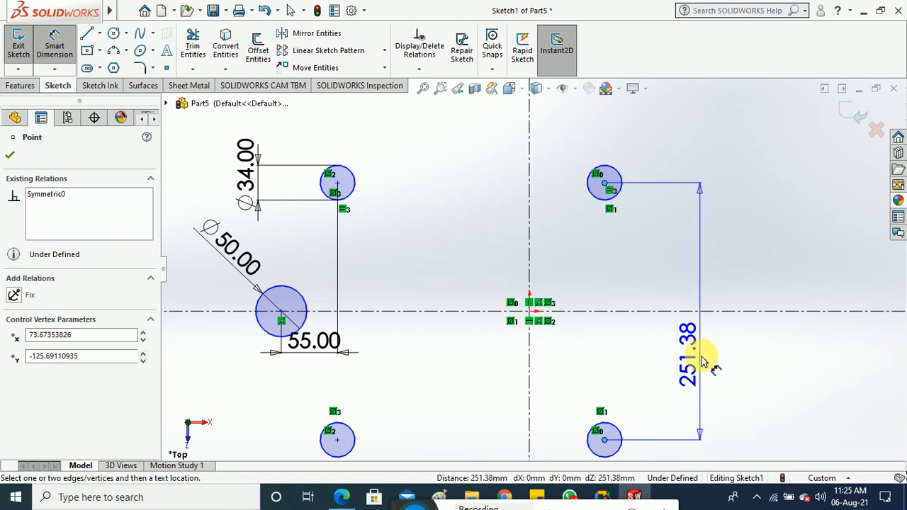
{"action": "left_click", "coordinate": [714, 362]}
{"action": "type", "text": "130"}
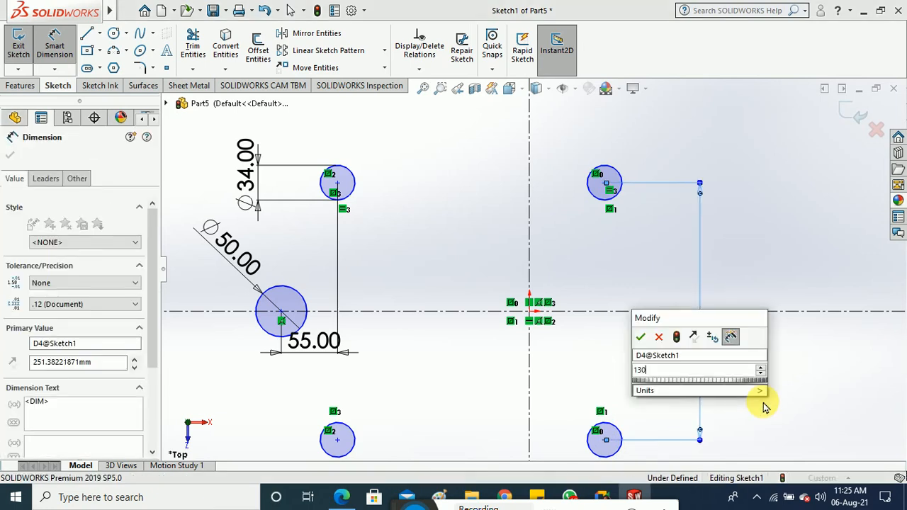
{"action": "key", "text": "Return"}
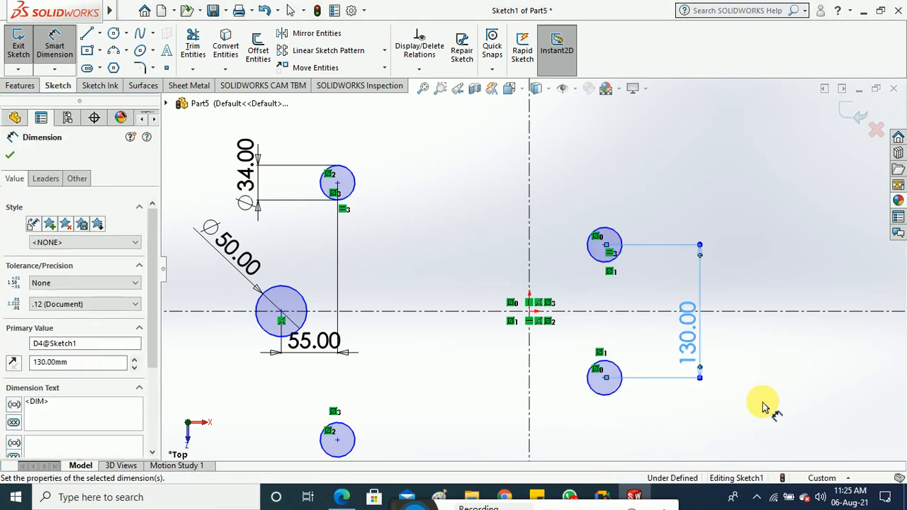
{"action": "left_click", "coordinate": [764, 407]}
{"action": "key", "text": "Escape"}
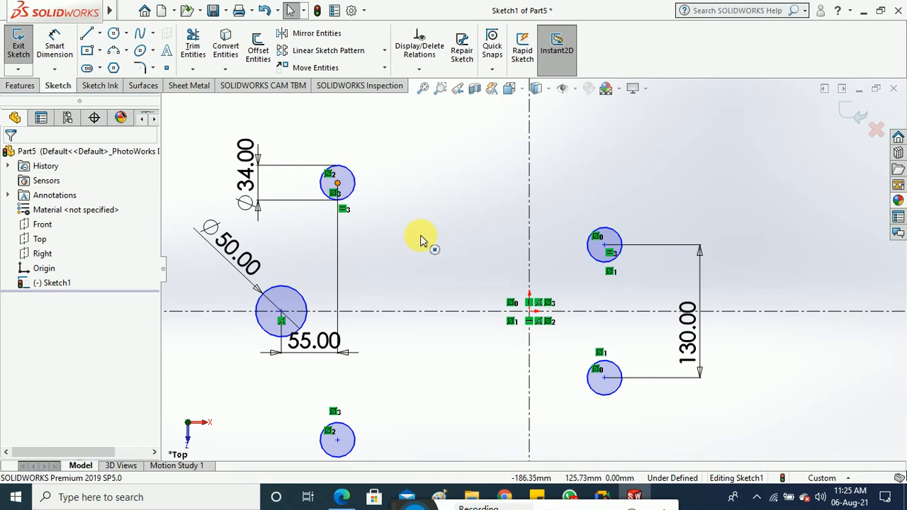
Step: Add a Horizontal relation between the center points of the two upper circles
{"action": "left_click", "coordinate": [604, 245], "text": "ctrl"}
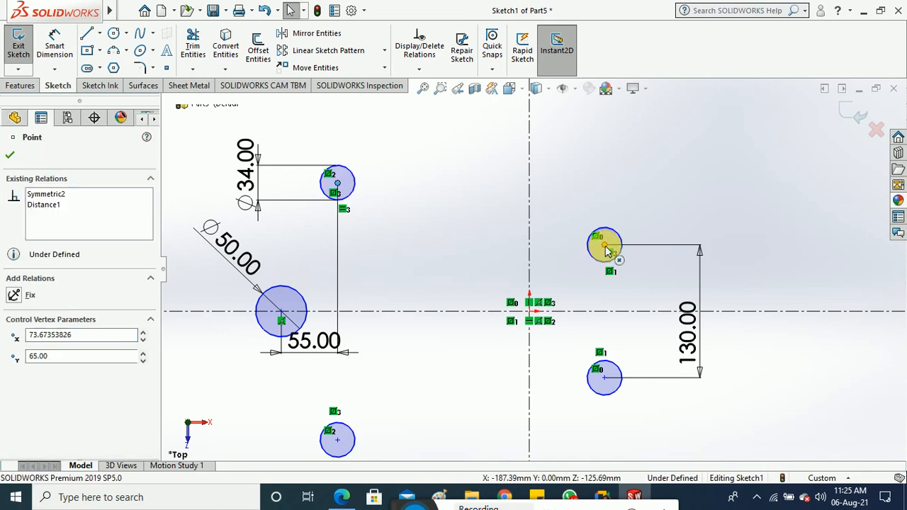
{"action": "left_click", "coordinate": [14, 371]}
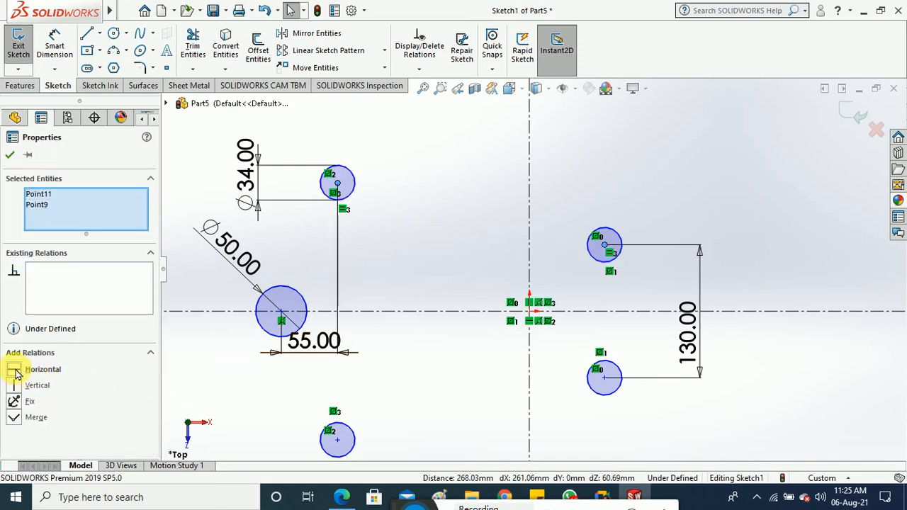
{"action": "left_click", "coordinate": [11, 155]}
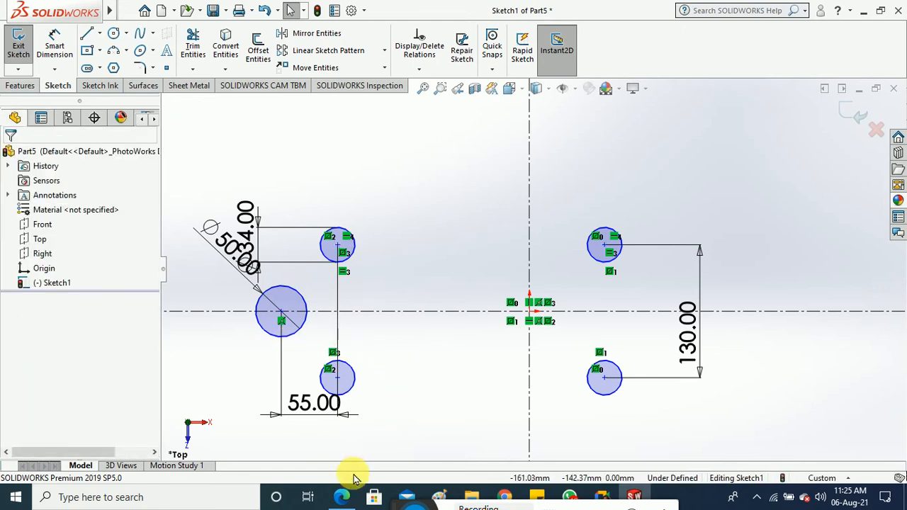
Step: Recheck the workbook's plan view and dimension the horizontal distance between the centers of the two upper circles to 60 mm
{"action": "left_click", "coordinate": [342, 498]}
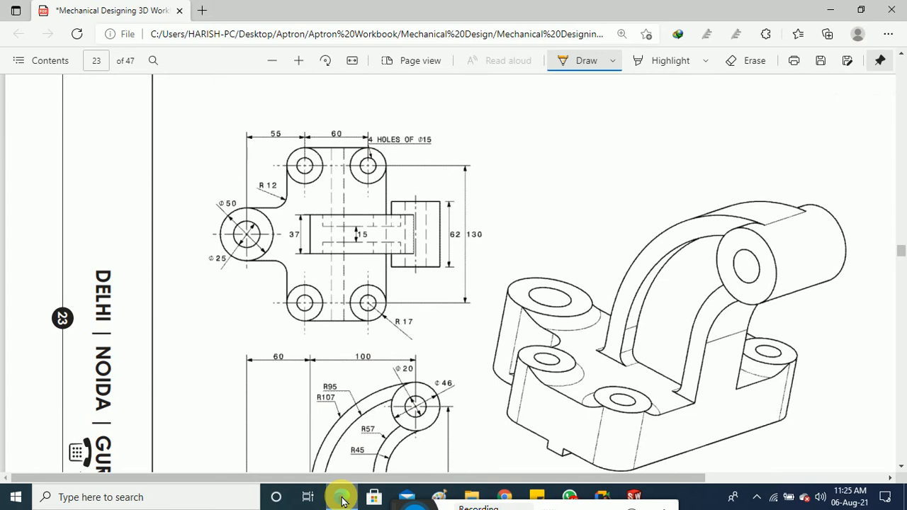
{"action": "left_click", "coordinate": [342, 498]}
{"action": "left_click", "coordinate": [54, 44]}
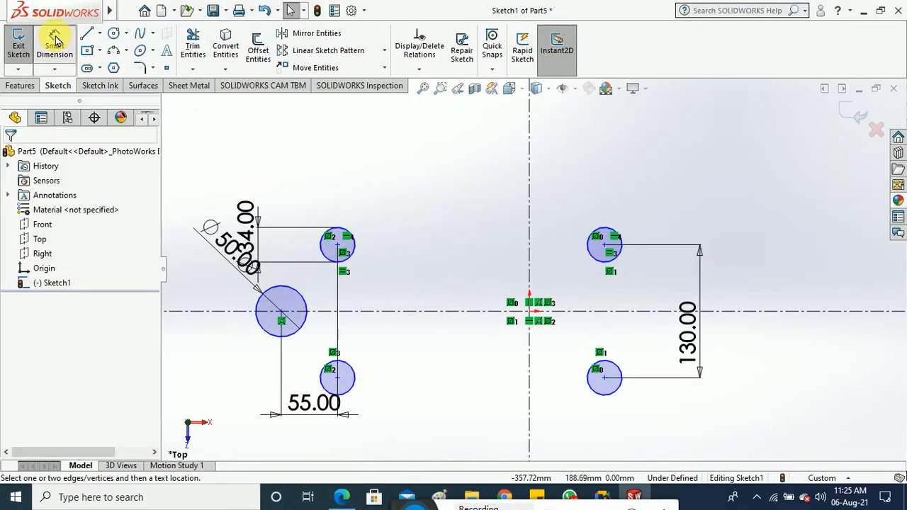
{"action": "left_click", "coordinate": [337, 244]}
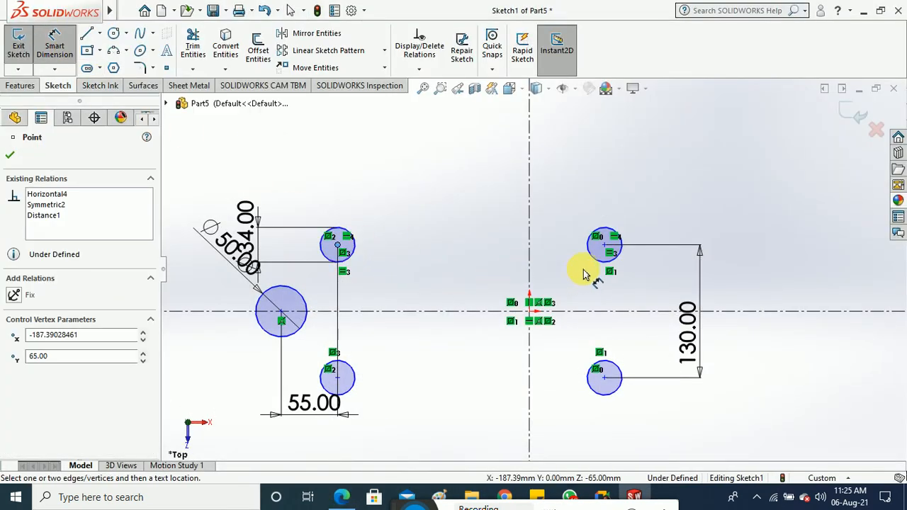
{"action": "left_click", "coordinate": [604, 245]}
{"action": "left_click", "coordinate": [561, 163]}
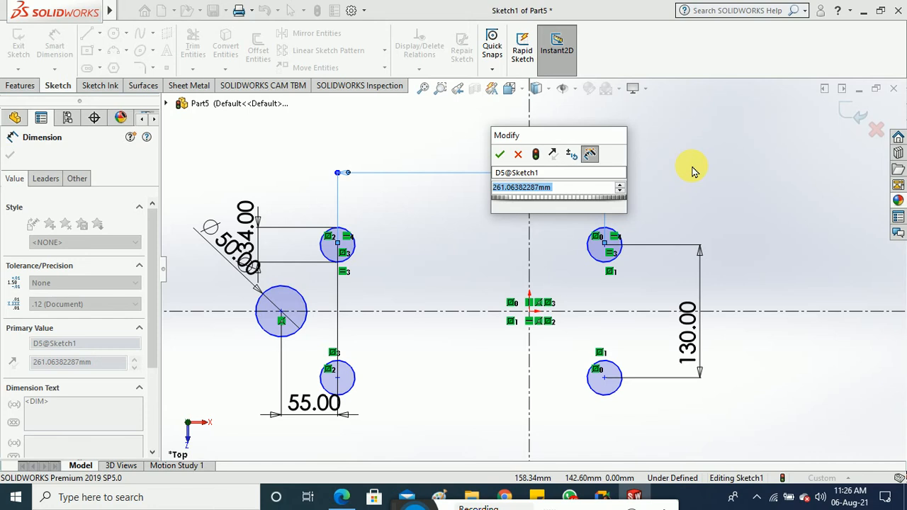
{"action": "type", "text": "60"}
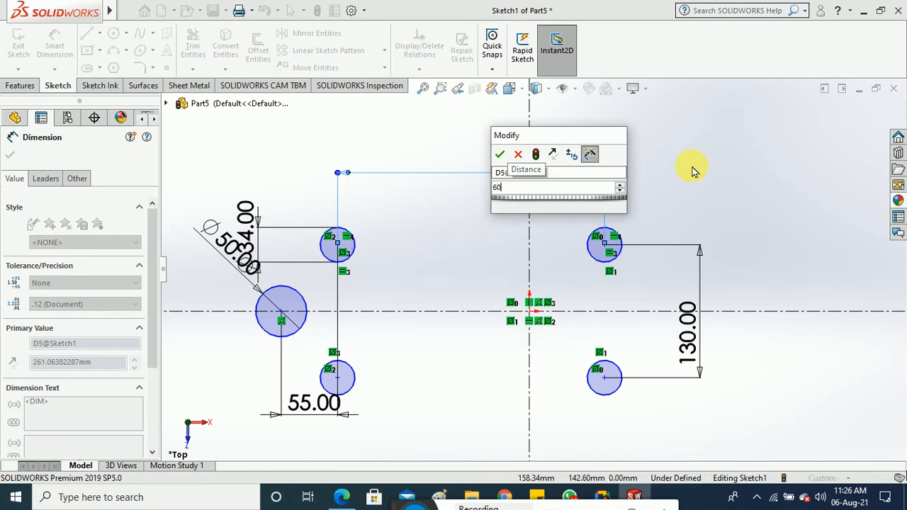
{"action": "key", "text": "Escape"}
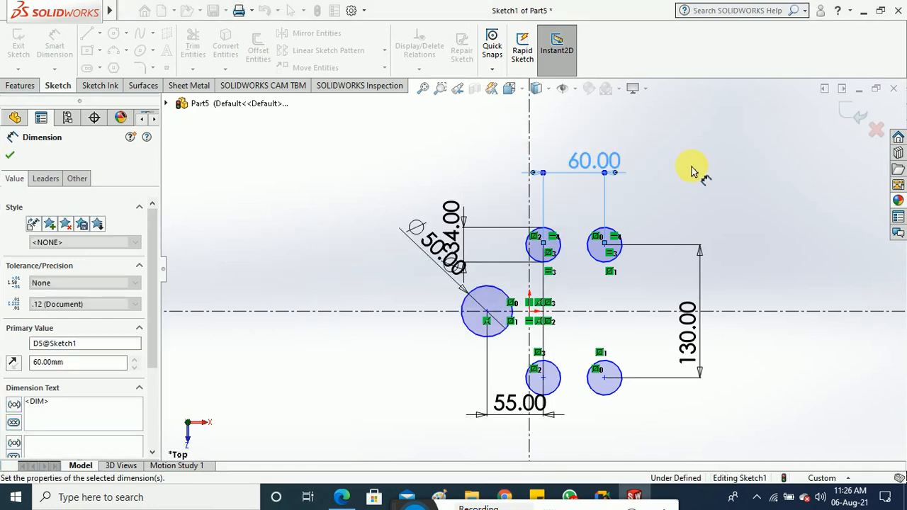
{"action": "key", "text": "Escape"}
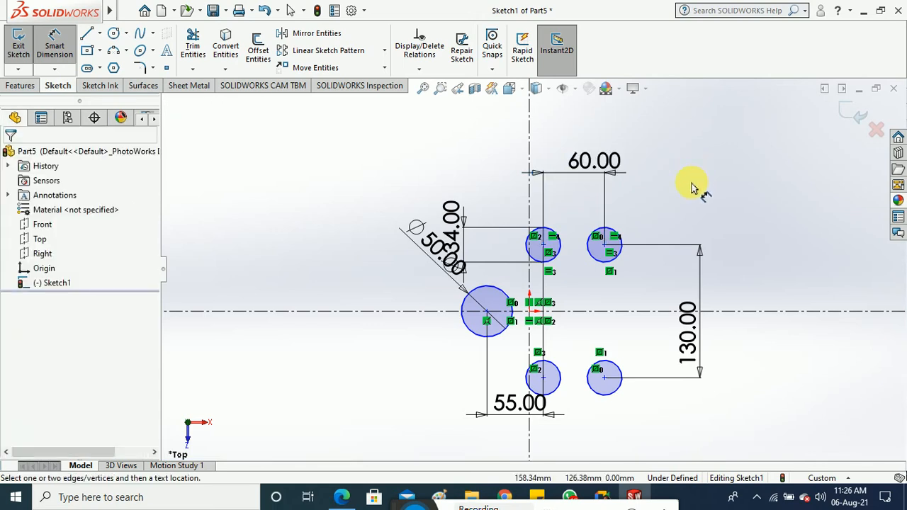
{"action": "key", "text": "Escape"}
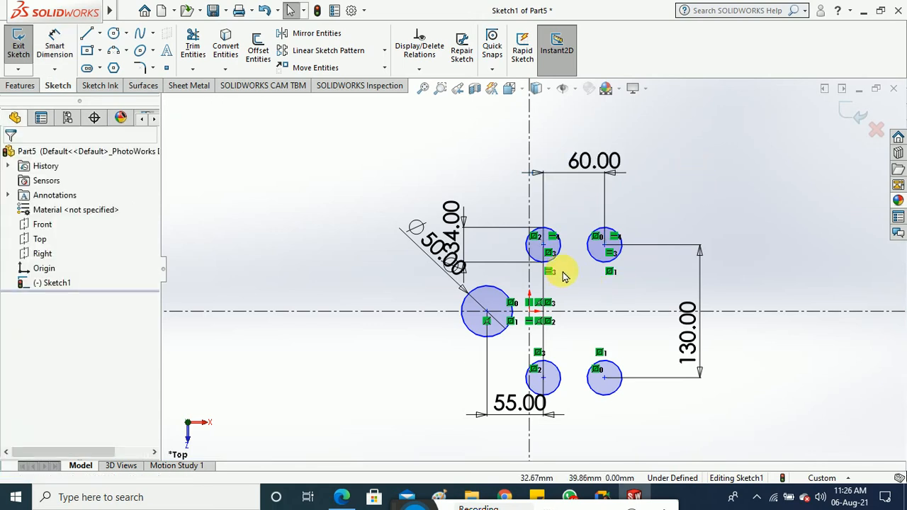
Step: Add a Symmetric relation between the two upper circles' center points about the vertical centerline
{"action": "scroll", "coordinate": [565, 276], "scroll_direction": "down", "scroll_amount": 1}
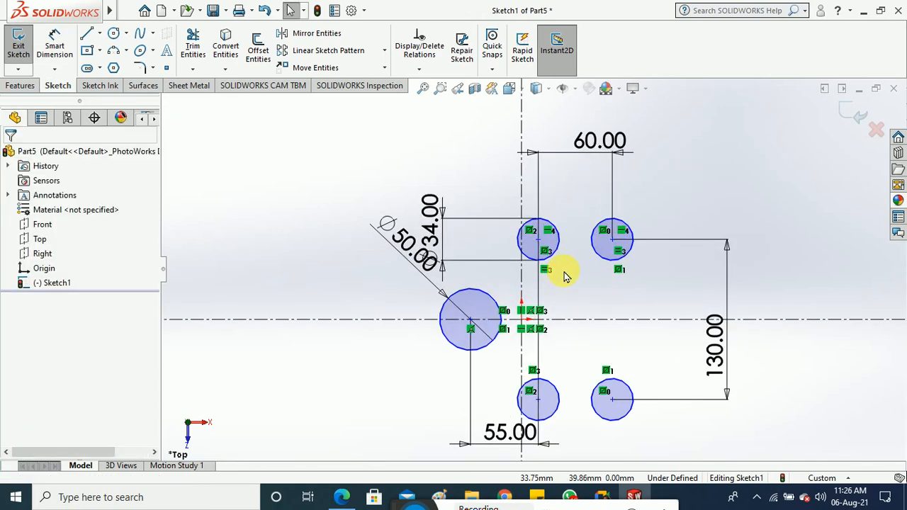
{"action": "left_click", "coordinate": [63, 54]}
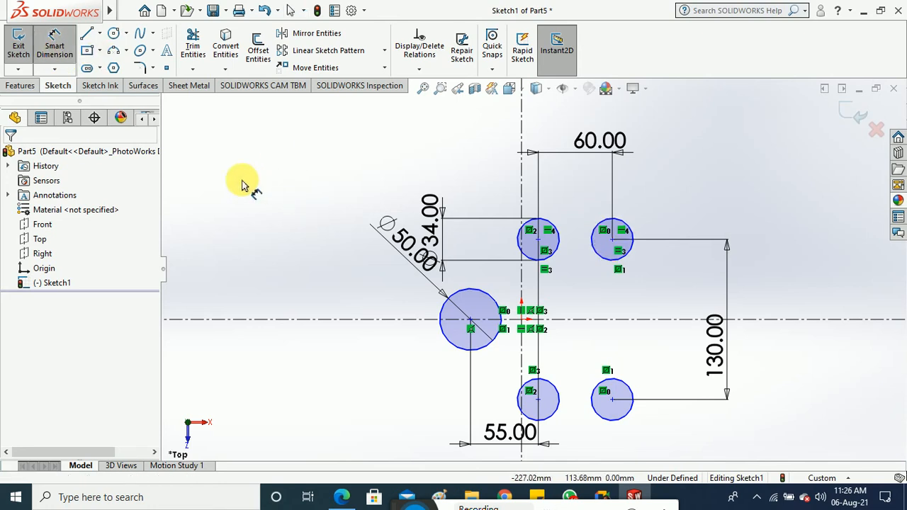
{"action": "key", "text": "Escape"}
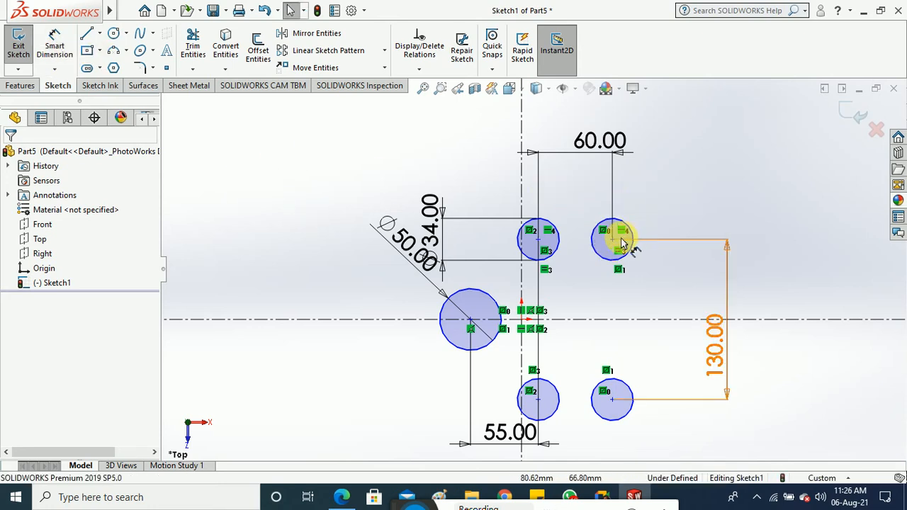
{"action": "left_click", "coordinate": [614, 242]}
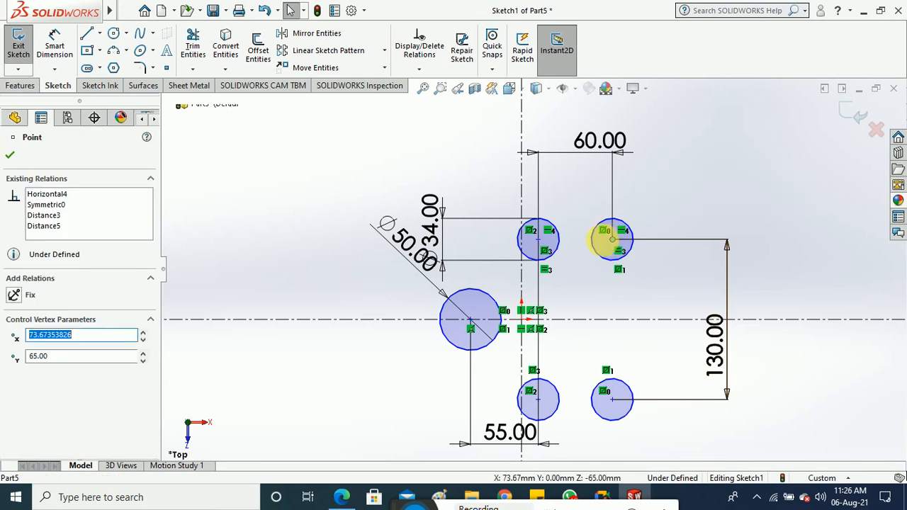
{"action": "left_click", "coordinate": [539, 240]}
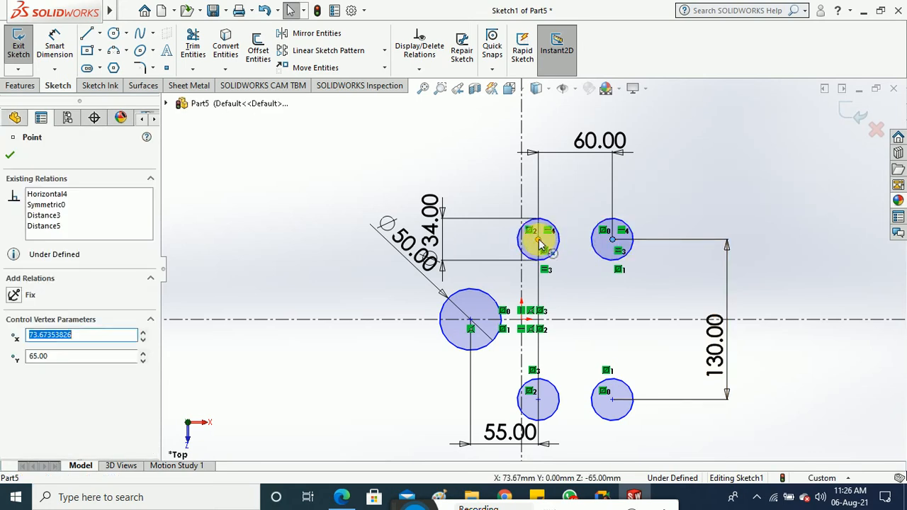
{"action": "left_click", "coordinate": [522, 197]}
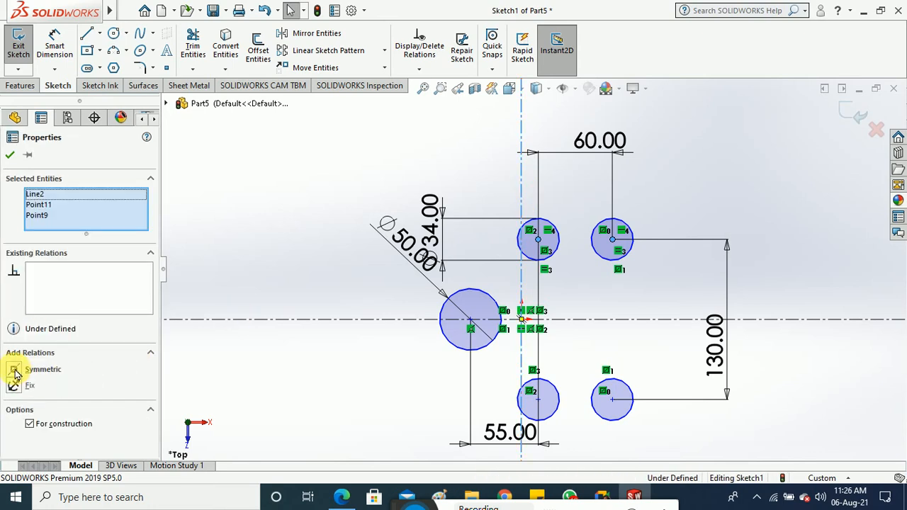
{"action": "left_click", "coordinate": [14, 371]}
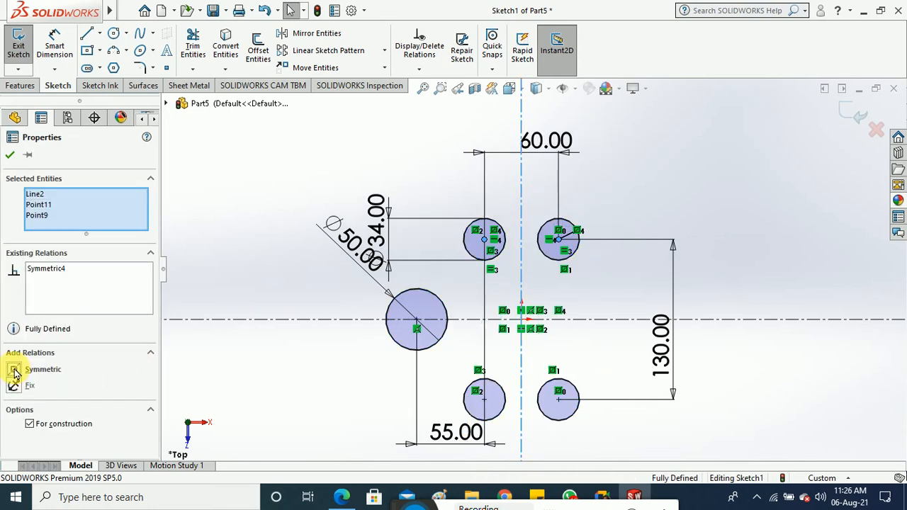
{"action": "left_click", "coordinate": [9, 156]}
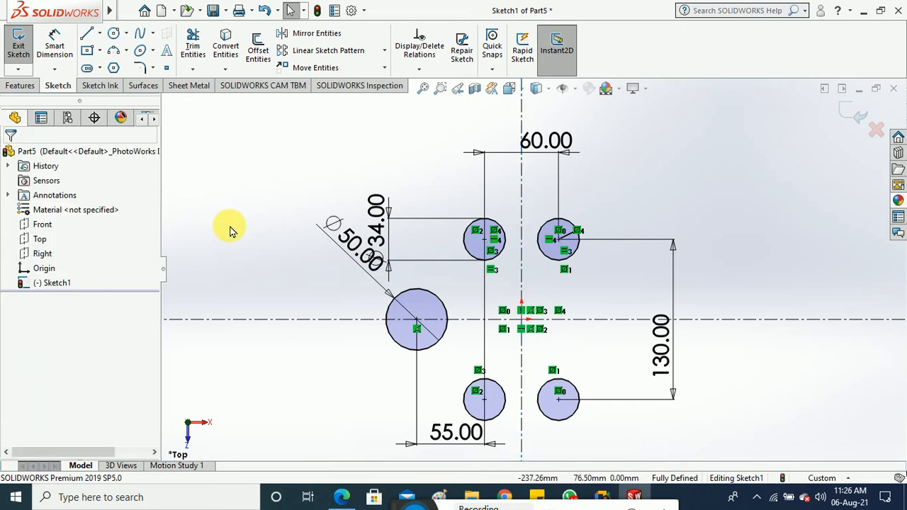
Step: Check the profile outline in the workbook and start a line at the leftmost point of the upper circle left of the vertical centerline
{"action": "scroll", "coordinate": [557, 340], "scroll_direction": "down", "scroll_amount": 2}
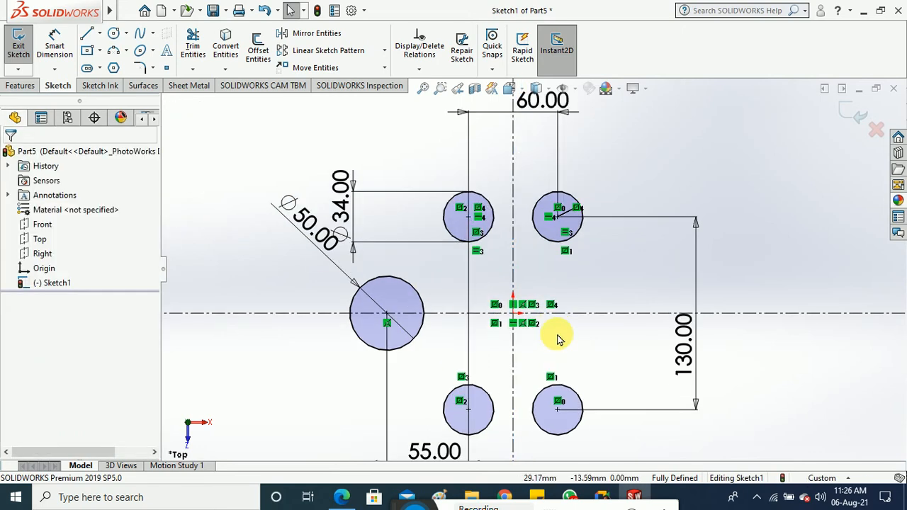
{"action": "left_click", "coordinate": [342, 497]}
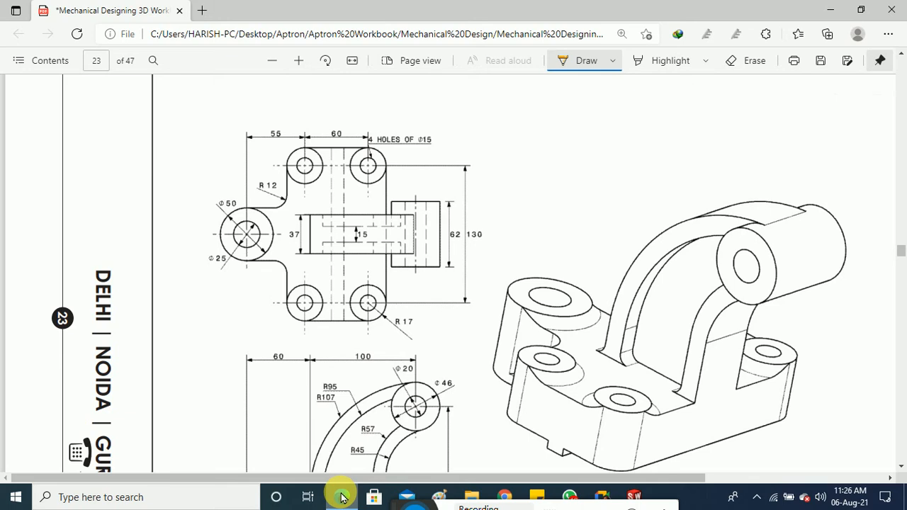
{"action": "left_click", "coordinate": [342, 497]}
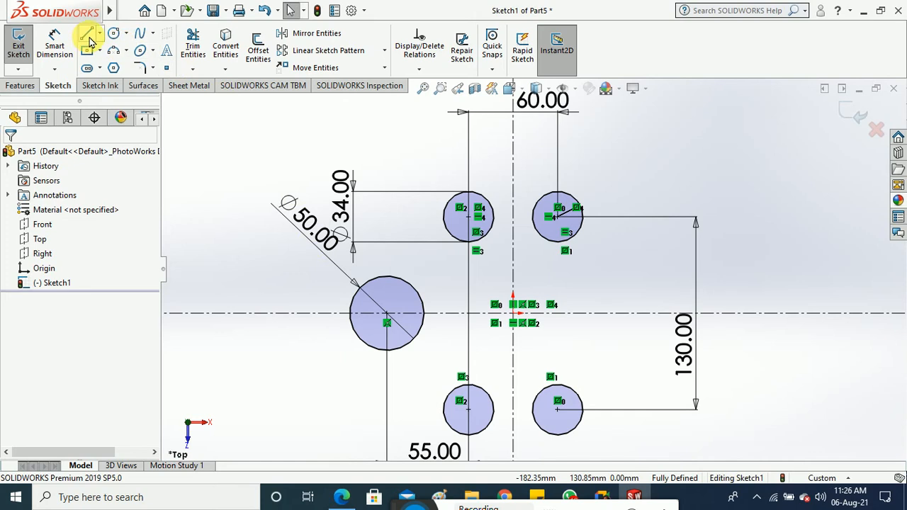
{"action": "key", "text": "l"}
{"action": "scroll", "coordinate": [454, 285], "scroll_direction": "down", "scroll_amount": 1}
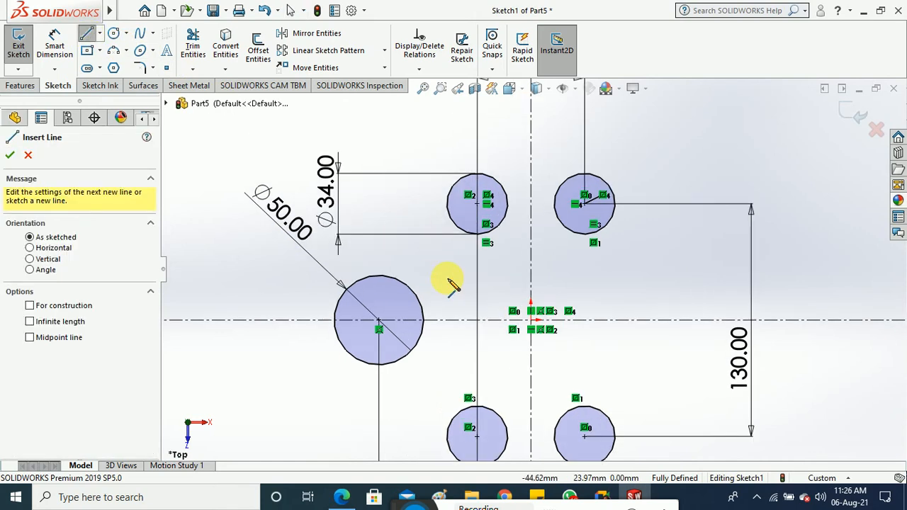
{"action": "scroll", "coordinate": [453, 284], "scroll_direction": "down", "scroll_amount": 1}
{"action": "scroll", "coordinate": [457, 195], "scroll_direction": "down", "scroll_amount": 1}
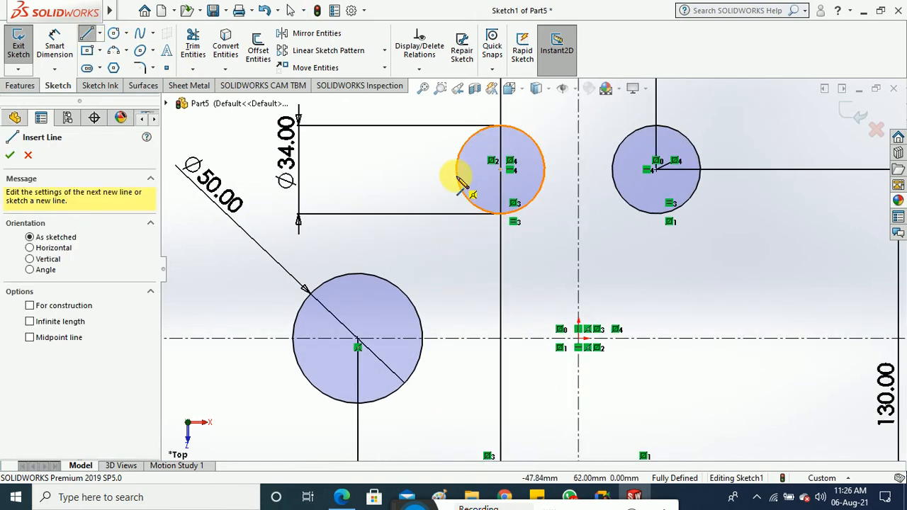
{"action": "left_click", "coordinate": [456, 171]}
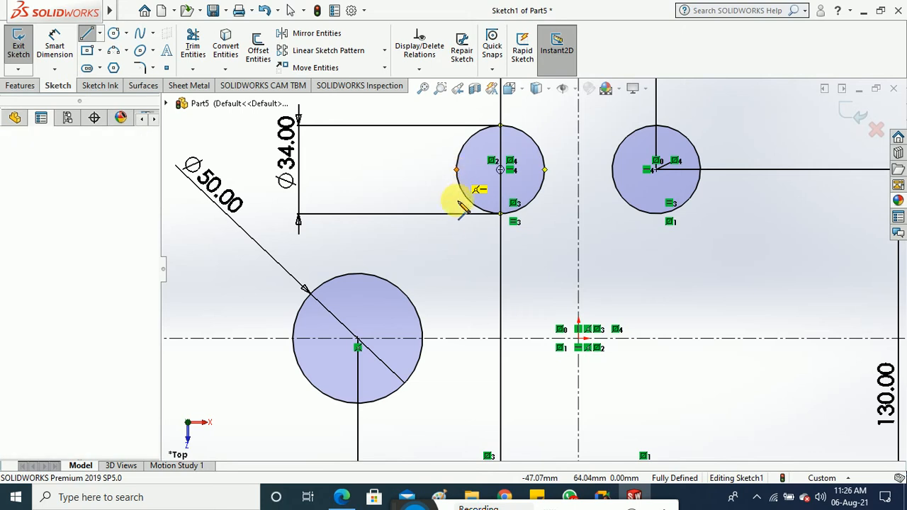
Step: Draw a vertical line about 38 mm down from the upper-left circle's left quadrant and a leftward horizontal line made tangent to the 50 mm circle
{"action": "left_click", "coordinate": [457, 278]}
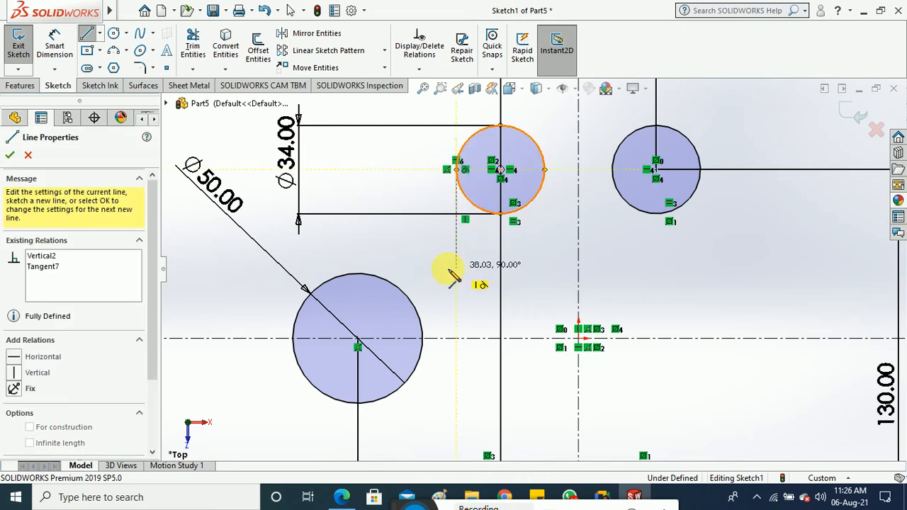
{"action": "double_click", "coordinate": [342, 267]}
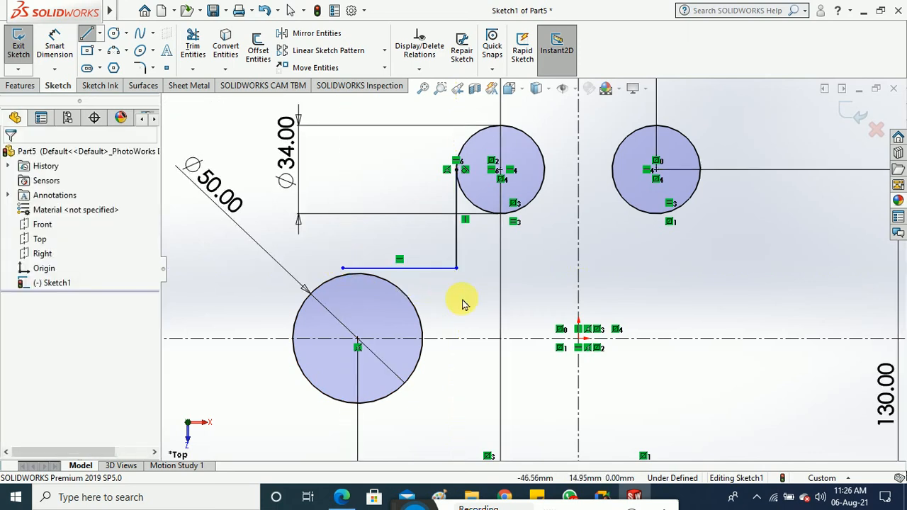
{"action": "left_click", "coordinate": [394, 291]}
{"action": "left_click", "coordinate": [416, 305], "text": "ctrl"}
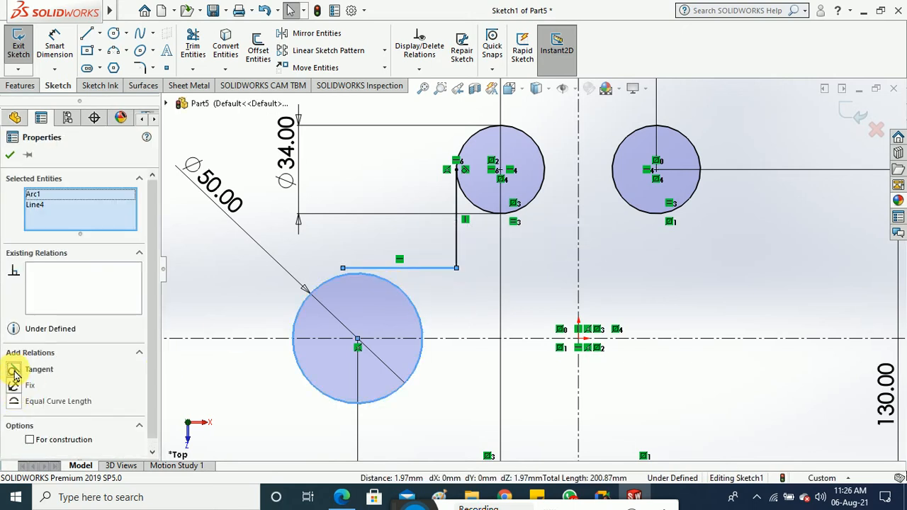
{"action": "left_click", "coordinate": [14, 370]}
{"action": "left_click", "coordinate": [10, 155]}
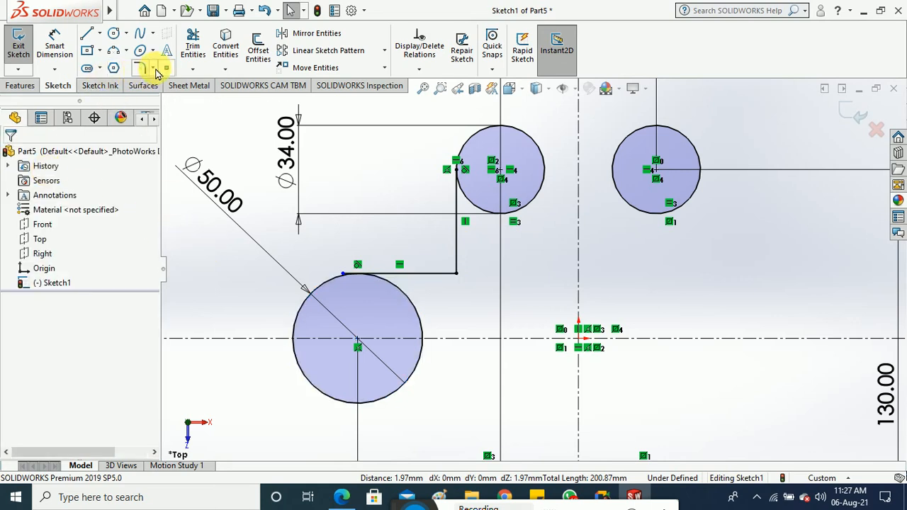
Step: Fillet the corner between the new vertical and horizontal lines with a 12 mm radius
{"action": "left_click", "coordinate": [152, 68]}
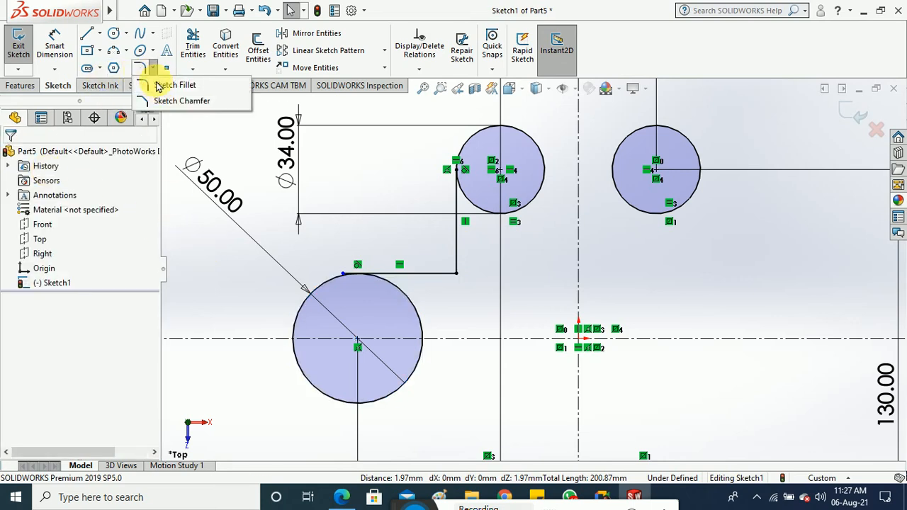
{"action": "left_click", "coordinate": [159, 83]}
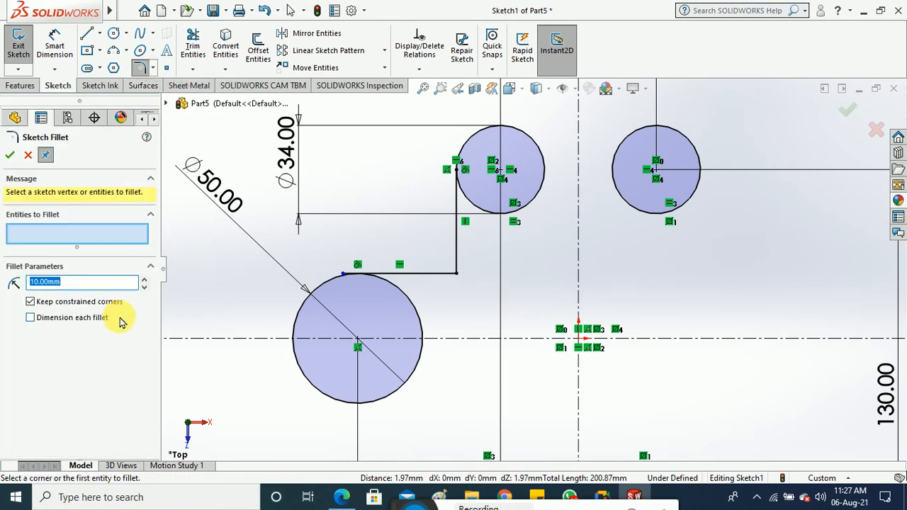
{"action": "type", "text": "12"}
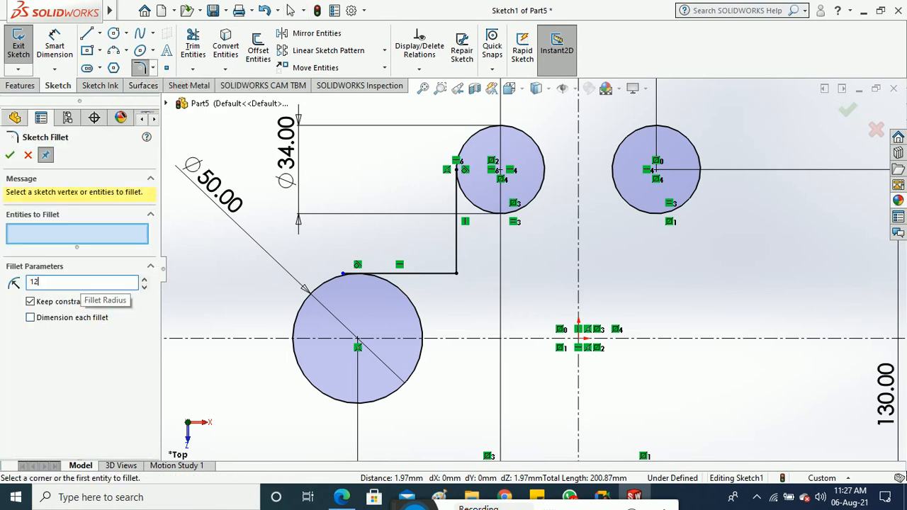
{"action": "left_click", "coordinate": [429, 273]}
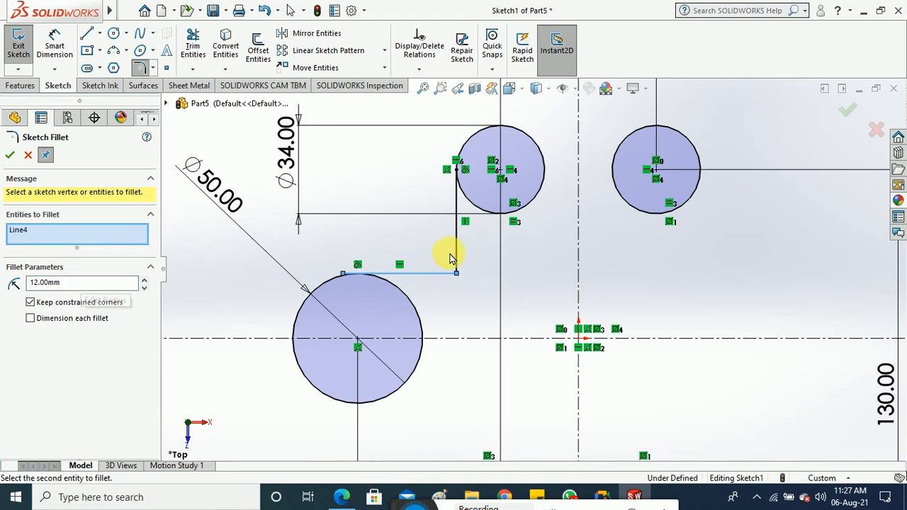
{"action": "left_click", "coordinate": [456, 249]}
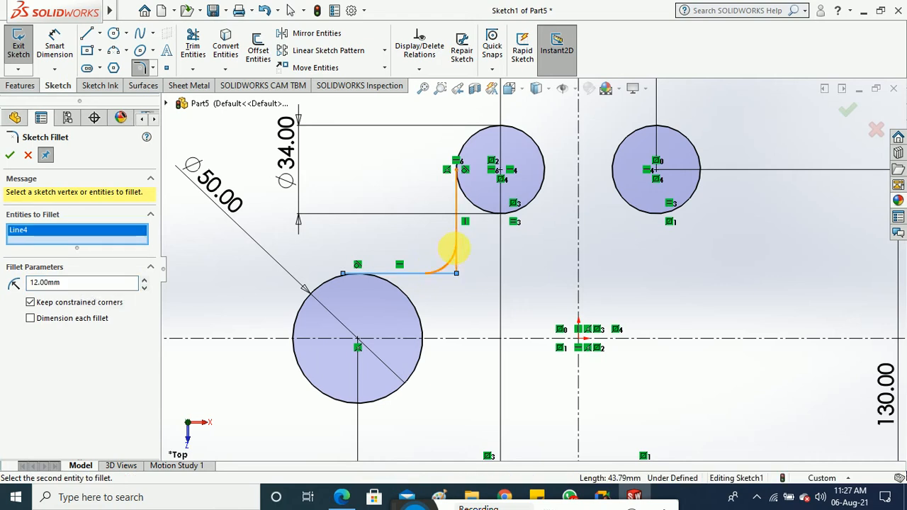
{"action": "left_click", "coordinate": [9, 154]}
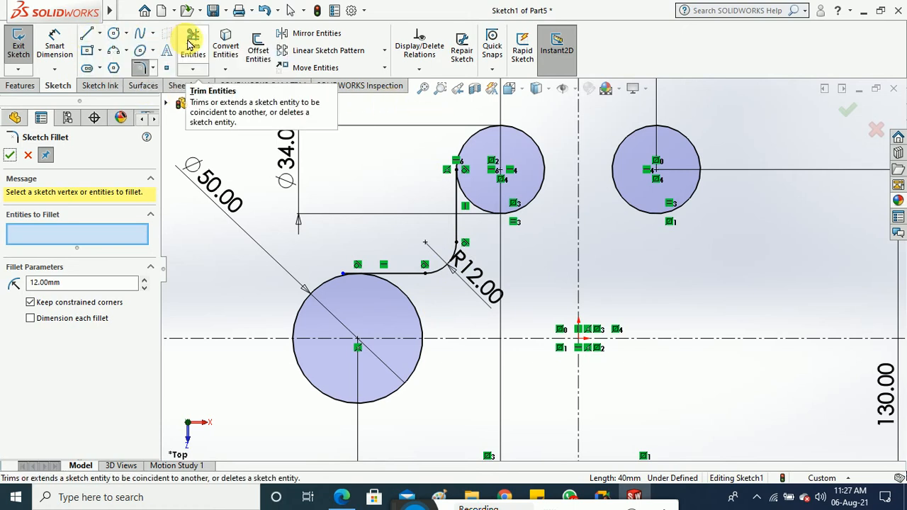
Step: Trim the horizontal line's short overhang past its tangent point on the 50 mm circle
{"action": "scroll", "coordinate": [360, 286], "scroll_direction": "down", "scroll_amount": 3}
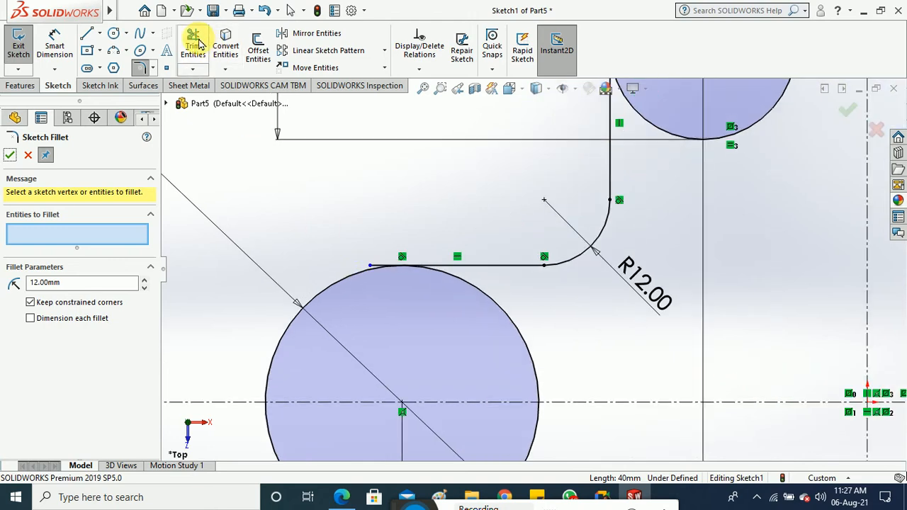
{"action": "left_click", "coordinate": [192, 44]}
{"action": "scroll", "coordinate": [415, 287], "scroll_direction": "down", "scroll_amount": 2}
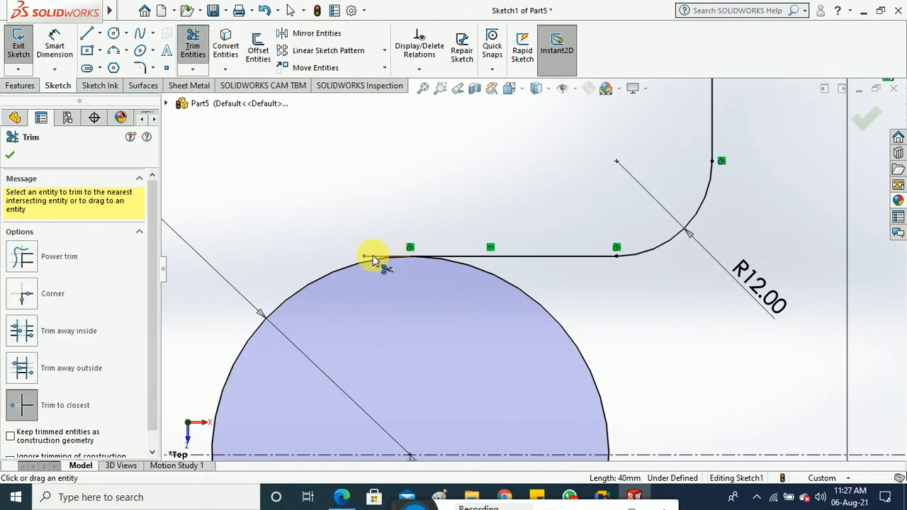
{"action": "scroll", "coordinate": [371, 260], "scroll_direction": "up", "scroll_amount": 5}
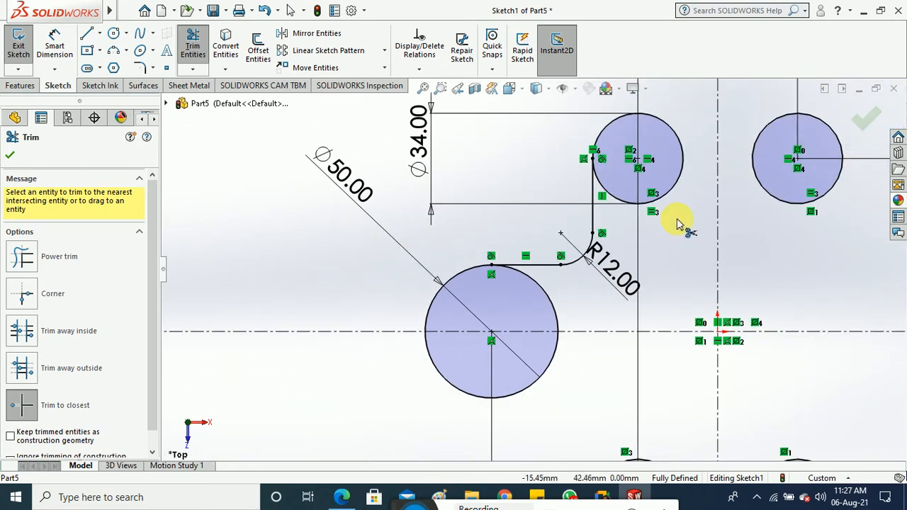
{"action": "scroll", "coordinate": [677, 223], "scroll_direction": "down", "scroll_amount": 1}
{"action": "scroll", "coordinate": [665, 228], "scroll_direction": "up", "scroll_amount": 3}
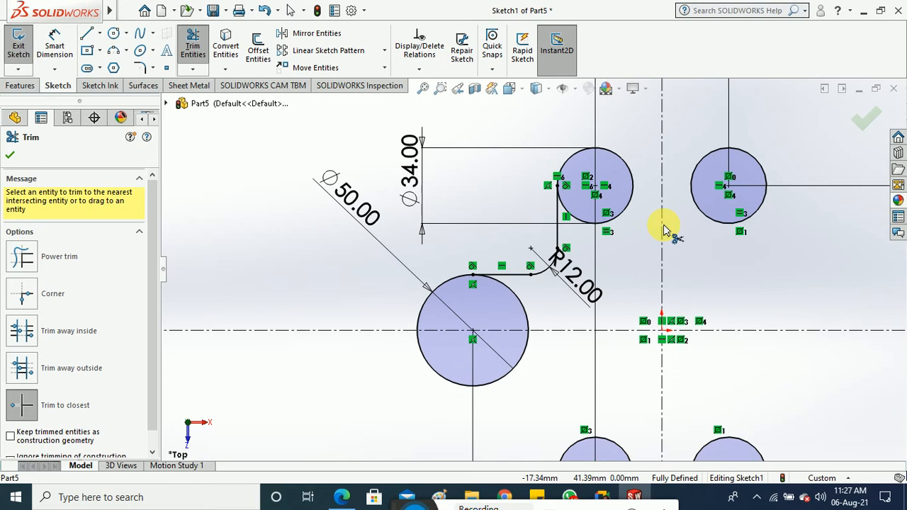
{"action": "key", "text": "Escape"}
Step: Draw a horizontal line joining the top quadrants of the two upper circles
{"action": "left_click", "coordinate": [86, 33]}
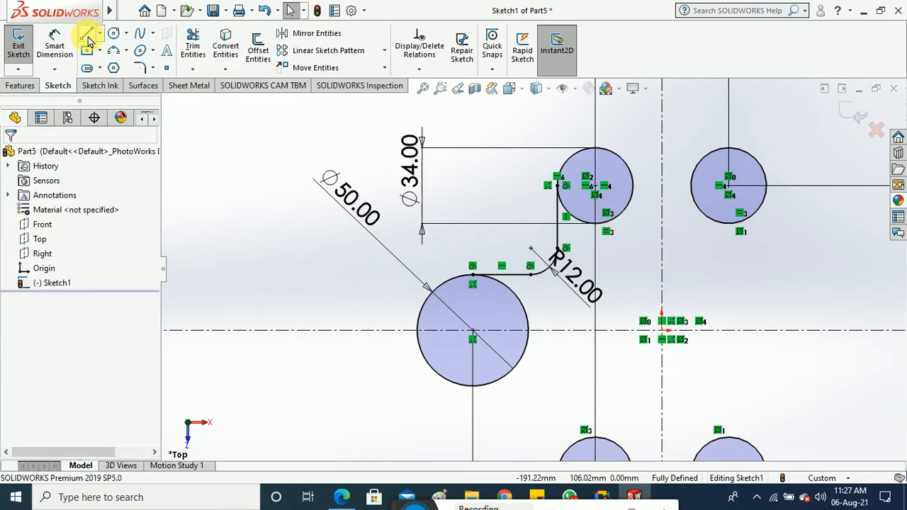
{"action": "left_click", "coordinate": [597, 150]}
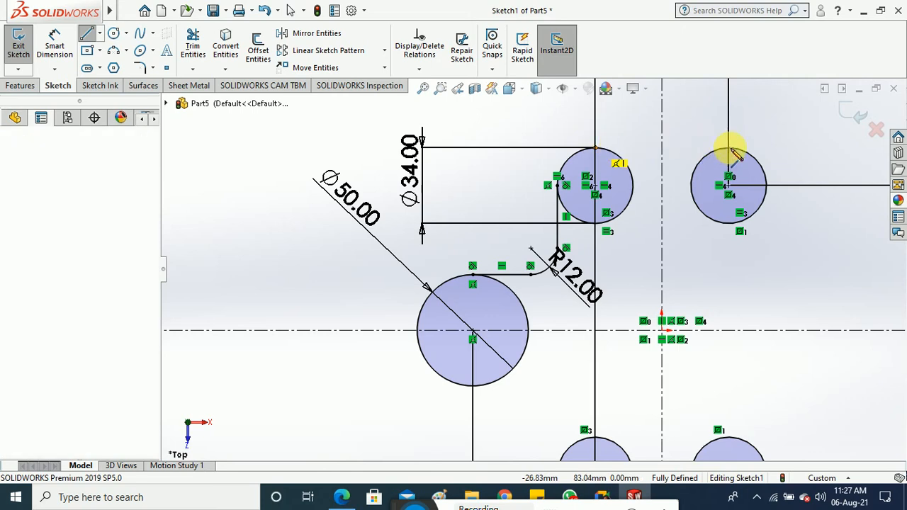
{"action": "left_click", "coordinate": [730, 149]}
{"action": "left_click", "coordinate": [730, 147]}
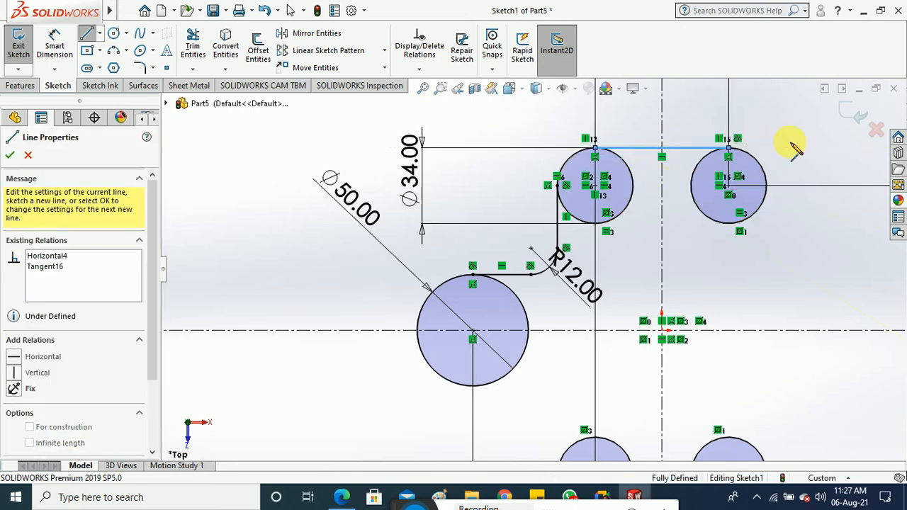
{"action": "key", "text": "Escape"}
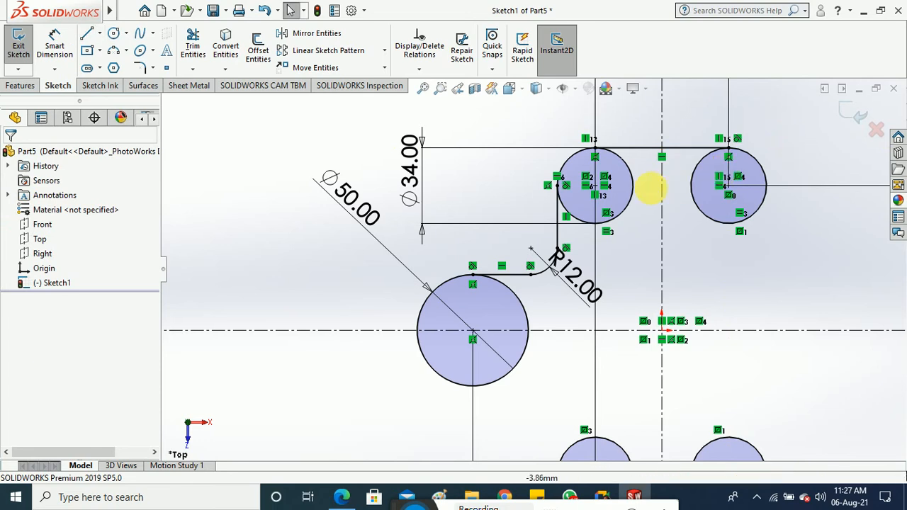
Step: Draw a vertical line from the upper-right circle's right quadrant down to the horizontal centreline
{"action": "scroll", "coordinate": [673, 199], "scroll_direction": "up", "scroll_amount": 2}
{"action": "scroll", "coordinate": [752, 276], "scroll_direction": "down", "scroll_amount": 1}
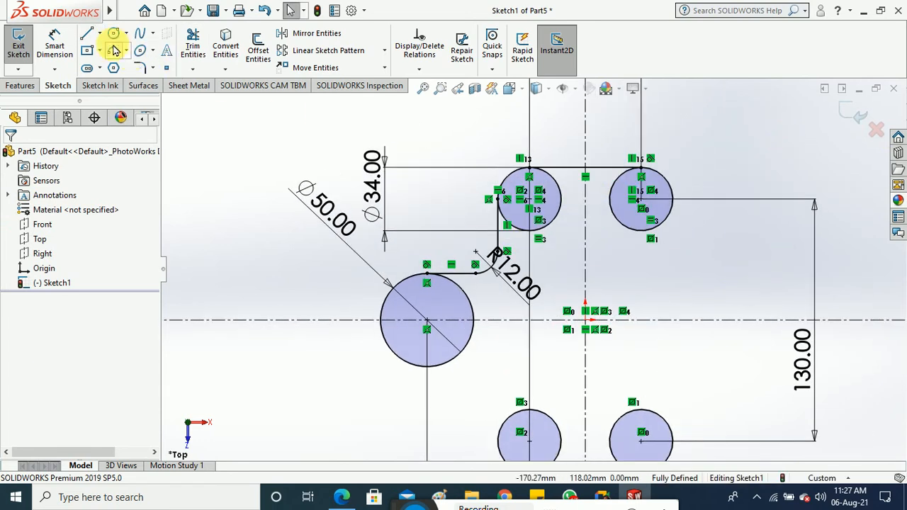
{"action": "left_click", "coordinate": [673, 202]}
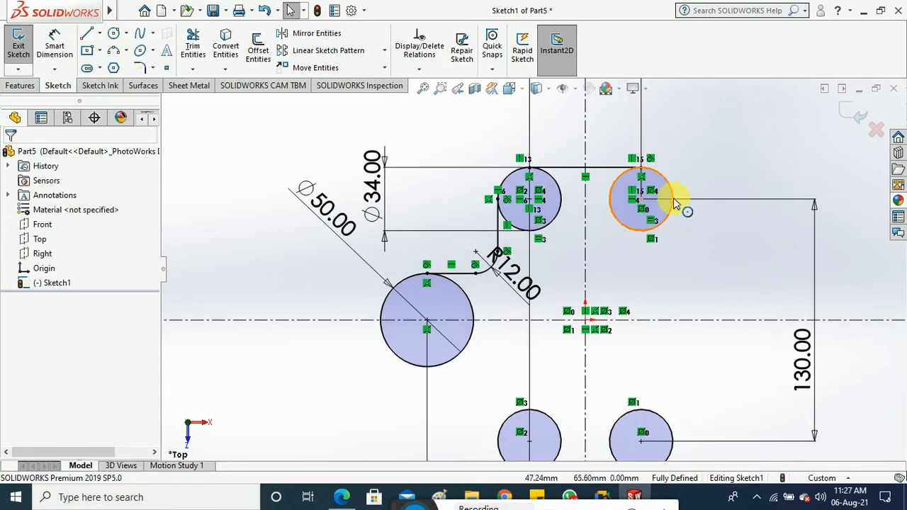
{"action": "left_click", "coordinate": [89, 36]}
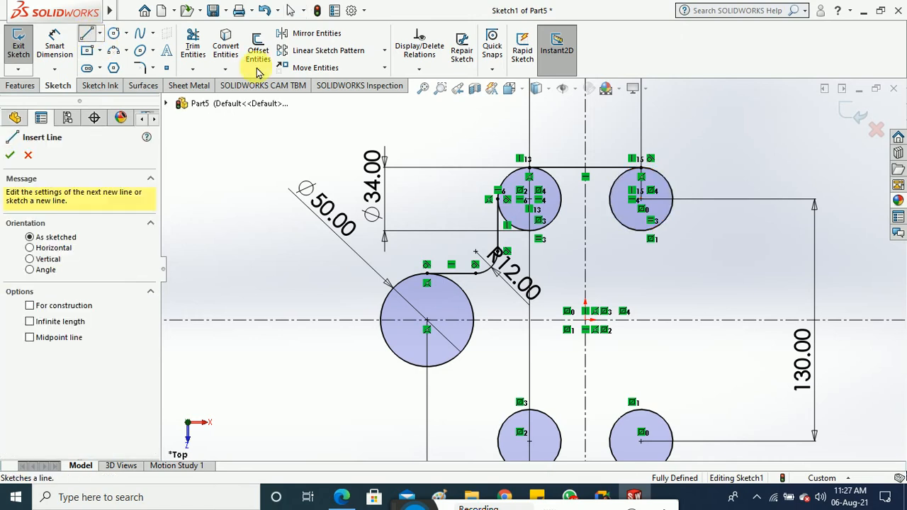
{"action": "left_click", "coordinate": [673, 199]}
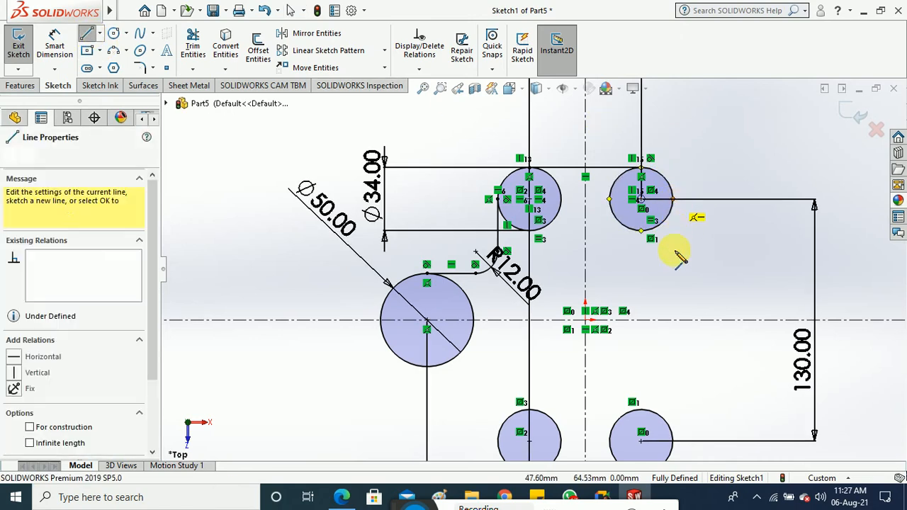
{"action": "left_click", "coordinate": [673, 321]}
{"action": "key", "text": "Escape"}
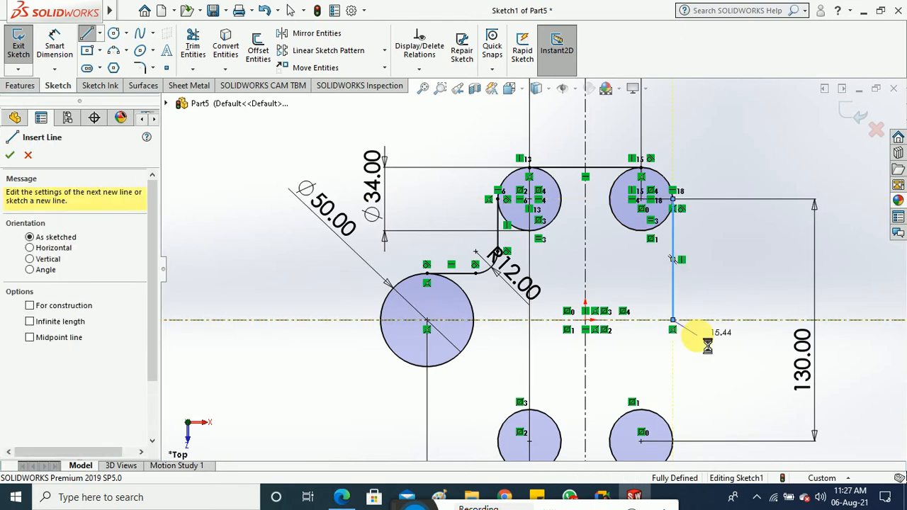
{"action": "key", "text": "Escape"}
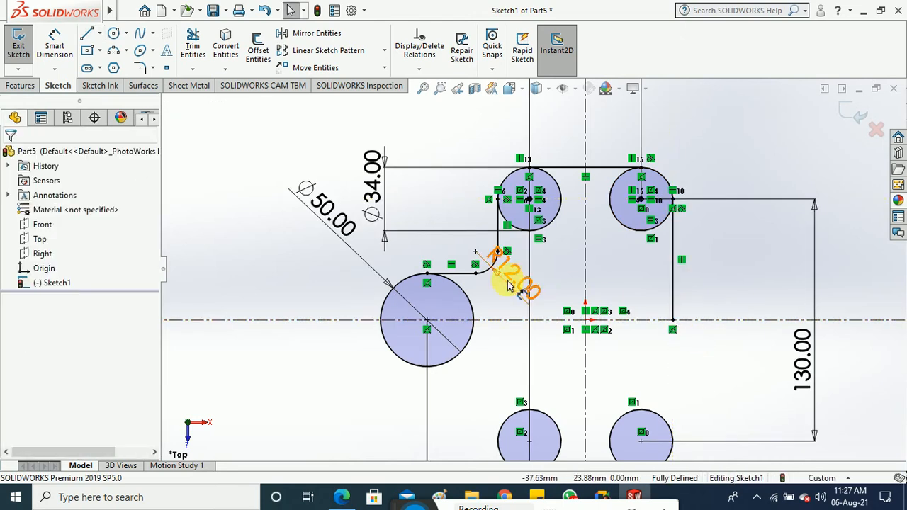
Step: Mirror the four outline lines and the 12 mm fillet arc about the horizontal centreline, keeping the originals
{"action": "scroll", "coordinate": [480, 286], "scroll_direction": "down", "scroll_amount": 3}
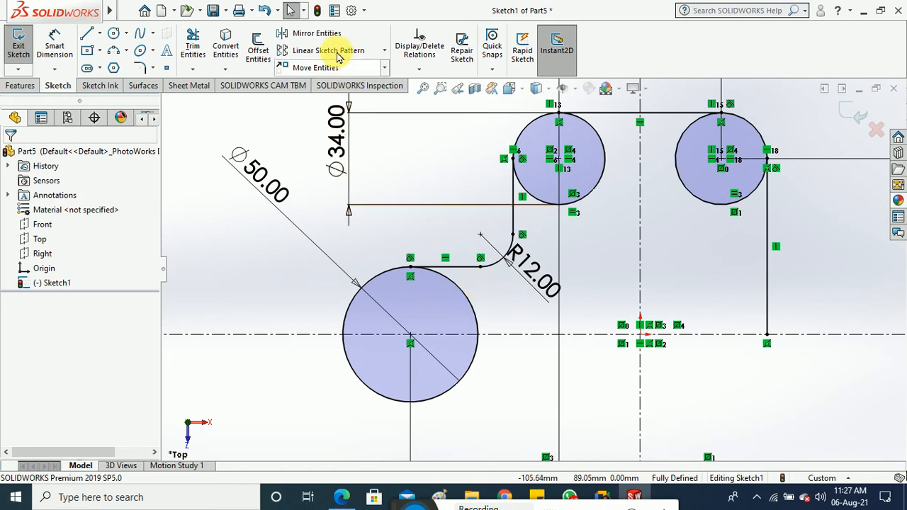
{"action": "left_click", "coordinate": [323, 35]}
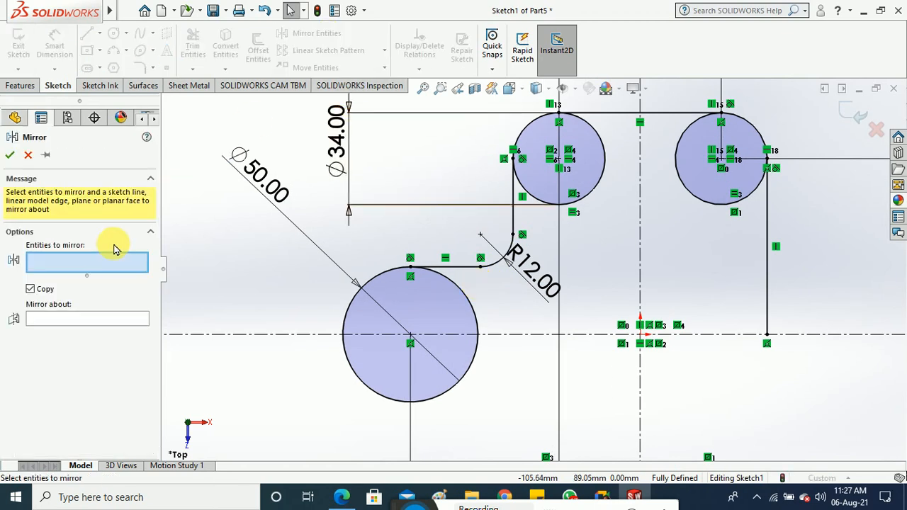
{"action": "left_click", "coordinate": [462, 272]}
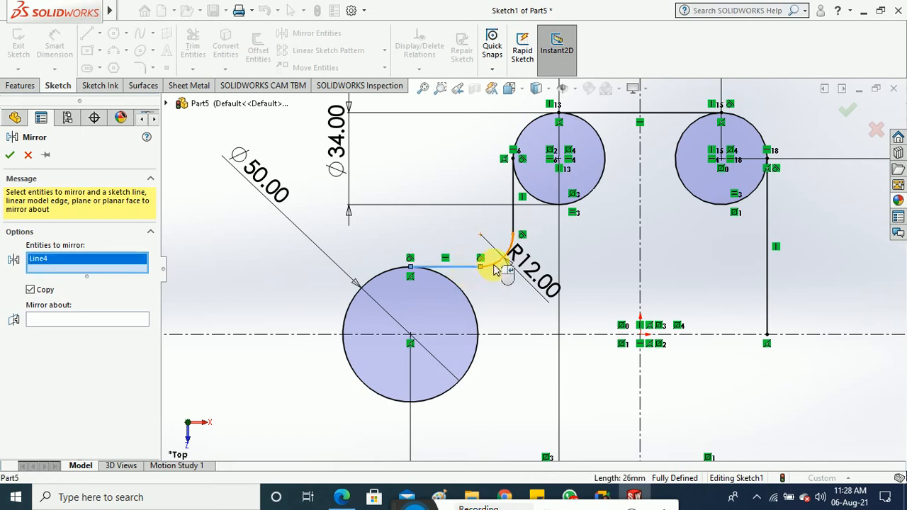
{"action": "left_click", "coordinate": [496, 269]}
{"action": "left_click", "coordinate": [514, 225]}
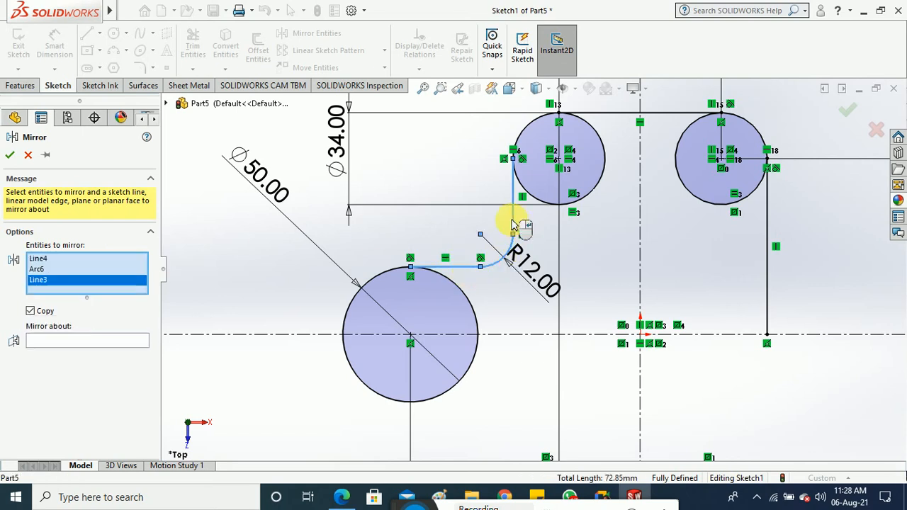
{"action": "left_click", "coordinate": [631, 113]}
{"action": "left_click", "coordinate": [776, 248]}
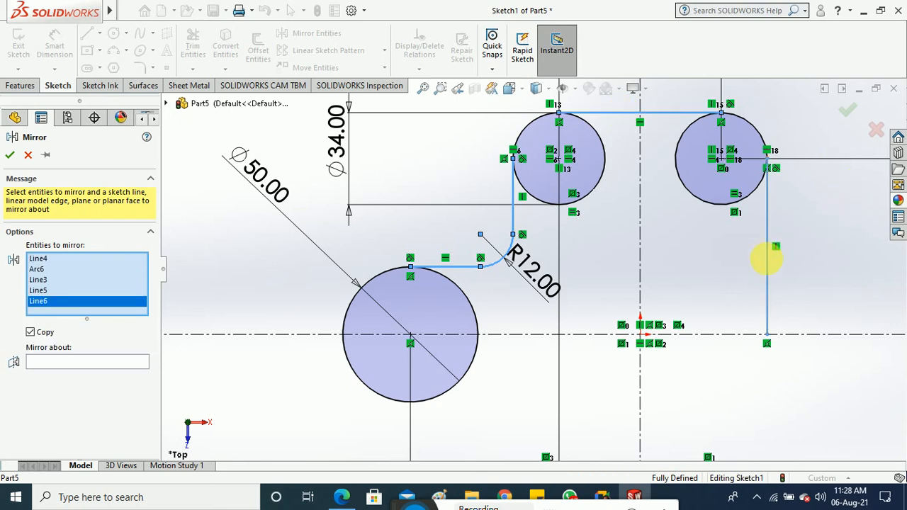
{"action": "left_click", "coordinate": [104, 365]}
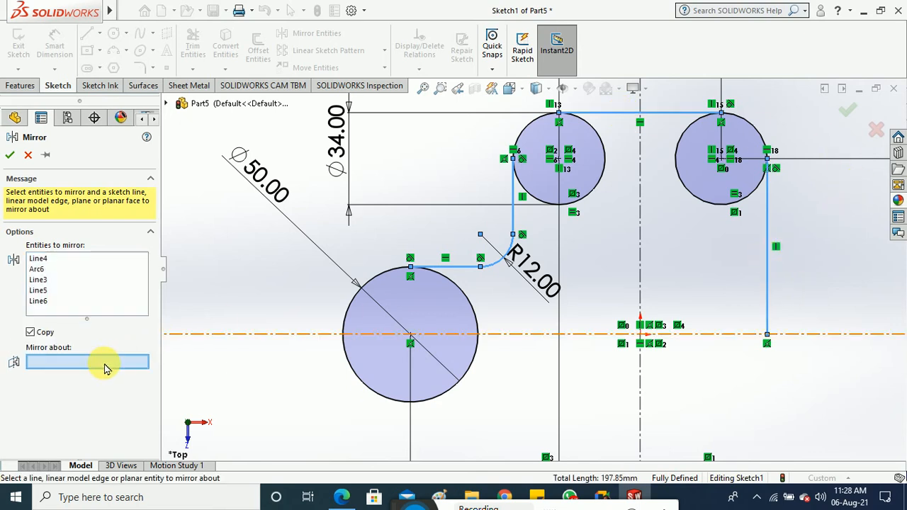
{"action": "left_click", "coordinate": [266, 335]}
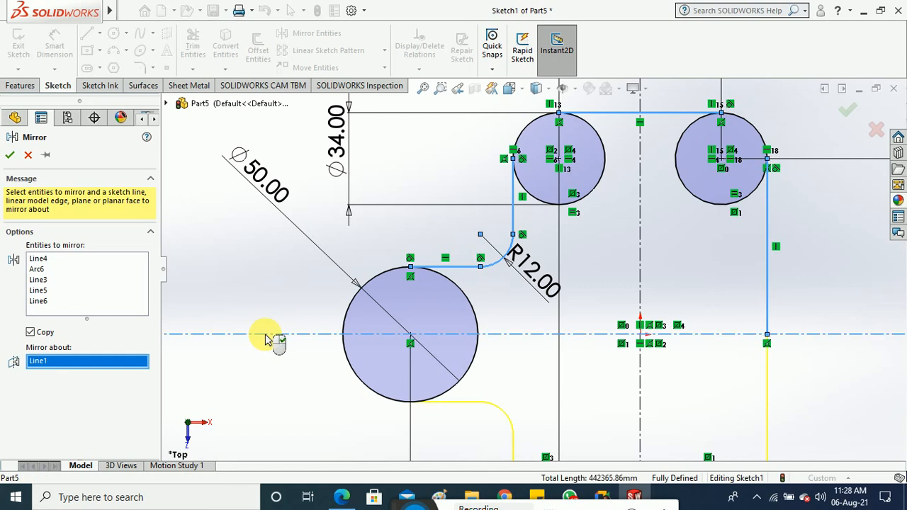
{"action": "left_click", "coordinate": [16, 157]}
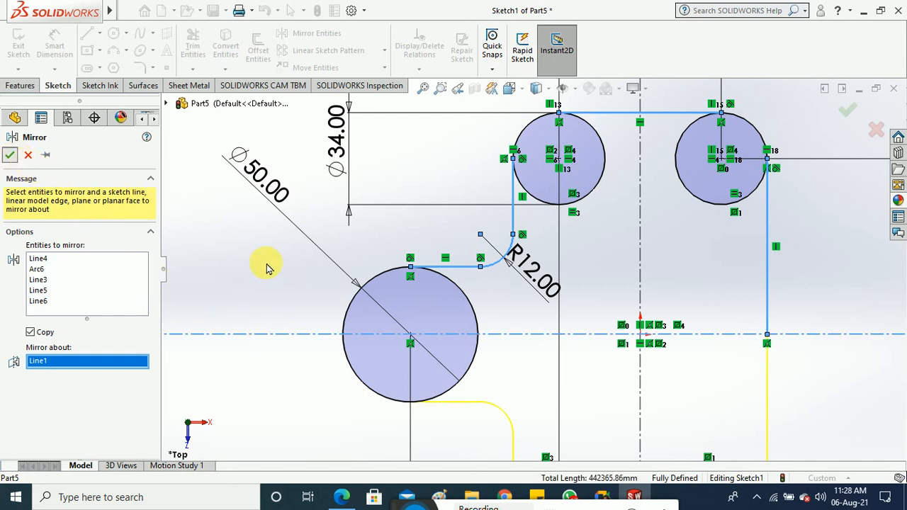
Step: Trim away the right half of the 50 mm circle inside the outline, using Trim to closest
{"action": "scroll", "coordinate": [266, 264], "scroll_direction": "up", "scroll_amount": 2}
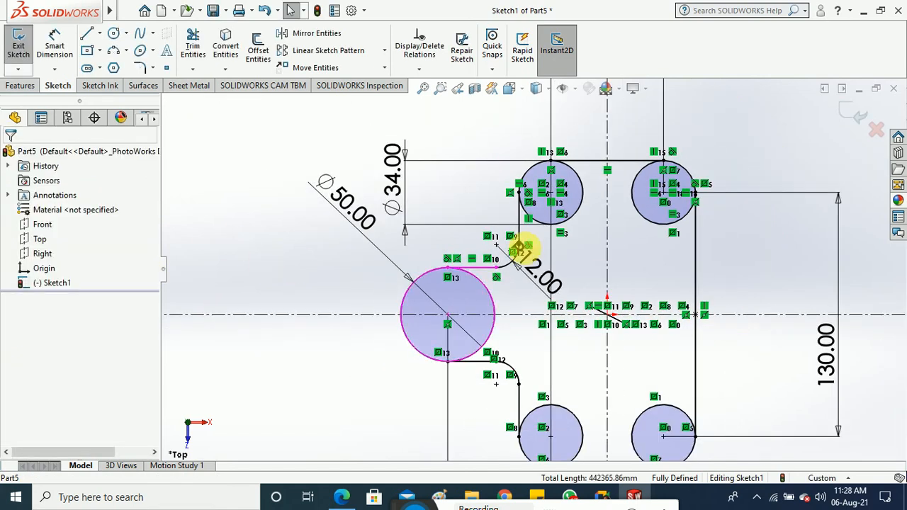
{"action": "left_click", "coordinate": [193, 44]}
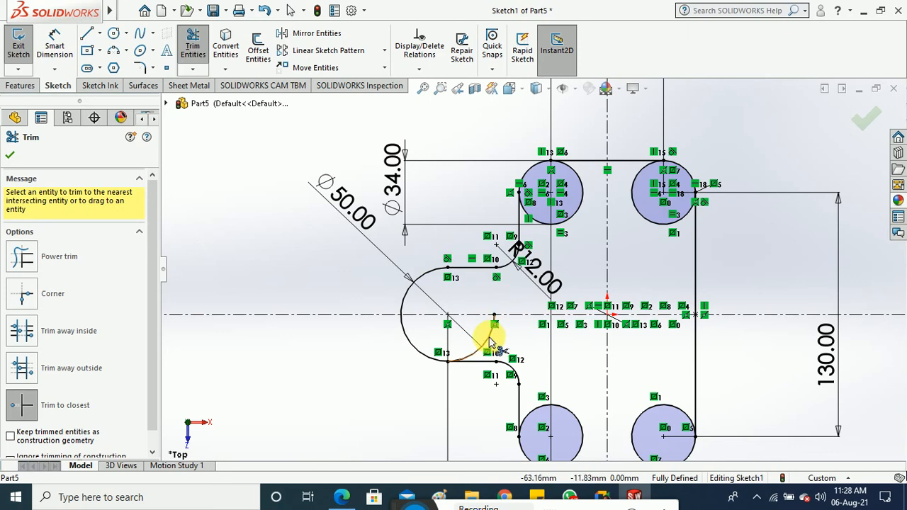
{"action": "left_click", "coordinate": [492, 331]}
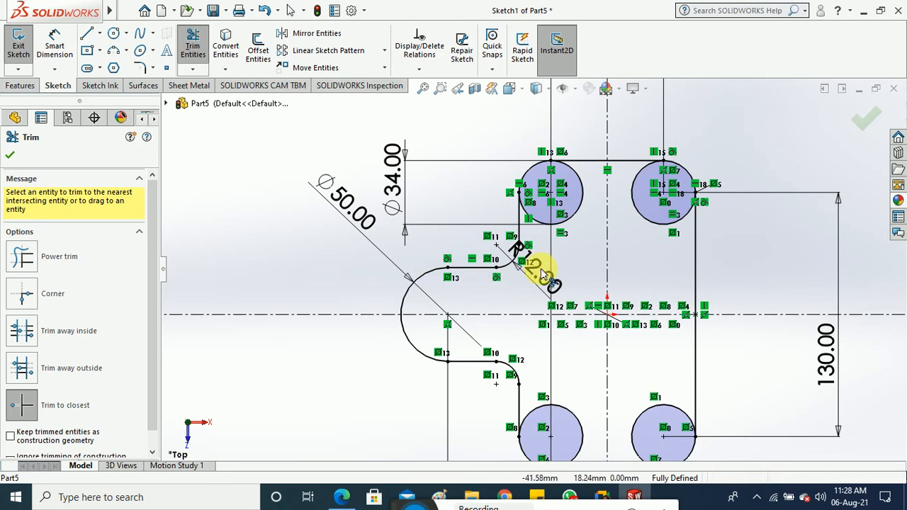
Step: Trim away the inner arcs of the four 34 mm corner circles, leaving rounded outline corners, and exit the sketch
{"action": "left_click", "coordinate": [578, 218]}
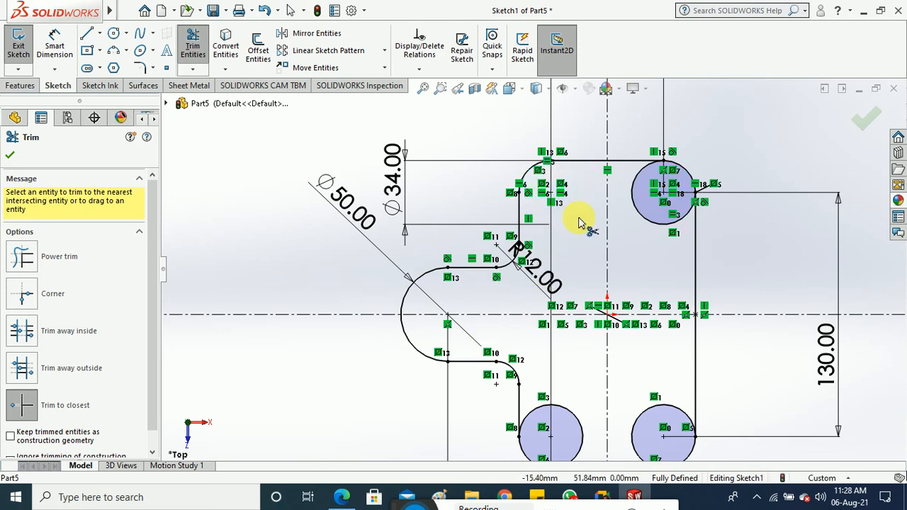
{"action": "left_click", "coordinate": [642, 218]}
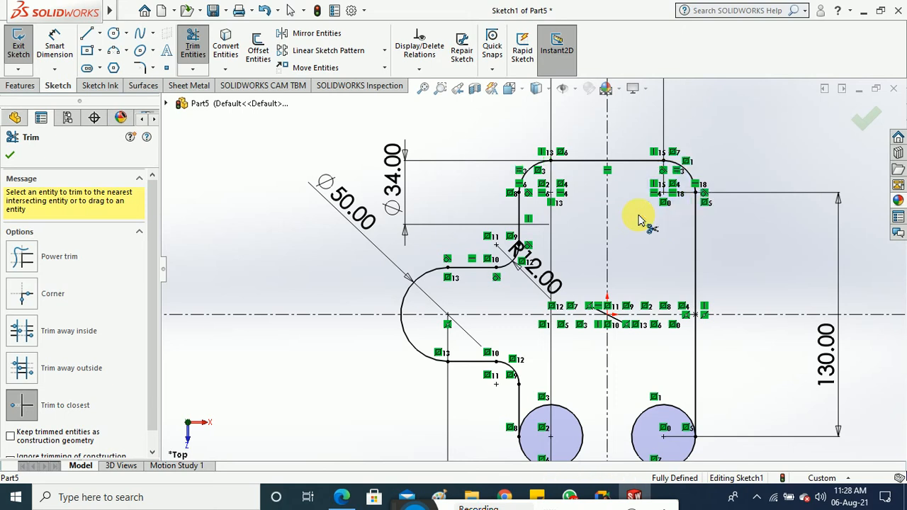
{"action": "left_click", "coordinate": [666, 408]}
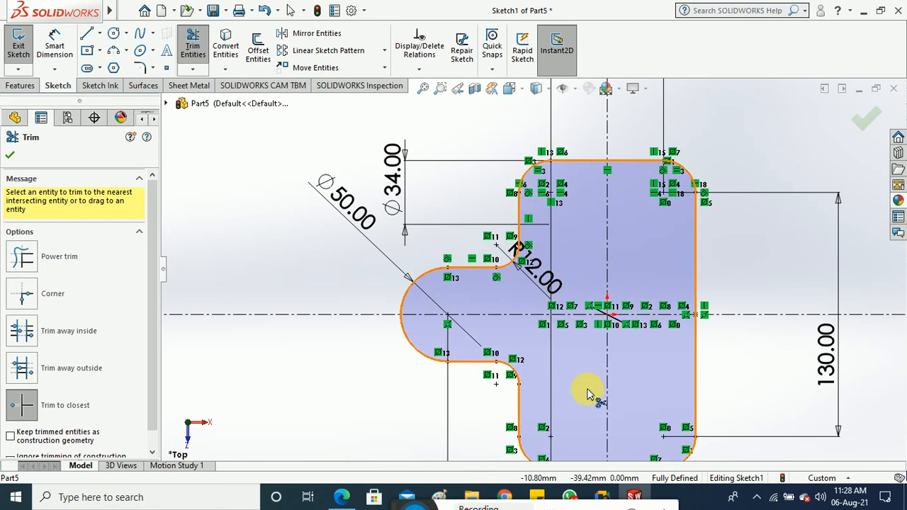
{"action": "scroll", "coordinate": [587, 391], "scroll_direction": "up", "scroll_amount": 1}
{"action": "left_click", "coordinate": [9, 156]}
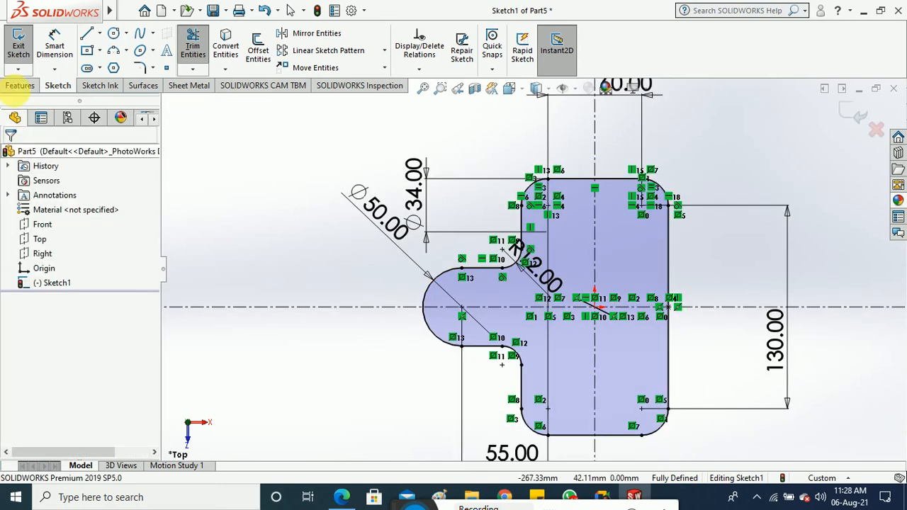
{"action": "left_click", "coordinate": [18, 46]}
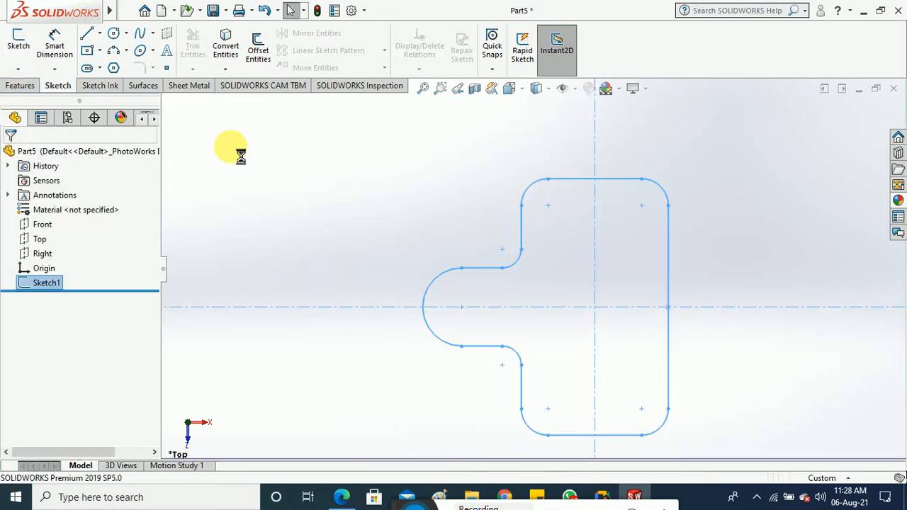
Step: Extrude the plate outline as a boss 32 mm deep, using the Mid Plane end condition
{"action": "left_click", "coordinate": [29, 87]}
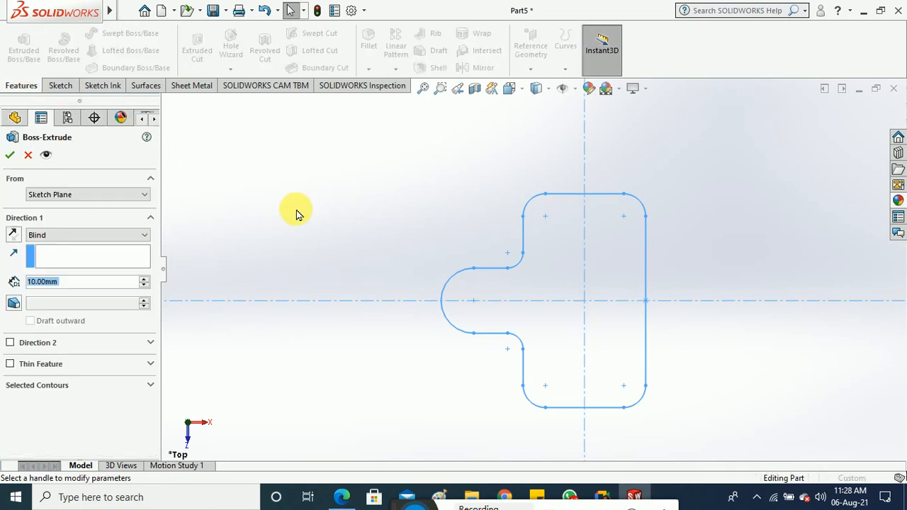
{"action": "left_click", "coordinate": [101, 236]}
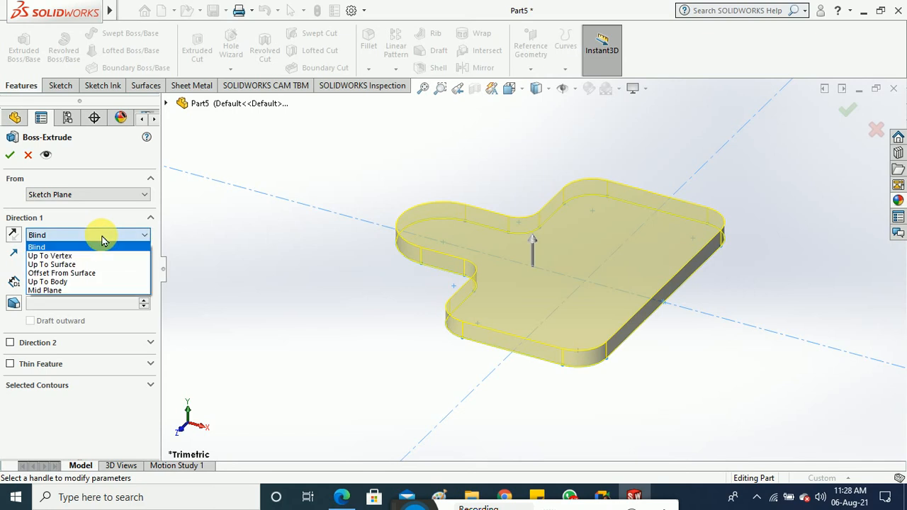
{"action": "left_click", "coordinate": [79, 291]}
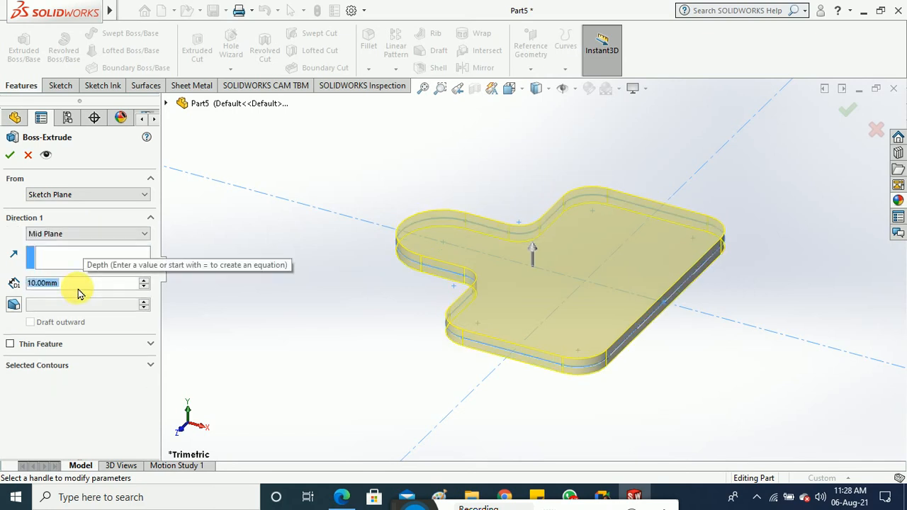
{"action": "type", "text": "32"}
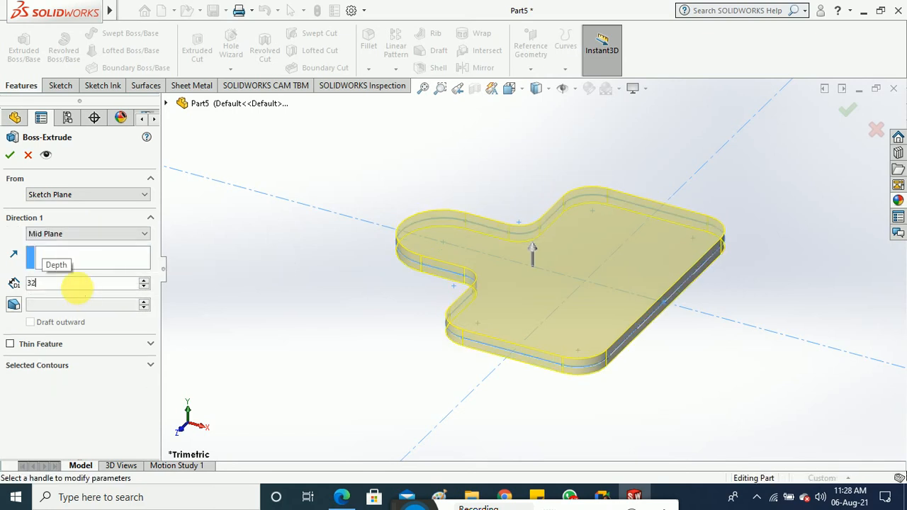
{"action": "key", "text": "Return"}
{"action": "left_click", "coordinate": [8, 157]}
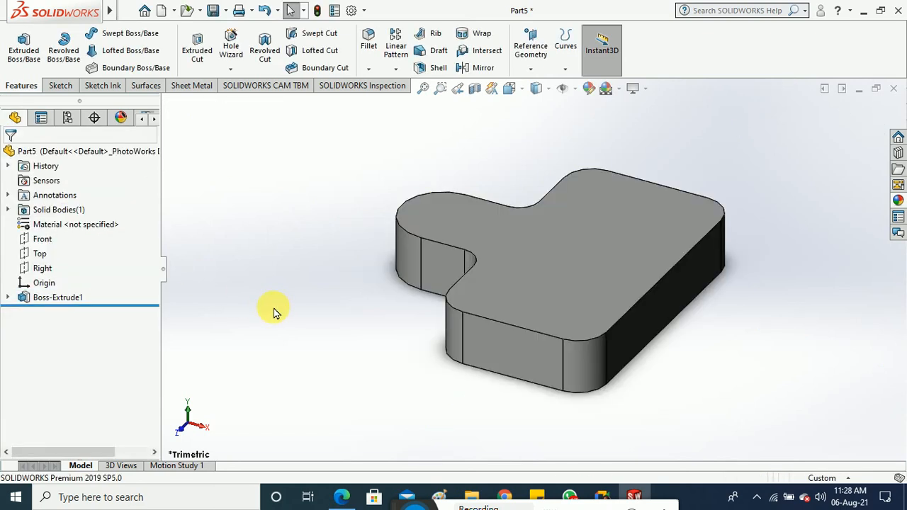
Step: Start a new sketch on the plate's upper face
{"action": "left_click", "coordinate": [60, 85]}
{"action": "left_click", "coordinate": [20, 47]}
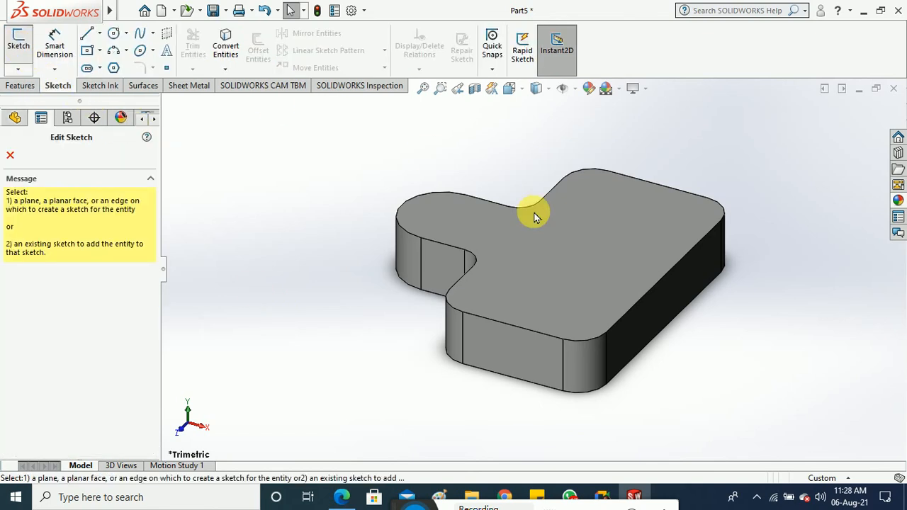
{"action": "left_click", "coordinate": [591, 262]}
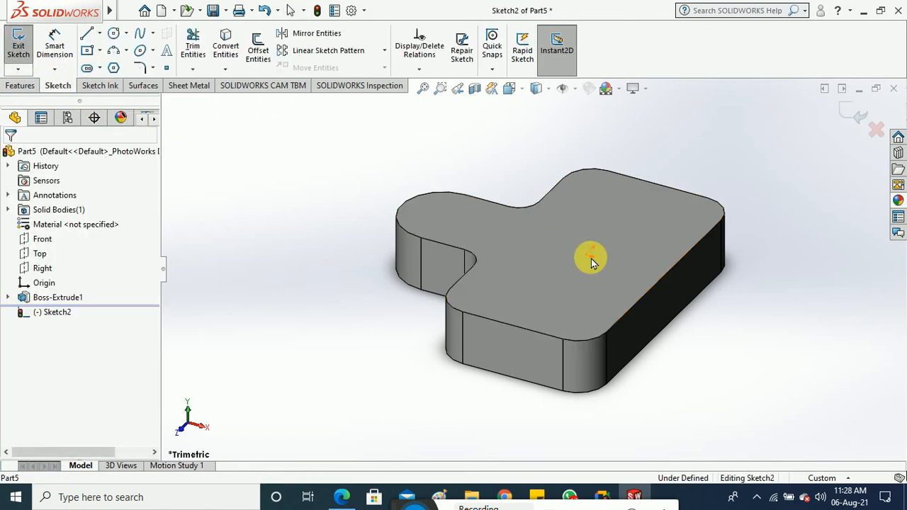
{"action": "left_click", "coordinate": [536, 88]}
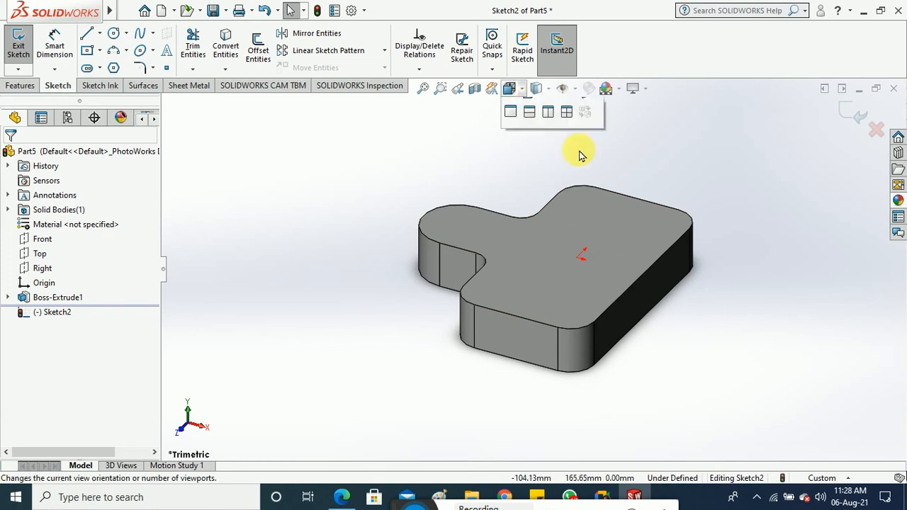
{"action": "left_click", "coordinate": [587, 162]}
{"action": "scroll", "coordinate": [471, 186], "scroll_direction": "down", "scroll_amount": 2}
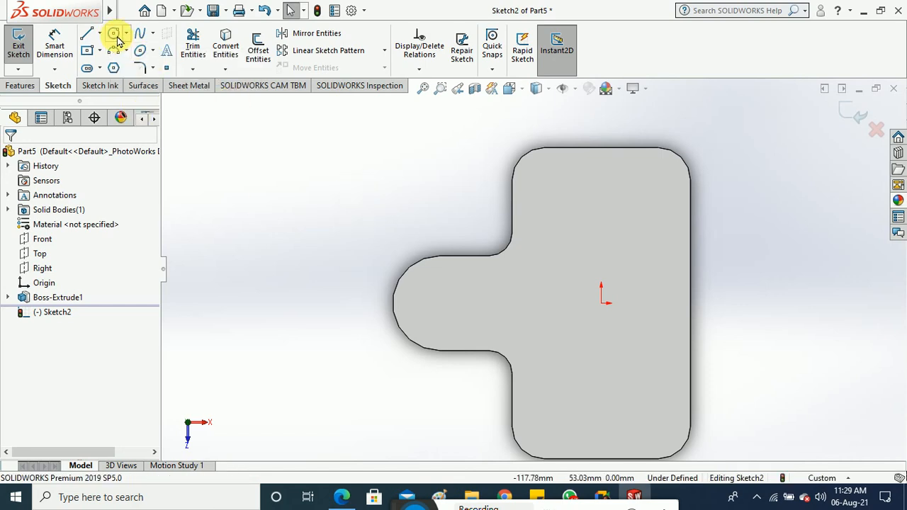
Step: Draw a horizontal and a vertical infinite-length construction line through the origin
{"action": "left_click", "coordinate": [114, 34]}
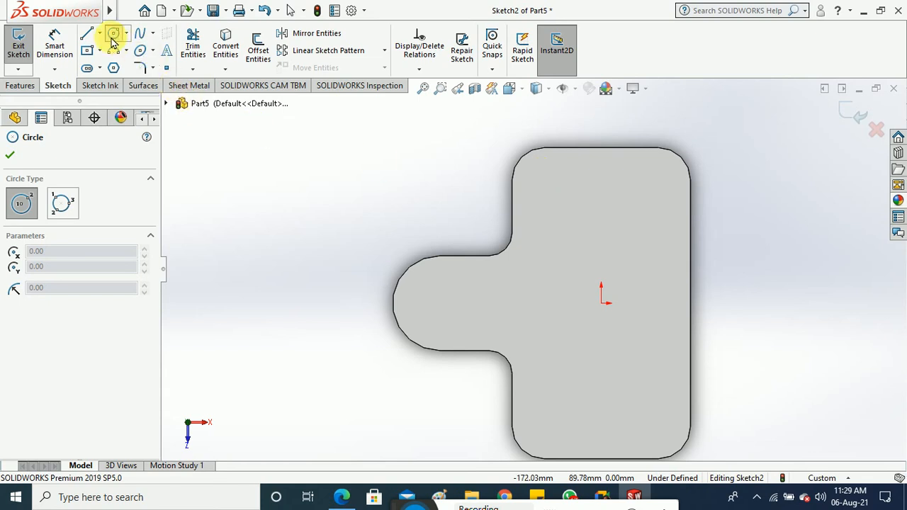
{"action": "left_click", "coordinate": [101, 34]}
{"action": "left_click", "coordinate": [121, 63]}
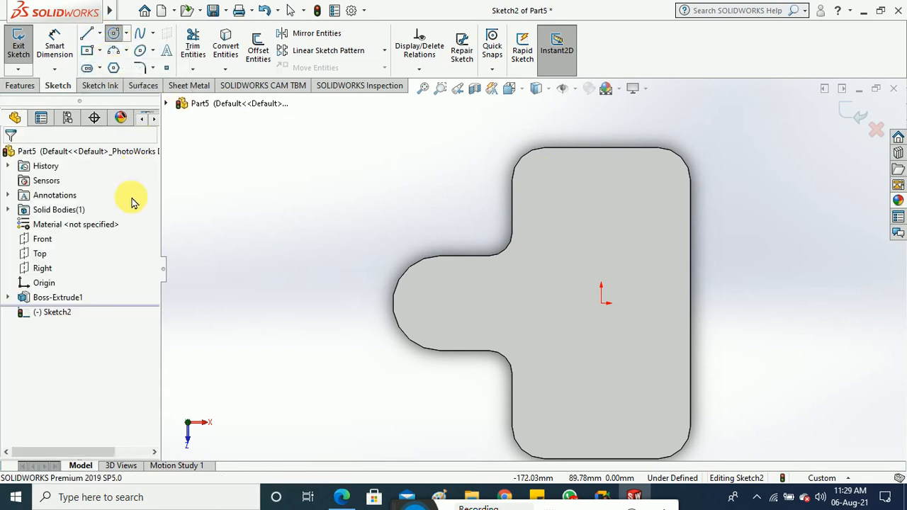
{"action": "left_click", "coordinate": [63, 324]}
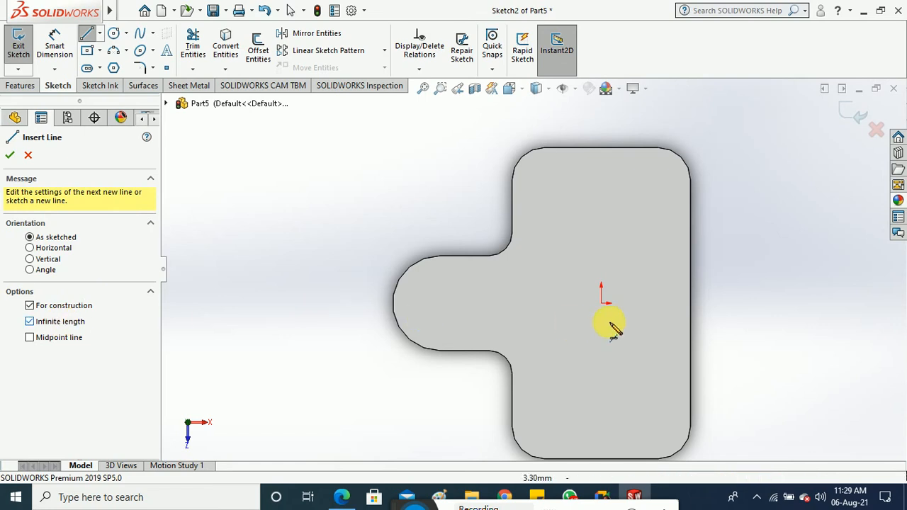
{"action": "left_click", "coordinate": [602, 304]}
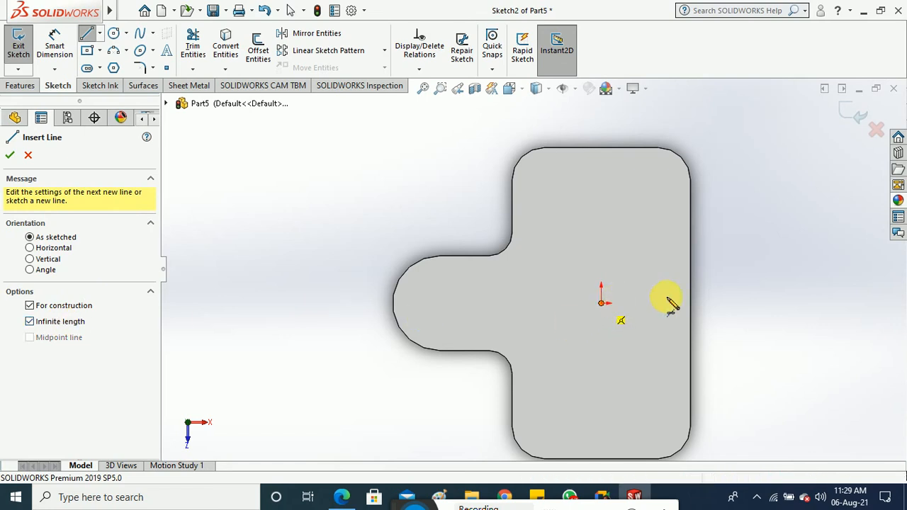
{"action": "left_click", "coordinate": [776, 305]}
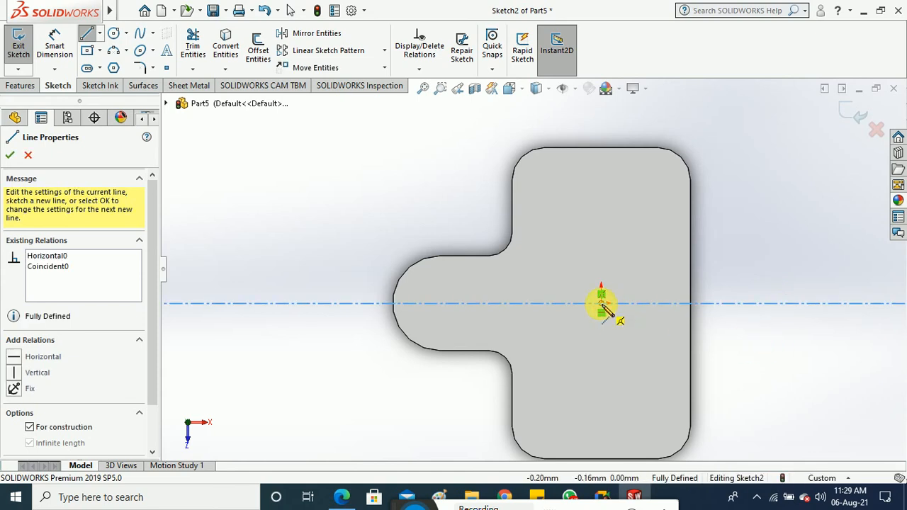
{"action": "left_click", "coordinate": [601, 306]}
{"action": "left_click", "coordinate": [601, 429]}
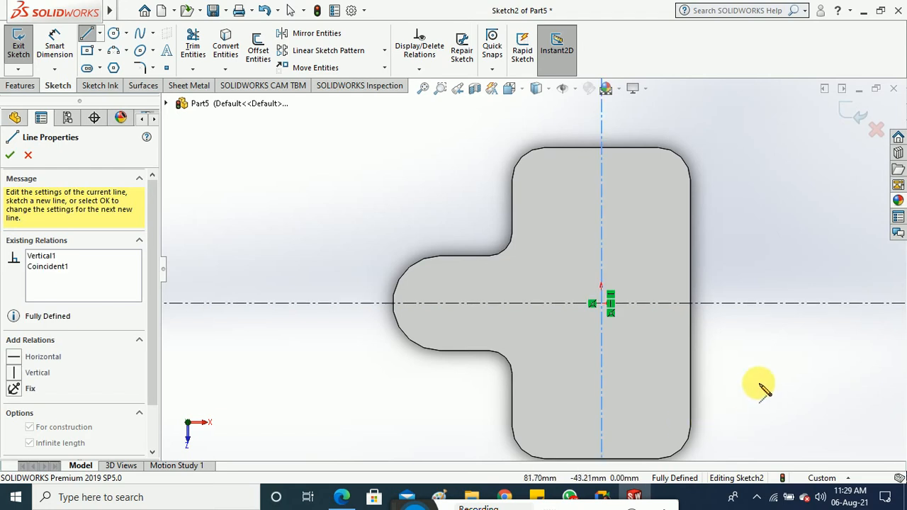
{"action": "key", "text": "Escape"}
{"action": "key", "text": "Escape"}
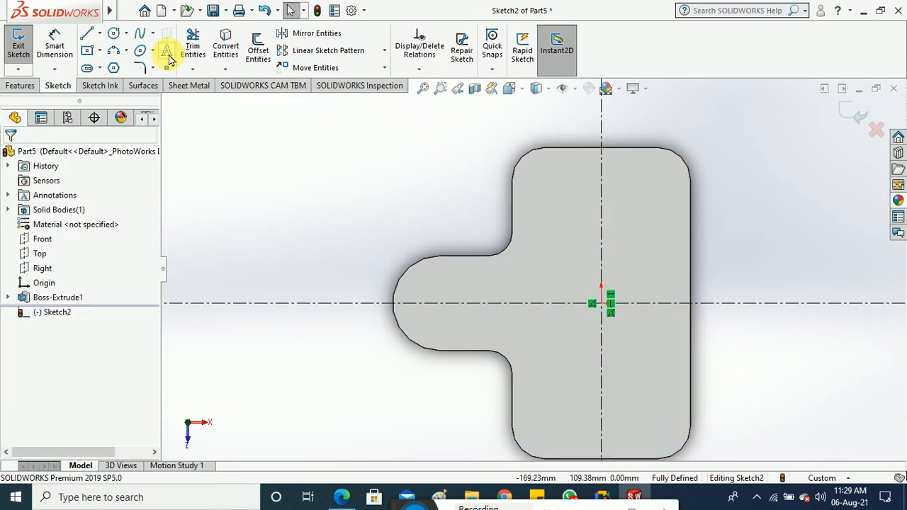
Step: Sketch a circle near the plate's upper-left corner and make it coradial with that corner's rounded edge
{"action": "left_click", "coordinate": [115, 36]}
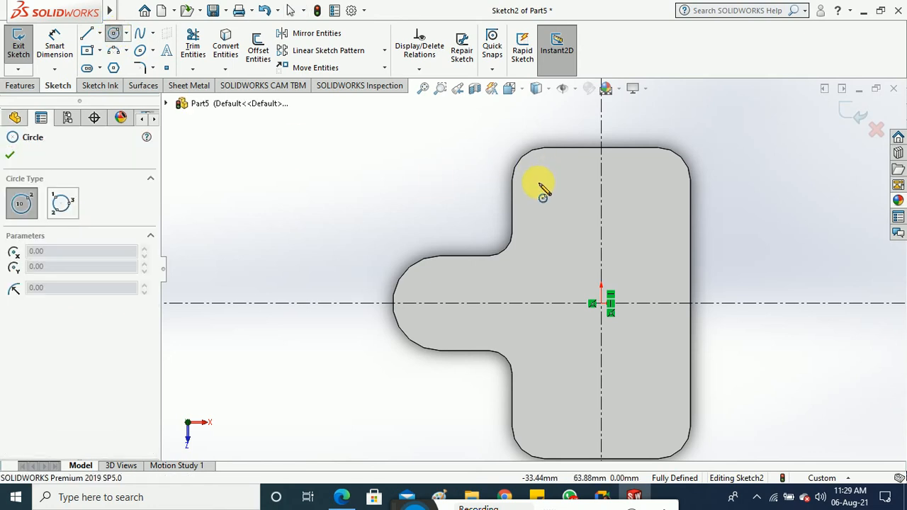
{"action": "left_click_drag", "start_coordinate": [542, 185], "coordinate": [551, 196]}
{"action": "key", "text": "Escape"}
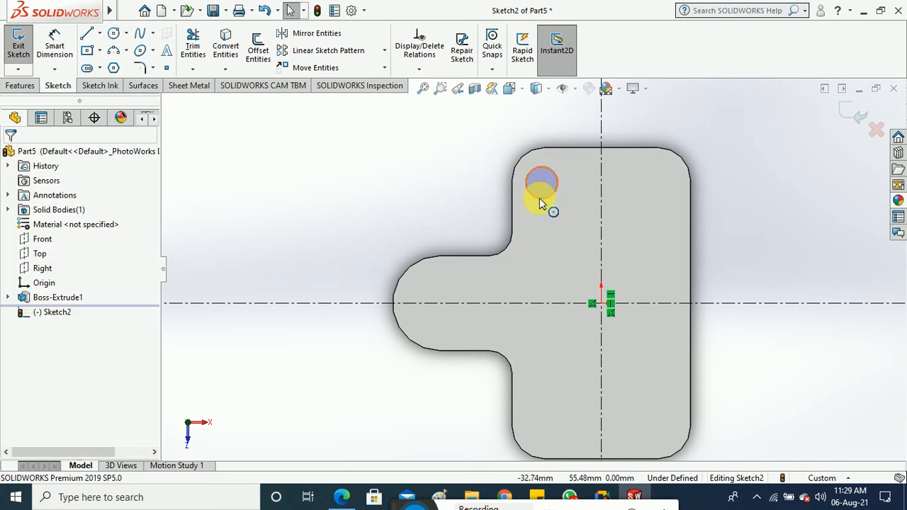
{"action": "left_click_drag", "start_coordinate": [541, 203], "coordinate": [522, 175]}
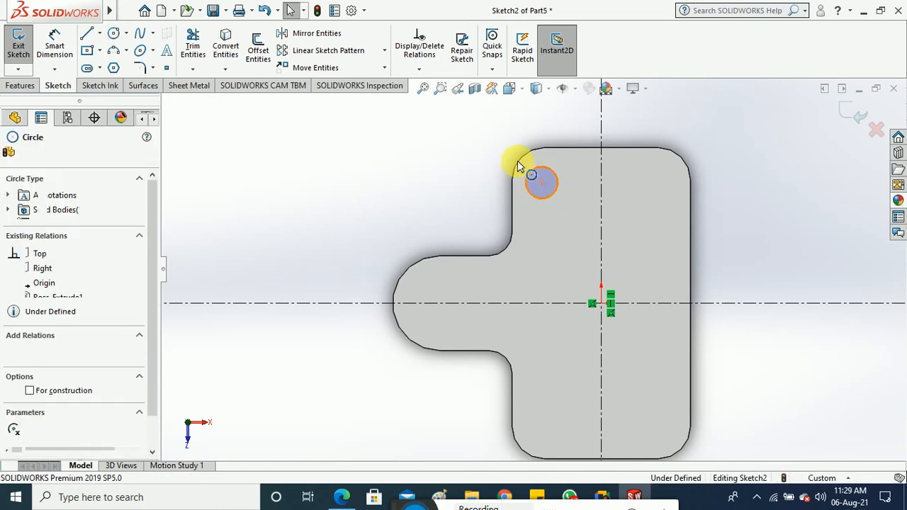
{"action": "key", "text": "Escape"}
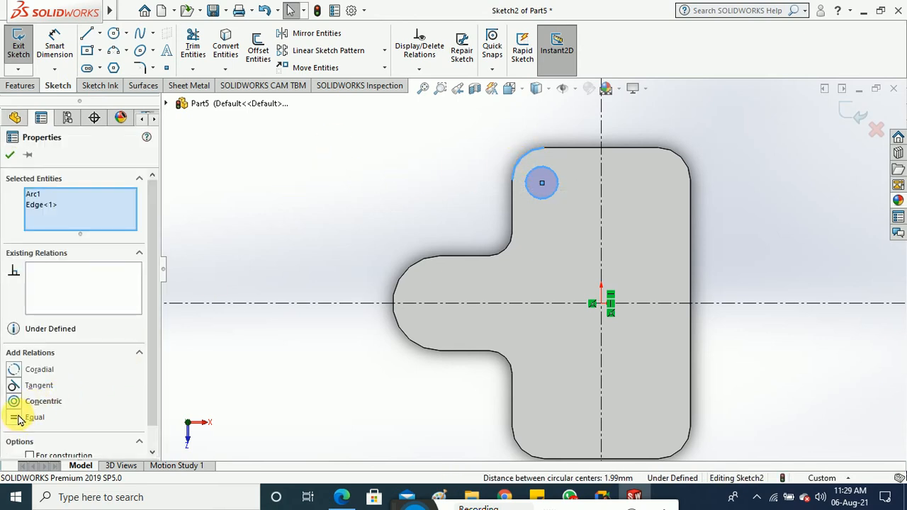
{"action": "left_click", "coordinate": [13, 370]}
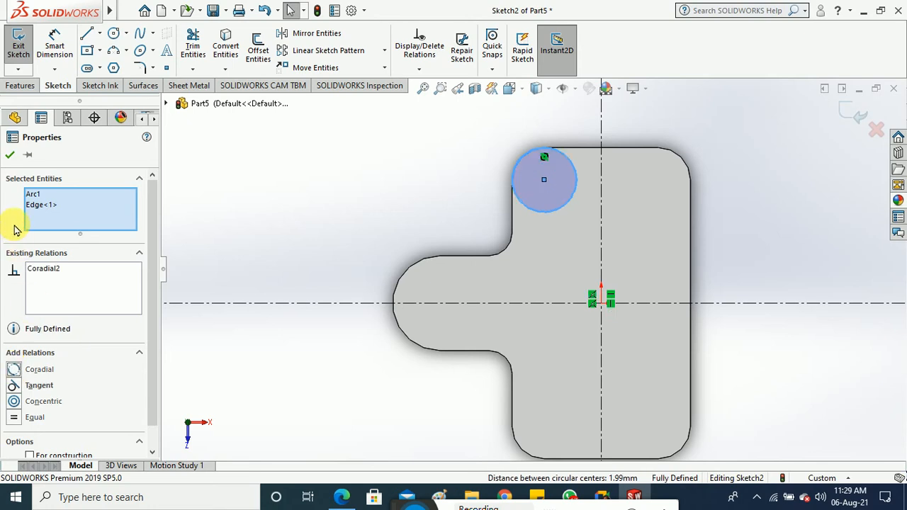
{"action": "left_click", "coordinate": [10, 155]}
{"action": "left_click", "coordinate": [318, 186]}
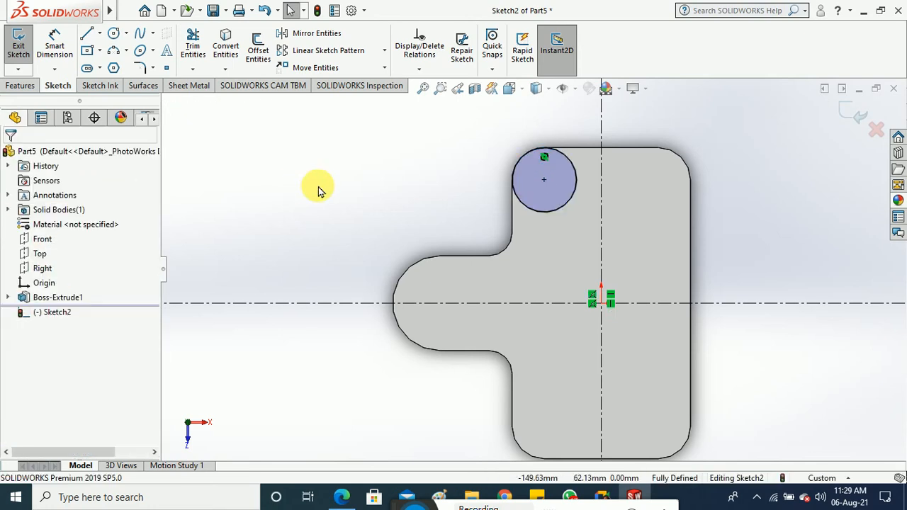
Step: Mirror the upper-left corner circle about the vertical centreline, keeping the original
{"action": "key", "text": "f"}
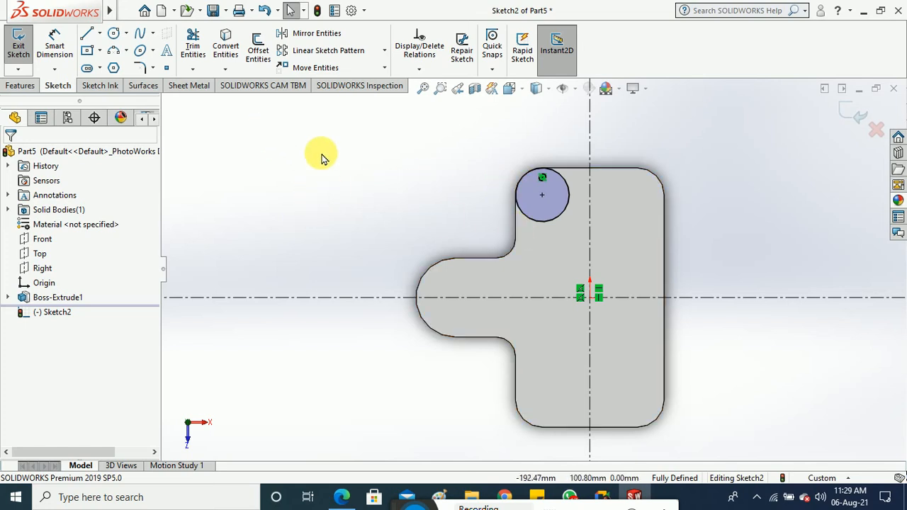
{"action": "left_click", "coordinate": [543, 226]}
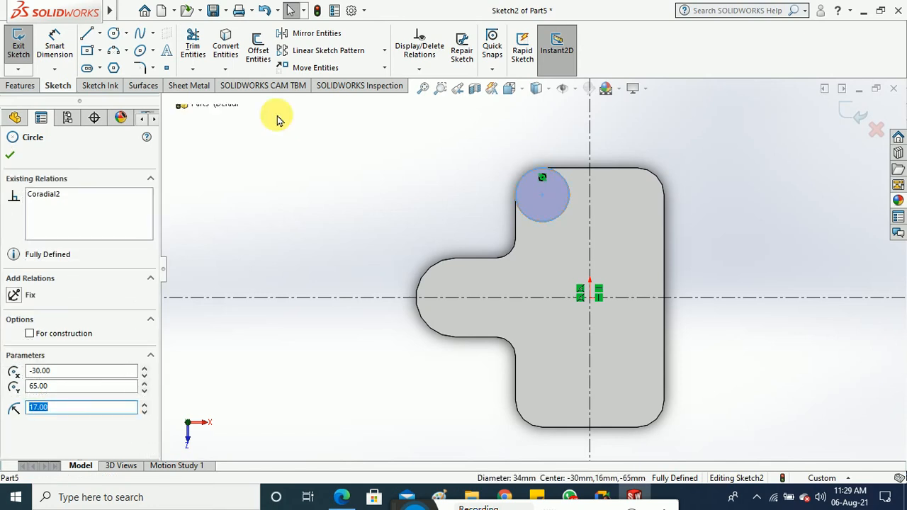
{"action": "left_click", "coordinate": [312, 33]}
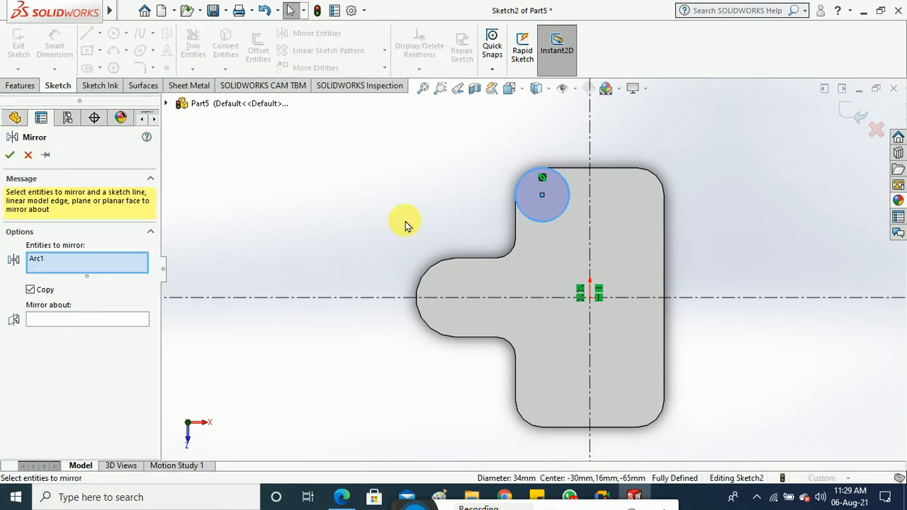
{"action": "left_click", "coordinate": [116, 318]}
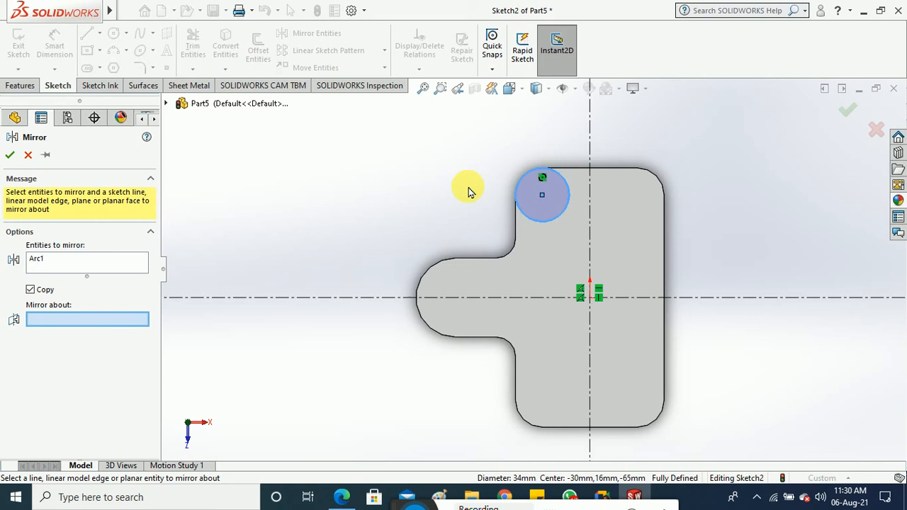
{"action": "left_click", "coordinate": [591, 132]}
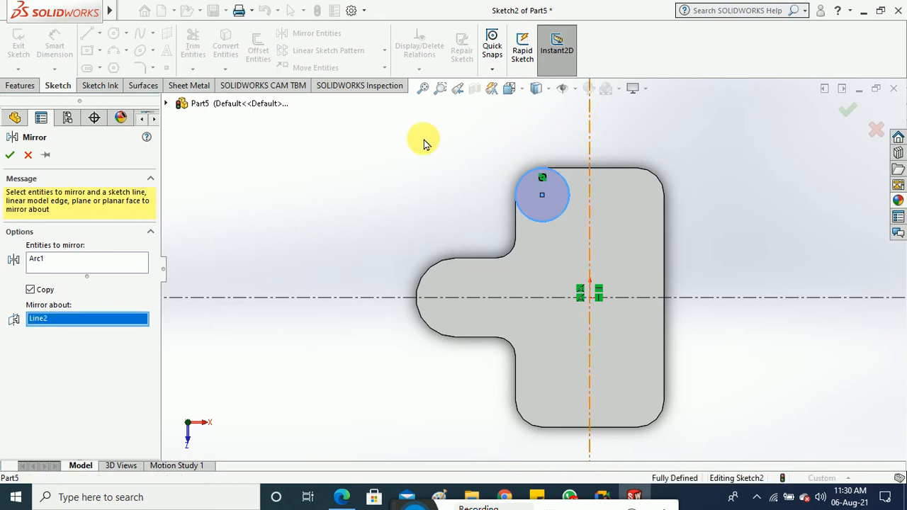
{"action": "left_click", "coordinate": [14, 154]}
Step: Mirror the two upper corner circles about the horizontal centreline, keeping the originals
{"action": "left_click_drag", "start_coordinate": [473, 147], "coordinate": [704, 229]}
{"action": "left_click", "coordinate": [316, 33]}
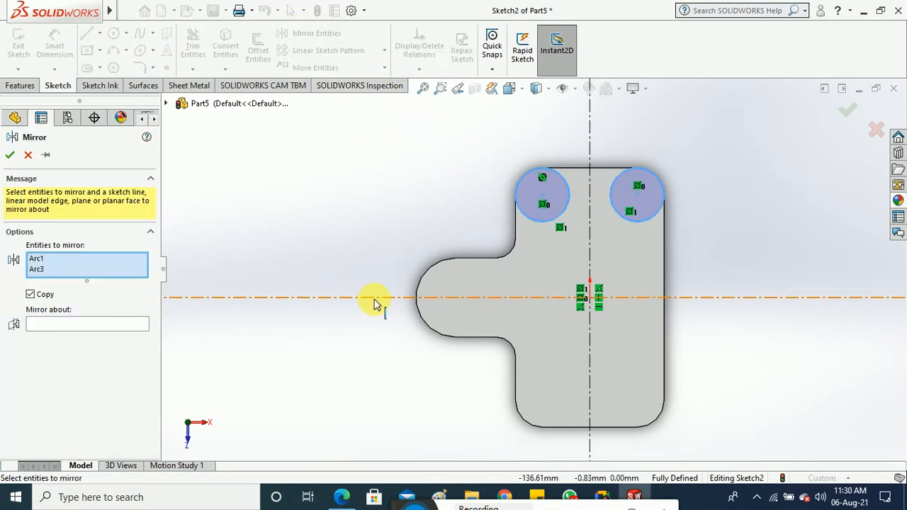
{"action": "left_click", "coordinate": [94, 324]}
{"action": "left_click", "coordinate": [248, 298]}
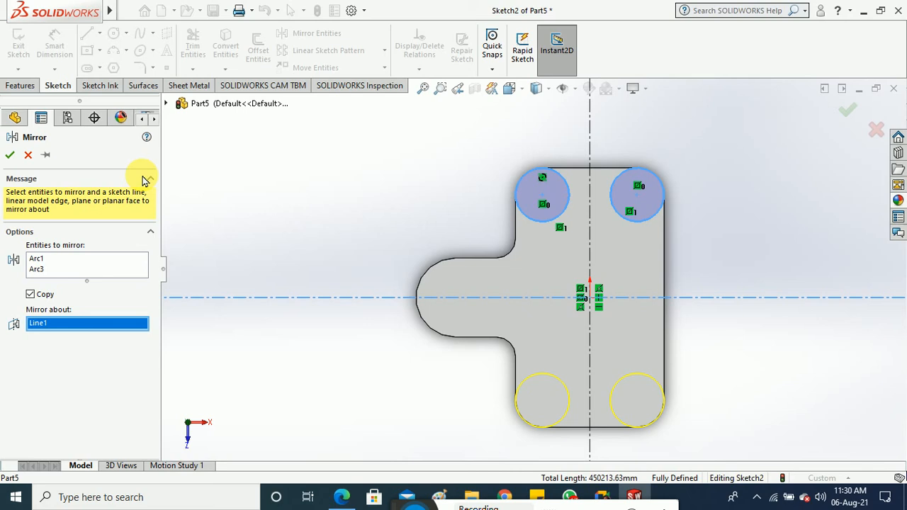
{"action": "left_click", "coordinate": [10, 155]}
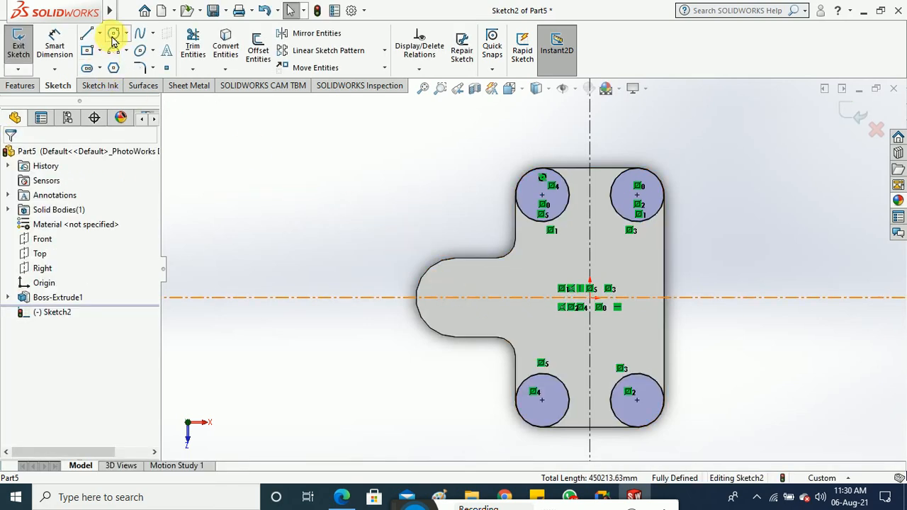
Step: Sketch a circle on the horizontal centreline inside the plate's rounded tongue, make it coradial with the tongue's end edge, and exit the sketch
{"action": "left_click", "coordinate": [113, 36]}
{"action": "left_click_drag", "start_coordinate": [446, 298], "coordinate": [451, 311]}
{"action": "key", "text": "Escape"}
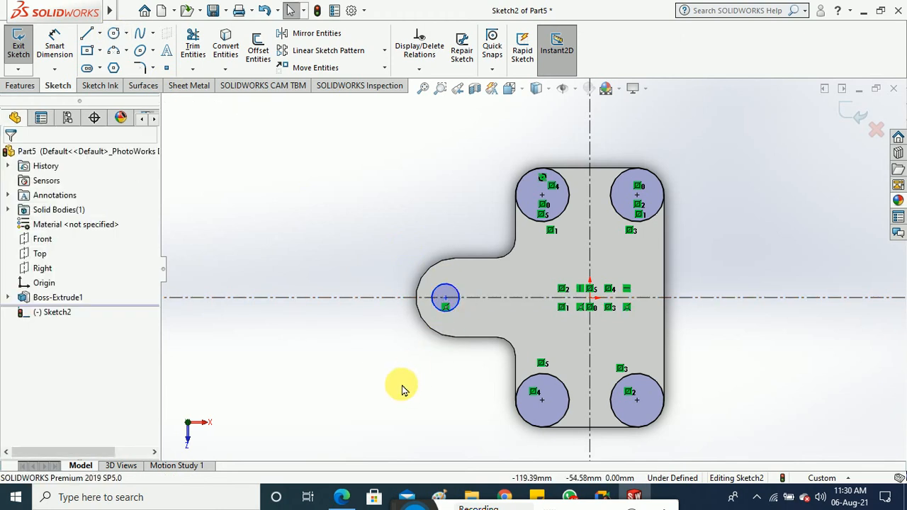
{"action": "left_click", "coordinate": [452, 309]}
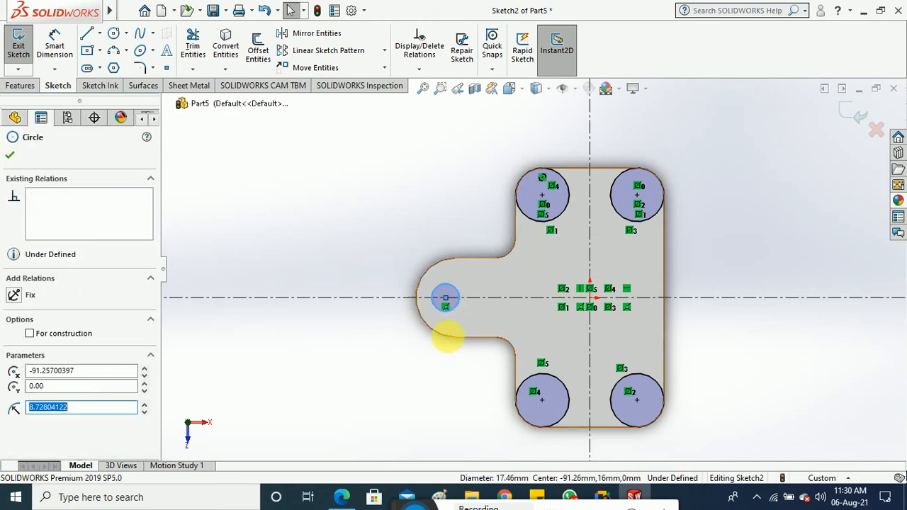
{"action": "left_click", "coordinate": [449, 339]}
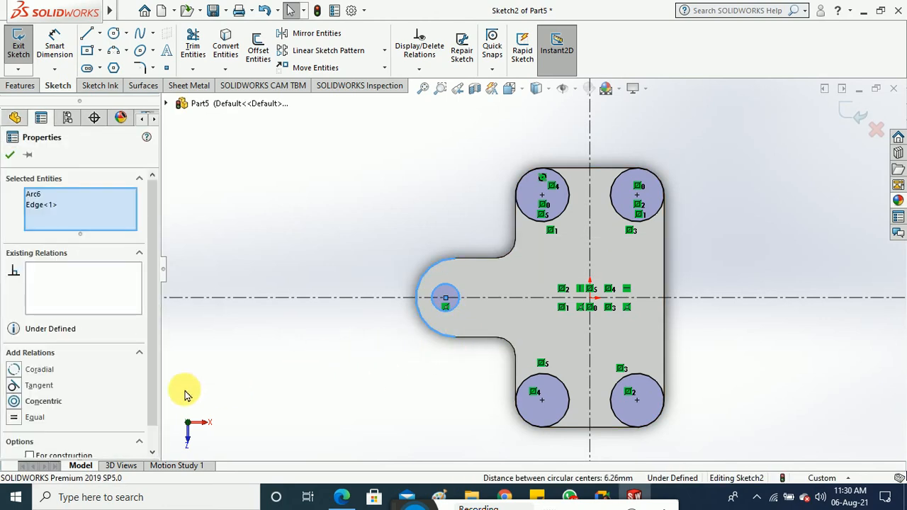
{"action": "left_click", "coordinate": [15, 370]}
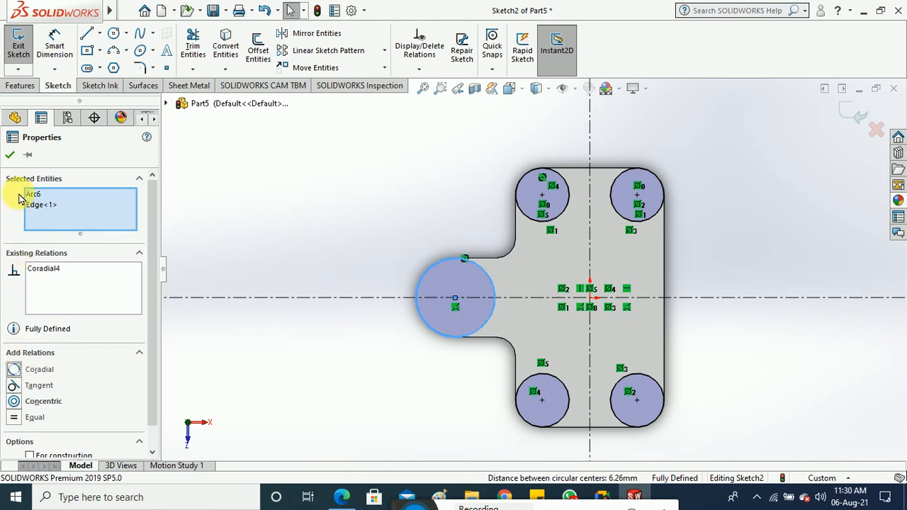
{"action": "left_click", "coordinate": [10, 154]}
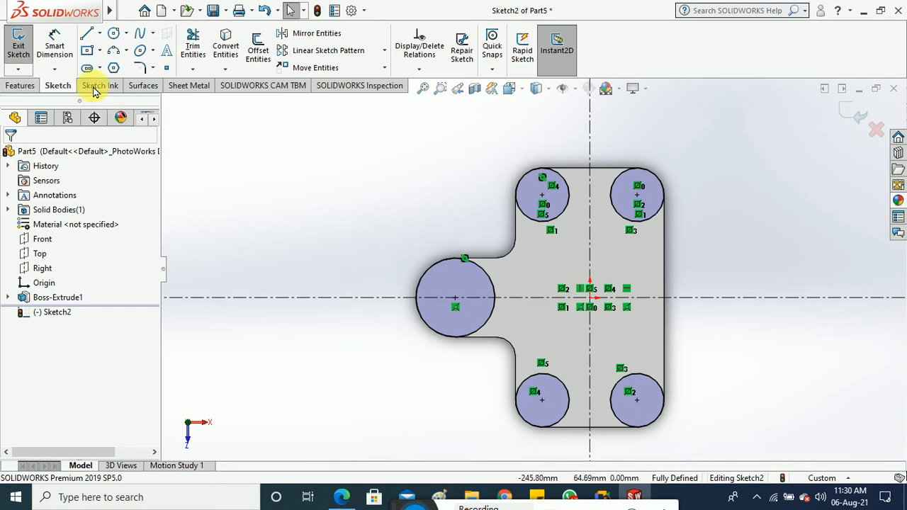
{"action": "left_click", "coordinate": [18, 44]}
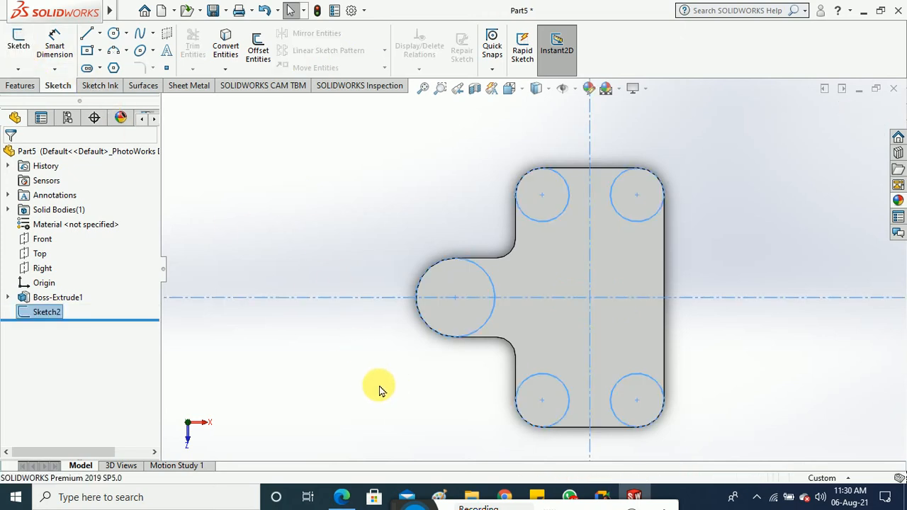
Step: Extrude the five sketched circles 6 mm upward from the plate's upper face, merged with the body
{"action": "middle_click_drag", "start_coordinate": [379, 389], "coordinate": [378, 257]}
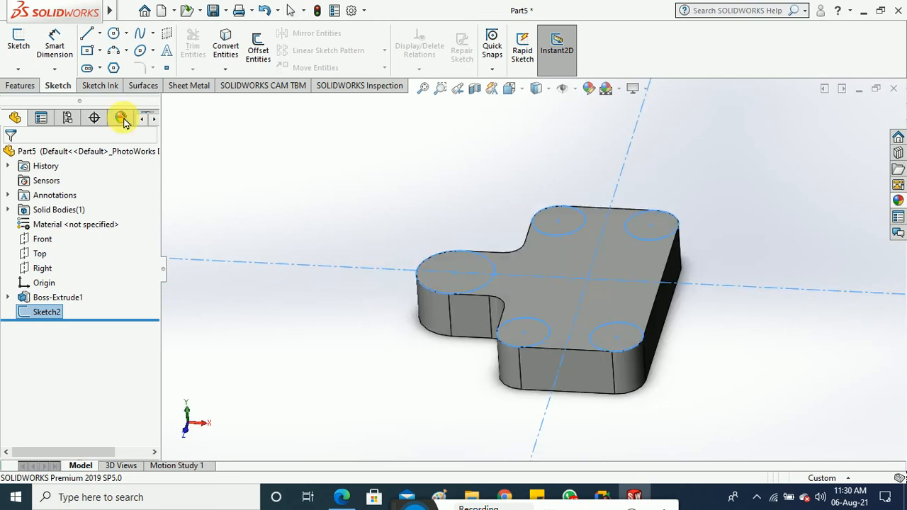
{"action": "left_click", "coordinate": [20, 85]}
{"action": "left_click", "coordinate": [22, 47]}
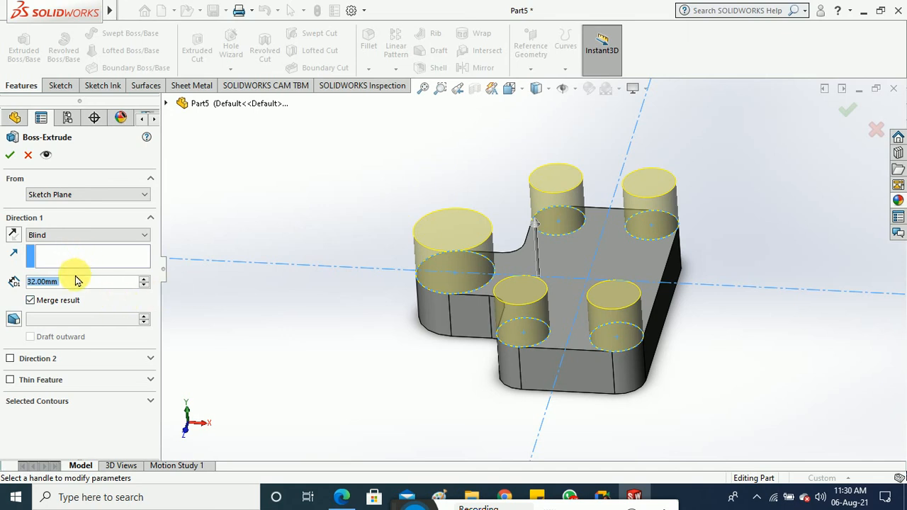
{"action": "type", "text": "6"}
{"action": "key", "text": "Return"}
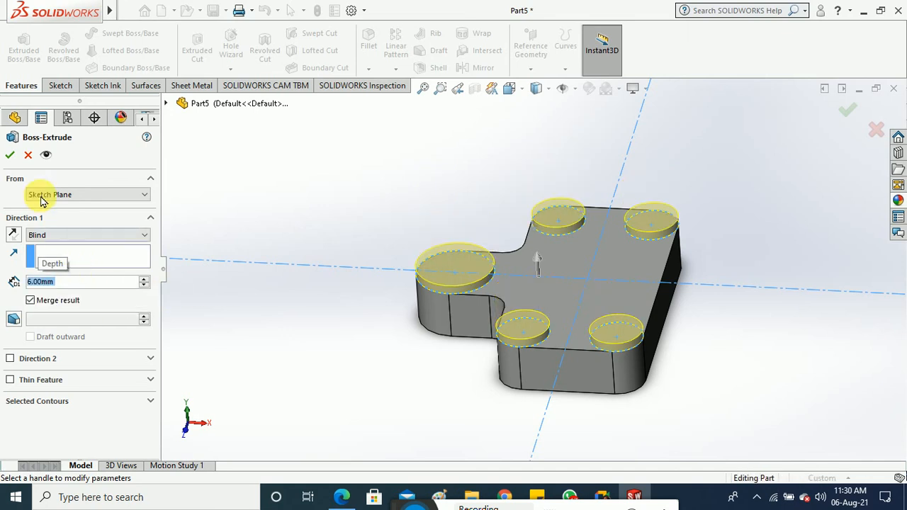
{"action": "left_click", "coordinate": [10, 155]}
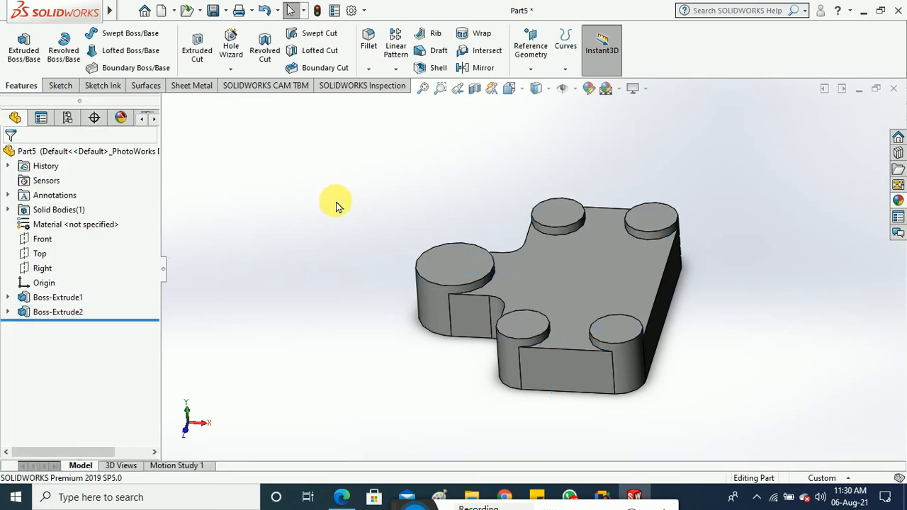
Step: Set up a symmetric 6 mm fillet on the base edges of the large tongue boss and the nearest corner boss
{"action": "middle_click_drag", "start_coordinate": [334, 200], "coordinate": [318, 188]}
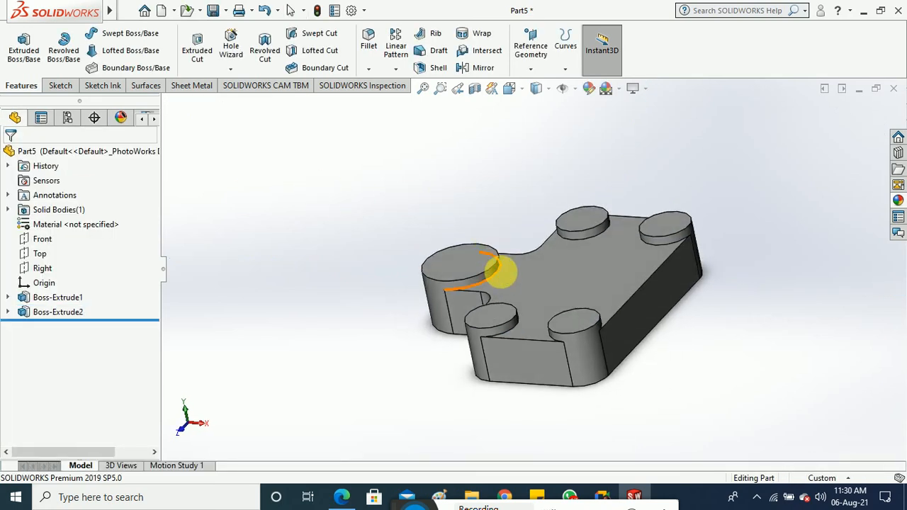
{"action": "scroll", "coordinate": [500, 273], "scroll_direction": "down", "scroll_amount": 3}
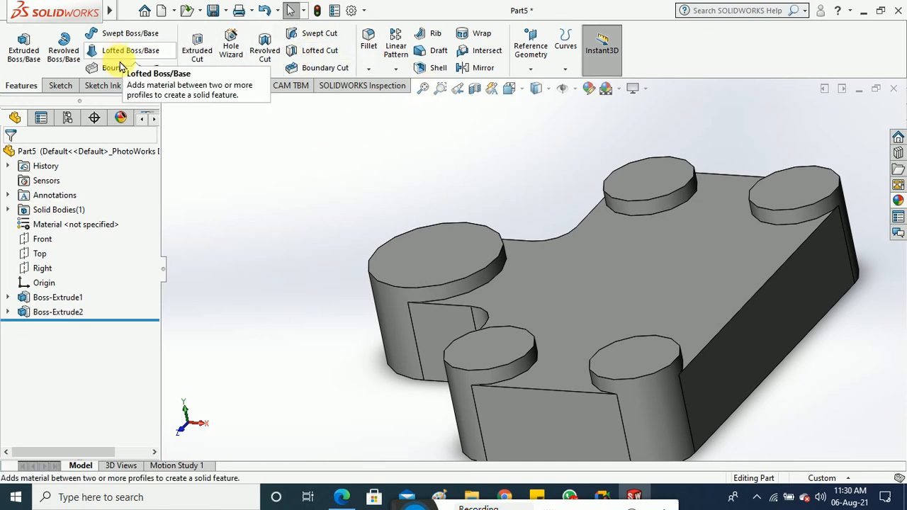
{"action": "middle_click_drag", "start_coordinate": [343, 185], "coordinate": [334, 176]}
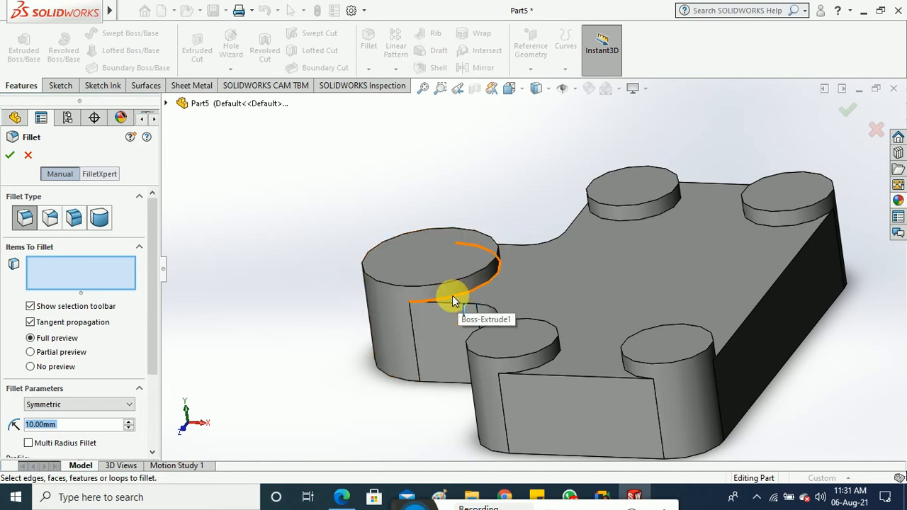
{"action": "left_click_drag", "start_coordinate": [86, 434], "coordinate": [12, 424]}
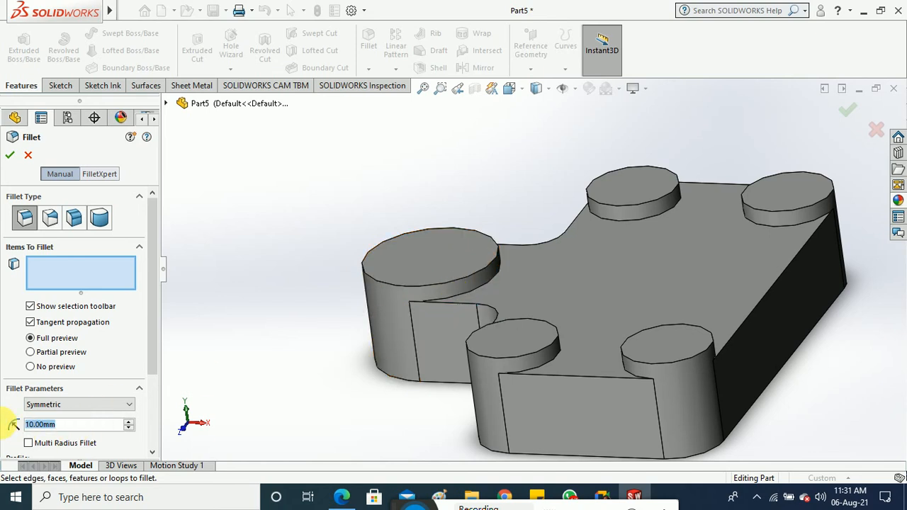
{"action": "type", "text": "6"}
{"action": "key", "text": "Return"}
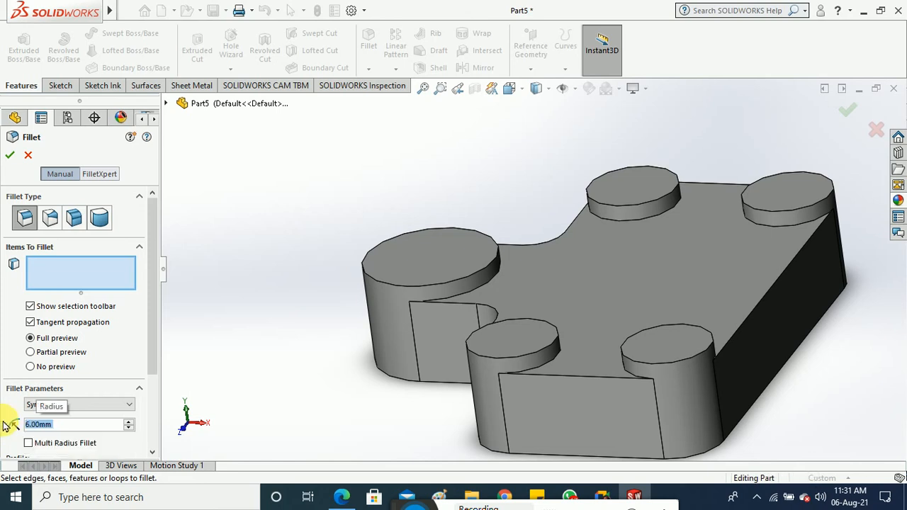
{"action": "left_click", "coordinate": [478, 290]}
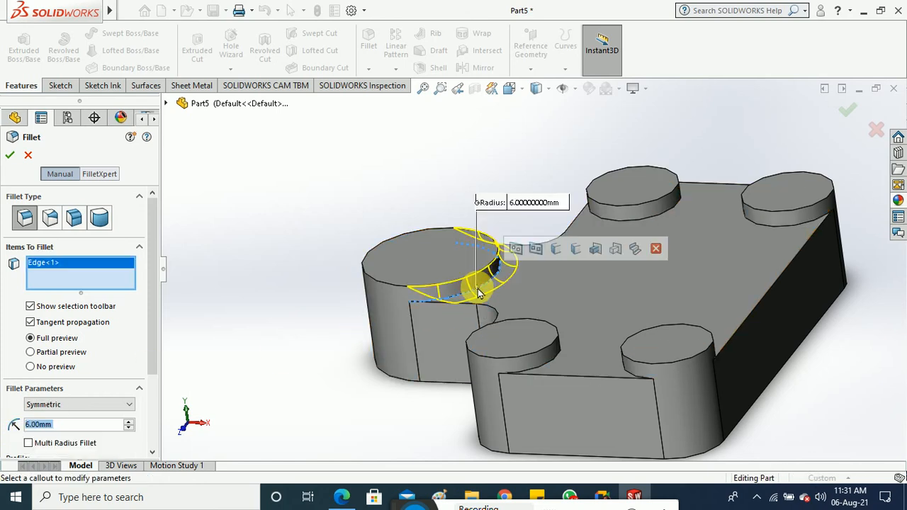
{"action": "left_click", "coordinate": [544, 367]}
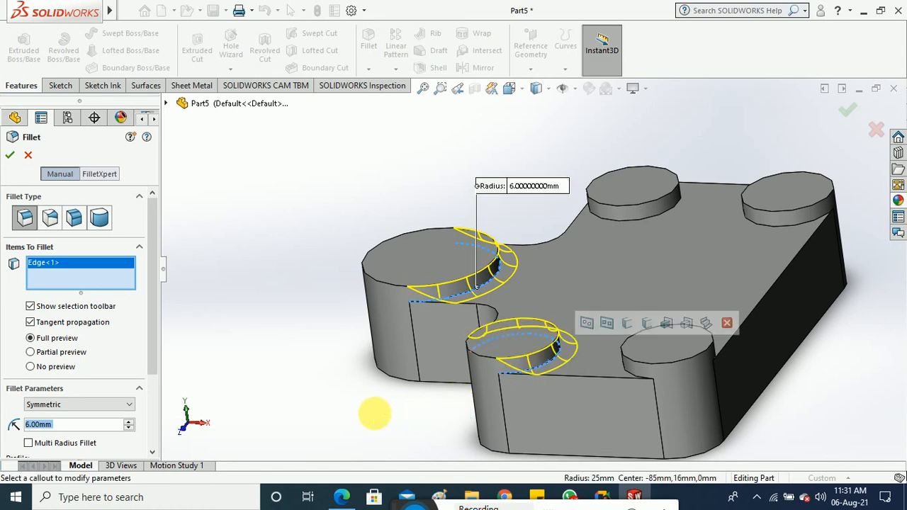
Step: Add the base edges of the remaining three corner bosses to the 6 mm fillet and apply it
{"action": "middle_click_drag", "start_coordinate": [753, 389], "coordinate": [542, 427]}
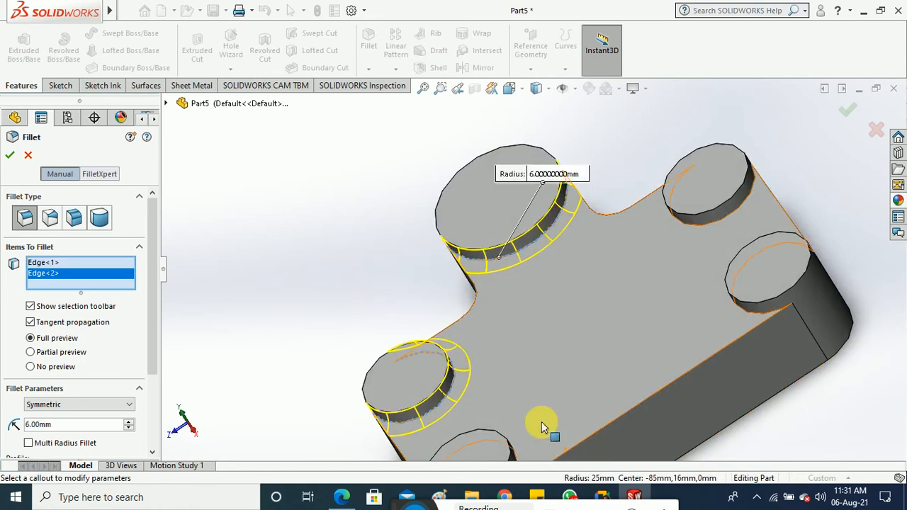
{"action": "scroll", "coordinate": [573, 370], "scroll_direction": "up", "scroll_amount": 4}
{"action": "scroll", "coordinate": [522, 344], "scroll_direction": "down", "scroll_amount": 6}
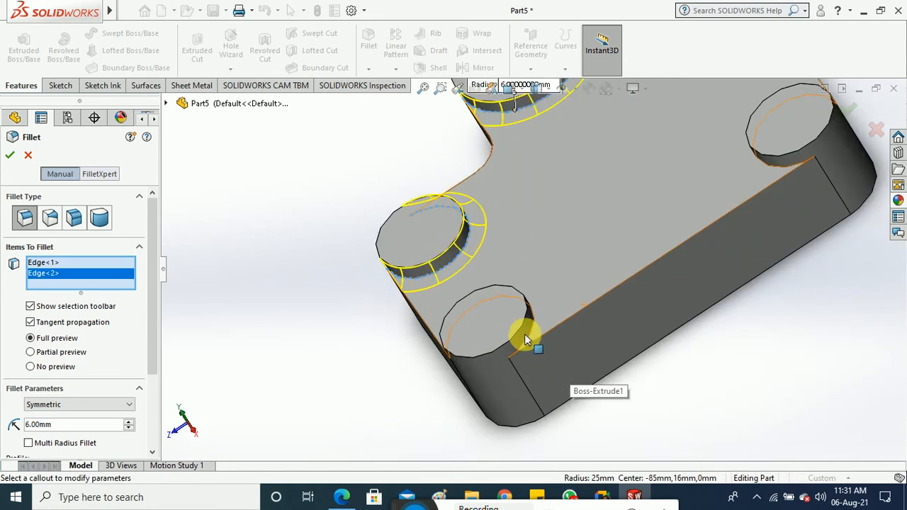
{"action": "left_click", "coordinate": [528, 336]}
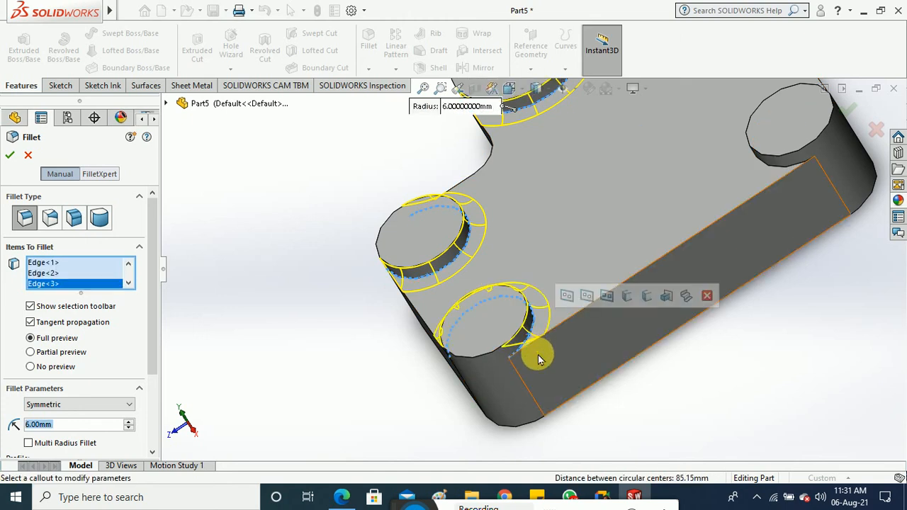
{"action": "middle_click_drag", "start_coordinate": [824, 378], "coordinate": [826, 269]}
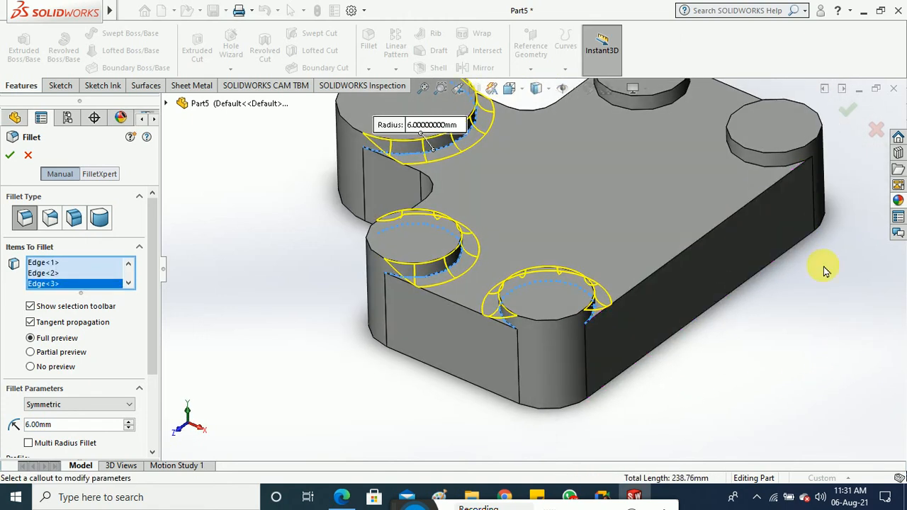
{"action": "left_click", "coordinate": [758, 170]}
{"action": "middle_click_drag", "start_coordinate": [749, 269], "coordinate": [658, 138]}
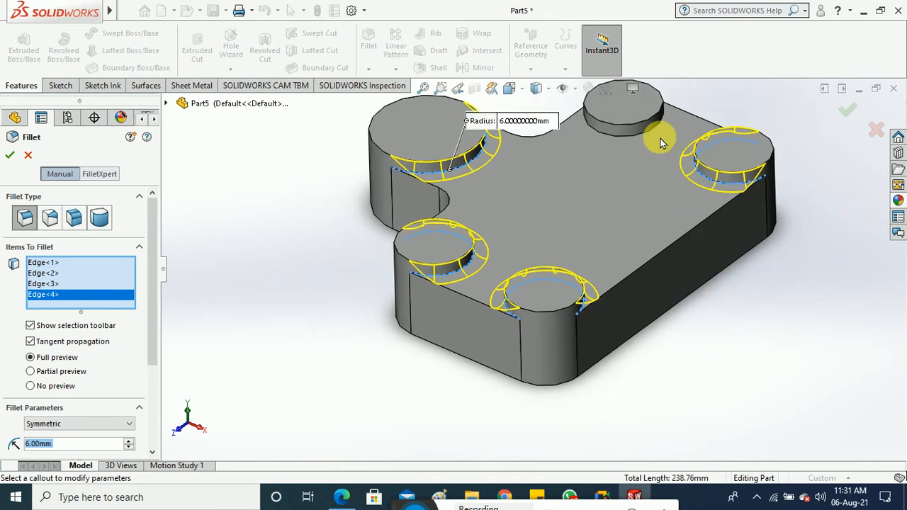
{"action": "left_click", "coordinate": [643, 139]}
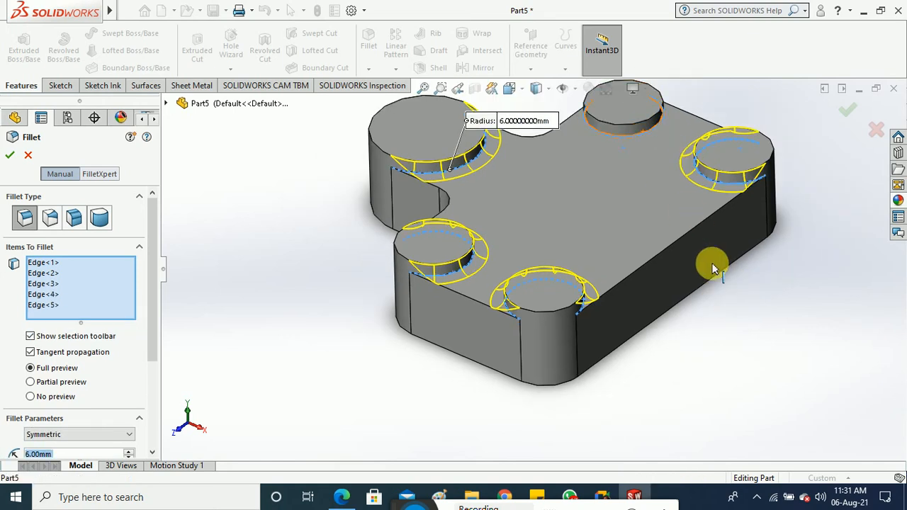
{"action": "left_click", "coordinate": [10, 155]}
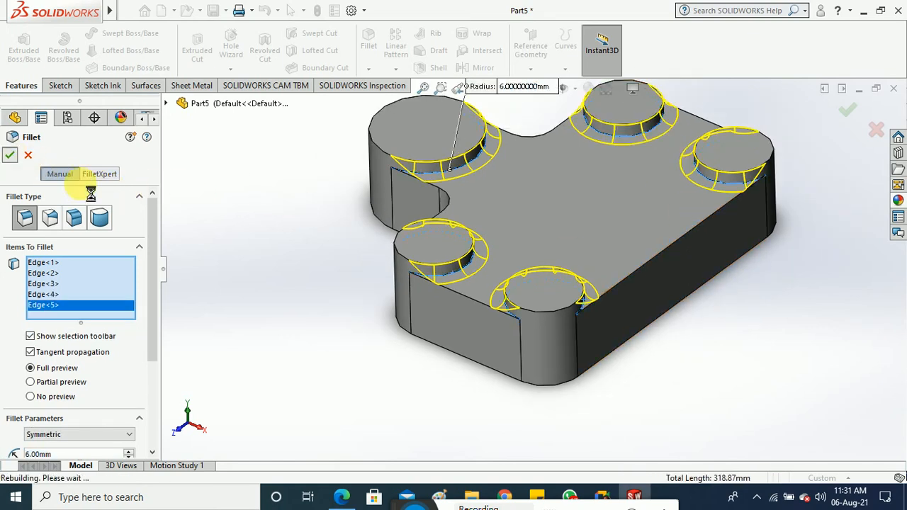
Step: Show the Front, Top and Right reference planes together in the model
{"action": "middle_click_drag", "start_coordinate": [289, 283], "coordinate": [327, 298]}
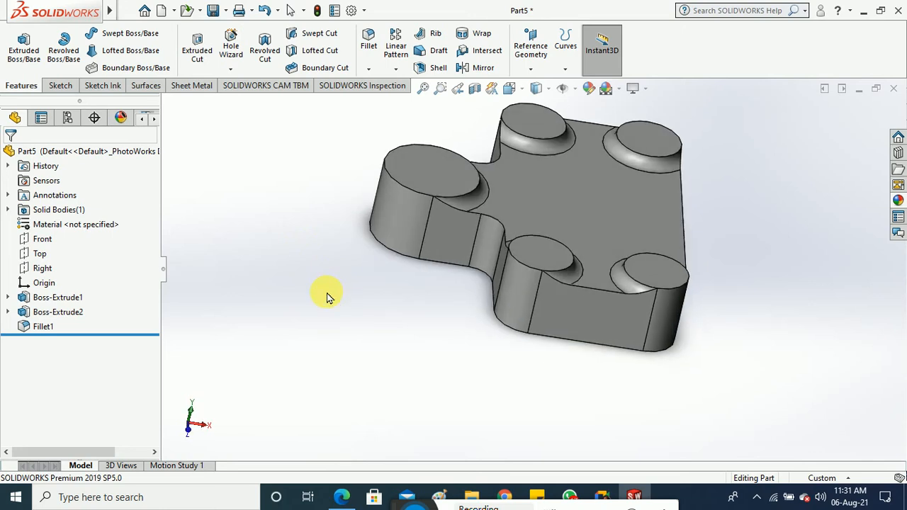
{"action": "left_click", "coordinate": [47, 268]}
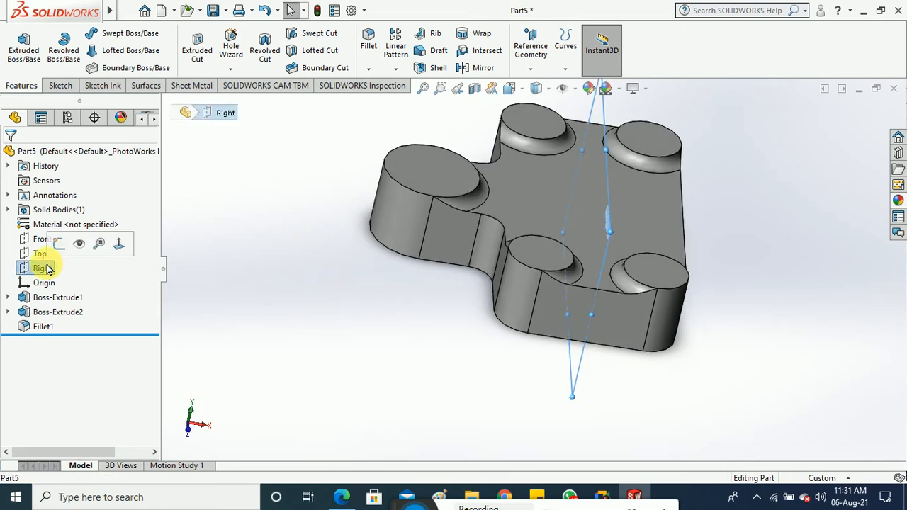
{"action": "left_click", "coordinate": [40, 254], "text": "ctrl"}
{"action": "left_click", "coordinate": [42, 239], "text": "ctrl"}
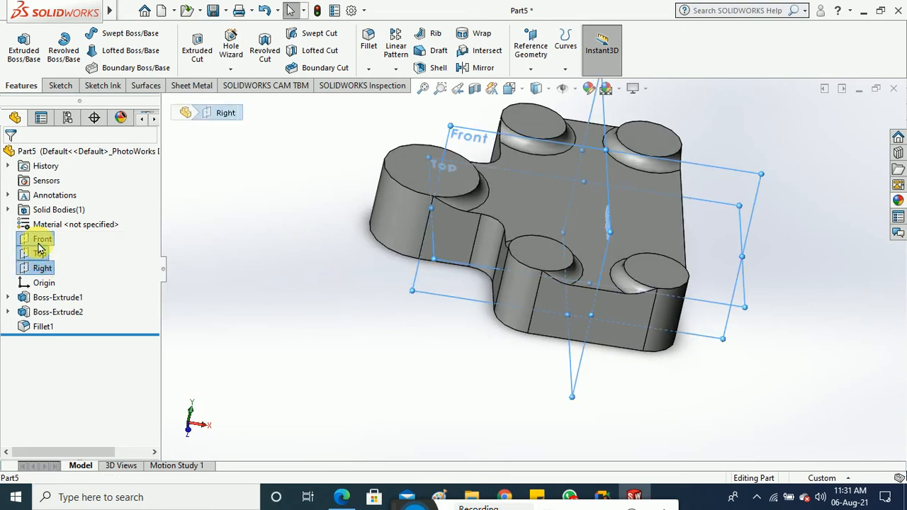
{"action": "right_click", "coordinate": [41, 239]}
{"action": "left_click", "coordinate": [50, 223]}
{"action": "left_click", "coordinate": [335, 310]}
{"action": "middle_click_drag", "start_coordinate": [336, 310], "coordinate": [316, 326]}
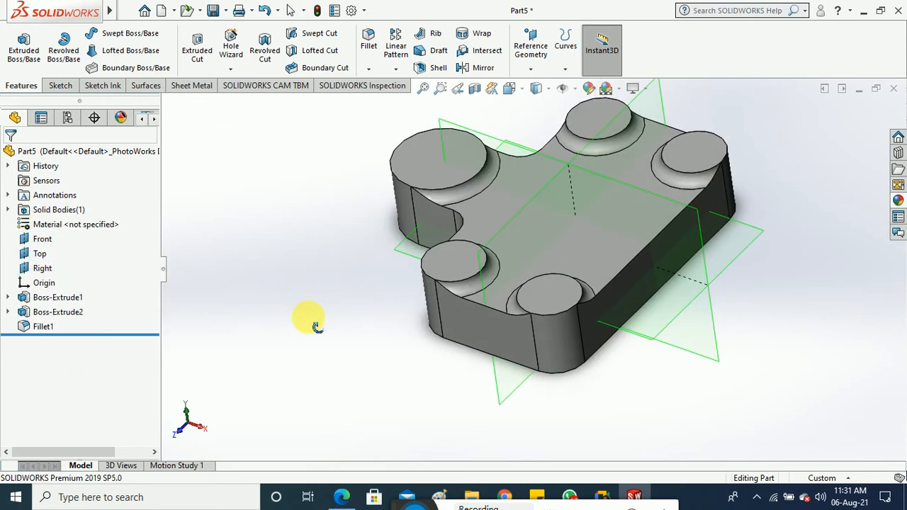
{"action": "left_click", "coordinate": [60, 85]}
{"action": "left_click", "coordinate": [55, 46]}
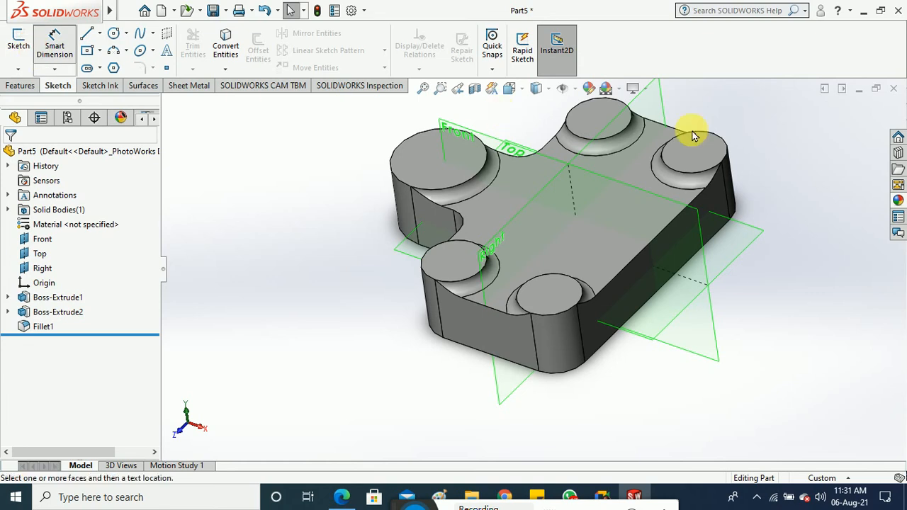
{"action": "left_click", "coordinate": [677, 209]}
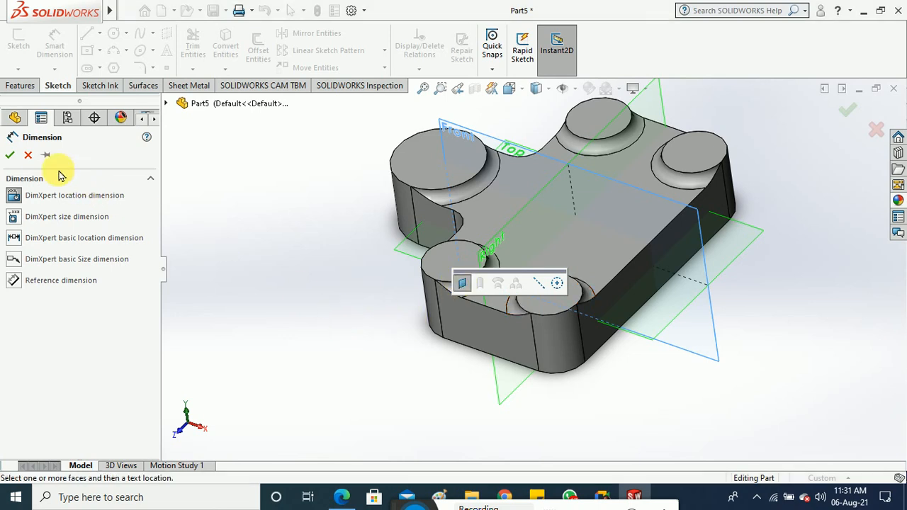
{"action": "left_click", "coordinate": [28, 156]}
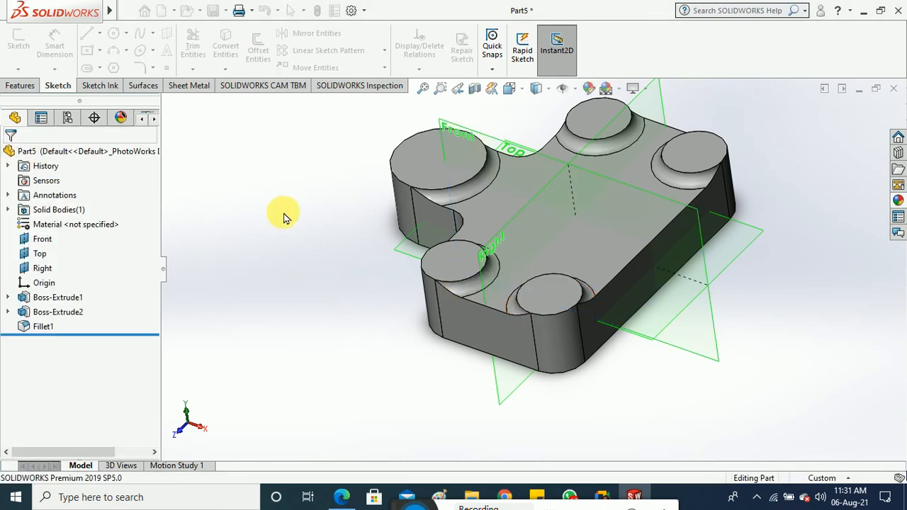
Step: Start a sketch on the Front plane and orient the model to the front view
{"action": "left_click", "coordinate": [28, 86]}
{"action": "left_click", "coordinate": [60, 86]}
{"action": "left_click", "coordinate": [19, 44]}
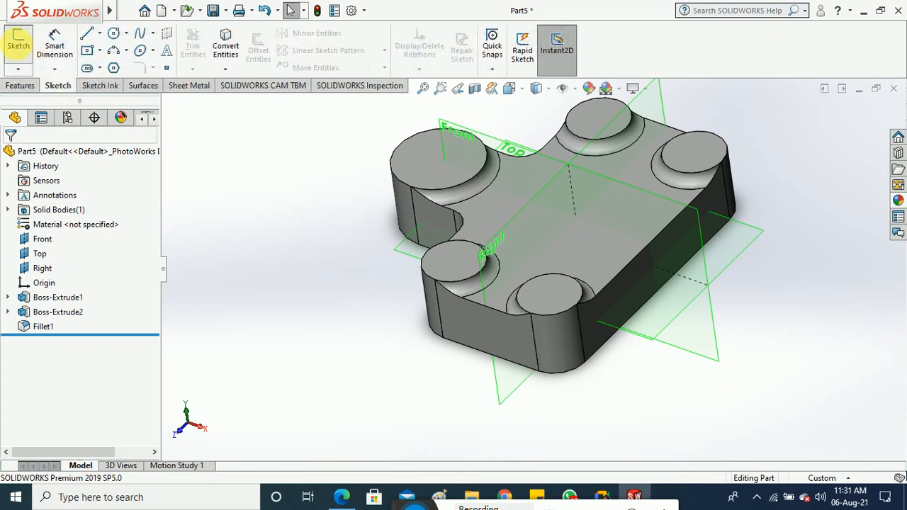
{"action": "left_click", "coordinate": [506, 141]}
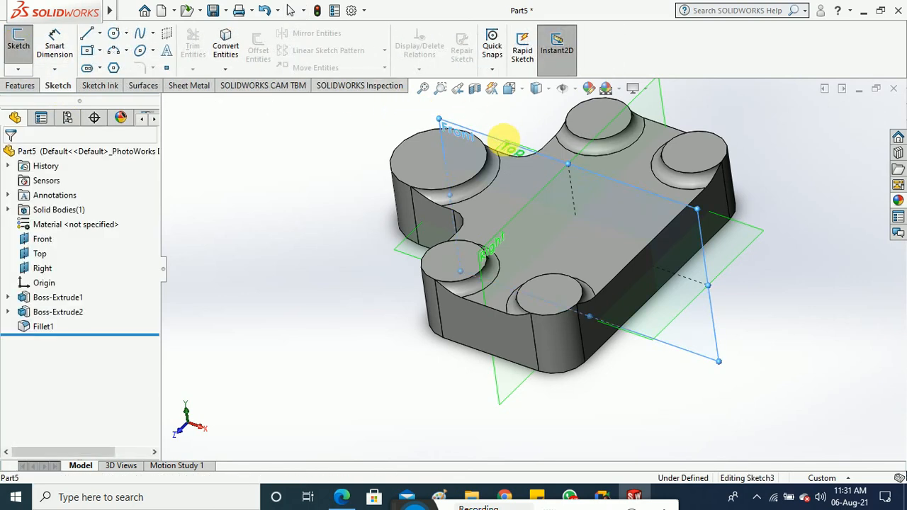
{"action": "mouse_move", "coordinate": [332, 174]}
{"action": "middle_mouse_down"}
{"action": "mouse_move", "coordinate": [341, 260]}
{"action": "mouse_move", "coordinate": [344, 166]}
{"action": "middle_mouse_up"}
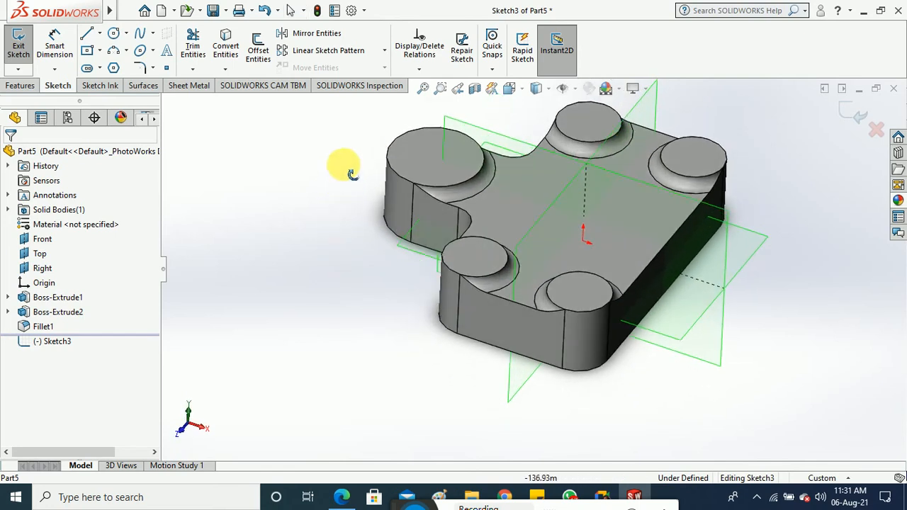
{"action": "scroll", "coordinate": [343, 214], "scroll_direction": "up", "scroll_amount": 2}
{"action": "left_click", "coordinate": [510, 88]}
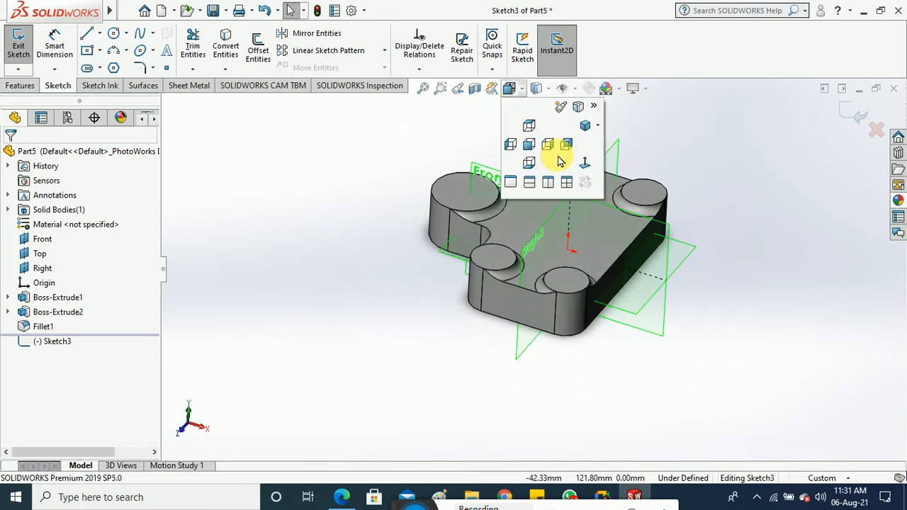
{"action": "left_click", "coordinate": [549, 146]}
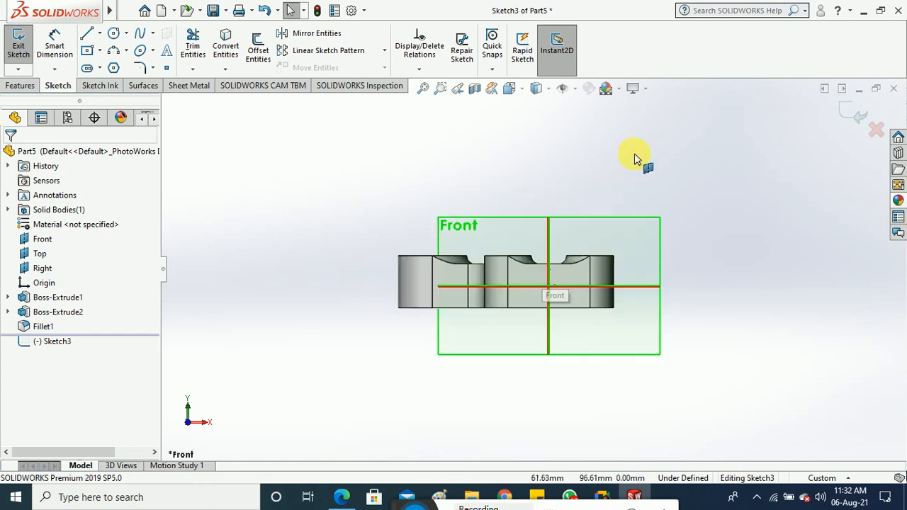
{"action": "scroll", "coordinate": [640, 163], "scroll_direction": "down", "scroll_amount": 1}
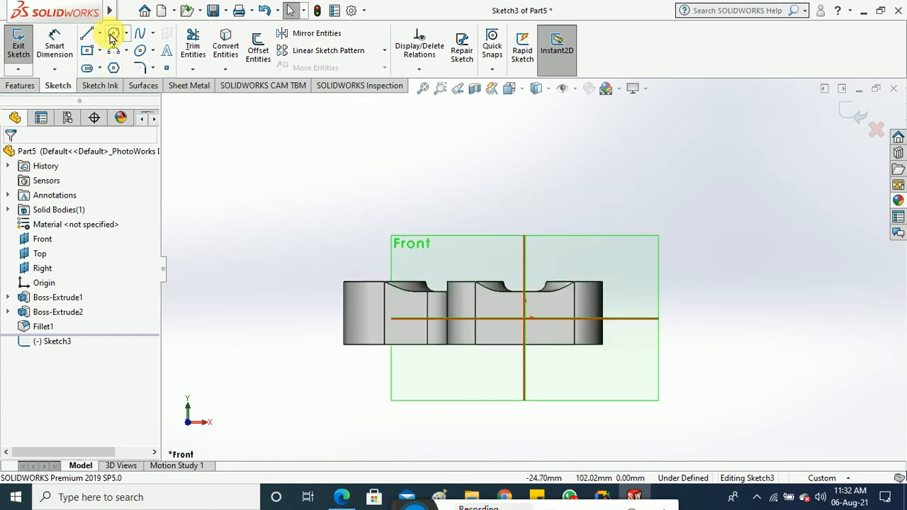
Step: Sketch a circle about 72 mm in diameter above the plate, slightly to the right of the origin
{"action": "left_click", "coordinate": [113, 35]}
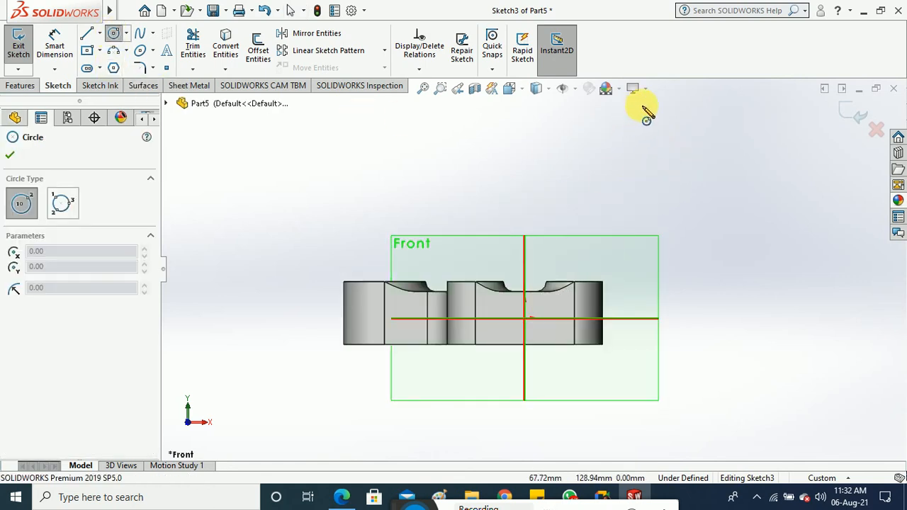
{"action": "scroll", "coordinate": [587, 296], "scroll_direction": "up", "scroll_amount": 2}
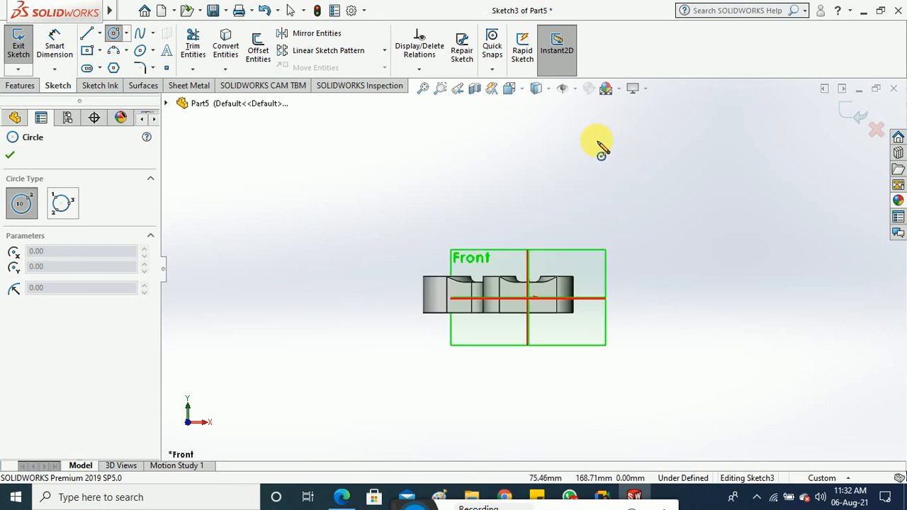
{"action": "left_click", "coordinate": [596, 140]}
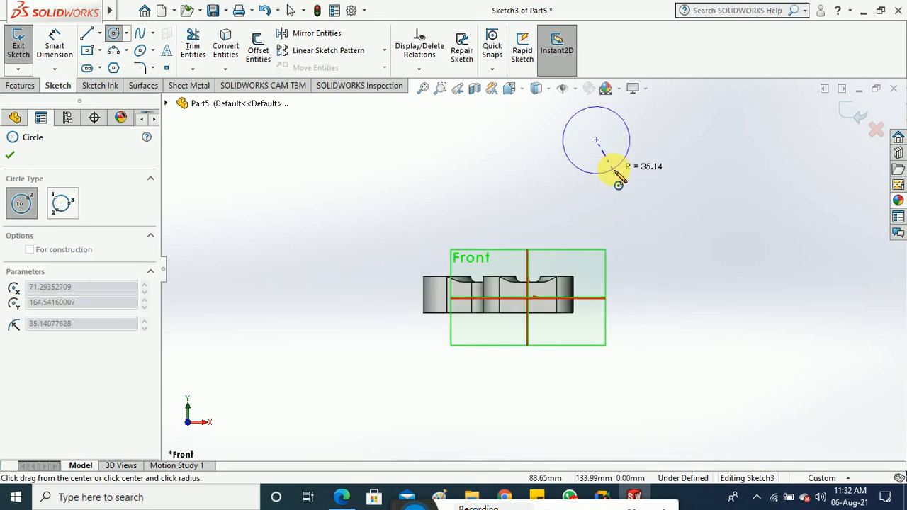
{"action": "left_click", "coordinate": [614, 168]}
{"action": "key", "text": "Escape"}
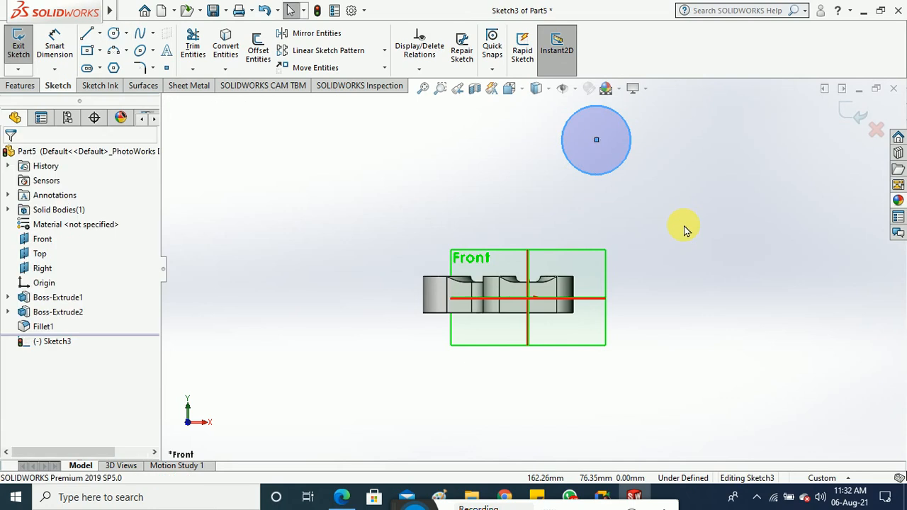
{"action": "left_click", "coordinate": [684, 230]}
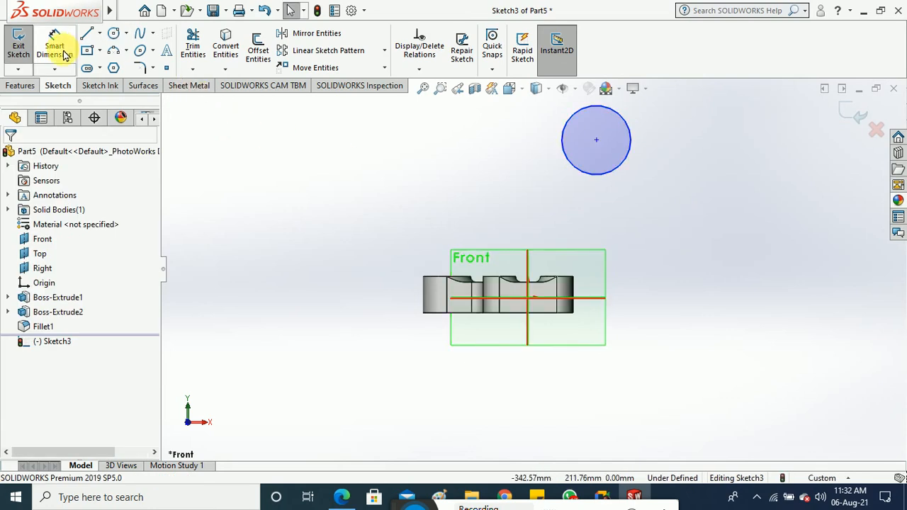
Step: Consult the bracket's front view in the PDF drawing in Edge, then dimension the circle's diameter as 48 mm in SOLIDWORKS
{"action": "left_click", "coordinate": [341, 496]}
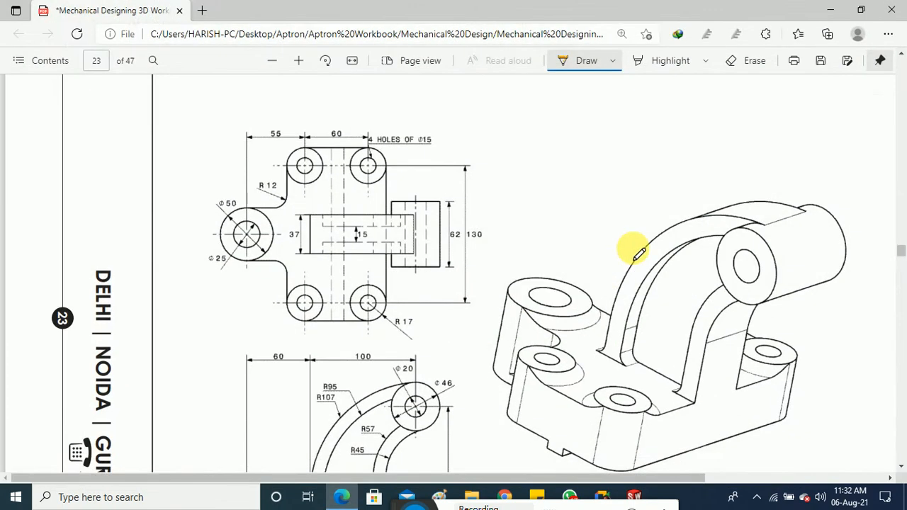
{"action": "scroll", "coordinate": [753, 277], "scroll_direction": "down", "scroll_amount": 2}
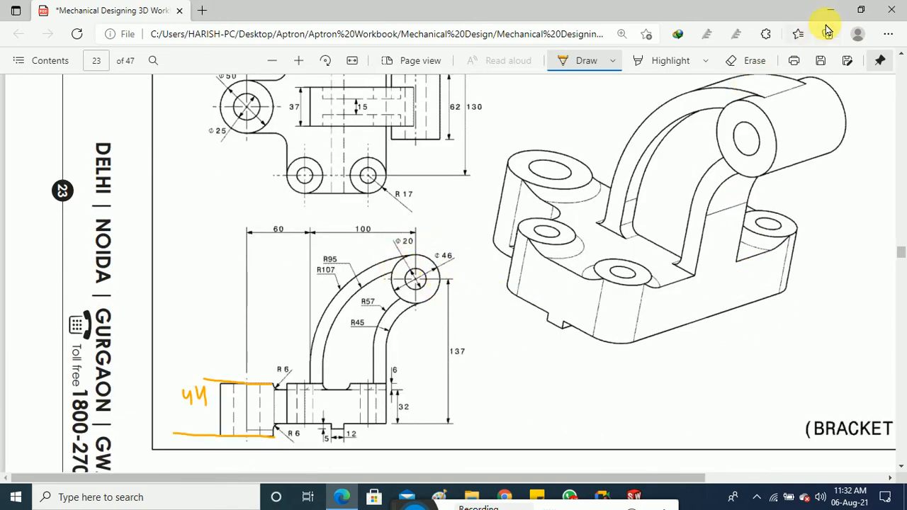
{"action": "key", "text": "alt+Tab"}
{"action": "left_click", "coordinate": [54, 42]}
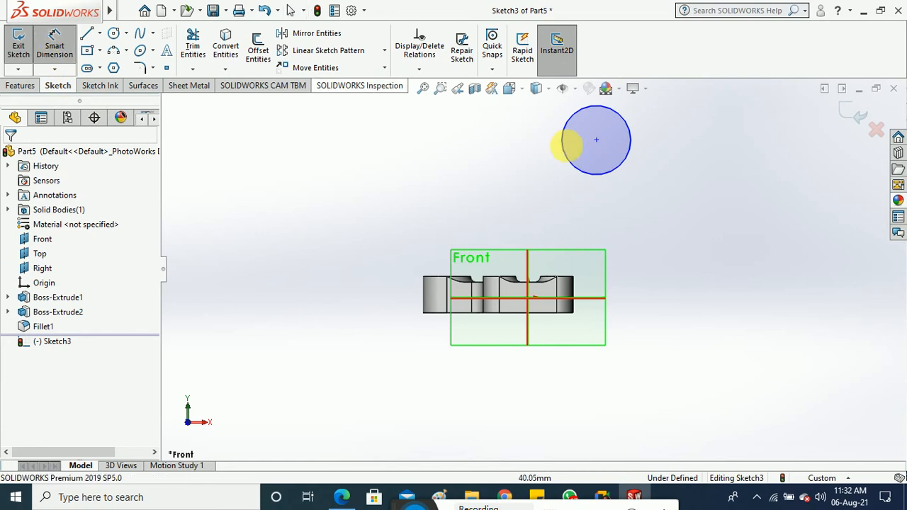
{"action": "left_click", "coordinate": [755, 153]}
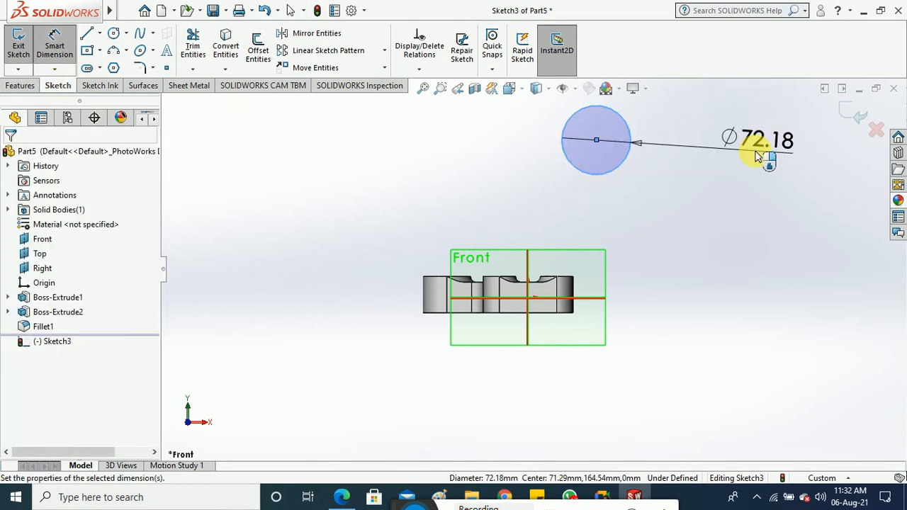
{"action": "type", "text": "48"}
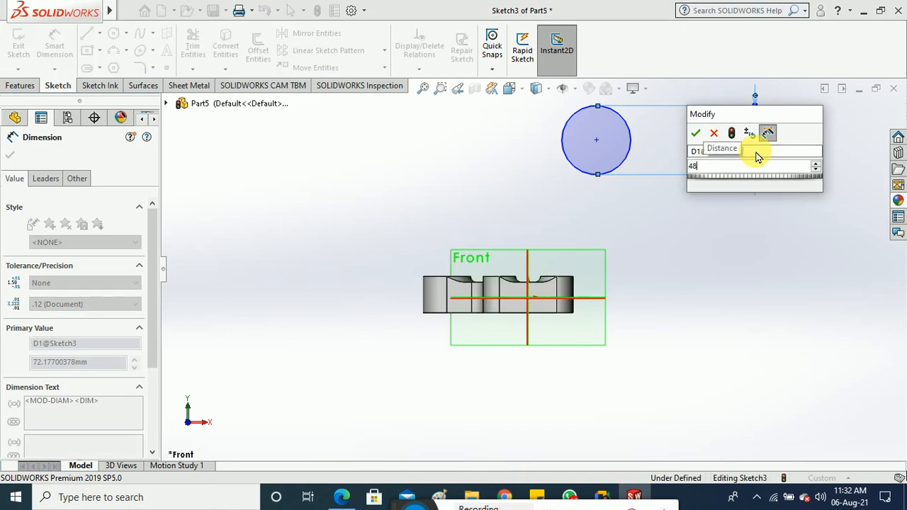
{"action": "key", "text": "Escape"}
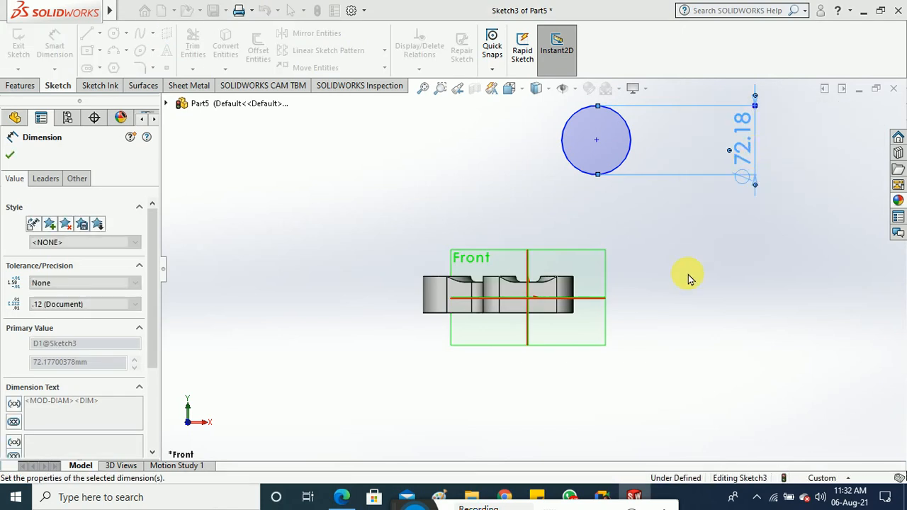
{"action": "scroll", "coordinate": [598, 141], "scroll_direction": "down", "scroll_amount": 1}
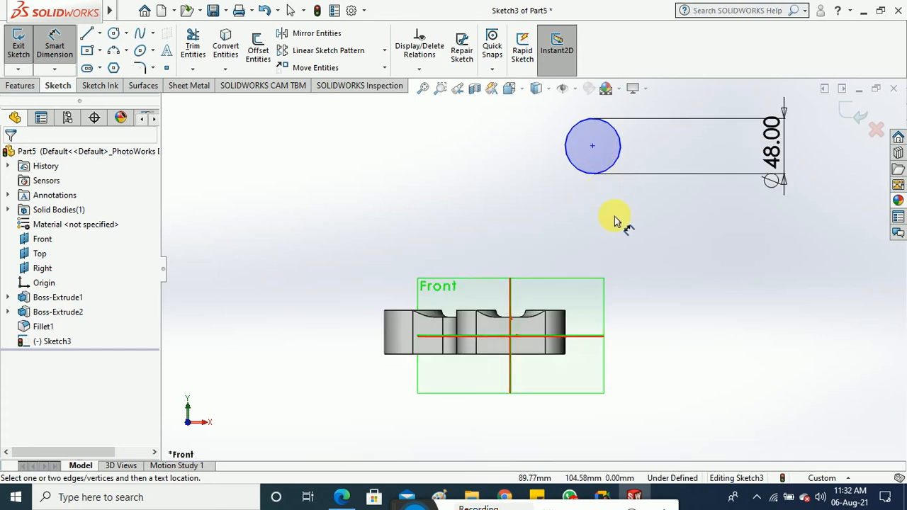
Step: Check the bracket drawing in Edge and dimension the circle's centre 137 mm above the plate's bottom edge in the SOLIDWORKS sketch
{"action": "left_click", "coordinate": [341, 497]}
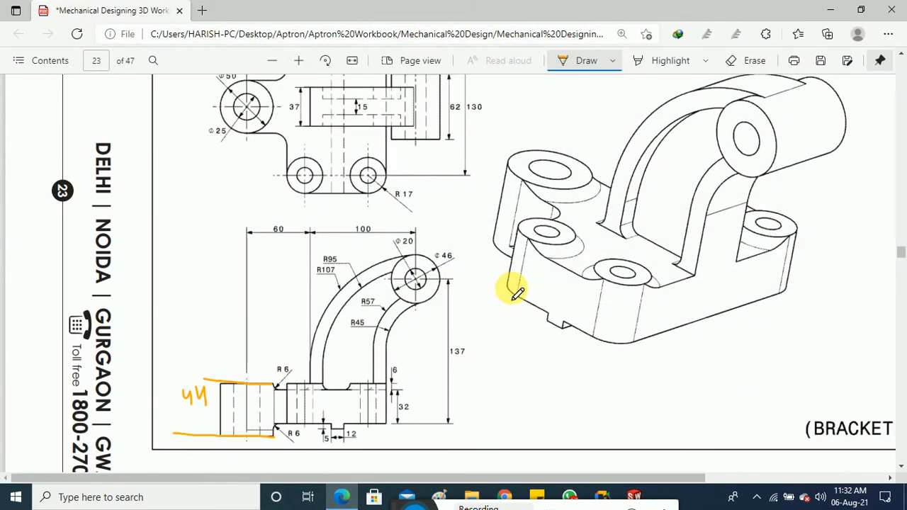
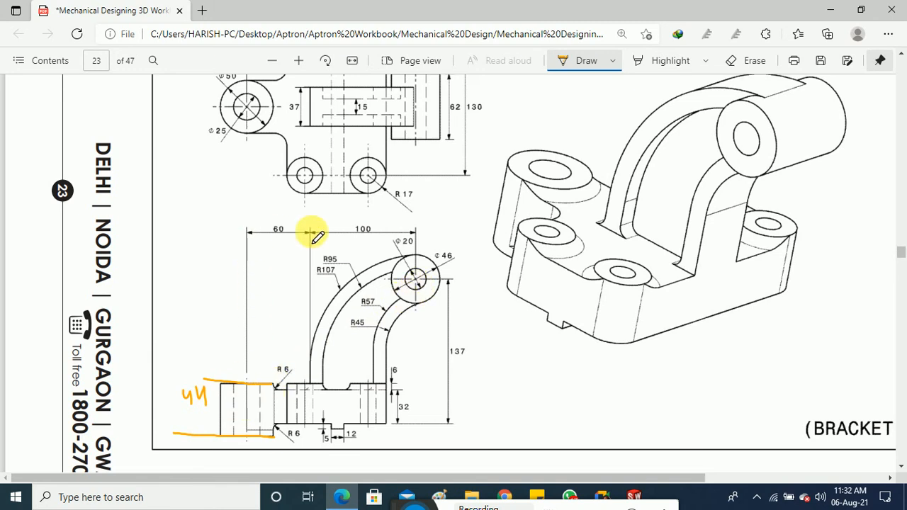
{"action": "left_click", "coordinate": [831, 10]}
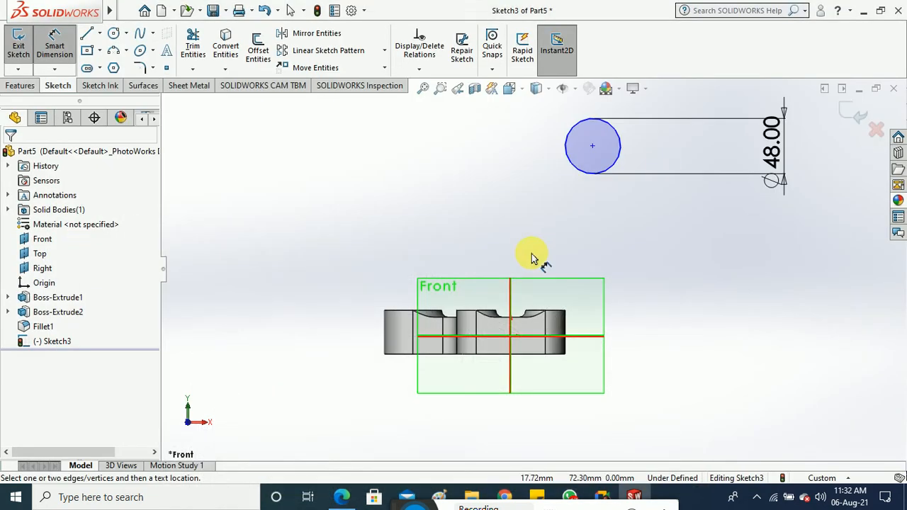
{"action": "scroll", "coordinate": [614, 276], "scroll_direction": "down", "scroll_amount": 2}
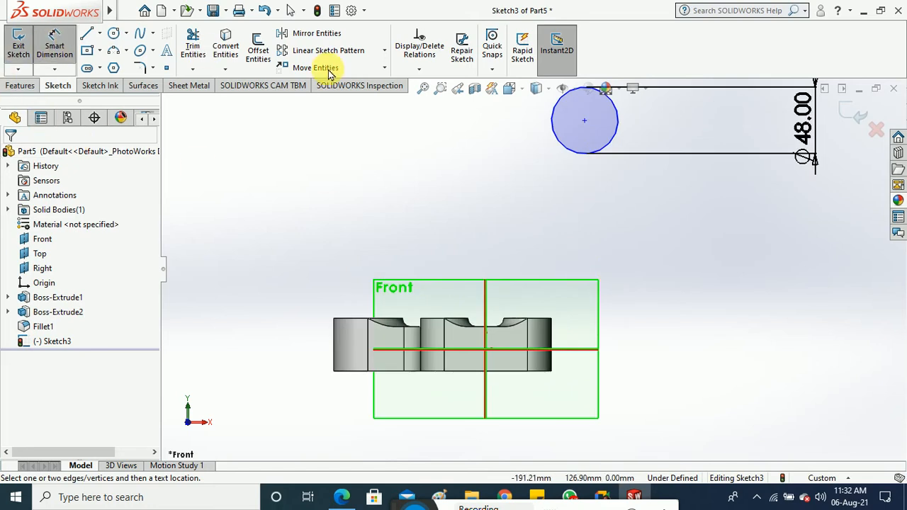
{"action": "left_click", "coordinate": [584, 122]}
{"action": "left_click", "coordinate": [532, 369]}
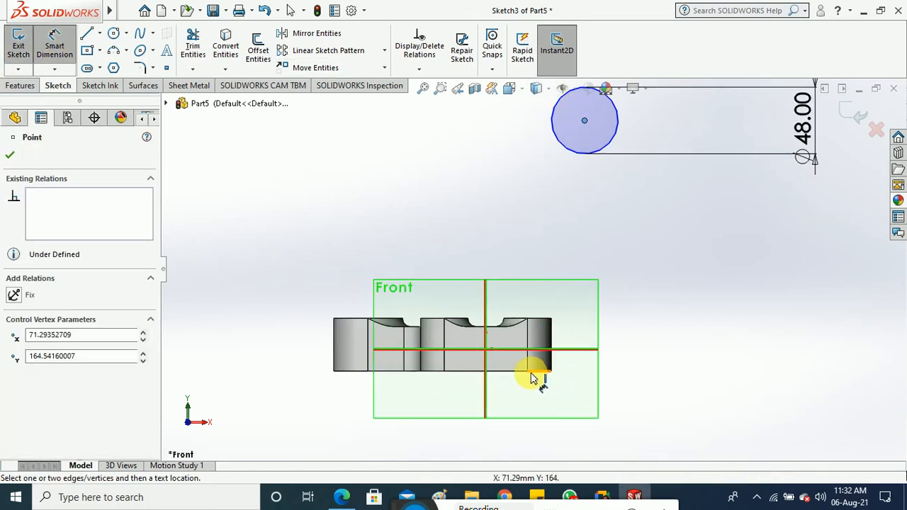
{"action": "left_click", "coordinate": [700, 309]}
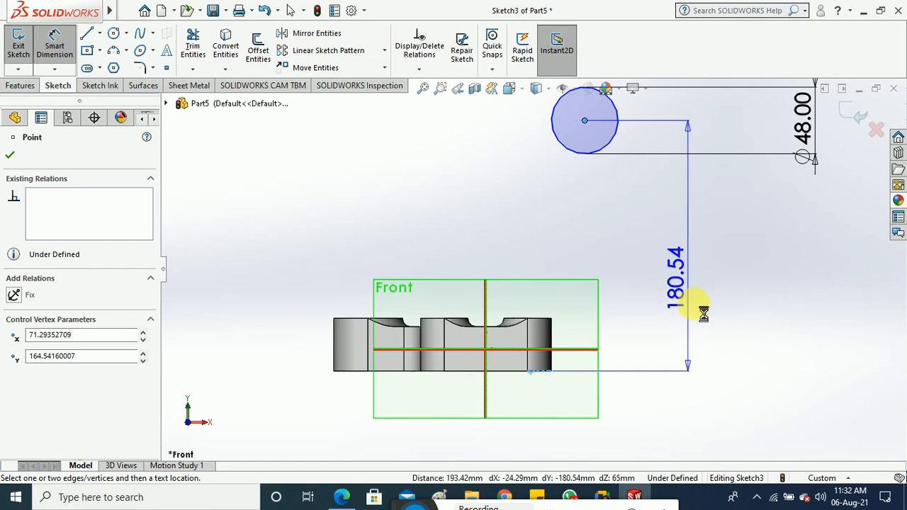
{"action": "left_click", "coordinate": [341, 496]}
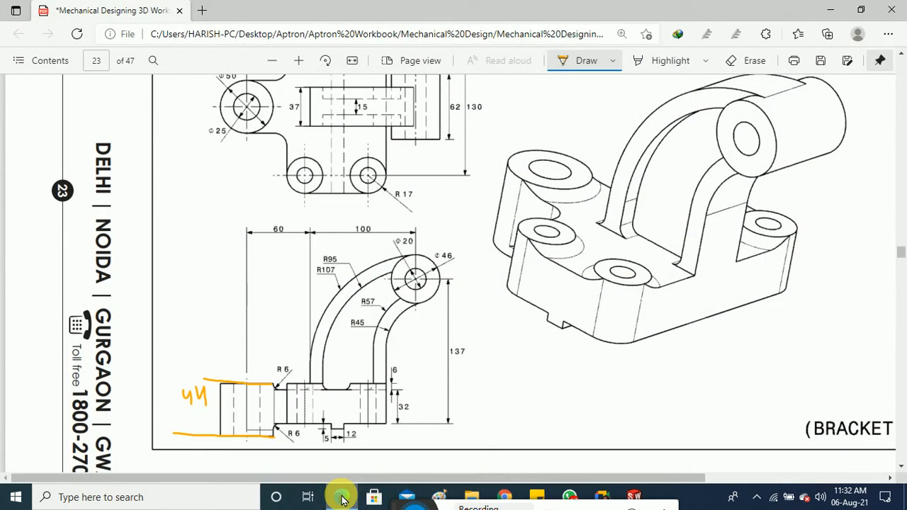
{"action": "left_click", "coordinate": [342, 496]}
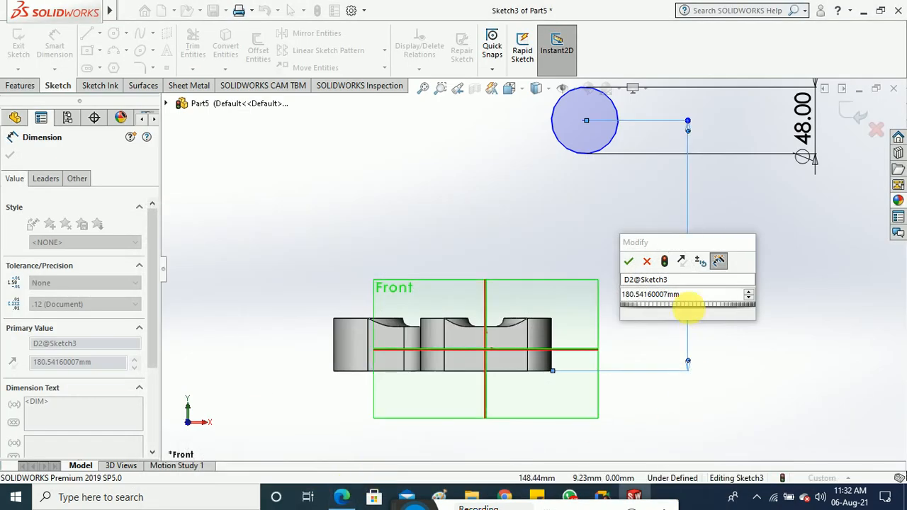
{"action": "left_click", "coordinate": [686, 299]}
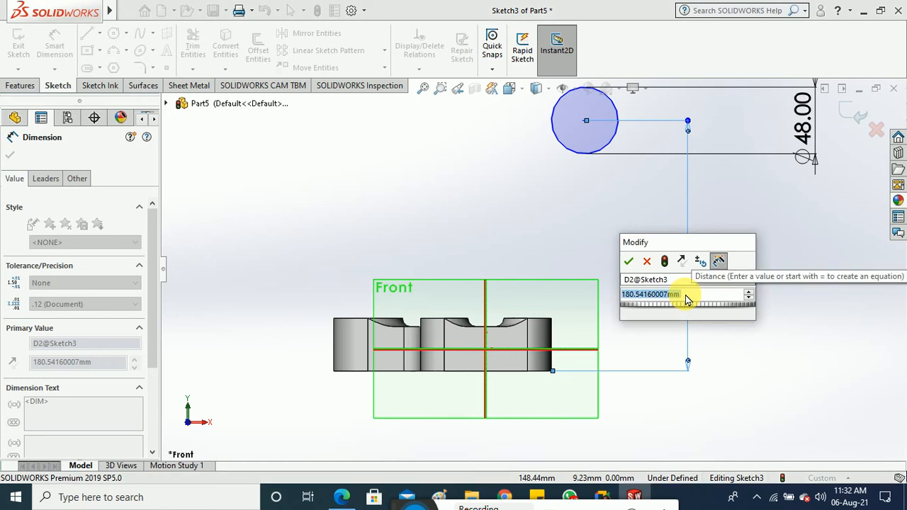
{"action": "type", "text": "137"}
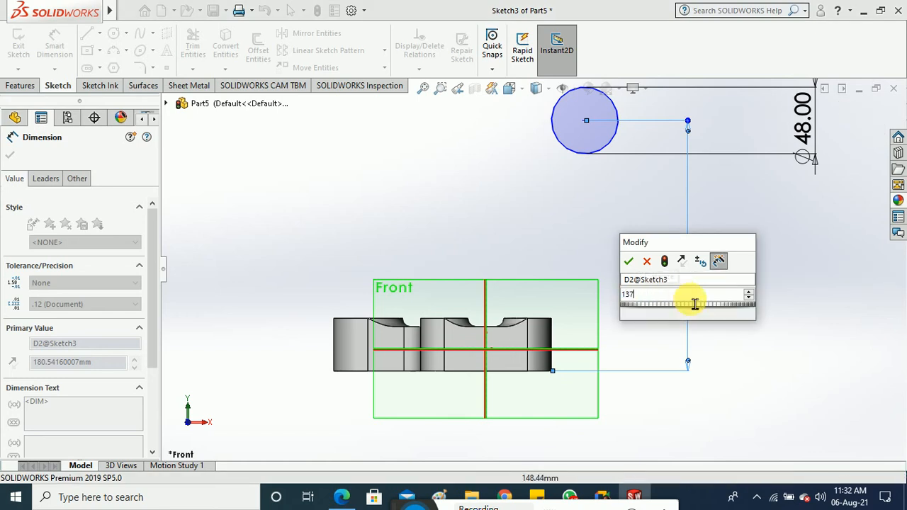
{"action": "key", "text": "Return"}
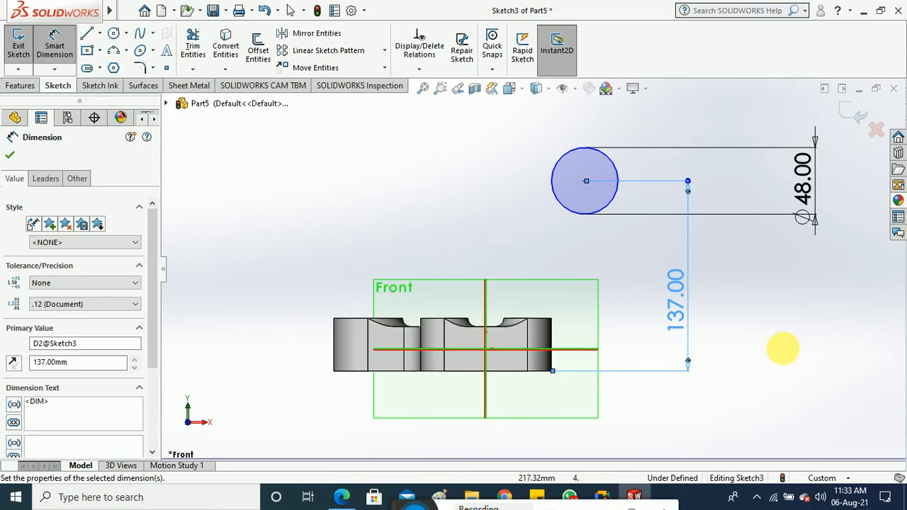
{"action": "left_click", "coordinate": [782, 347]}
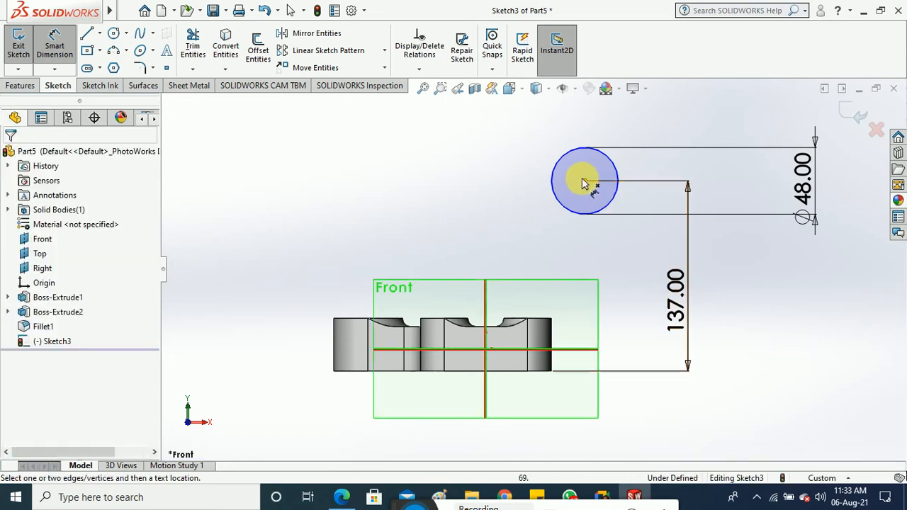
{"action": "left_click", "coordinate": [584, 182]}
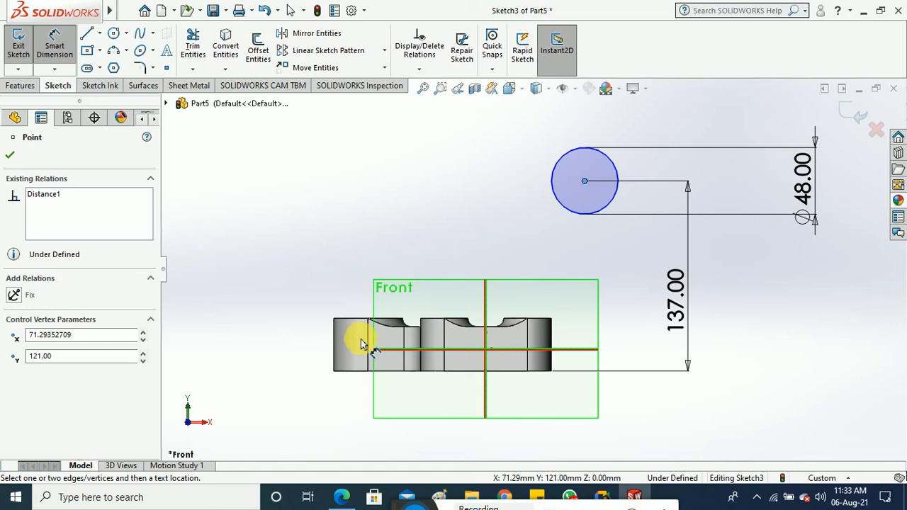
{"action": "left_click", "coordinate": [10, 155]}
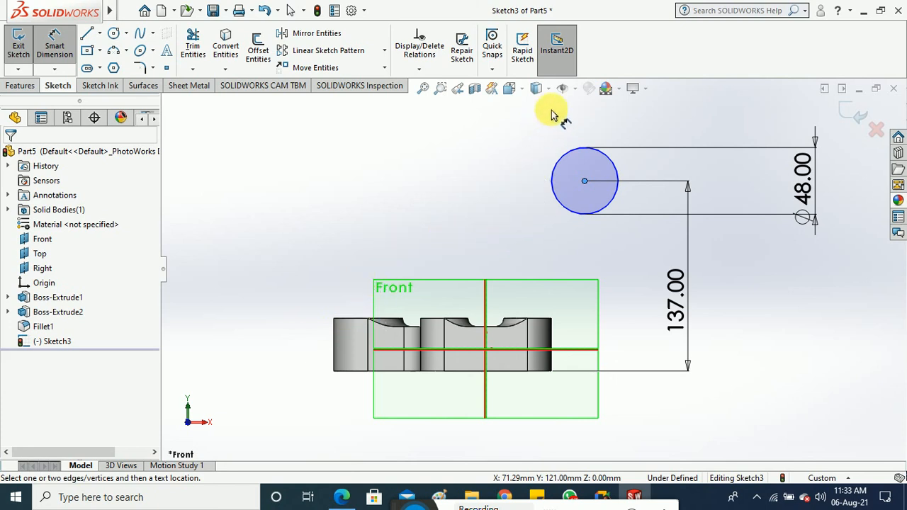
{"action": "left_click", "coordinate": [576, 92]}
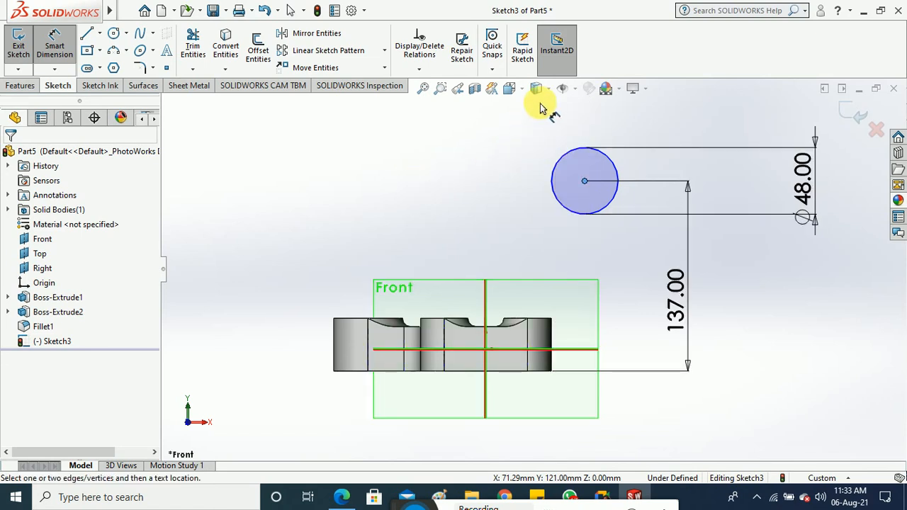
{"action": "left_click", "coordinate": [573, 91]}
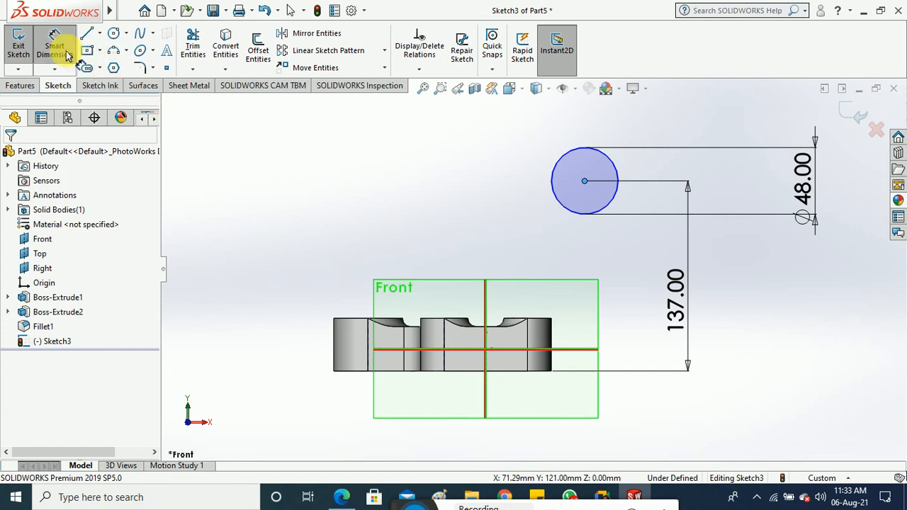
{"action": "key", "text": "Escape"}
{"action": "key", "text": "Escape"}
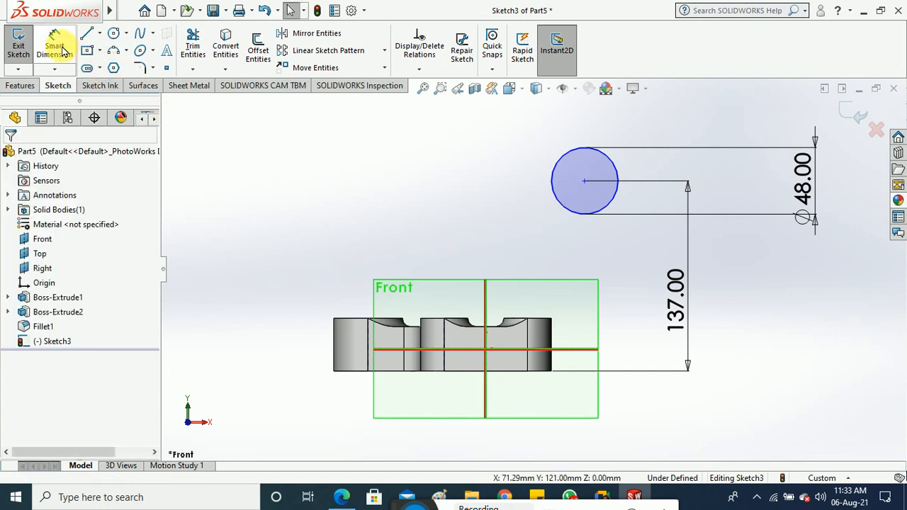
Step: Dimension the circle's centre 160 mm horizontally from the axis of the plate's large end boss, orient to the front view and exit the sketch
{"action": "left_click", "coordinate": [62, 50]}
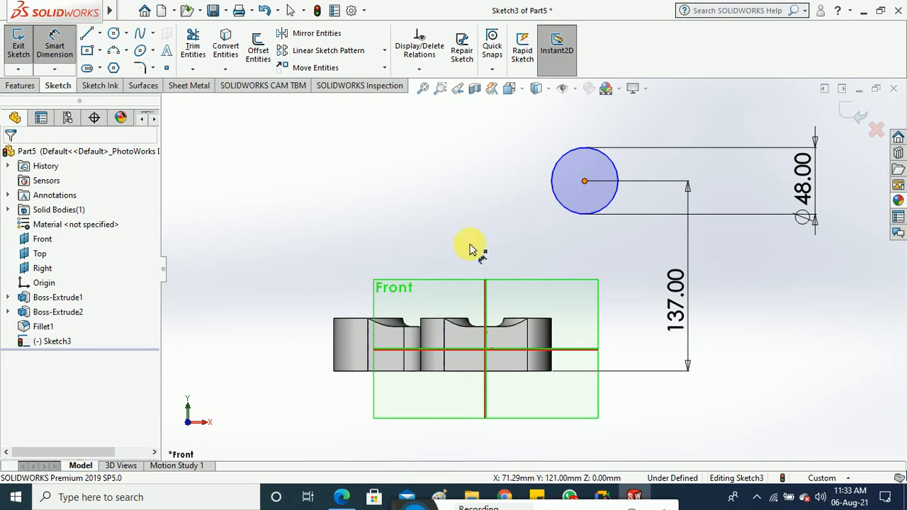
{"action": "middle_click_drag", "start_coordinate": [466, 267], "coordinate": [376, 326]}
{"action": "left_click", "coordinate": [367, 319]}
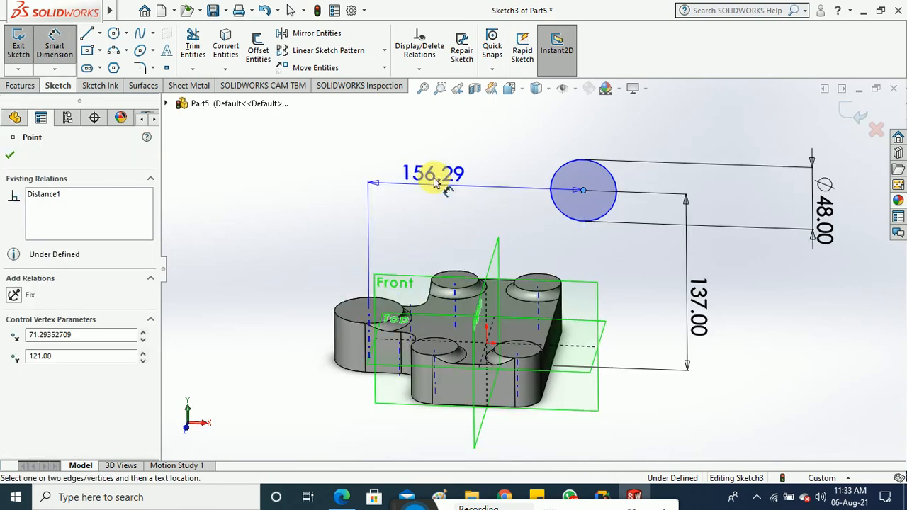
{"action": "left_click", "coordinate": [433, 146]}
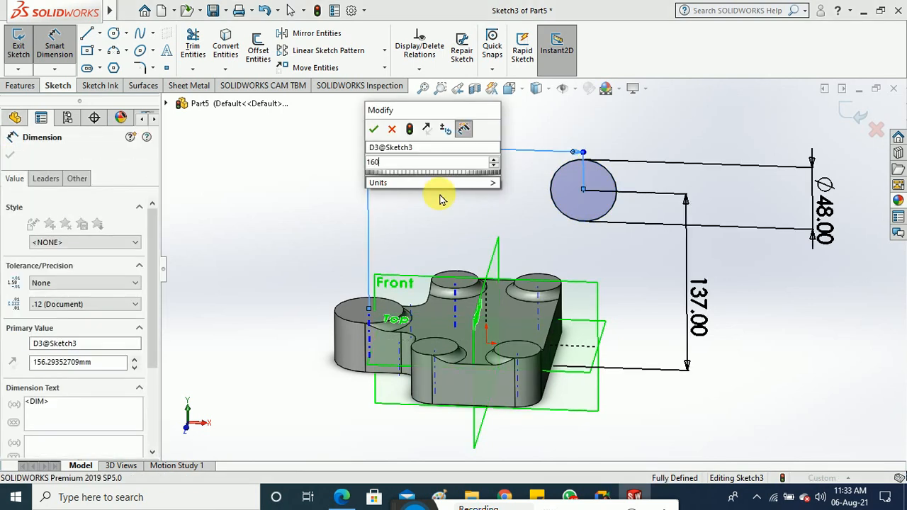
{"action": "key", "text": "Return"}
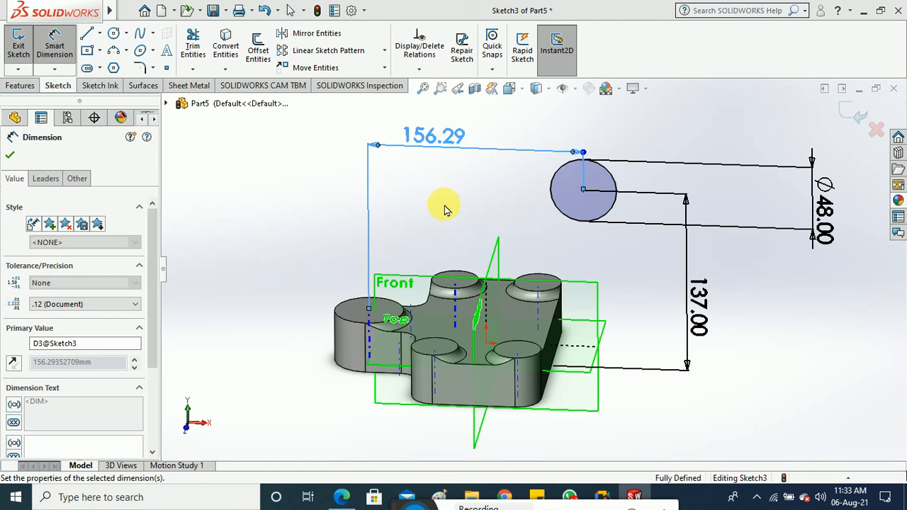
{"action": "left_click", "coordinate": [444, 205]}
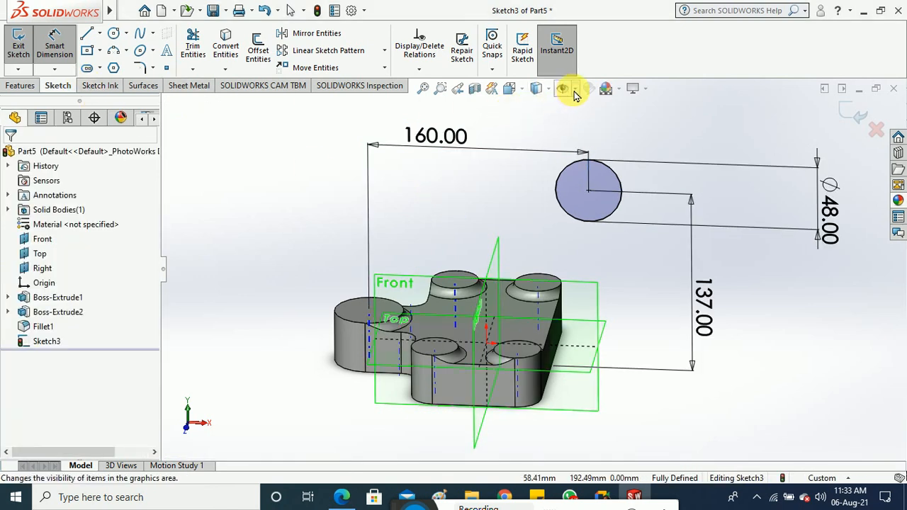
{"action": "left_click", "coordinate": [522, 93]}
{"action": "left_click", "coordinate": [580, 165]}
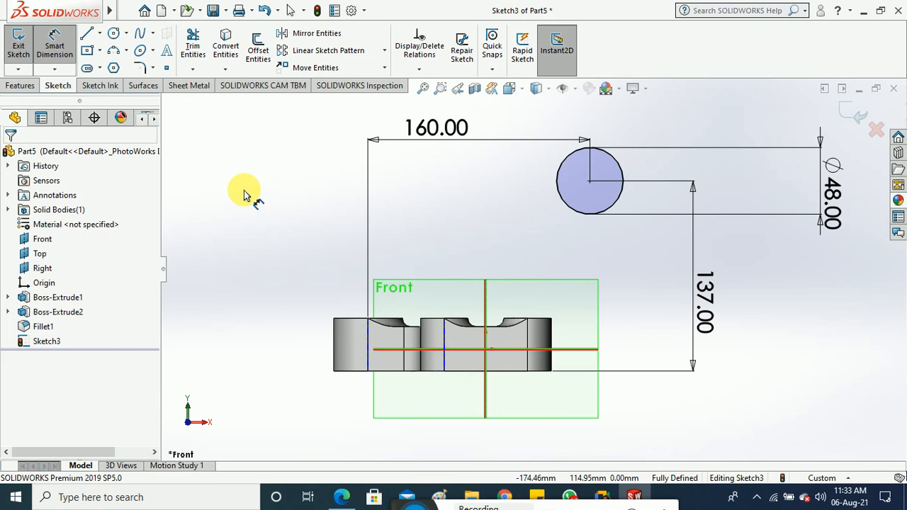
{"action": "left_click", "coordinate": [19, 46]}
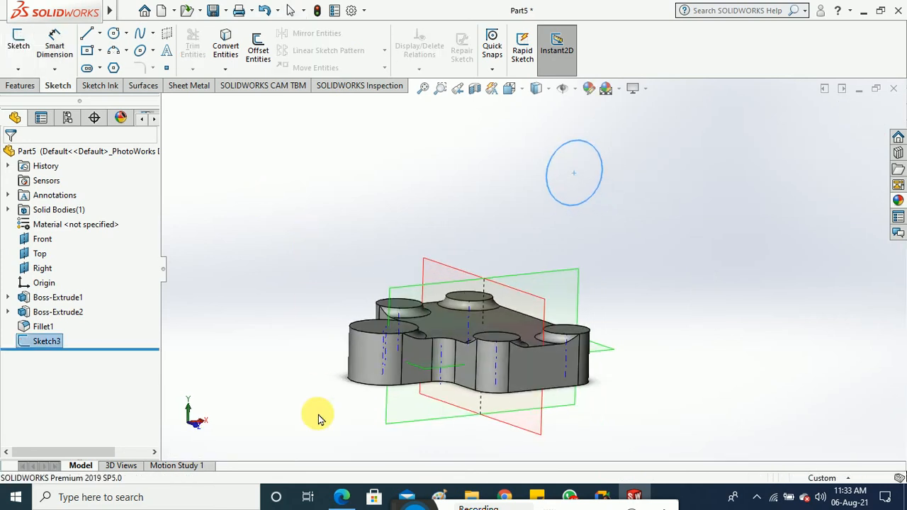
Step: Check the bracket's front view in the PDF in Edge, then edit the circle's sketch in SOLIDWORKS to a 46 mm diameter and exit it
{"action": "left_click", "coordinate": [342, 496]}
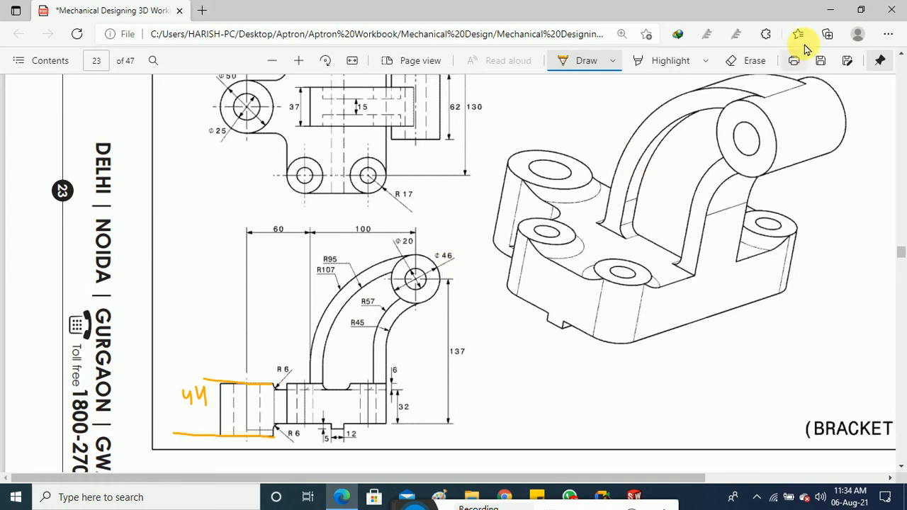
{"action": "left_click", "coordinate": [830, 10]}
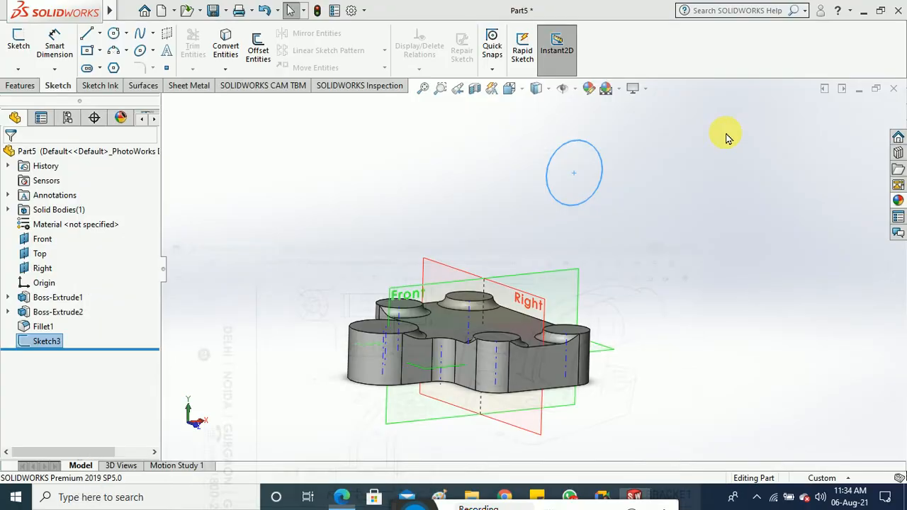
{"action": "right_click", "coordinate": [589, 203]}
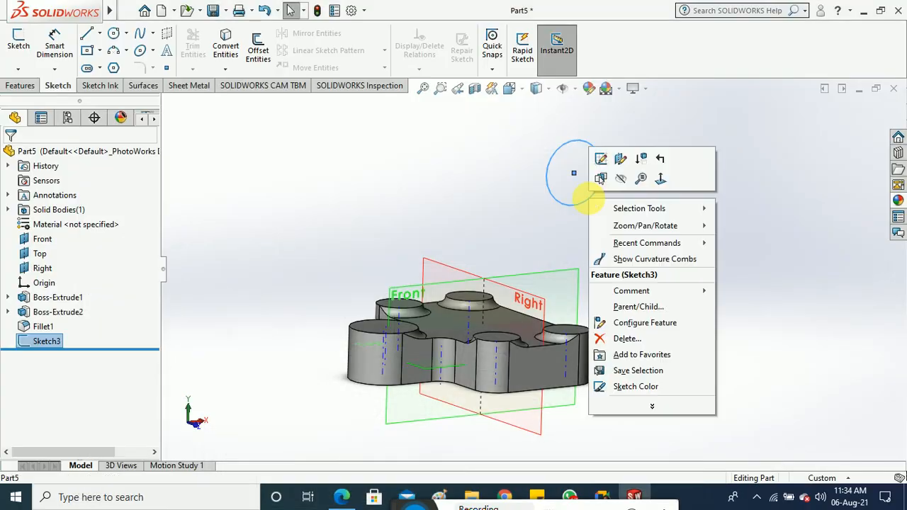
{"action": "left_click", "coordinate": [600, 158]}
{"action": "double_click", "coordinate": [764, 164]}
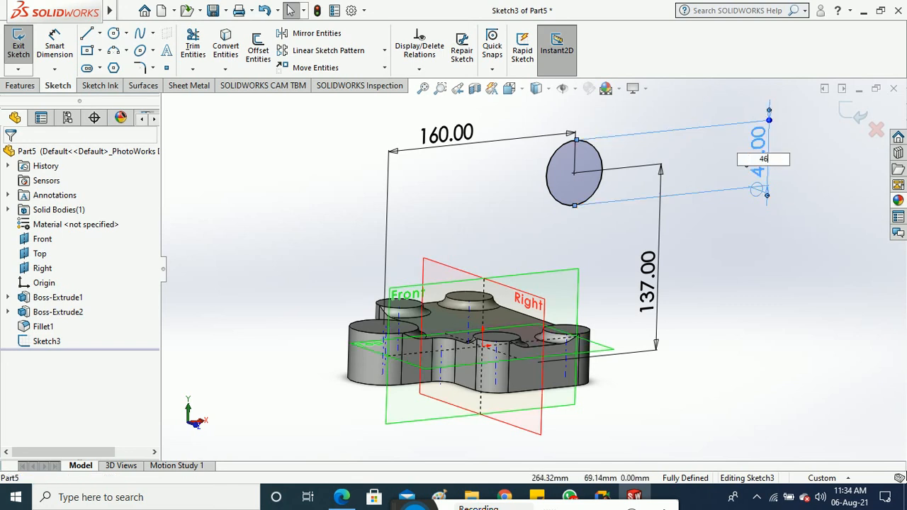
{"action": "type", "text": "46"}
{"action": "key", "text": "Return"}
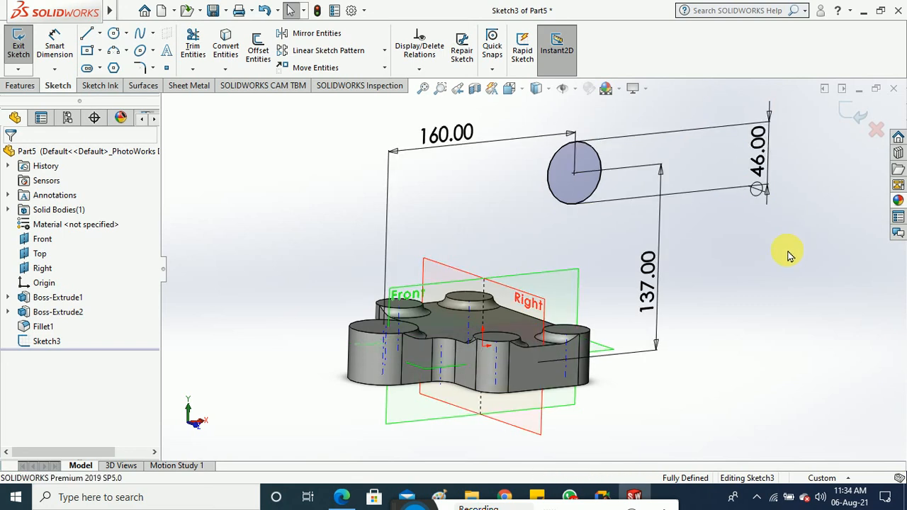
{"action": "left_click", "coordinate": [18, 46]}
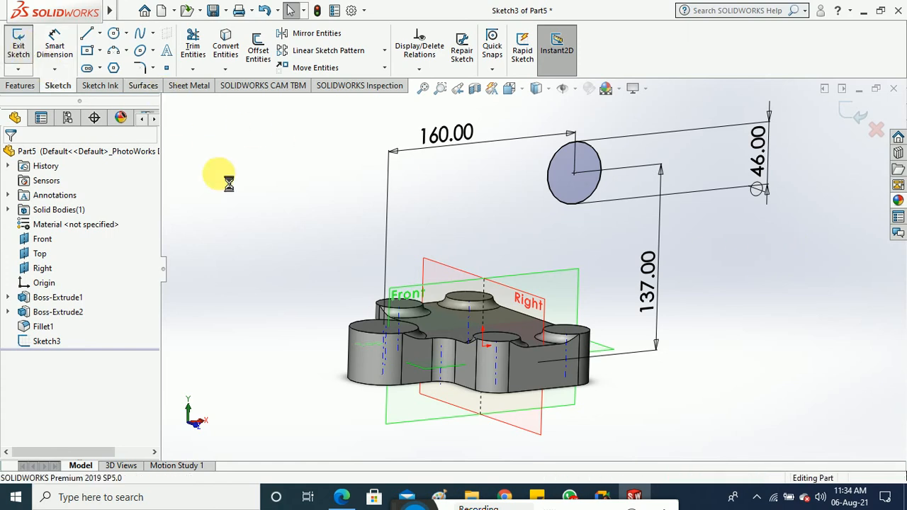
Step: Extrude the 46 mm circle as a boss with Mid Plane and 62 mm depth, consulting the PDF drawing in Edge for the length
{"action": "left_click", "coordinate": [22, 85]}
{"action": "left_click", "coordinate": [23, 49]}
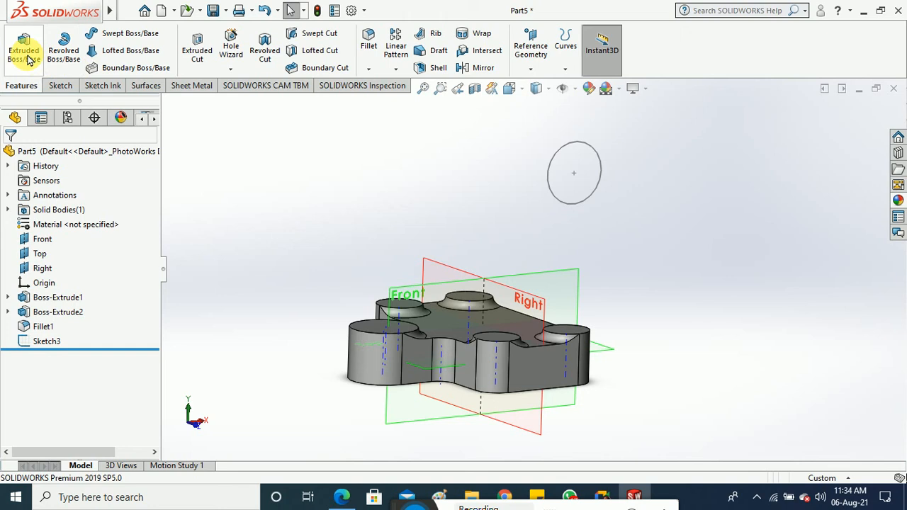
{"action": "left_click", "coordinate": [575, 207]}
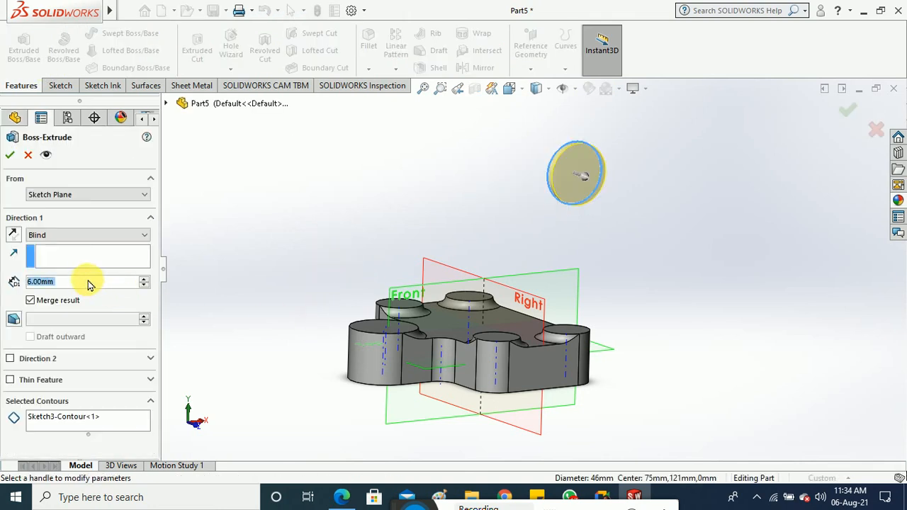
{"action": "left_click", "coordinate": [95, 236]}
{"action": "left_click", "coordinate": [88, 299]}
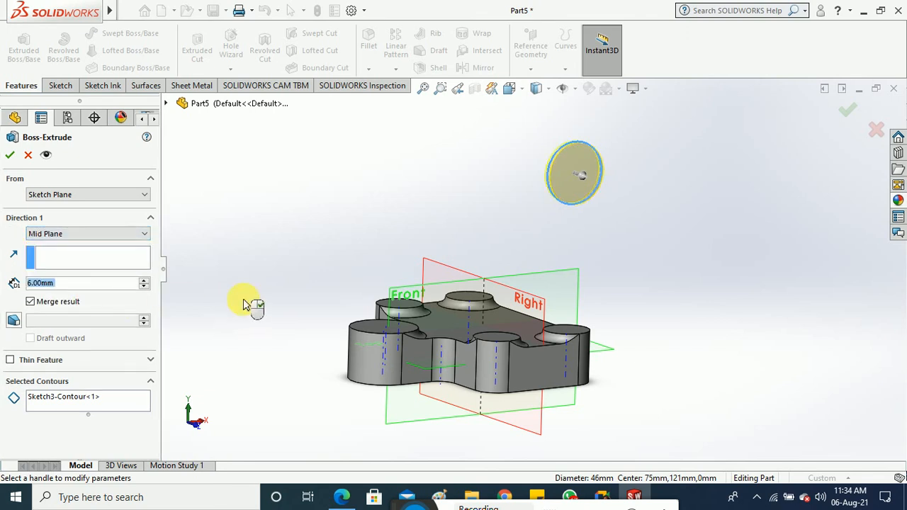
{"action": "left_click", "coordinate": [342, 496]}
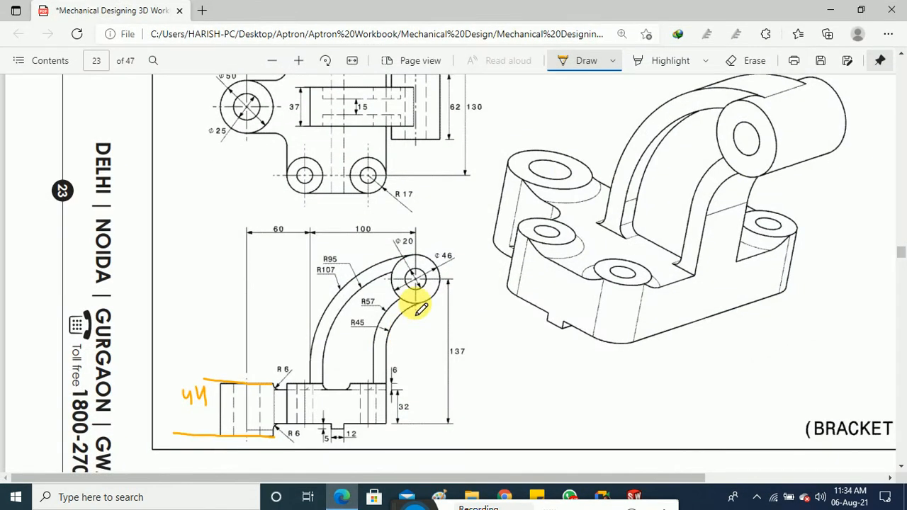
{"action": "scroll", "coordinate": [433, 336], "scroll_direction": "up", "scroll_amount": 1}
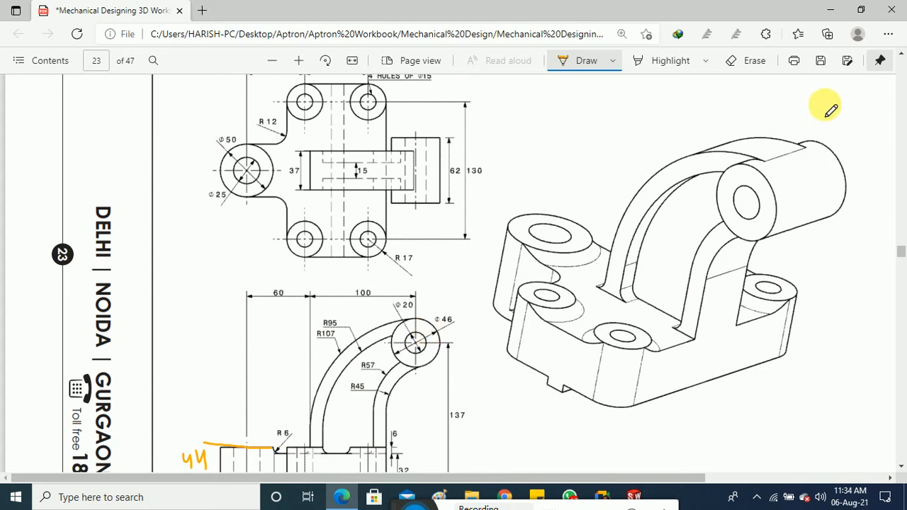
{"action": "left_click", "coordinate": [827, 10]}
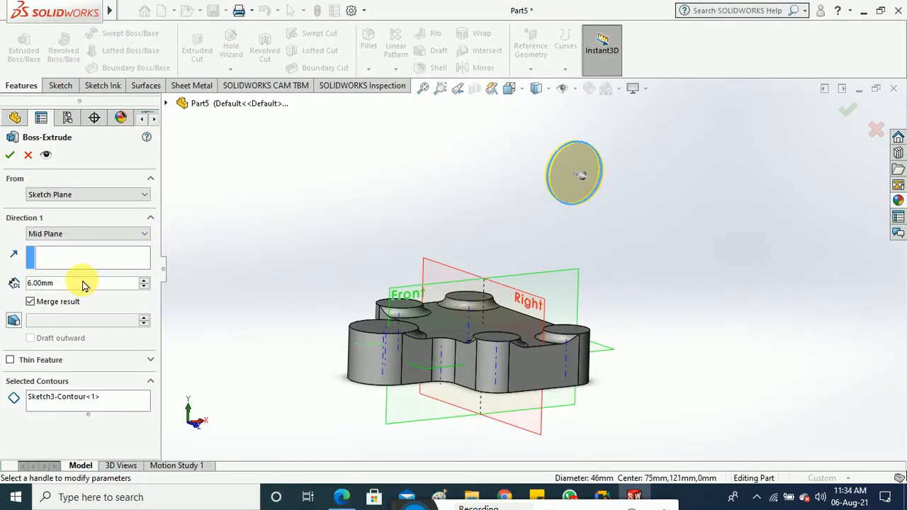
{"action": "left_click_drag", "start_coordinate": [92, 287], "coordinate": [31, 287]}
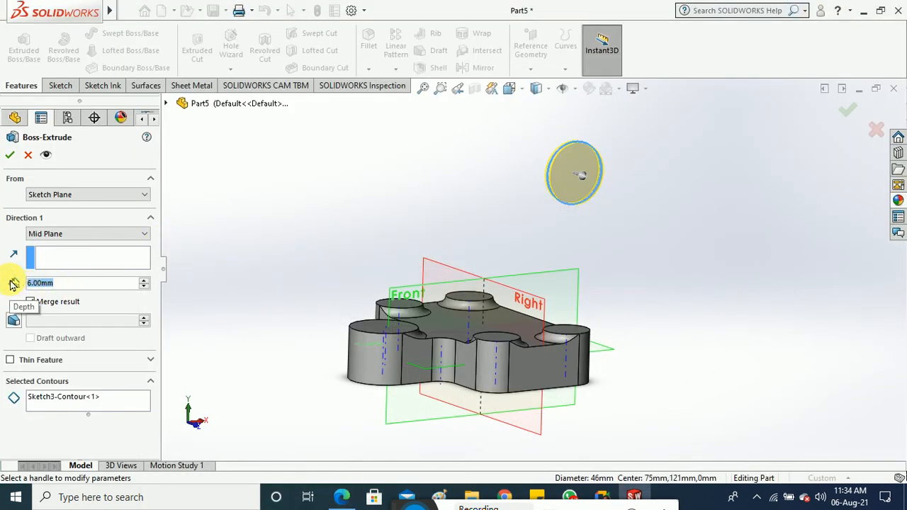
{"action": "type", "text": "62"}
{"action": "key", "text": "Return"}
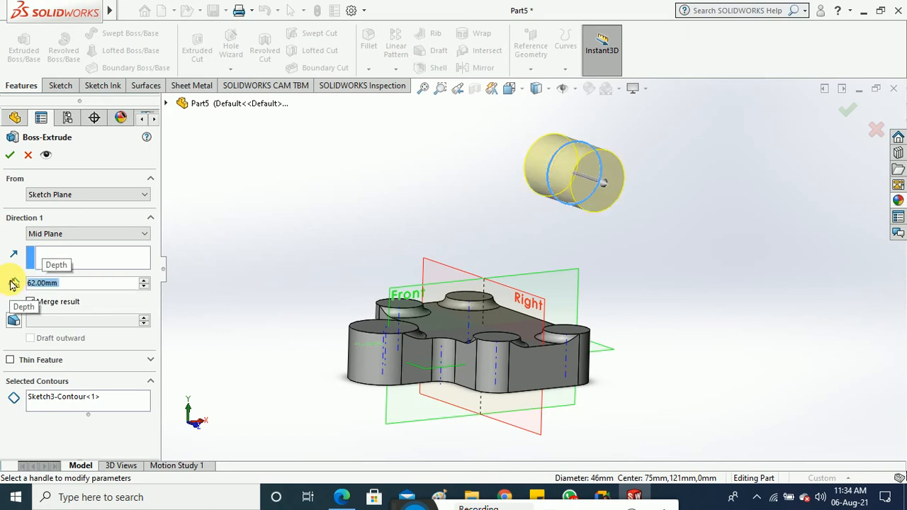
{"action": "left_click", "coordinate": [9, 156]}
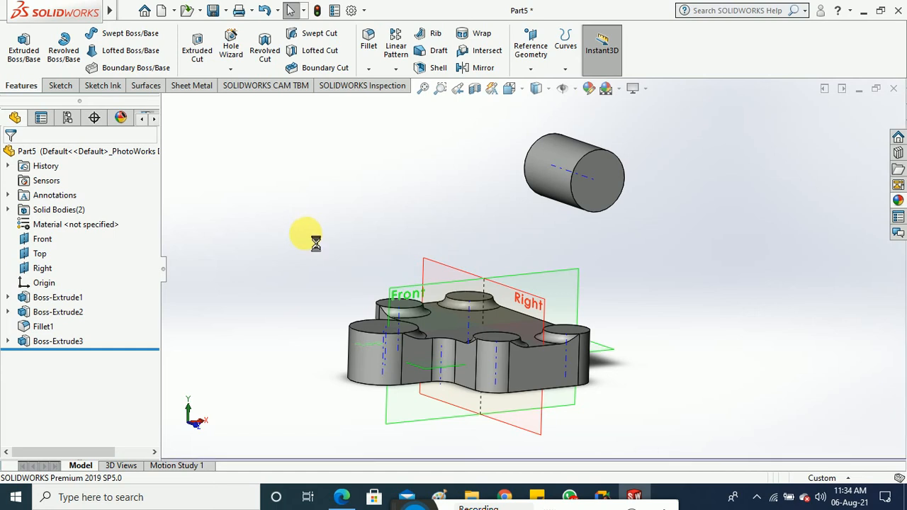
Step: Mark the cylinder's 62 mm length and the curved arm's outer R107 and R45 arcs on the PDF drawing in Edge
{"action": "left_click", "coordinate": [342, 497]}
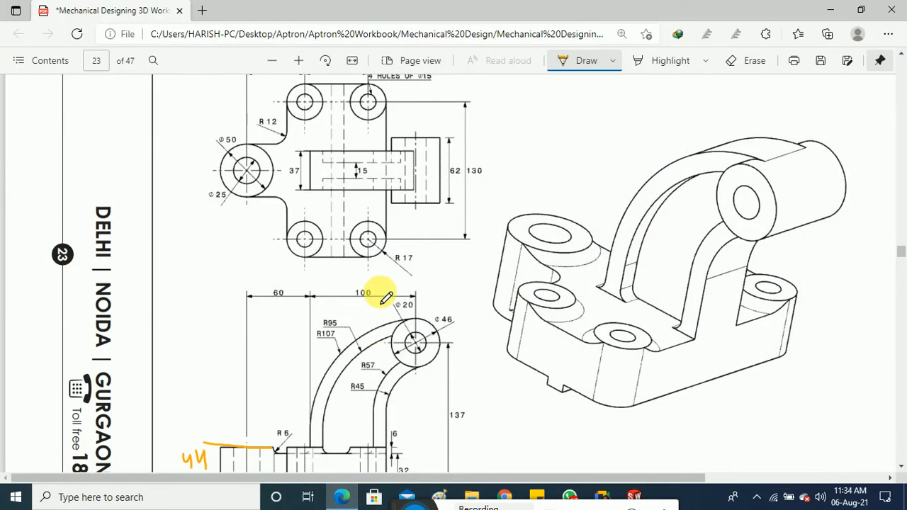
{"action": "scroll", "coordinate": [454, 218], "scroll_direction": "up", "scroll_amount": 2}
{"action": "left_click_drag", "start_coordinate": [449, 206], "coordinate": [449, 266]}
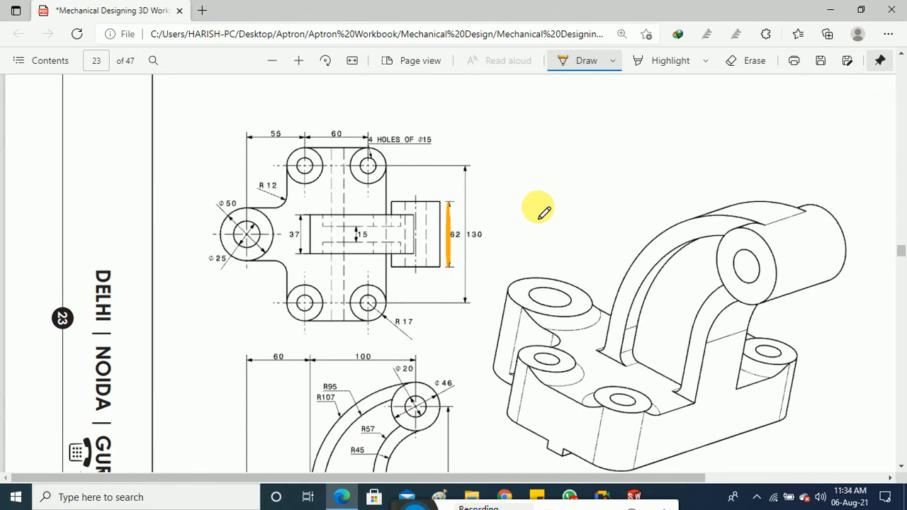
{"action": "scroll", "coordinate": [502, 298], "scroll_direction": "up", "scroll_amount": 1}
{"action": "scroll", "coordinate": [500, 298], "scroll_direction": "down", "scroll_amount": 4}
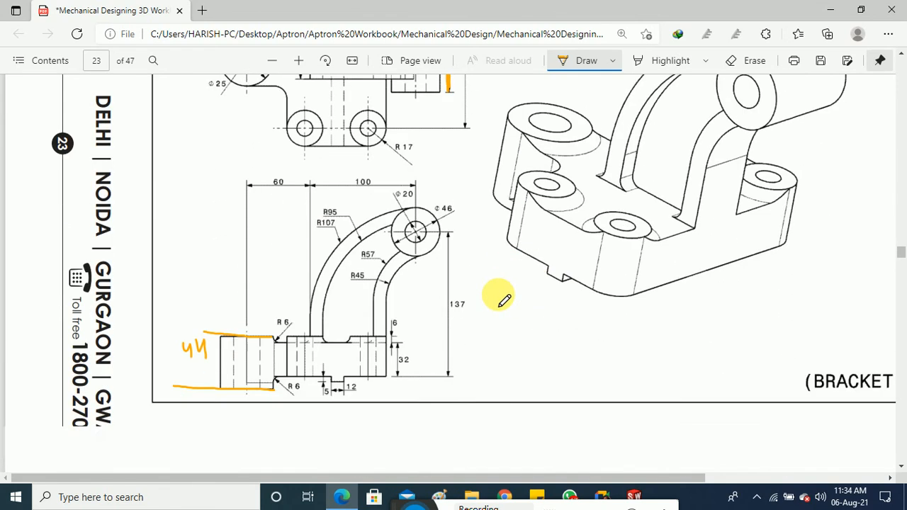
{"action": "scroll", "coordinate": [501, 297], "scroll_direction": "down", "scroll_amount": 2}
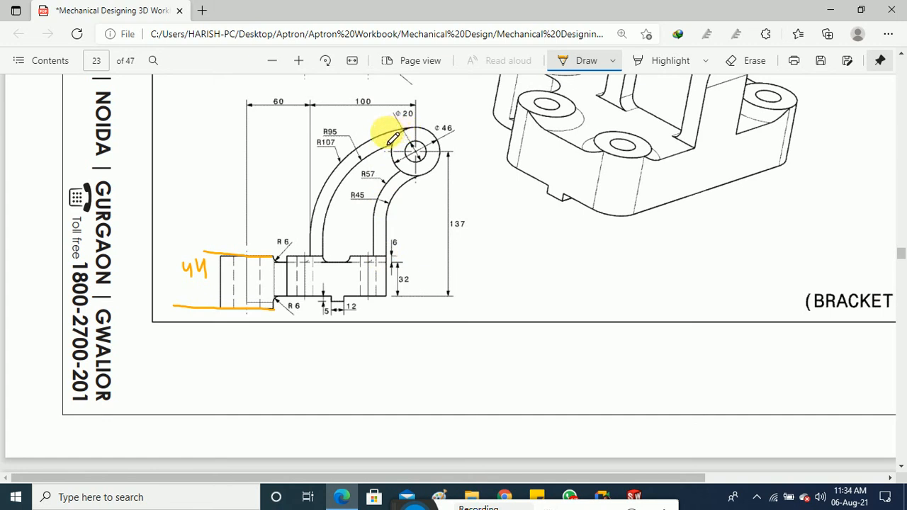
{"action": "left_click_drag", "start_coordinate": [363, 142], "coordinate": [413, 129]}
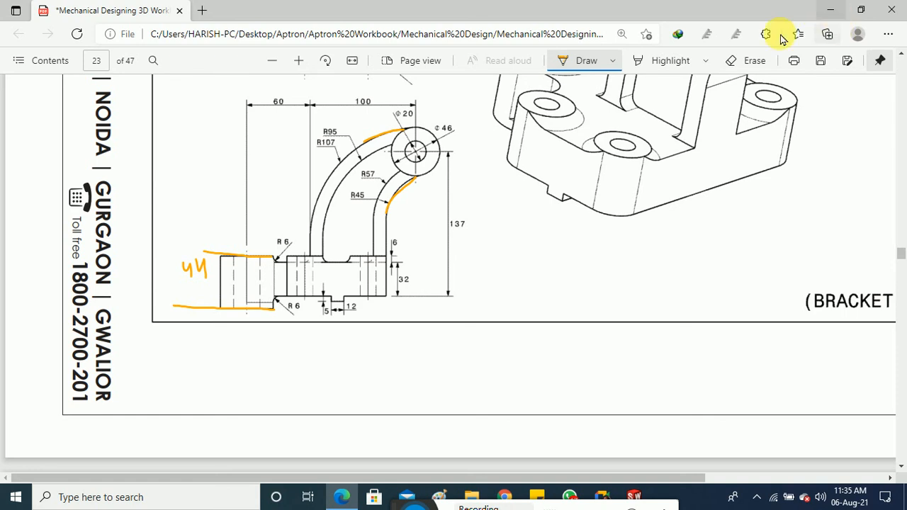
Step: Return to SOLIDWORKS, start a new sketch on the Front plane and orient the view normal to it
{"action": "left_click", "coordinate": [829, 12]}
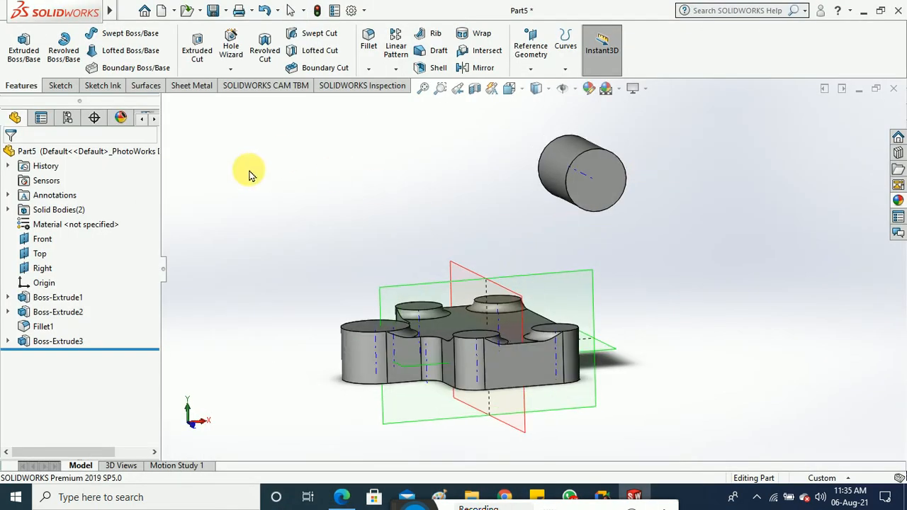
{"action": "left_click", "coordinate": [61, 85]}
{"action": "left_click", "coordinate": [22, 56]}
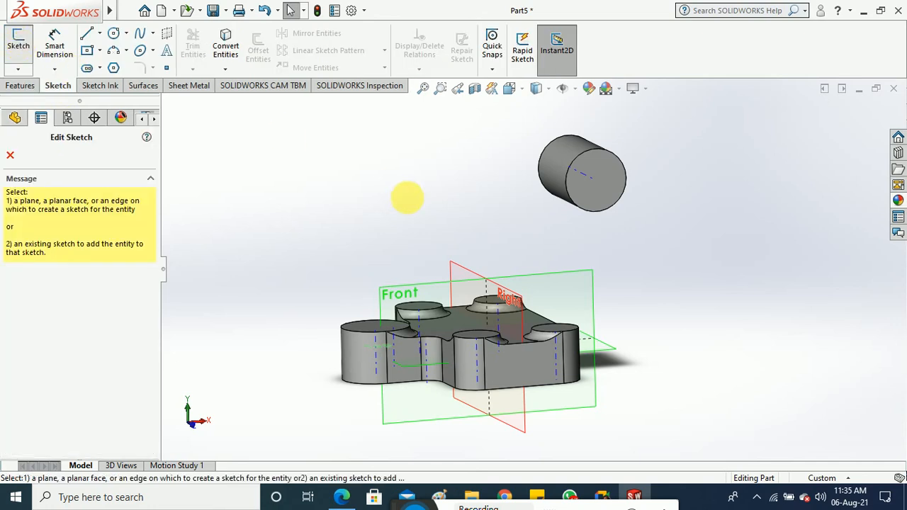
{"action": "left_click", "coordinate": [429, 287]}
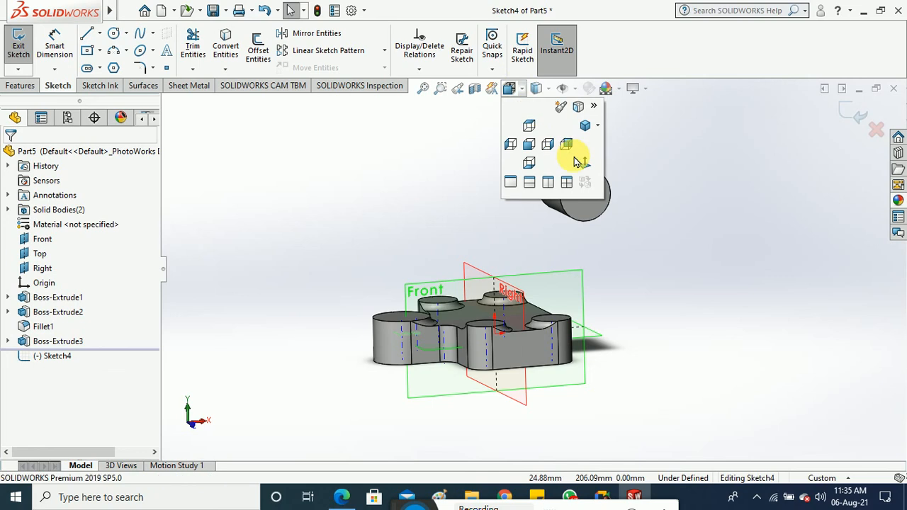
{"action": "left_click", "coordinate": [582, 165]}
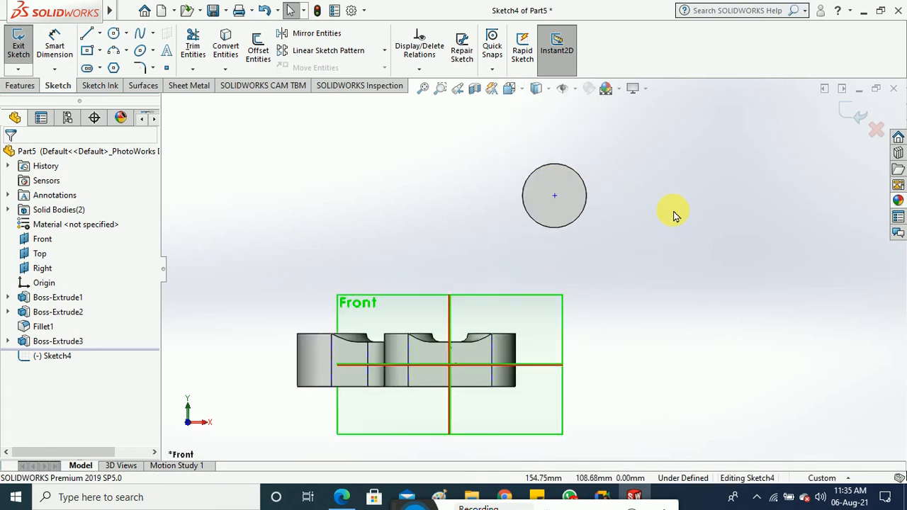
Step: Sketch a circle centred at about X 128, Y 33 mm, and a larger one around the cylinder centred at about X 40, Y 94 mm
{"action": "left_click", "coordinate": [113, 33]}
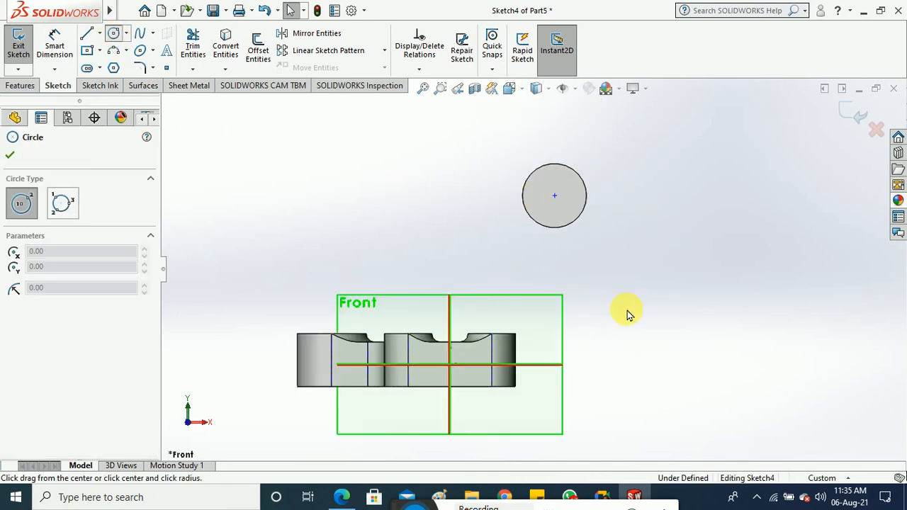
{"action": "left_click_drag", "start_coordinate": [629, 319], "coordinate": [688, 384]}
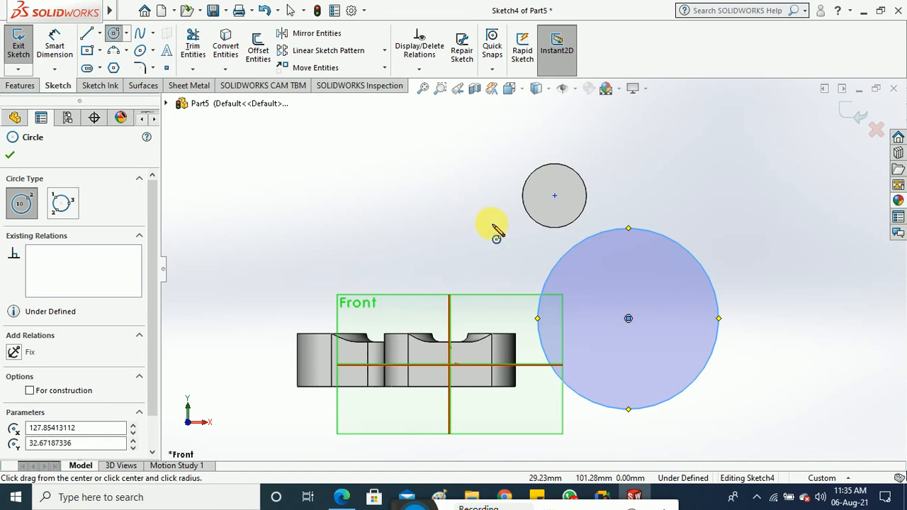
{"action": "left_click_drag", "start_coordinate": [505, 234], "coordinate": [719, 349]}
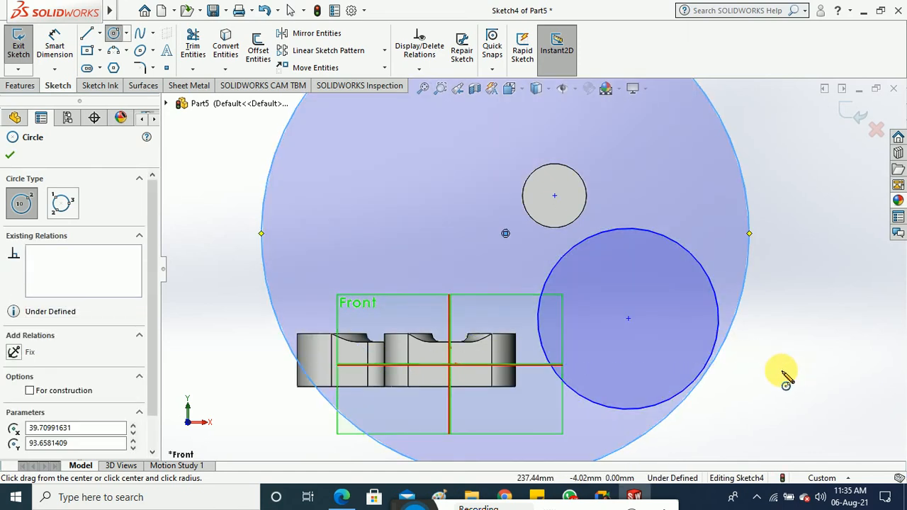
{"action": "key", "text": "Escape"}
{"action": "key", "text": "f"}
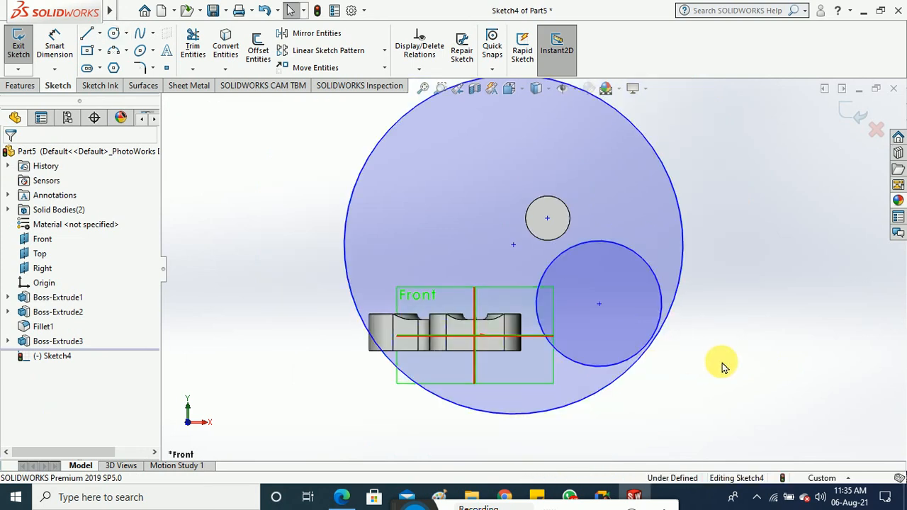
Step: Dimension the diameters of the large circle around the cylinder and the smaller circle beside the plate, keeping their drawn sizes
{"action": "left_click", "coordinate": [56, 61]}
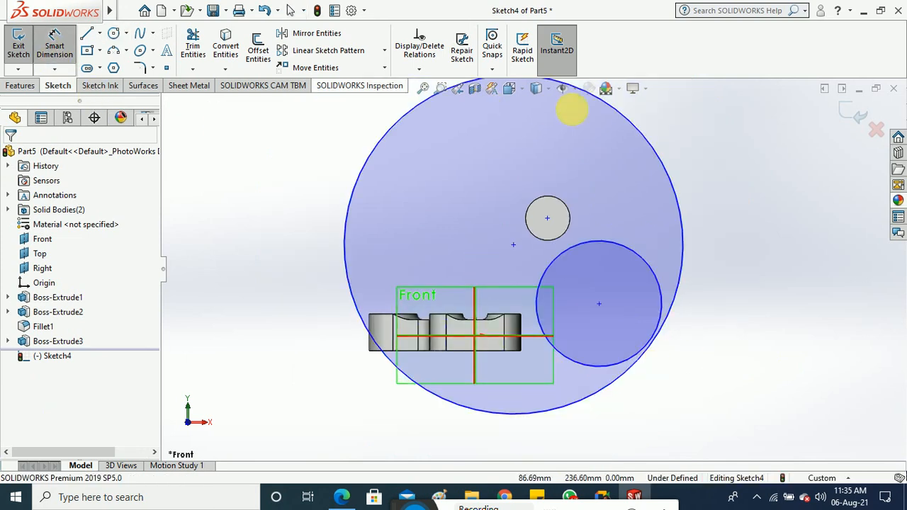
{"action": "left_click", "coordinate": [676, 119]}
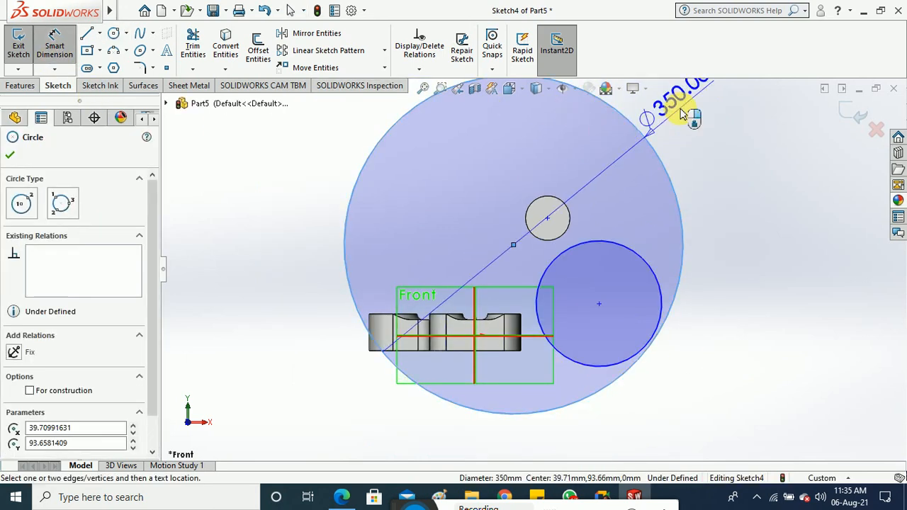
{"action": "left_click", "coordinate": [641, 262]}
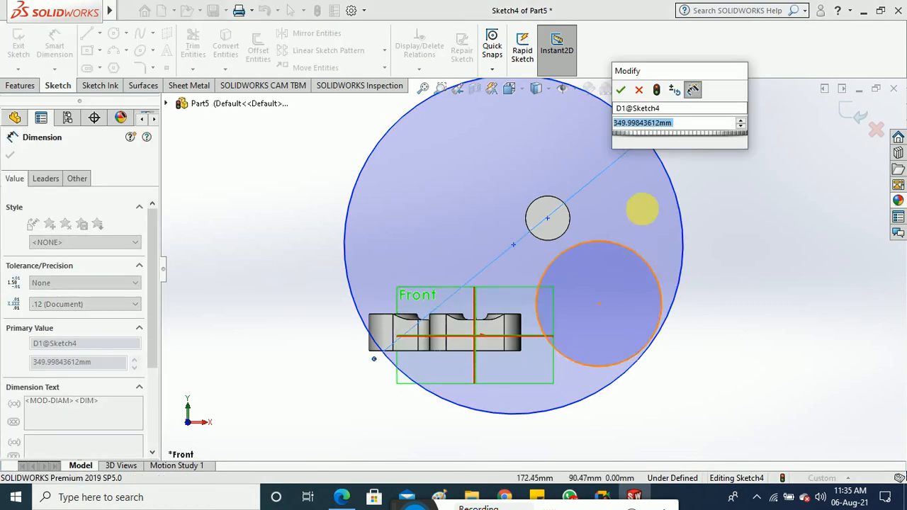
{"action": "left_click", "coordinate": [622, 86]}
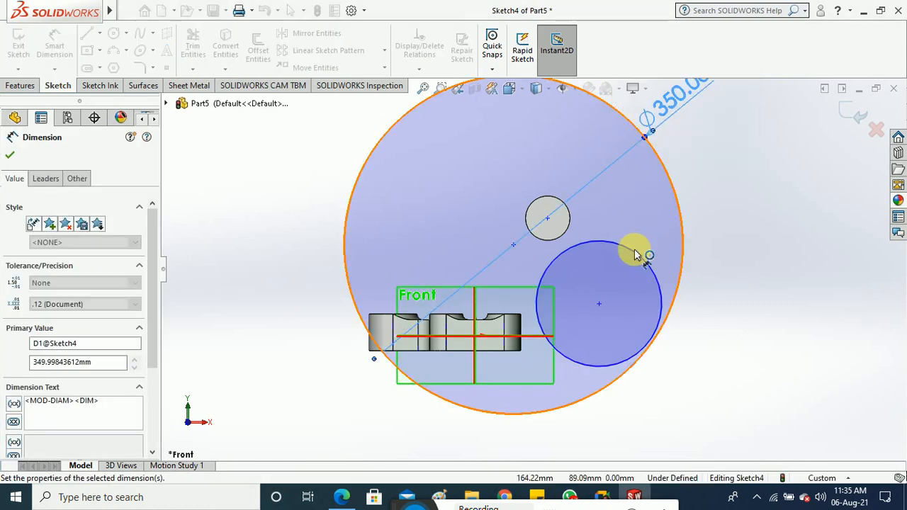
{"action": "left_click", "coordinate": [716, 199]}
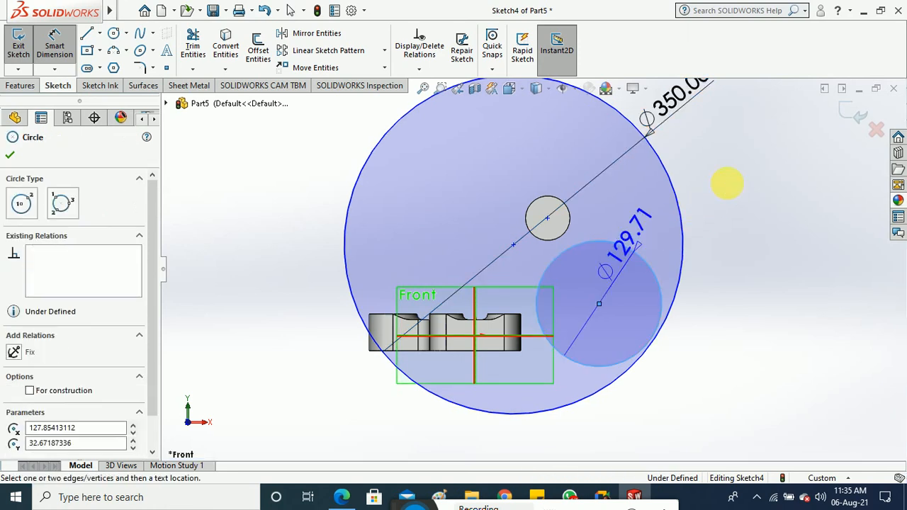
{"action": "left_click", "coordinate": [733, 190]}
{"action": "left_click", "coordinate": [730, 248]}
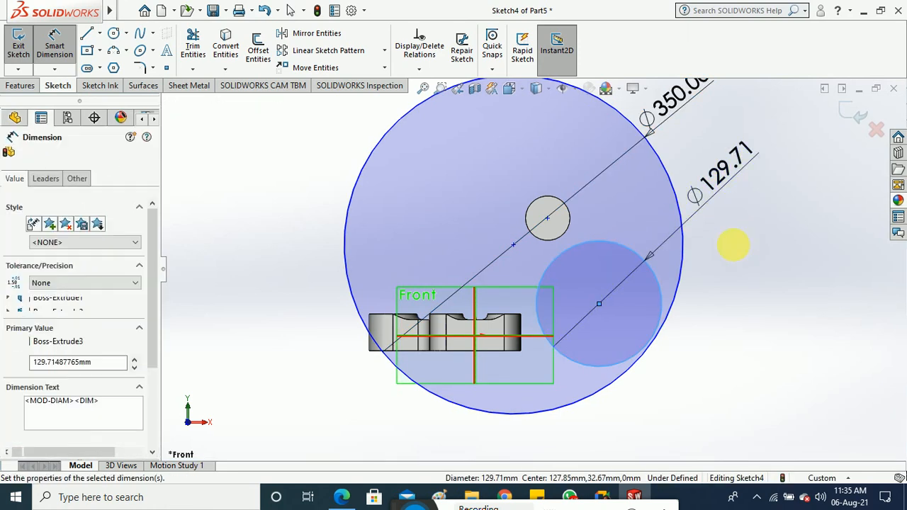
{"action": "left_click", "coordinate": [667, 164]}
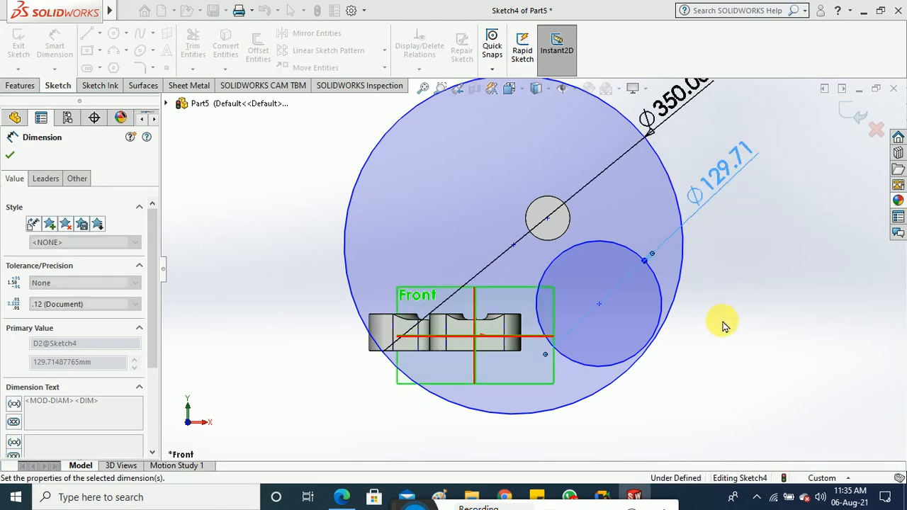
{"action": "left_click", "coordinate": [722, 323]}
Step: Check the R45 arc on the PDF drawing in Edge, return to SOLIDWORKS and set the smaller circle's diameter to 90 mm
{"action": "left_click", "coordinate": [340, 496]}
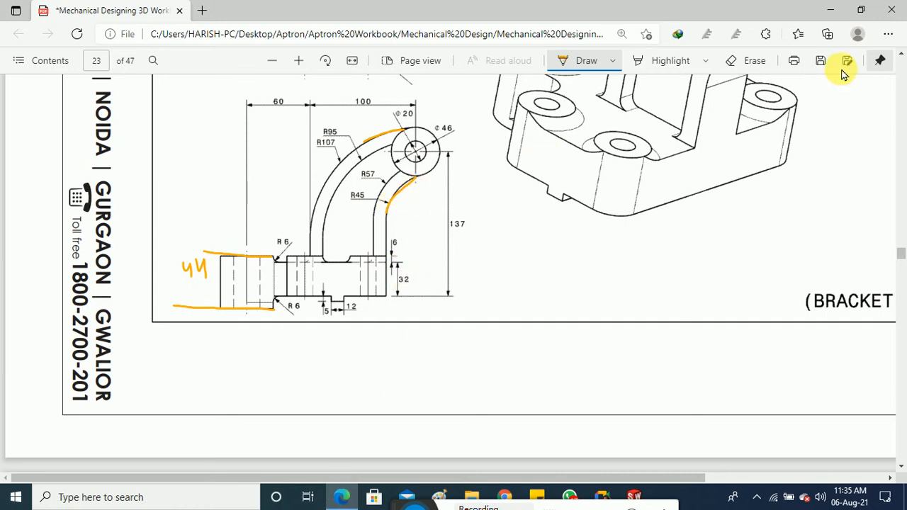
{"action": "left_click", "coordinate": [830, 10]}
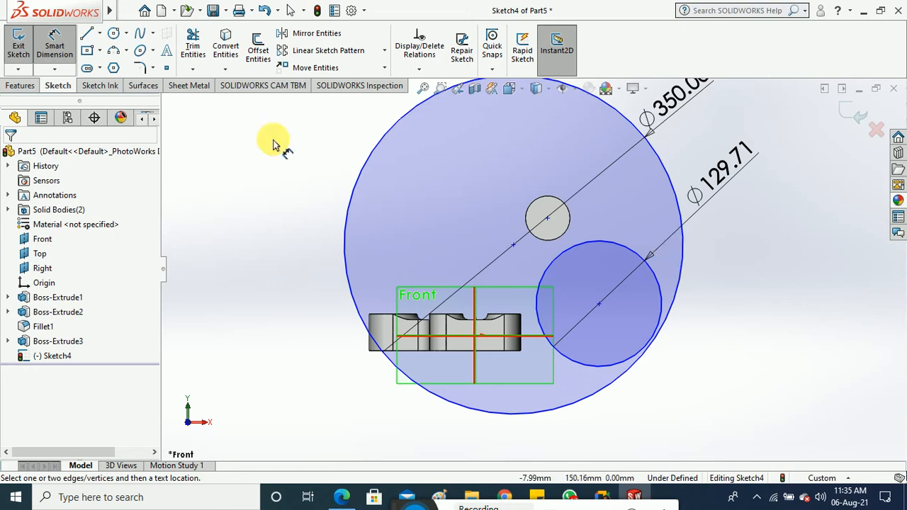
{"action": "left_click", "coordinate": [54, 57]}
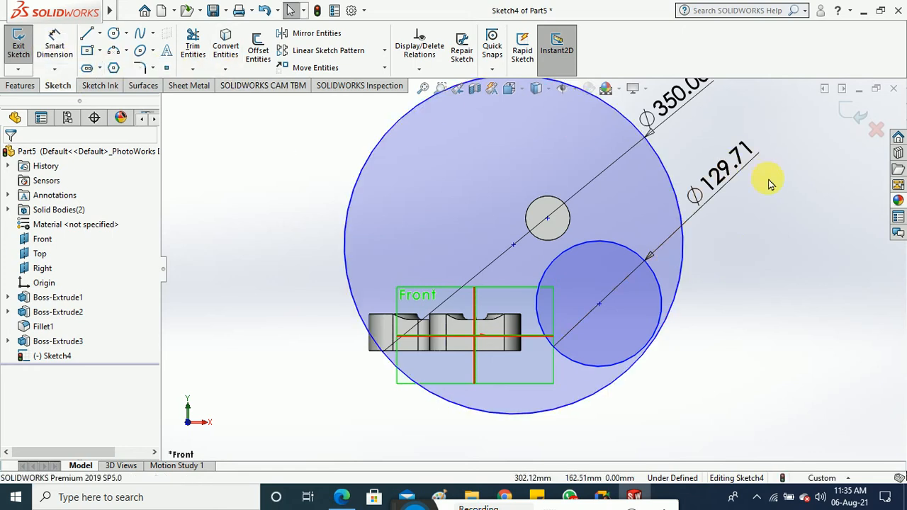
{"action": "double_click", "coordinate": [742, 154]}
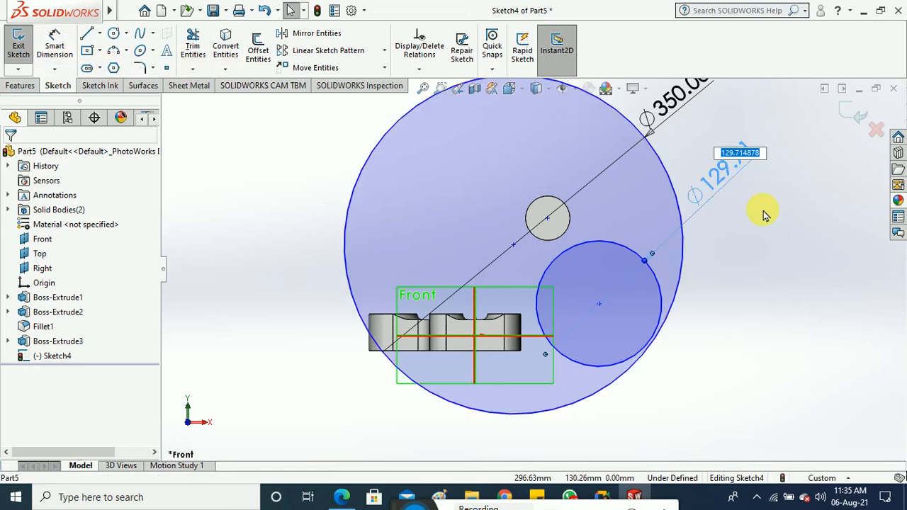
{"action": "type", "text": "90"}
{"action": "key", "text": "Return"}
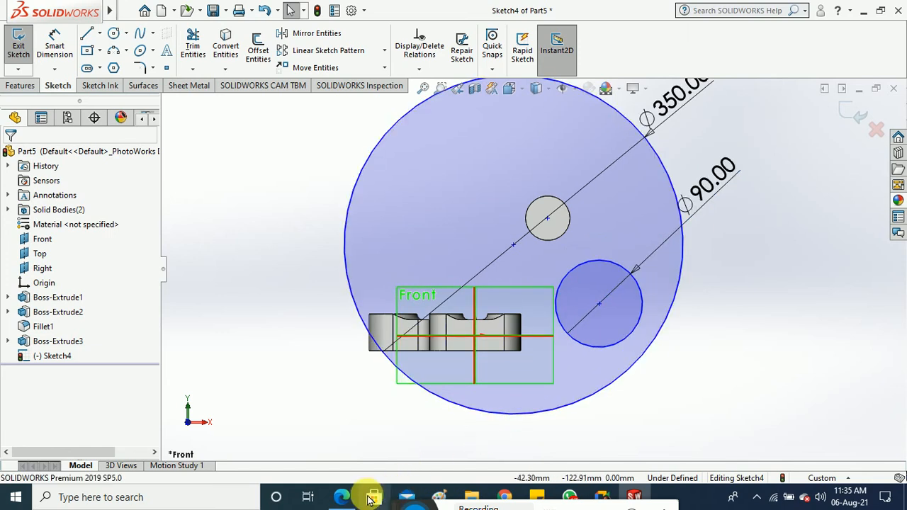
Step: Check the R107 arc on the PDF drawing in Edge, return to SOLIDWORKS and set the larger circle's diameter to 214 mm
{"action": "left_click", "coordinate": [345, 499]}
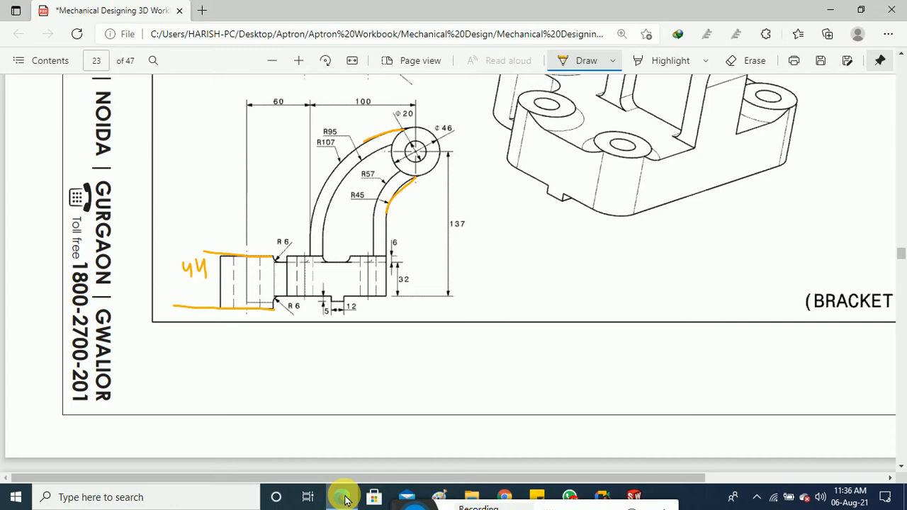
{"action": "left_click", "coordinate": [828, 10]}
{"action": "left_click", "coordinate": [679, 98]}
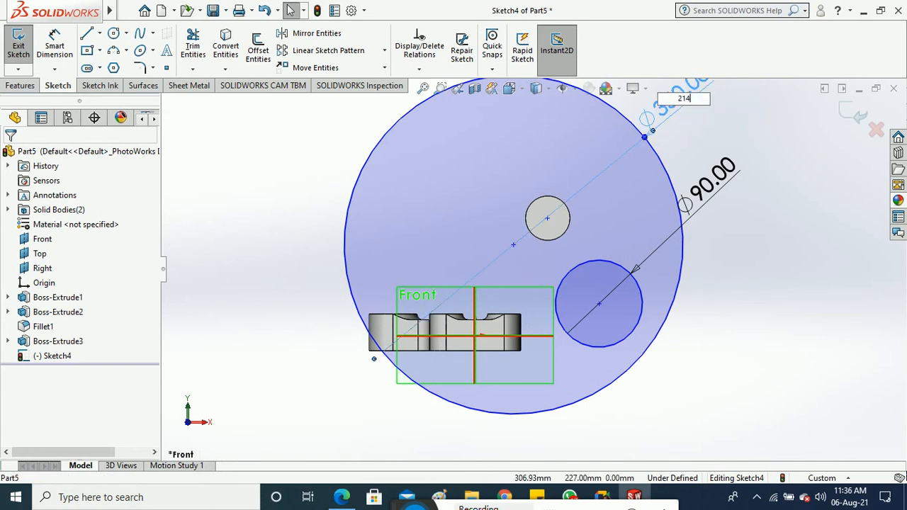
{"action": "type", "text": "214"}
{"action": "key", "text": "Return"}
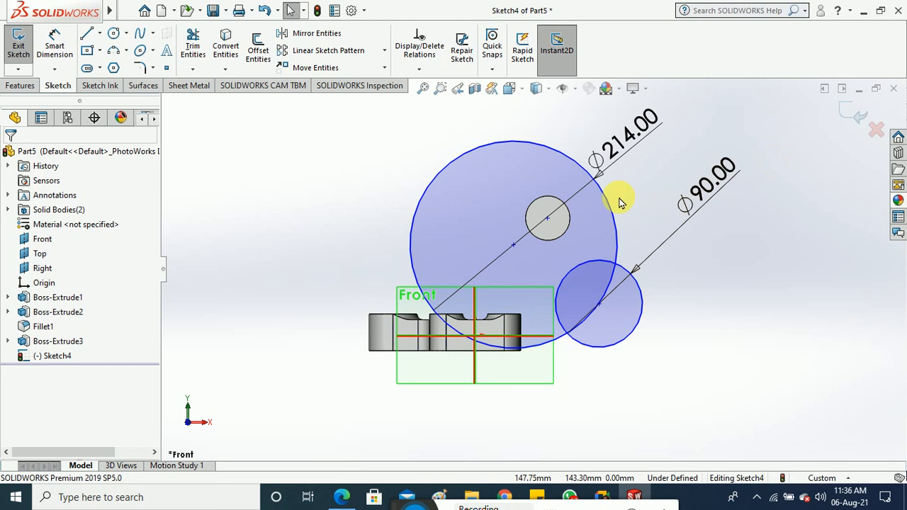
Step: Convert the upper cylinder's circular edge into a circle in the sketch with Convert Entities
{"action": "scroll", "coordinate": [617, 197], "scroll_direction": "down", "scroll_amount": 1}
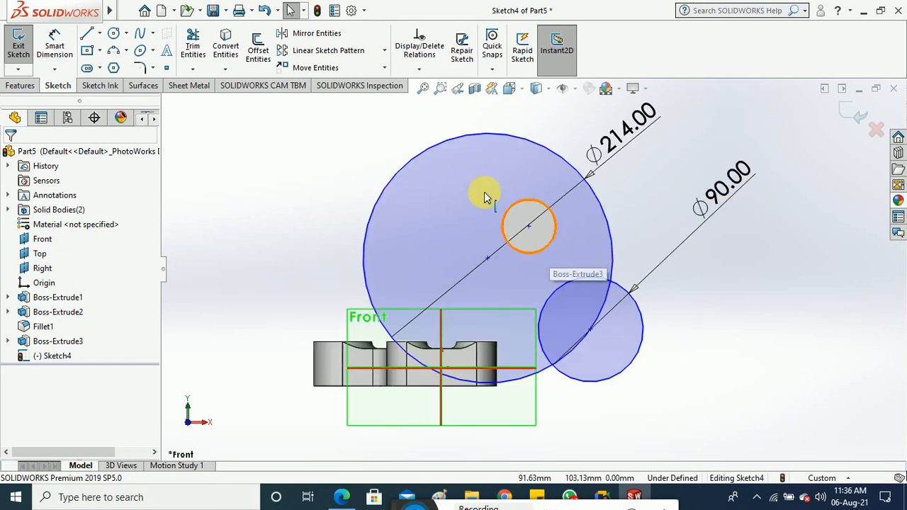
{"action": "left_click", "coordinate": [527, 252]}
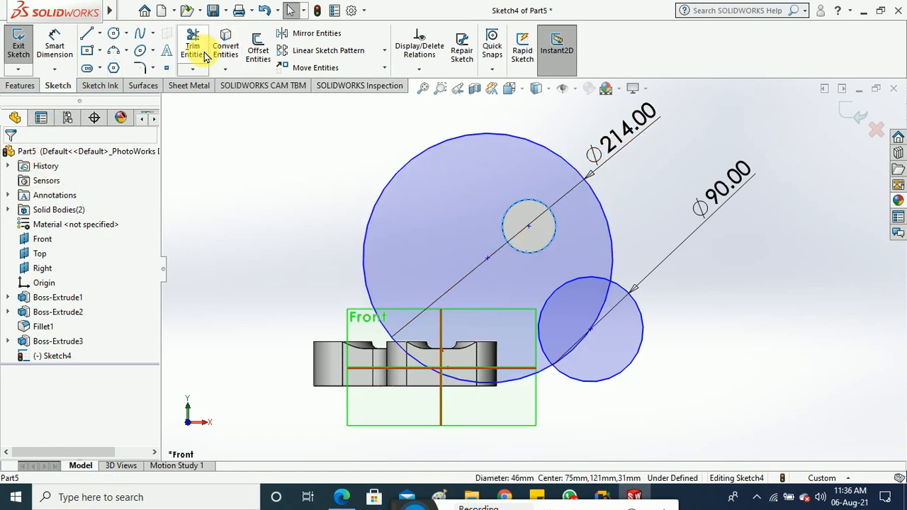
{"action": "left_click", "coordinate": [226, 42]}
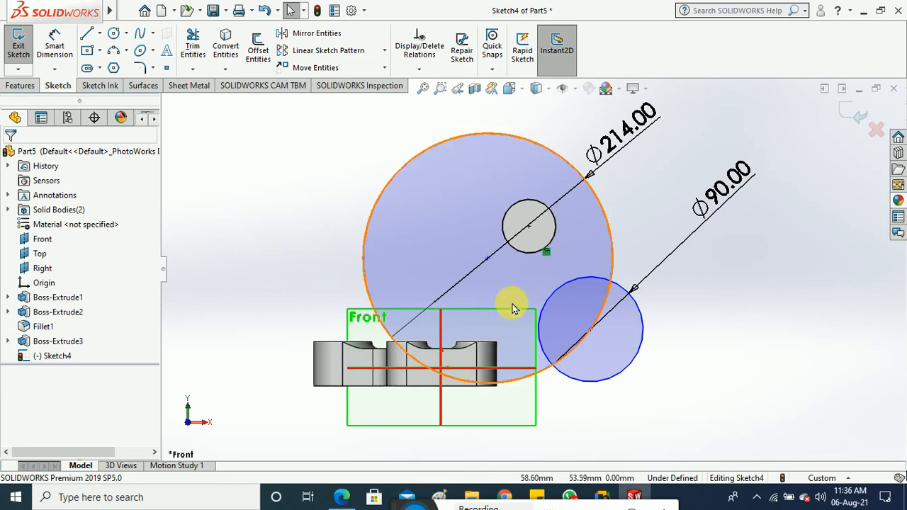
Step: Add a Tangent relation between the 90 mm circle and the converted cylinder circle
{"action": "scroll", "coordinate": [567, 312], "scroll_direction": "down", "scroll_amount": 2}
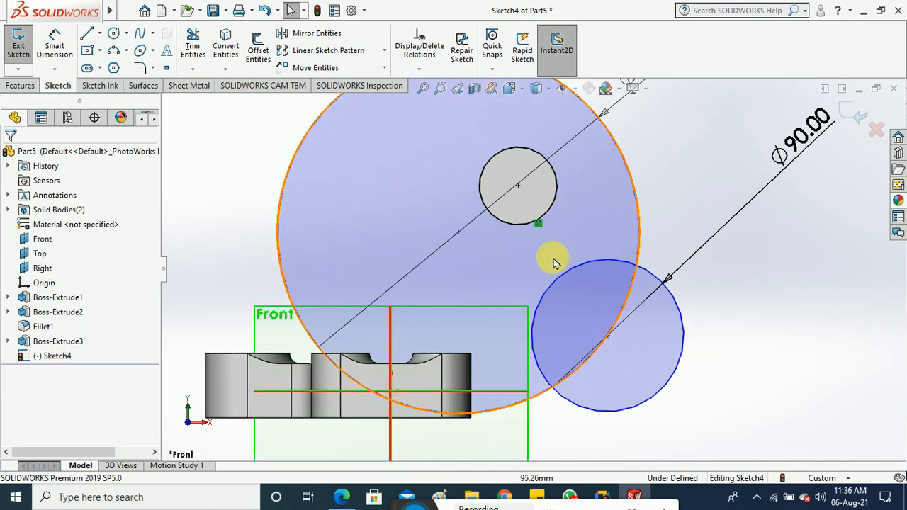
{"action": "left_click", "coordinate": [637, 240]}
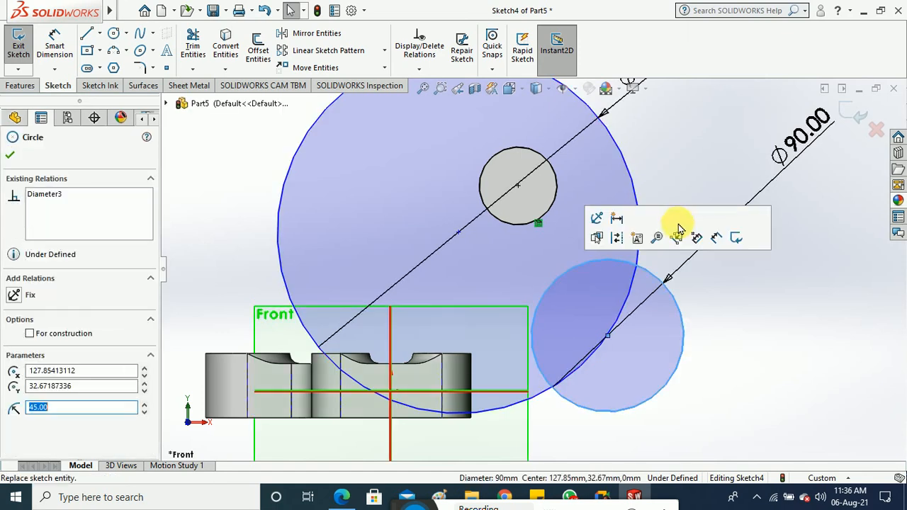
{"action": "left_click", "coordinate": [545, 220], "text": "ctrl"}
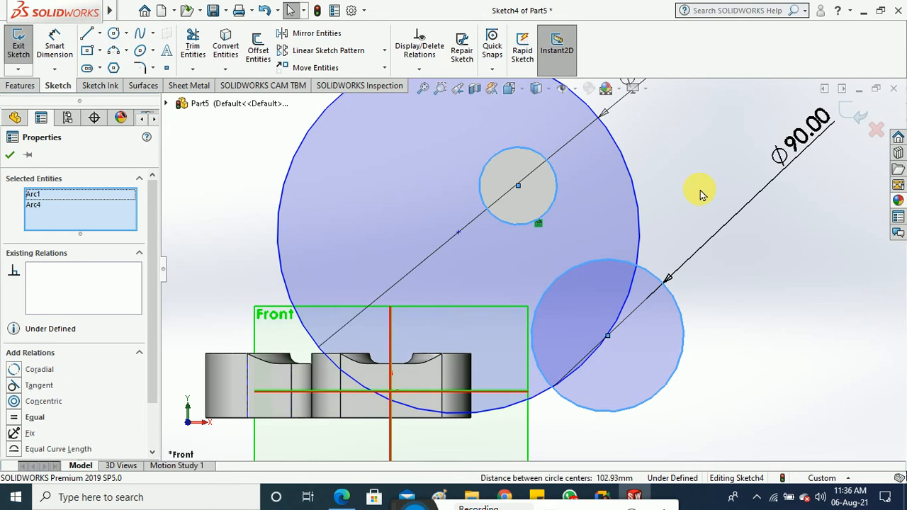
{"action": "left_click", "coordinate": [14, 390]}
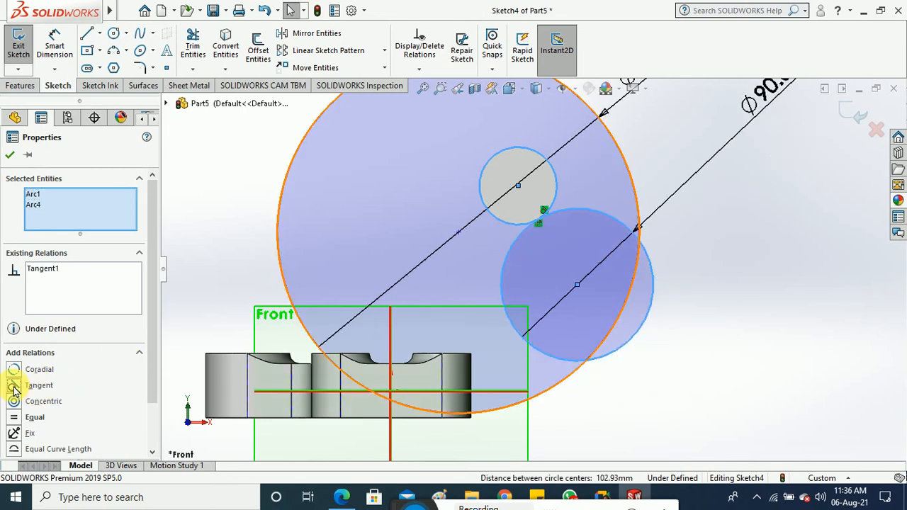
{"action": "left_click", "coordinate": [10, 156]}
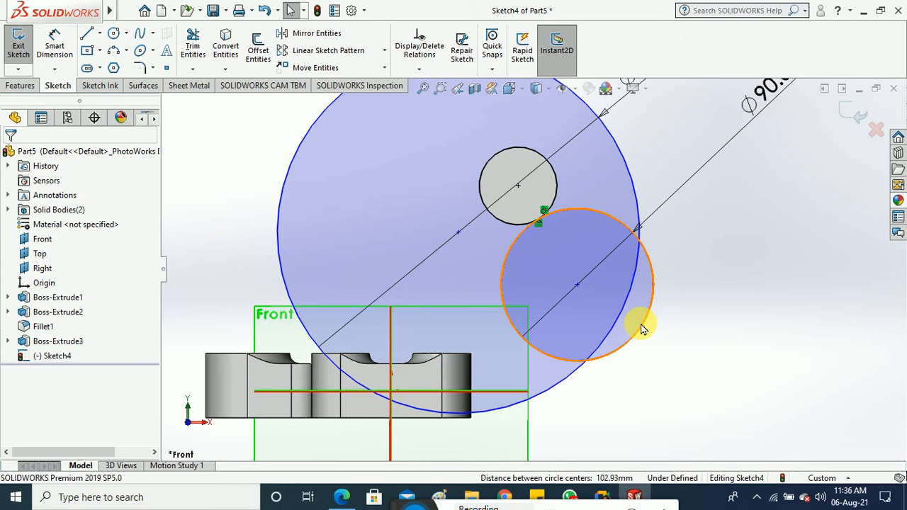
Step: Try to make the 214 mm circle tangent to the converted cylinder circle, undoing the relation after each of two attempts
{"action": "left_click", "coordinate": [317, 124]}
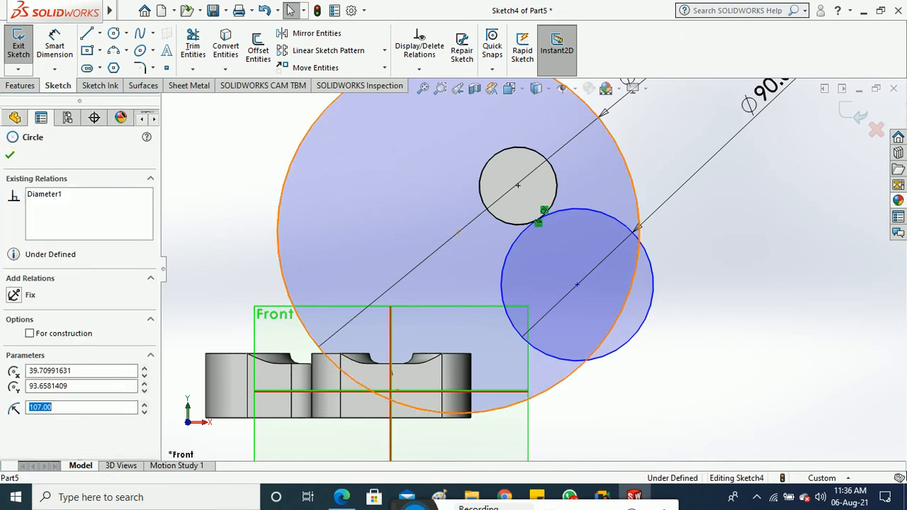
{"action": "left_click", "coordinate": [486, 169]}
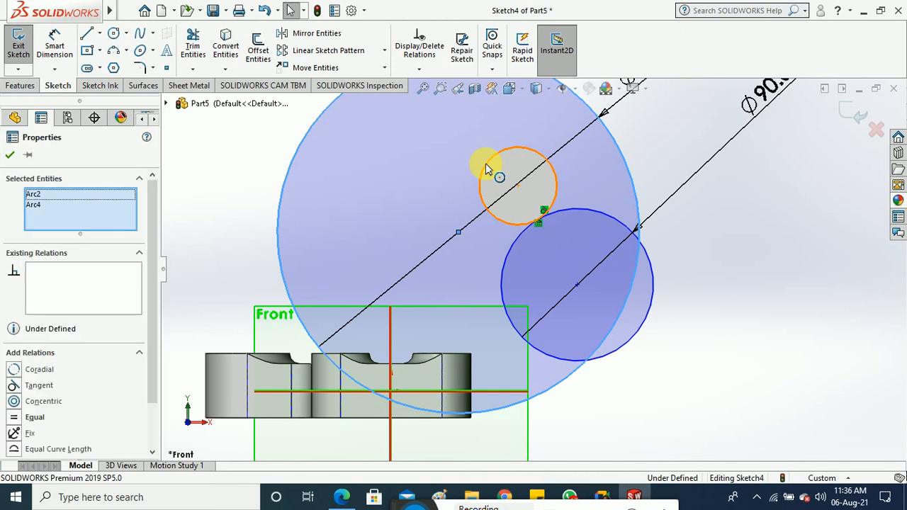
{"action": "left_click", "coordinate": [15, 387]}
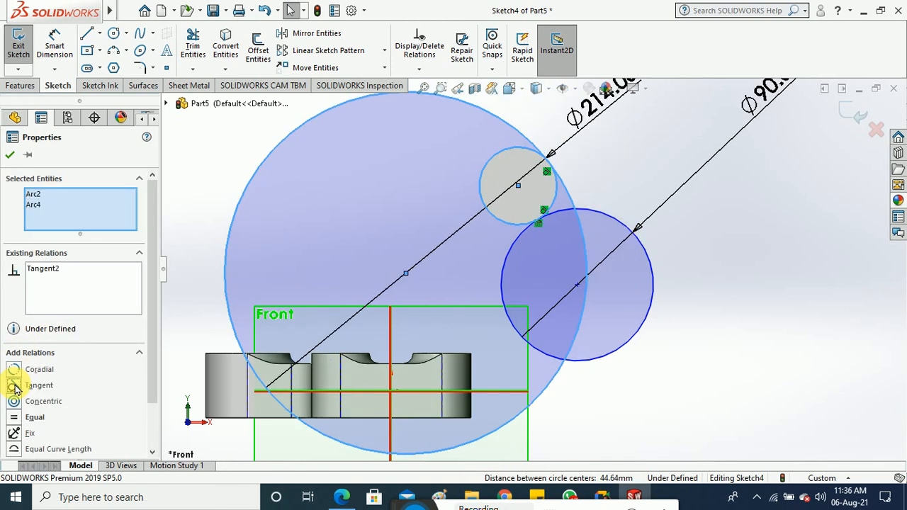
{"action": "key", "text": "ctrl+z"}
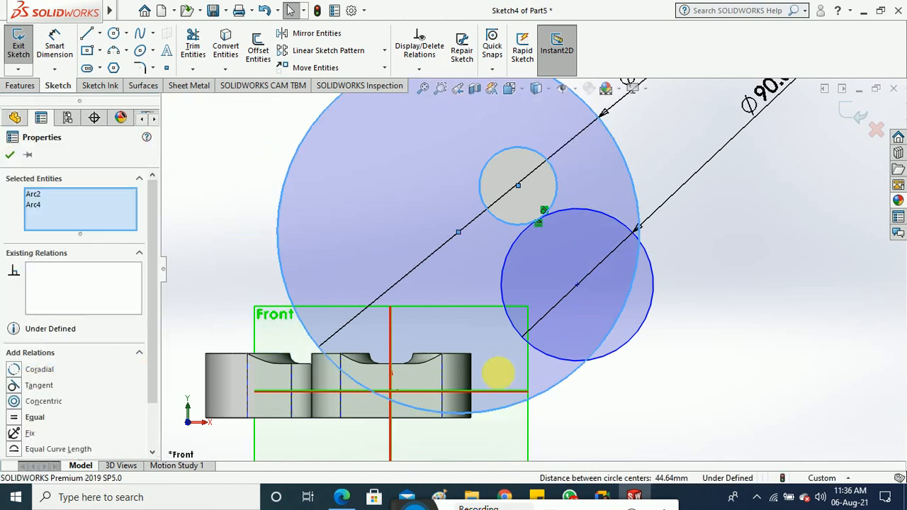
{"action": "left_click", "coordinate": [683, 387]}
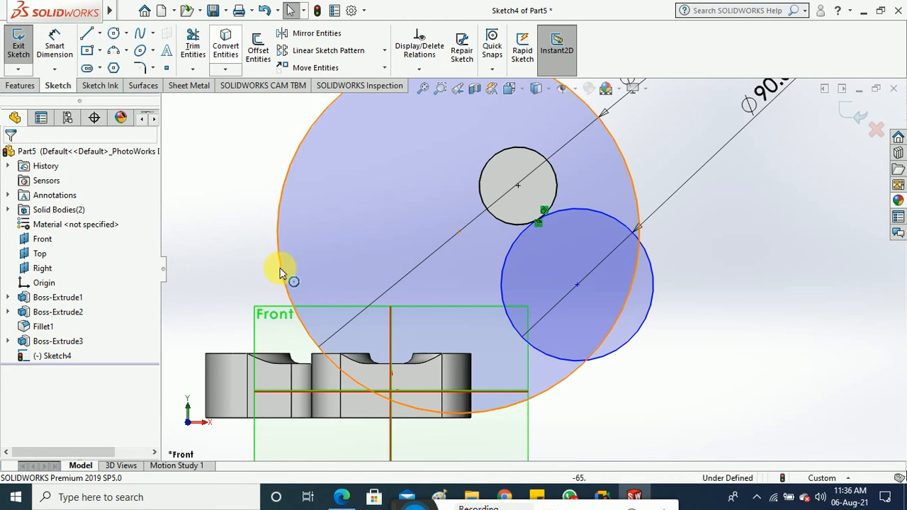
{"action": "left_click", "coordinate": [481, 203]}
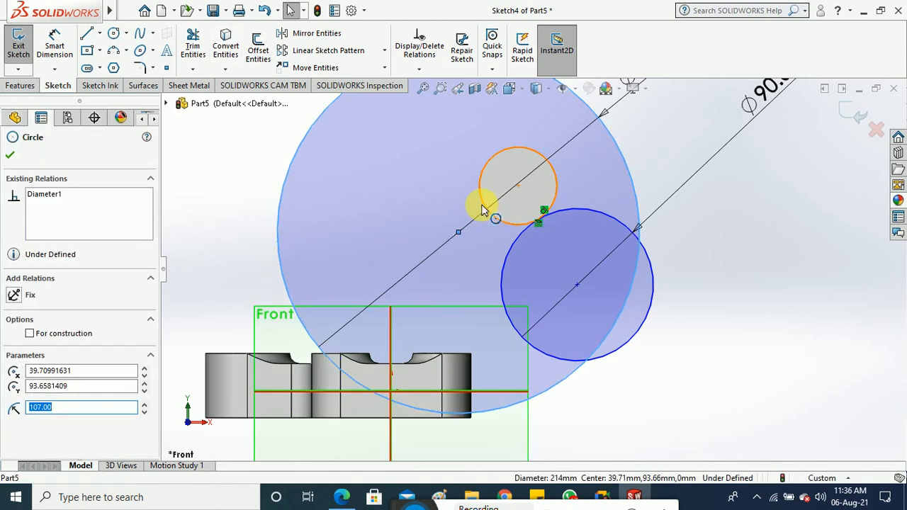
{"action": "left_click", "coordinate": [482, 209], "text": "ctrl"}
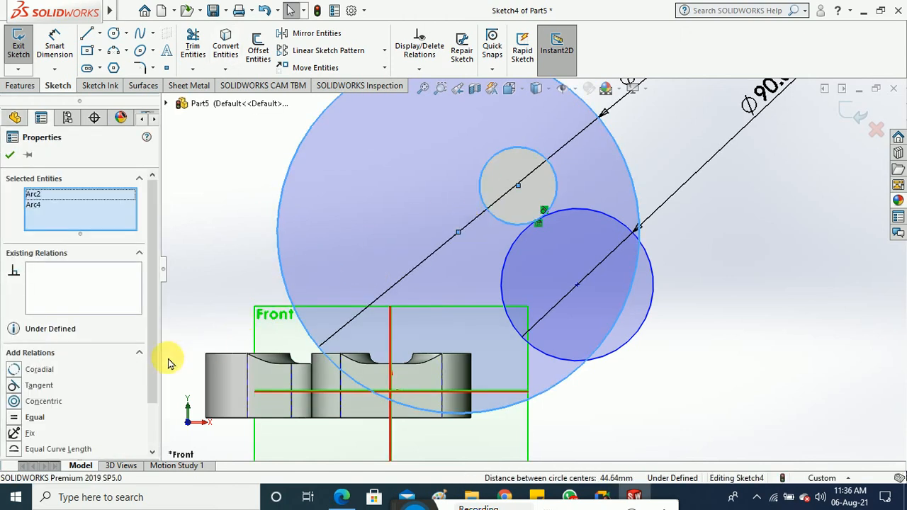
{"action": "left_click", "coordinate": [17, 387]}
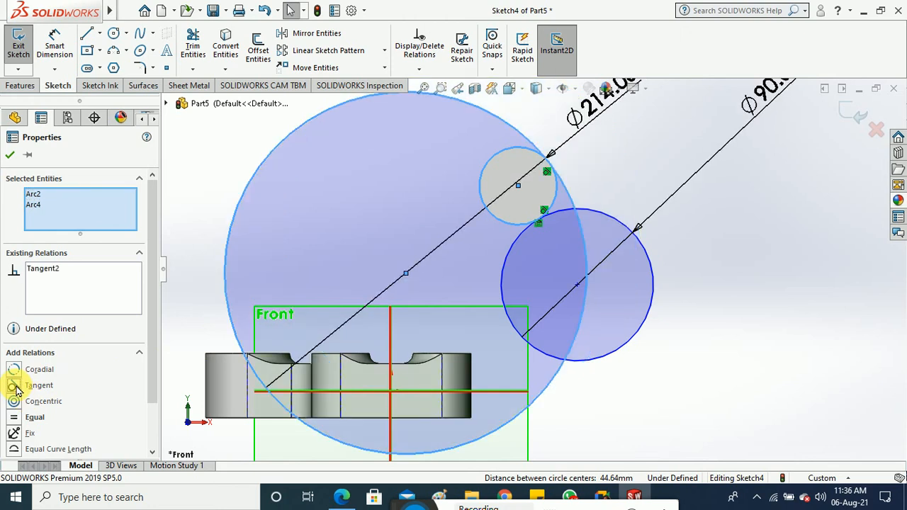
{"action": "left_click", "coordinate": [9, 157]}
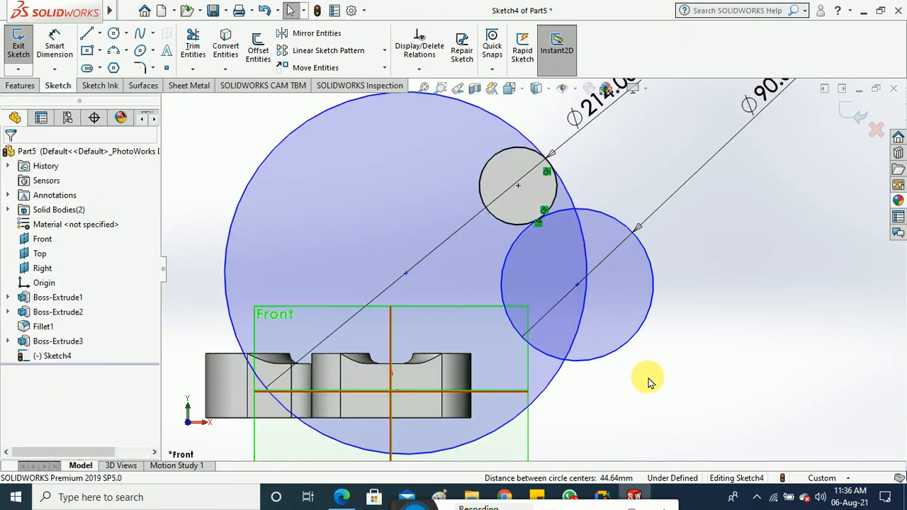
{"action": "key", "text": "ctrl+z"}
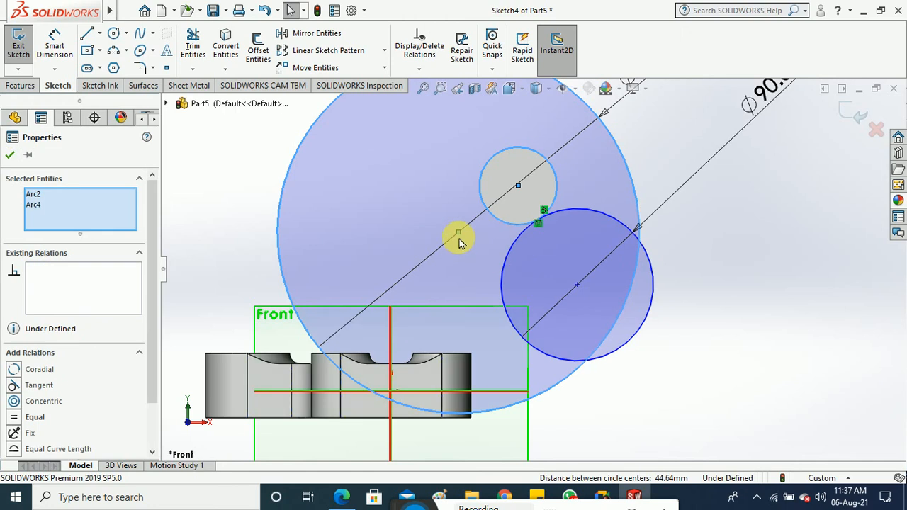
Step: Move the 214 mm circle's centre to the far side of the cylinder, at about X 126, Y 139 mm
{"action": "left_click", "coordinate": [459, 232]}
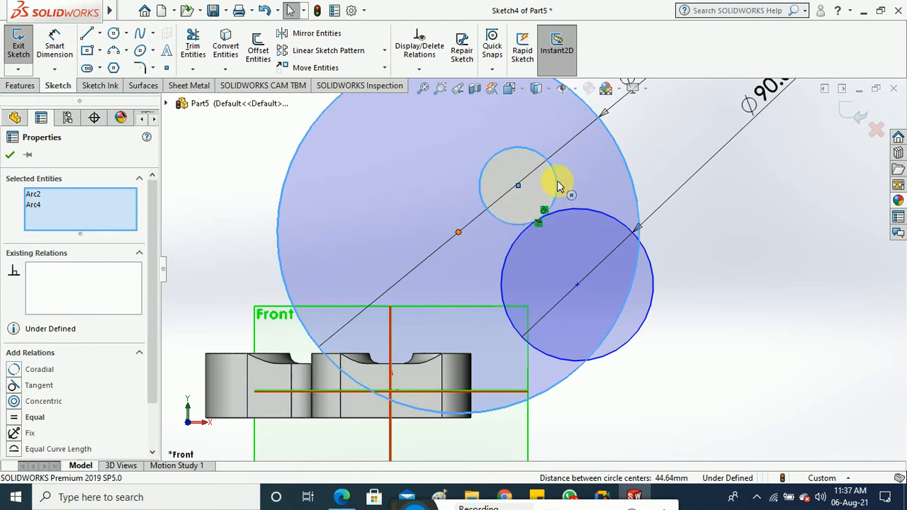
{"action": "left_click_drag", "start_coordinate": [579, 175], "coordinate": [604, 155]}
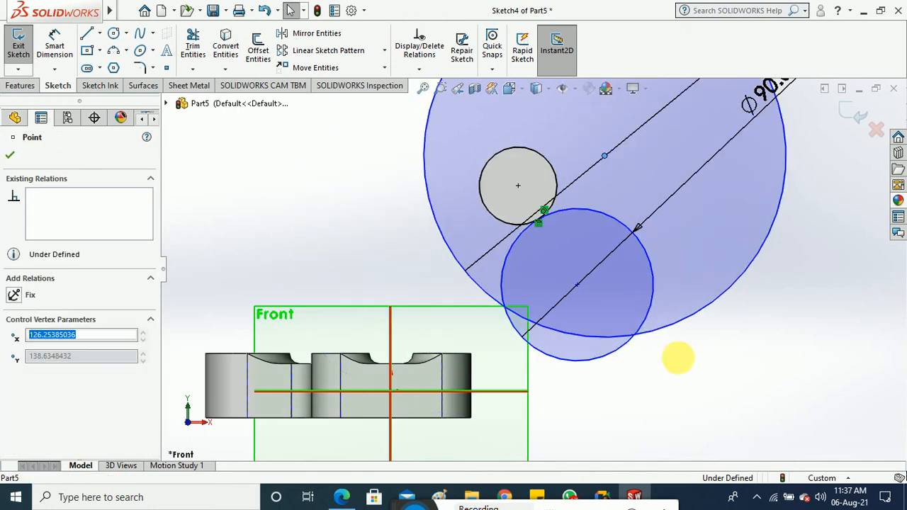
Step: Move the 214 mm circle's centre below the upper cylinder and inside the 90 mm circle, at about X 117, Y 70 mm
{"action": "left_click", "coordinate": [693, 388]}
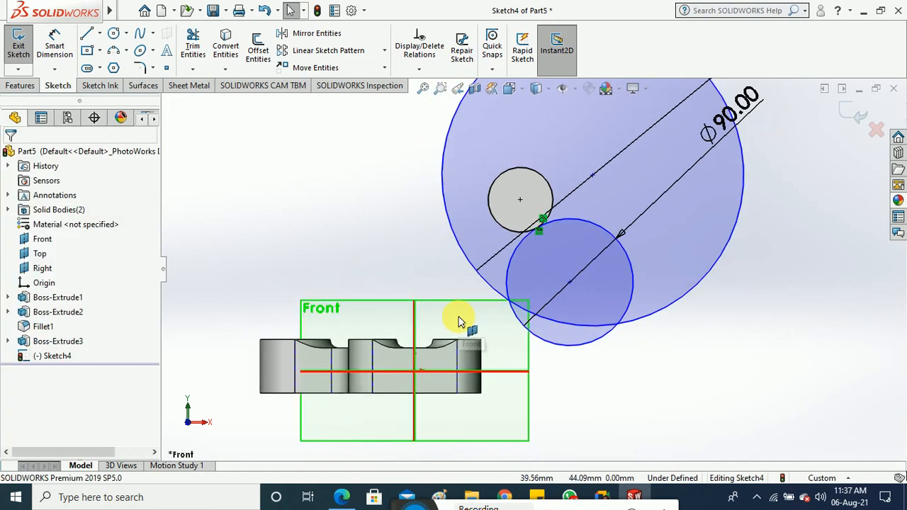
{"action": "left_click", "coordinate": [341, 496]}
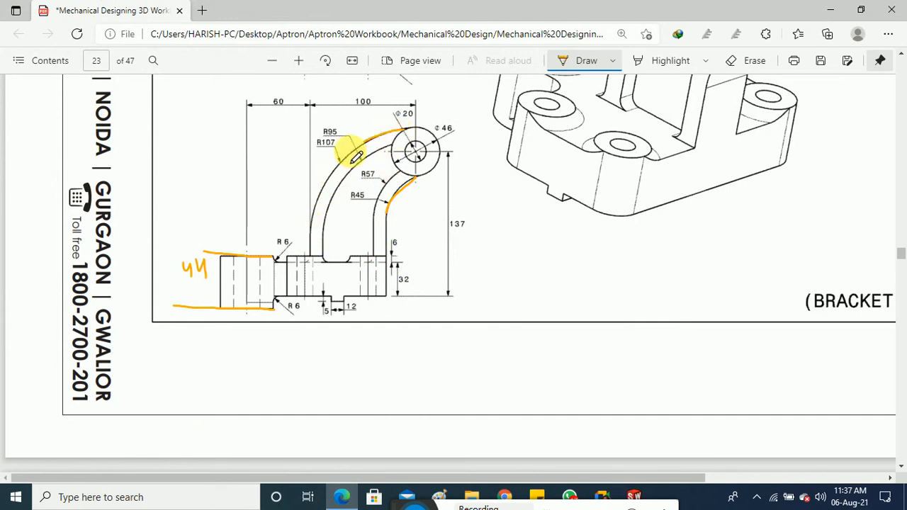
{"action": "left_click", "coordinate": [830, 9]}
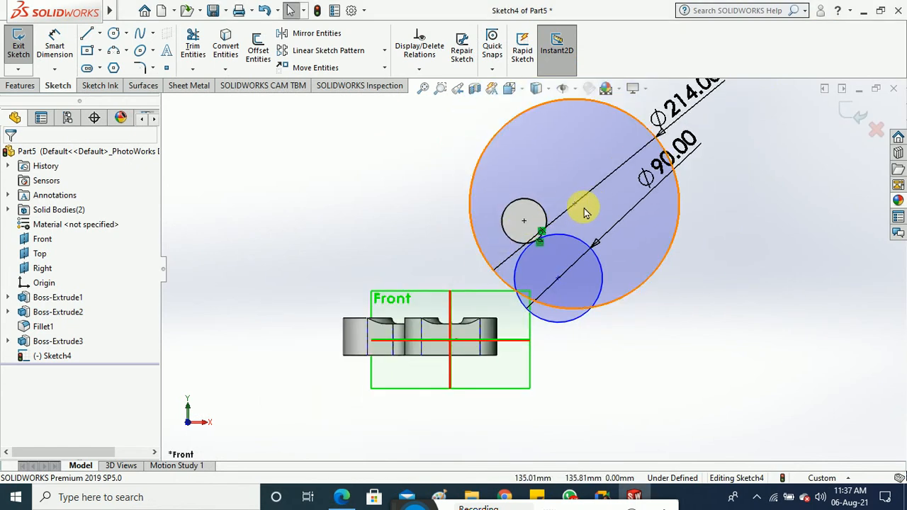
{"action": "scroll", "coordinate": [580, 214], "scroll_direction": "down", "scroll_amount": 2}
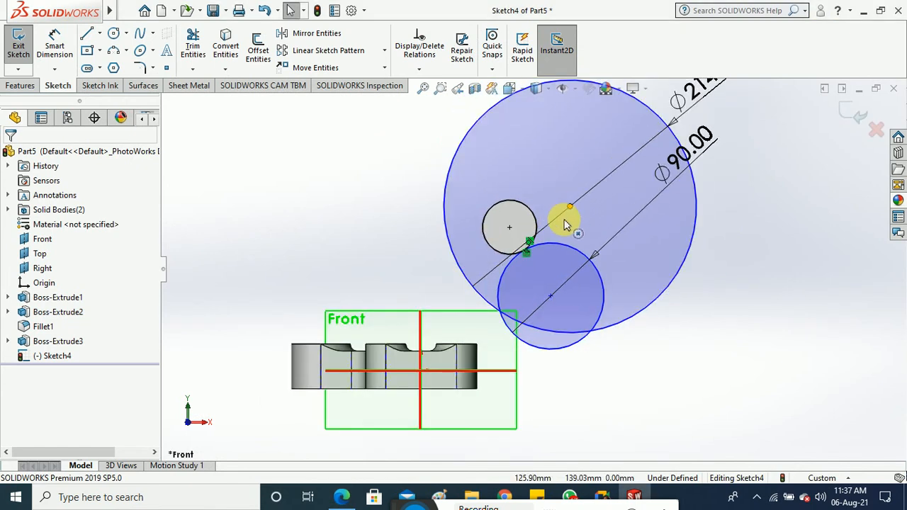
{"action": "left_click_drag", "start_coordinate": [562, 239], "coordinate": [559, 288]}
{"action": "scroll", "coordinate": [512, 237], "scroll_direction": "down", "scroll_amount": 3}
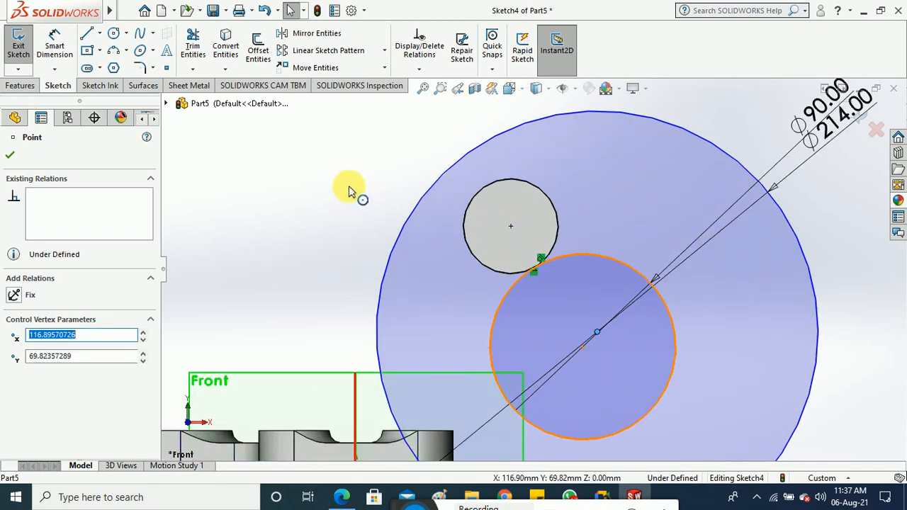
{"action": "left_click", "coordinate": [349, 191]}
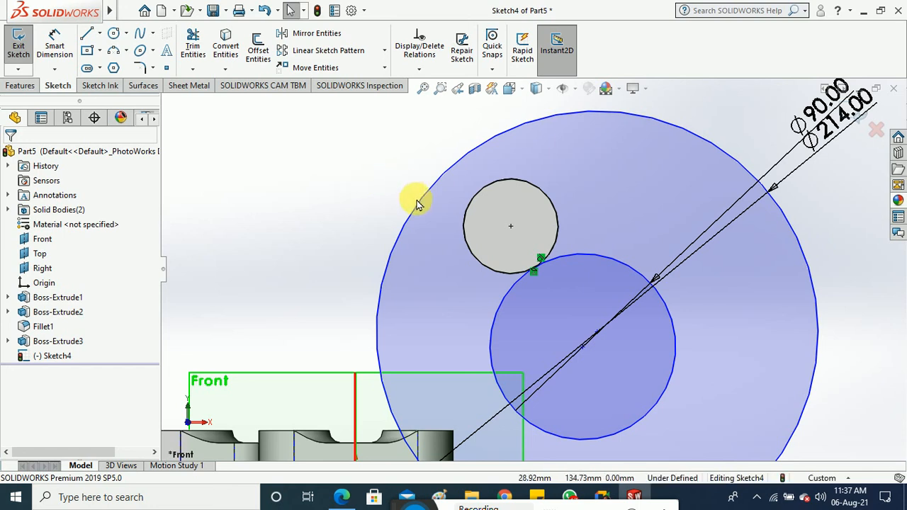
Step: Add a Tangent relation between the 214 mm circle and the converted cylinder circle
{"action": "left_click", "coordinate": [469, 209]}
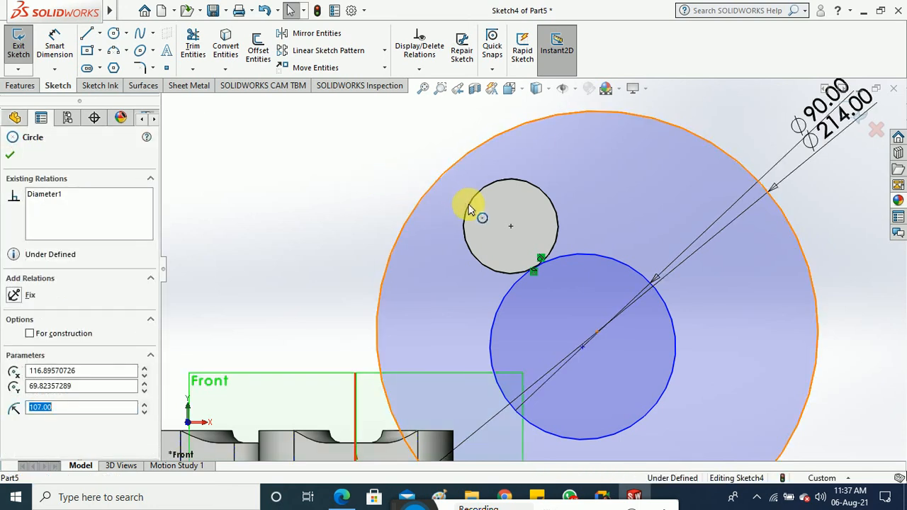
{"action": "left_click", "coordinate": [469, 208], "text": "ctrl"}
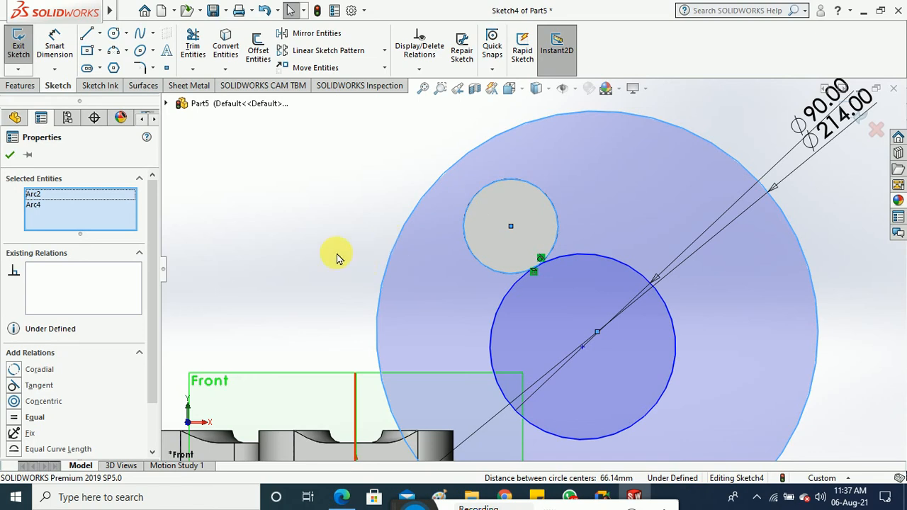
{"action": "left_click", "coordinate": [16, 386]}
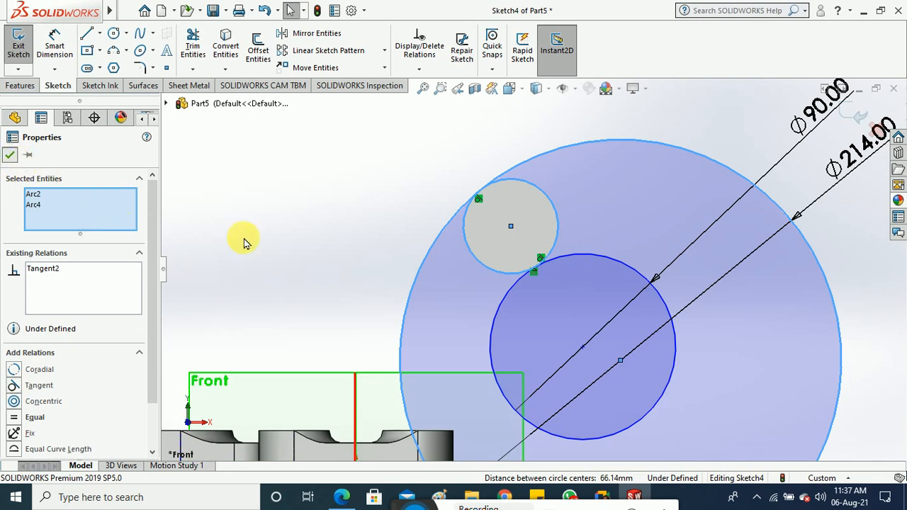
Step: Shift the tangent 214 mm circle toward the base by moving its centre to about X 92, Y 39 mm
{"action": "scroll", "coordinate": [324, 256], "scroll_direction": "up", "scroll_amount": 1}
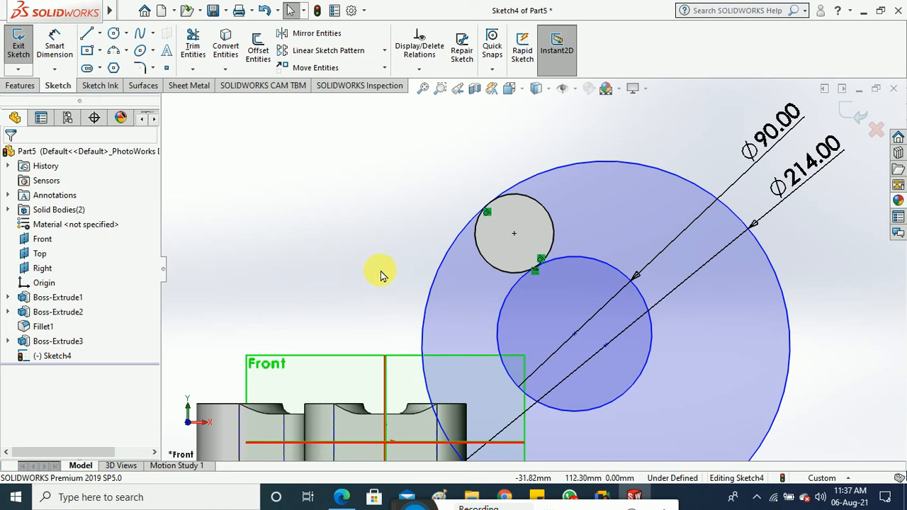
{"action": "scroll", "coordinate": [601, 345], "scroll_direction": "up", "scroll_amount": 1}
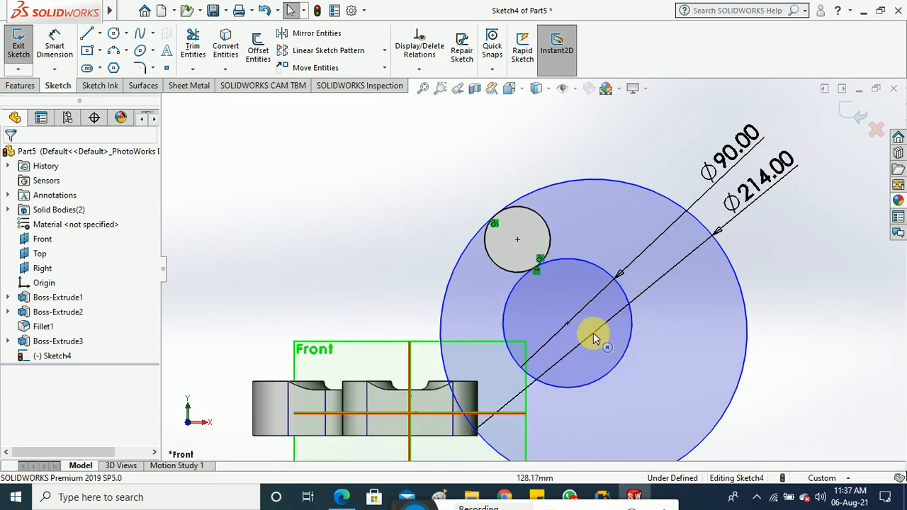
{"action": "left_click_drag", "start_coordinate": [593, 333], "coordinate": [538, 345]}
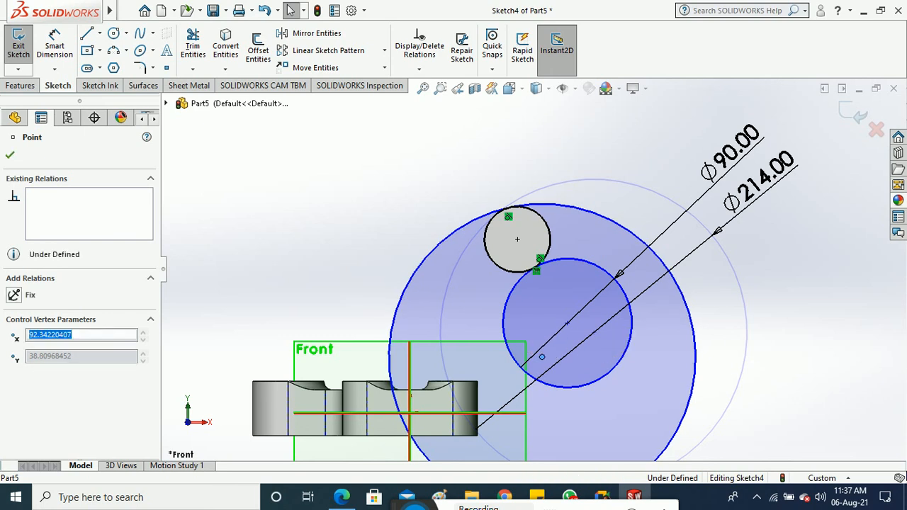
{"action": "left_click", "coordinate": [761, 347]}
{"action": "scroll", "coordinate": [551, 337], "scroll_direction": "down", "scroll_amount": 1}
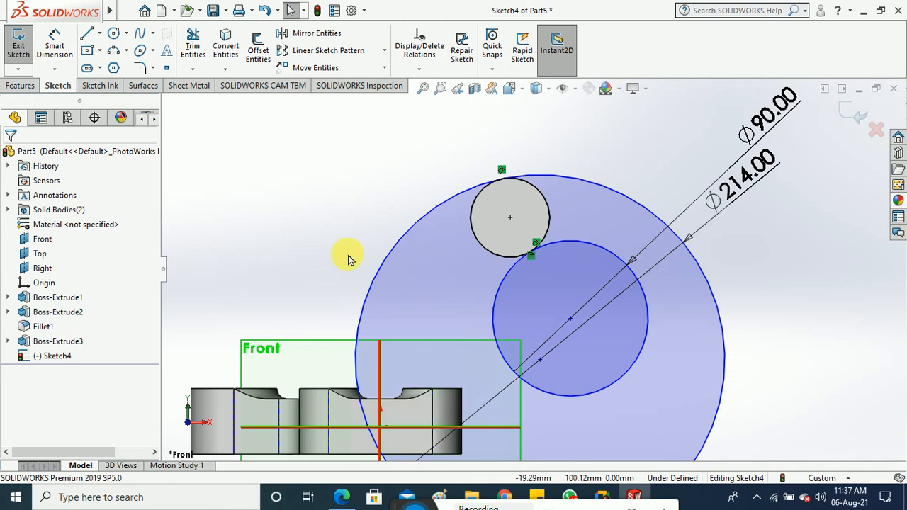
Step: Sketch a vertical line upward from the base's outer edge on the side nearest the 90 mm circle
{"action": "left_click", "coordinate": [100, 33]}
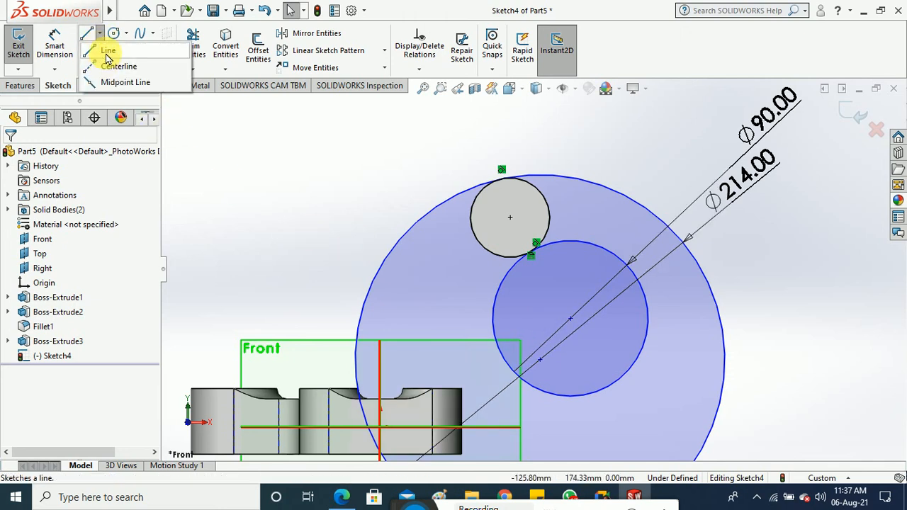
{"action": "left_click", "coordinate": [105, 51]}
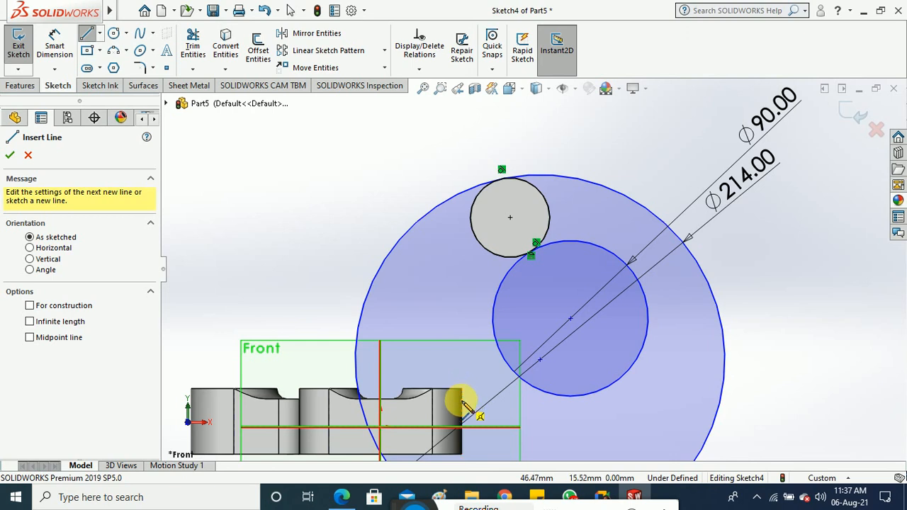
{"action": "left_click", "coordinate": [462, 400]}
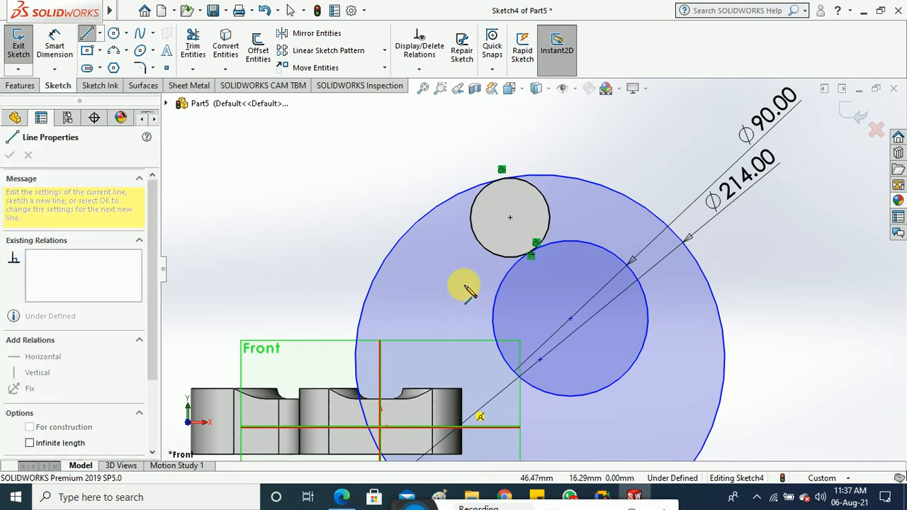
{"action": "left_click", "coordinate": [462, 286]}
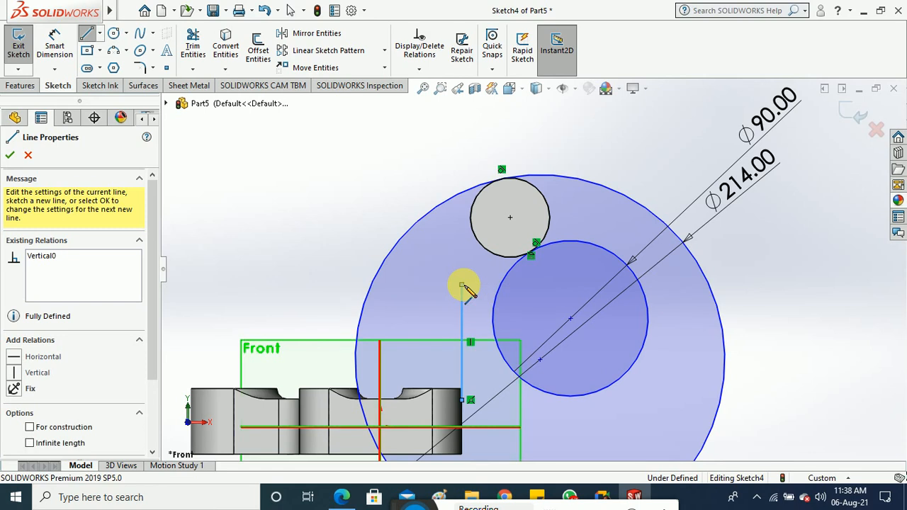
{"action": "key", "text": "Escape"}
{"action": "key", "text": "Escape"}
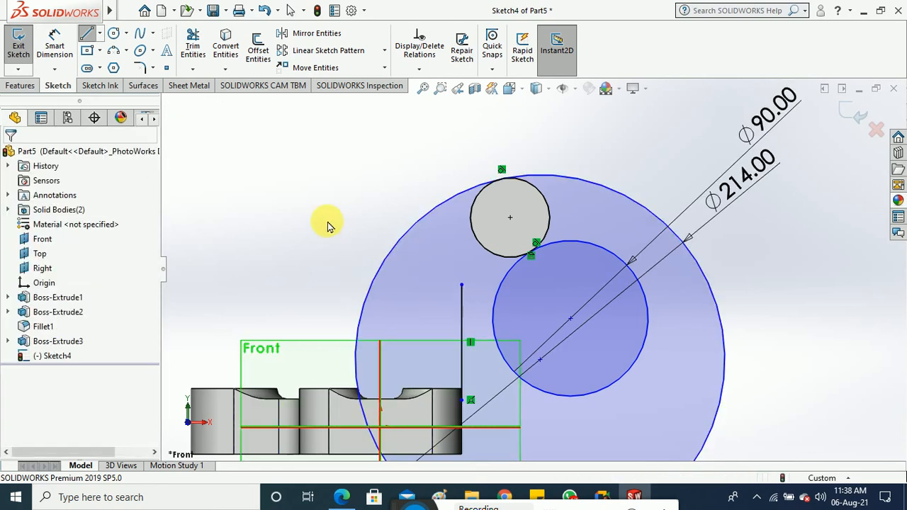
Step: Add a Tangent relation between the 90 mm circle and the vertical line
{"action": "left_click", "coordinate": [496, 326]}
{"action": "left_click", "coordinate": [462, 318]}
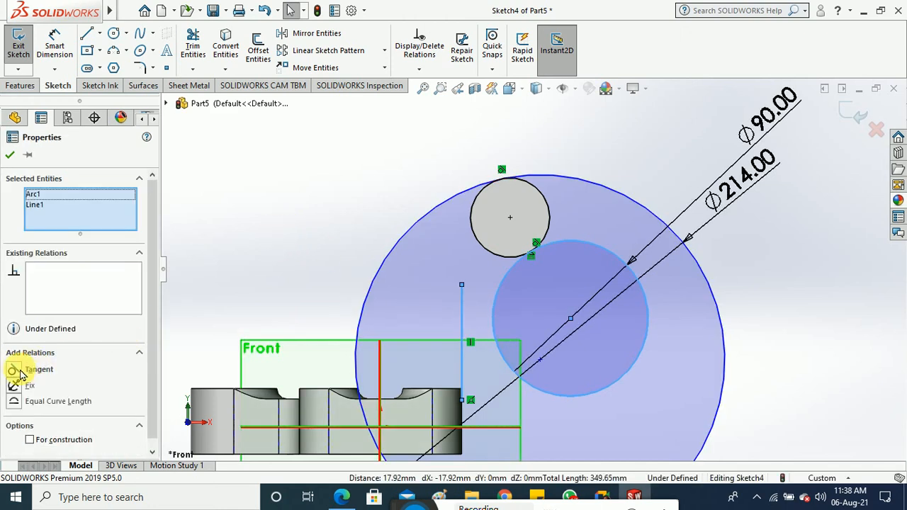
{"action": "left_click", "coordinate": [19, 370]}
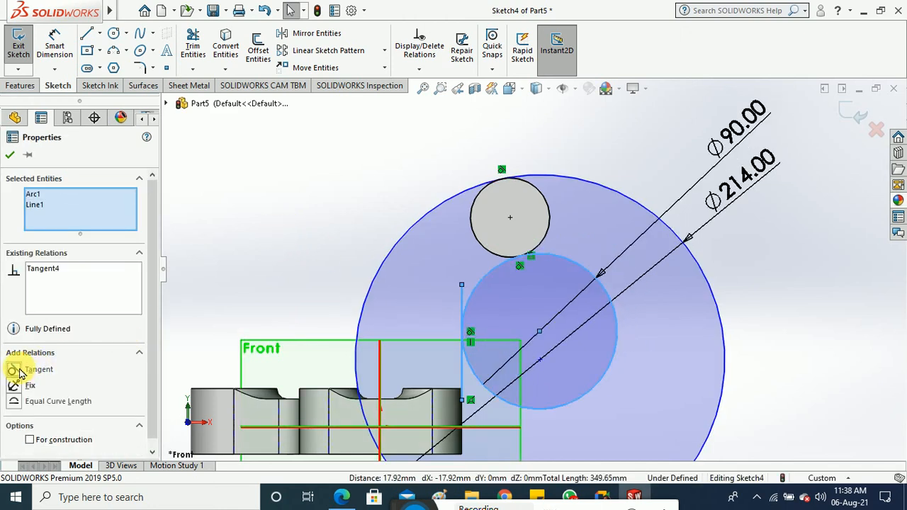
{"action": "left_click", "coordinate": [10, 154]}
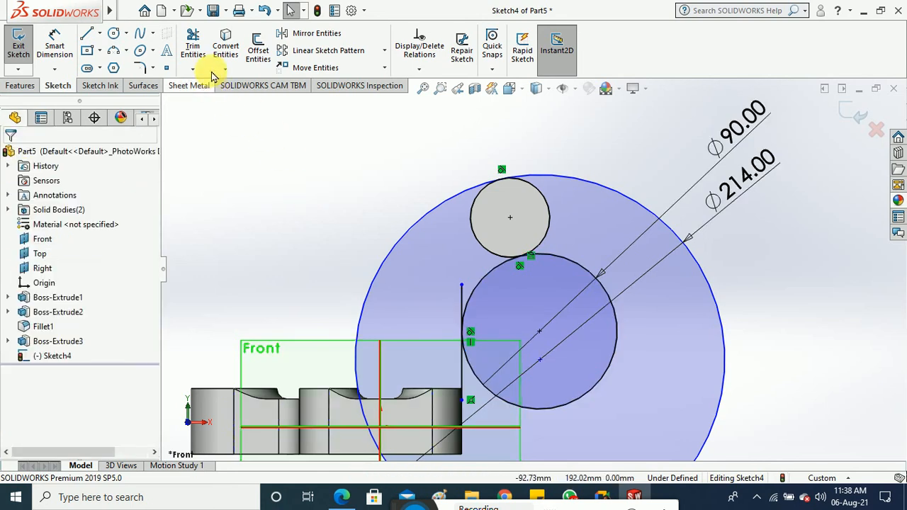
Step: Trim the upper part of the vertical line back to its tangent point with the 90 mm circle
{"action": "left_click", "coordinate": [192, 42]}
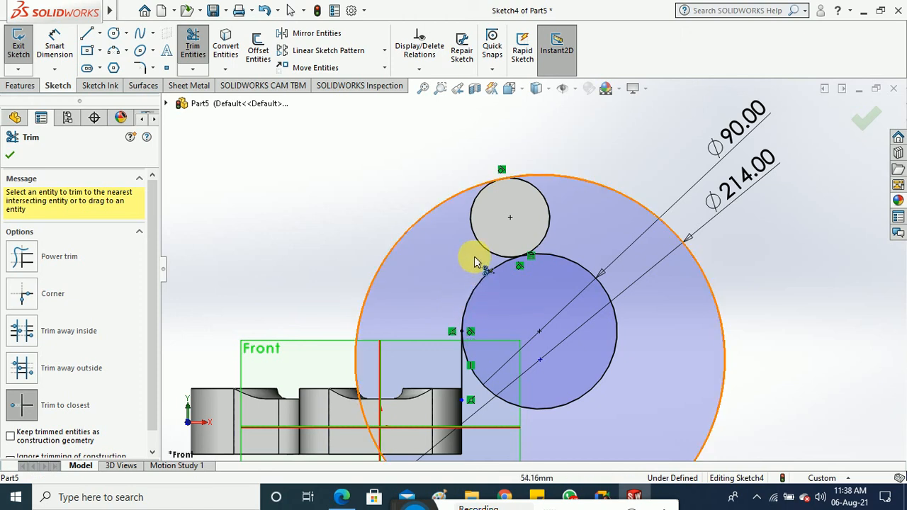
{"action": "scroll", "coordinate": [475, 261], "scroll_direction": "down", "scroll_amount": 3}
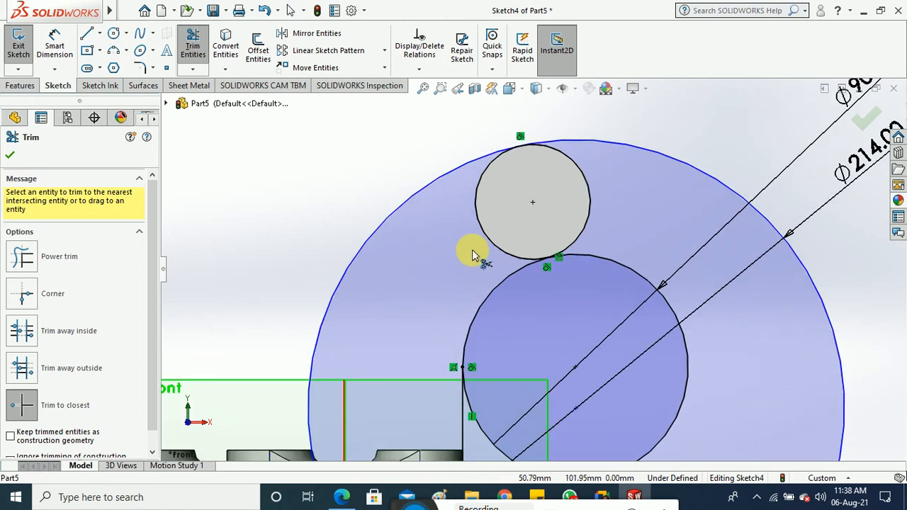
{"action": "scroll", "coordinate": [474, 255], "scroll_direction": "up", "scroll_amount": 2}
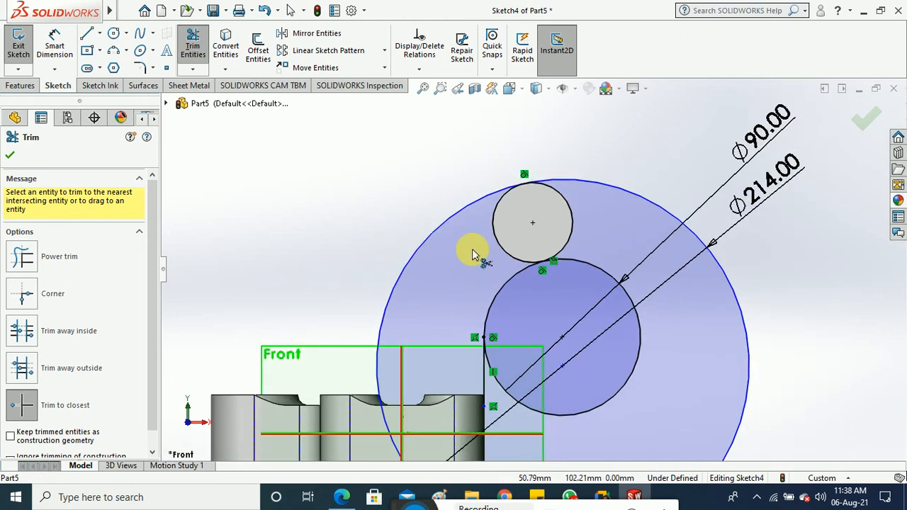
Step: Sketch a second vertical line about 49 mm long upward from the floor of the base's notch, just inside the 214 mm circle
{"action": "left_click", "coordinate": [87, 34]}
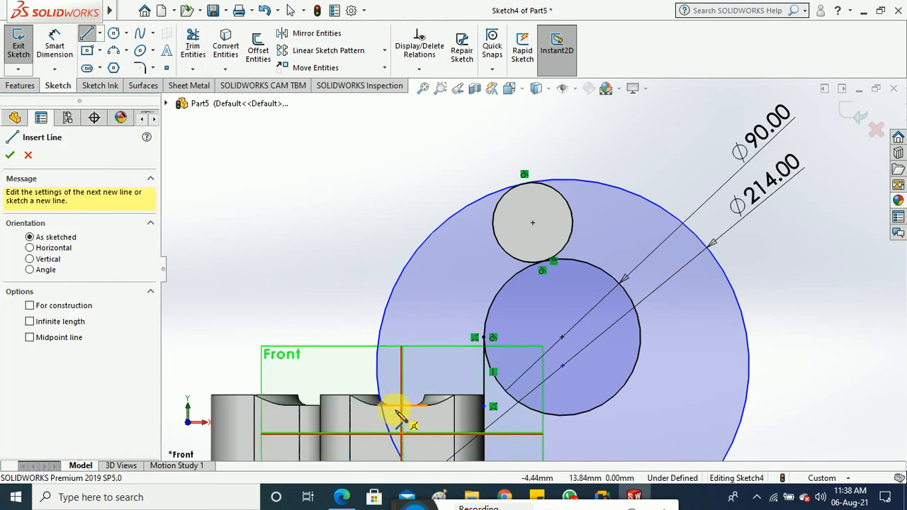
{"action": "left_click", "coordinate": [396, 406]}
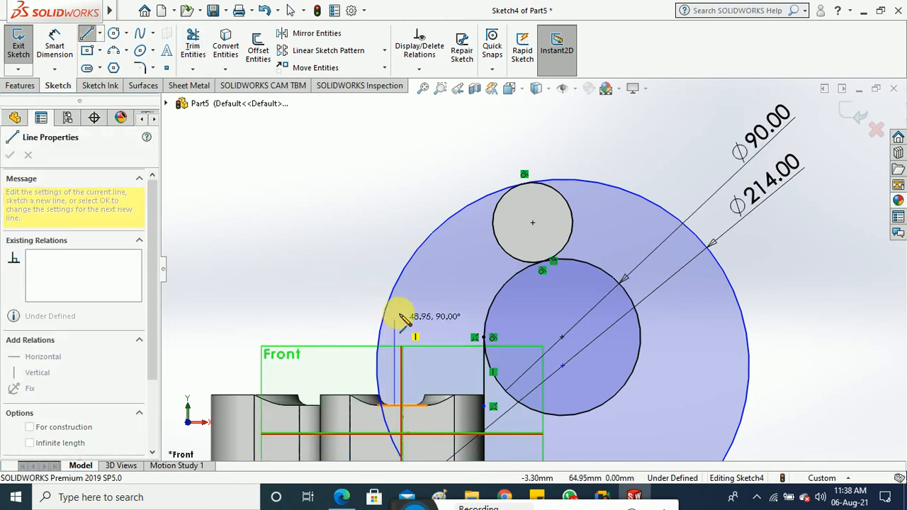
{"action": "left_click", "coordinate": [403, 243]}
{"action": "key", "text": "Escape"}
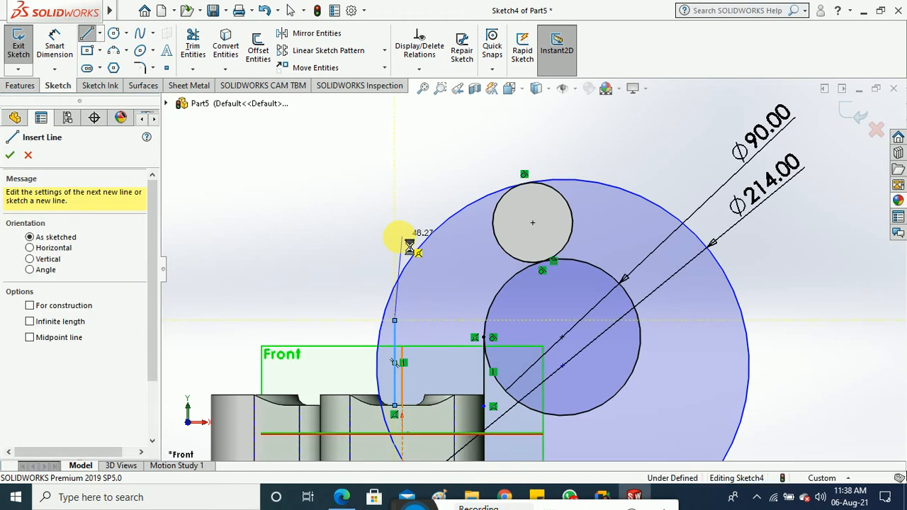
{"action": "key", "text": "Escape"}
Step: Extend the second vertical line's lower endpoint down into the base, to about Y 4 mm
{"action": "left_click", "coordinate": [397, 418]}
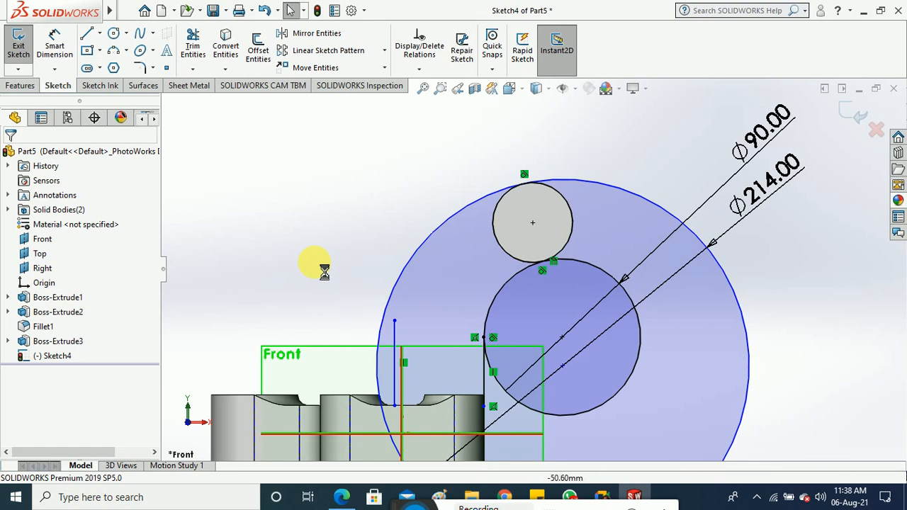
{"action": "scroll", "coordinate": [386, 390], "scroll_direction": "up", "scroll_amount": 2}
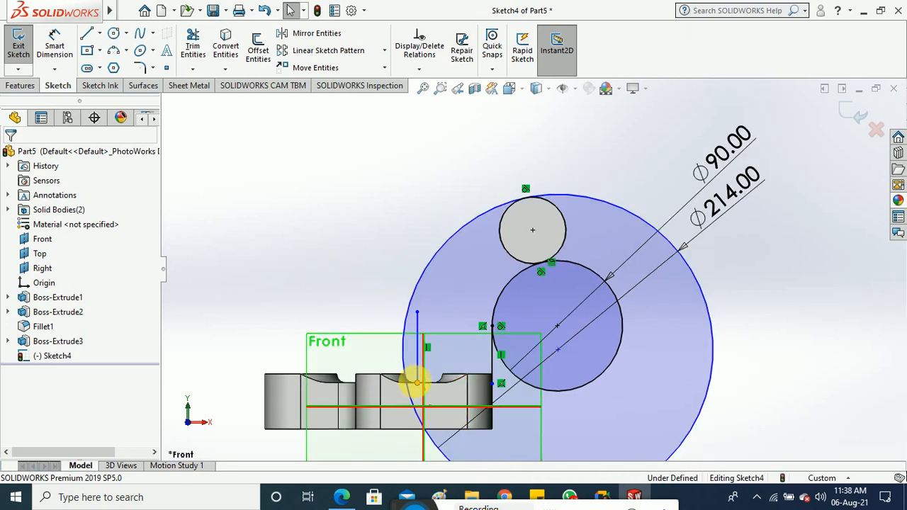
{"action": "left_click", "coordinate": [417, 391]}
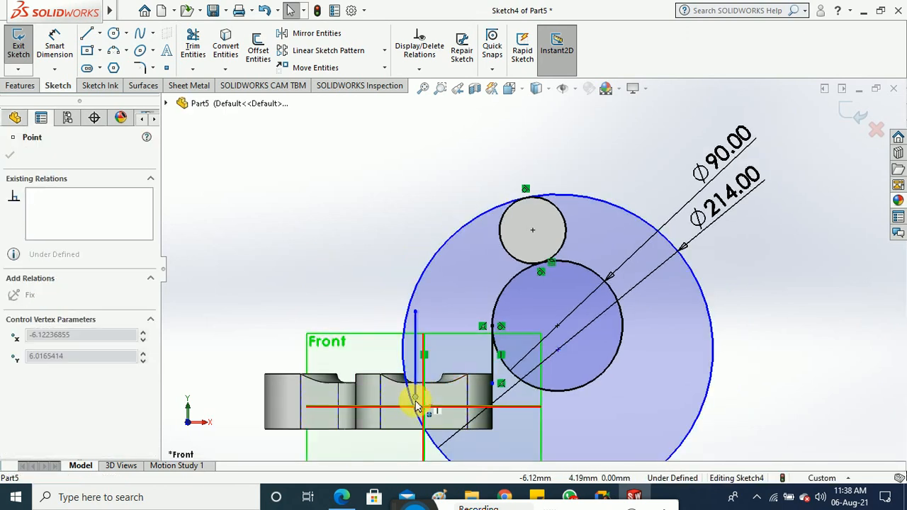
{"action": "left_click", "coordinate": [379, 287]}
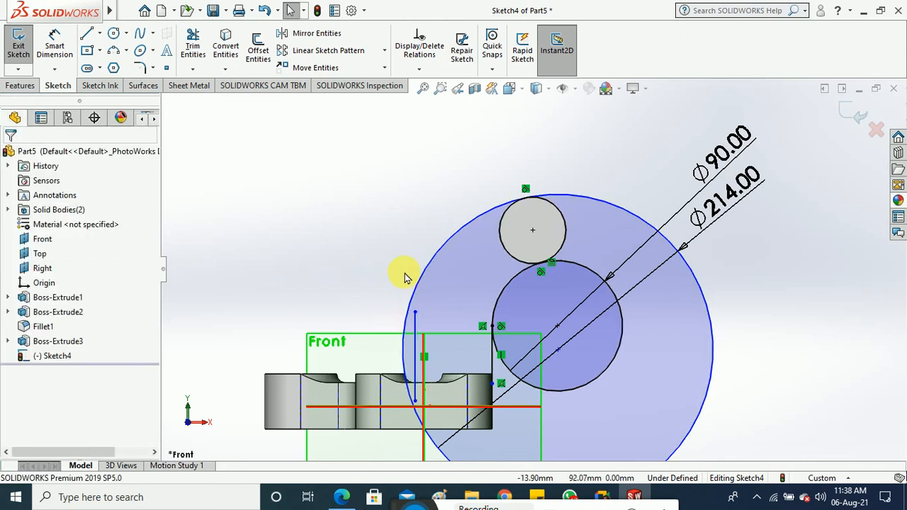
Step: Check the arm's offset in the PDF drawing and dimension the second vertical line 60 mm from the end boss's centre axis
{"action": "scroll", "coordinate": [406, 276], "scroll_direction": "up", "scroll_amount": 1}
{"action": "scroll", "coordinate": [465, 299], "scroll_direction": "down", "scroll_amount": 3}
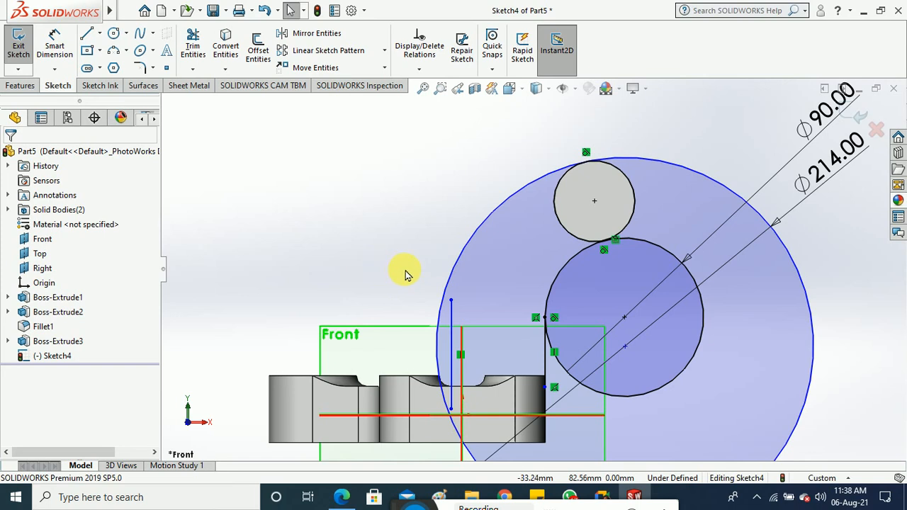
{"action": "left_click", "coordinate": [341, 496]}
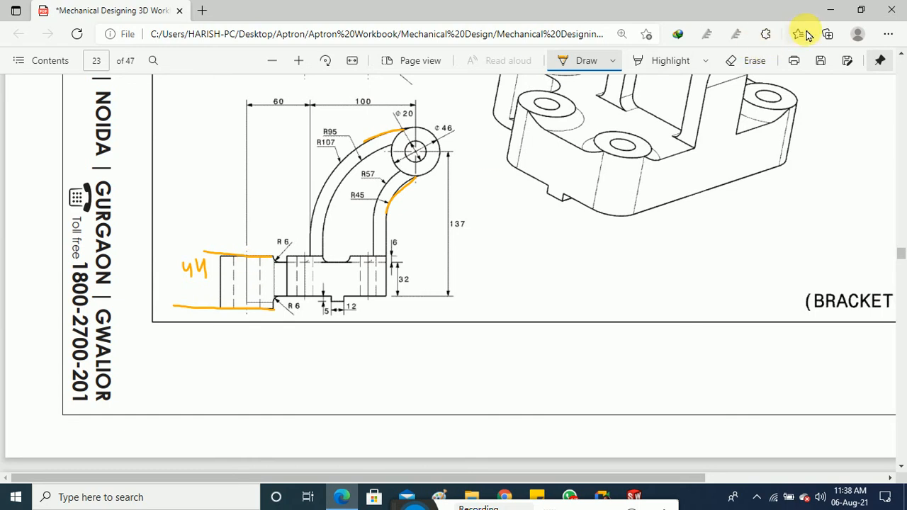
{"action": "left_click", "coordinate": [834, 12]}
{"action": "scroll", "coordinate": [461, 347], "scroll_direction": "down", "scroll_amount": 2}
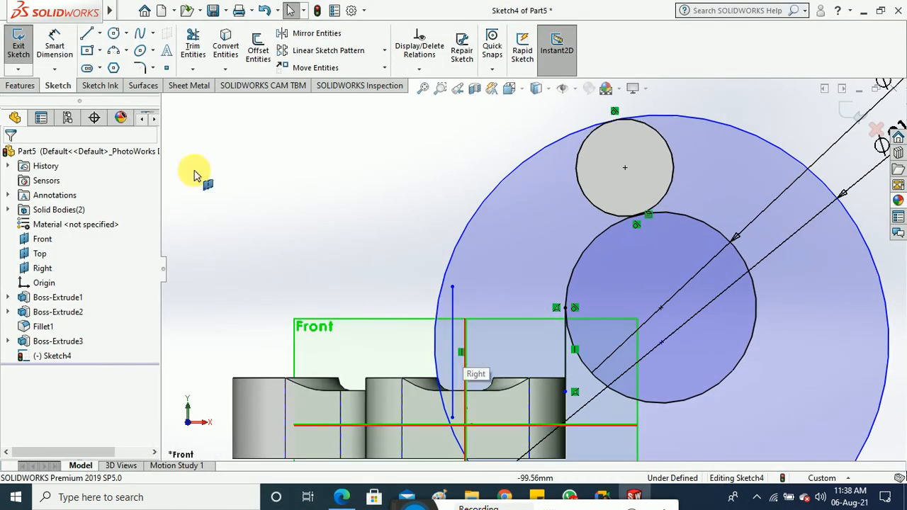
{"action": "left_click", "coordinate": [60, 48]}
{"action": "left_click", "coordinate": [453, 358]}
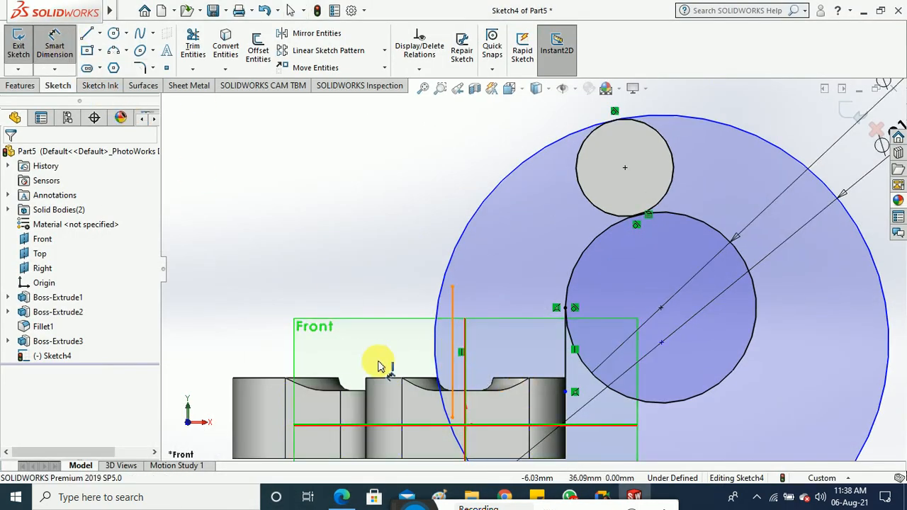
{"action": "left_click", "coordinate": [287, 333]}
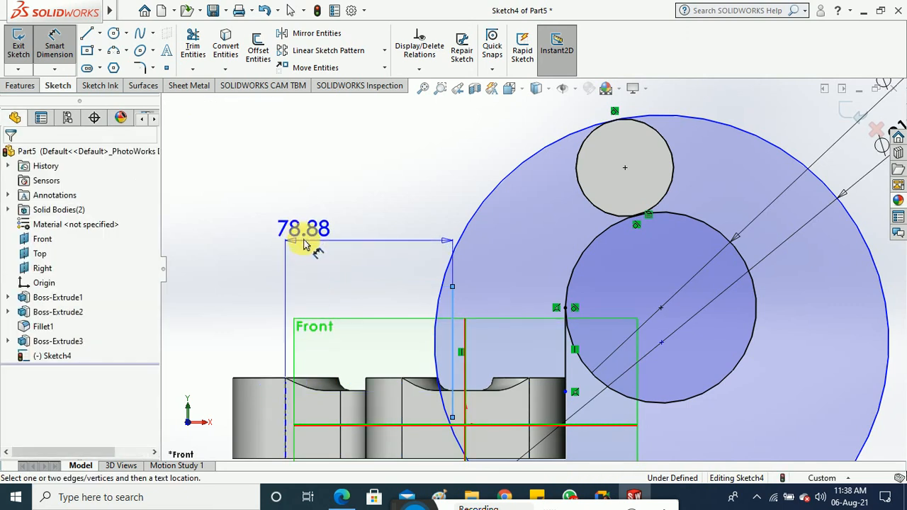
{"action": "left_click", "coordinate": [326, 275]}
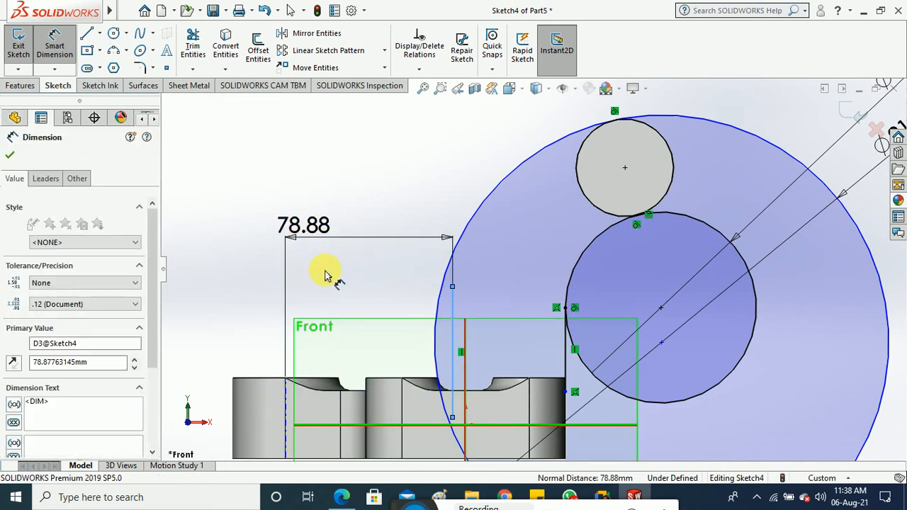
{"action": "key", "text": "Return"}
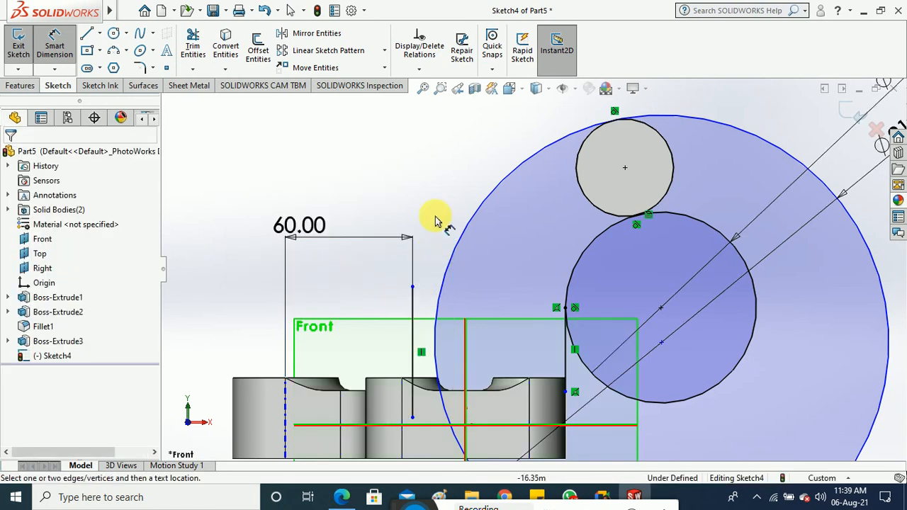
{"action": "key", "text": "Escape"}
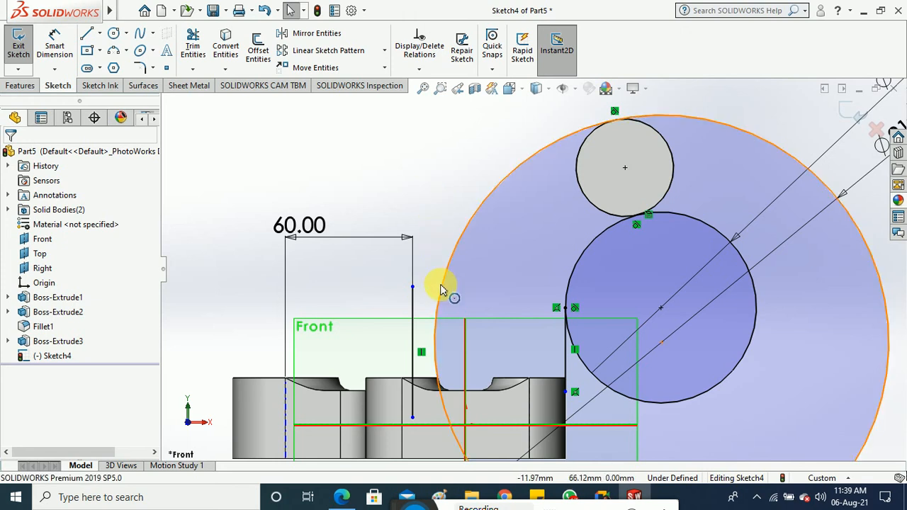
Step: Add a Tangent relation between the 214 mm circle and the second vertical line
{"action": "left_click", "coordinate": [428, 303]}
{"action": "left_click", "coordinate": [414, 304], "text": "ctrl"}
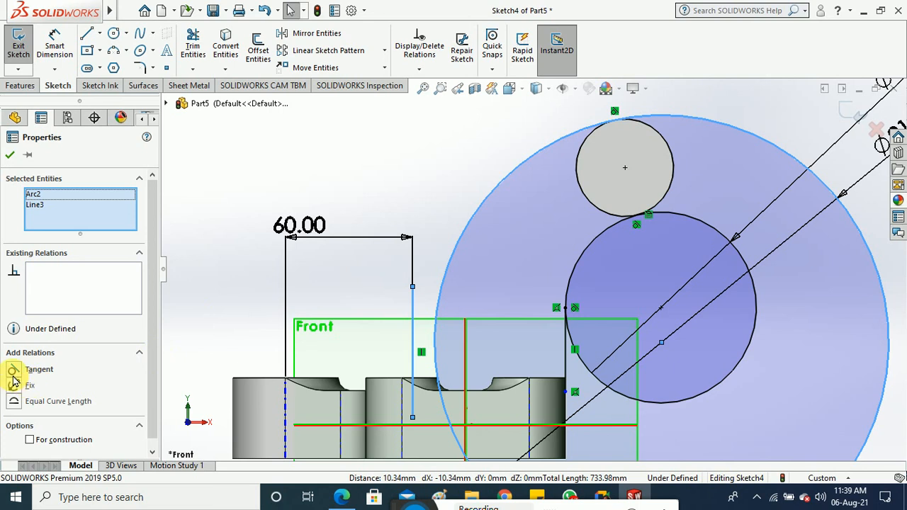
{"action": "left_click", "coordinate": [13, 372]}
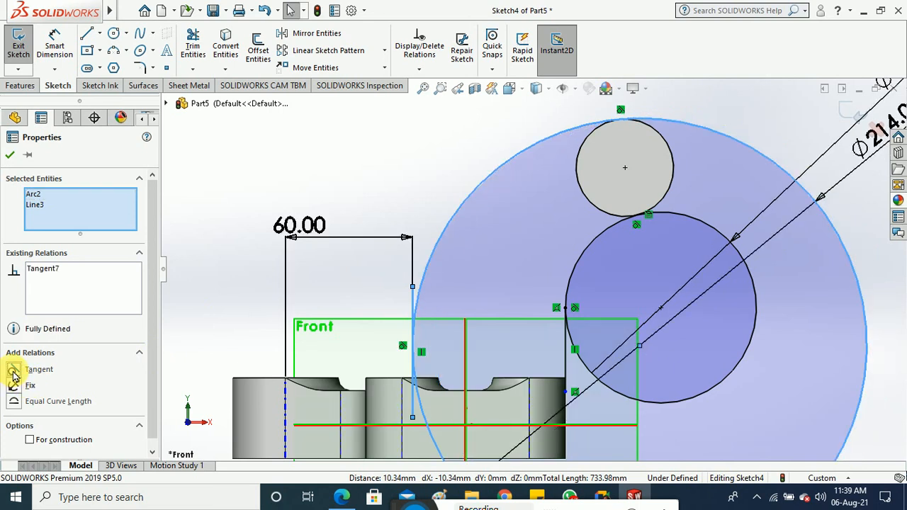
{"action": "left_click", "coordinate": [10, 155]}
{"action": "scroll", "coordinate": [390, 168], "scroll_direction": "up", "scroll_amount": 1}
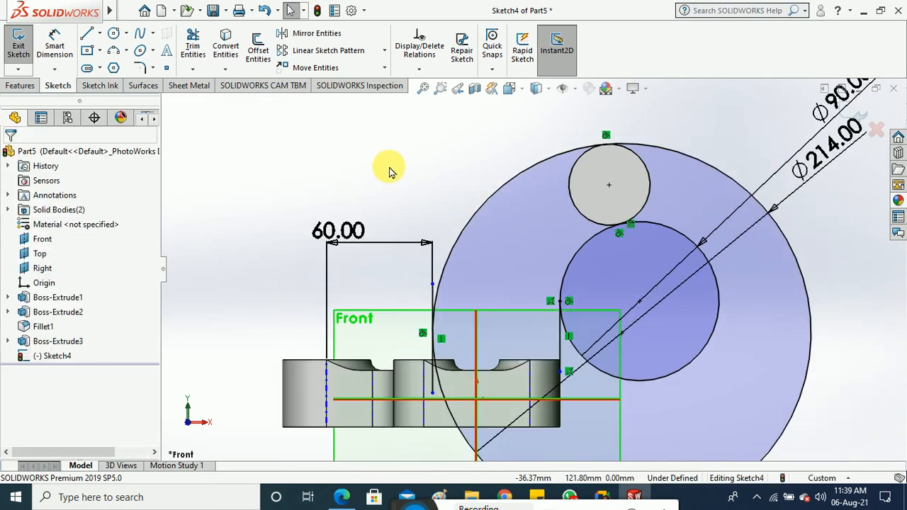
Step: Trim the 90 mm and 214 mm circles to the arm's two arcs, and trim the far side of the sketched boss circle
{"action": "left_click", "coordinate": [193, 46]}
{"action": "left_click", "coordinate": [716, 340]}
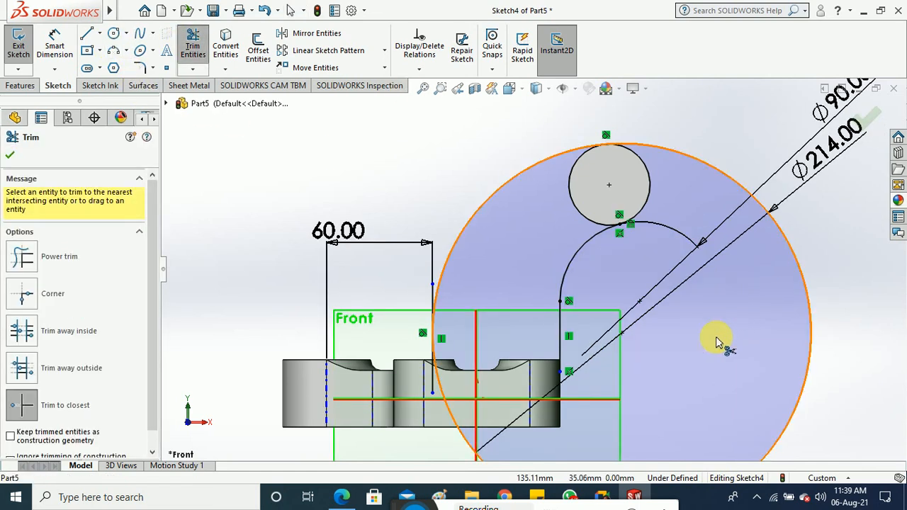
{"action": "left_click", "coordinate": [812, 356]}
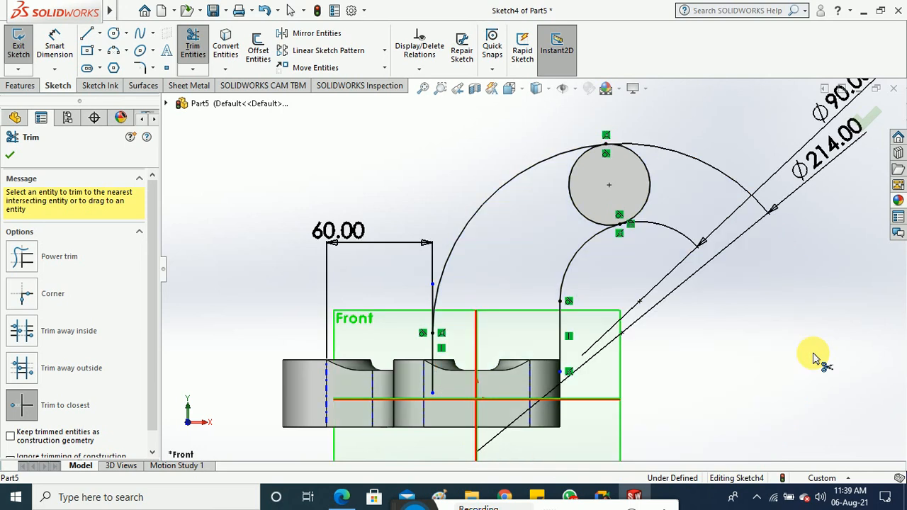
{"action": "scroll", "coordinate": [673, 185], "scroll_direction": "down", "scroll_amount": 2}
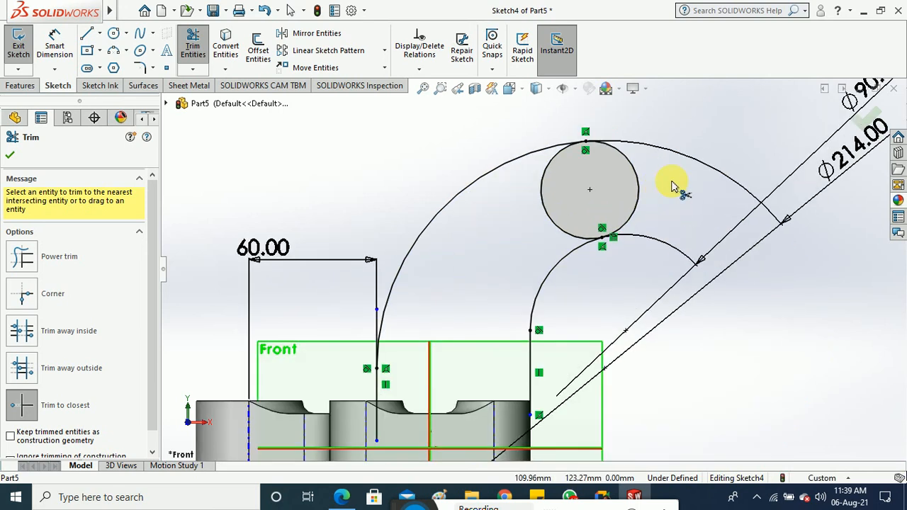
{"action": "scroll", "coordinate": [673, 186], "scroll_direction": "up", "scroll_amount": 2}
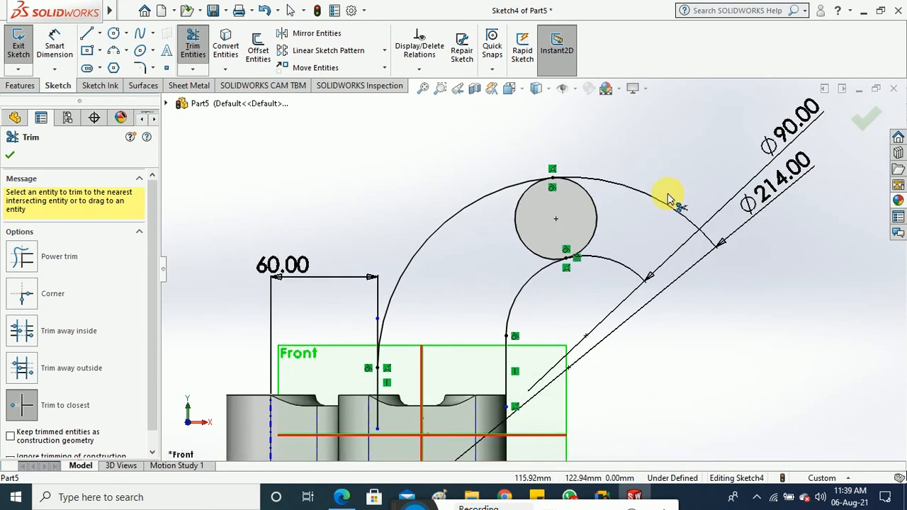
{"action": "left_click", "coordinate": [597, 216]}
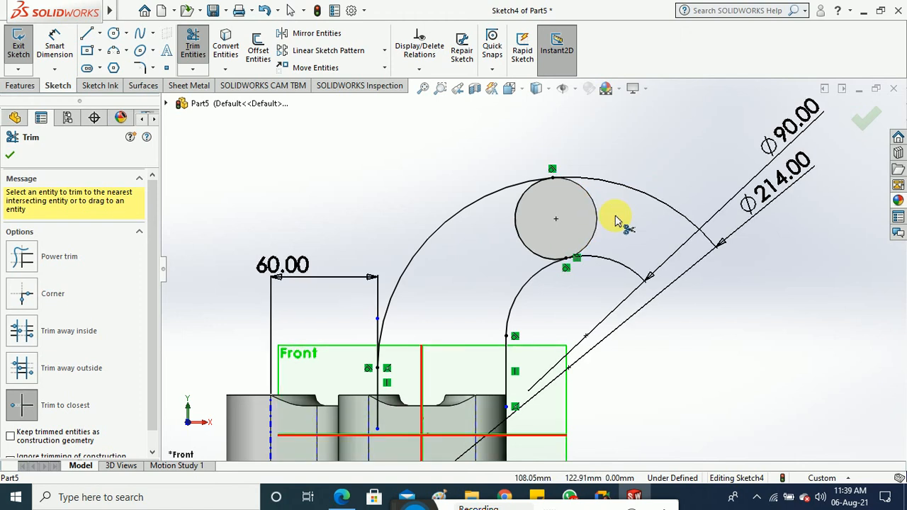
{"action": "key", "text": "Escape"}
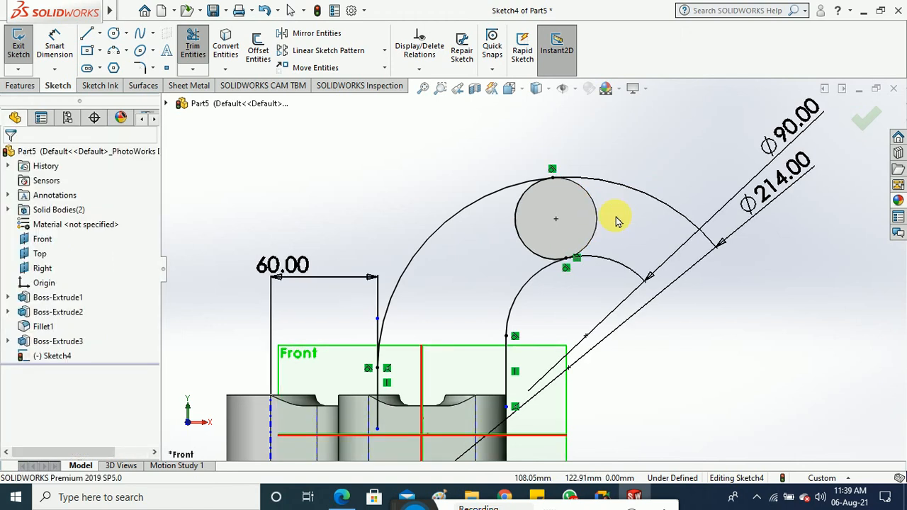
Step: Sketch a horizontal line from the second vertical line's lower endpoint across the base, past the first vertical line
{"action": "middle_click_drag", "start_coordinate": [479, 450], "coordinate": [490, 413], "text": "ctrl"}
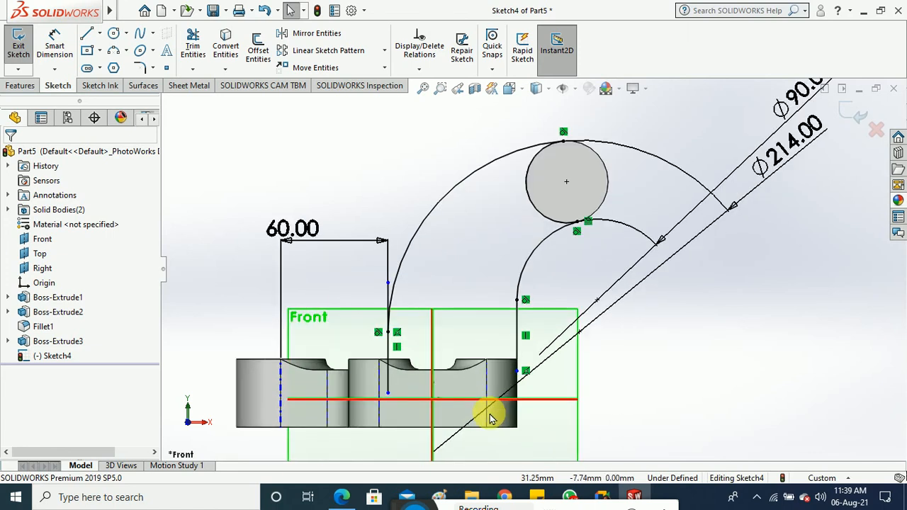
{"action": "scroll", "coordinate": [489, 418], "scroll_direction": "down", "scroll_amount": 2}
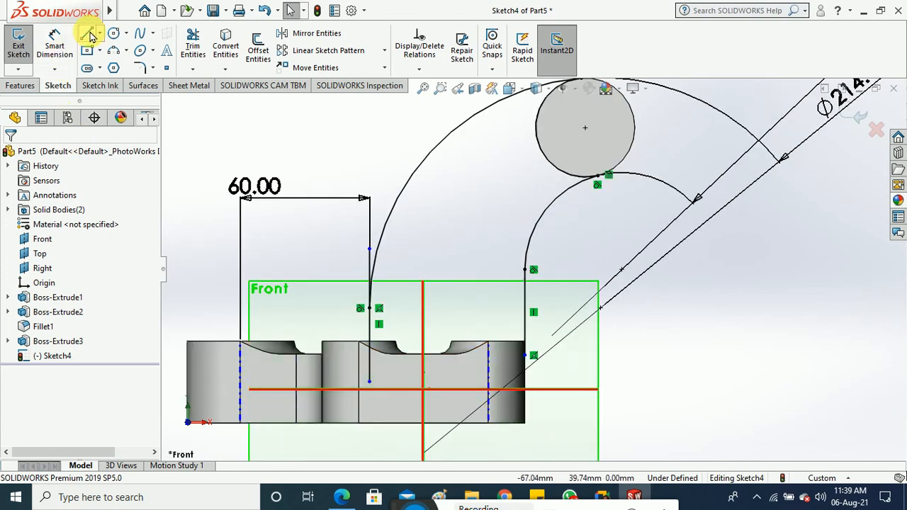
{"action": "left_click", "coordinate": [88, 33]}
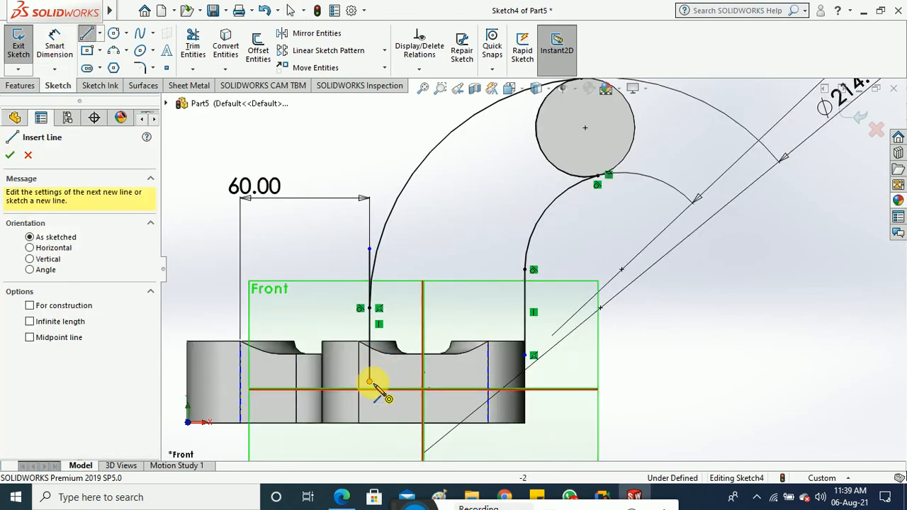
{"action": "left_click", "coordinate": [369, 382]}
{"action": "left_click", "coordinate": [559, 382]}
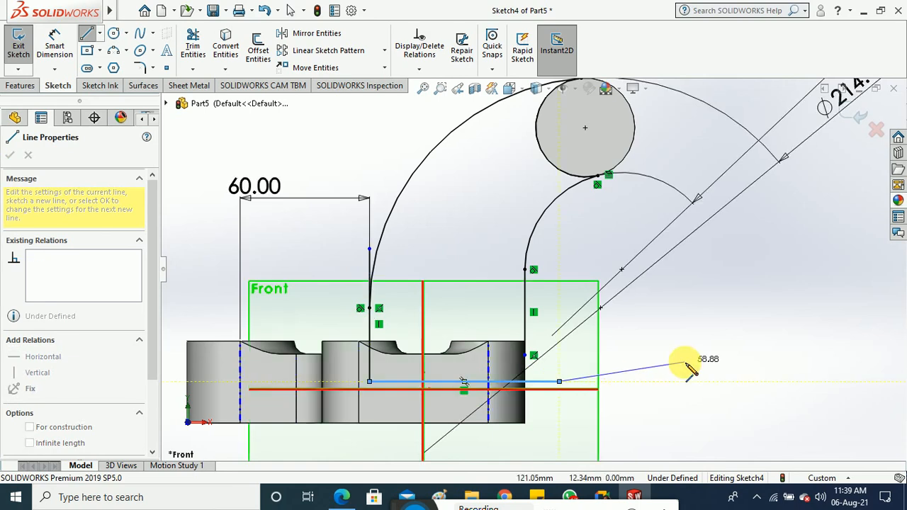
{"action": "key", "text": "Escape"}
{"action": "key", "text": "Escape"}
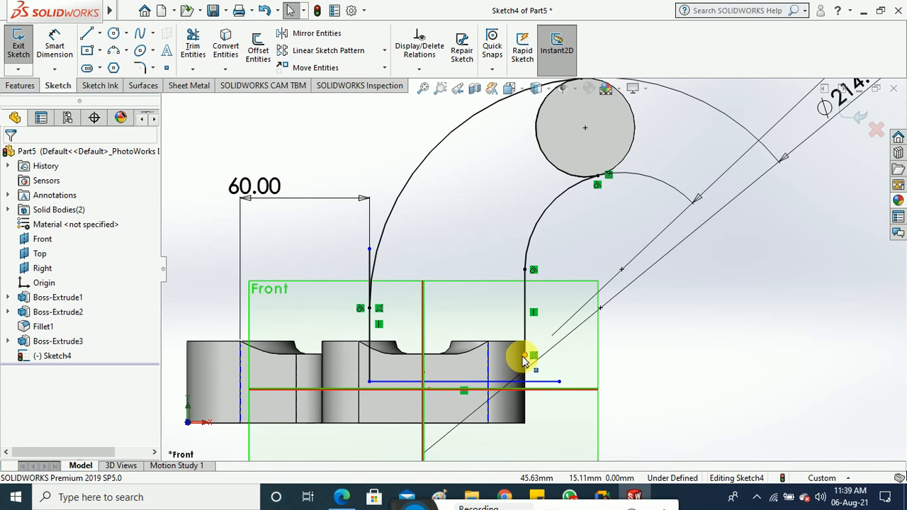
Step: Make the first vertical line's lower endpoint coincident with the horizontal line, and trim the horizontal line's overhang beyond it
{"action": "left_click", "coordinate": [533, 382]}
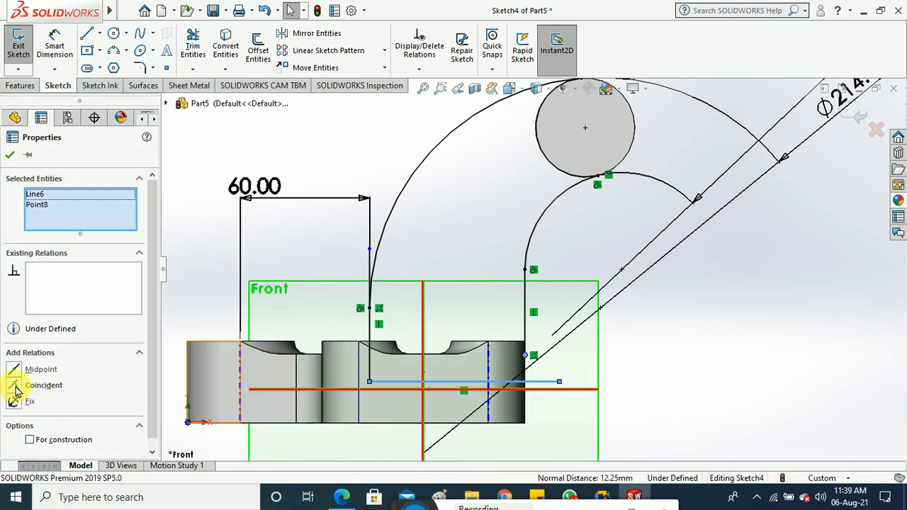
{"action": "left_click", "coordinate": [15, 387]}
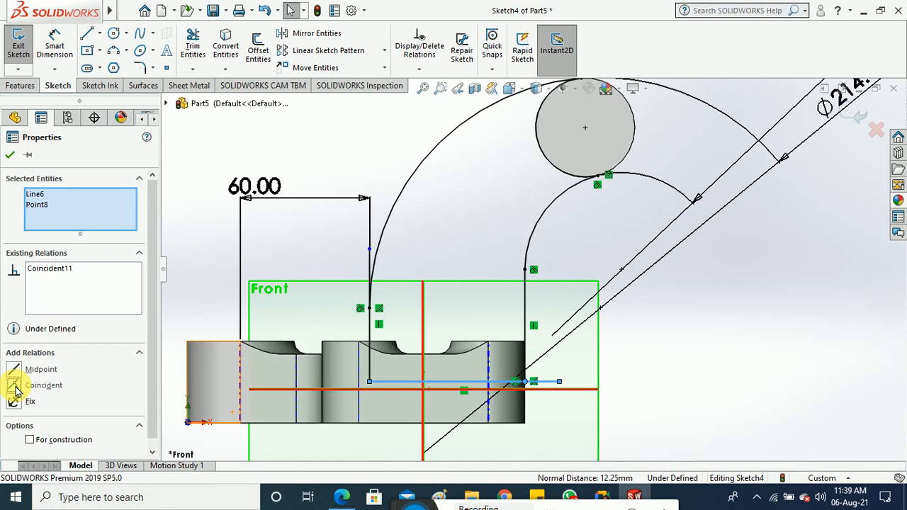
{"action": "left_click", "coordinate": [9, 154]}
{"action": "left_click", "coordinate": [205, 53]}
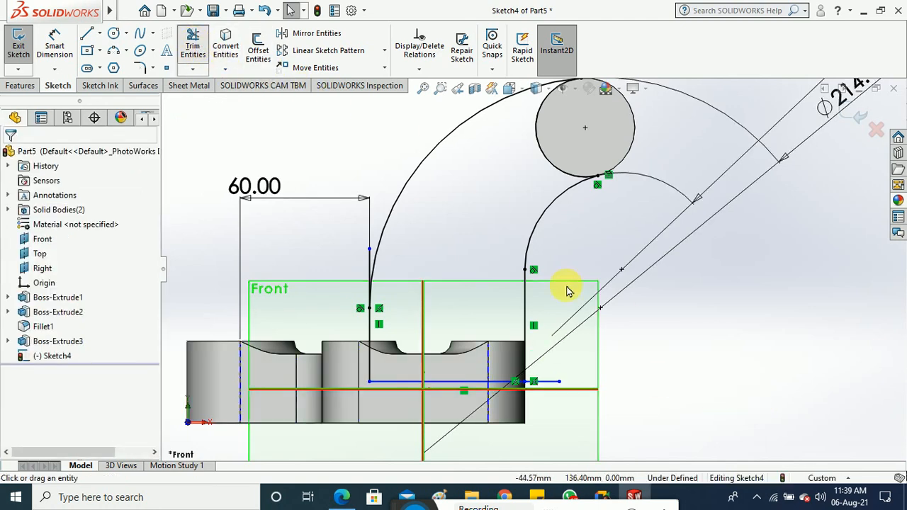
{"action": "left_click", "coordinate": [551, 385]}
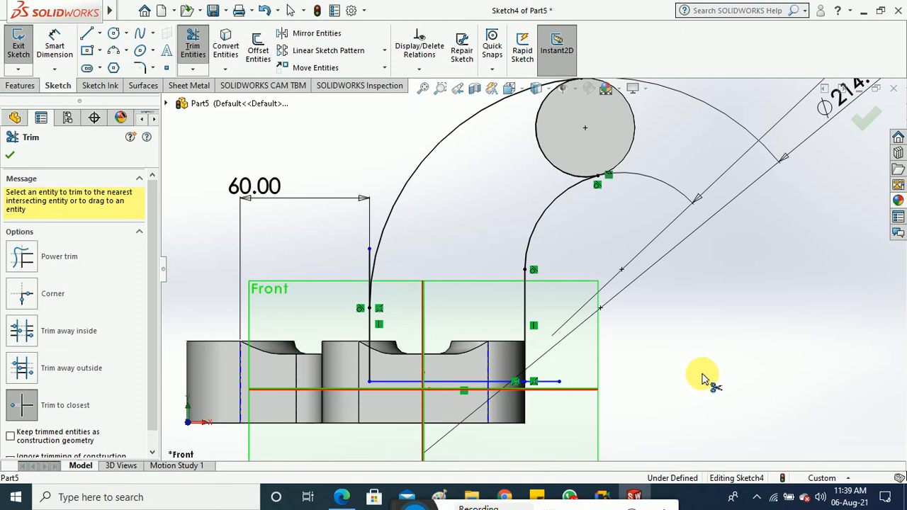
{"action": "scroll", "coordinate": [517, 385], "scroll_direction": "down", "scroll_amount": 2}
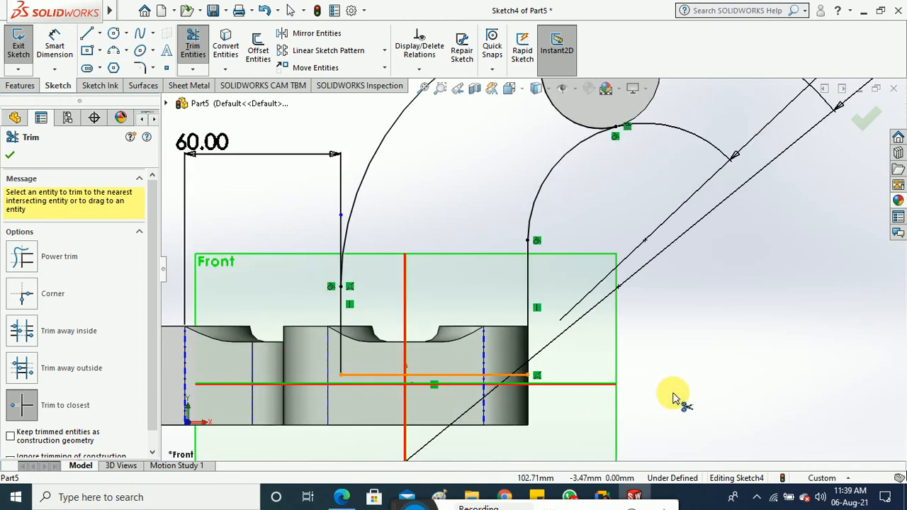
{"action": "key", "text": "Escape"}
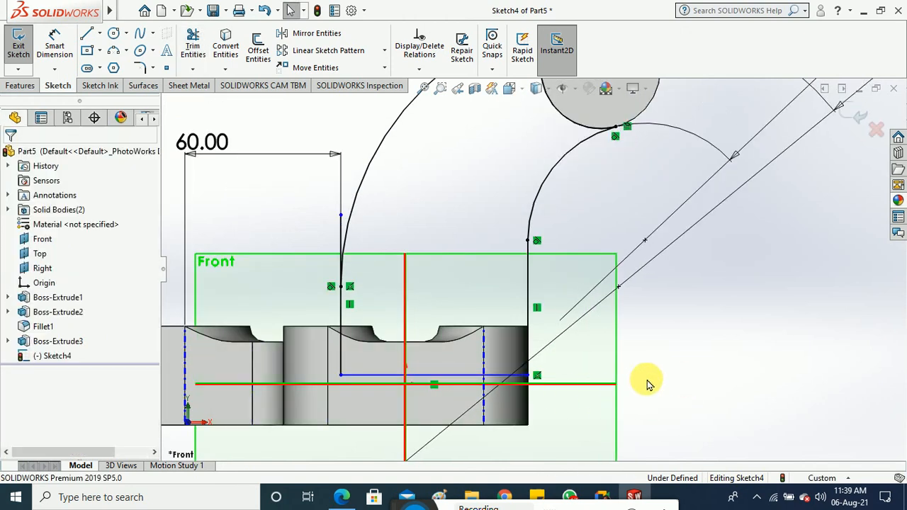
Step: Add a Collinear relation between the horizontal line and the floor edge of the base's notch
{"action": "left_click", "coordinate": [467, 376]}
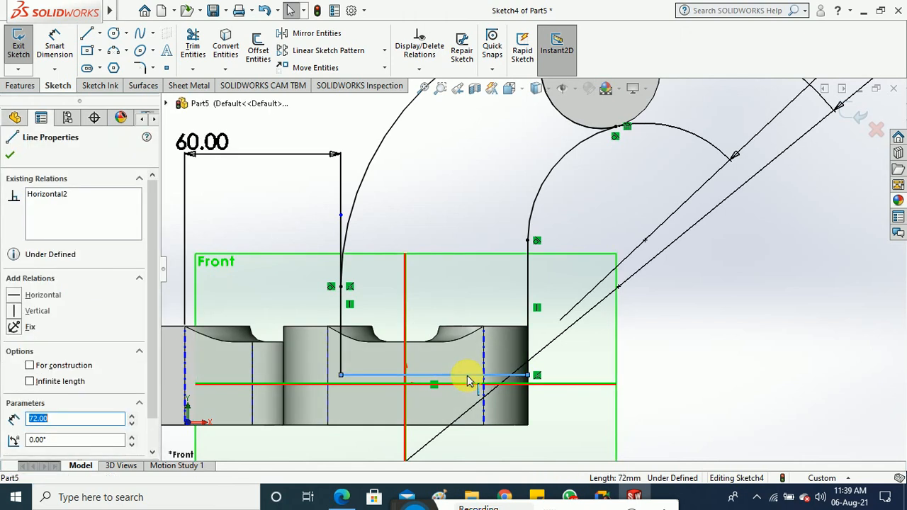
{"action": "key", "text": "Escape"}
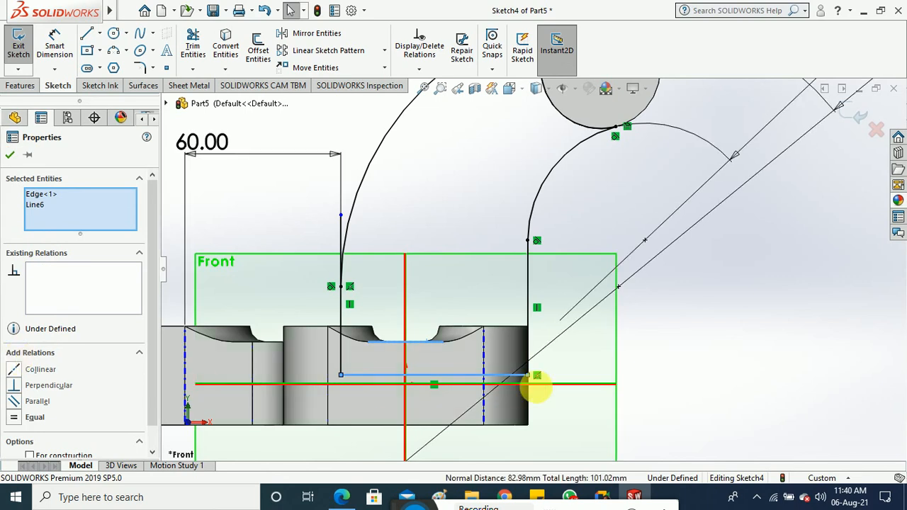
{"action": "left_click", "coordinate": [14, 371]}
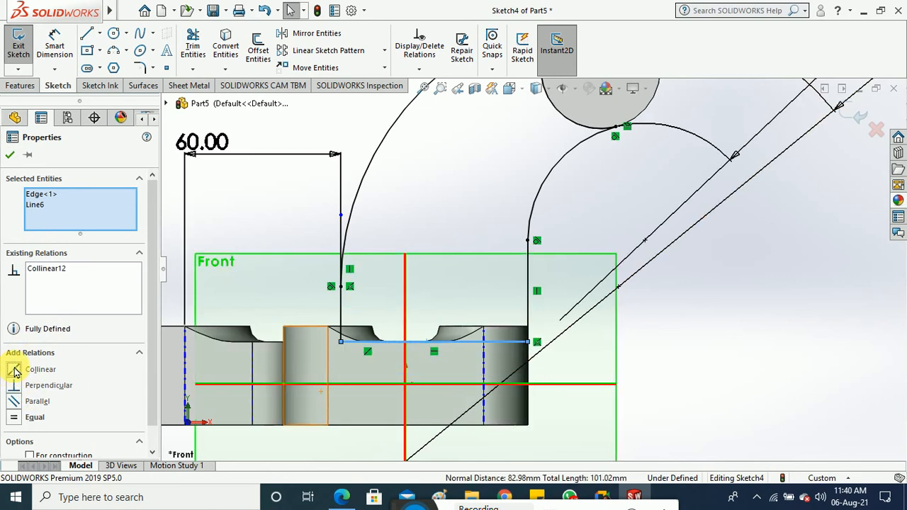
{"action": "left_click", "coordinate": [11, 155]}
{"action": "scroll", "coordinate": [673, 358], "scroll_direction": "up", "scroll_amount": 1}
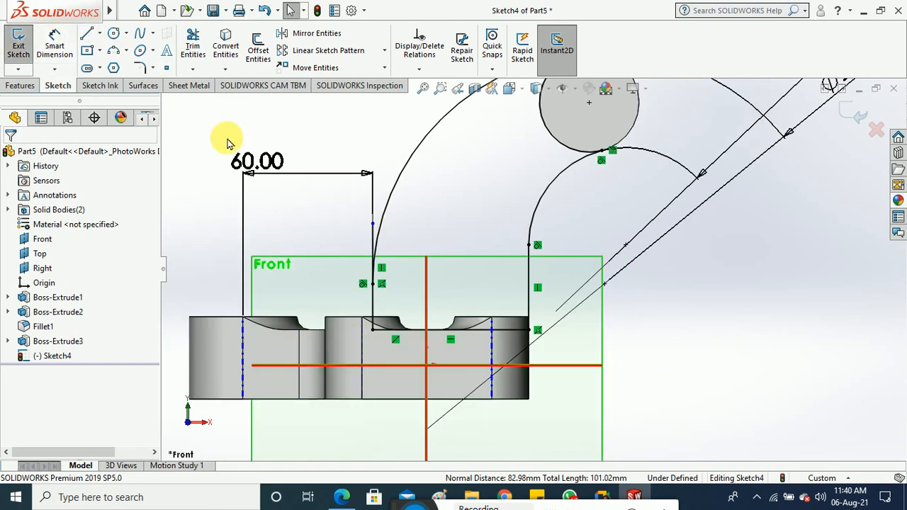
Step: Reopen the arm sketch, trim the first vertical line's overhang above the outer arc's start, and exit the sketch
{"action": "left_click", "coordinate": [18, 48]}
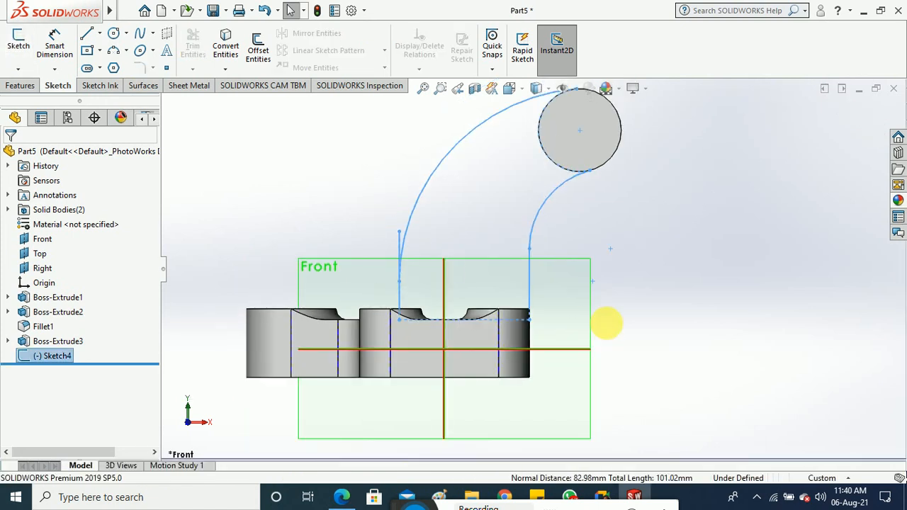
{"action": "left_click", "coordinate": [417, 208]}
{"action": "right_click", "coordinate": [418, 207]}
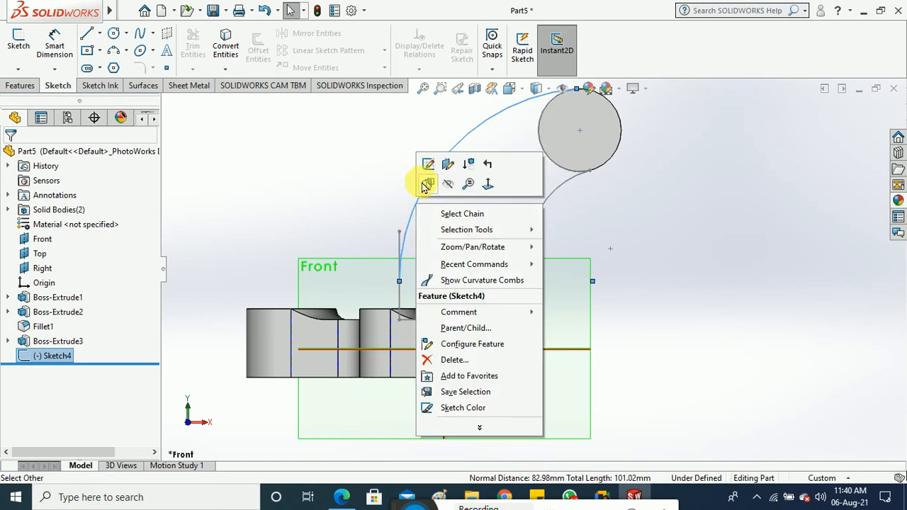
{"action": "left_click", "coordinate": [433, 177]}
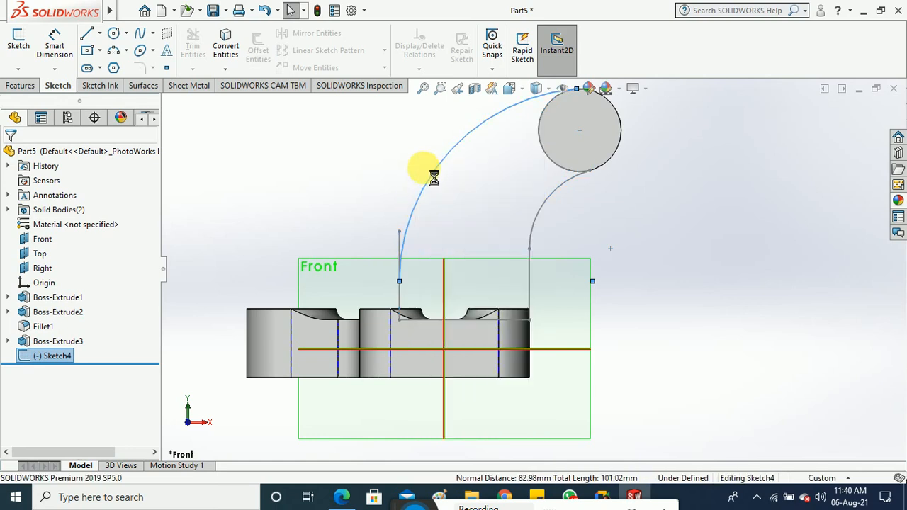
{"action": "left_click", "coordinate": [192, 46]}
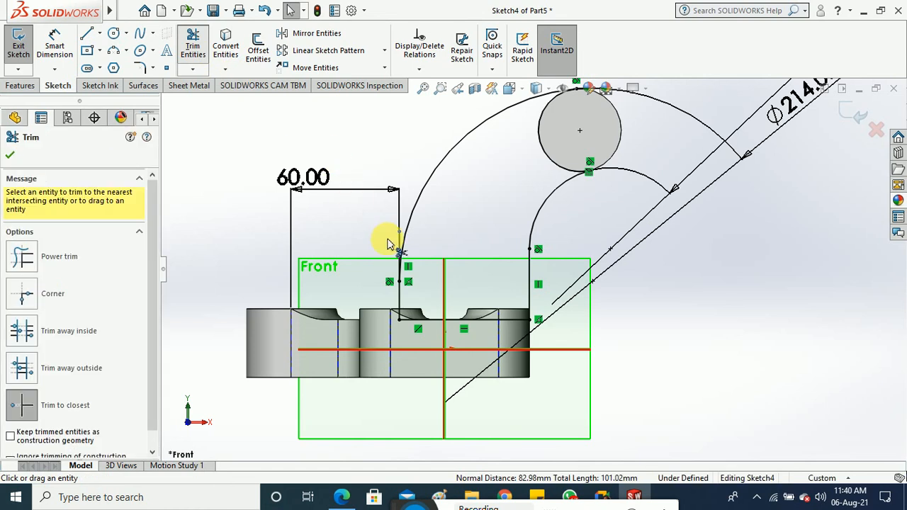
{"action": "left_click", "coordinate": [443, 259]}
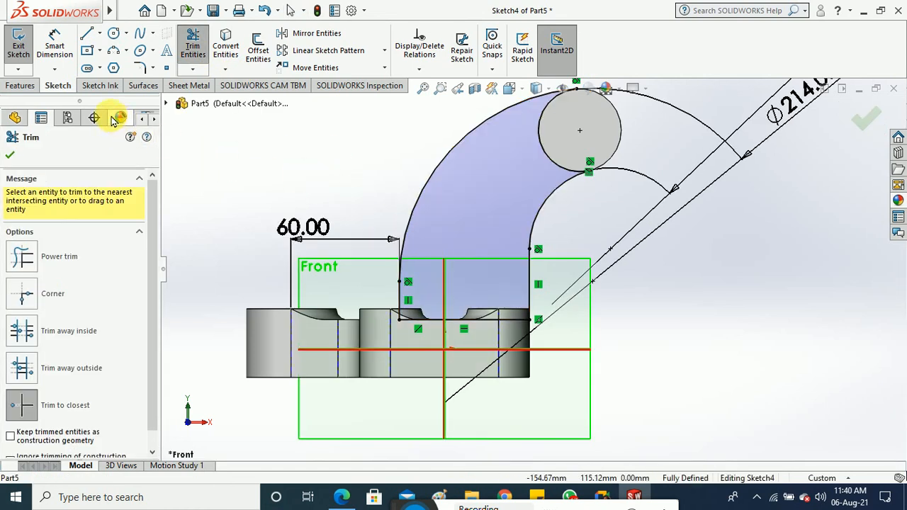
{"action": "left_click", "coordinate": [19, 44]}
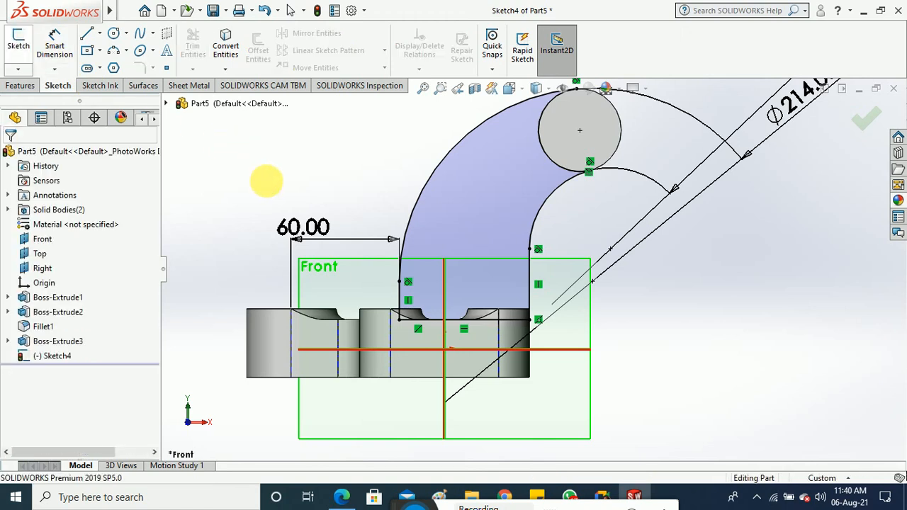
Step: Start a boss extrusion of the closed arm sketch with the Mid Plane end condition
{"action": "middle_click_drag", "start_coordinate": [284, 189], "coordinate": [334, 240]}
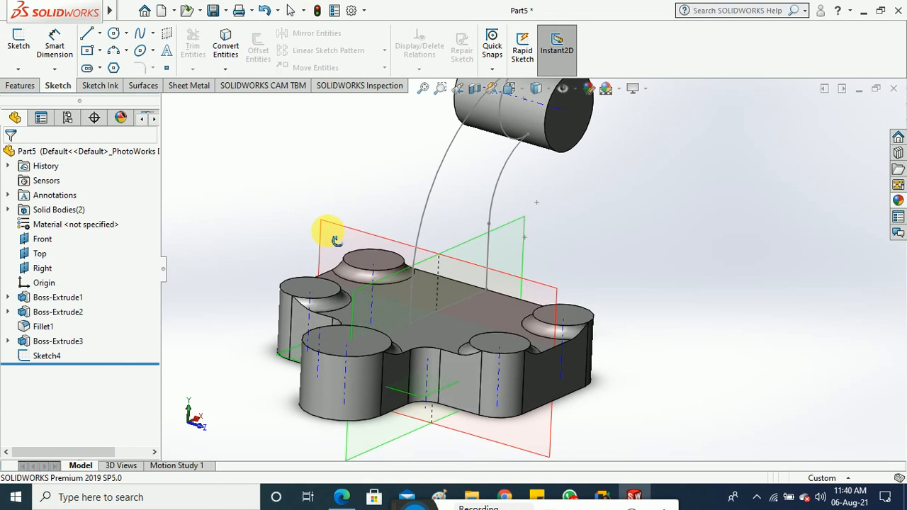
{"action": "left_click", "coordinate": [22, 86]}
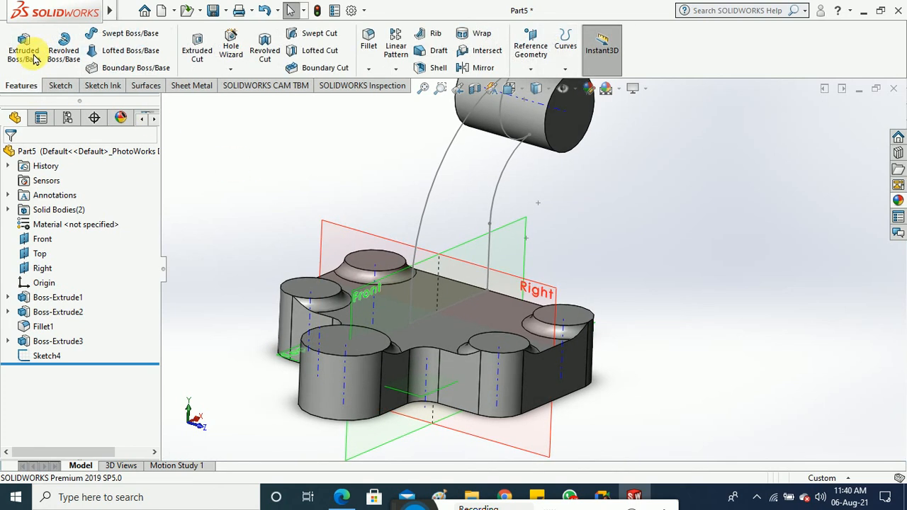
{"action": "left_click", "coordinate": [27, 51]}
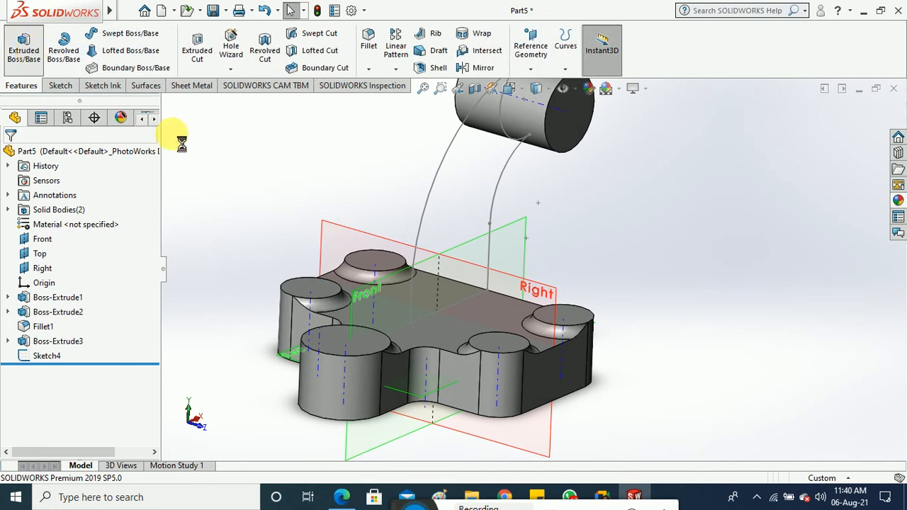
{"action": "left_click", "coordinate": [423, 211]}
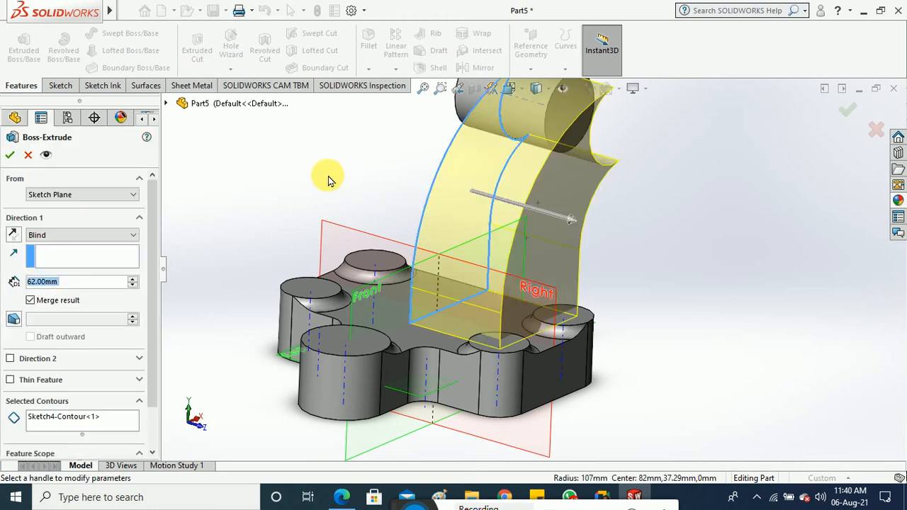
{"action": "left_click", "coordinate": [103, 236]}
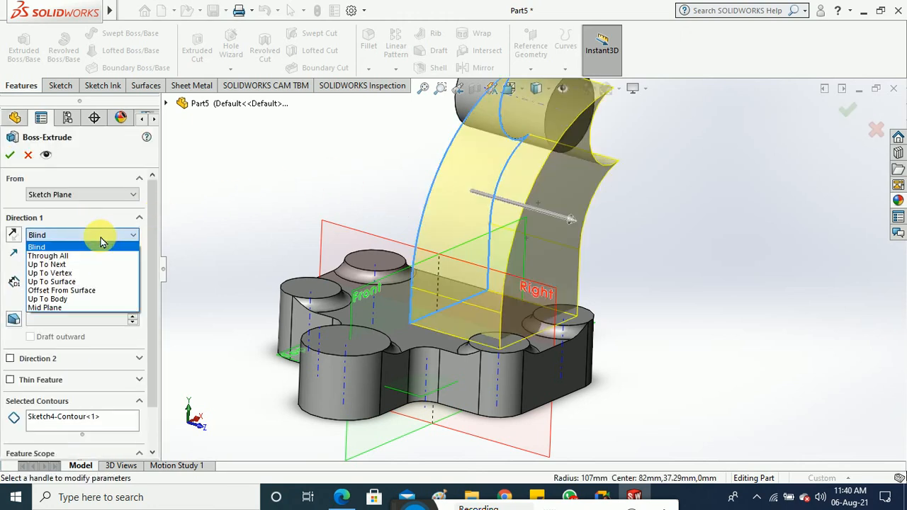
{"action": "left_click", "coordinate": [62, 307]}
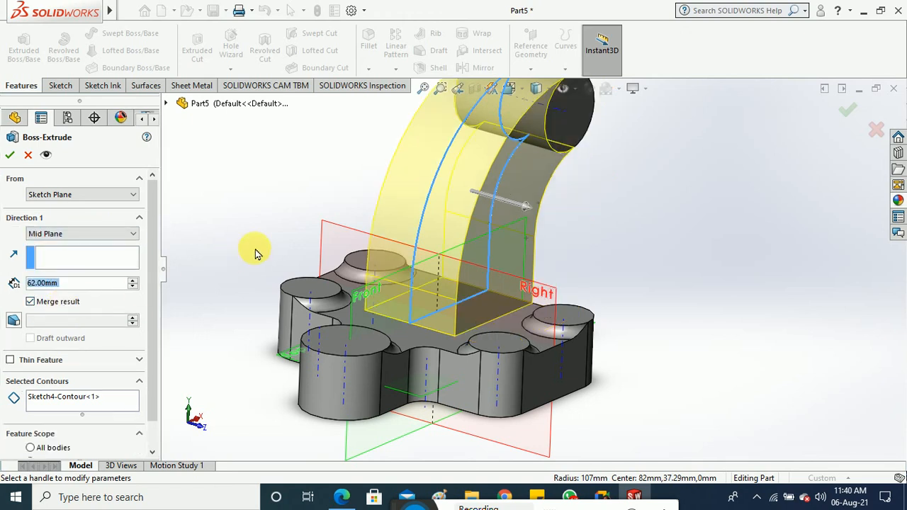
Step: Look up the arm's width in the PDF drawing's top view, set the extrusion depth to 37 mm and create the boss
{"action": "left_click", "coordinate": [346, 496]}
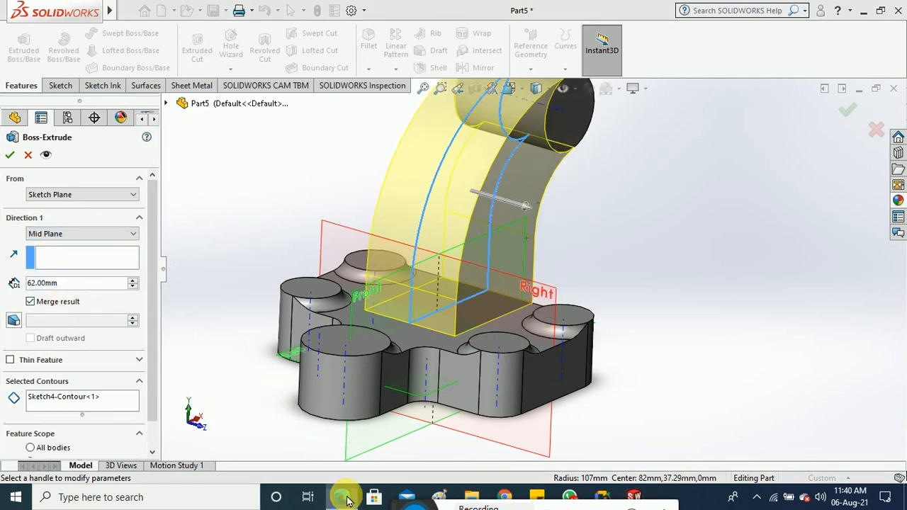
{"action": "scroll", "coordinate": [415, 352], "scroll_direction": "up", "scroll_amount": 3}
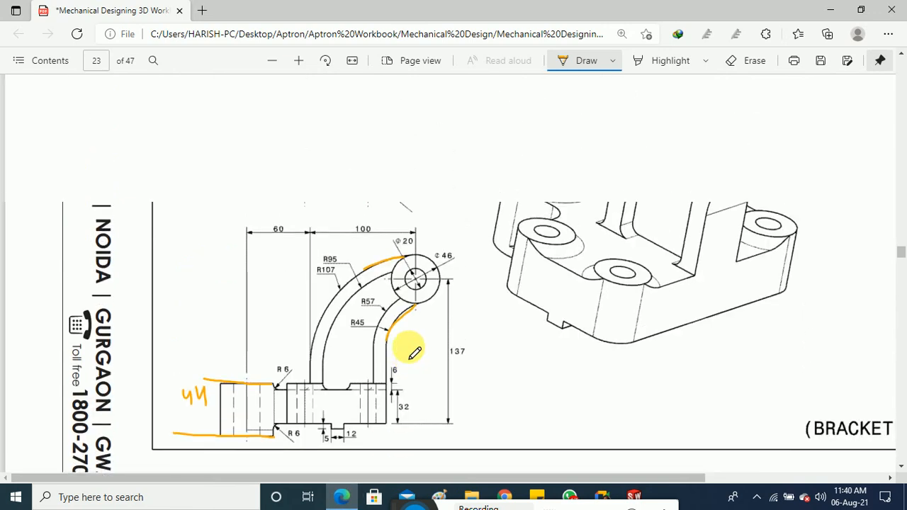
{"action": "scroll", "coordinate": [414, 352], "scroll_direction": "up", "scroll_amount": 1}
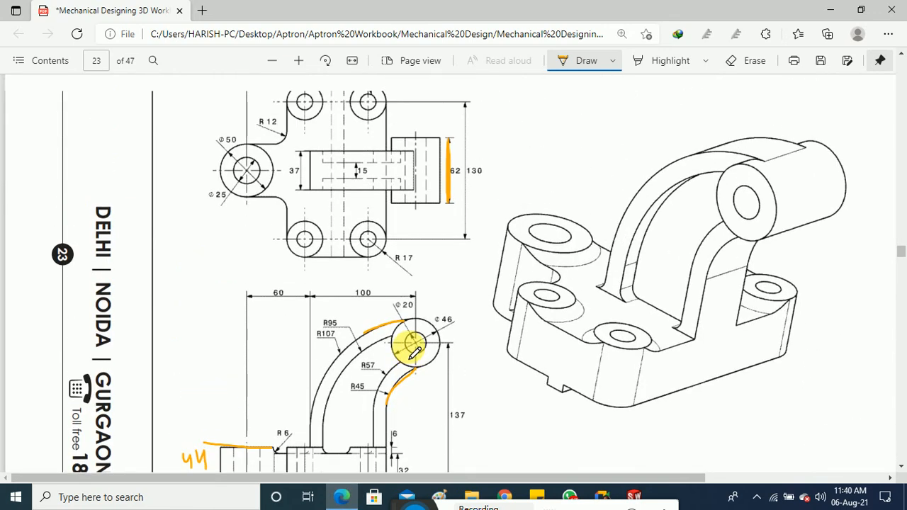
{"action": "scroll", "coordinate": [415, 352], "scroll_direction": "up", "scroll_amount": 1}
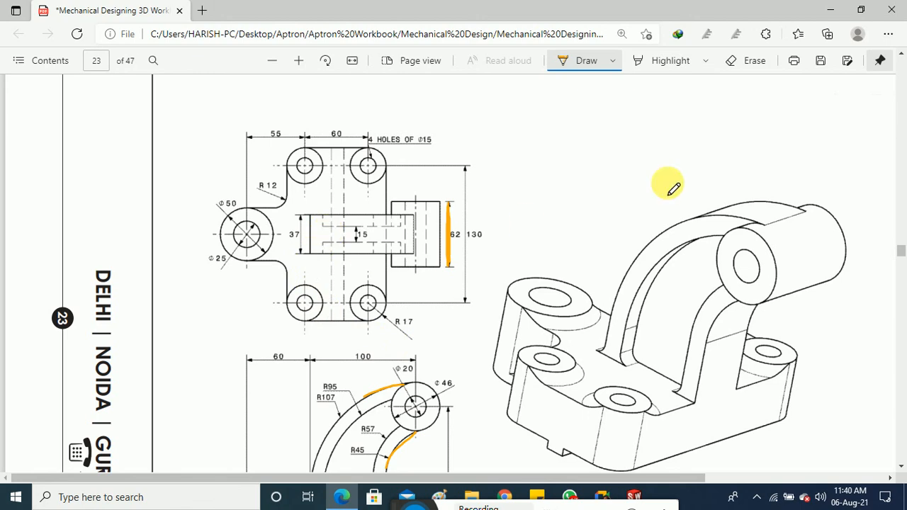
{"action": "left_click", "coordinate": [833, 16]}
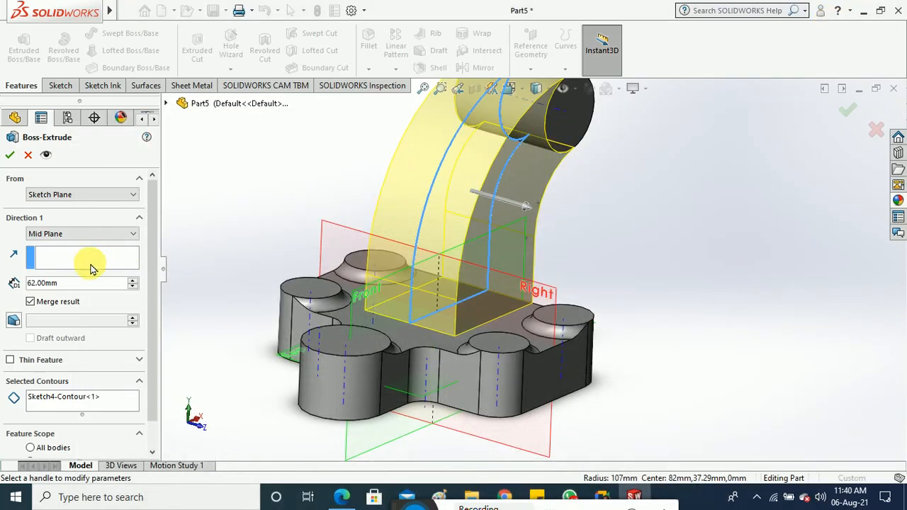
{"action": "left_click_drag", "start_coordinate": [91, 288], "coordinate": [17, 286]}
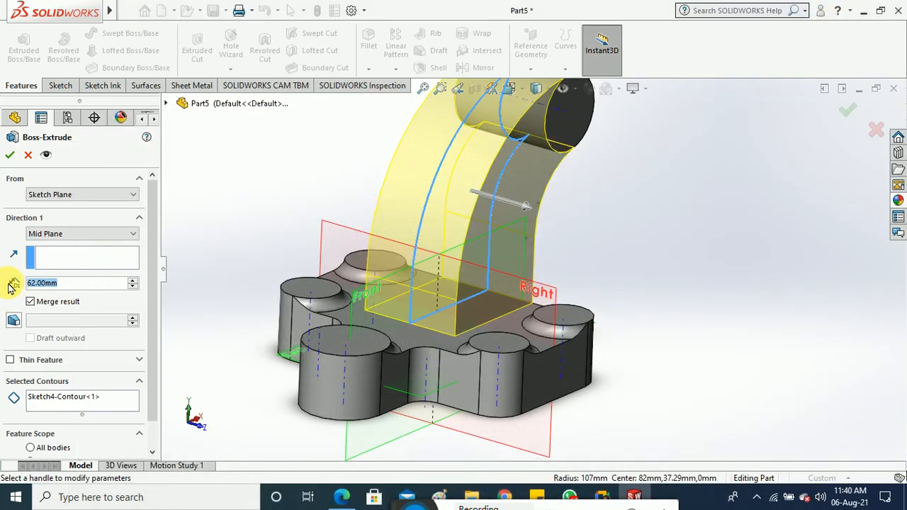
{"action": "type", "text": "37"}
{"action": "key", "text": "Return"}
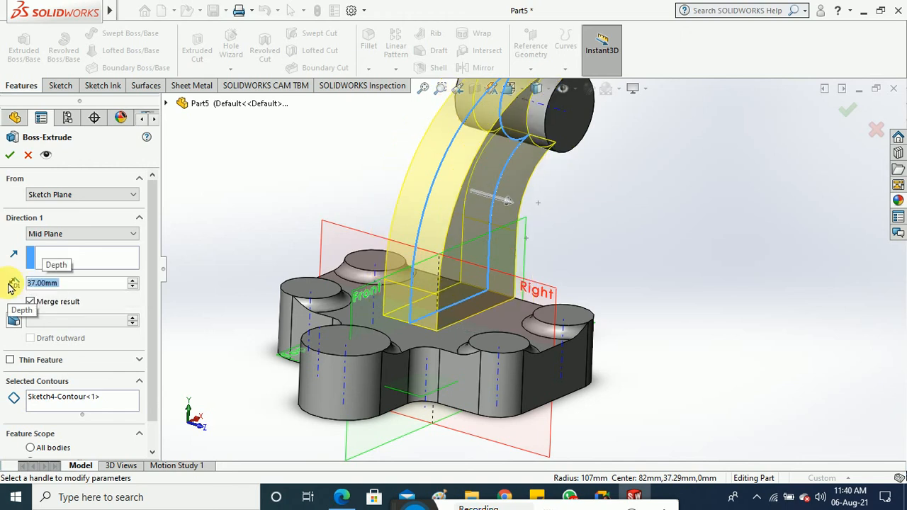
{"action": "left_click", "coordinate": [9, 156]}
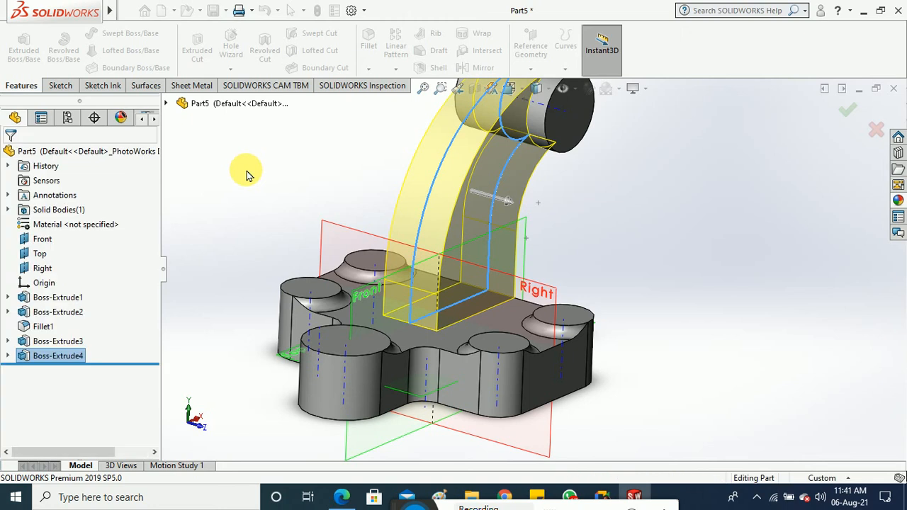
Step: Check the arm's inner radii in the PDF drawing, then open a sketch on the arm's flat side face and view it face-on
{"action": "middle_click_drag", "start_coordinate": [250, 180], "coordinate": [246, 224]}
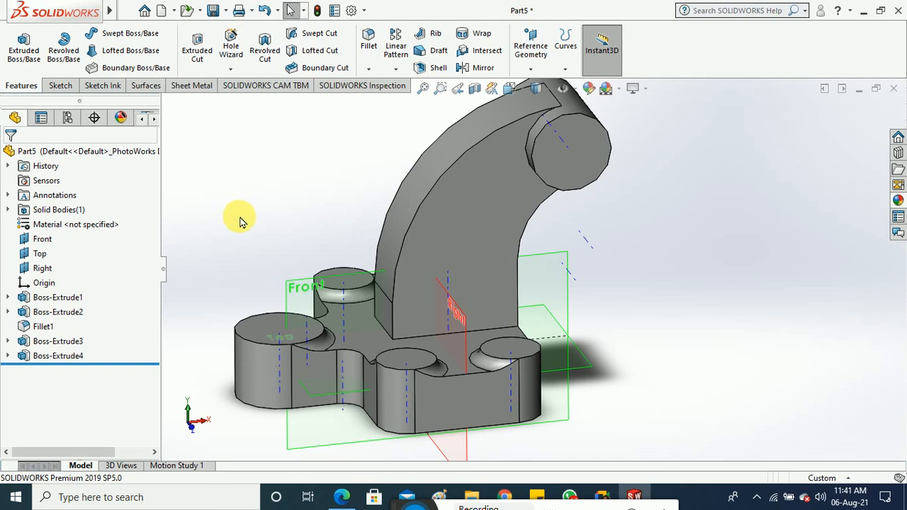
{"action": "left_click", "coordinate": [341, 496]}
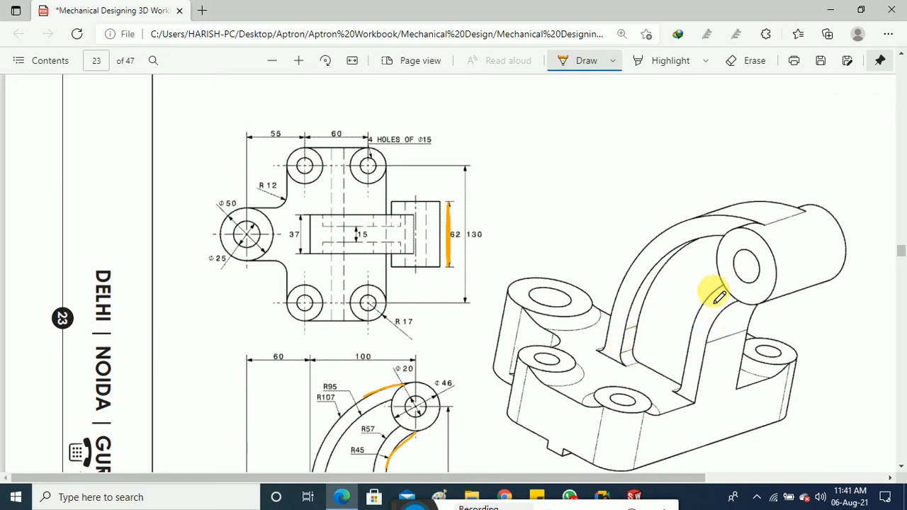
{"action": "scroll", "coordinate": [503, 283], "scroll_direction": "down", "scroll_amount": 3}
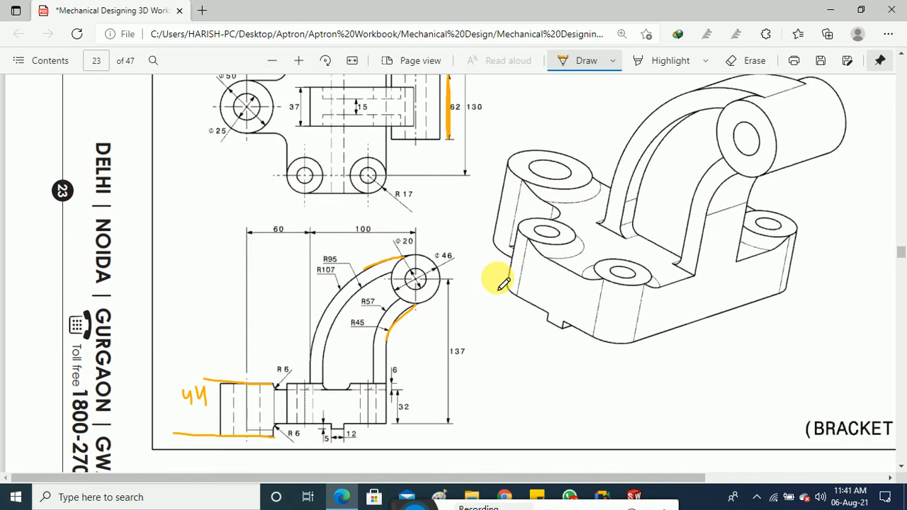
{"action": "scroll", "coordinate": [499, 282], "scroll_direction": "down", "scroll_amount": 1}
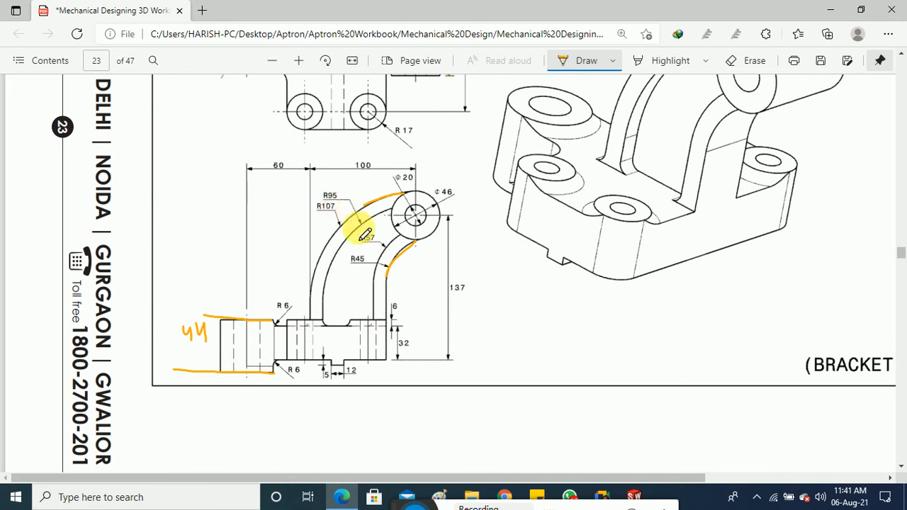
{"action": "left_click", "coordinate": [829, 14]}
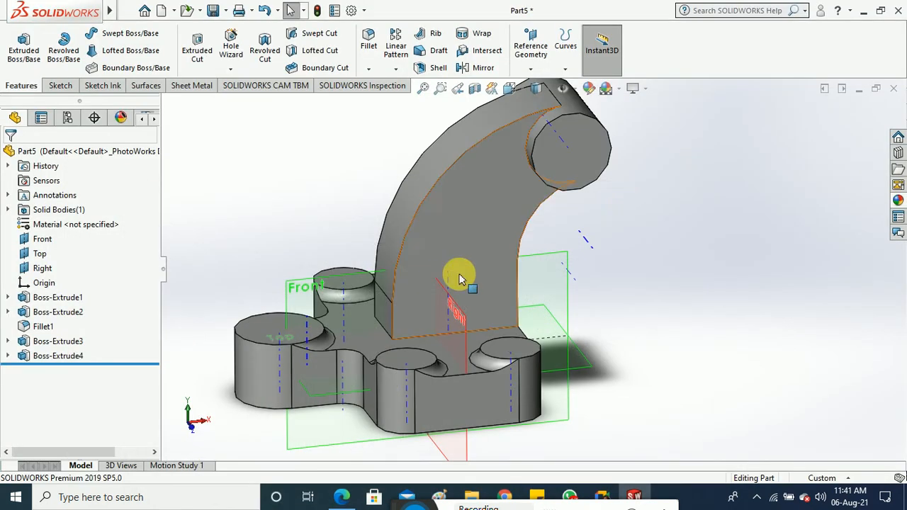
{"action": "left_click", "coordinate": [61, 85]}
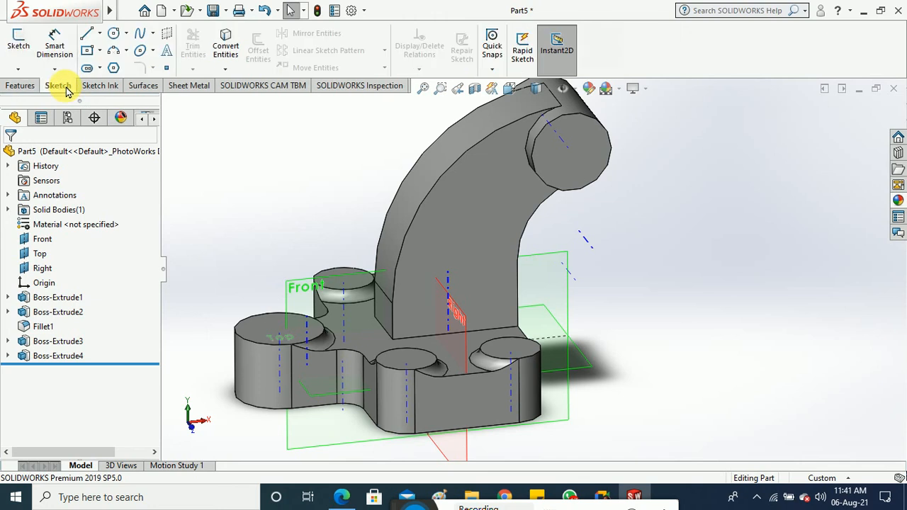
{"action": "left_click", "coordinate": [464, 227]}
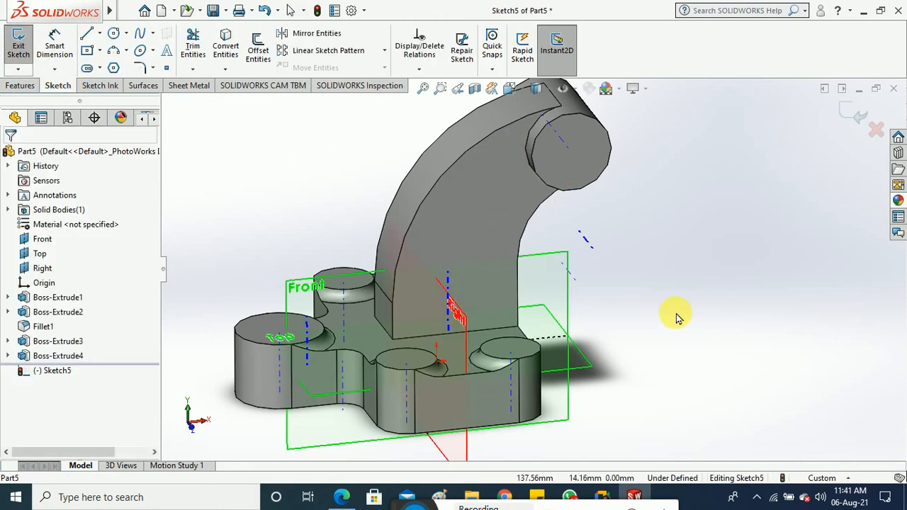
{"action": "left_click", "coordinate": [517, 88]}
{"action": "left_click", "coordinate": [544, 146]}
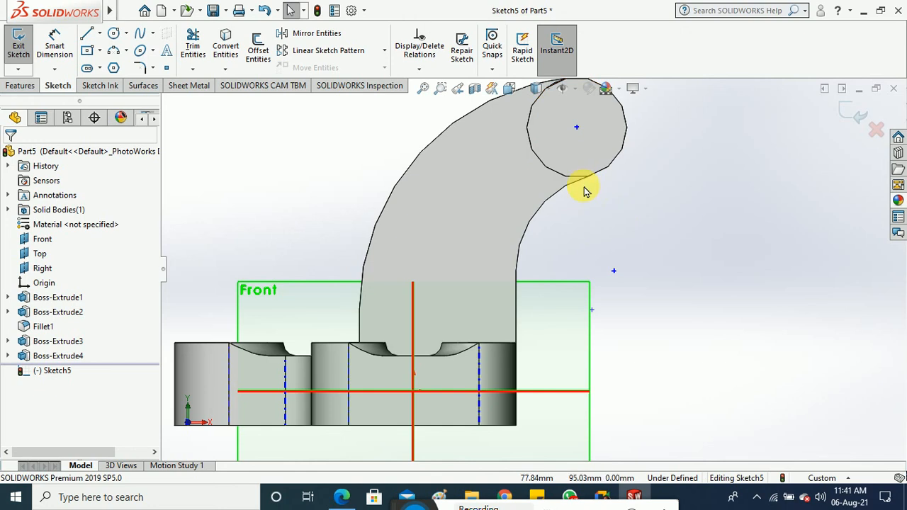
Step: Hide the reference planes in the model view
{"action": "left_click", "coordinate": [576, 90]}
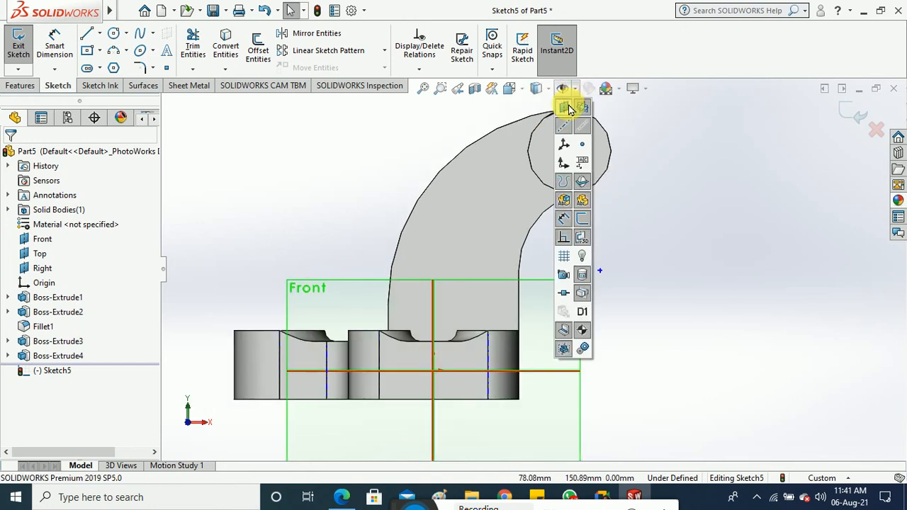
{"action": "left_click", "coordinate": [567, 107]}
{"action": "scroll", "coordinate": [508, 203], "scroll_direction": "down", "scroll_amount": 2}
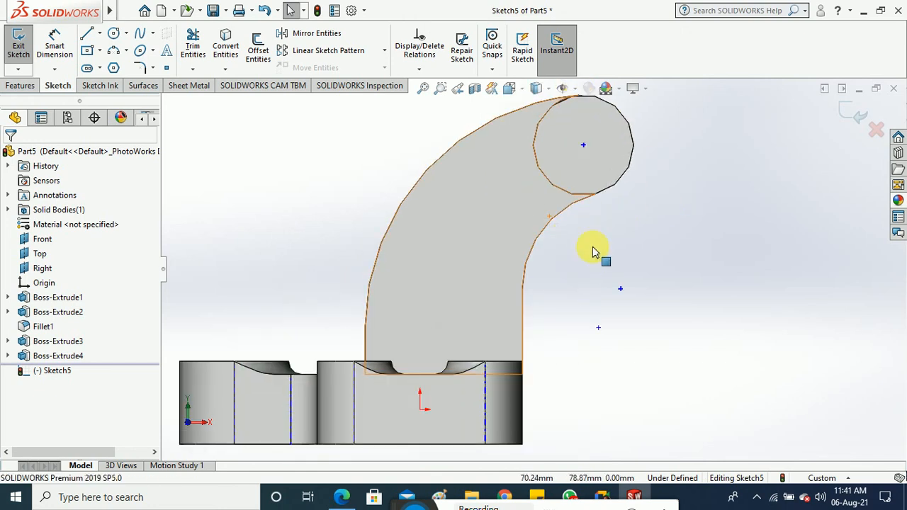
{"action": "left_click", "coordinate": [128, 37]}
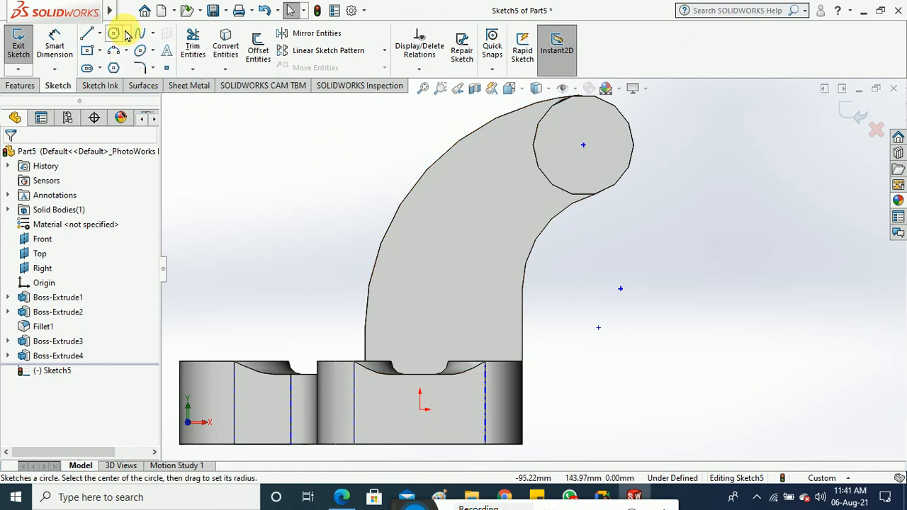
{"action": "left_click", "coordinate": [640, 261]}
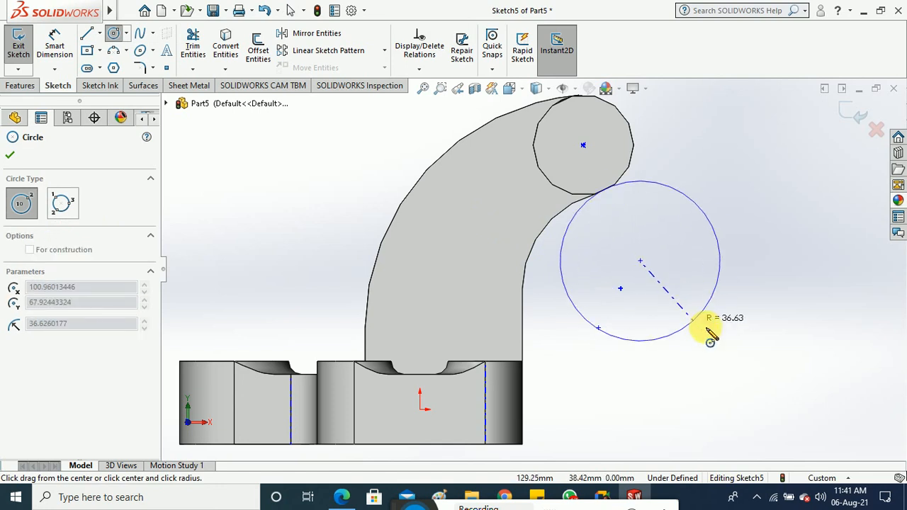
{"action": "left_click", "coordinate": [730, 343]}
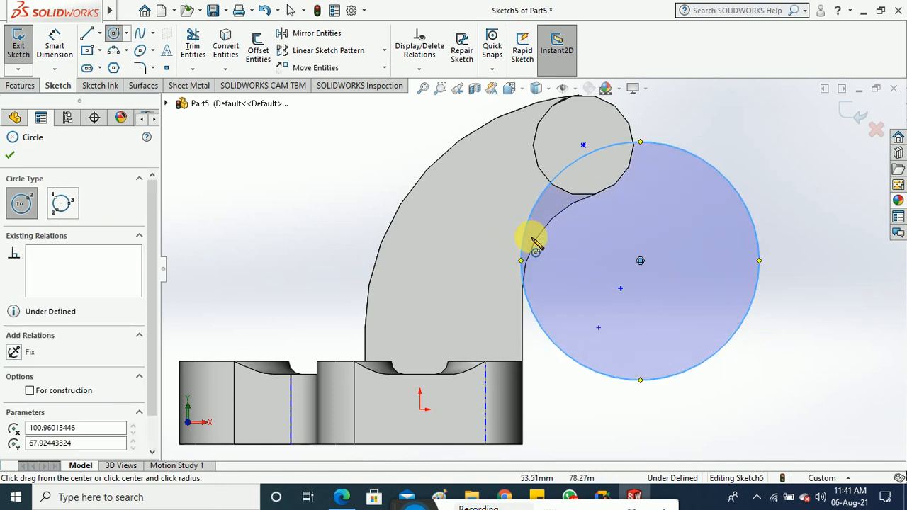
{"action": "left_click", "coordinate": [468, 230]}
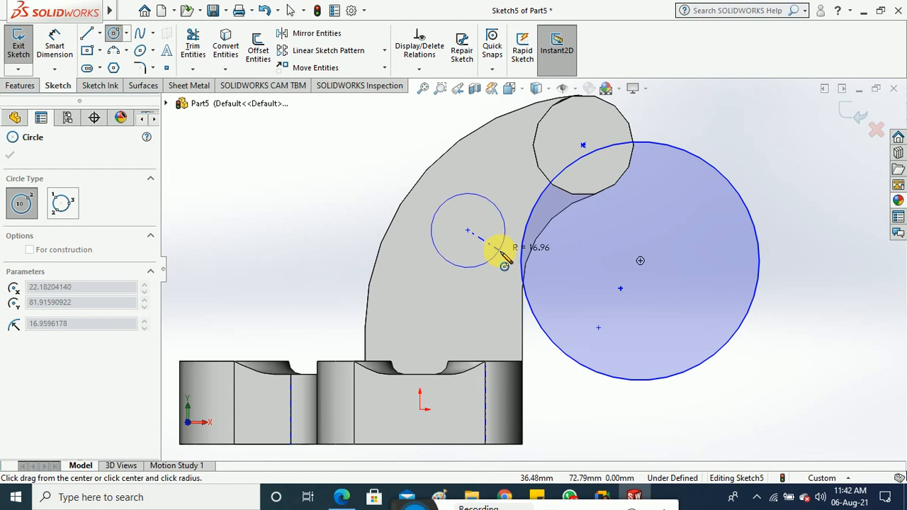
{"action": "key", "text": "Escape"}
{"action": "key", "text": "ctrl+z"}
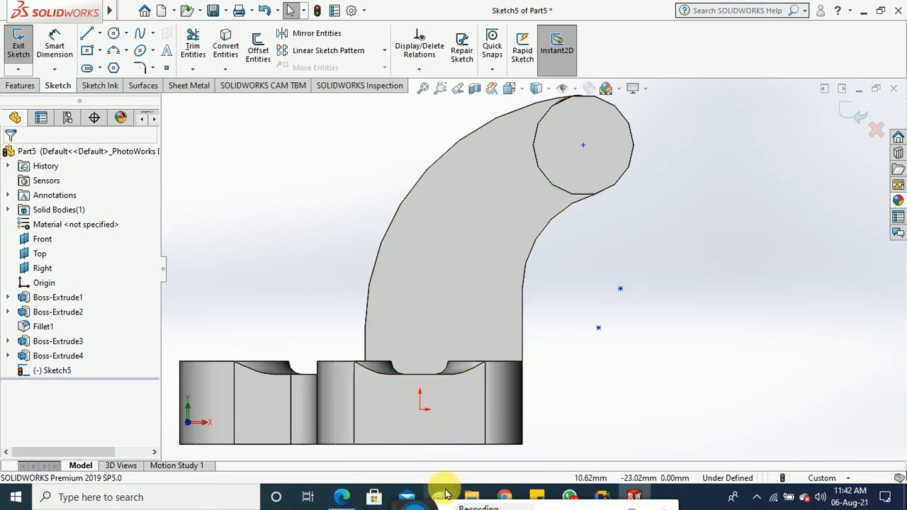
Step: Check the arm's wall radii in the PDF drawing, then try to offset both curved arm edges together by 12 mm with the direction reversed
{"action": "left_click", "coordinate": [342, 497]}
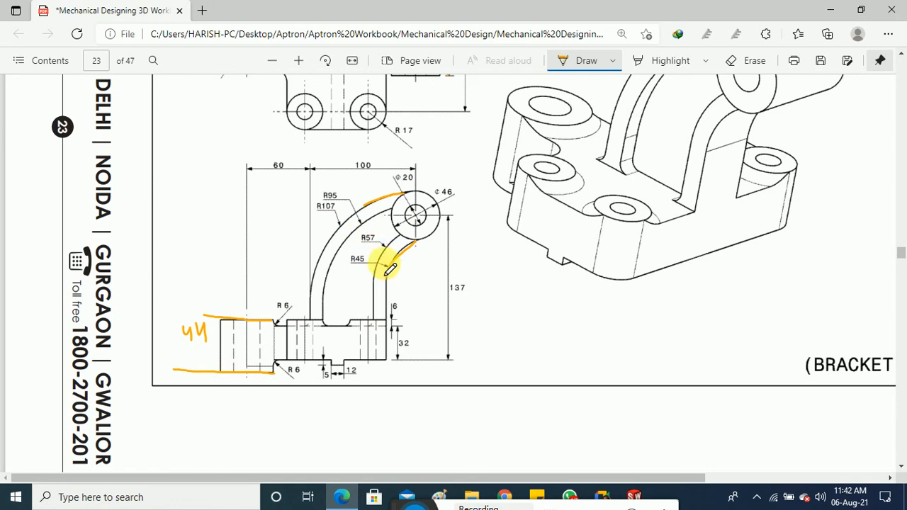
{"action": "left_click", "coordinate": [832, 13]}
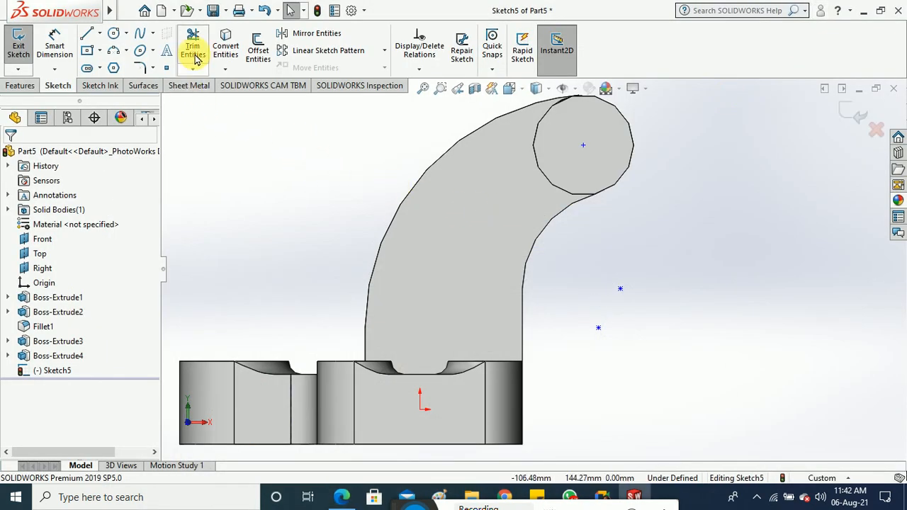
{"action": "left_click", "coordinate": [256, 49]}
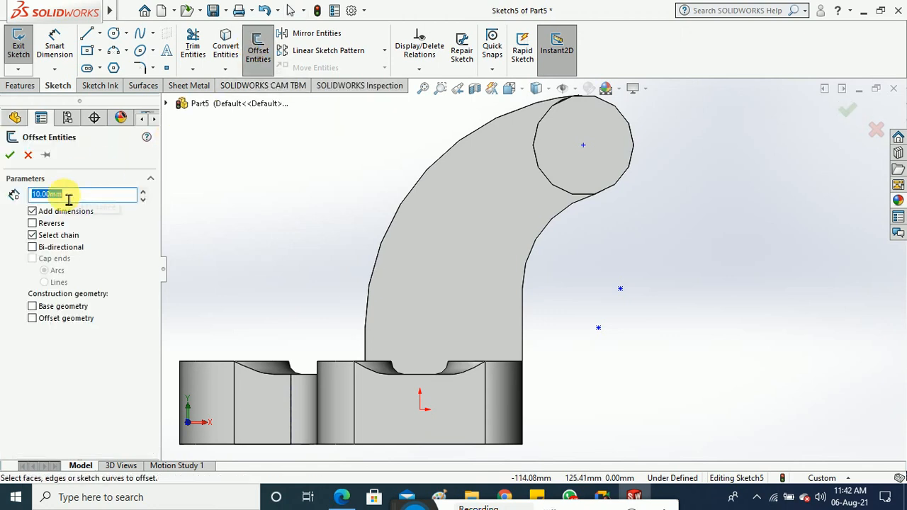
{"action": "type", "text": "12"}
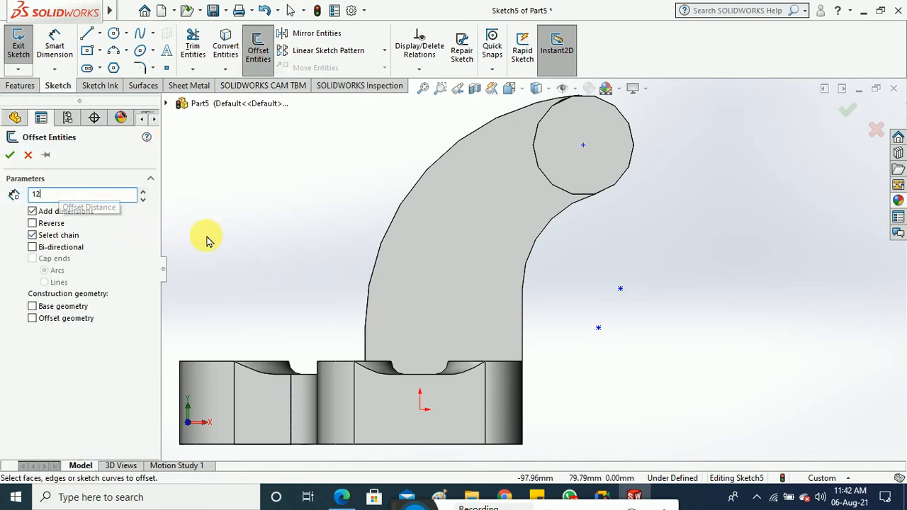
{"action": "left_click", "coordinate": [394, 222]}
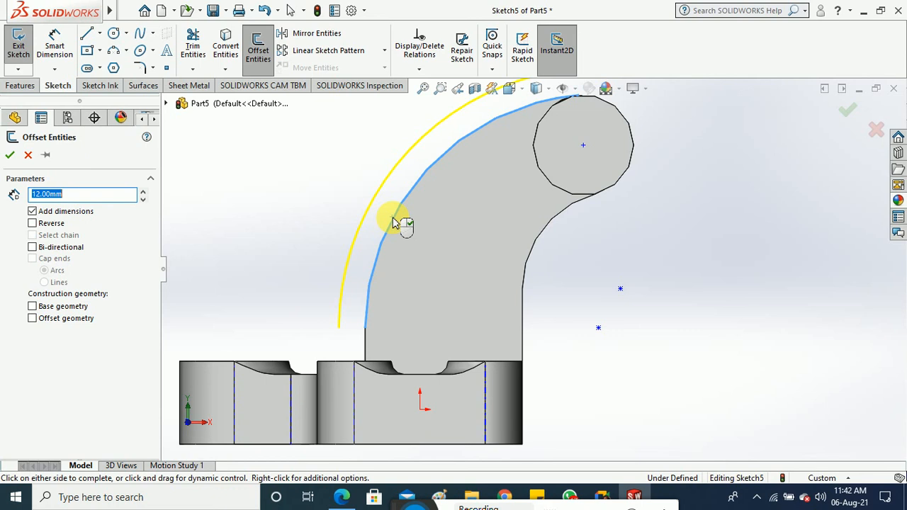
{"action": "left_click", "coordinate": [54, 225]}
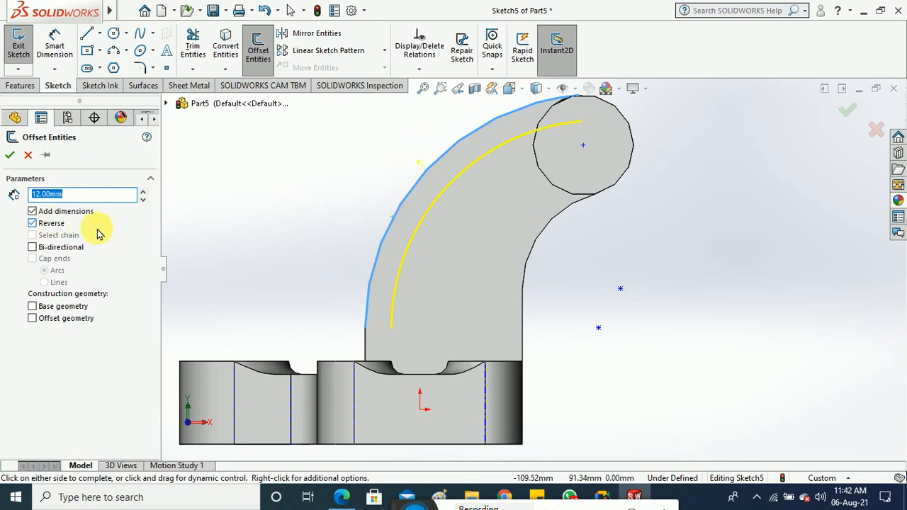
{"action": "left_click", "coordinate": [535, 252]}
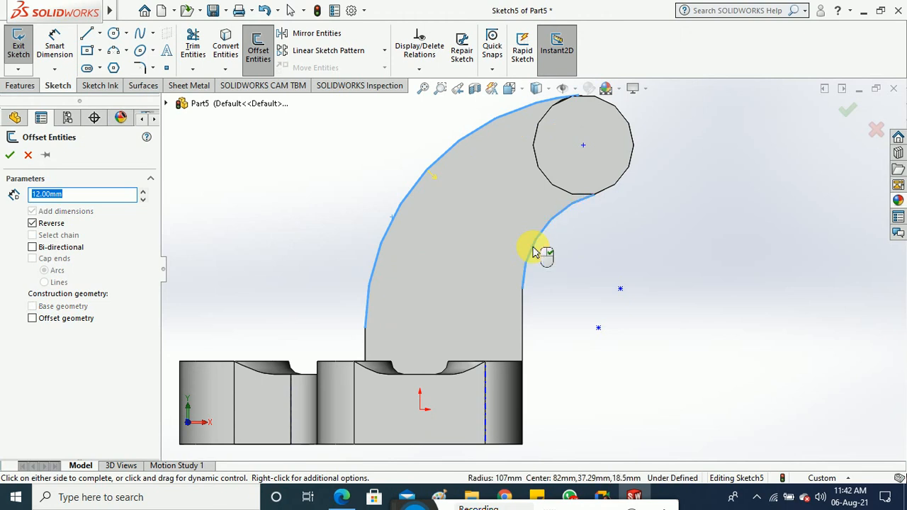
{"action": "left_click", "coordinate": [10, 155]}
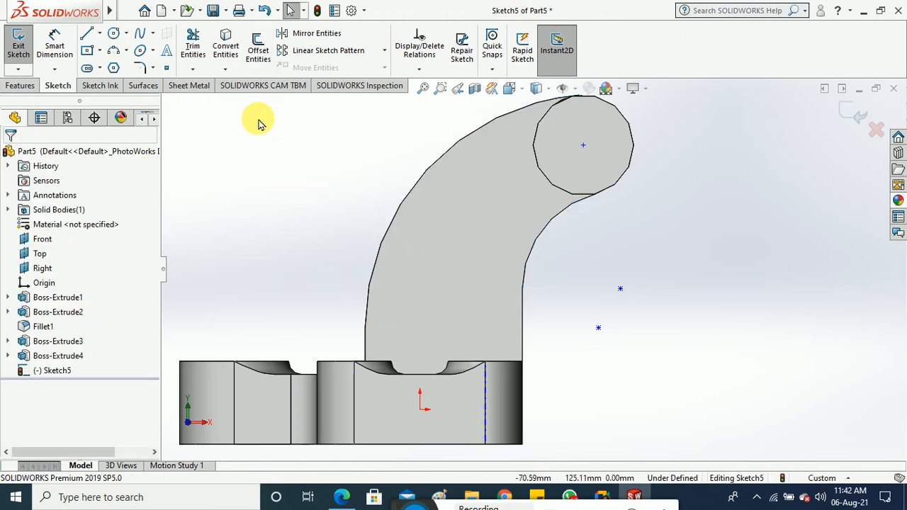
Step: Offset the arm's outer and inner curved edges 12 mm into the face as two separate offsets
{"action": "left_click", "coordinate": [257, 47]}
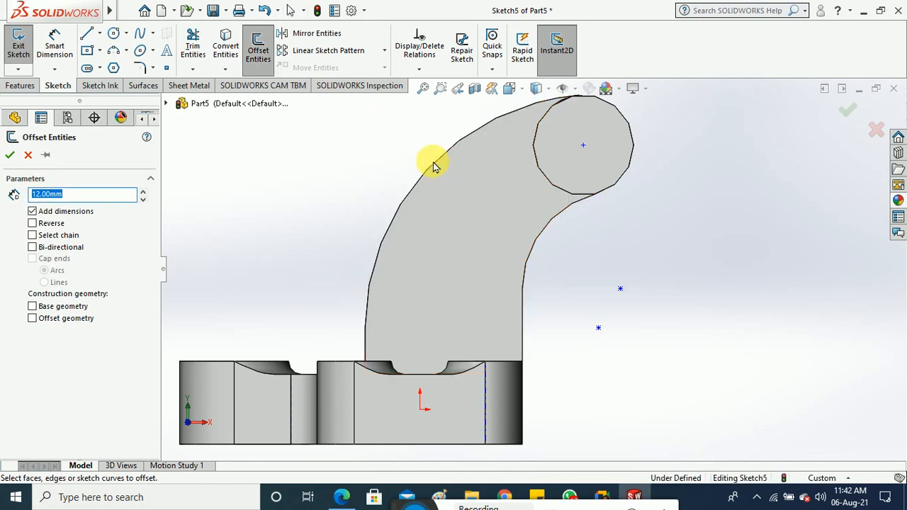
{"action": "left_click", "coordinate": [433, 167]}
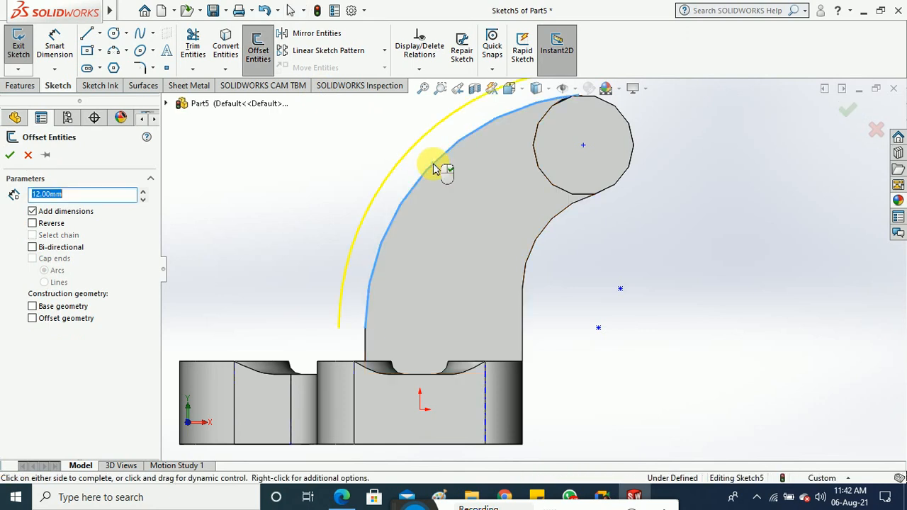
{"action": "left_click", "coordinate": [58, 224]}
{"action": "left_click", "coordinate": [10, 155]}
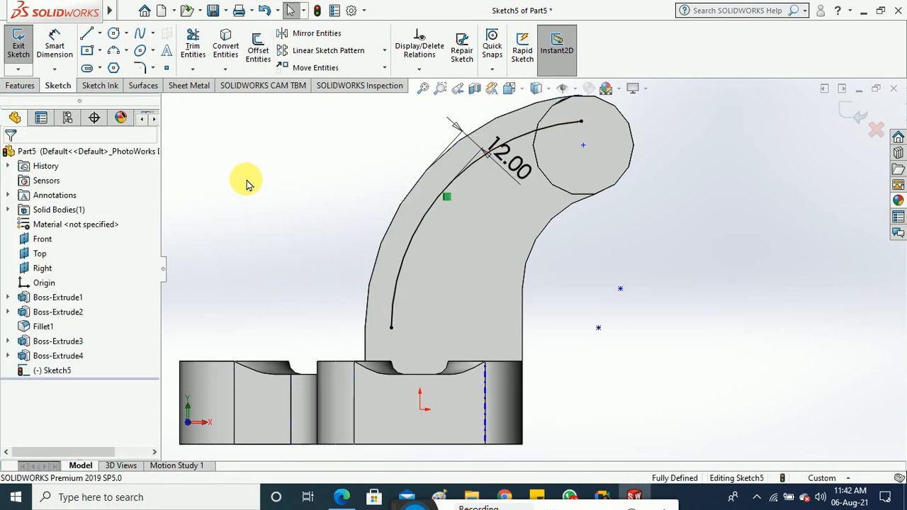
{"action": "left_click", "coordinate": [249, 53]}
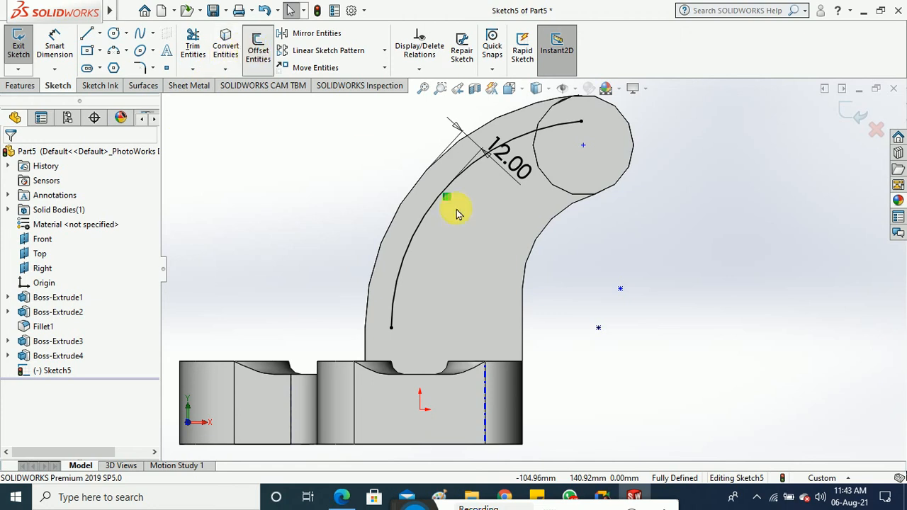
{"action": "left_click", "coordinate": [541, 238]}
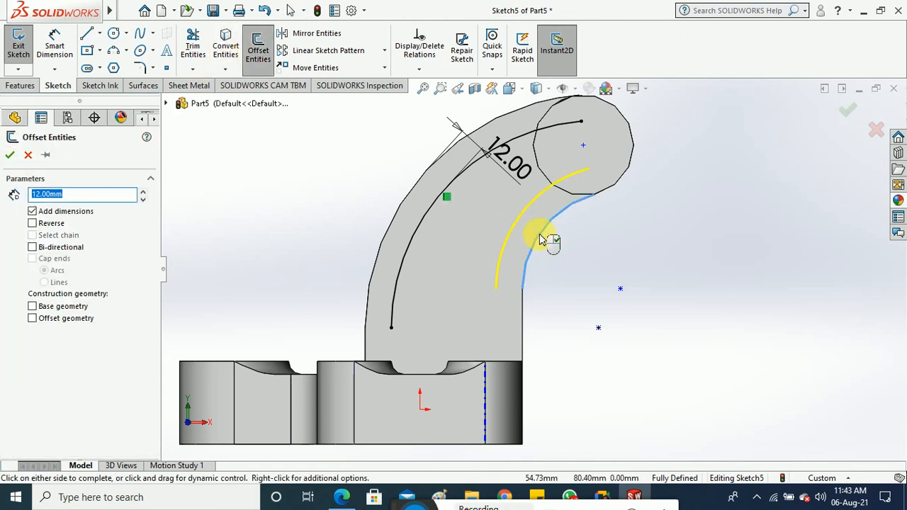
{"action": "left_click", "coordinate": [10, 156]}
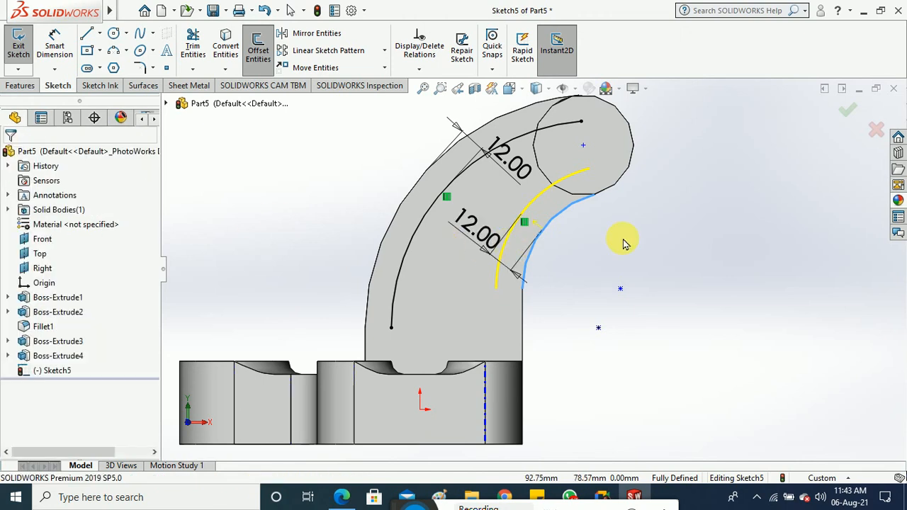
Step: Undo the two 12 mm arc offsets on the arm face
{"action": "scroll", "coordinate": [431, 290], "scroll_direction": "down", "scroll_amount": 2}
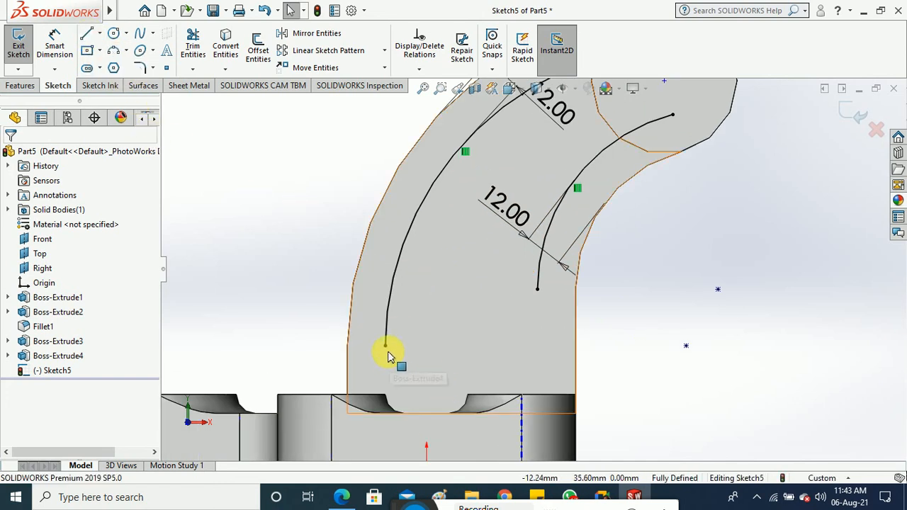
{"action": "left_click", "coordinate": [87, 34]}
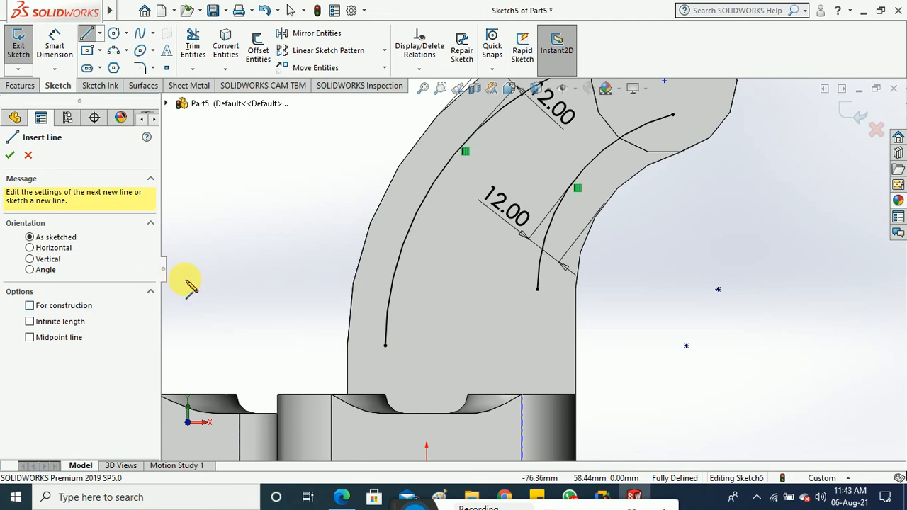
{"action": "key", "text": "Escape"}
{"action": "key", "text": "ctrl+z"}
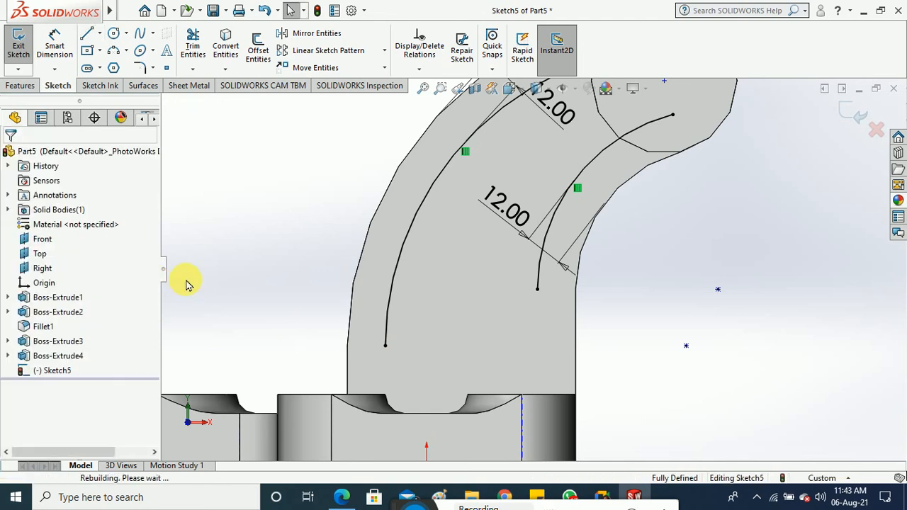
{"action": "key", "text": "ctrl+z"}
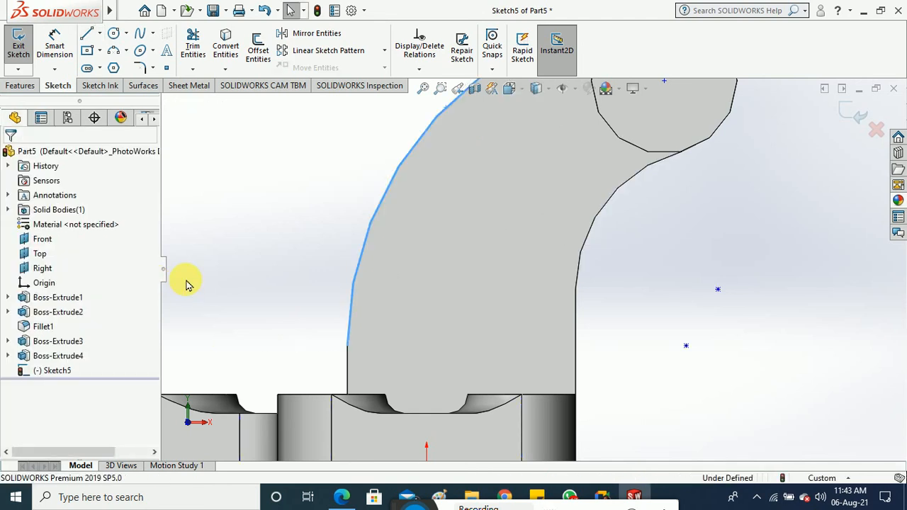
{"action": "key", "text": "ctrl+z"}
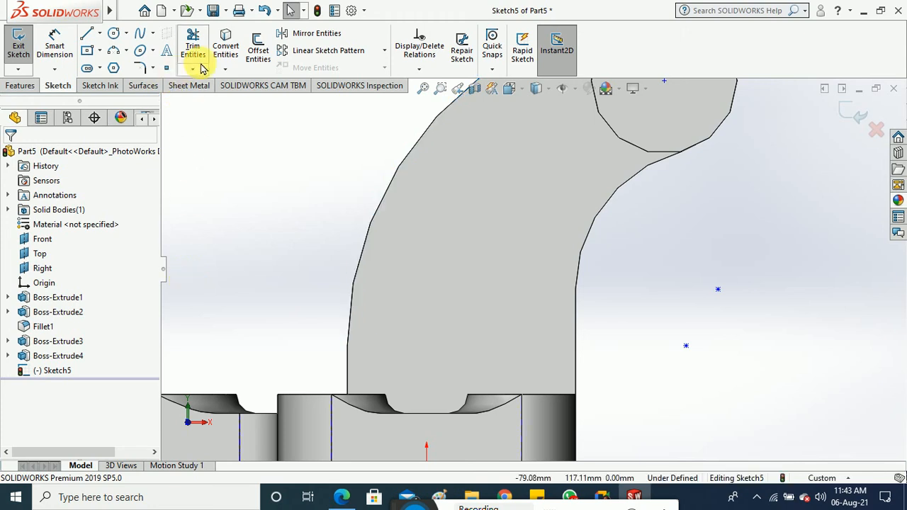
Step: Offset the arm's outer arc together with its adjoining straight vertical edge 12 mm inward, using the reversed direction
{"action": "left_click", "coordinate": [259, 52]}
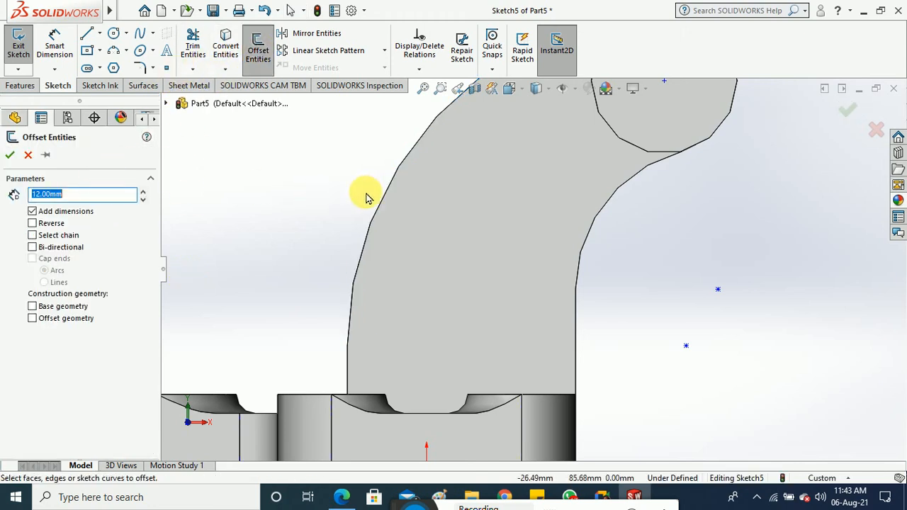
{"action": "left_click", "coordinate": [388, 191]}
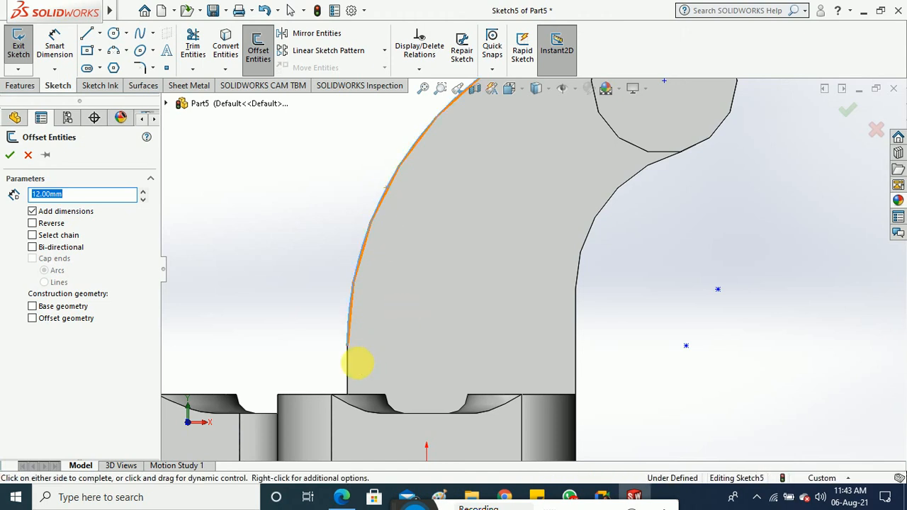
{"action": "left_click", "coordinate": [347, 376]}
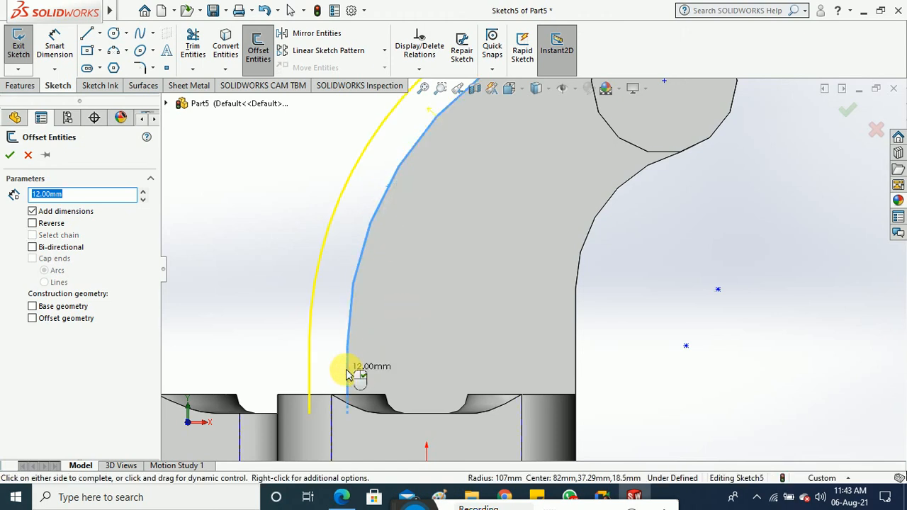
{"action": "left_click", "coordinate": [40, 223]}
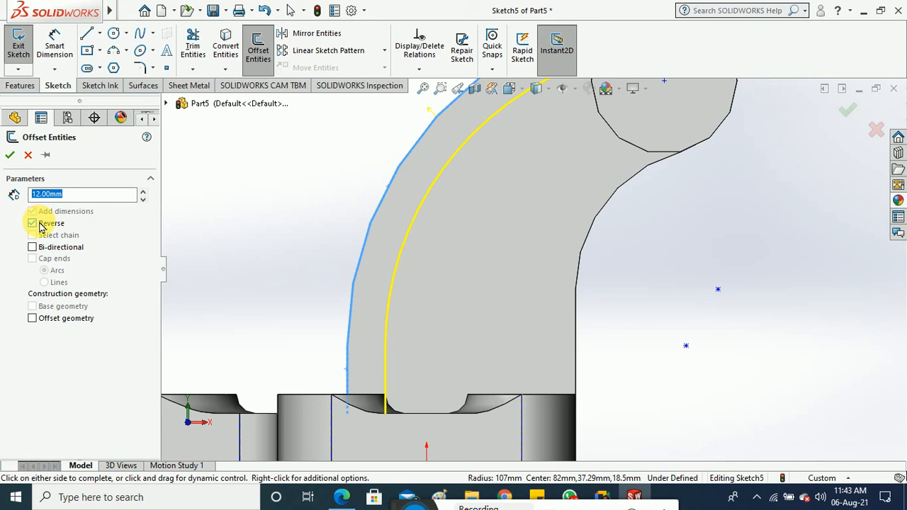
{"action": "left_click", "coordinate": [9, 154]}
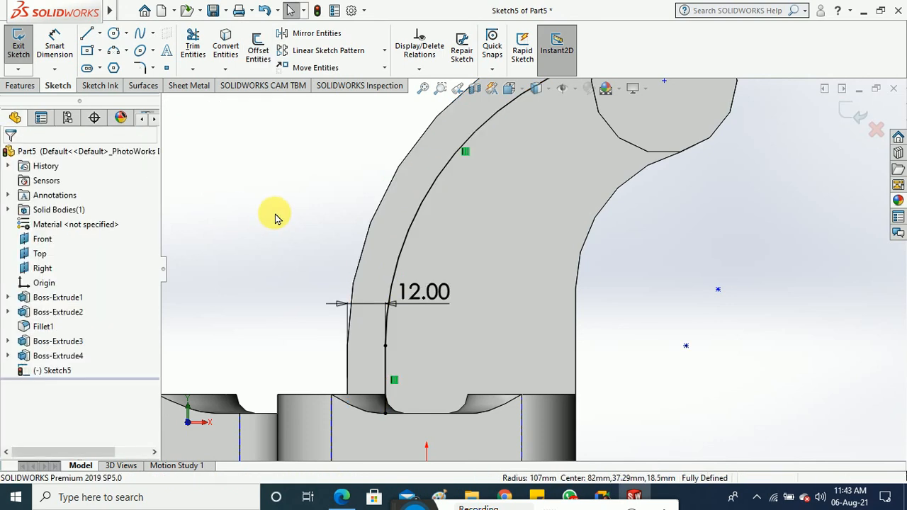
Step: Offset the arm's inner arc and its adjoining straight vertical edge 12 mm into the face
{"action": "scroll", "coordinate": [275, 216], "scroll_direction": "up", "scroll_amount": 1}
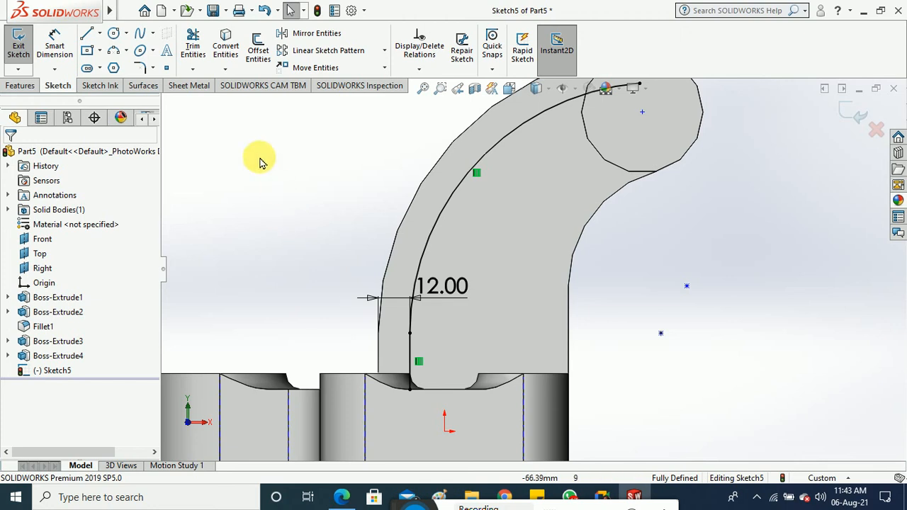
{"action": "left_click", "coordinate": [258, 50]}
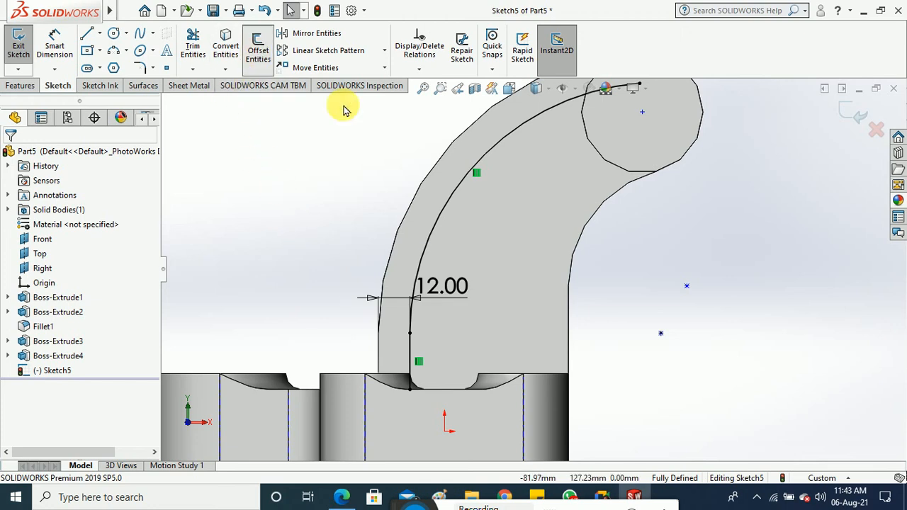
{"action": "left_click", "coordinate": [587, 235]}
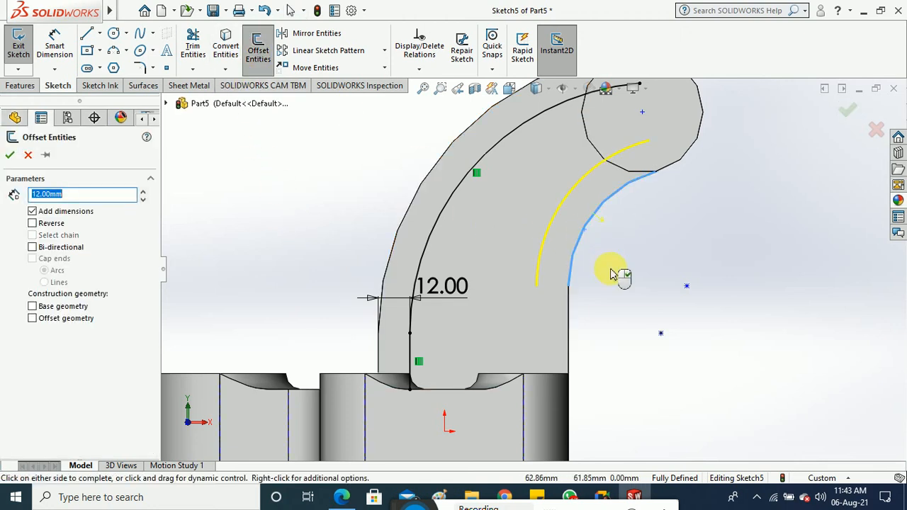
{"action": "left_click", "coordinate": [571, 333]}
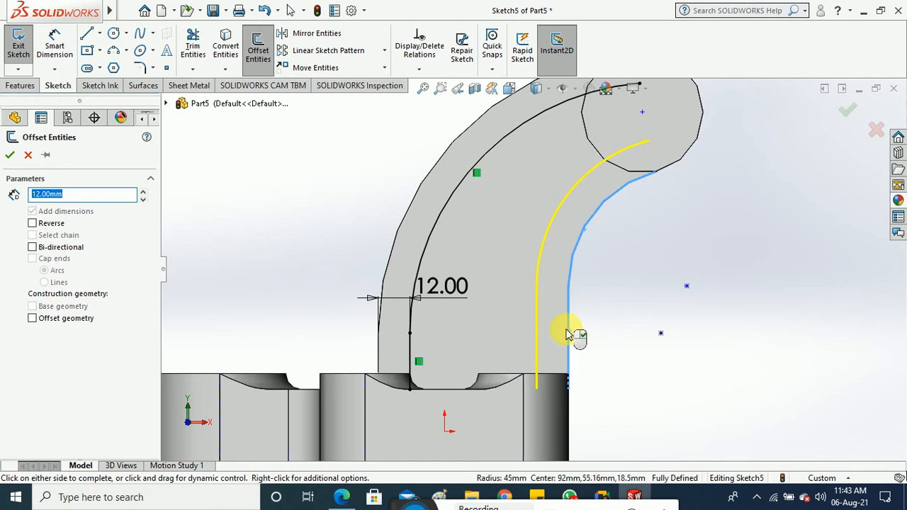
{"action": "left_click", "coordinate": [9, 157]}
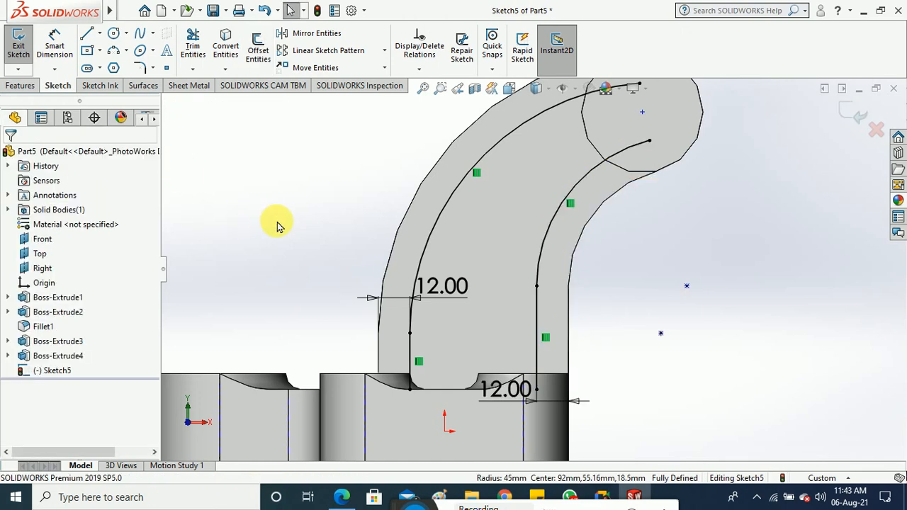
Step: Close the base of the recess profile with a horizontal line joining the lower endpoints of the two offset chains
{"action": "scroll", "coordinate": [594, 356], "scroll_direction": "down", "scroll_amount": 1}
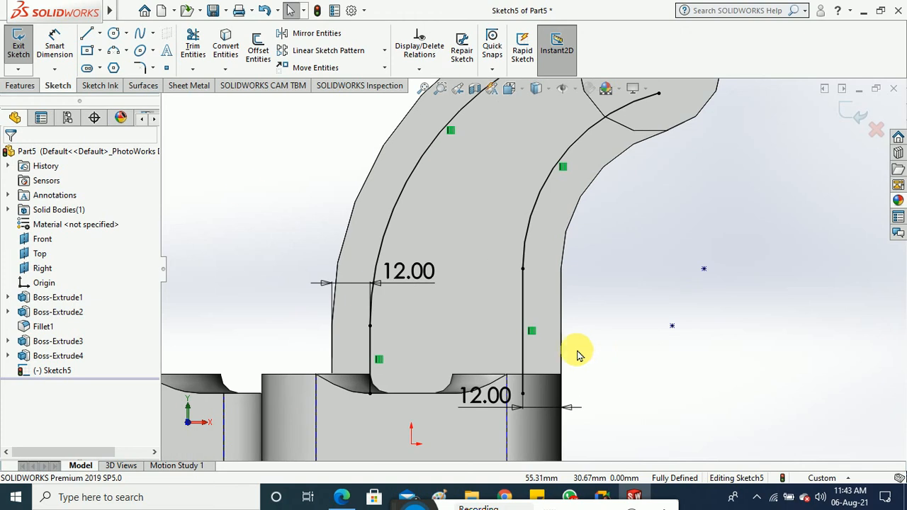
{"action": "left_click", "coordinate": [369, 393]}
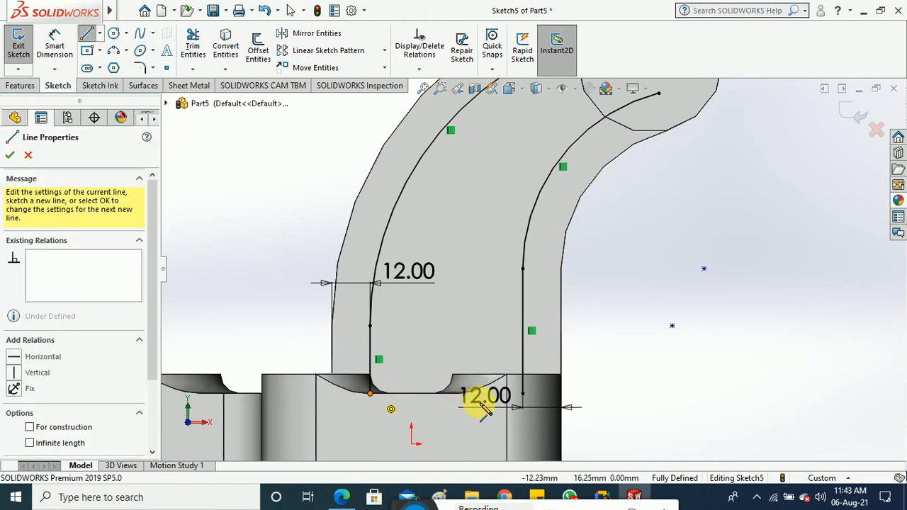
{"action": "double_click", "coordinate": [523, 394]}
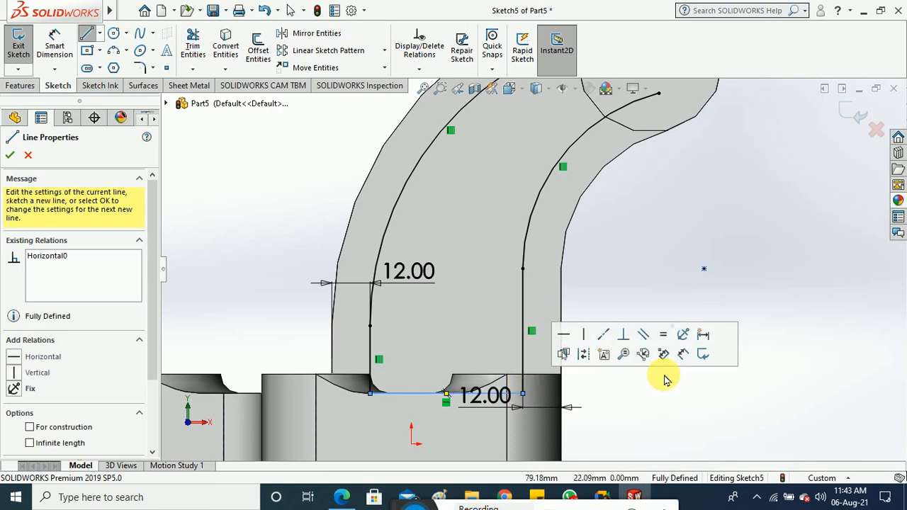
{"action": "key", "text": "Escape"}
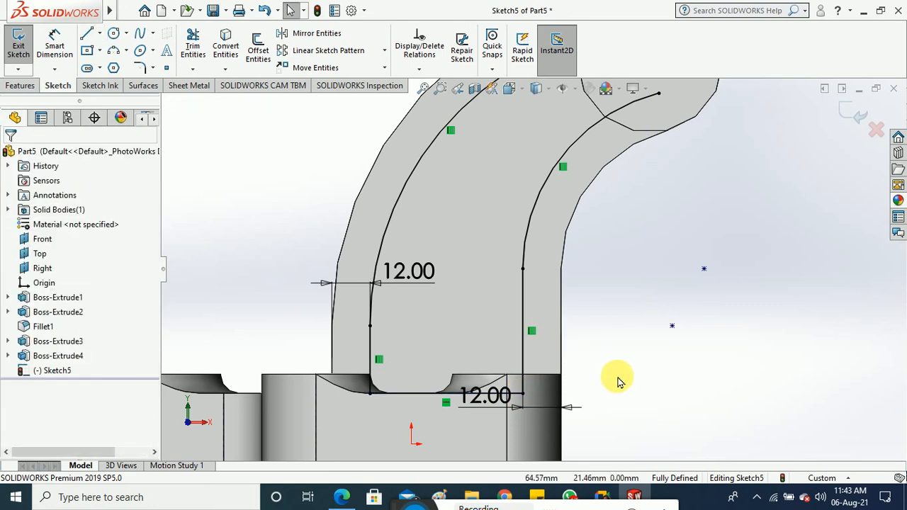
Step: Convert the round boss's circular edge where it meets the arm into a sketch arc in the recess profile
{"action": "key", "text": "z"}
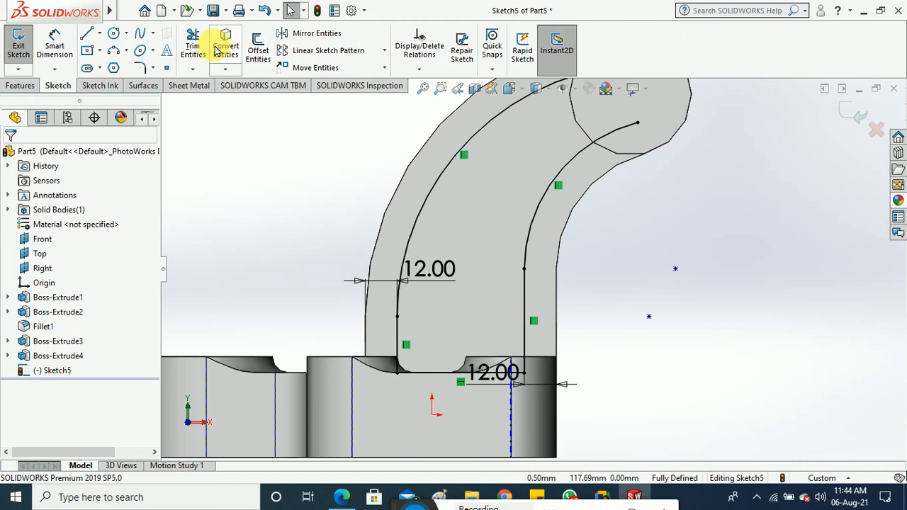
{"action": "left_click", "coordinate": [581, 135]}
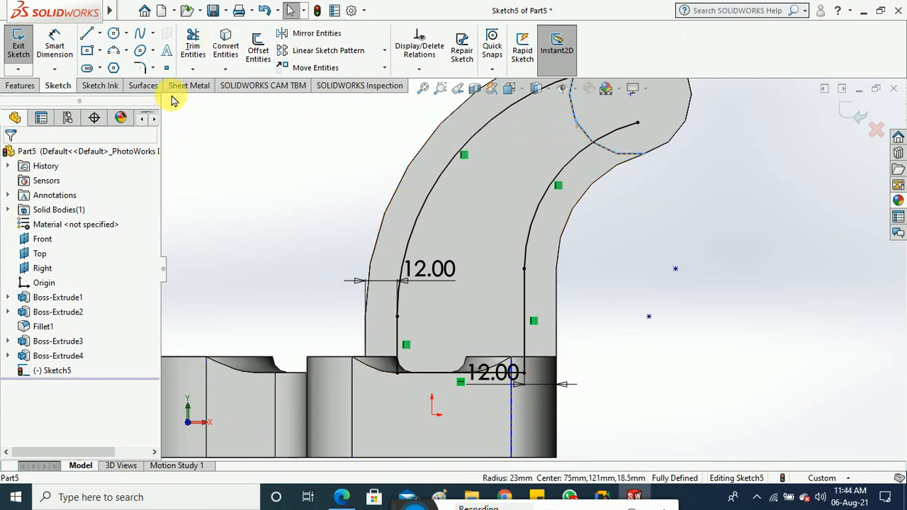
{"action": "left_click", "coordinate": [226, 48]}
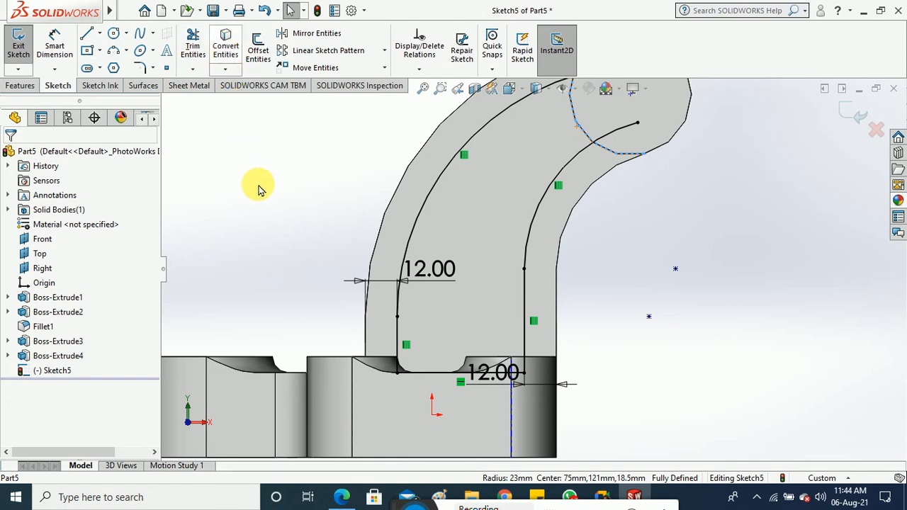
{"action": "scroll", "coordinate": [260, 250], "scroll_direction": "up", "scroll_amount": 2}
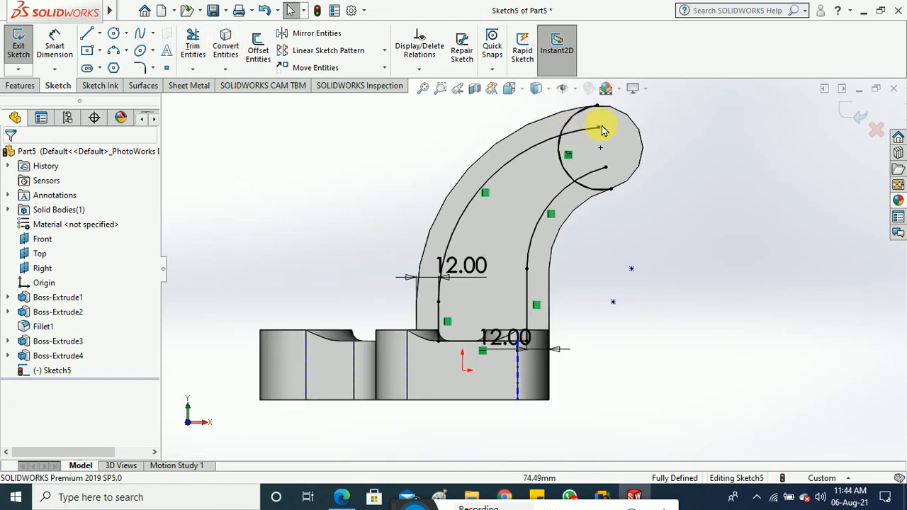
{"action": "scroll", "coordinate": [603, 131], "scroll_direction": "down", "scroll_amount": 1}
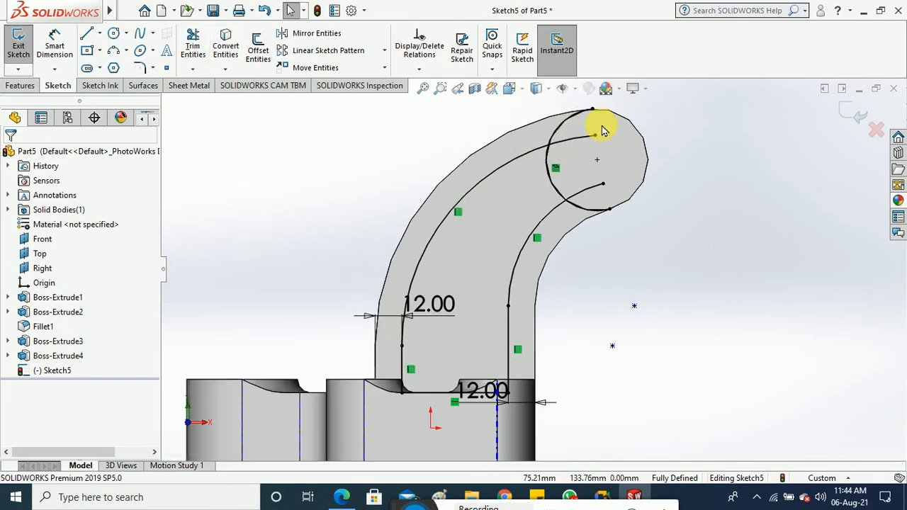
Step: Trim both offset arcs inside the round boss and the boss arc's two outer ends, leaving a closed recess profile, and exit the sketch
{"action": "left_click", "coordinate": [193, 44]}
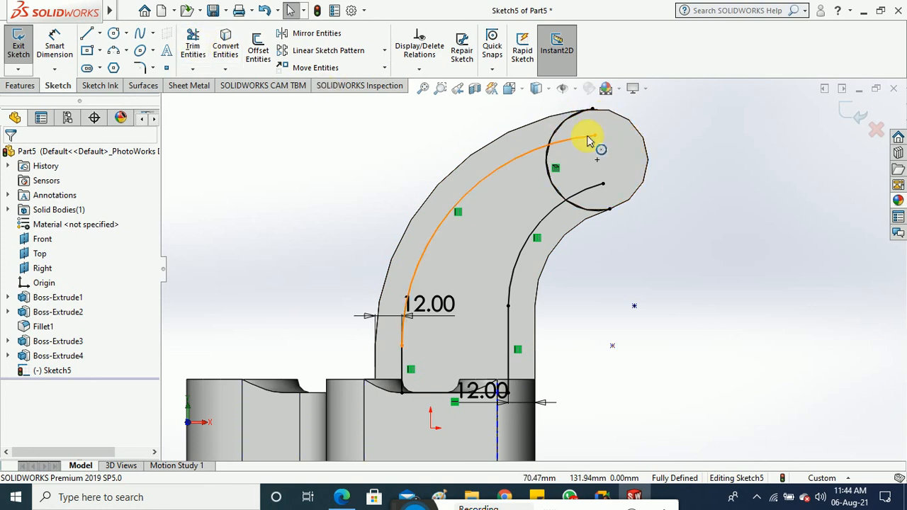
{"action": "left_click", "coordinate": [588, 140]}
{"action": "left_click", "coordinate": [193, 44]}
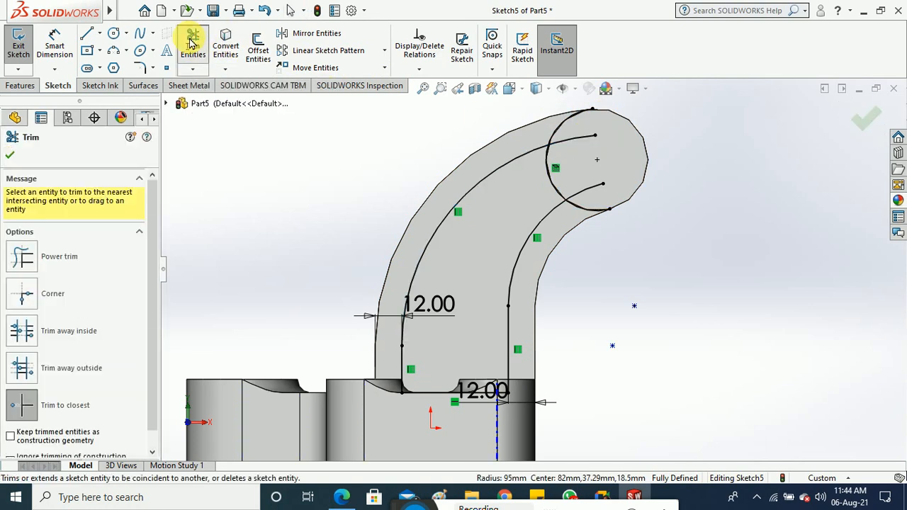
{"action": "left_click", "coordinate": [562, 126]}
{"action": "left_click", "coordinate": [562, 127]}
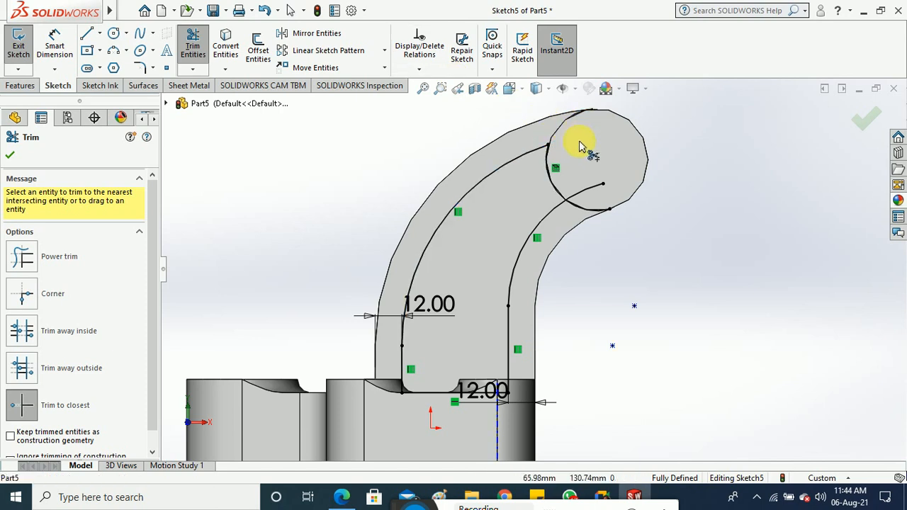
{"action": "left_click", "coordinate": [590, 188]}
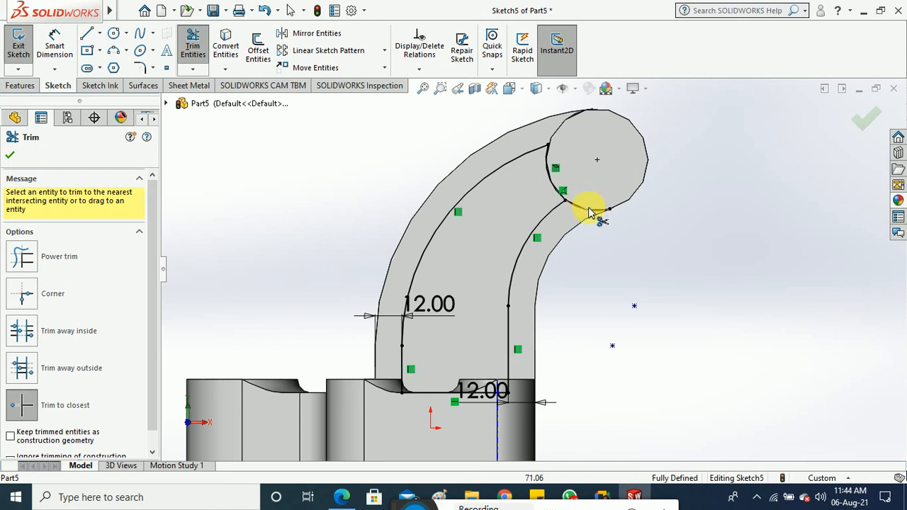
{"action": "left_click", "coordinate": [590, 208]}
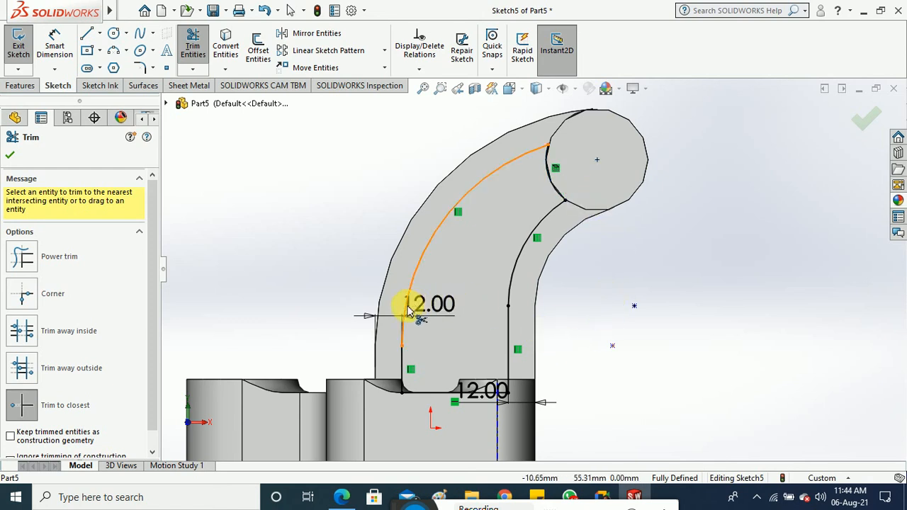
{"action": "scroll", "coordinate": [423, 310], "scroll_direction": "down", "scroll_amount": 2}
{"action": "scroll", "coordinate": [443, 319], "scroll_direction": "up", "scroll_amount": 3}
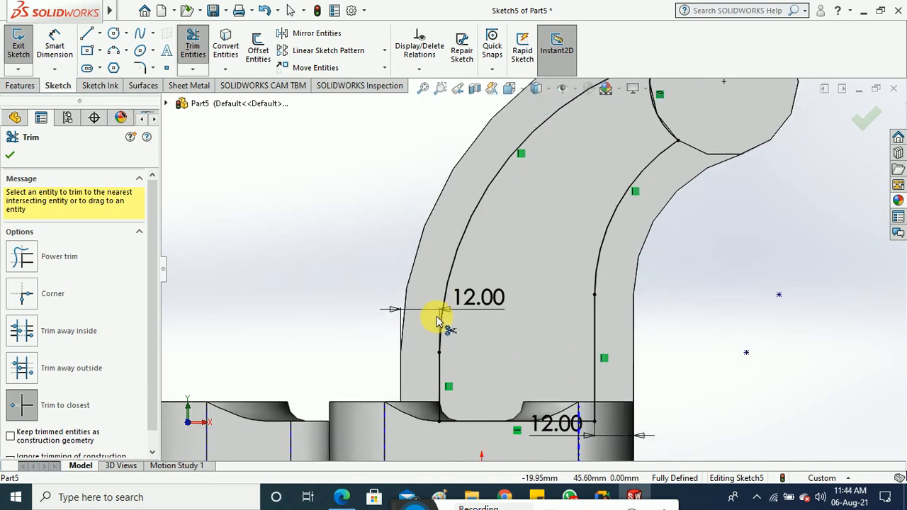
{"action": "scroll", "coordinate": [625, 365], "scroll_direction": "up", "scroll_amount": 1}
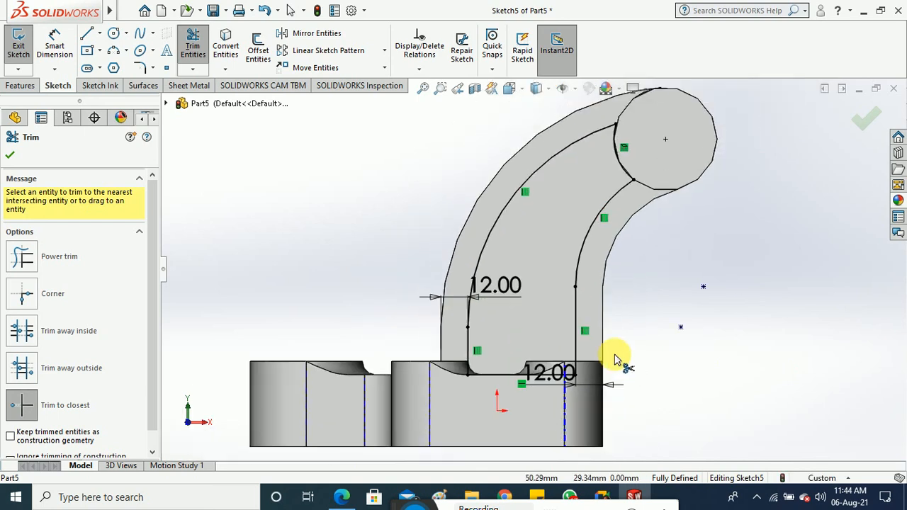
{"action": "left_click", "coordinate": [18, 48]}
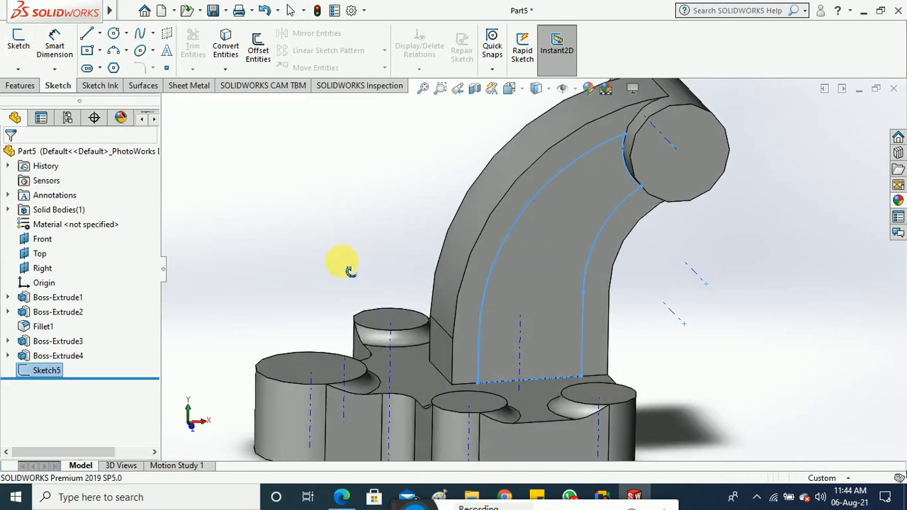
Step: Cut the recess profile 6 mm blind into the arm, consulting the PDF bracket drawing's top view for the depth
{"action": "middle_click_drag", "start_coordinate": [349, 272], "coordinate": [350, 285]}
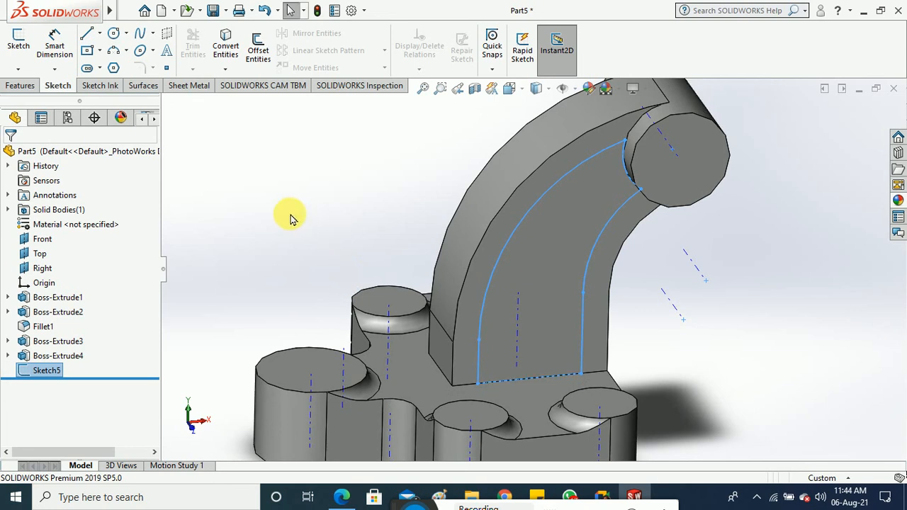
{"action": "middle_click_drag", "start_coordinate": [348, 227], "coordinate": [368, 240]}
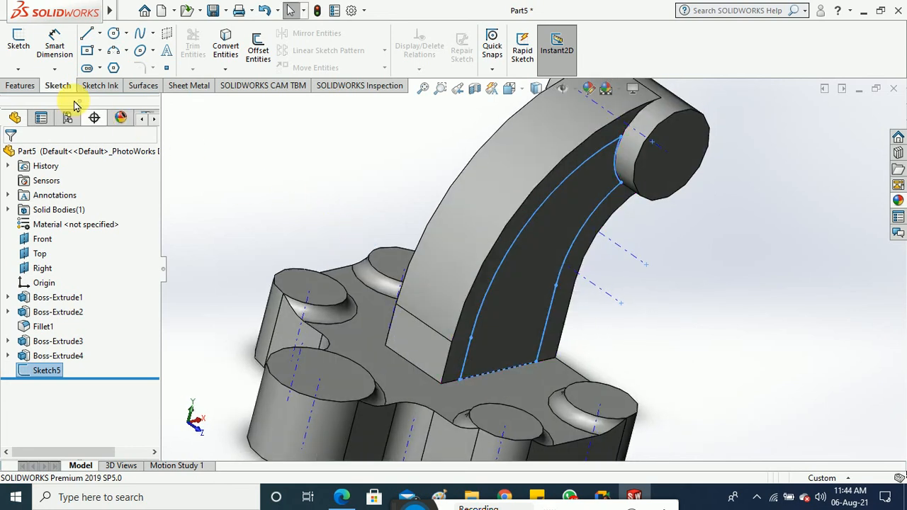
{"action": "left_click", "coordinate": [20, 86]}
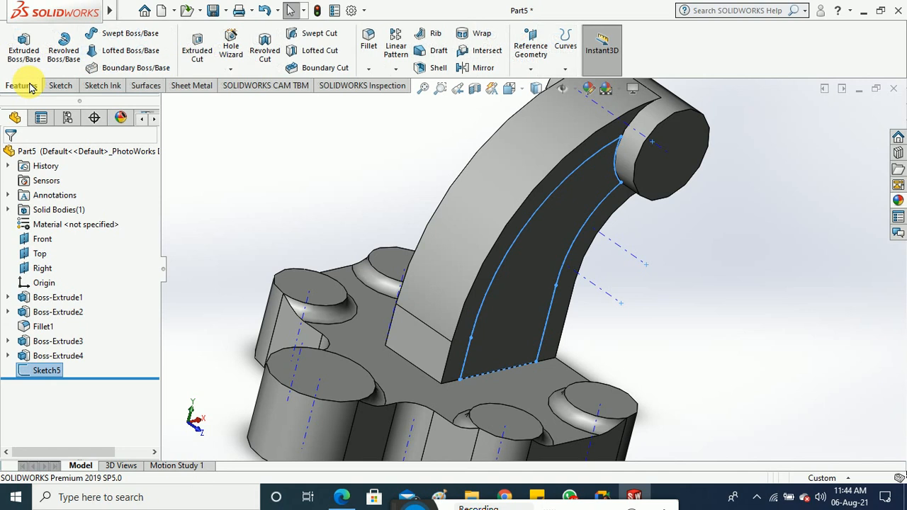
{"action": "left_click", "coordinate": [212, 61]}
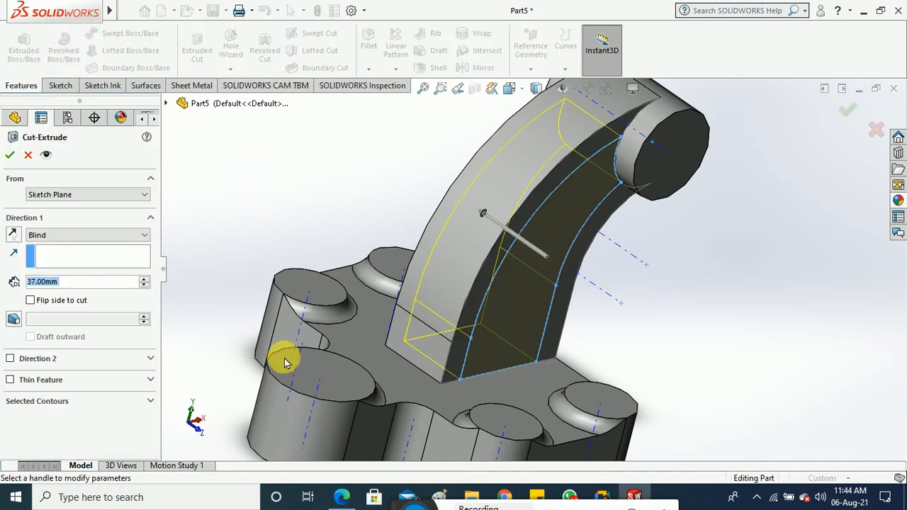
{"action": "left_click", "coordinate": [342, 498]}
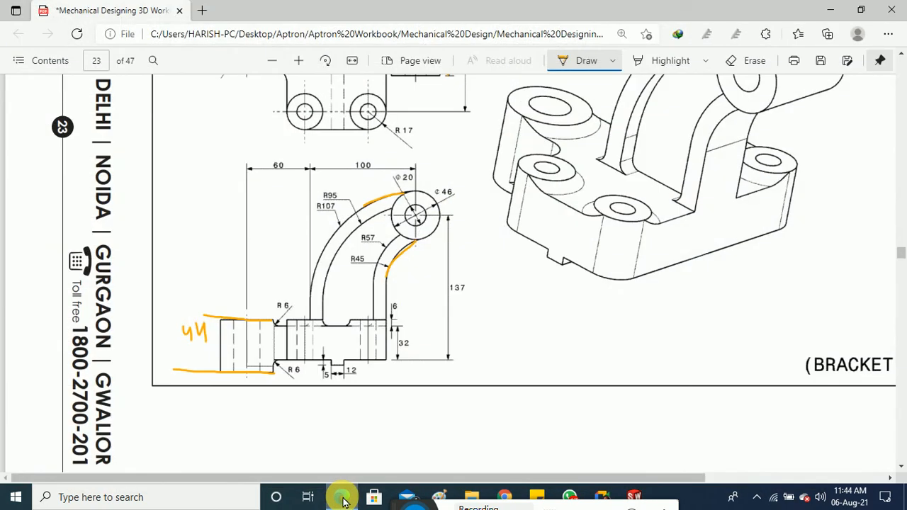
{"action": "scroll", "coordinate": [431, 324], "scroll_direction": "up", "scroll_amount": 3}
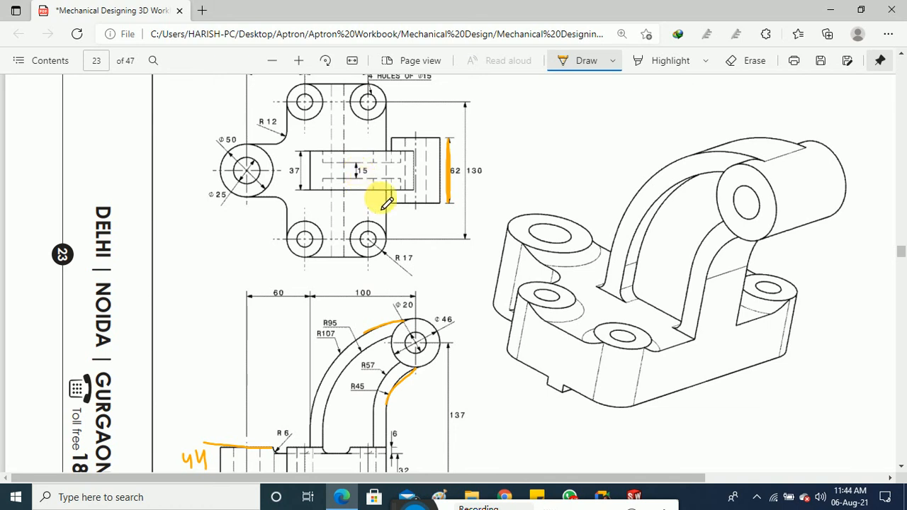
{"action": "left_click", "coordinate": [830, 10]}
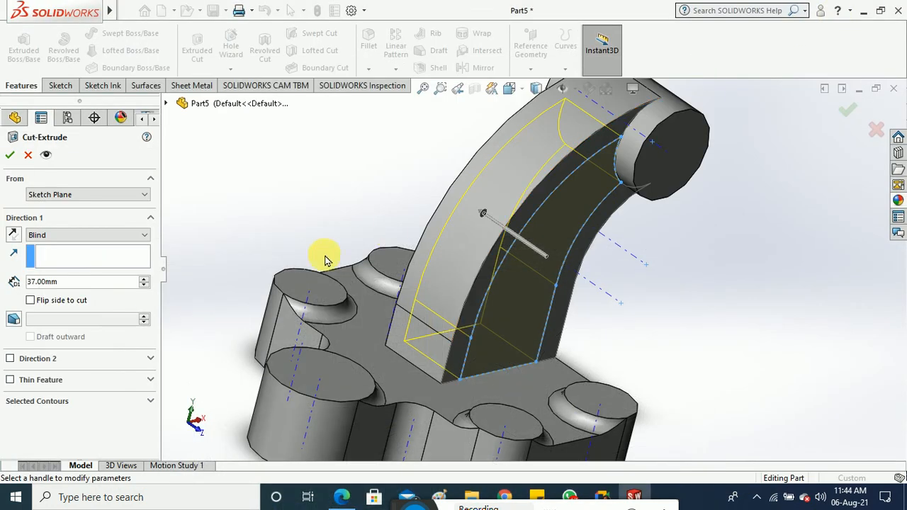
{"action": "left_click", "coordinate": [77, 281]}
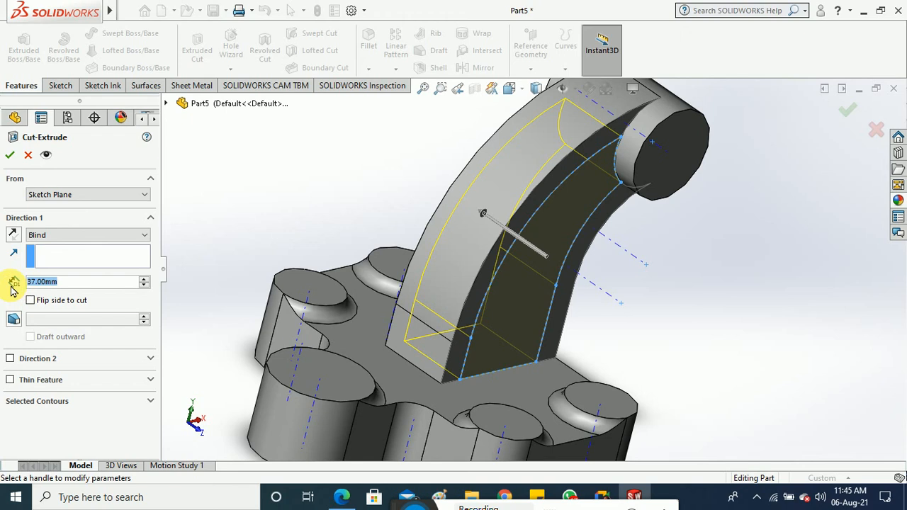
{"action": "type", "text": "6"}
{"action": "key", "text": "Return"}
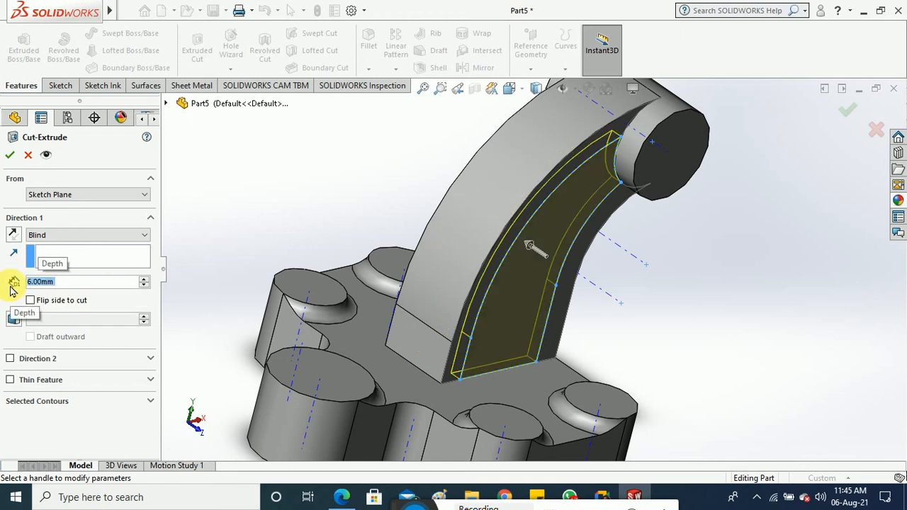
{"action": "left_click", "coordinate": [10, 155]}
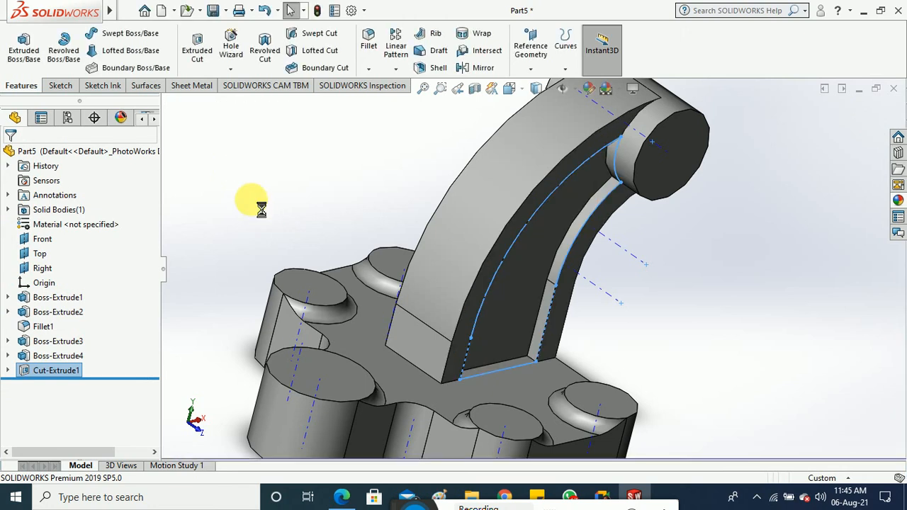
Step: Show the reference planes and mirror the arm's recess cut about the Front plane
{"action": "left_click", "coordinate": [249, 197]}
{"action": "middle_click_drag", "start_coordinate": [250, 199], "coordinate": [253, 201]}
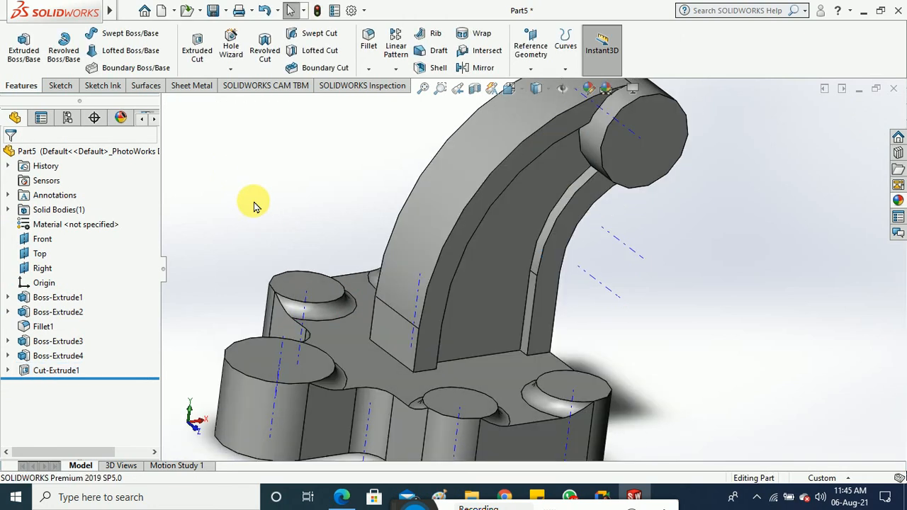
{"action": "left_click", "coordinate": [45, 371]}
{"action": "left_click", "coordinate": [46, 371]}
{"action": "middle_click_drag", "start_coordinate": [329, 243], "coordinate": [323, 251]}
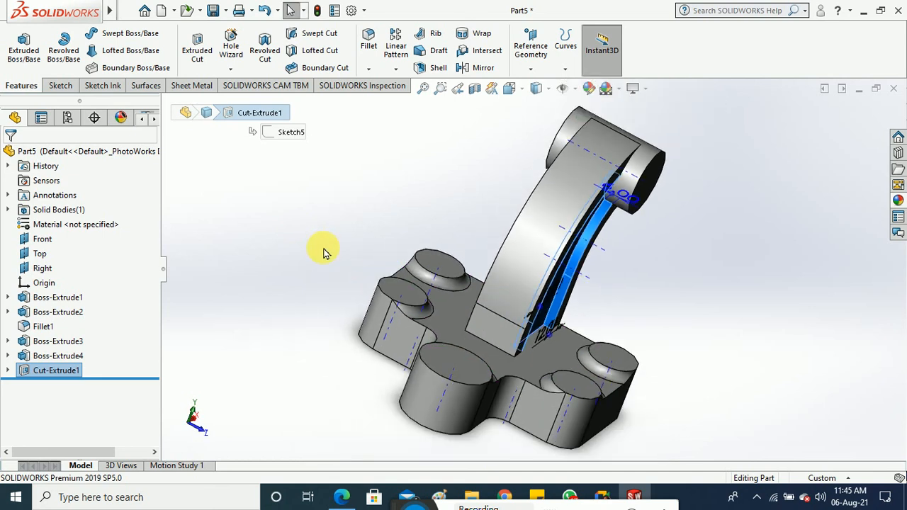
{"action": "left_click", "coordinate": [576, 90]}
{"action": "left_click", "coordinate": [569, 107]}
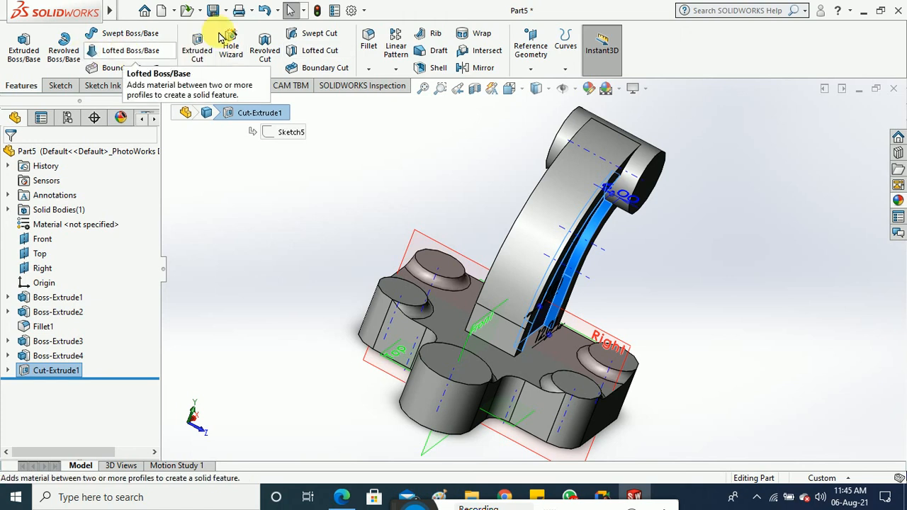
{"action": "left_click", "coordinate": [479, 67]}
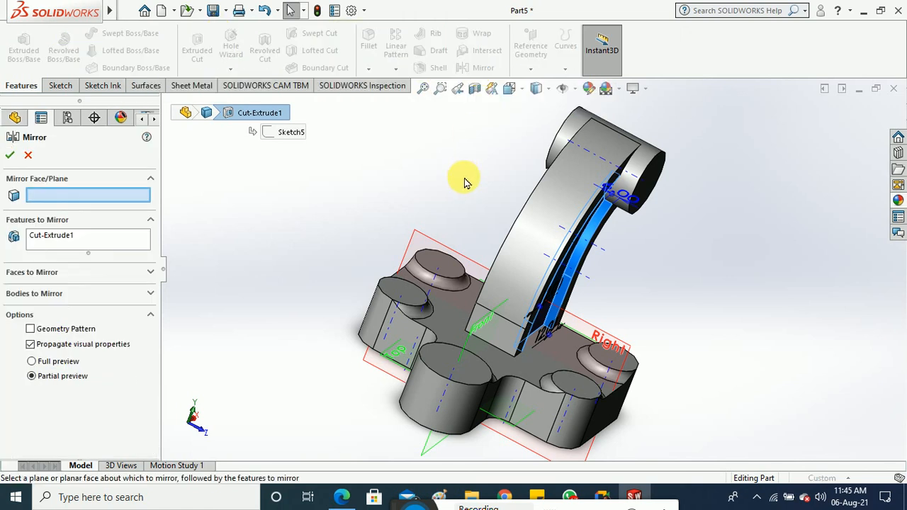
{"action": "left_click", "coordinate": [484, 317]}
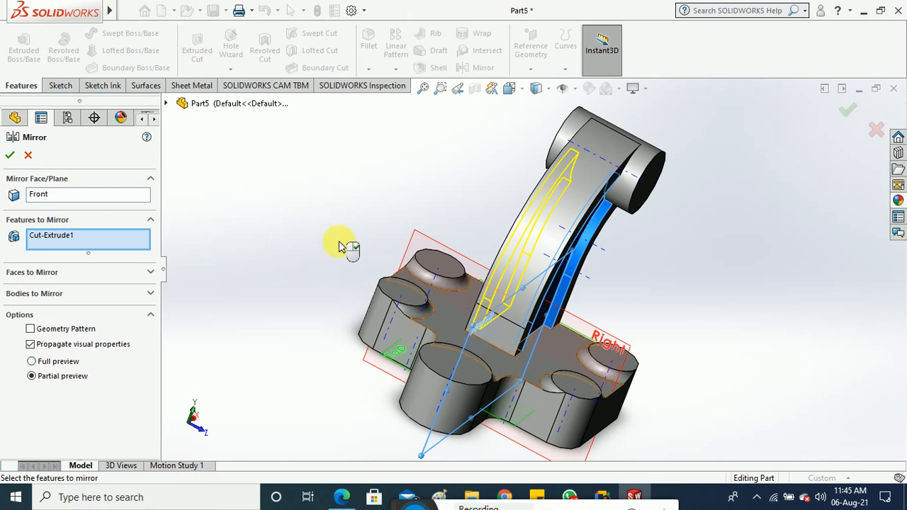
{"action": "left_click", "coordinate": [10, 156]}
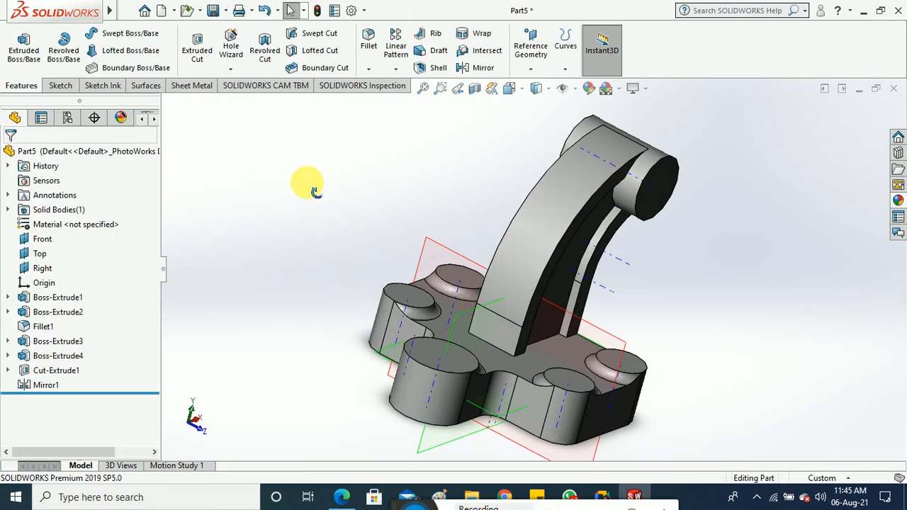
Step: Set up a 6 mm symmetric fillet on the arm's wide outer base edge and both short recess-wall base edges on one side
{"action": "middle_click_drag", "start_coordinate": [314, 190], "coordinate": [294, 184]}
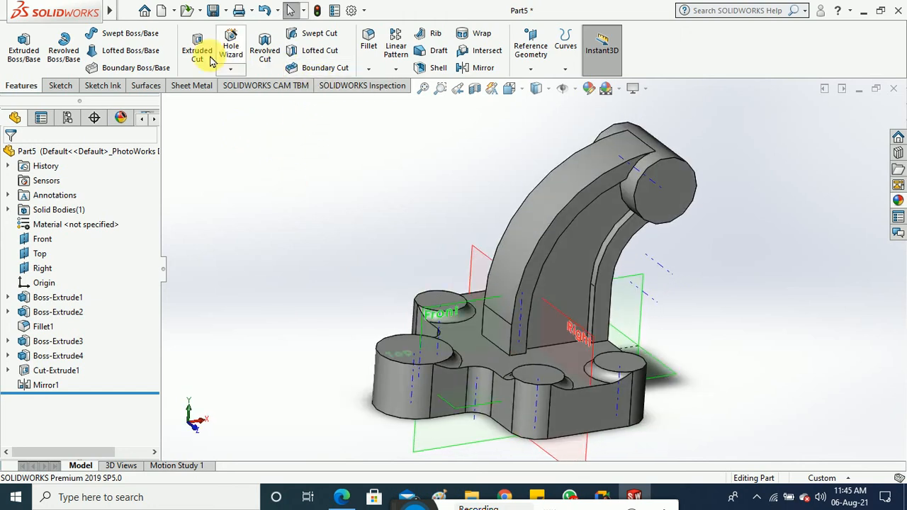
{"action": "left_click", "coordinate": [500, 353]}
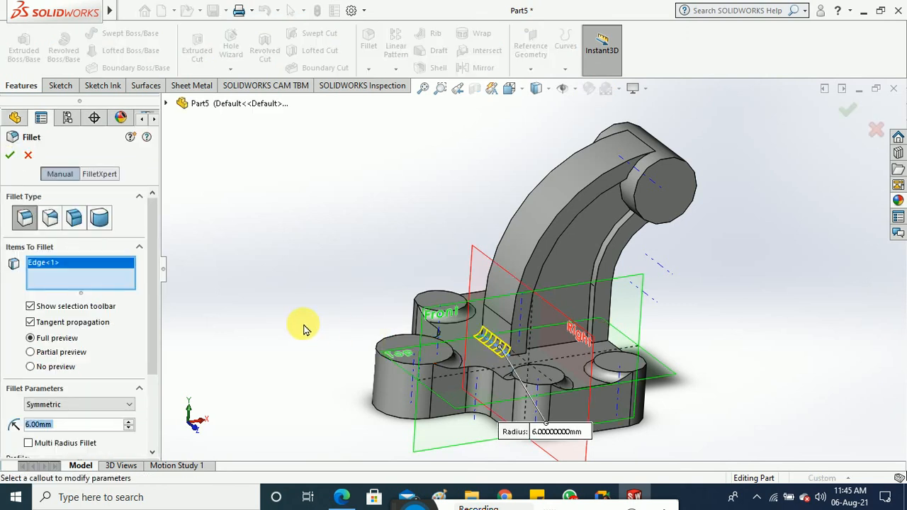
{"action": "middle_click_drag", "start_coordinate": [300, 324], "coordinate": [247, 320]}
{"action": "scroll", "coordinate": [522, 345], "scroll_direction": "down", "scroll_amount": 6}
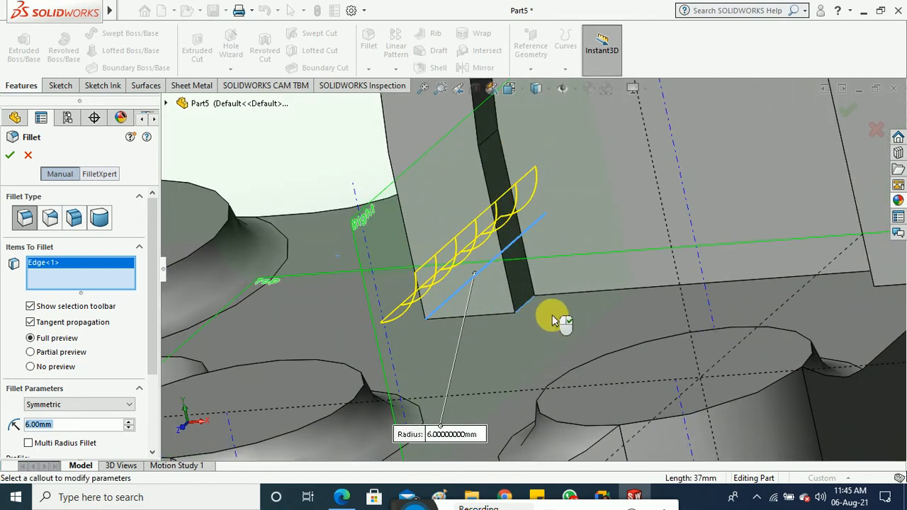
{"action": "left_click", "coordinate": [557, 313]}
{"action": "middle_click_drag", "start_coordinate": [588, 319], "coordinate": [600, 331]}
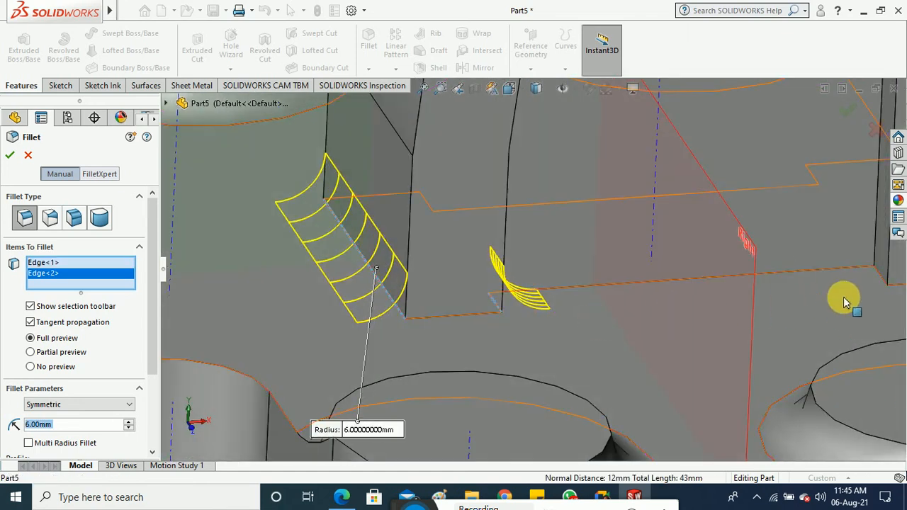
{"action": "left_click", "coordinate": [879, 277]}
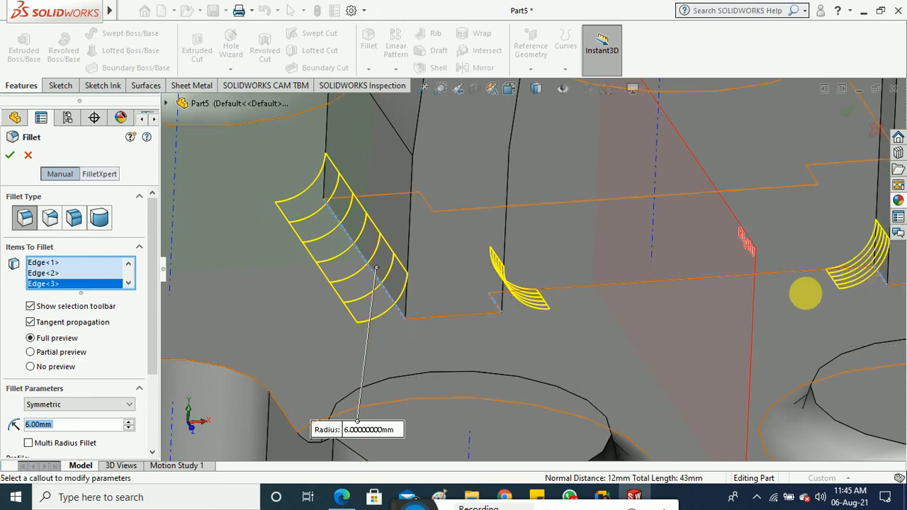
Step: Add the two short recess-wall base edges on the arm's opposite side to the 6 mm fillet and apply it
{"action": "key", "text": "z"}
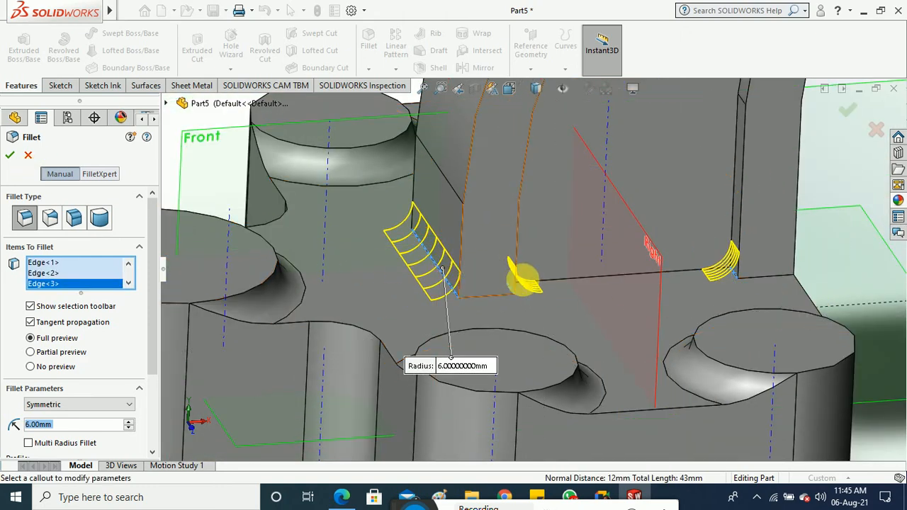
{"action": "middle_click_drag", "start_coordinate": [559, 273], "coordinate": [687, 473]}
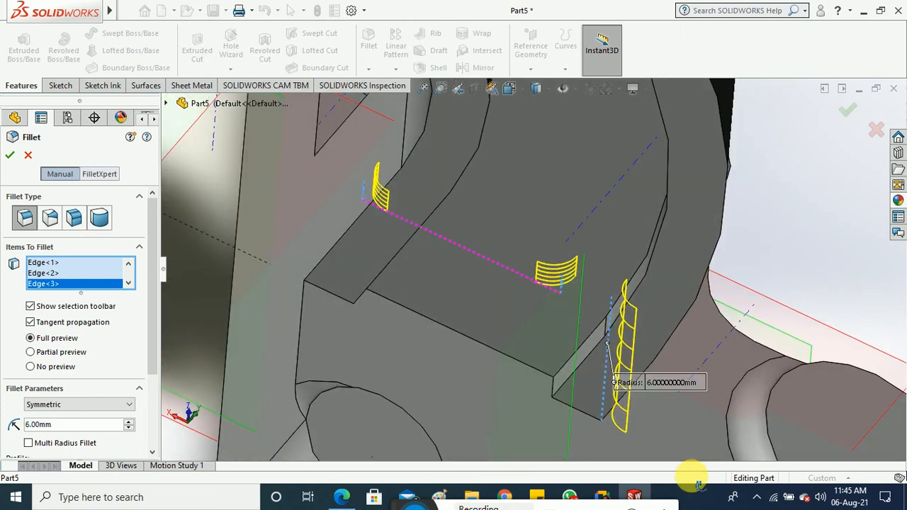
{"action": "left_click", "coordinate": [553, 389]}
{"action": "middle_click_drag", "start_coordinate": [474, 370], "coordinate": [407, 321]}
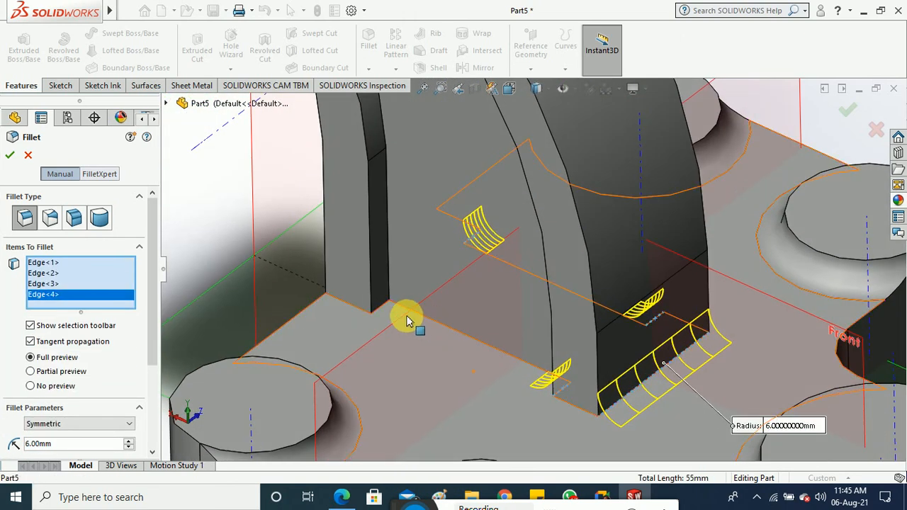
{"action": "left_click", "coordinate": [387, 308]}
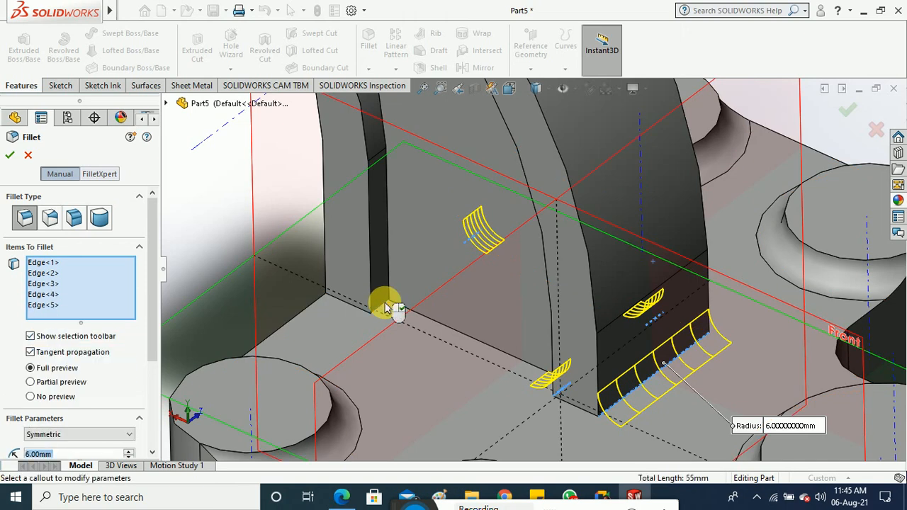
{"action": "left_click", "coordinate": [10, 161]}
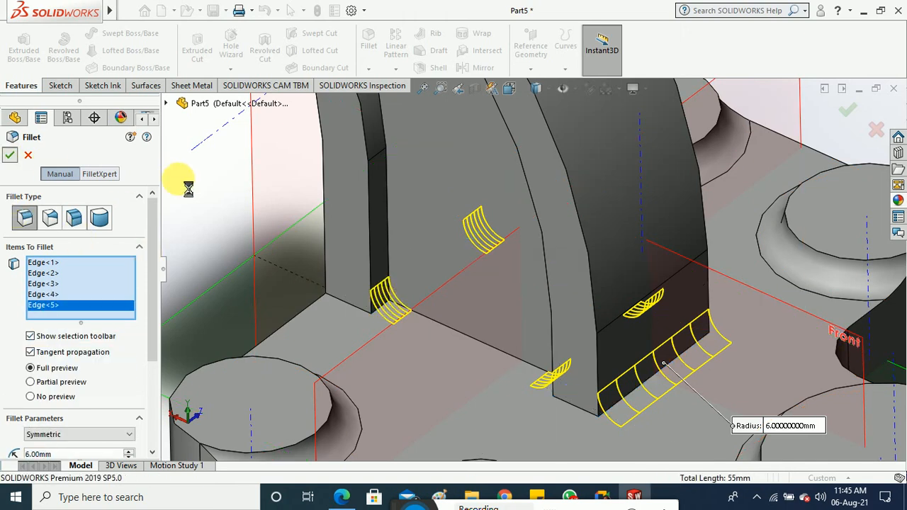
{"action": "middle_click_drag", "start_coordinate": [371, 324], "coordinate": [324, 277]}
{"action": "middle_click_drag", "start_coordinate": [390, 251], "coordinate": [594, 319]}
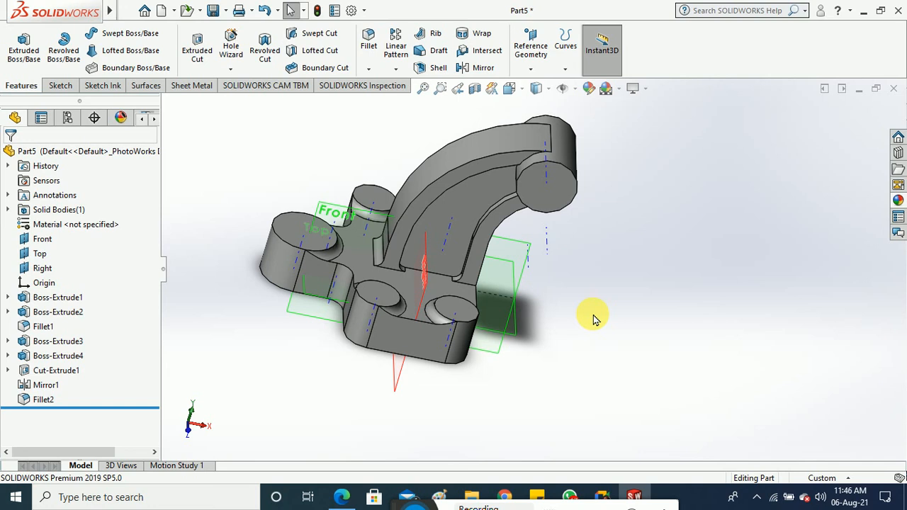
{"action": "middle_click_drag", "start_coordinate": [594, 319], "coordinate": [599, 362]}
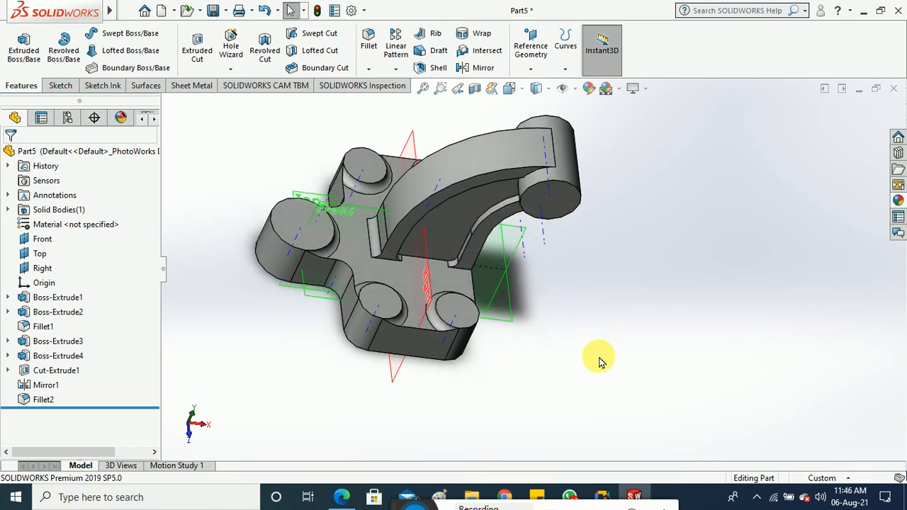